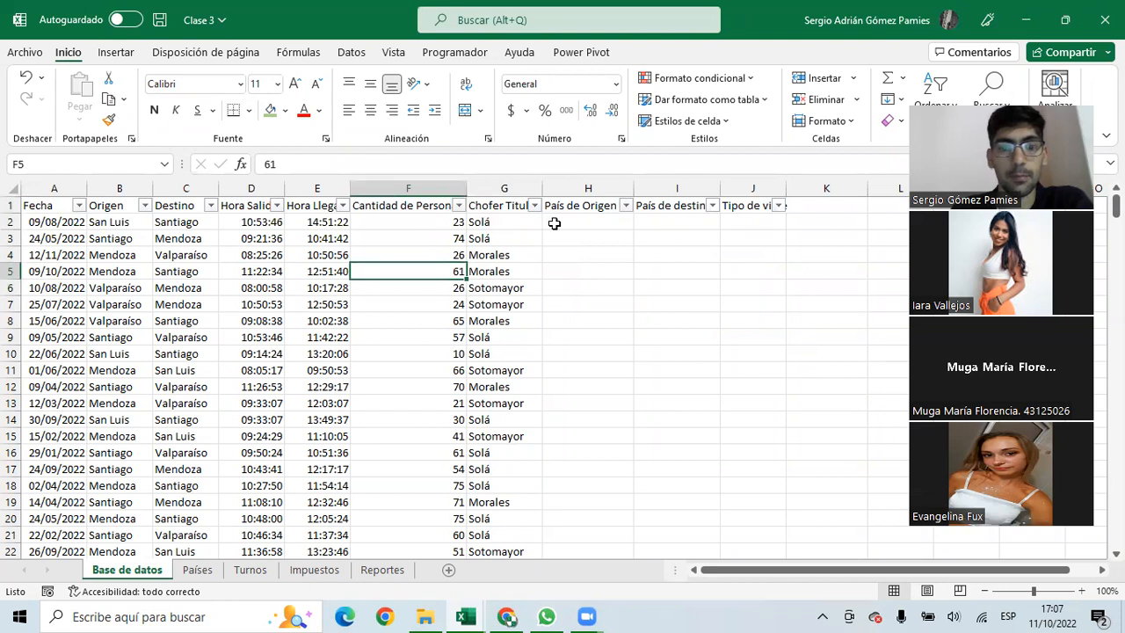
Examine the trip data in the Base de datos sheet column by column, from Fecha through the empty País de Origen column
drag(48, 225, 56, 419)
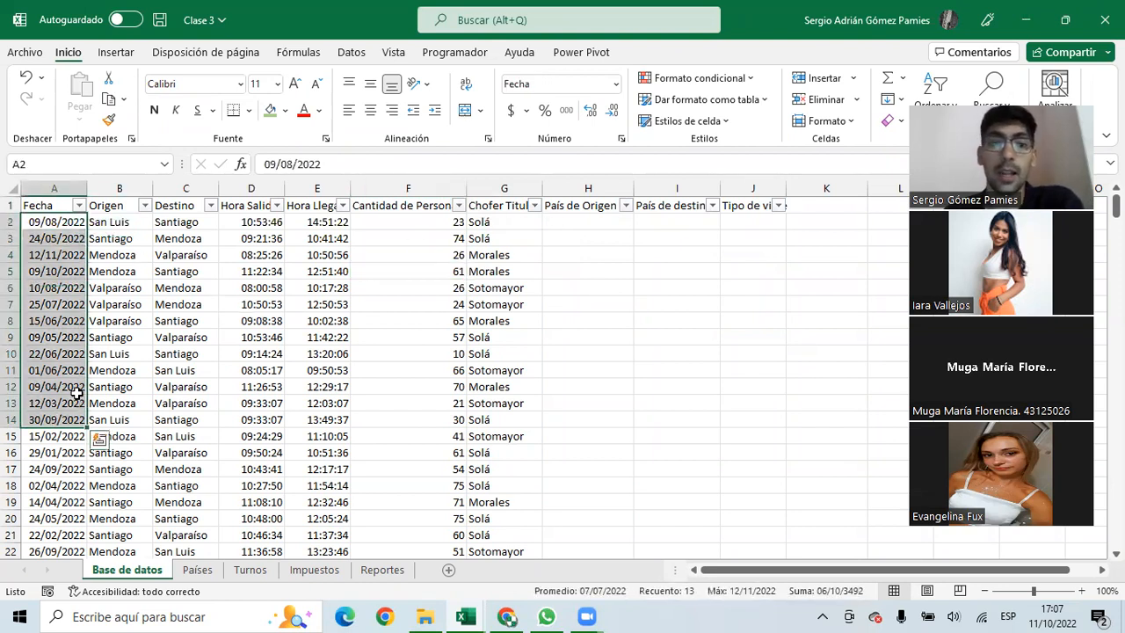
click(674, 122)
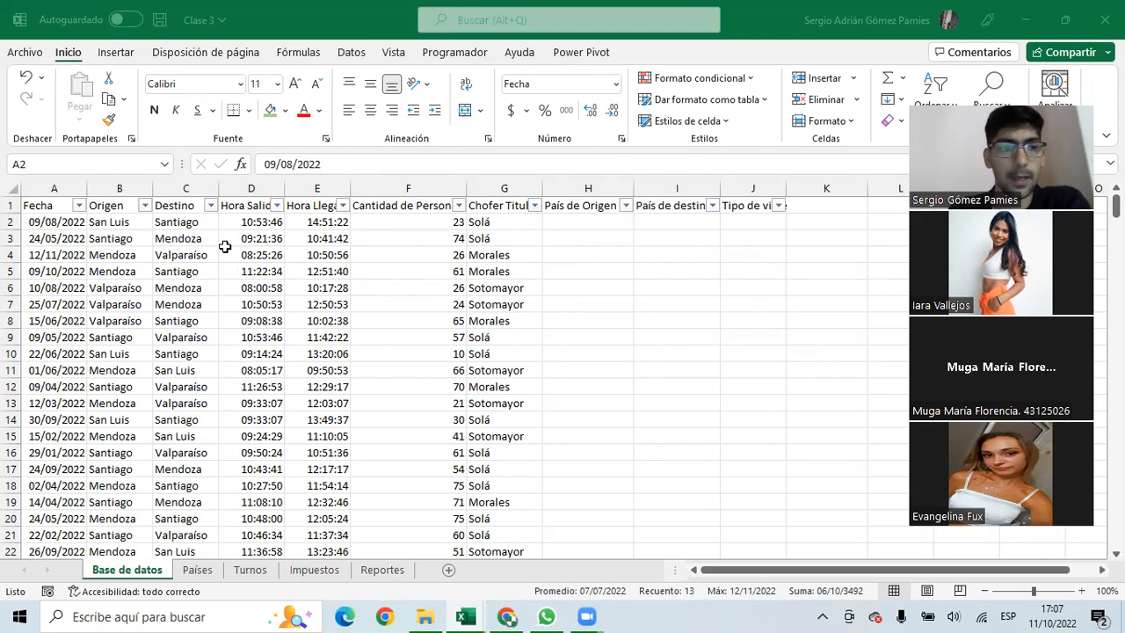
drag(81, 221, 77, 377)
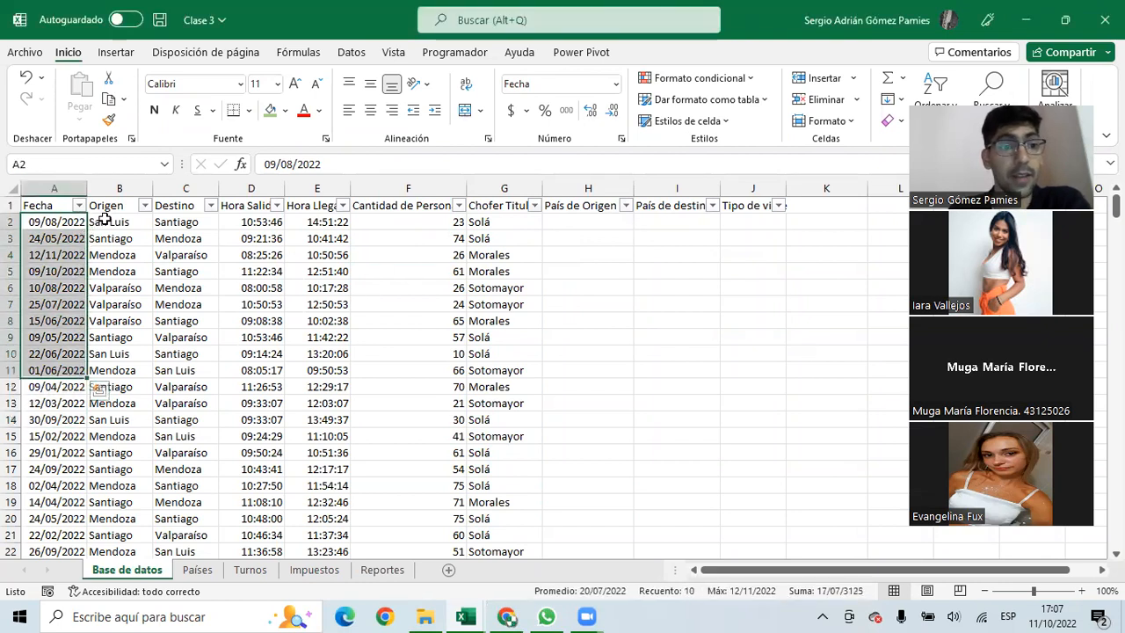
click(103, 221)
click(181, 223)
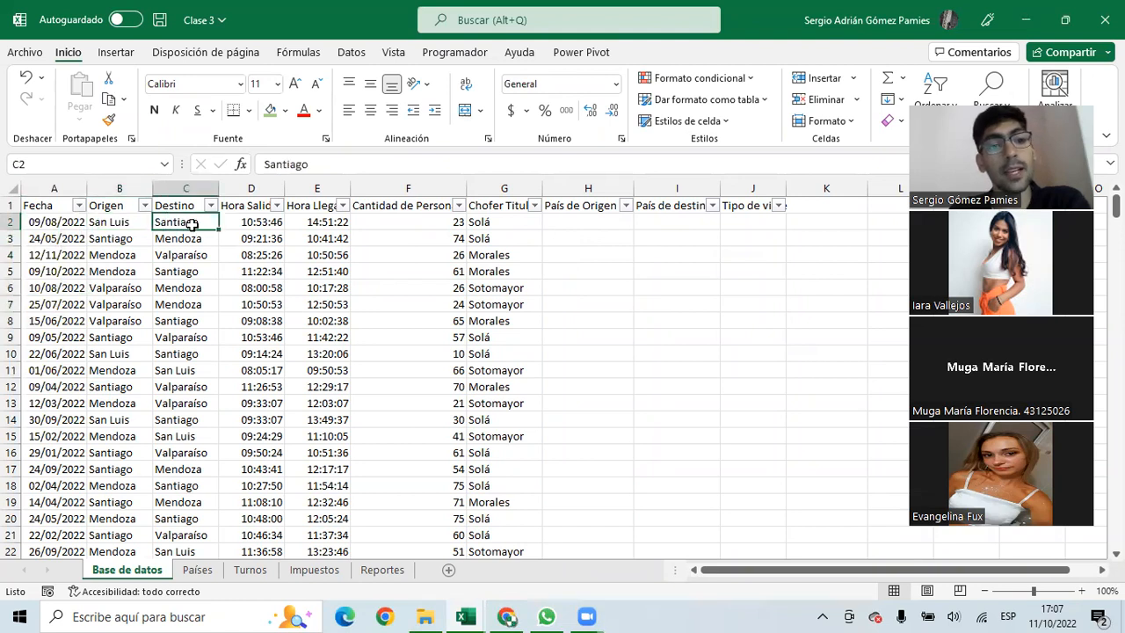
click(263, 222)
click(323, 225)
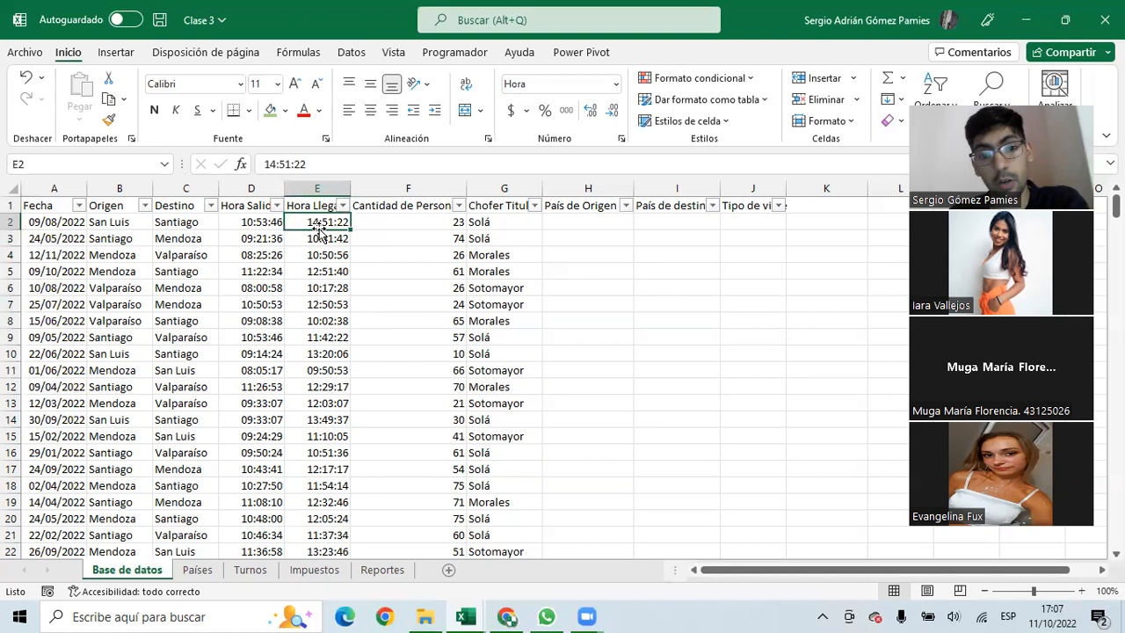
click(391, 227)
click(483, 222)
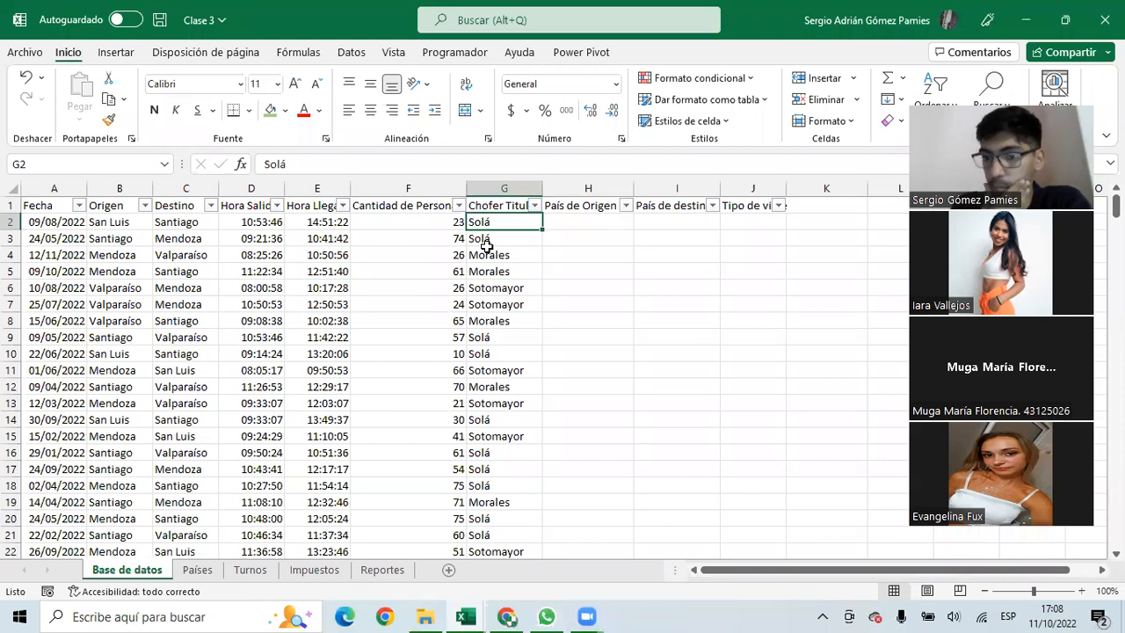
click(590, 221)
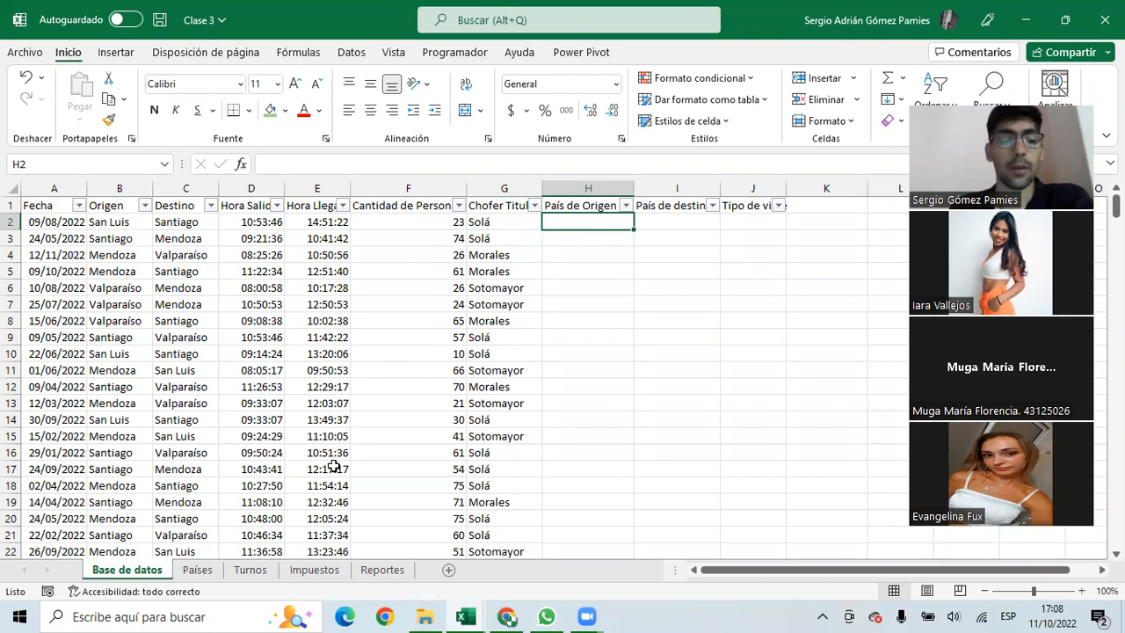
Check the city and country list on the Países sheet, and return to the first origin city in Base de datos
click(201, 570)
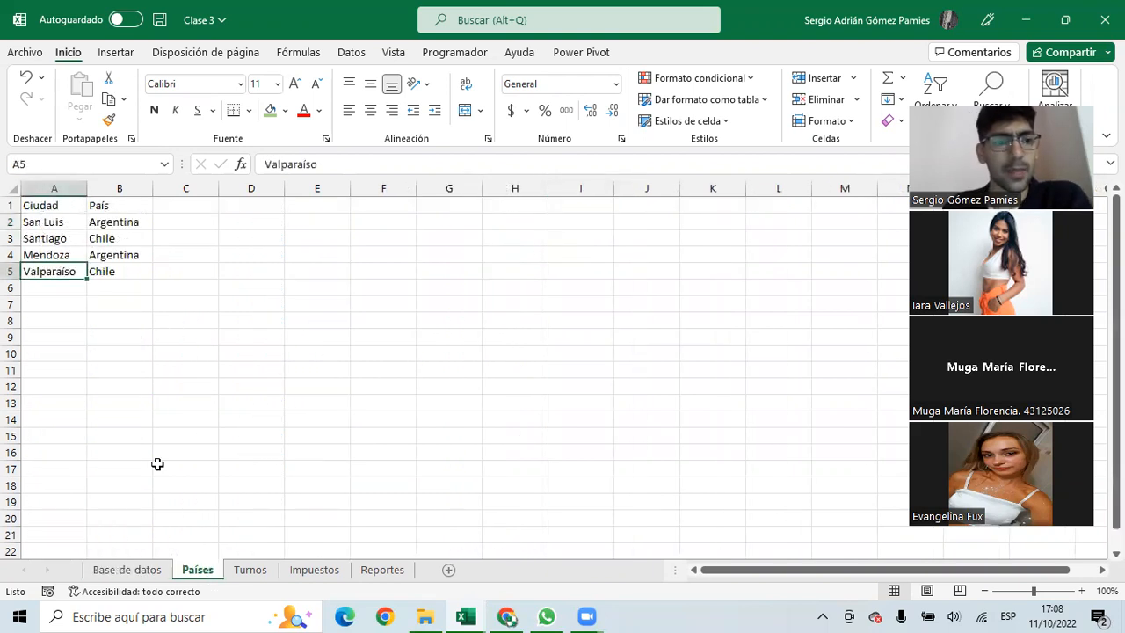
click(155, 570)
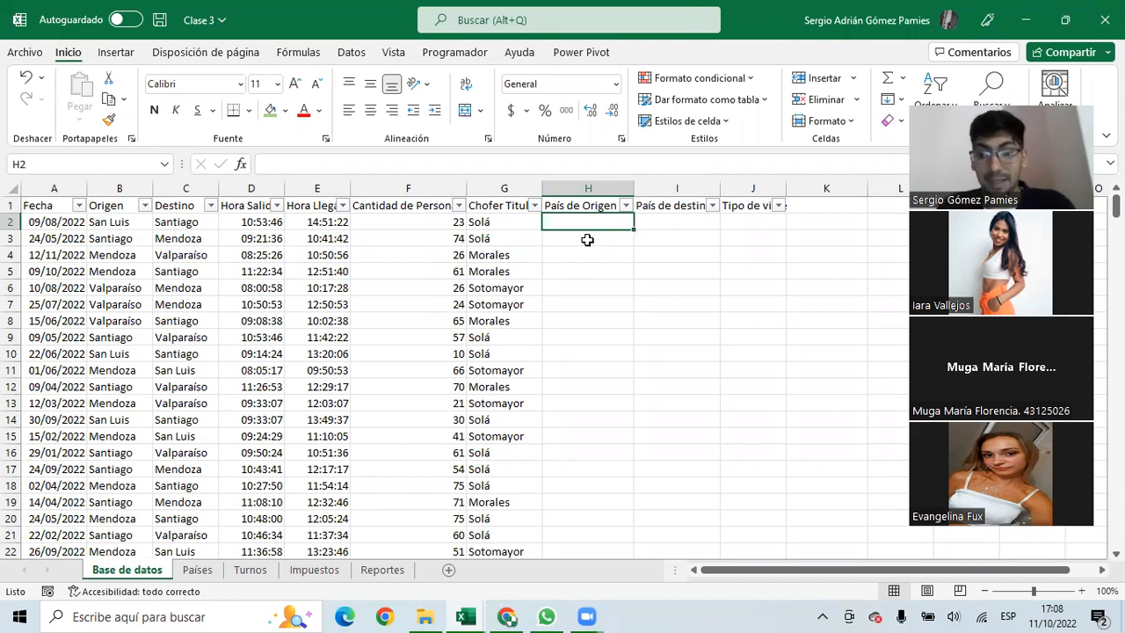
click(136, 223)
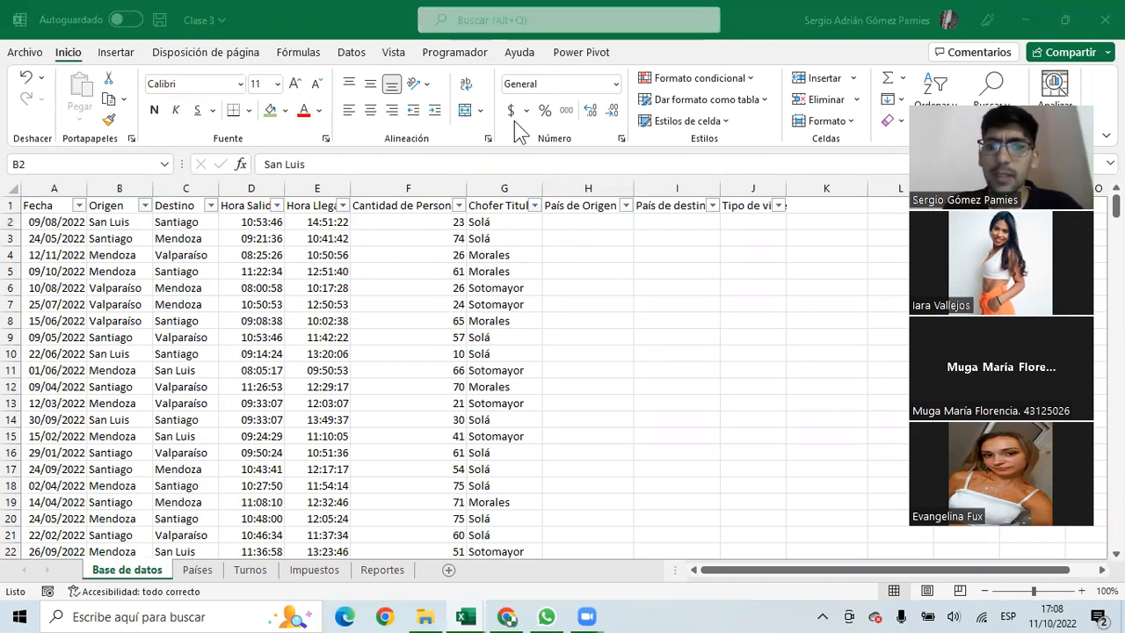
Begin an SI formula in H2 under País de Origen with a nested O function testing whether C2="Santiago"
click(602, 225)
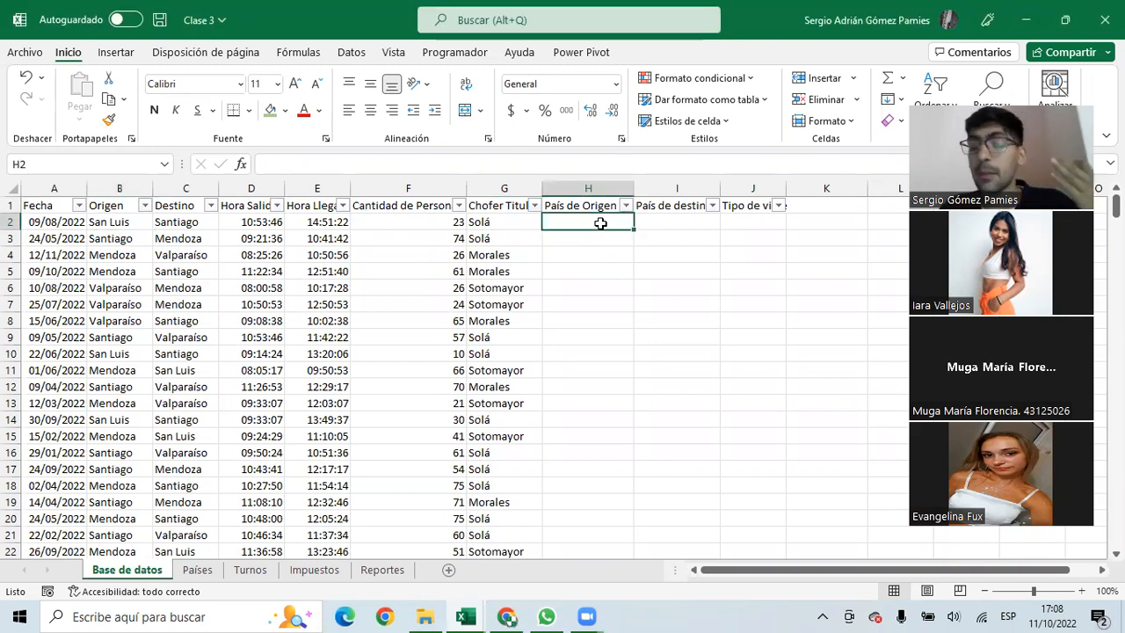
text(=si)
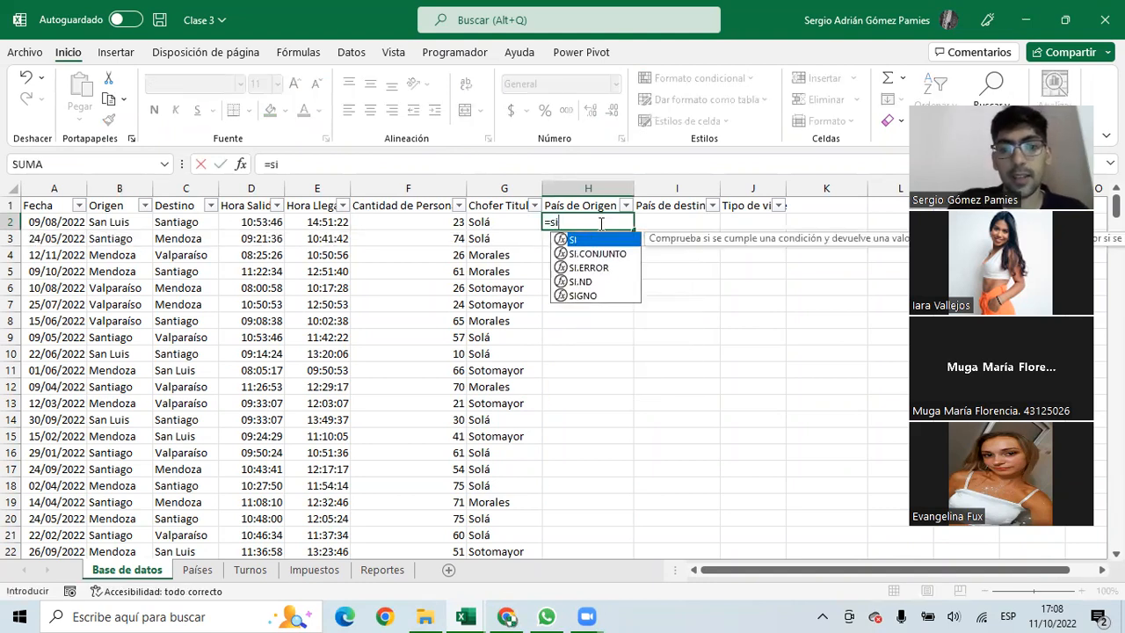
key(Tab)
click(183, 223)
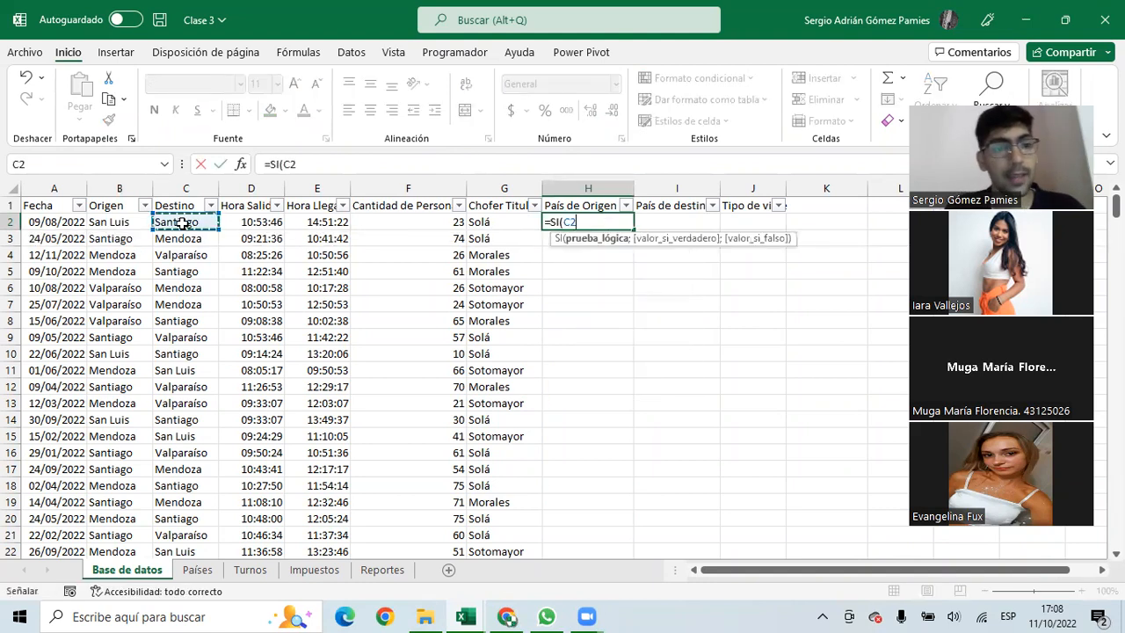
text(=)
key(BackSpace)
key(BackSpace)
key(BackSpace)
text(o()
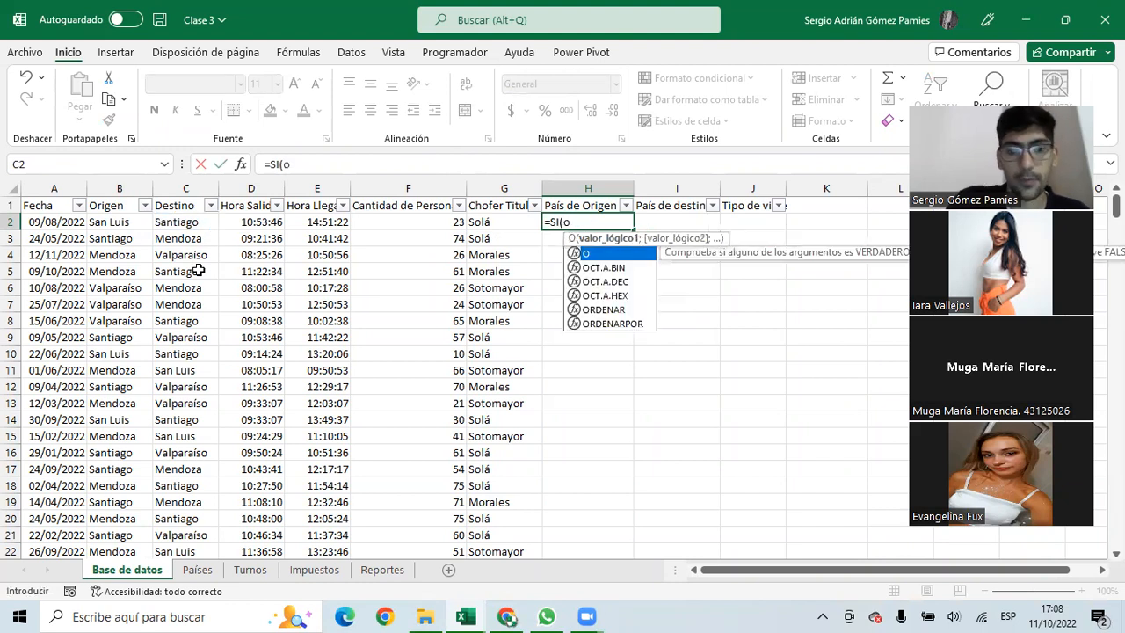
click(167, 223)
text(="Sant)
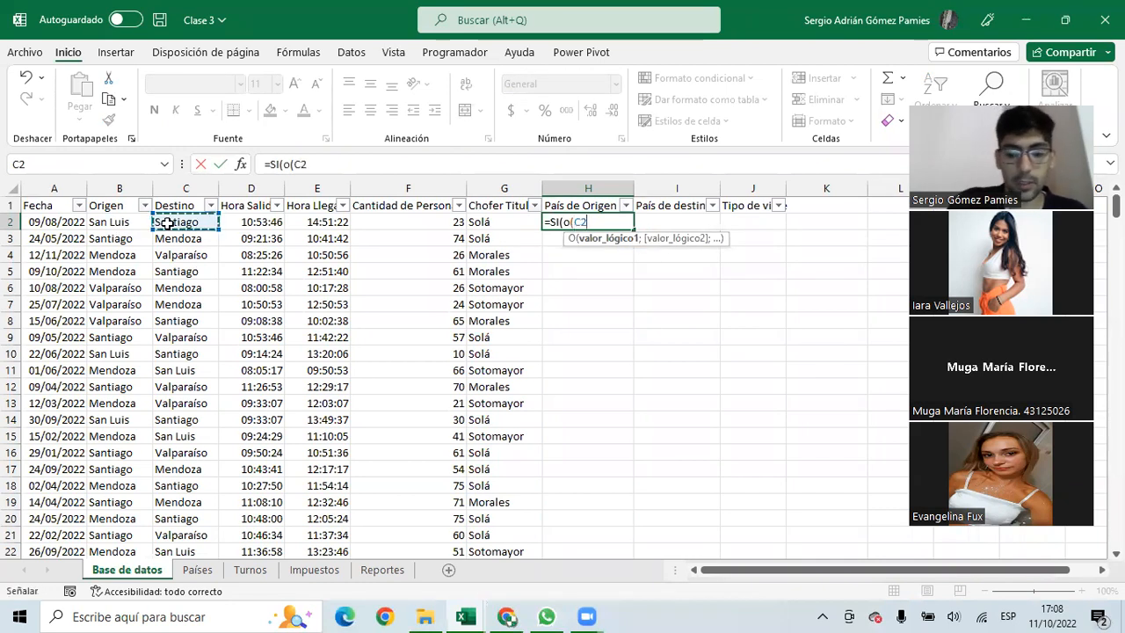
text(iago";)
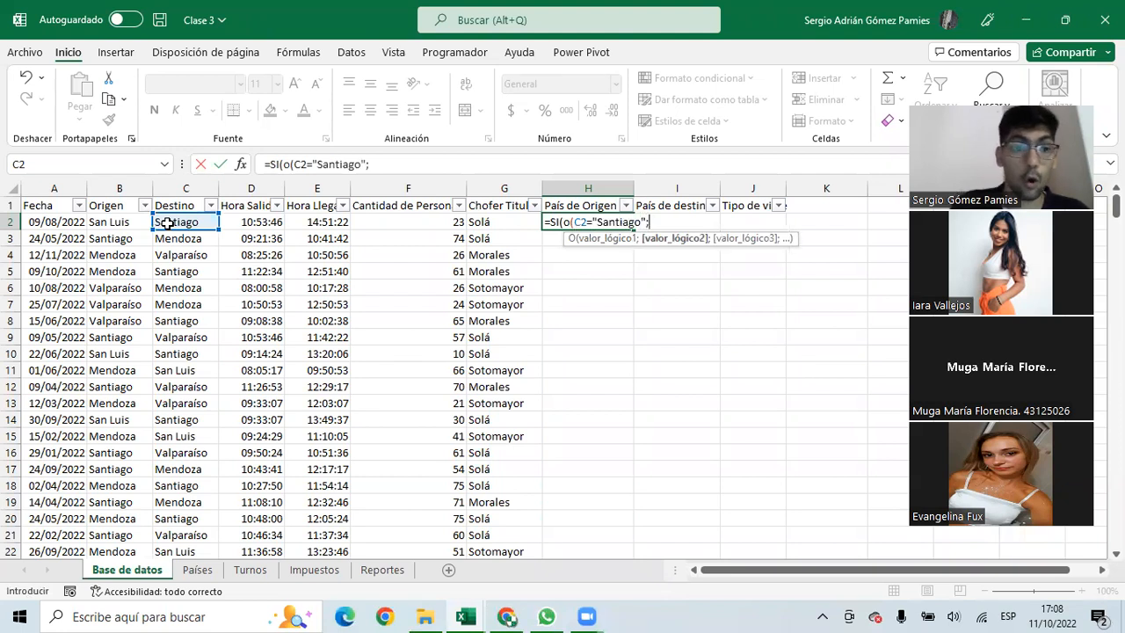
Add C2="Valparaíso" as the second condition of the O function in the H2 formula
click(167, 223)
text(;"V)
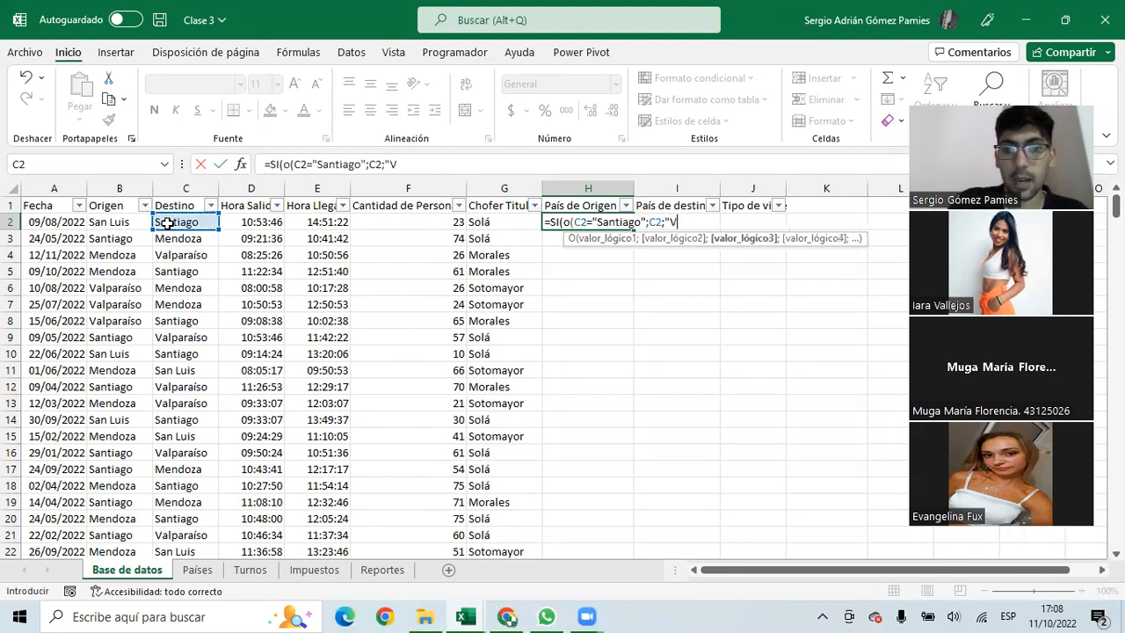
key(BackSpace)
key(BackSpace)
key(BackSpace)
text(=Val)
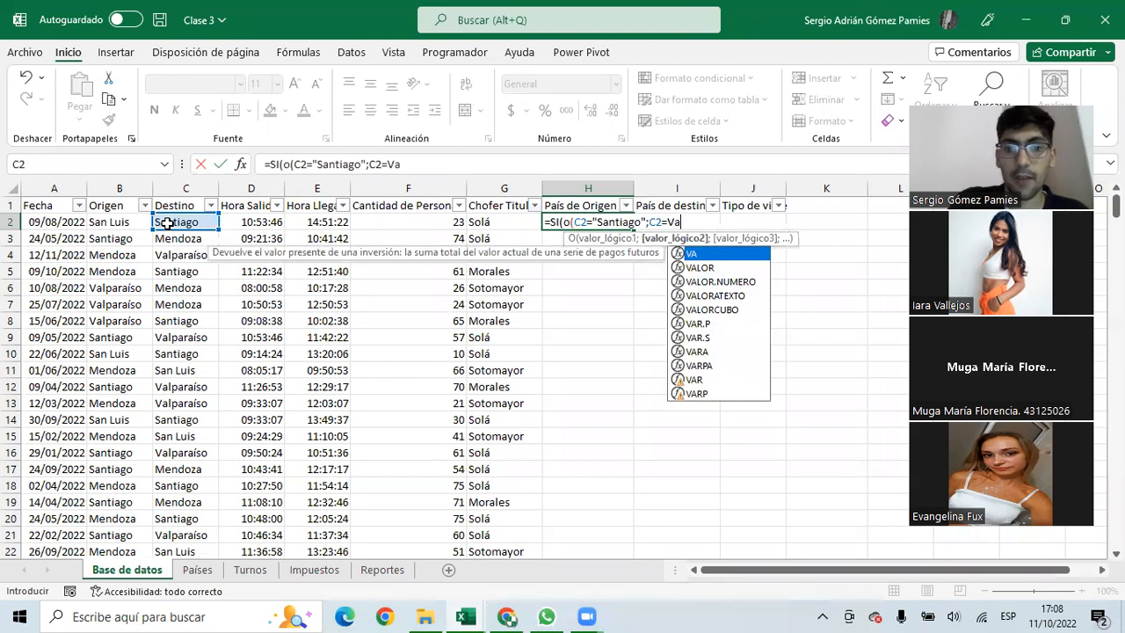
key(BackSpace)
key(BackSpace)
key(BackSpace)
text("Val)
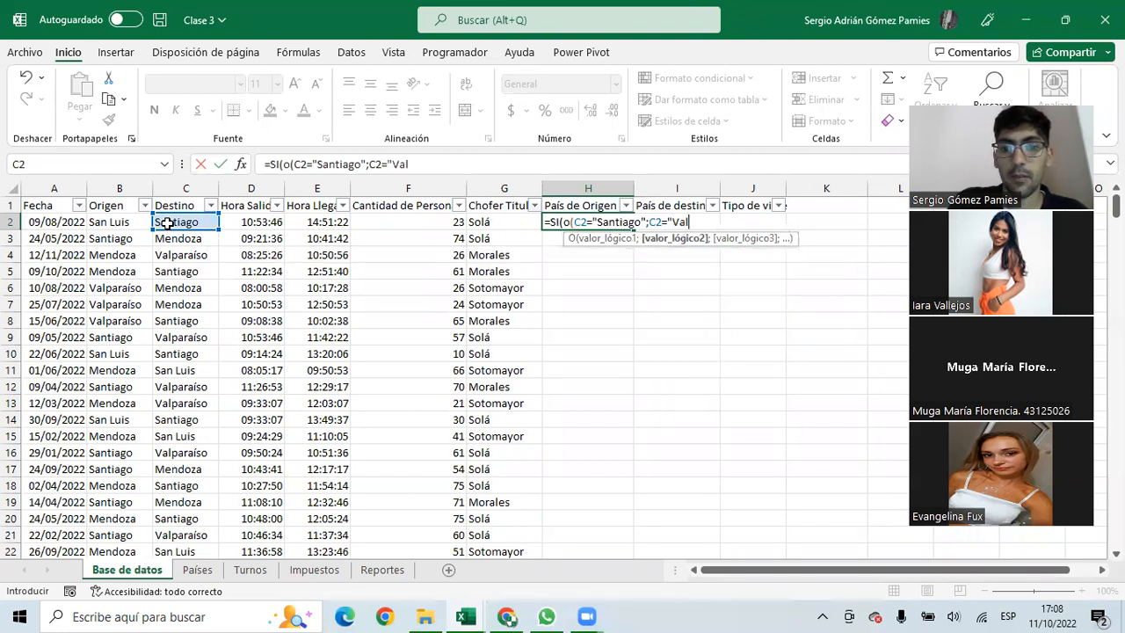
text(paraíso")
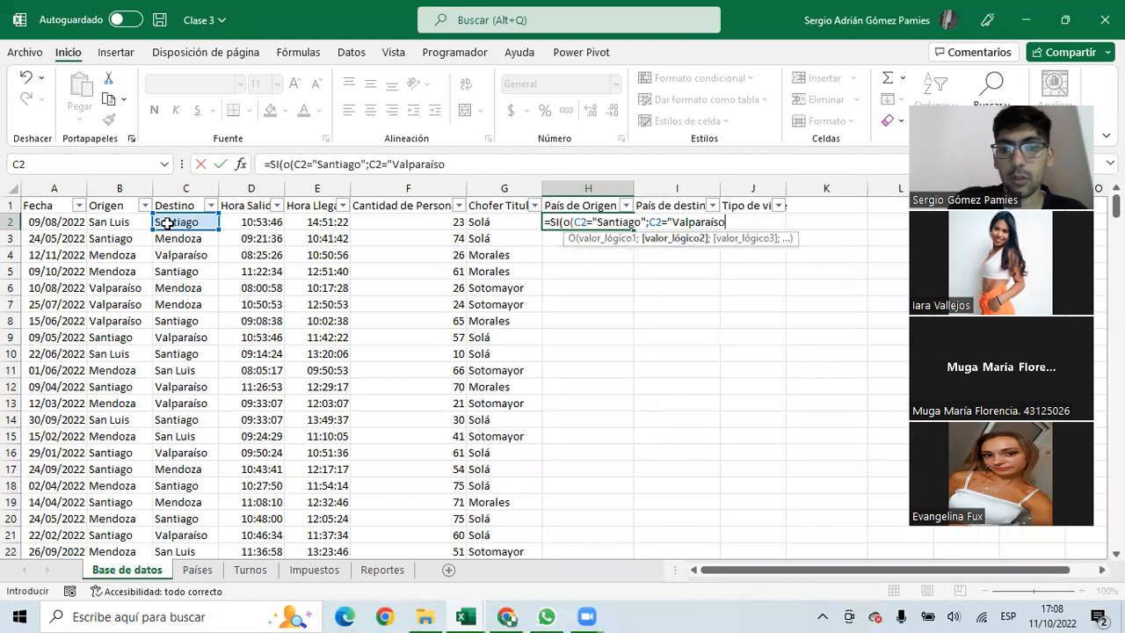
Complete the H2 formula so it returns "Chile" when either condition is met and "Argentina" otherwise
text();")
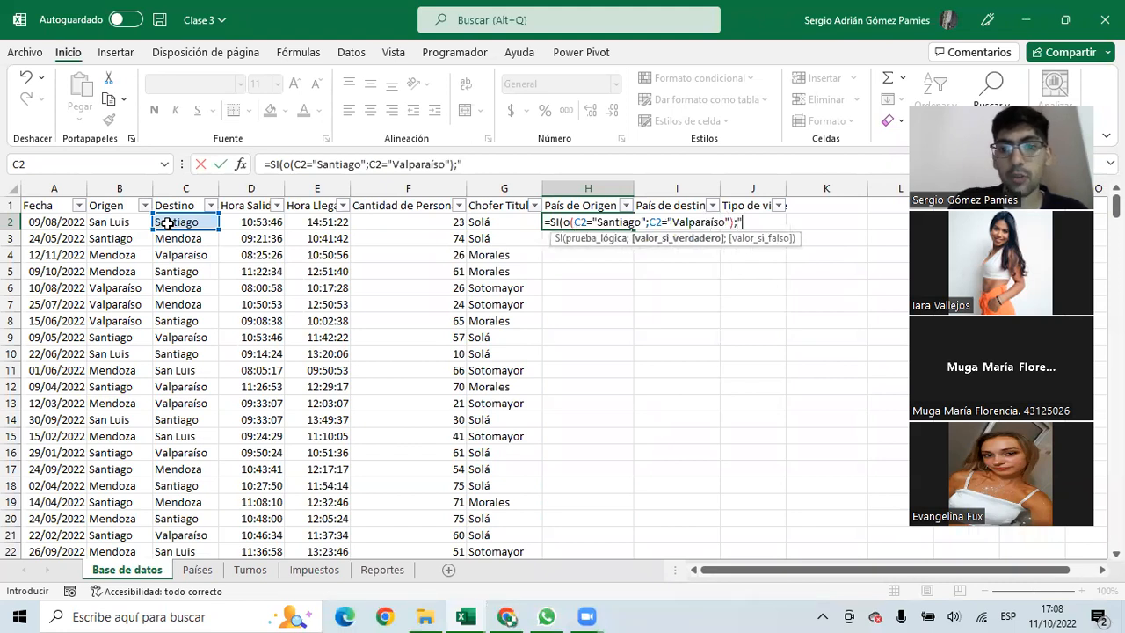
text(Chile";)
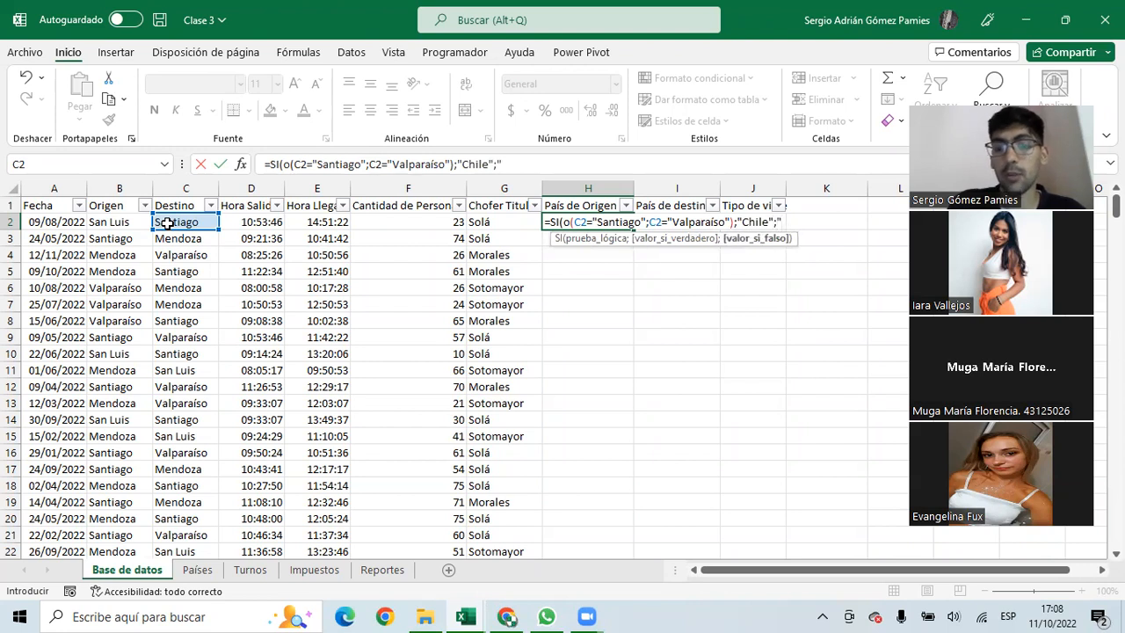
text("Argentoina)
key(BackSpace)
key(BackSpace)
key(BackSpace)
key(BackSpace)
key(BackSpace)
key(BackSpace)
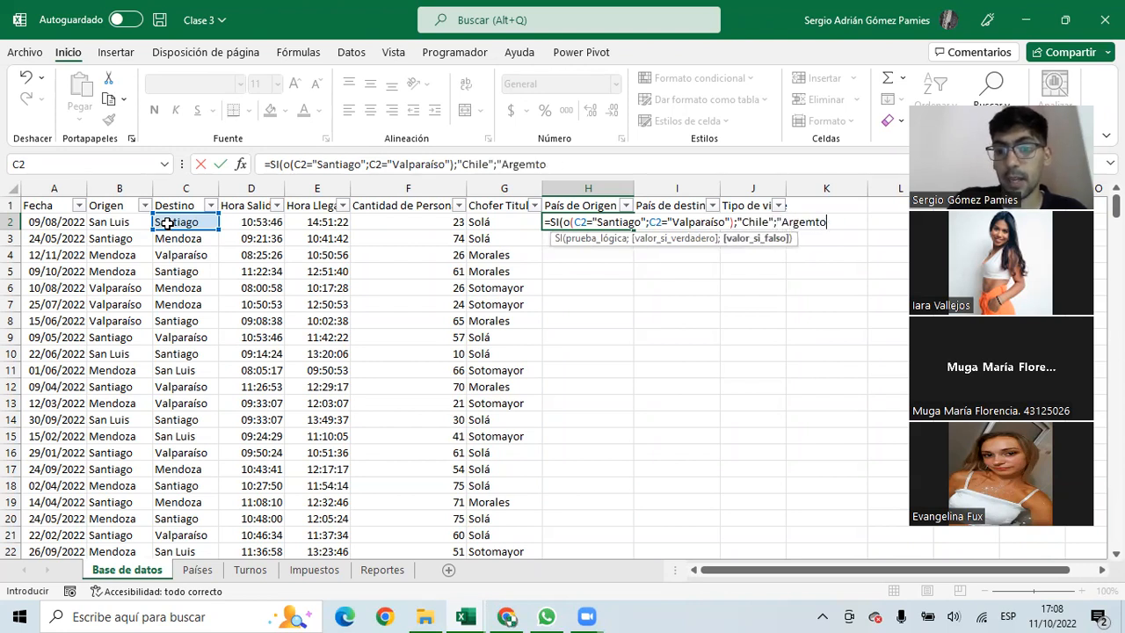
text(ntina"))
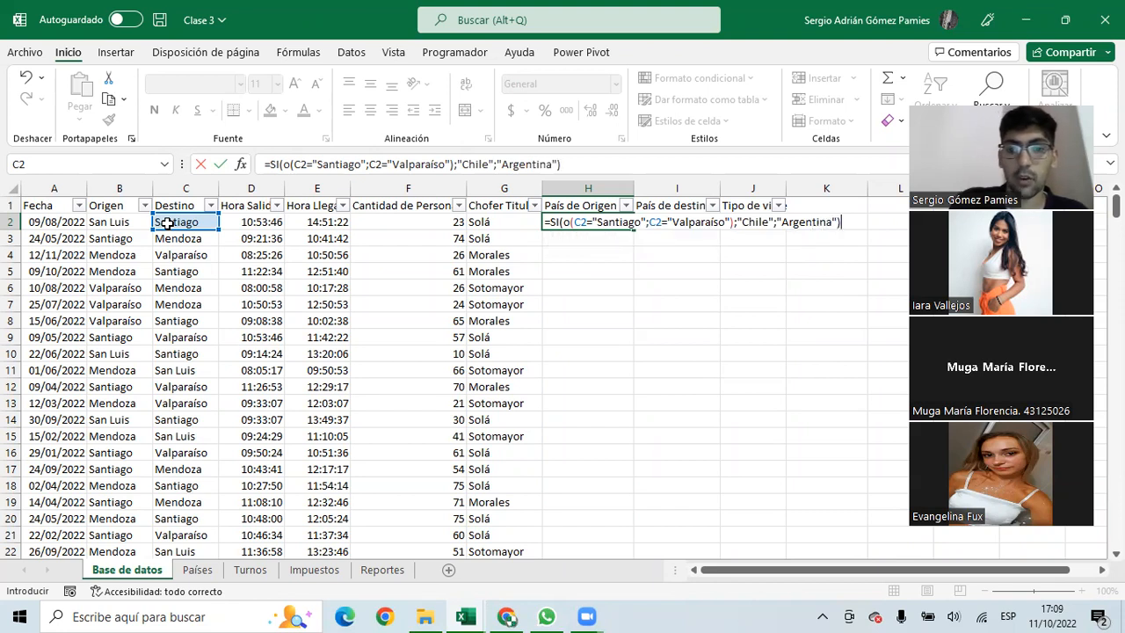
key(Return)
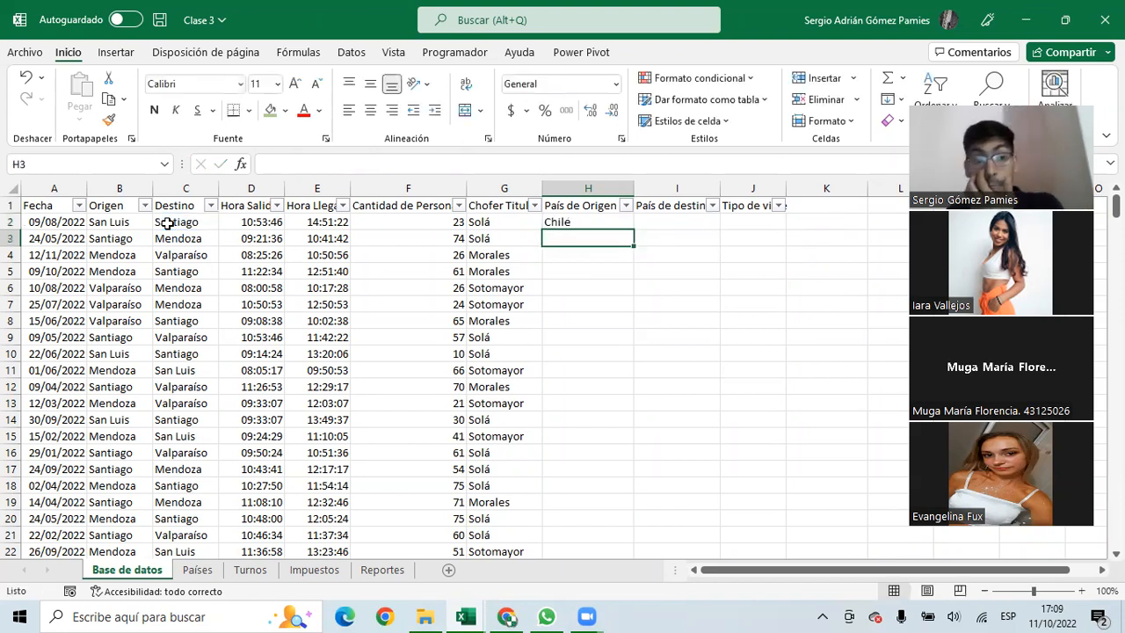
Fill the País de Origen formula from H2 down through H8
click(598, 222)
drag(633, 230, 633, 339)
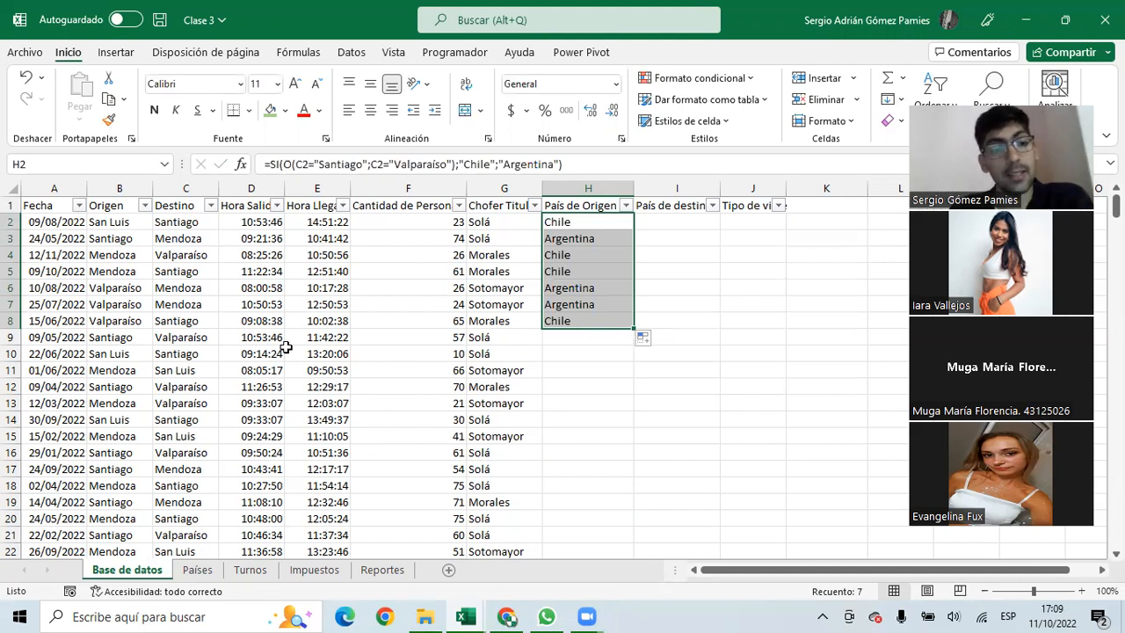
Inspect the destination in C2 and the Santiago and Valparaíso conditions in the H2 formula, leaving the formula as it is
click(185, 221)
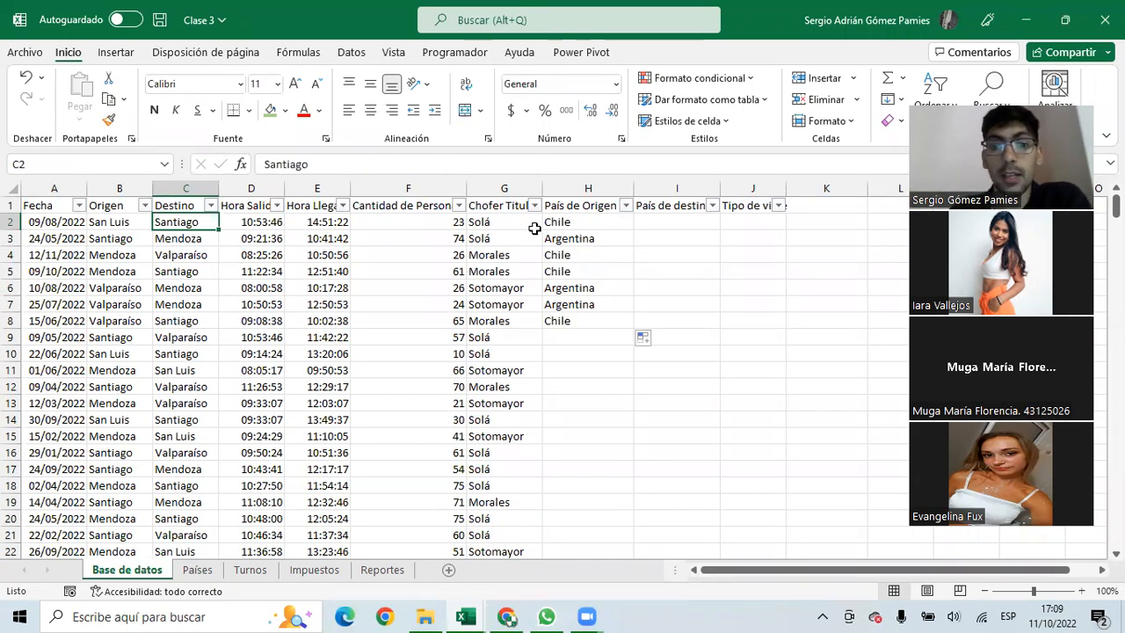
click(552, 221)
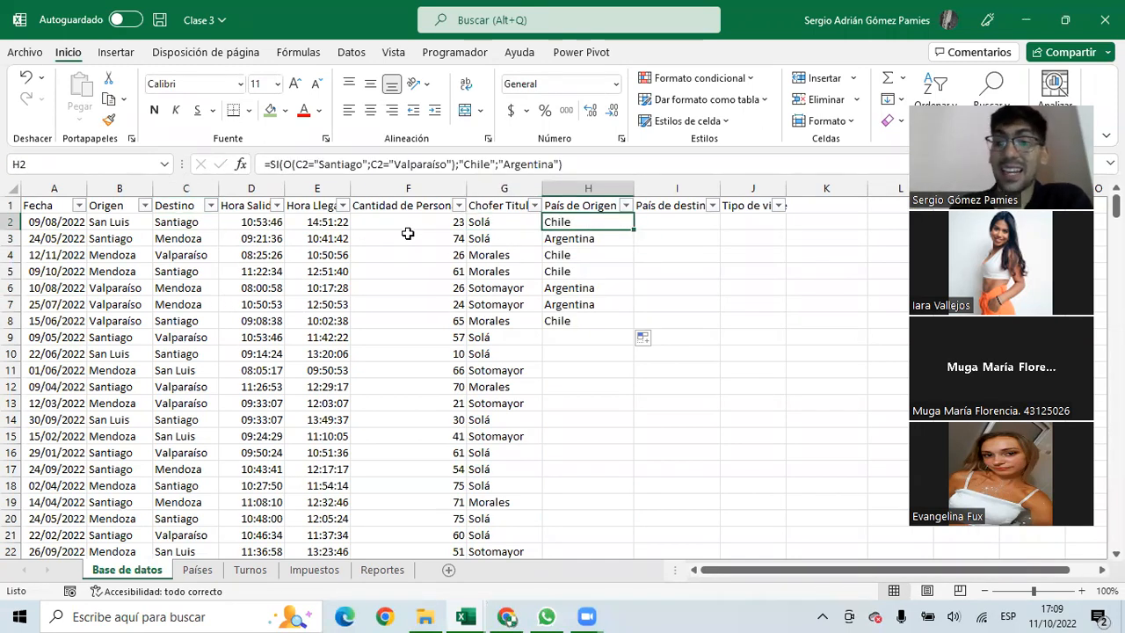
drag(316, 160, 450, 164)
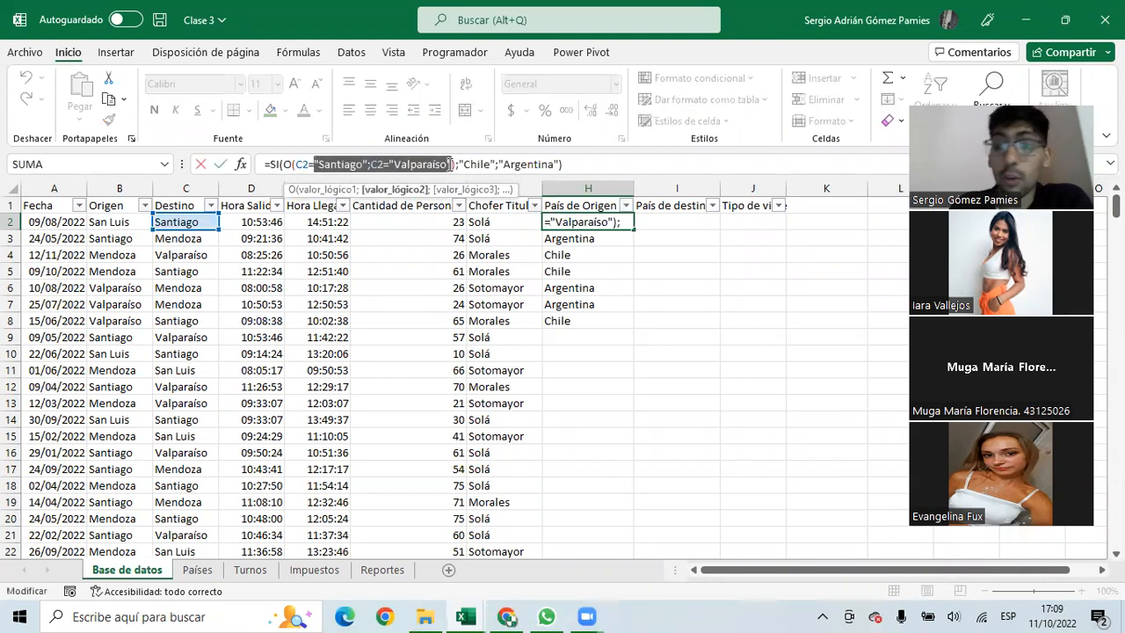
key(Escape)
Replace the destination city in C2 with Viña del Mar
click(211, 222)
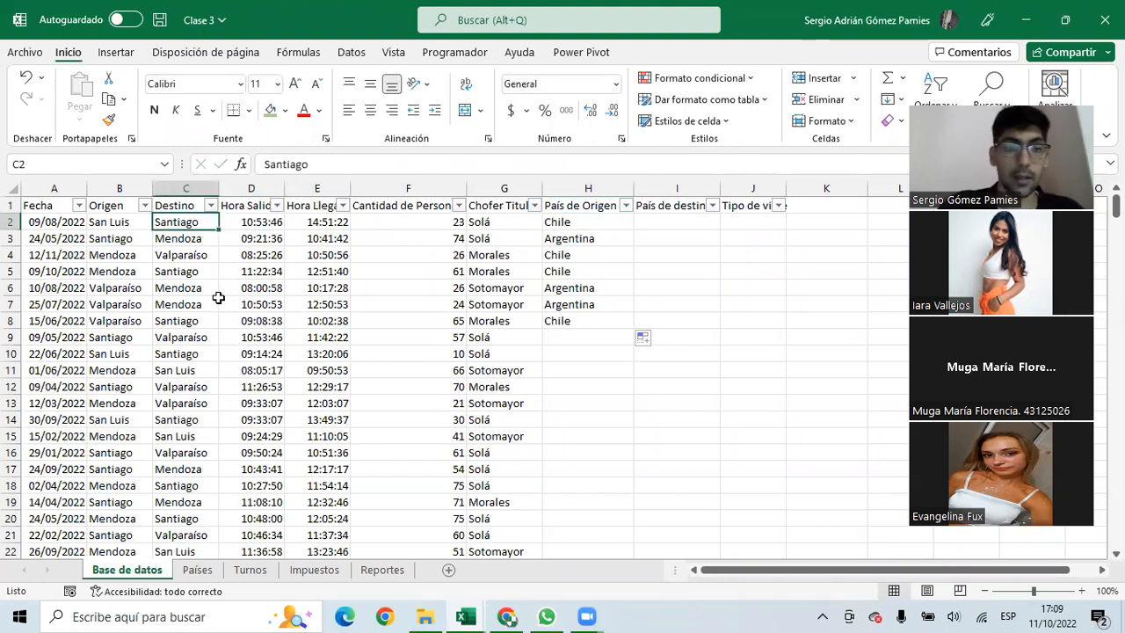
text(Vi)
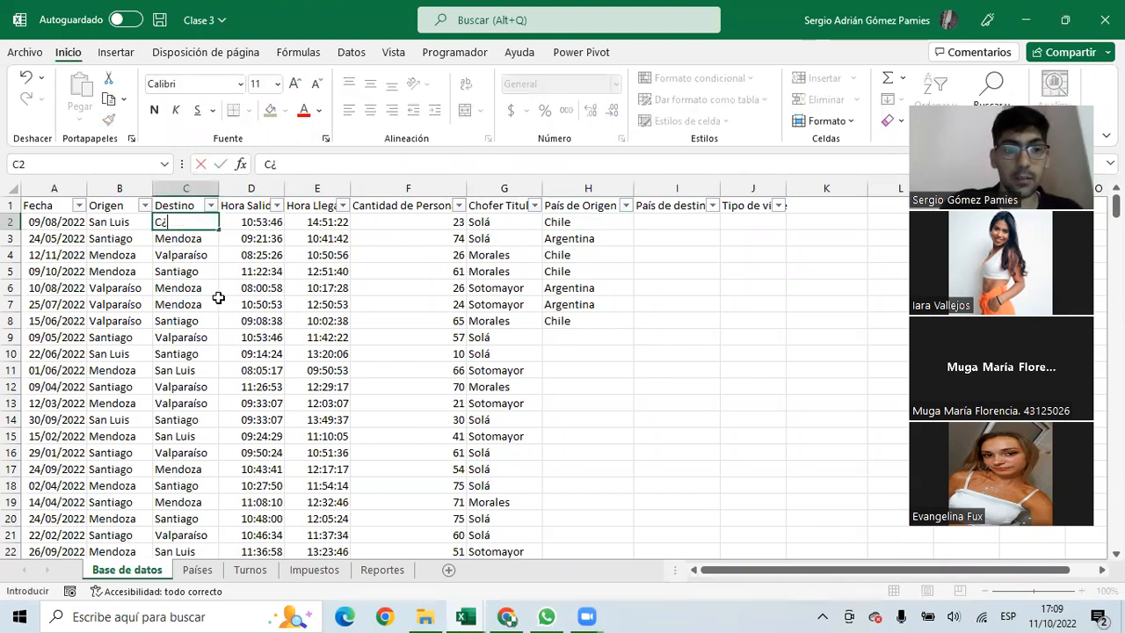
text(ña del Mar)
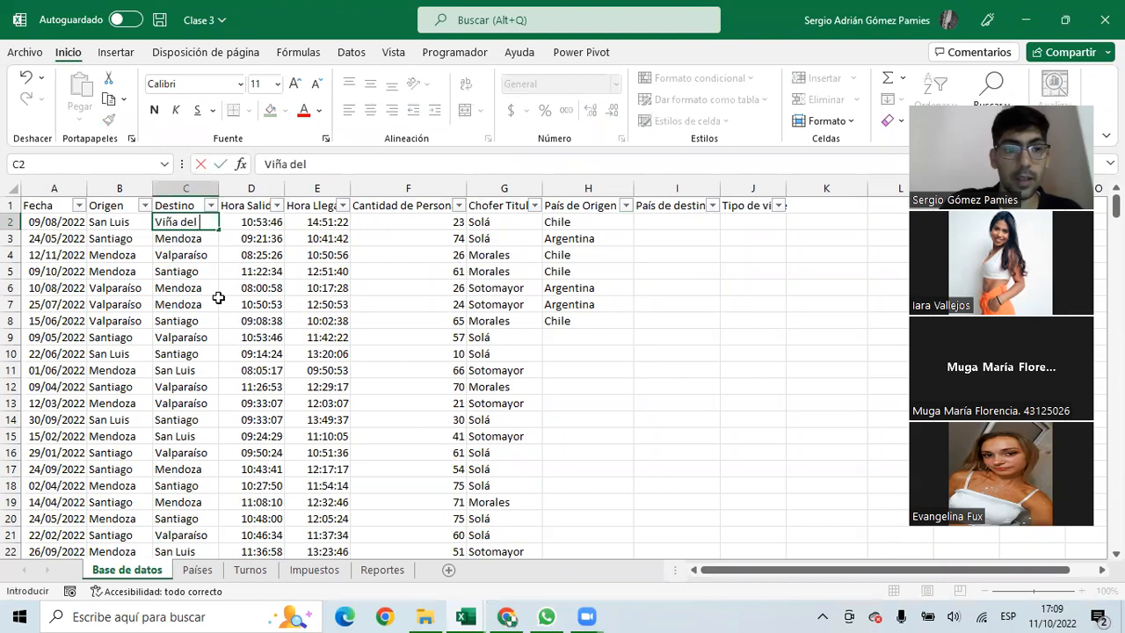
key(Return)
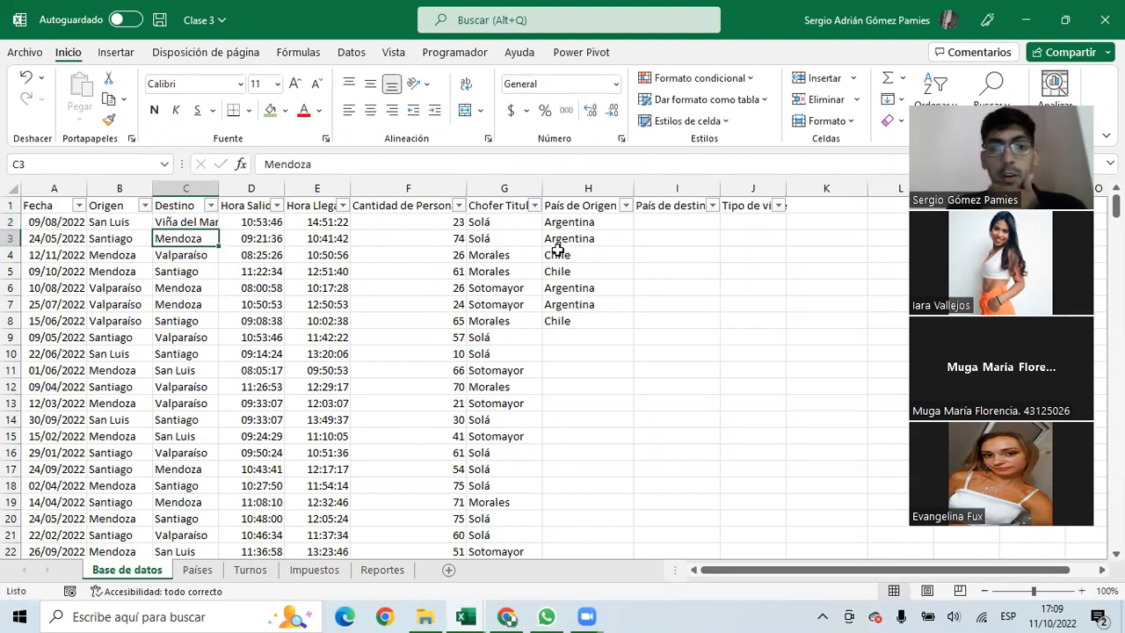
Examine the Santiago and Valparaíso conditions in the H2 formula against the Viña del Mar destination, leaving the formula as it is
click(569, 227)
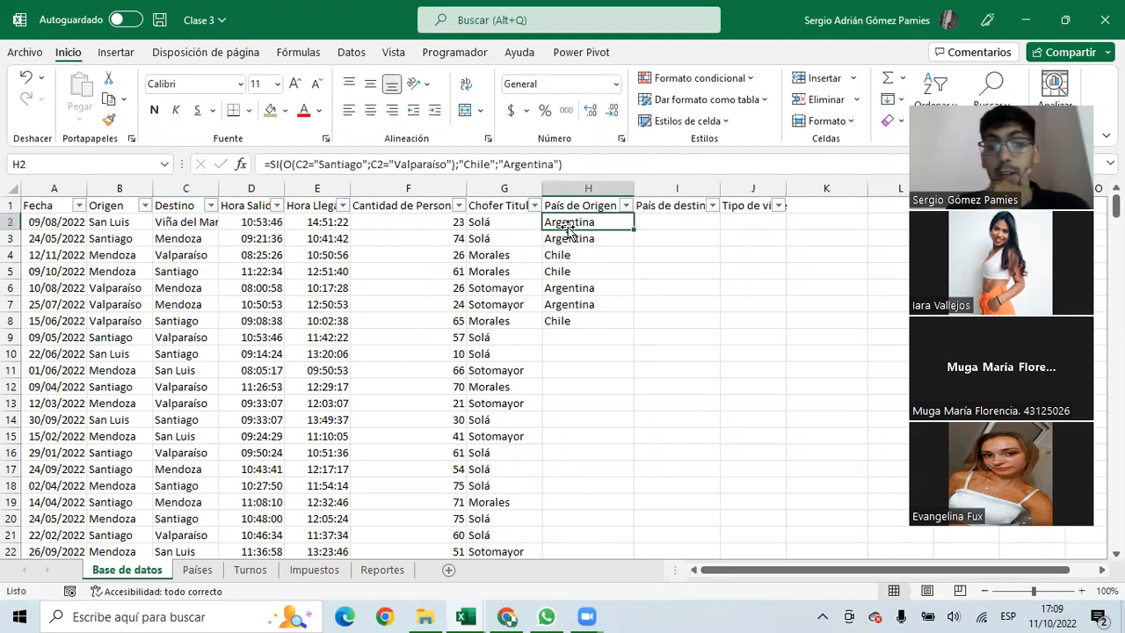
click(296, 164)
drag(296, 164, 460, 166)
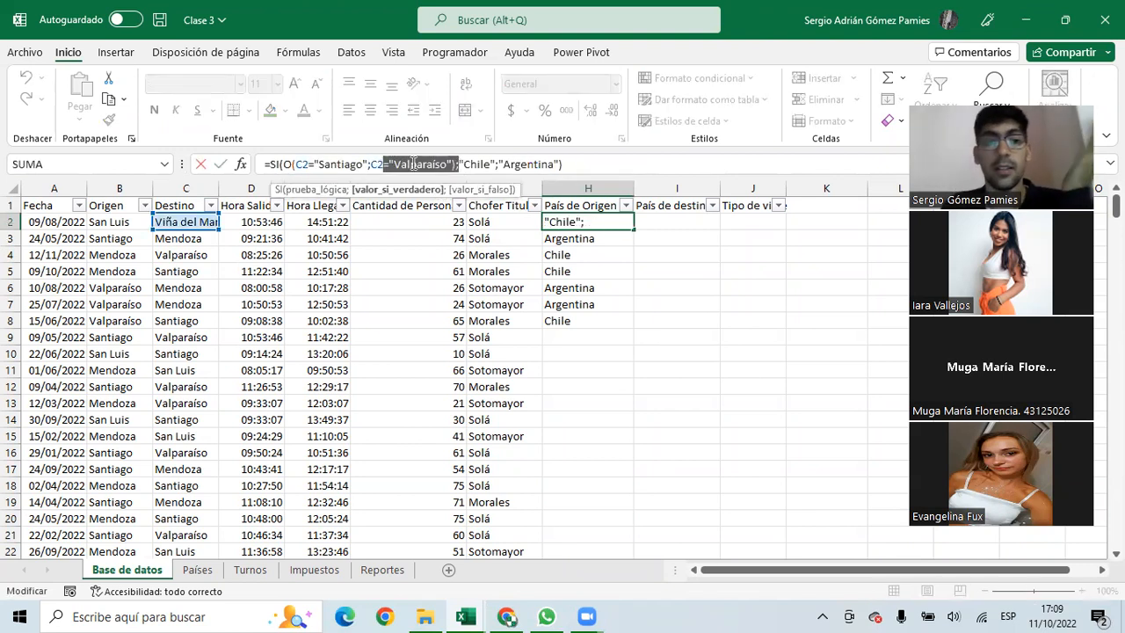
click(450, 165)
key(Left)
key(Left)
key(Left)
key(Left)
key(Left)
key(Left)
key(Left)
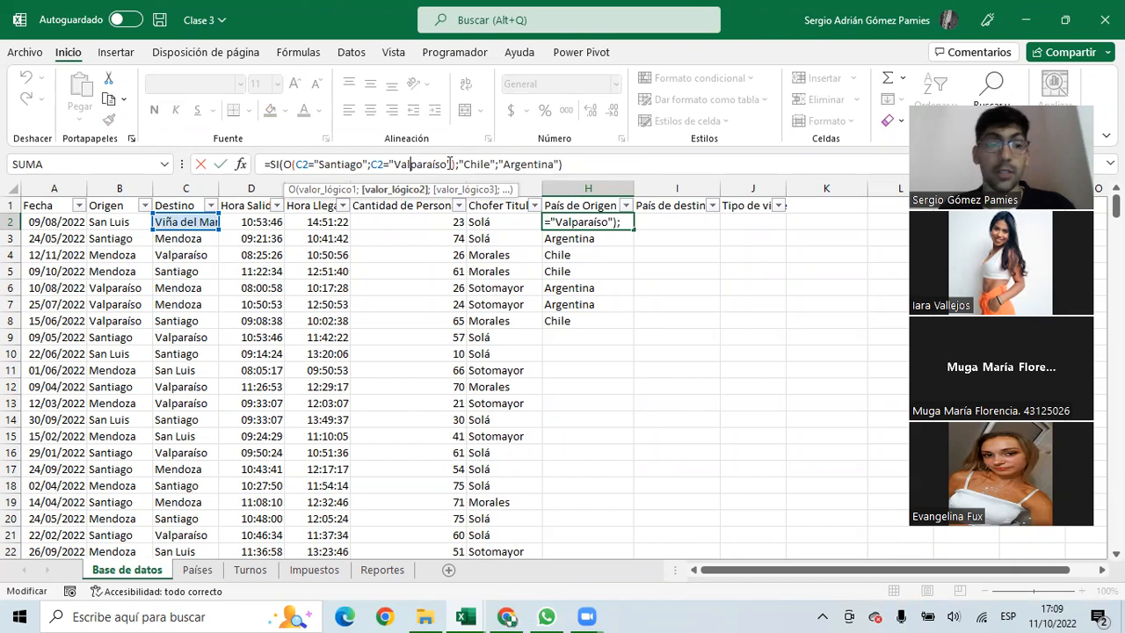
key(Escape)
Undo the destination change in C2 and clear the País de Origen formulas from H2:H8
key(ctrl+z)
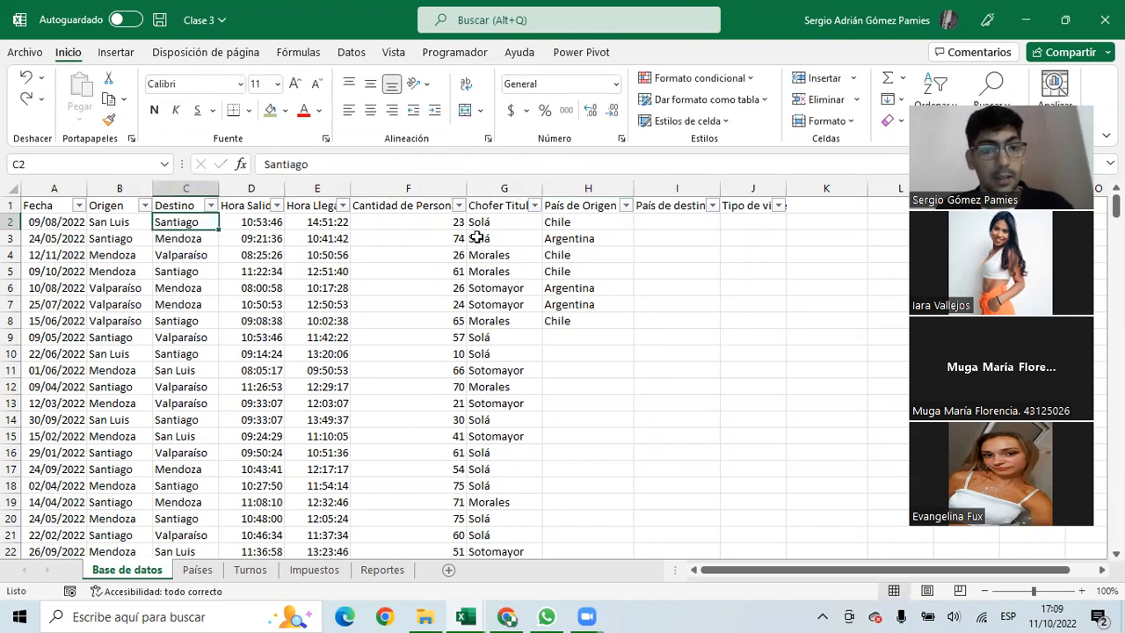
drag(580, 225, 572, 318)
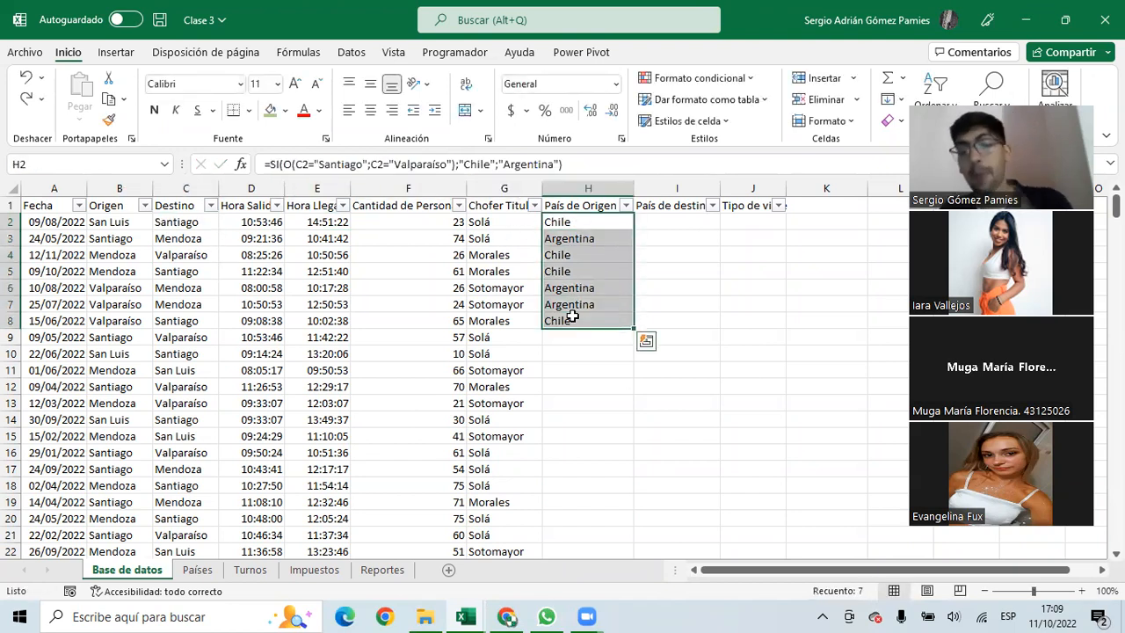
key(Delete)
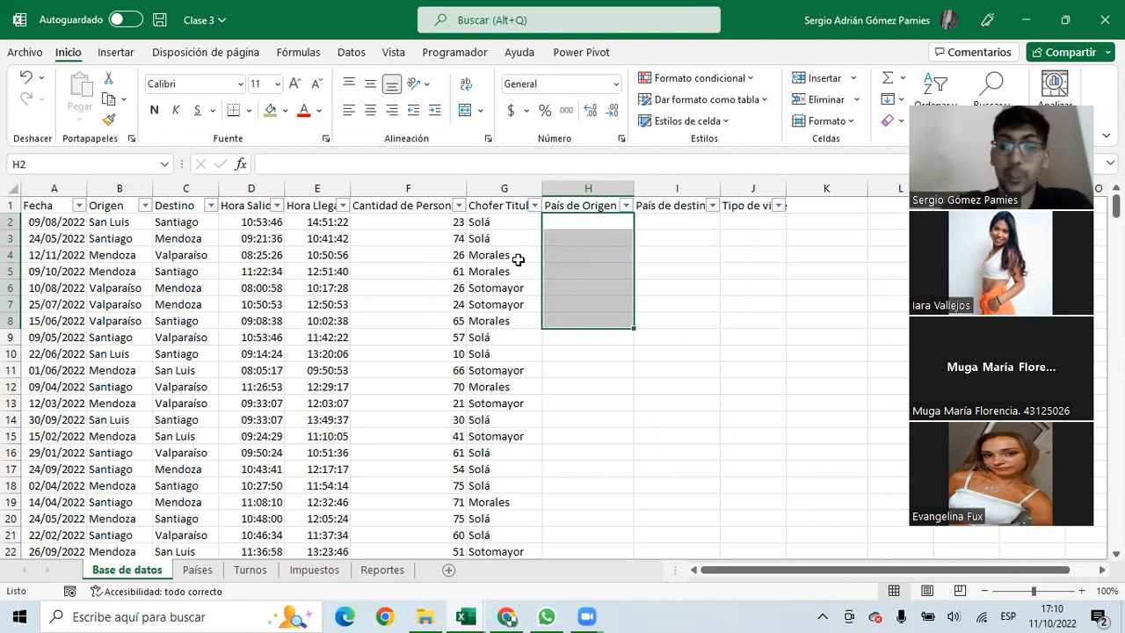
Examine the city and country pairs in rows 2 to 5 of the Países sheet
click(197, 570)
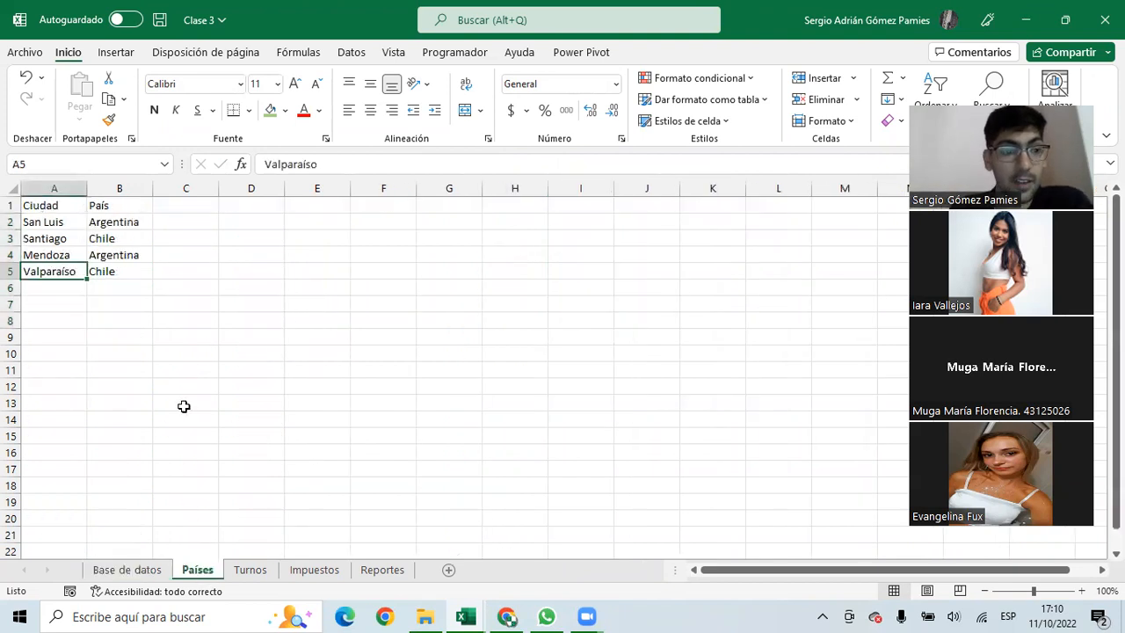
drag(45, 206, 129, 269)
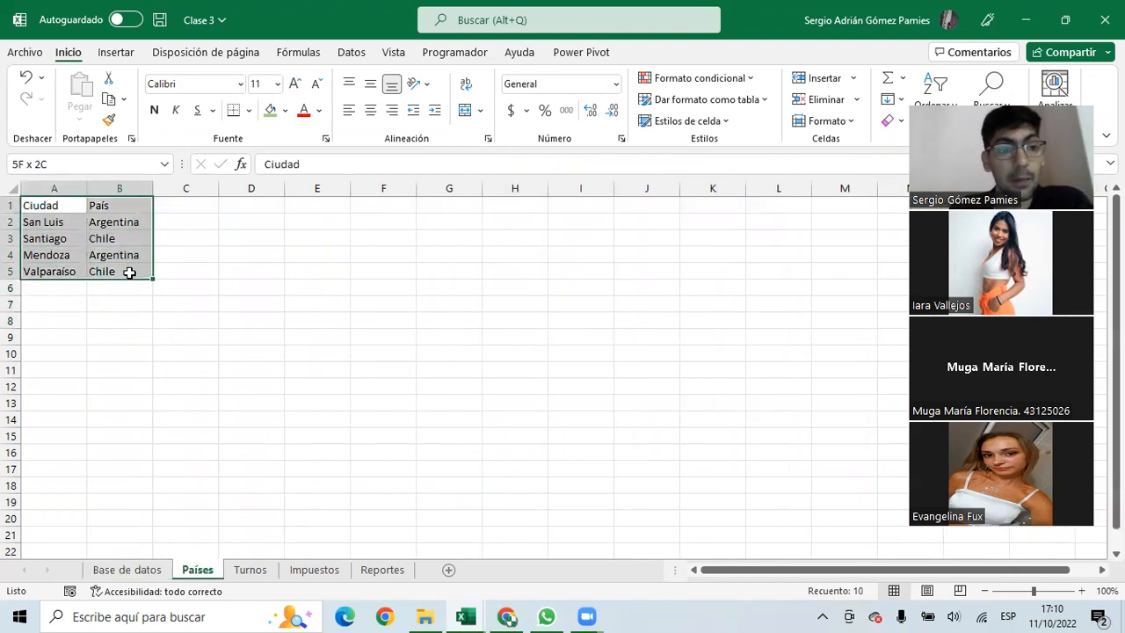
click(62, 225)
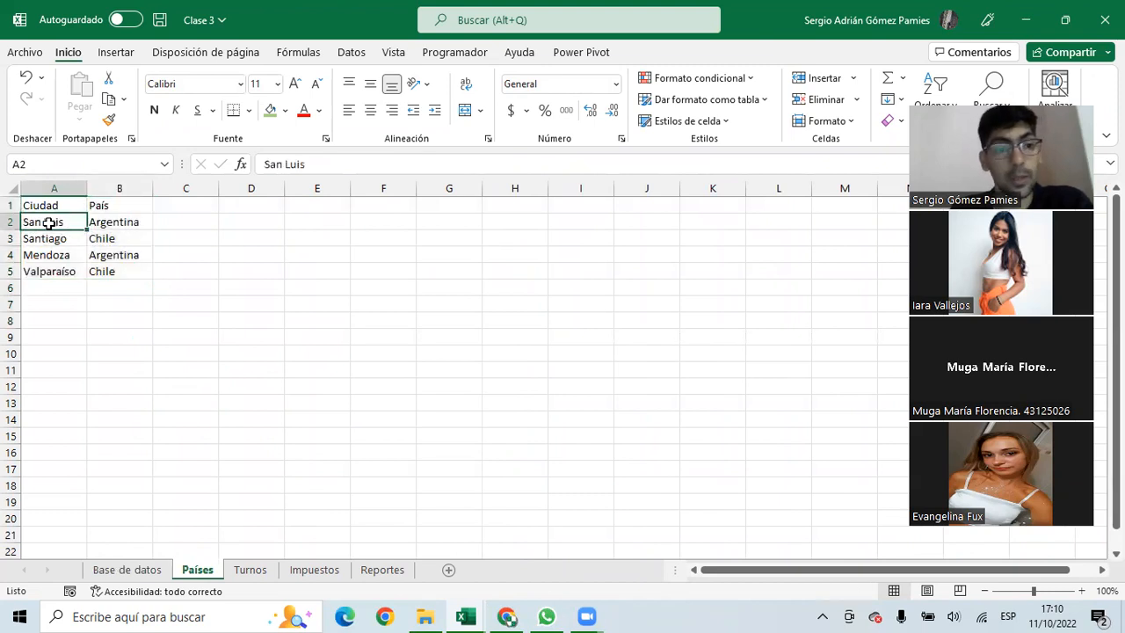
click(118, 223)
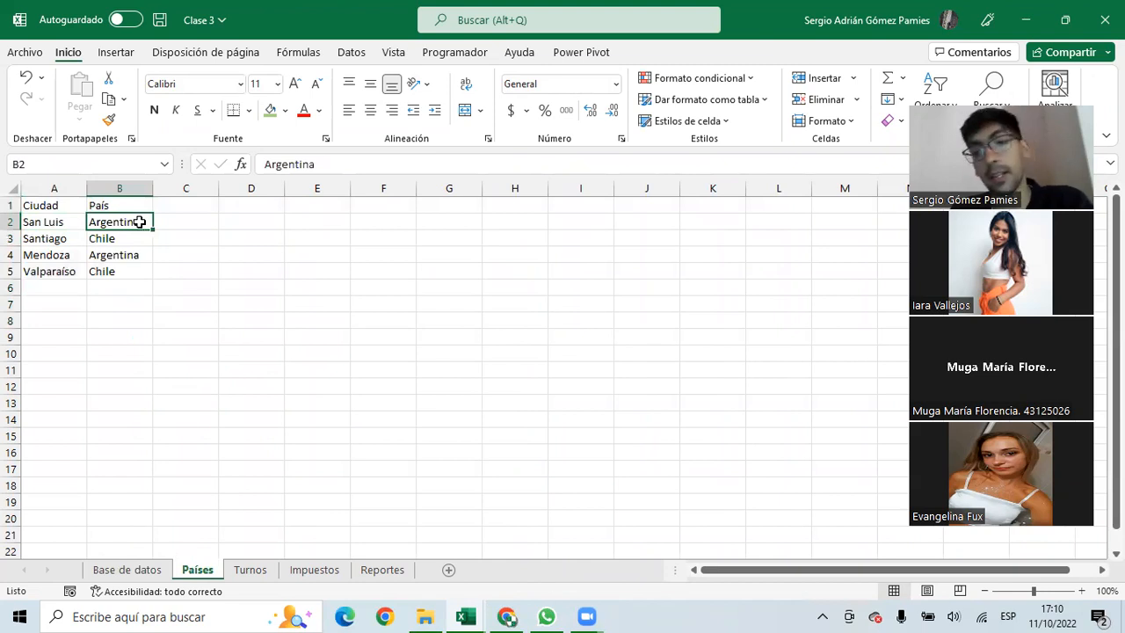
click(58, 244)
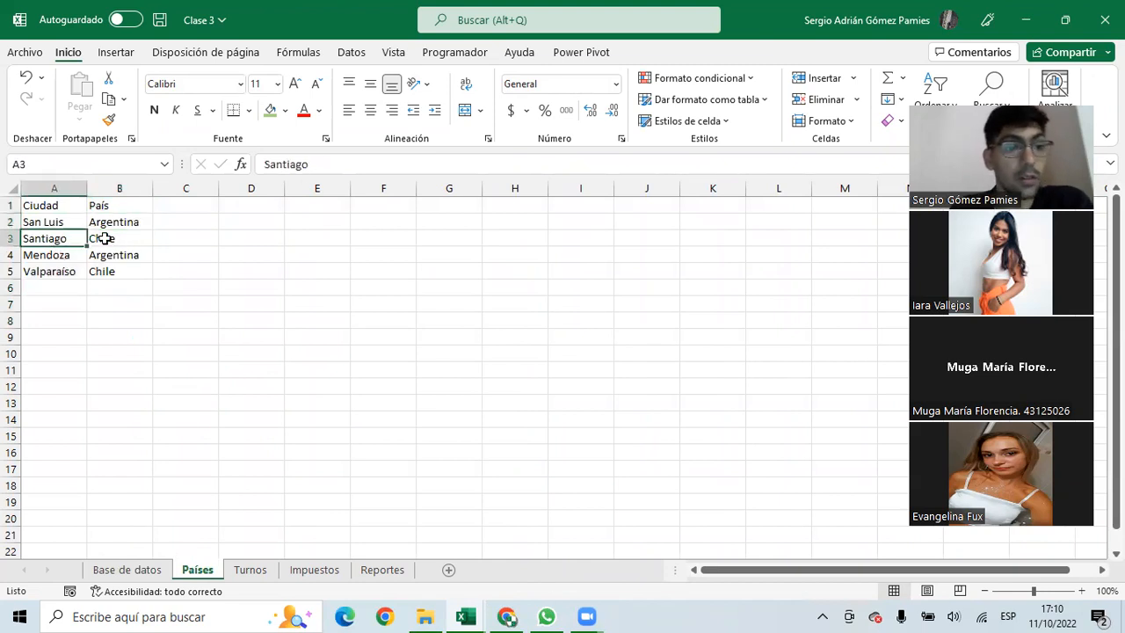
click(105, 238)
click(48, 255)
click(115, 254)
click(79, 271)
click(106, 272)
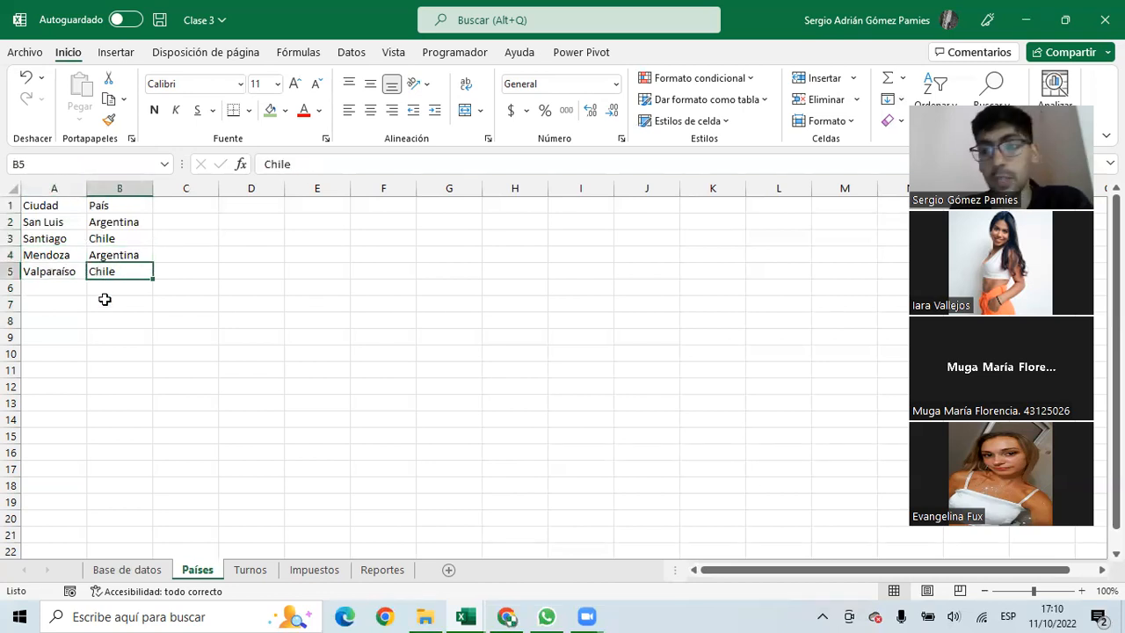
Add Viña del Mar with the country Chile in row 6 of the Países table
click(58, 286)
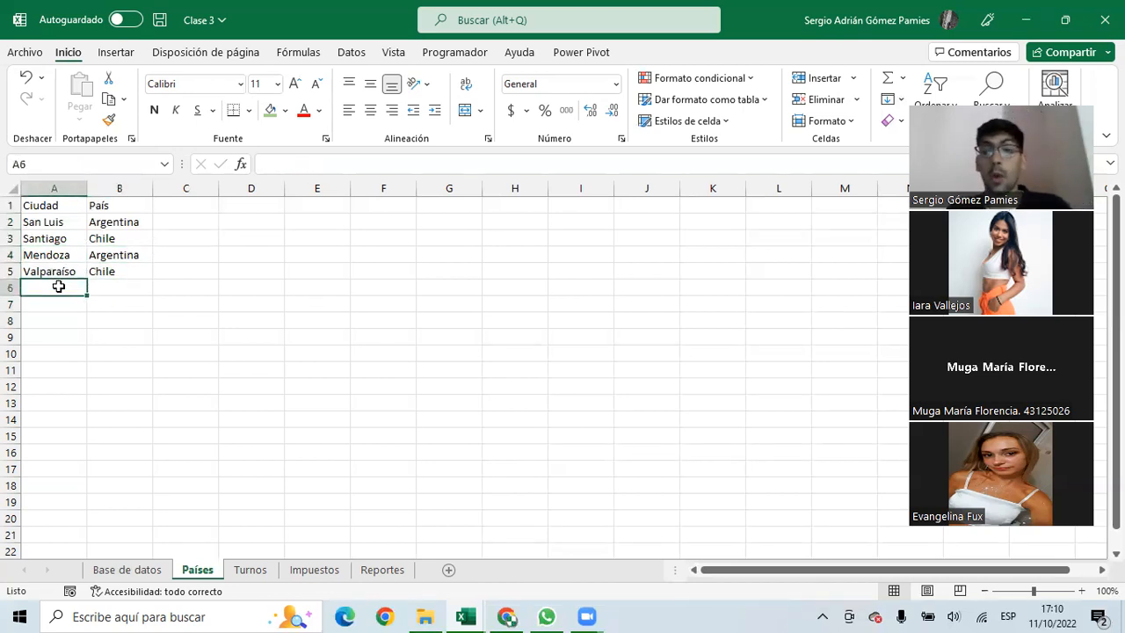
text(Viña d)
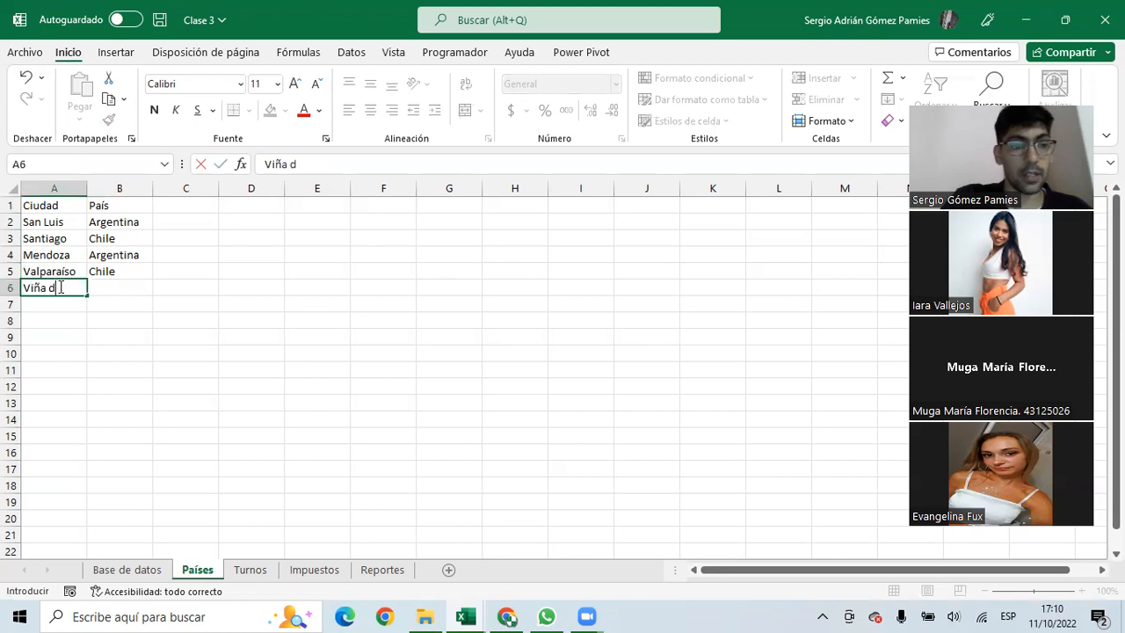
text(el Mar)
key(Tab)
text(Chile)
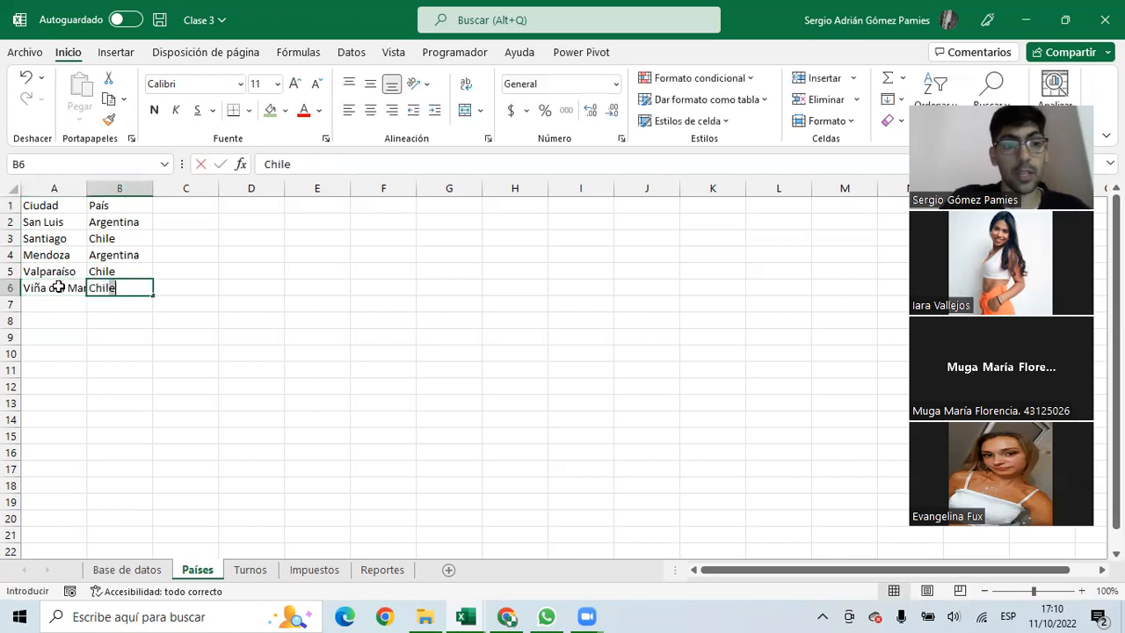
key(Return)
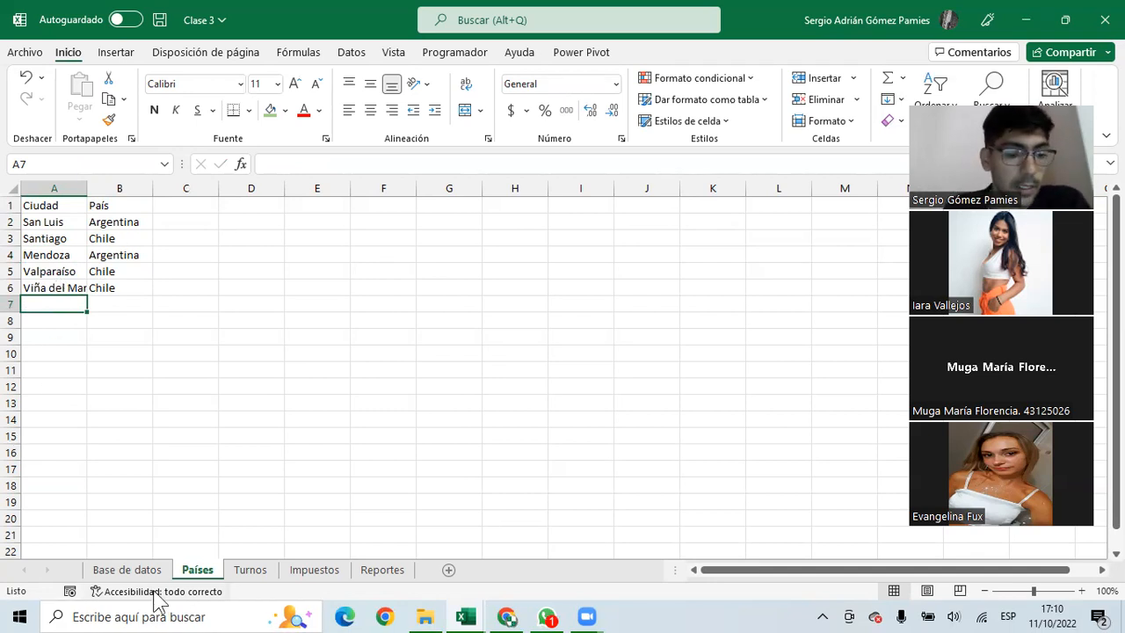
Highlight cell H2 on the Base de datos sheet with a yellow fill
click(127, 569)
click(560, 224)
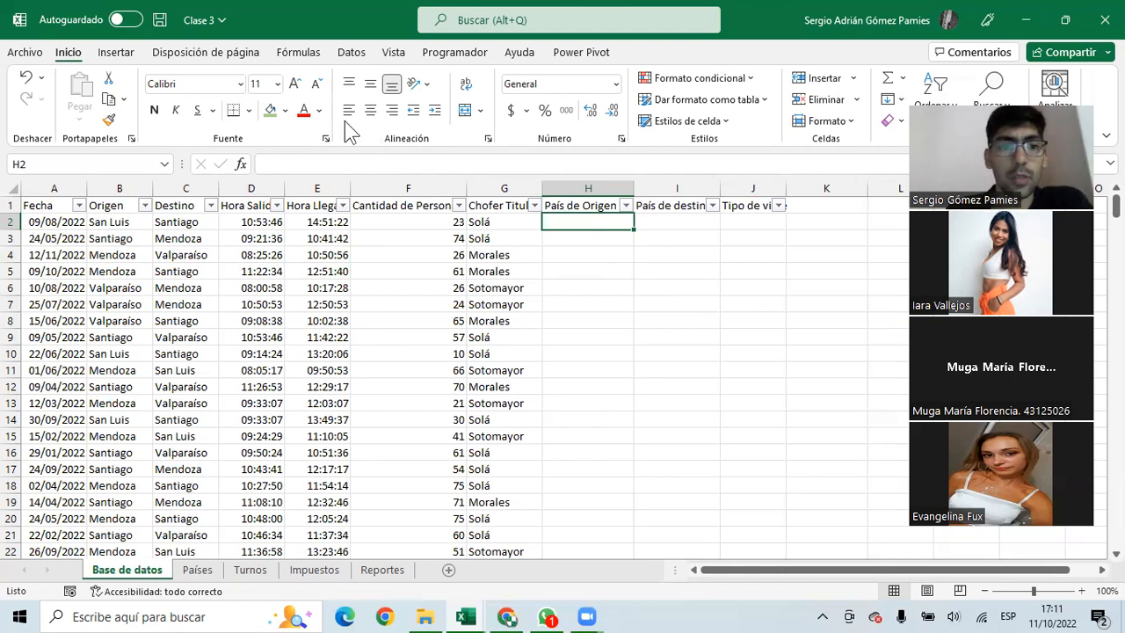
click(285, 110)
click(312, 264)
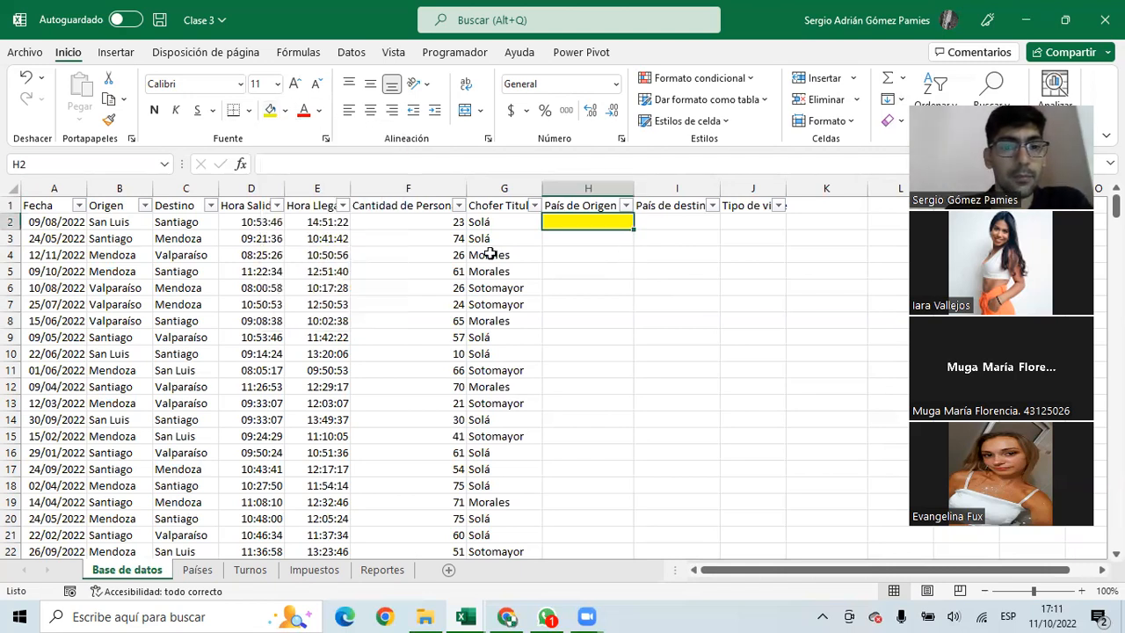
Compare the País de Origen cell H2 with the origin city in B2
click(583, 208)
click(582, 223)
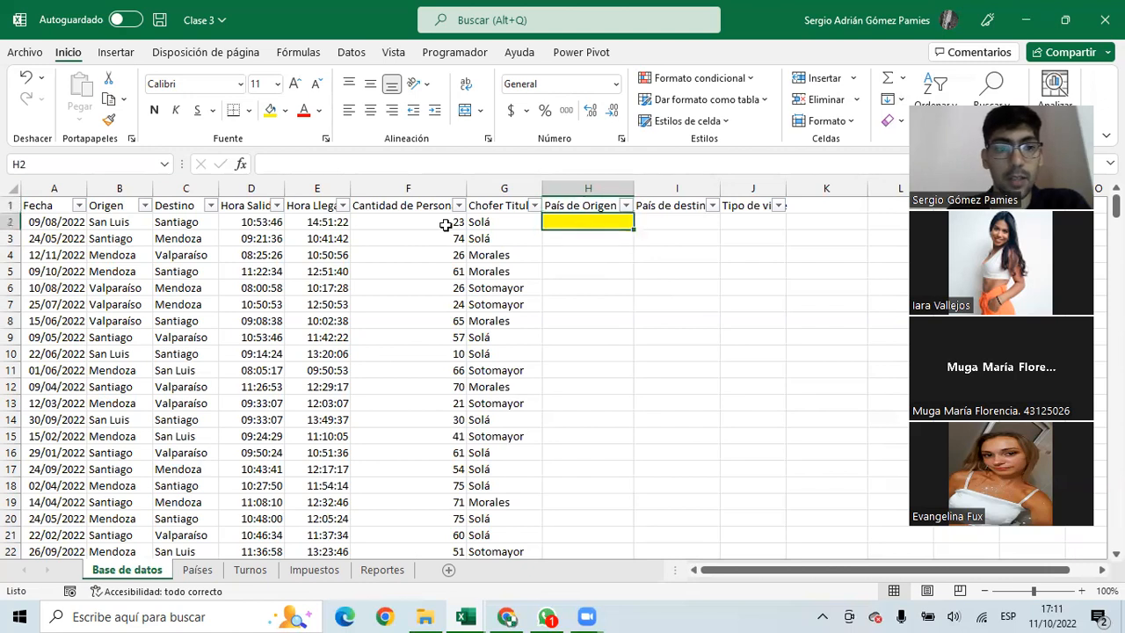
click(112, 223)
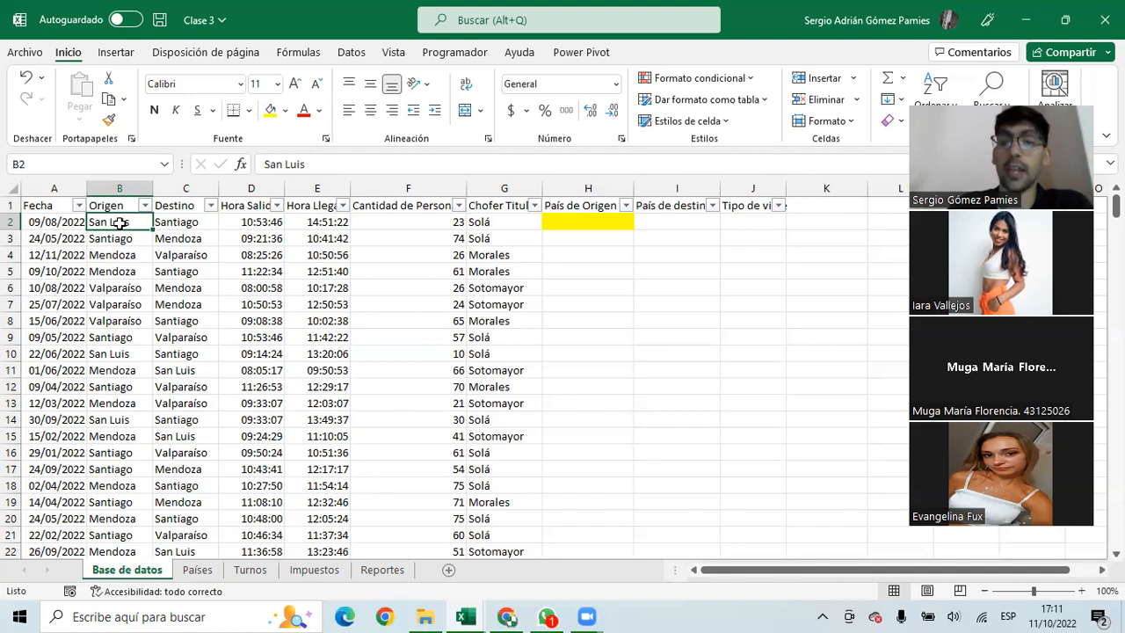
click(572, 225)
click(116, 225)
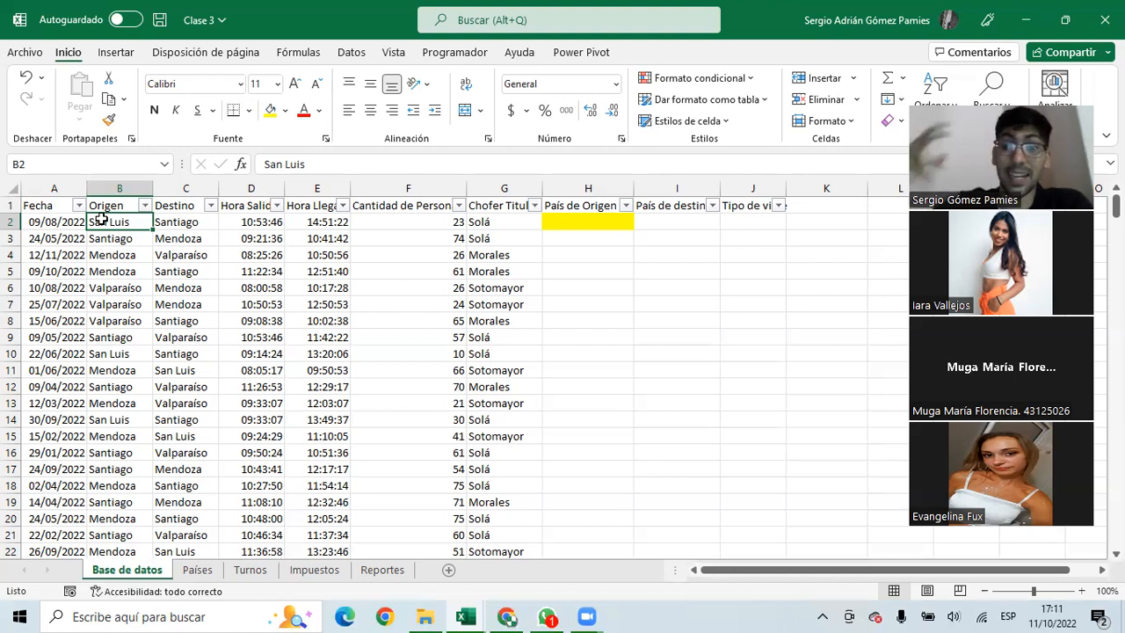
click(595, 223)
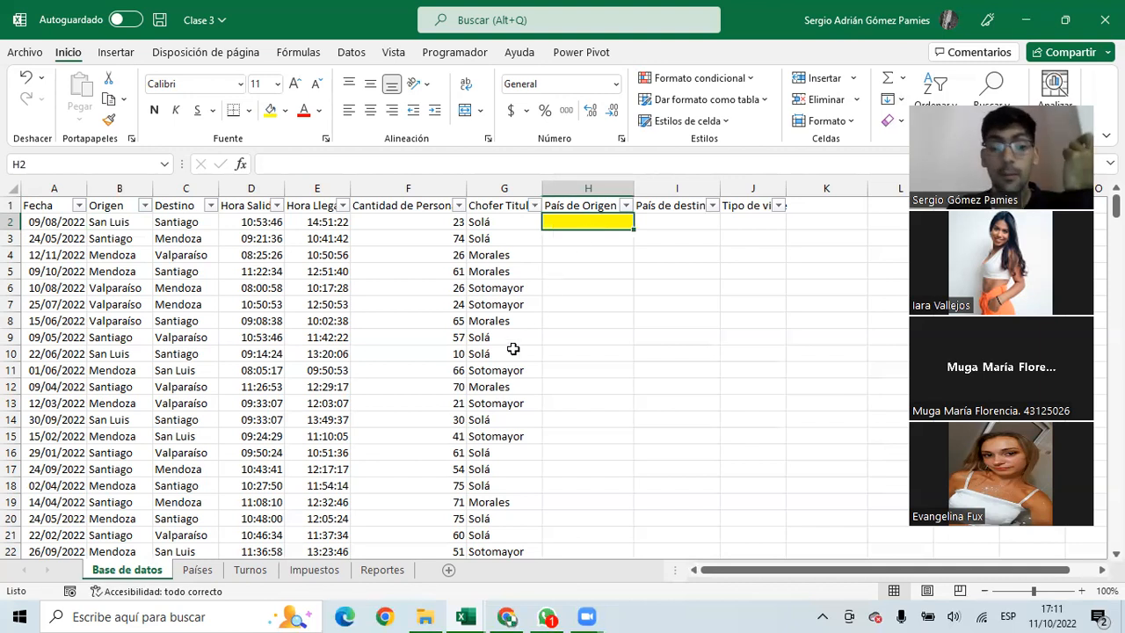
On the Países sheet, move the Ciudad column to column C after País, and return it to column A
click(198, 570)
drag(46, 204, 141, 290)
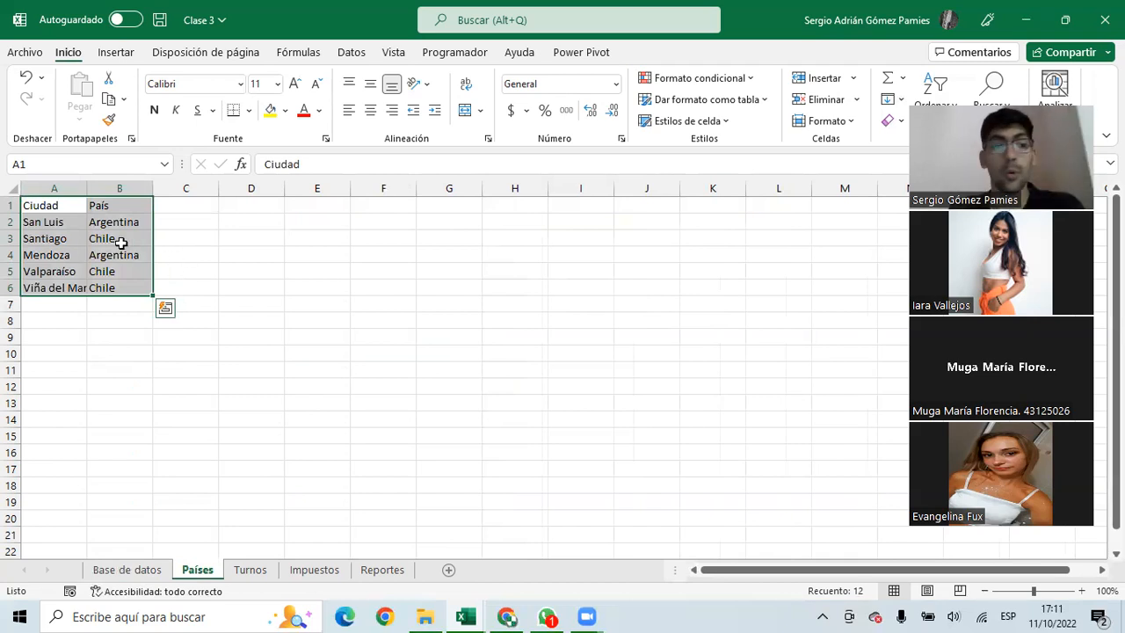
drag(46, 200, 180, 293)
drag(123, 206, 189, 290)
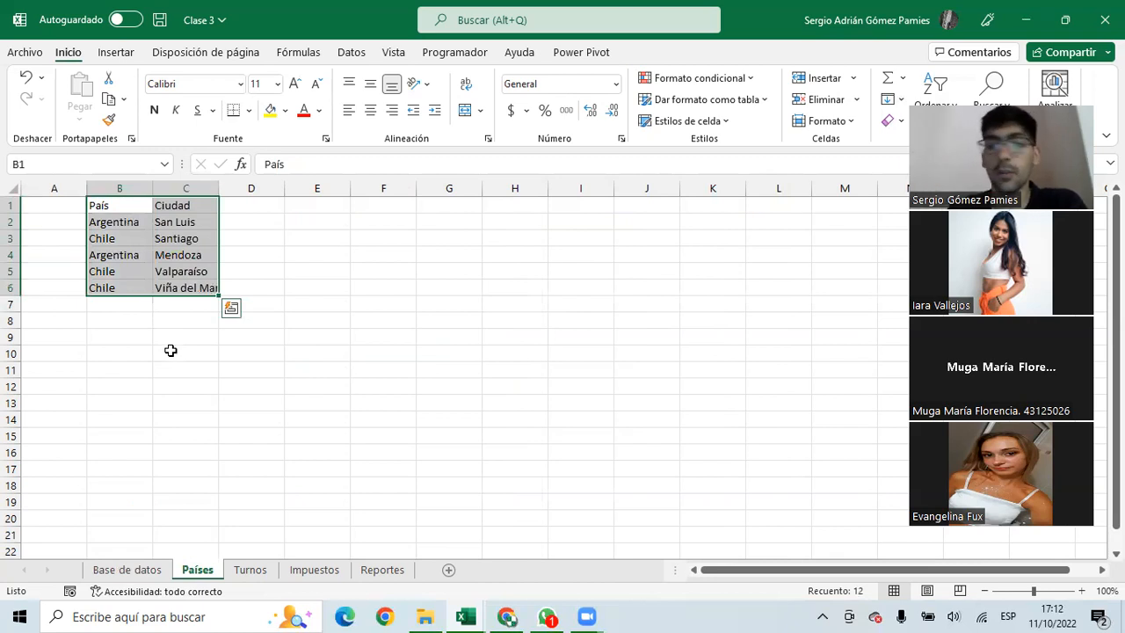
drag(120, 205, 199, 281)
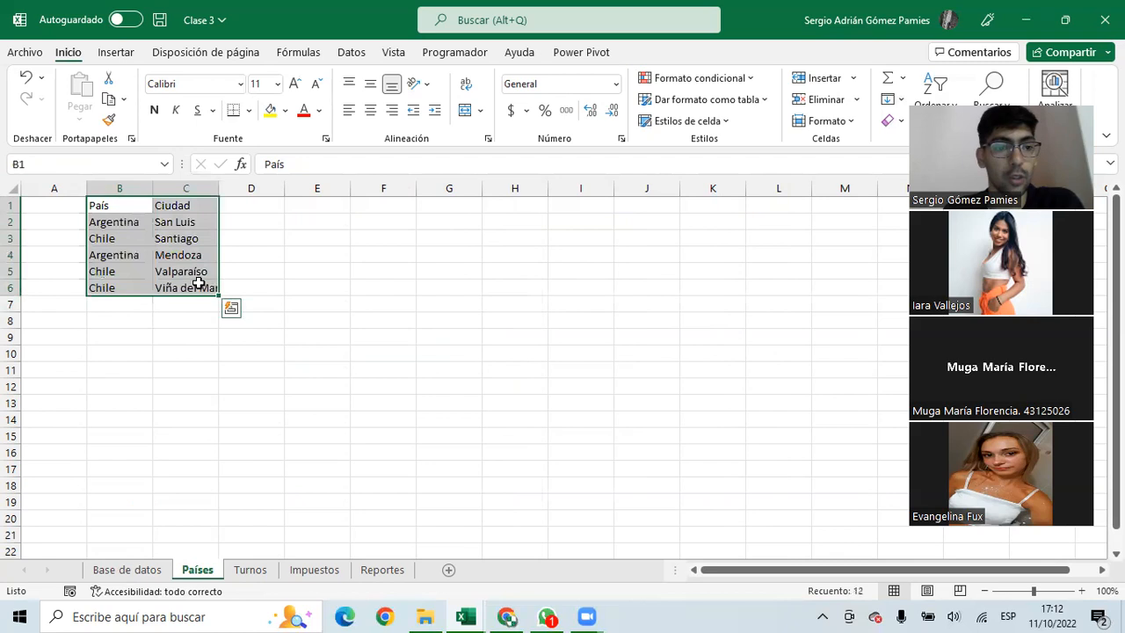
drag(180, 205, 57, 297)
Examine the order of the Ciudad and País columns in the Países table, with Ciudad as the first column
drag(108, 227, 125, 290)
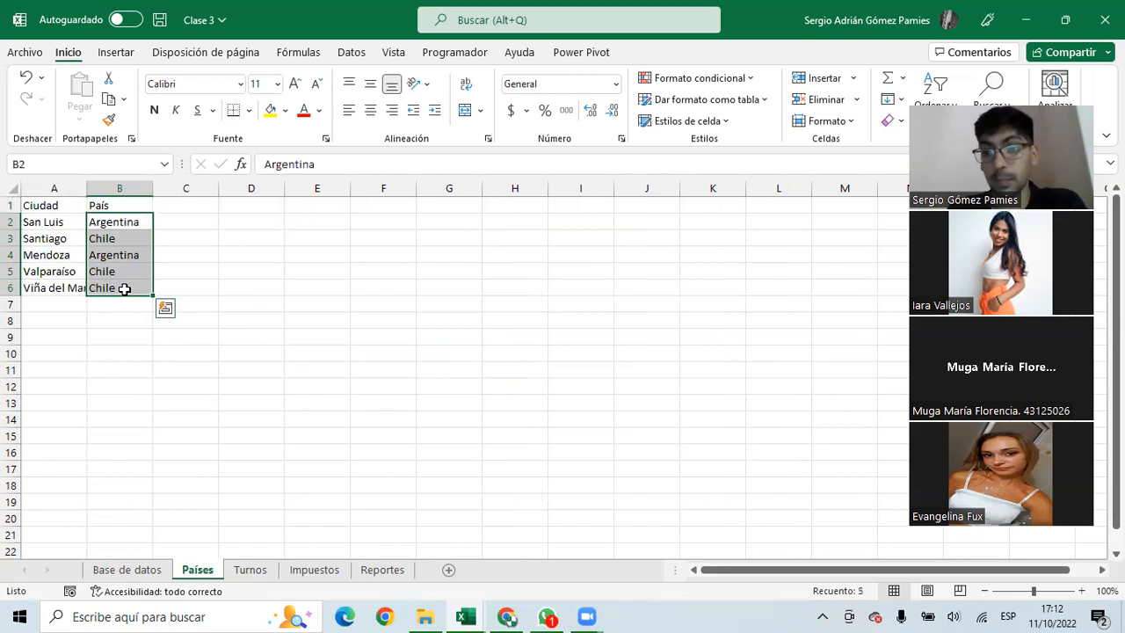
drag(30, 206, 123, 288)
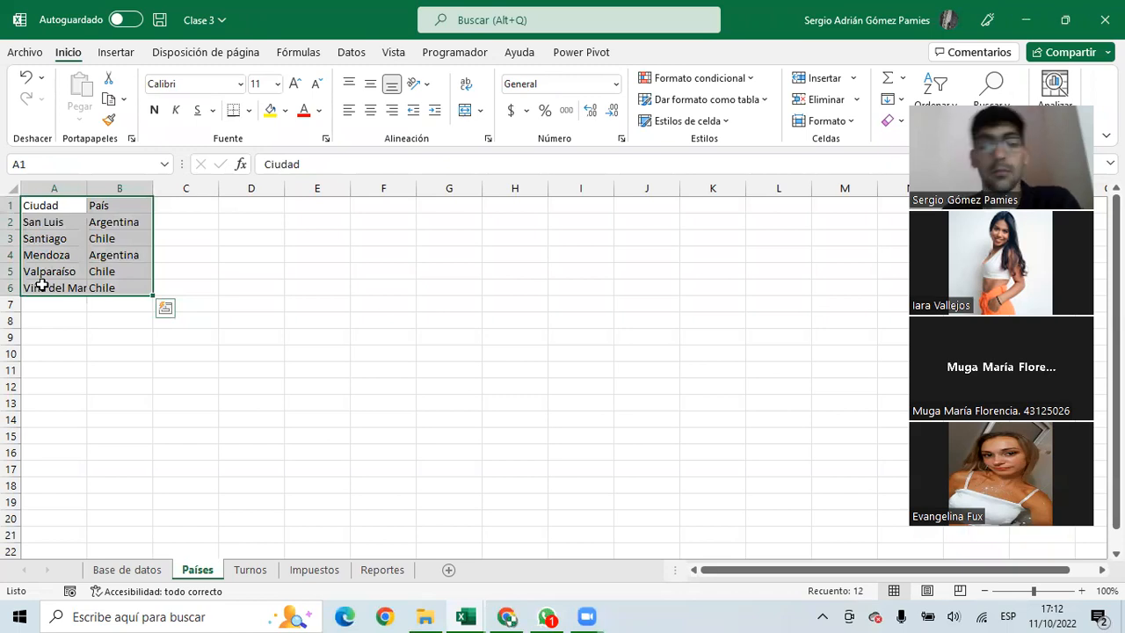
drag(50, 222, 46, 286)
drag(30, 202, 112, 280)
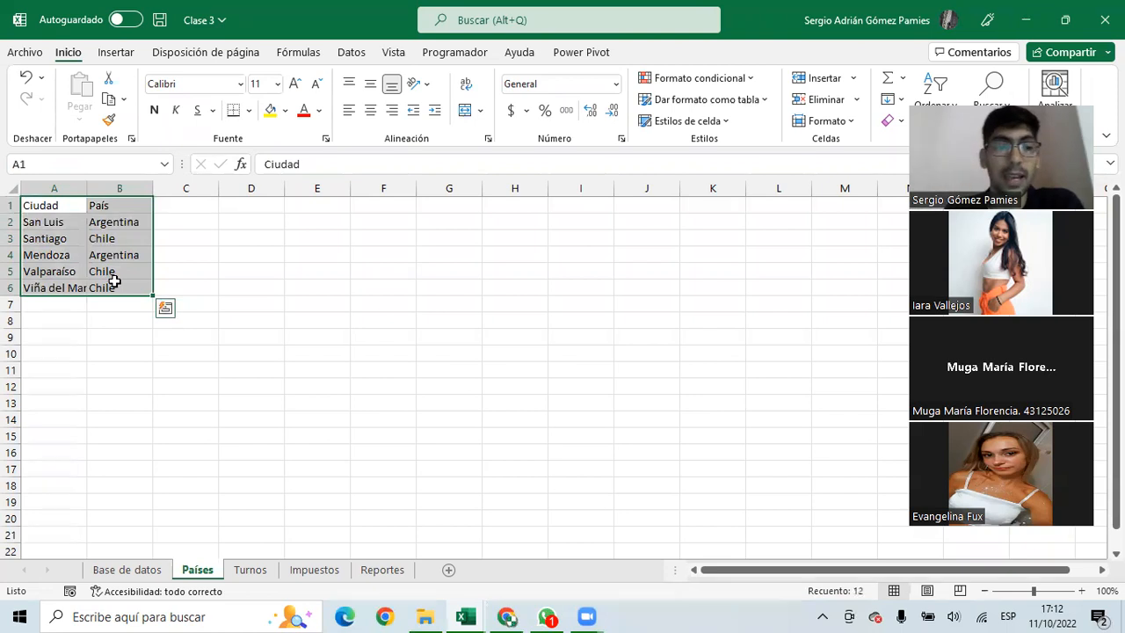
drag(46, 208, 38, 286)
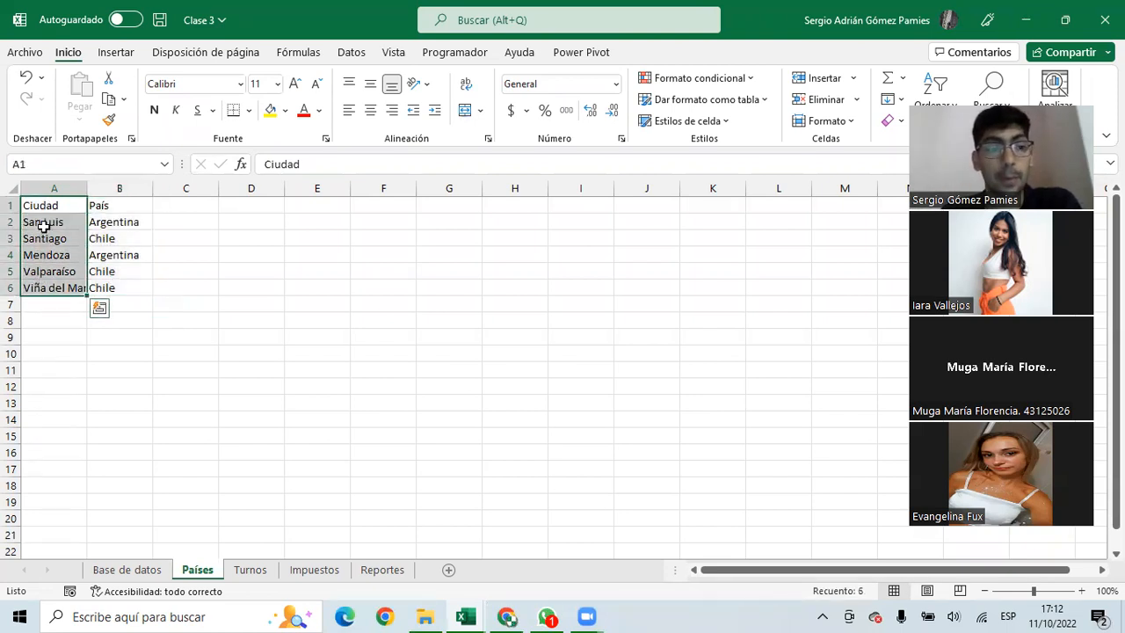
click(45, 225)
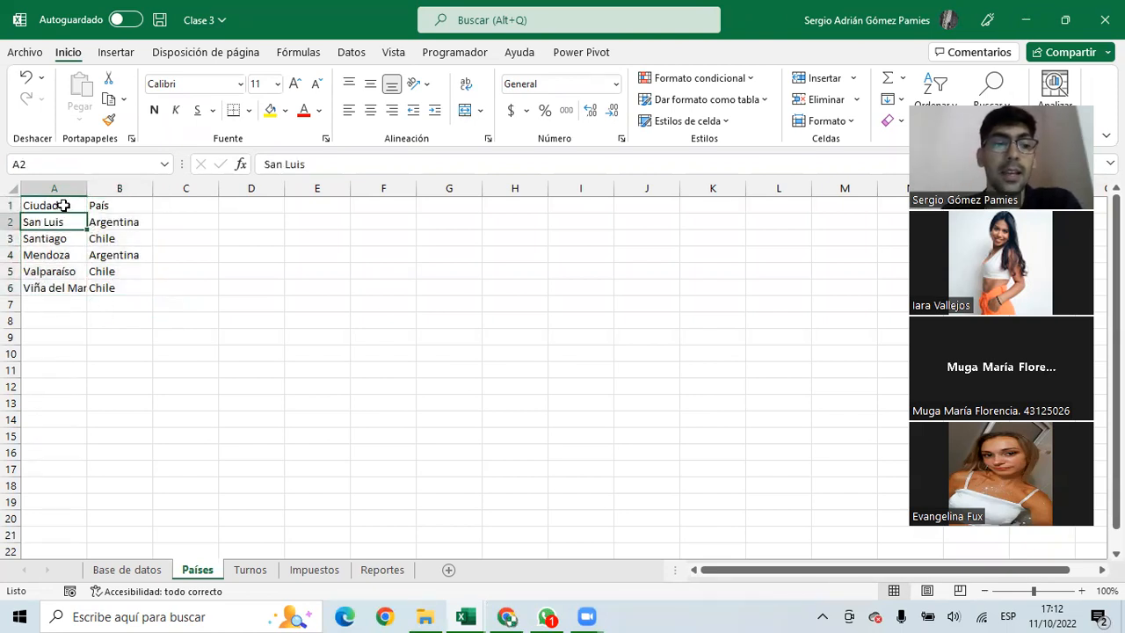
drag(61, 205, 60, 284)
drag(98, 206, 123, 279)
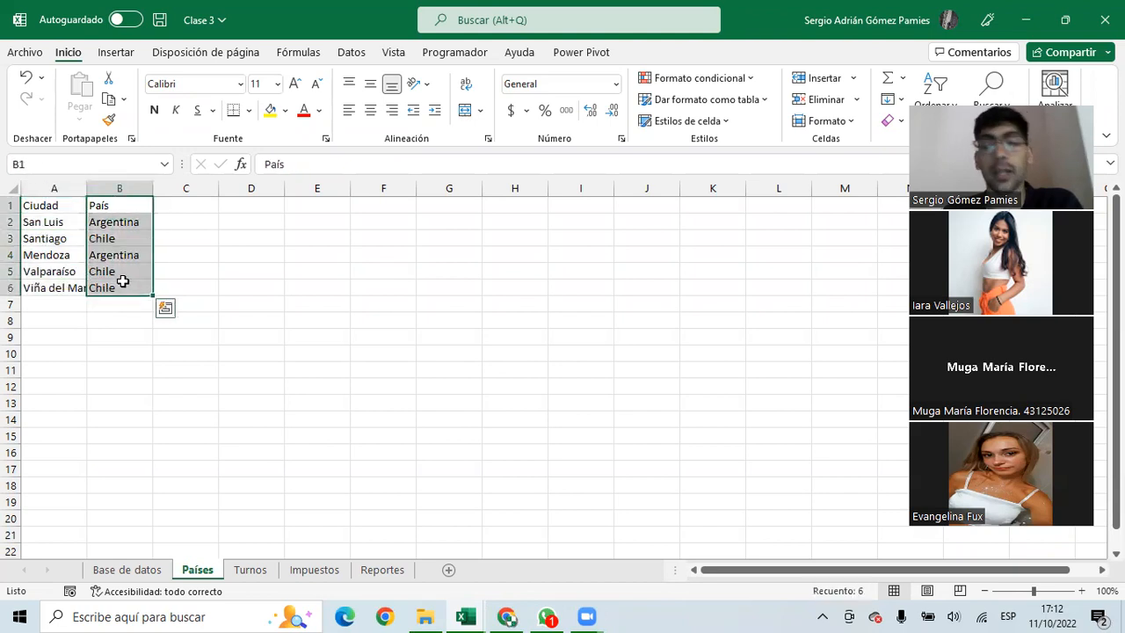
drag(44, 204, 40, 288)
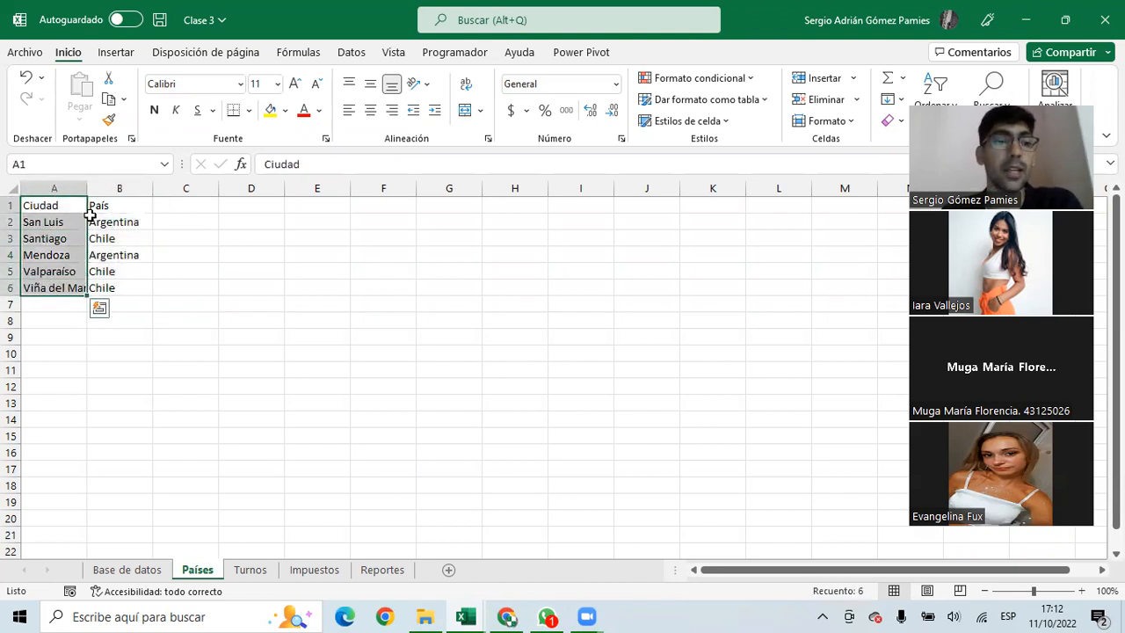
drag(61, 207, 576, 305)
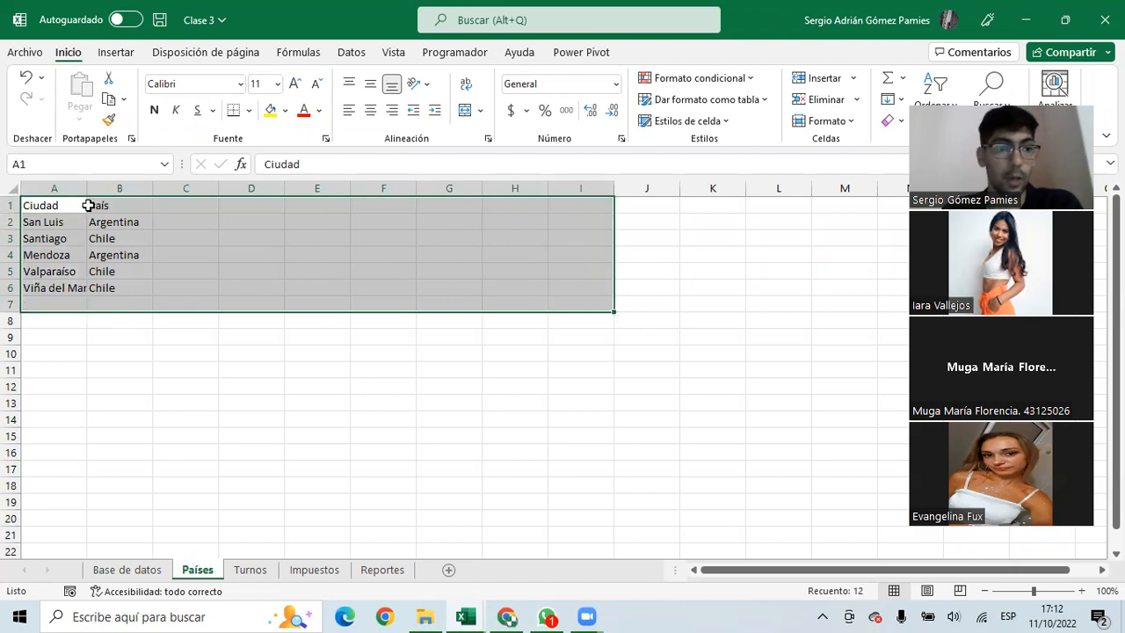
On the Países sheet, move the País column to column C and enter the heading Provincia in B1
click(116, 208)
drag(113, 206, 172, 305)
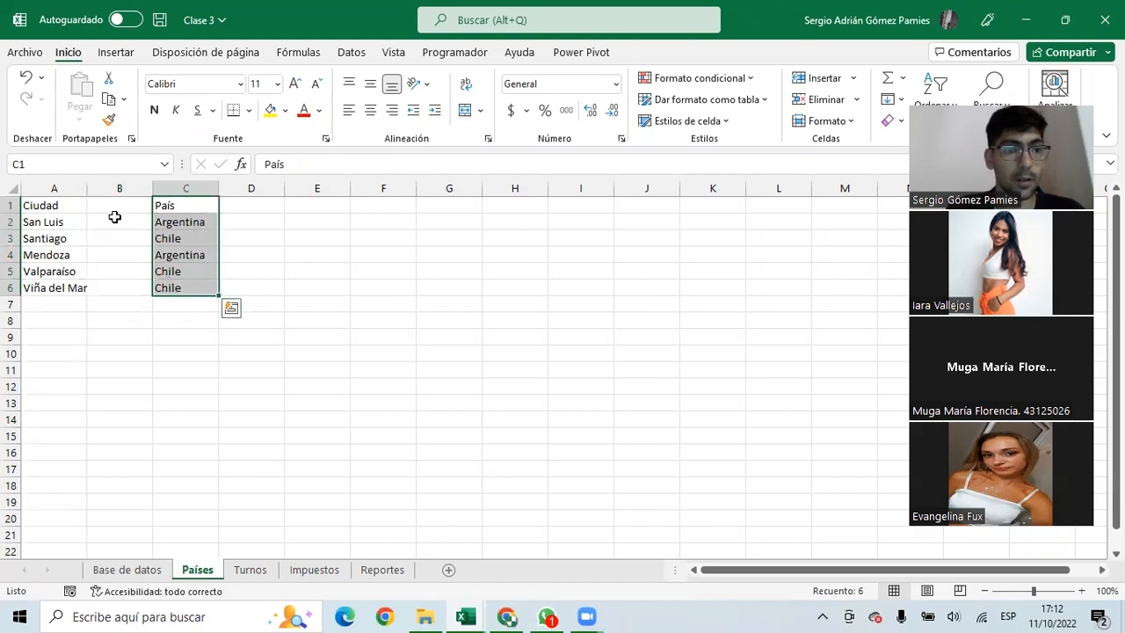
click(114, 204)
text(Provincia)
key(Return)
Fill the Provincia column B2:B6 with San Luis, Santiago, Mendoza, Santiago and Santiago
text(San)
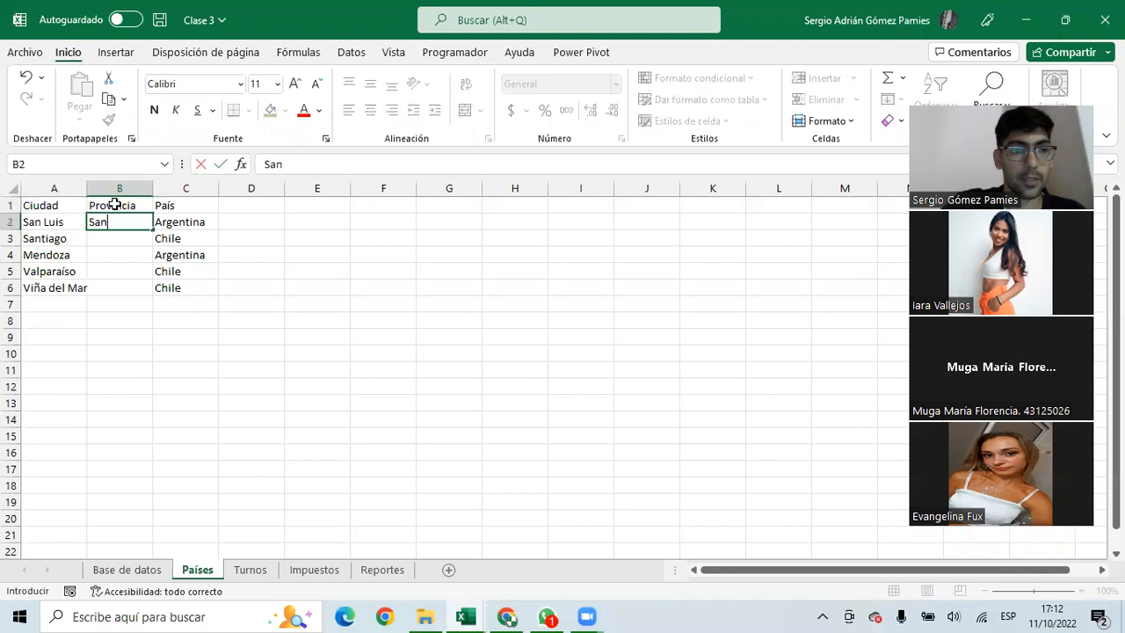
text( Luis)
key(Return)
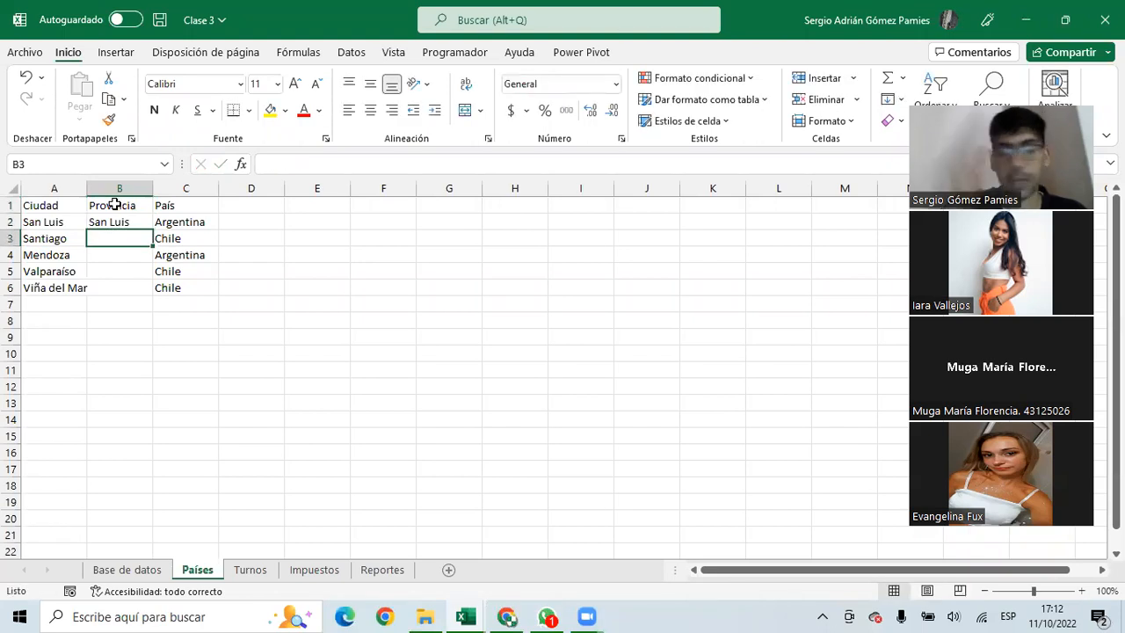
text(Santiago)
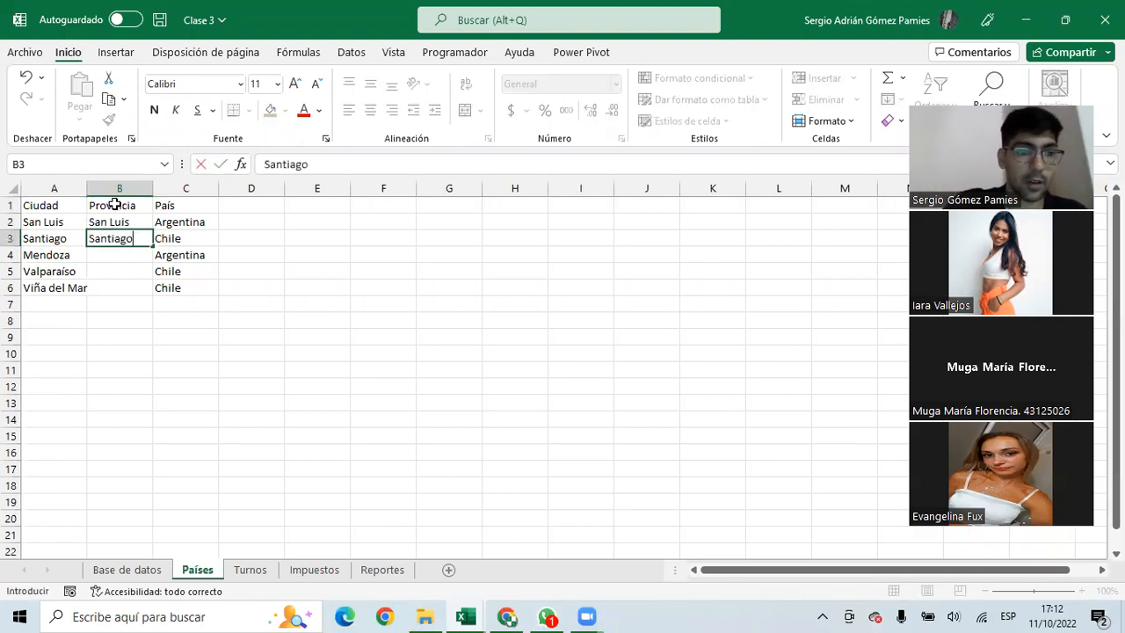
key(Return)
text(ME)
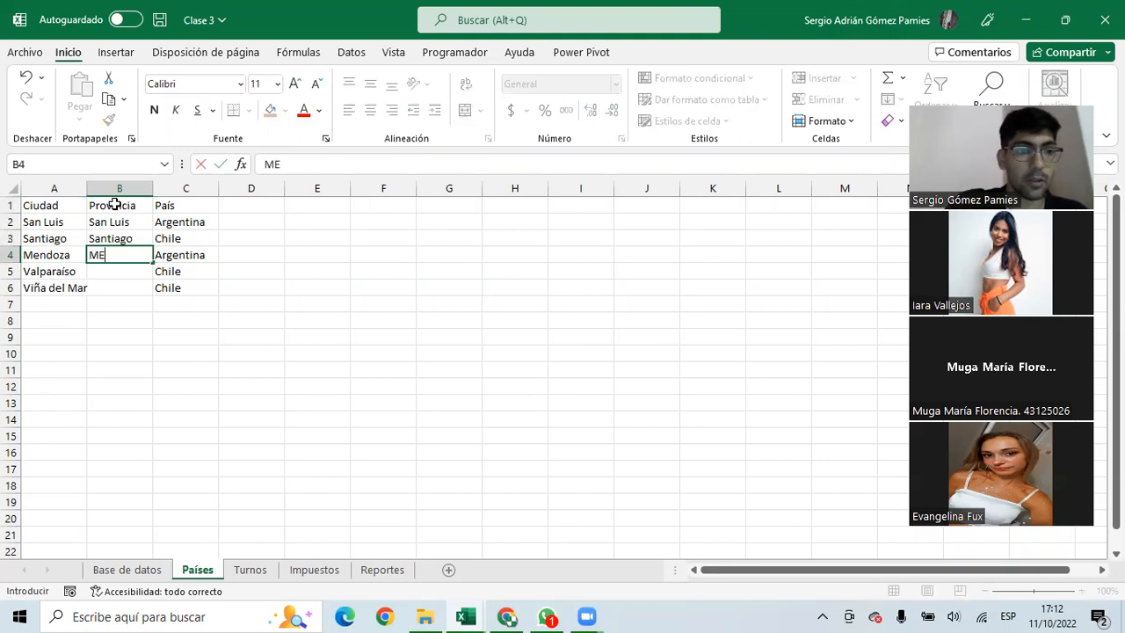
key(Return)
text(Santiago)
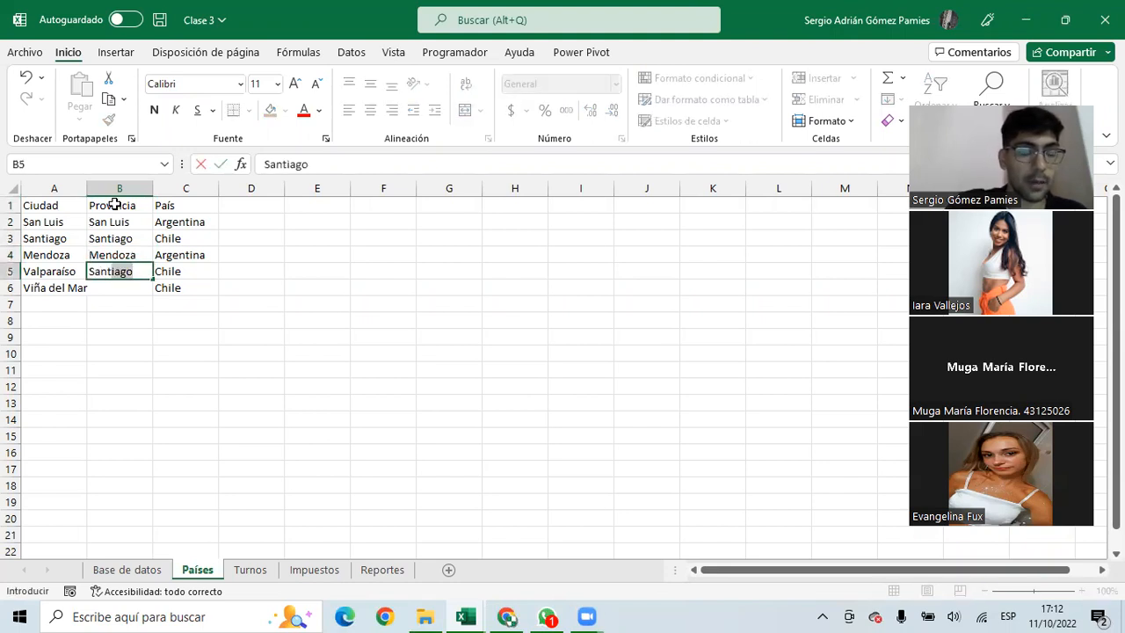
key(Return)
key(Up)
key(ctrl+c)
key(Down)
key(ctrl+v)
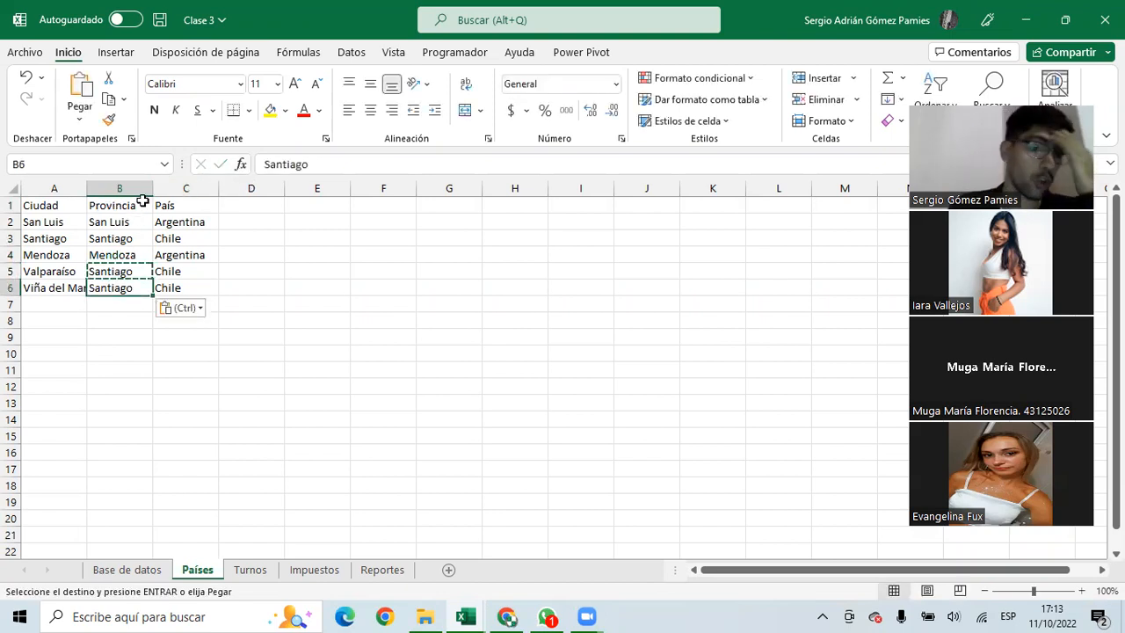
Examine the Ciudad, Provincia and País columns of the table, one by one and as a whole
click(134, 225)
drag(44, 203, 180, 287)
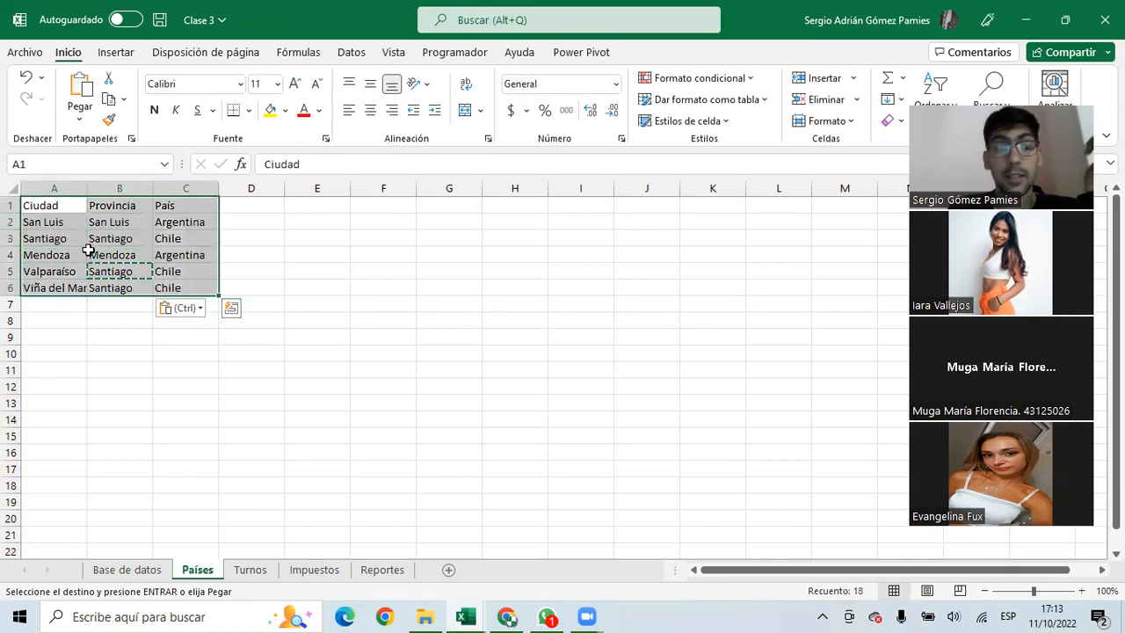
drag(50, 209, 53, 219)
click(44, 220)
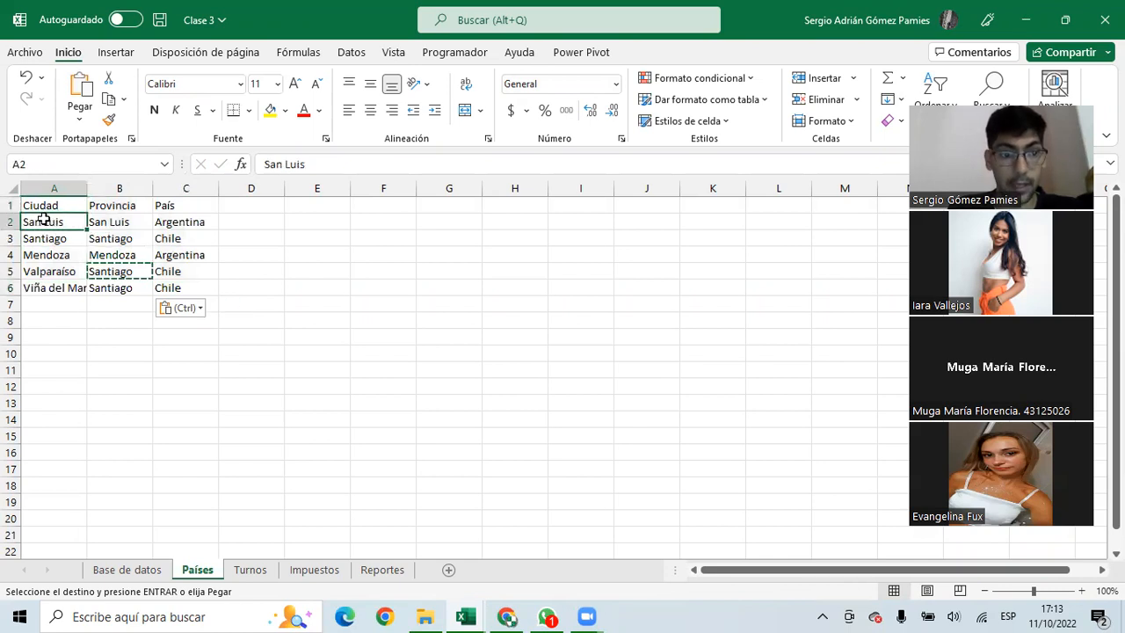
drag(44, 206, 70, 288)
drag(113, 207, 117, 286)
drag(182, 207, 182, 296)
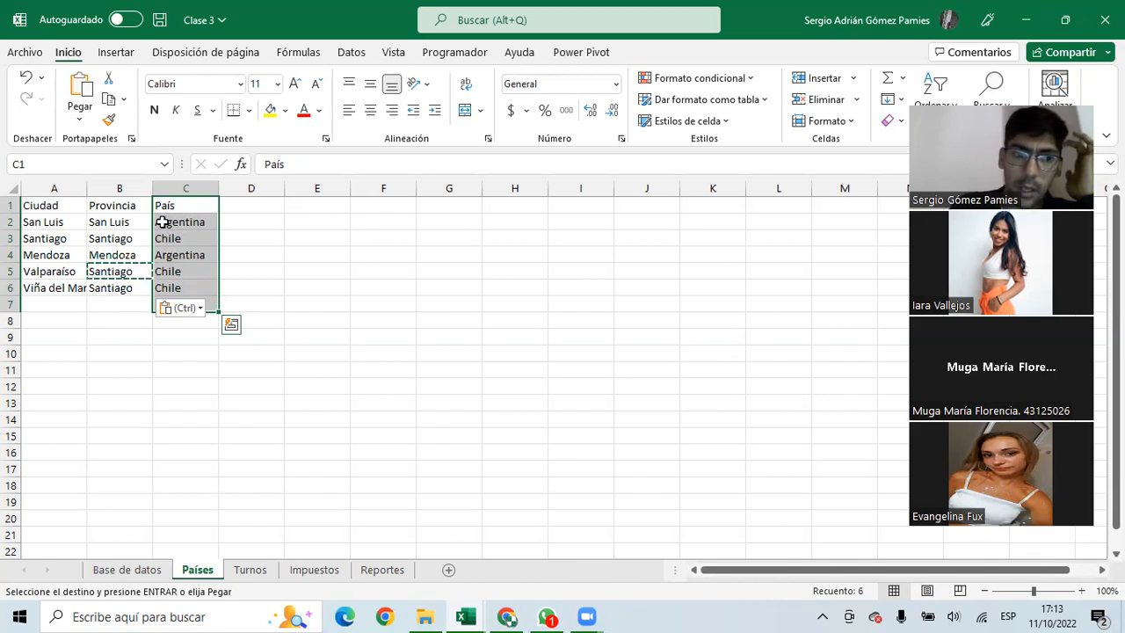
drag(169, 211, 176, 283)
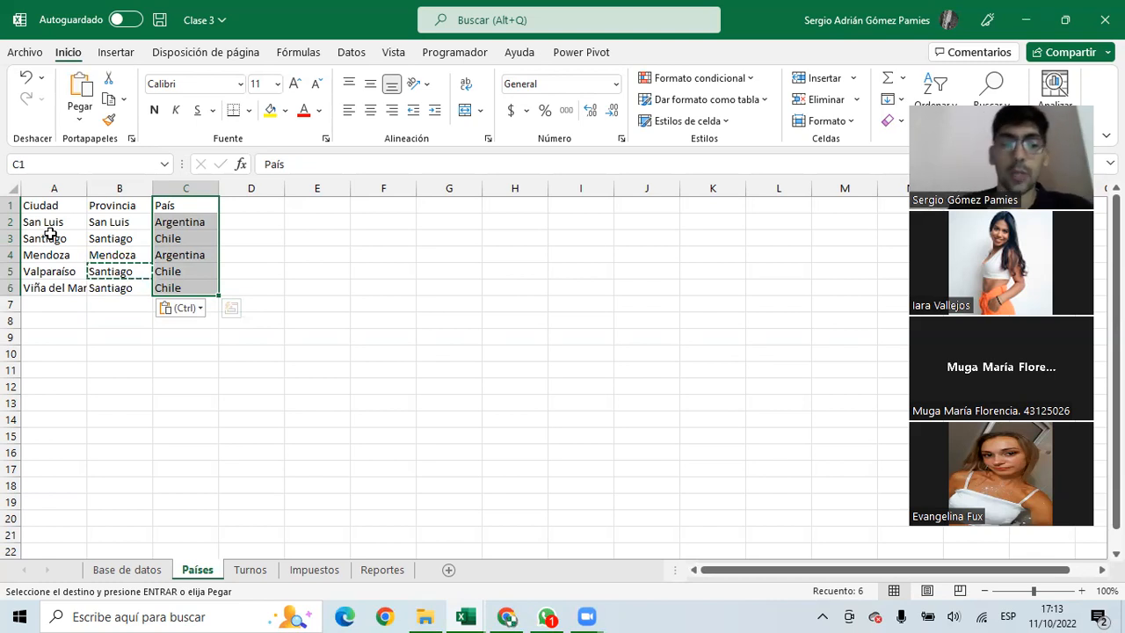
drag(60, 200, 186, 284)
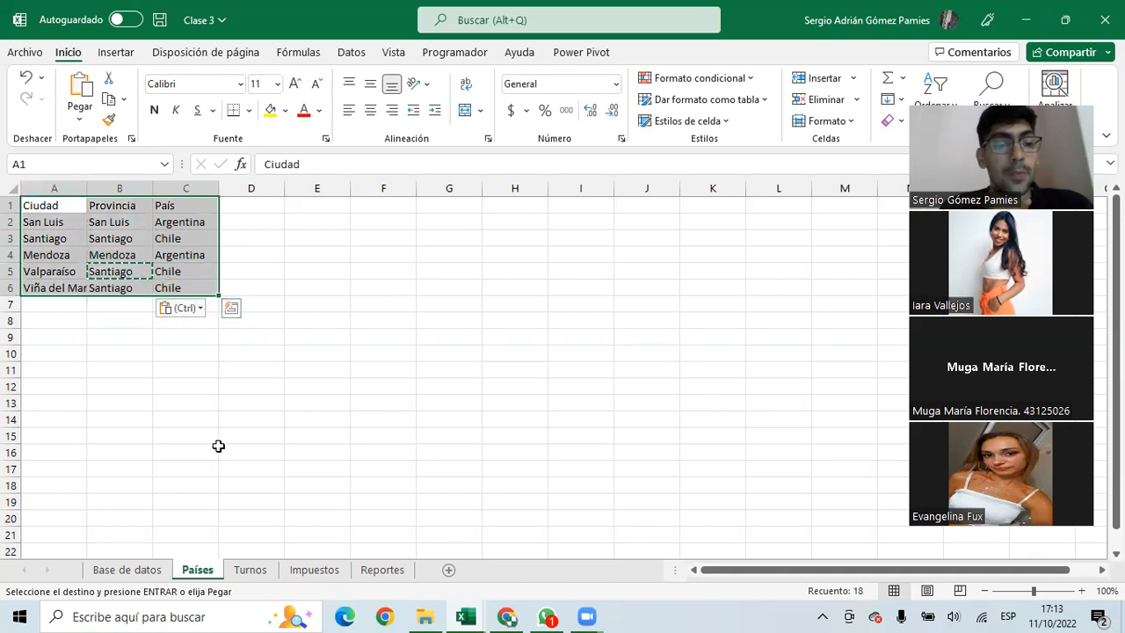
click(115, 572)
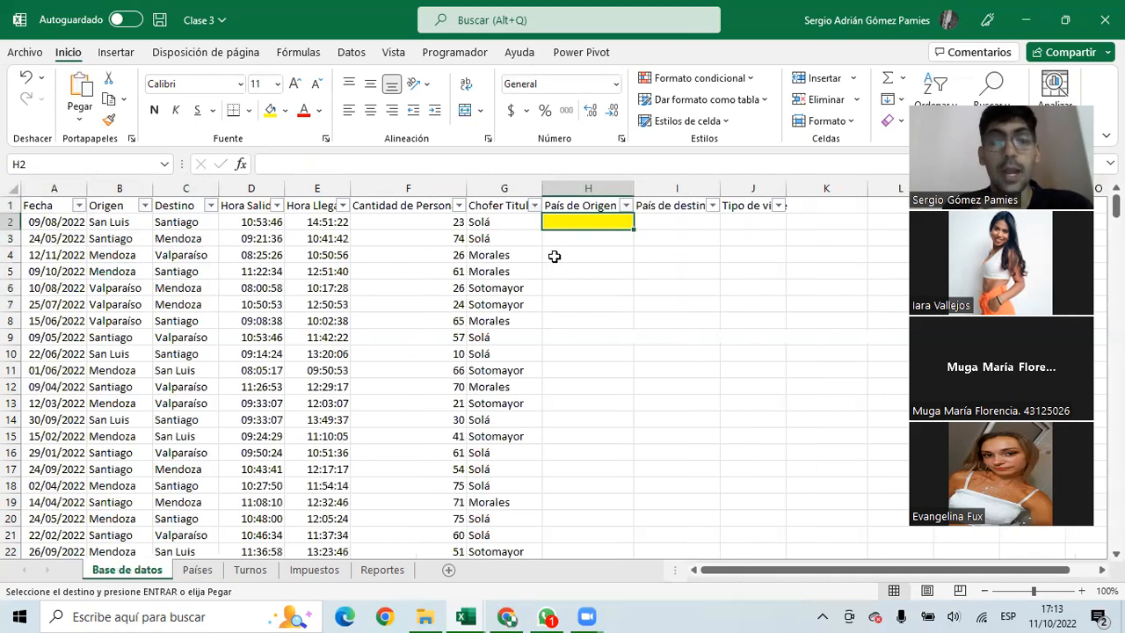
text(=)
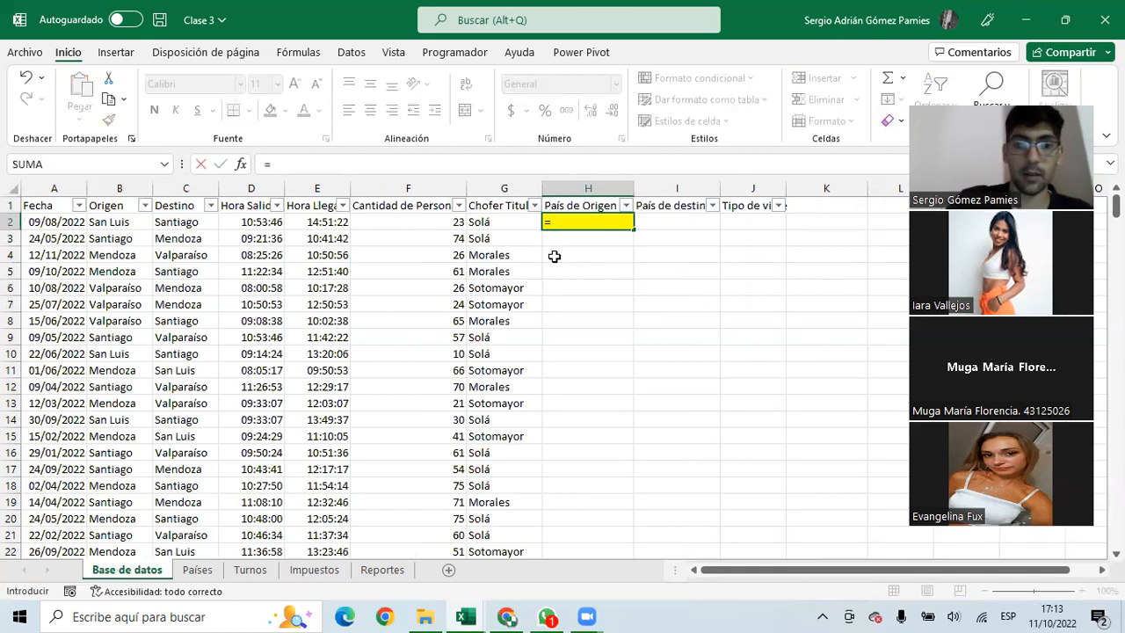
text(buscar)
key(Down)
key(Down)
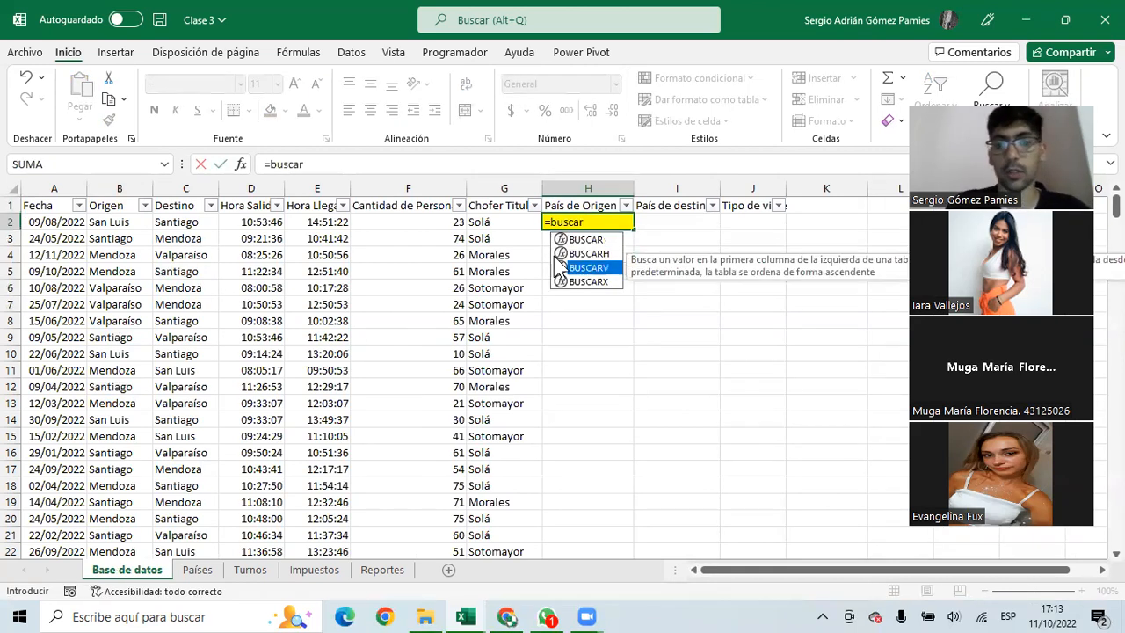
double_click(555, 261)
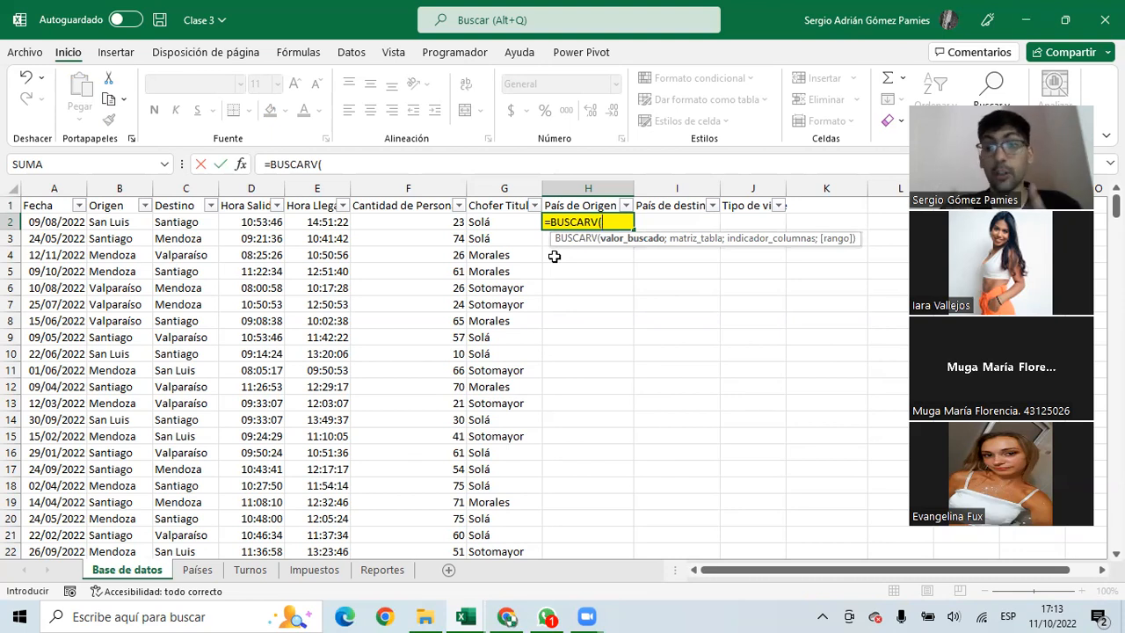
key(Escape)
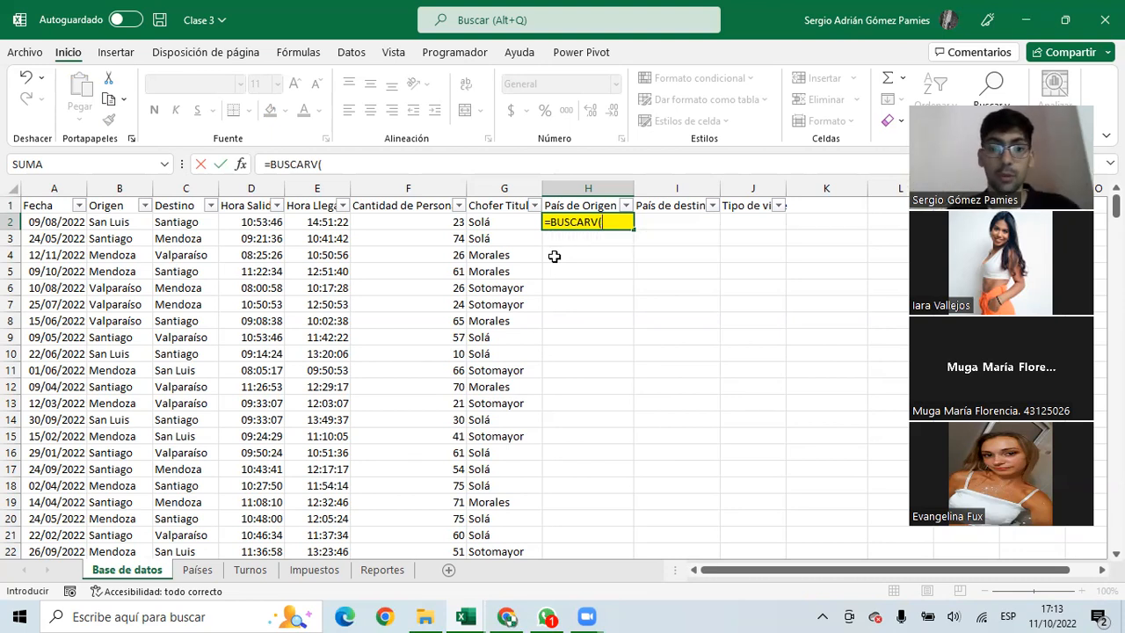
Examine how the Países table is laid out, with headings across row 1 and data running down each column
click(196, 570)
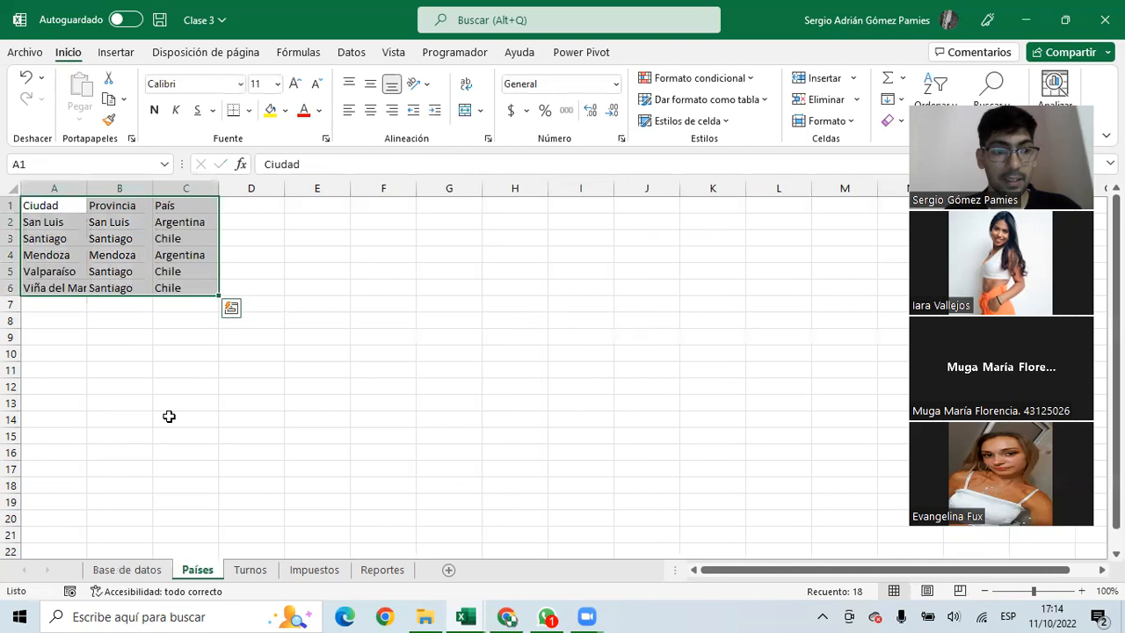
click(61, 203)
drag(61, 203, 311, 203)
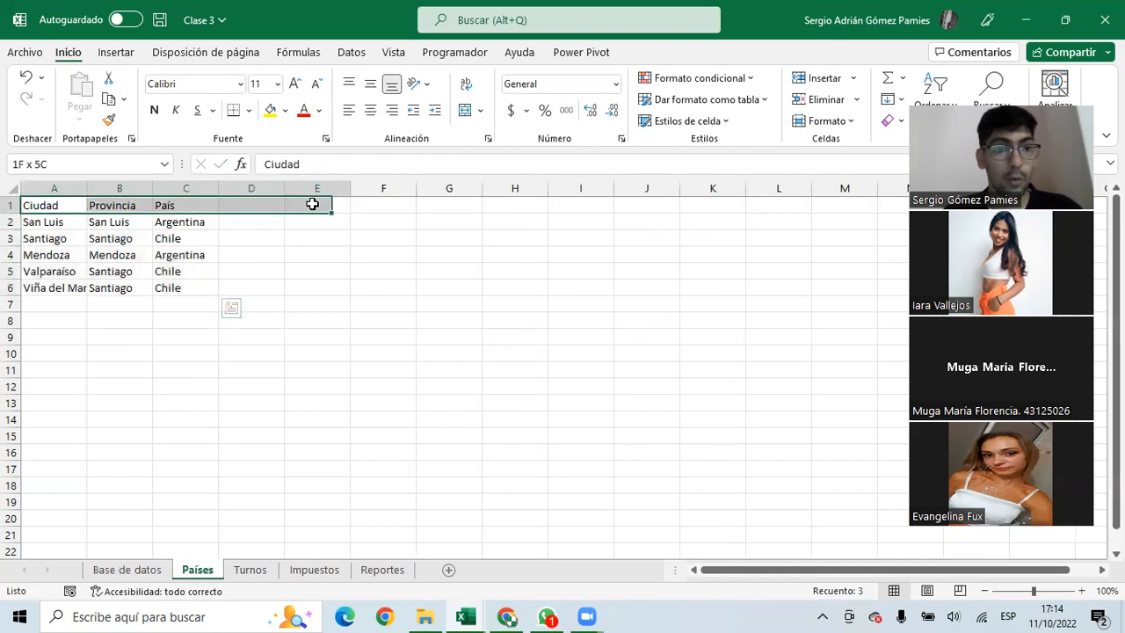
click(43, 203)
drag(44, 203, 47, 397)
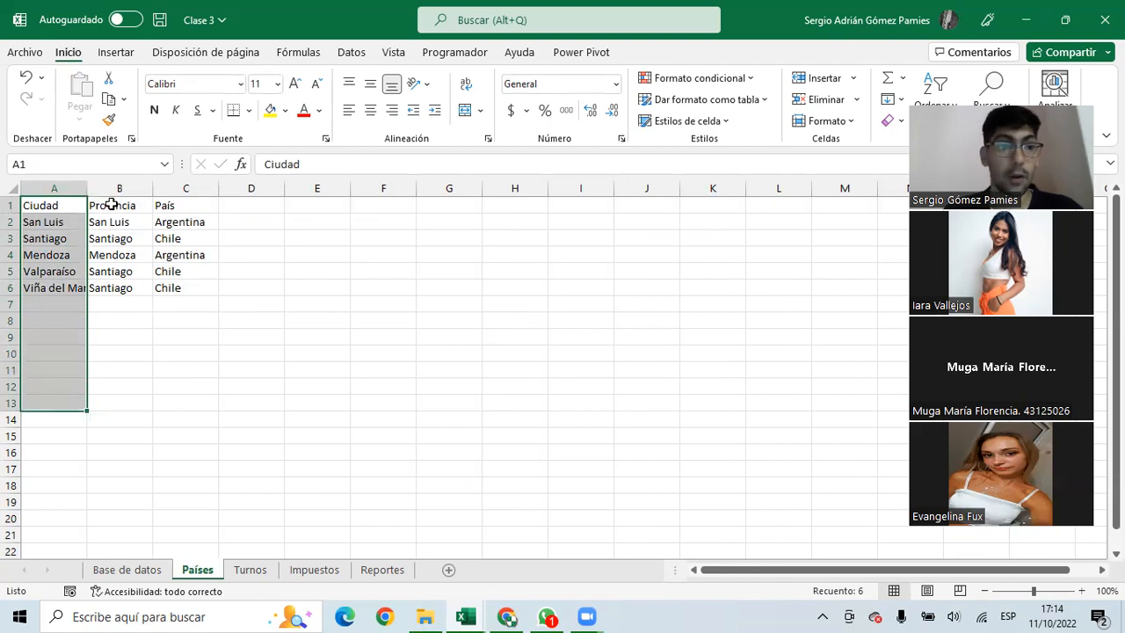
drag(112, 204, 114, 403)
drag(167, 204, 188, 352)
drag(62, 200, 183, 291)
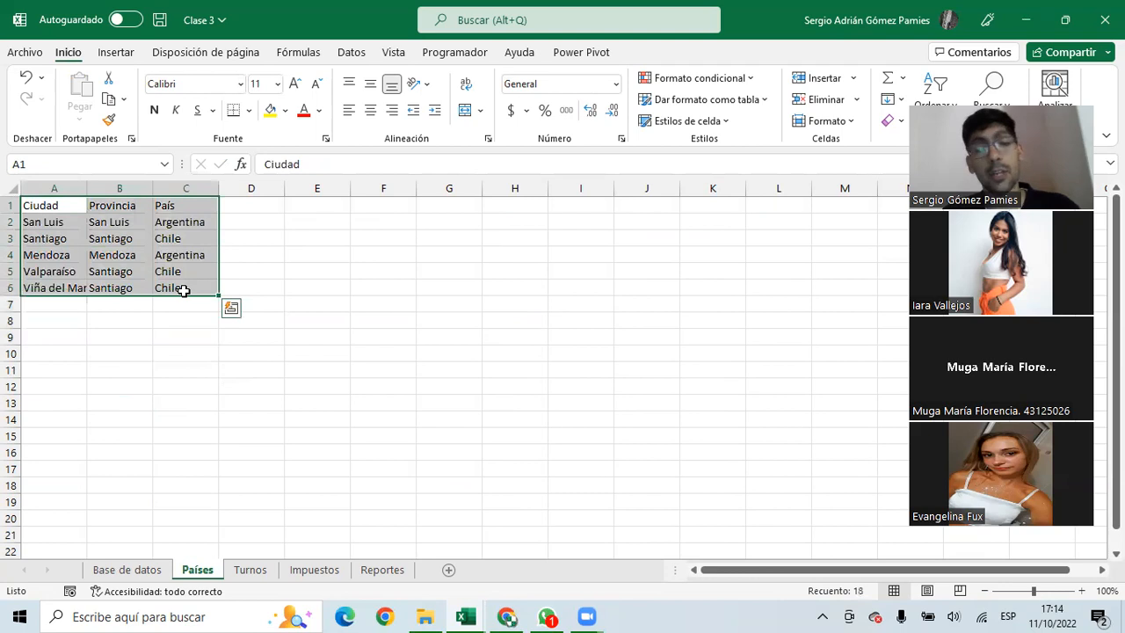
click(39, 205)
drag(39, 205, 723, 202)
drag(356, 223, 527, 224)
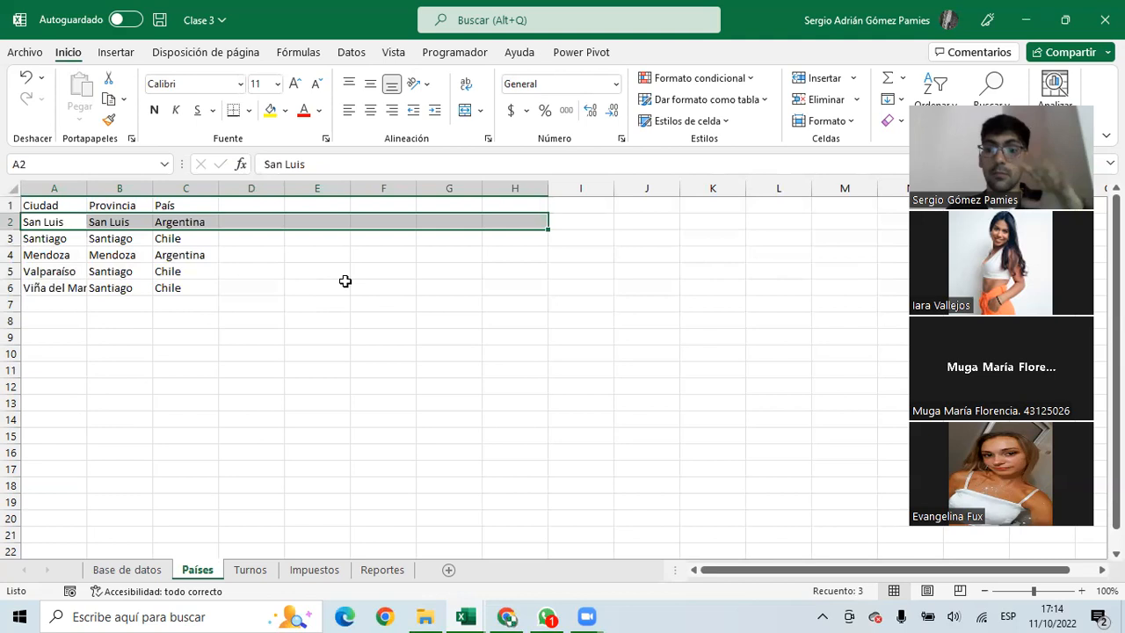
click(233, 305)
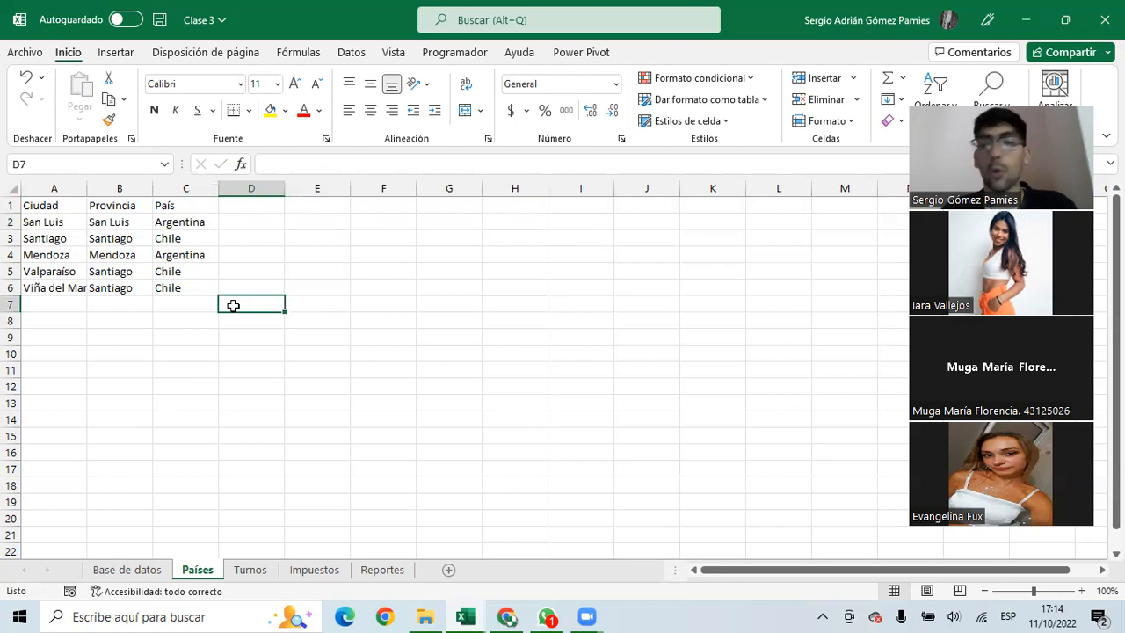
drag(35, 211, 244, 214)
Enter a horizontal layout example beside the table, with Ciudad, San Luis and Santiago in F1:H1 and Provincia in F2
click(381, 204)
text(Ciudad)
key(Tab)
text(San )
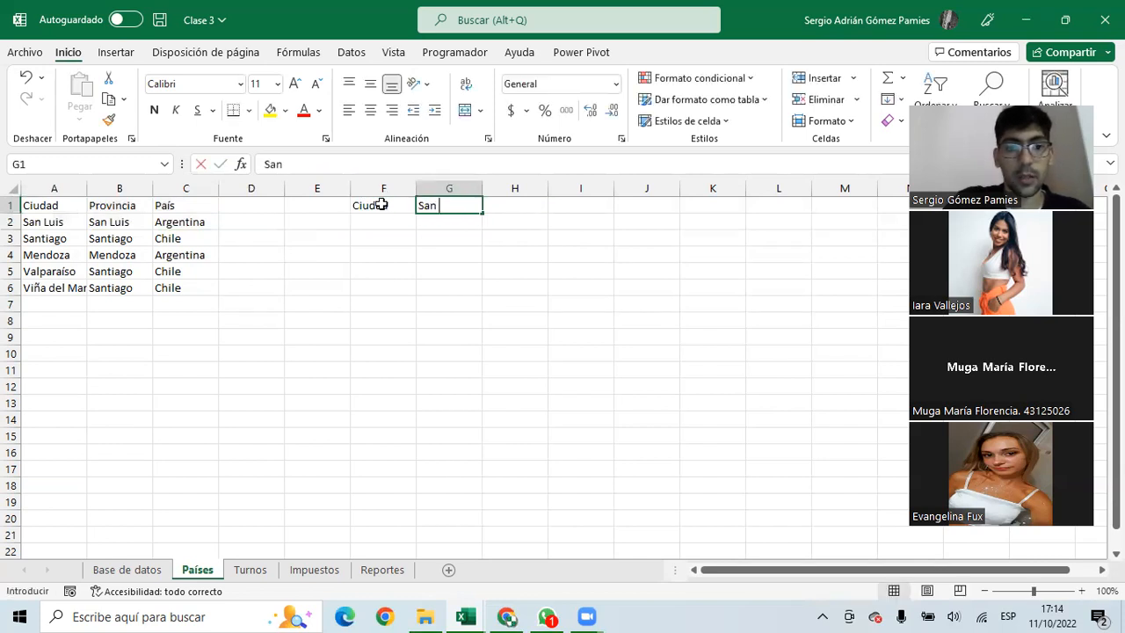
text(Luis)
key(Tab)
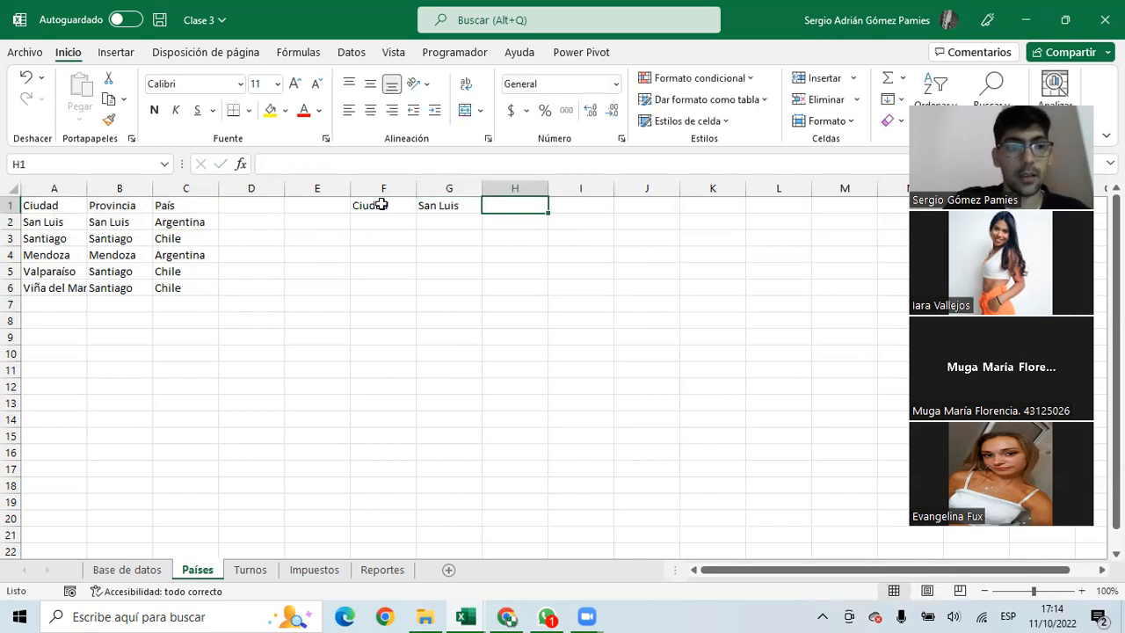
text(Santiago)
key(Return)
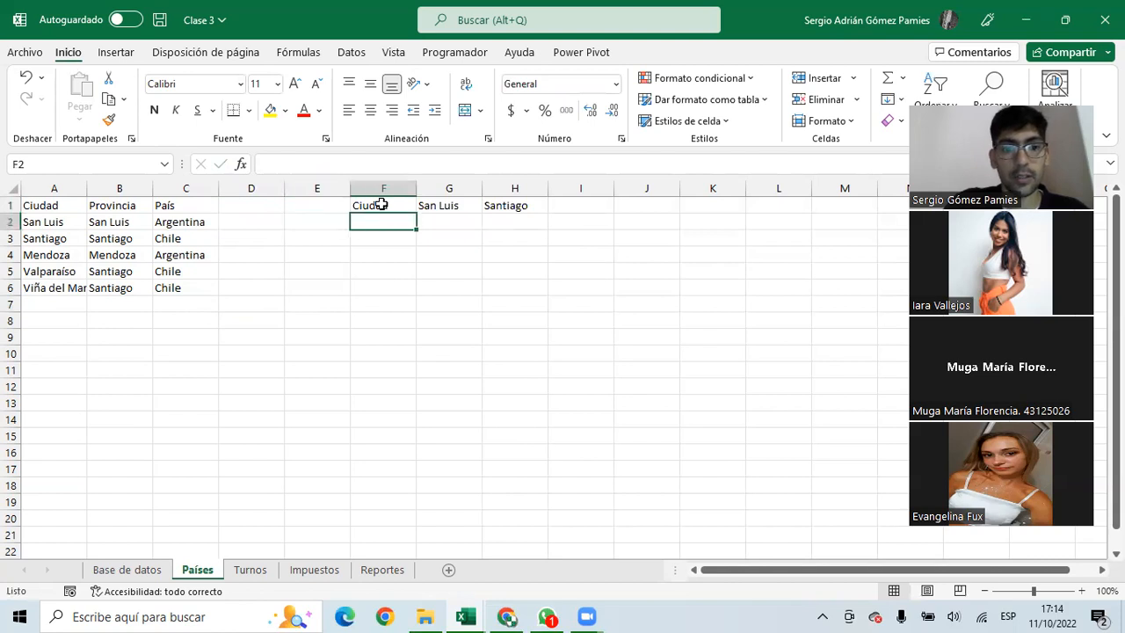
text(Provincia)
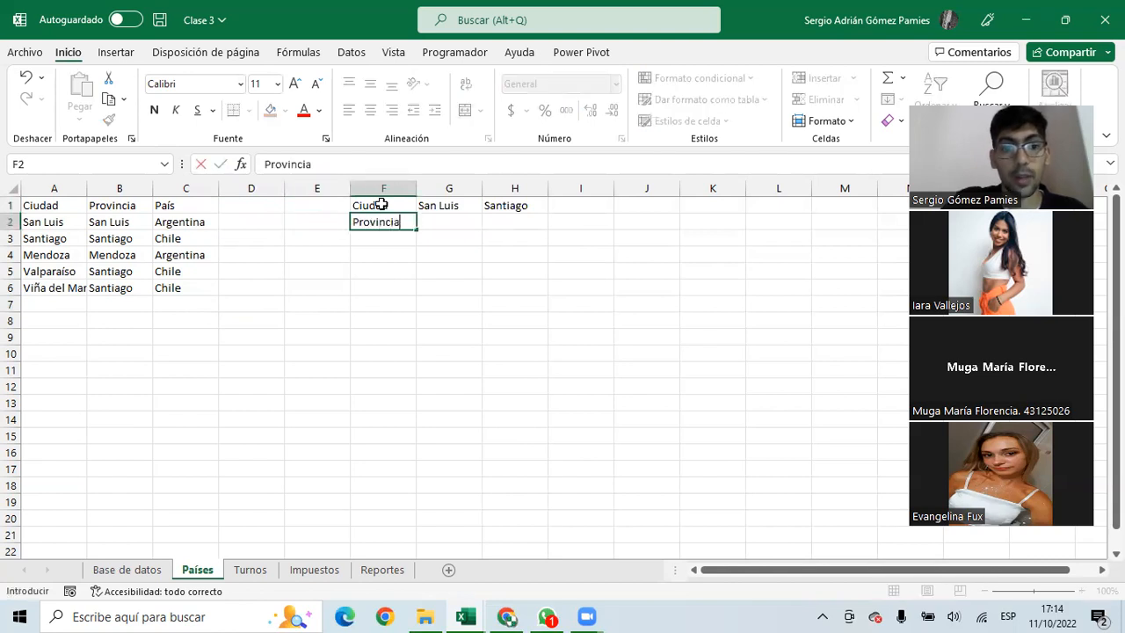
Clear the horizontal layout example beside the Países table
click(316, 204)
drag(384, 205, 293, 236)
key(Delete)
drag(277, 284, 10, 285)
drag(55, 203, 173, 357)
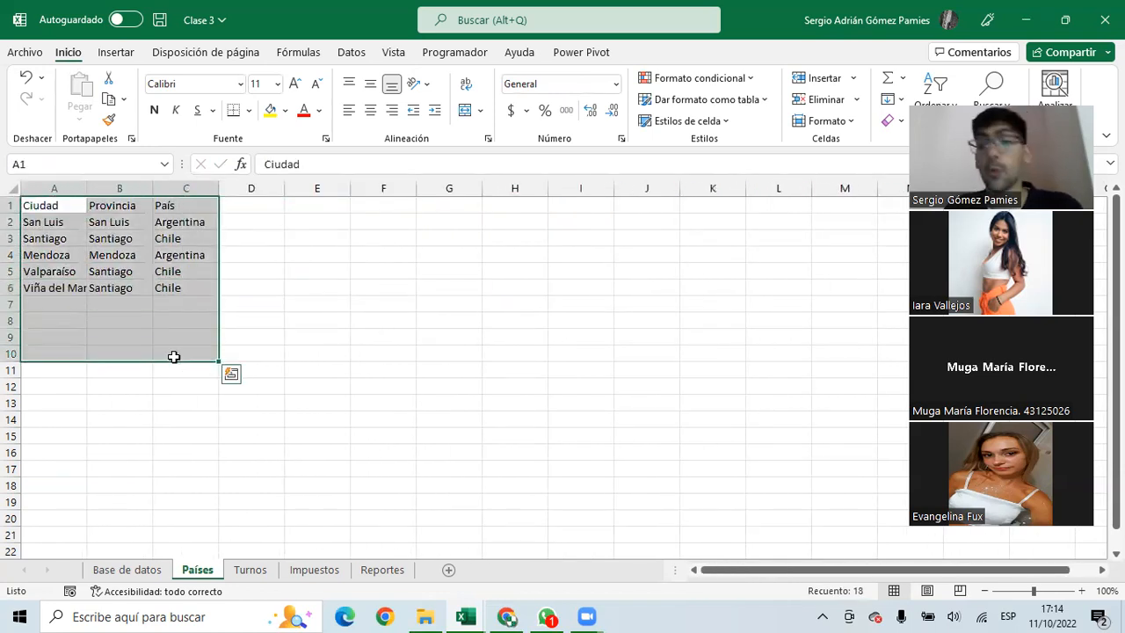
Start a BUSCARV formula in H2 of the Base de datos sheet with origin city B2 as the lookup value
click(127, 570)
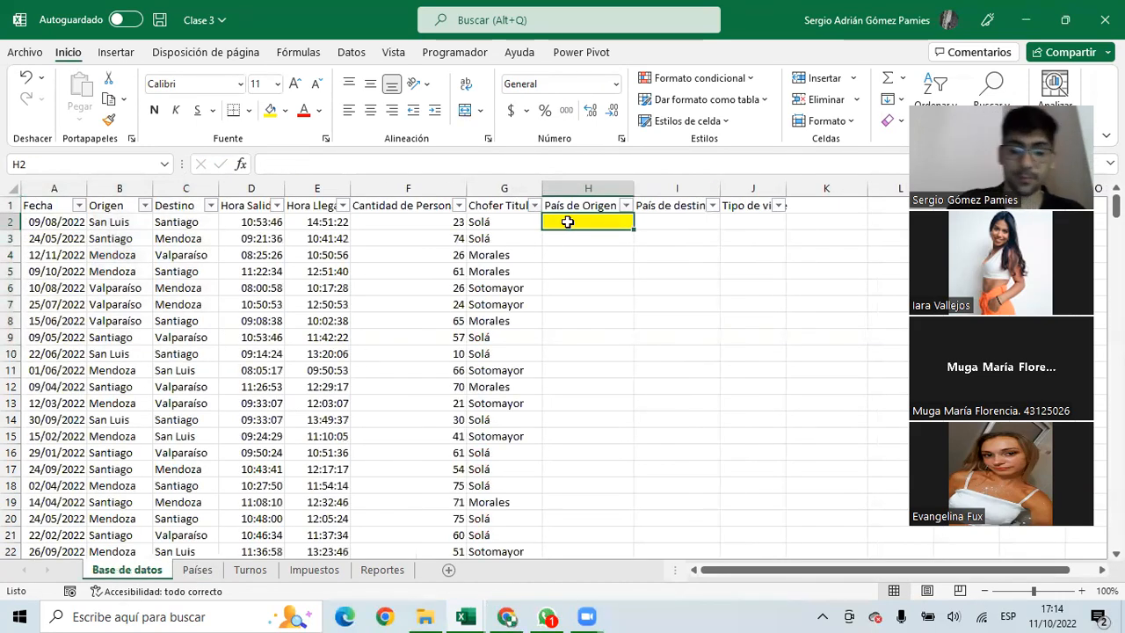
text(=buscar)
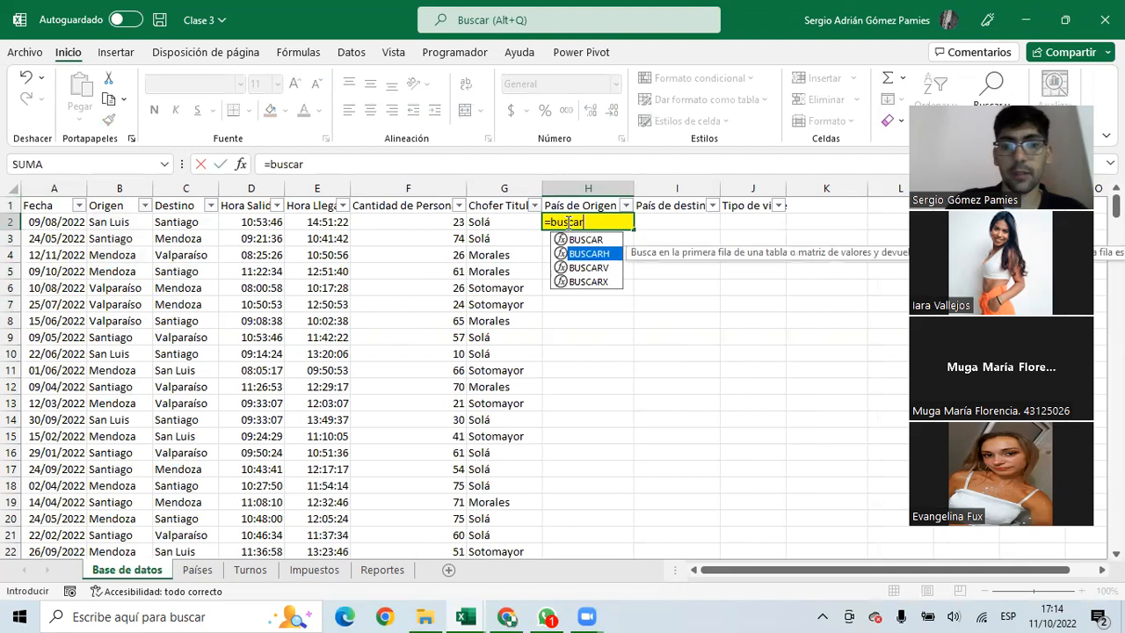
key(Down)
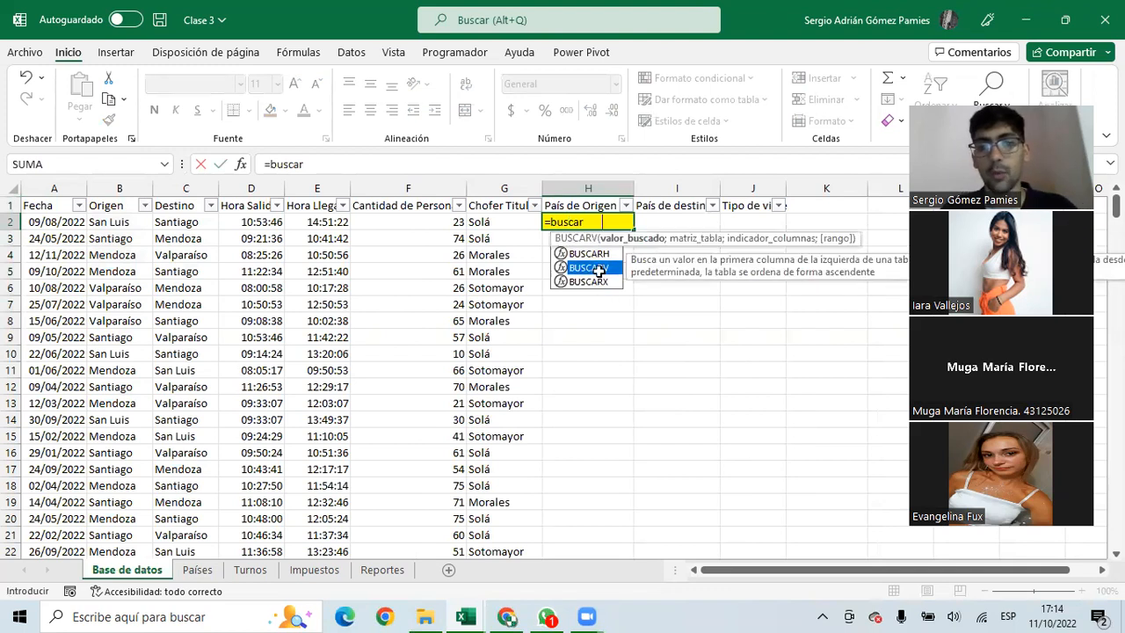
double_click(596, 268)
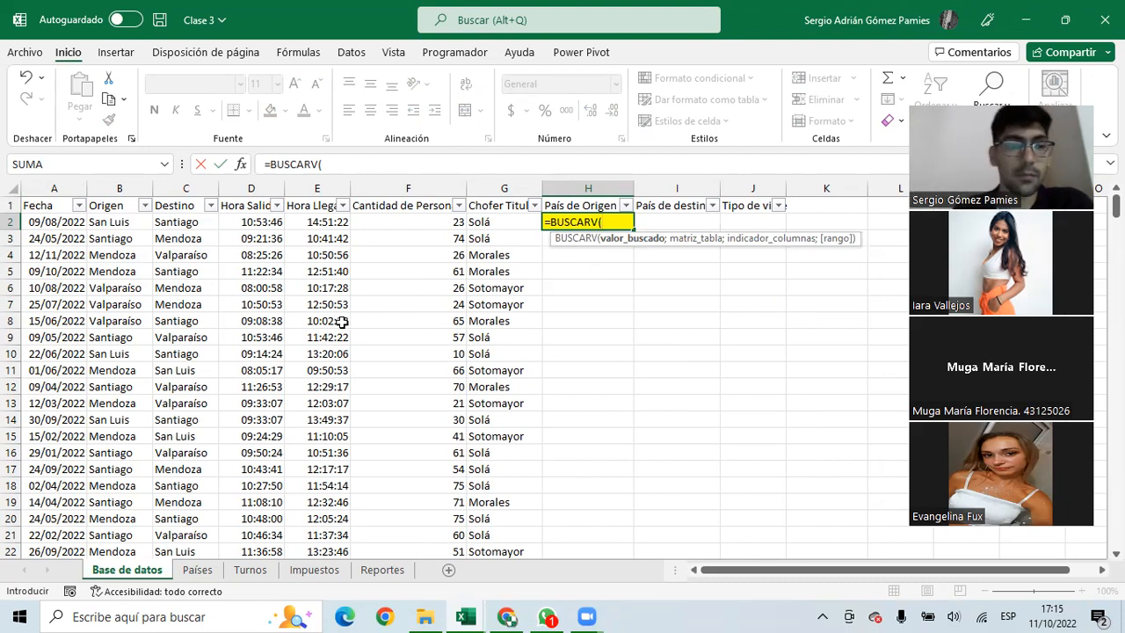
click(110, 225)
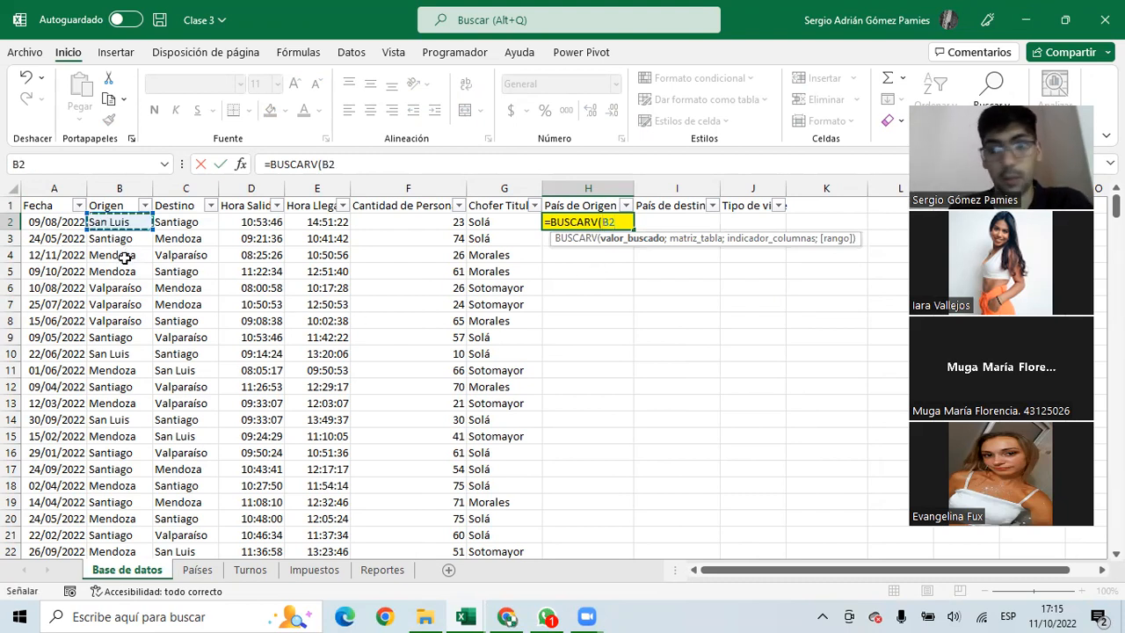
text(;)
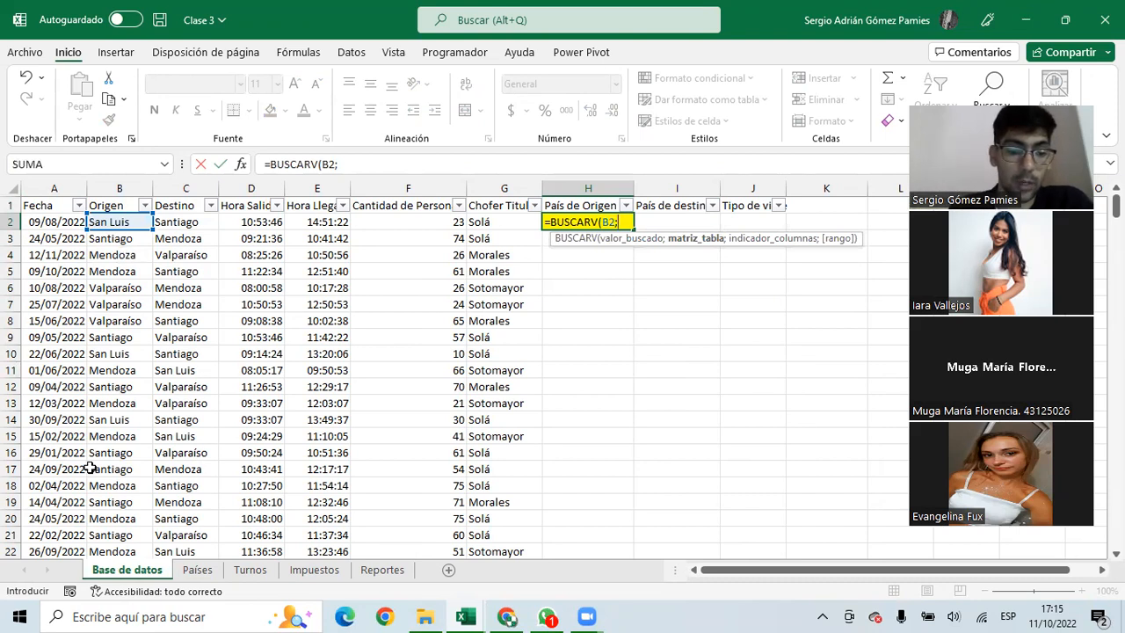
Set the formula's table array to the range A1:C6 on the Países sheet
click(187, 578)
drag(30, 202, 176, 286)
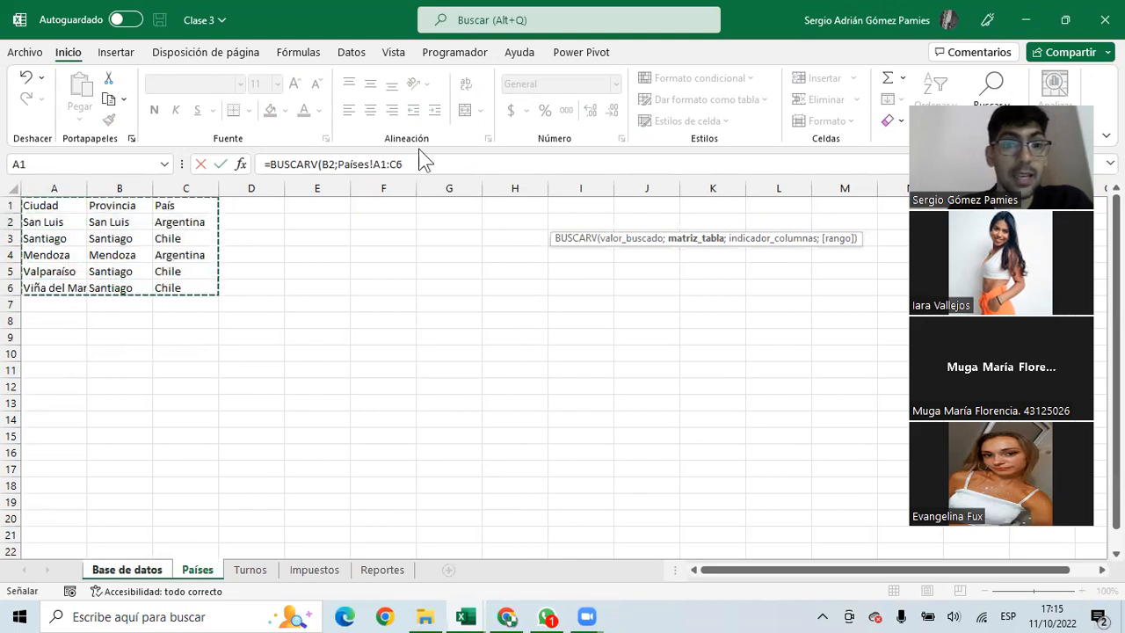
drag(403, 164, 340, 164)
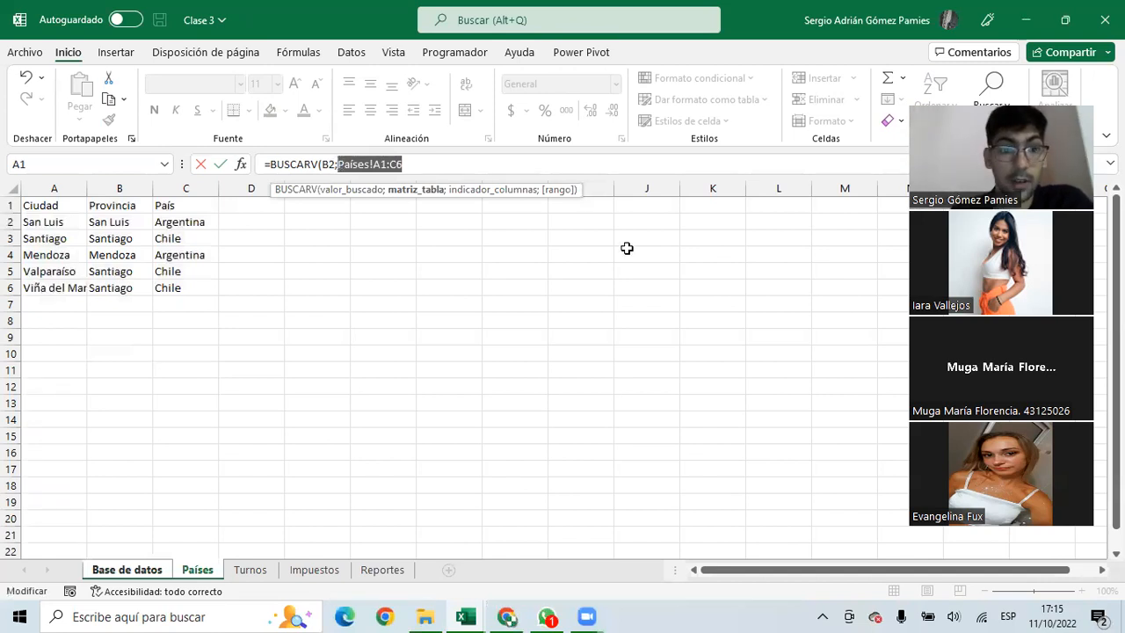
click(447, 159)
key(Return)
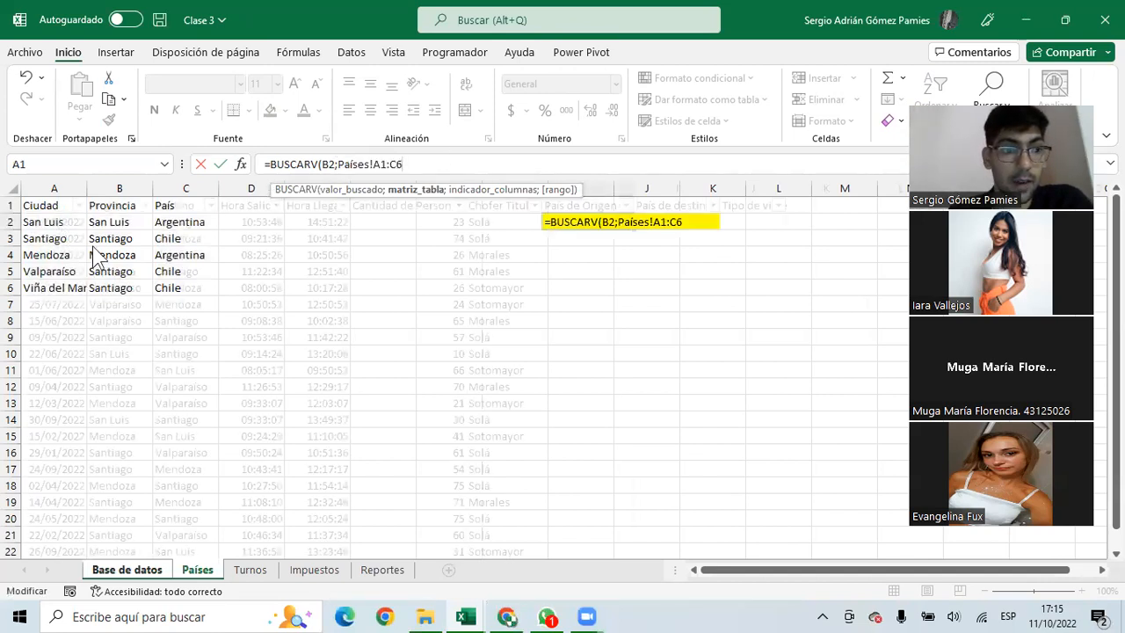
click(567, 354)
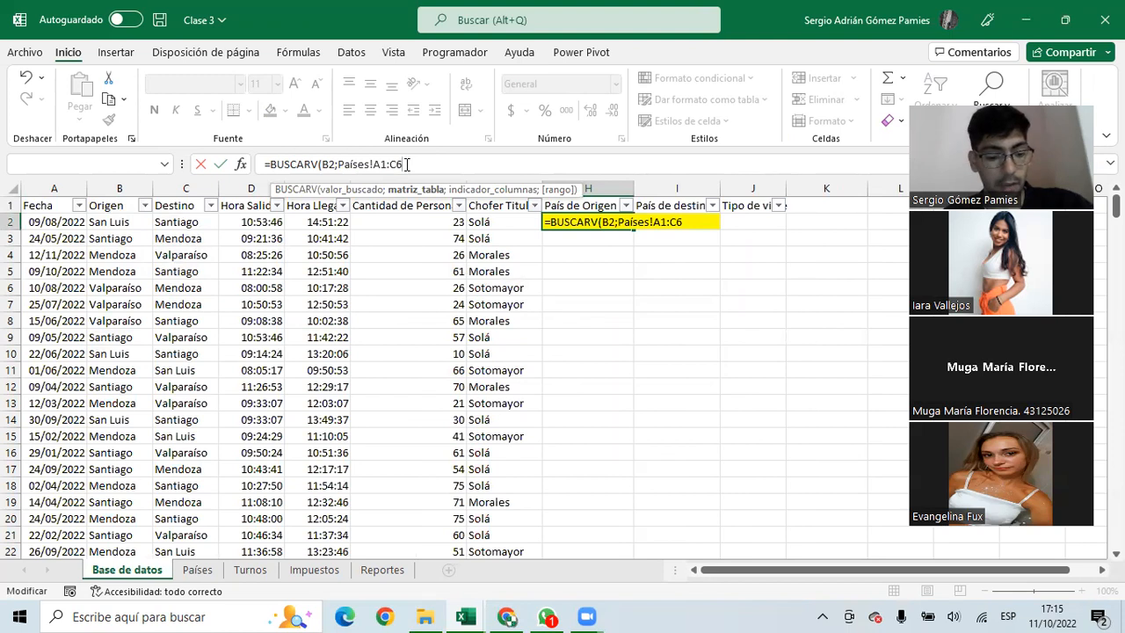
Make the lookup table range absolute as Países!$A$1:$C$6 in the formula
click(370, 164)
key(F4)
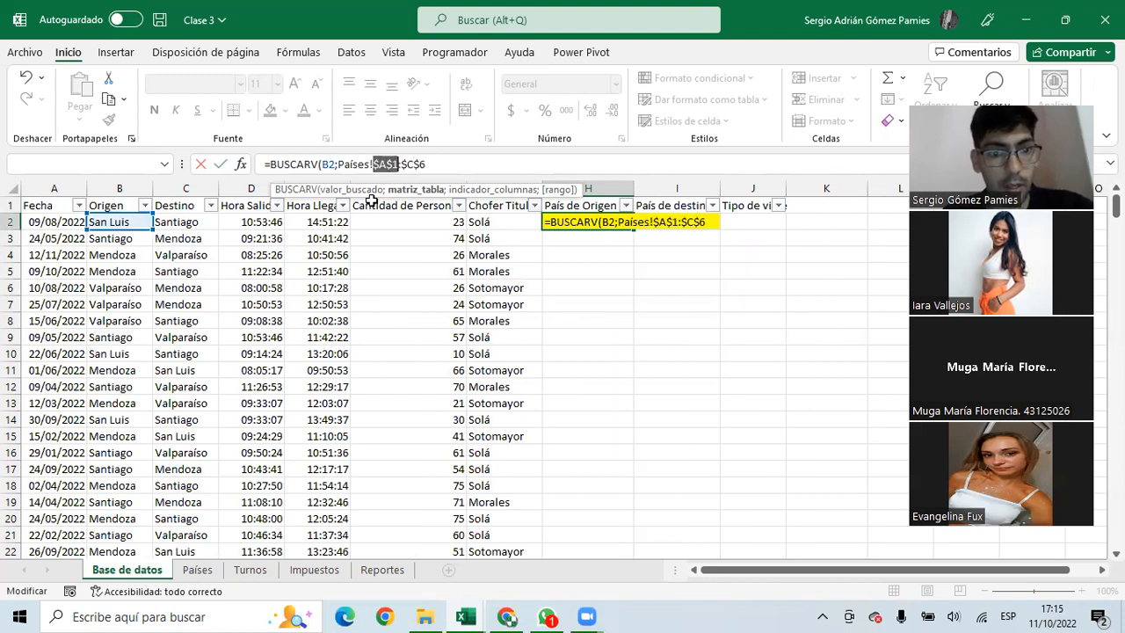
click(420, 162)
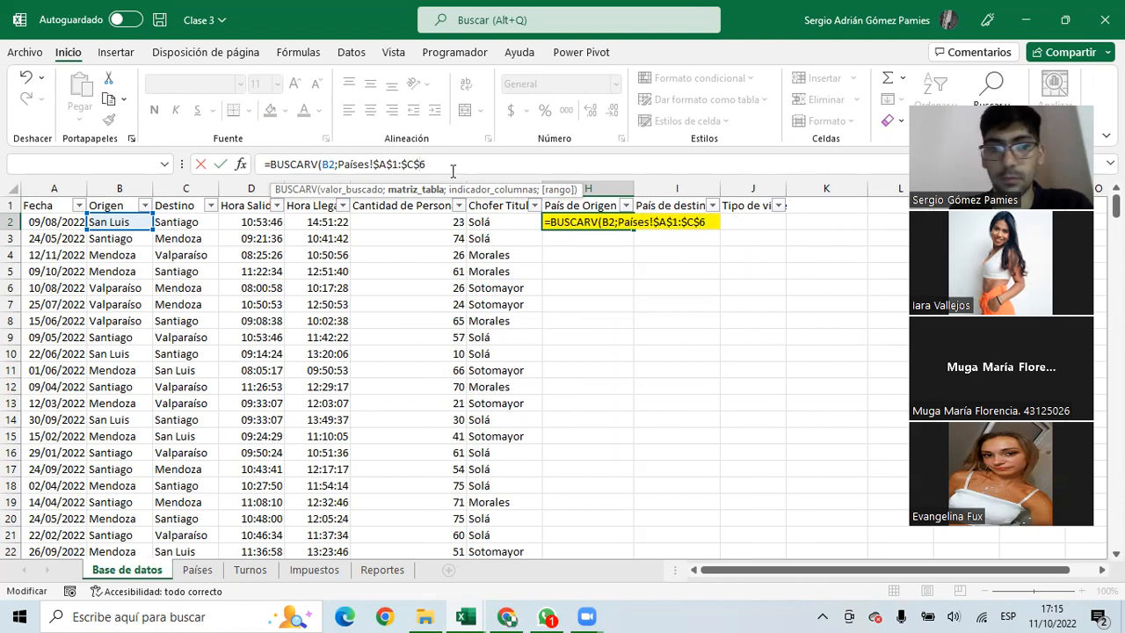
drag(427, 164, 336, 165)
click(441, 163)
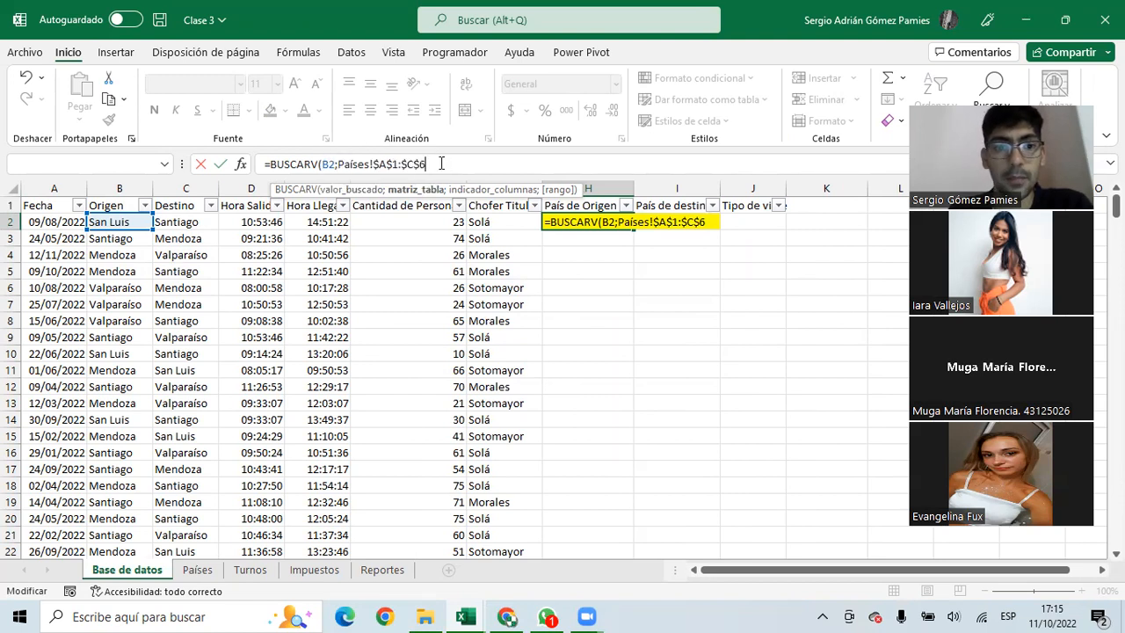
Complete the BUSCARV formula in H2 with column index 3 and 0 for an exact match, and enter it
text(;3)
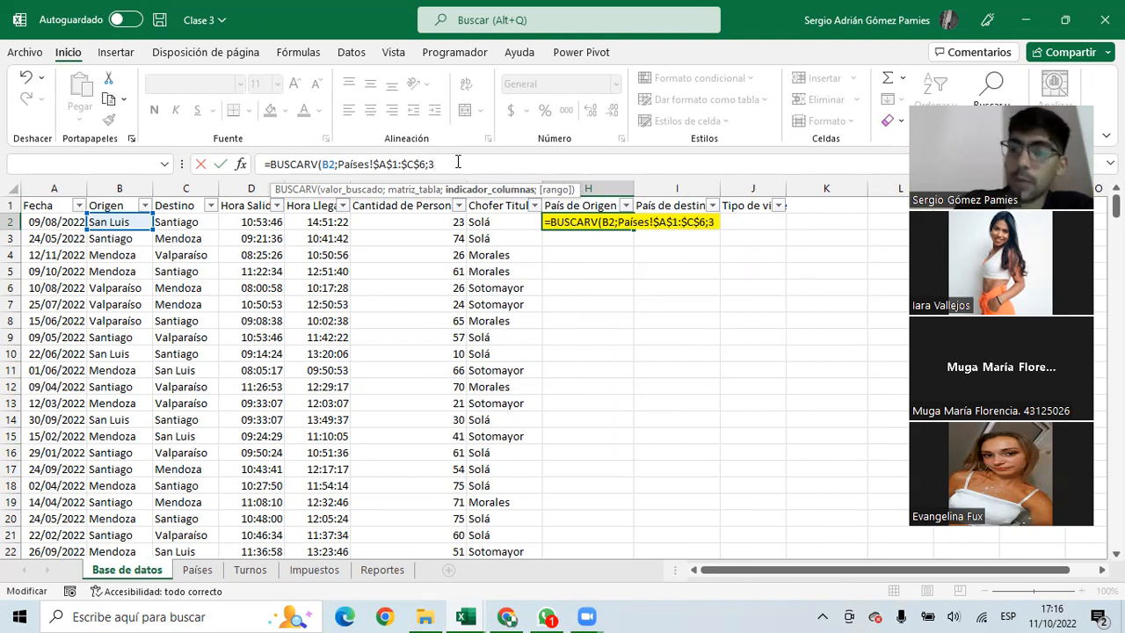
text(;)
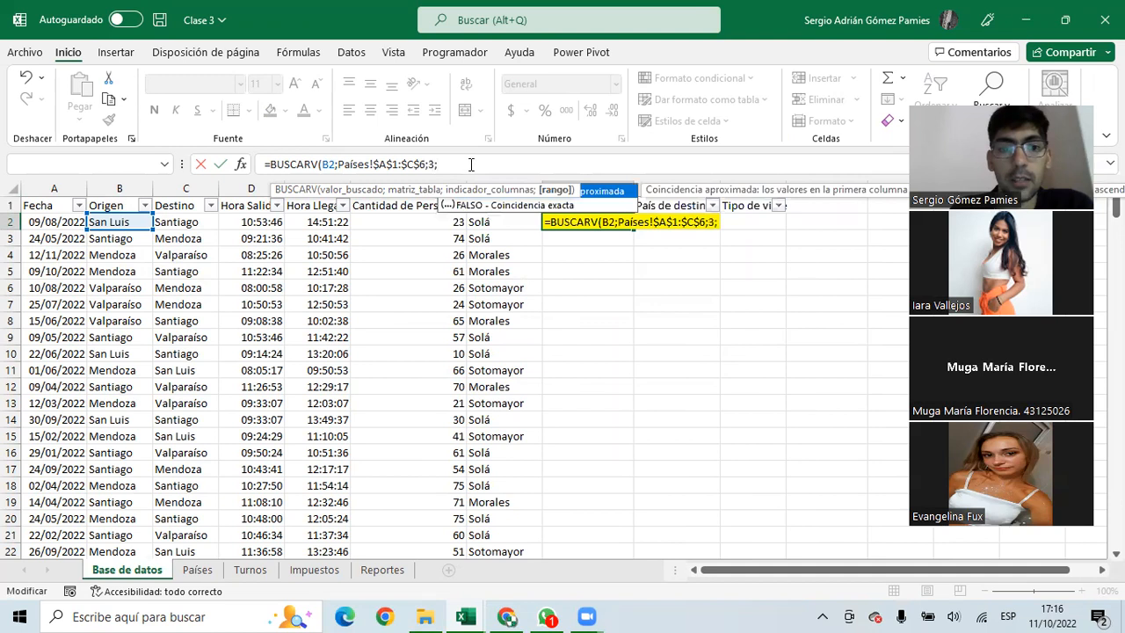
key(Escape)
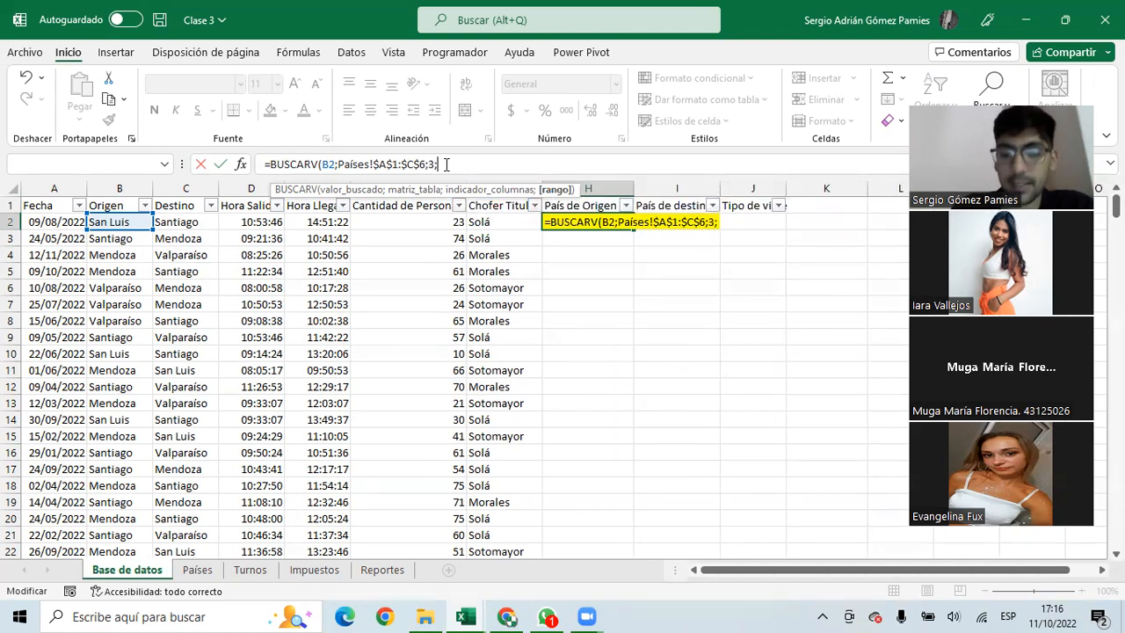
text(0)
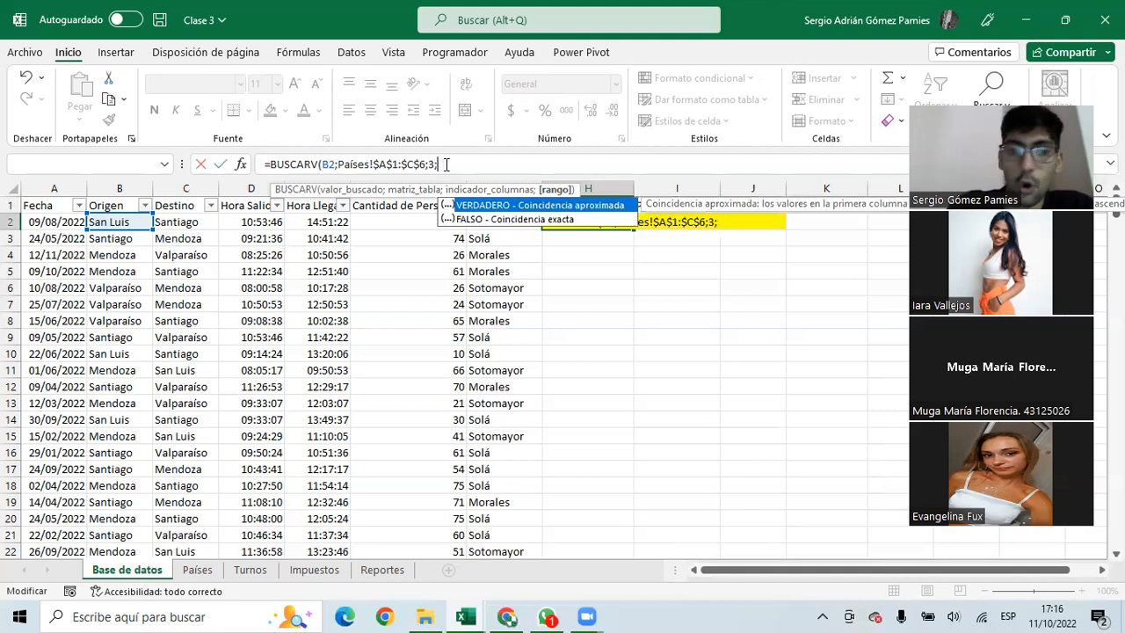
text(1)
key(BackSpace)
text(0)
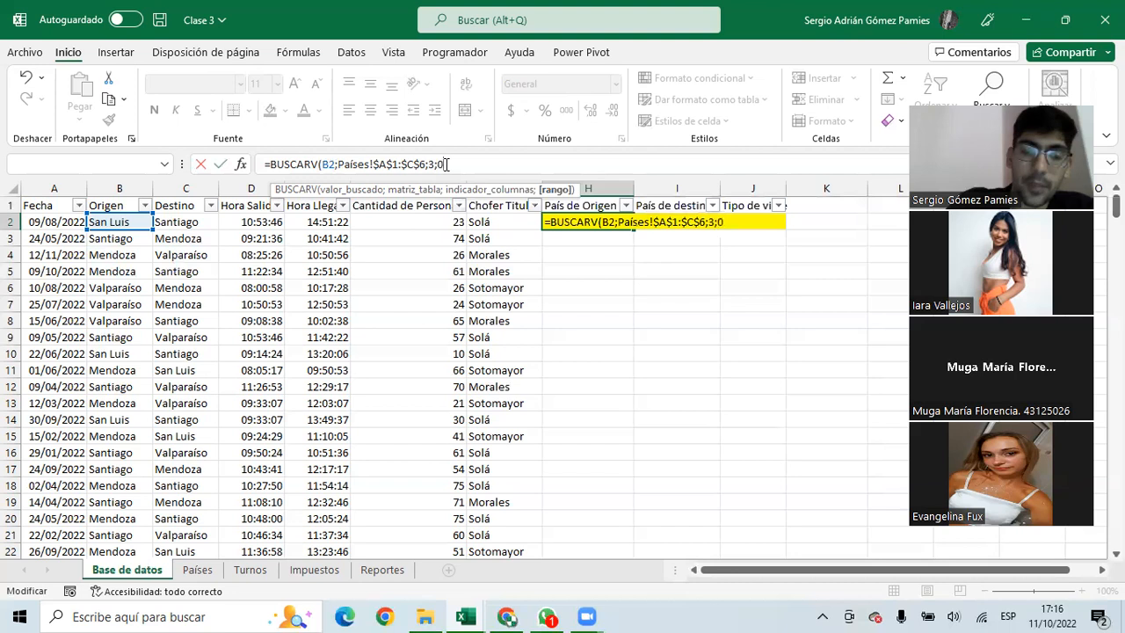
key(BackSpace)
text(0)
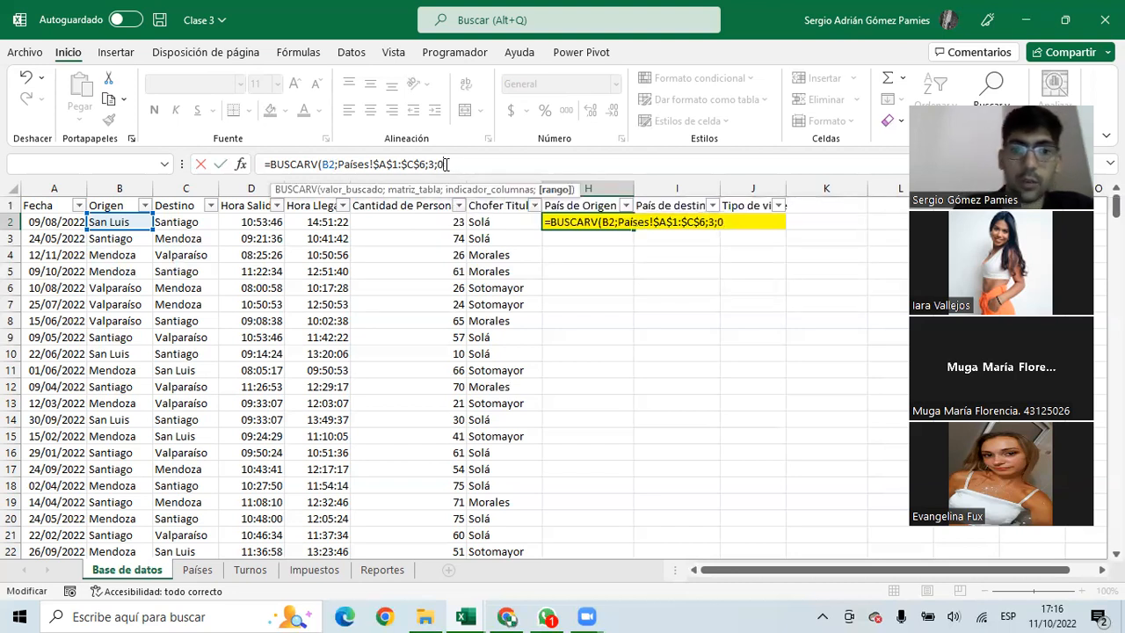
text())
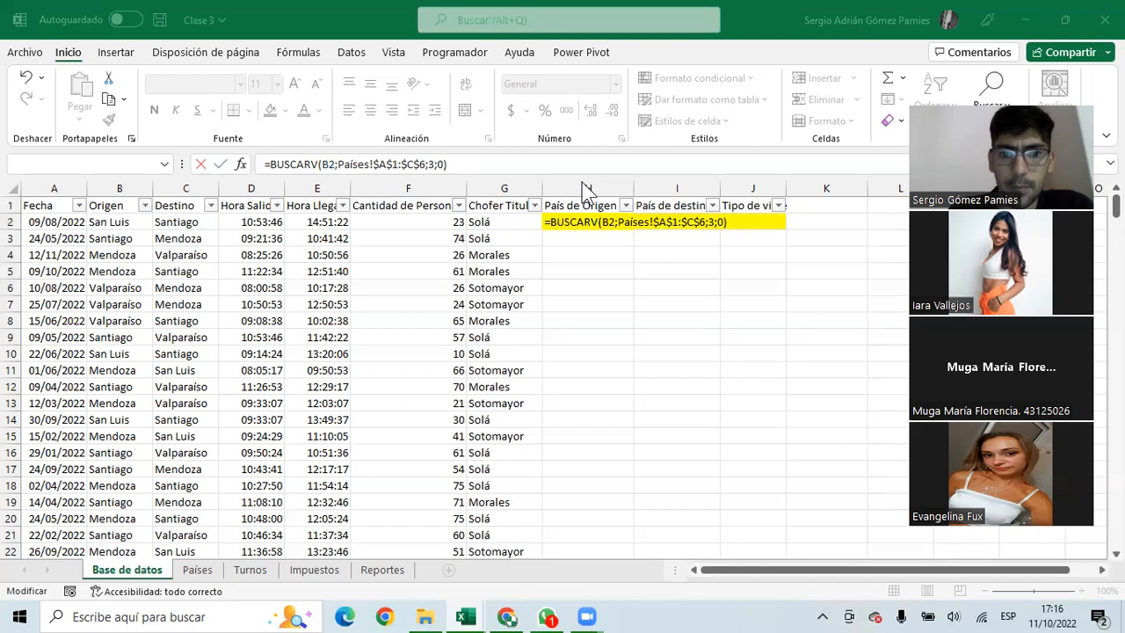
click(472, 165)
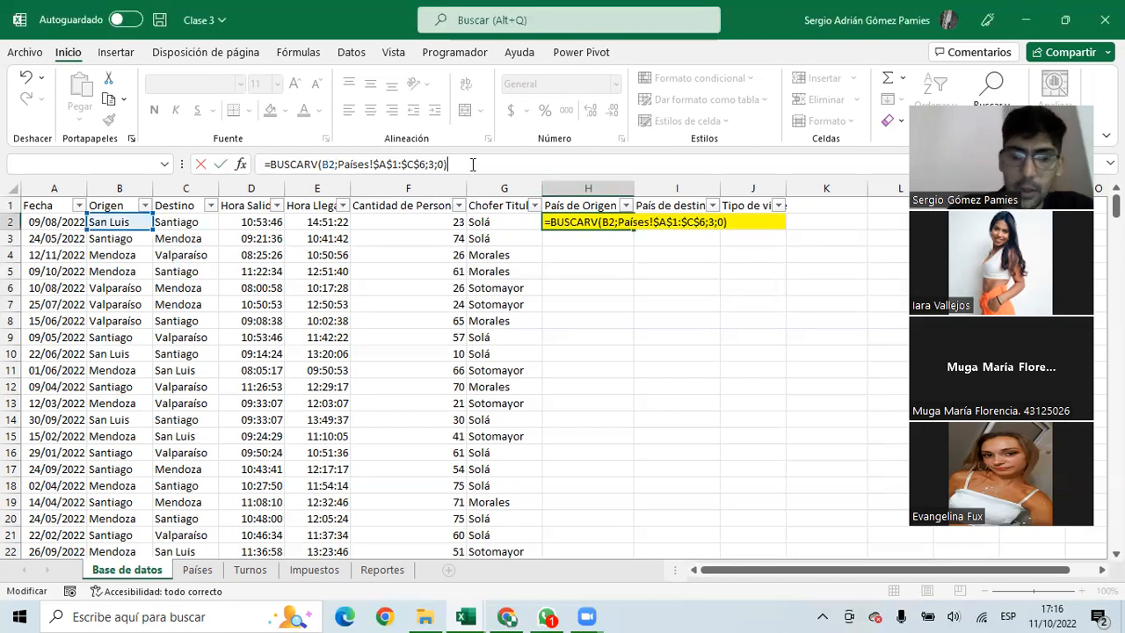
key(Return)
click(594, 221)
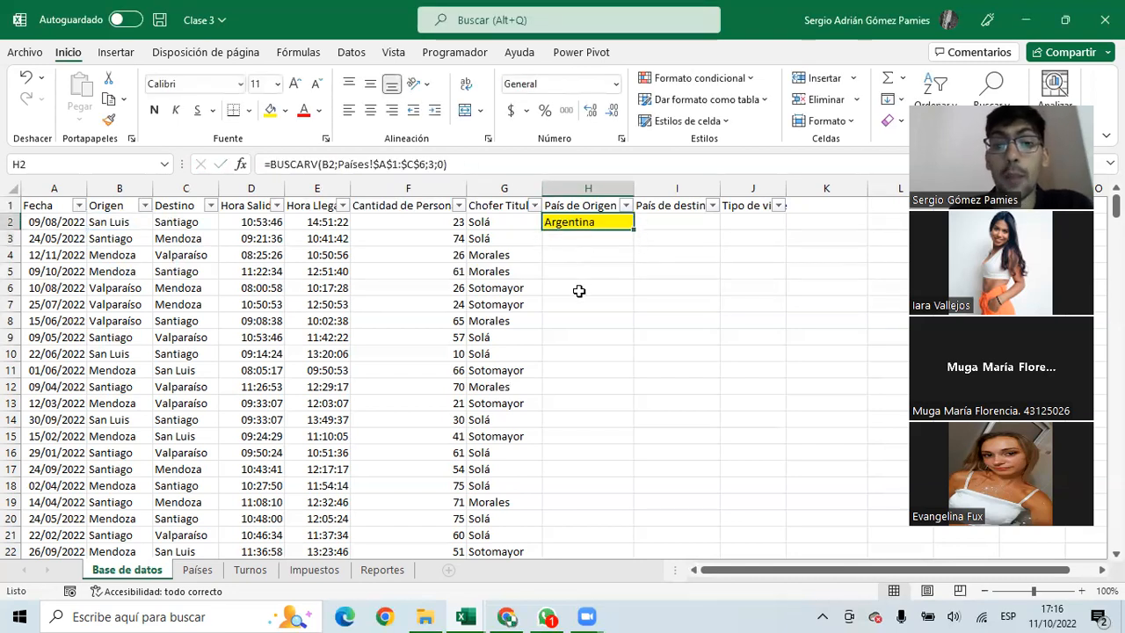
Fill the H2 formula down the whole País de Origen column and check the rows at the end of the data
double_click(633, 230)
scroll(598, 238, down, 13)
scroll(596, 265, down, 5)
drag(164, 276, 176, 337)
scroll(583, 326, up, 19)
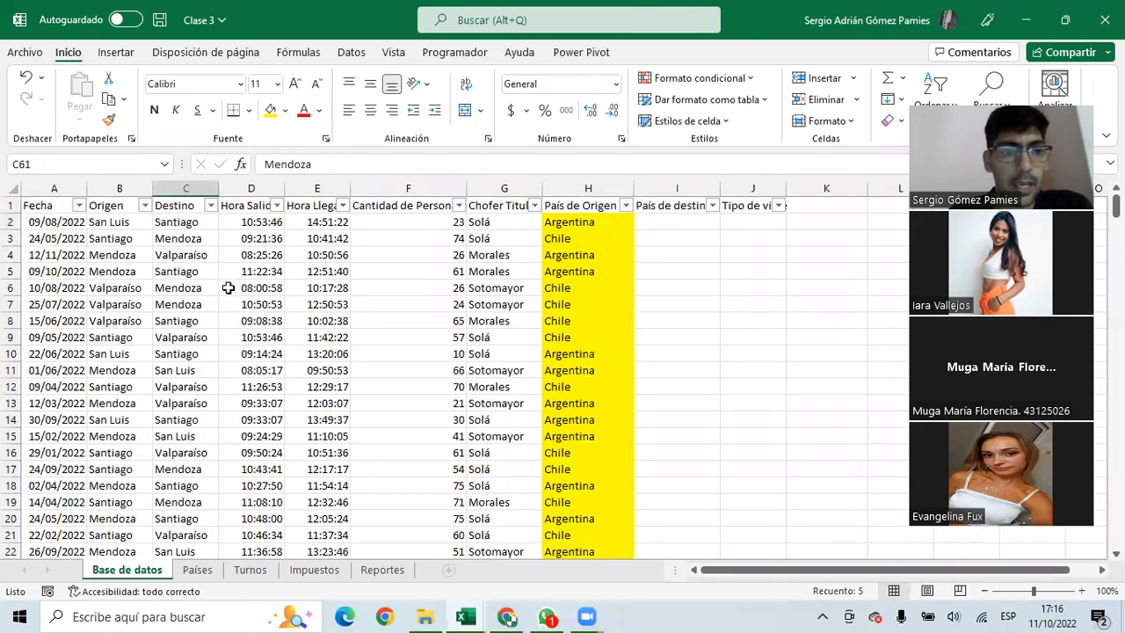
Change the origin city in B2 to Viña del Mar and check the country in H2
click(126, 225)
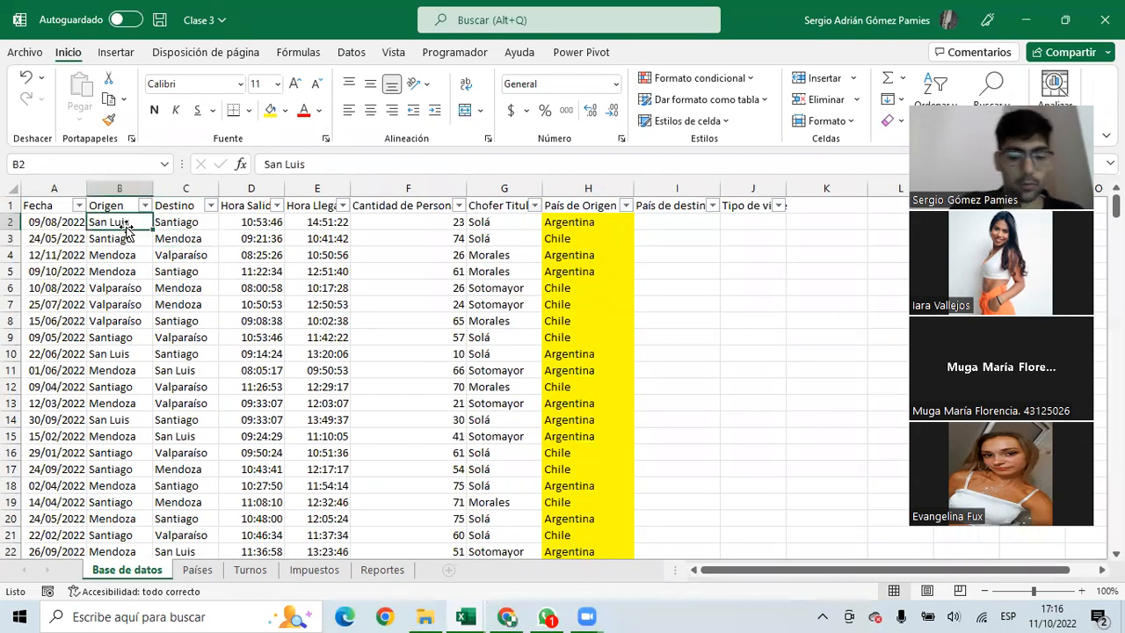
text(Viña del Mar)
key(Return)
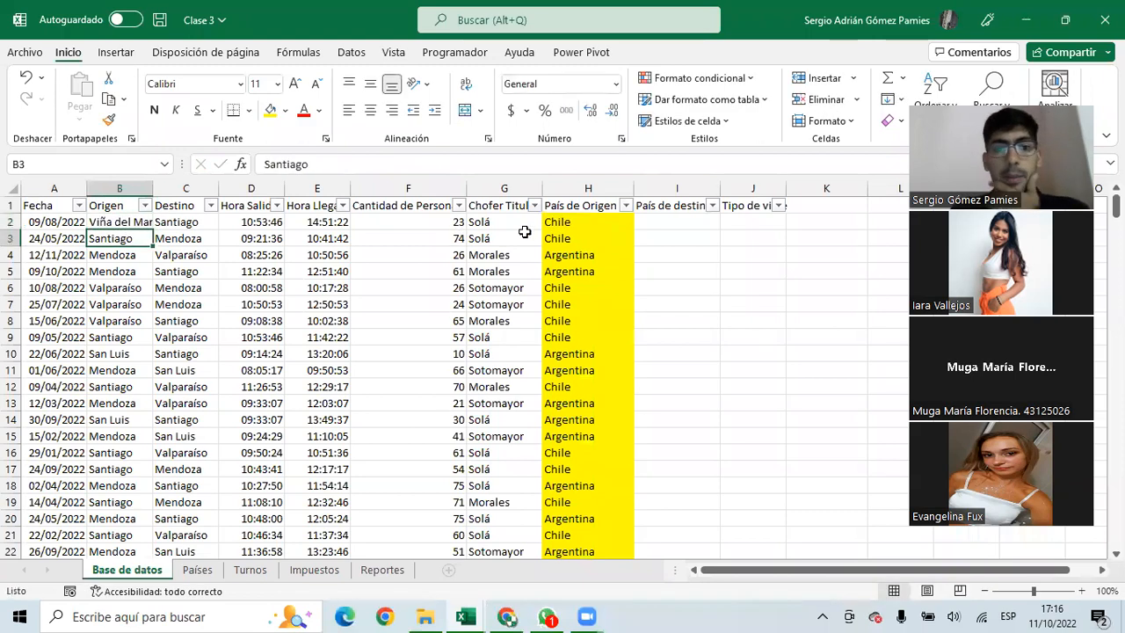
click(555, 223)
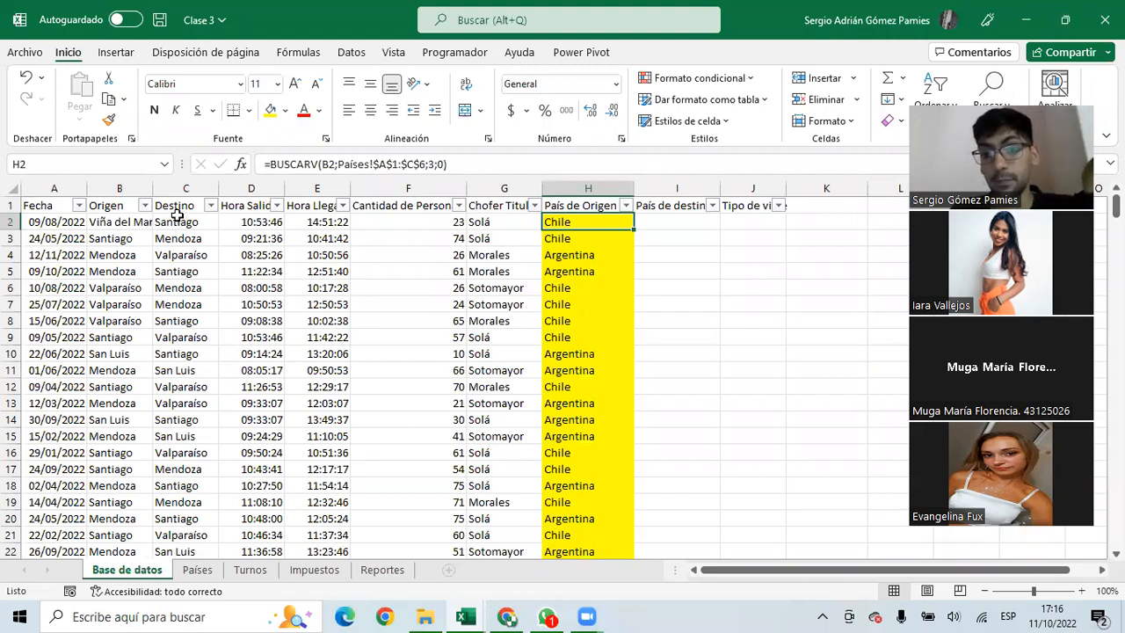
Change the origin city in B2 to San Juan and check the lookup formula in H2
click(104, 224)
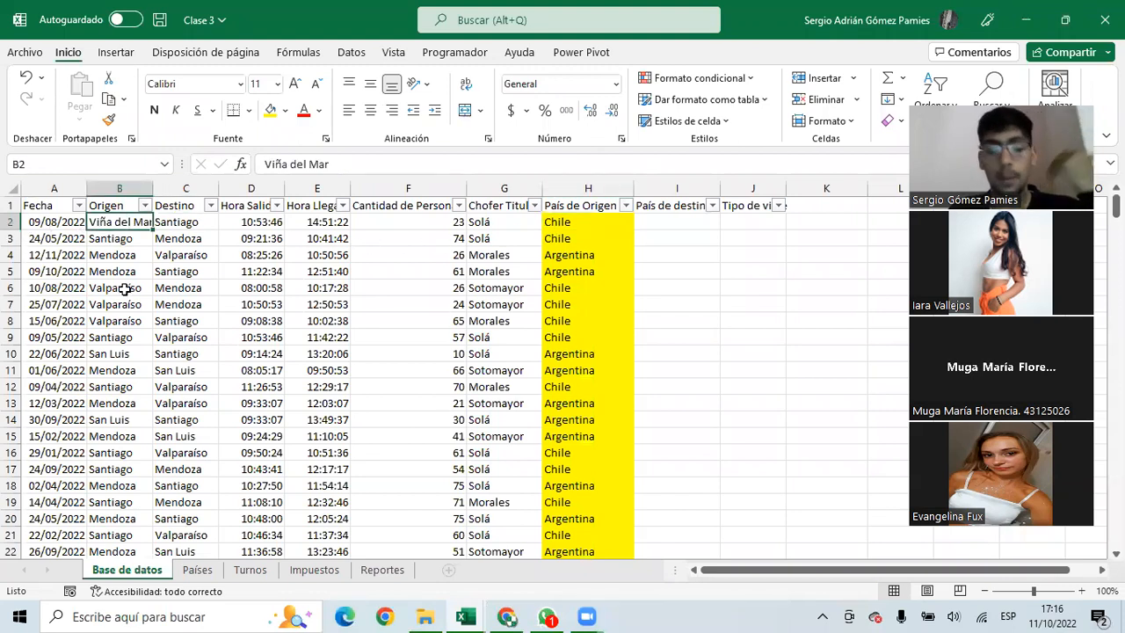
text(San )
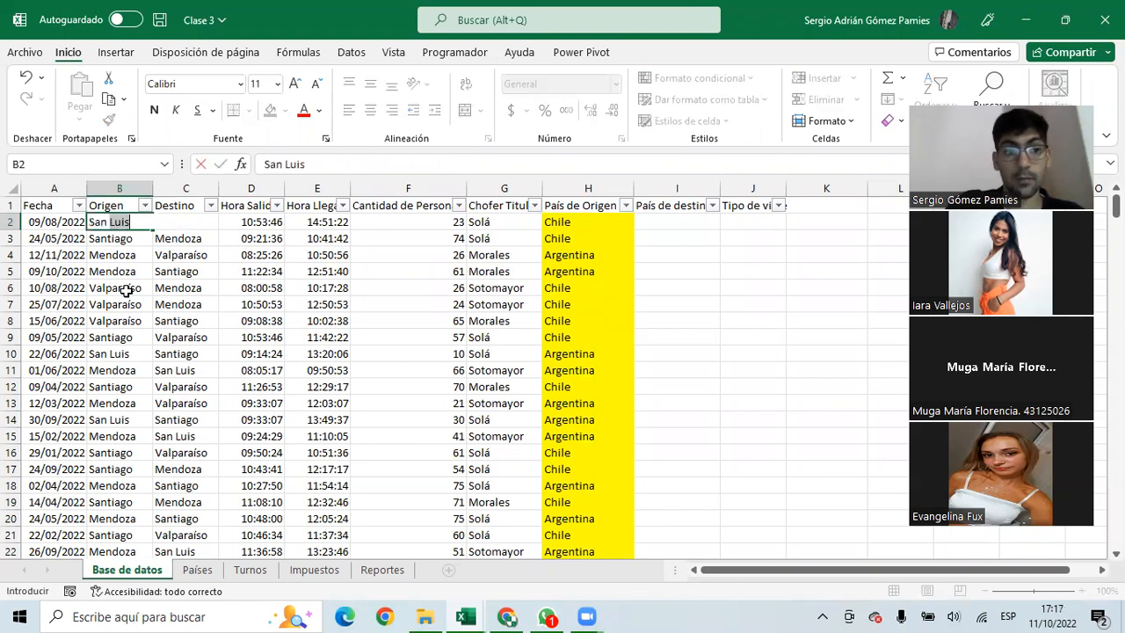
text(Juan)
key(Return)
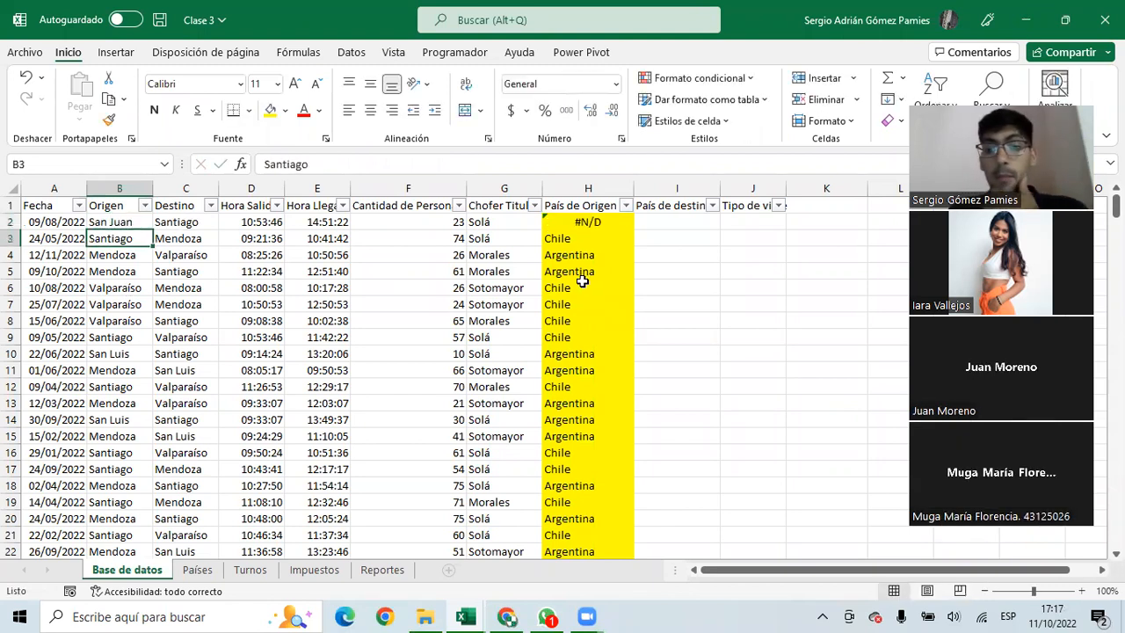
click(595, 223)
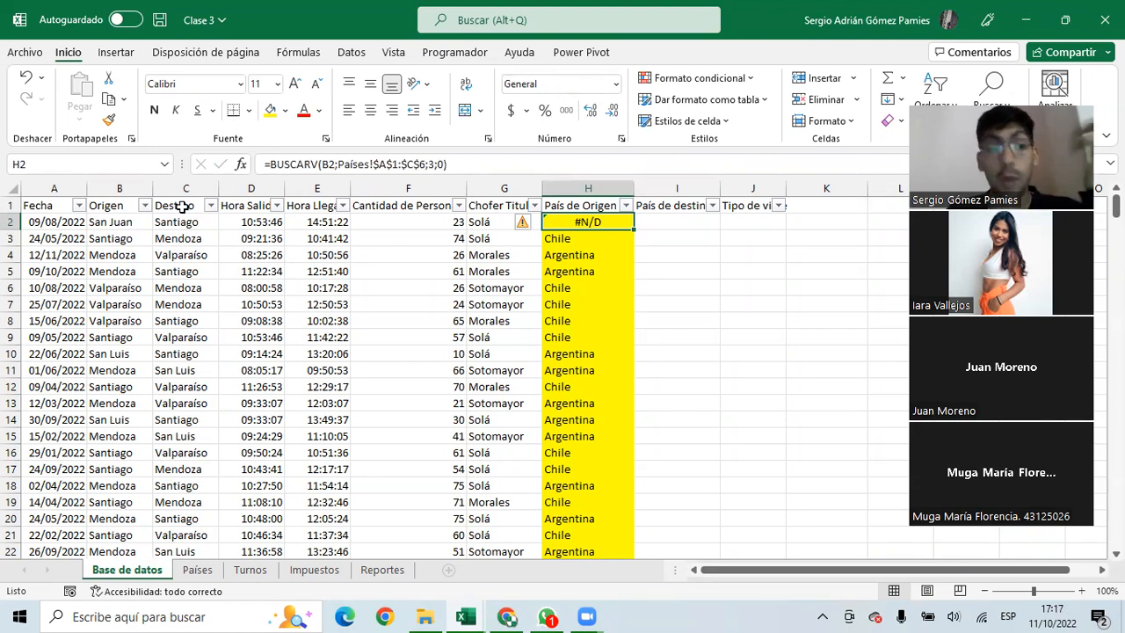
click(128, 220)
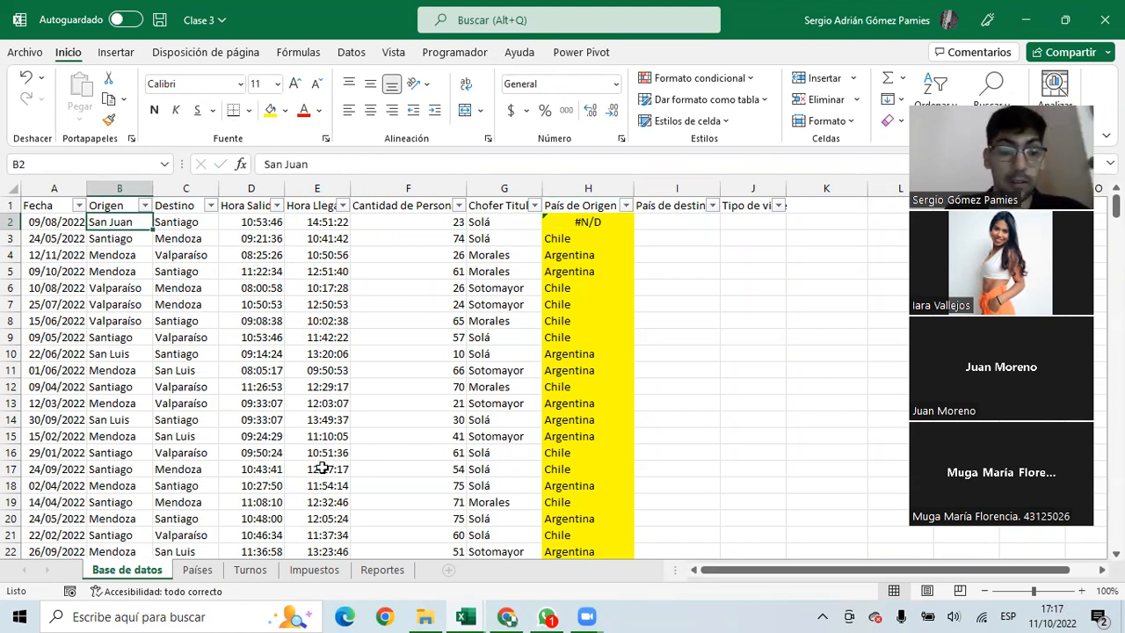
Add a row 7 to the Países sheet with city San Juan, province San Juan and country Argentina
click(198, 569)
drag(46, 222, 43, 300)
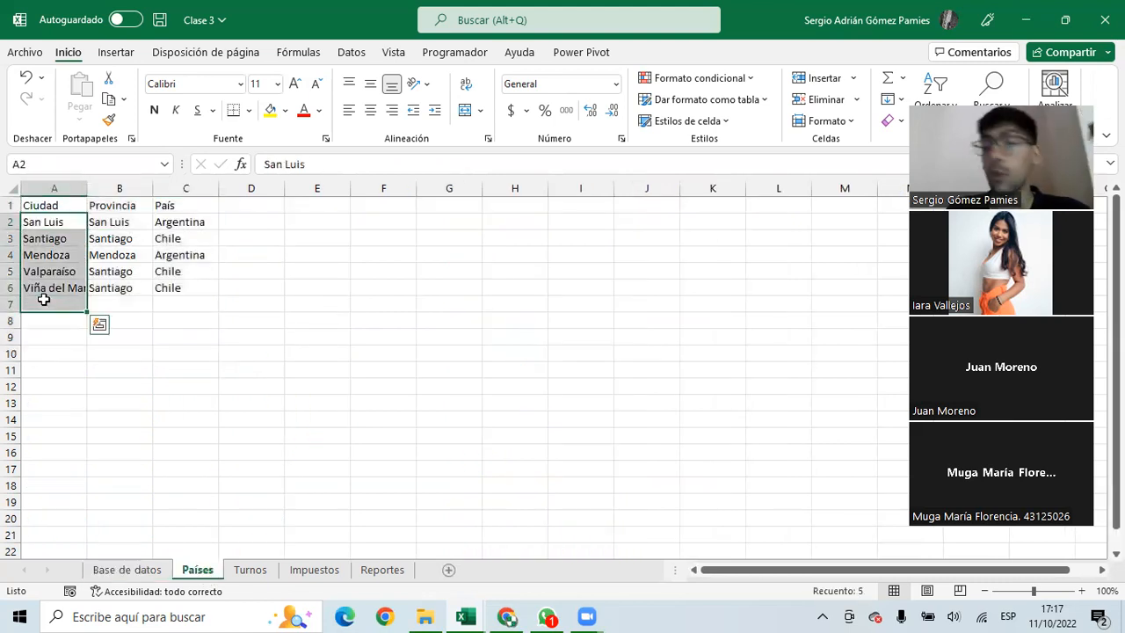
click(51, 302)
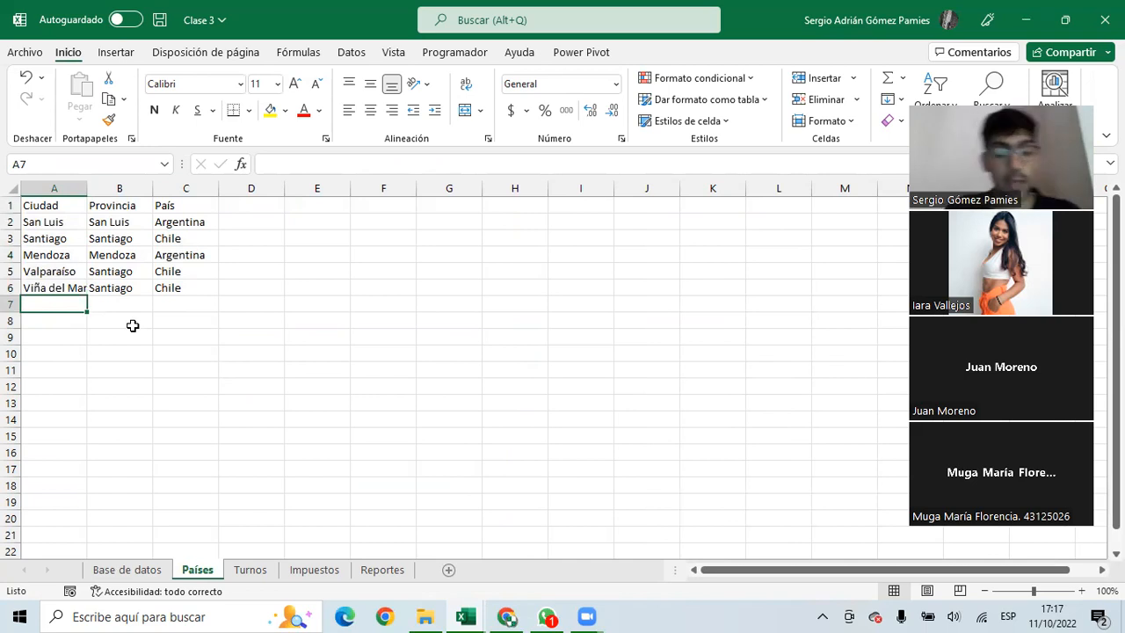
text(San Juan)
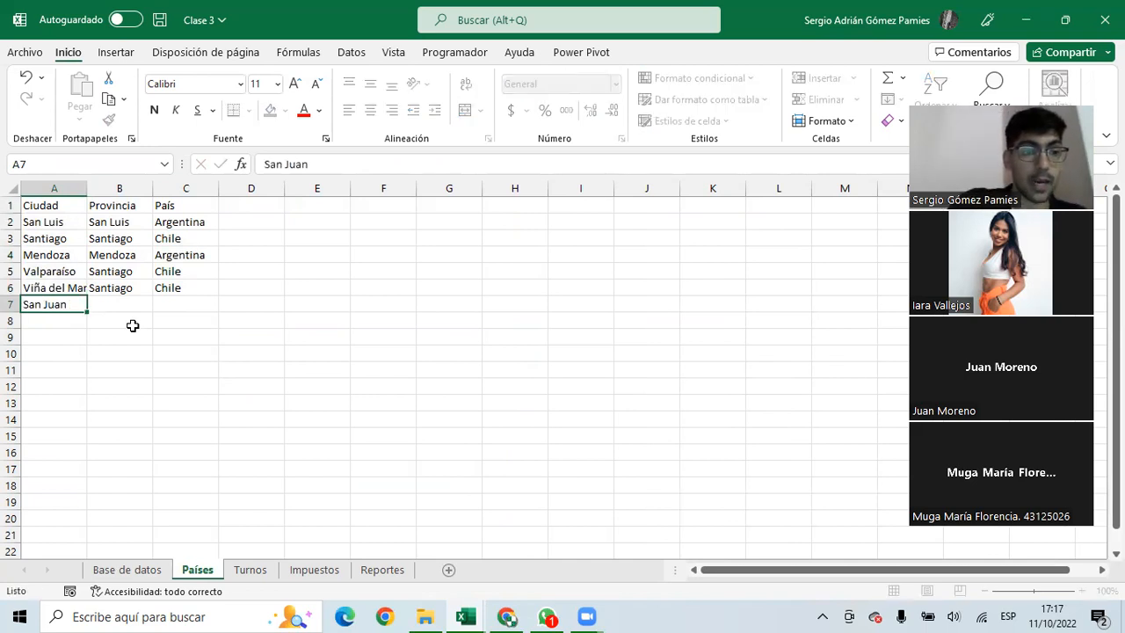
key(Tab)
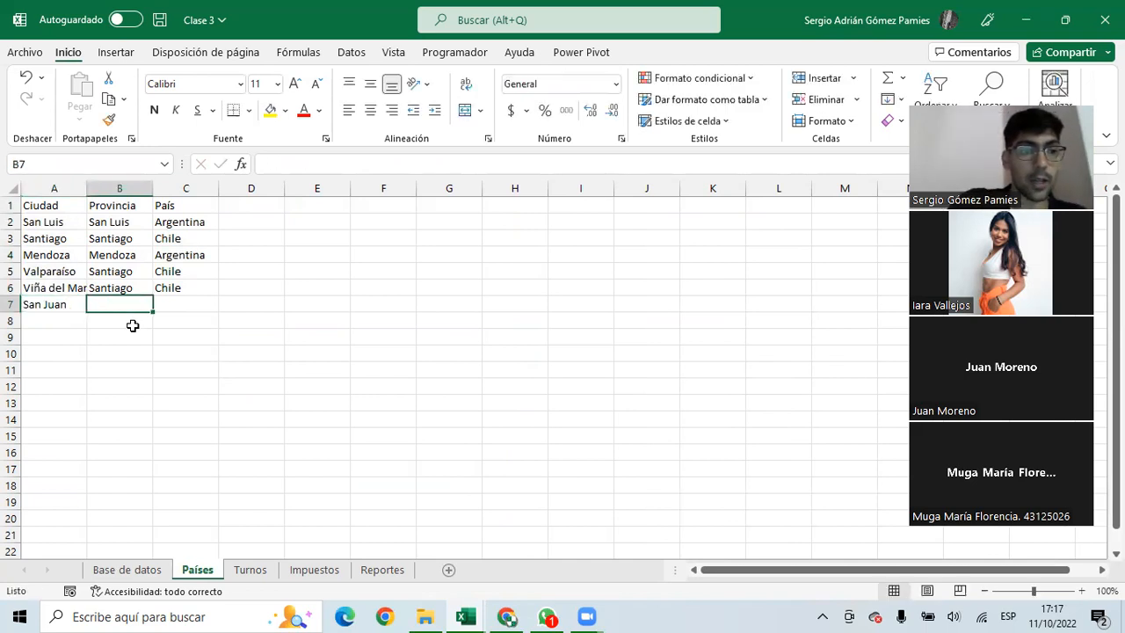
text(San Juan)
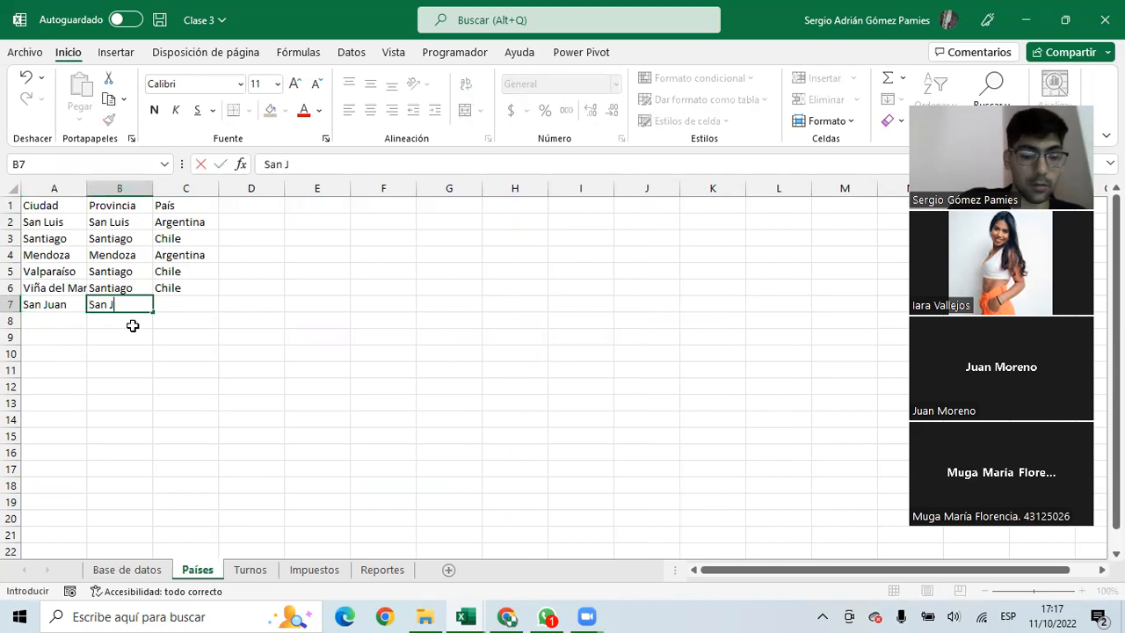
key(Tab)
text(A)
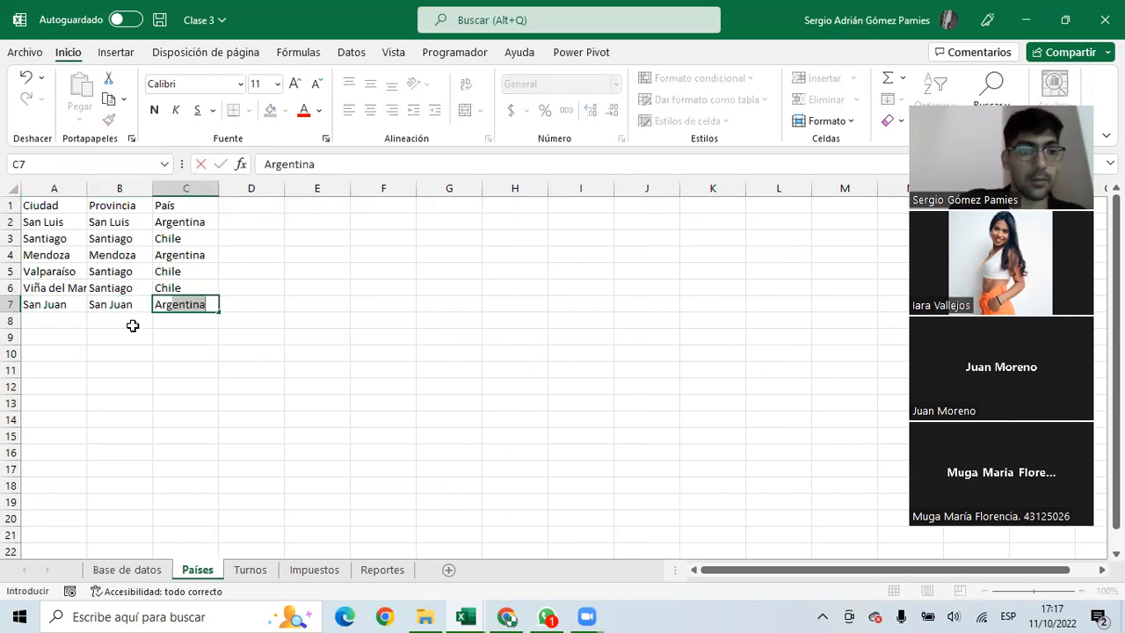
key(Left)
Compare the lookup range in the H2 formula on Base de datos with the rows listed on the Países sheet
click(130, 570)
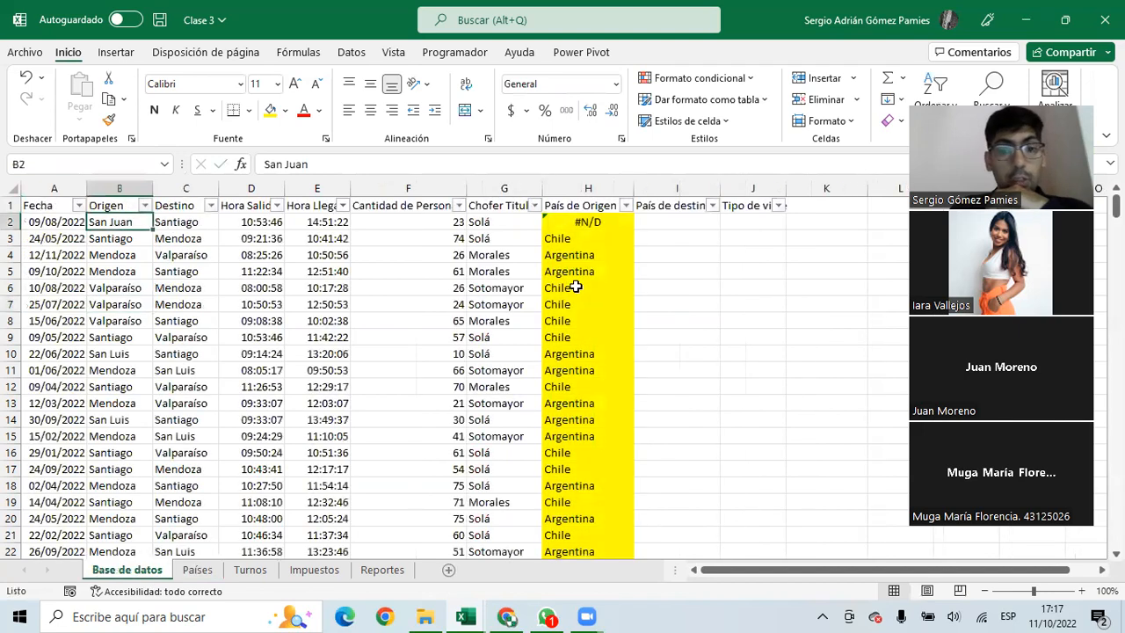
click(586, 222)
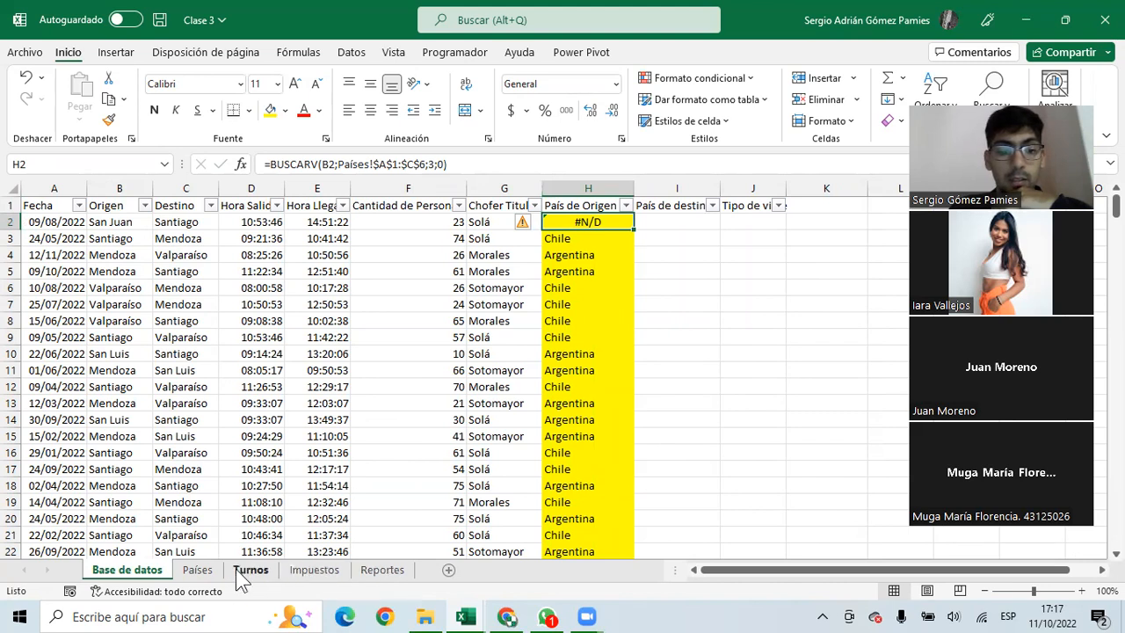
click(209, 568)
drag(72, 206, 180, 304)
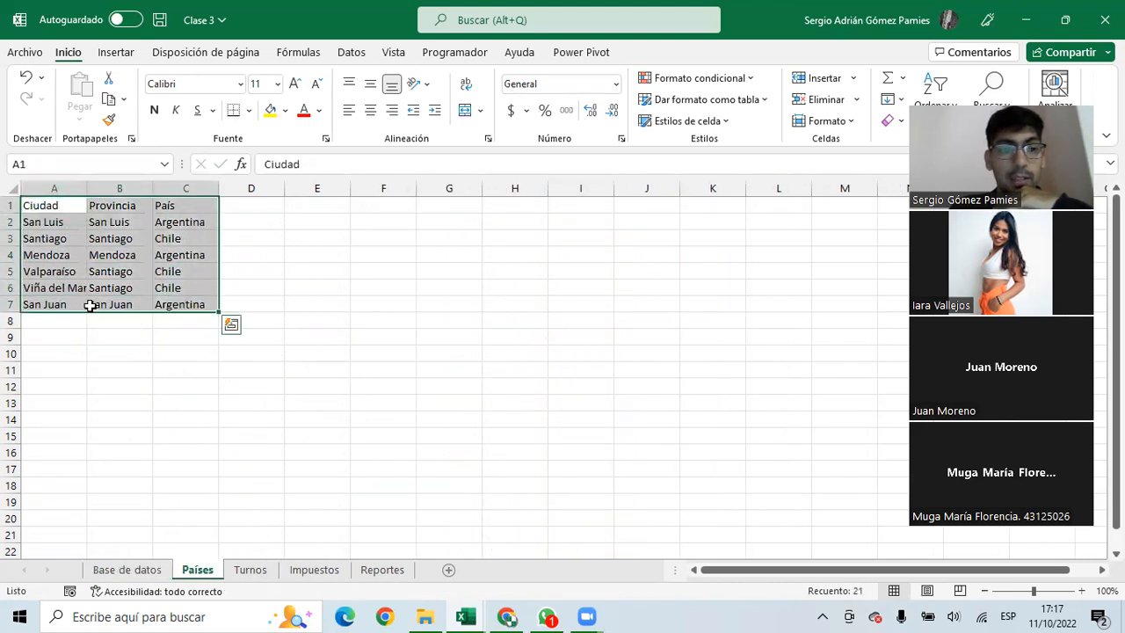
click(53, 304)
drag(38, 205, 169, 289)
drag(53, 205, 170, 290)
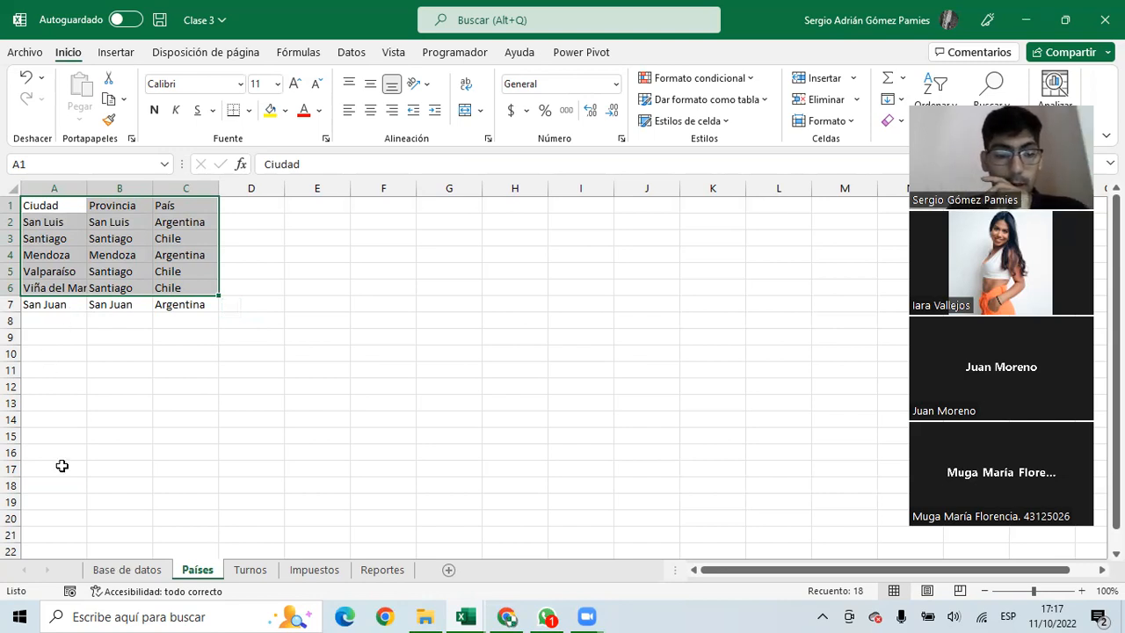
Replace the table range in the H2 BUSCARV formula with the whole columns A:C of the Países sheet
click(123, 570)
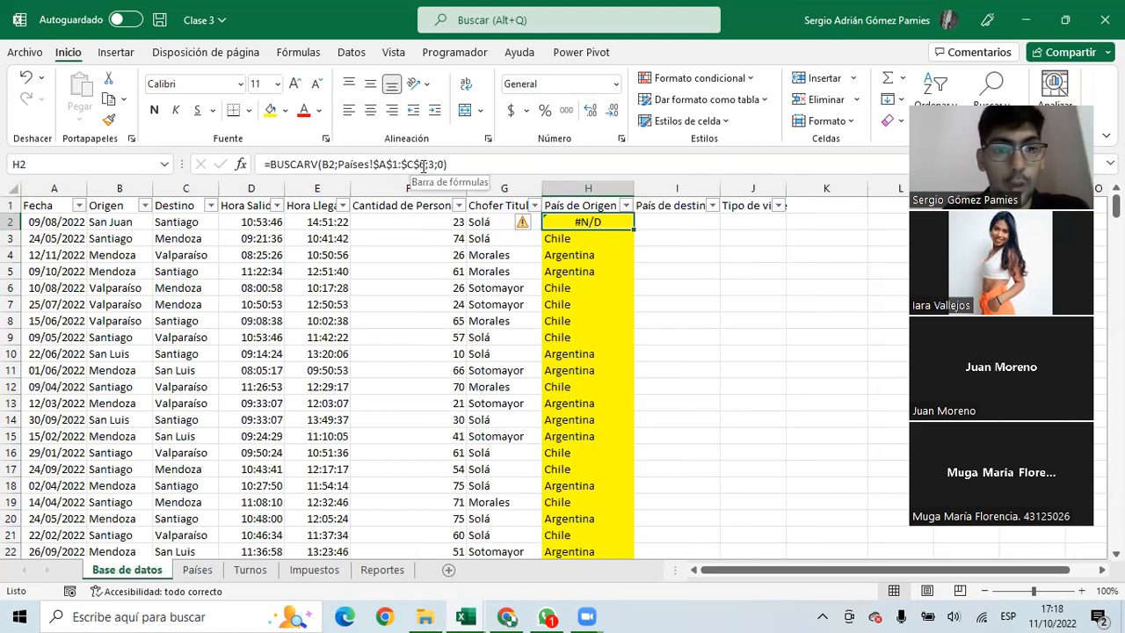
drag(424, 166, 337, 165)
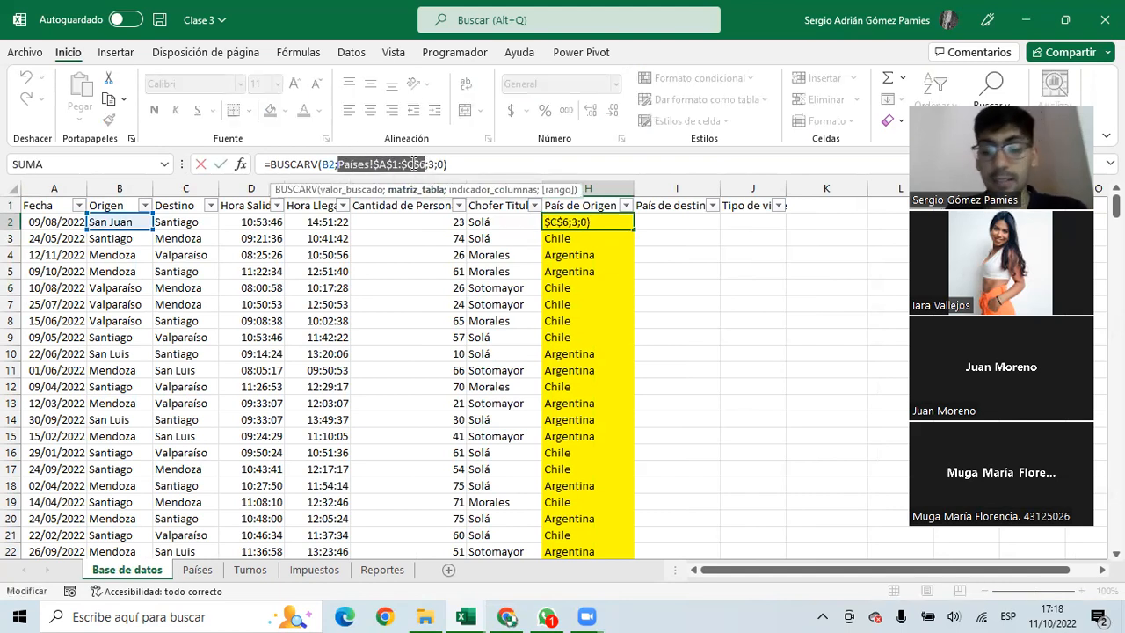
key(Delete)
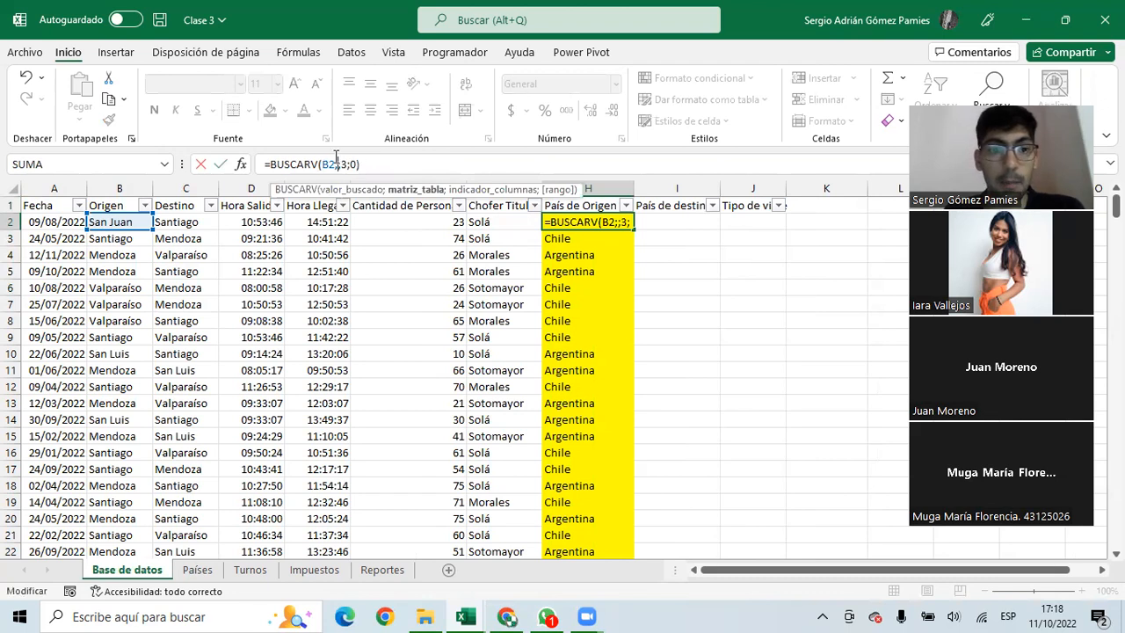
click(197, 570)
drag(54, 188, 181, 193)
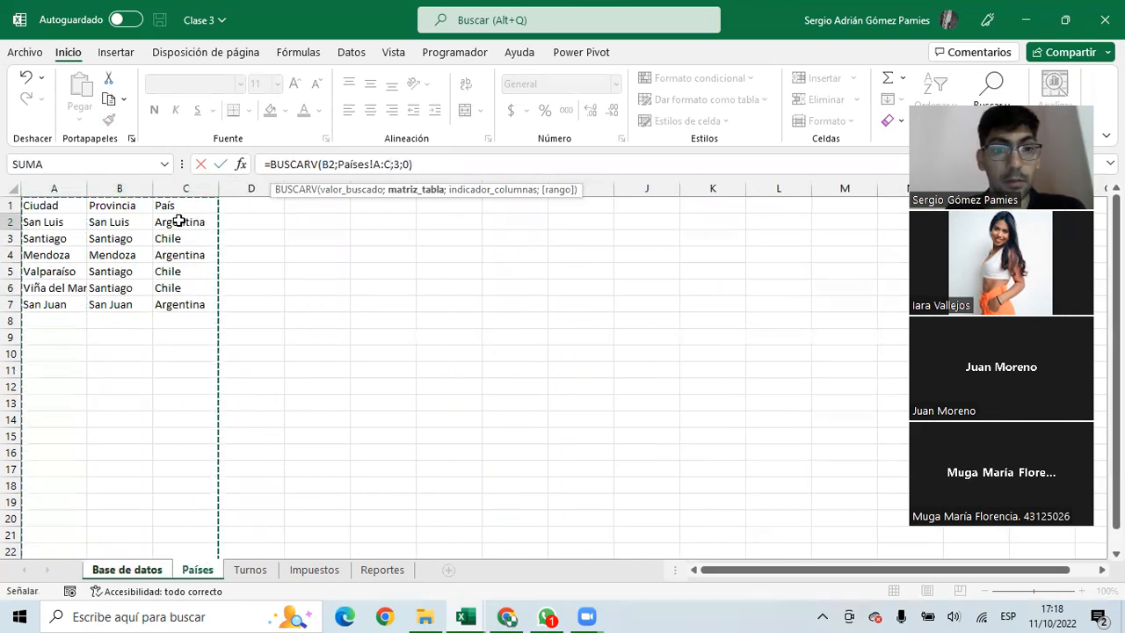
key(Return)
click(585, 220)
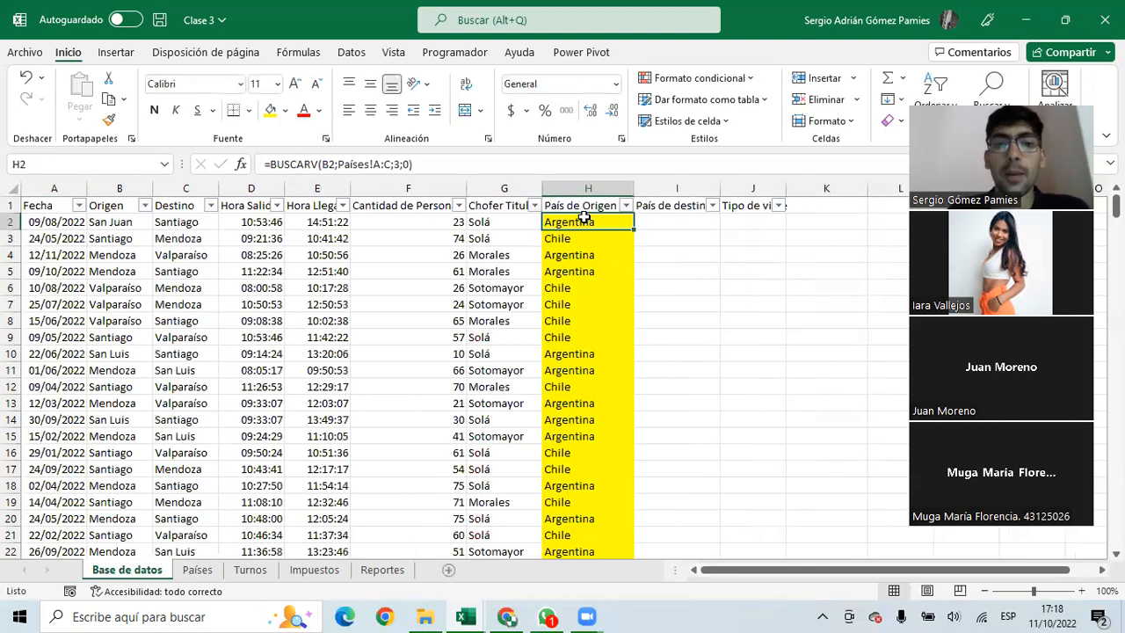
Examine the Ciudad entries and the empty rows below them on the Países sheet that the whole-column range covers
click(197, 569)
drag(62, 227, 46, 450)
click(48, 304)
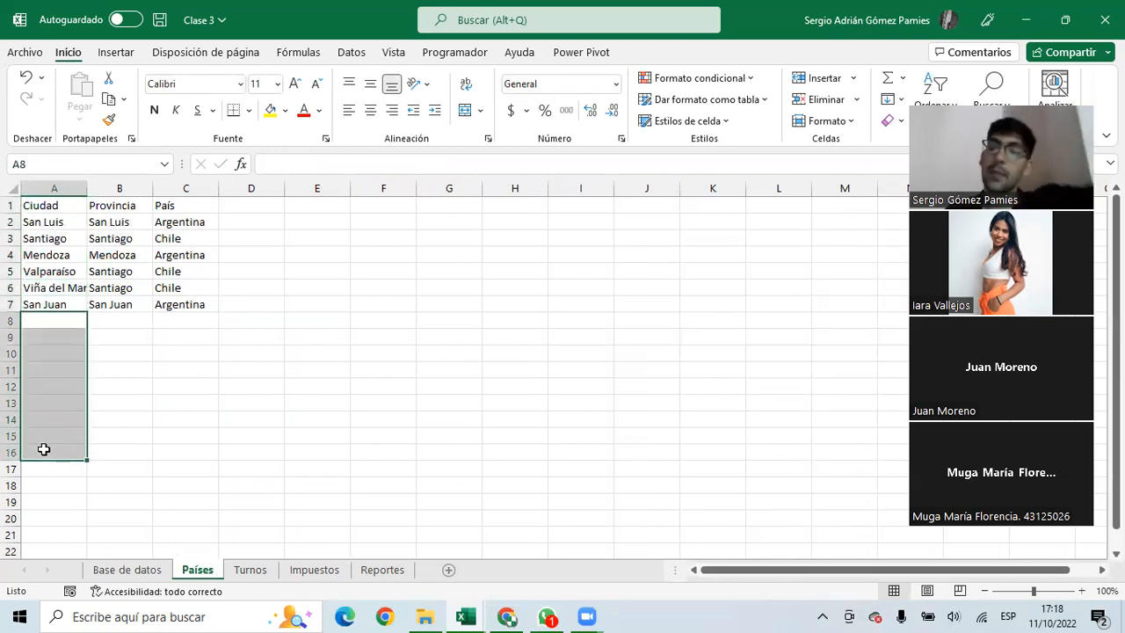
click(51, 243)
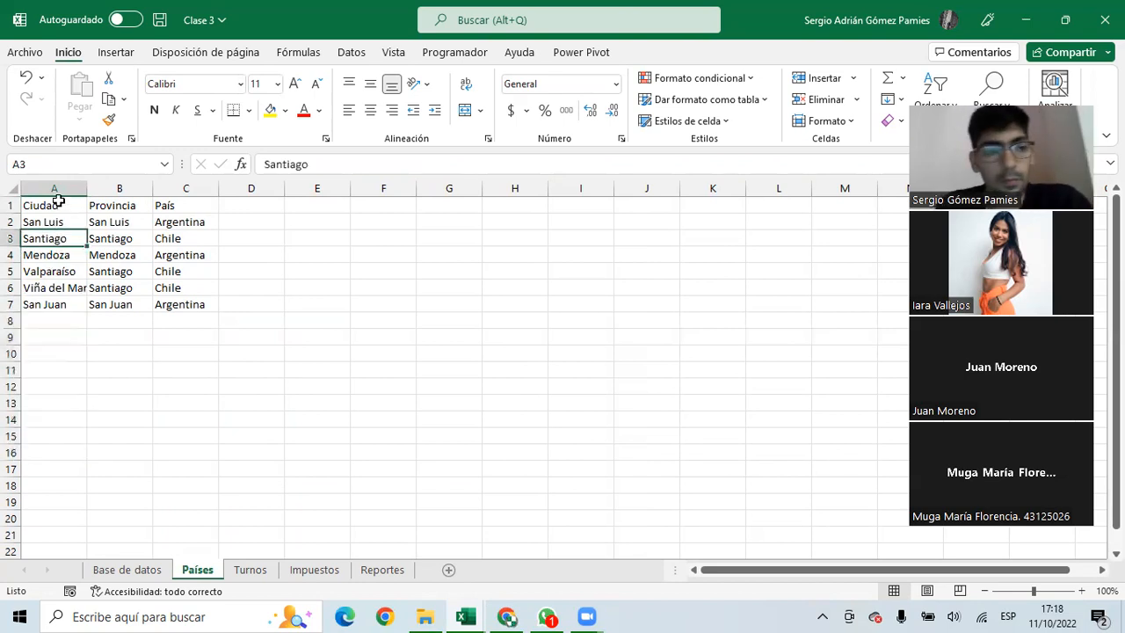
click(54, 324)
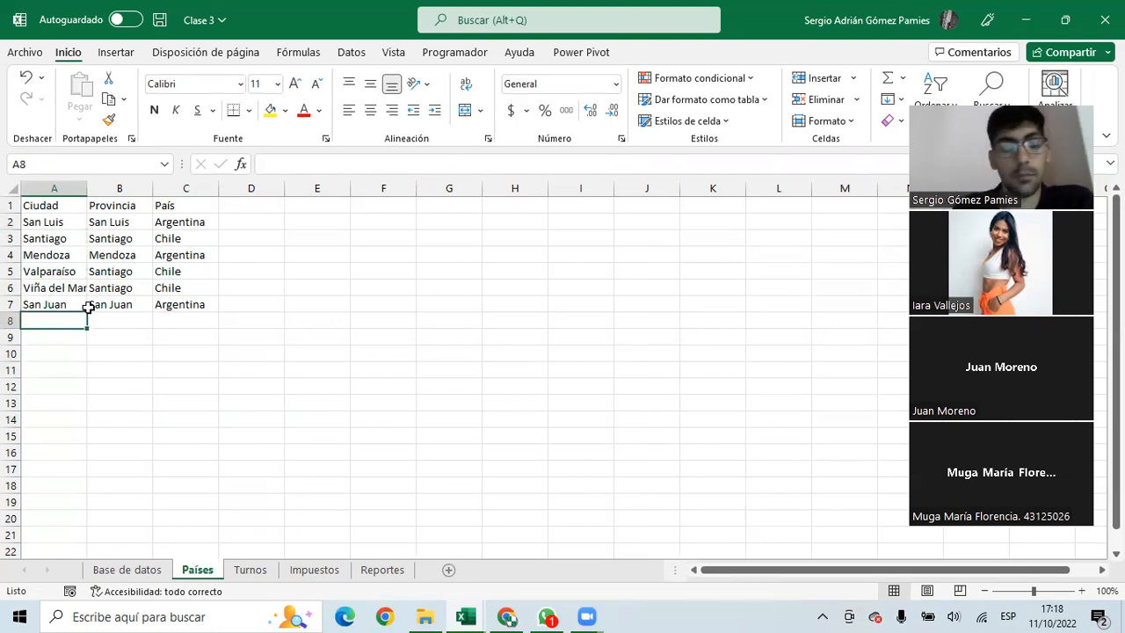
drag(78, 319, 216, 482)
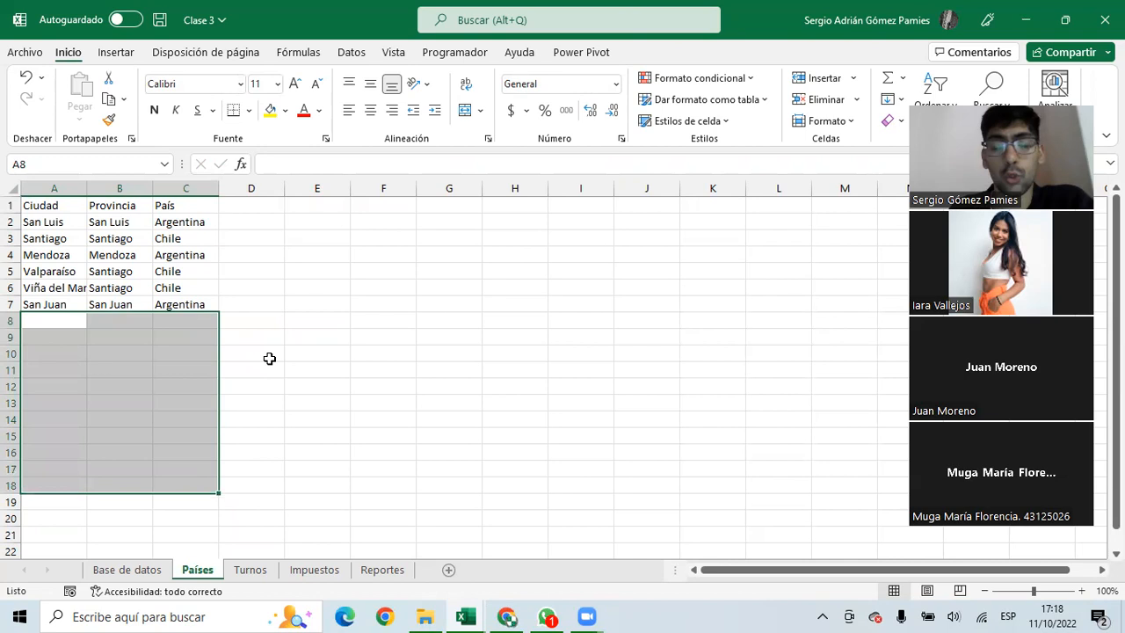
click(289, 284)
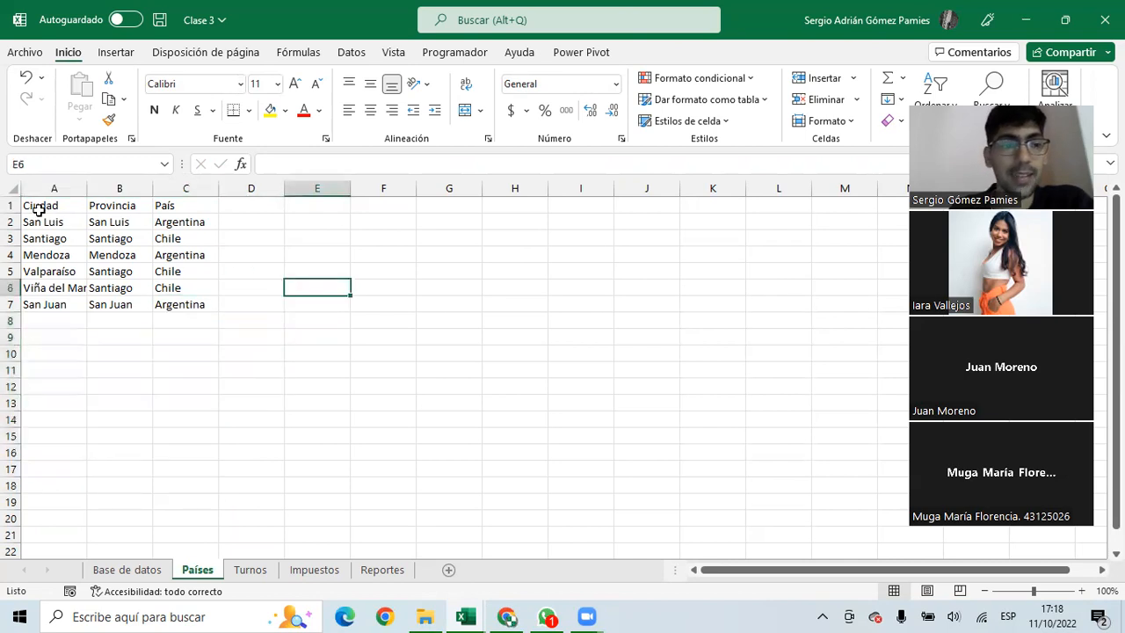
Convert the range A1:C7 on the Países sheet into a table with headers
drag(37, 205, 176, 304)
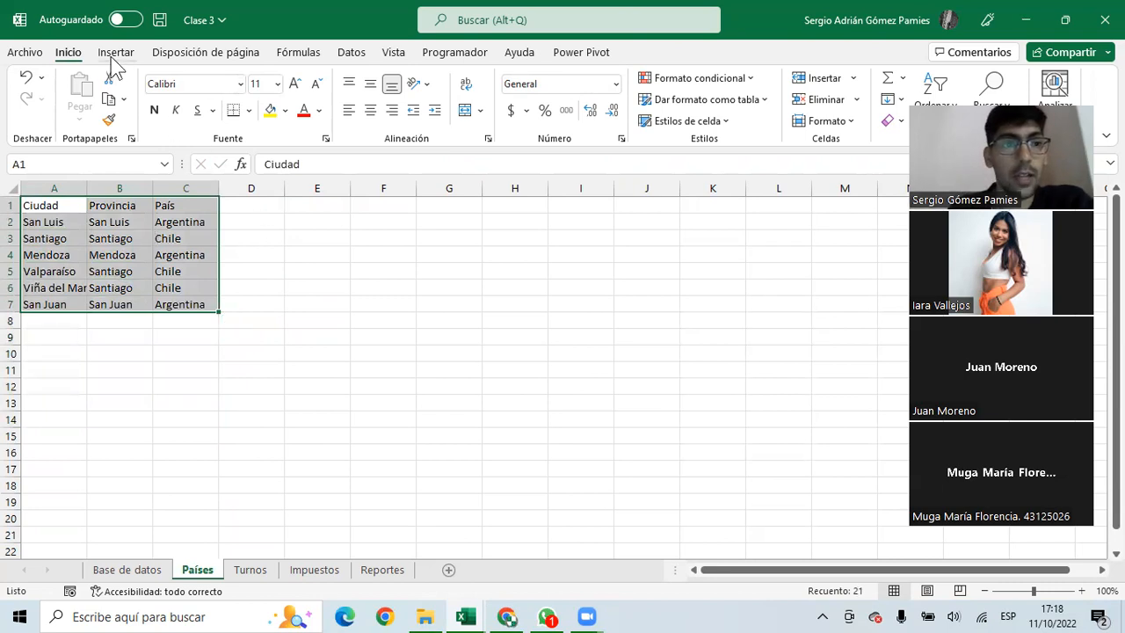
click(115, 54)
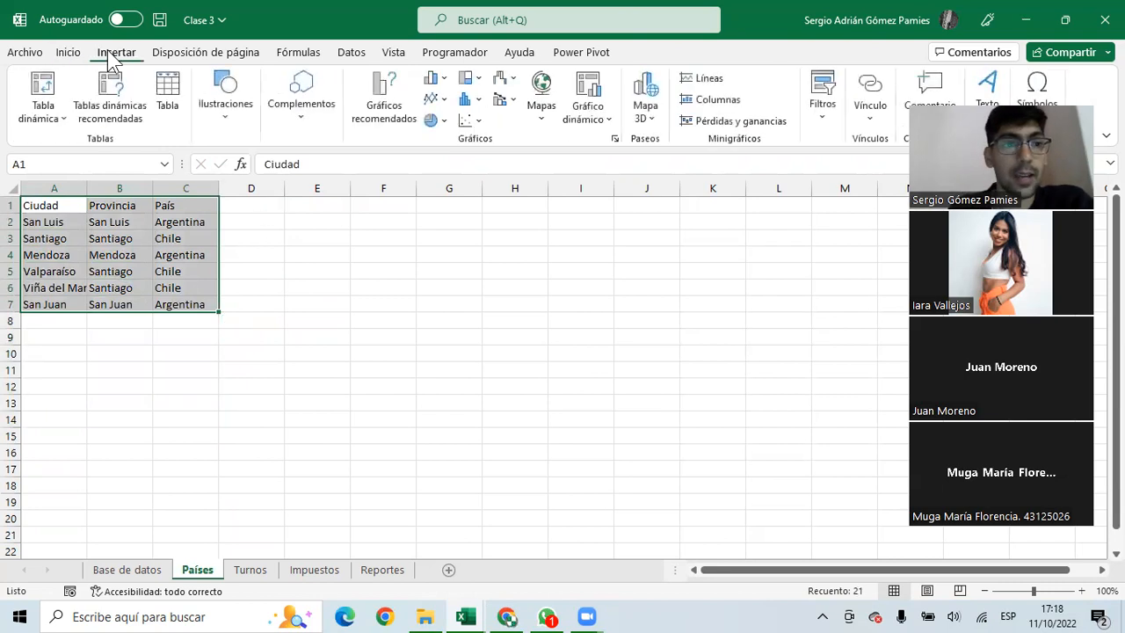
click(170, 110)
click(484, 306)
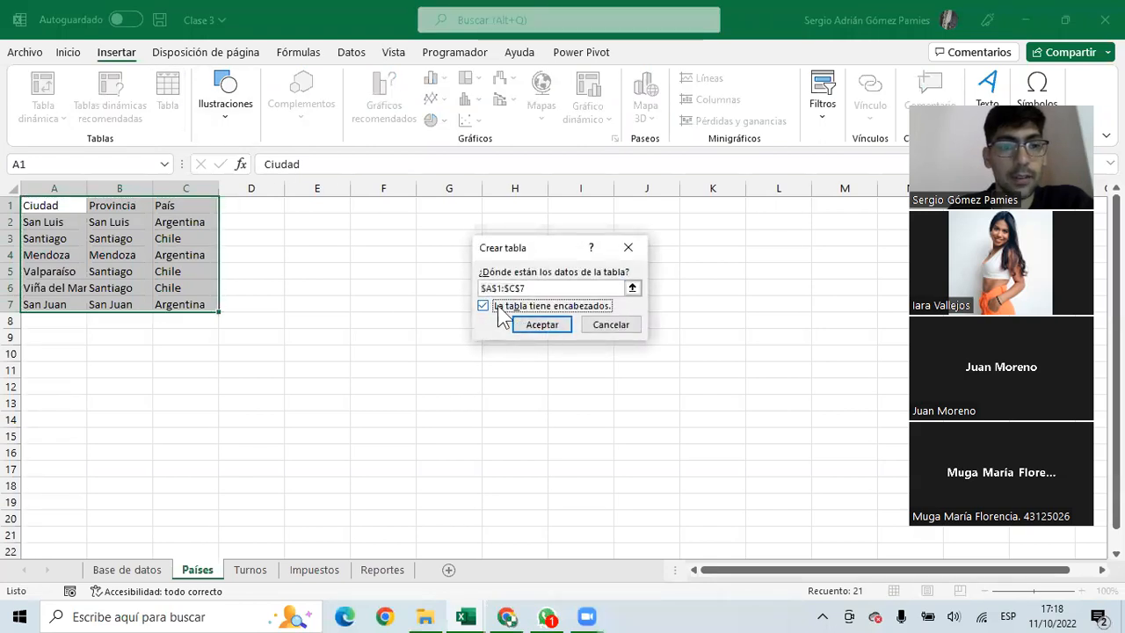
click(541, 324)
Name the new table Paises and select its data rows to check the range the name covers
click(56, 102)
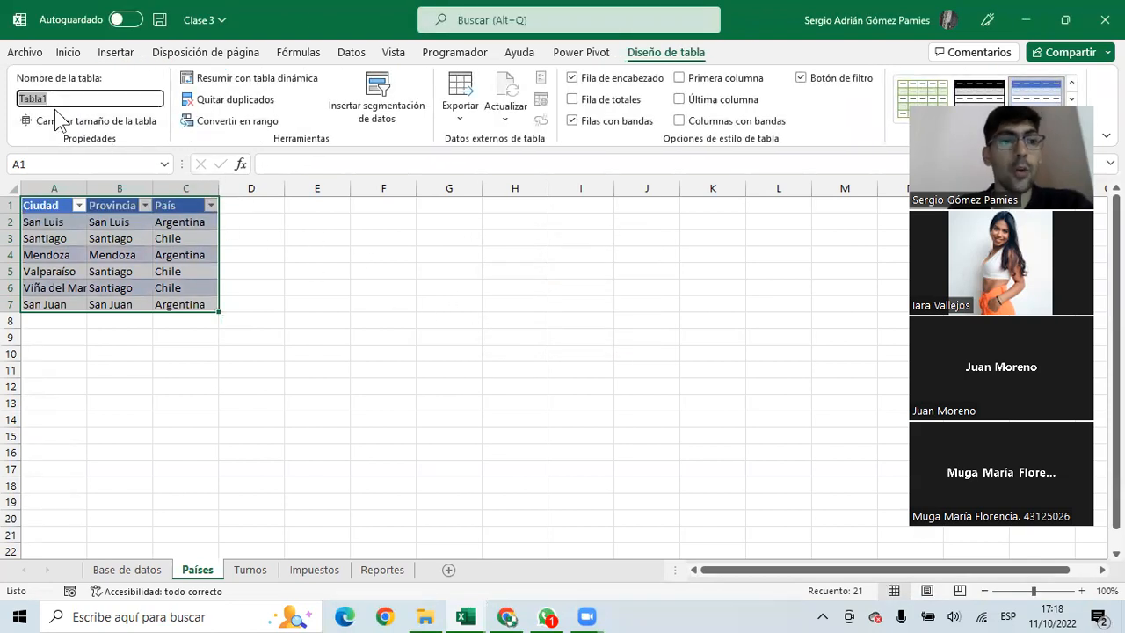
text(Paísees)
key(Return)
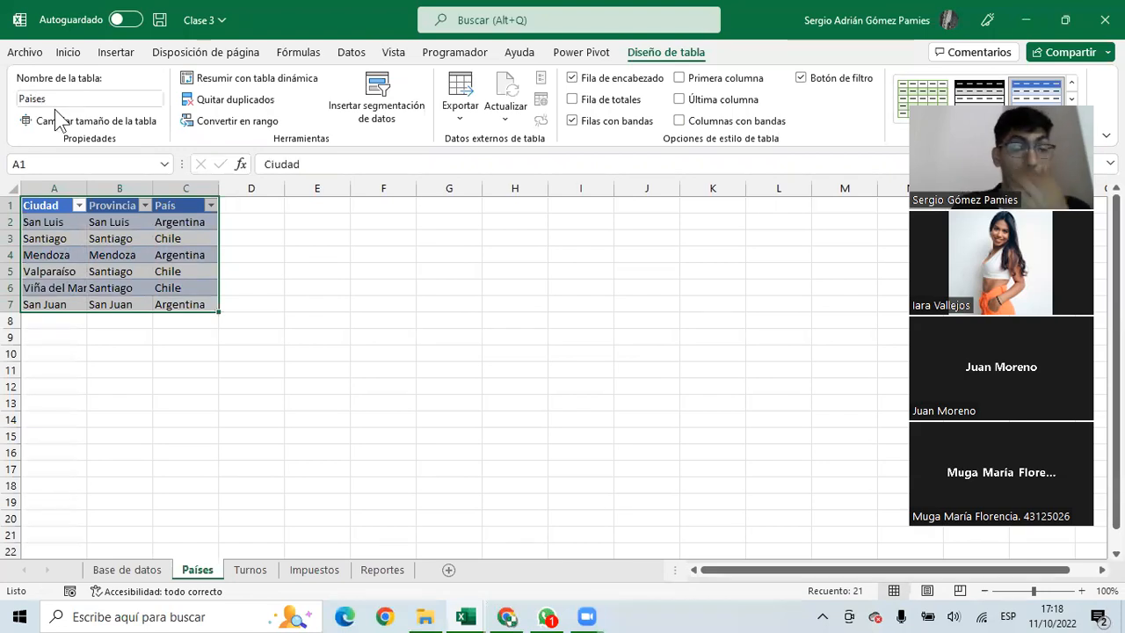
click(97, 266)
drag(66, 221, 188, 300)
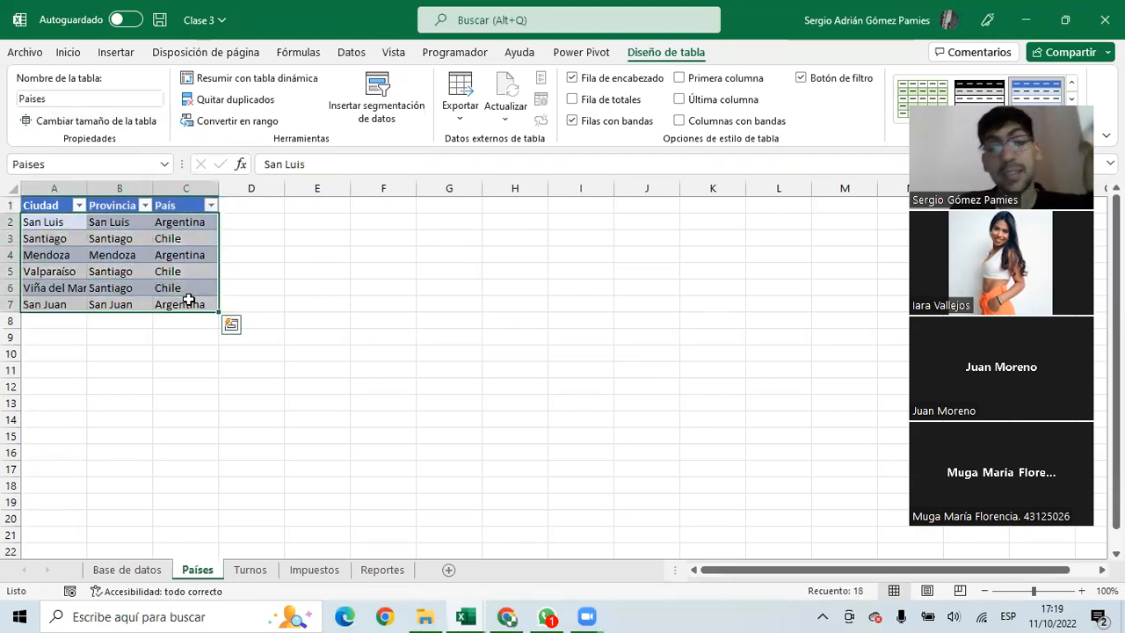
click(51, 321)
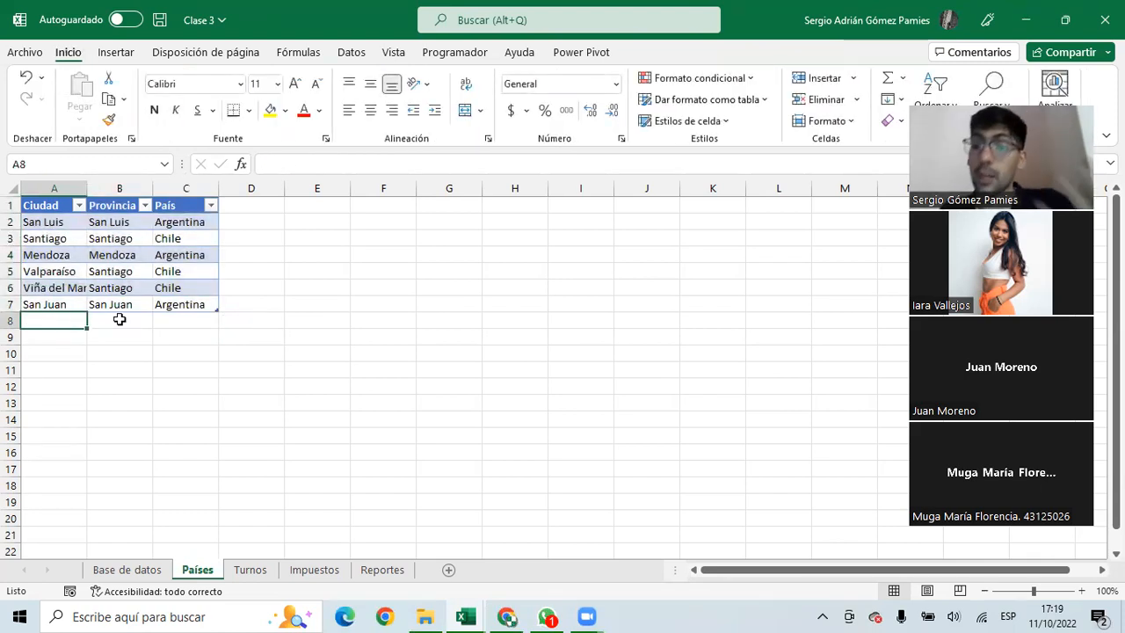
Replace the table range in the H2 BUSCARV formula with the Paises table and enter the formula
click(132, 570)
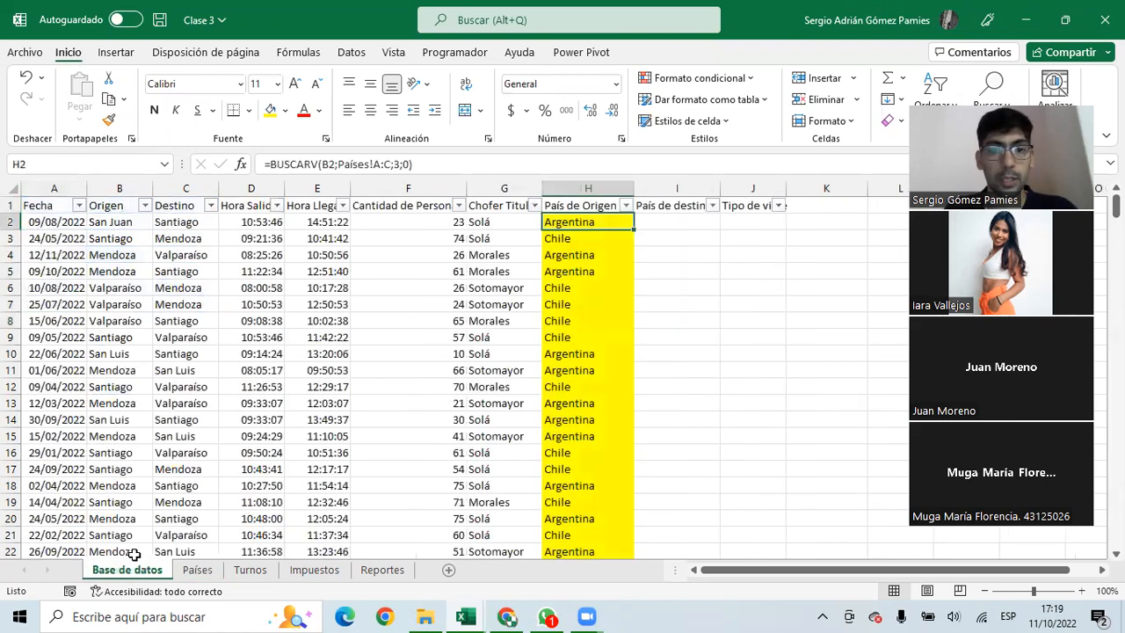
click(387, 164)
drag(390, 165, 336, 166)
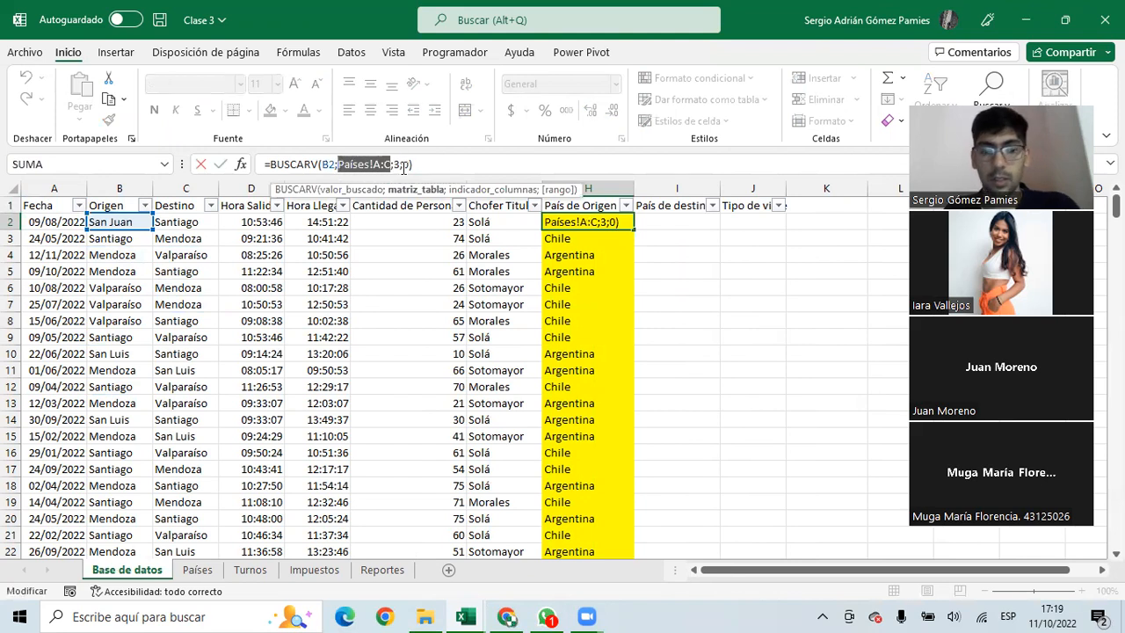
key(BackSpace)
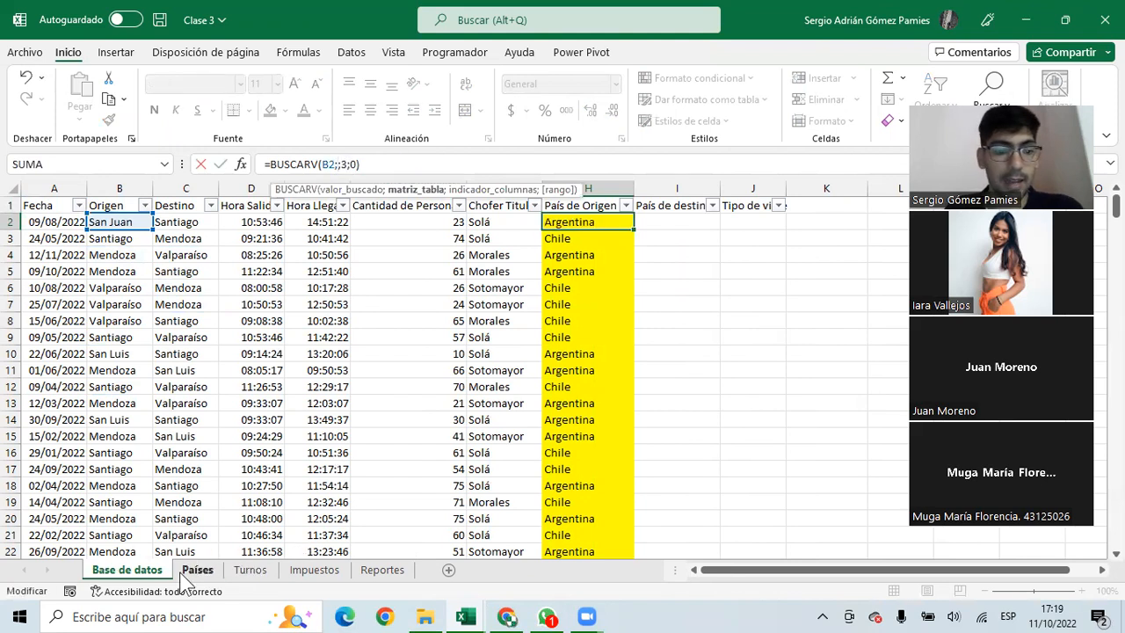
click(196, 570)
drag(50, 220, 184, 306)
drag(339, 163, 370, 164)
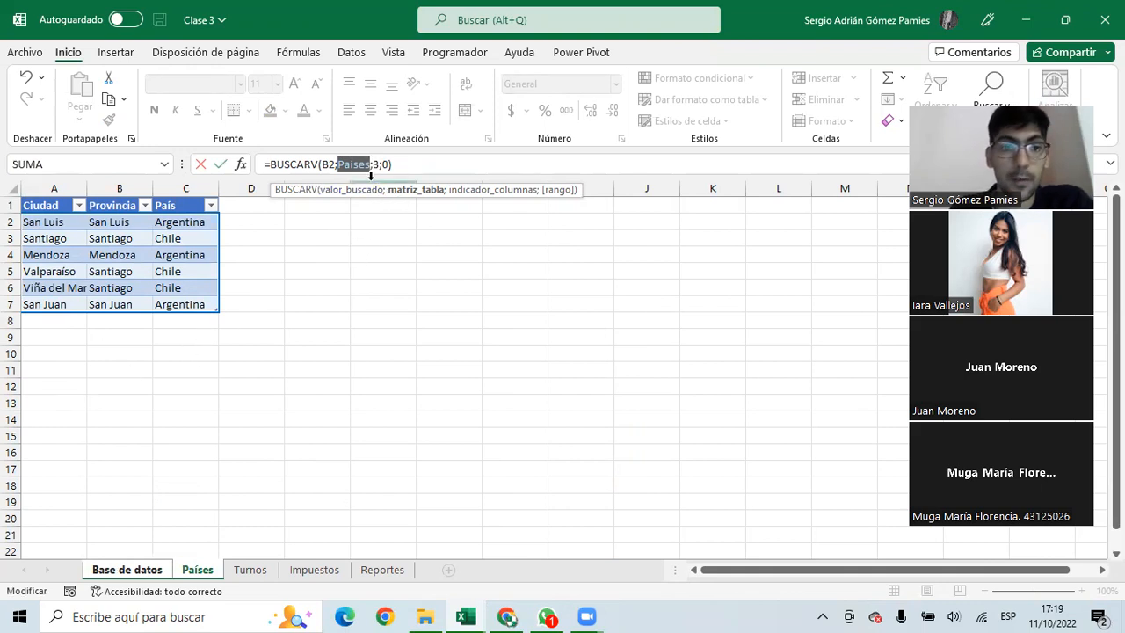
key(Return)
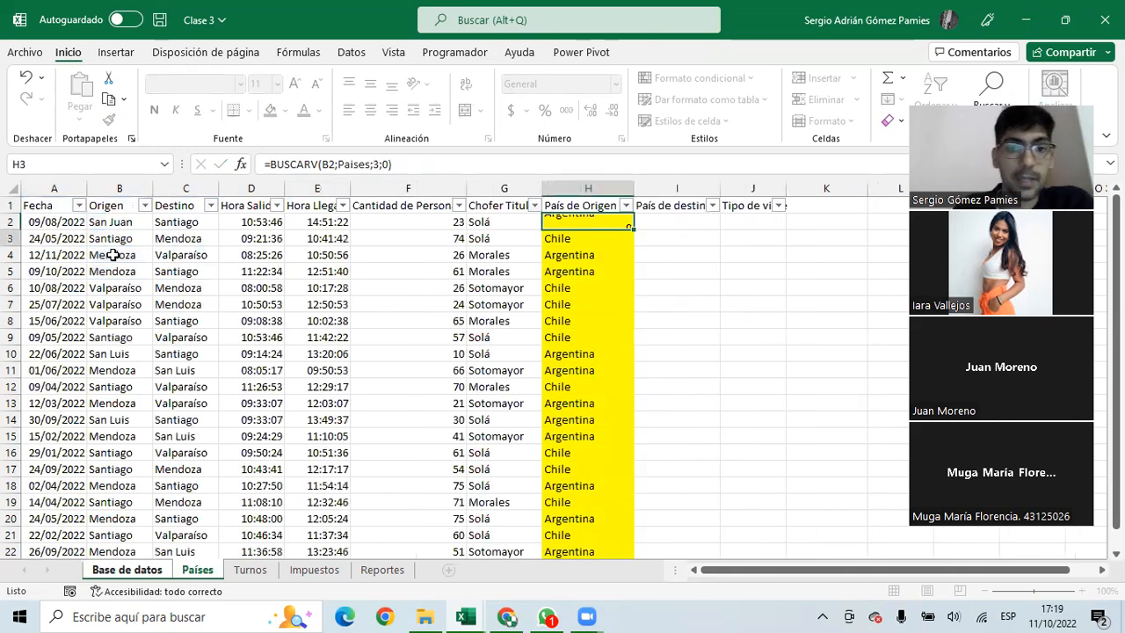
Add a new row to the table on the Países sheet with Ciudad Córdoba, Provincia Córdoba and País Argentina
click(197, 569)
drag(51, 225, 202, 305)
click(40, 324)
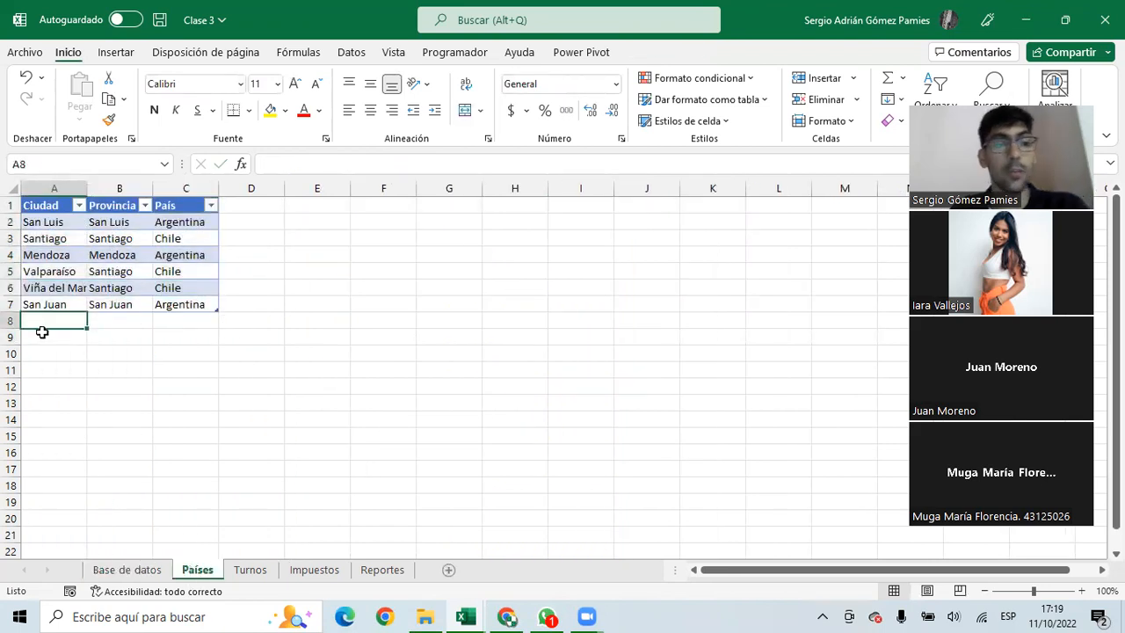
text(Córdoba)
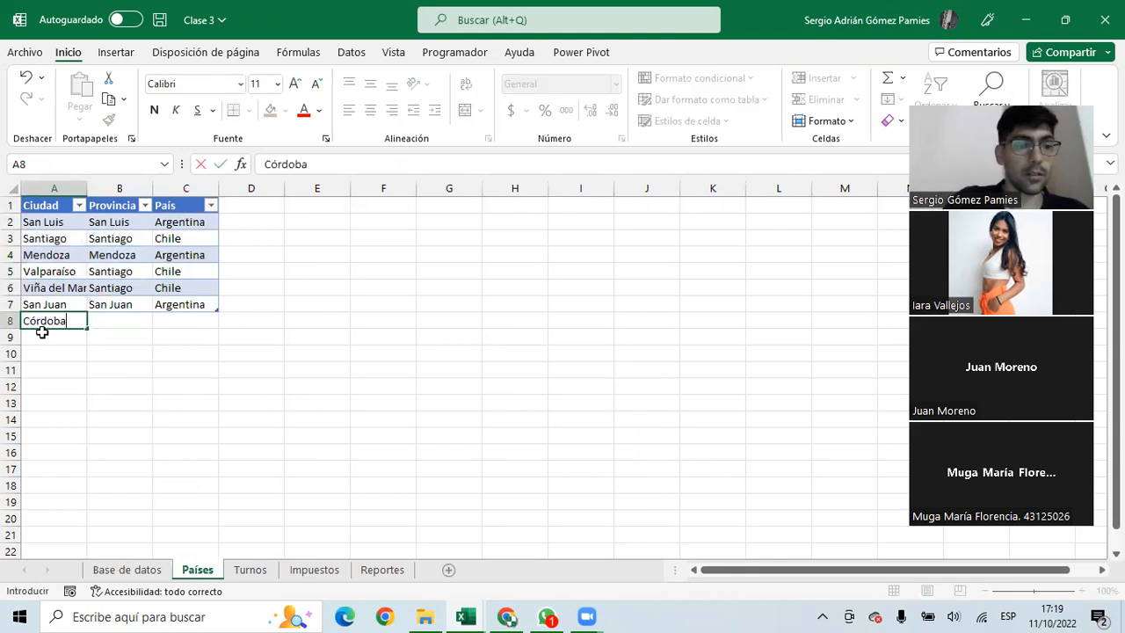
key(Tab)
text(Córdoba)
key(Tab)
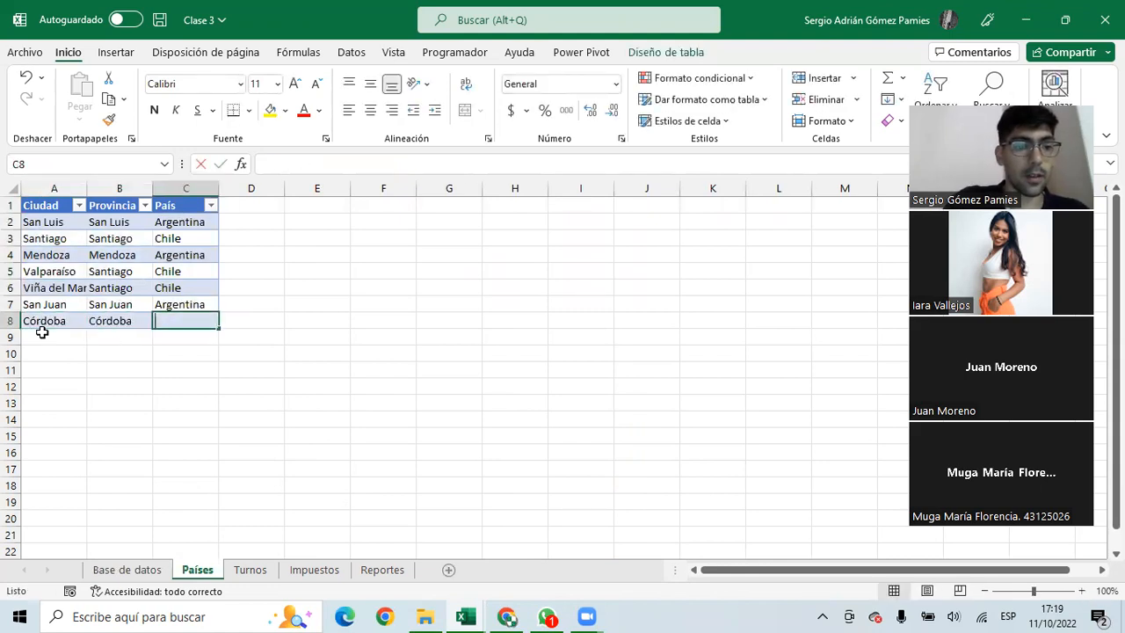
text(Argentina)
key(Return)
drag(44, 323, 198, 320)
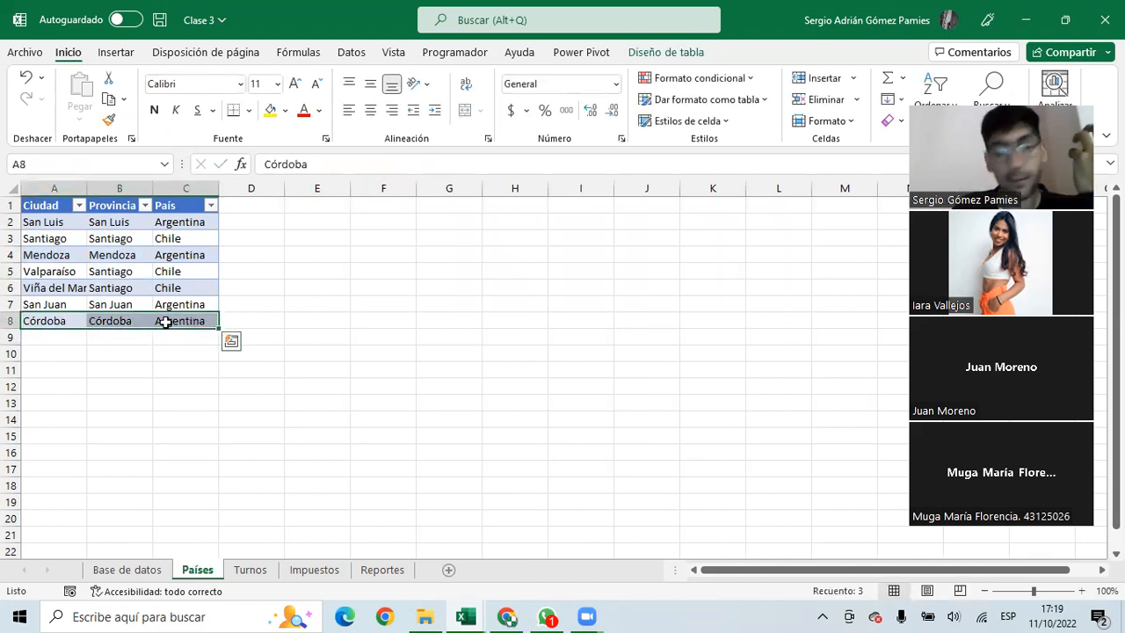
Set the Destino in C2 of the Base de datos sheet to Córdoba and check the País de Origen lookup
click(140, 570)
click(551, 222)
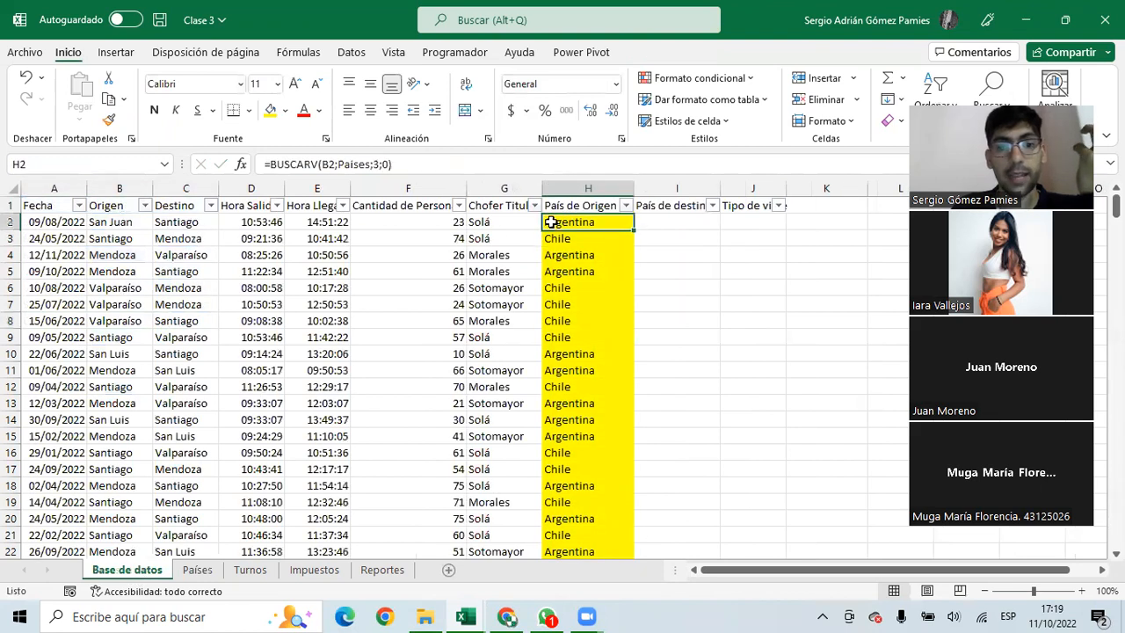
click(176, 220)
text(Córdoba)
click(236, 224)
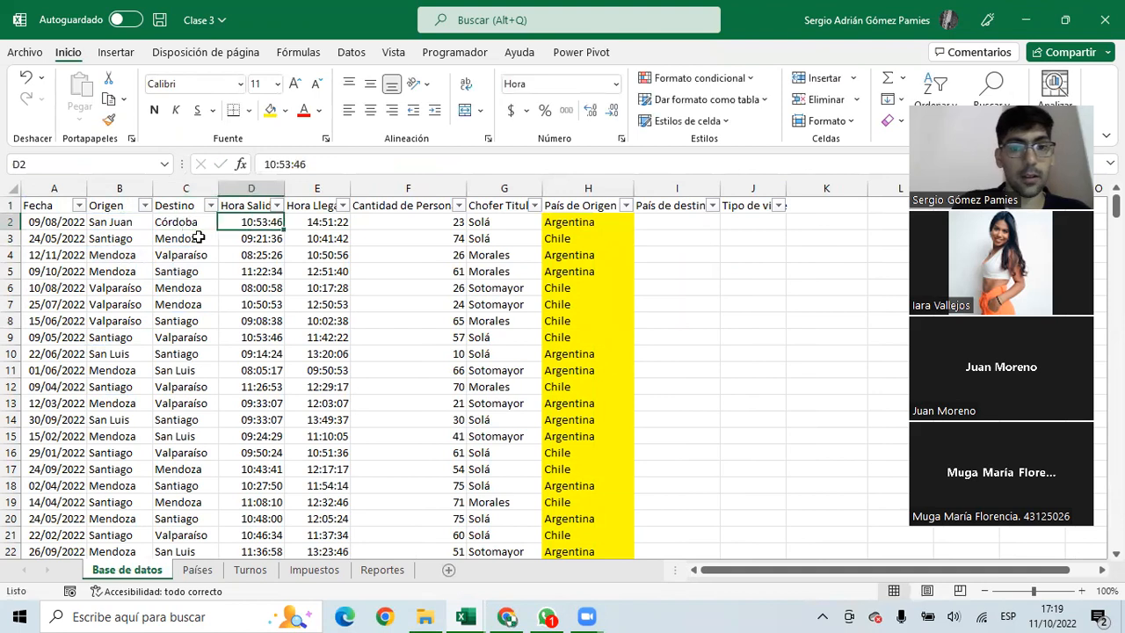
click(556, 227)
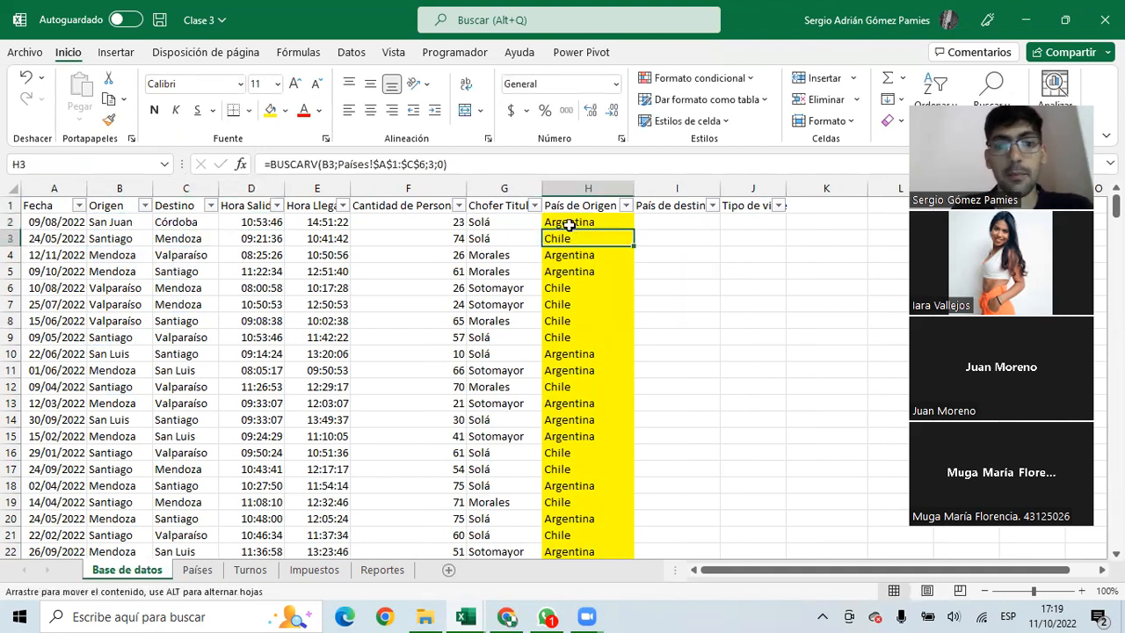
Restore the Destino in C2 to Santiago and review which cell the H2 formula looks up
click(179, 222)
text(Santiago)
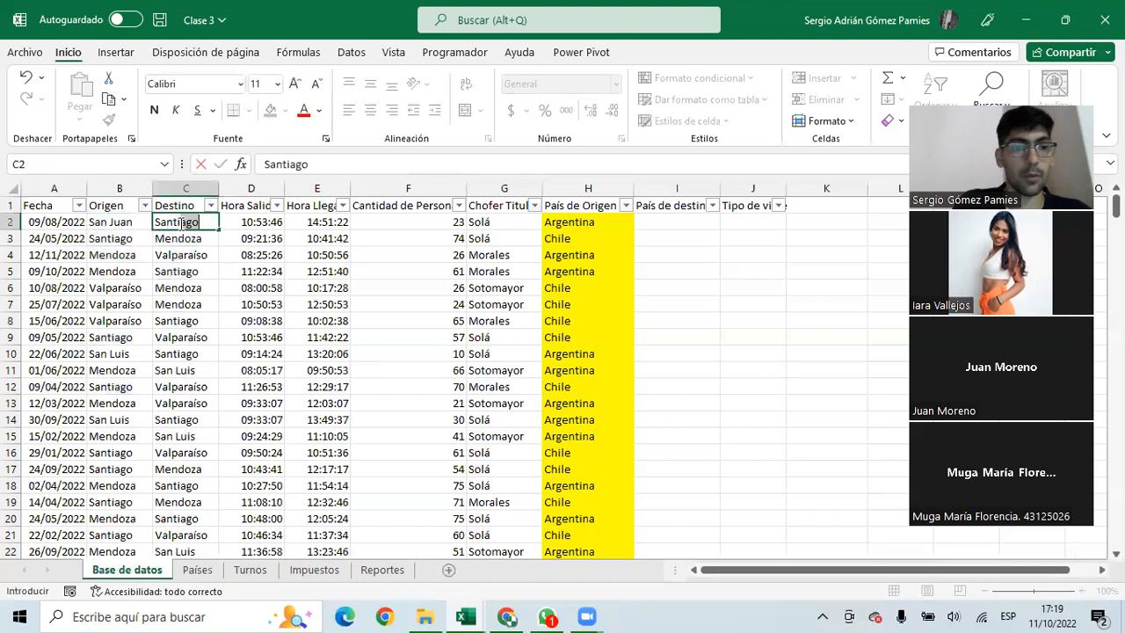
key(Tab)
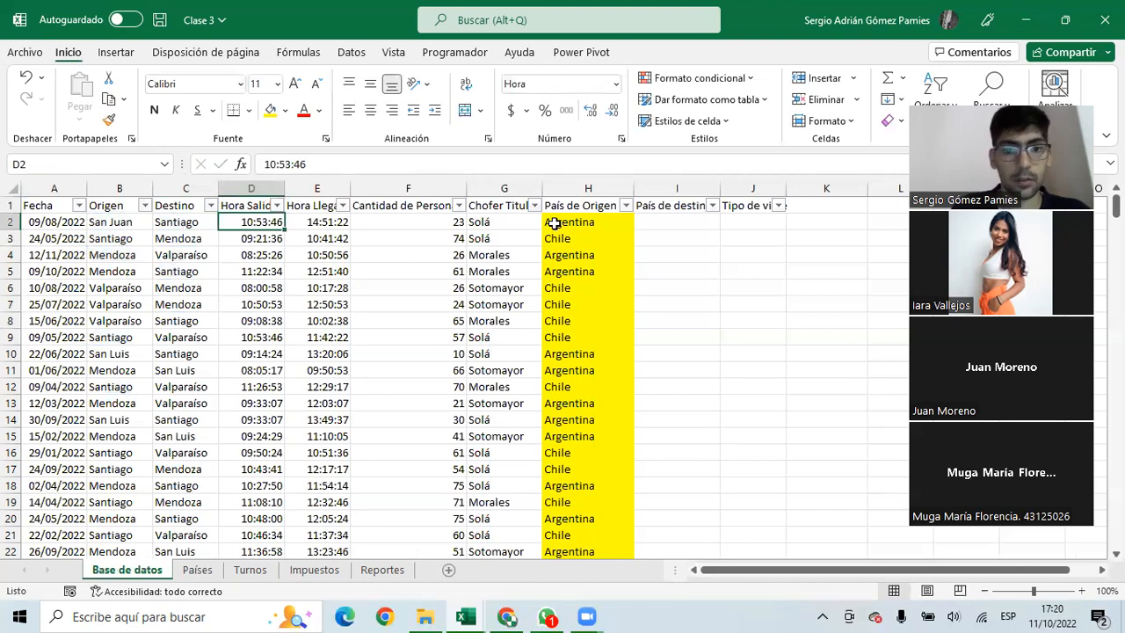
click(553, 222)
click(404, 164)
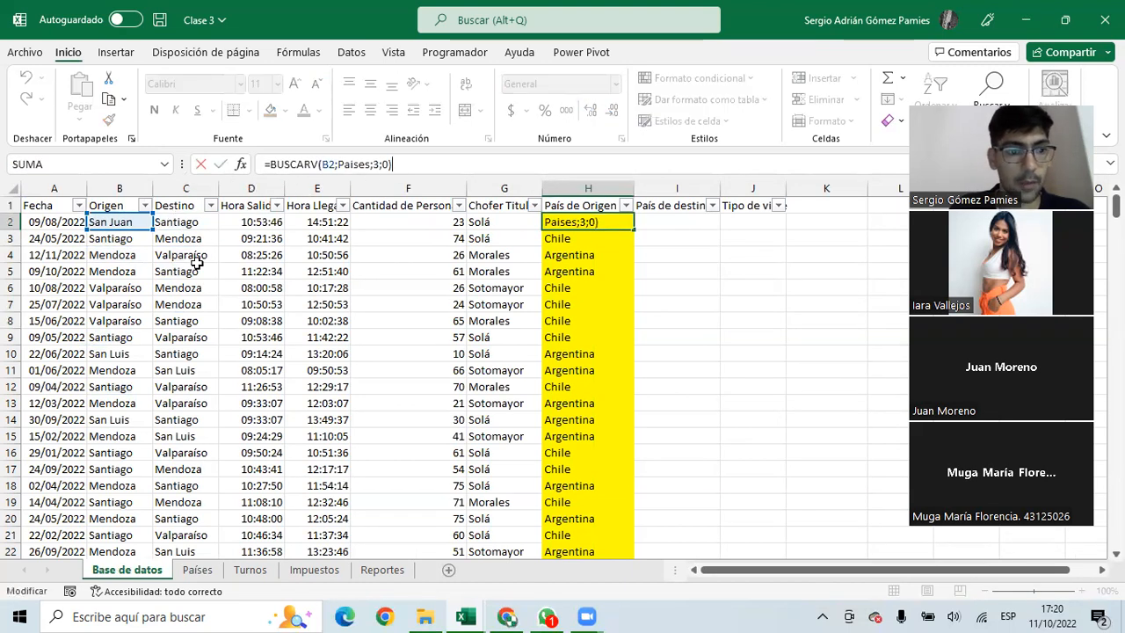
key(Escape)
Set the Origen in B2 to Santiago and check the country returned in H2
click(121, 221)
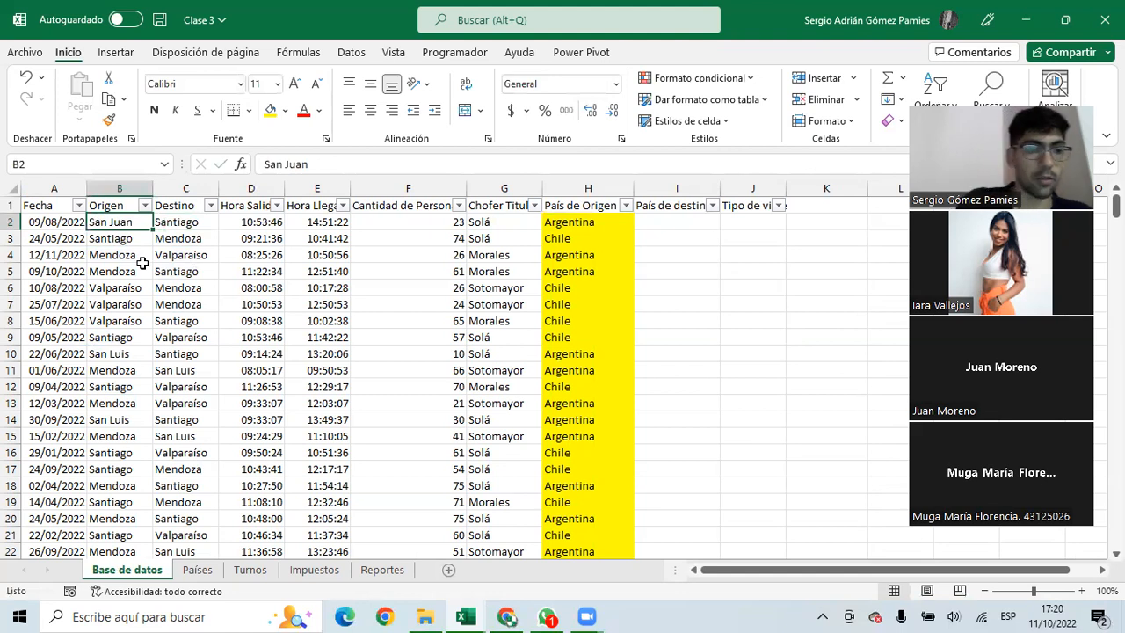
text(C)
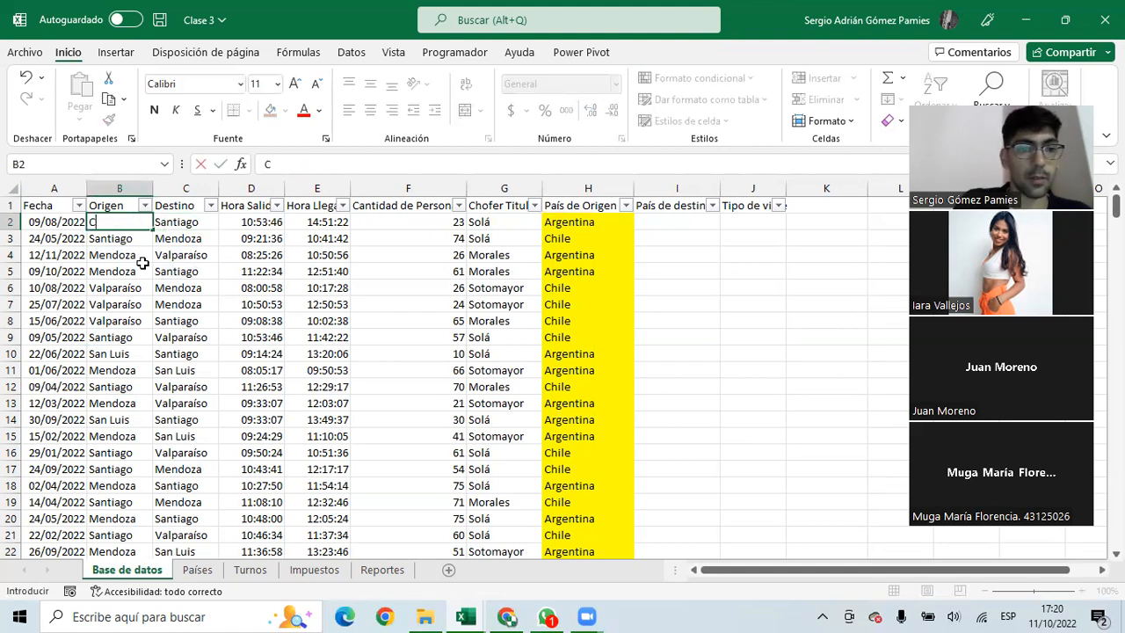
text(Santiago)
key(Return)
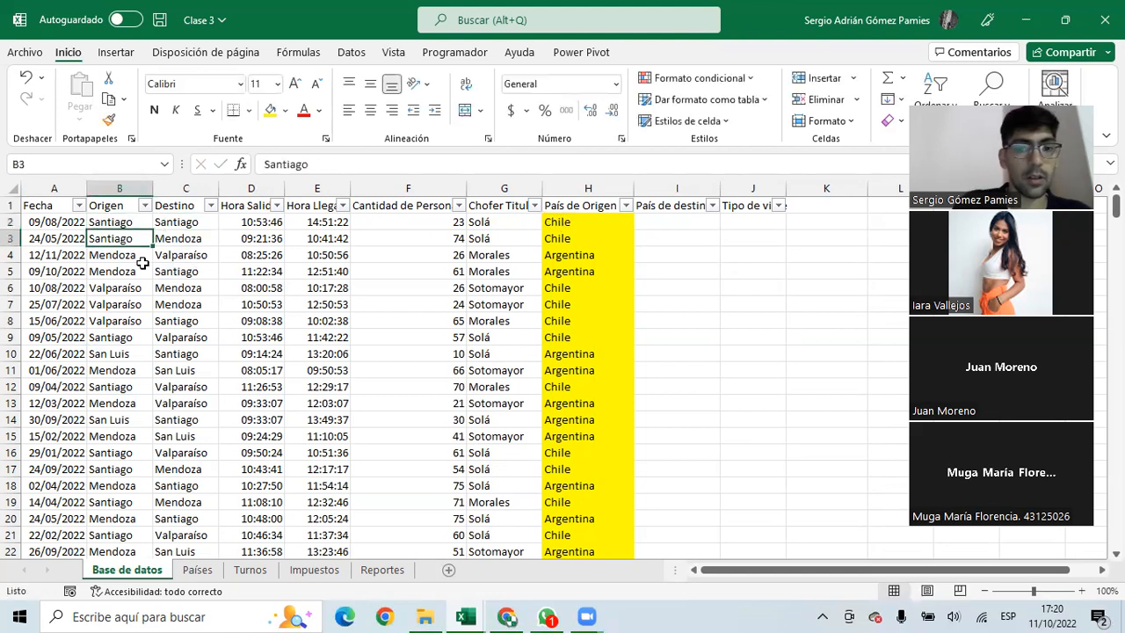
click(572, 223)
Set the Origen in B2 to Córdoba
click(107, 225)
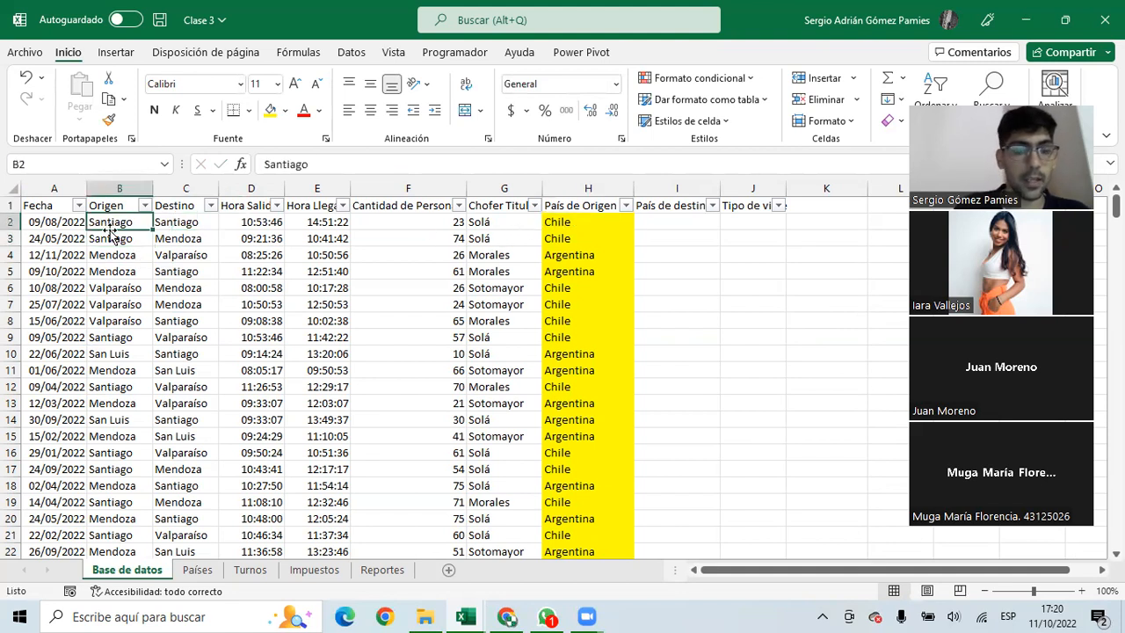
text(Córdoba)
key(Return)
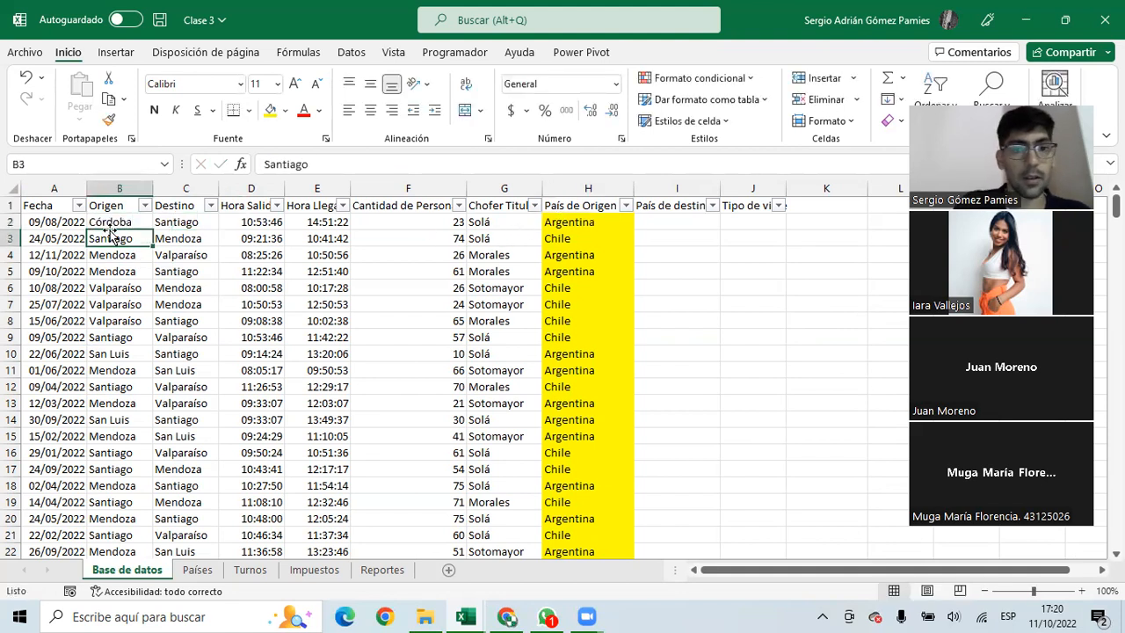
Copy the BUSCARV formula text from H2 into I2 of the País de destino column
click(555, 223)
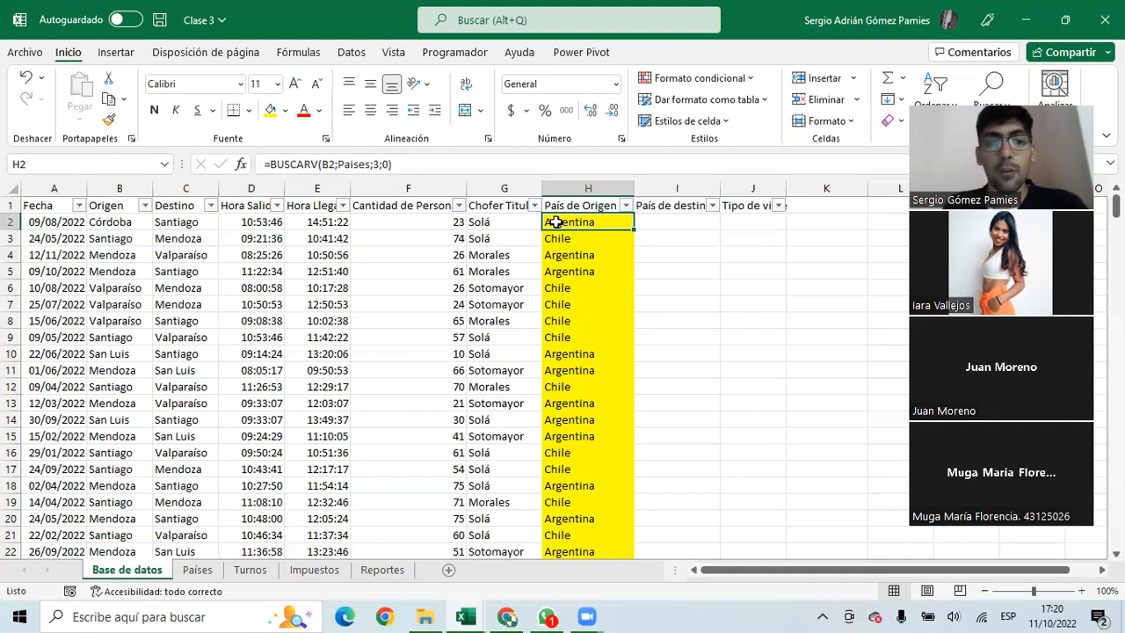
drag(393, 165, 263, 164)
key(ctrl+c)
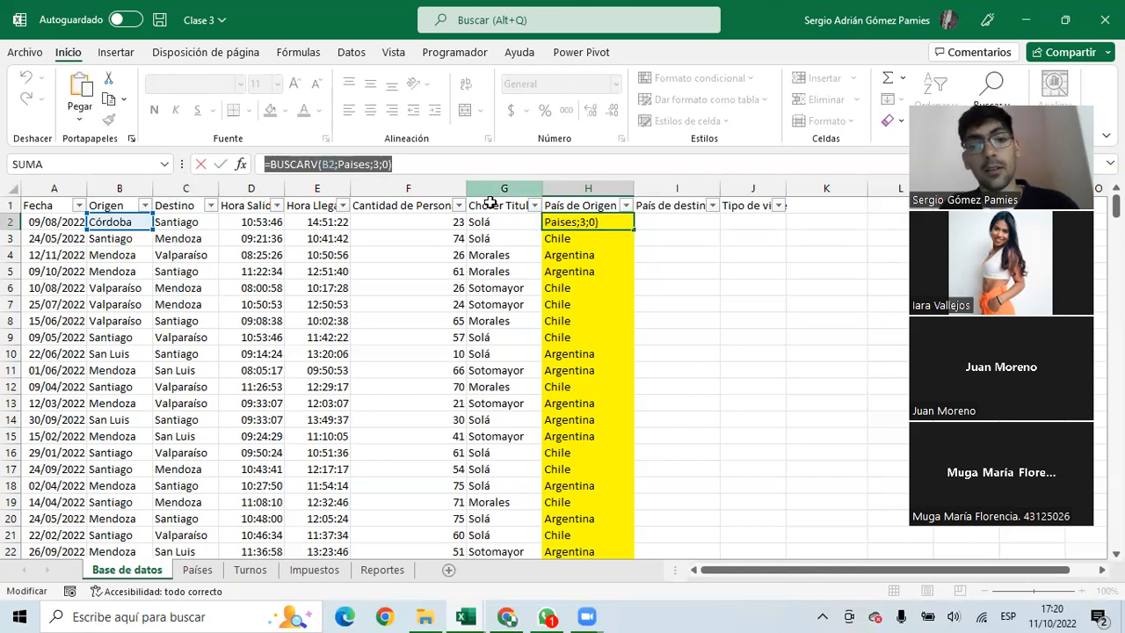
click(659, 222)
click(508, 163)
key(ctrl+v)
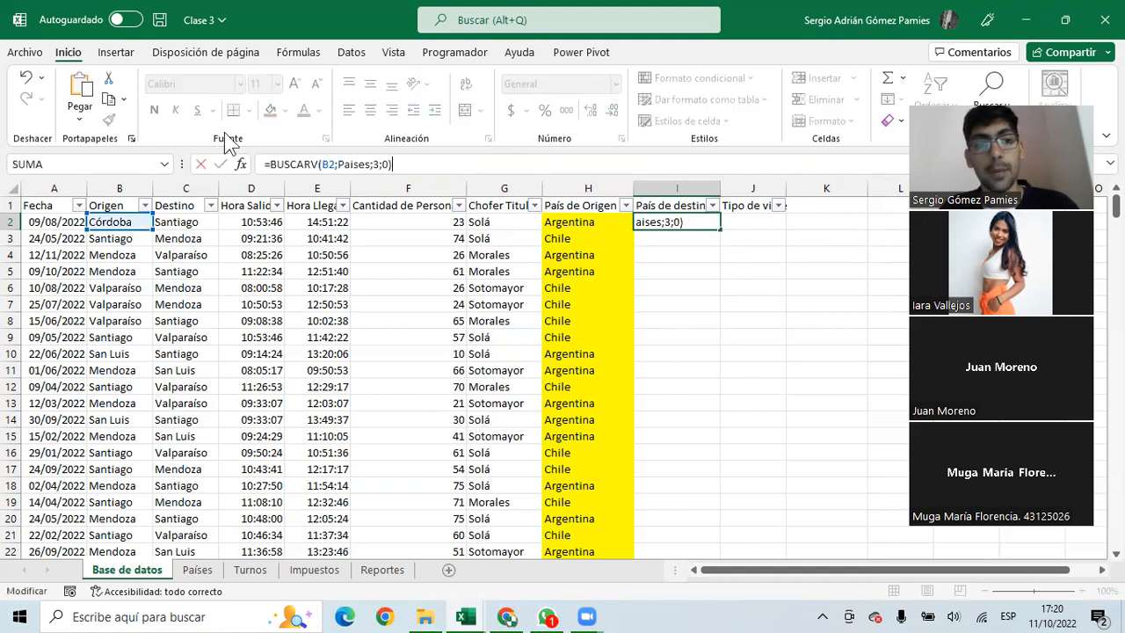
Change the lookup value in the I2 formula to C2 and enter =BUSCARV(C2;Paises;3;0)
key(shift+Home)
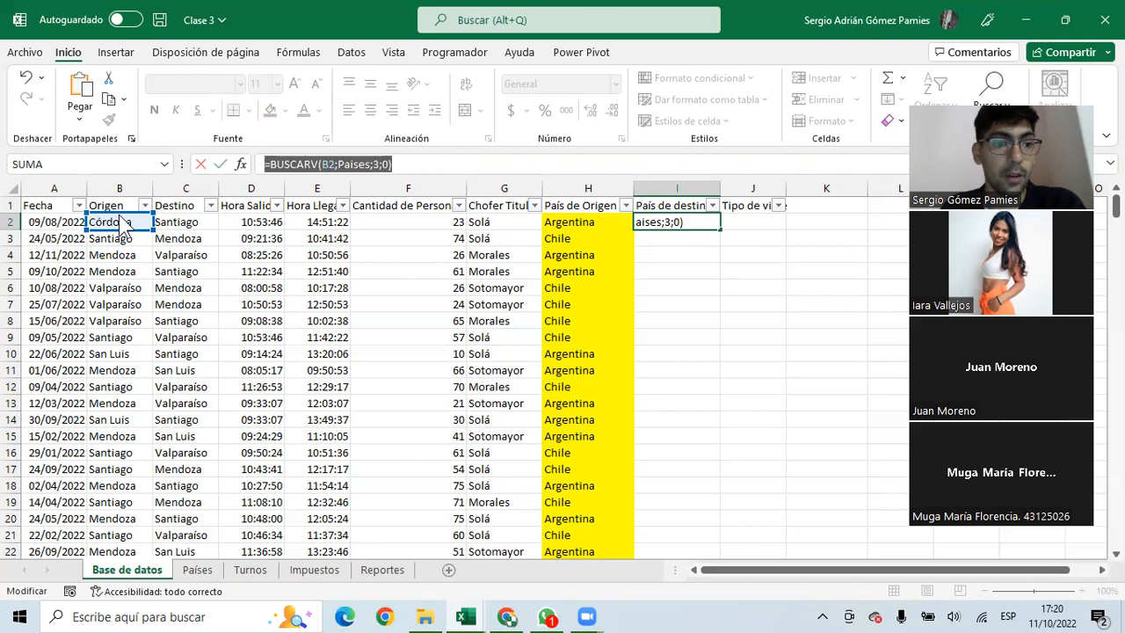
drag(120, 217, 156, 220)
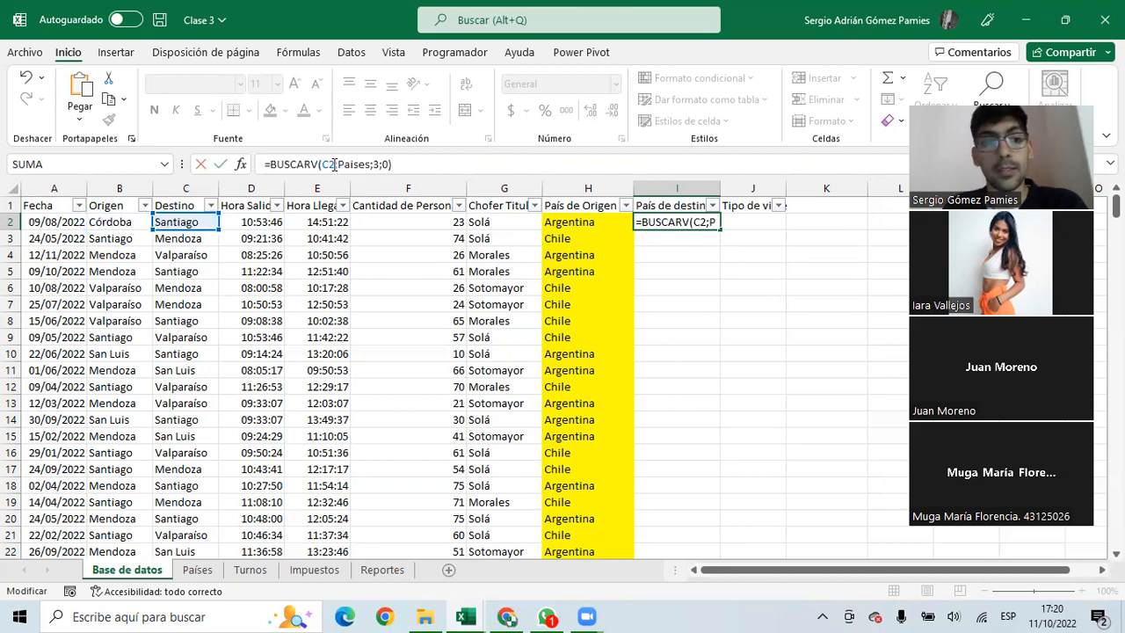
mouse_move(323, 165)
mouse_down()
mouse_move(360, 166)
mouse_move(344, 166)
mouse_up()
click(377, 164)
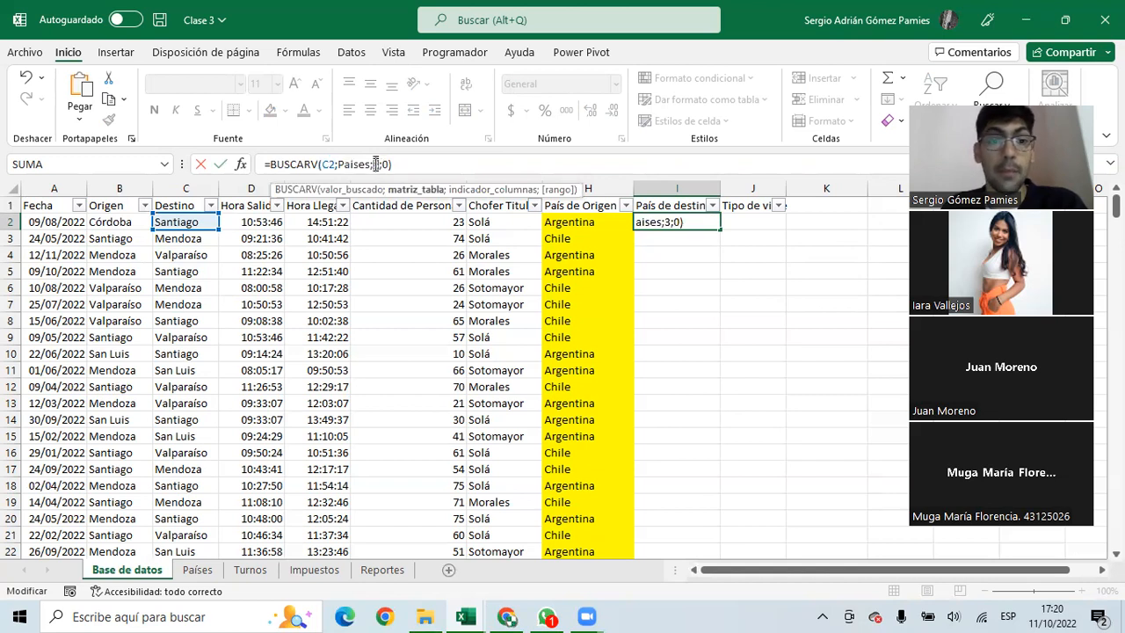
double_click(385, 164)
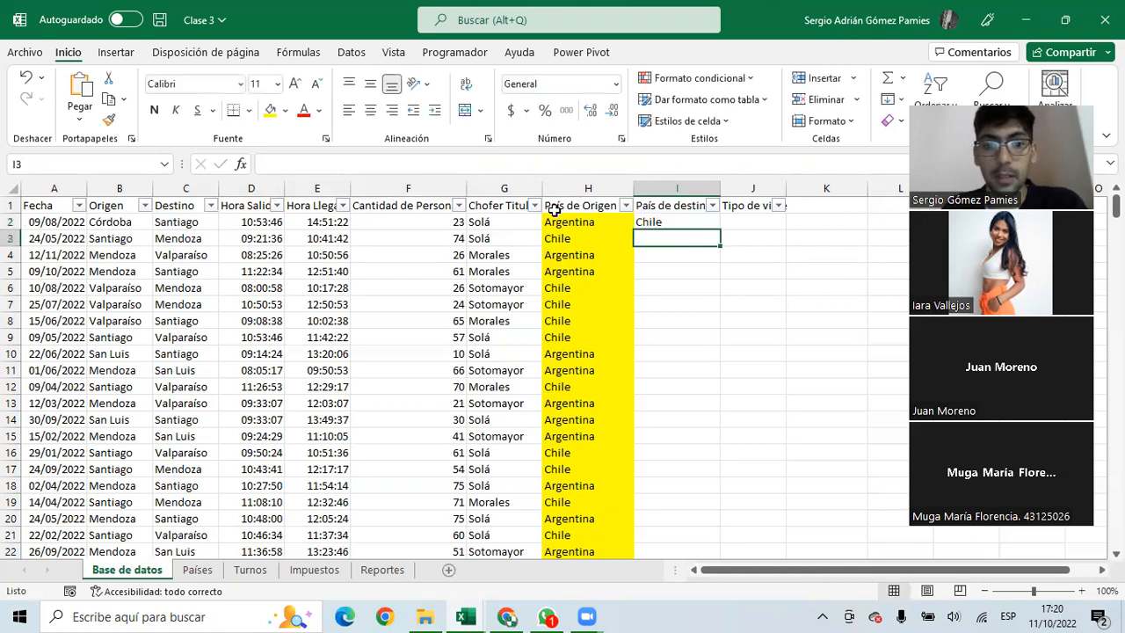
Fill the H2 and I2 lookup formulas down both country columns to the last data row, 333
click(568, 242)
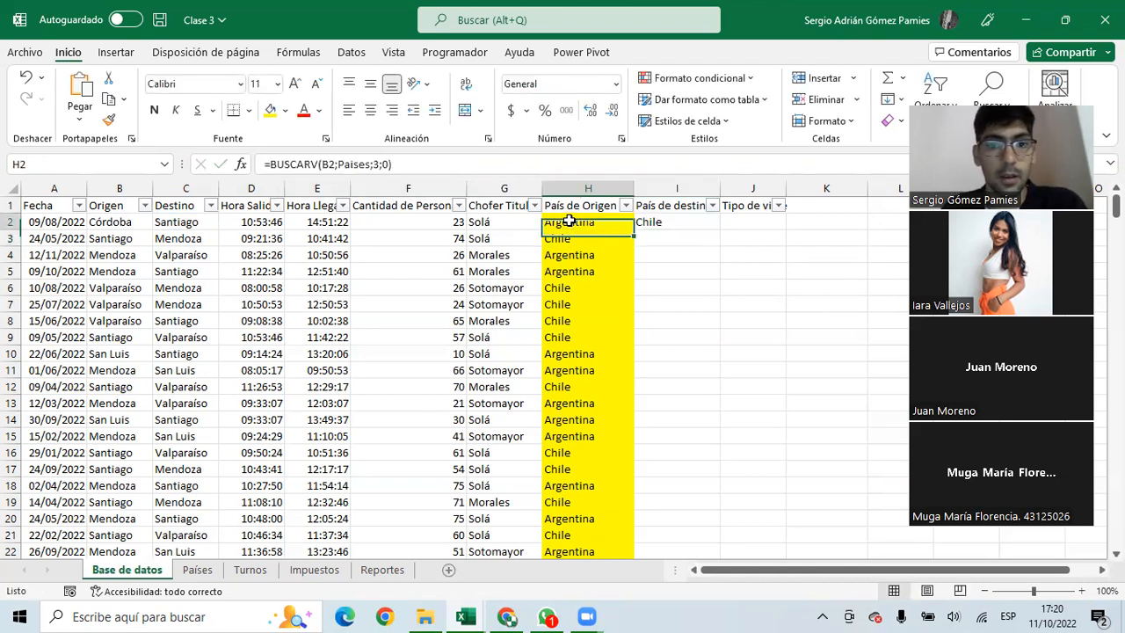
drag(567, 222, 716, 221)
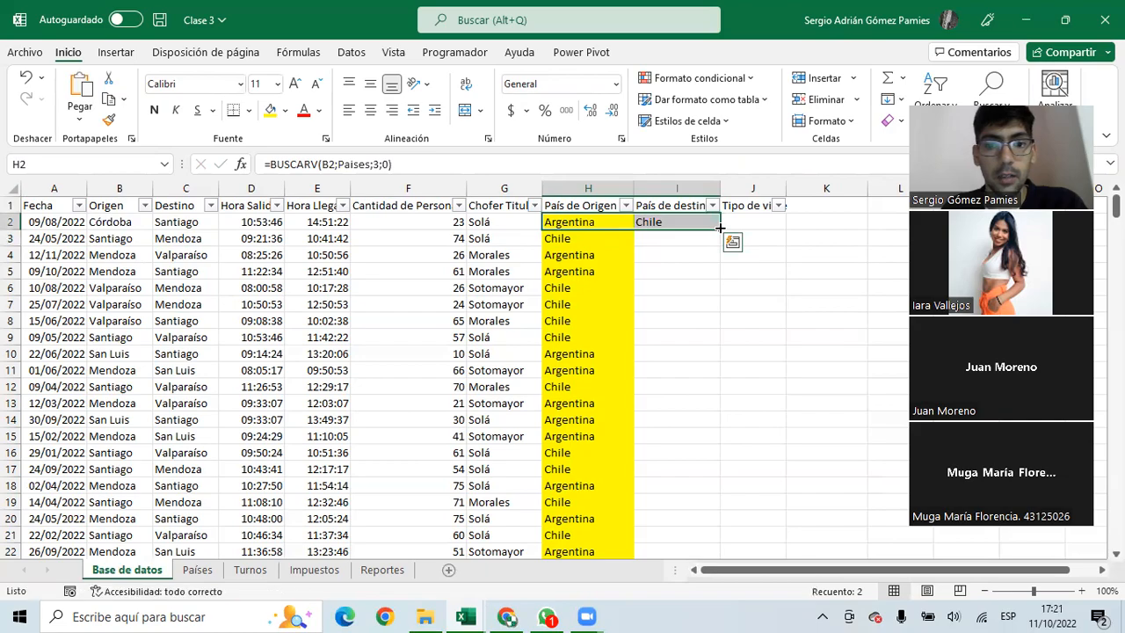
drag(719, 229, 702, 552)
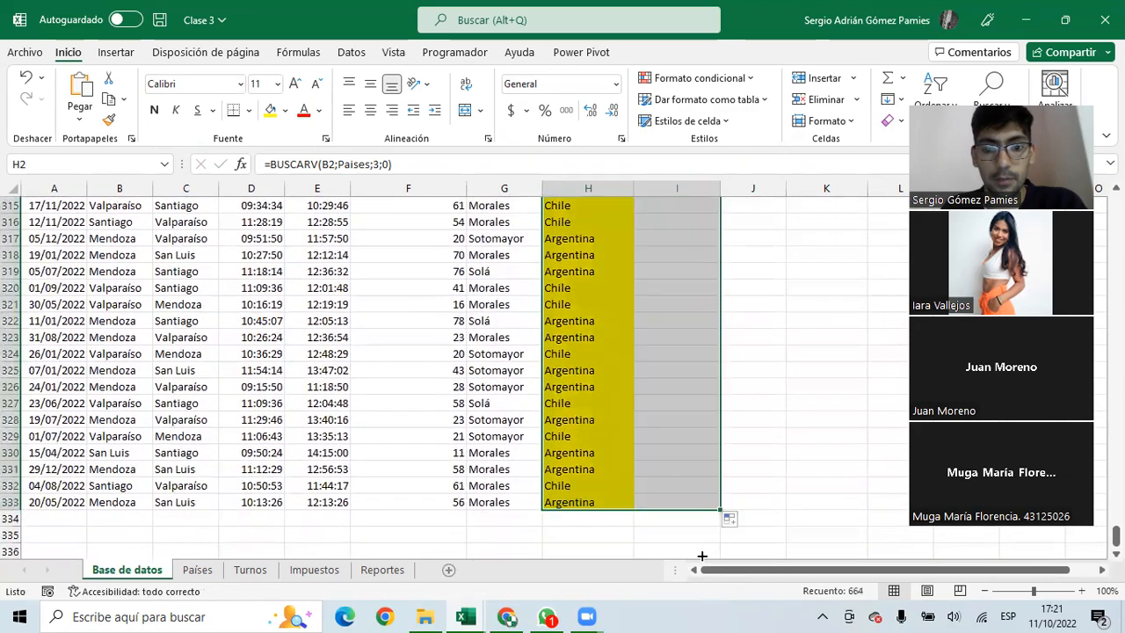
scroll(653, 442, up, 1)
scroll(653, 442, up, 20)
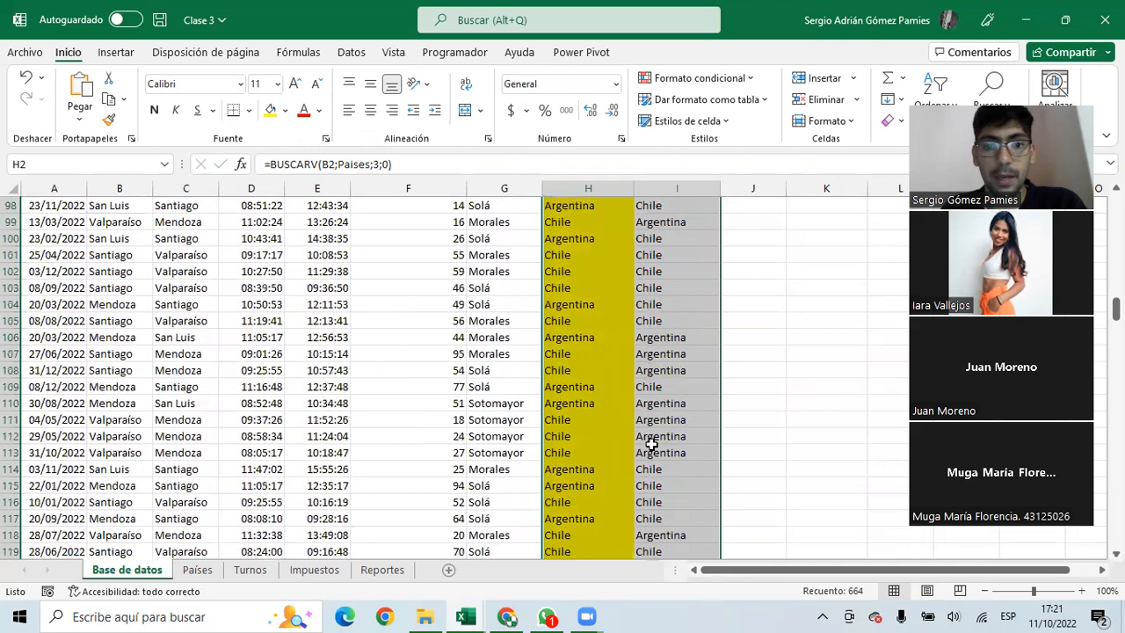
Remove the yellow fill from the whole País de Origen column
click(580, 189)
click(282, 109)
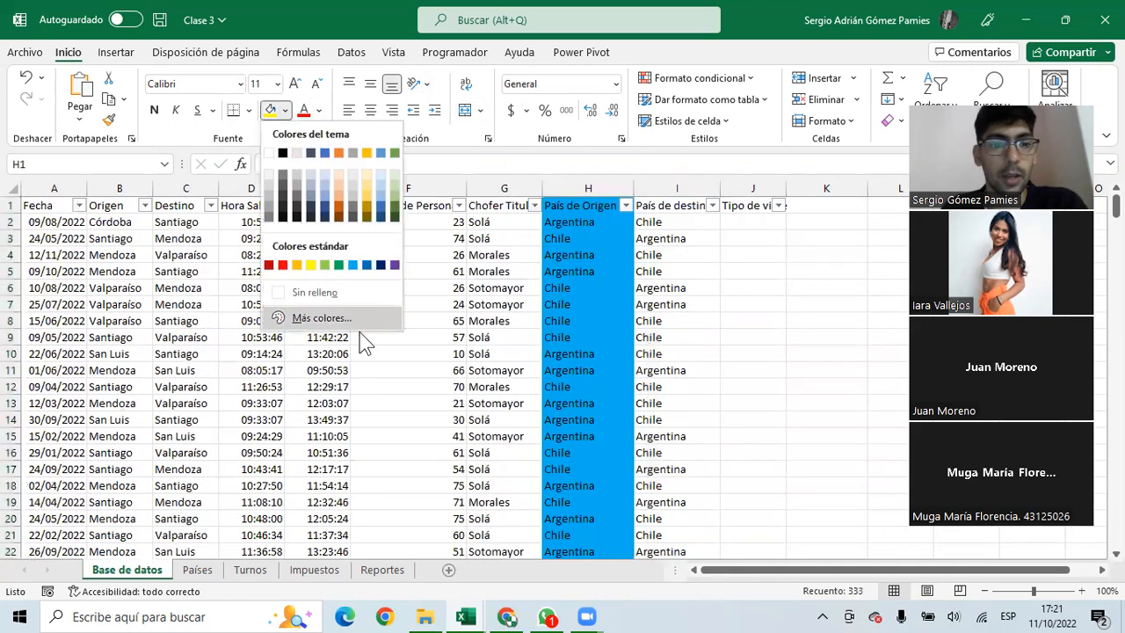
click(326, 293)
click(518, 318)
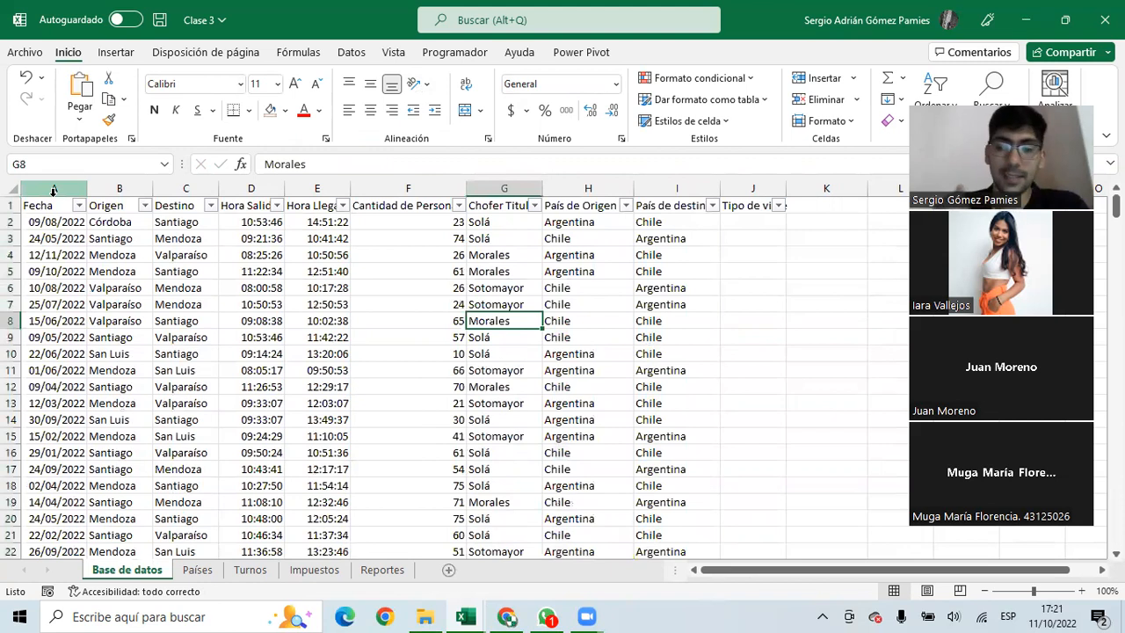
Review the completed data range and widen column J to fit its Tipo de viaje heading
drag(53, 204, 760, 455)
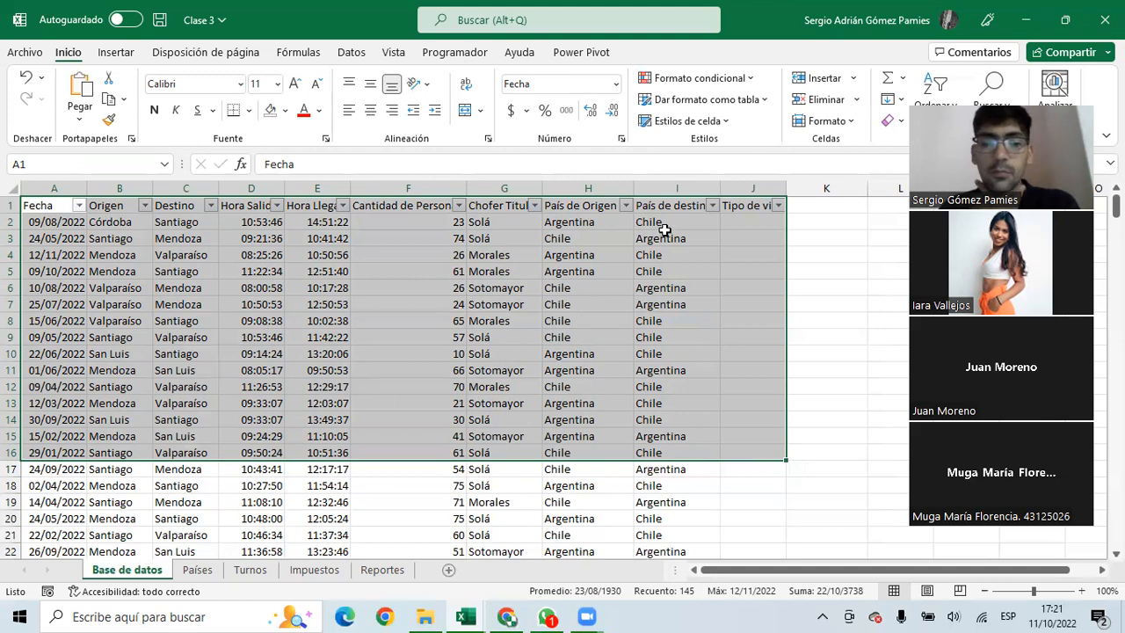
click(559, 255)
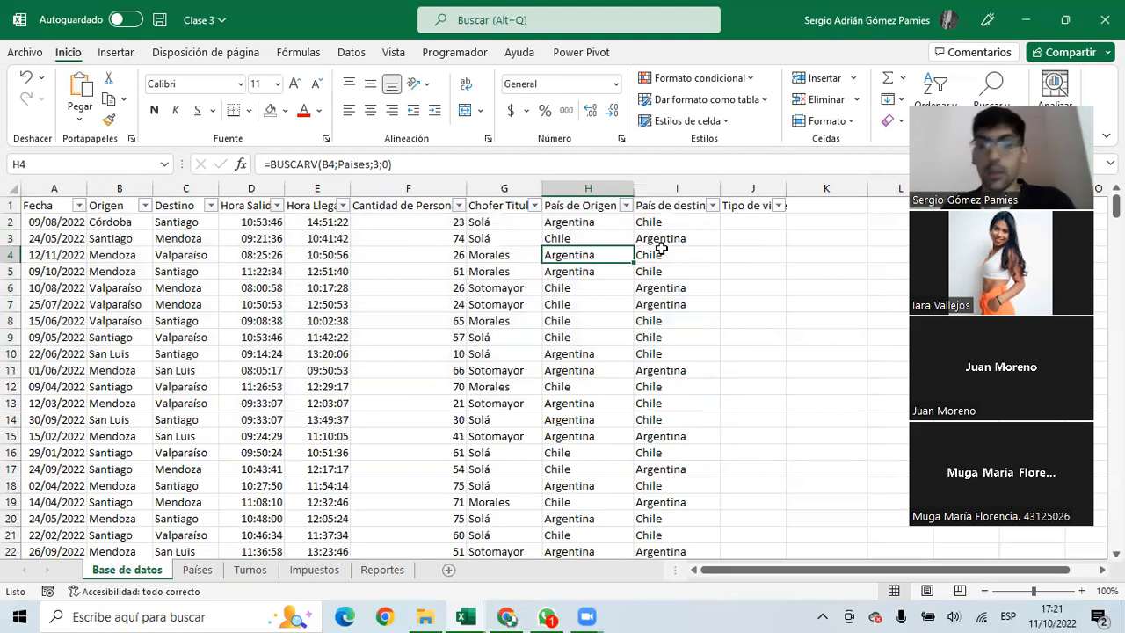
click(766, 220)
double_click(777, 185)
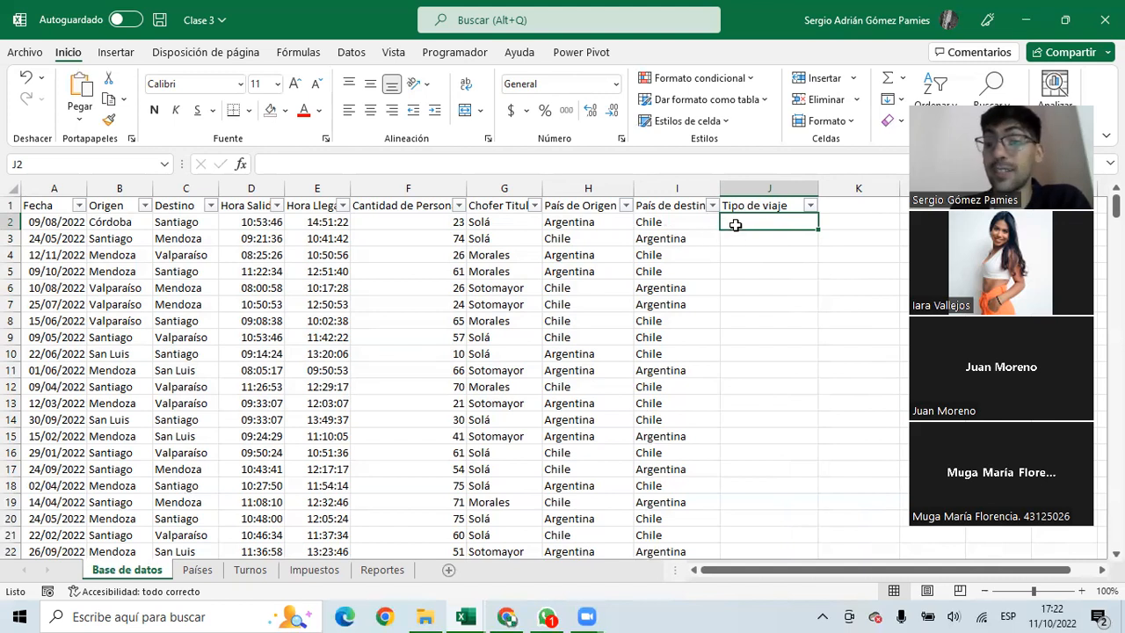
Begin an SI formula in J2 that tests whether the origin country H2 equals the destination country I2
click(648, 222)
drag(593, 222, 648, 222)
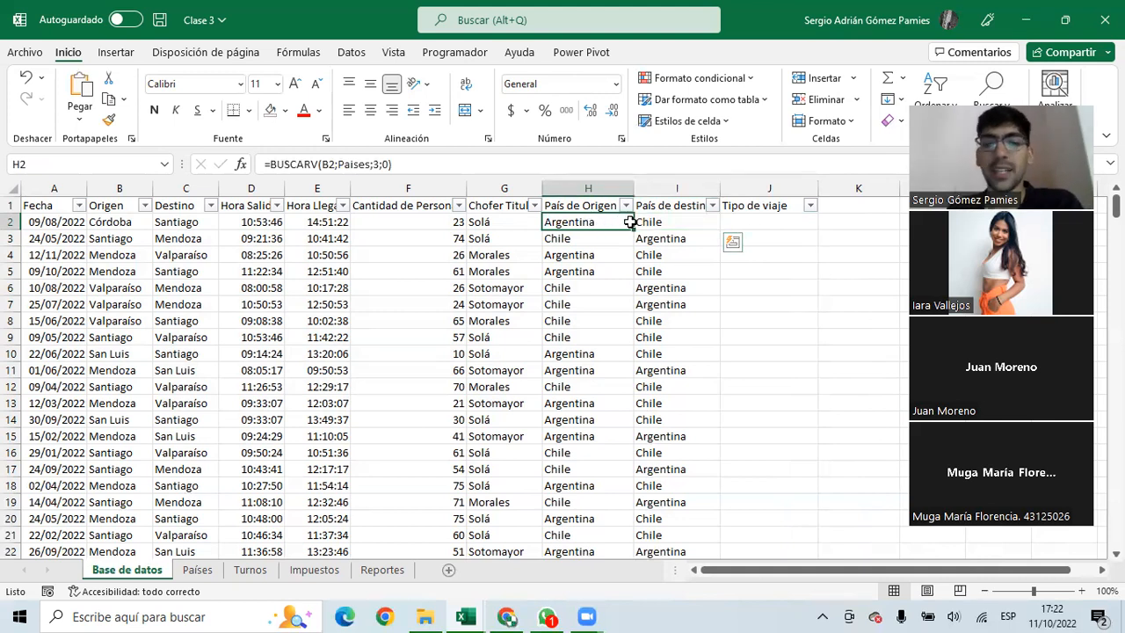
click(740, 222)
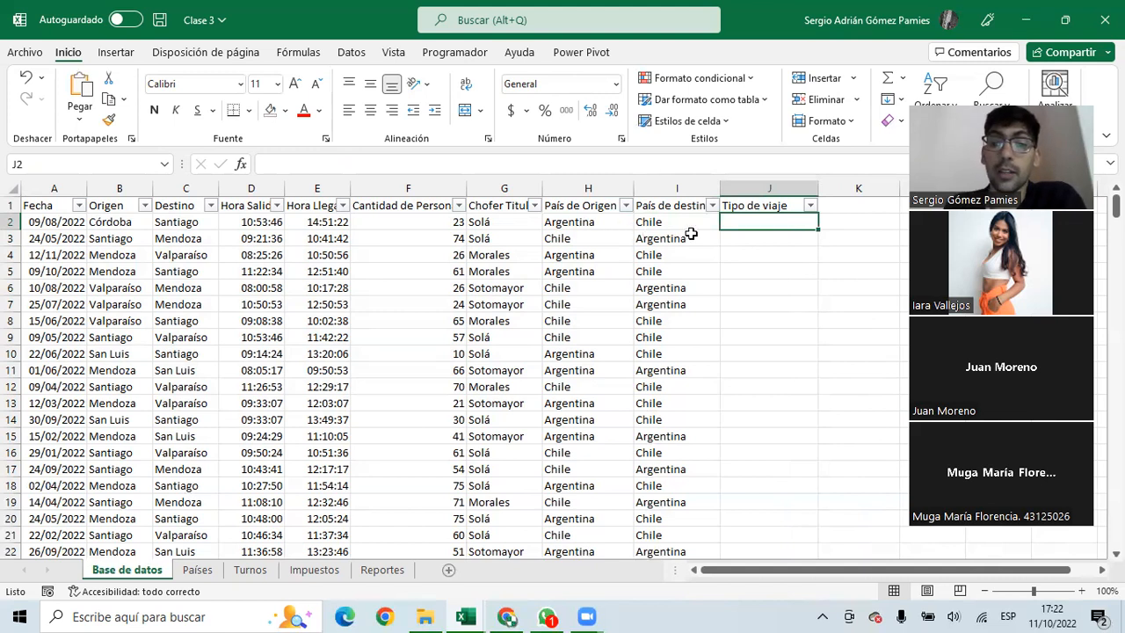
text(=si)
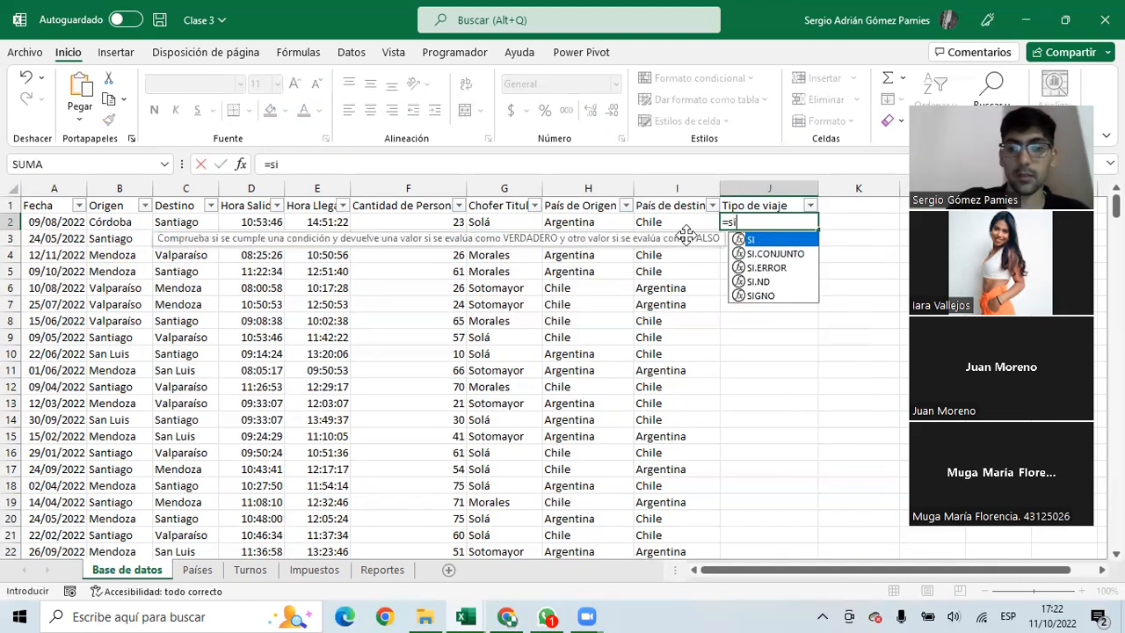
key(Tab)
click(583, 223)
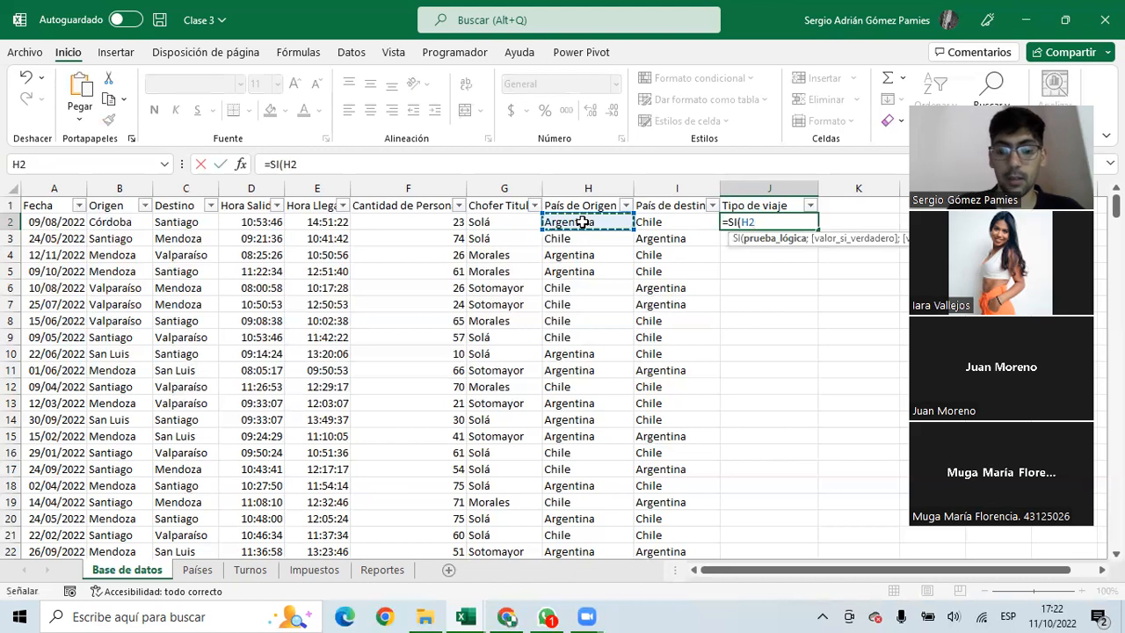
text(=)
click(651, 224)
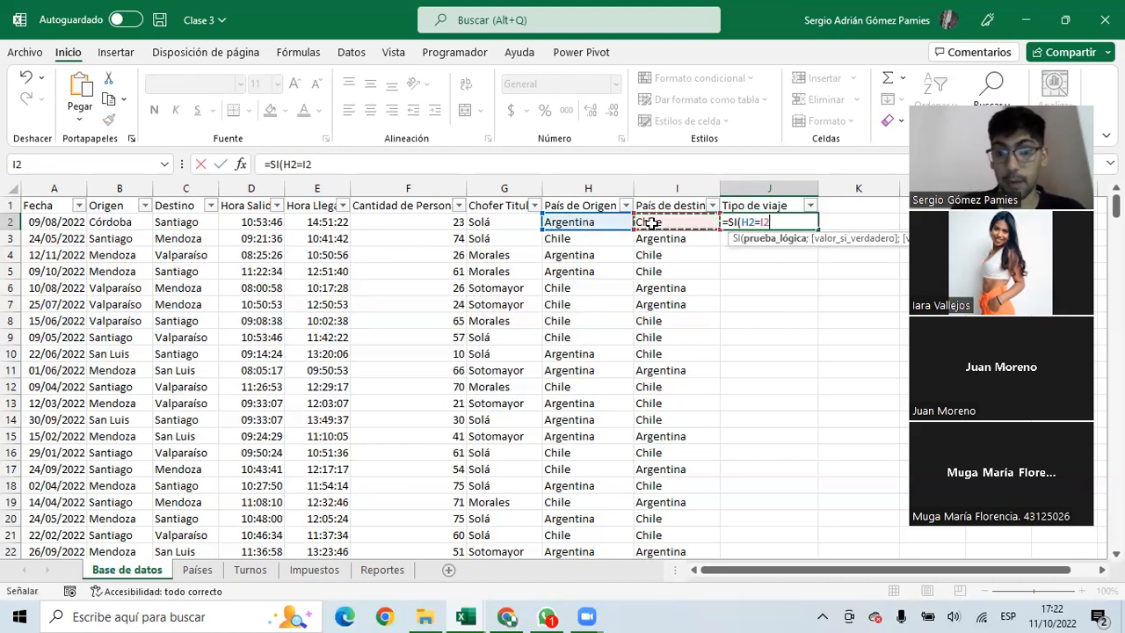
Complete the J2 formula as =SI(H2=I2;"Nacional";"Internacional") and enter it
text(;")
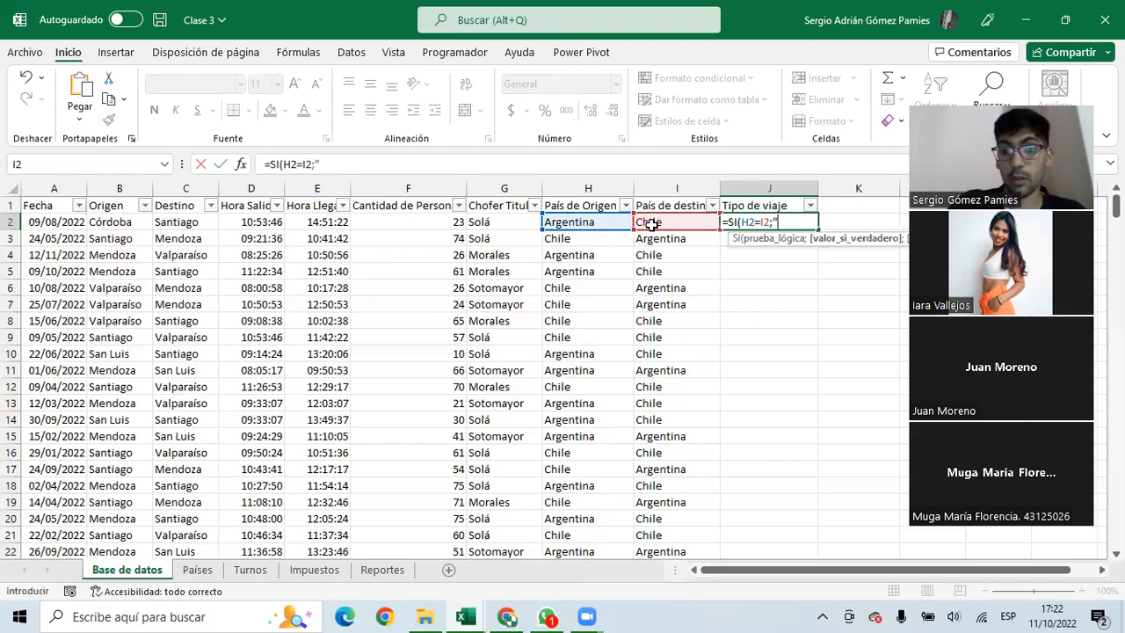
text(Na)
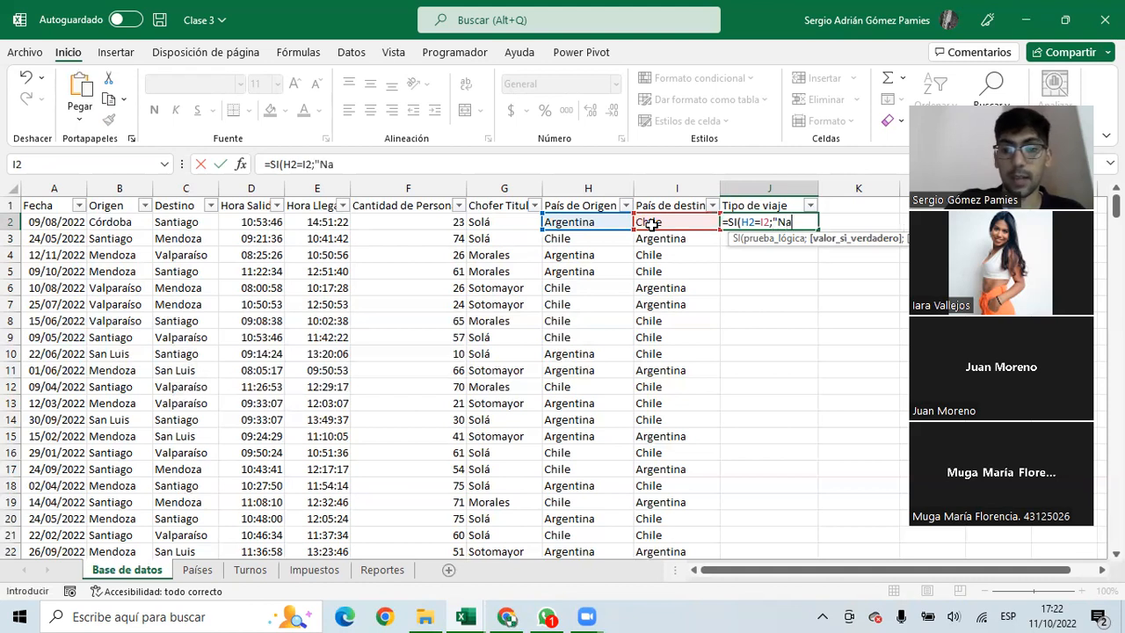
text(cional";)
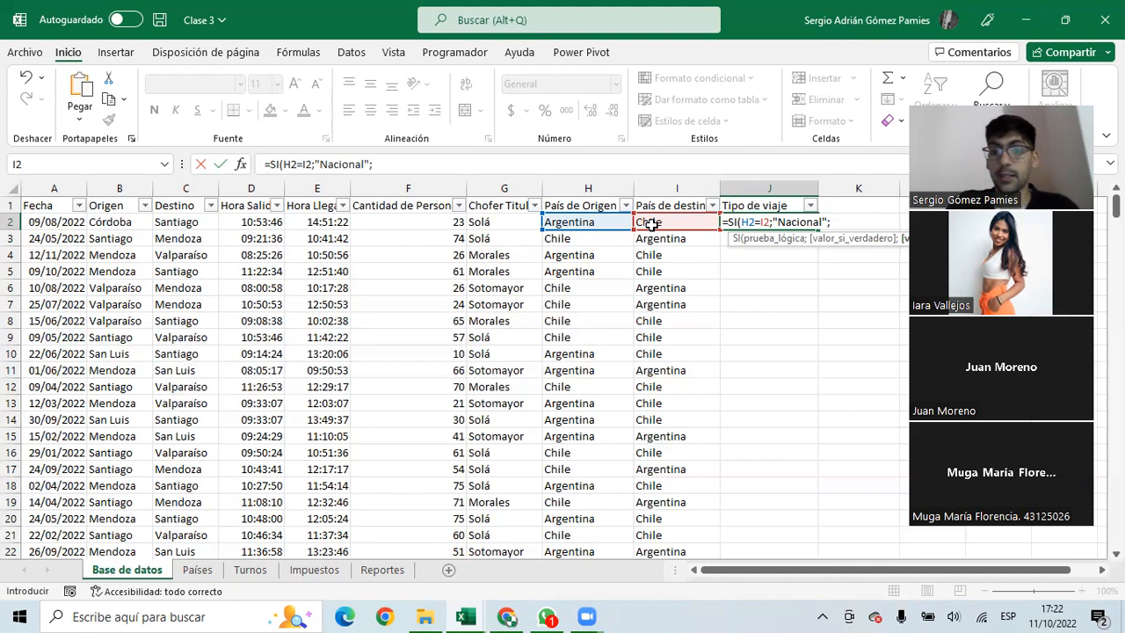
text(#)
key(BackSpace)
text("Internacional)
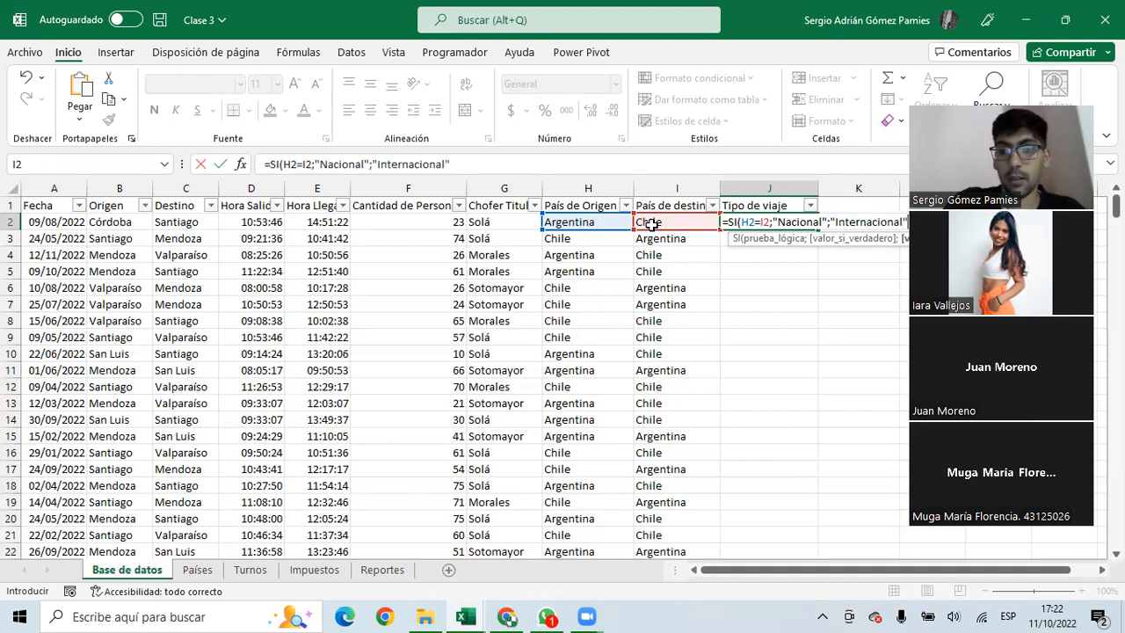
text("))
key(Return)
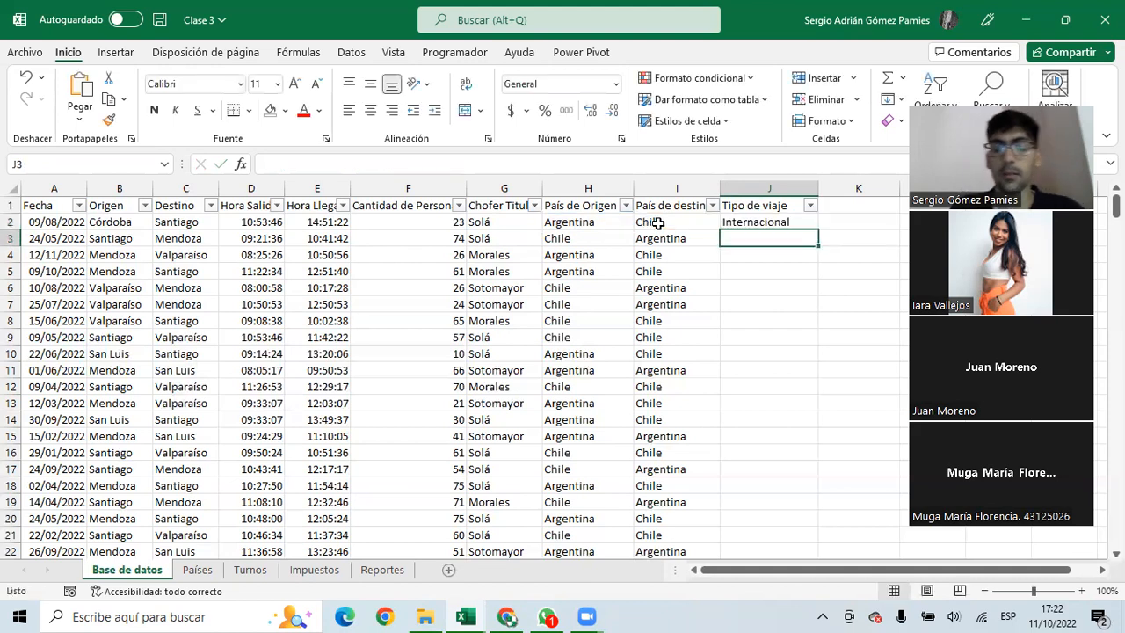
Fill the J2 formula down the Tipo de viaje column to the last data row and look over the classifications
click(763, 223)
double_click(820, 227)
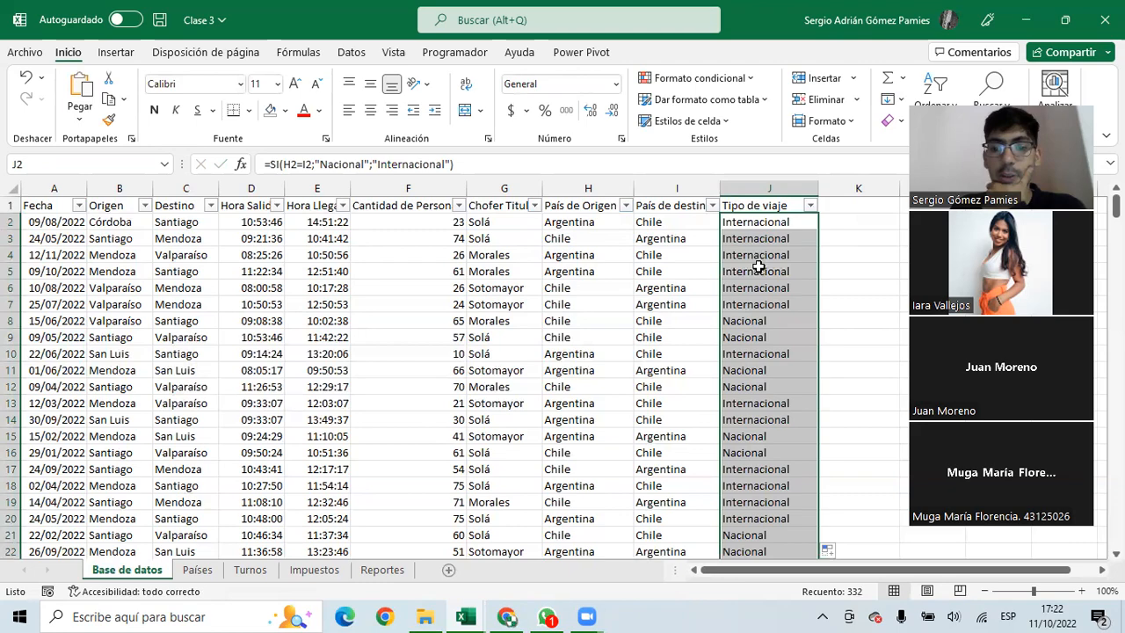
scroll(764, 264, down, 11)
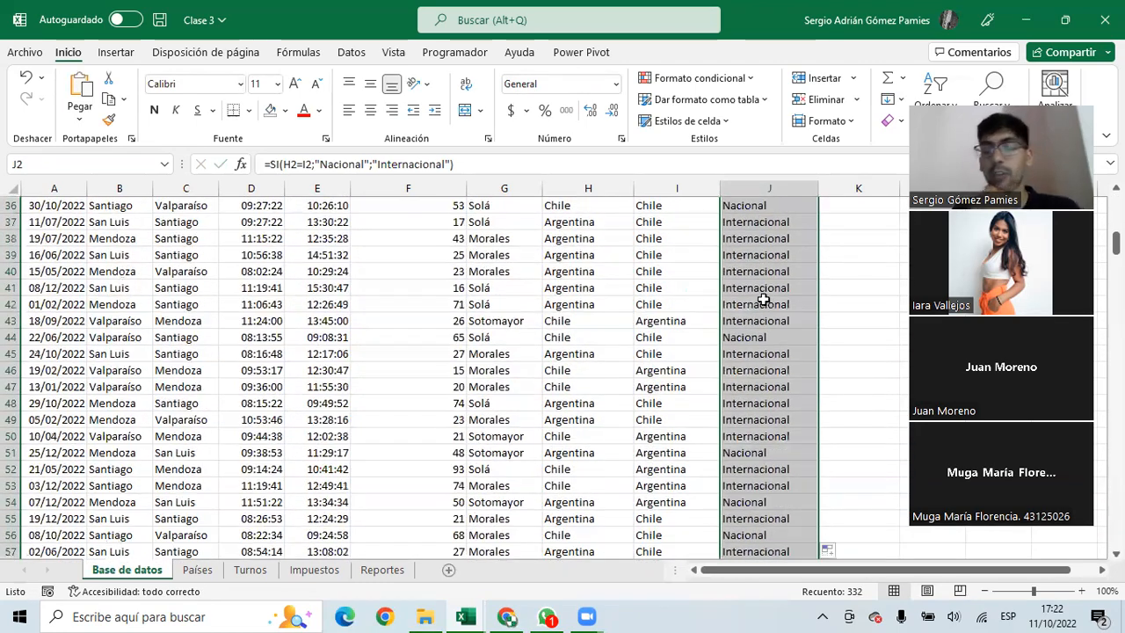
scroll(737, 303, down, 19)
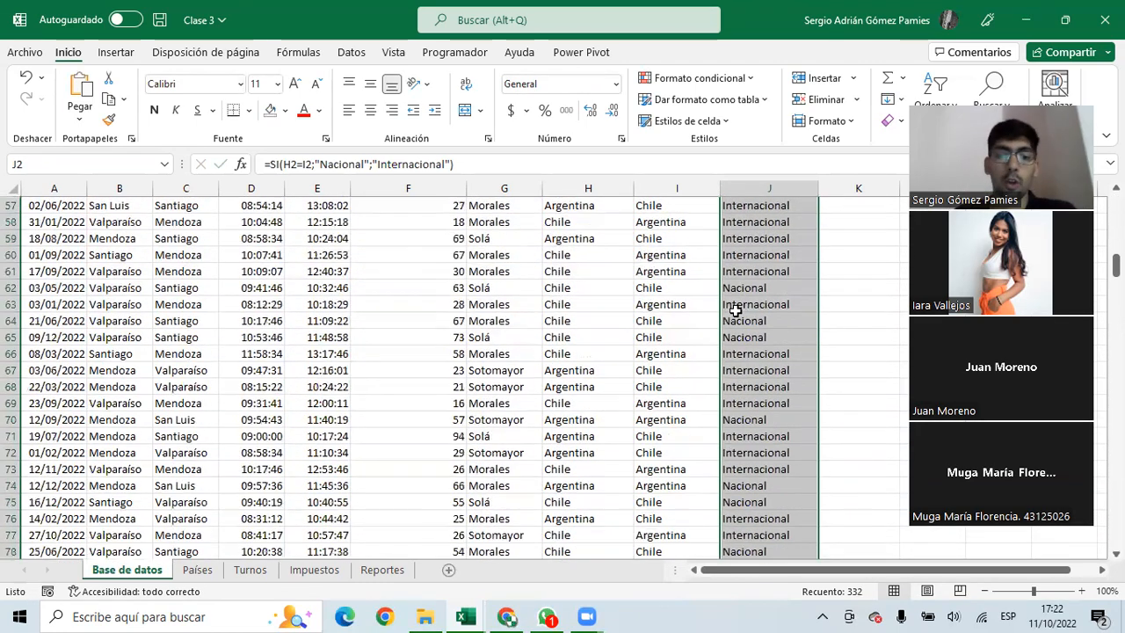
Start a new trip record in row 334 with today's date, 11/10/2022, origin Mendoza and destination Valparaíso
click(732, 320)
key(ctrl+Down)
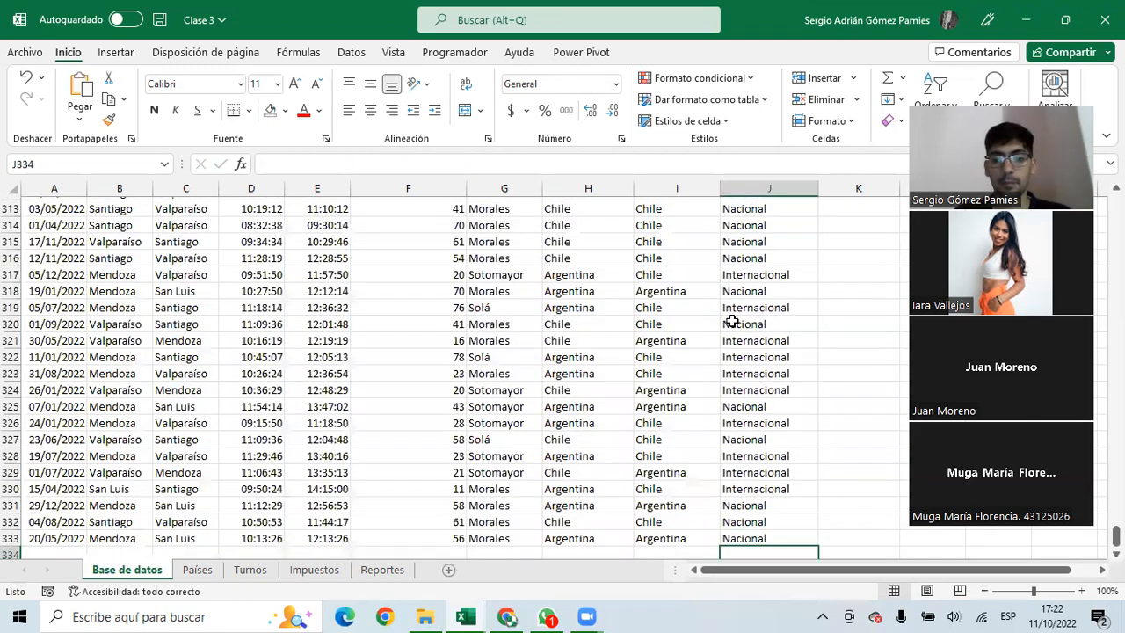
key(Down)
key(Down)
key(Down)
key(Down)
key(Down)
key(Down)
key(Down)
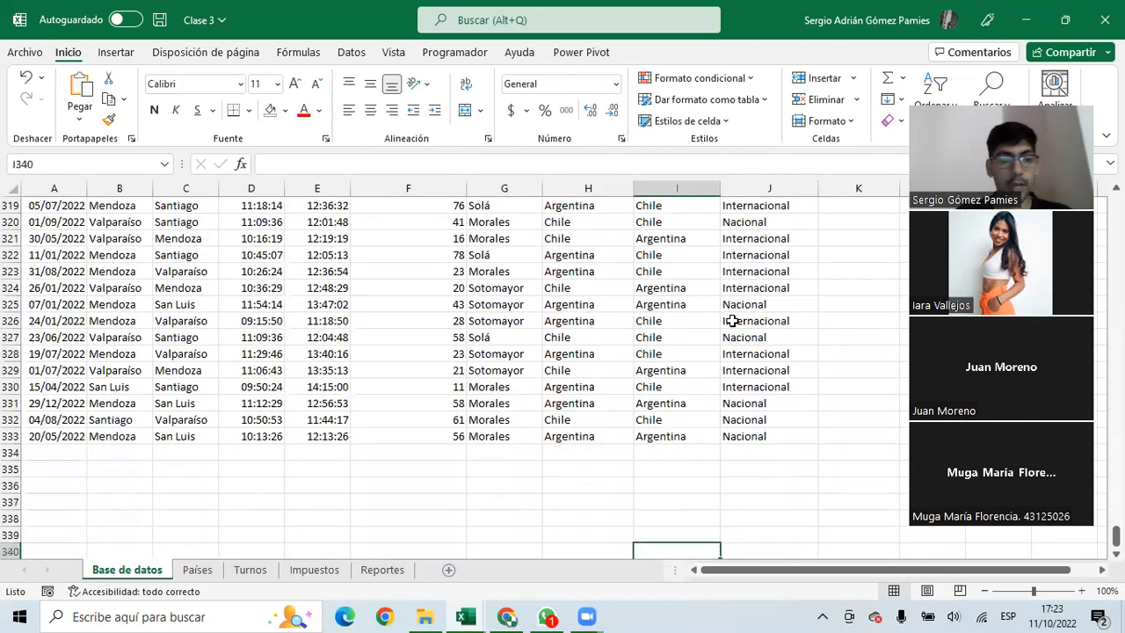
click(72, 451)
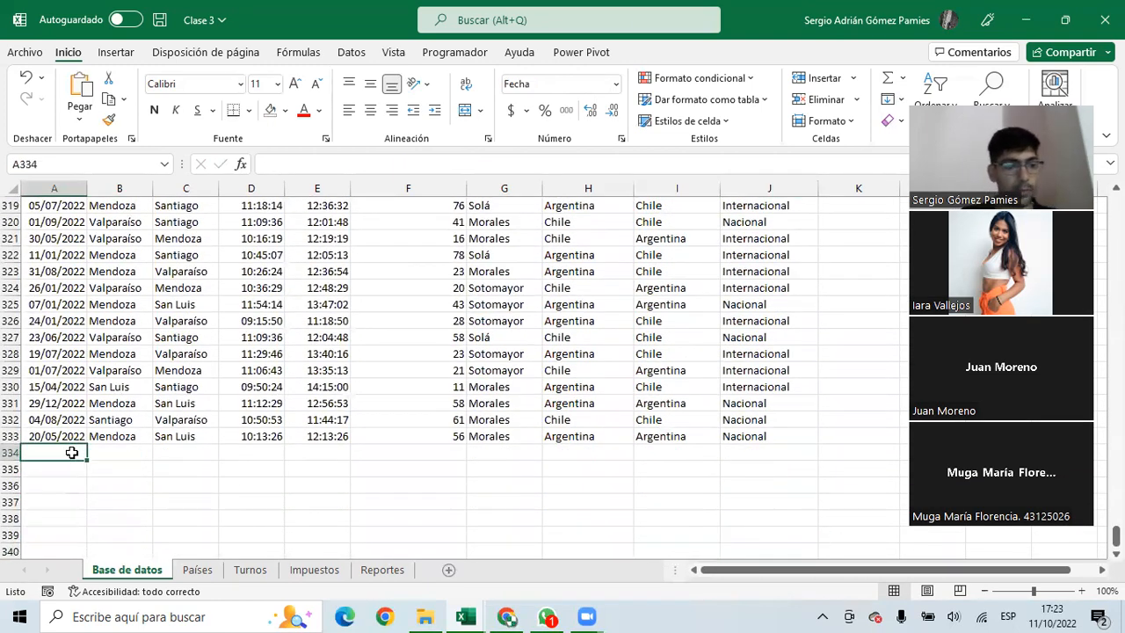
key(ctrl+semicolon)
key(Tab)
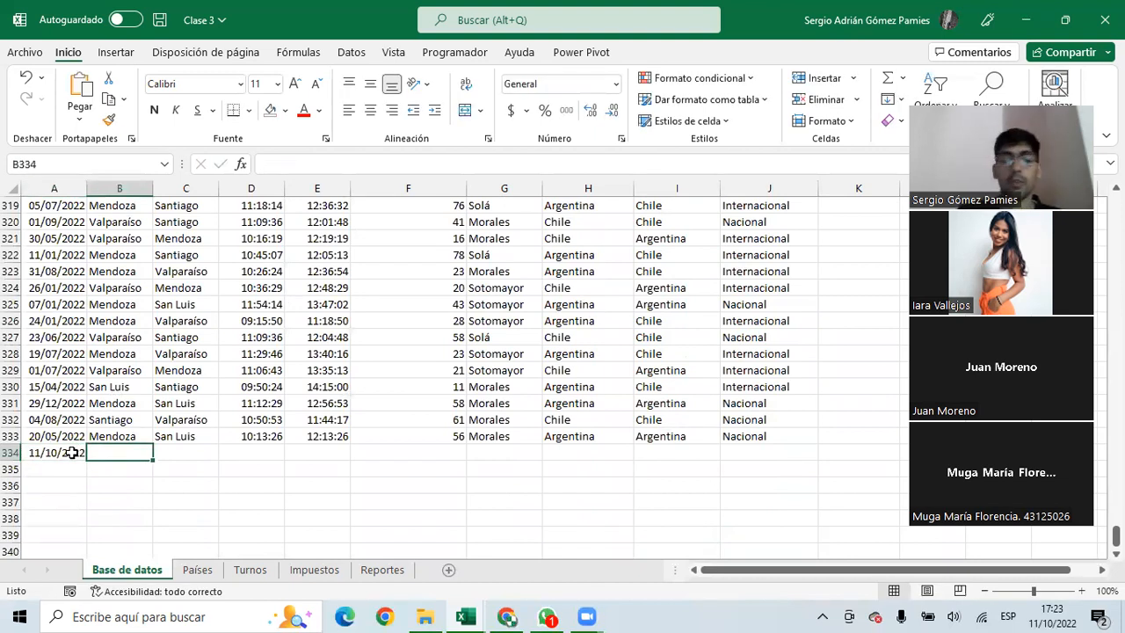
text(Mendoza)
key(Tab)
text(Valparaíso)
key(Tab)
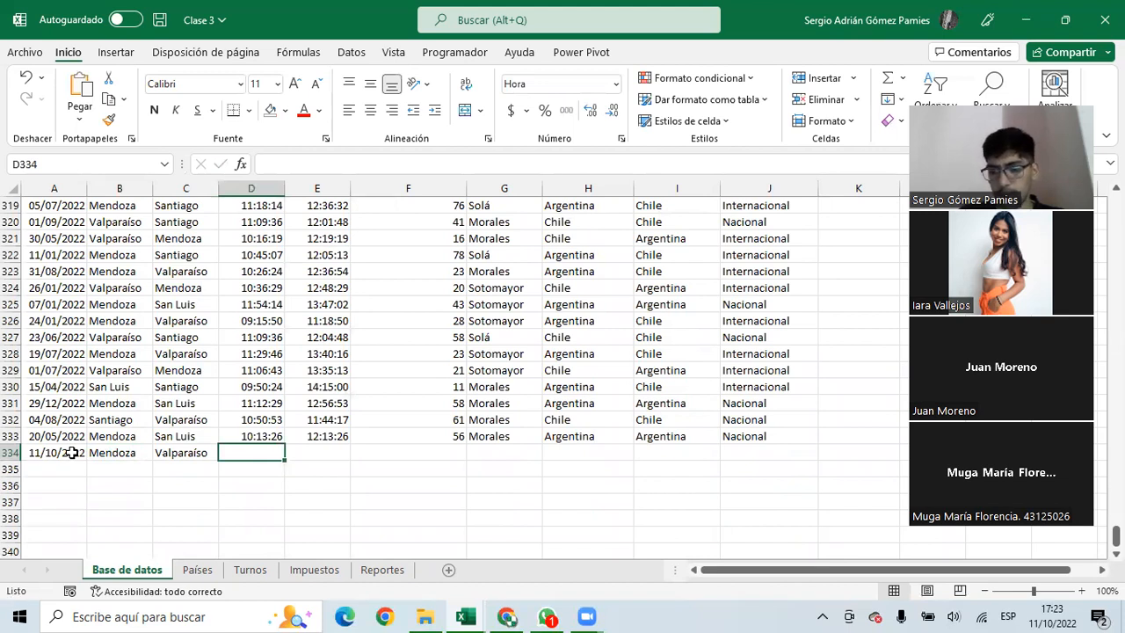
Enter departure time 10:02:25 and arrival time 12:31:04 for the trip in row 334
text(10)
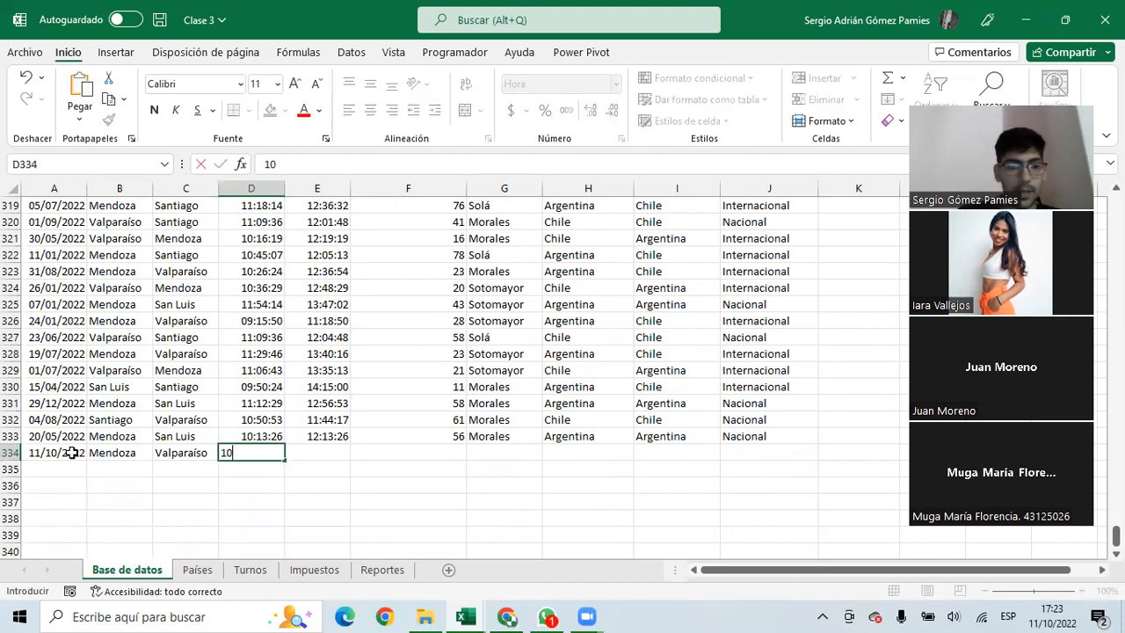
text(0)
key(BackSpace)
key(BackSpace)
text(:02;)
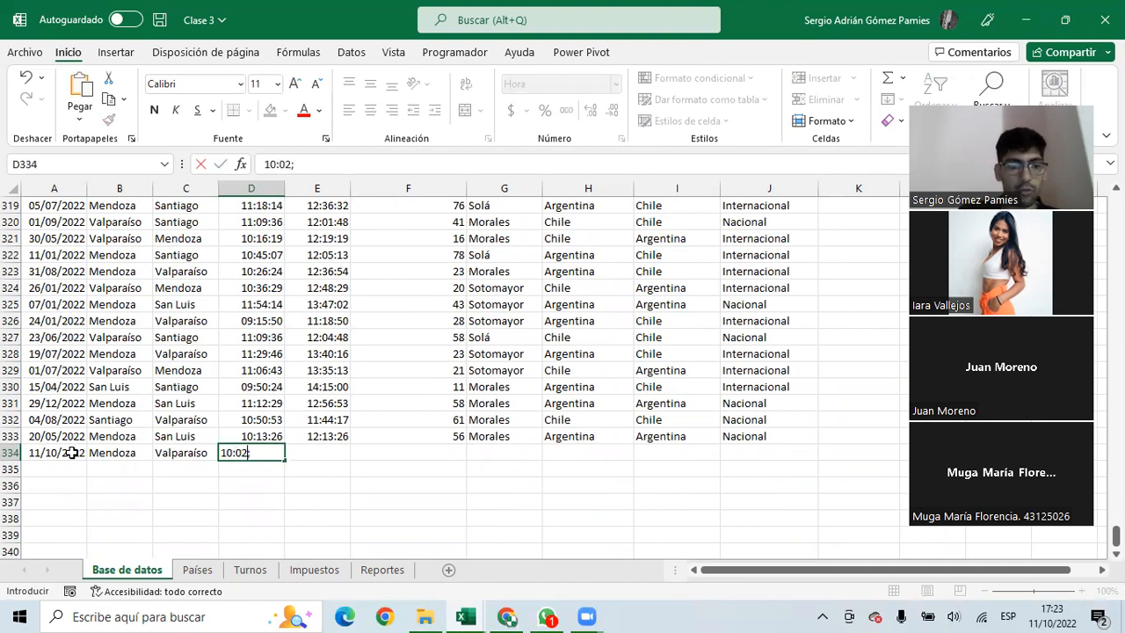
text(25)
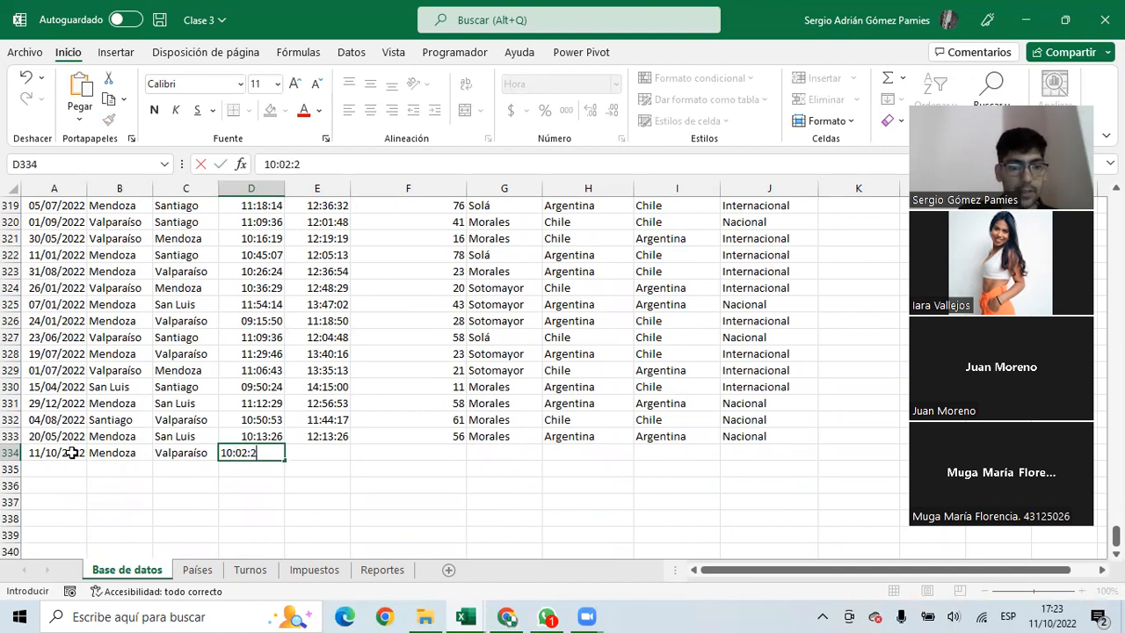
key(Tab)
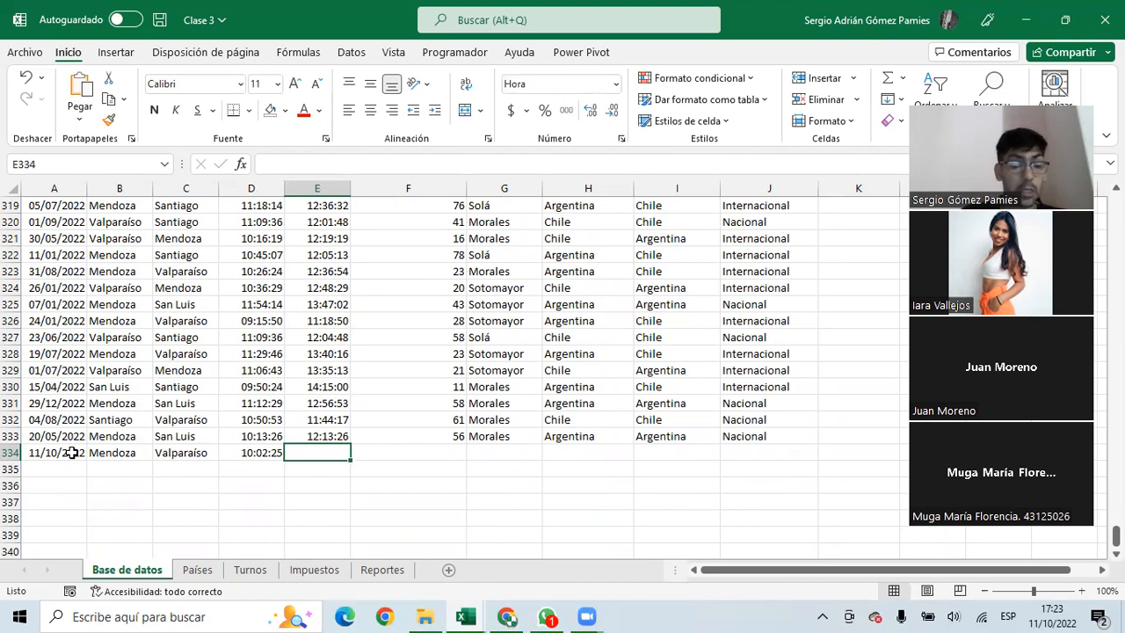
text(12:31:04)
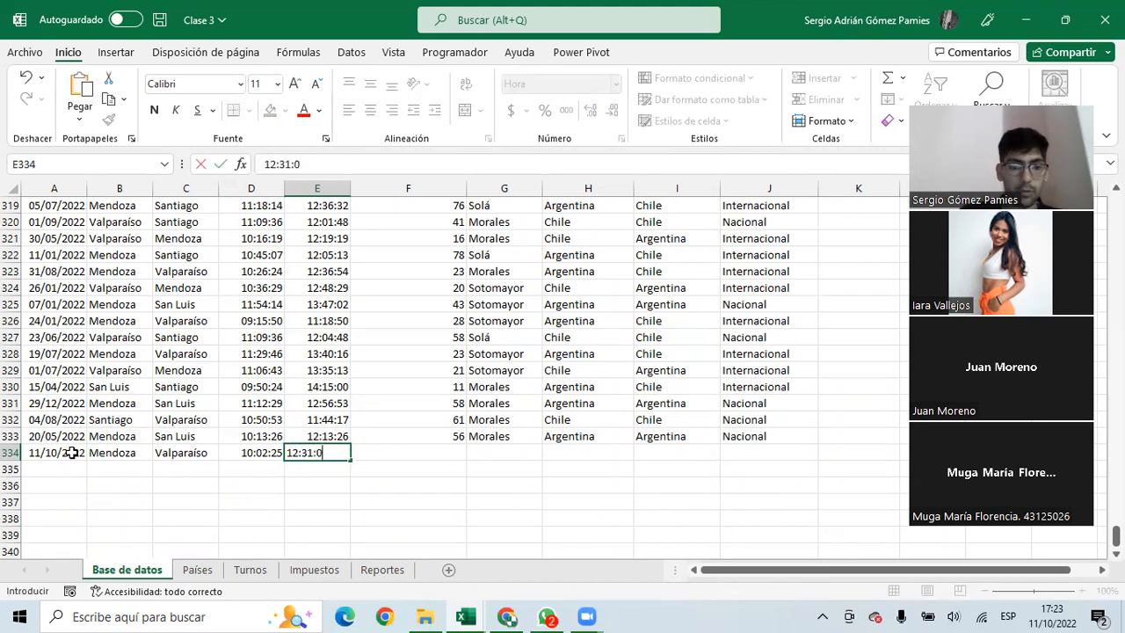
key(Tab)
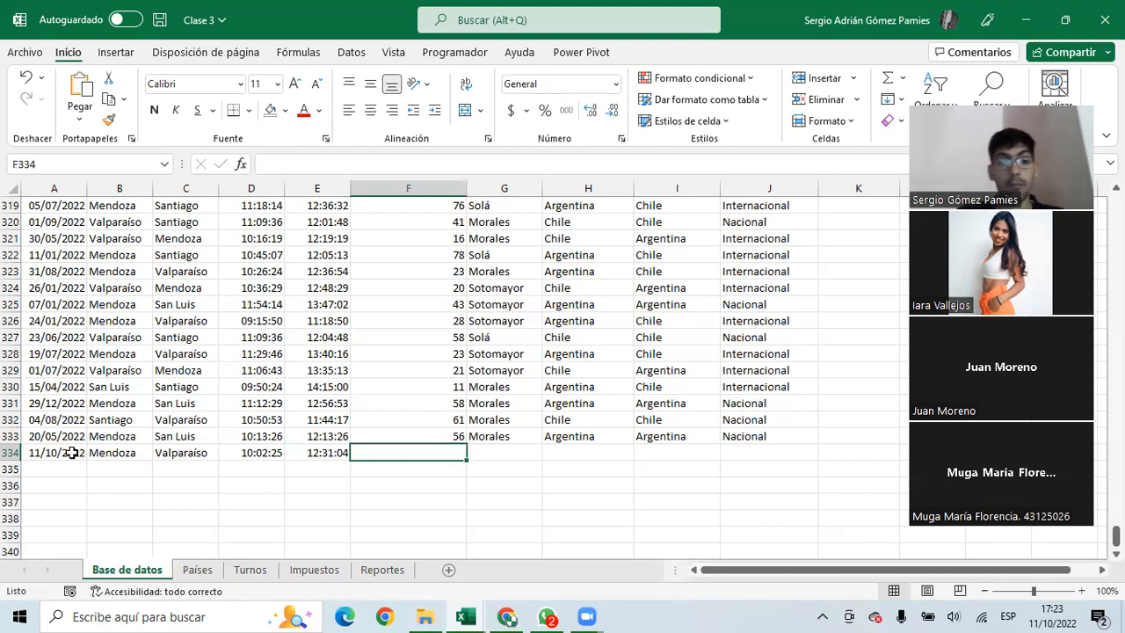
Enter 20 as the number of people and fill in the driver's surname for the trip in row 334
text(20)
key(Tab)
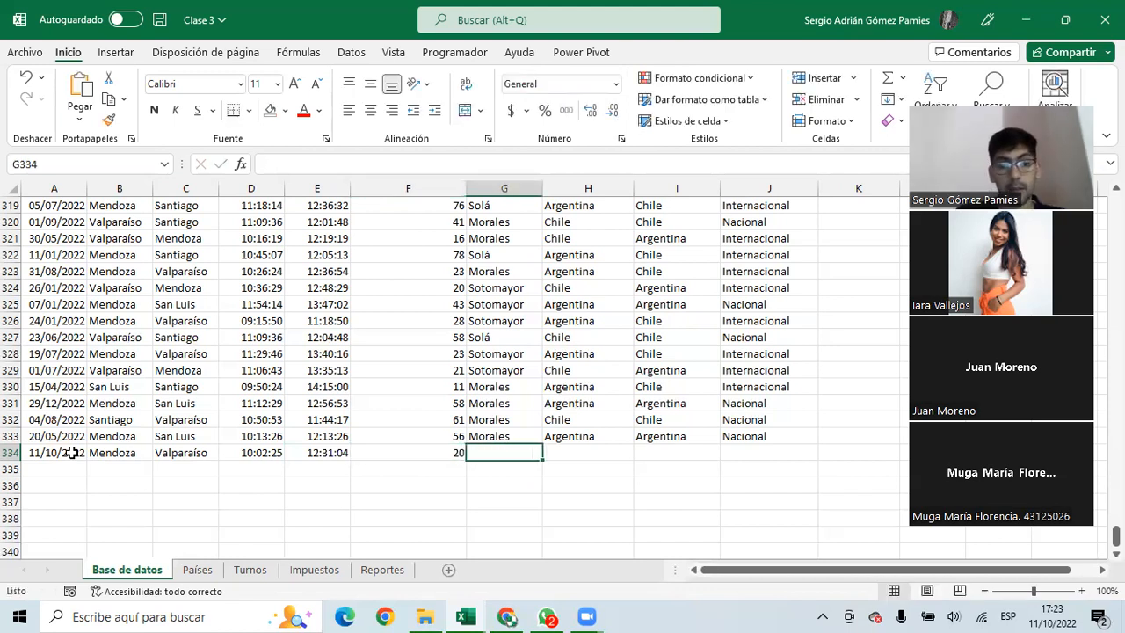
text(Sot)
key(Tab)
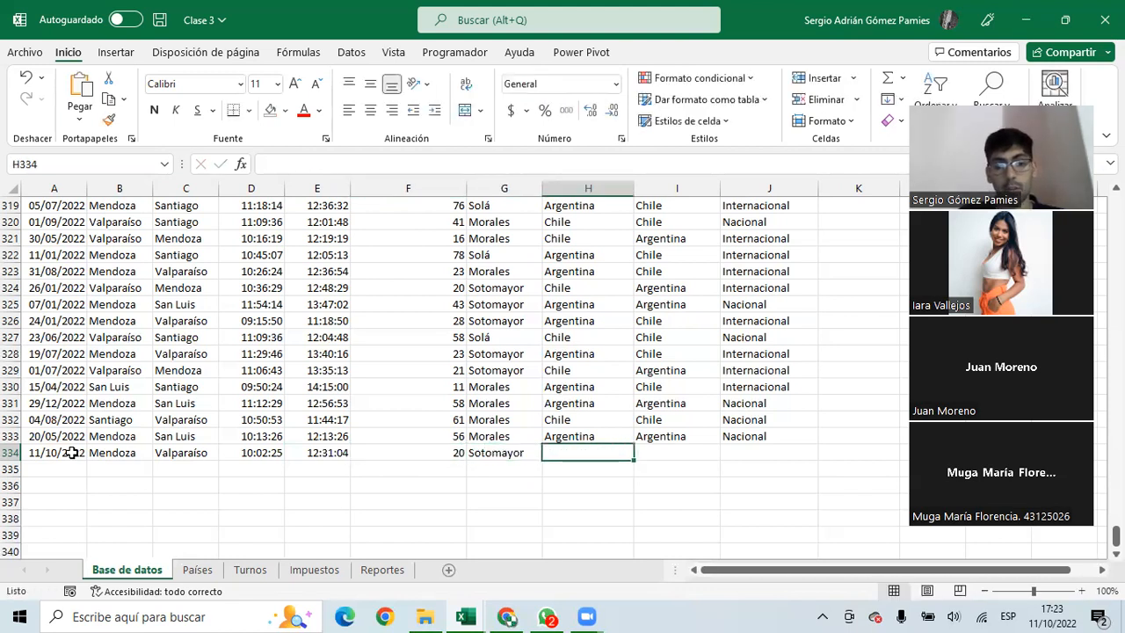
Extend the country lookups and trip type formula from H333:J333 to row 334 and select the new formula cells
key(Up)
key(shift+Right)
key(shift+Right)
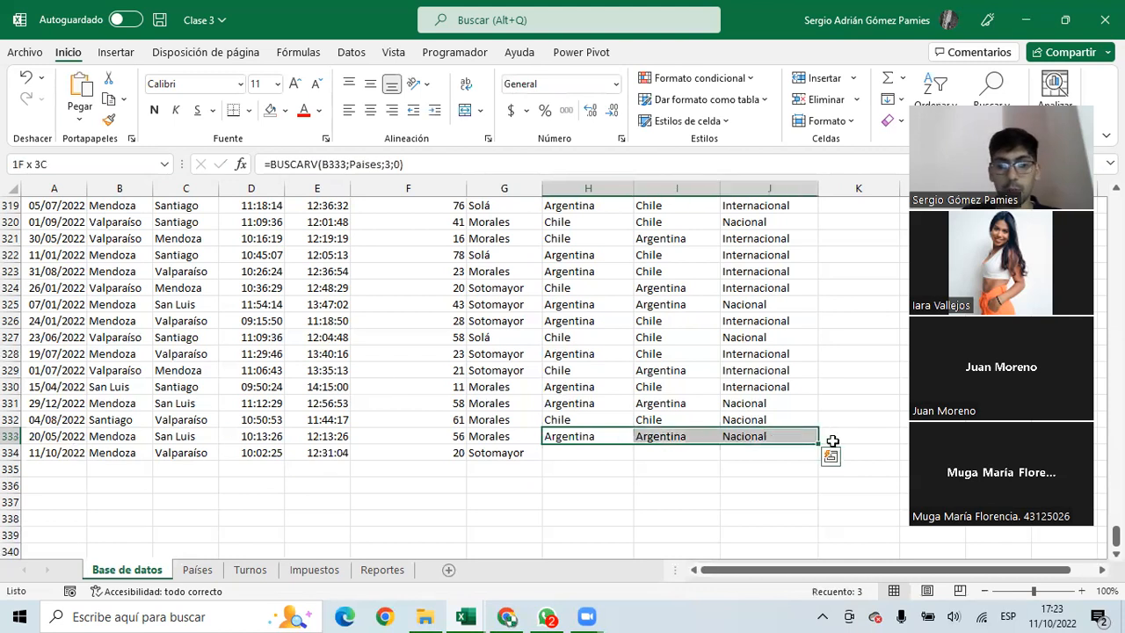
drag(818, 443, 802, 461)
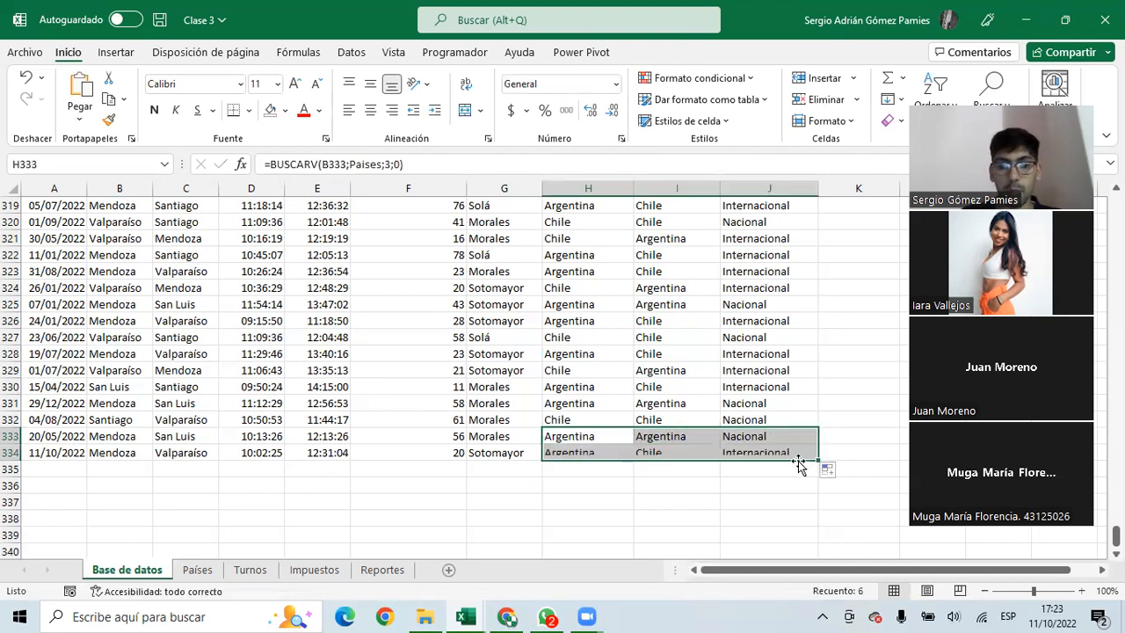
click(564, 449)
key(shift+Right)
key(shift+Right)
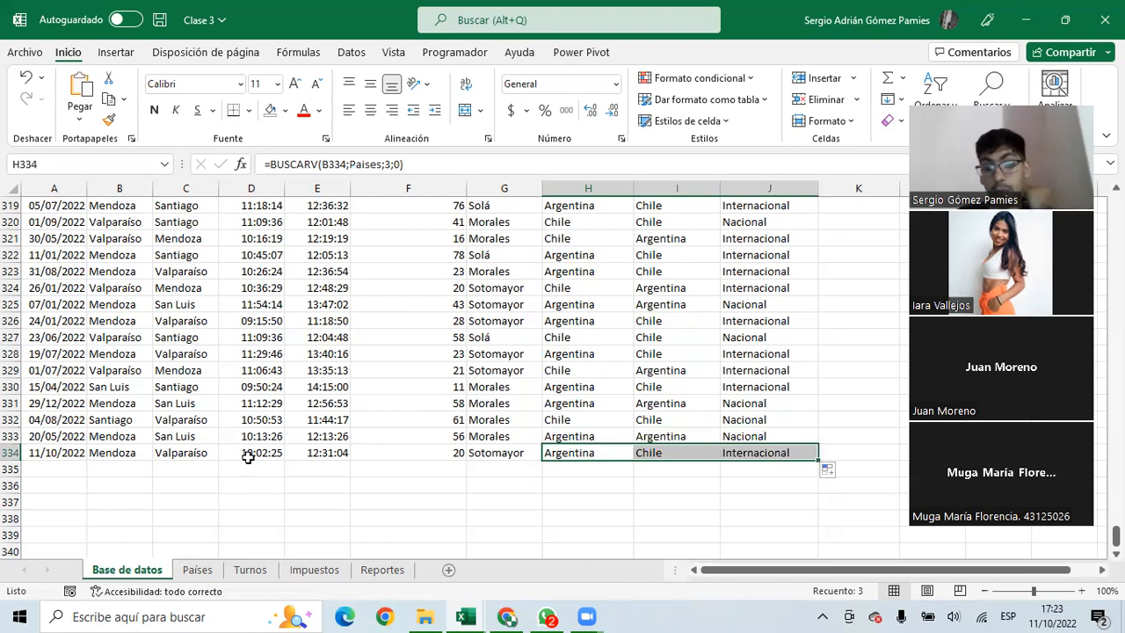
Change the destination in C334 to Antofagasta and check the formula cells I334 and J334
click(132, 453)
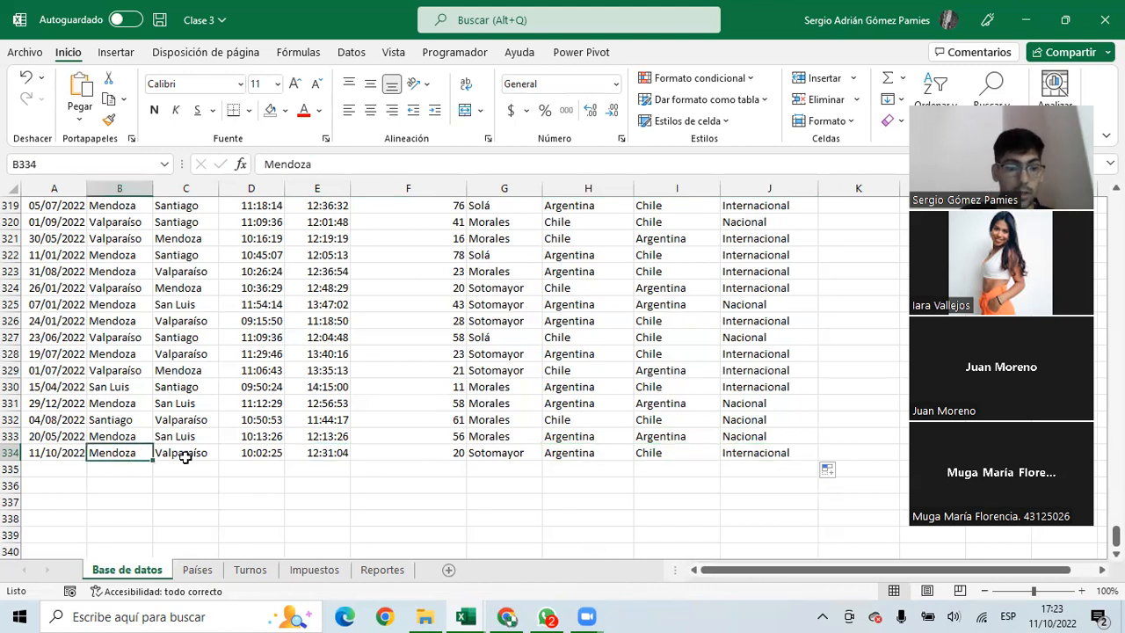
click(186, 453)
text(Antofagasta)
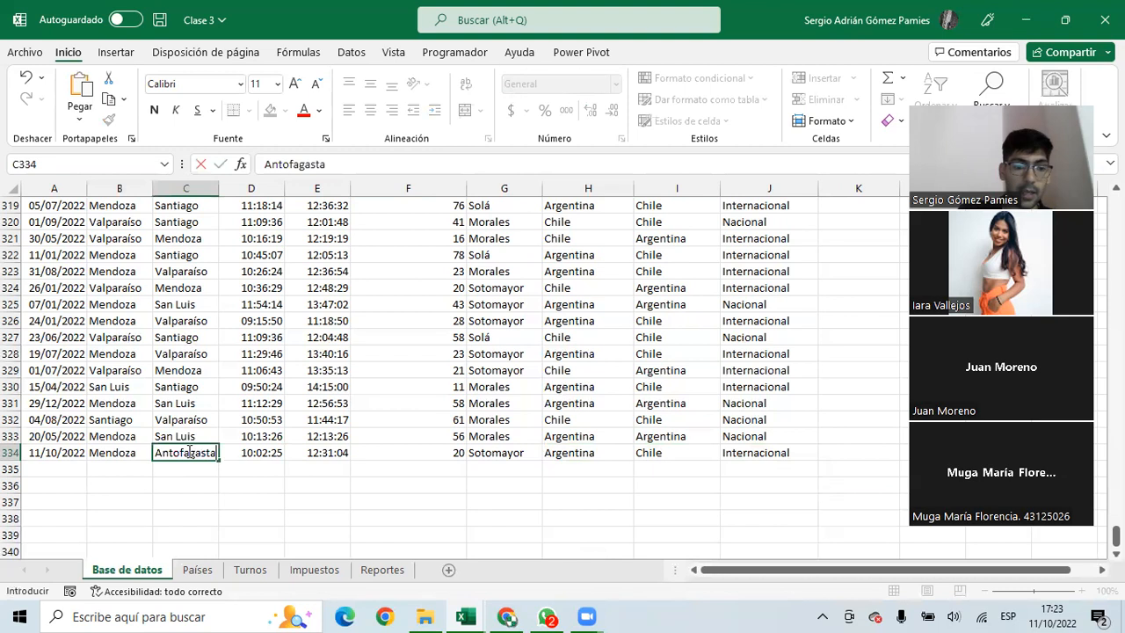
key(Return)
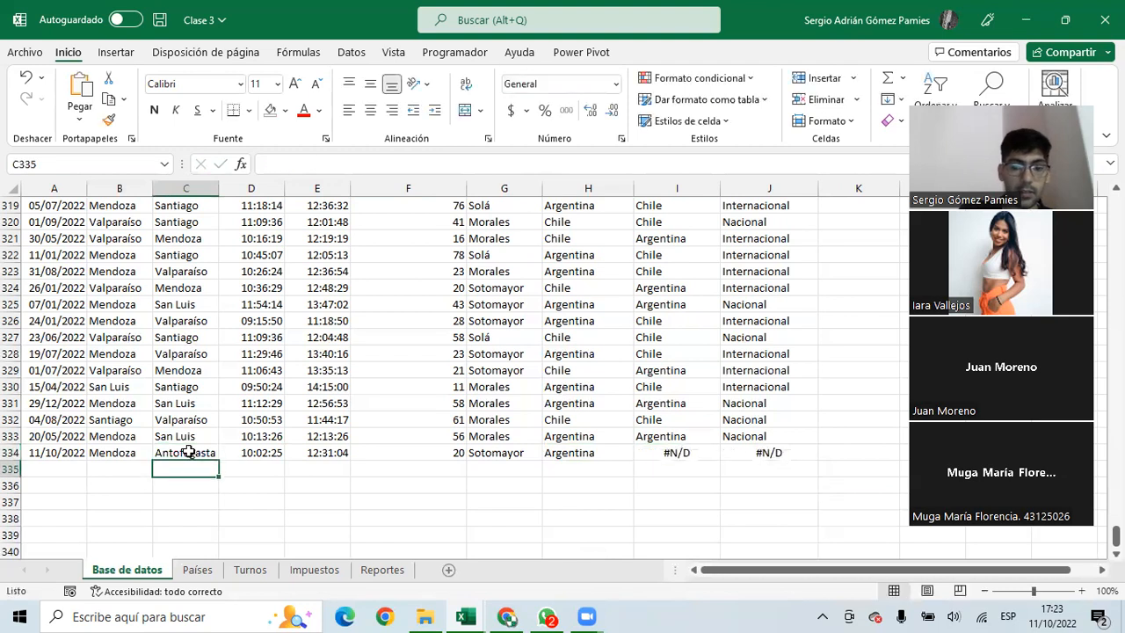
click(685, 451)
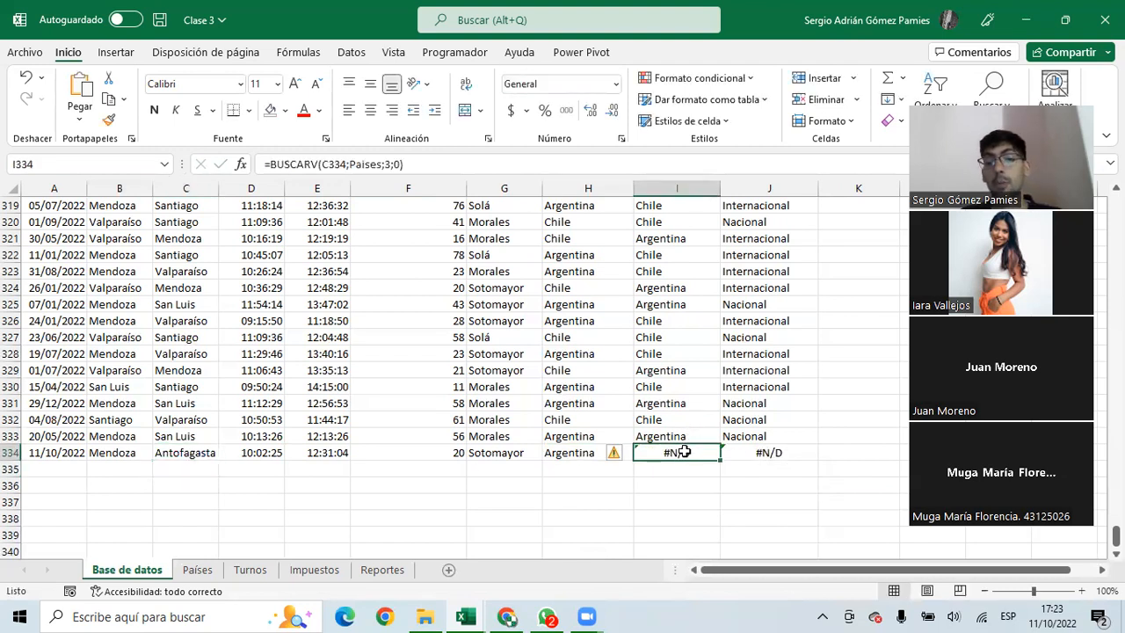
drag(685, 451, 729, 451)
Copy the destination city Antofagasta from C334 and paste it as a value into A9 of the Países sheet
click(189, 450)
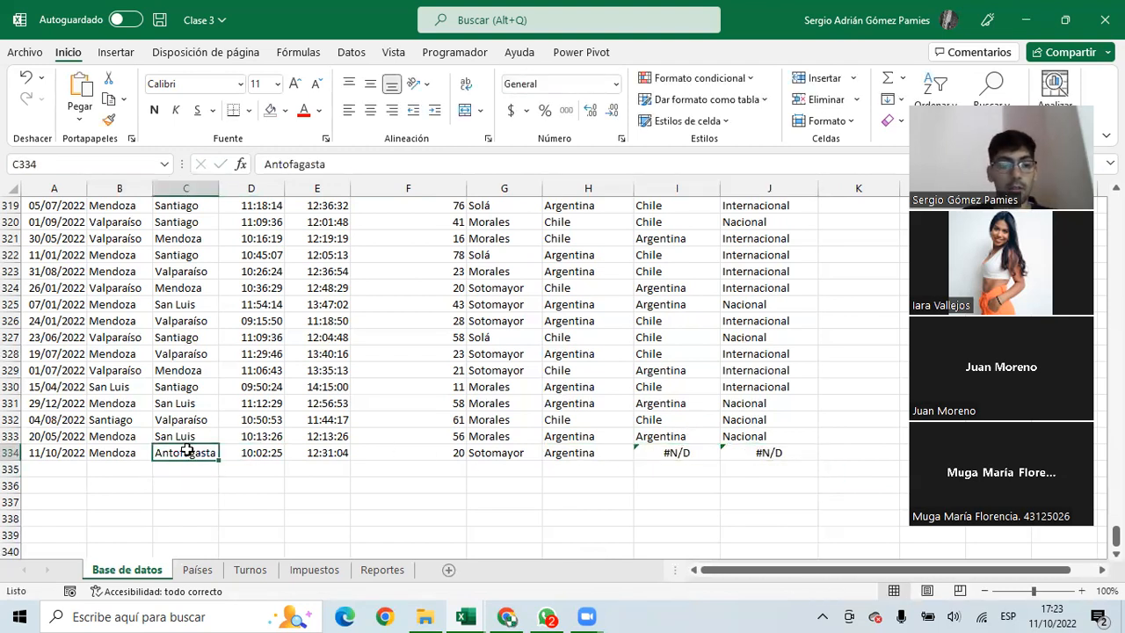
key(ctrl+c)
click(198, 571)
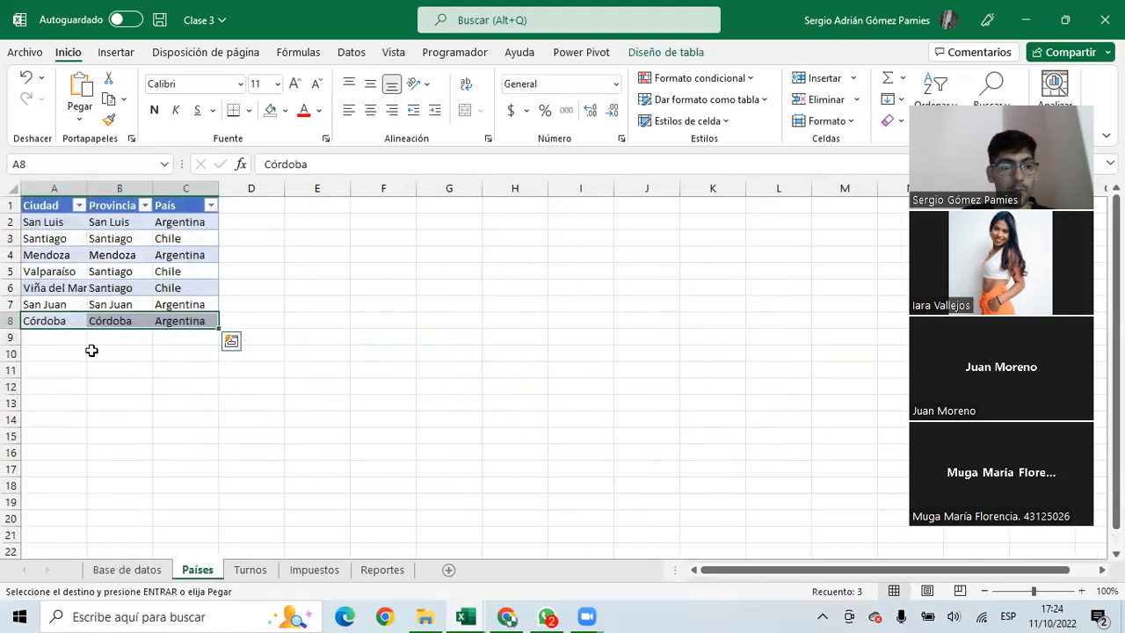
right_click(62, 339)
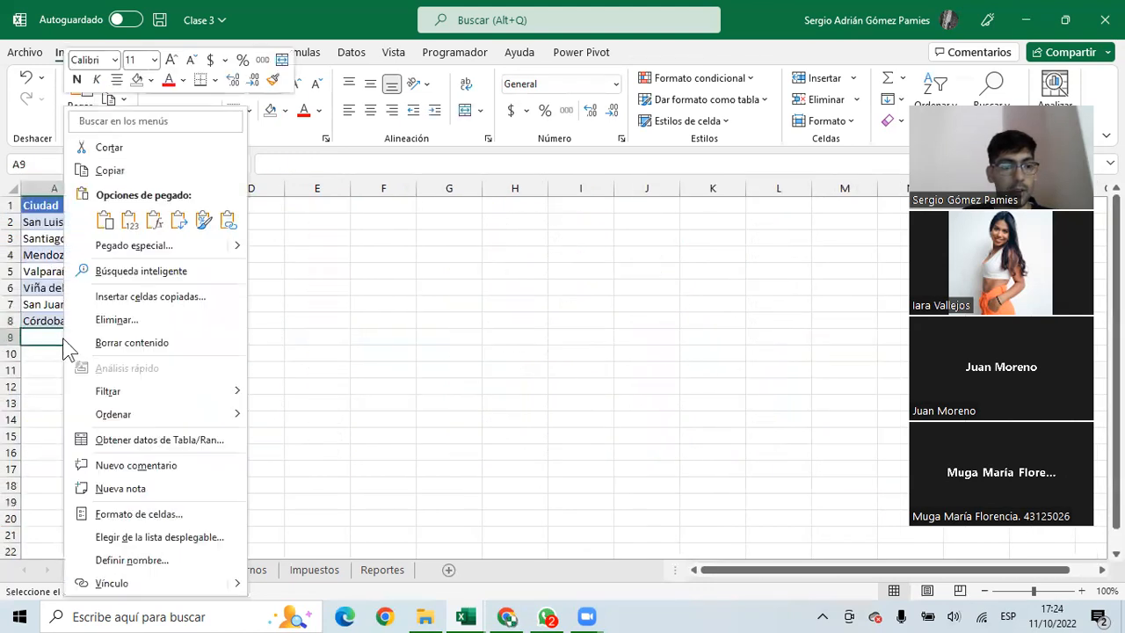
click(129, 221)
key(Tab)
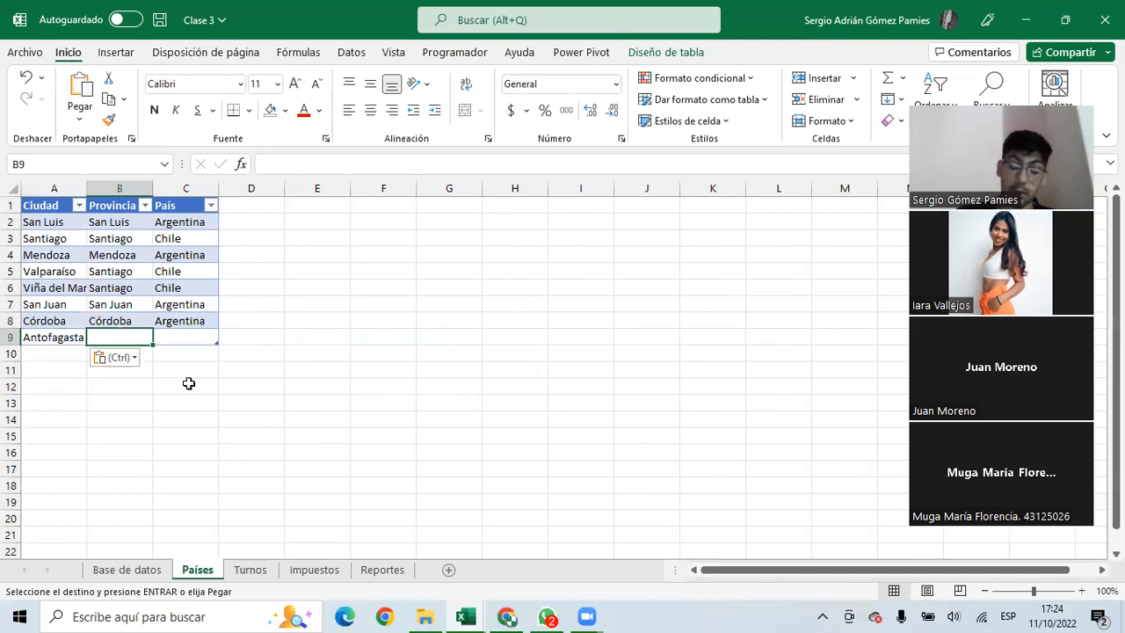
Switch to Chrome and search Google for "antofagasta a que provincia pertenece" in the new tab
click(507, 616)
click(215, 13)
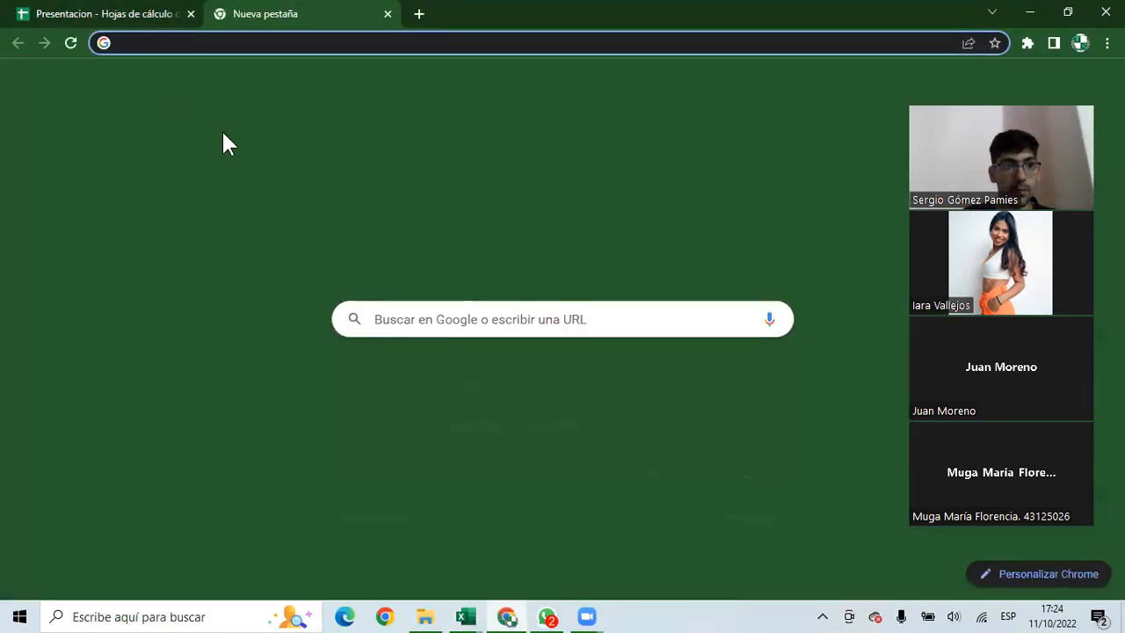
click(416, 319)
text(antofagasta)
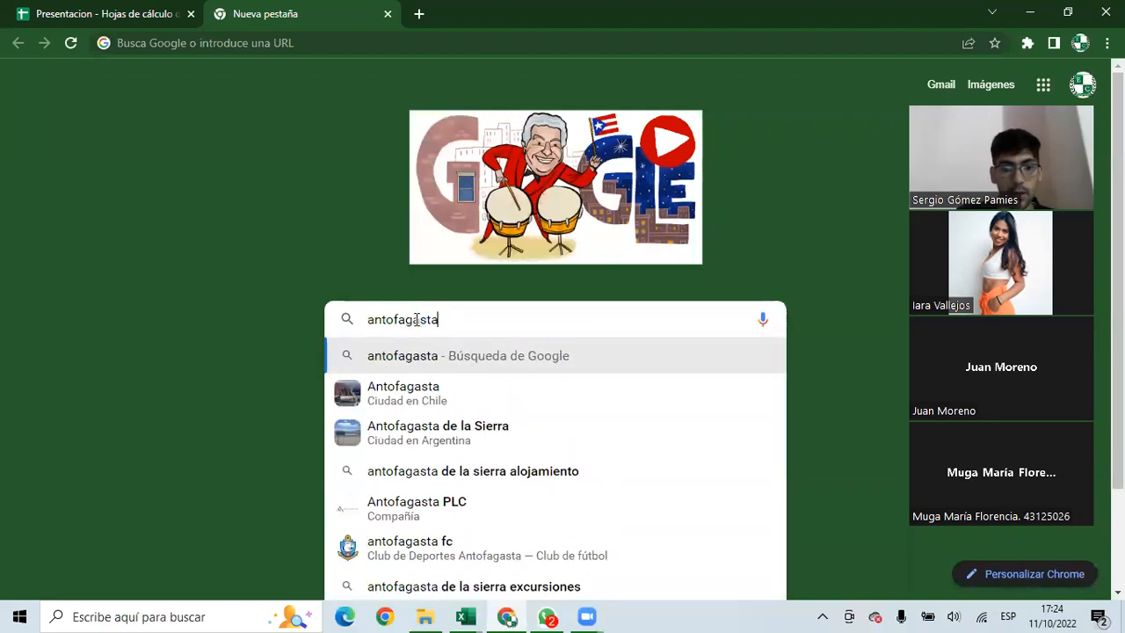
text( en que provincia pertenece)
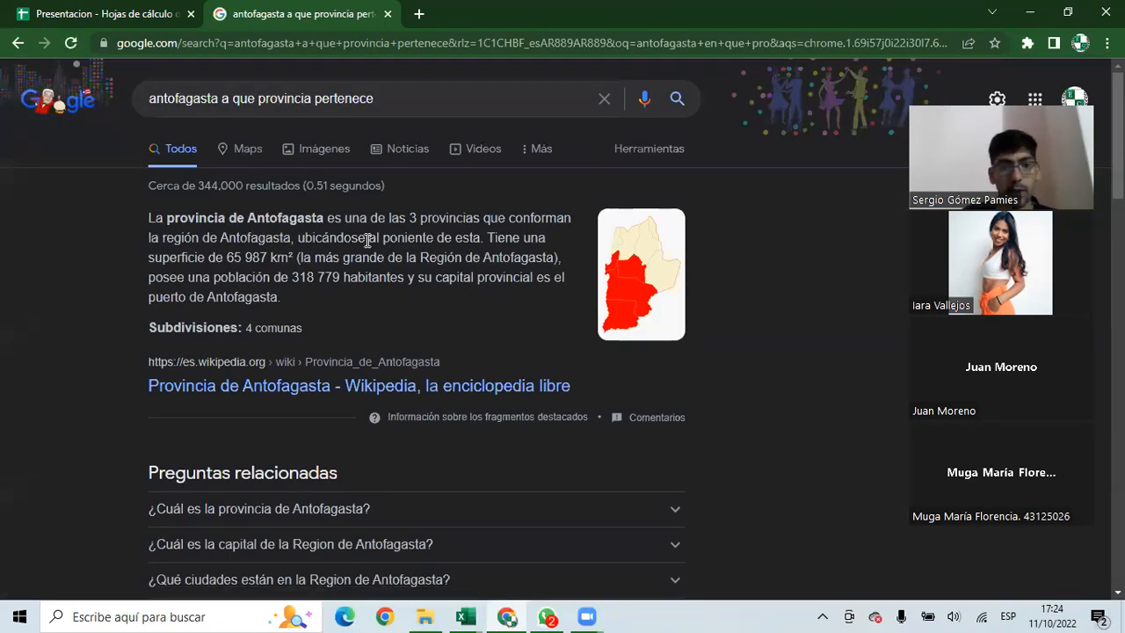
Return to the Clase 3 workbook in Excel and complete row 9 of the Países table with province Antofagasta and country Chile
key(alt+Tab)
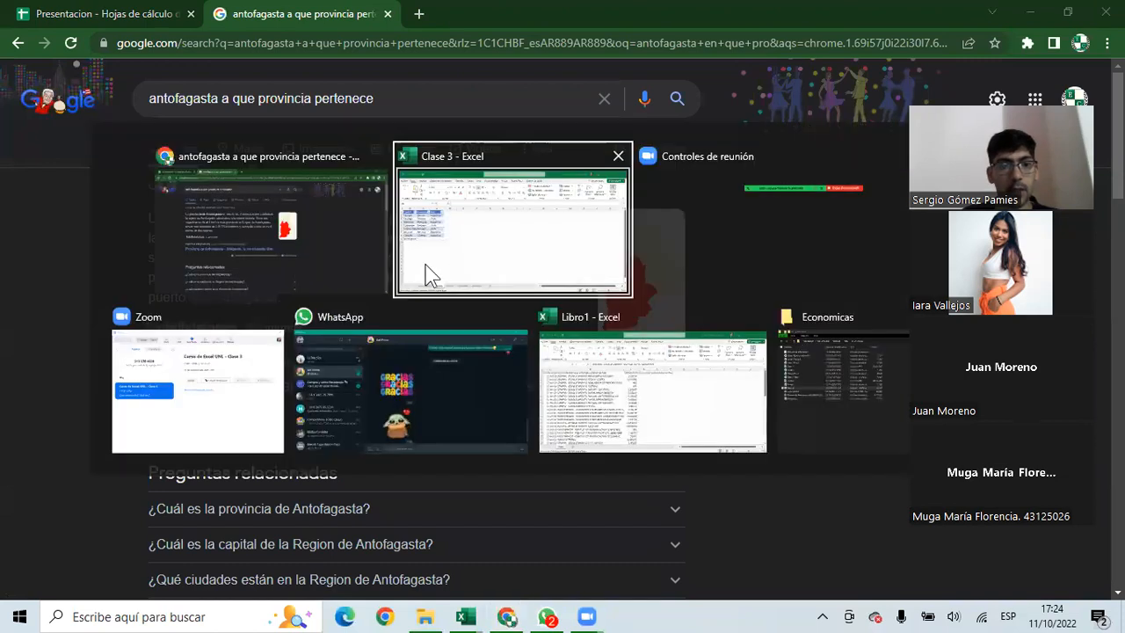
click(70, 336)
click(105, 336)
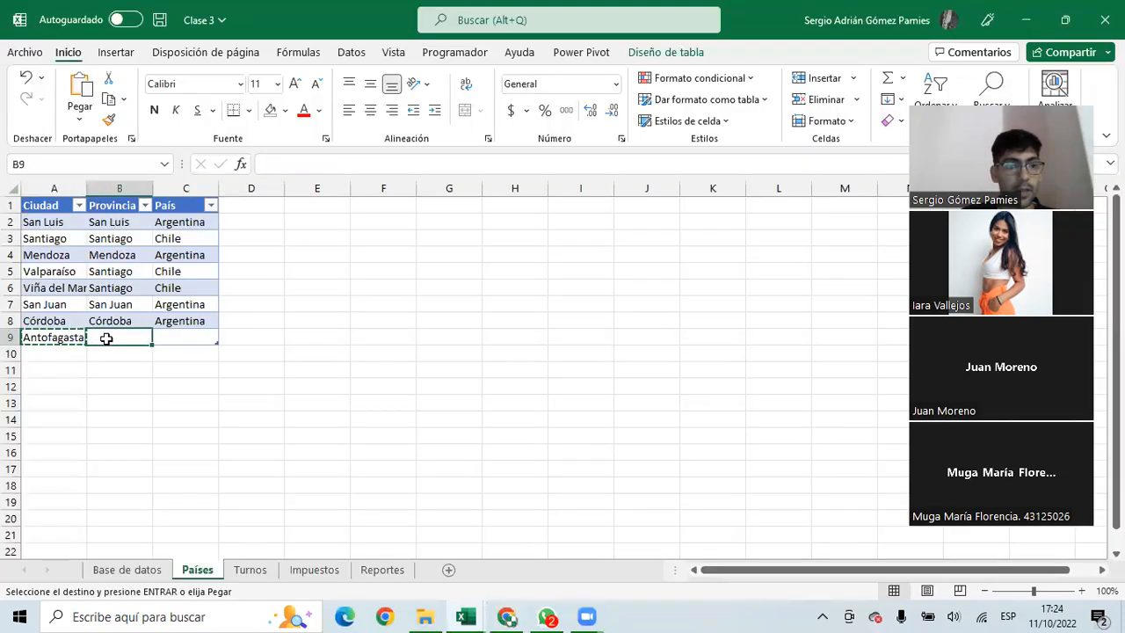
key(ctrl+v)
click(170, 335)
text(Chile)
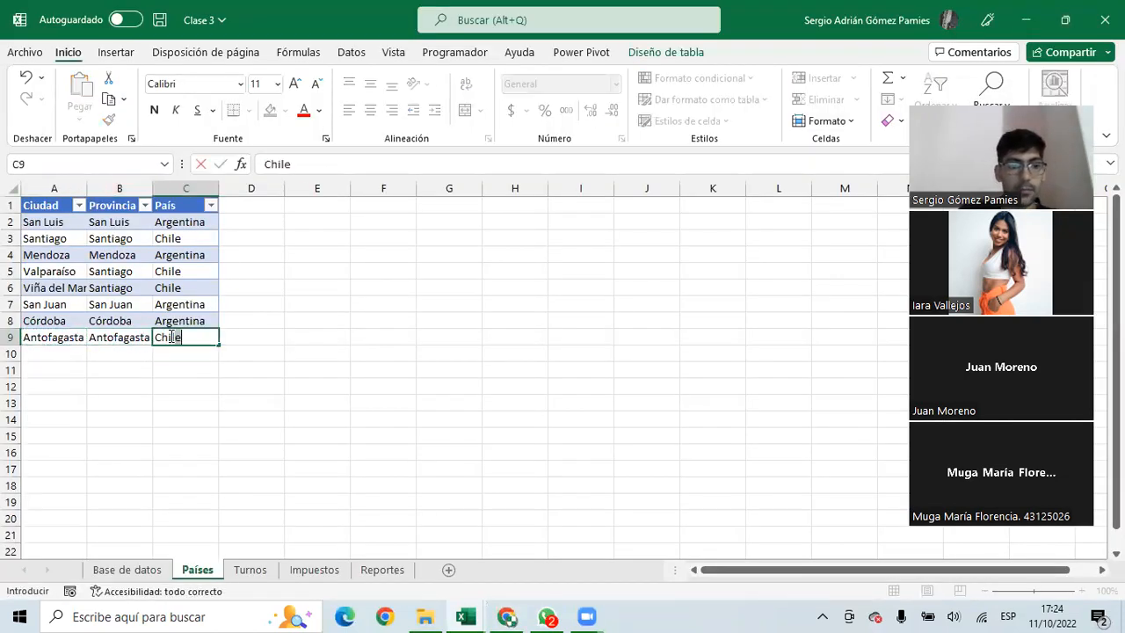
key(Left)
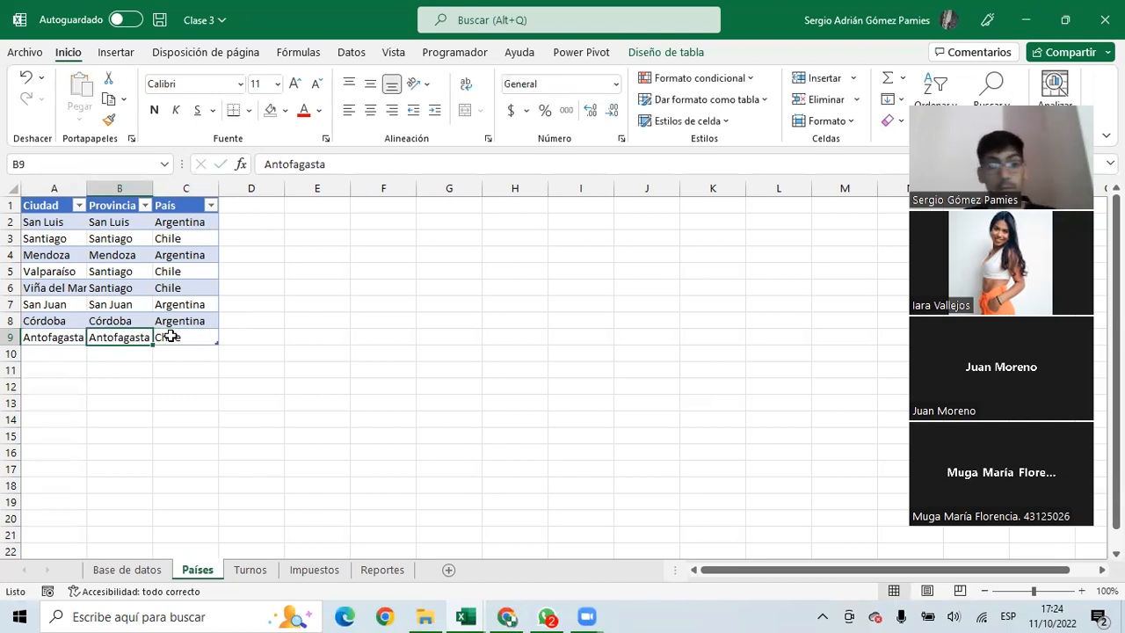
Check the destination country and trip type formulas in row 334 of the Base de datos sheet
click(138, 571)
drag(481, 457, 759, 454)
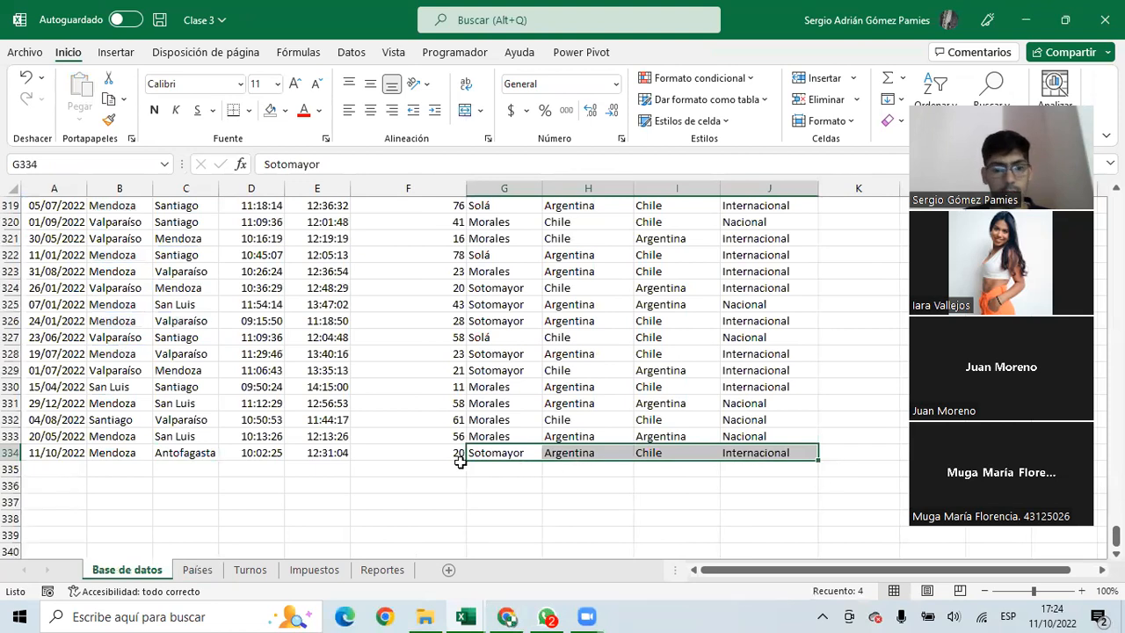
click(673, 453)
click(757, 455)
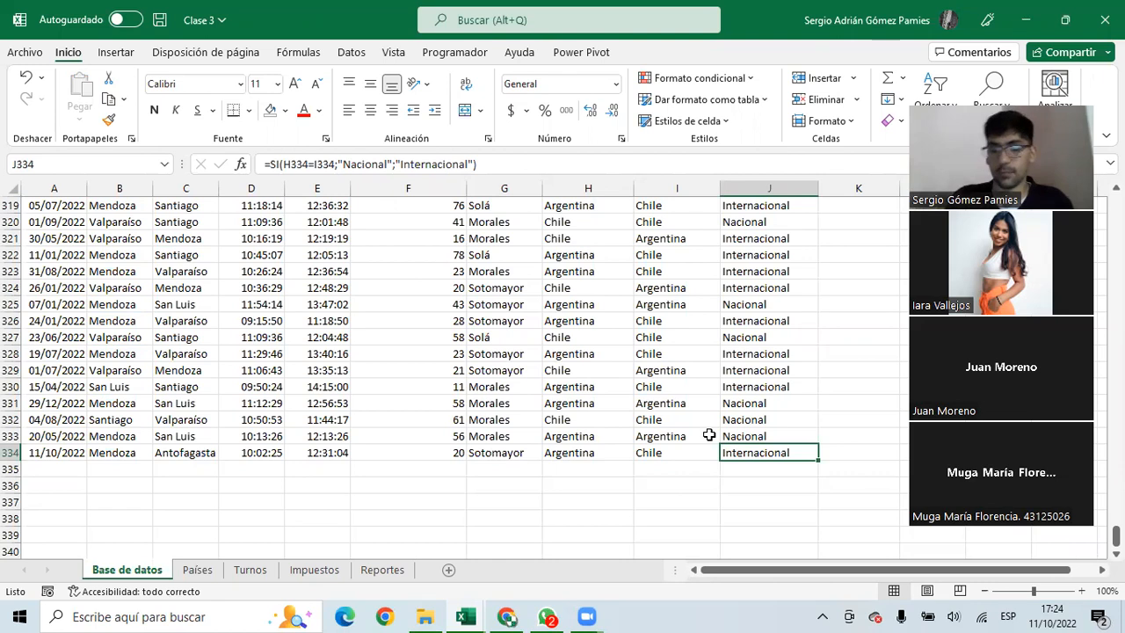
Review the Turnos and Impuestos sheets, then go back to the Base de datos sheet
click(236, 572)
click(158, 568)
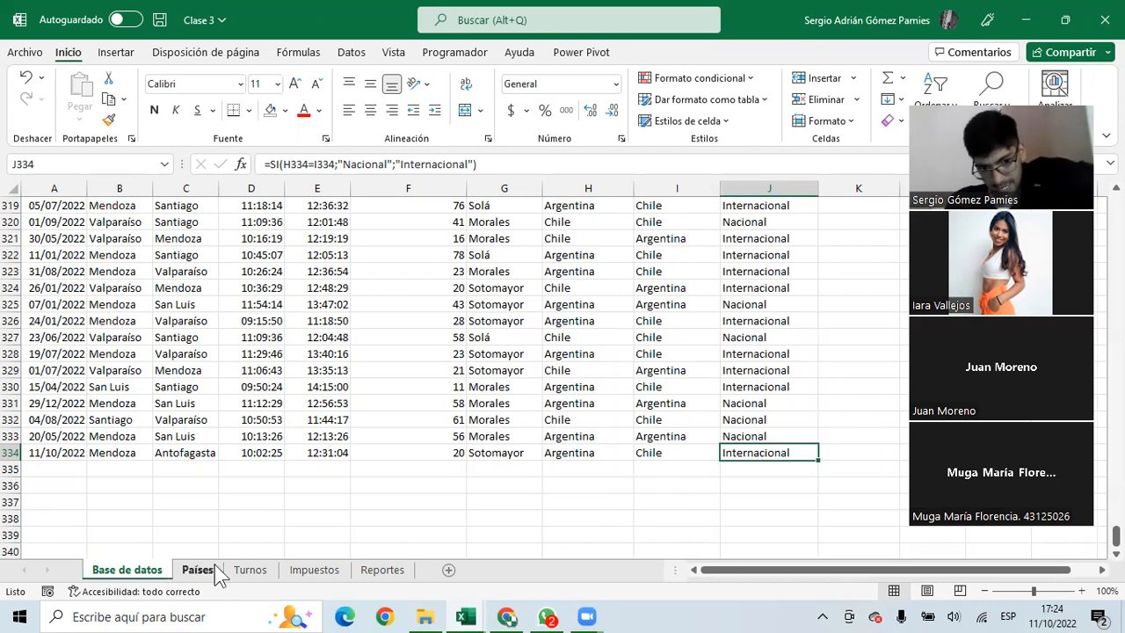
click(316, 573)
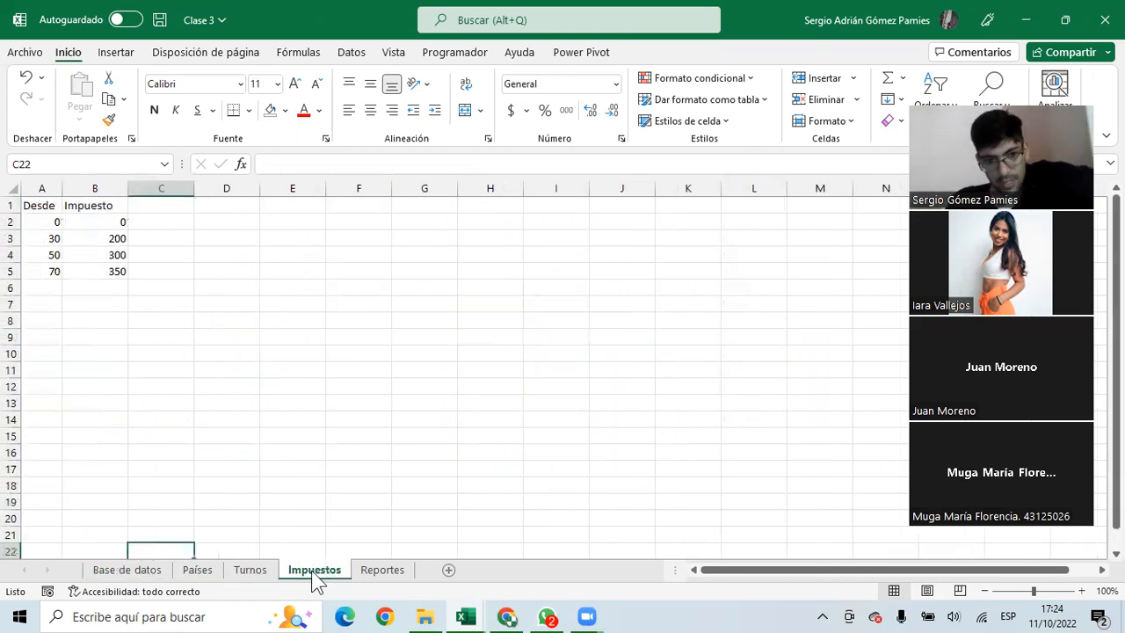
click(147, 571)
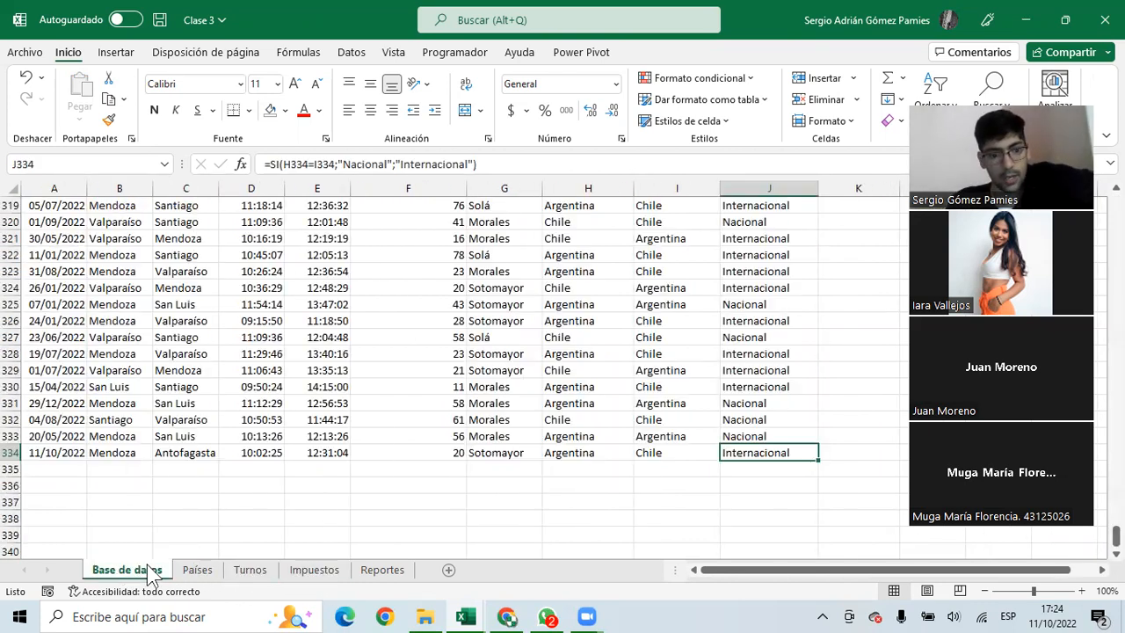
click(264, 568)
click(48, 209)
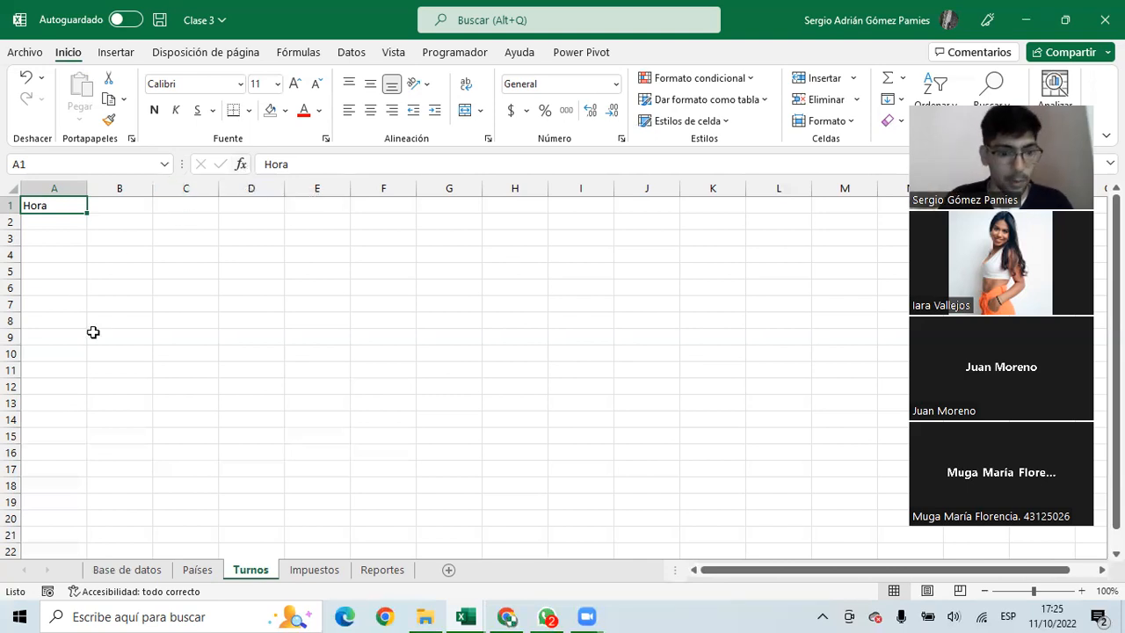
click(199, 570)
click(131, 569)
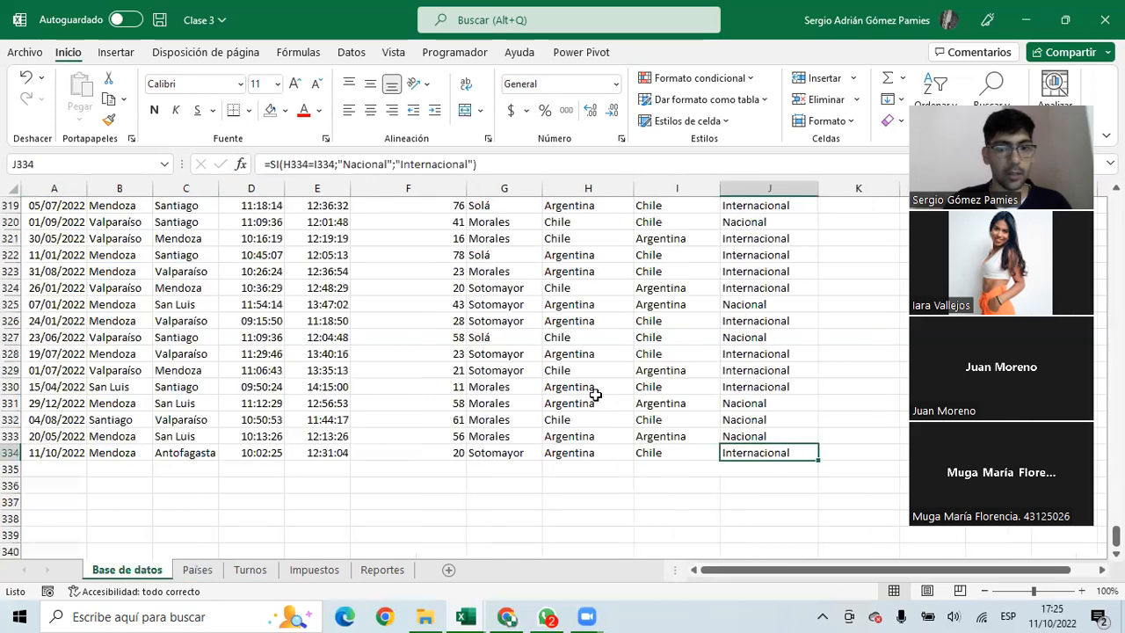
Examine the trip type formulas in J2 and J8 against the origin and destination countries in H2:I2
scroll(729, 302, up, 20)
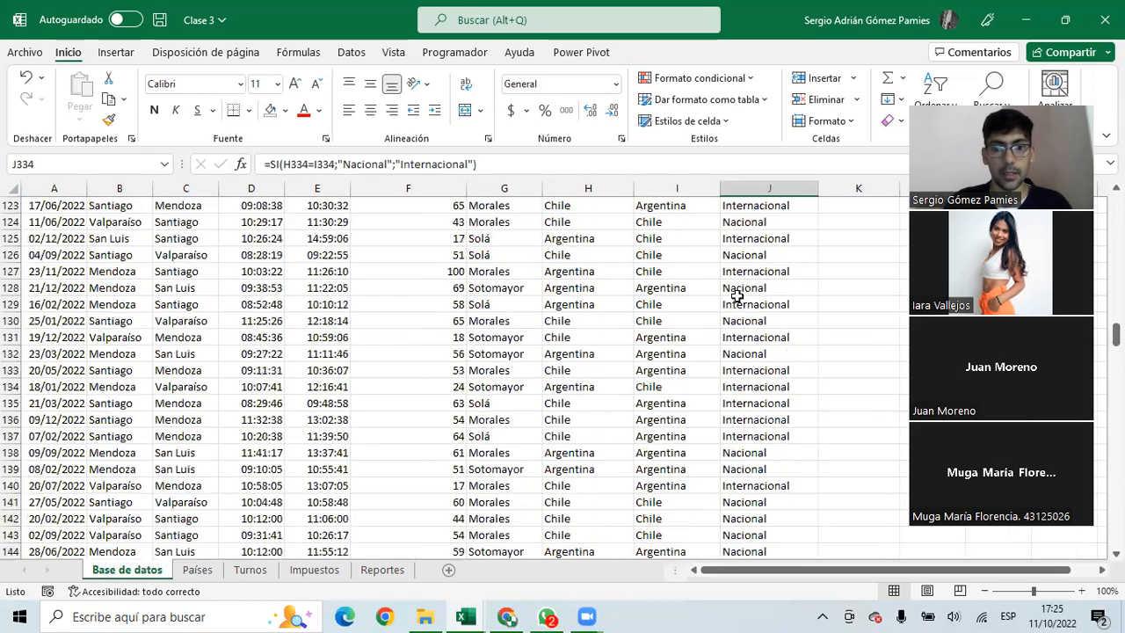
click(681, 269)
key(ctrl+Up)
key(Down)
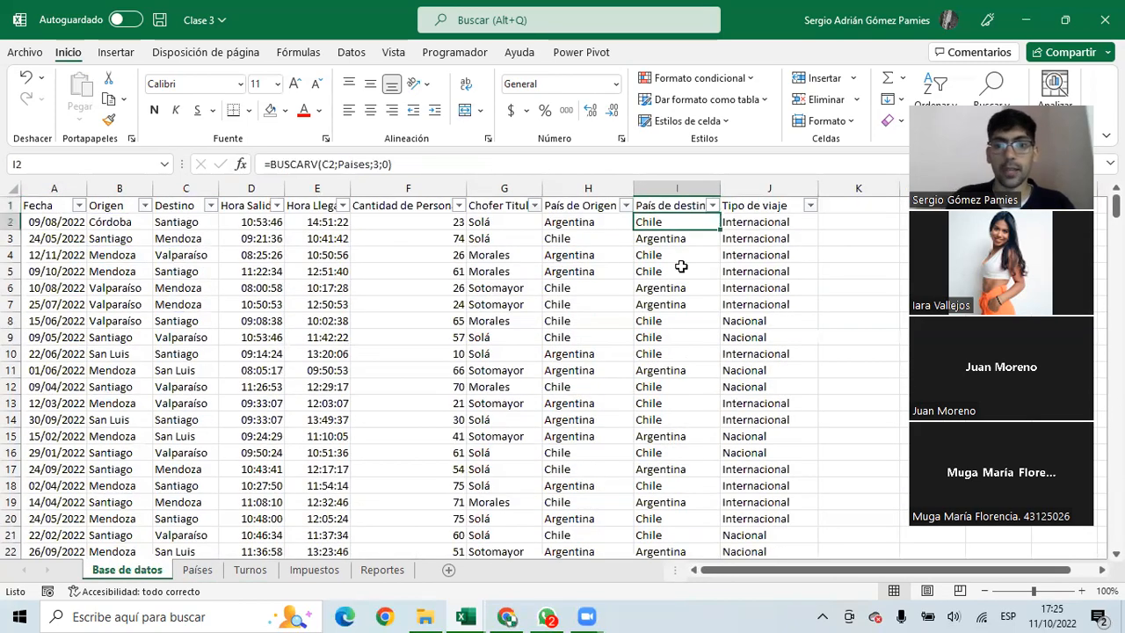
click(738, 225)
click(752, 322)
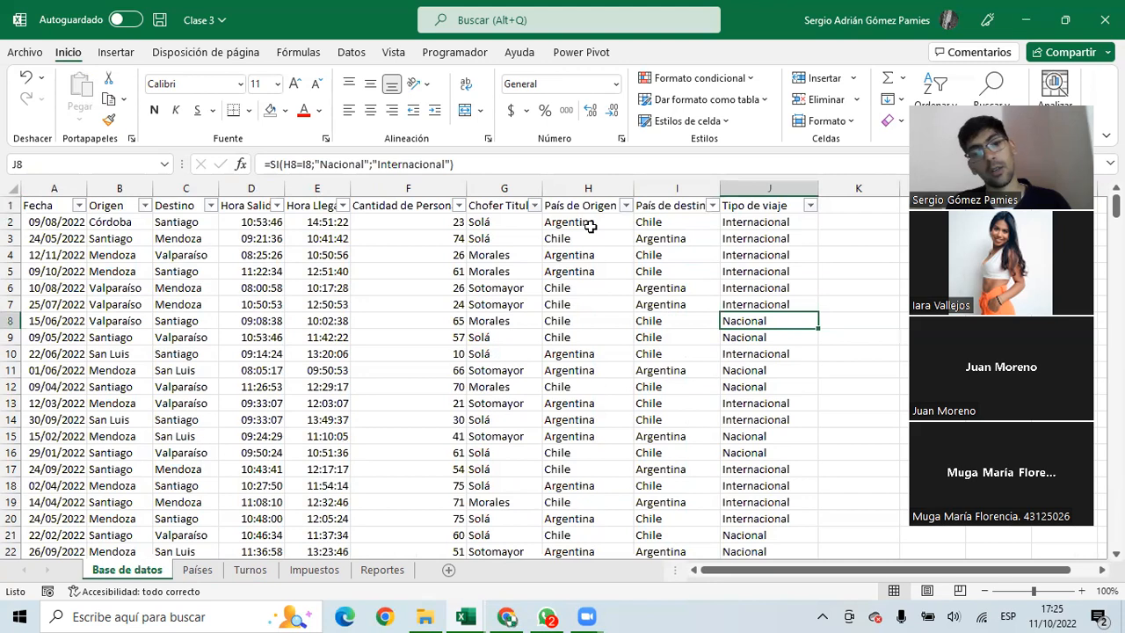
drag(608, 226, 700, 223)
drag(584, 221, 677, 220)
click(726, 221)
drag(583, 221, 699, 223)
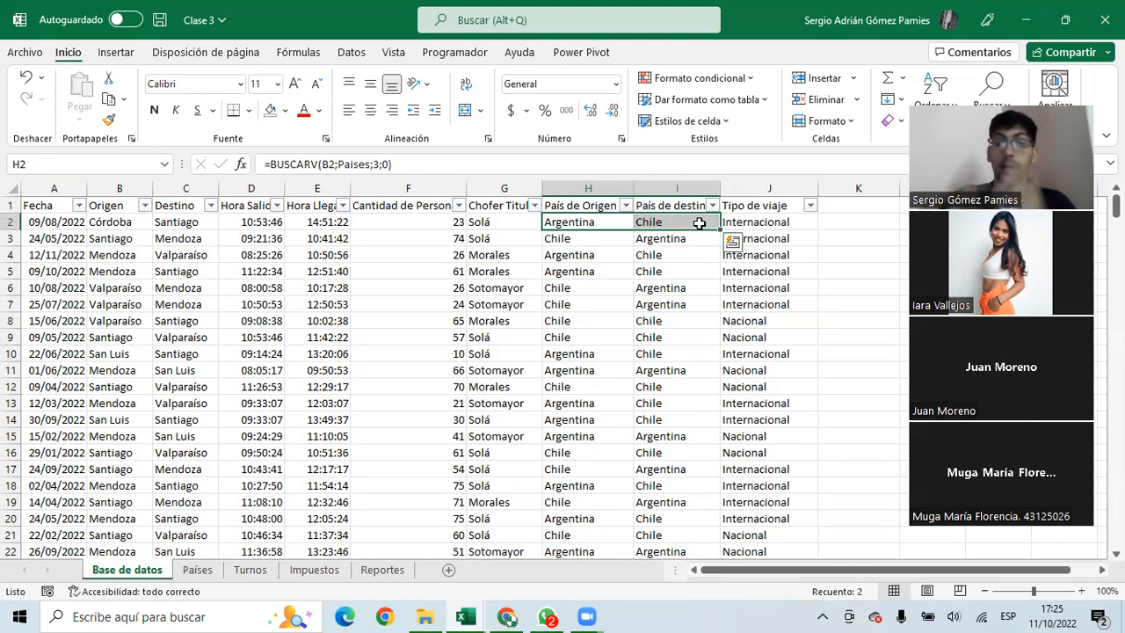
Add the column header Turno in K1 of the Base de datos sheet
click(848, 205)
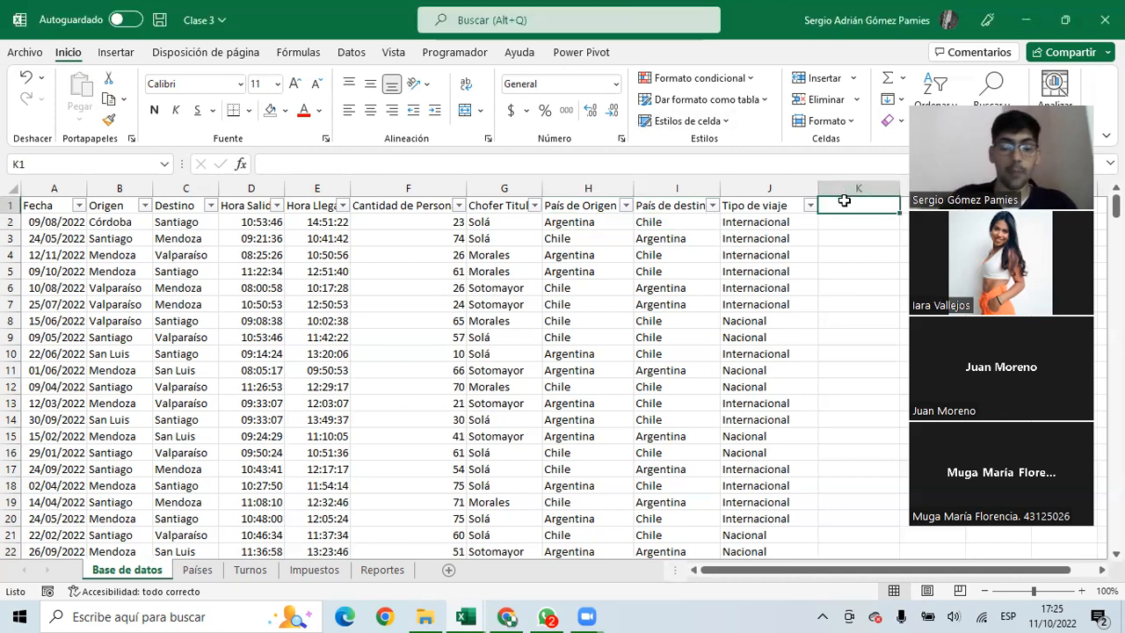
text(Tur)
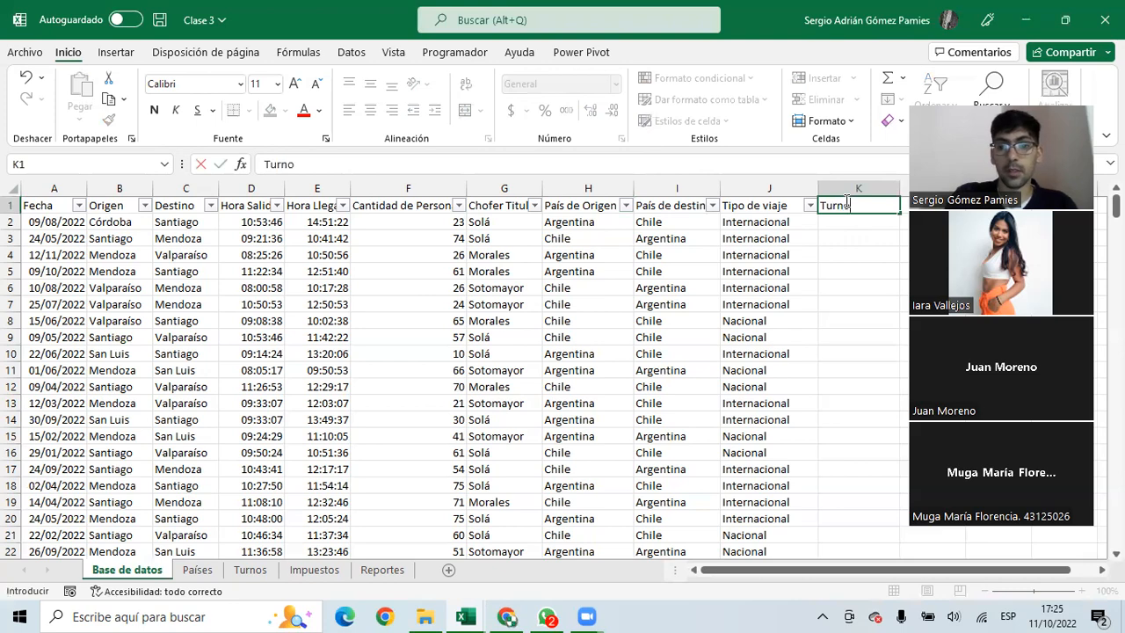
text(no)
key(Return)
Start an auxiliary shift list beside the data with 8:00 in N1 and Temprano in O1
key(Right)
key(Right)
key(Right)
key(Right)
key(Right)
key(Right)
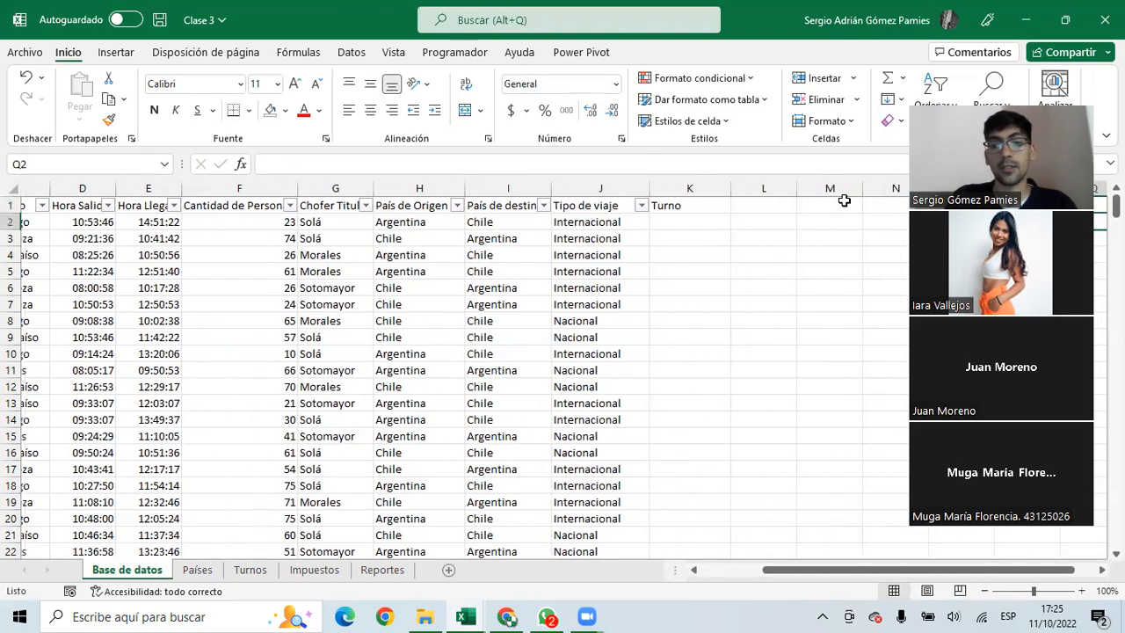
key(Left)
key(Left)
key(Left)
key(Up)
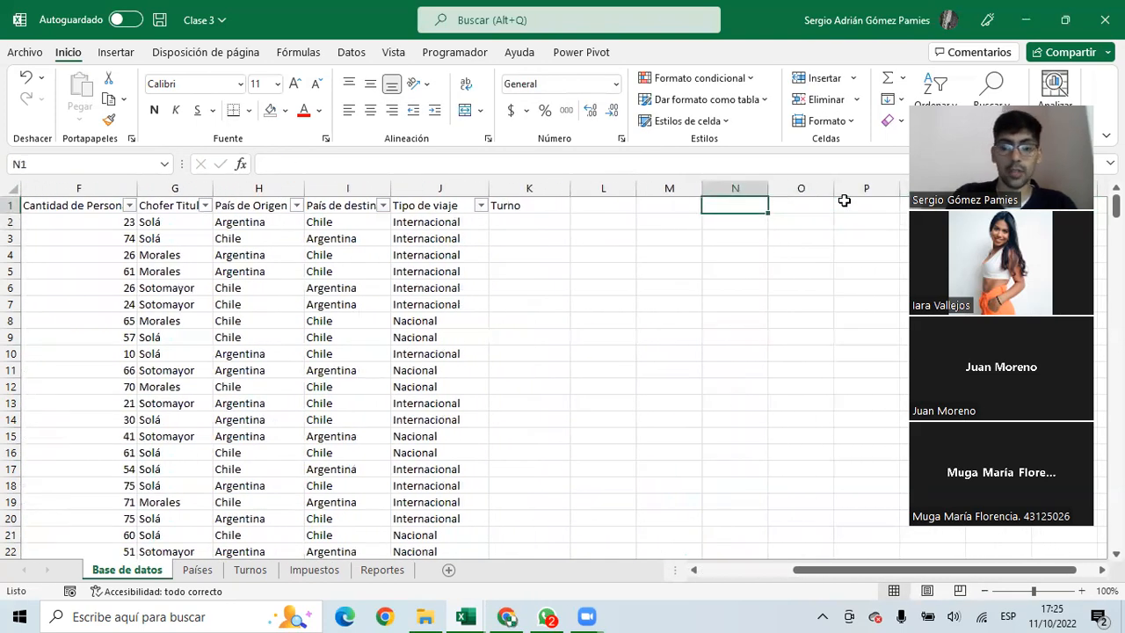
text(8:00)
key(Tab)
text(T)
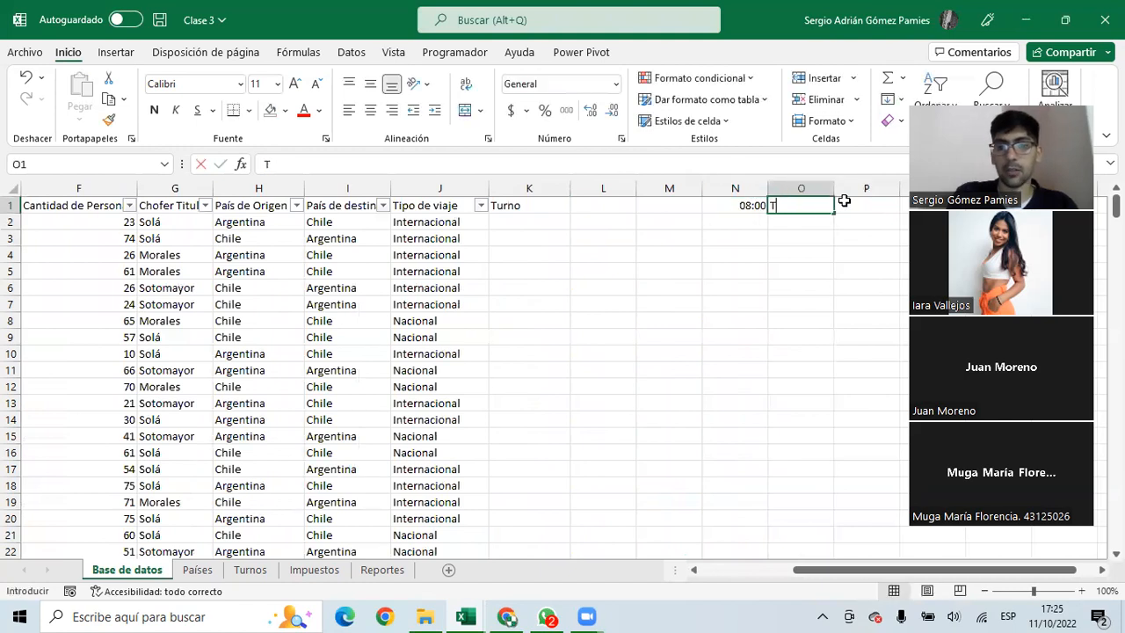
text(erprano)
key(Return)
Add the second shift to the list with 10:00 in N2 and Media Mañana in O2
text(10:00)
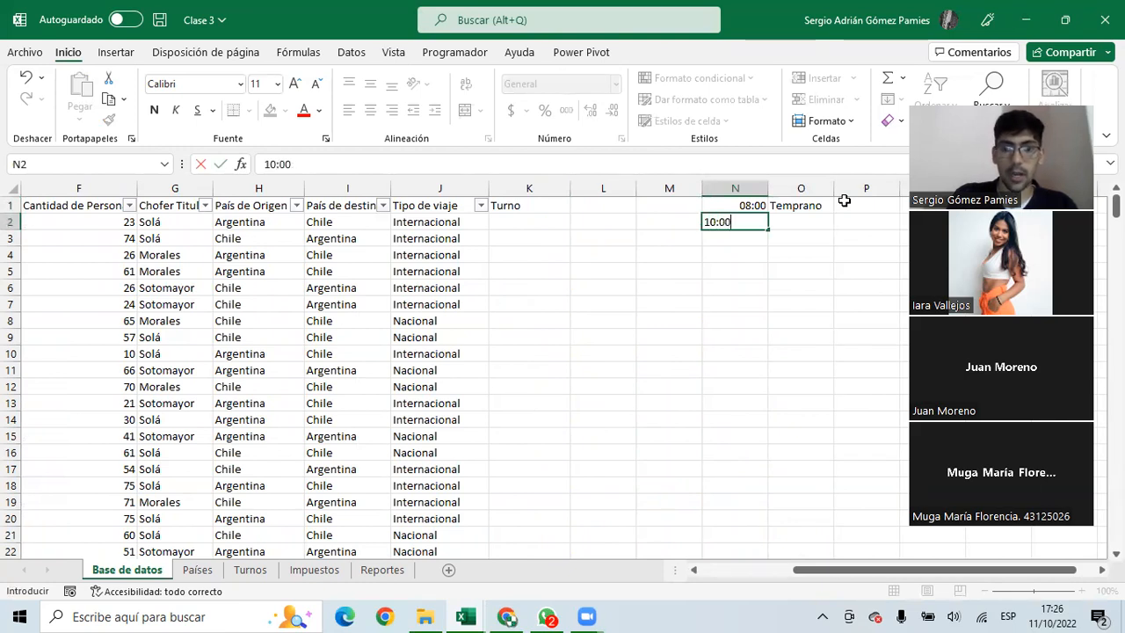
key(Tab)
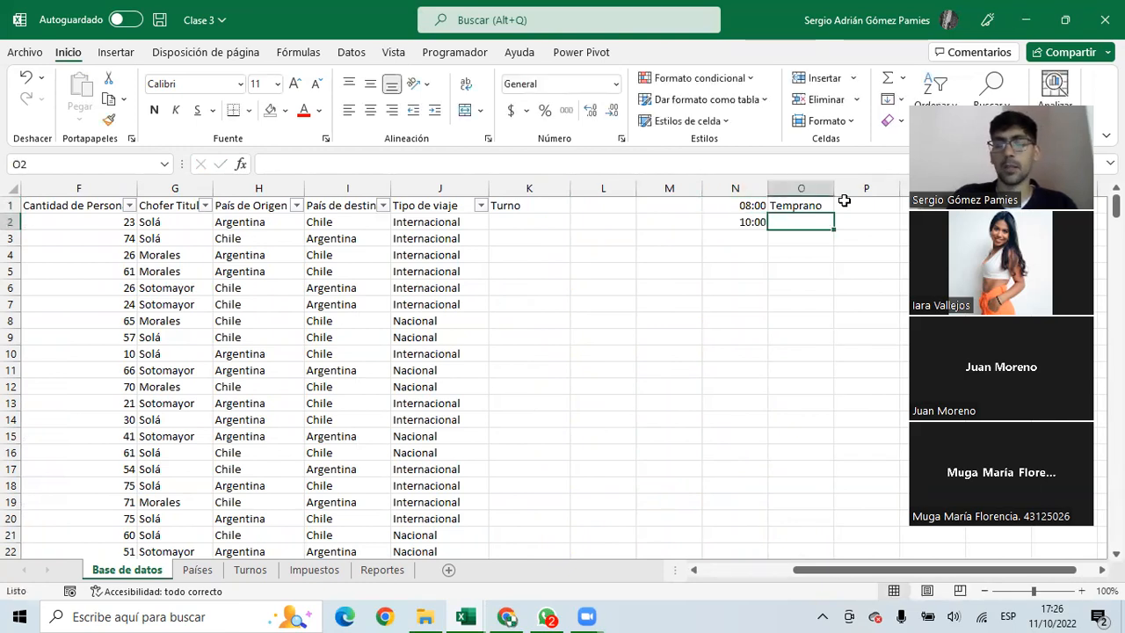
text(Mediamañana)
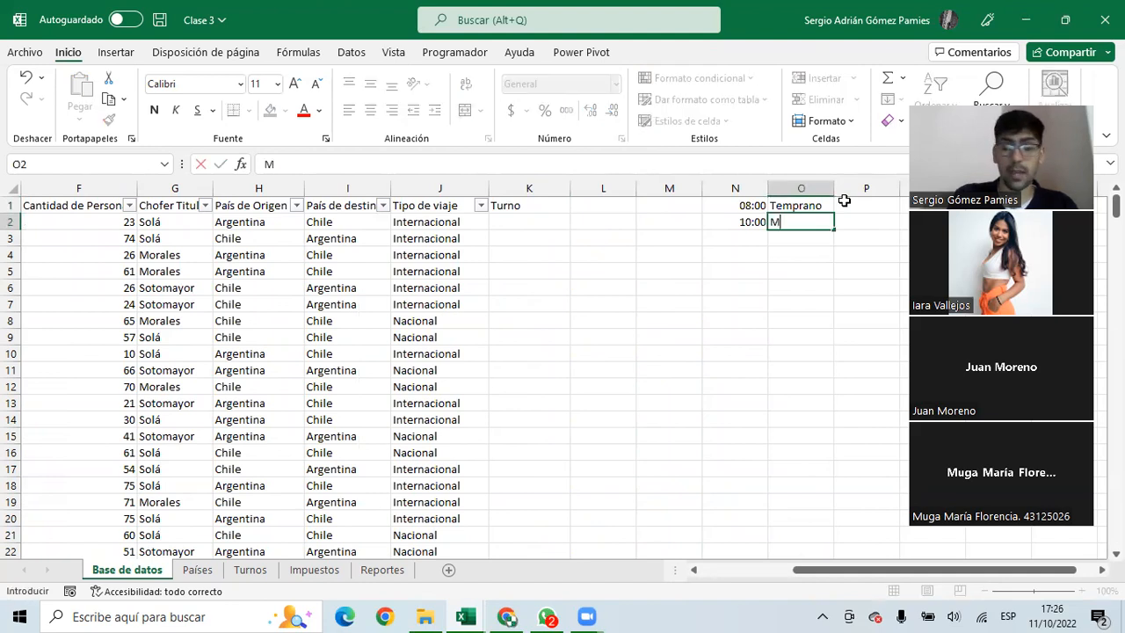
key(BackSpace)
key(BackSpace)
key(BackSpace)
key(BackSpace)
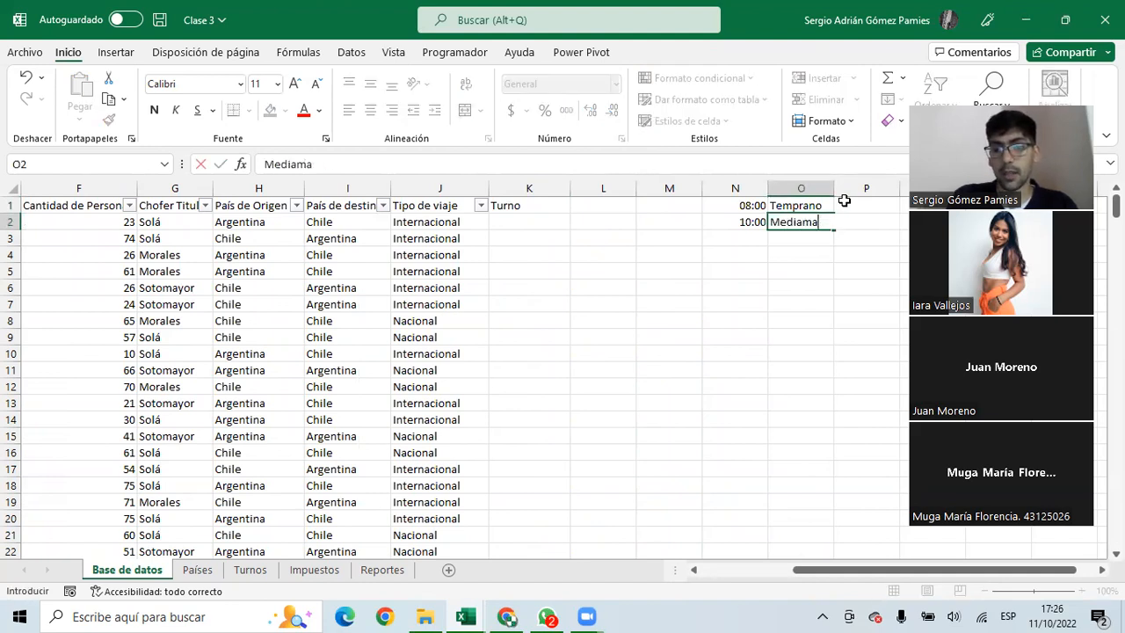
text(Mañana)
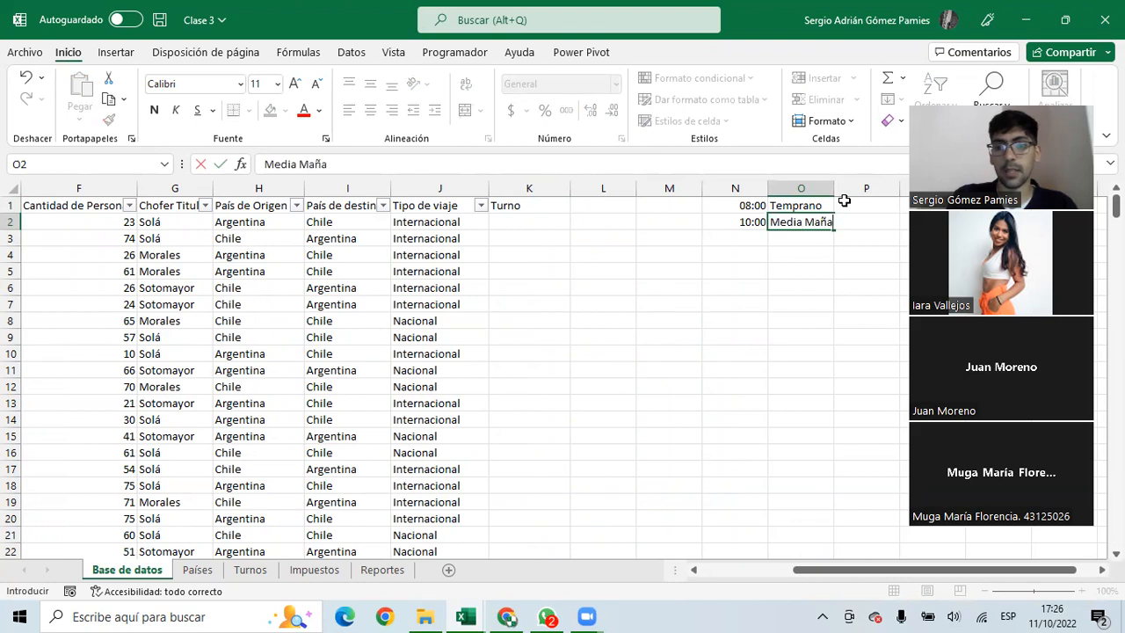
key(Return)
Add the third shift to the auxiliary list with 12:00 in N3 and Medio Día in O3
text(12)
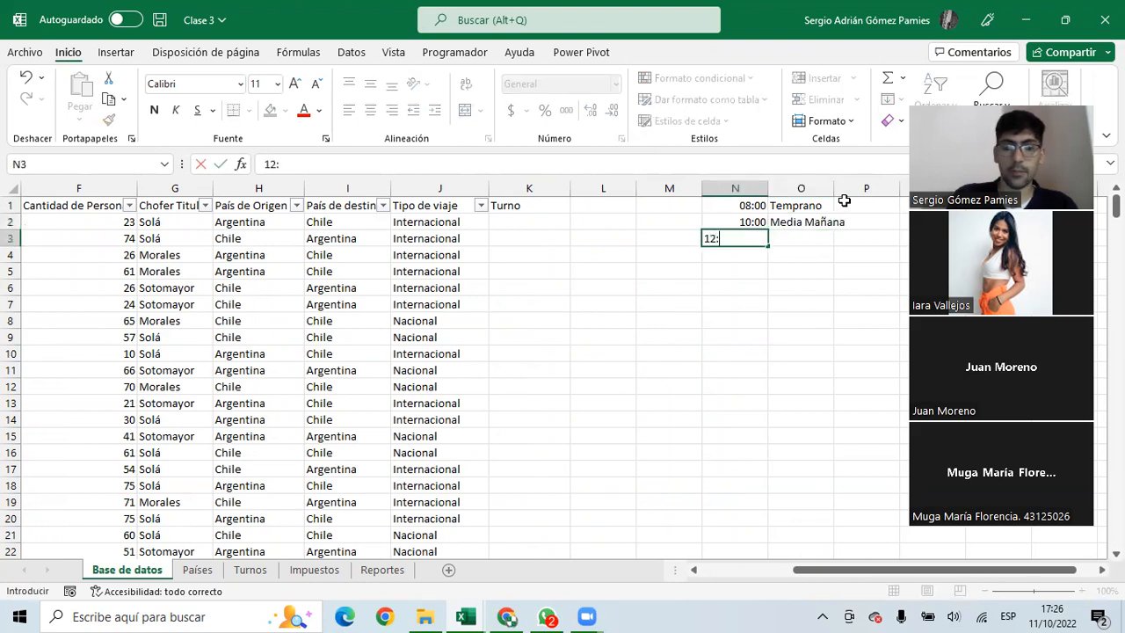
text(:00)
key(Tab)
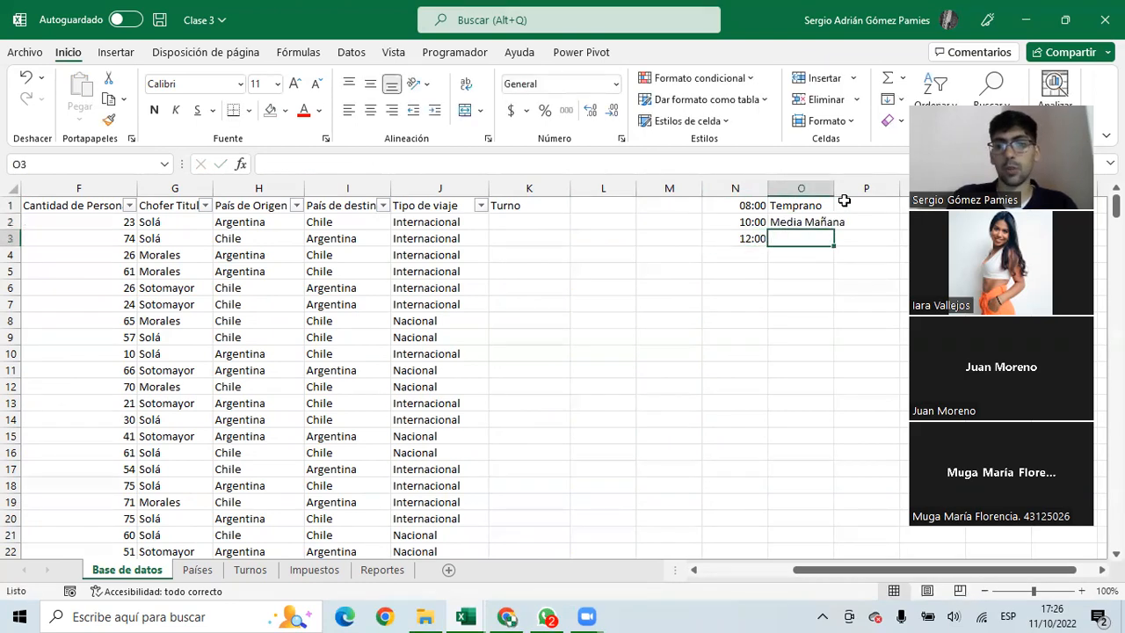
text(Medio)
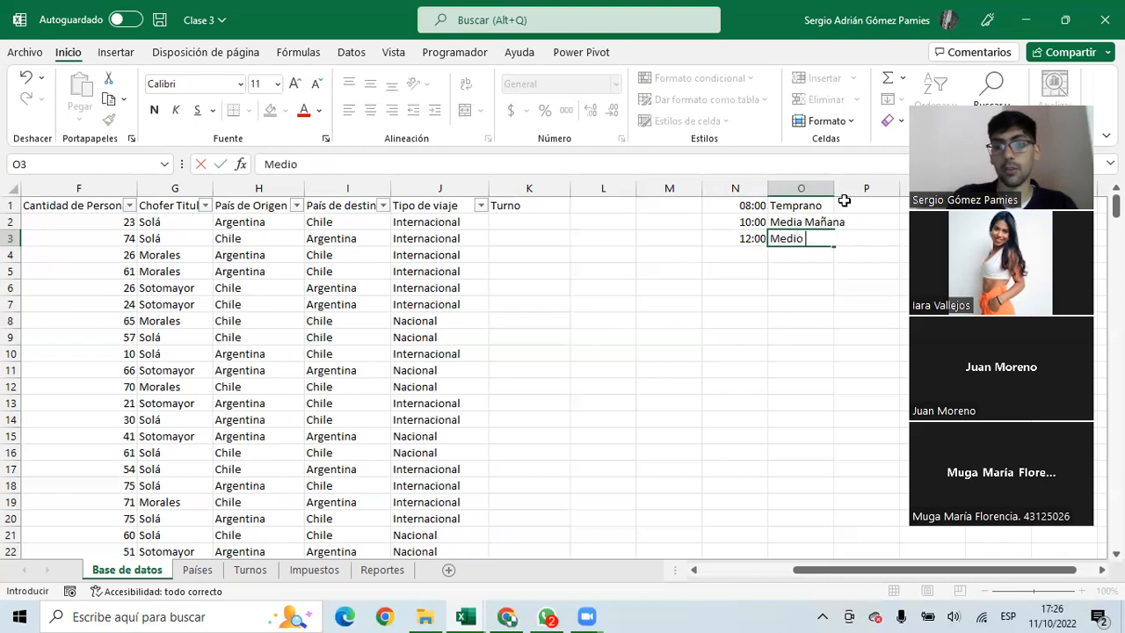
text( Día)
key(Return)
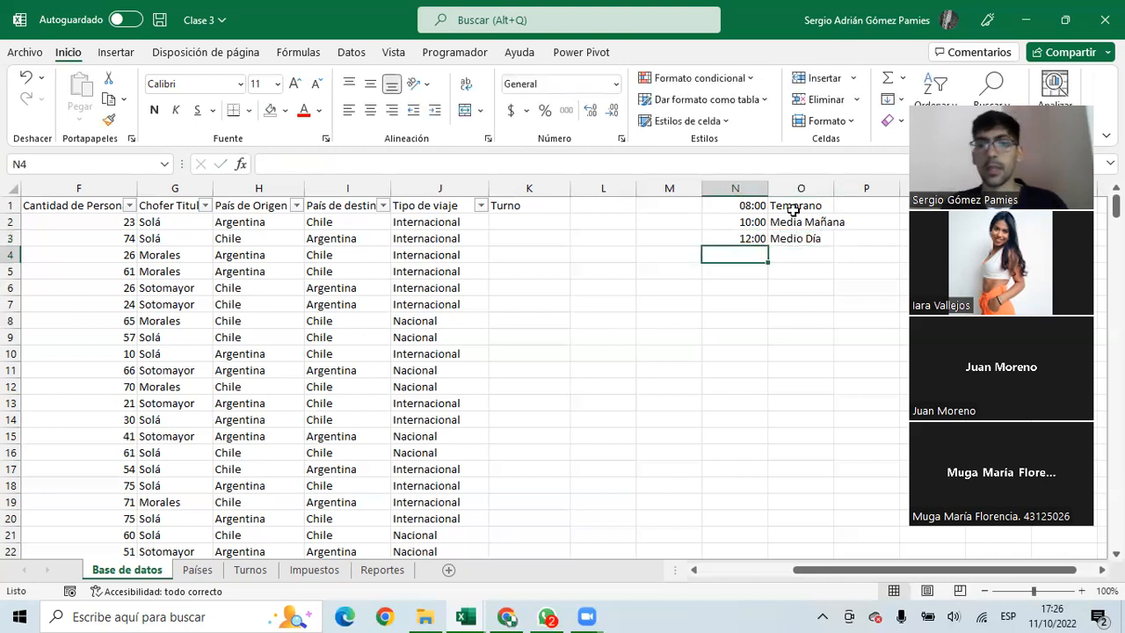
click(722, 205)
drag(290, 255, 77, 268)
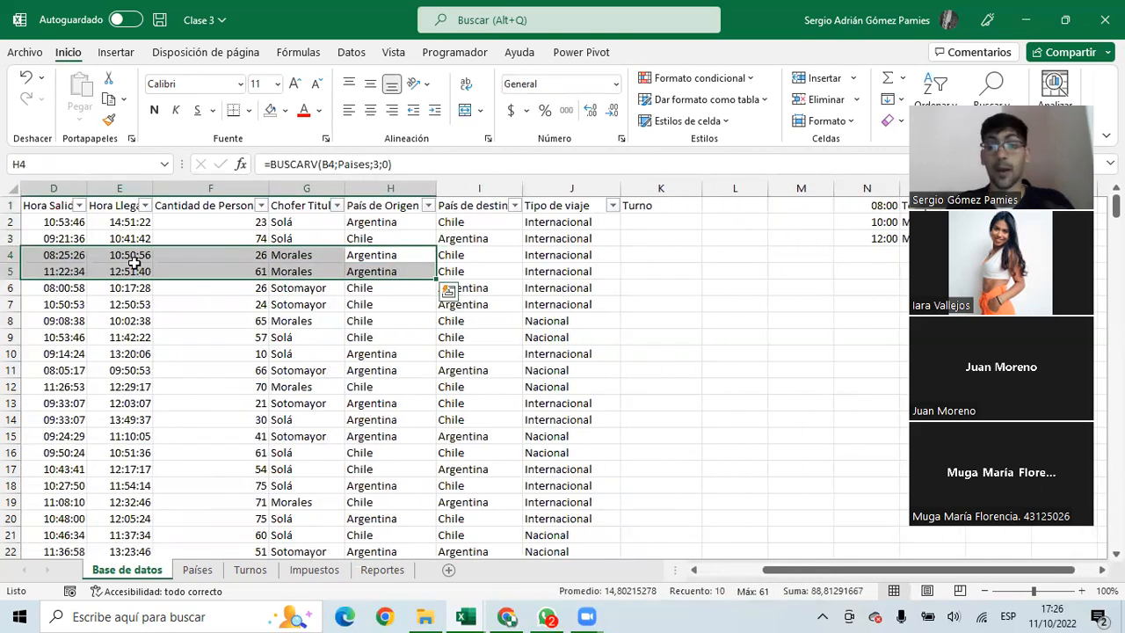
click(72, 222)
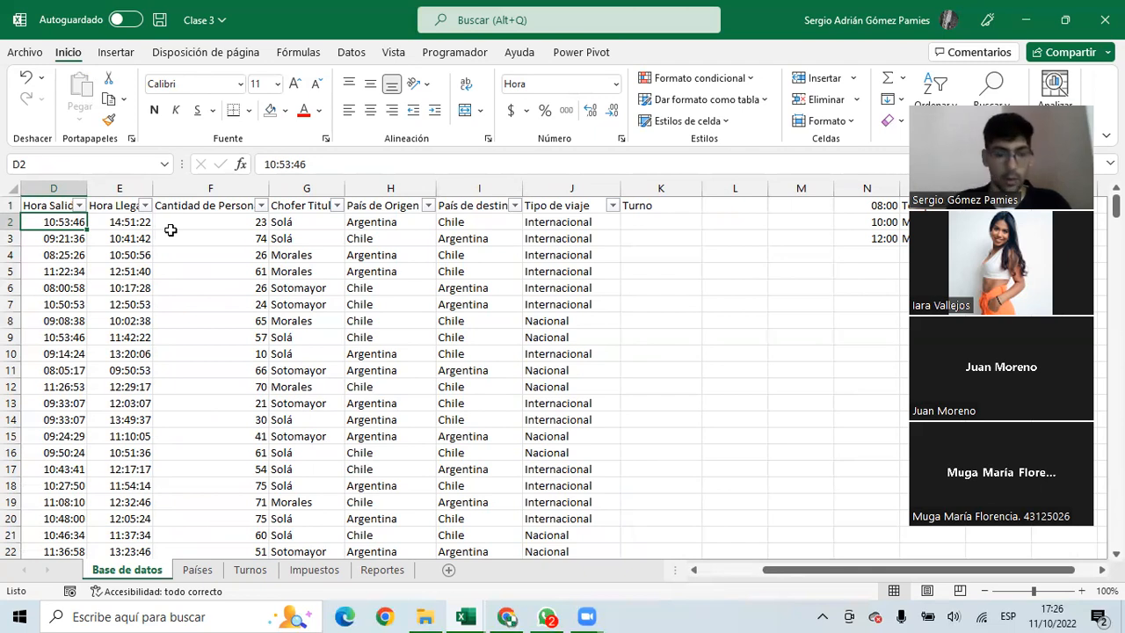
Add the column header Turno in B1 of the Turnos sheet
click(244, 573)
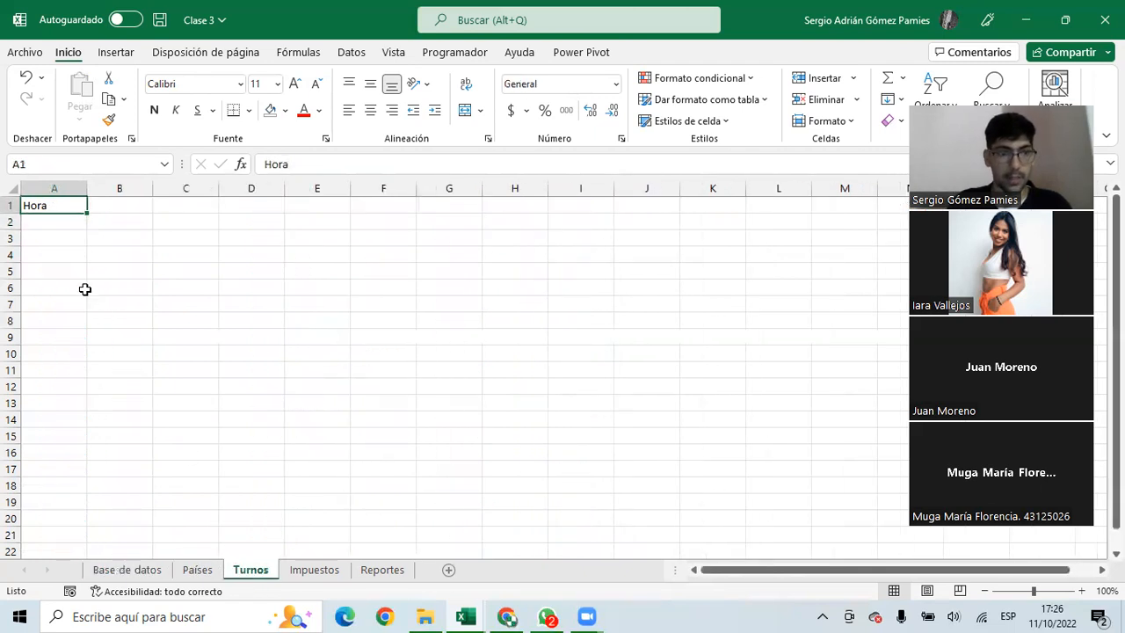
click(106, 207)
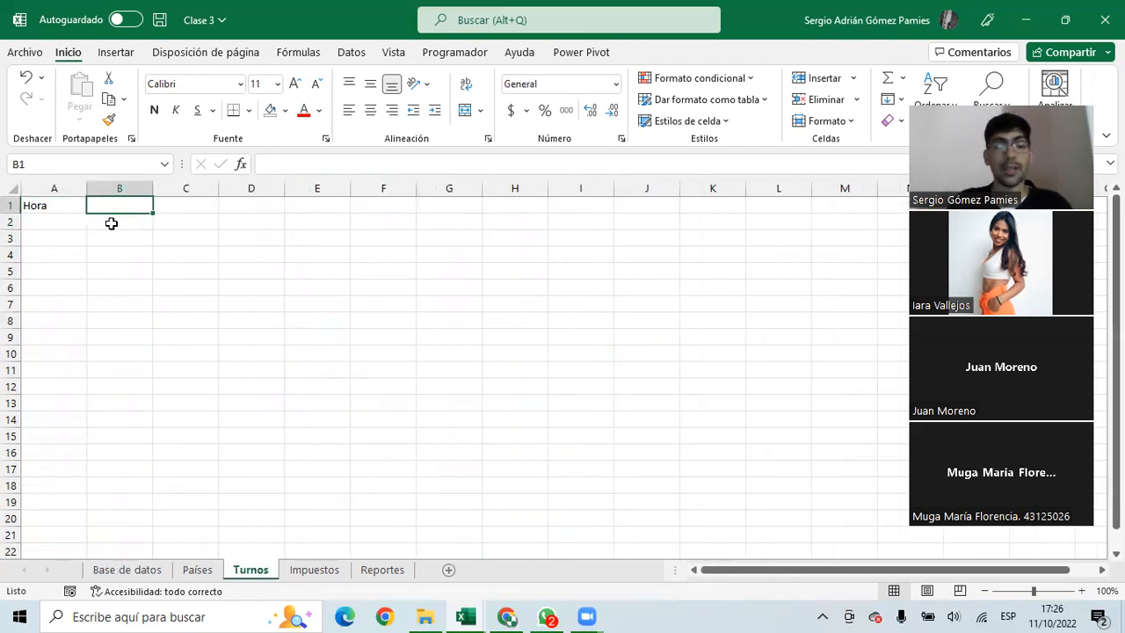
text(Tirmp)
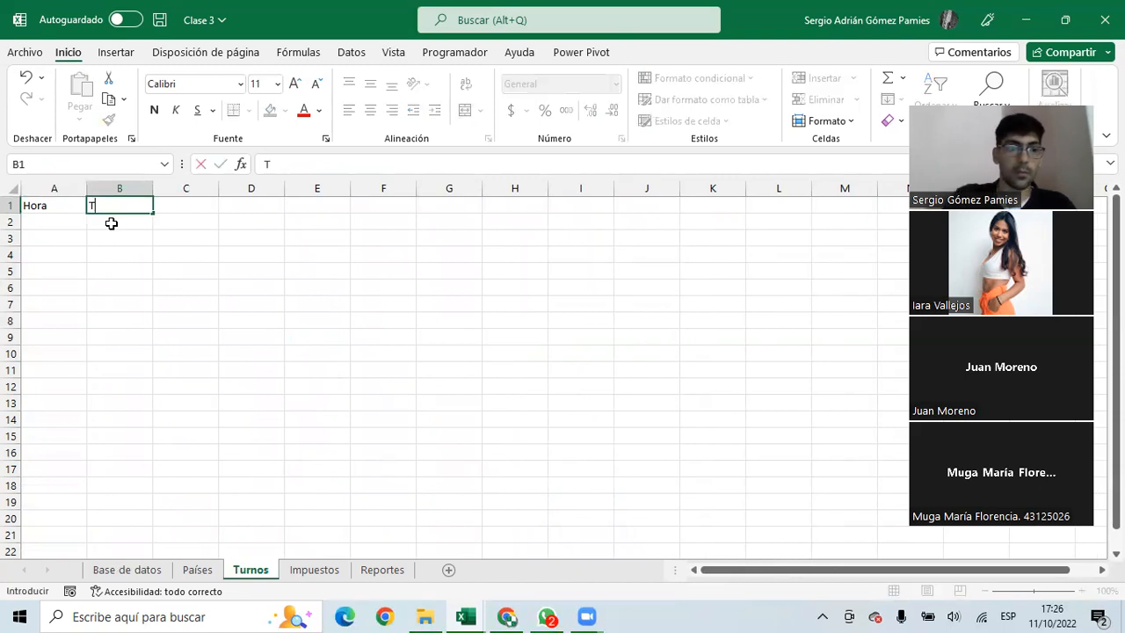
key(BackSpace)
key(BackSpace)
key(BackSpace)
text(urno)
key(Return)
click(76, 220)
drag(65, 208, 109, 249)
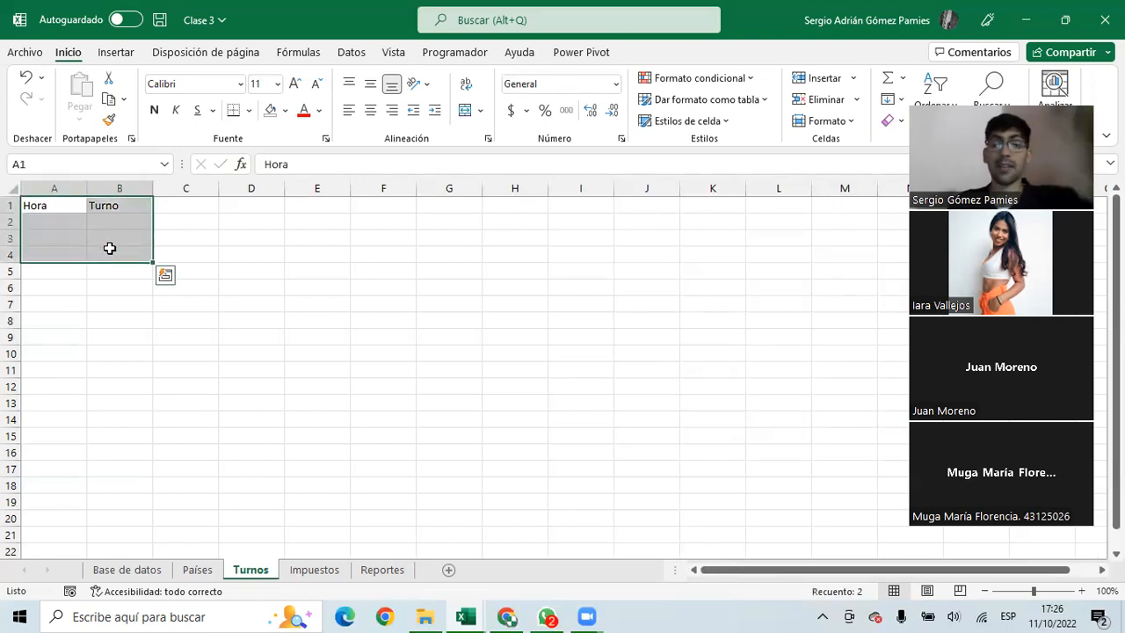
Enter 8 as the first hour in A2 of the Turnos sheet
click(61, 226)
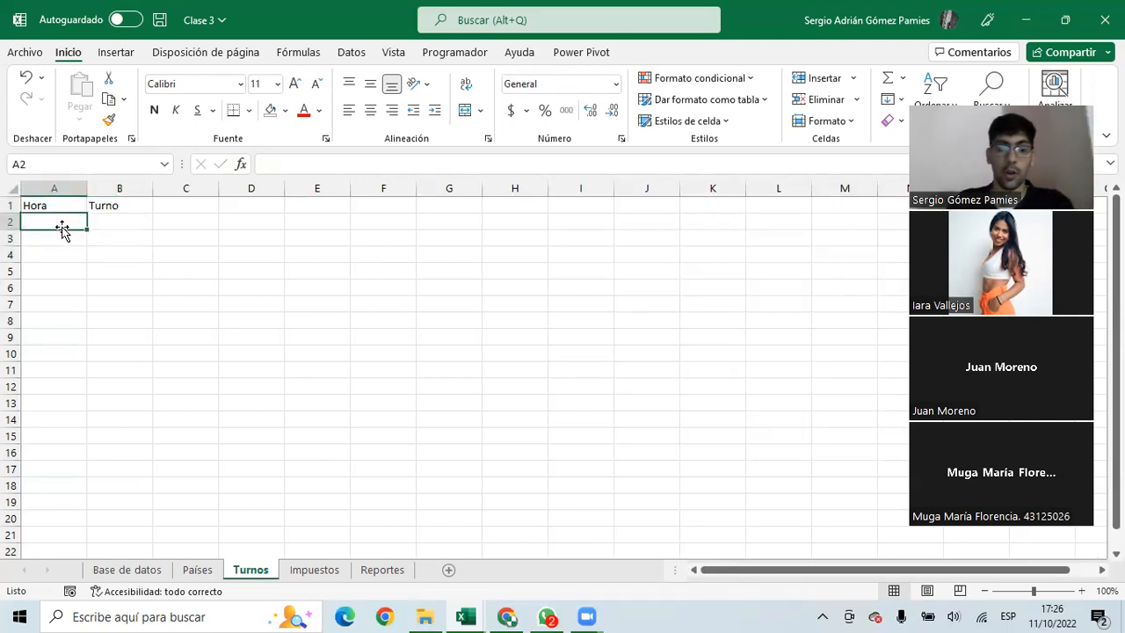
text(8)
key(Tab)
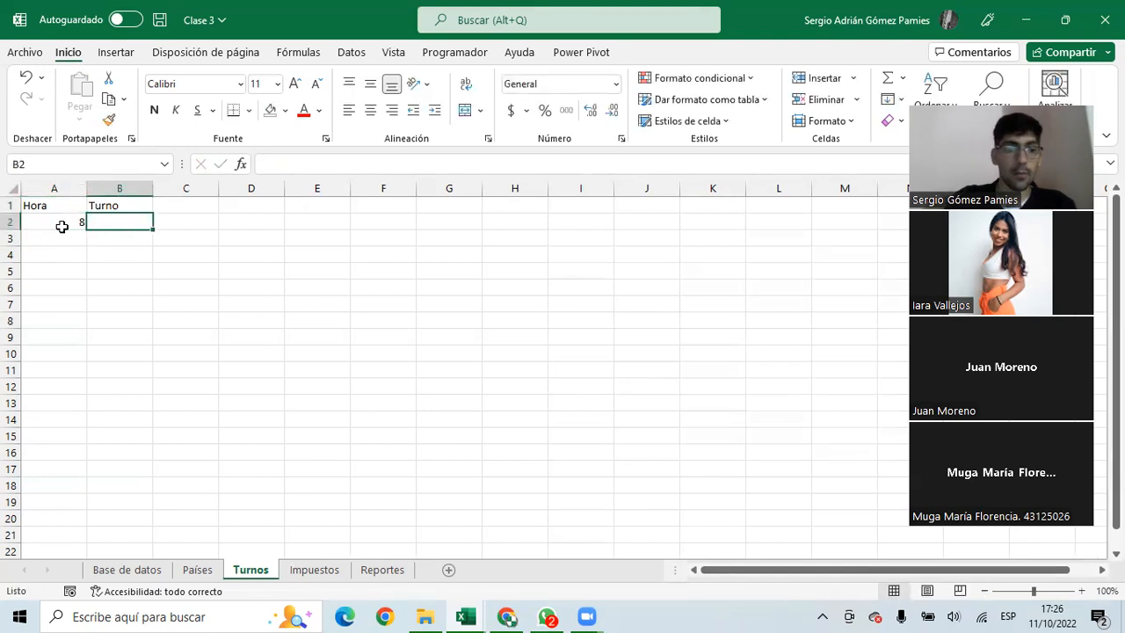
Copy the shift list N1:O3 from Base de datos and paste it at A2 of the Turnos sheet
click(156, 569)
drag(762, 351, 967, 403)
drag(544, 205, 606, 234)
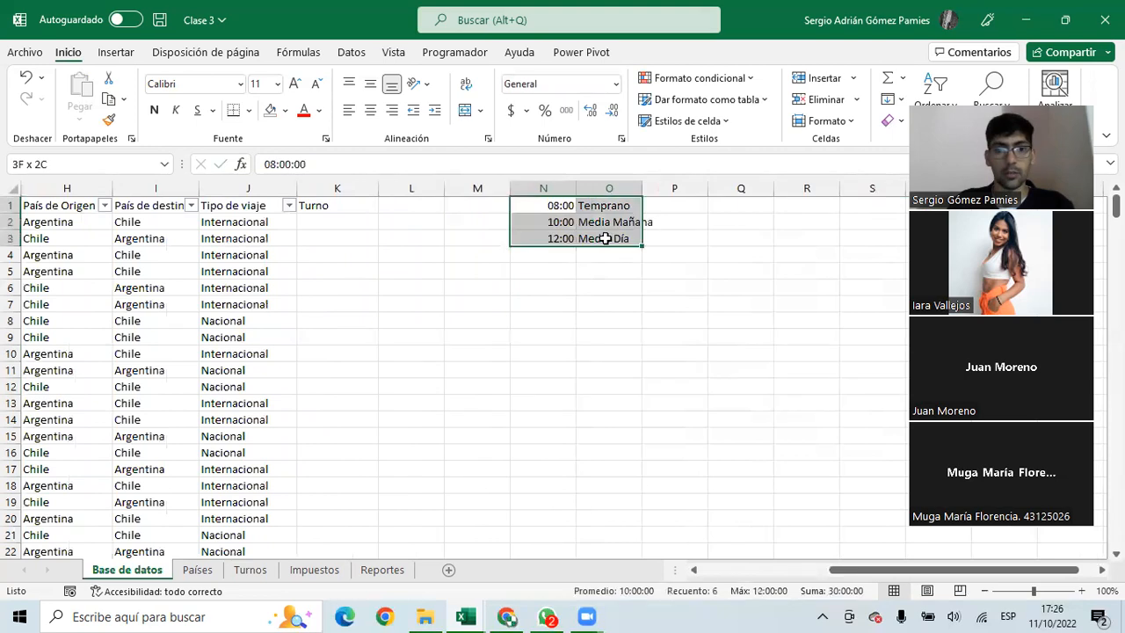
key(ctrl+c)
click(249, 570)
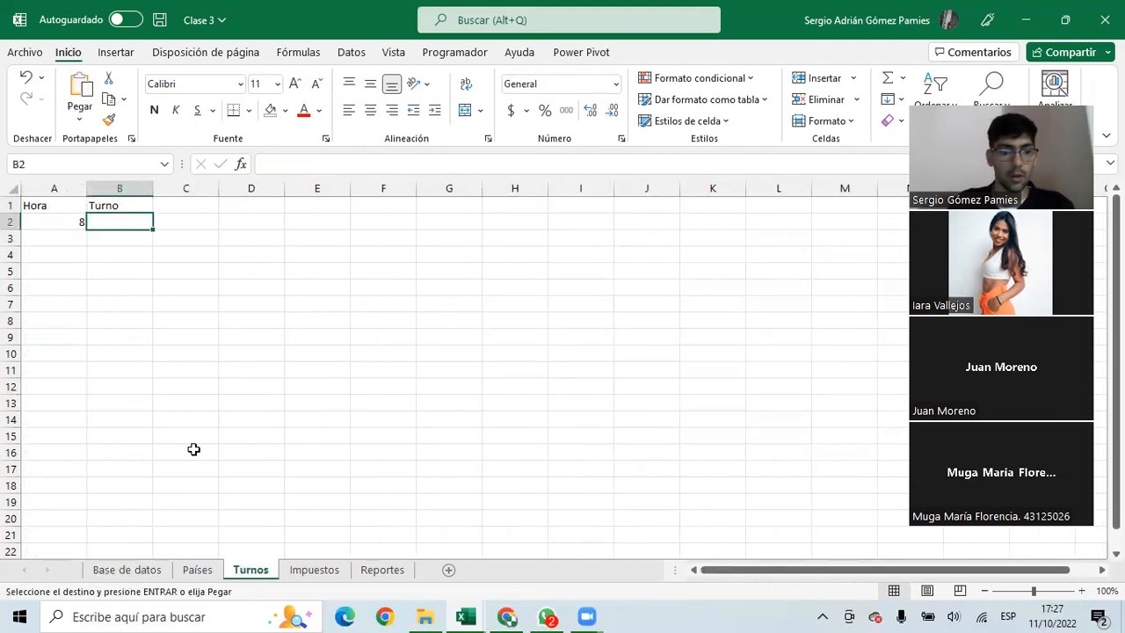
click(50, 222)
key(ctrl+v)
Apply the thousands number style to A2:A4 and replace the pasted hours with 8, 10 and 12
drag(59, 224, 59, 253)
click(572, 112)
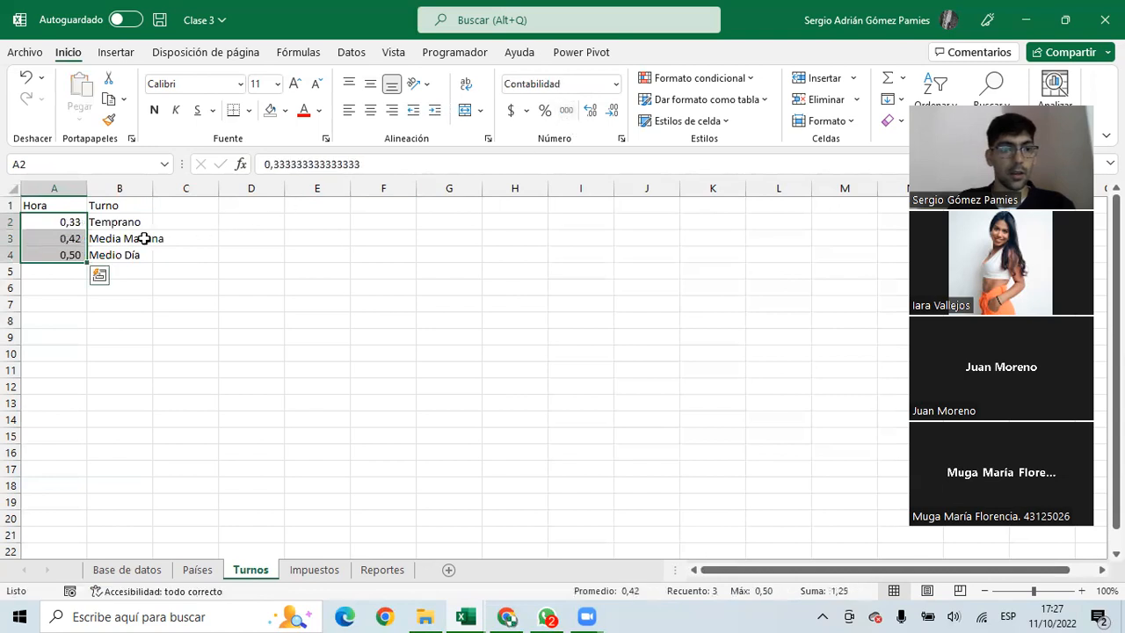
click(74, 227)
text(8)
key(Return)
text(10)
key(Return)
text(12)
key(Return)
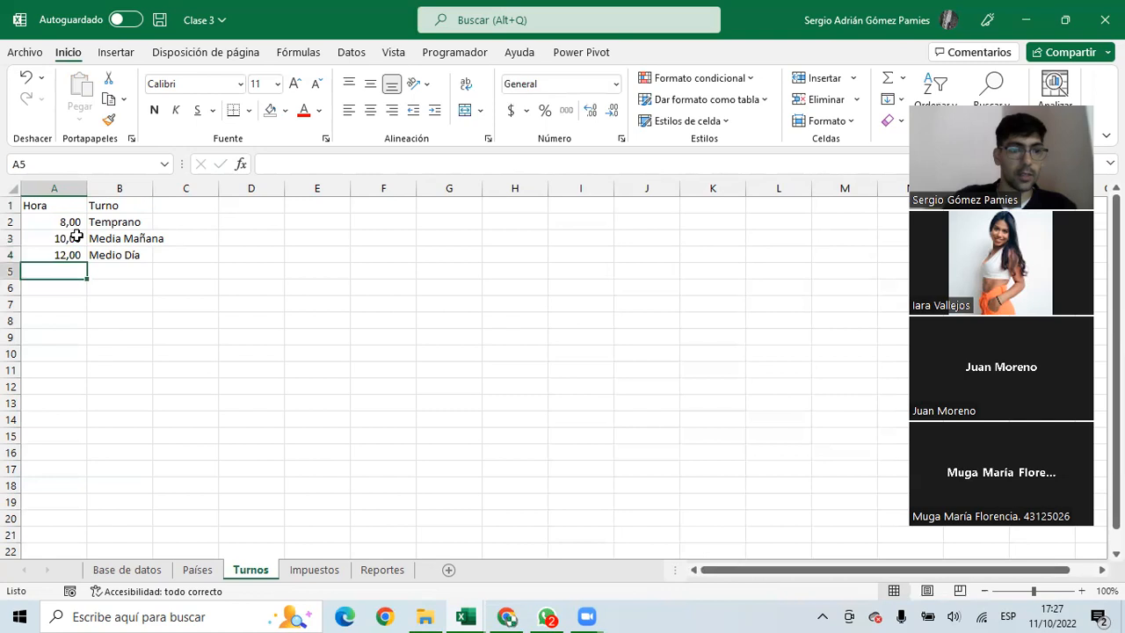
Remove the decimal places from the hours in A2:A4 of the Turnos sheet
click(36, 210)
key(ctrl+a)
drag(70, 222, 74, 255)
click(613, 111)
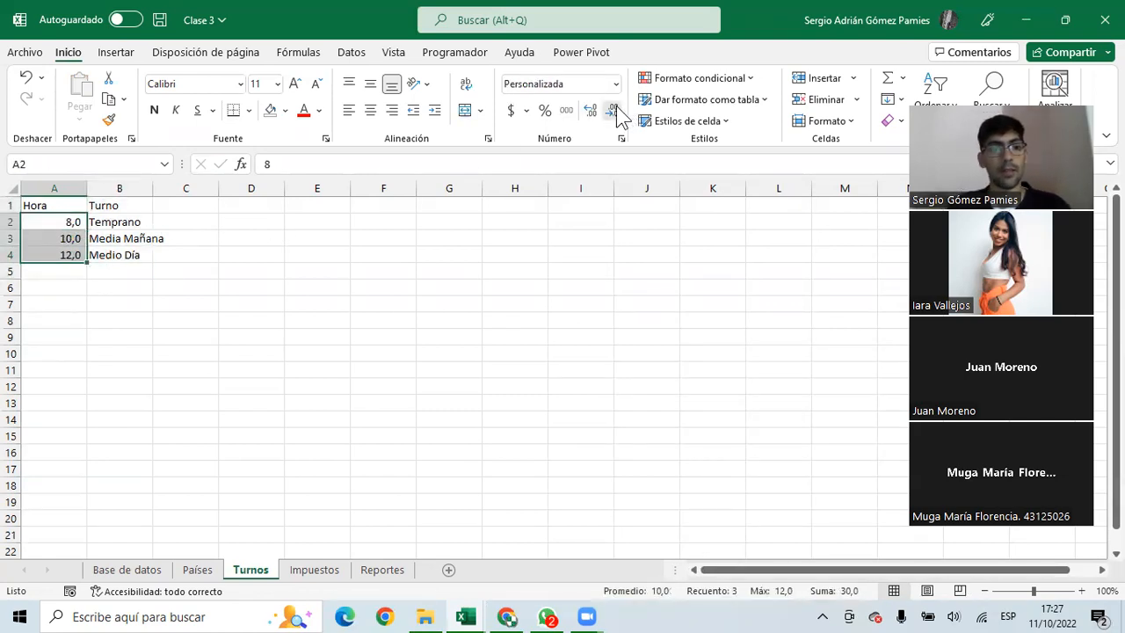
click(613, 110)
drag(65, 206, 131, 256)
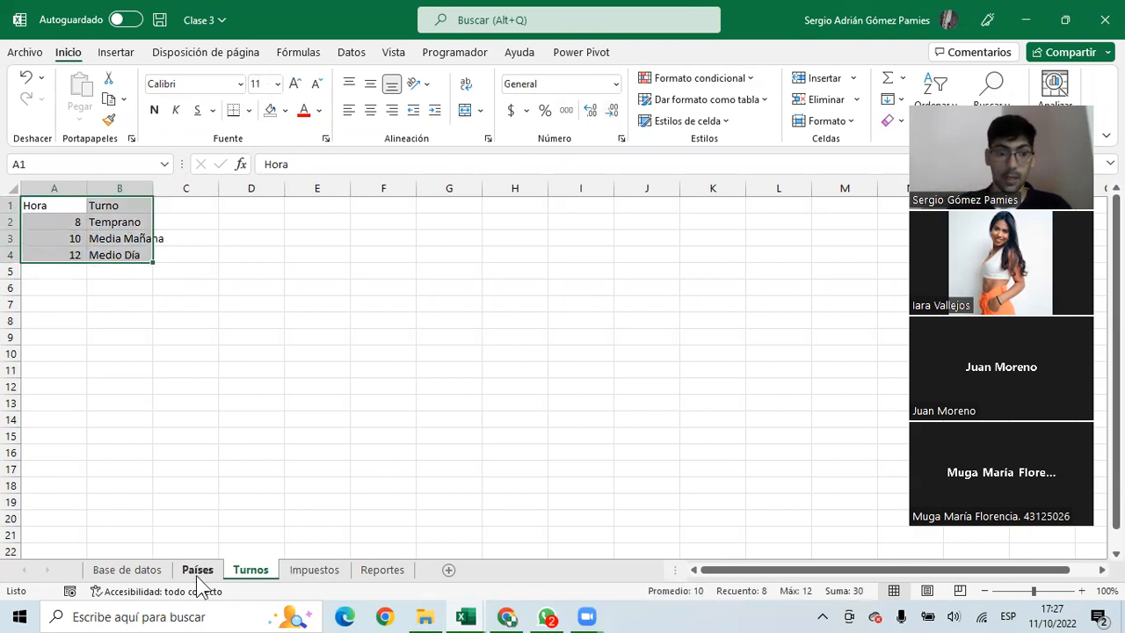
Turn off the header filter on the Base de datos sheet and select K2 under Turno
click(128, 569)
drag(527, 317, 220, 301)
click(316, 255)
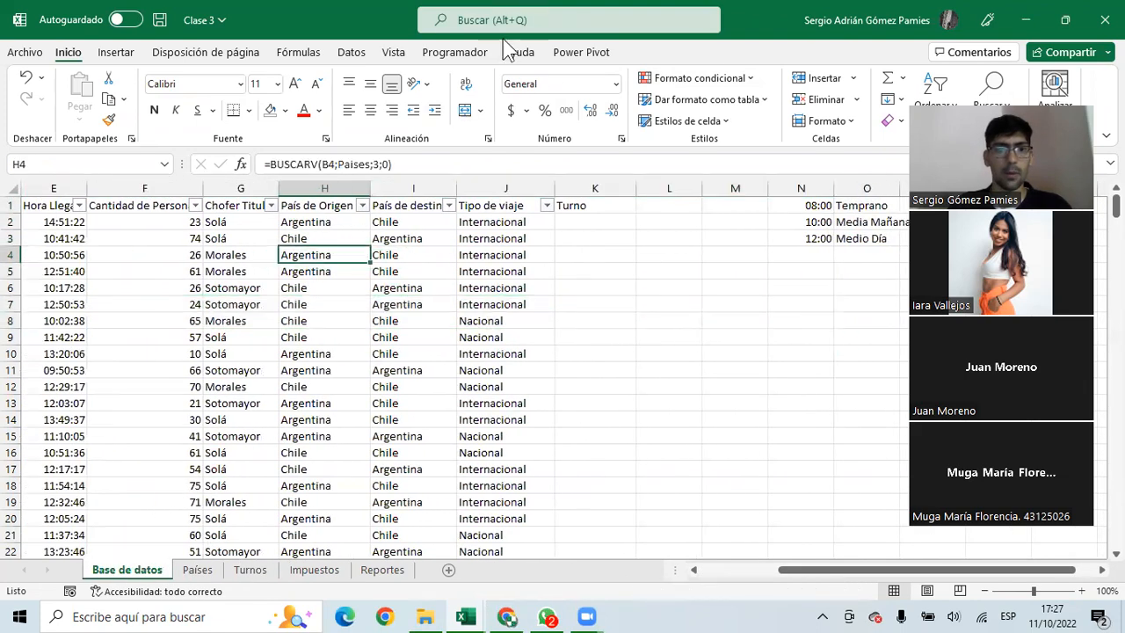
click(349, 55)
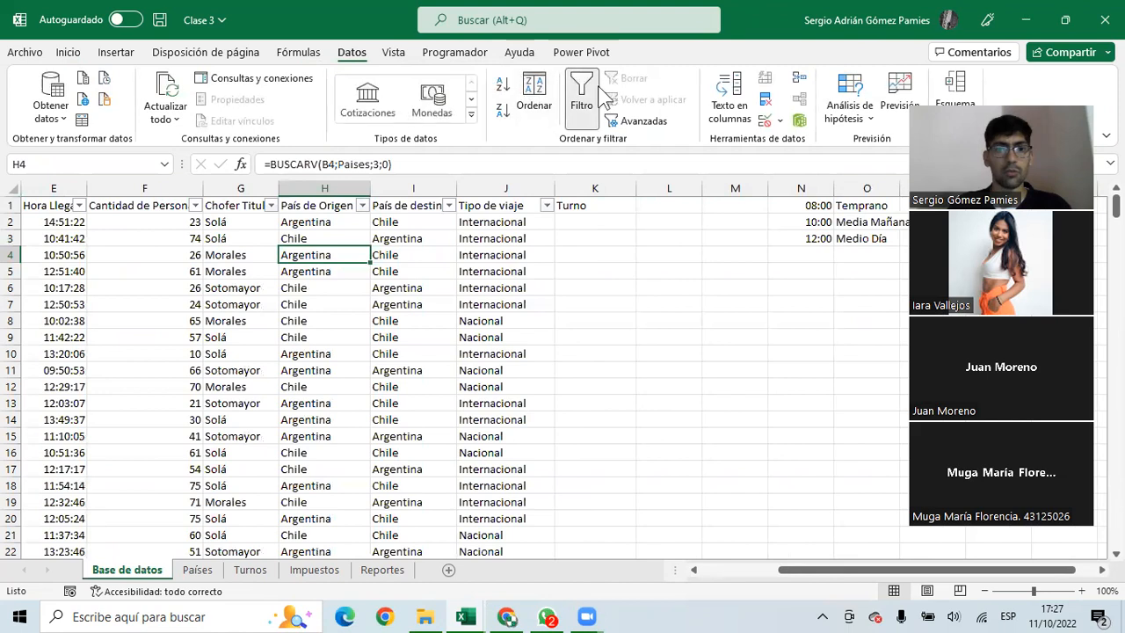
click(583, 99)
click(573, 235)
click(569, 223)
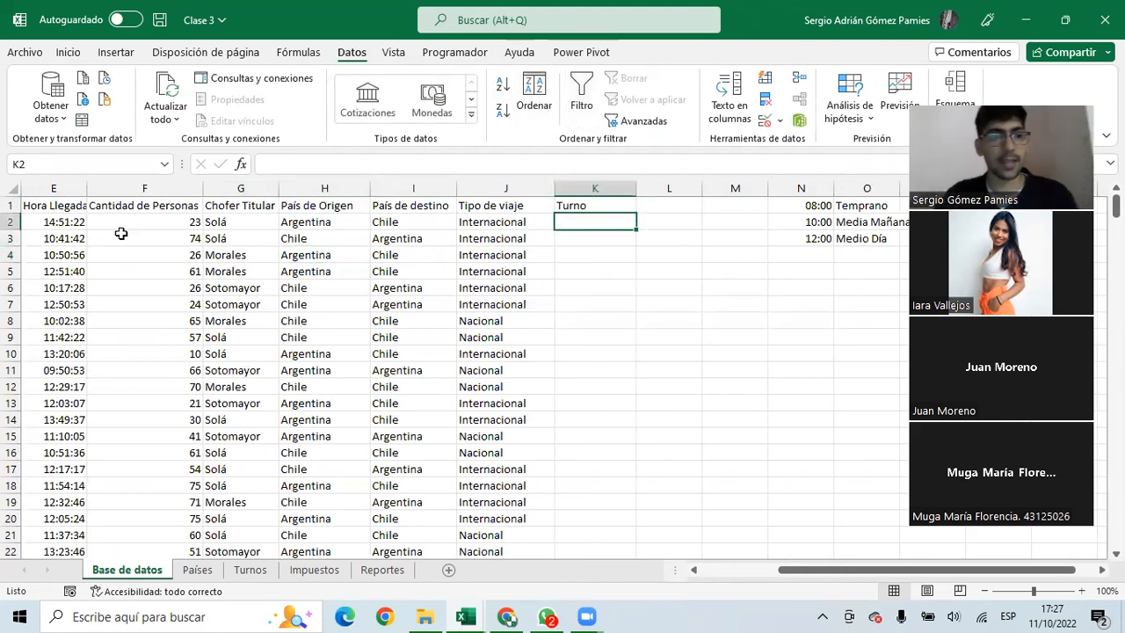
Start a BUSCARV formula in K2 of the Base de datos sheet
drag(791, 570, 745, 570)
click(190, 220)
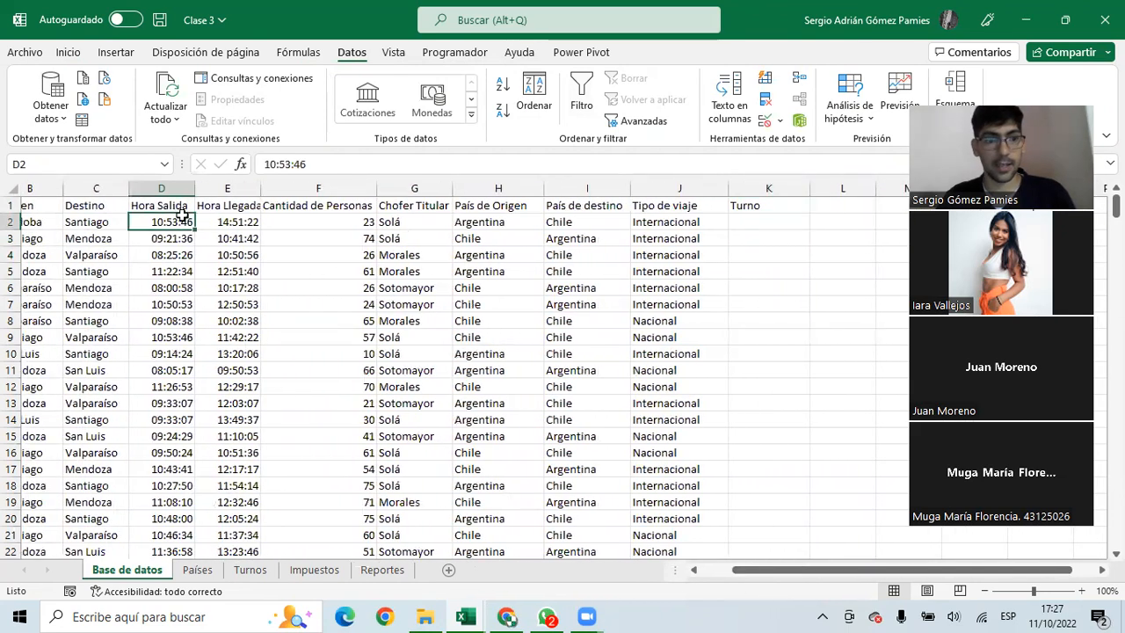
click(729, 225)
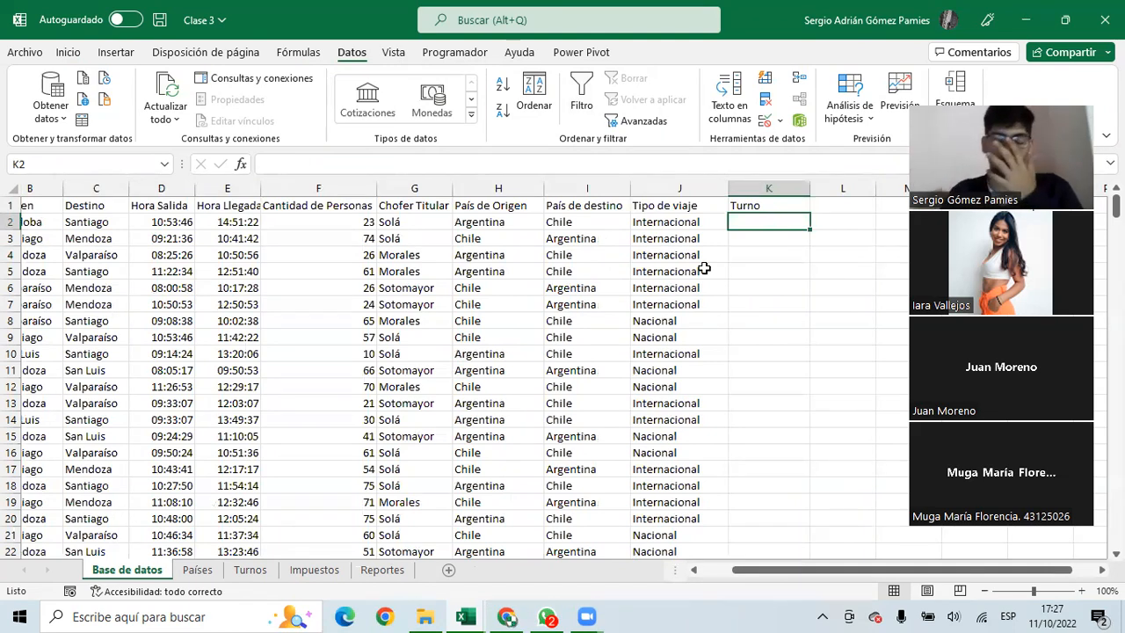
text(=)
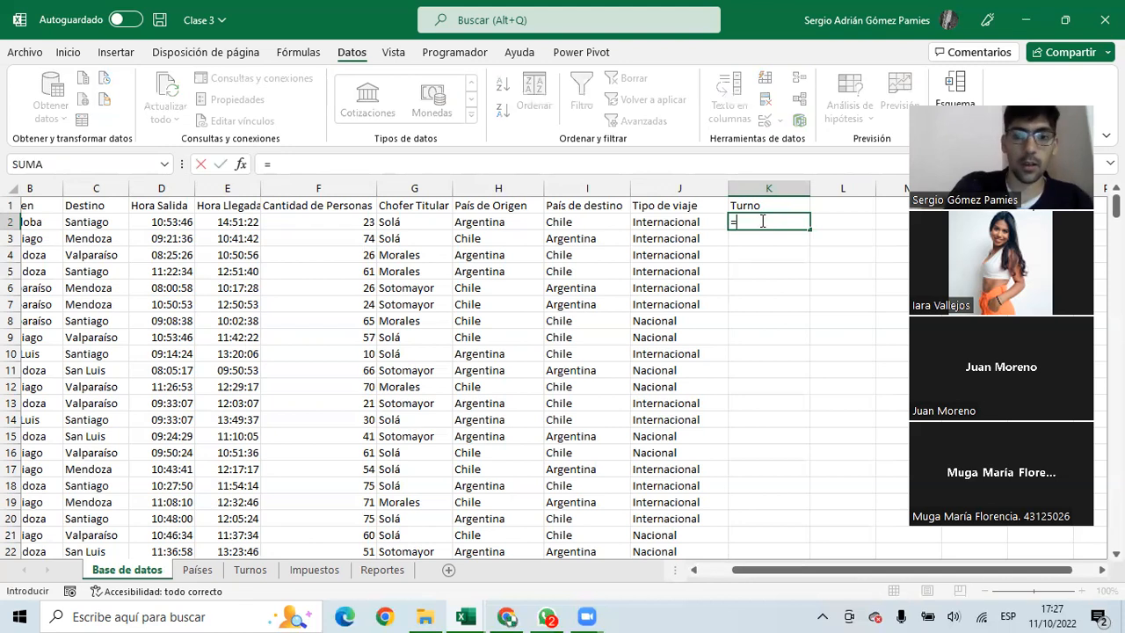
text(buscar)
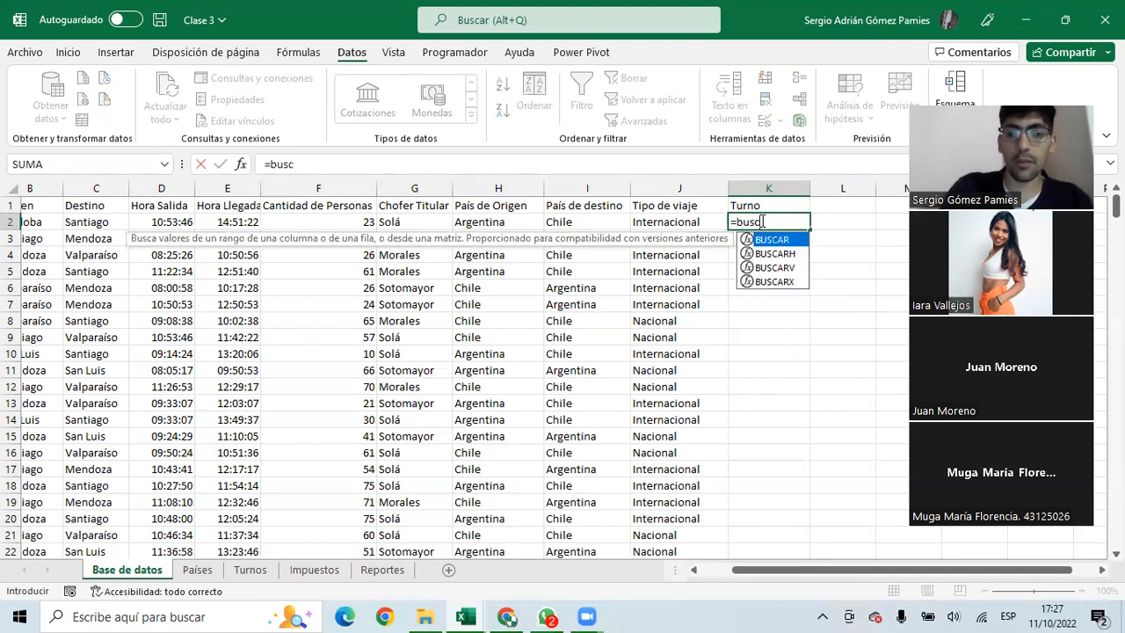
key(Down)
key(Down)
key(Tab)
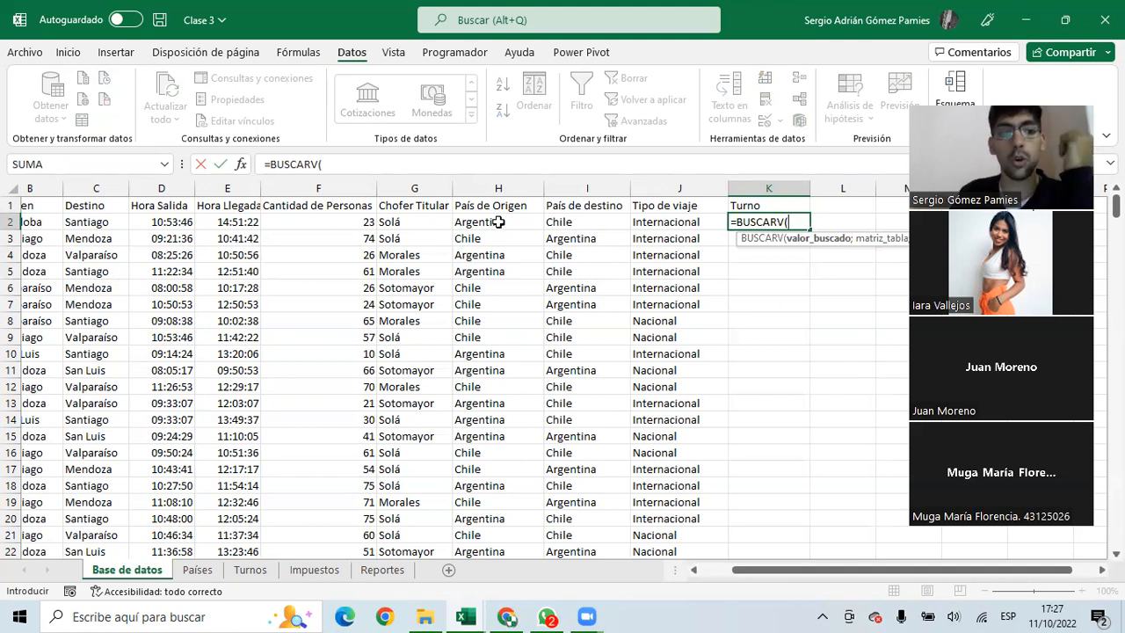
Use the hour of the departure time, HORA(D2), as the lookup value of the formula
text(hora)
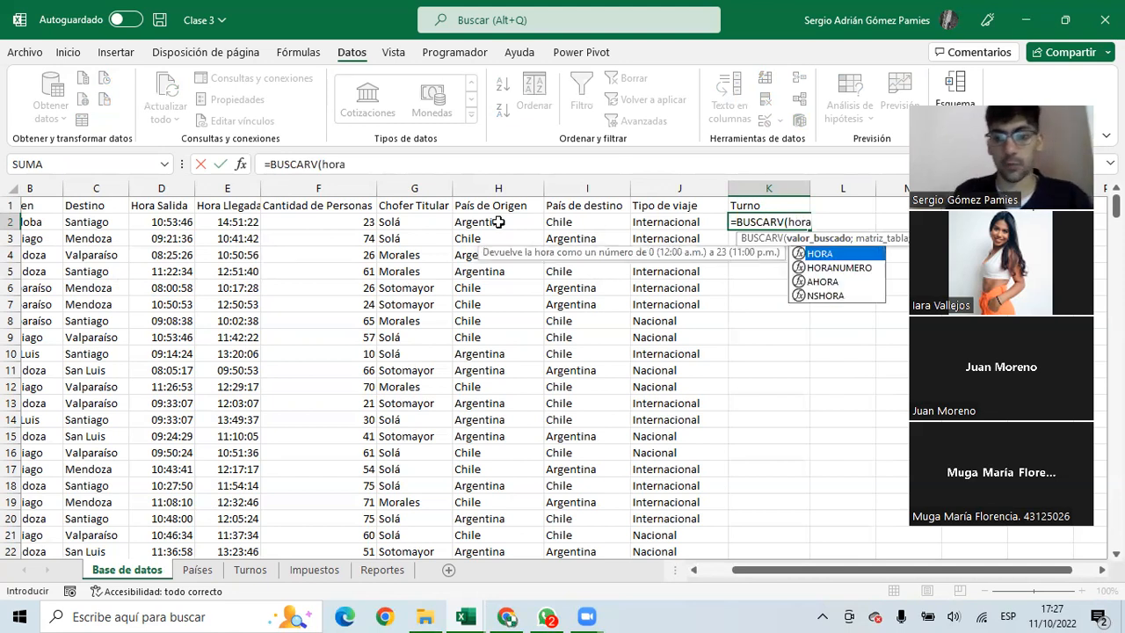
key(Tab)
click(180, 223)
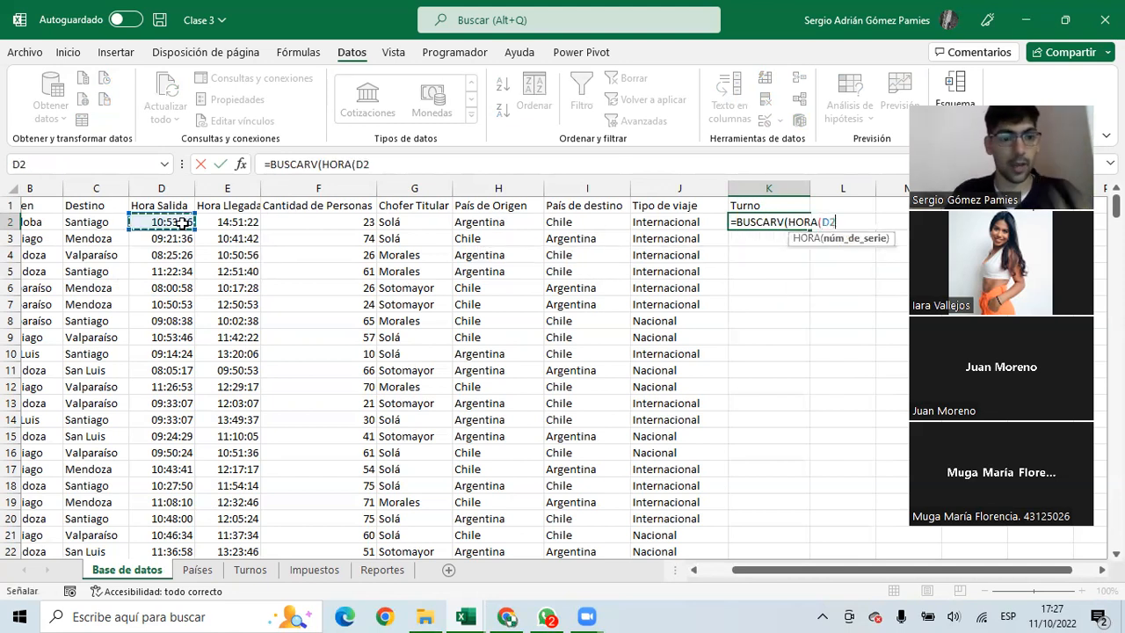
text())
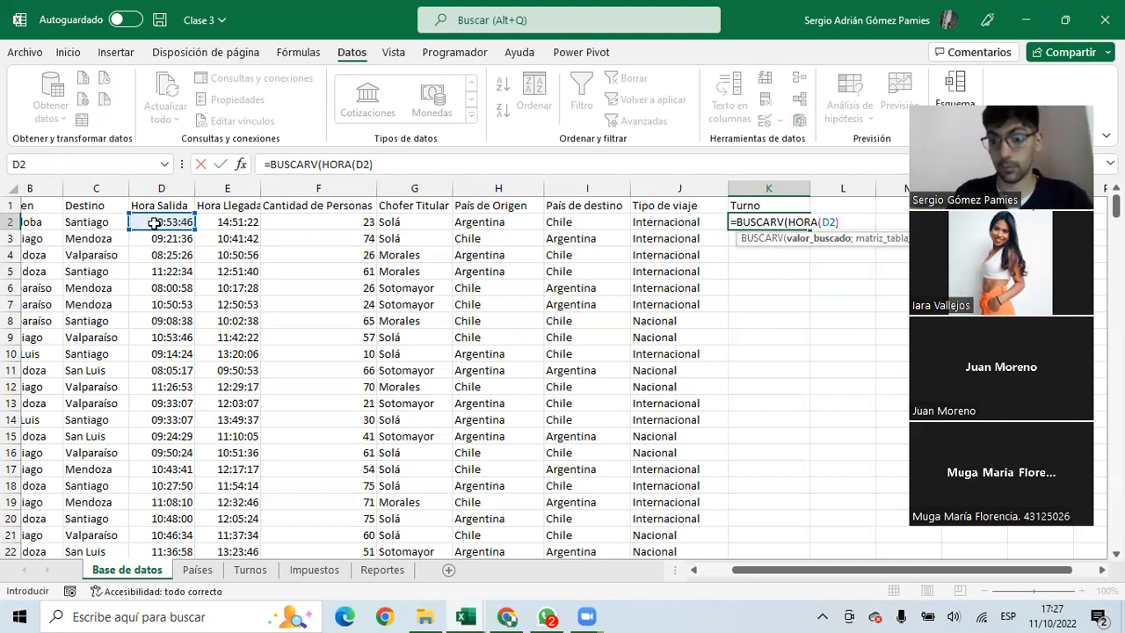
text(;)
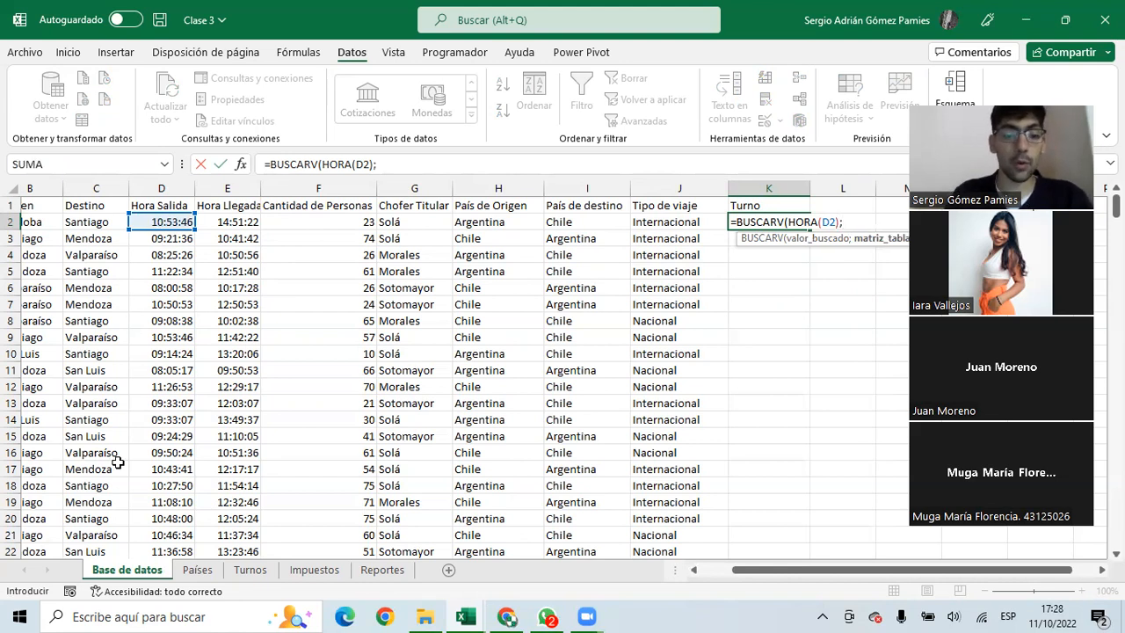
Set the lookup table to the absolute range $A$1:$B$4 of the Turnos sheet
click(251, 569)
drag(53, 206, 123, 252)
key(F4)
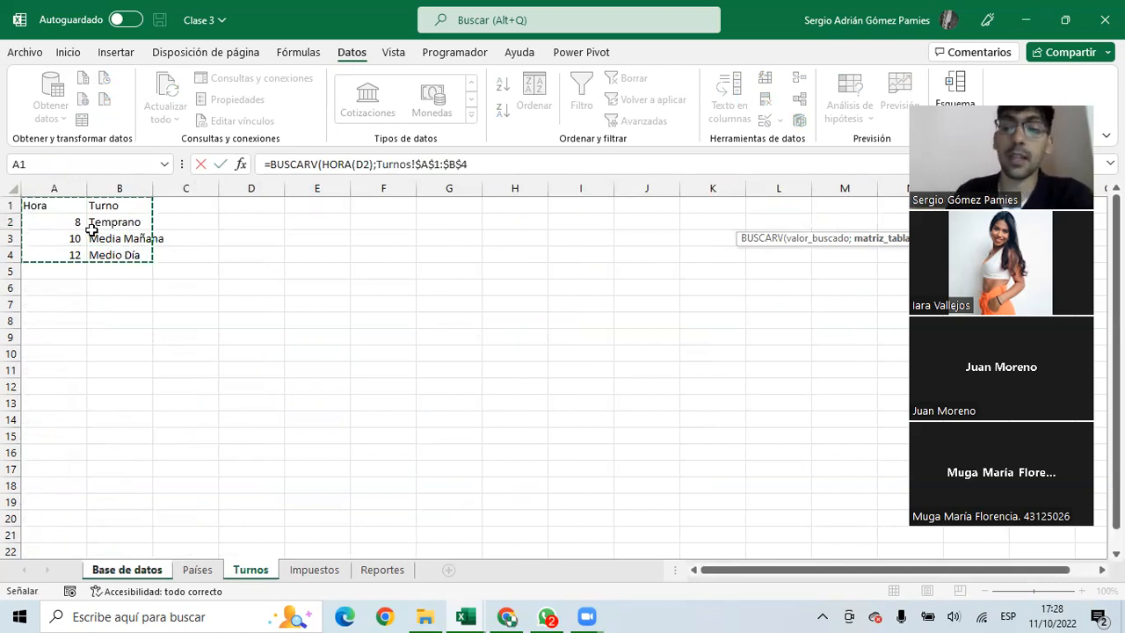
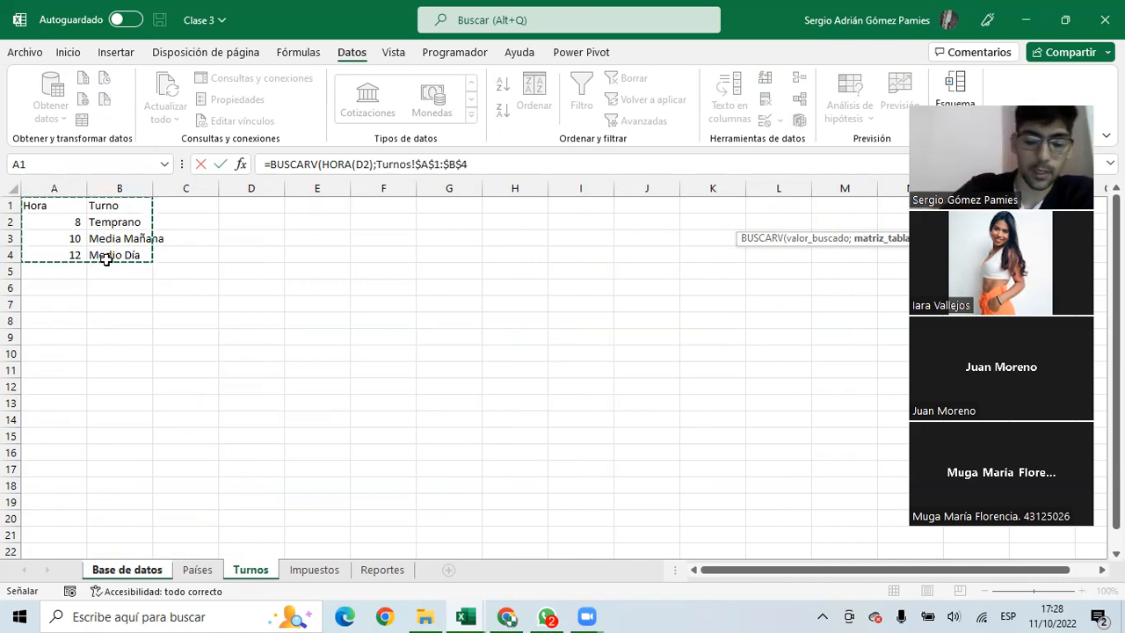
text(;)
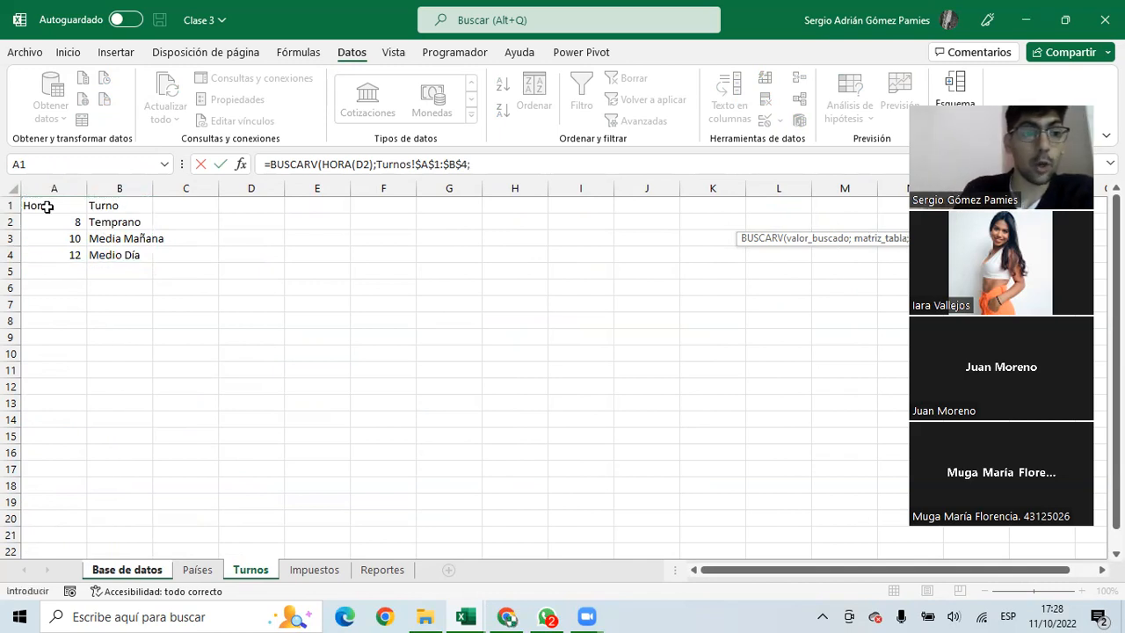
Set the column index of the BUSCARV formula to 2 and continue to the match type argument
drag(46, 206, 46, 255)
drag(100, 207, 110, 253)
drag(537, 164, 470, 173)
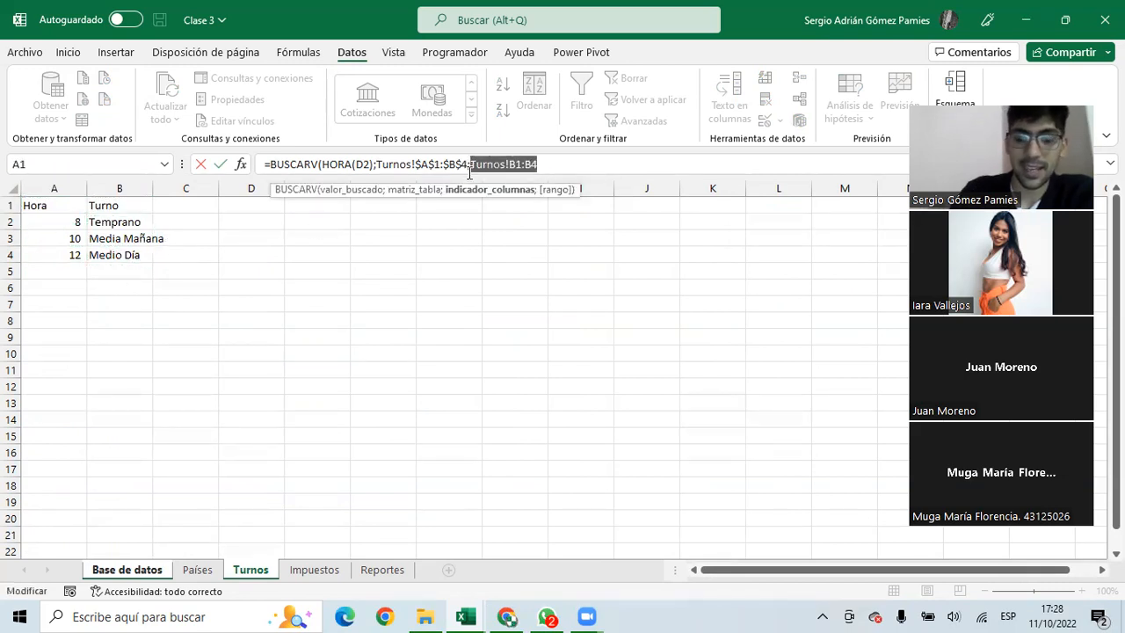
text(2;)
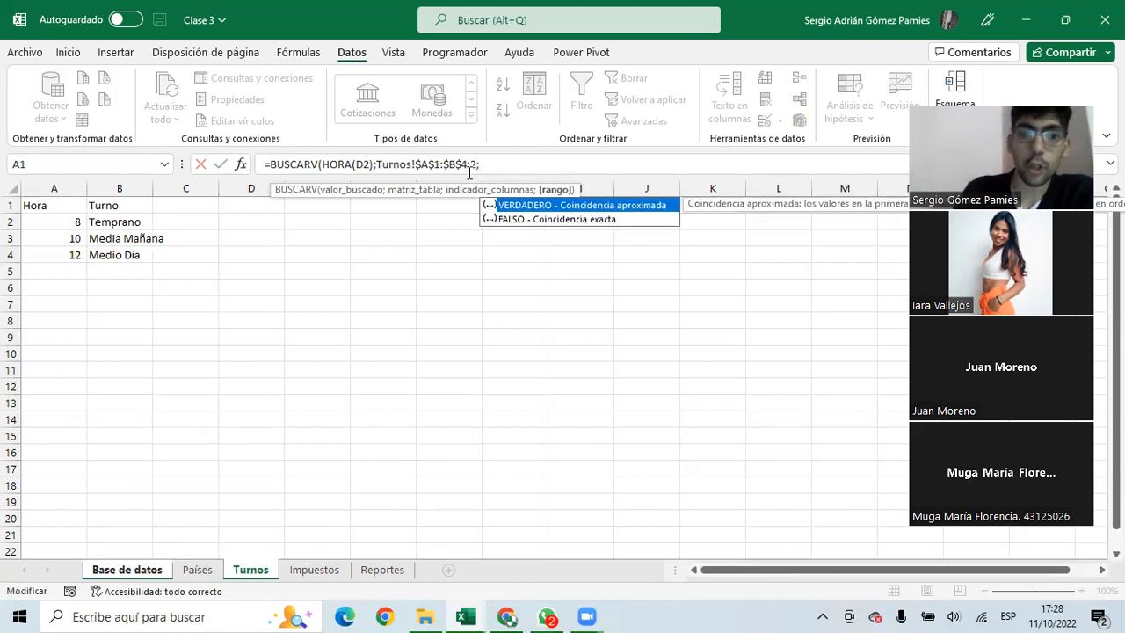
Complete the BUSCARV formula in K2 with match type 0 and fill it down the Turno column
text(0)
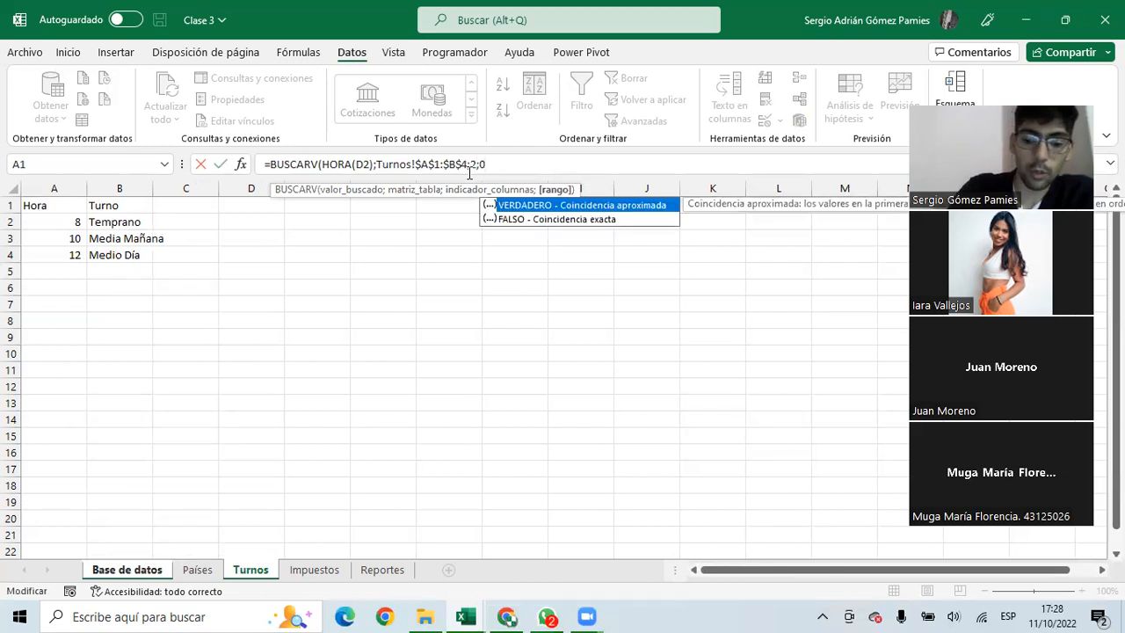
text())
key(Return)
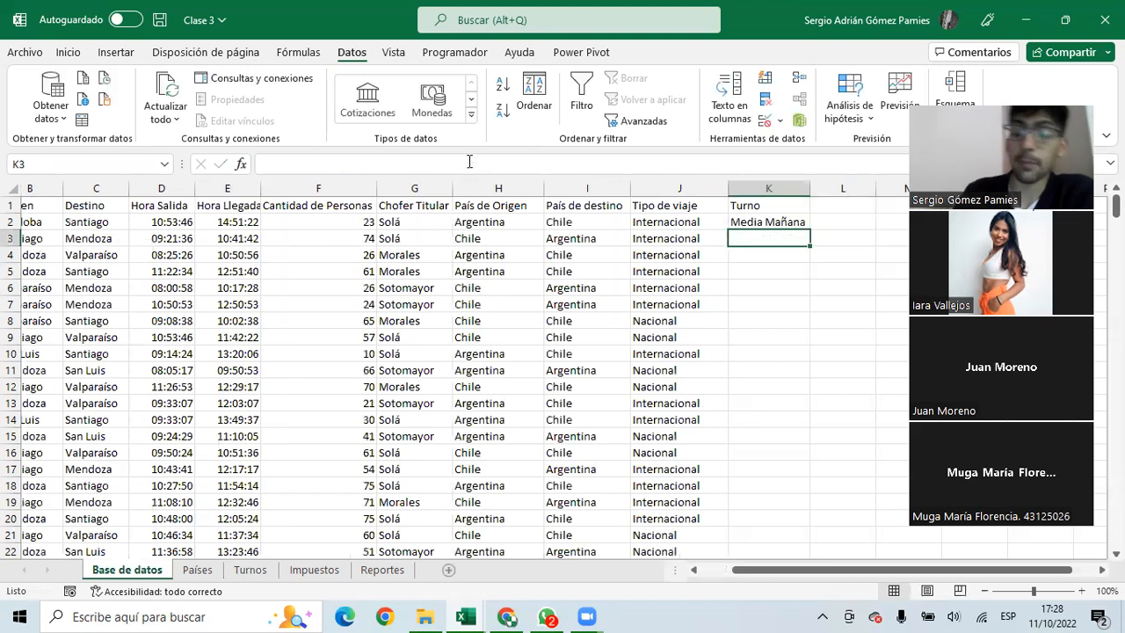
click(789, 221)
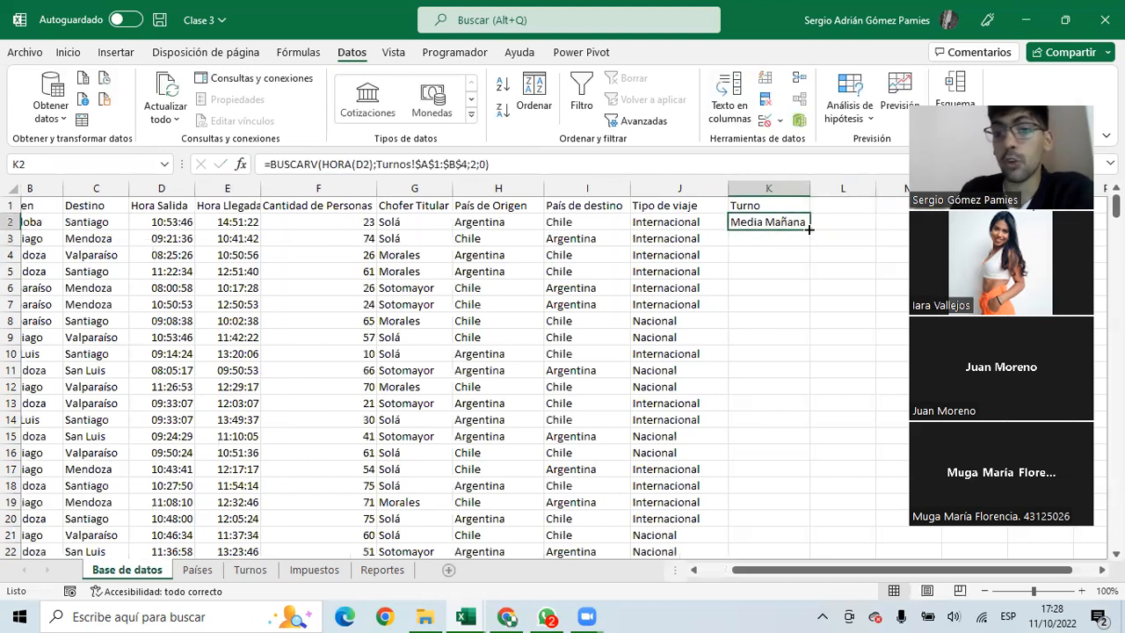
double_click(809, 228)
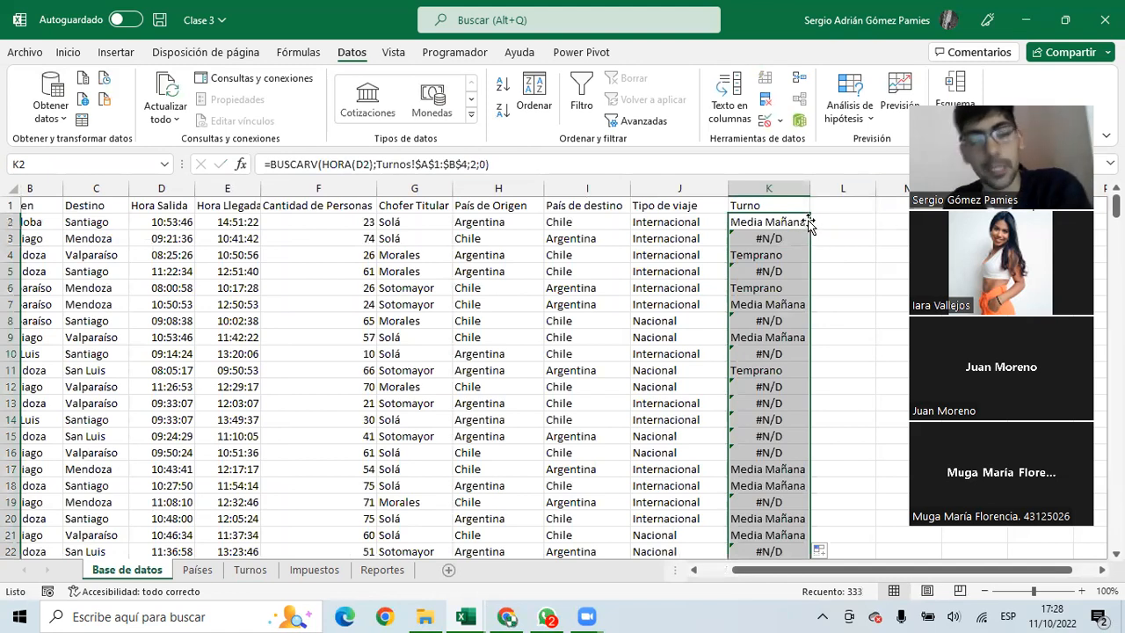
Compare the K3 result and the departure time in D3 with the hours listed on the Turnos sheet
click(762, 235)
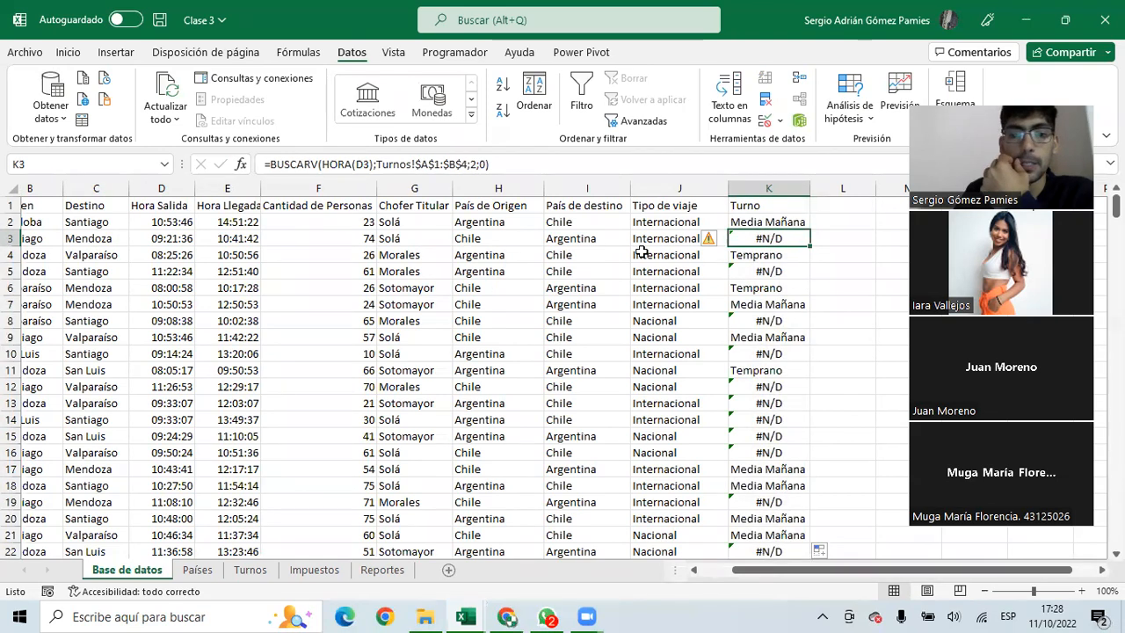
click(162, 239)
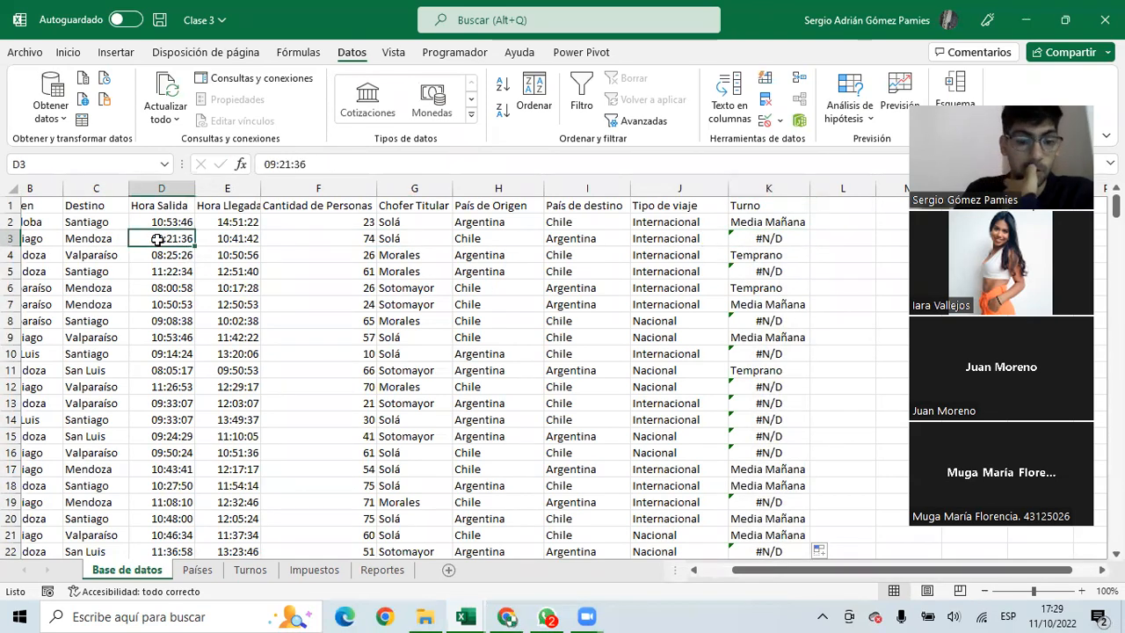
click(250, 570)
drag(72, 222, 70, 255)
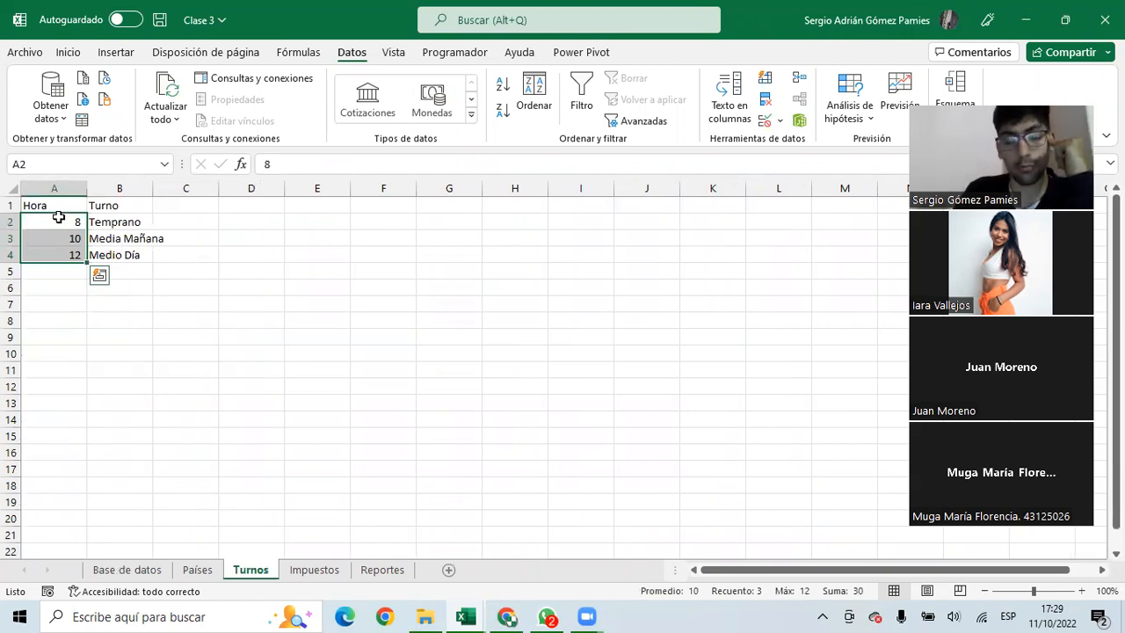
drag(65, 238, 106, 262)
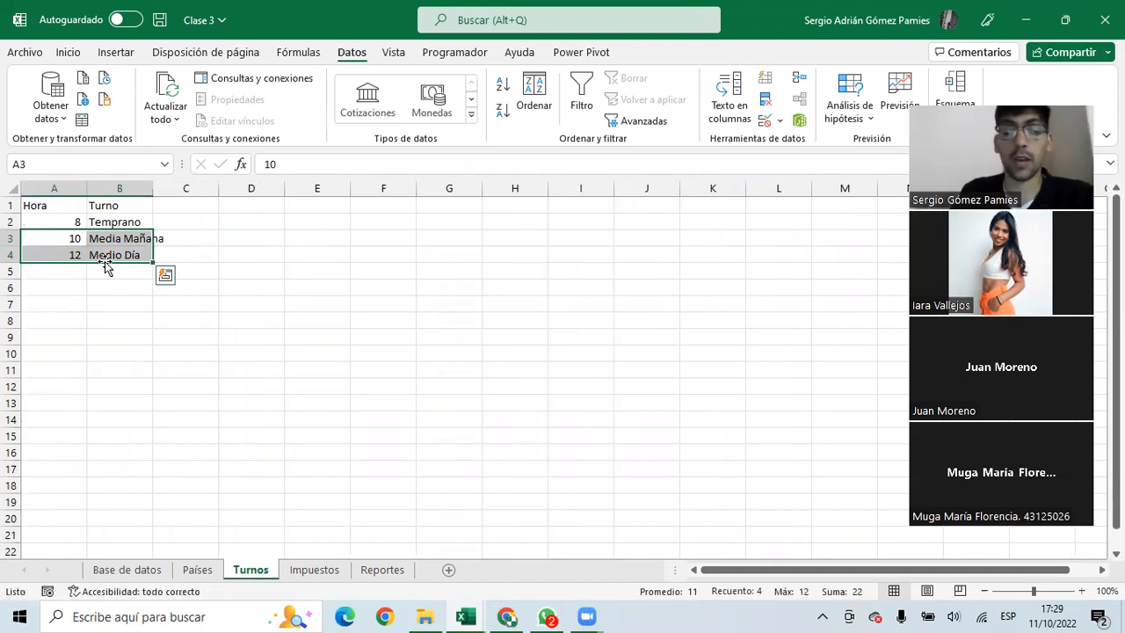
Insert a row above hour 10 in the shift table with hour 9 and shift Temprano
click(13, 238)
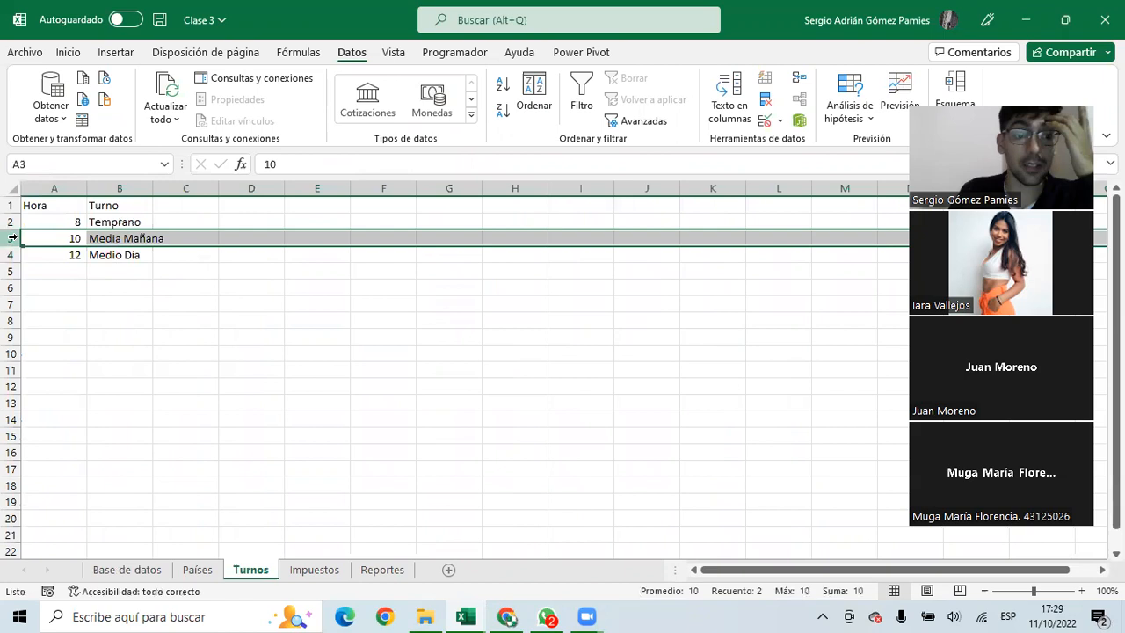
right_click(12, 238)
click(90, 396)
text(9)
key(Tab)
text(Temprano)
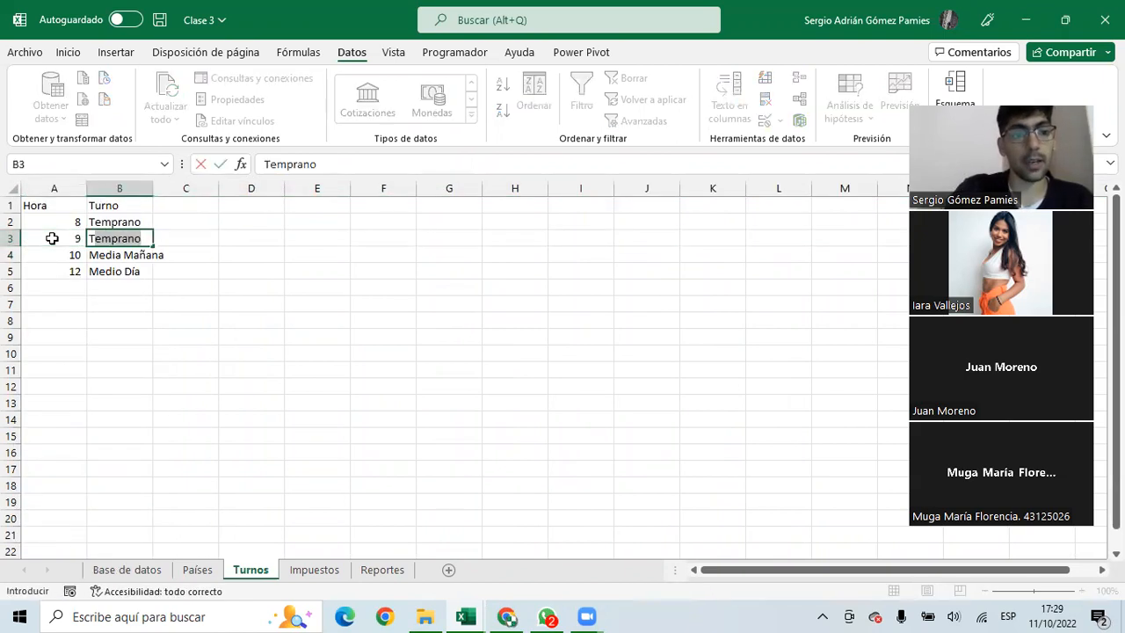
key(Down)
Insert a row above hour 12 in the shift table with hour 11 and shift Media Mañana
drag(73, 269, 113, 271)
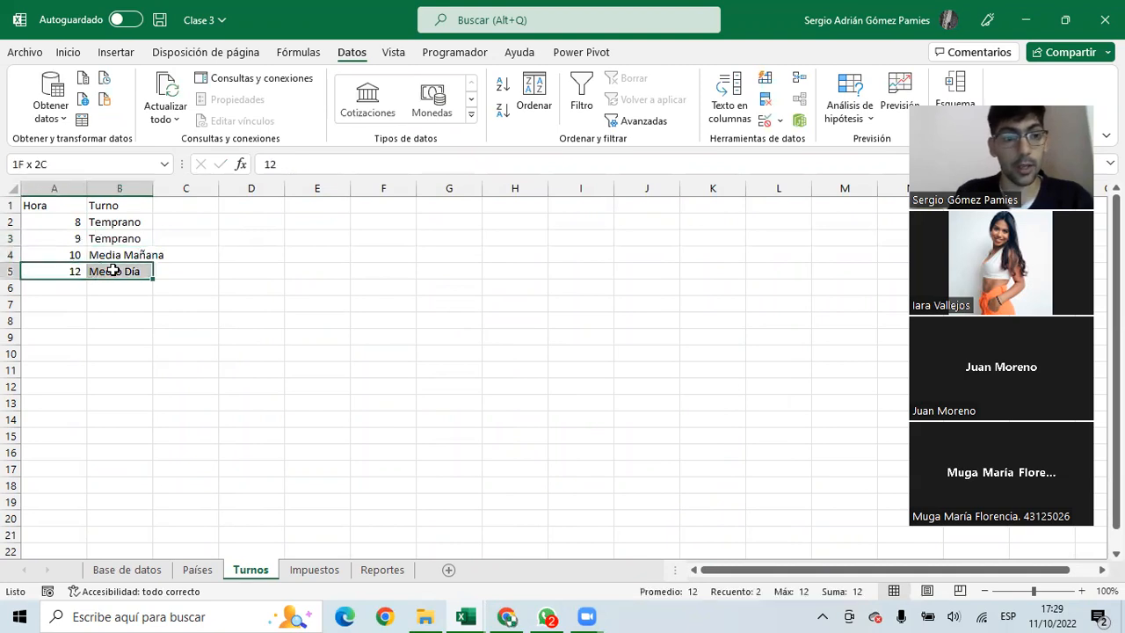
click(12, 270)
right_click(12, 271)
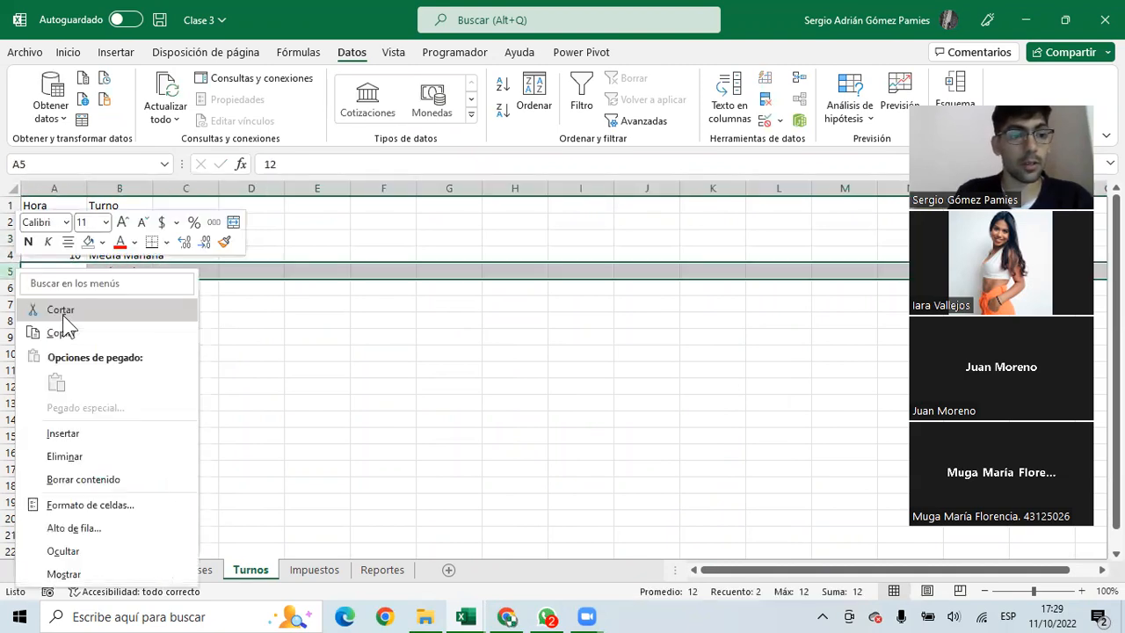
click(63, 432)
text(11)
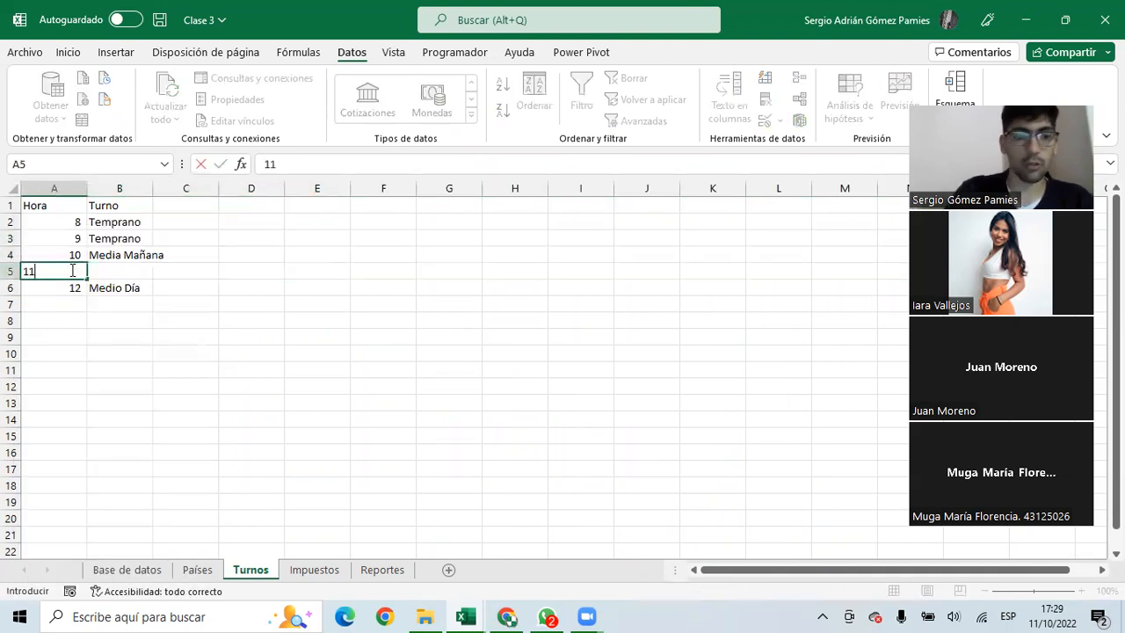
key(Tab)
text(Media)
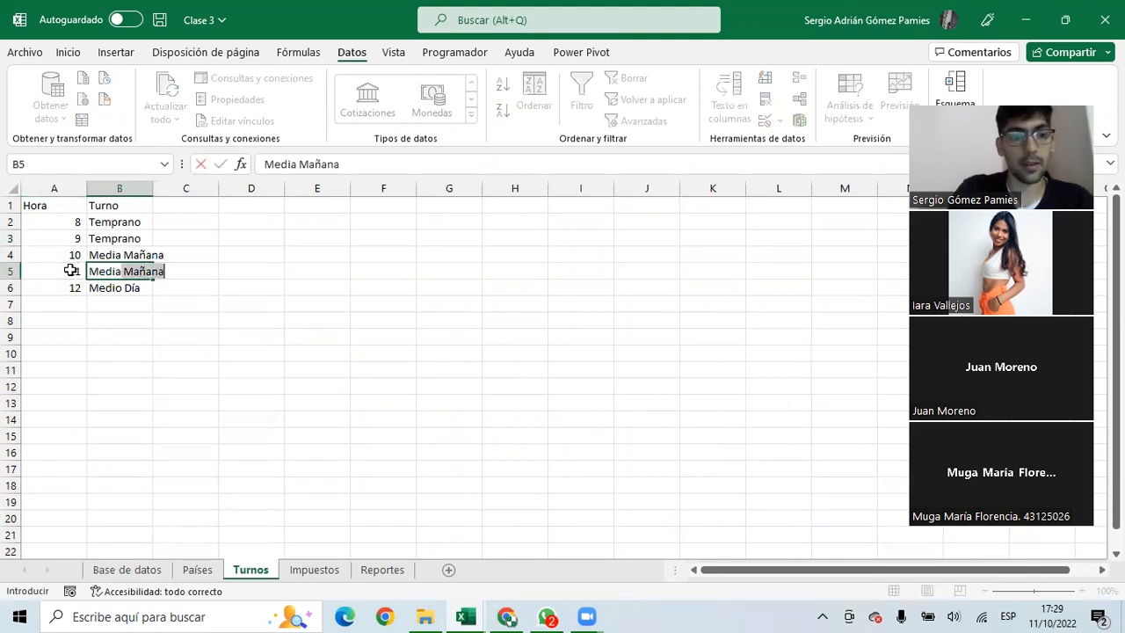
key(Return)
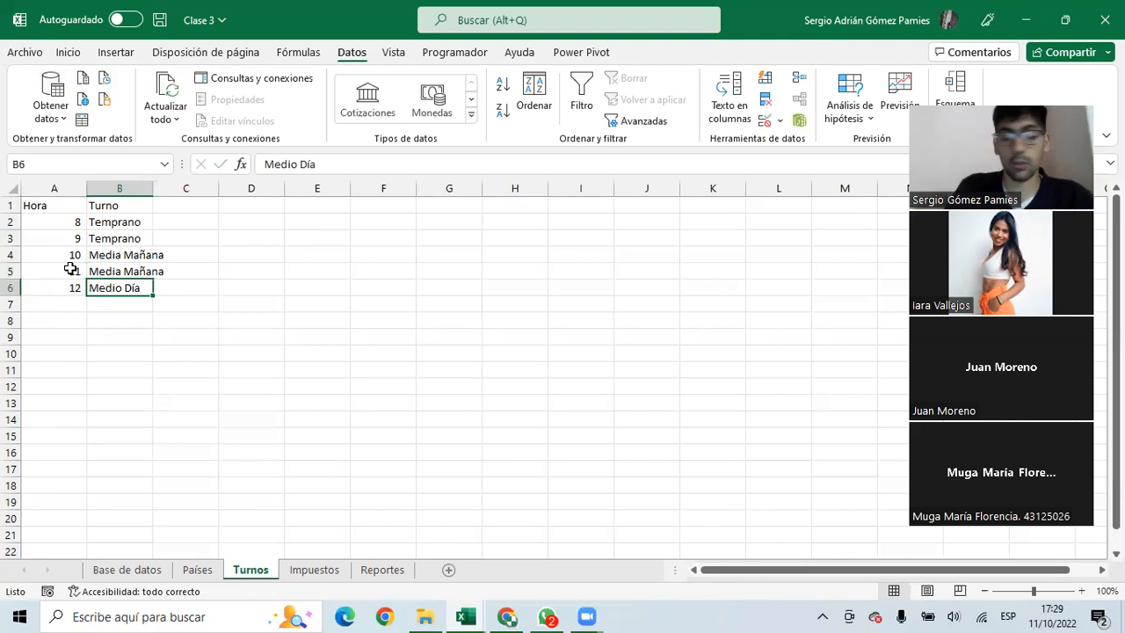
click(12, 238)
right_click(11, 239)
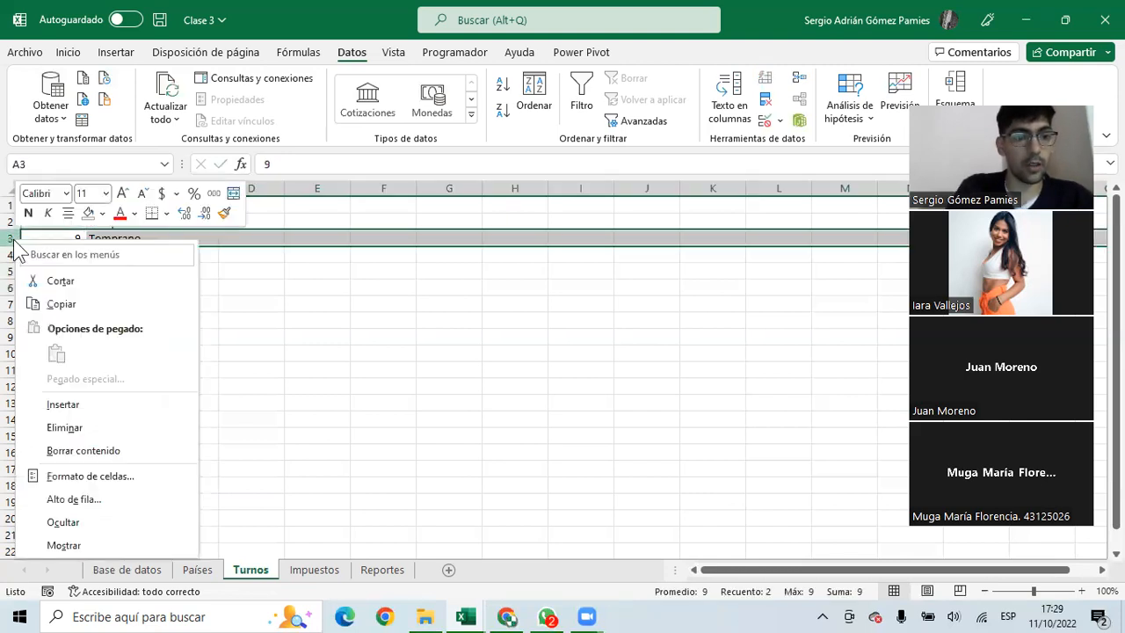
key(Escape)
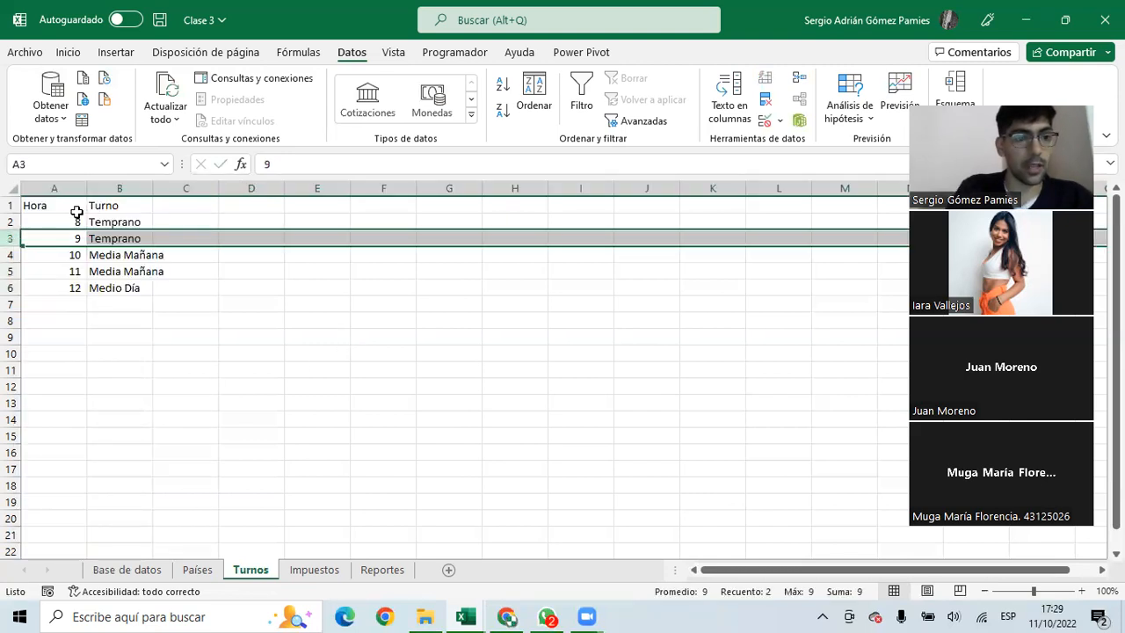
Review the shift results down the Turno column of the Base de datos sheet
click(132, 571)
drag(787, 224, 791, 466)
scroll(787, 398, down, 9)
scroll(787, 398, down, 20)
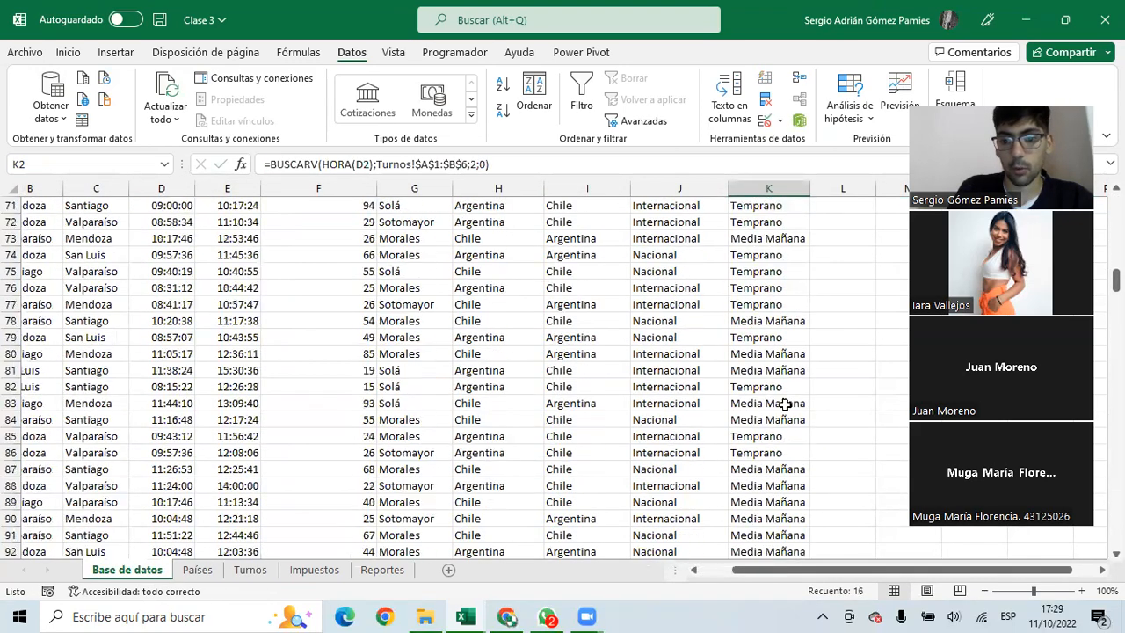
scroll(782, 409, down, 20)
scroll(782, 407, up, 20)
scroll(782, 316, up, 20)
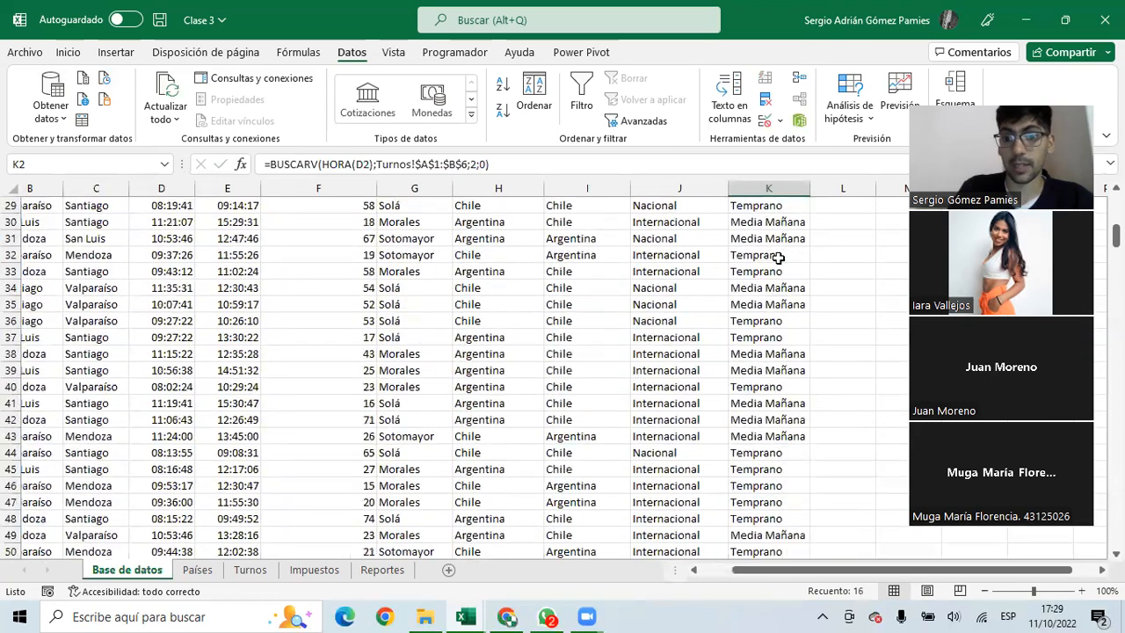
Delete the rows for hours 9 and 11 from the shift table on the Turnos sheet
click(250, 570)
right_click(12, 238)
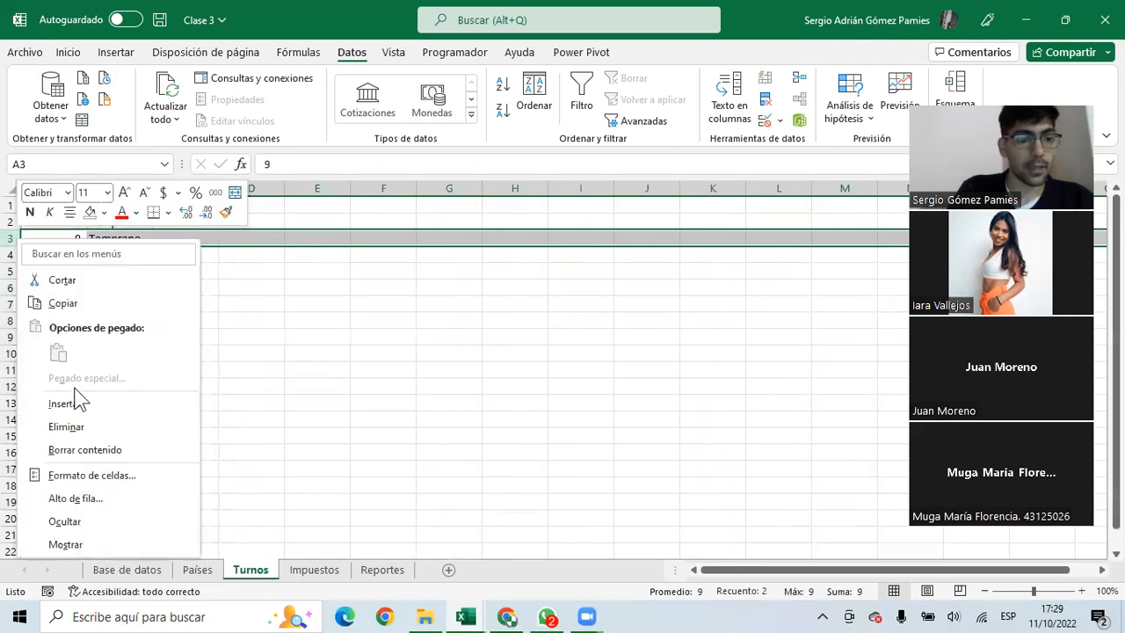
click(76, 427)
drag(78, 220, 127, 226)
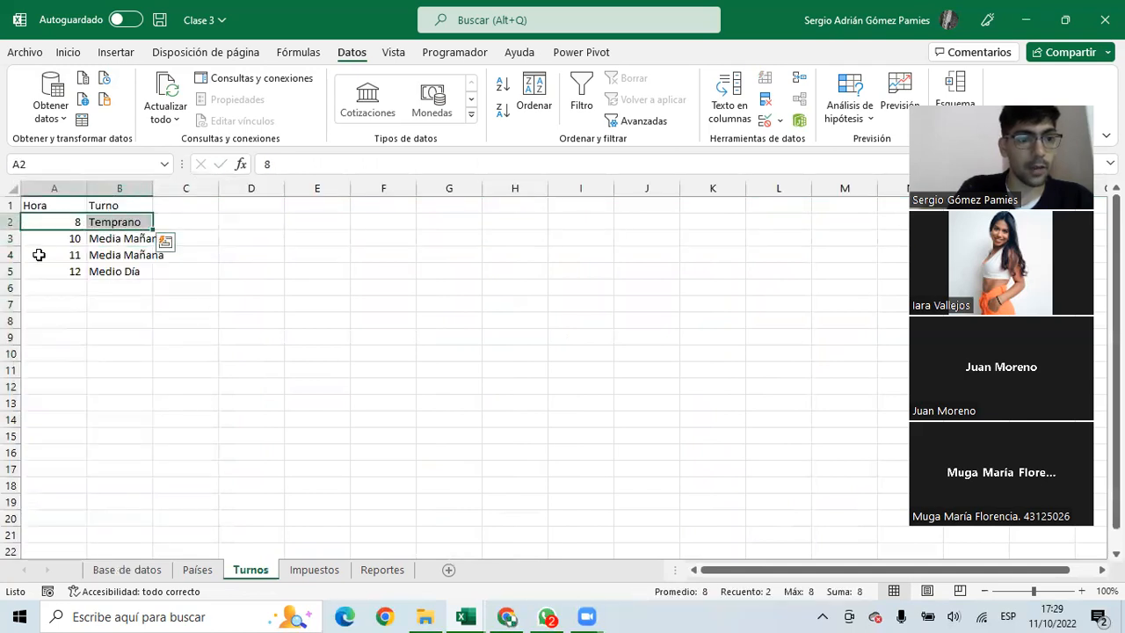
click(12, 254)
right_click(12, 254)
click(63, 443)
drag(74, 237, 110, 262)
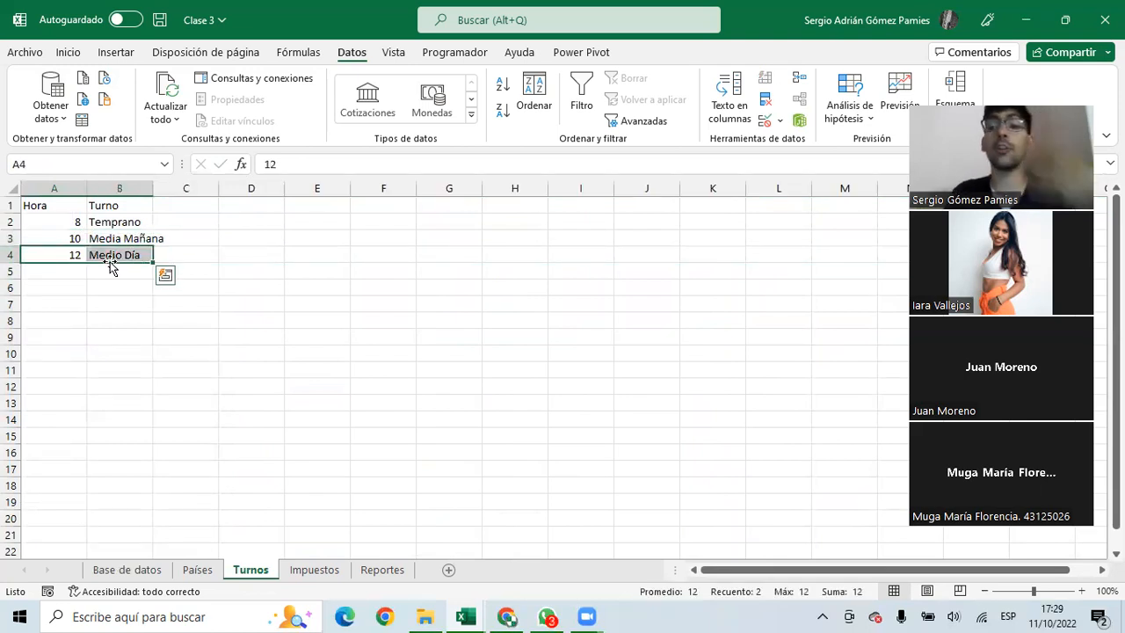
Set the match type of the BUSCARV formula in K2 of Base de datos to 1 and fill it down the Turno column
click(147, 571)
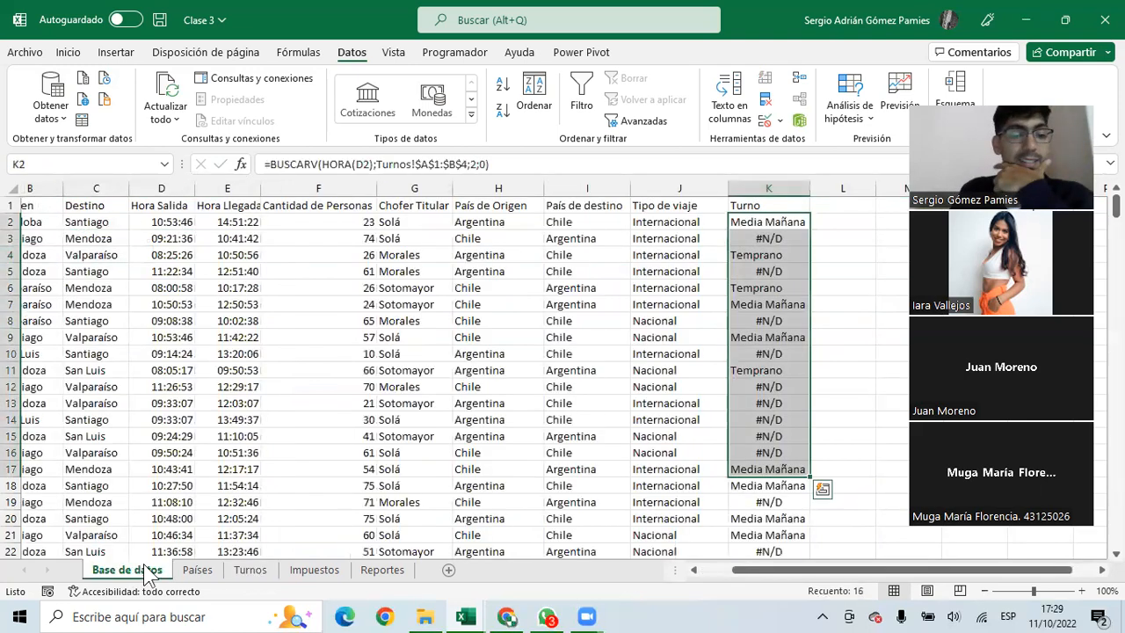
click(745, 221)
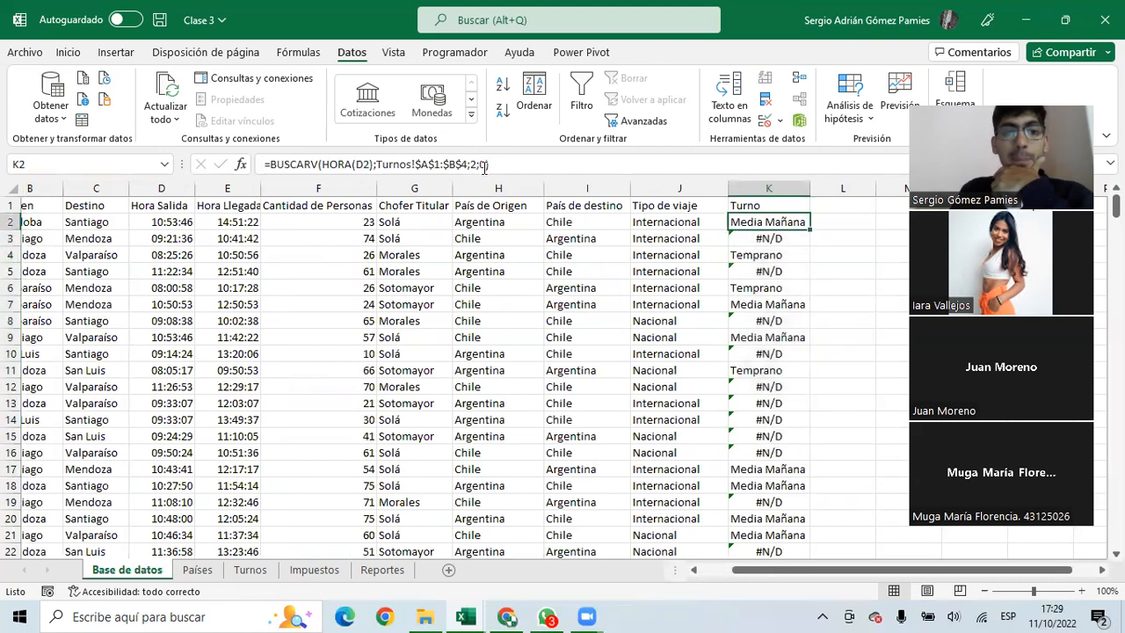
click(483, 164)
key(Delete)
text(1)
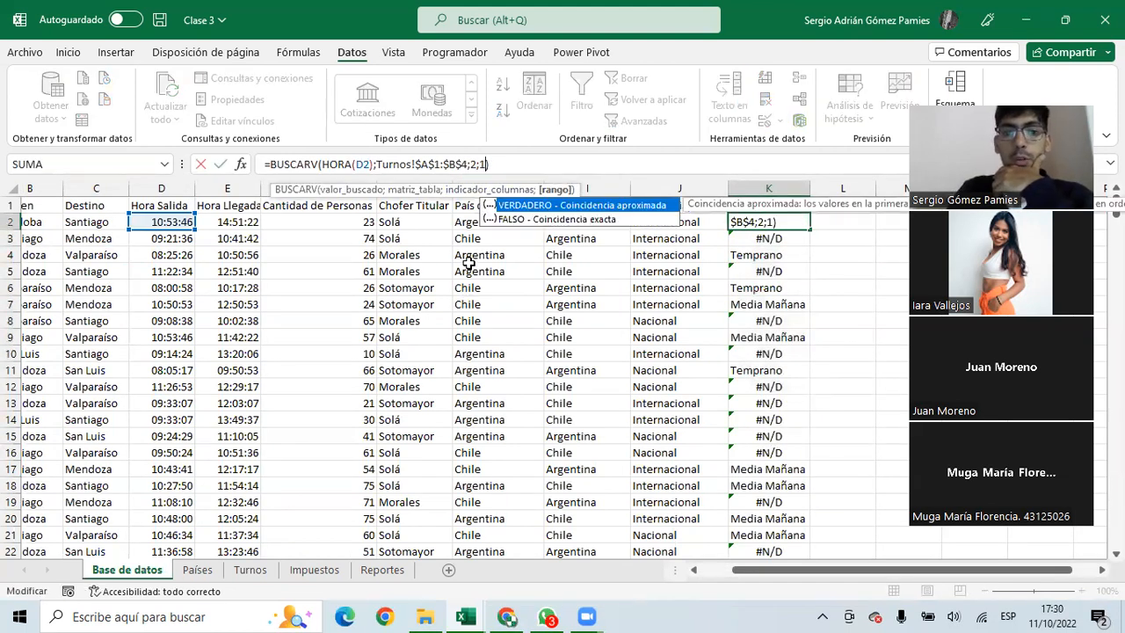
key(Return)
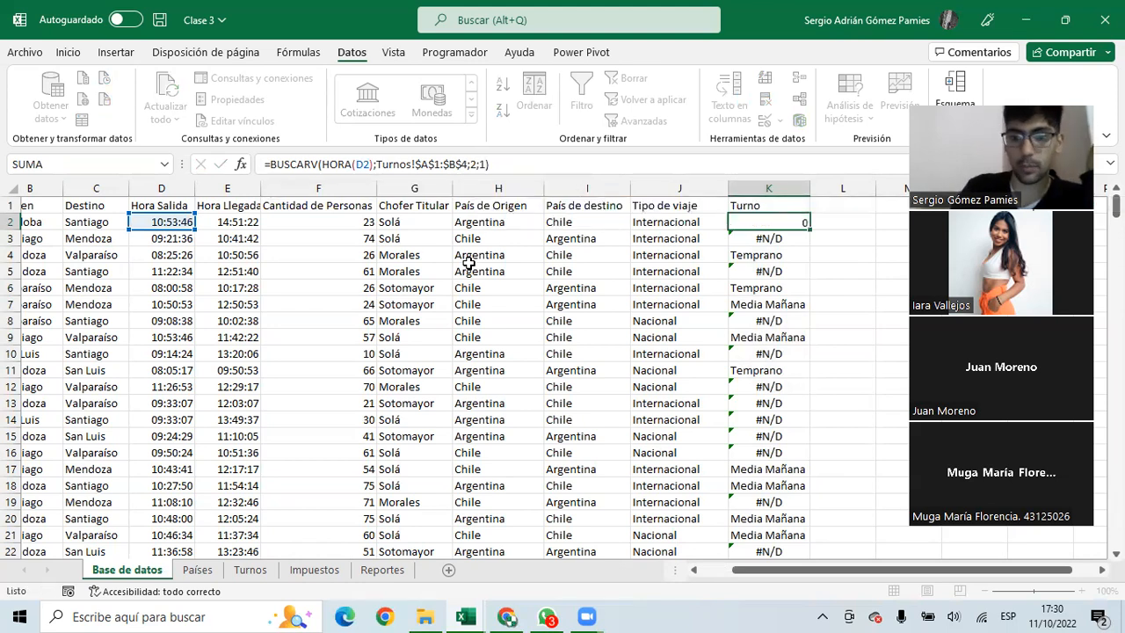
click(803, 225)
double_click(802, 225)
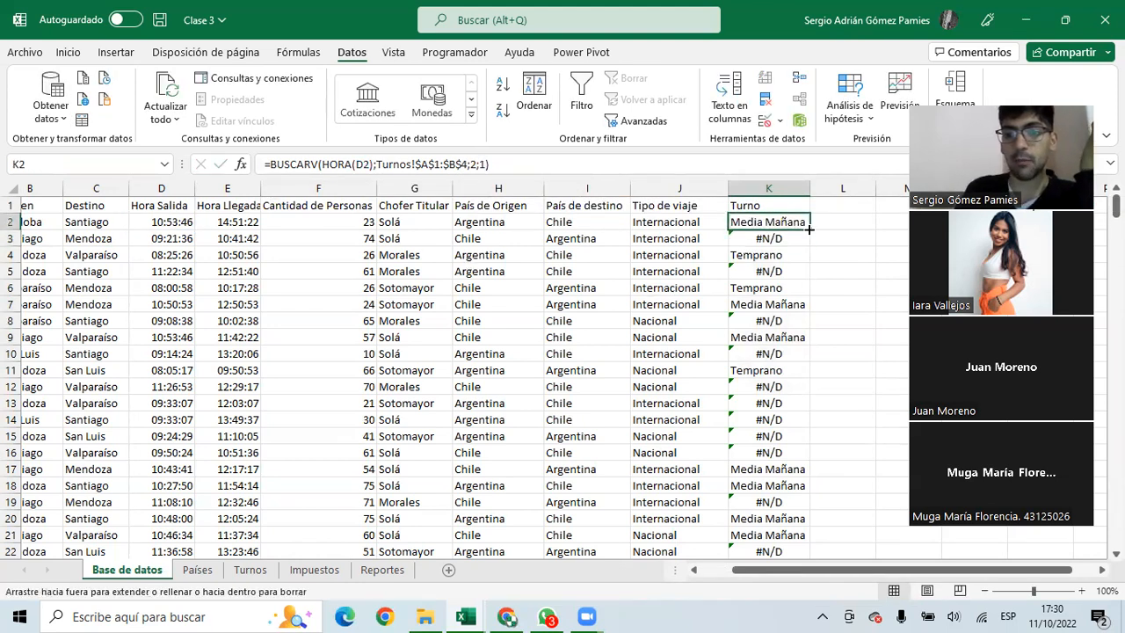
Check the filled Turno values and the HORA(D2) lookup value in K2 against the departure time in D2
drag(780, 222, 780, 353)
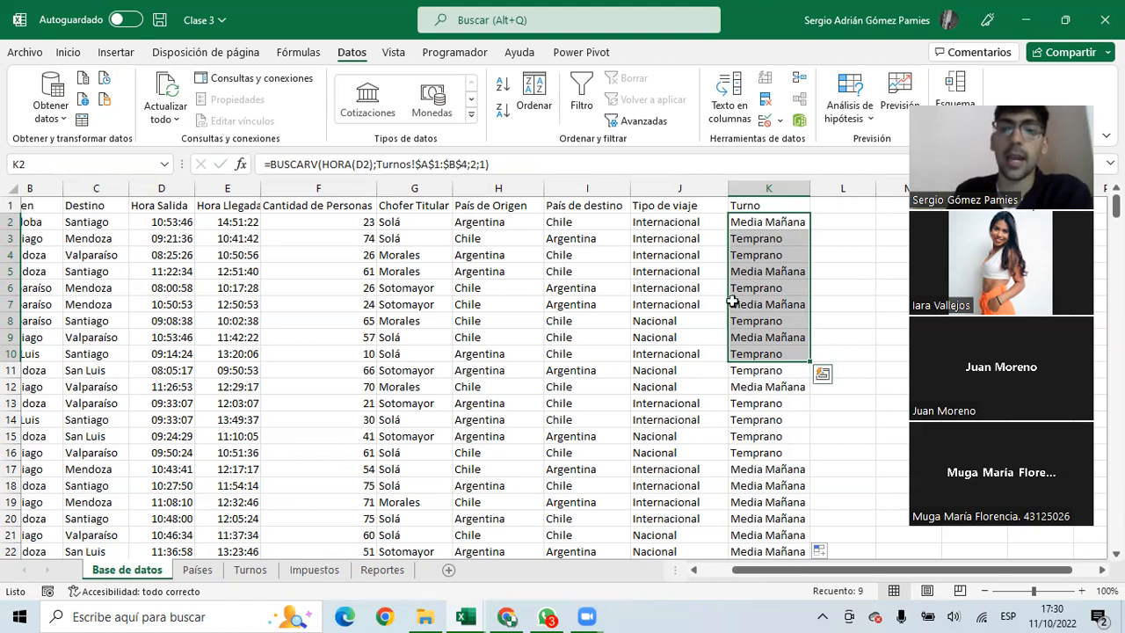
click(747, 272)
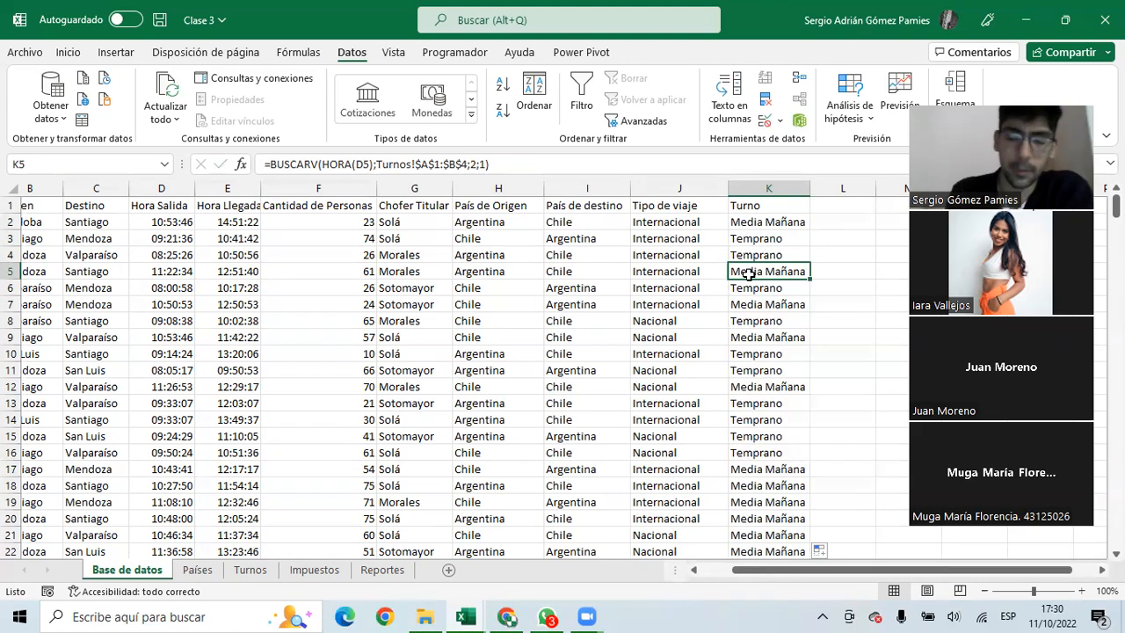
click(780, 221)
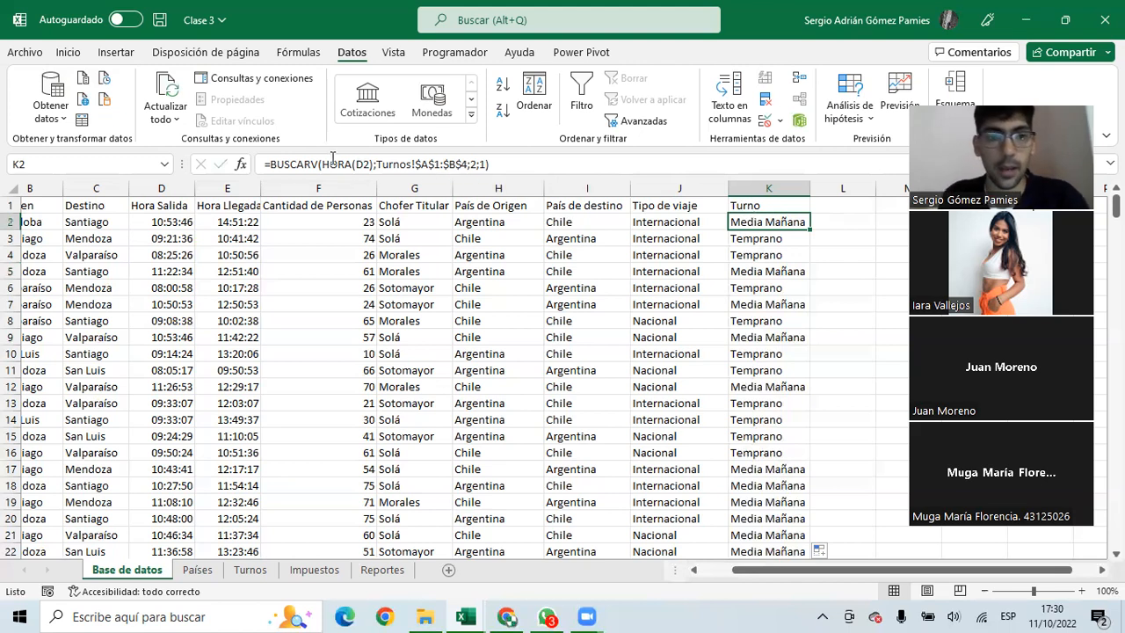
drag(322, 165, 373, 167)
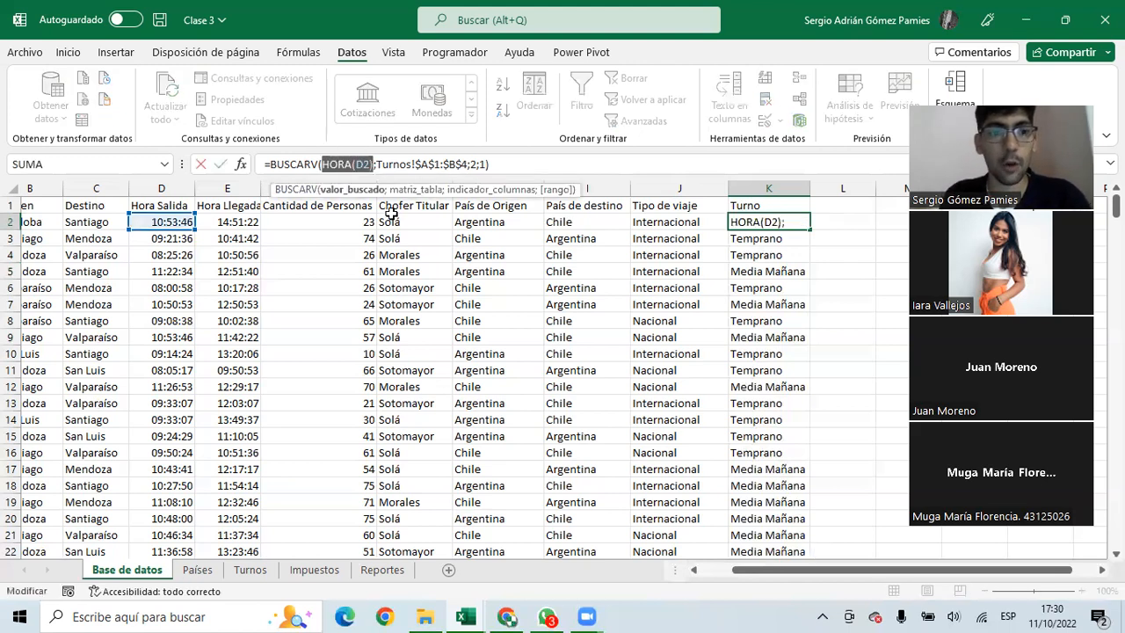
click(162, 222)
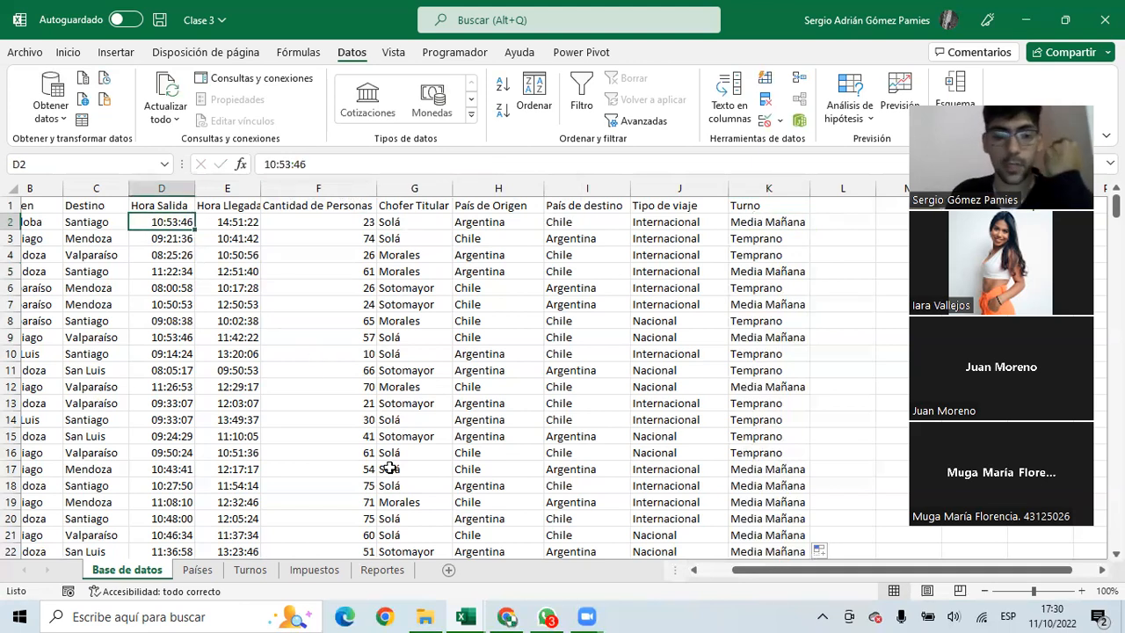
Examine the Hora column of the shift table on the Turnos sheet, starting with its first hour
click(260, 571)
click(61, 205)
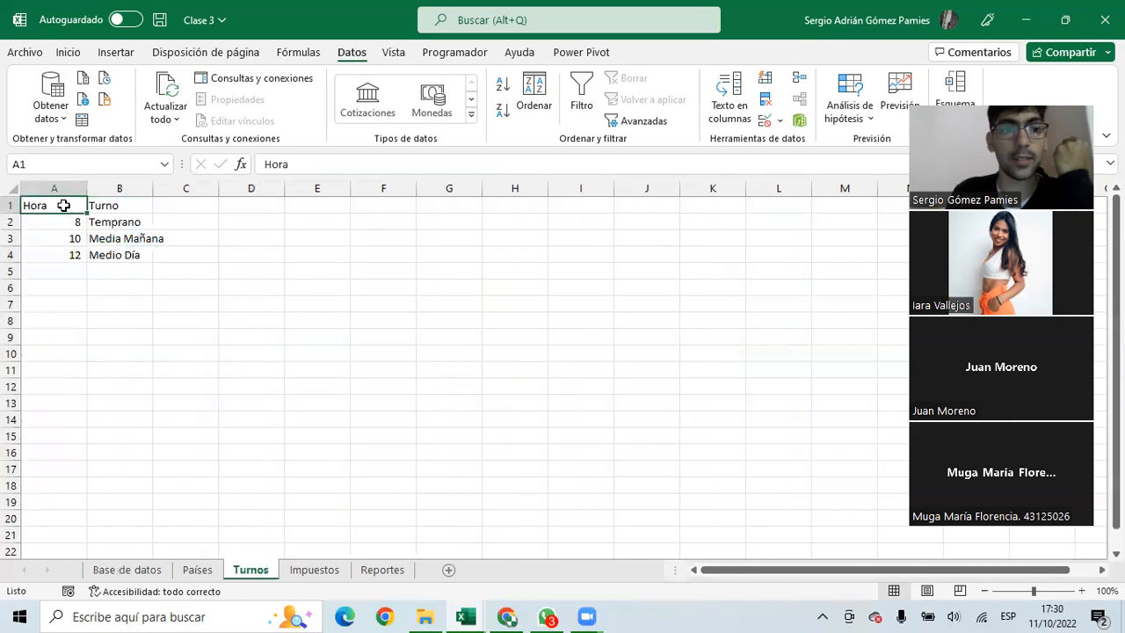
click(58, 220)
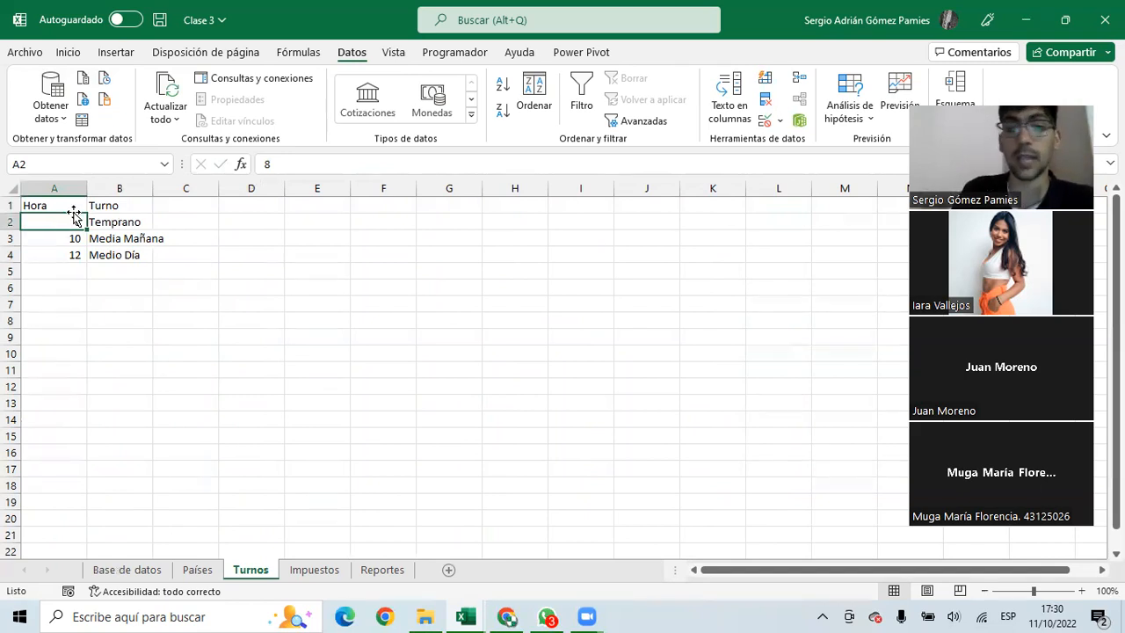
mouse_move(65, 223)
mouse_down()
mouse_move(106, 220)
mouse_move(69, 221)
mouse_up()
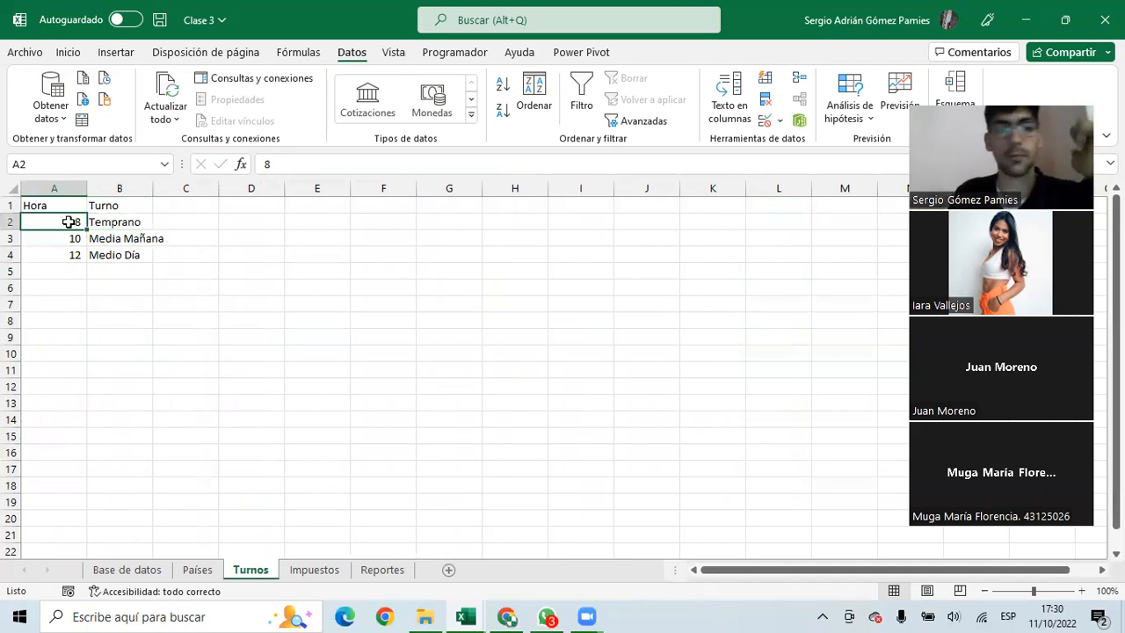
Examine the hours and their corresponding shift names row by row in the shift table on the Turnos sheet
click(67, 237)
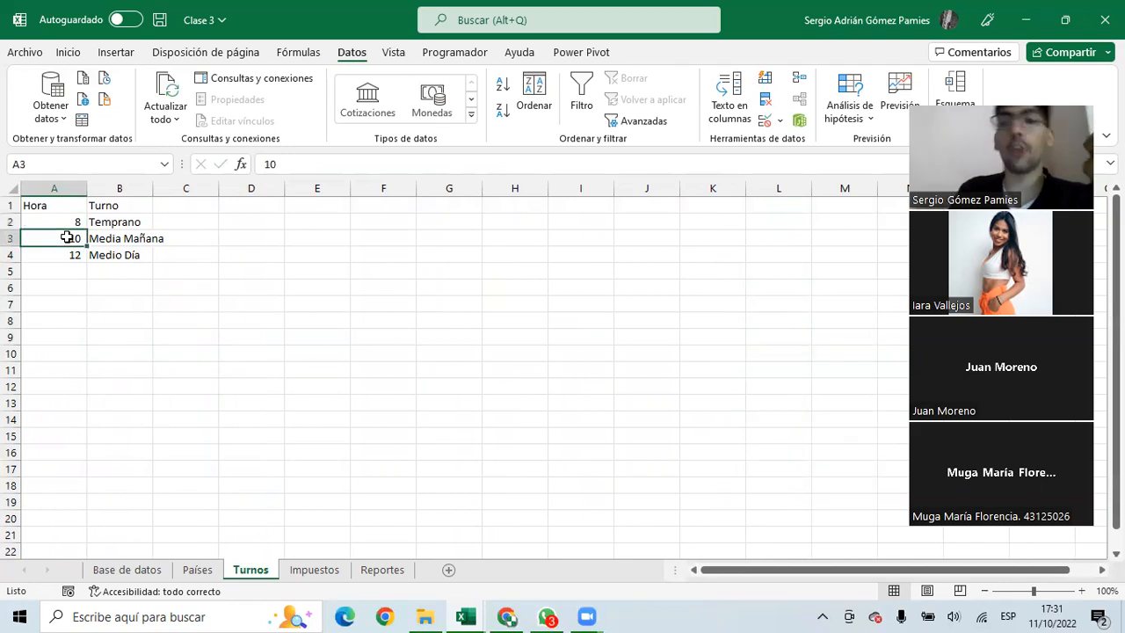
drag(60, 237, 94, 238)
click(54, 238)
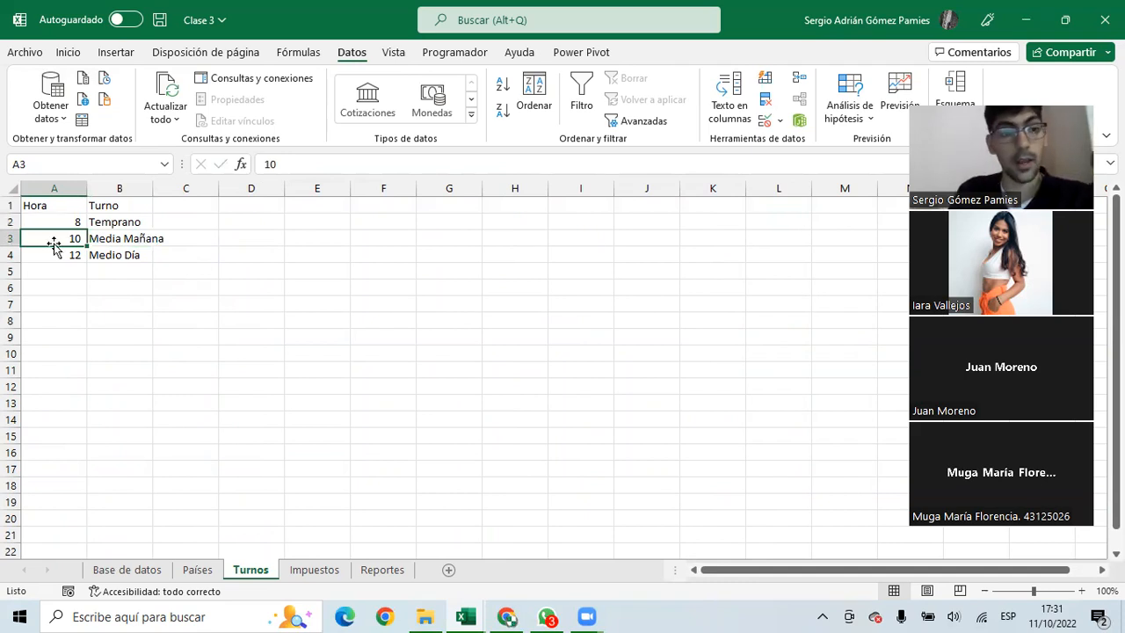
click(58, 255)
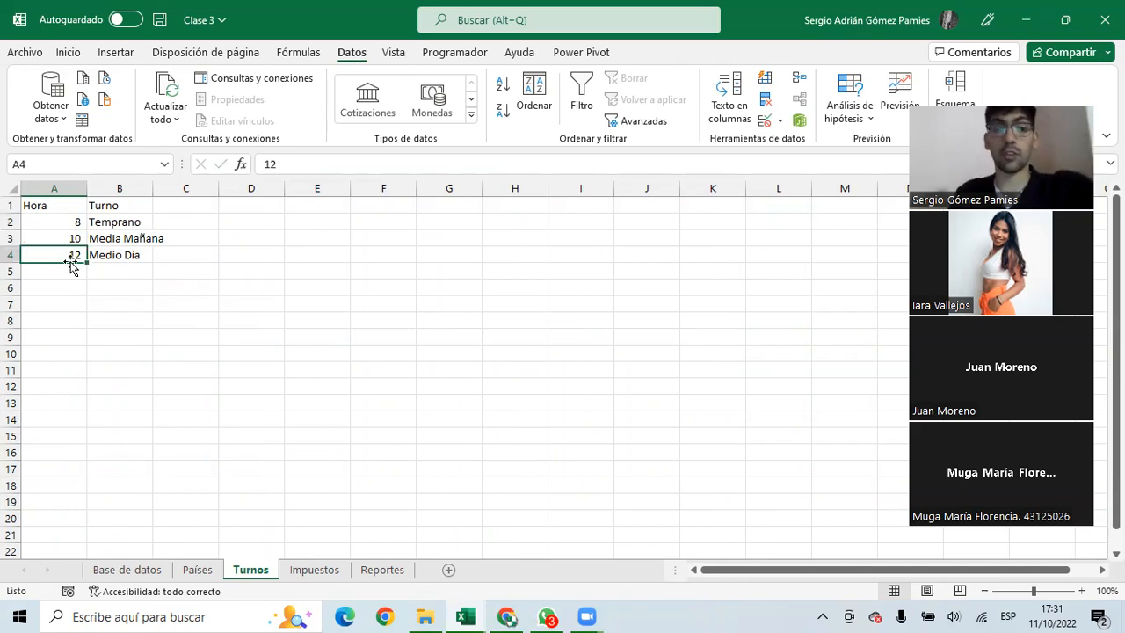
click(54, 240)
drag(53, 238, 132, 239)
click(130, 239)
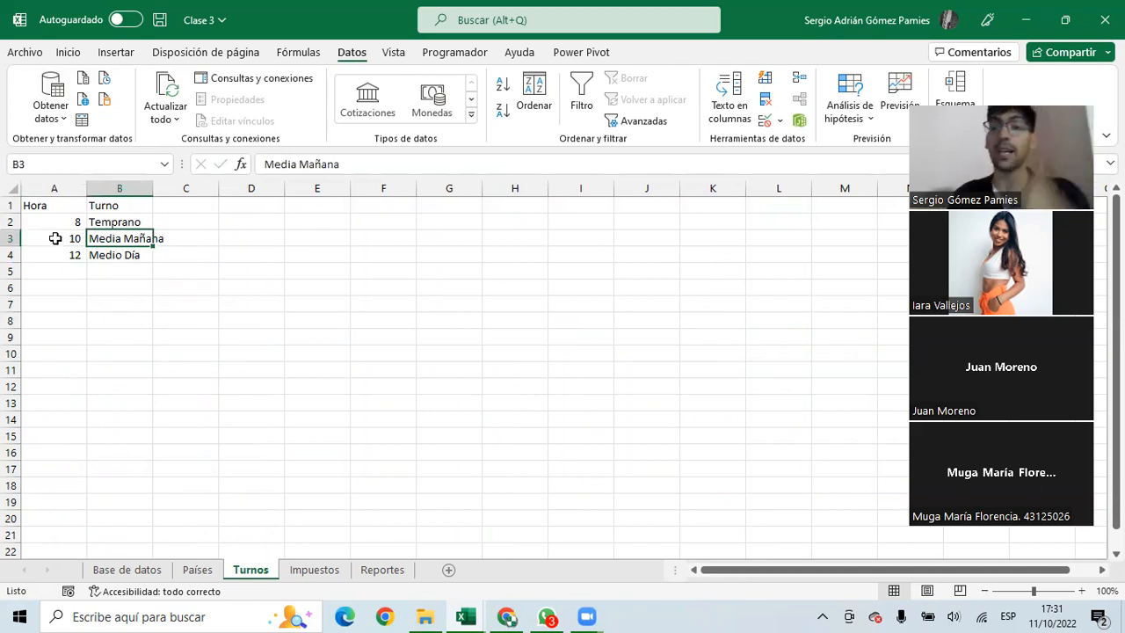
drag(44, 210, 91, 250)
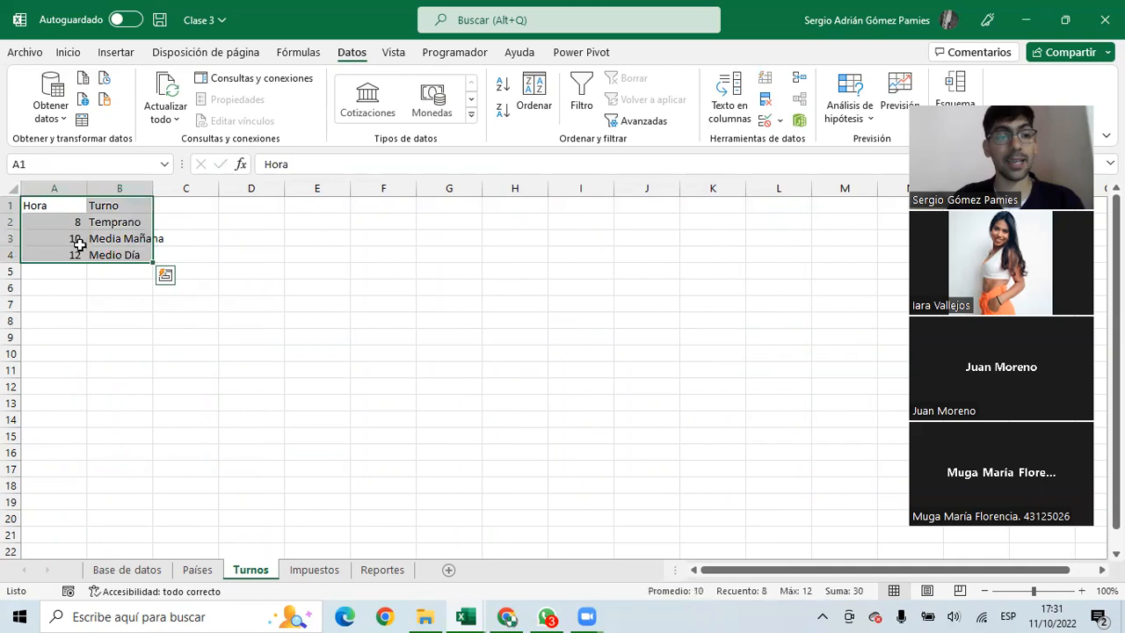
drag(44, 207, 91, 253)
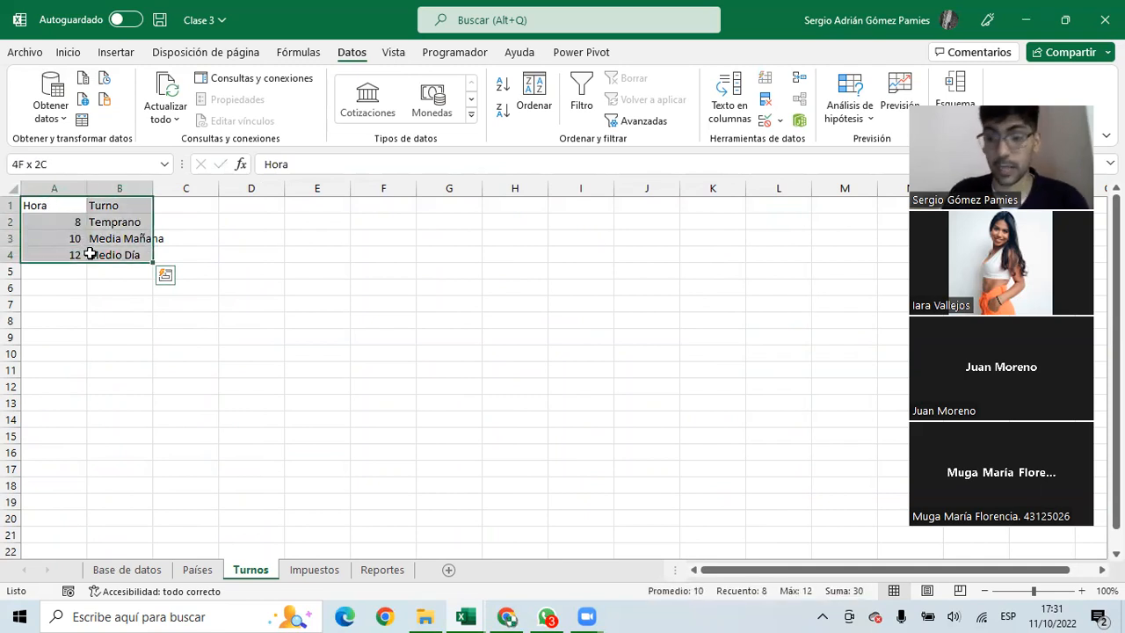
click(67, 227)
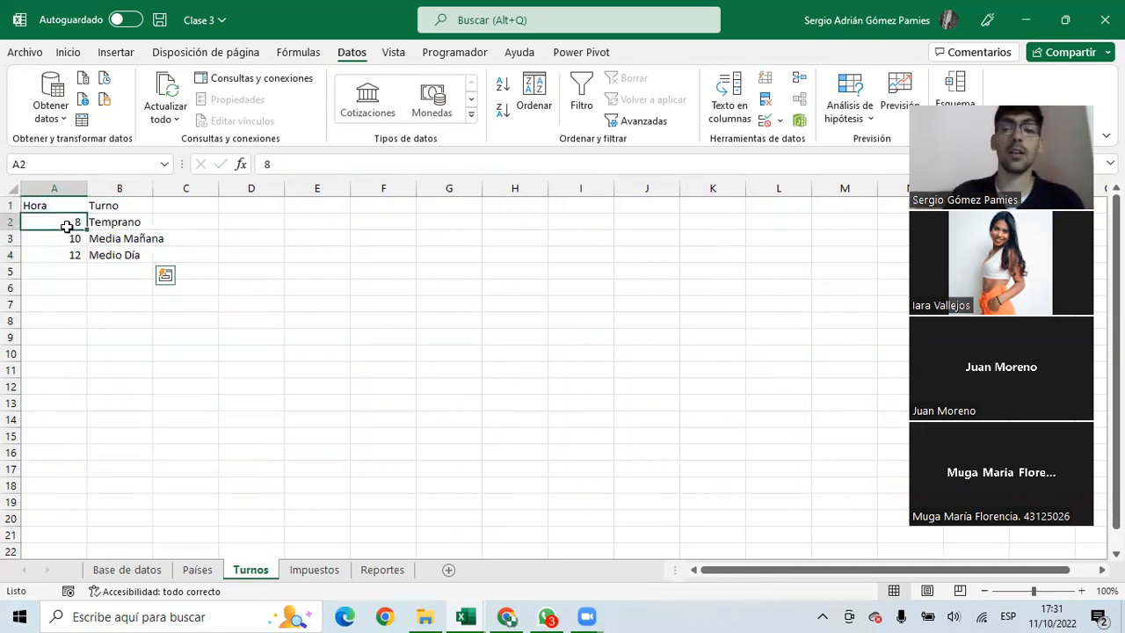
drag(67, 227, 58, 372)
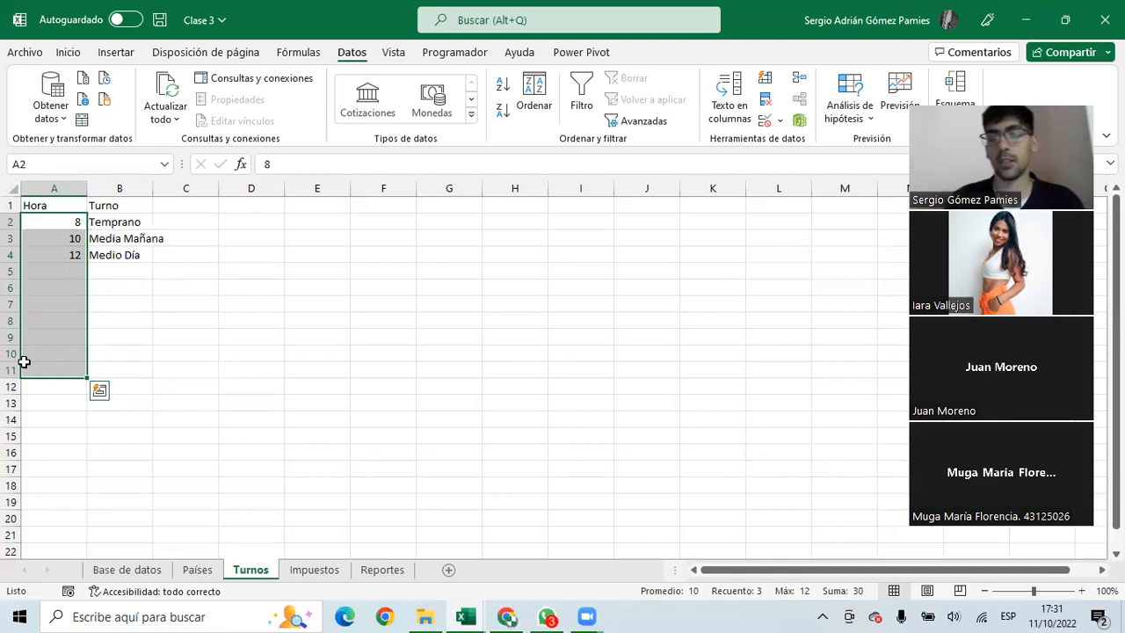
drag(70, 204, 125, 266)
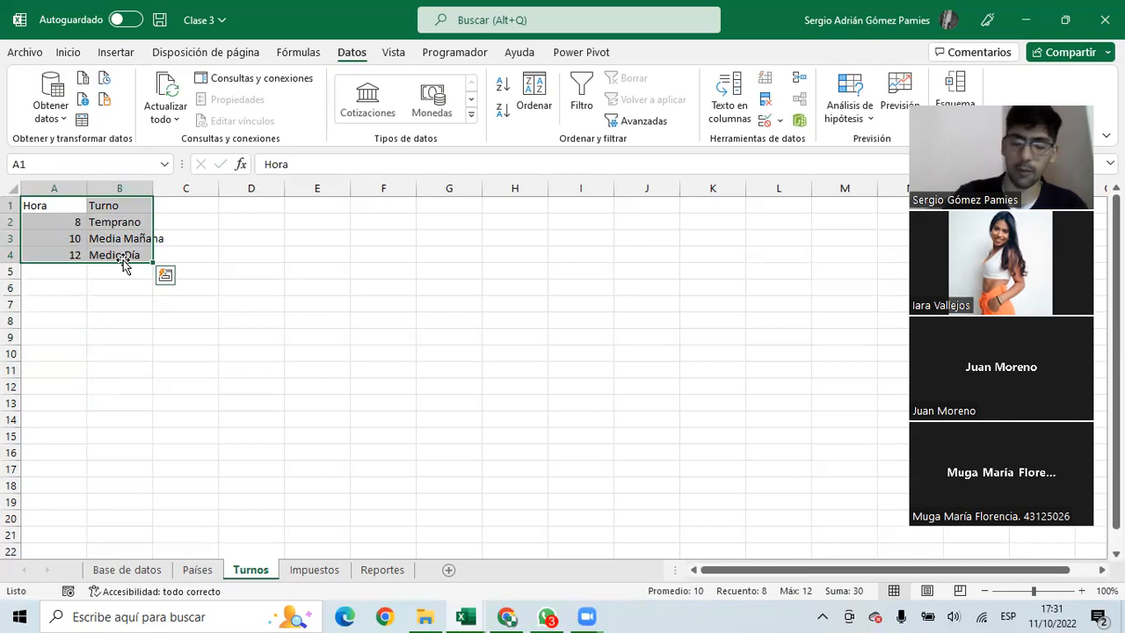
Examine the Desde thresholds and their Impuesto amounts on the Impuestos sheet, relating them to the records in Base de datos
click(314, 569)
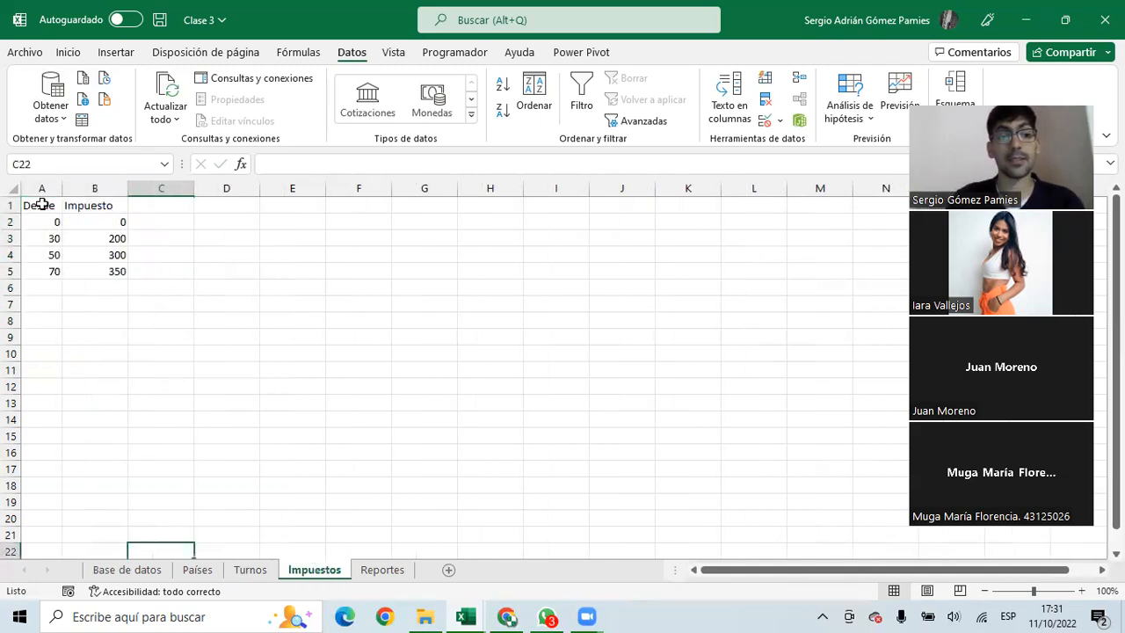
drag(35, 221, 105, 265)
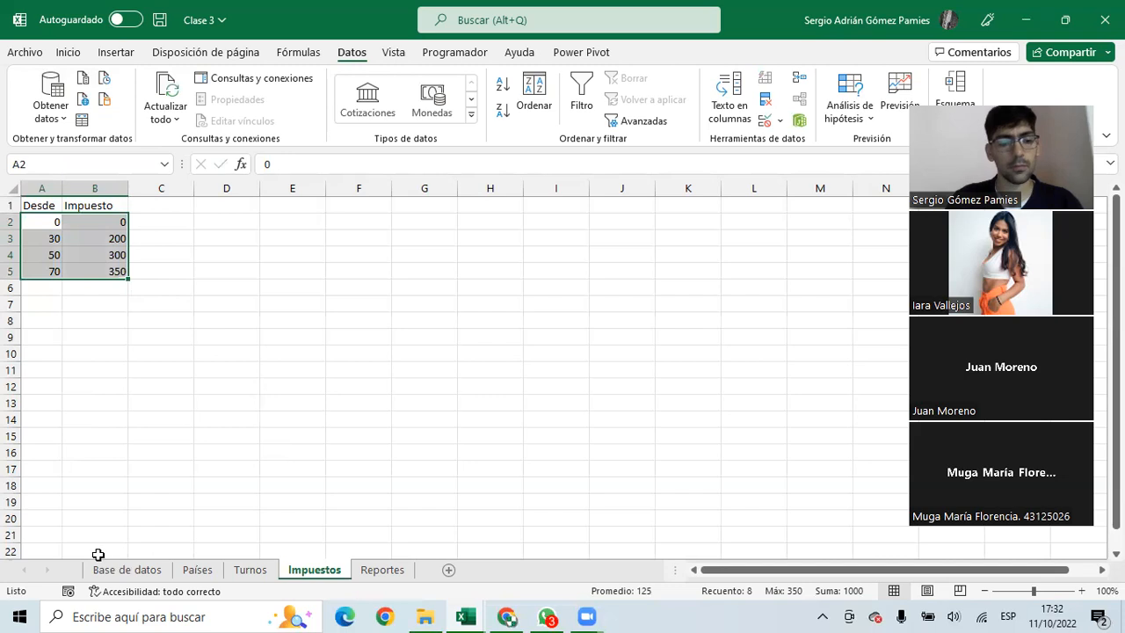
click(110, 350)
drag(57, 222, 93, 255)
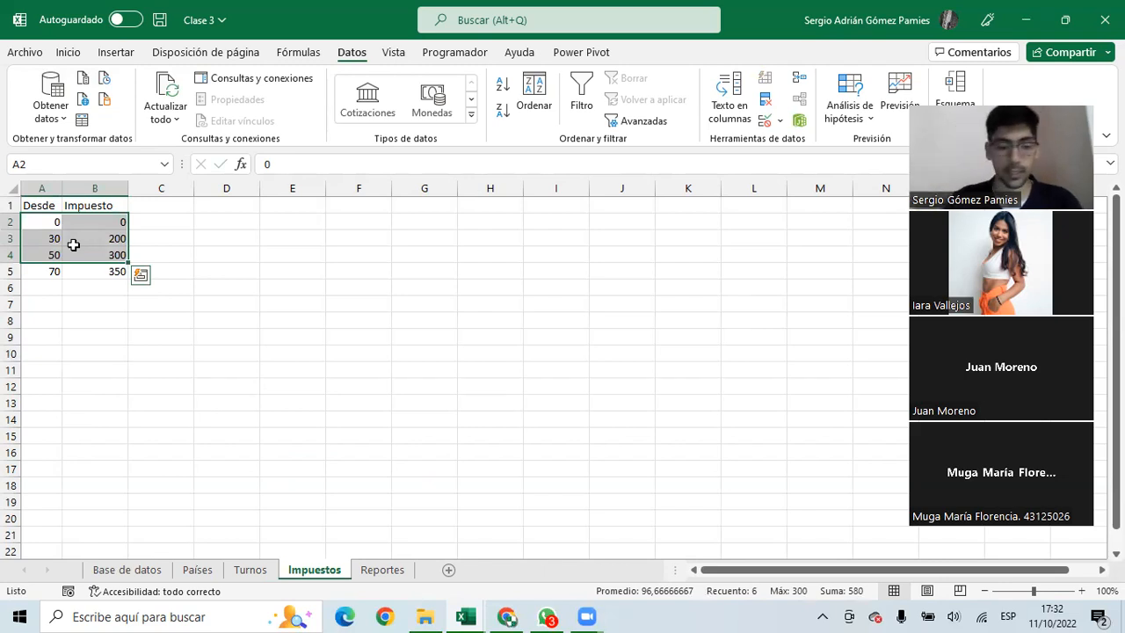
click(142, 570)
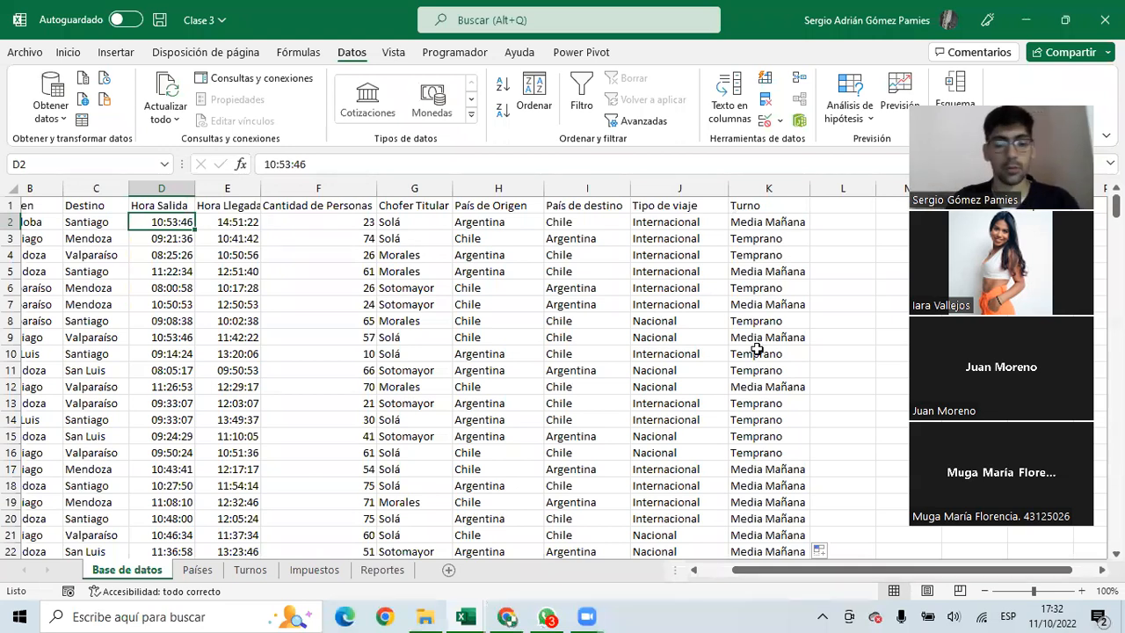
click(314, 569)
click(50, 221)
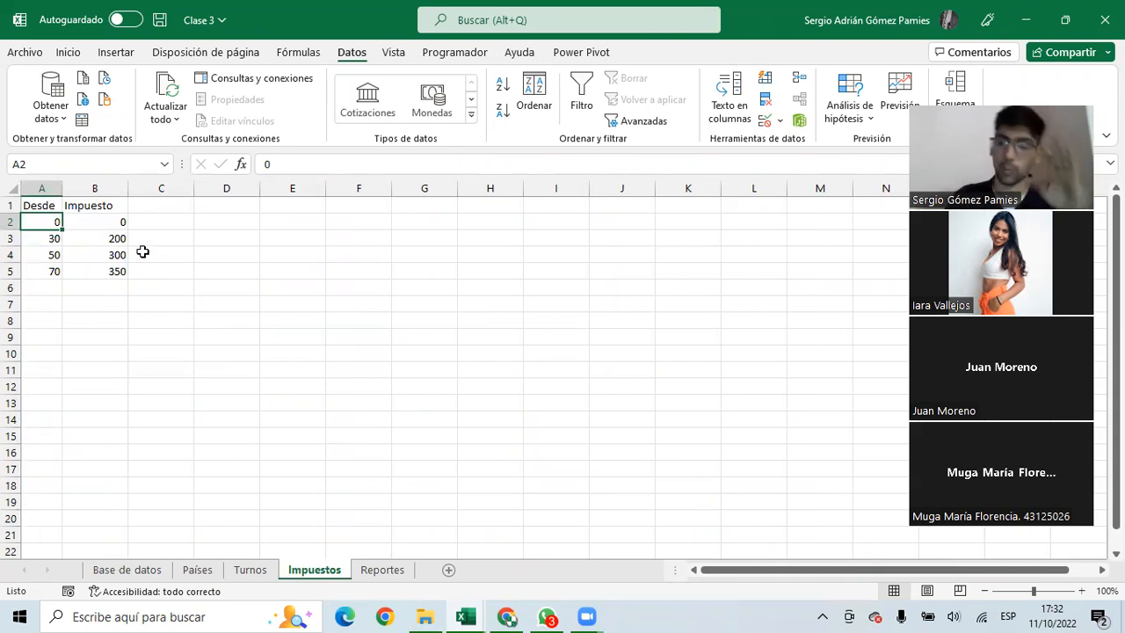
click(52, 246)
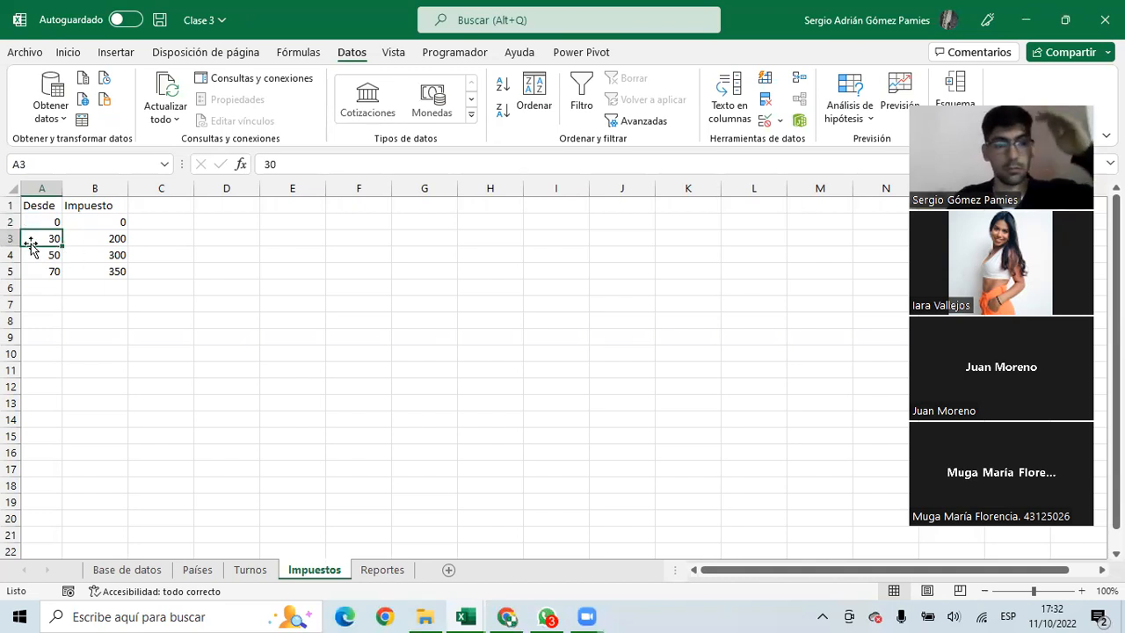
click(83, 238)
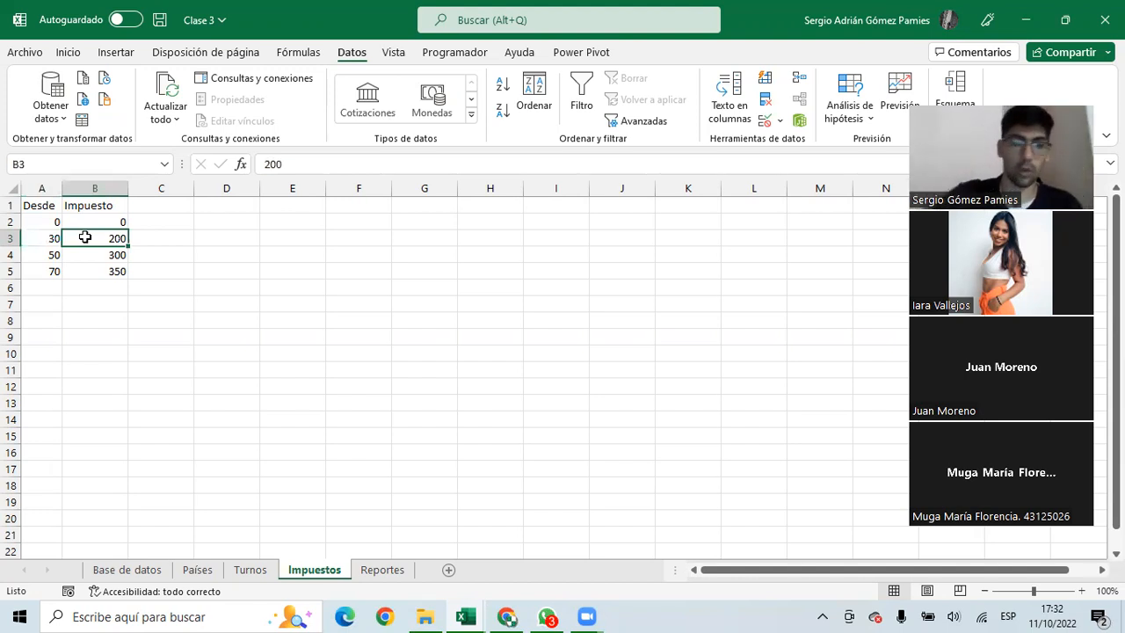
drag(45, 239, 94, 238)
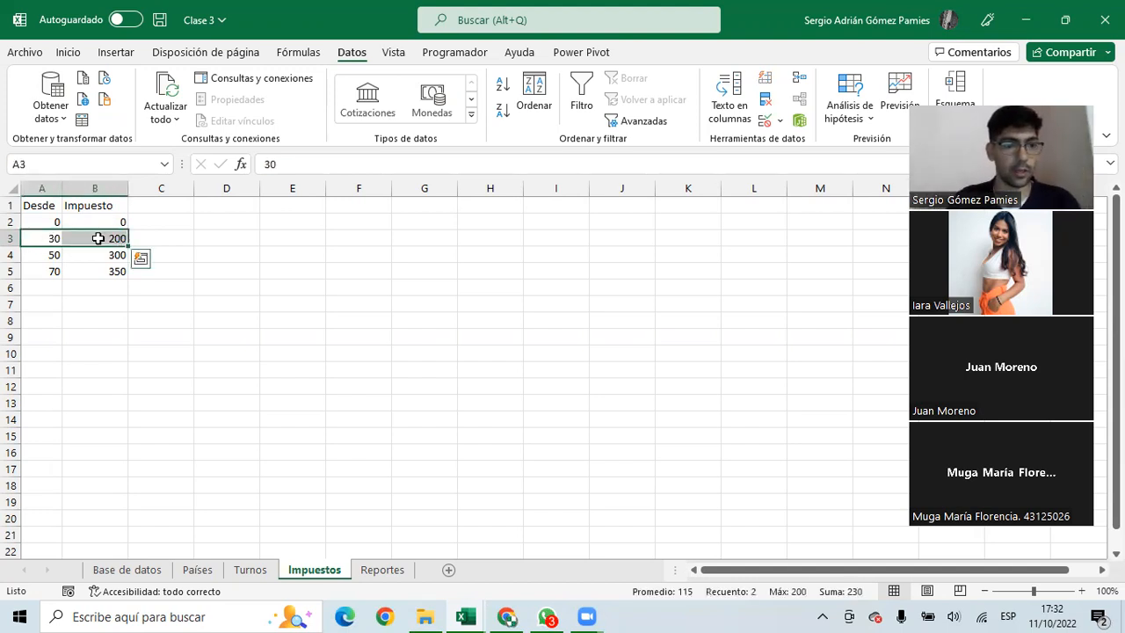
click(52, 256)
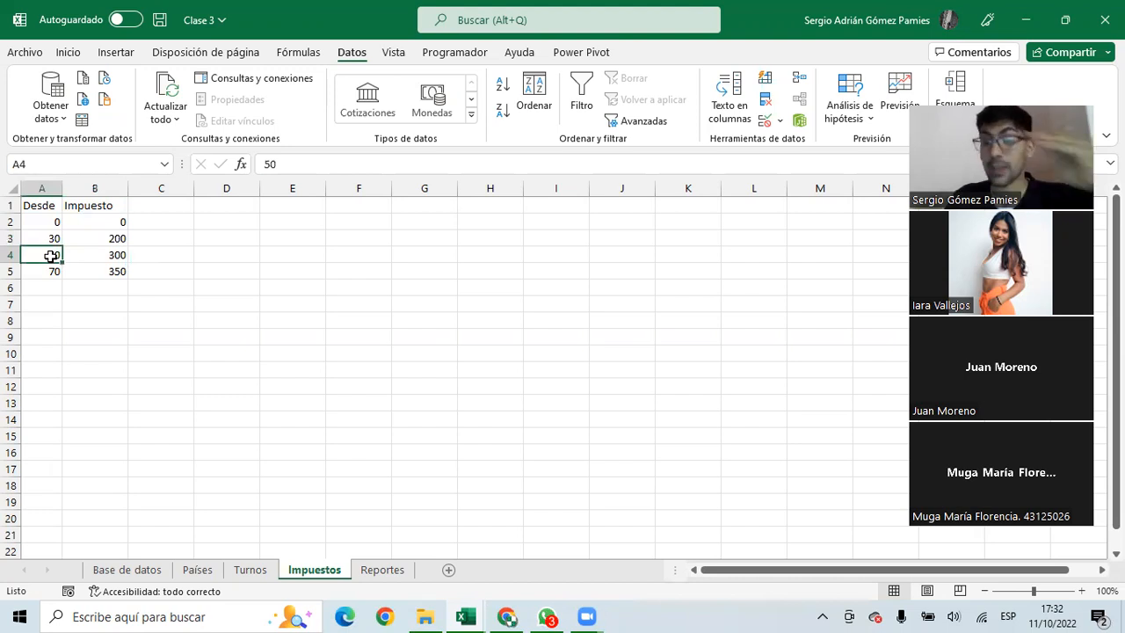
click(99, 254)
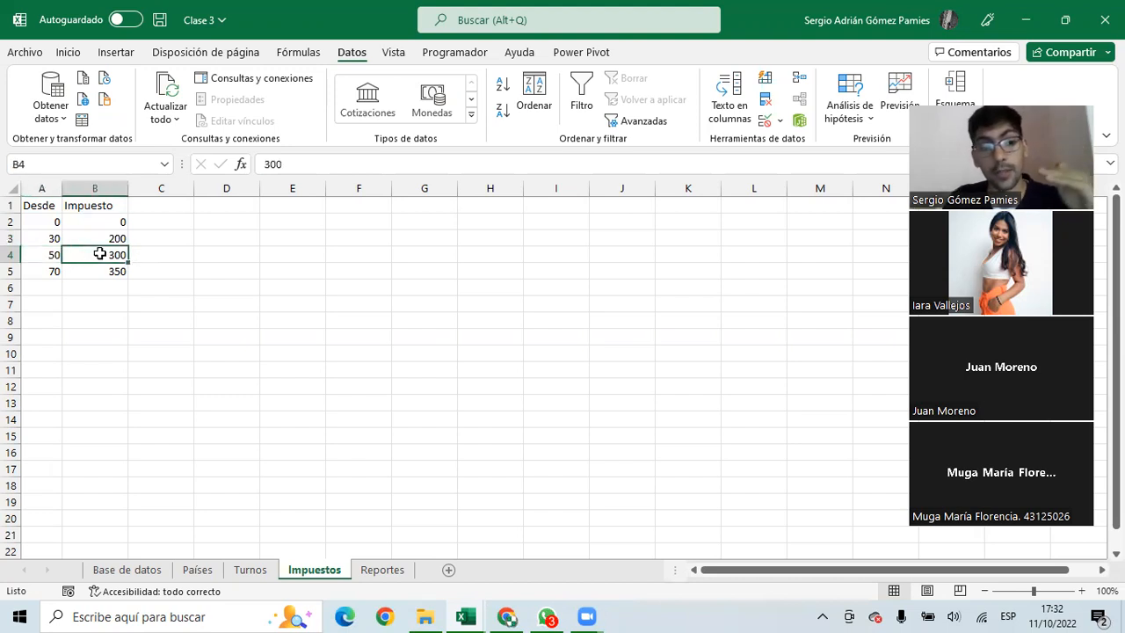
click(53, 270)
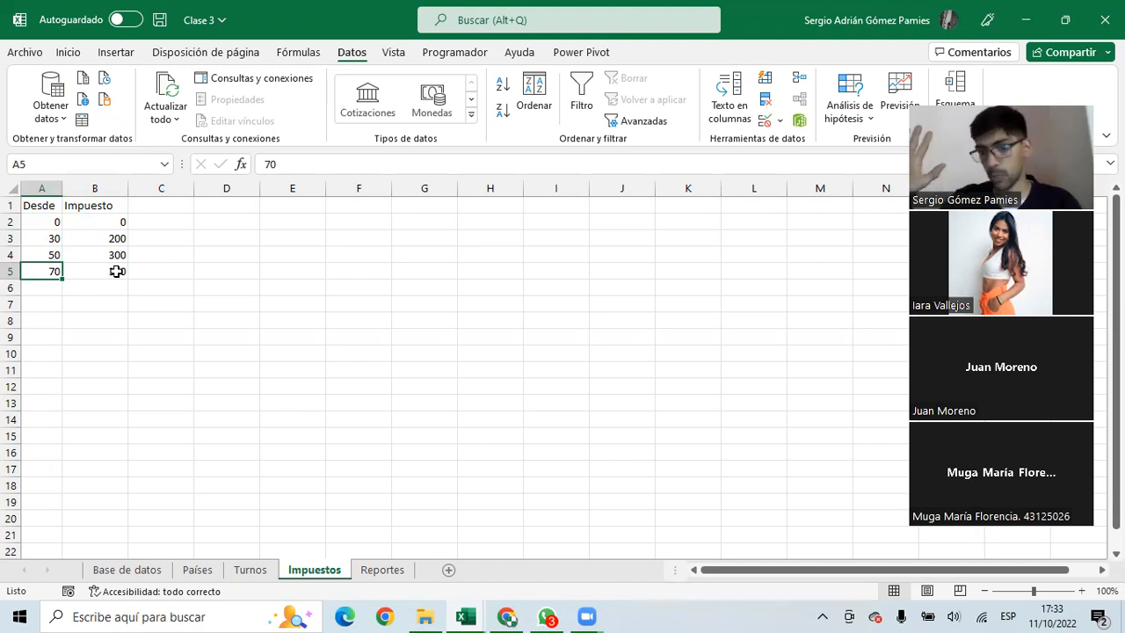
Add the column header "Impuesto total" in cell L1 of the Base de datos sheet
click(155, 570)
click(831, 210)
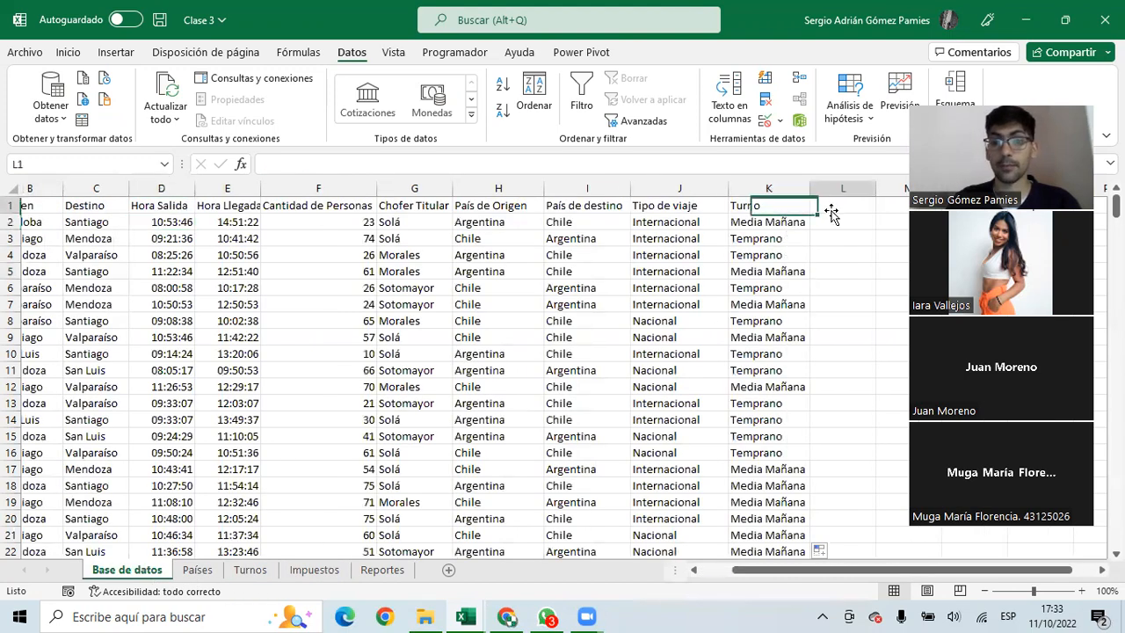
text(Impuesto total)
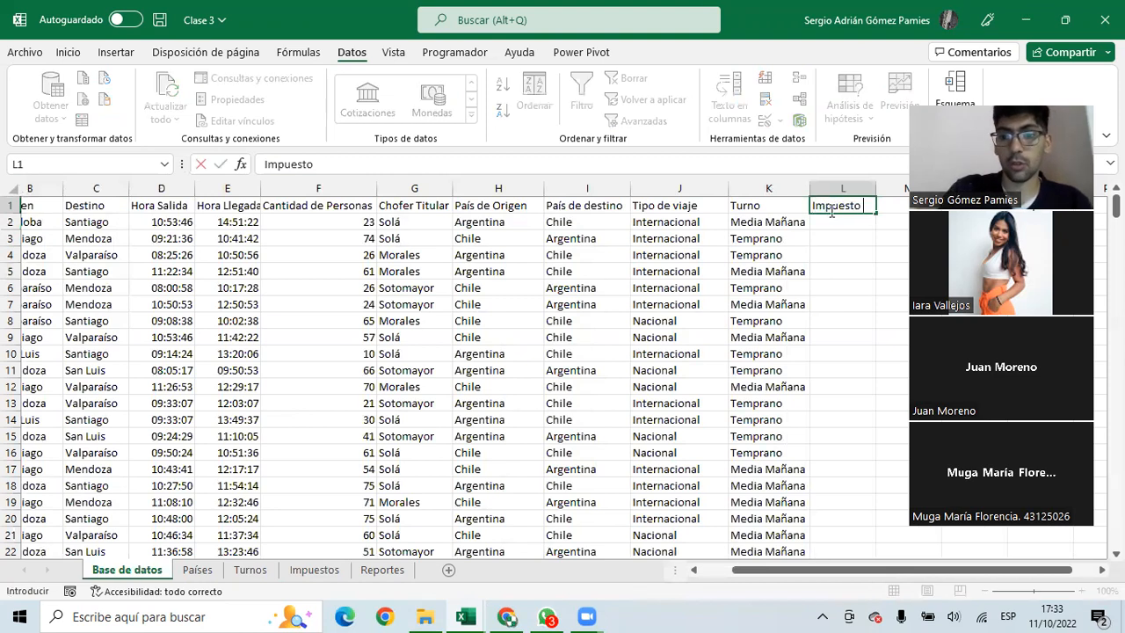
key(Return)
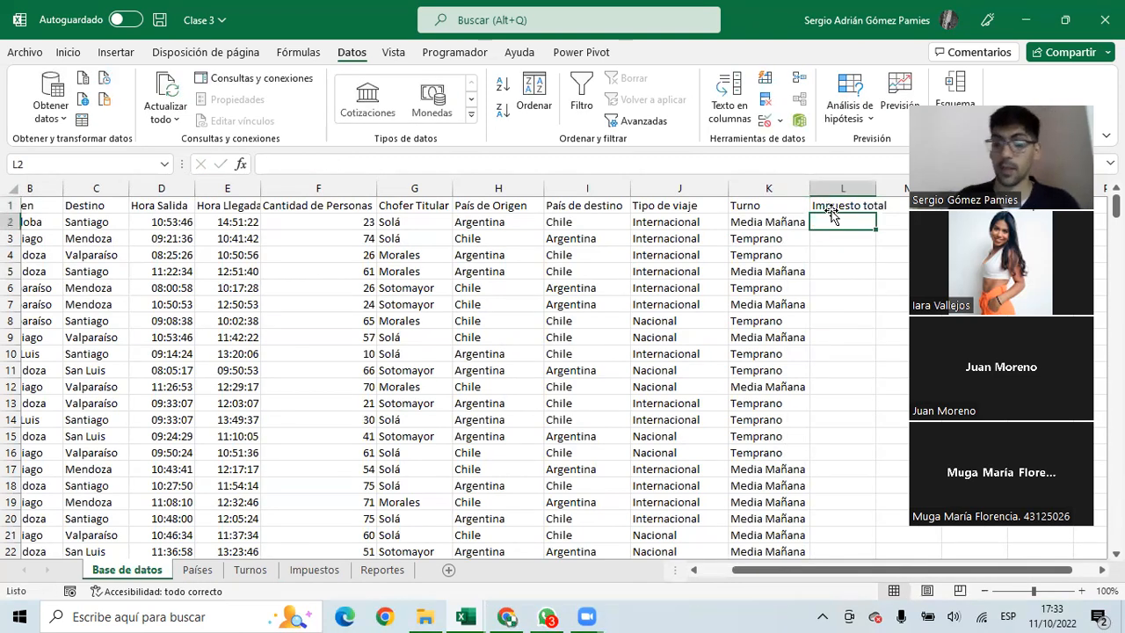
Compare the first Cantidad de Personas values in Base de datos with the tax brackets on the Impuestos sheet
click(336, 224)
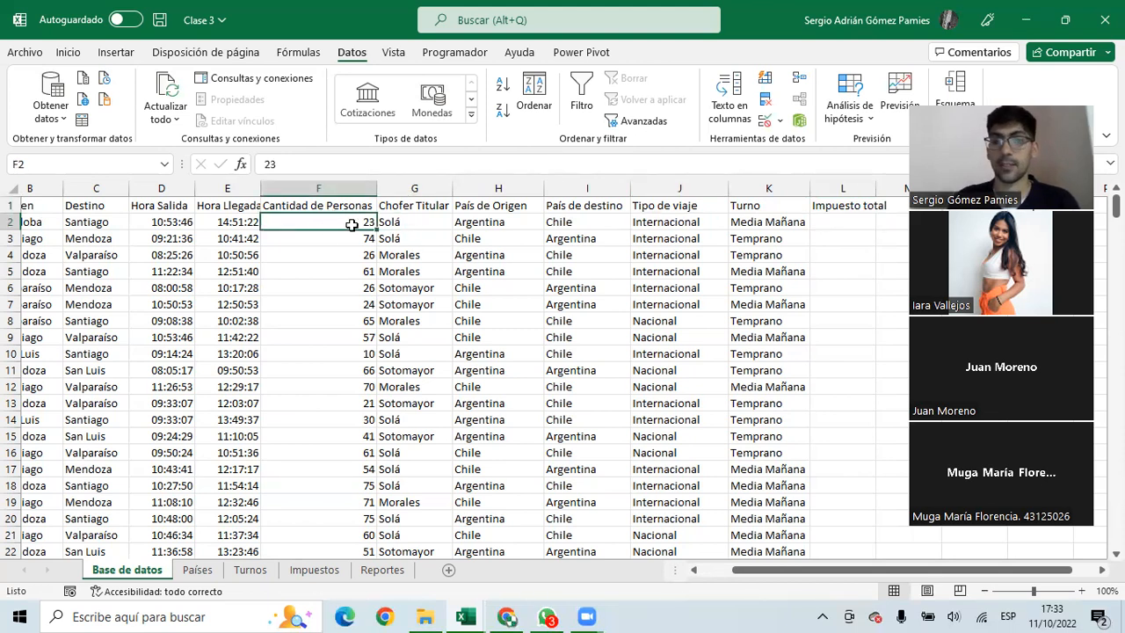
click(346, 238)
click(353, 225)
drag(354, 235, 844, 238)
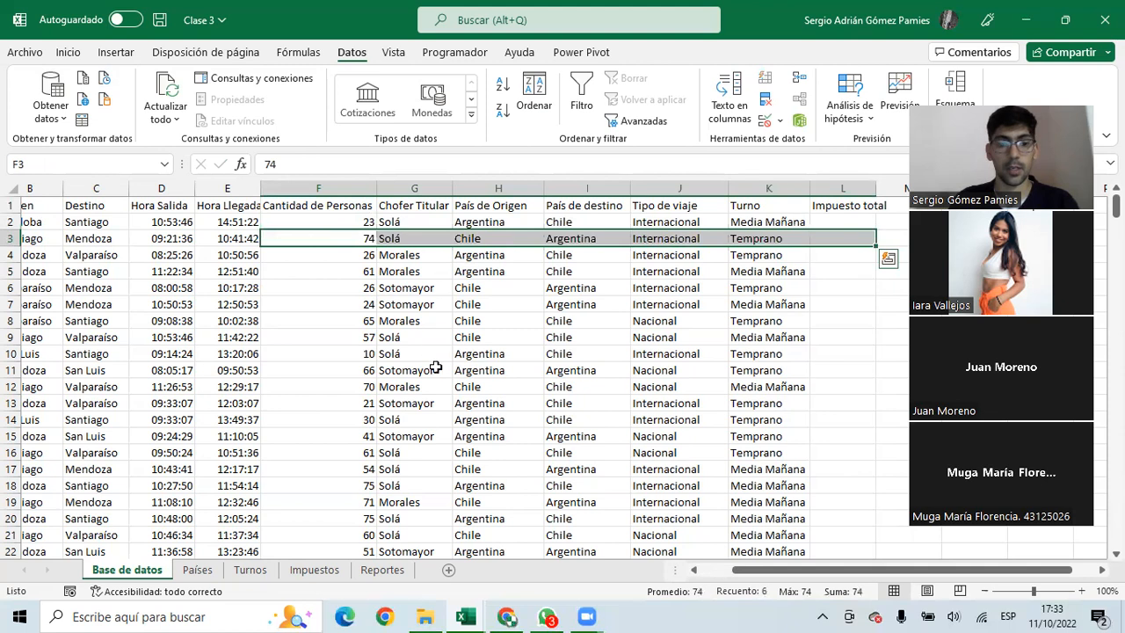
click(316, 569)
drag(45, 221, 111, 269)
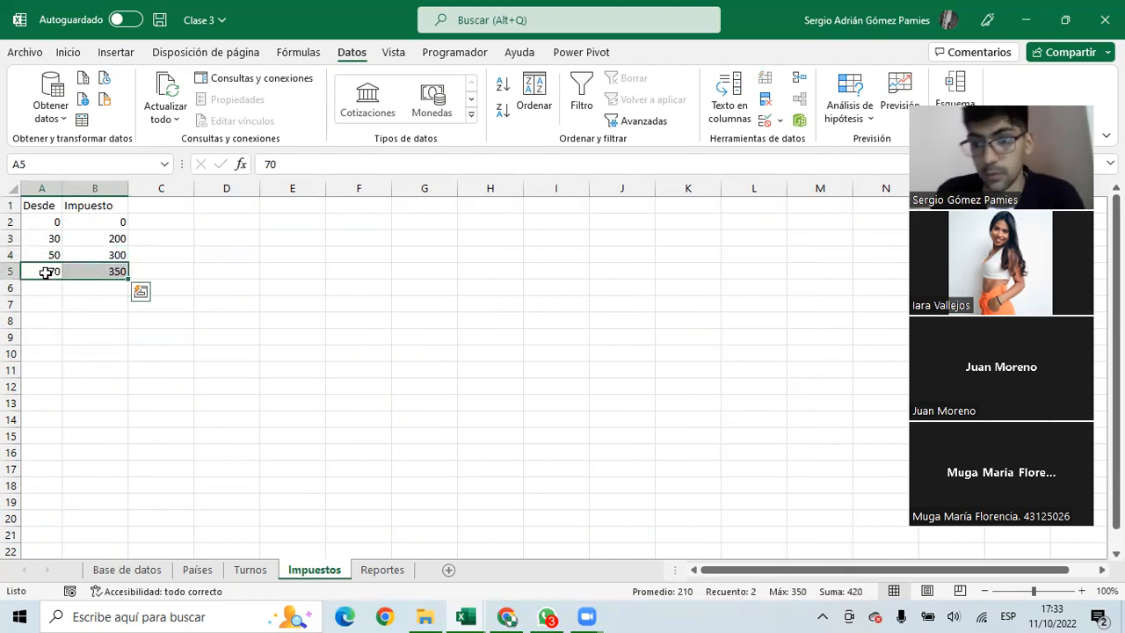
drag(47, 272, 95, 273)
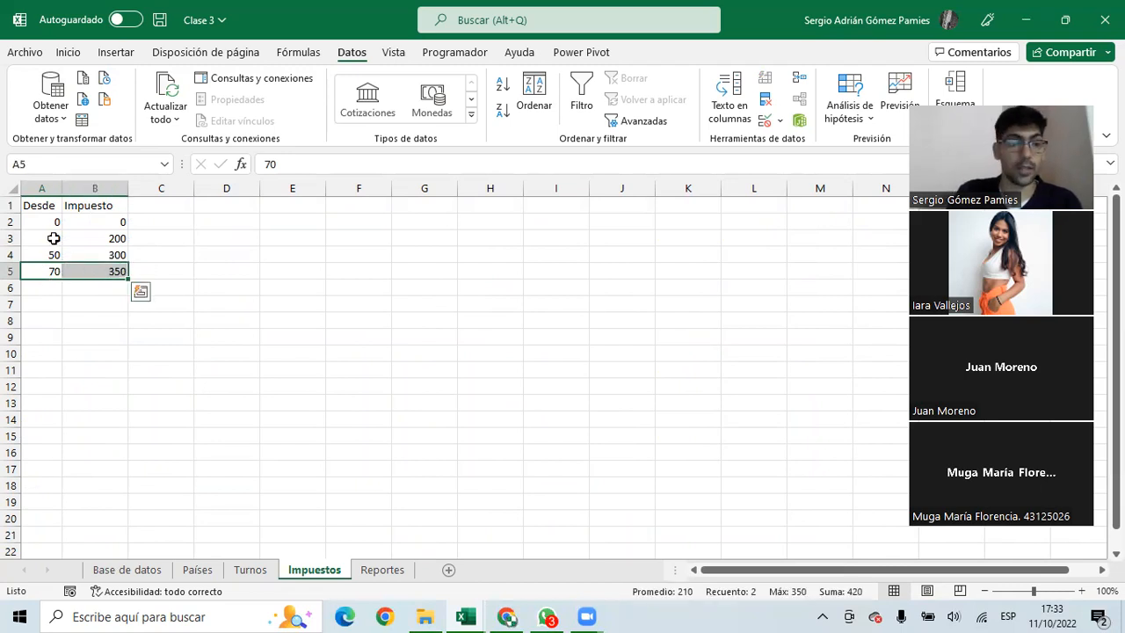
drag(33, 222, 88, 255)
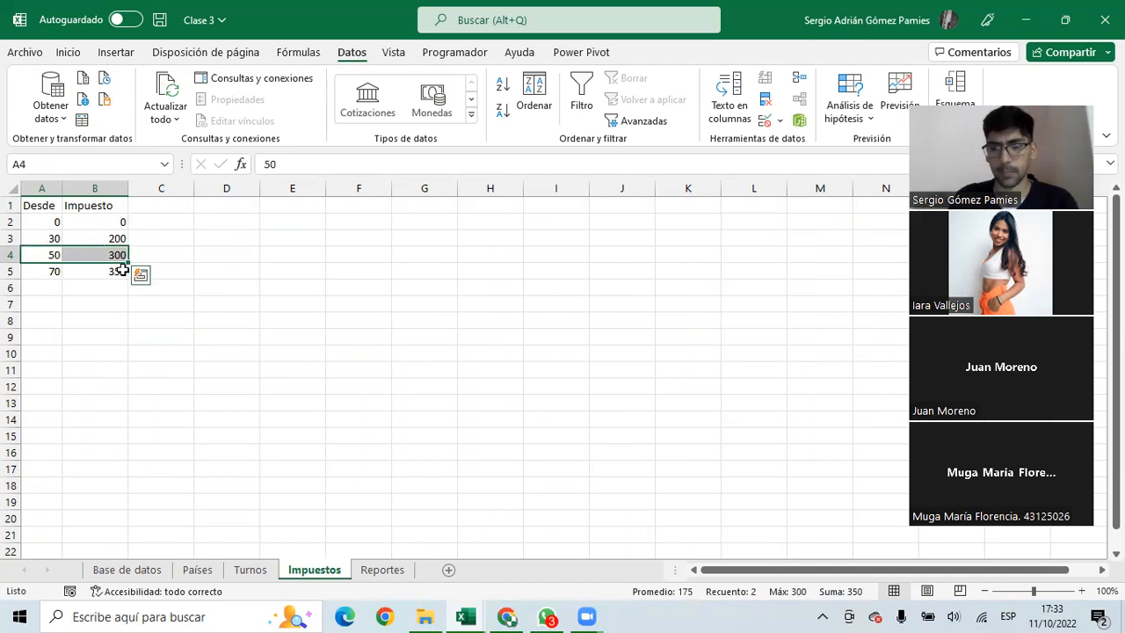
Start a BUSCARV formula in cell L2 of Base de datos with the Cantidad de Personas cell F2 as the lookup value
click(136, 573)
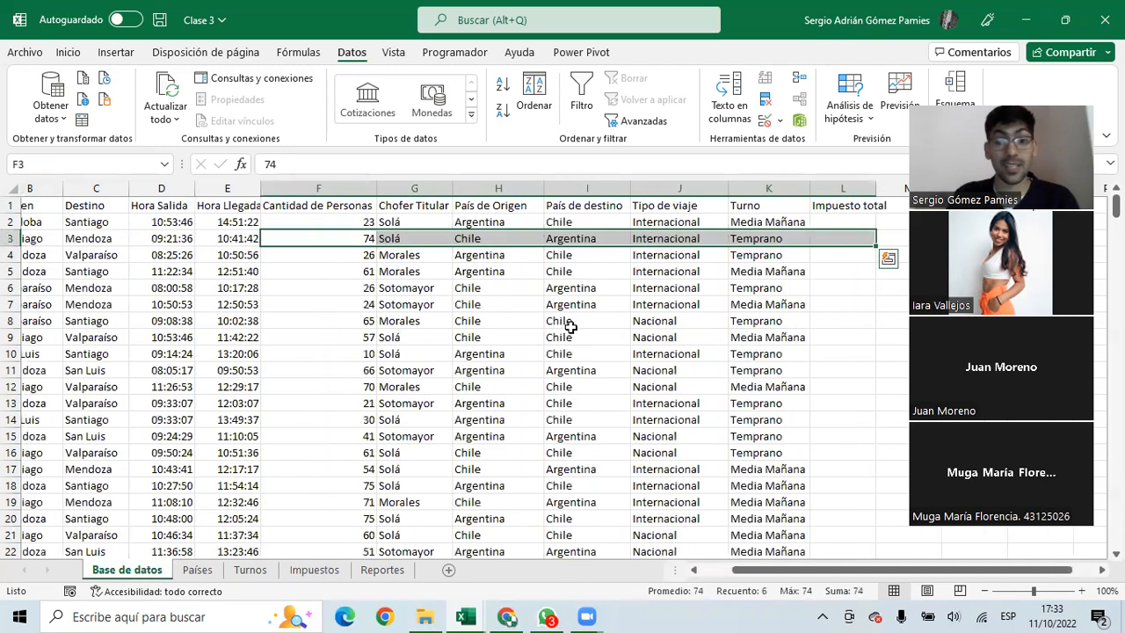
click(846, 224)
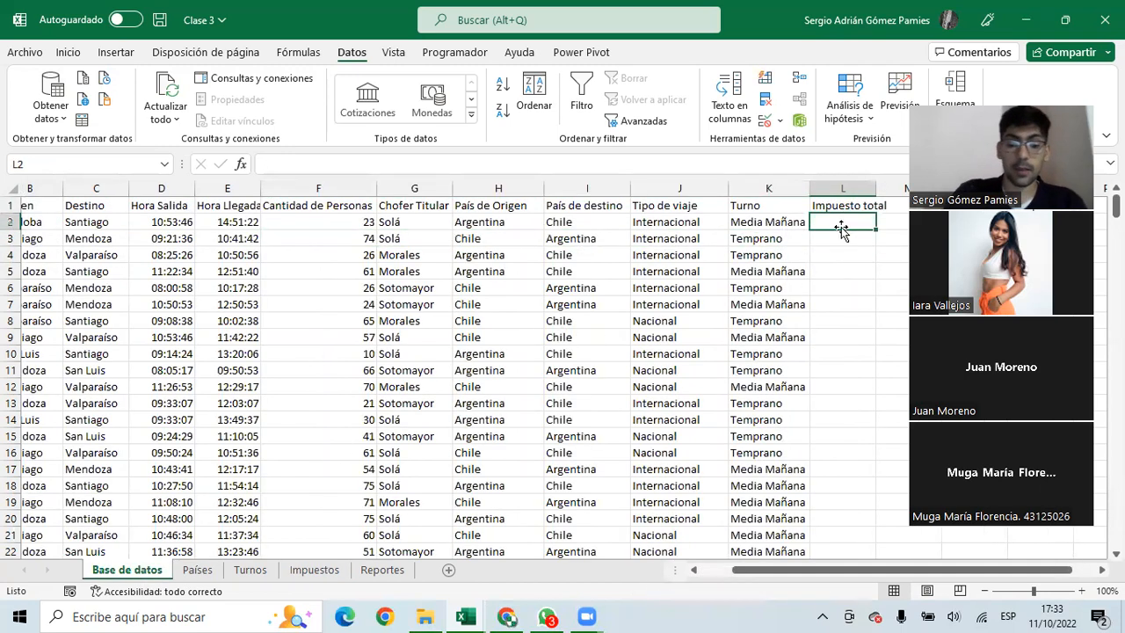
text(=)
text(vlup)
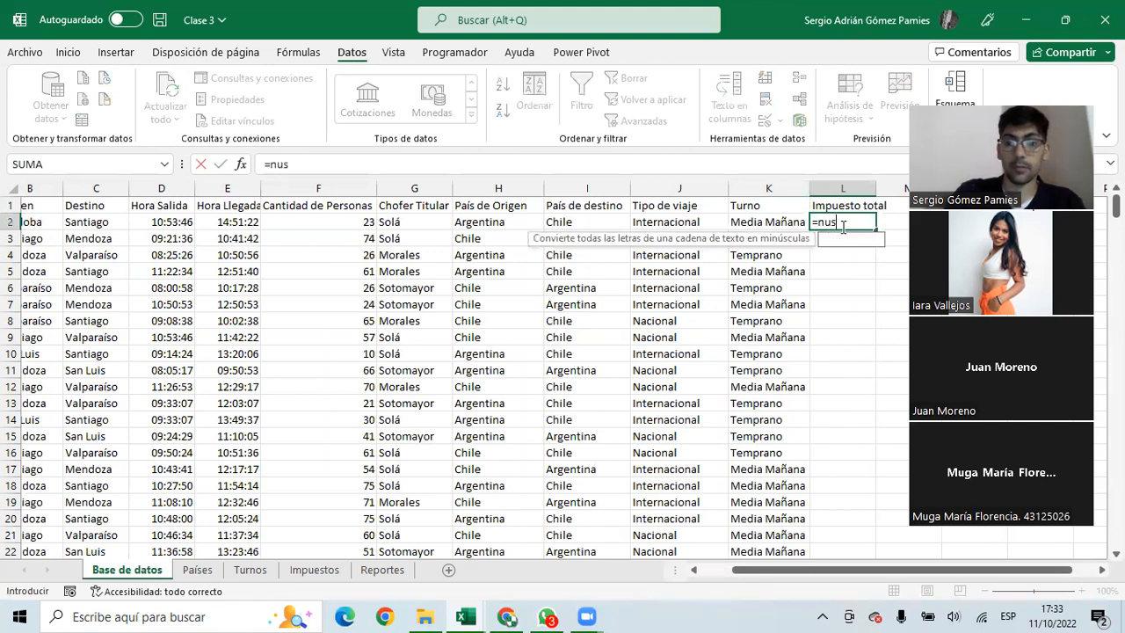
key(BackSpace)
key(BackSpace)
key(BackSpace)
key(BackSpace)
text(buscar)
key(Down)
key(Down)
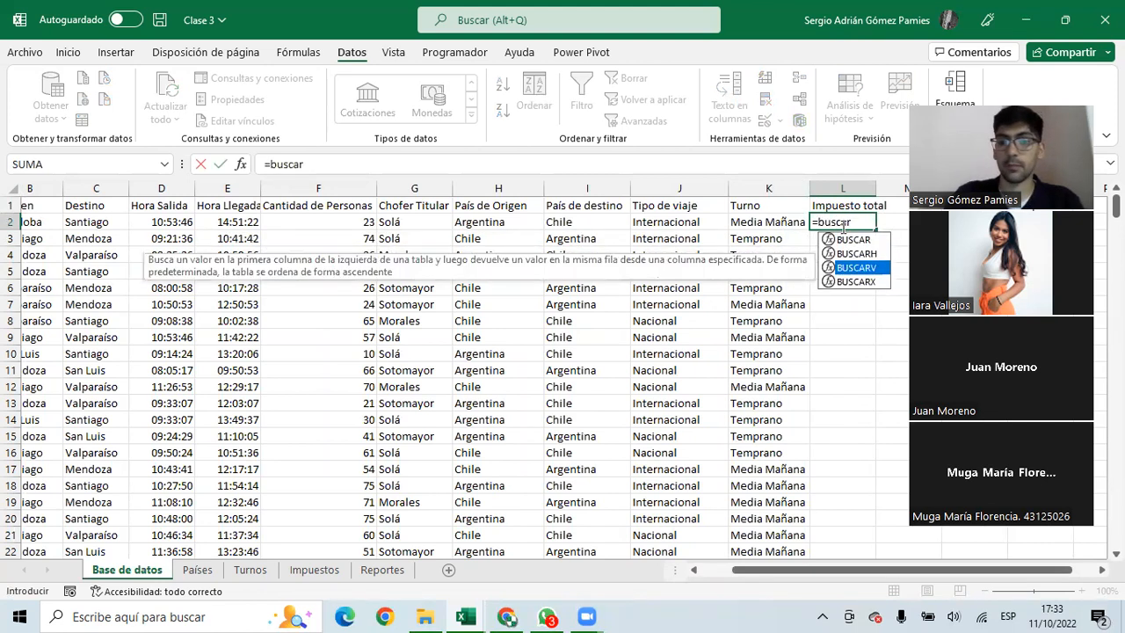
key(Tab)
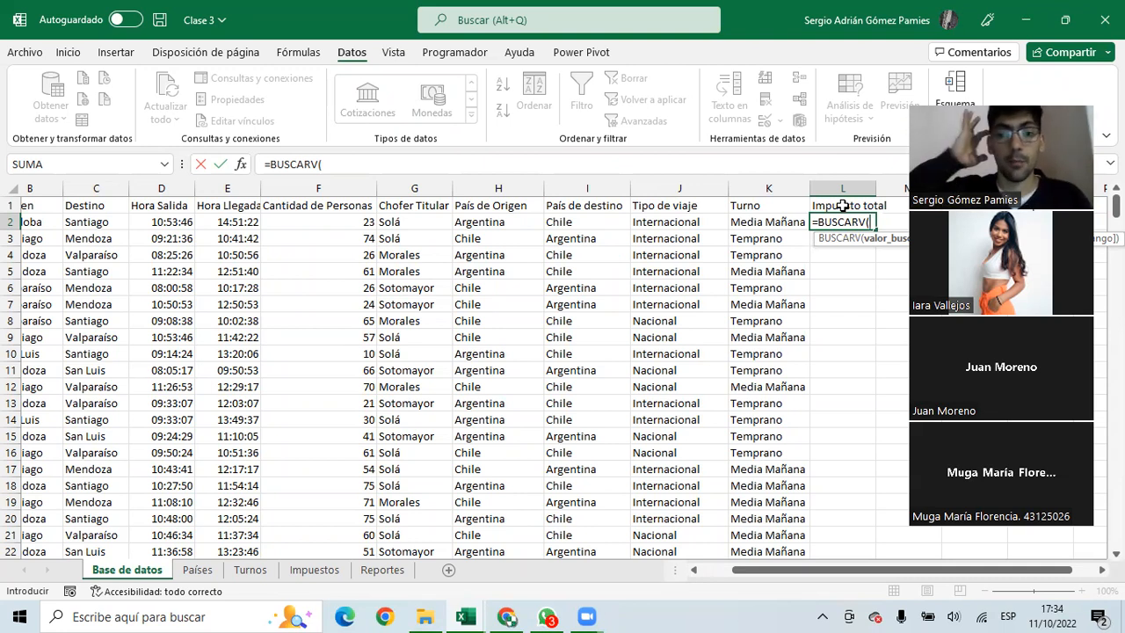
click(305, 219)
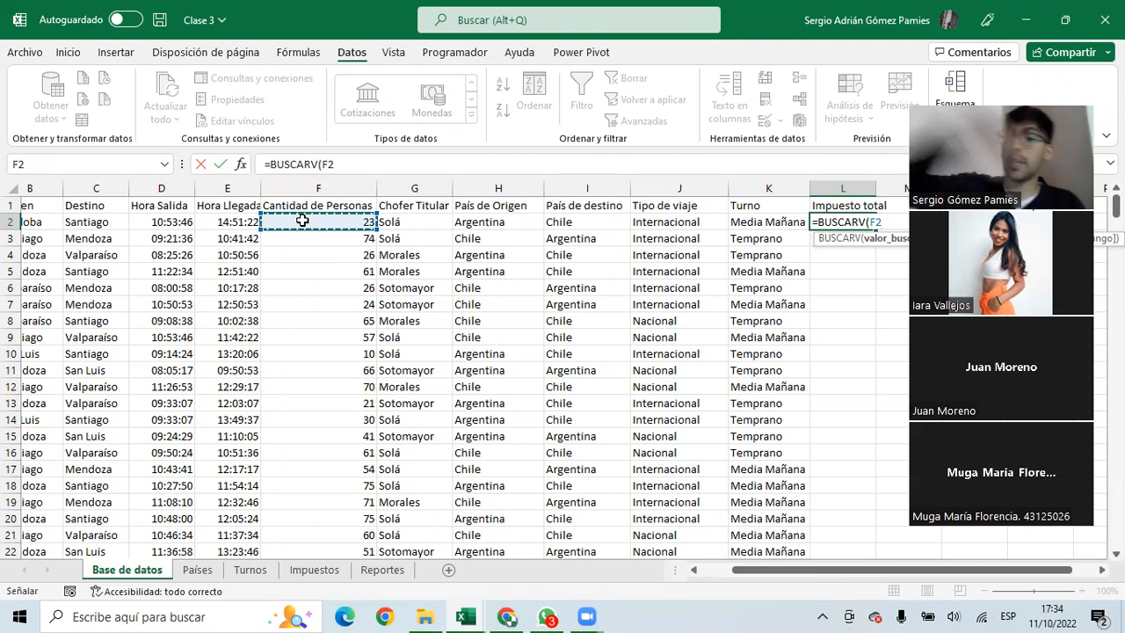
text(;)
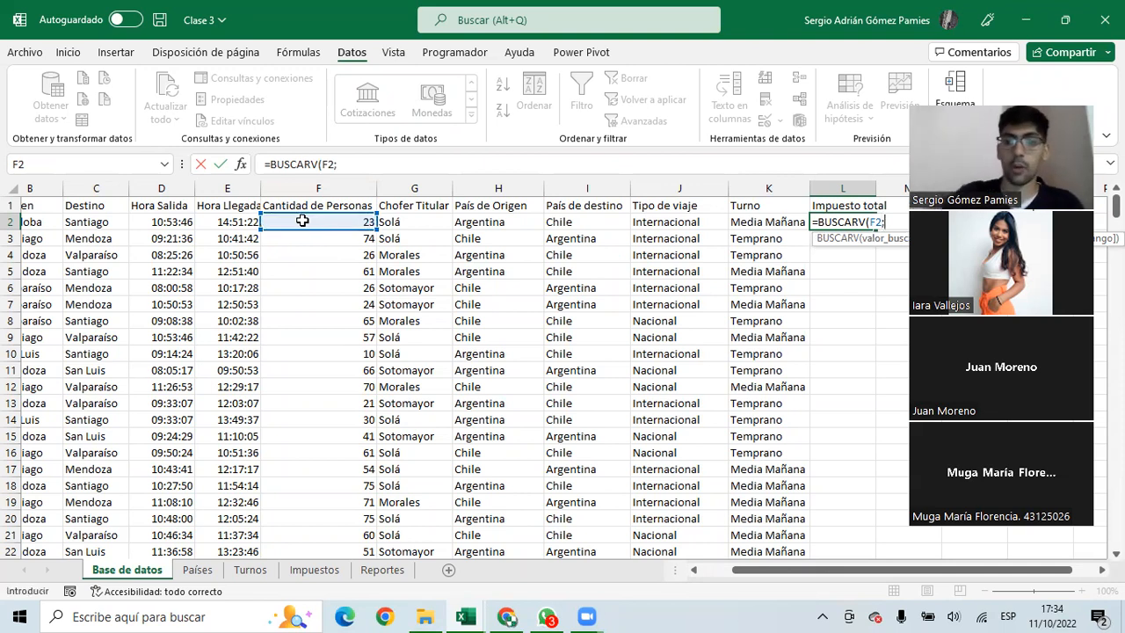
Set the lookup table to the absolute range $A$2:$B$5 of the Impuestos sheet
click(310, 569)
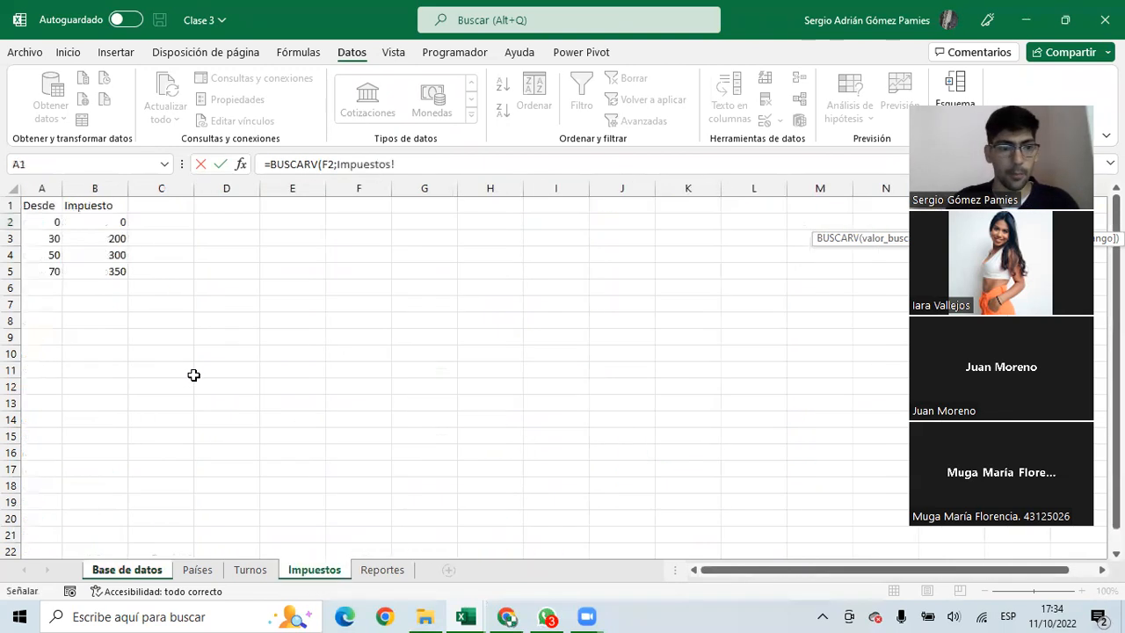
drag(48, 223, 104, 268)
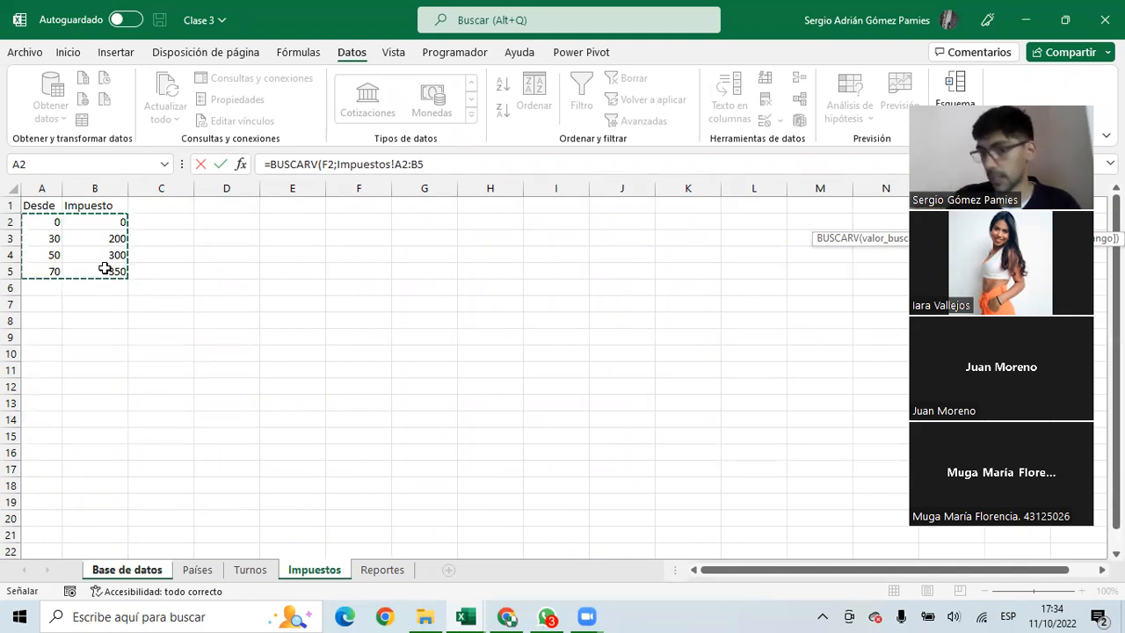
click(444, 163)
key(F4)
drag(443, 161, 380, 160)
click(449, 160)
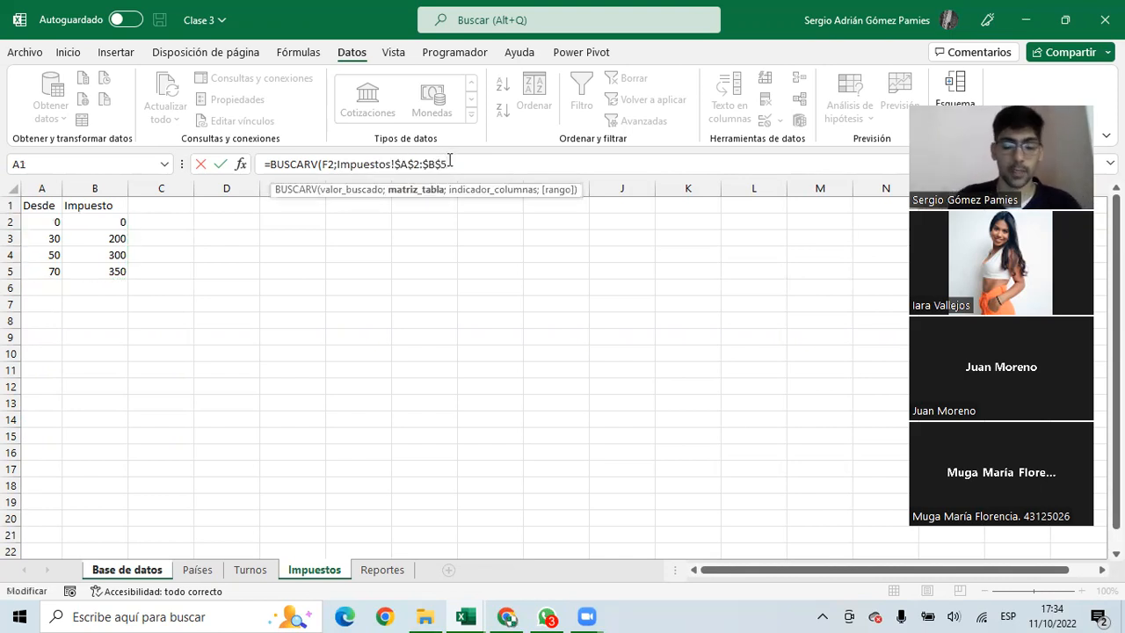
text(;)
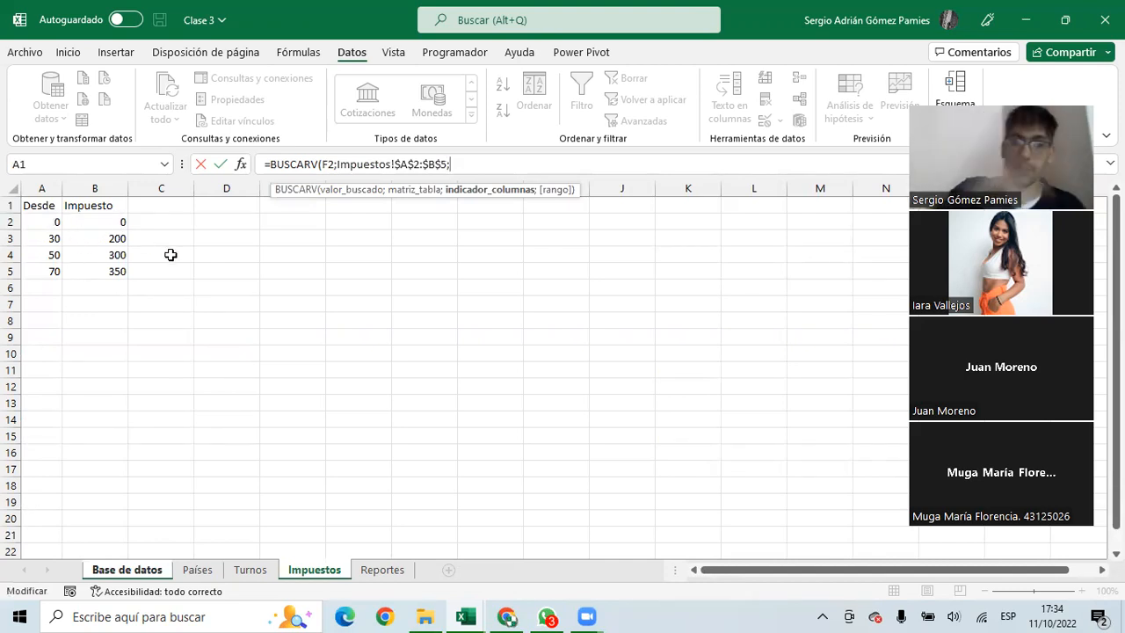
Complete the L2 formula with column index 2 and approximate match 1
text(2;)
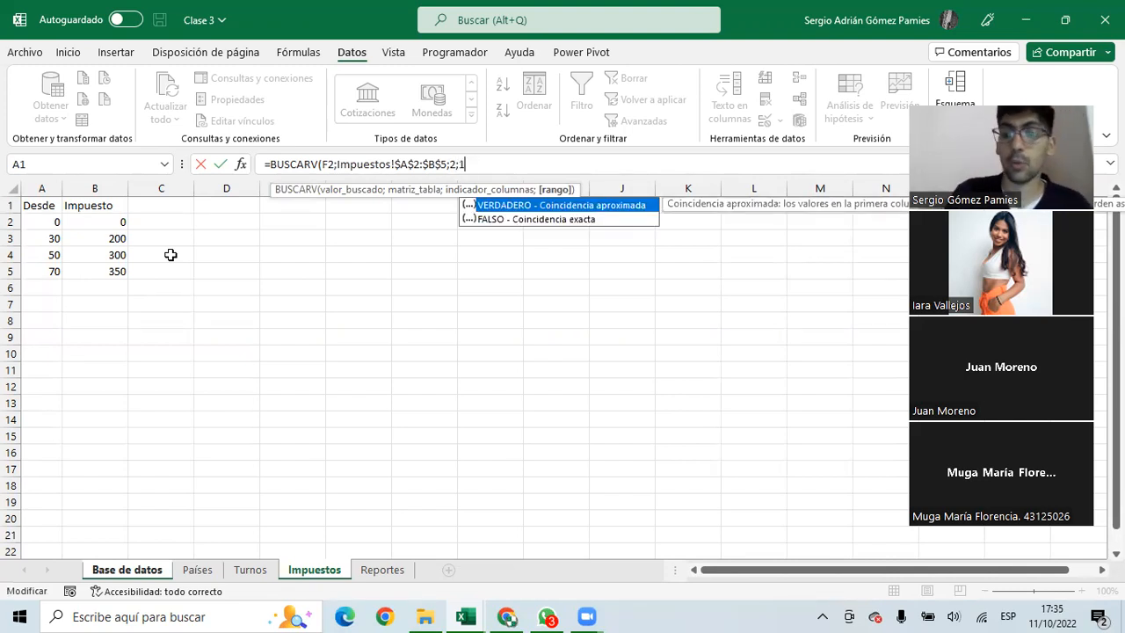
text(1))
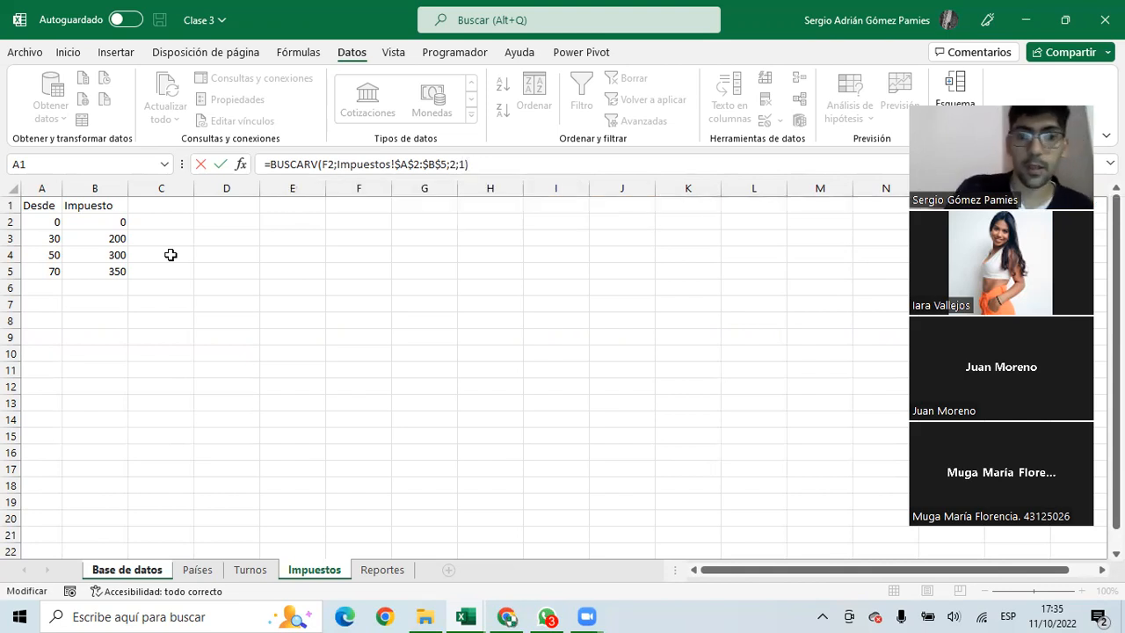
key(Return)
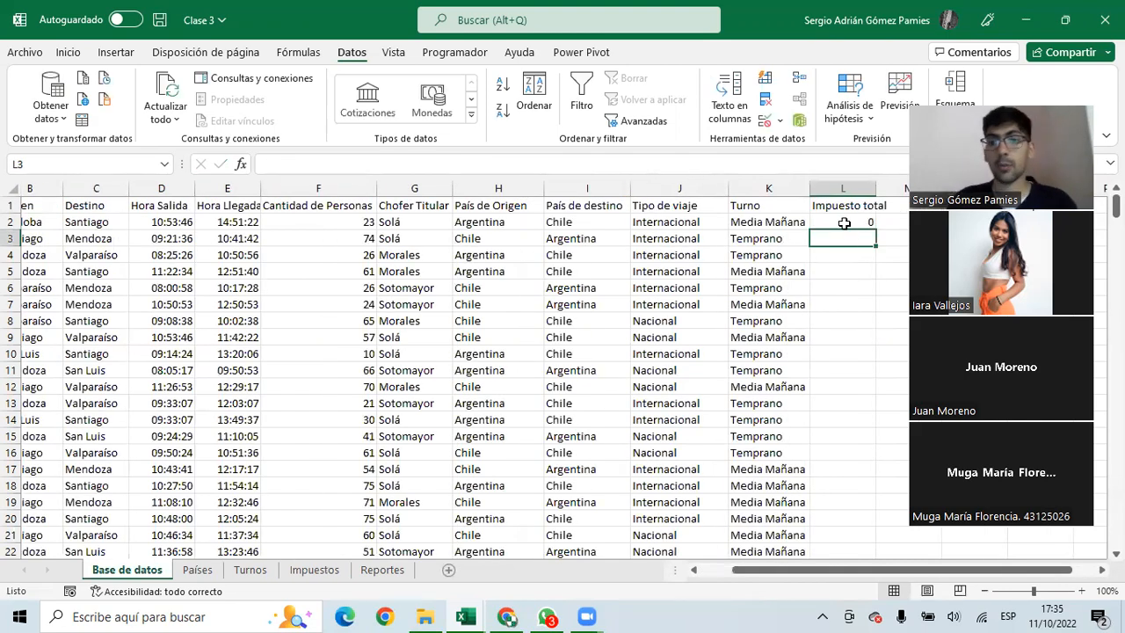
Fill the tax lookup formula from L2 down to L14 and check the copied formulas
click(844, 224)
drag(876, 230, 882, 426)
click(851, 256)
click(852, 285)
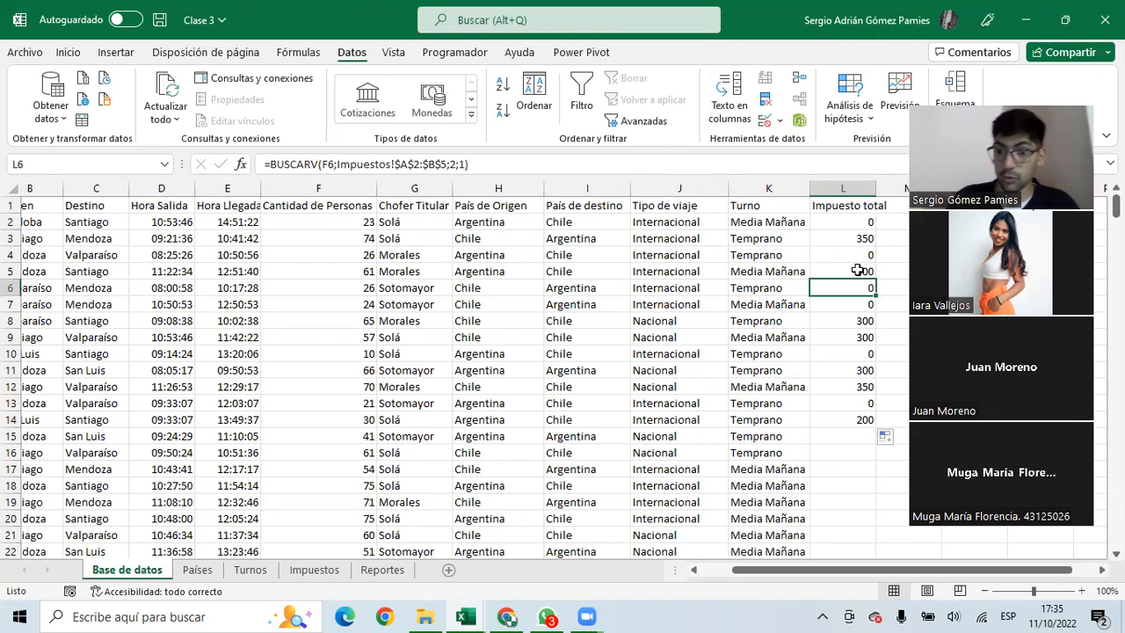
Multiply the BUSCARV result in L2 by the number of people in F2
click(849, 220)
drag(498, 164, 269, 164)
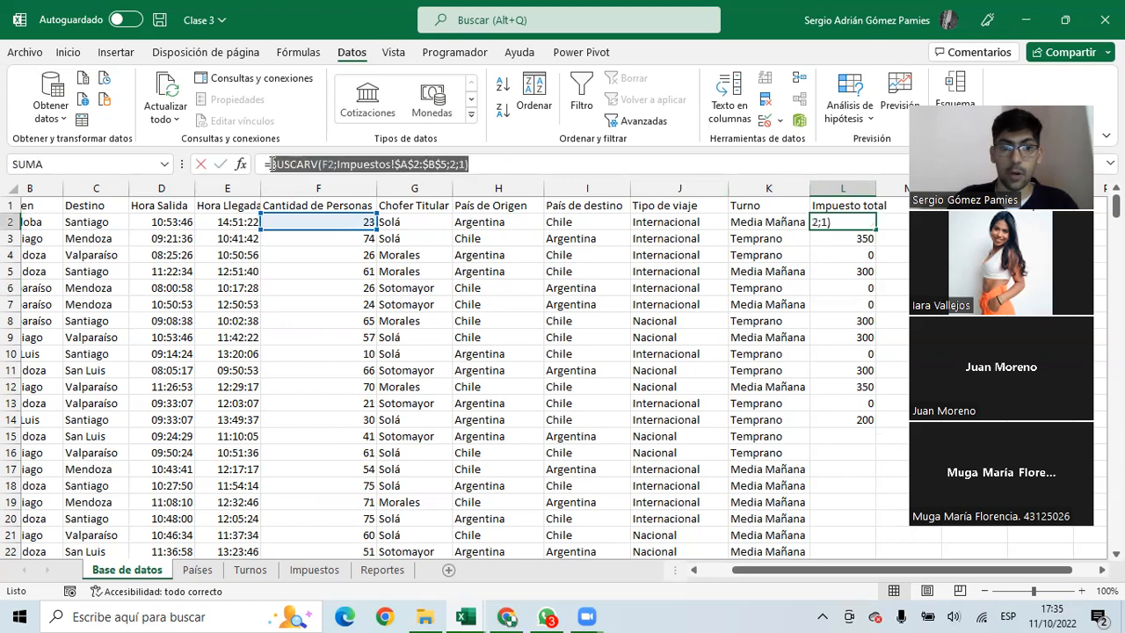
click(510, 167)
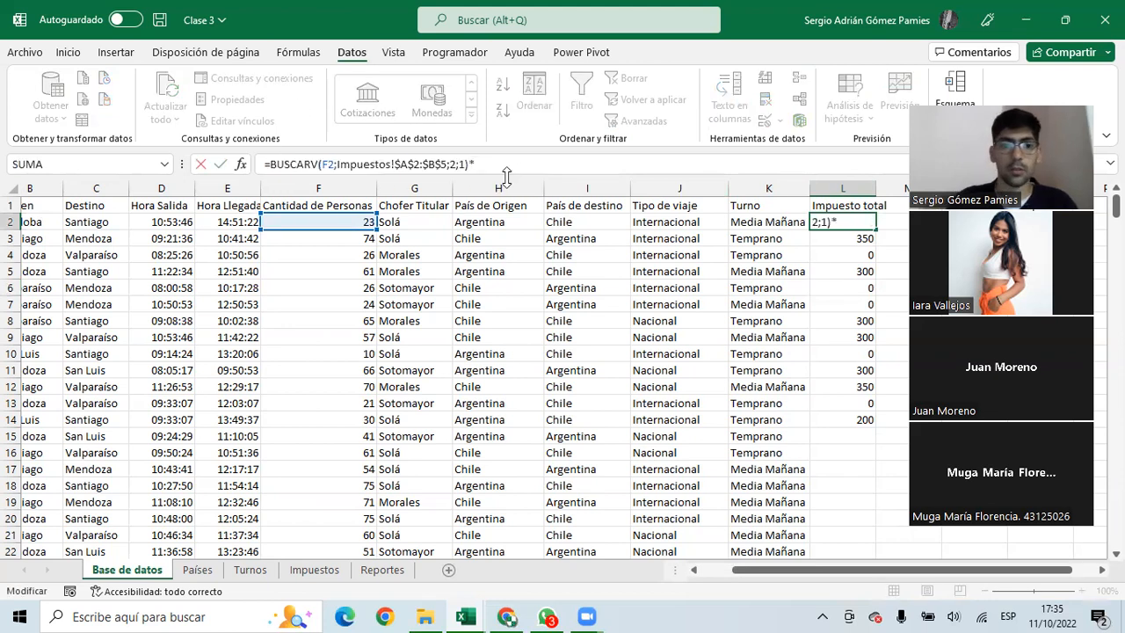
click(305, 219)
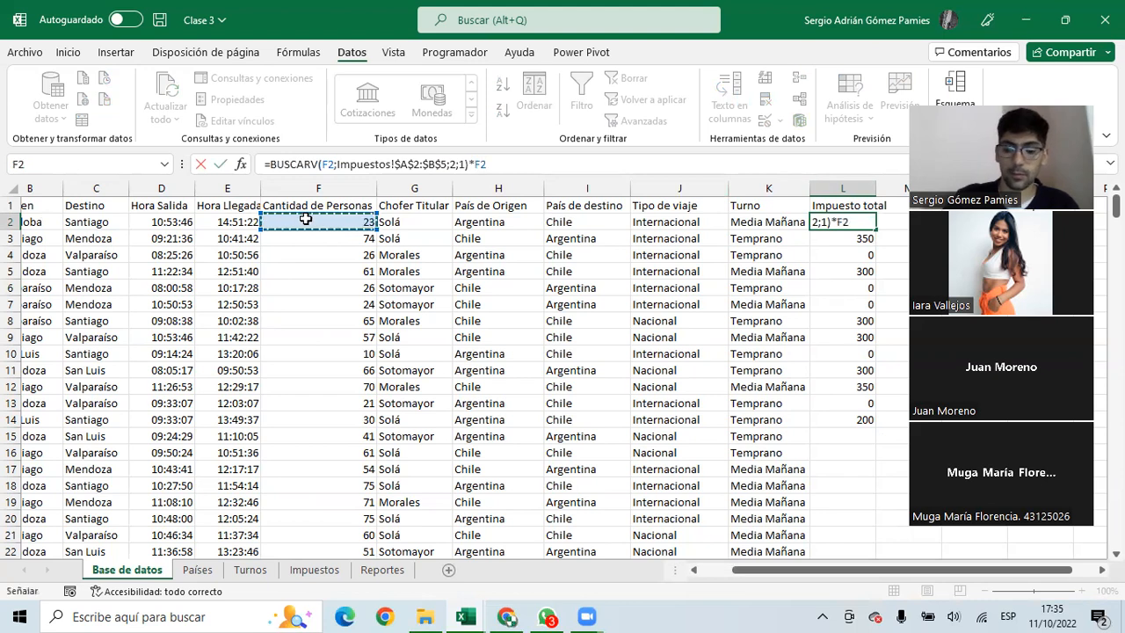
key(Return)
Fill the multiplied tax formula from L2 down to L14 and review the Impuesto total values
click(873, 221)
drag(875, 230, 865, 428)
drag(853, 243, 872, 373)
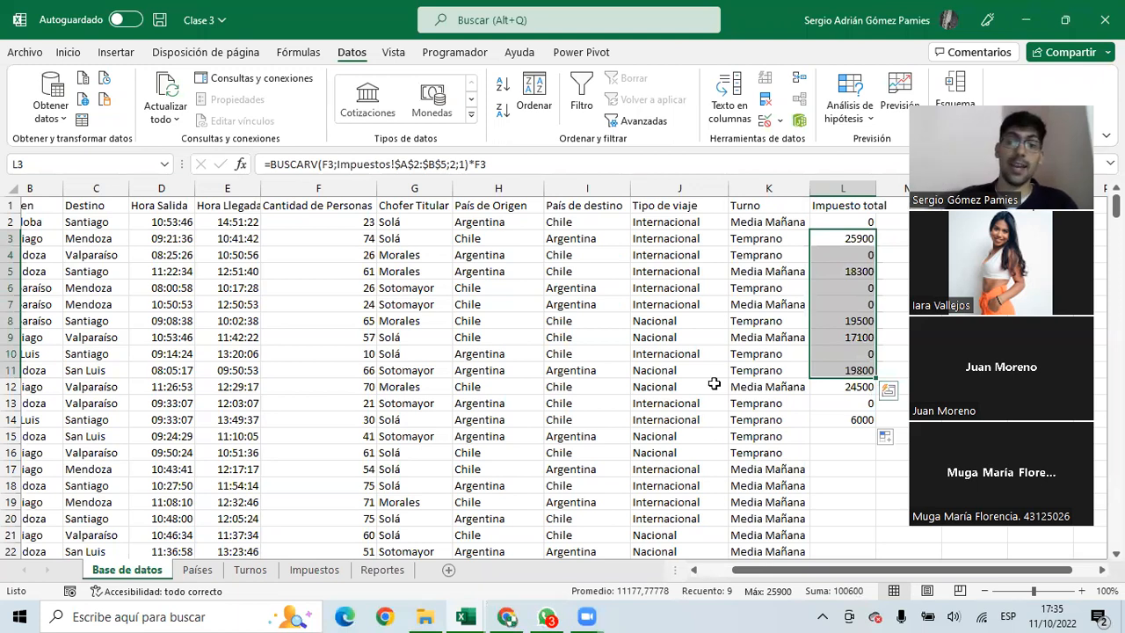
click(829, 223)
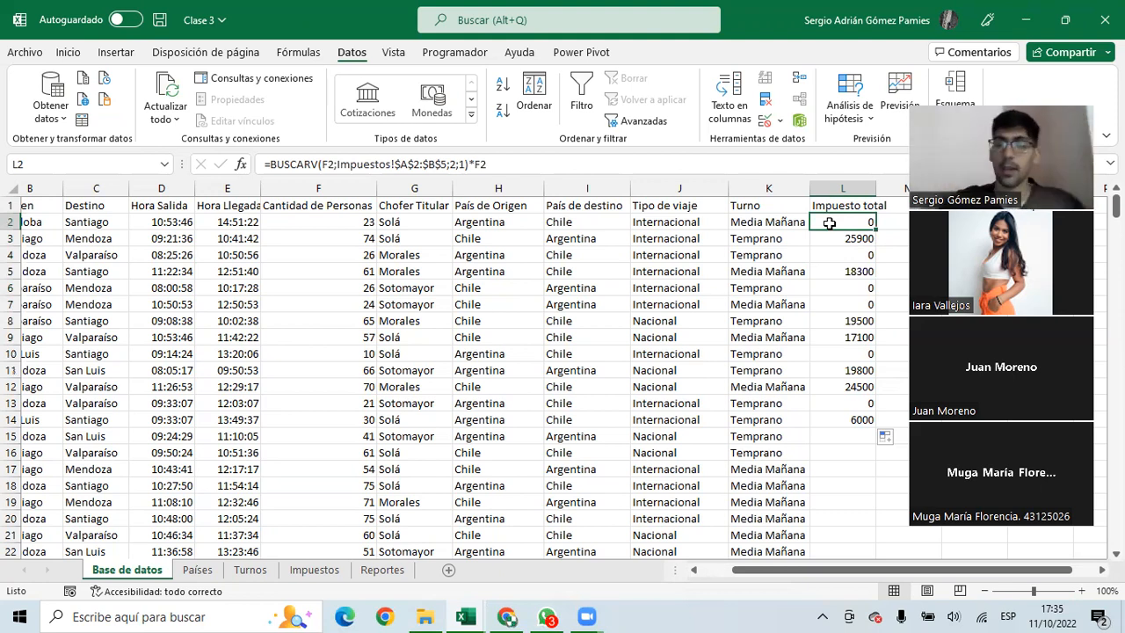
drag(850, 223, 857, 418)
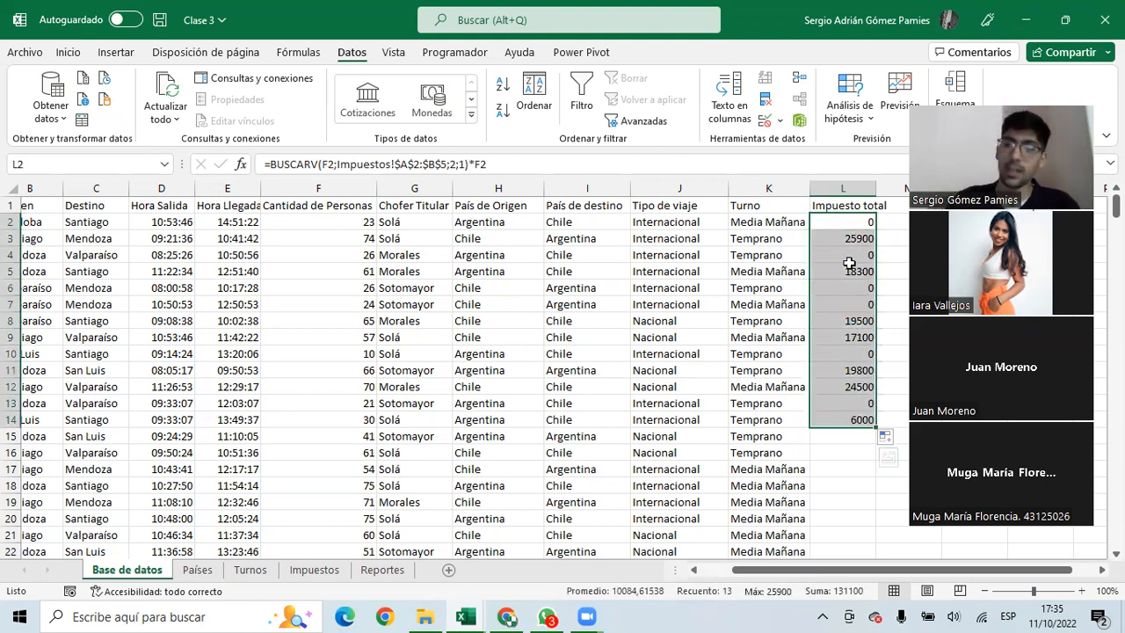
click(380, 569)
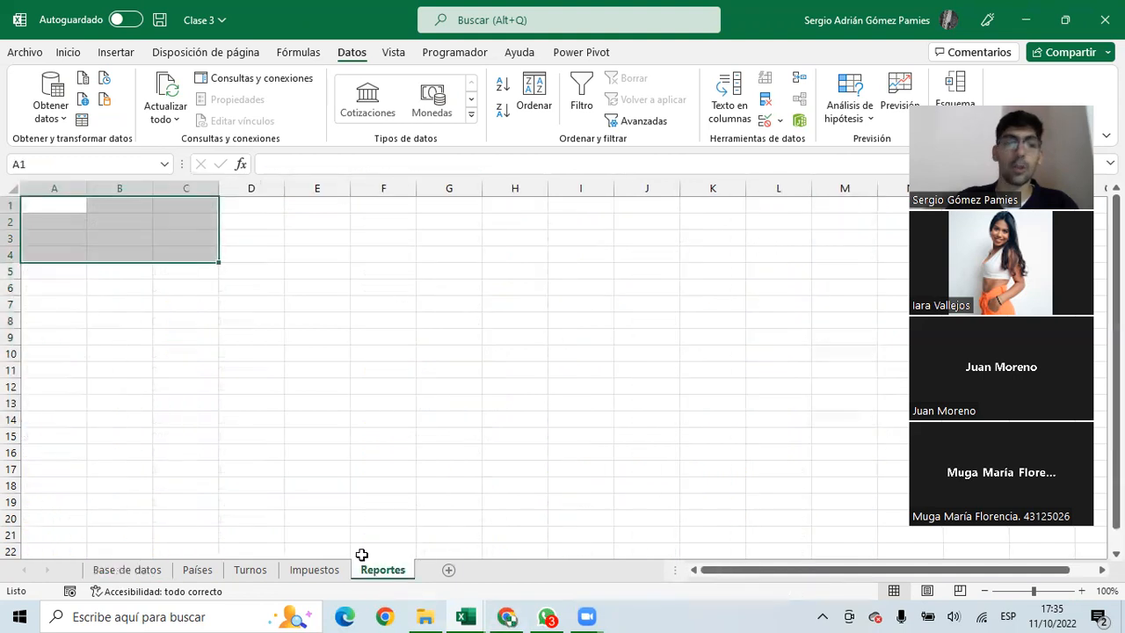
click(299, 570)
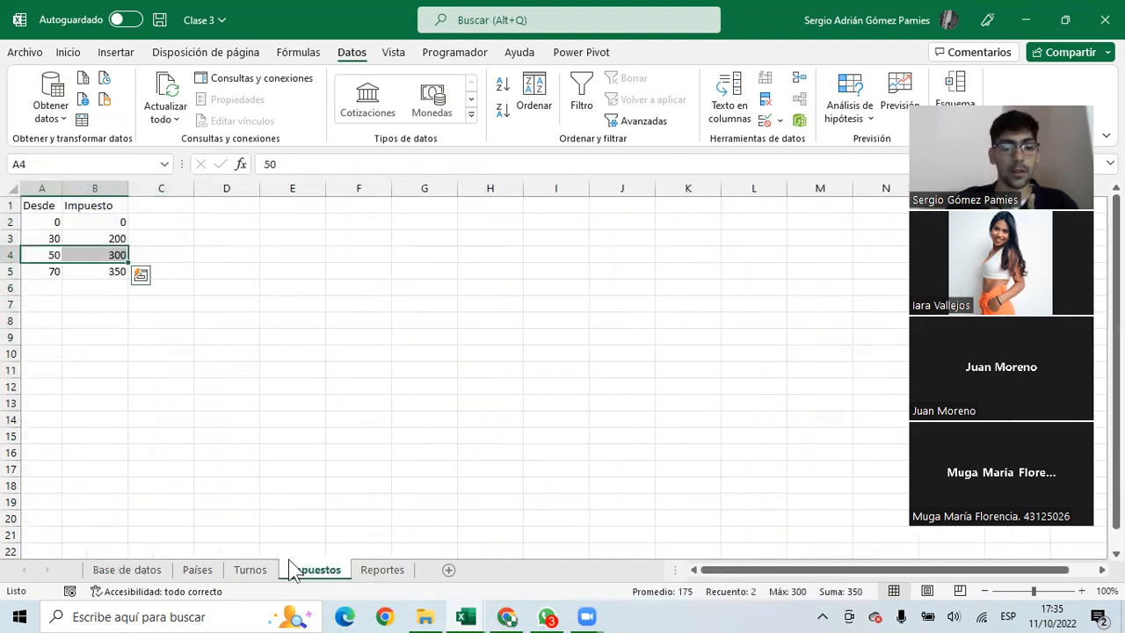
click(211, 240)
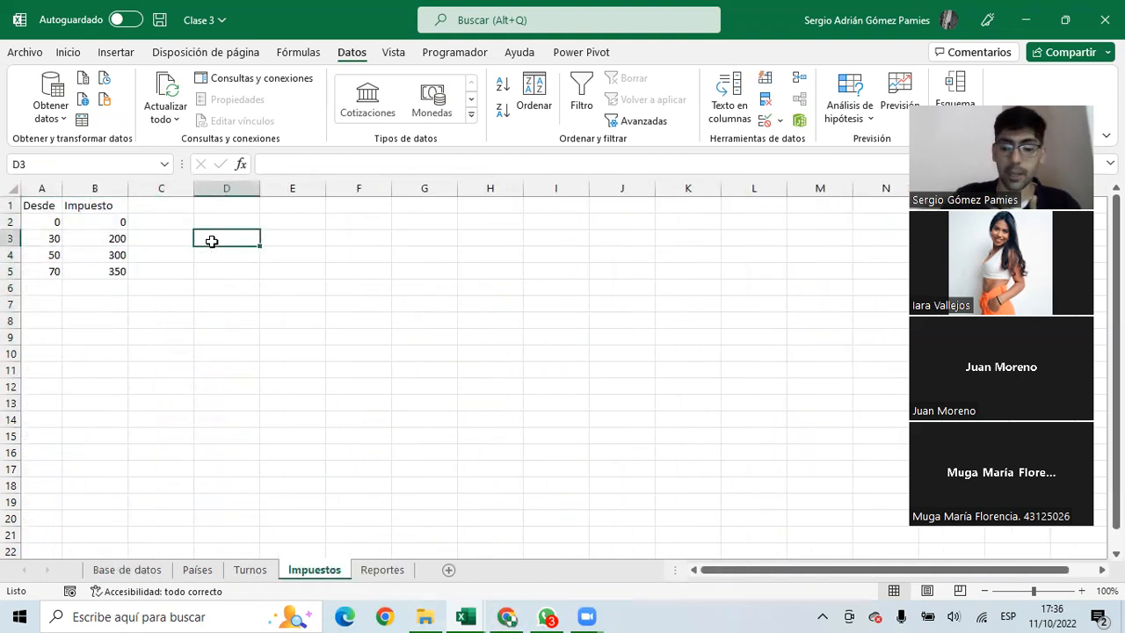
text(74)
key(BackSpace)
key(BackSpace)
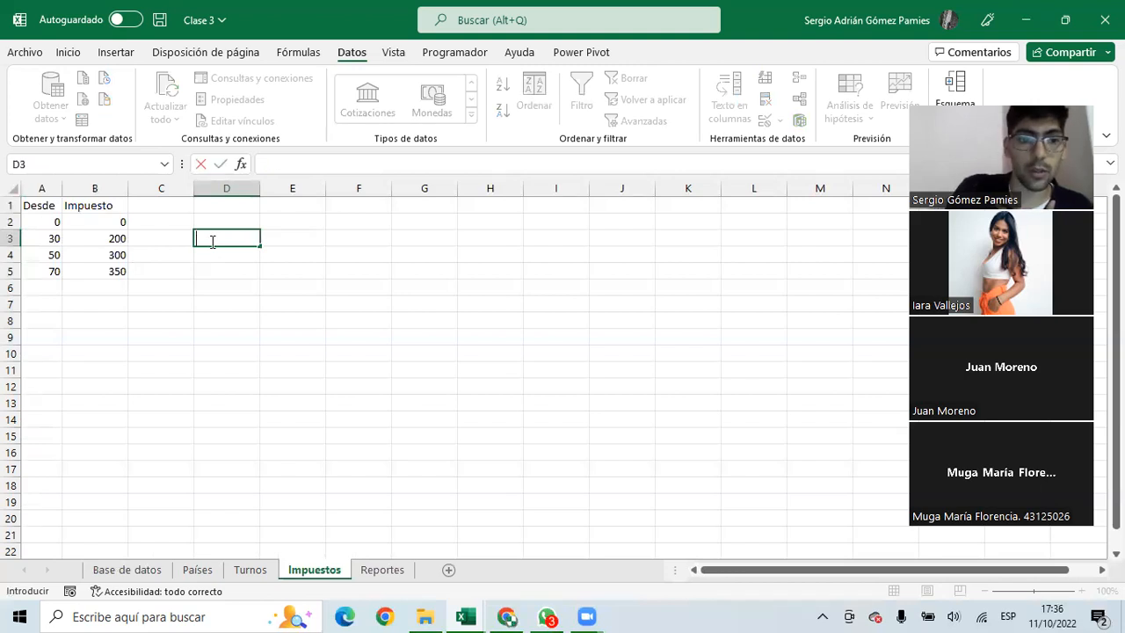
key(Tab)
key(Up)
key(Up)
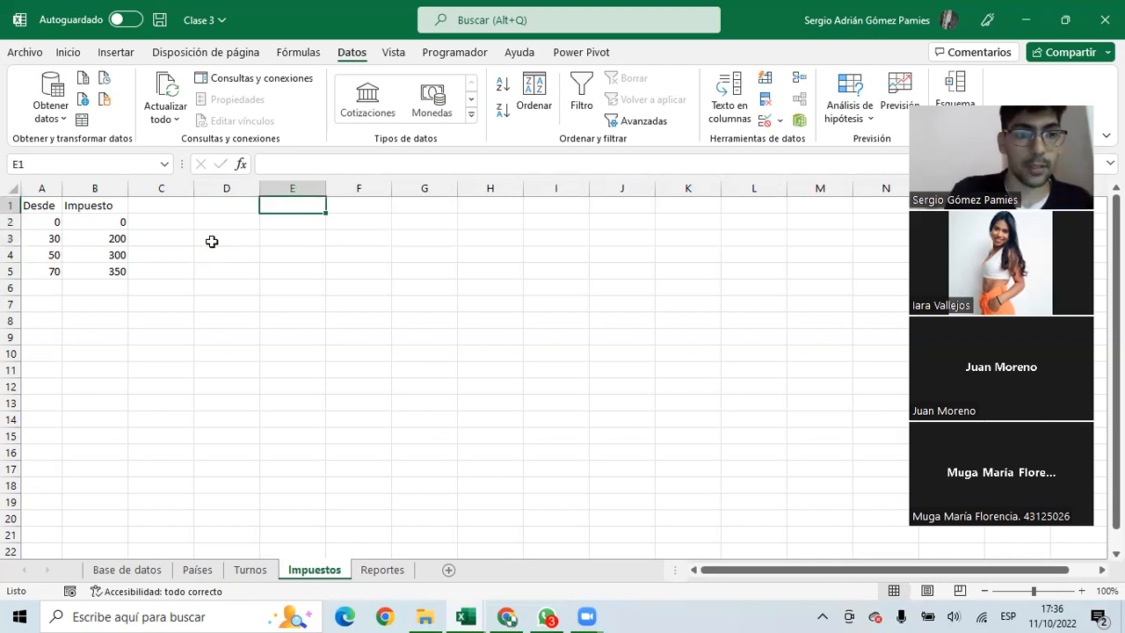
Enter 60 as a test value in cell E1 of the Impuestos sheet
text(60)
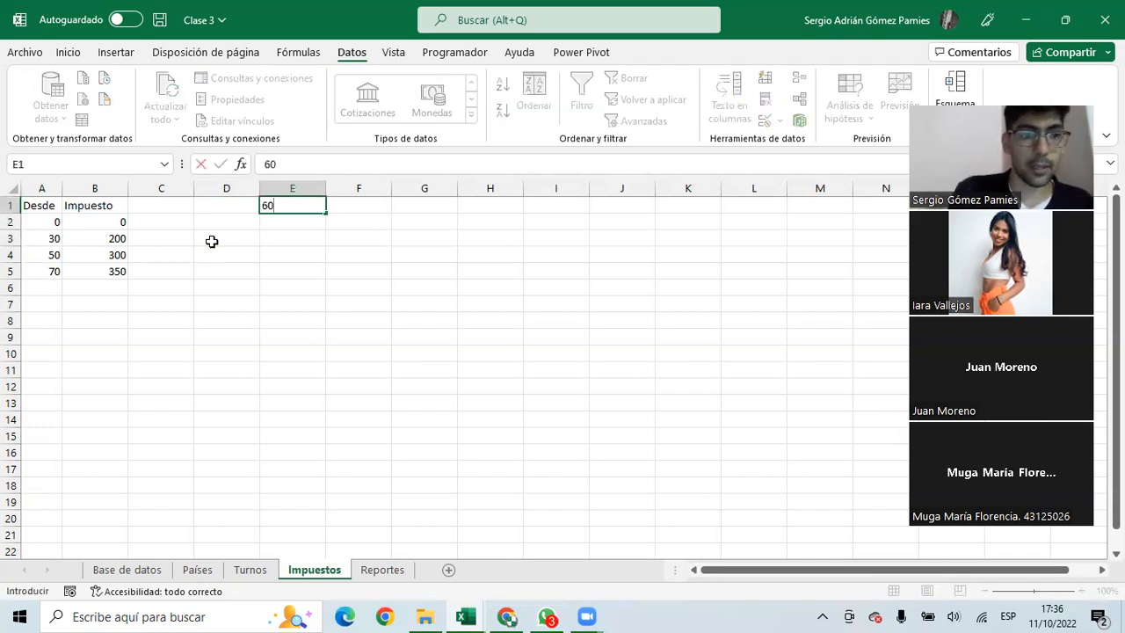
key(Return)
key(Right)
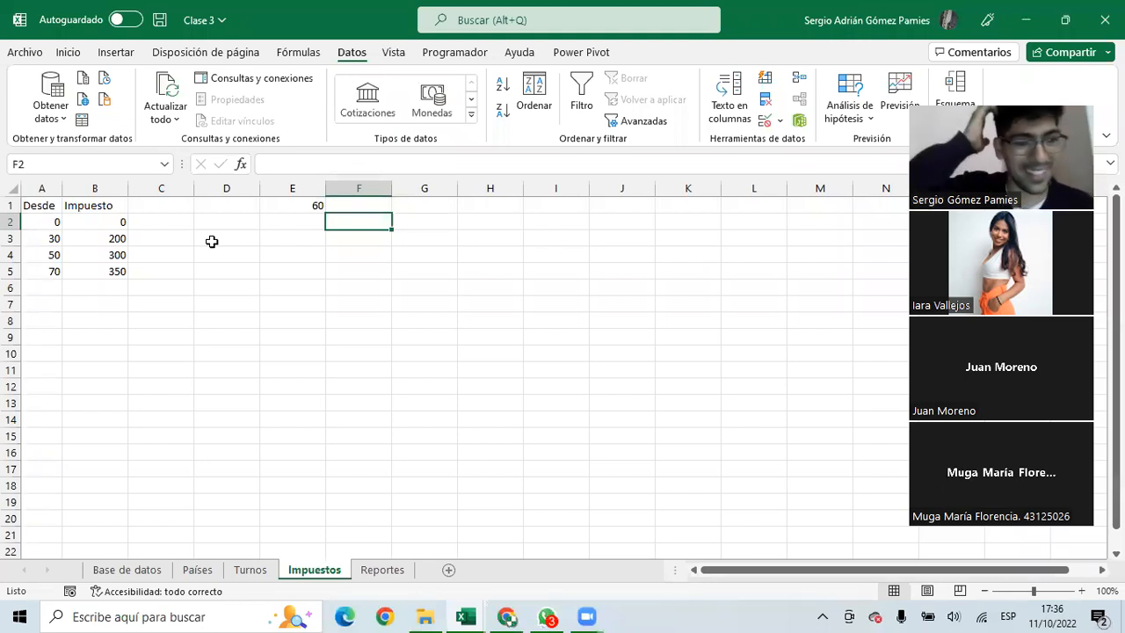
key(Up)
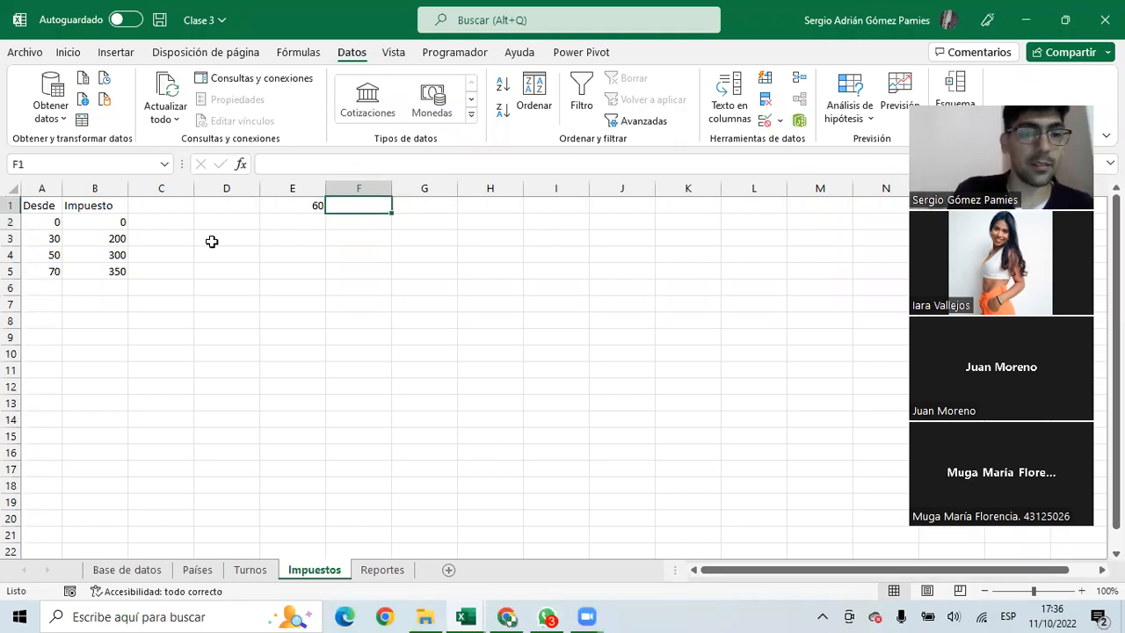
key(Left)
click(336, 206)
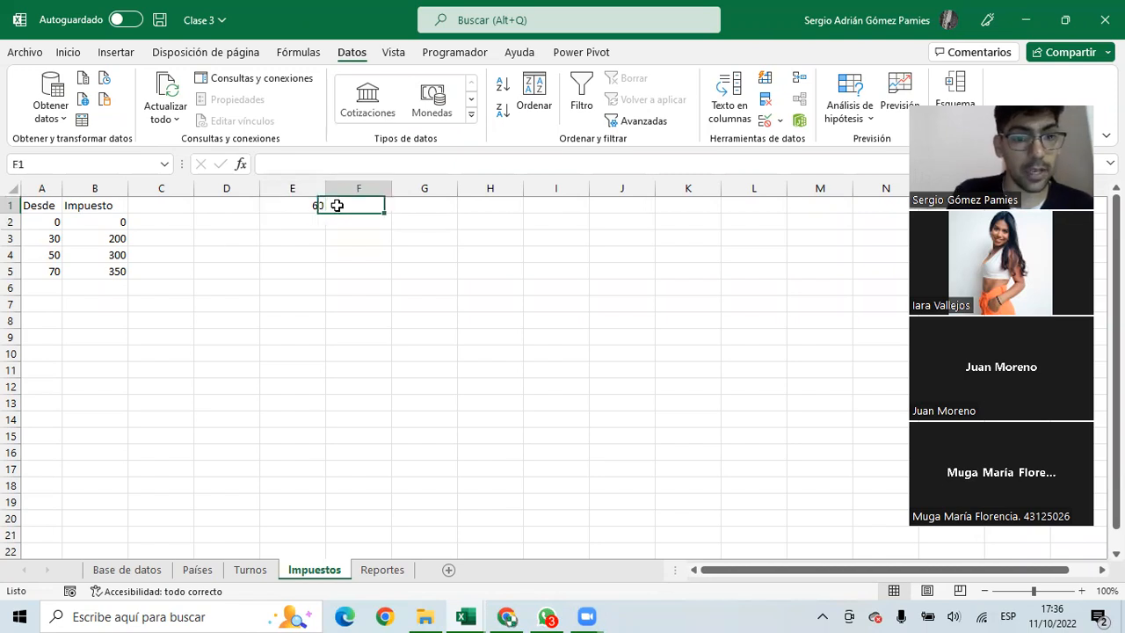
Compare the test value in E1 with the Desde brackets and their Impuesto amounts to see which bracket applies
click(105, 257)
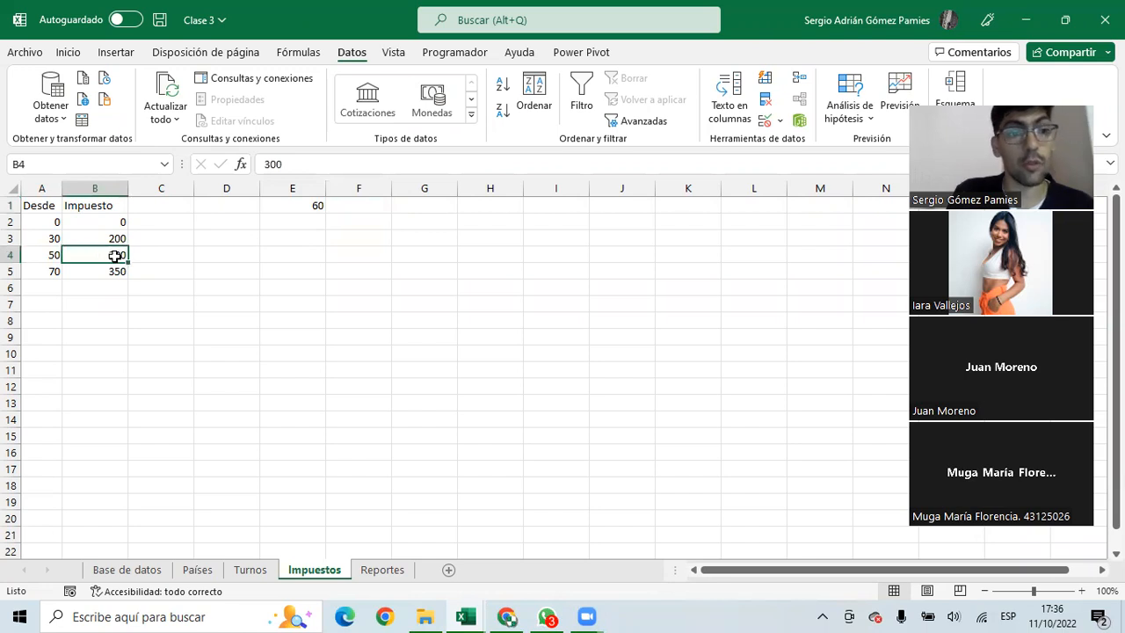
click(290, 209)
click(54, 253)
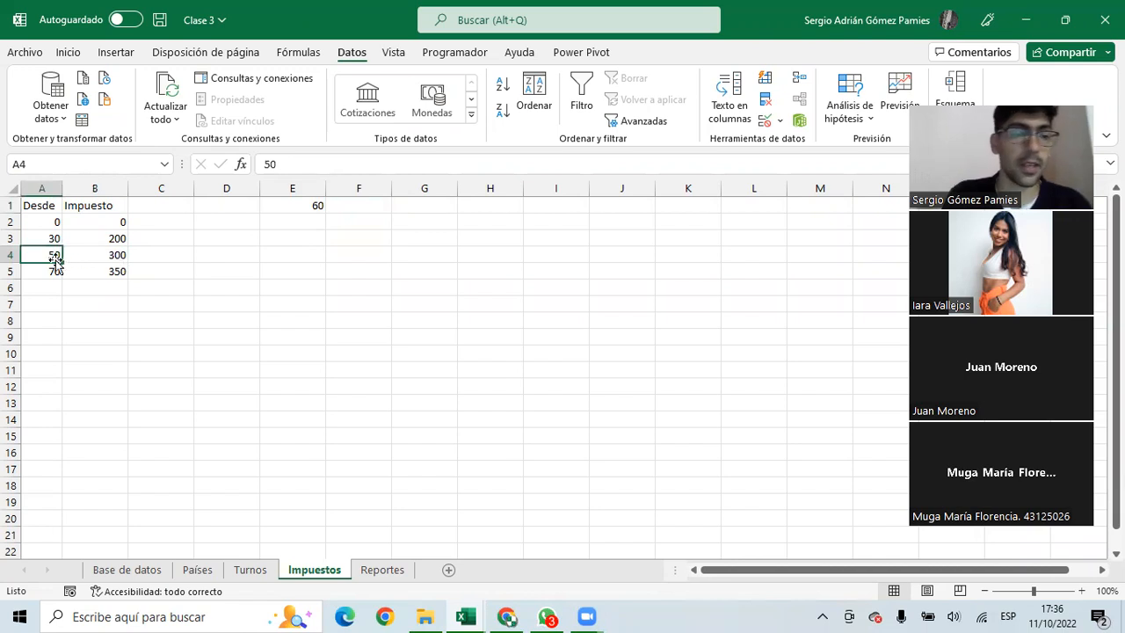
click(297, 208)
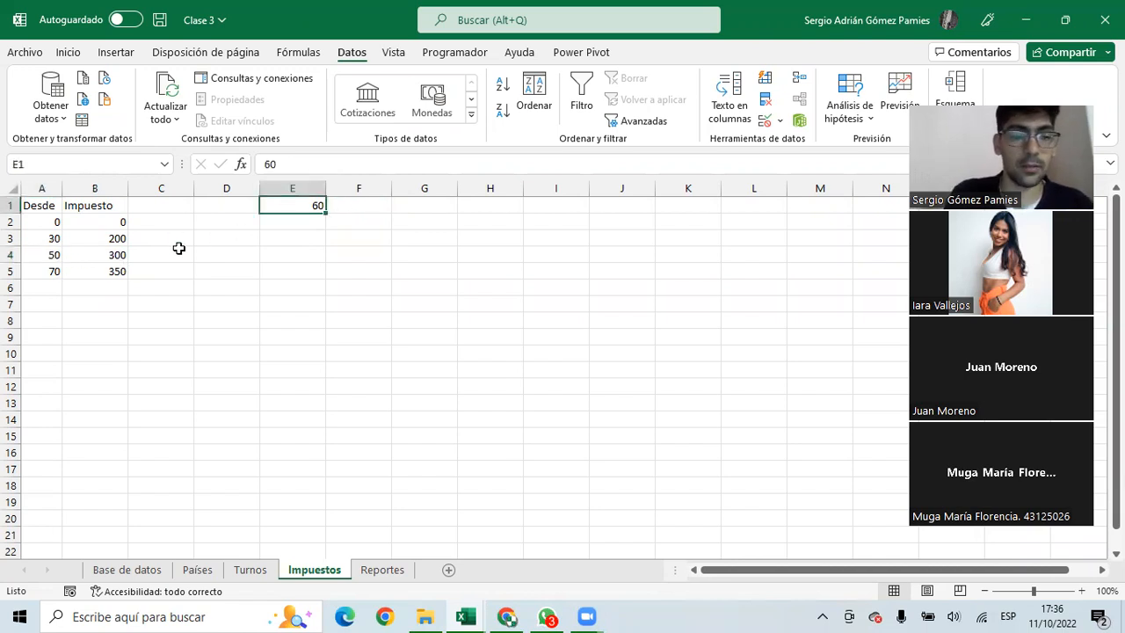
drag(44, 255, 87, 255)
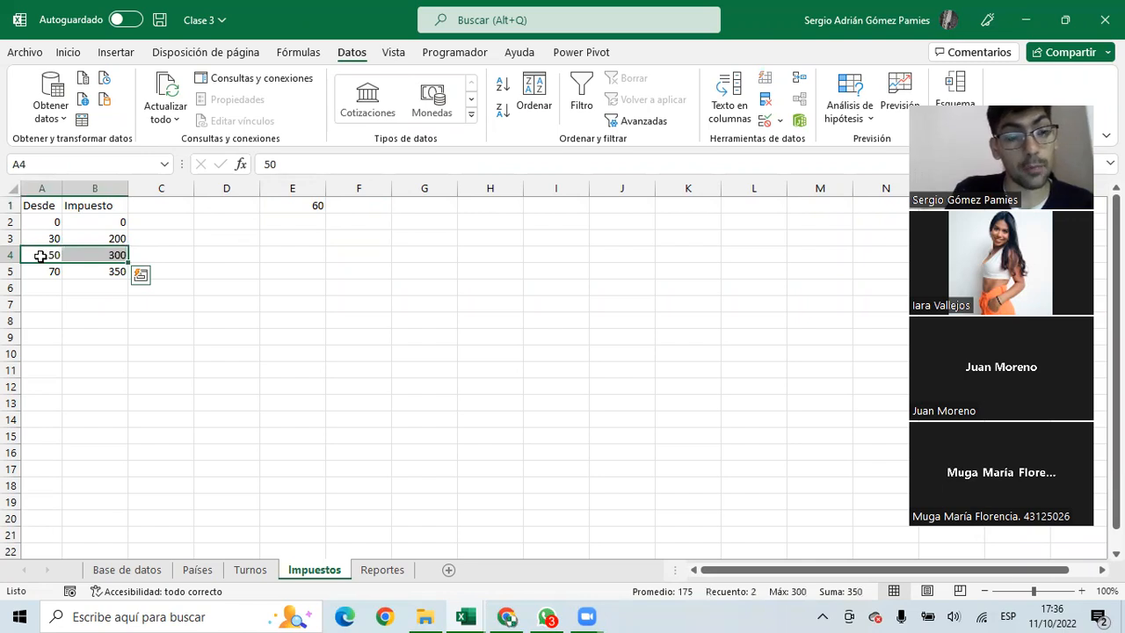
click(293, 202)
drag(45, 261, 90, 261)
click(47, 254)
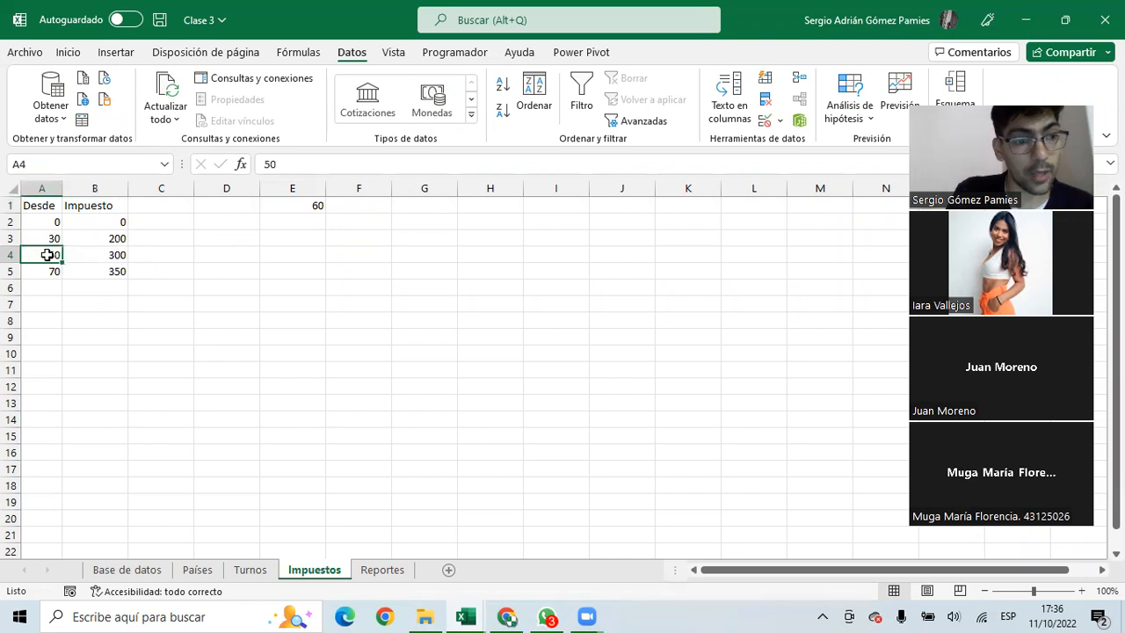
click(96, 237)
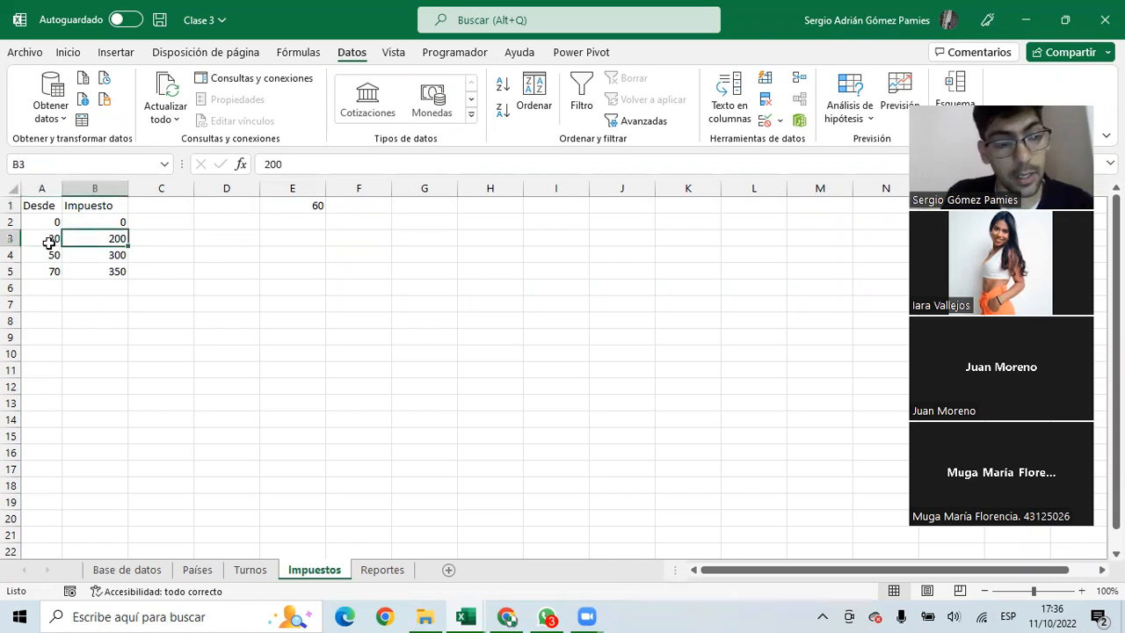
click(314, 210)
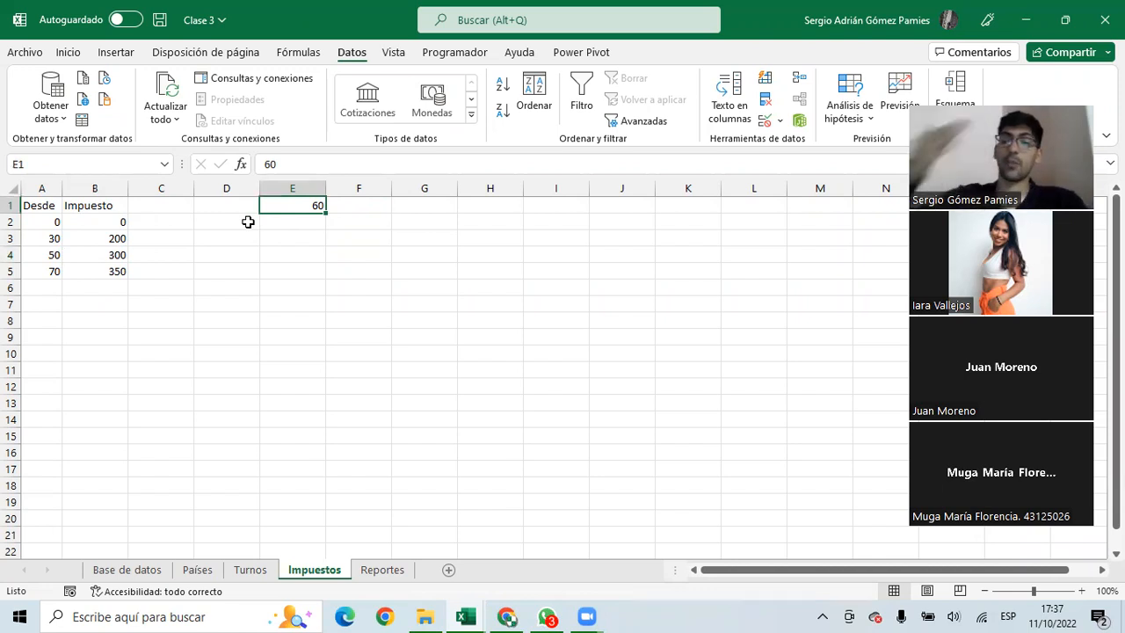
Examine the extent of the Desde and Impuesto lookup table in A1:B5 and the empty column beside it
drag(31, 205, 102, 280)
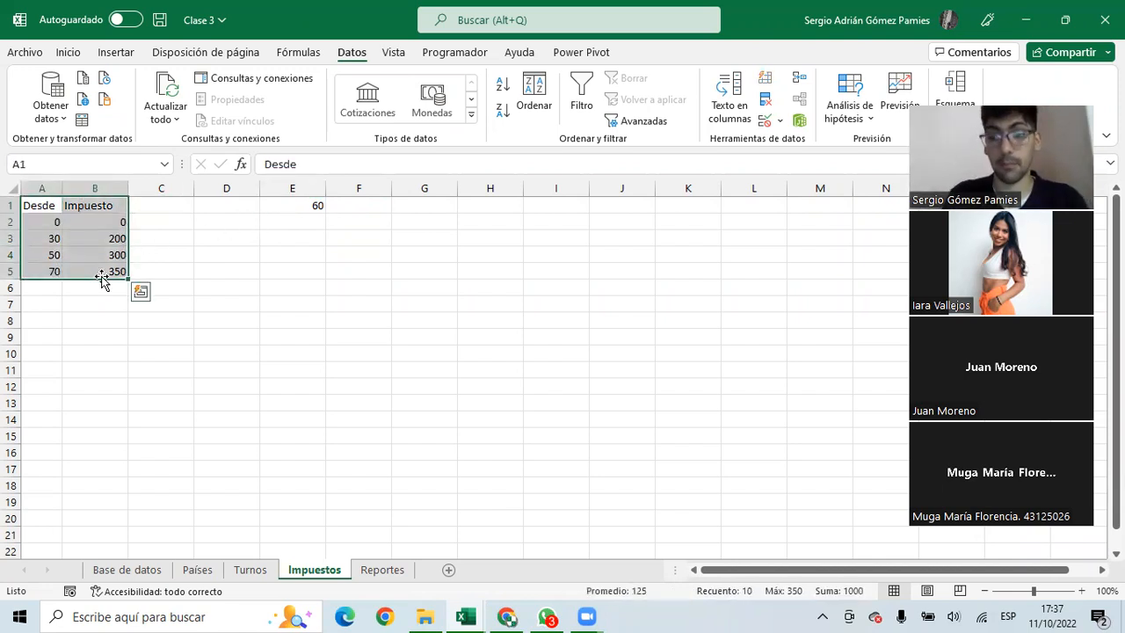
click(269, 208)
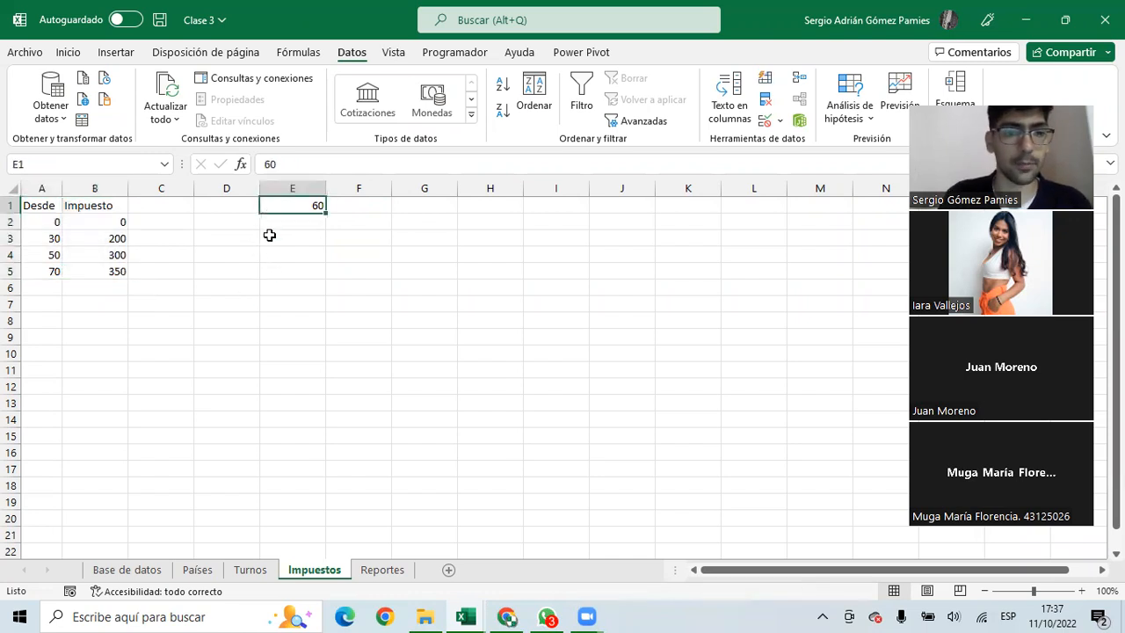
drag(146, 206, 151, 270)
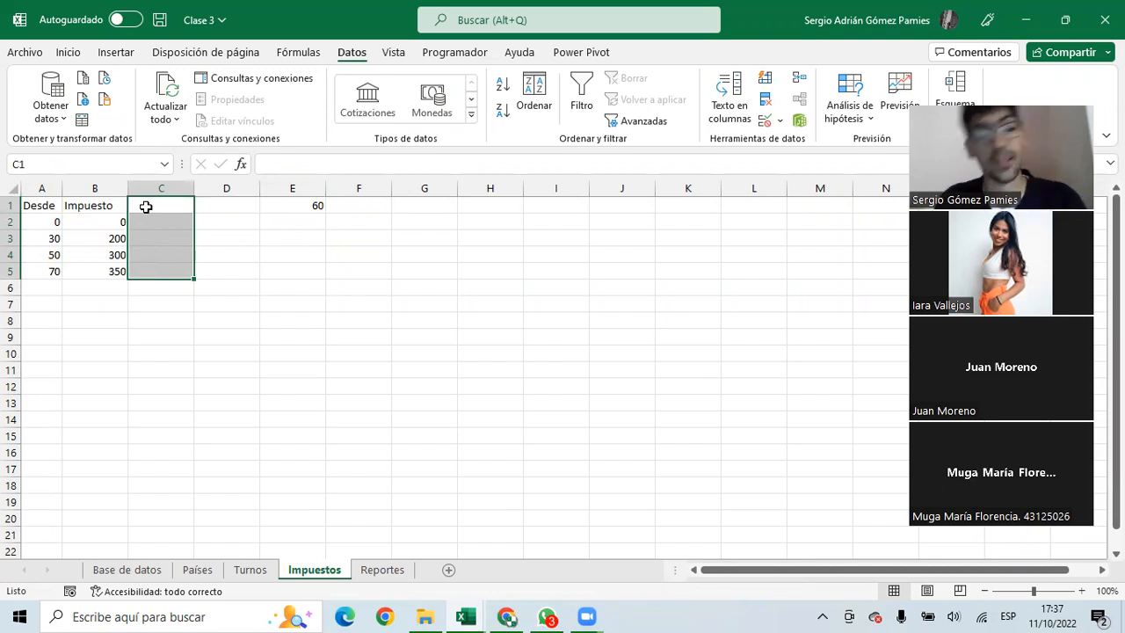
drag(54, 208, 115, 271)
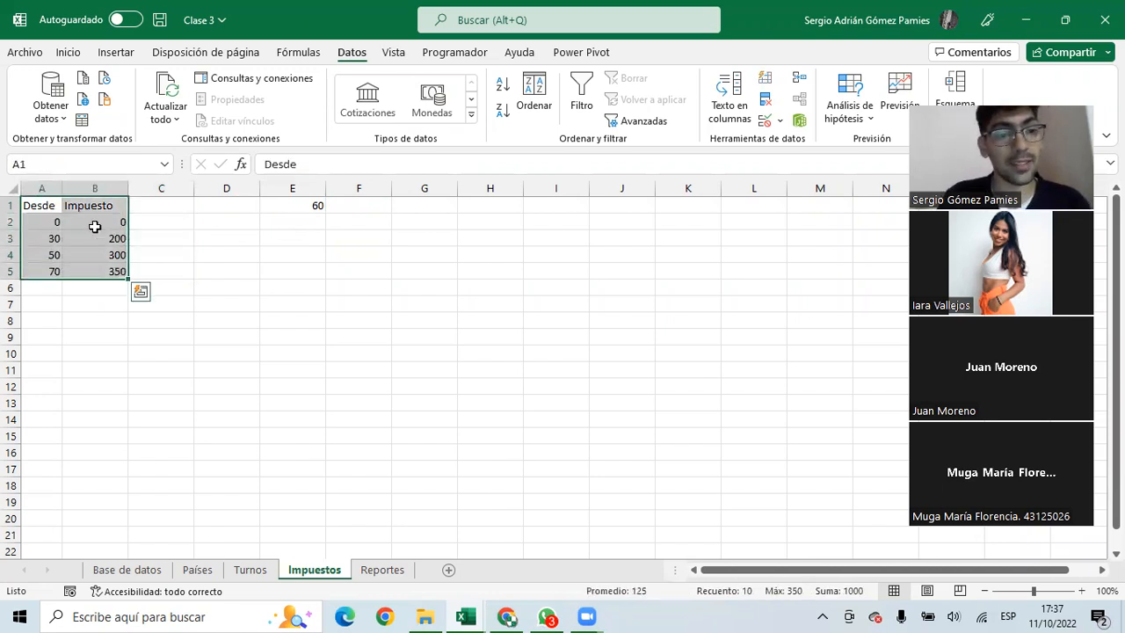
click(84, 206)
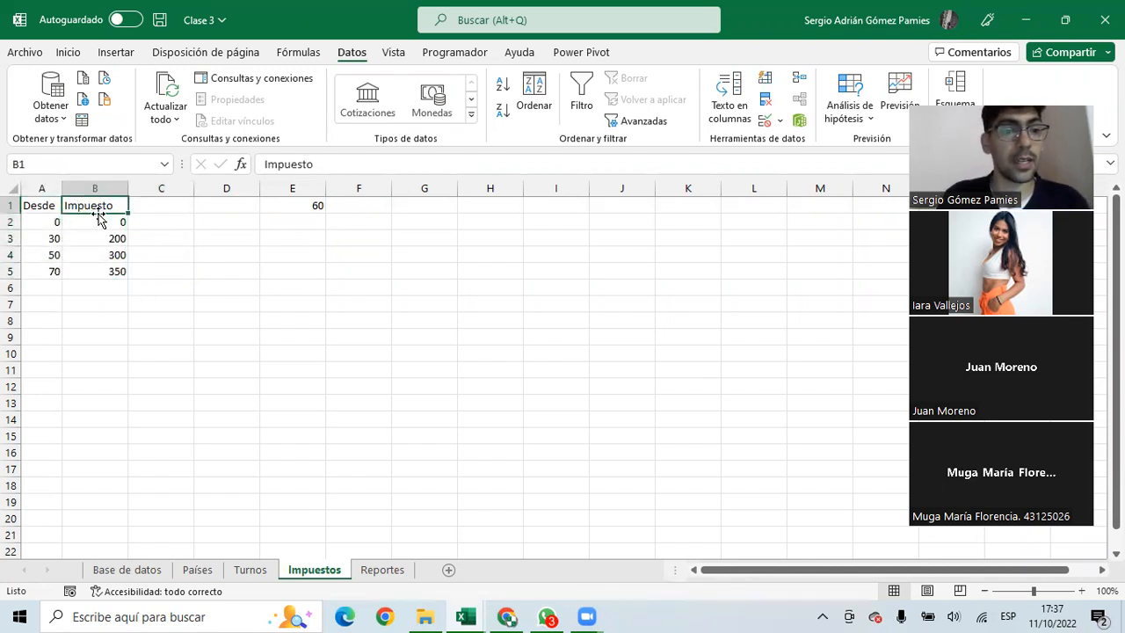
drag(99, 221, 103, 267)
drag(141, 206, 146, 270)
Clear the test value from cell E1 and select the tax table's data rows
click(312, 205)
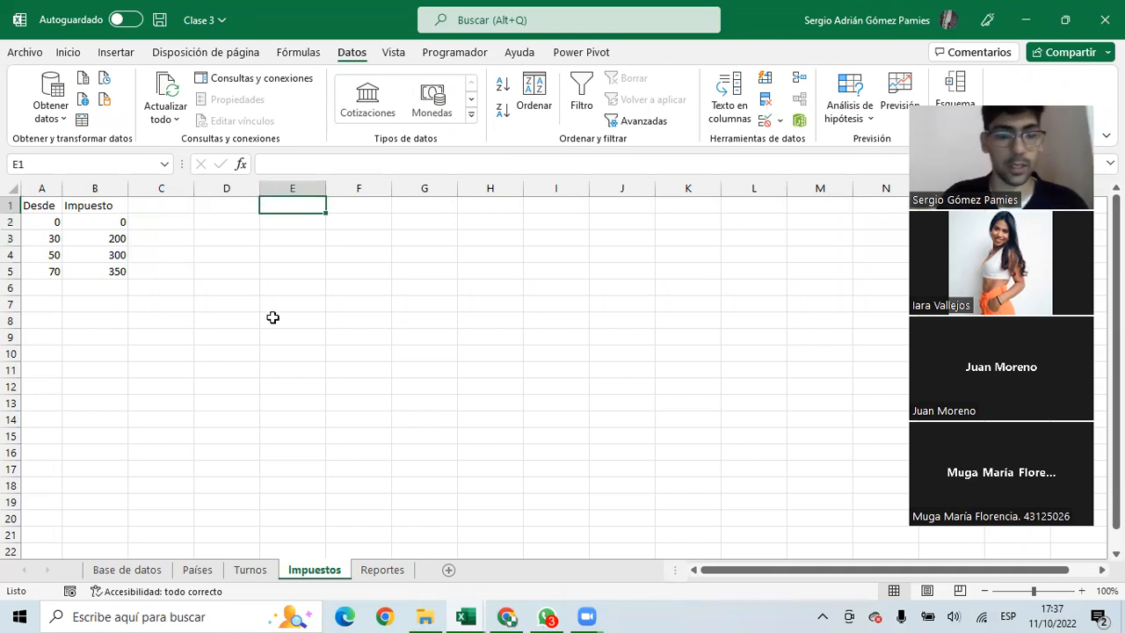
drag(52, 222, 97, 287)
On the Base de datos sheet, fill the Impuesto total formula from L14 down to the last record and check the results
click(155, 571)
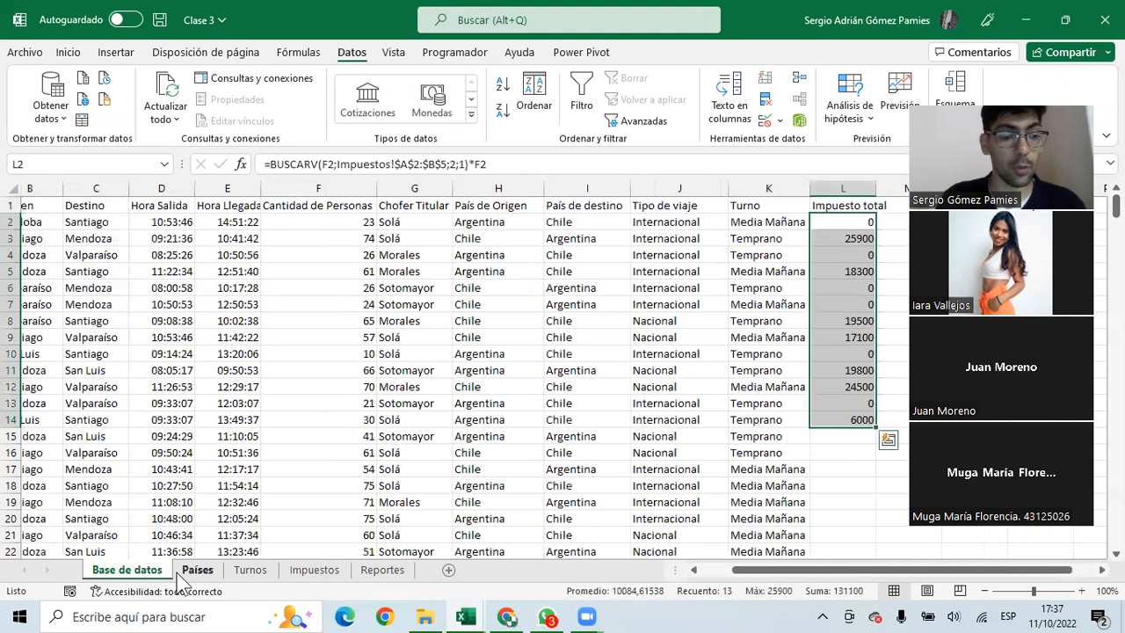
click(842, 419)
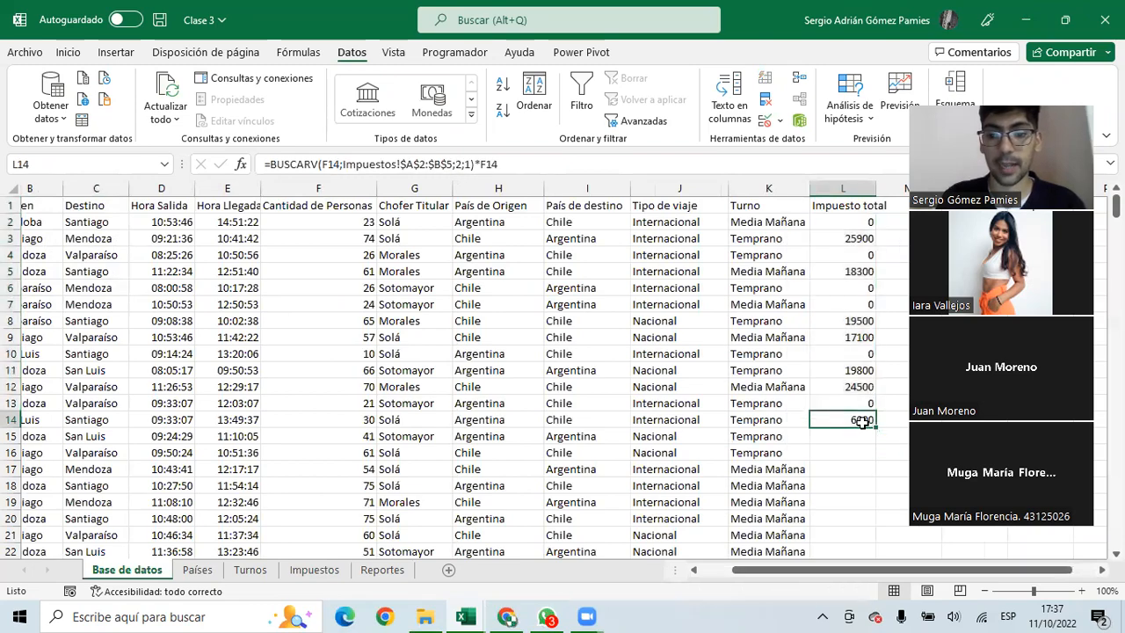
double_click(874, 427)
scroll(874, 398, down, 20)
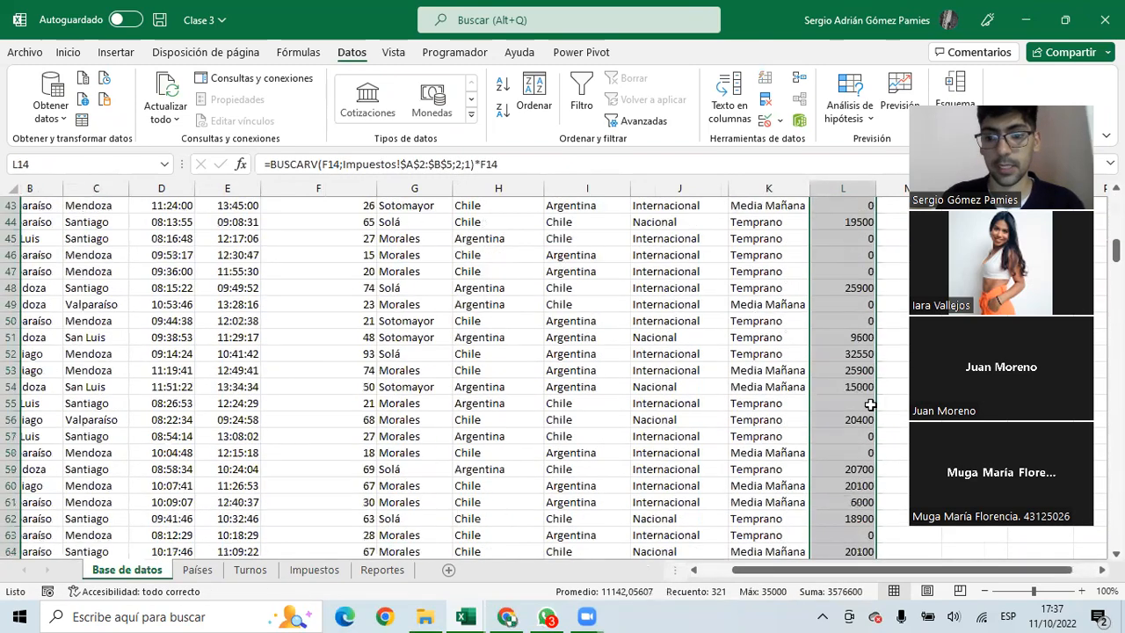
scroll(862, 440, up, 20)
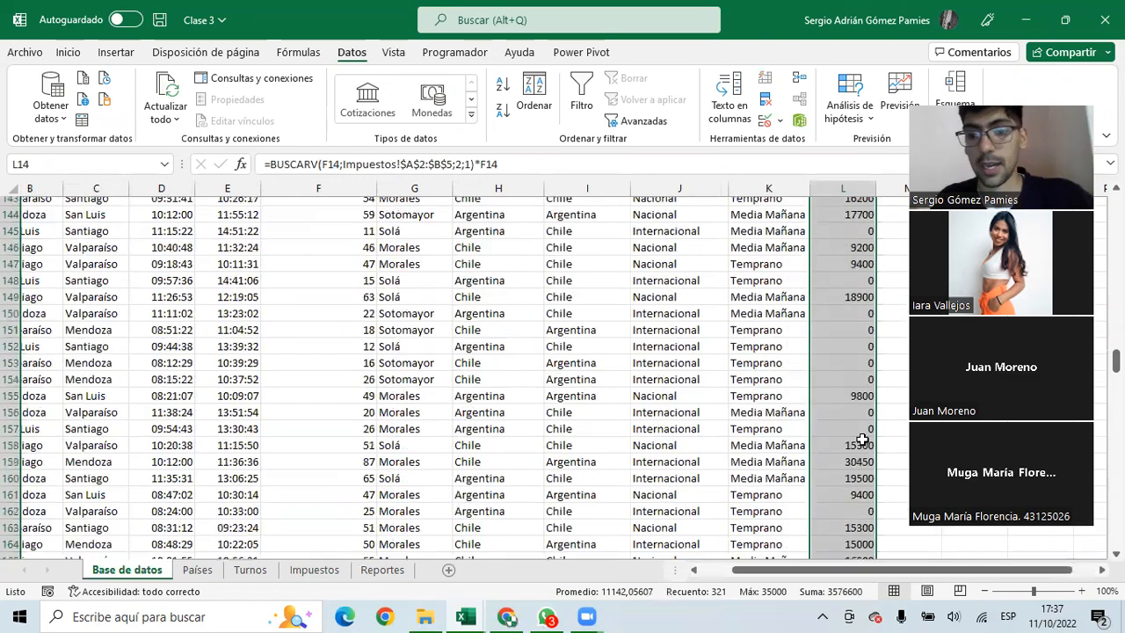
scroll(855, 360, up, 9)
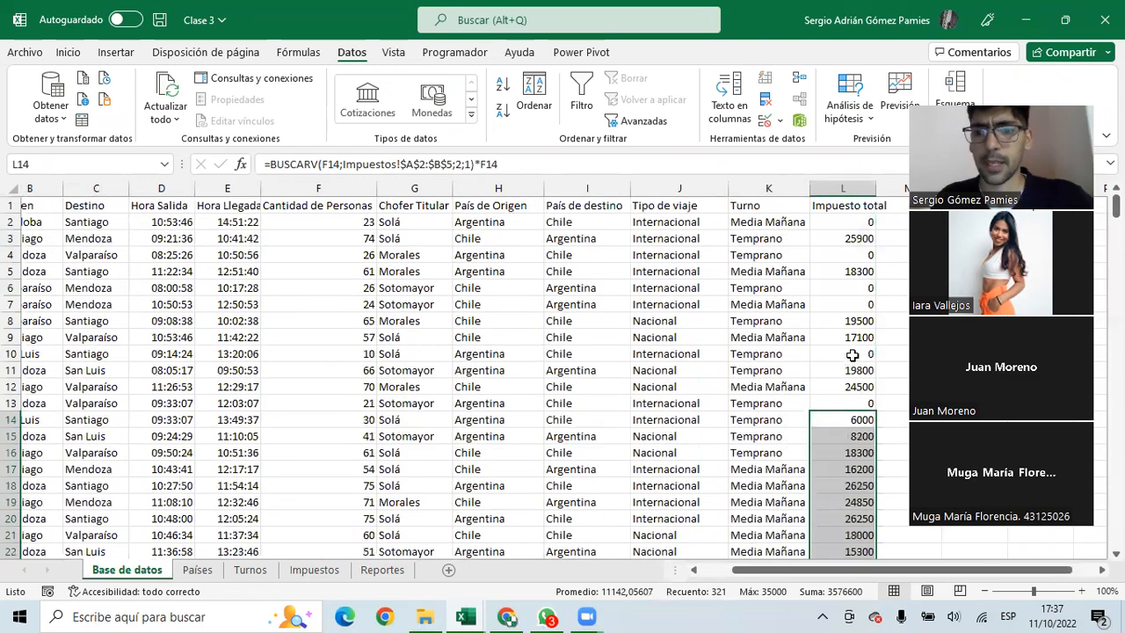
click(845, 222)
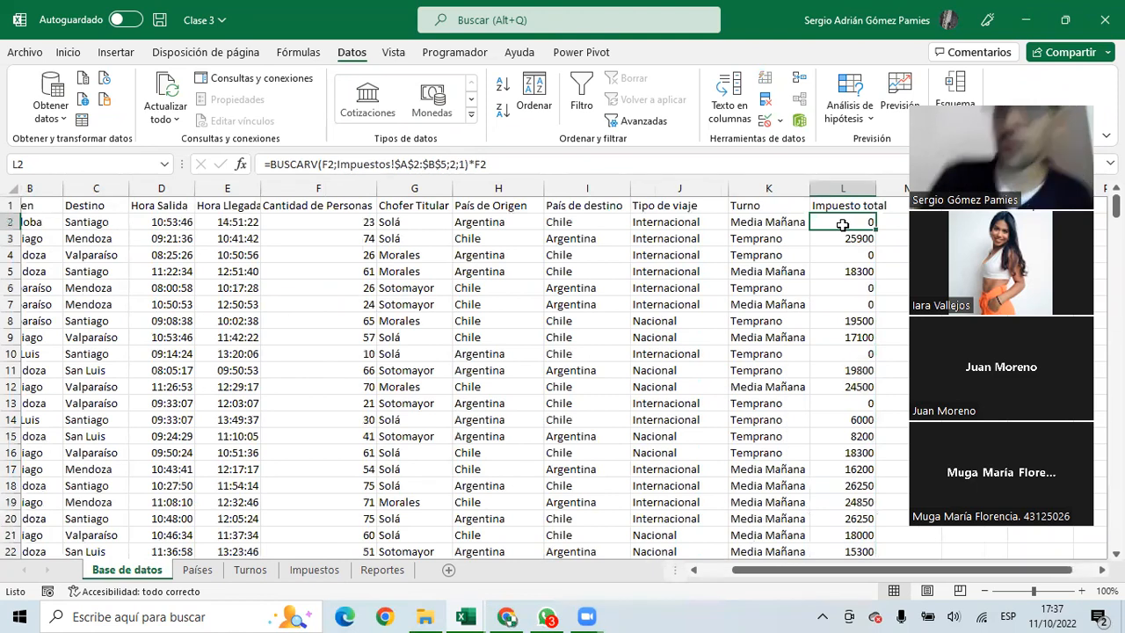
On the Impuestos sheet, set the Impuesto amounts for the 30, 50 and 70 brackets to 250, 350 and 400
click(376, 573)
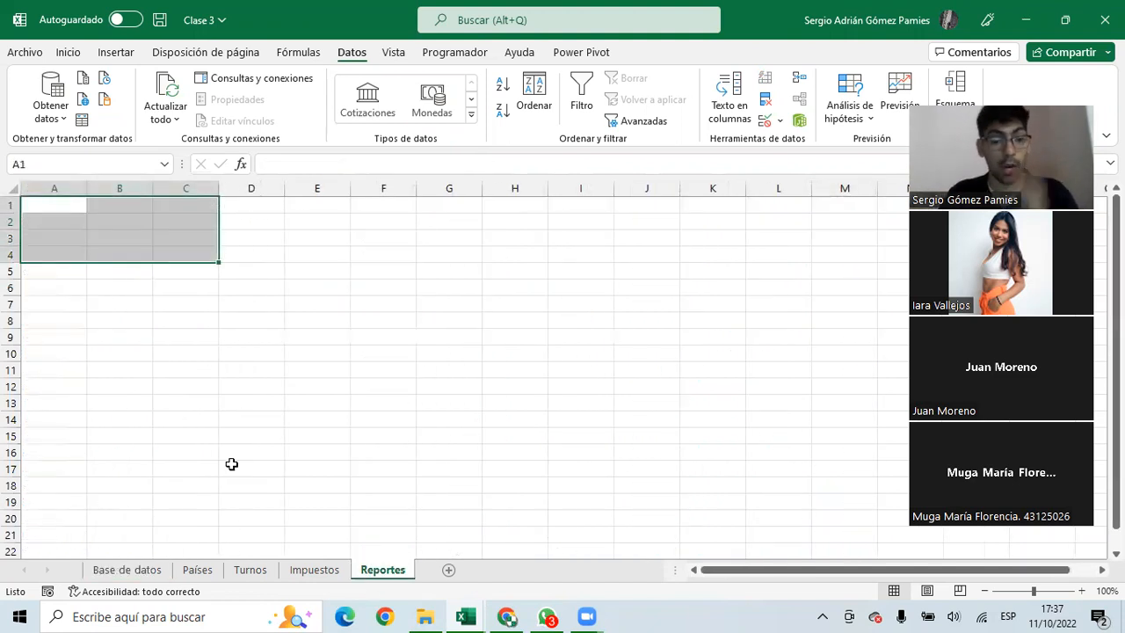
click(310, 553)
click(314, 570)
click(53, 242)
click(54, 256)
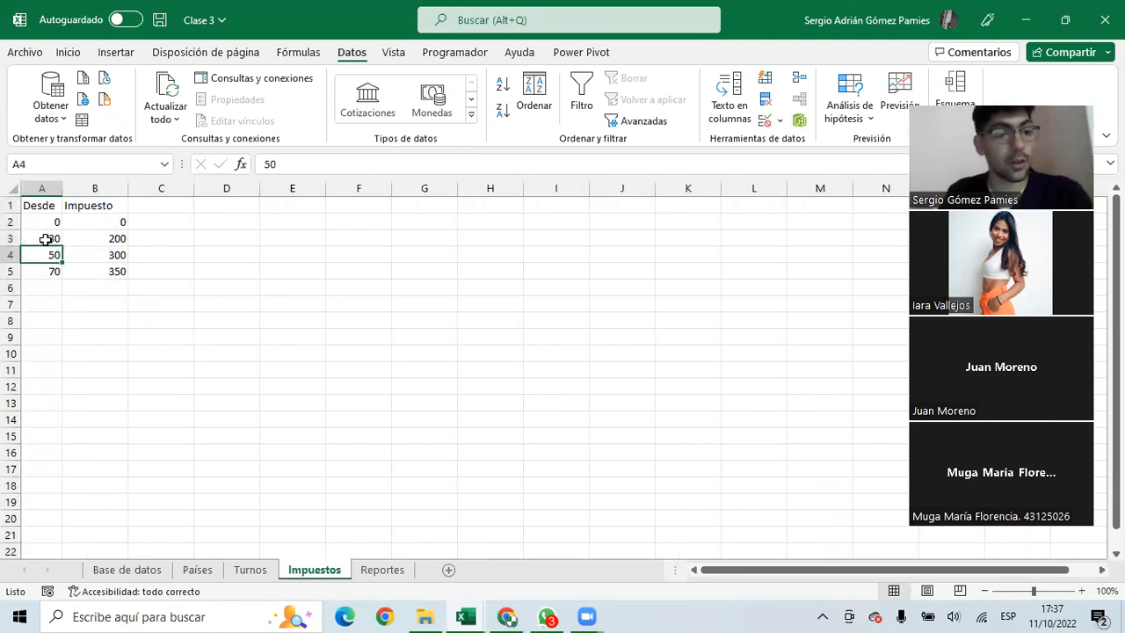
click(85, 239)
text(15)
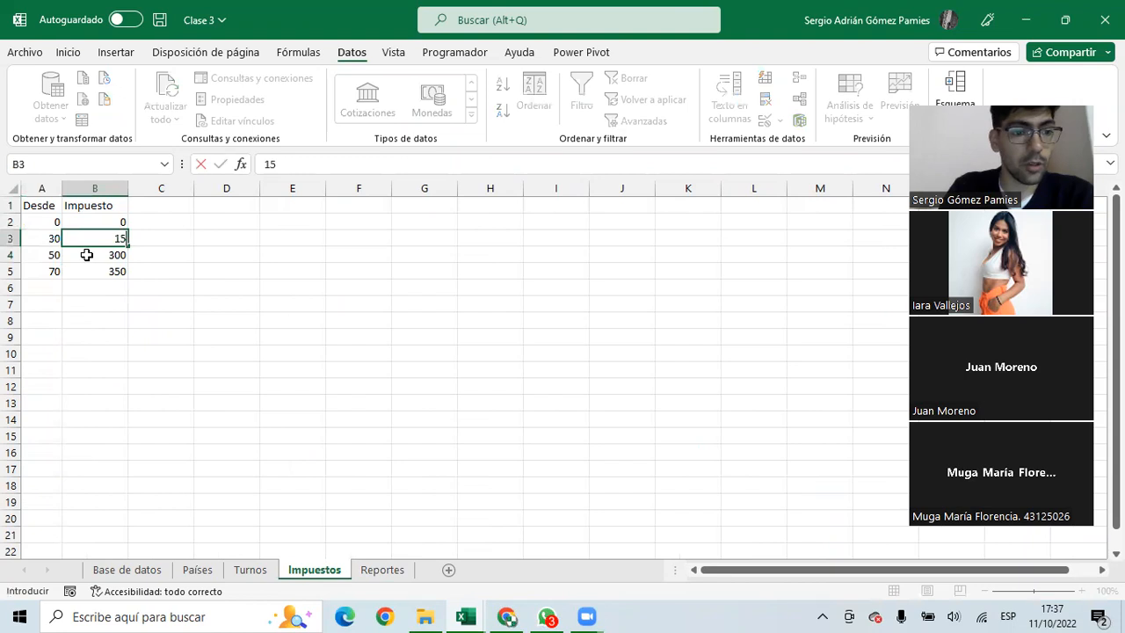
key(BackSpace)
key(BackSpace)
text(250)
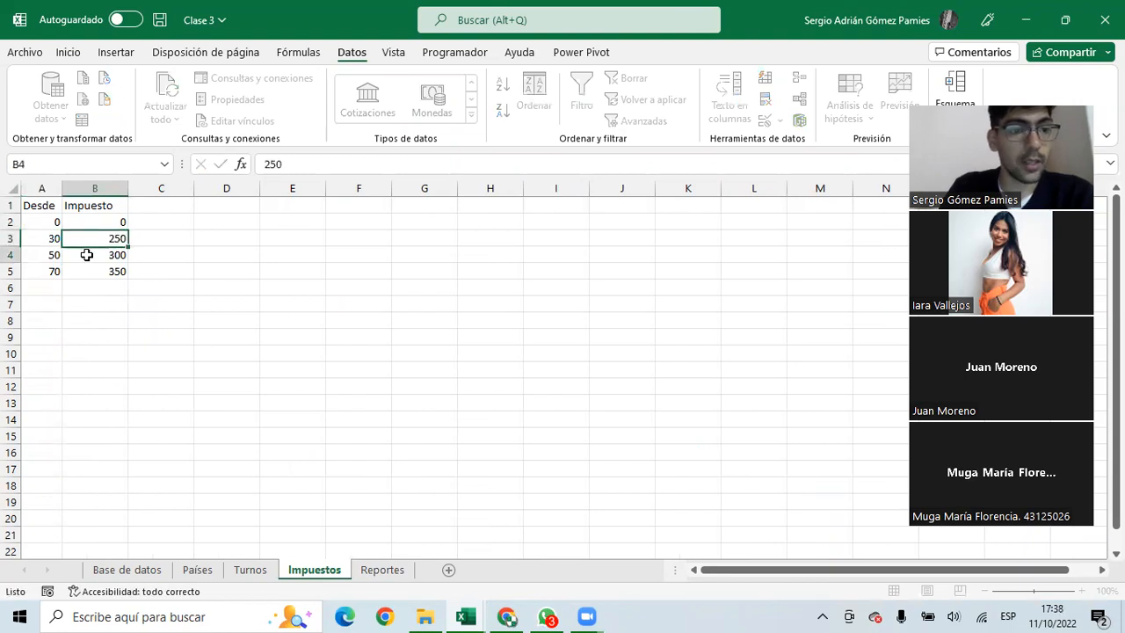
key(Return)
text(350)
key(Return)
text(400)
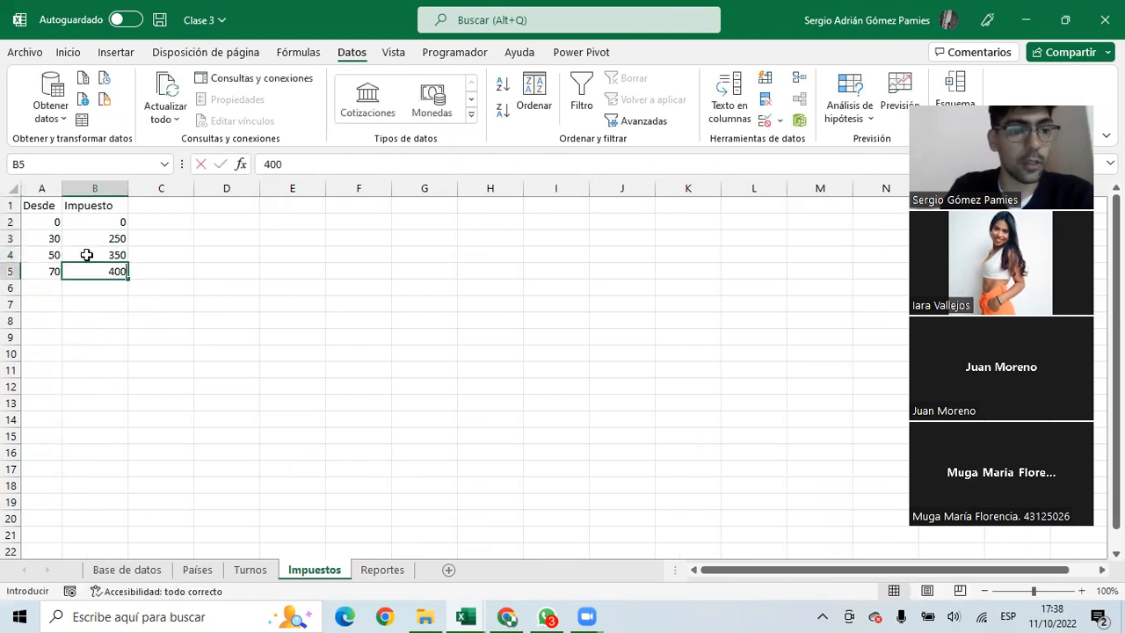
key(Left)
Check the recalculated Impuesto total values and the Cantidad de Personas column on the Base de datos sheet
click(156, 570)
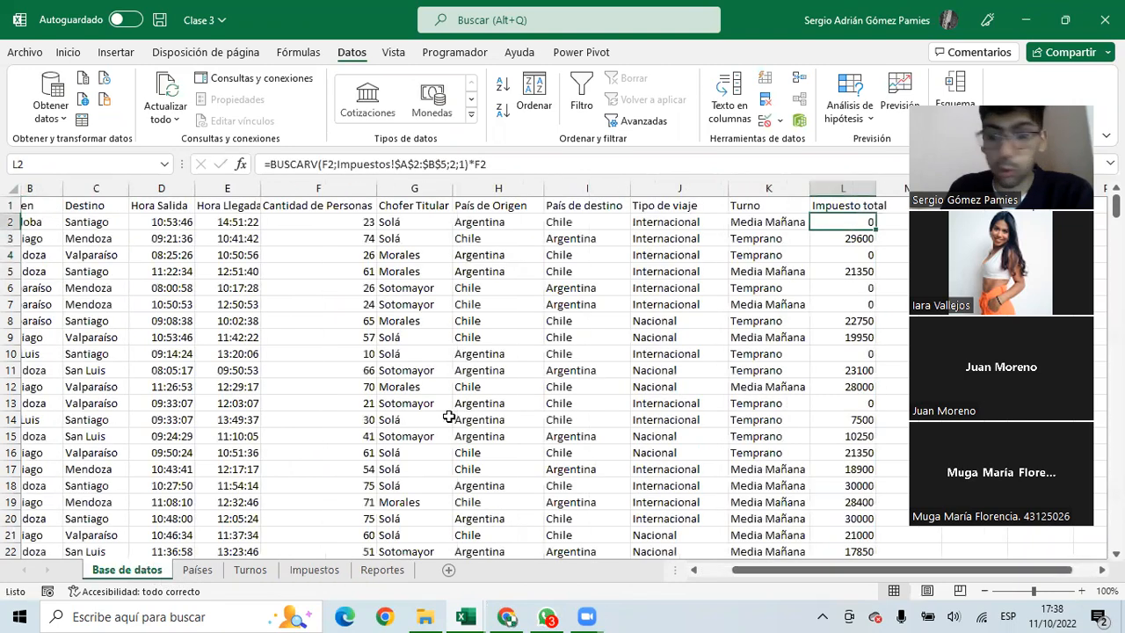
drag(844, 239, 848, 349)
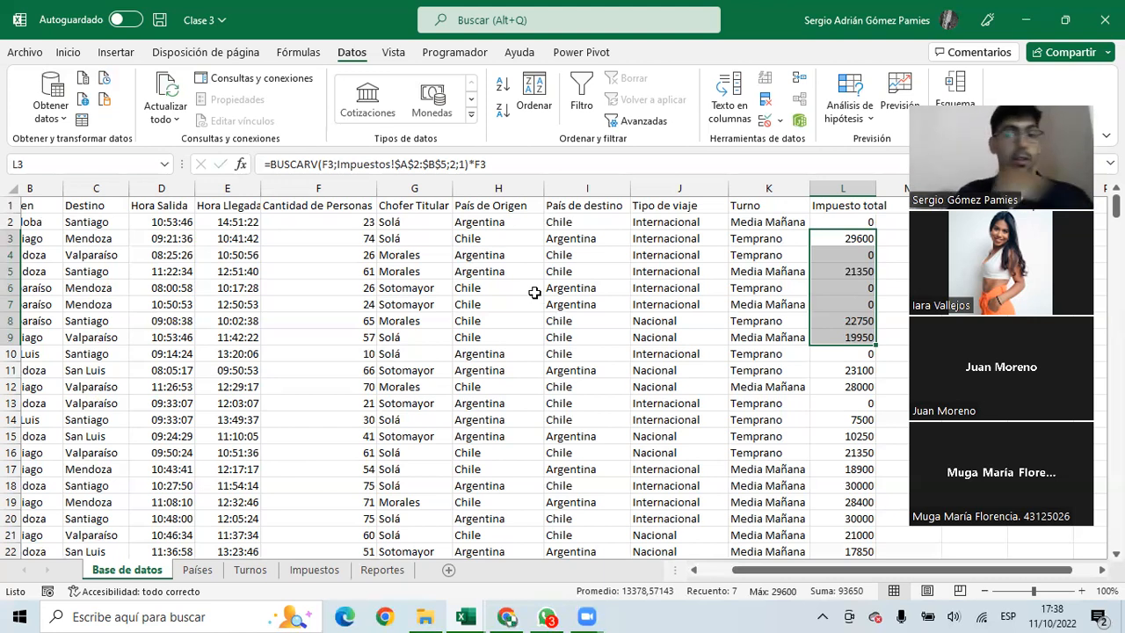
click(465, 369)
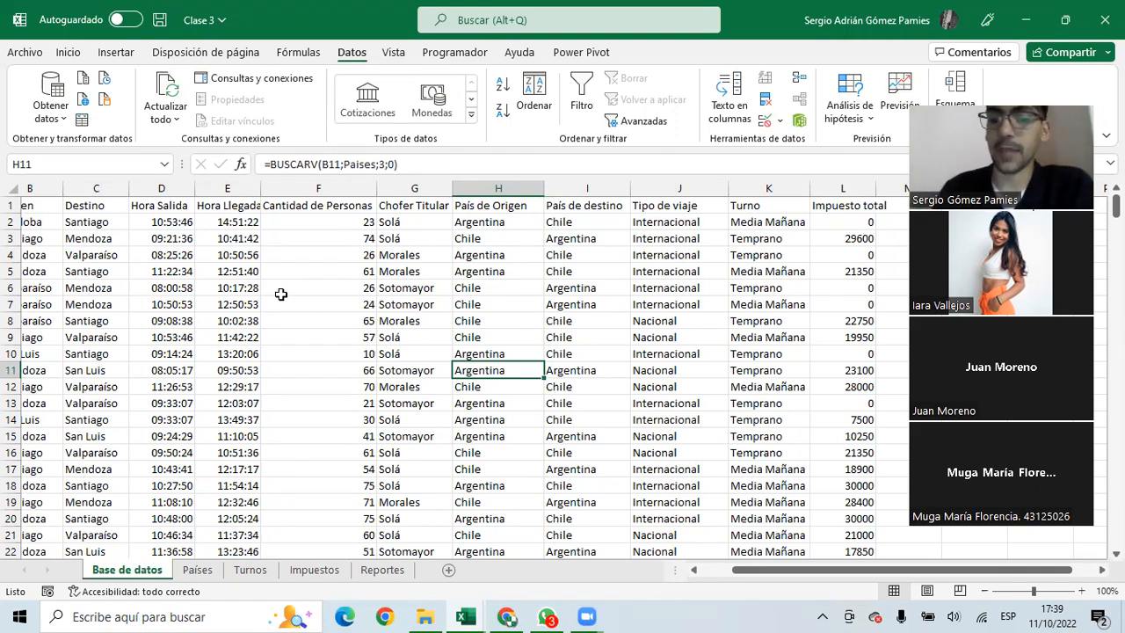
click(315, 272)
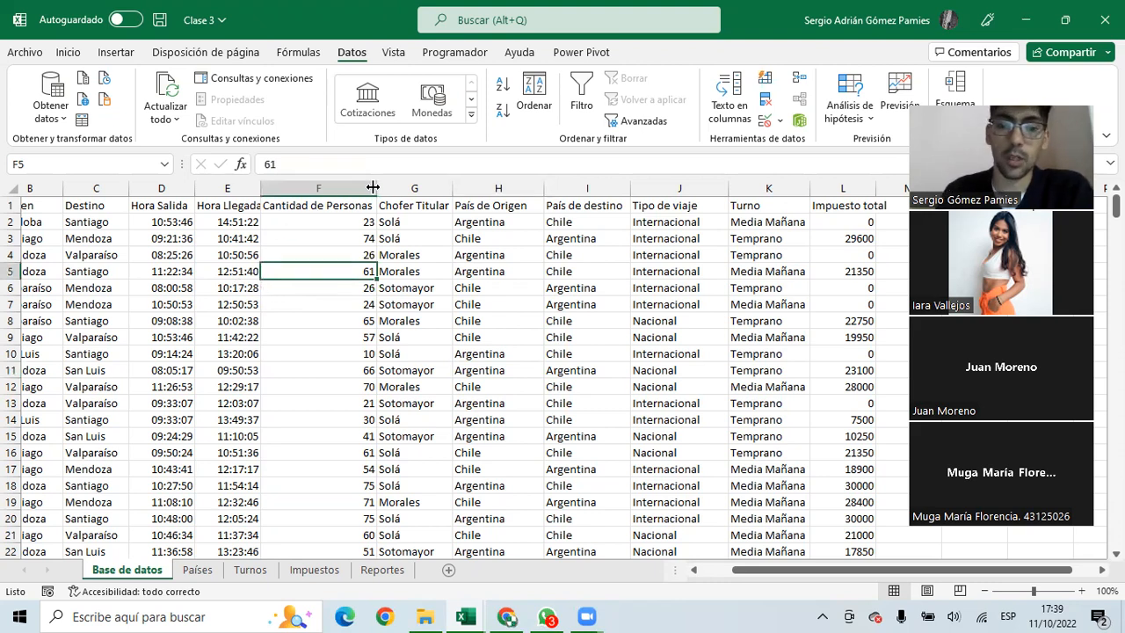
click(323, 249)
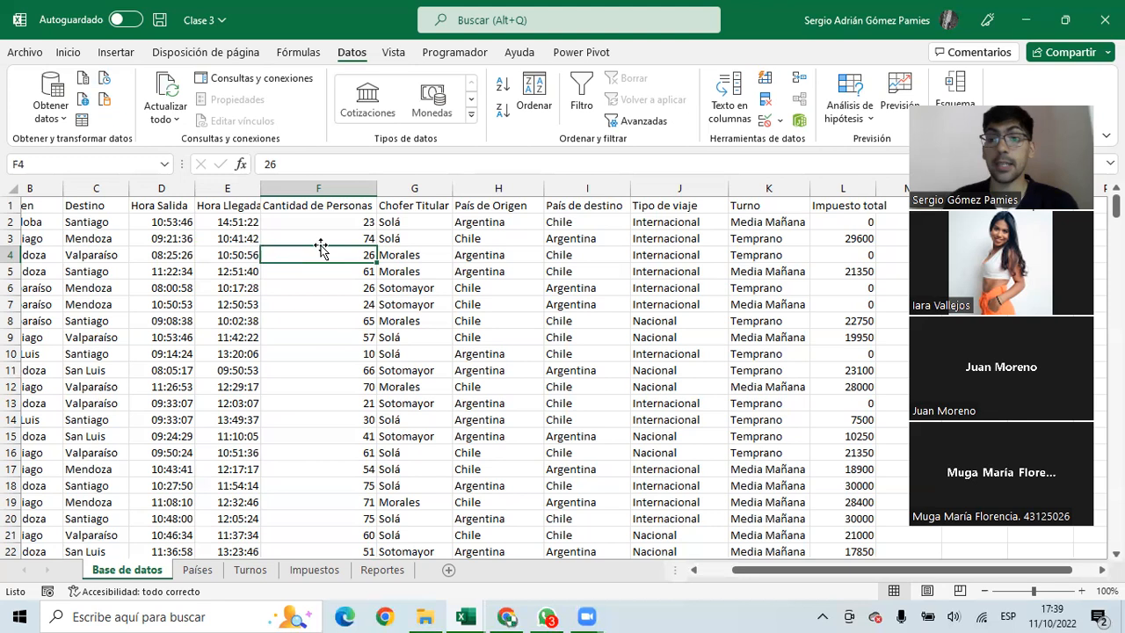
Turn on filtering for the header row of the Base de datos sheet, from Fecha to Impuesto total
drag(836, 205, 30, 205)
click(578, 94)
click(505, 243)
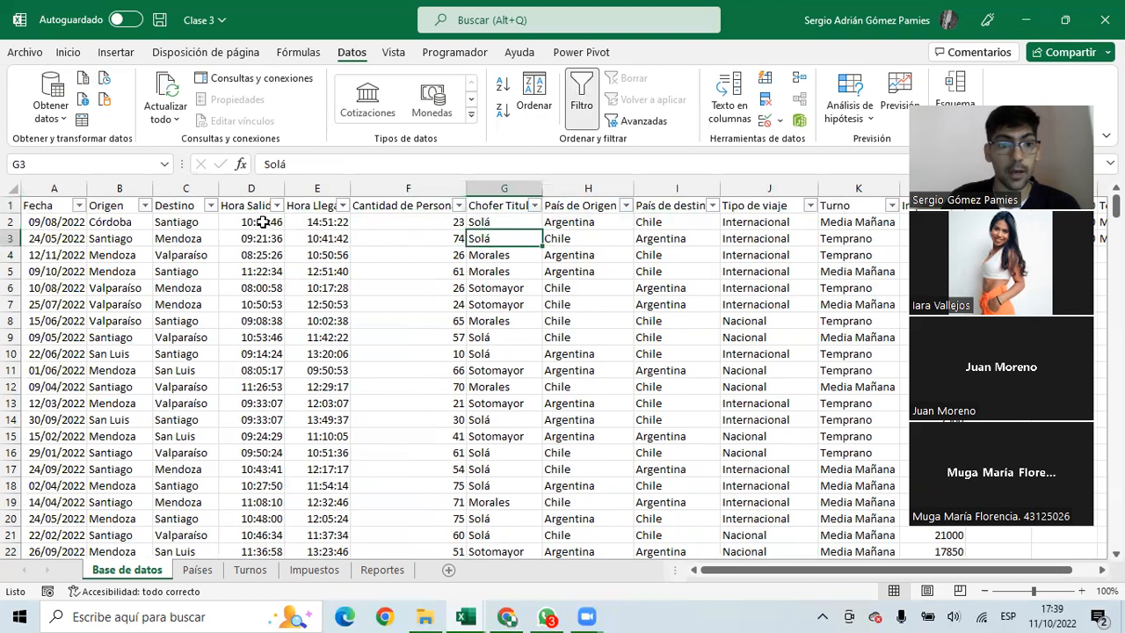
Filter the Origen column to show only trips from Santiago, searching the filter values for "san"
click(144, 204)
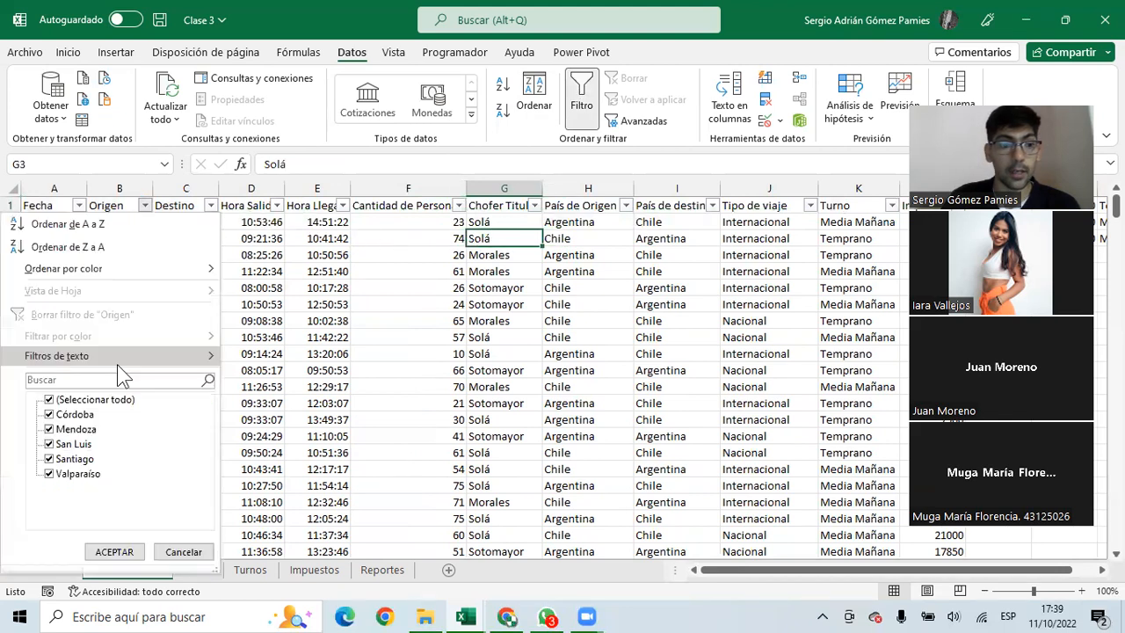
click(96, 379)
text(san)
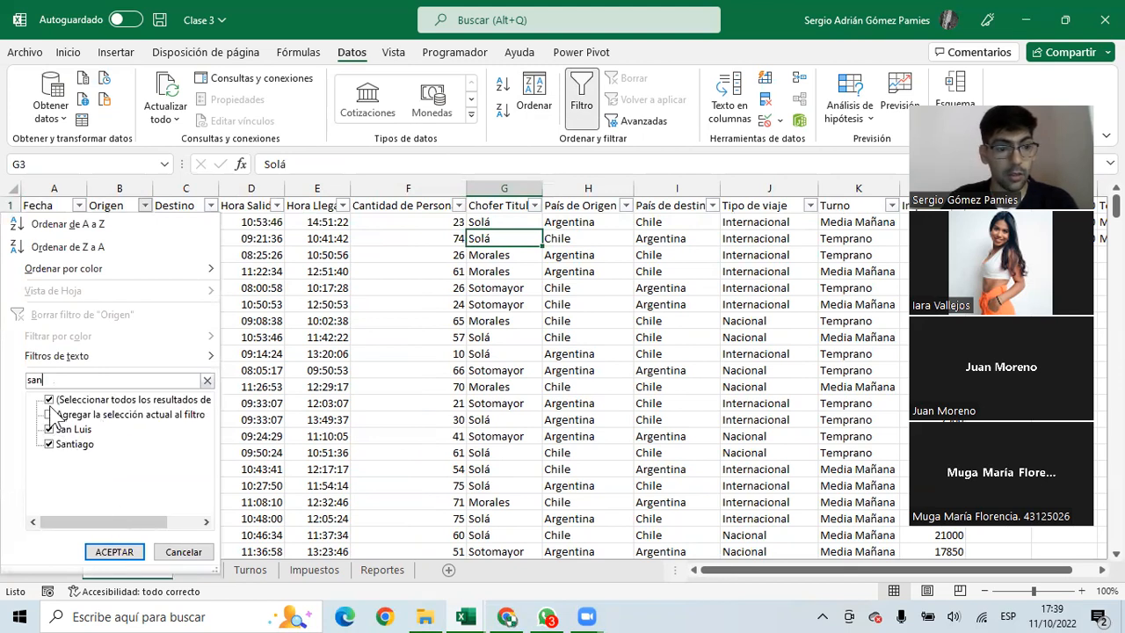
click(50, 429)
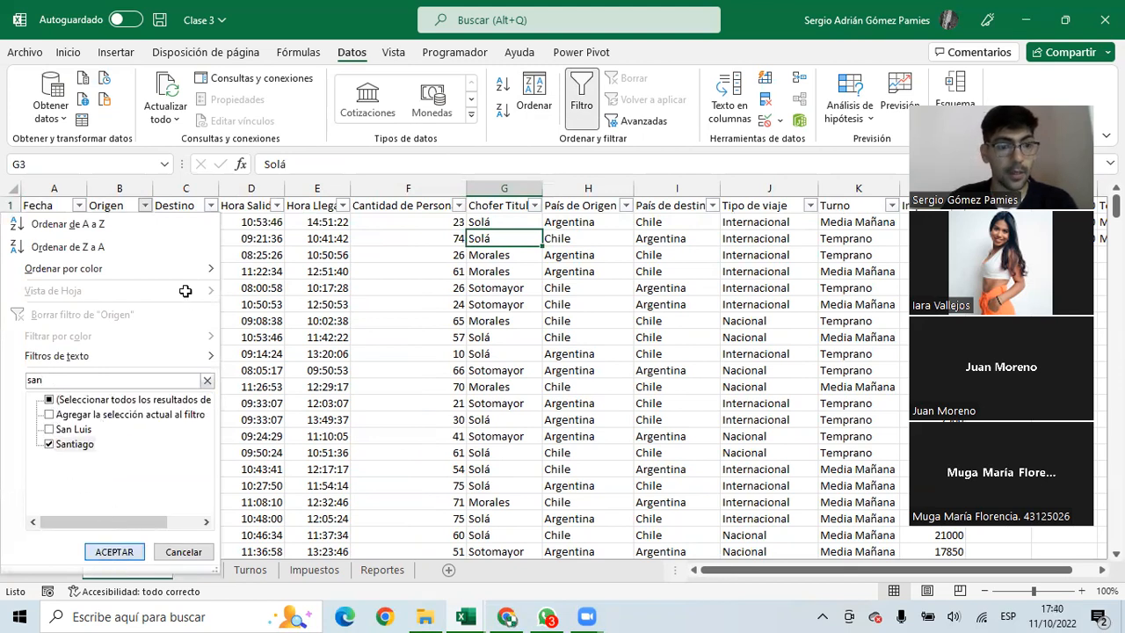
key(Return)
Filter the Destino column to Mendoza and select the visible Cantidad de Personas values to read their sum
click(210, 204)
click(93, 400)
click(55, 415)
click(115, 552)
drag(419, 222, 412, 550)
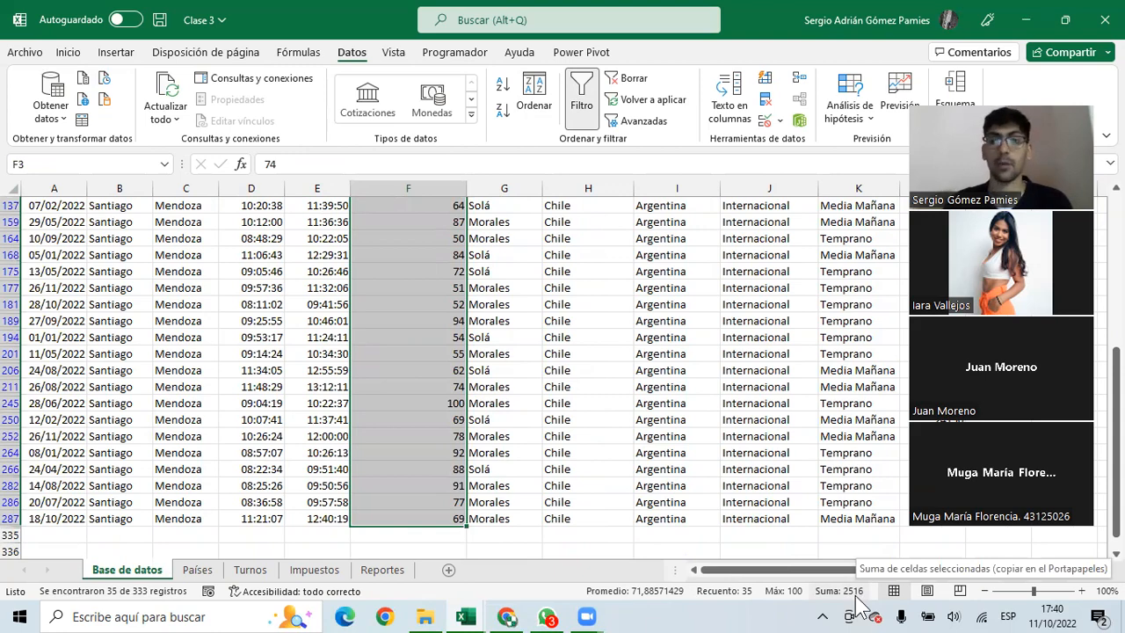
scroll(351, 422, up, 5)
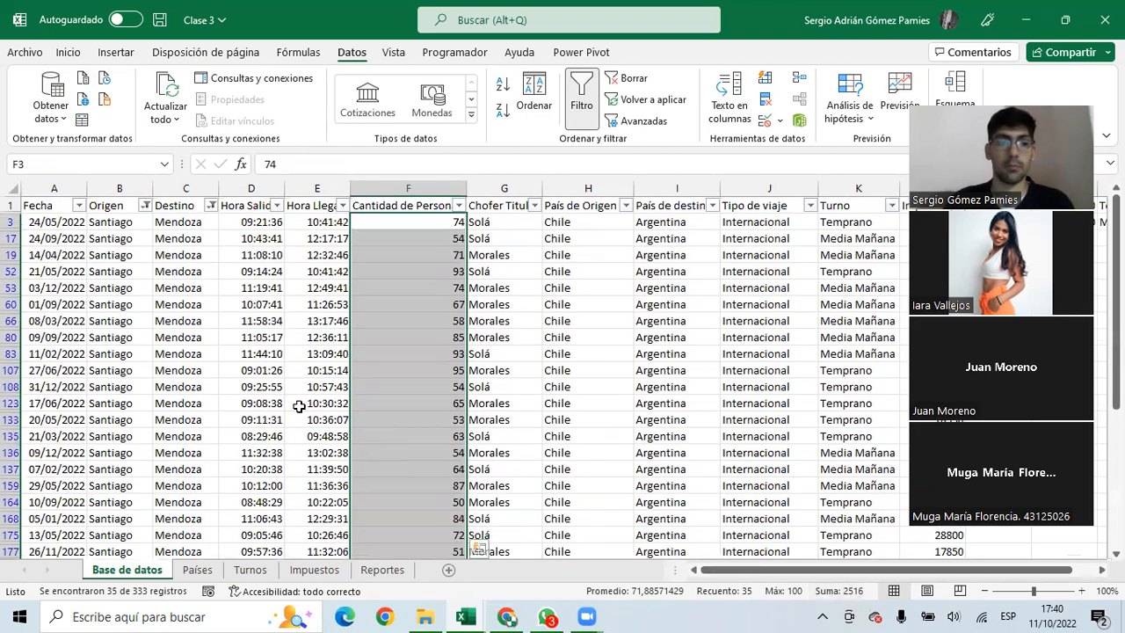
Change the Destino filter to Valparaíso and extend the Cantidad de Personas selection to the last visible record
click(211, 204)
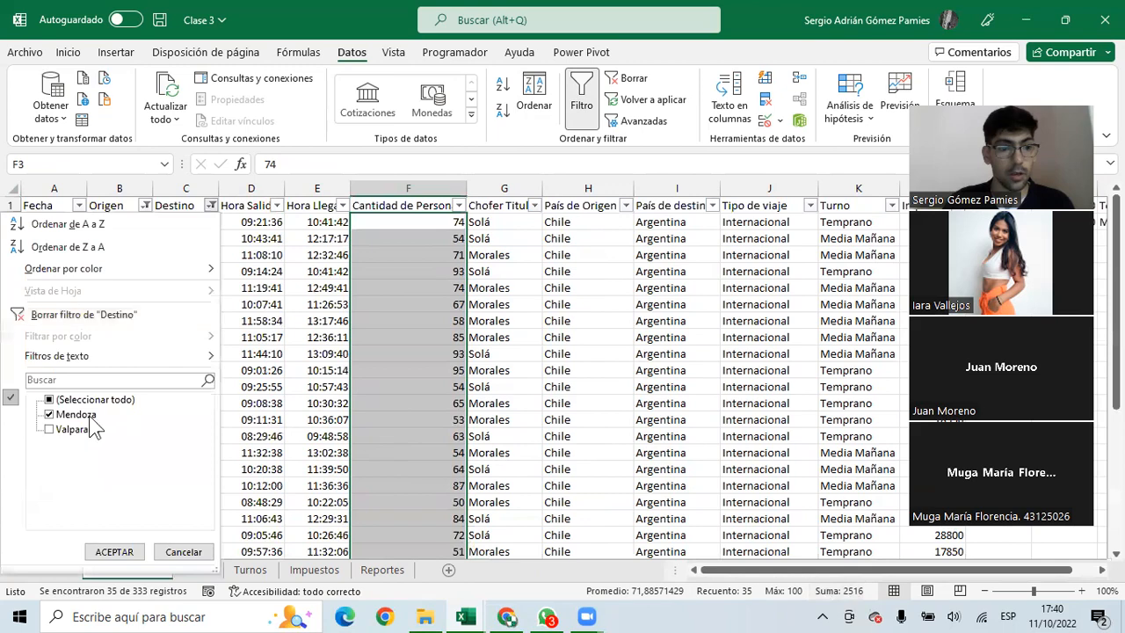
click(49, 414)
click(49, 428)
click(115, 551)
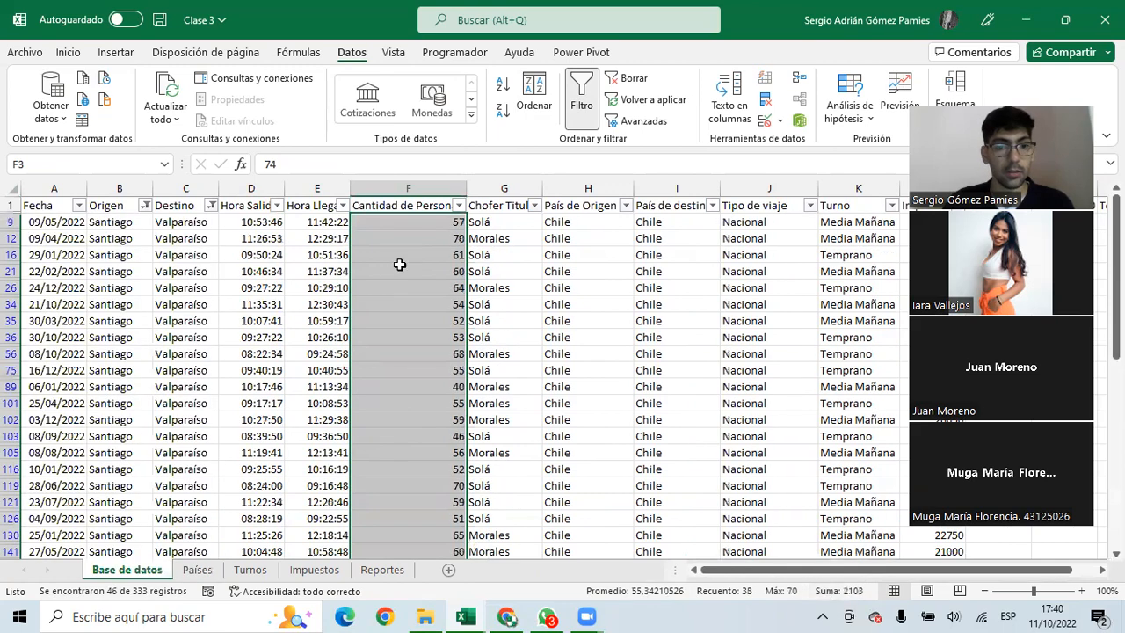
scroll(396, 261, down, 10)
scroll(419, 328, up, 2)
shift+click(442, 383)
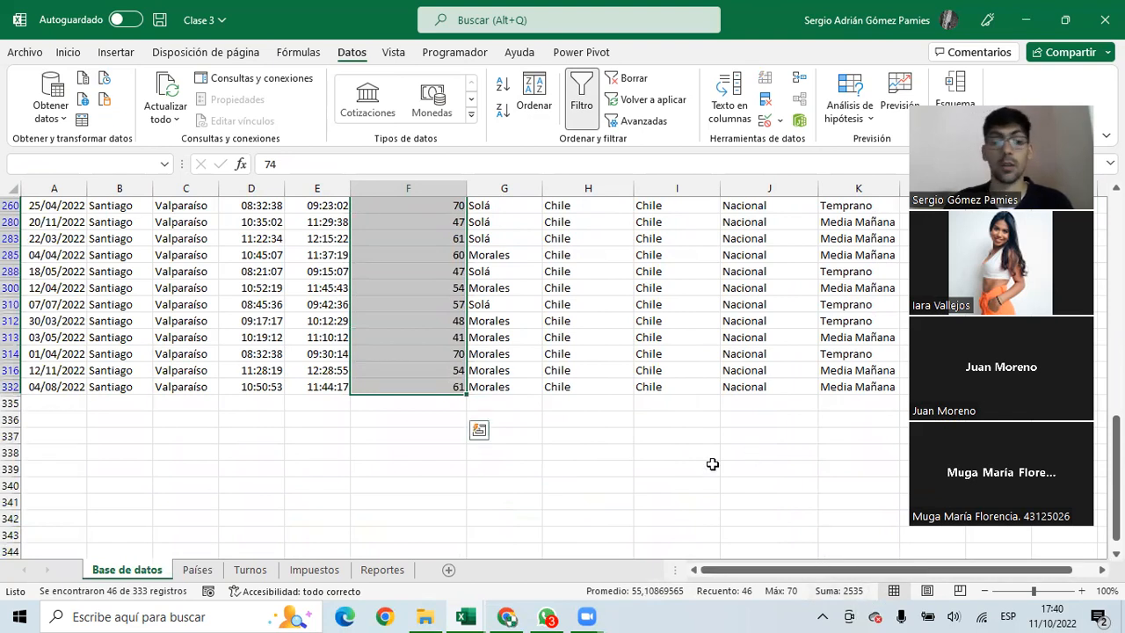
click(374, 572)
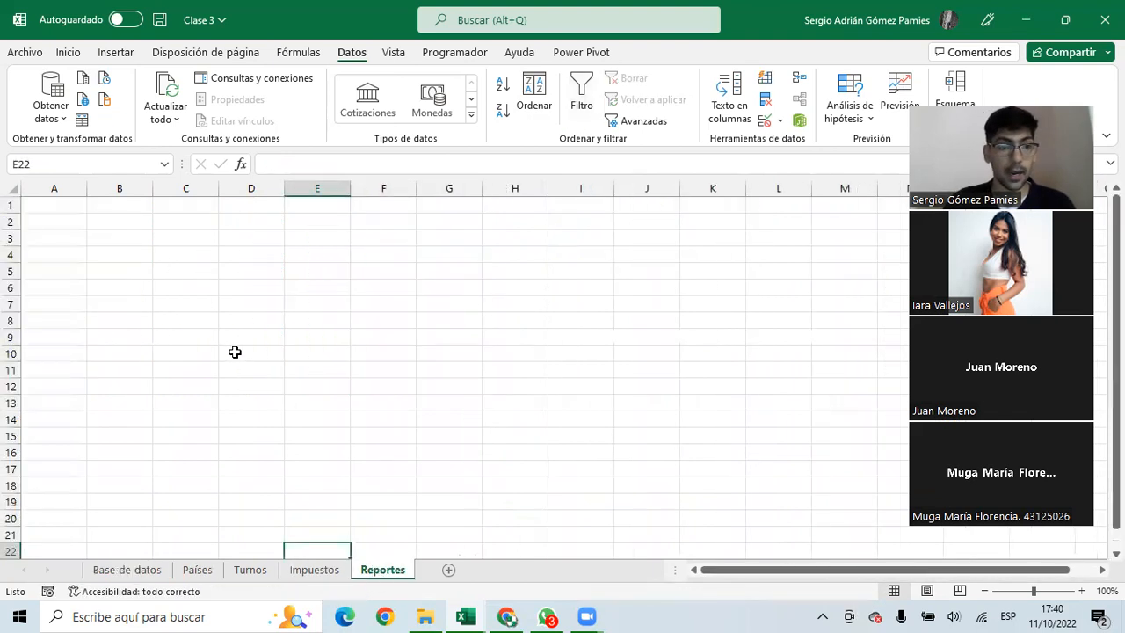
click(73, 244)
click(58, 215)
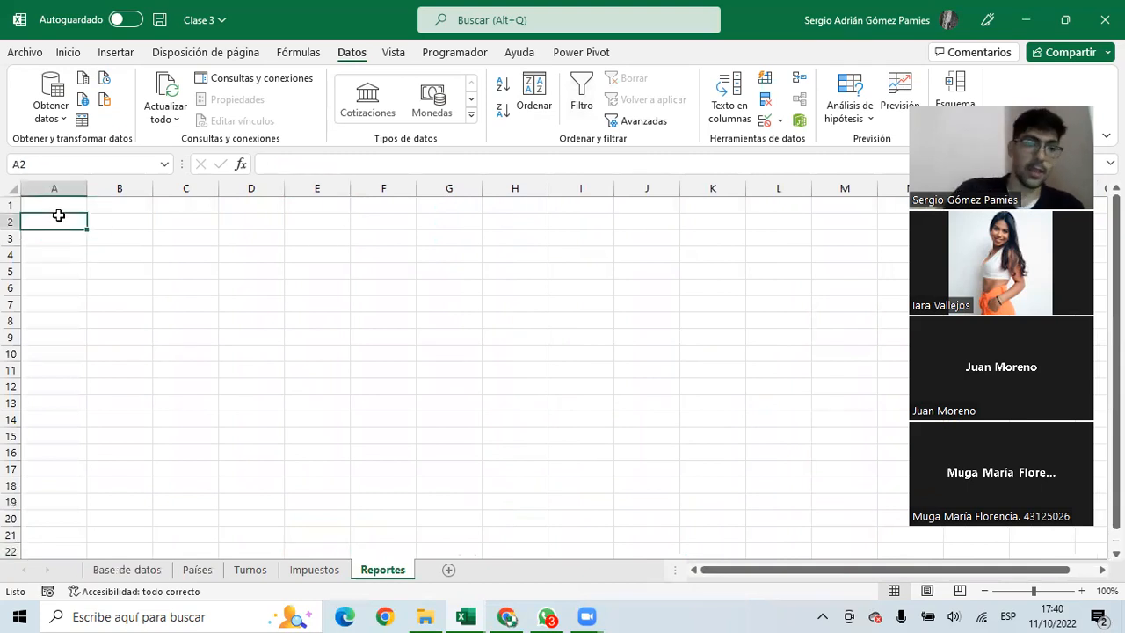
text(Desde Menso)
key(BackSpace)
key(BackSpace)
text(doza a )
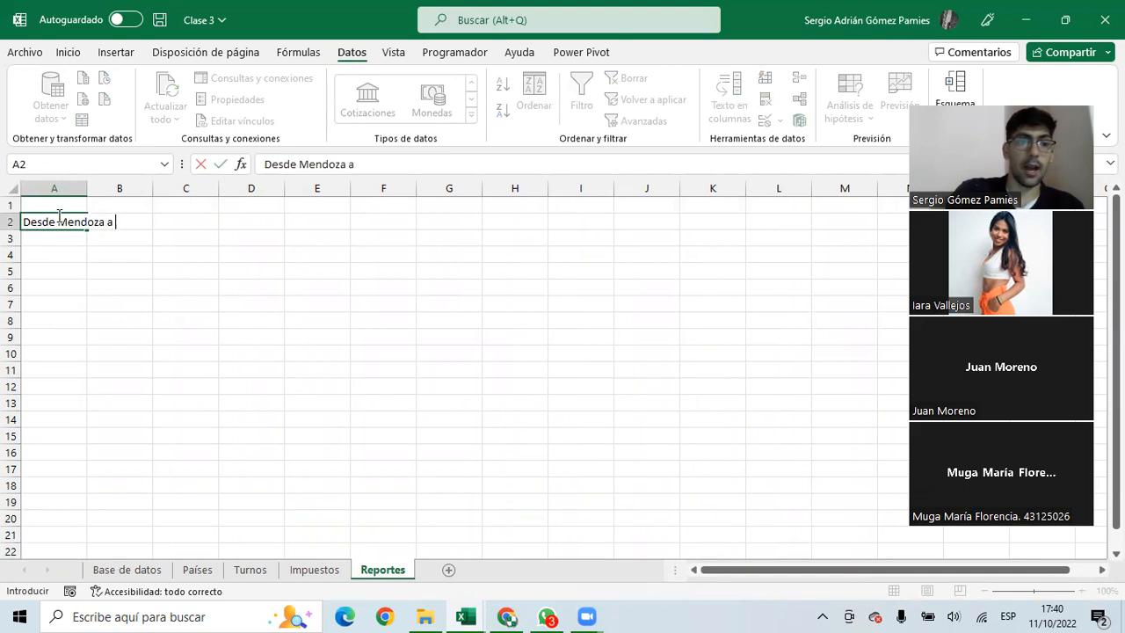
text(Santia)
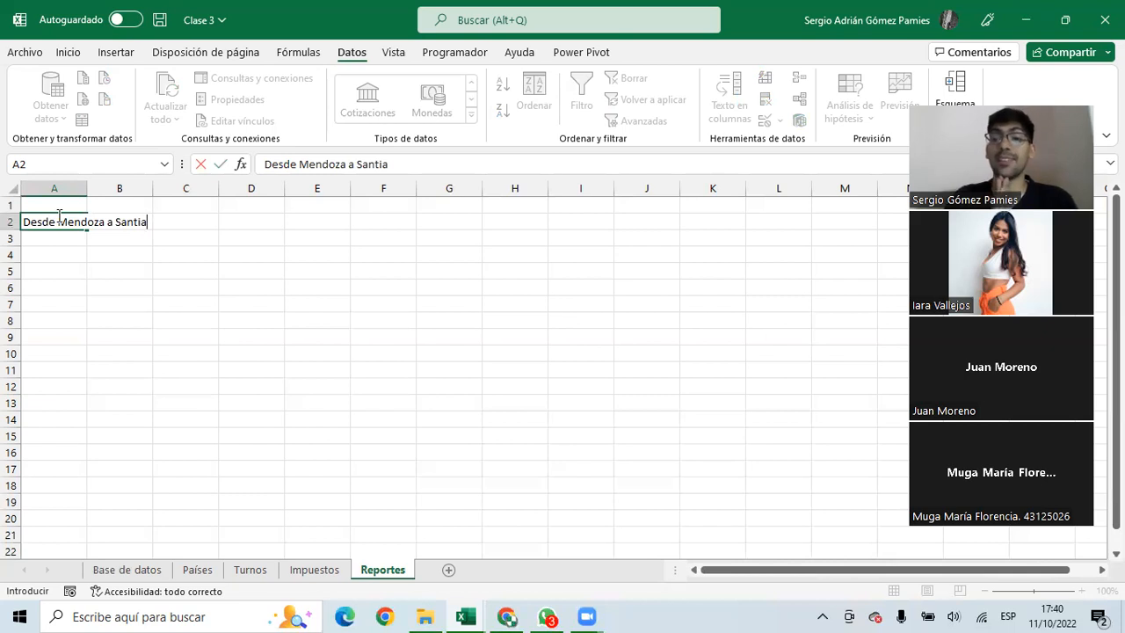
key(Escape)
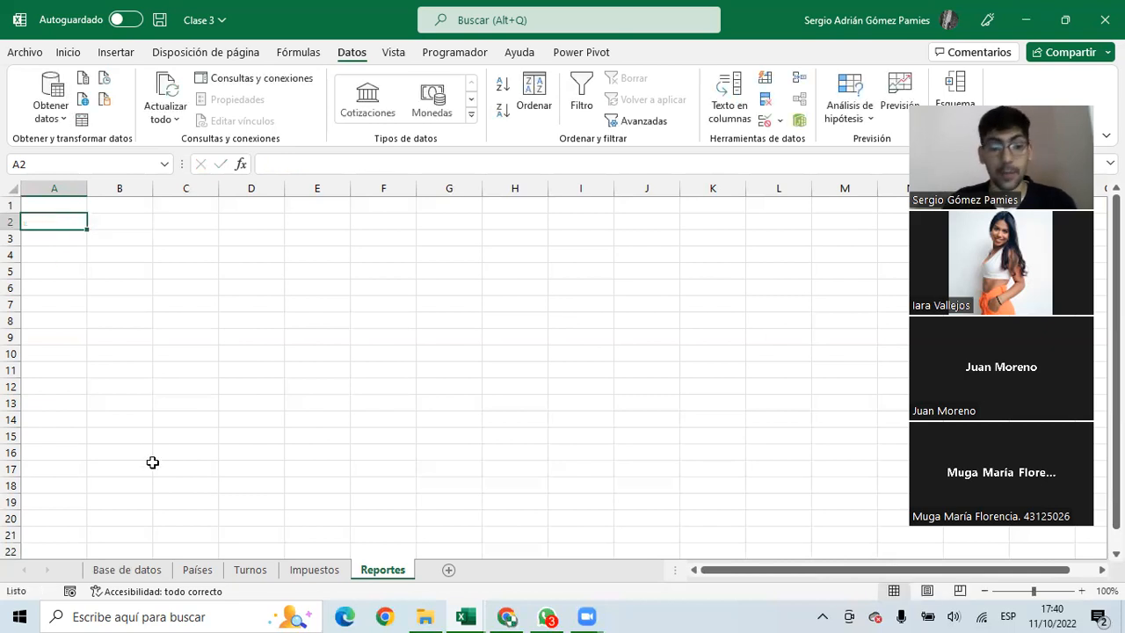
Clear the Origen and Destino filters on the Base de datos sheet so every trip shows again
click(197, 571)
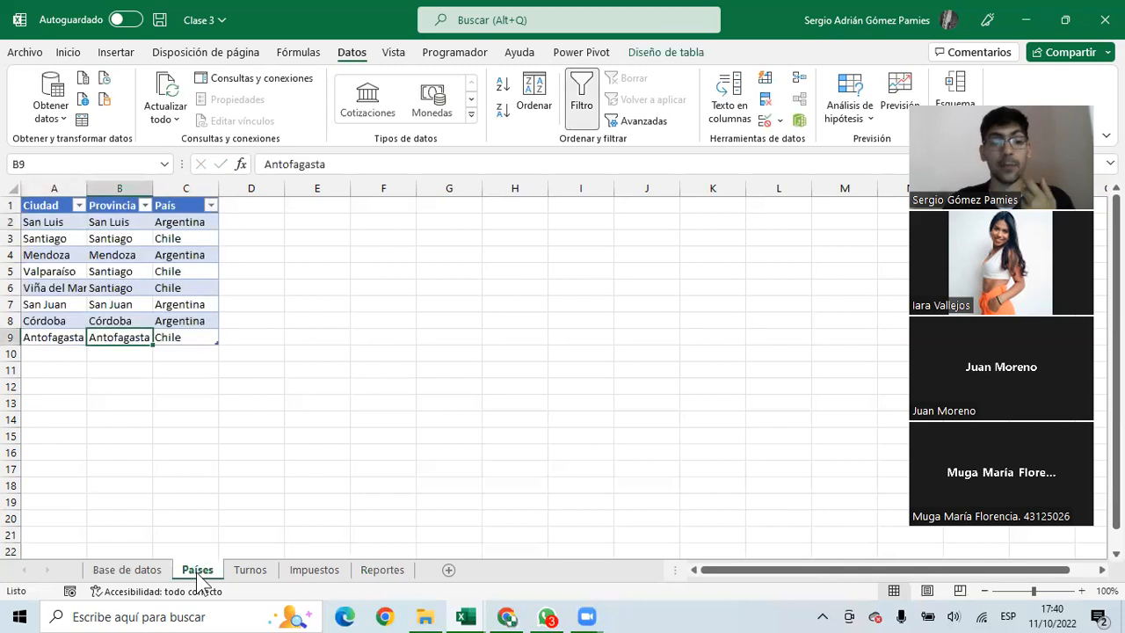
click(151, 573)
scroll(290, 405, up, 12)
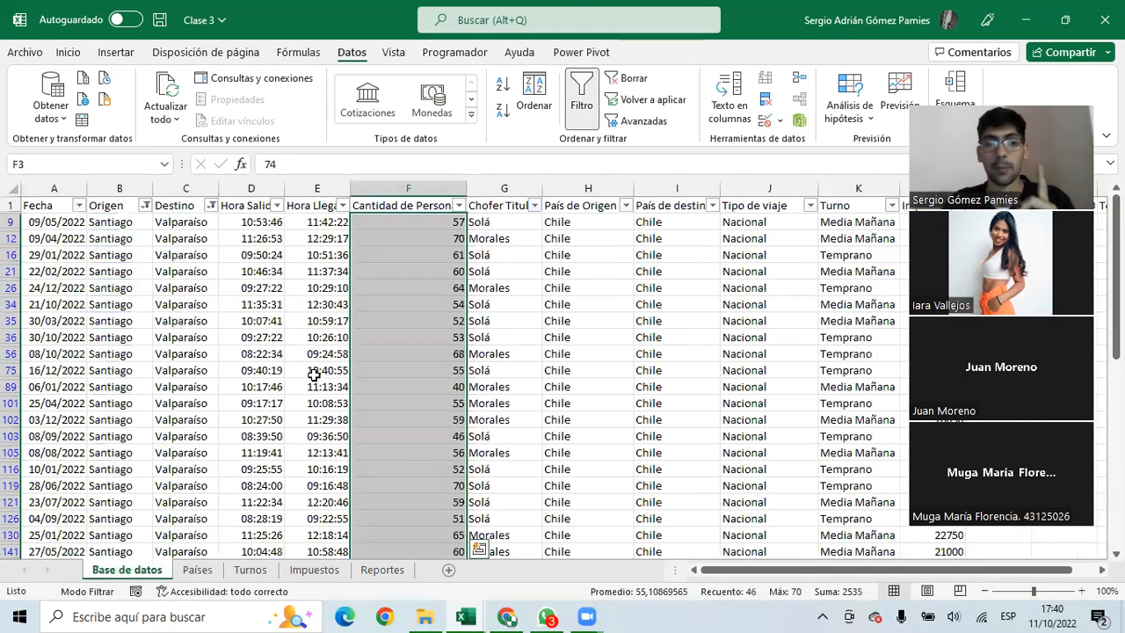
click(264, 304)
click(617, 80)
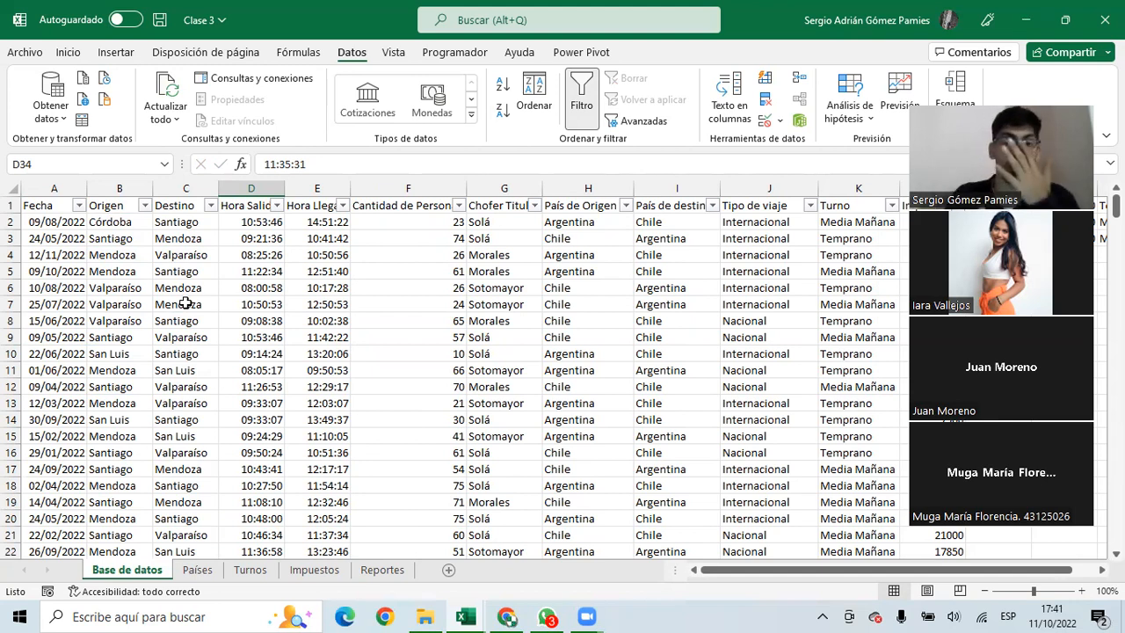
Select the whole trip database and examine the source range proposed for a new PivotTable, without creating it
click(212, 272)
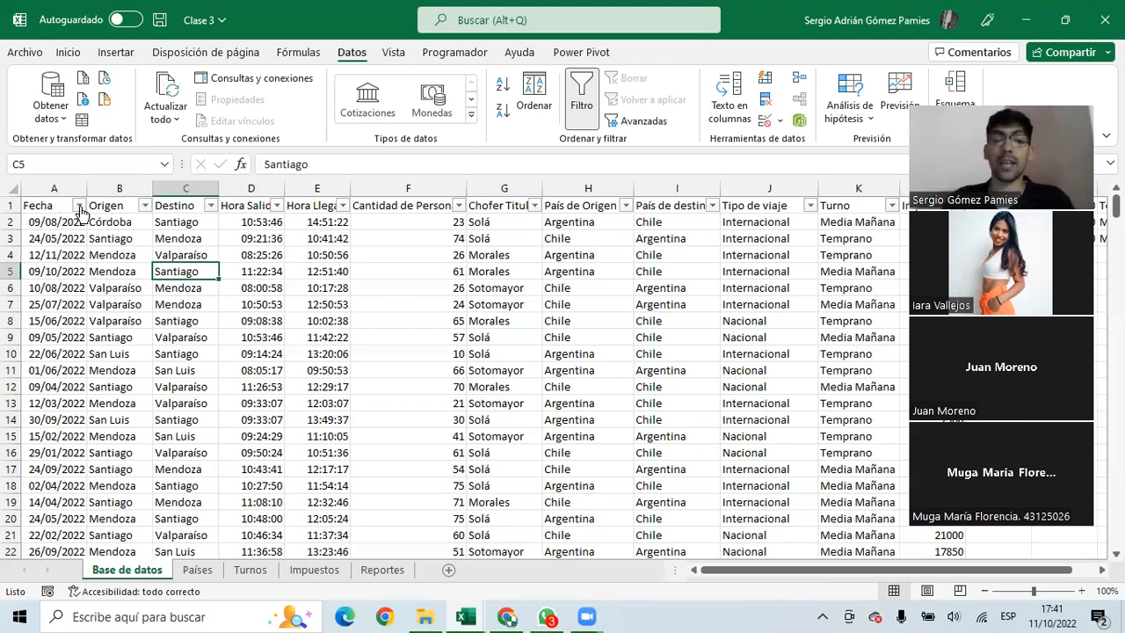
click(254, 291)
key(ctrl+a)
scroll(441, 327, down, 11)
scroll(440, 326, up, 12)
click(116, 51)
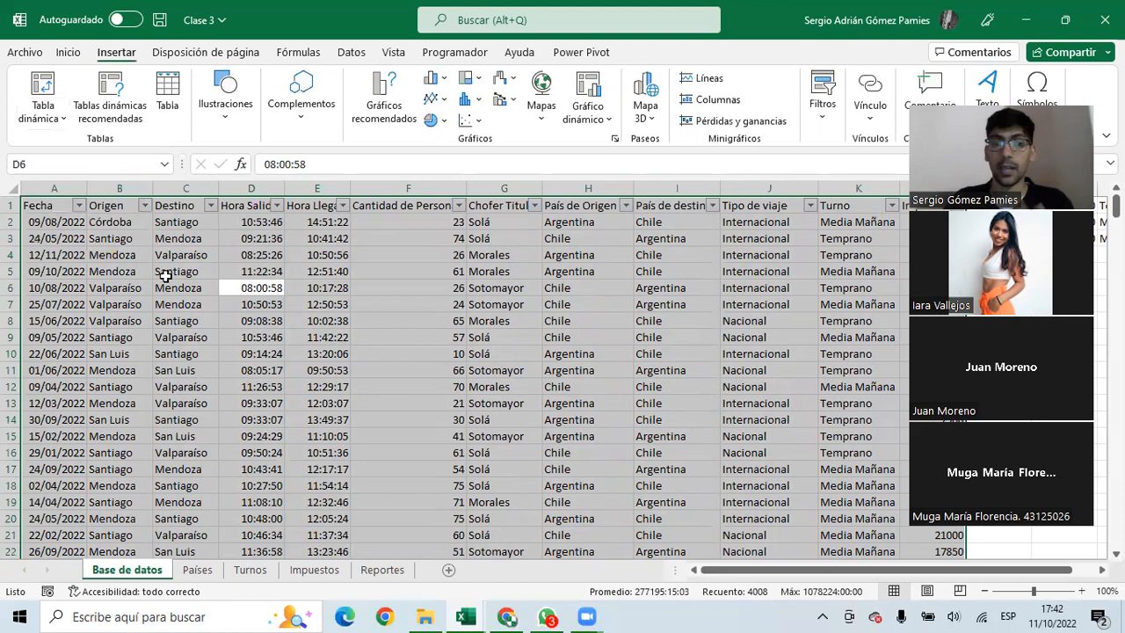
click(42, 95)
drag(621, 239, 524, 240)
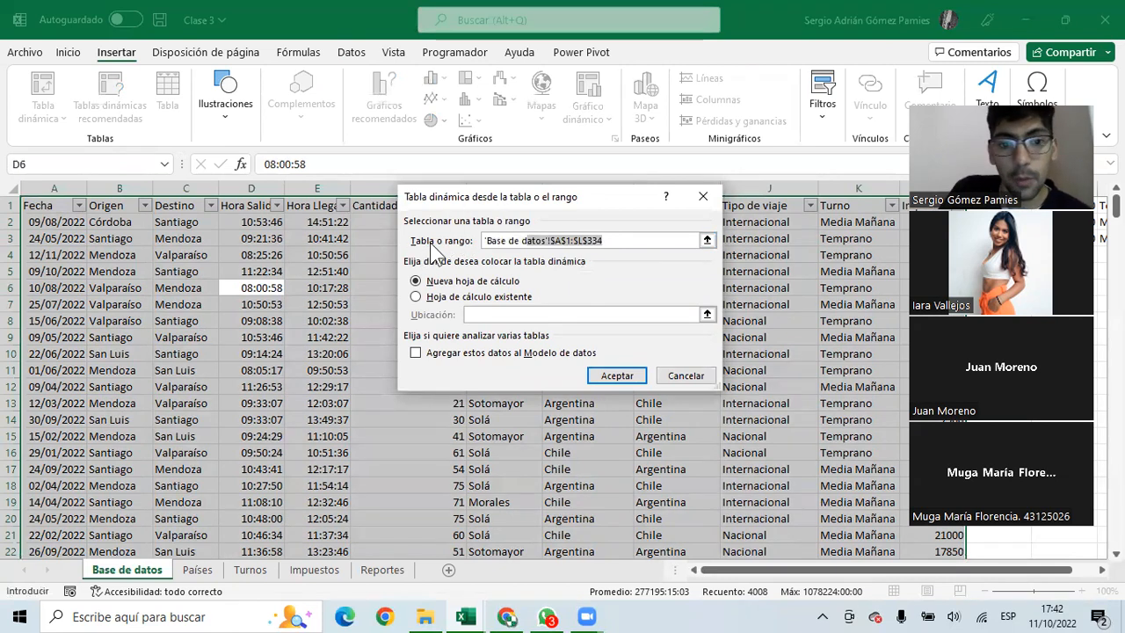
drag(617, 241, 559, 243)
click(563, 242)
click(598, 244)
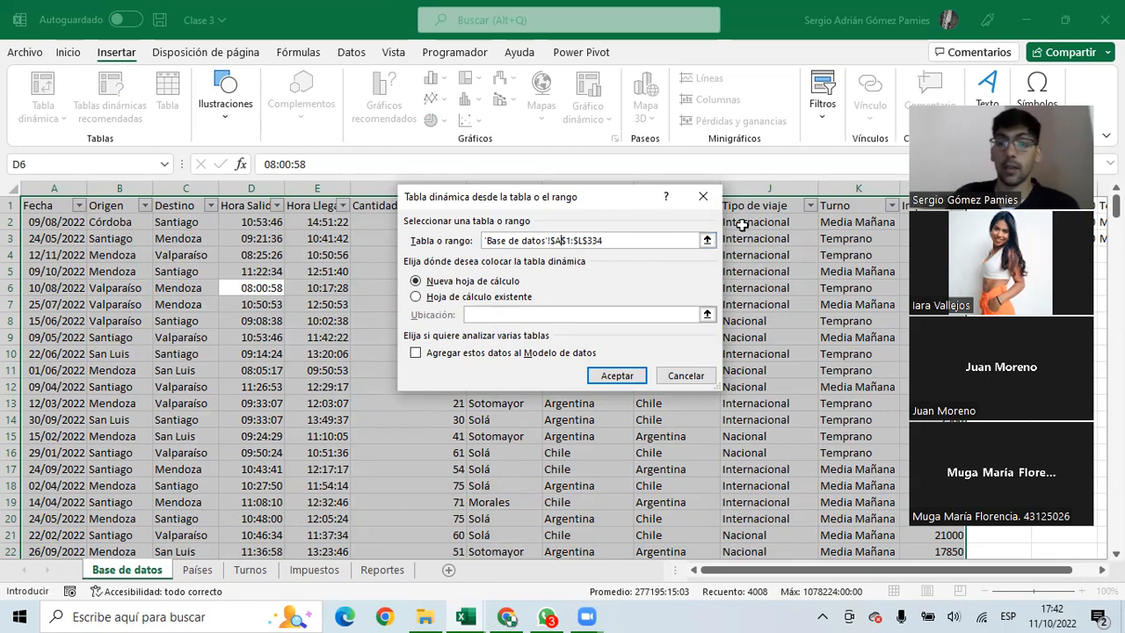
click(703, 196)
Examine the empty rows below the last record of the trip database, where new trips would go
scroll(155, 359, down, 20)
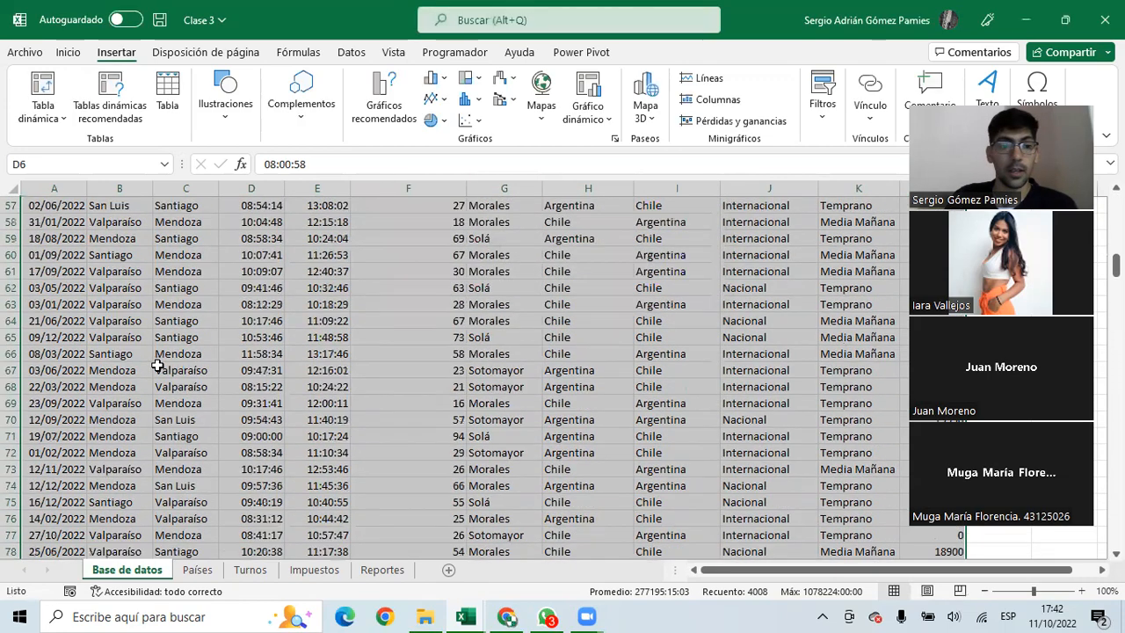
scroll(87, 383, down, 20)
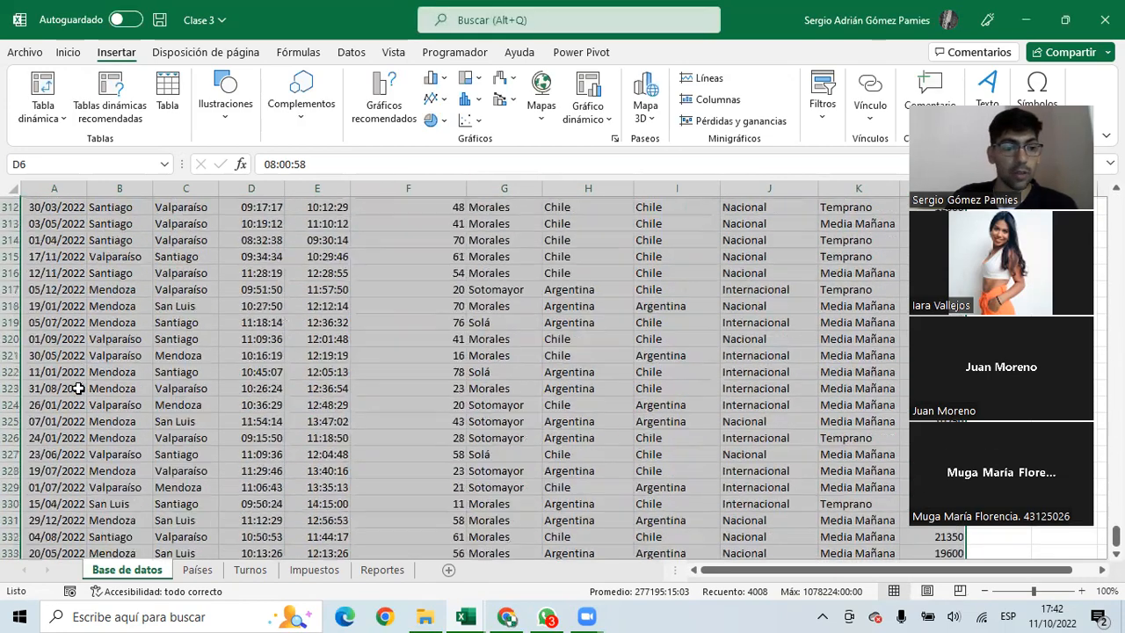
click(38, 300)
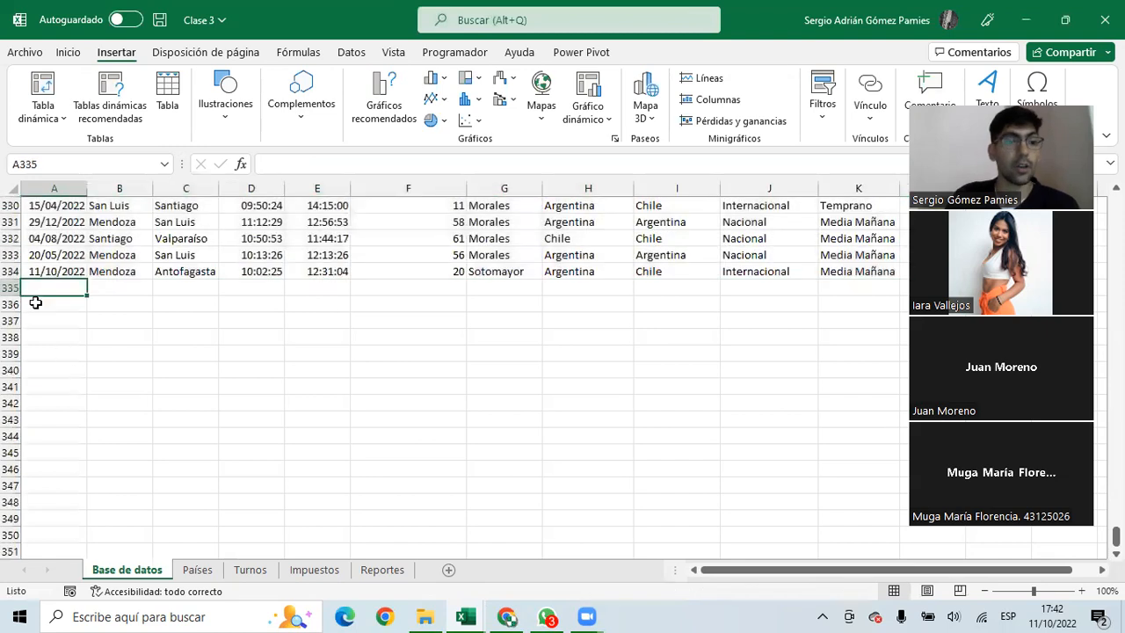
click(35, 319)
click(39, 335)
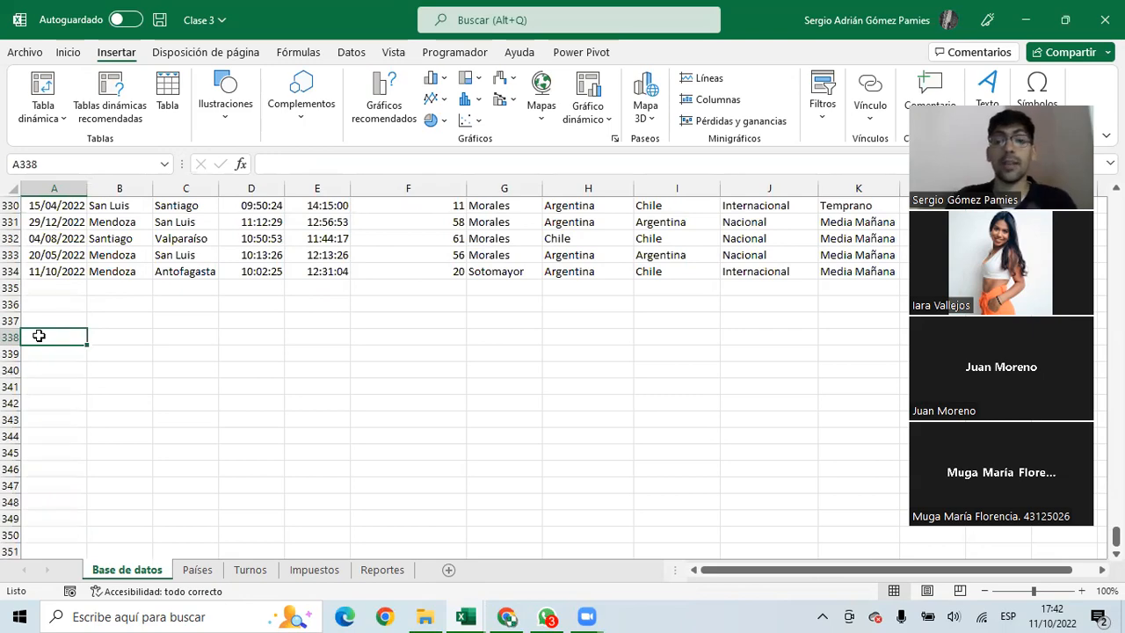
Convert the whole trip database on the Base de datos sheet into a table with headers
scroll(39, 336, up, 20)
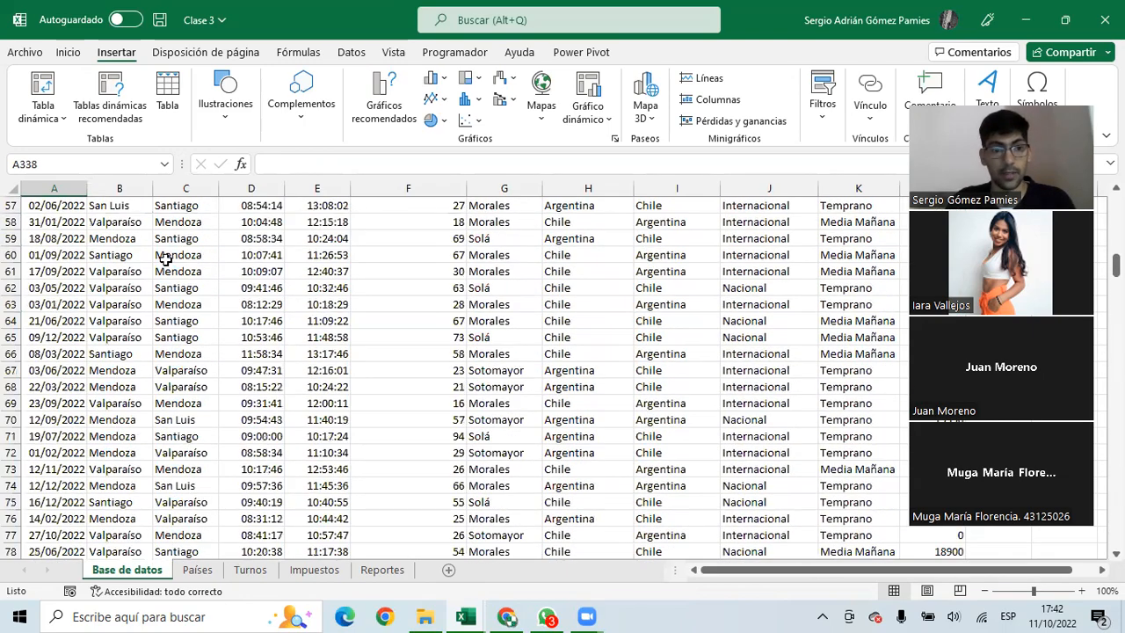
scroll(166, 260, up, 19)
click(161, 274)
key(ctrl+a)
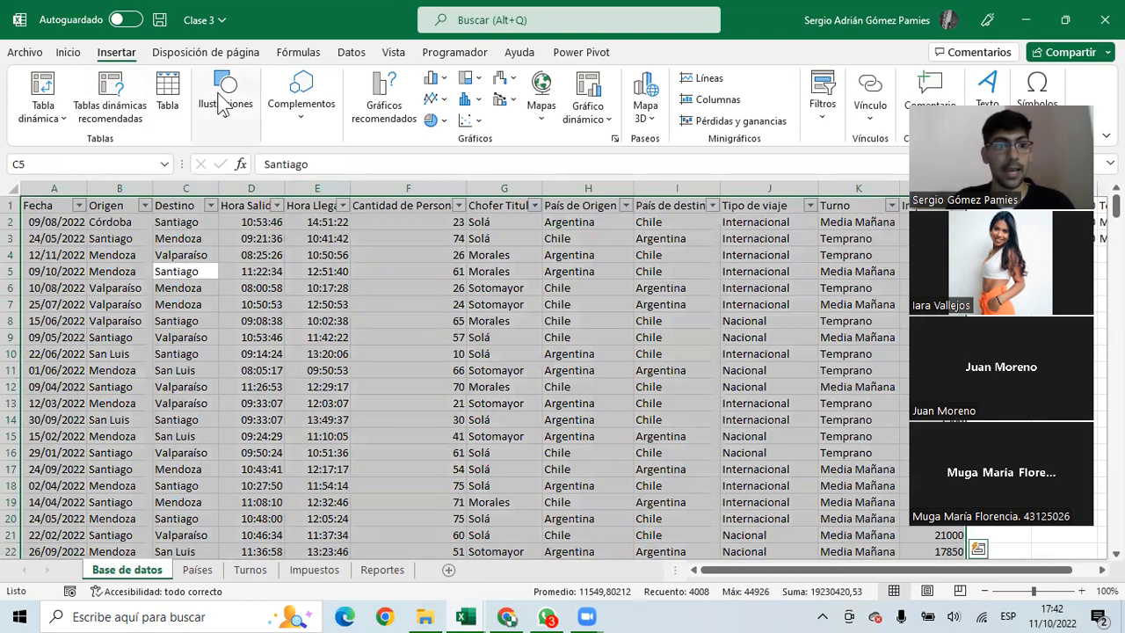
click(167, 92)
click(541, 325)
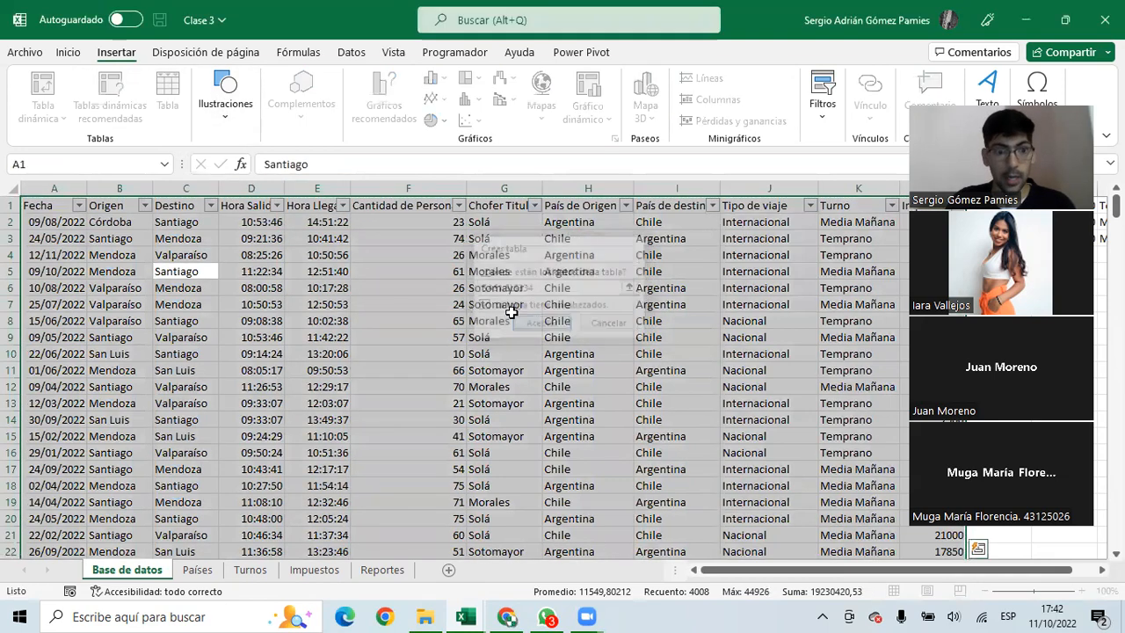
Name the new trip table Viajes
click(78, 96)
text(Viajes)
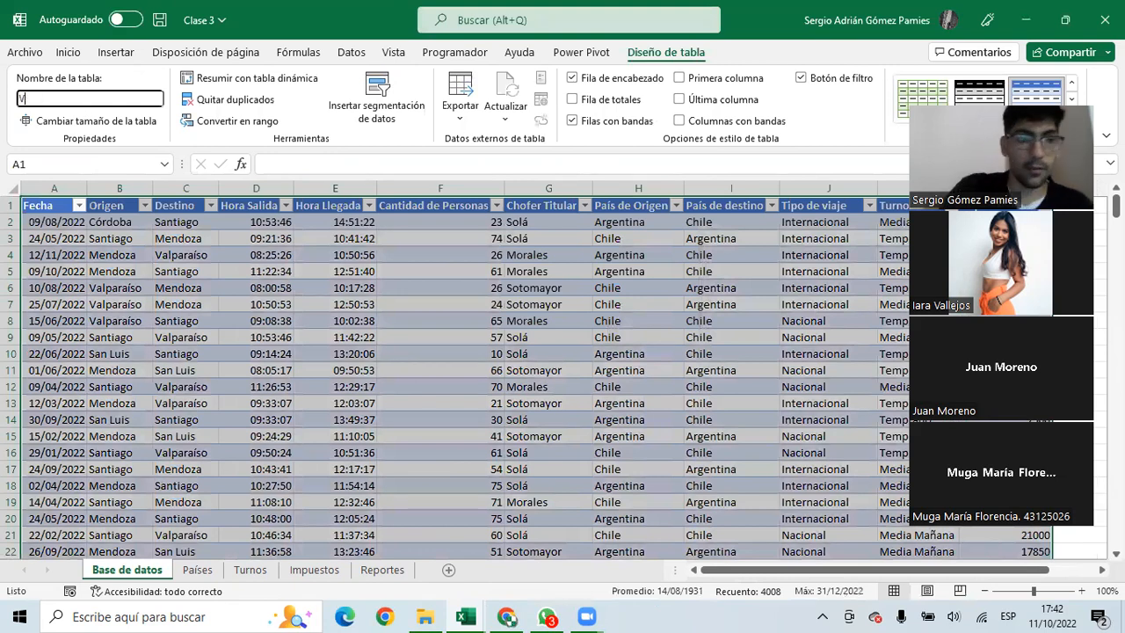
key(Return)
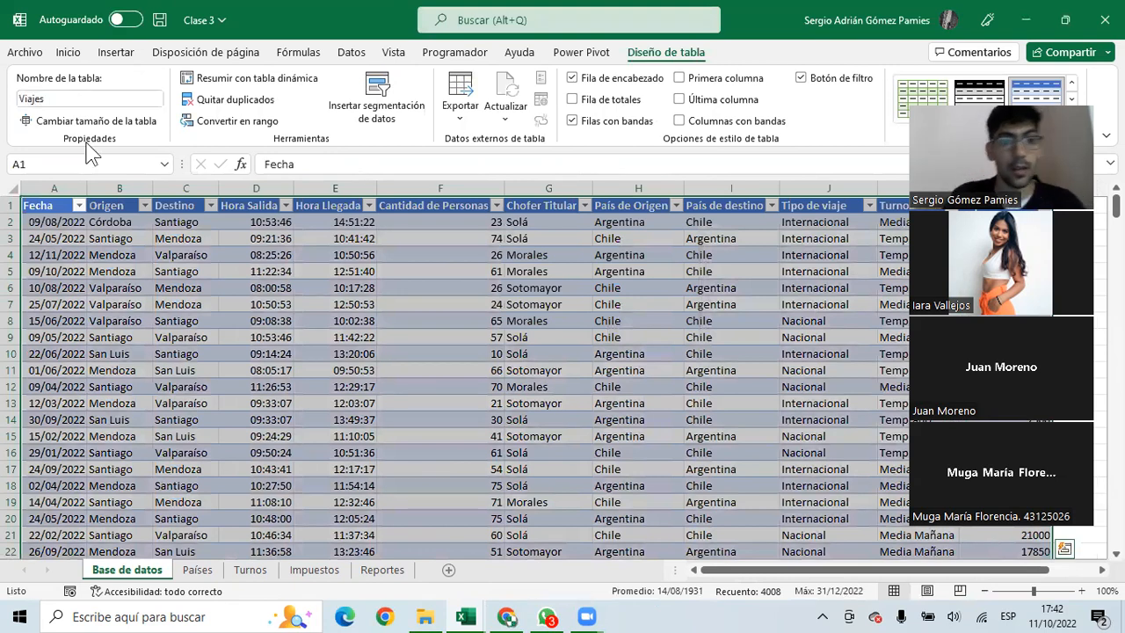
click(221, 318)
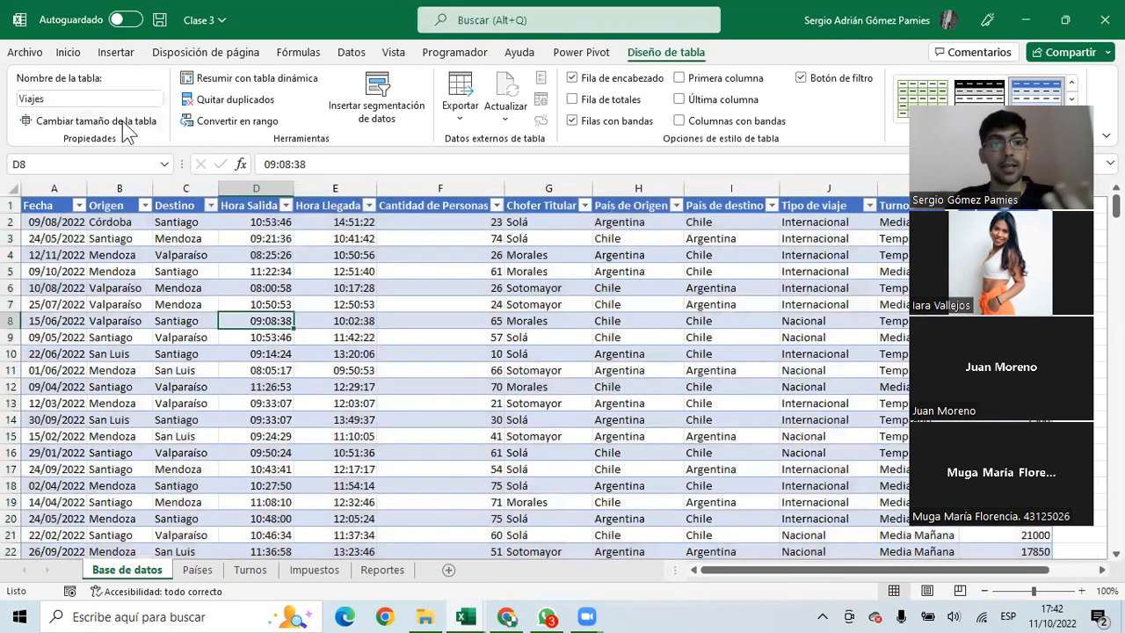
Create a PivotTable from the Viajes table on the existing Reportes sheet, starting at cell A2
click(116, 52)
click(39, 105)
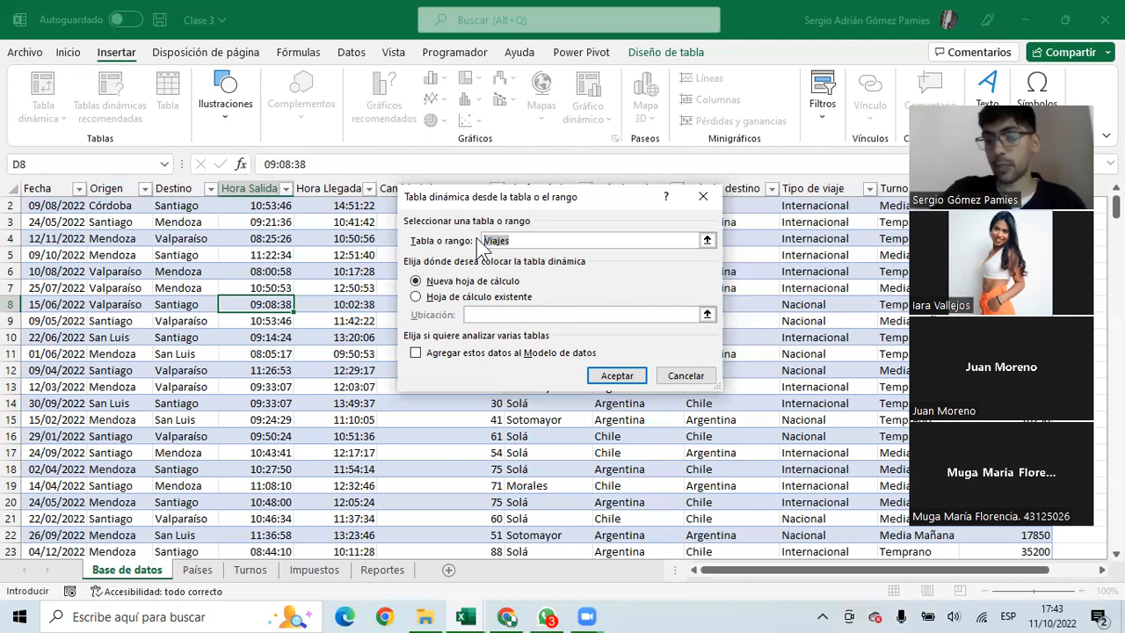
click(515, 241)
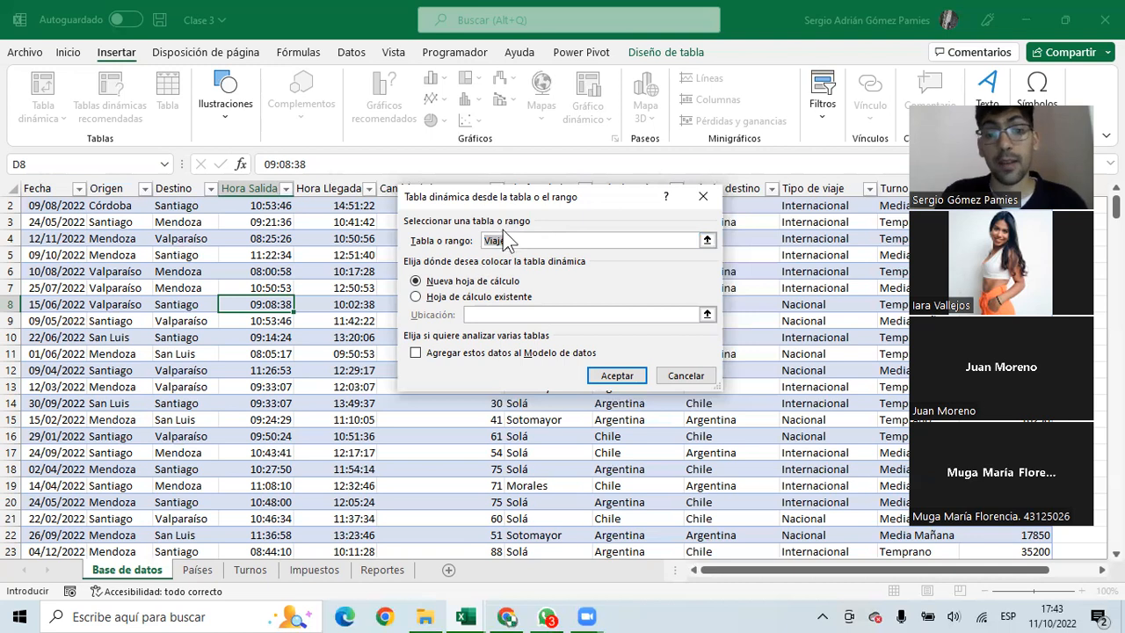
drag(517, 240, 483, 240)
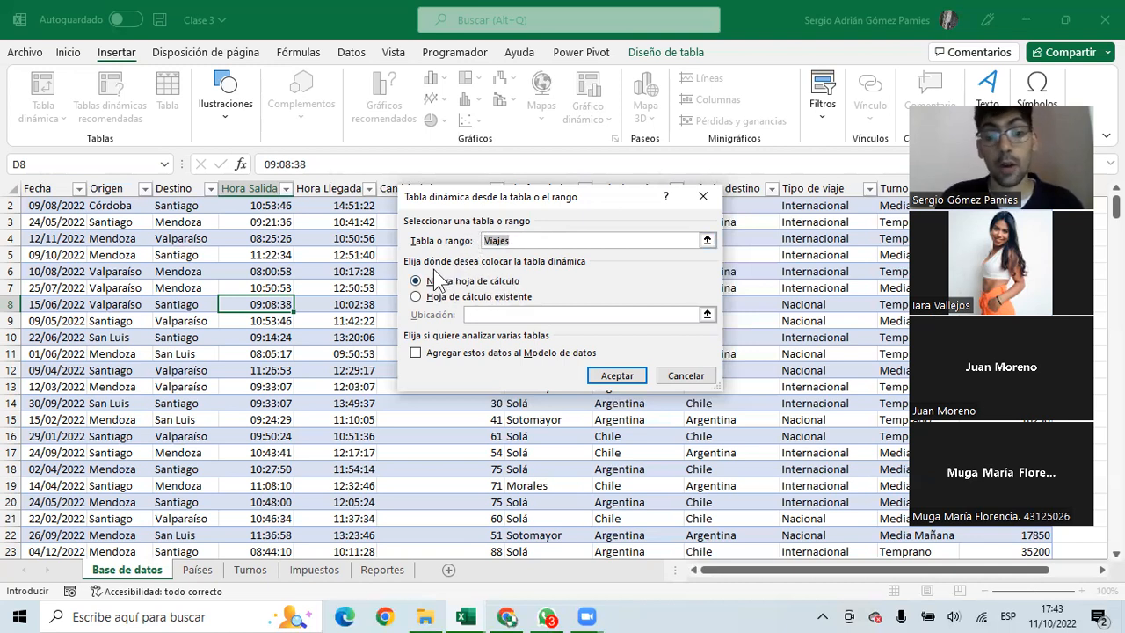
click(417, 299)
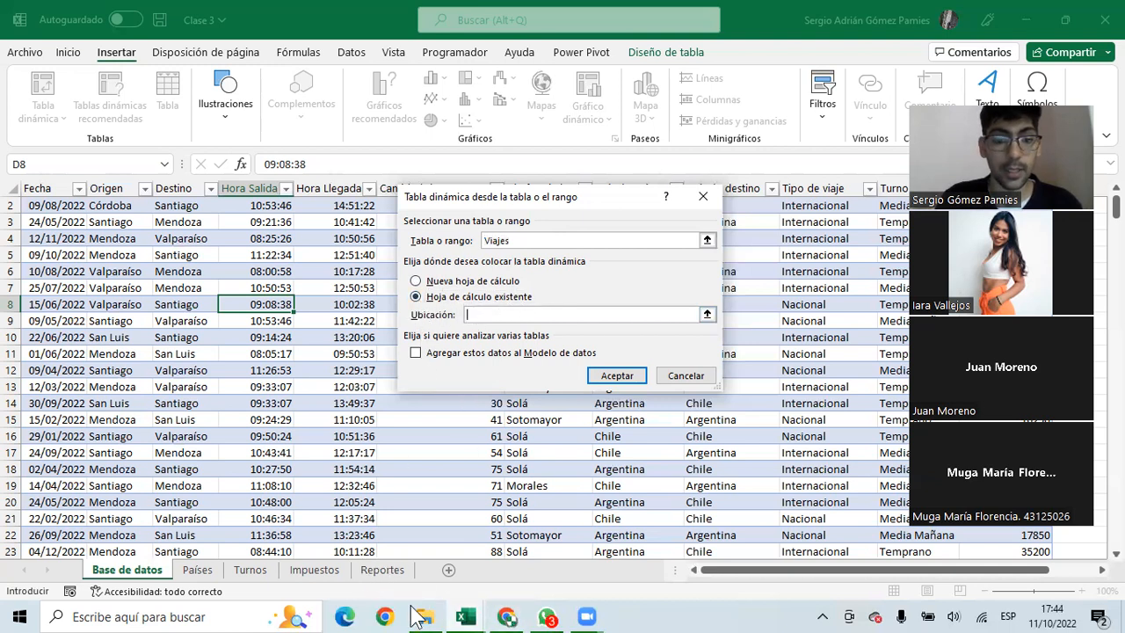
click(708, 314)
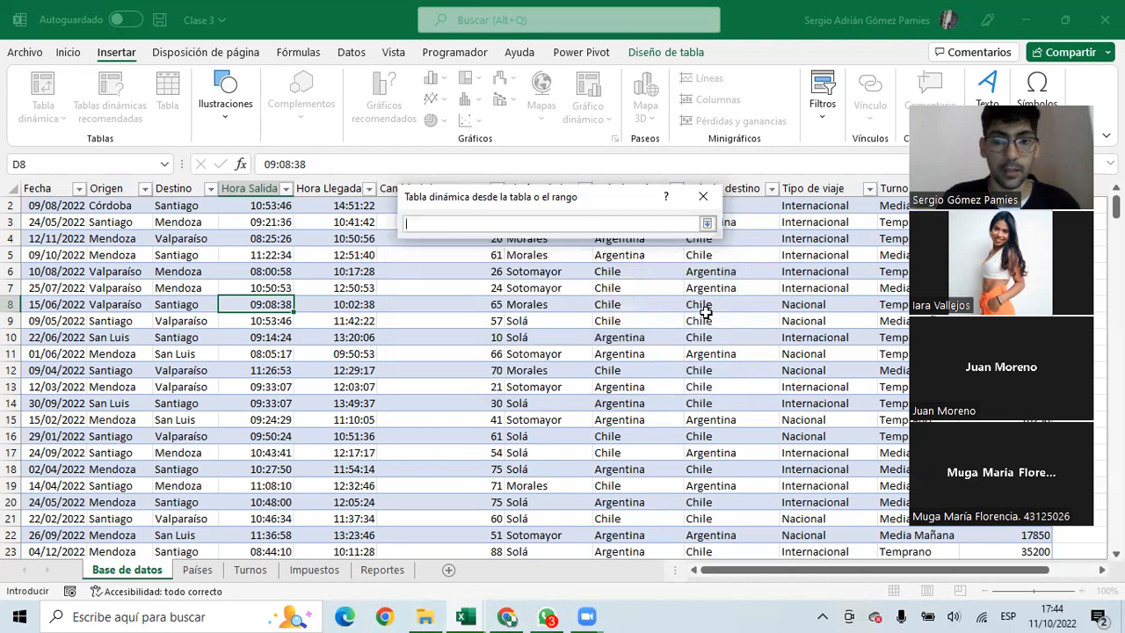
click(384, 570)
click(73, 223)
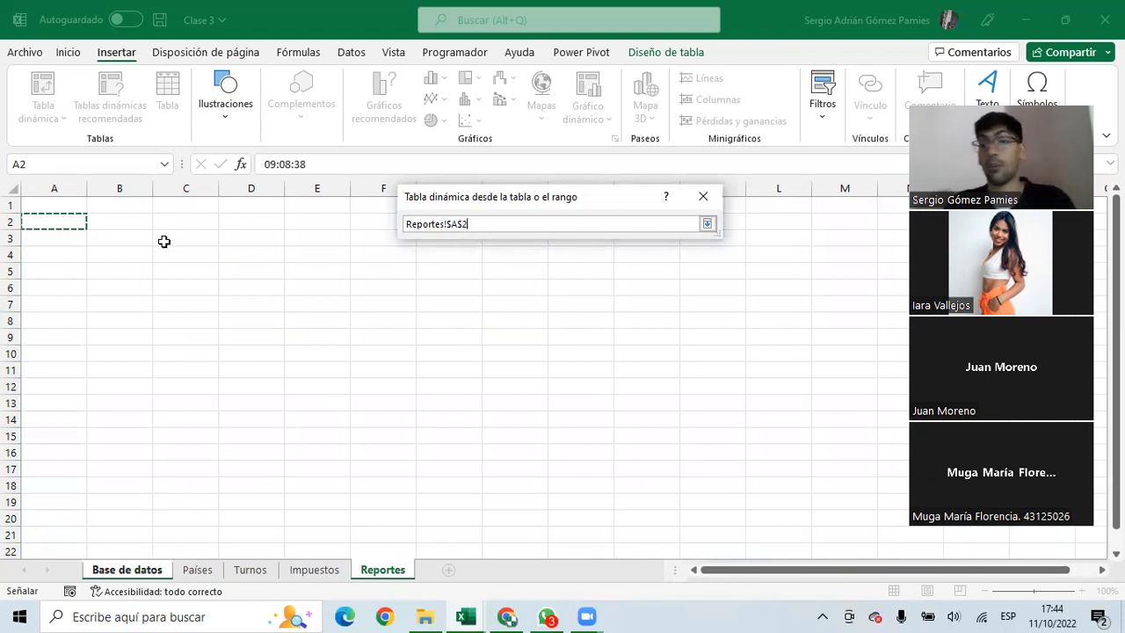
click(708, 225)
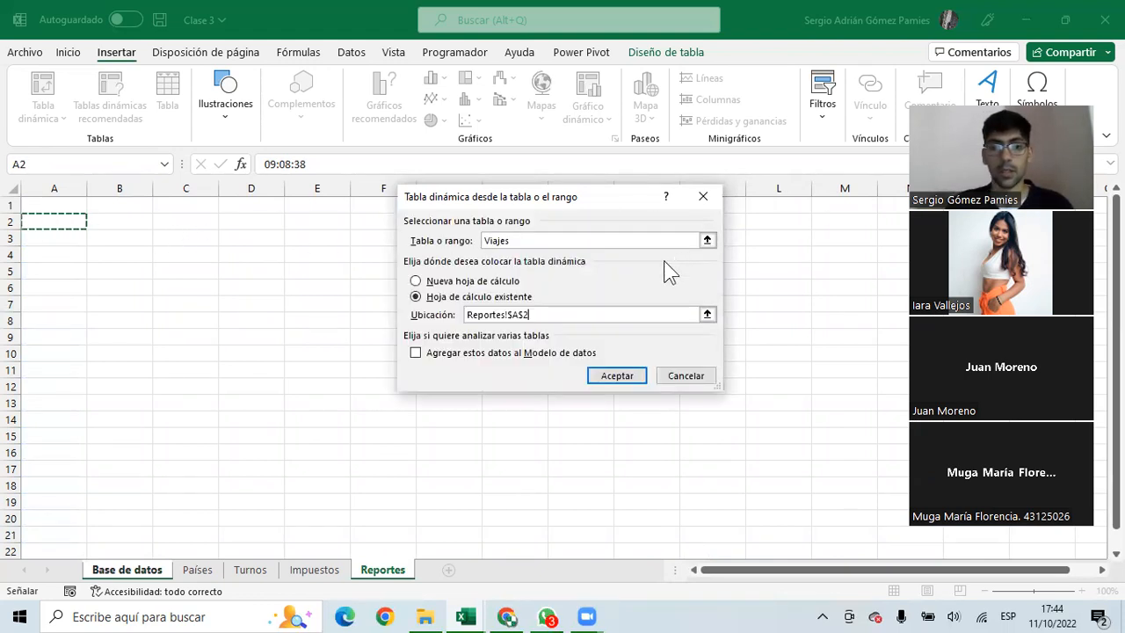
click(617, 376)
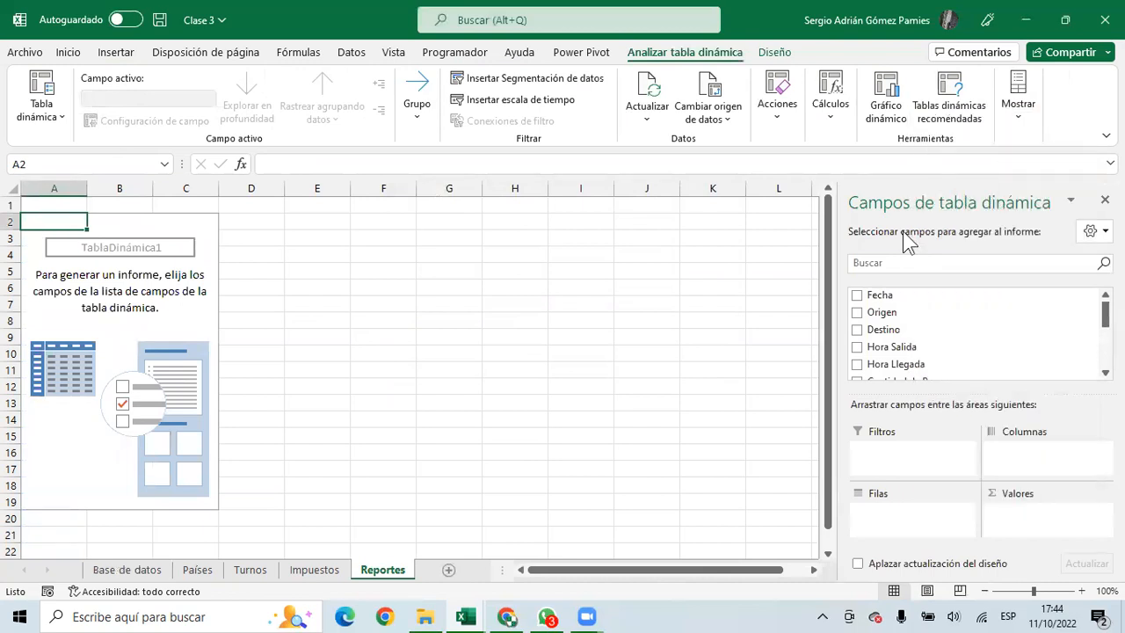
Widen the PivotTable field pane and look through the trip fields available for the report
key(Down)
key(Down)
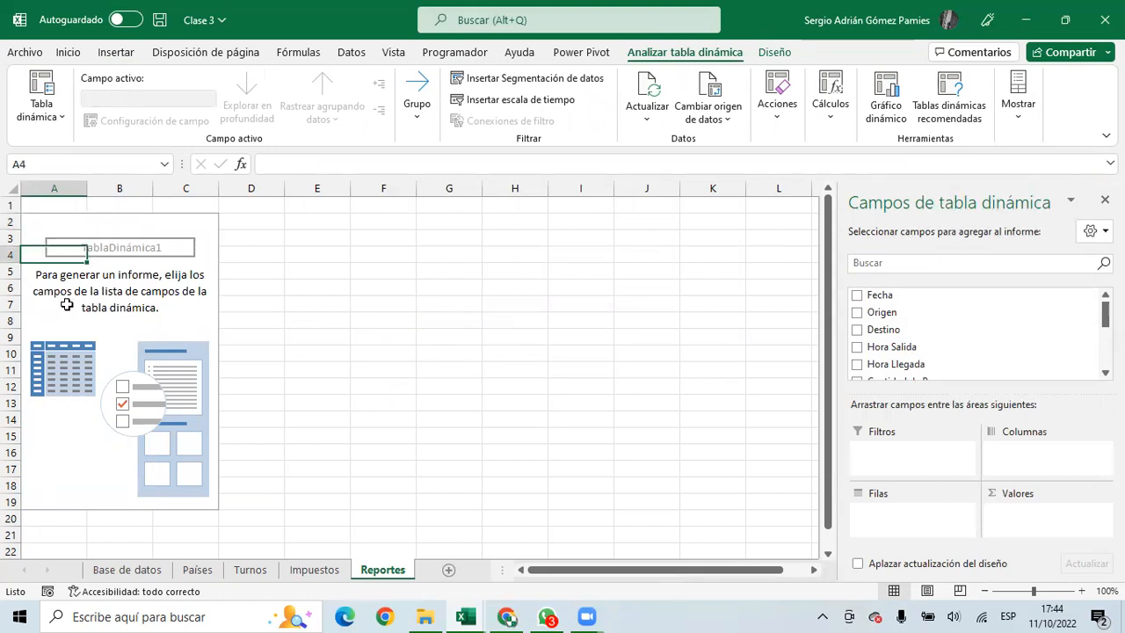
drag(839, 353, 663, 352)
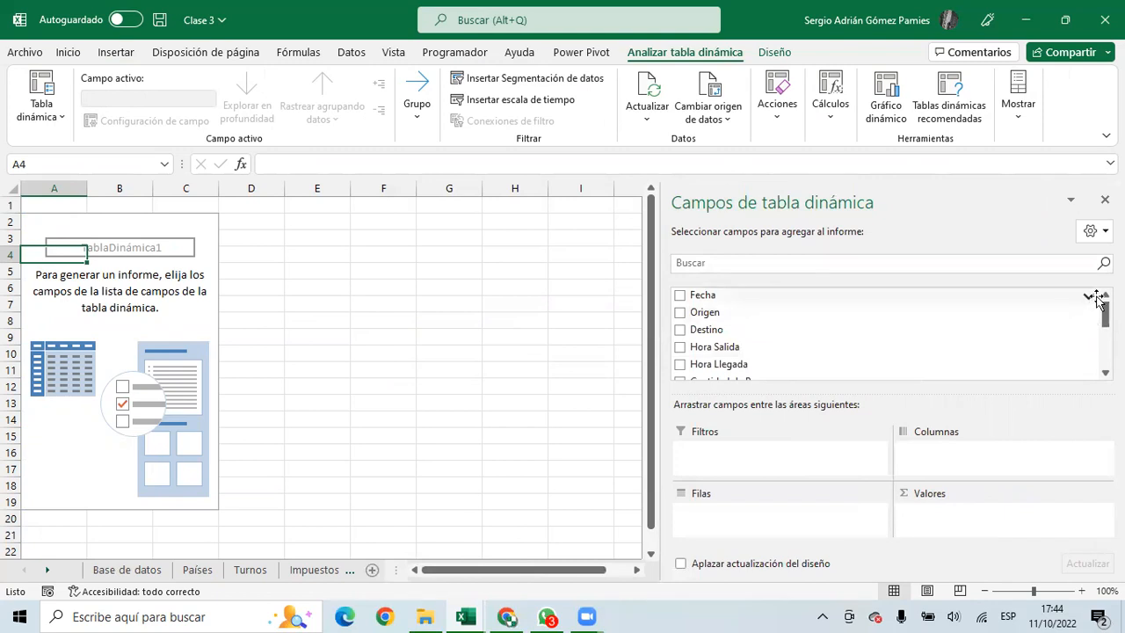
click(77, 289)
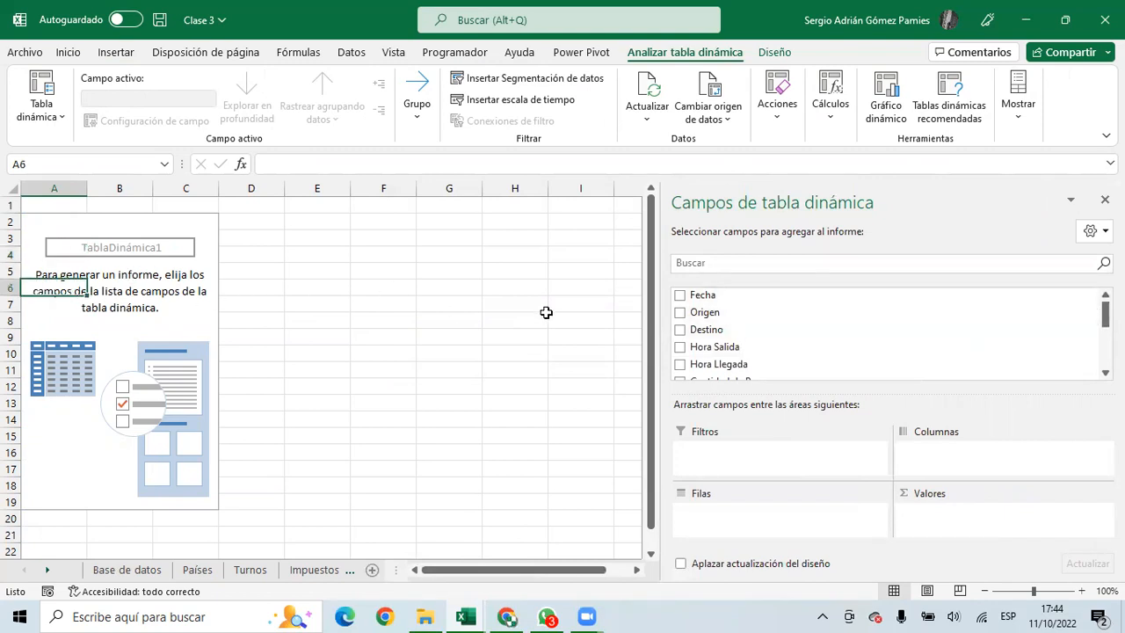
scroll(888, 334, down, 4)
scroll(887, 334, up, 4)
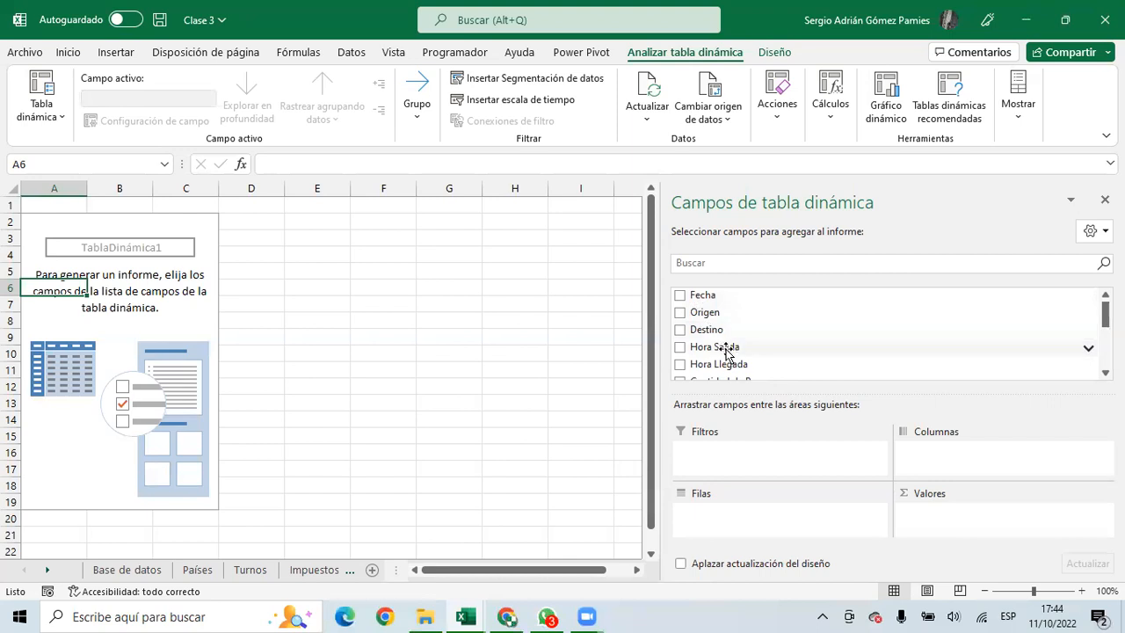
scroll(762, 369, down, 3)
scroll(899, 352, down, 2)
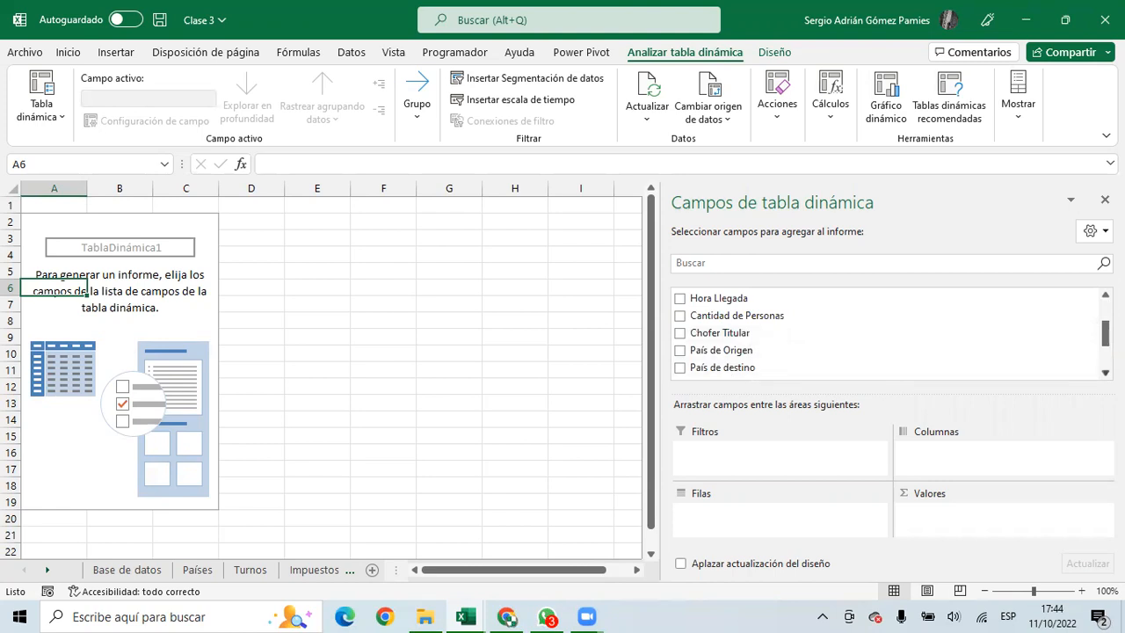
scroll(888, 334, up, 5)
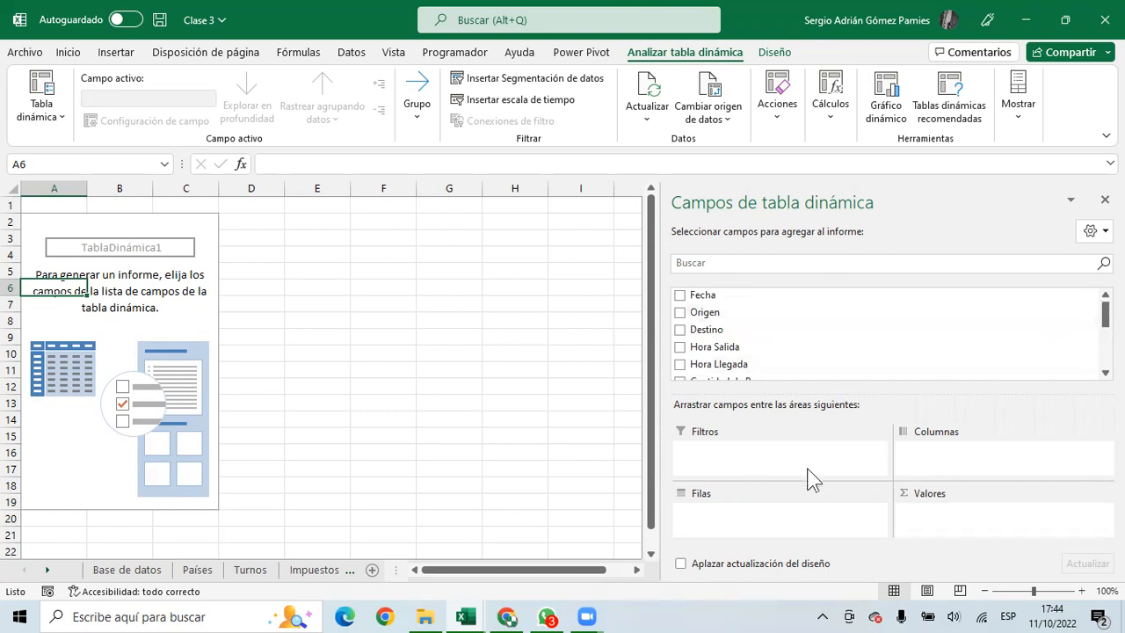
Add the Origen field to the rows of the PivotTable
drag(708, 327, 736, 333)
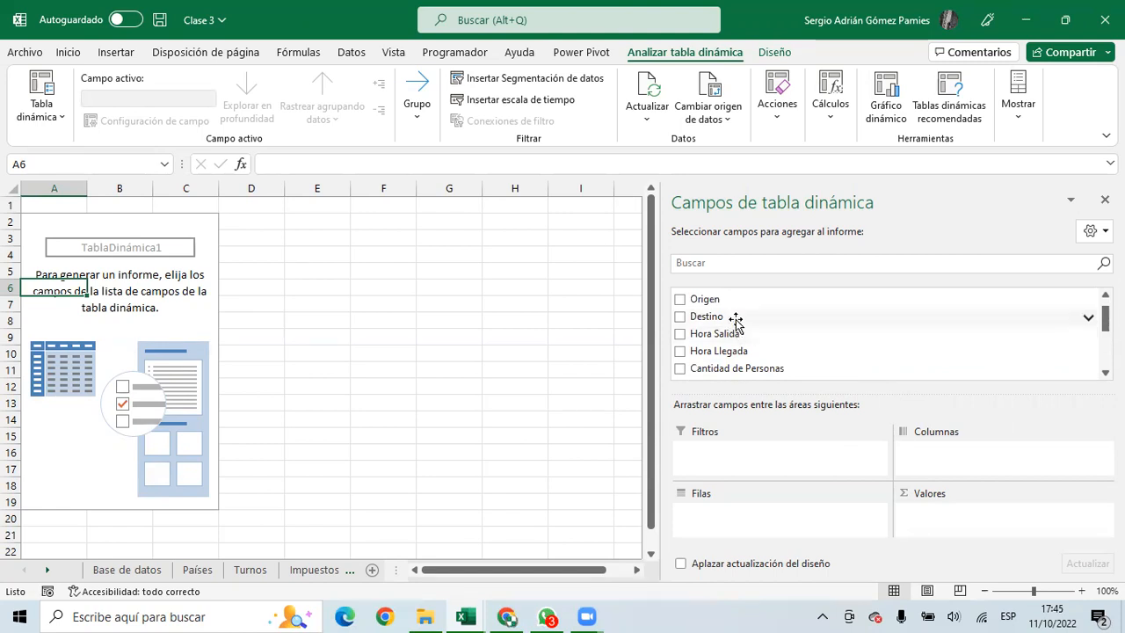
scroll(828, 304, up, 1)
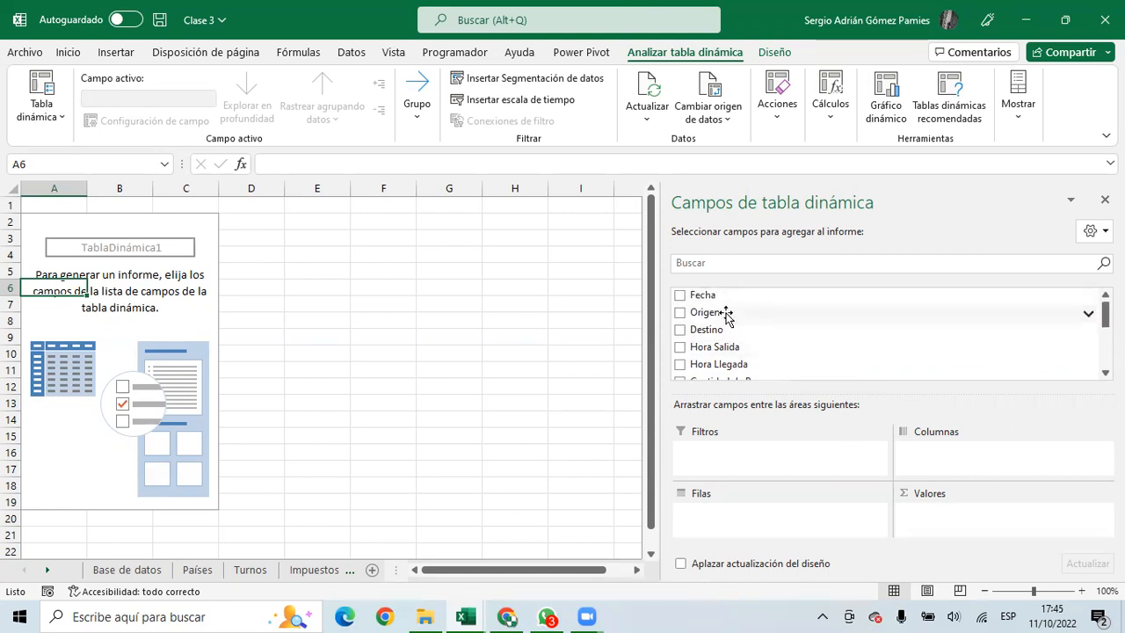
drag(725, 315, 722, 474)
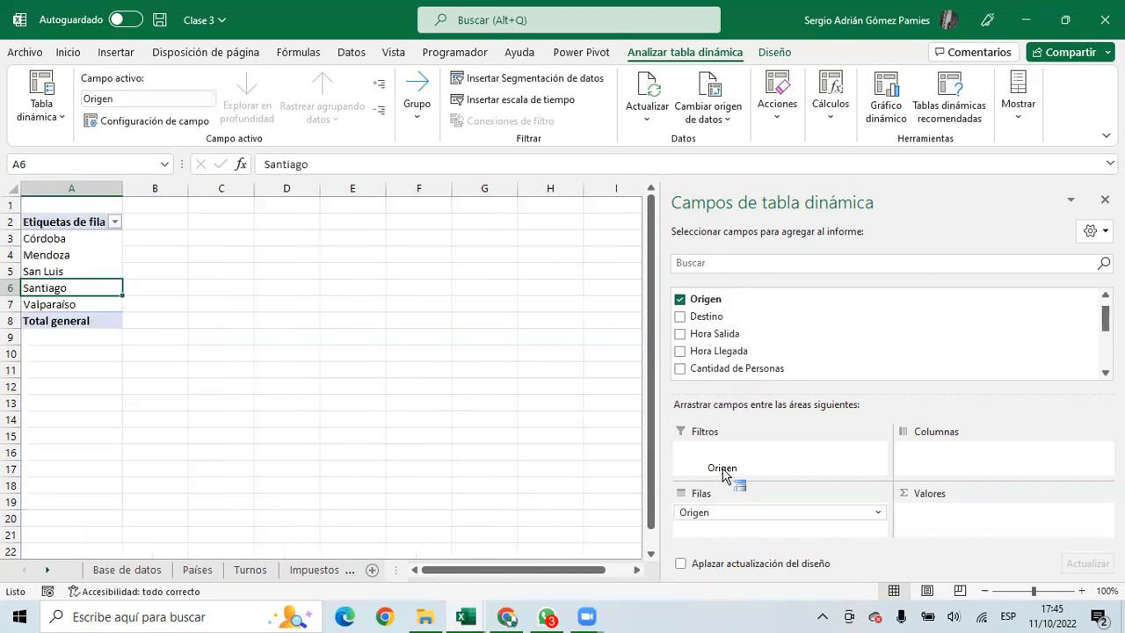
drag(62, 239, 70, 304)
click(21, 236)
click(13, 246)
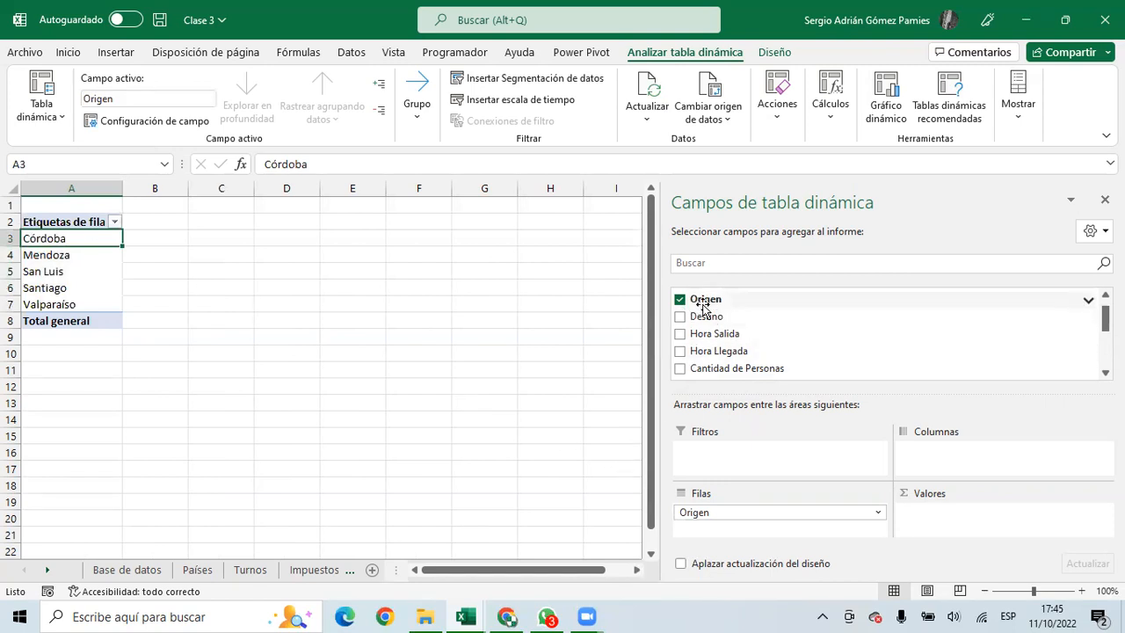
Compare the distinct values in the Origen column's filter on Base de datos with the PivotTable's row labels on Reportes
click(127, 570)
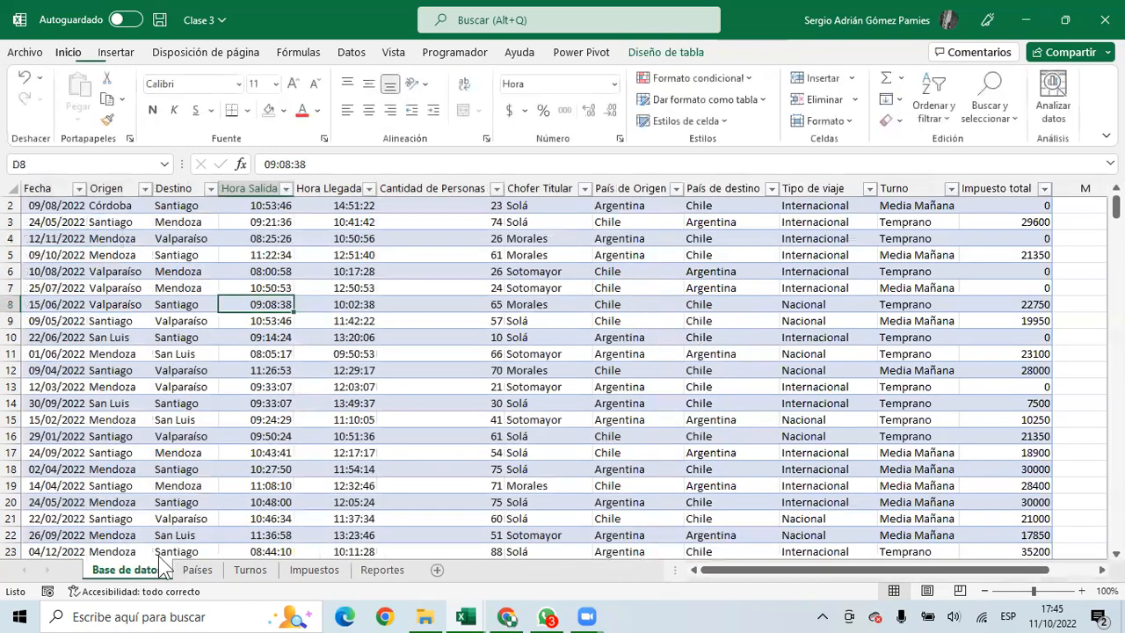
click(144, 189)
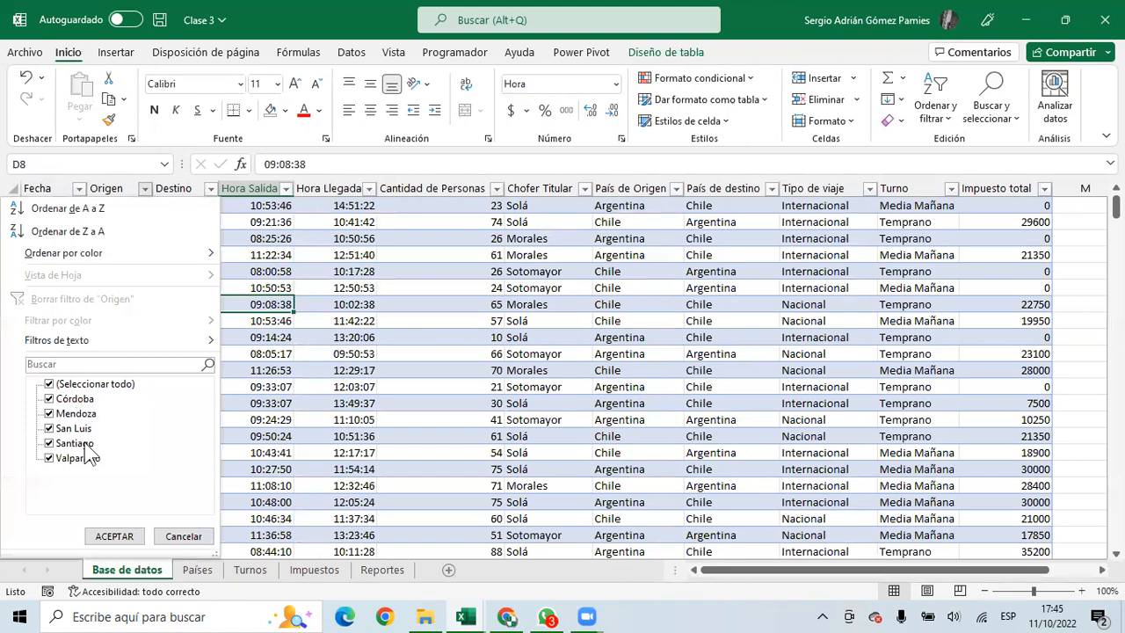
click(377, 383)
click(381, 569)
drag(49, 239, 50, 305)
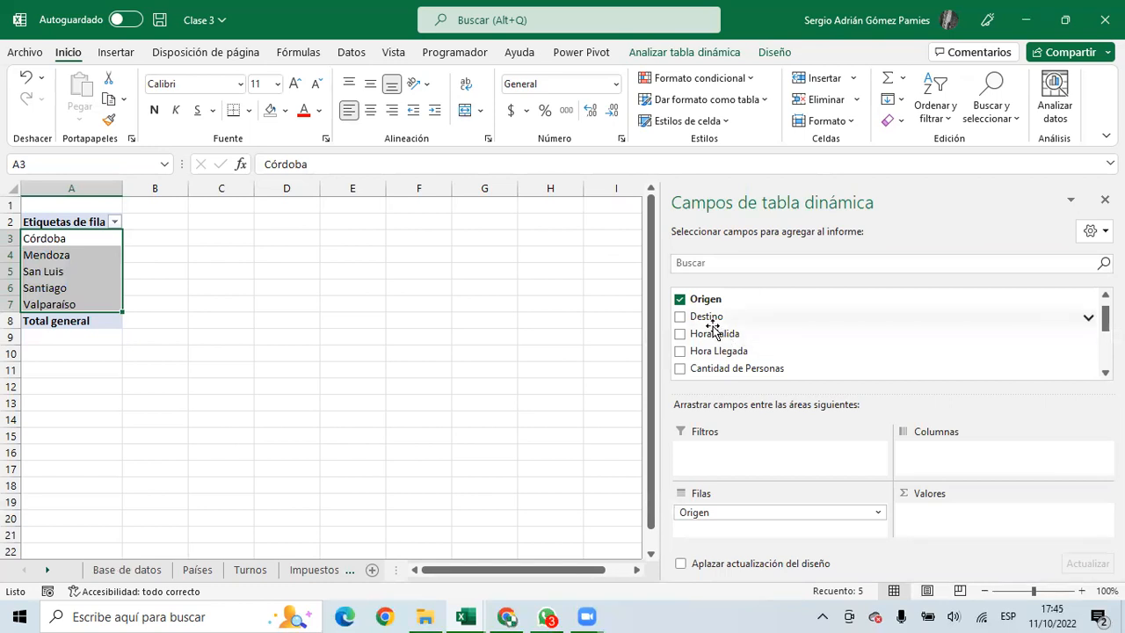
Add the Destino field to the columns of the PivotTable and check its column labels
drag(709, 321, 929, 466)
drag(142, 239, 420, 234)
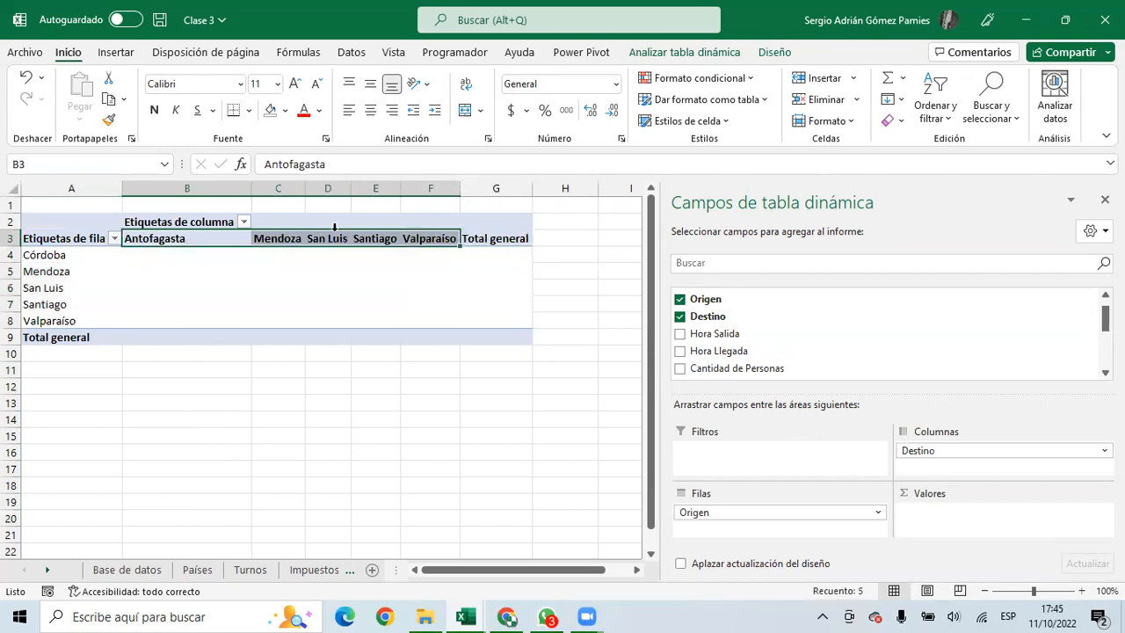
drag(157, 237, 431, 239)
drag(693, 512, 773, 512)
drag(703, 512, 755, 508)
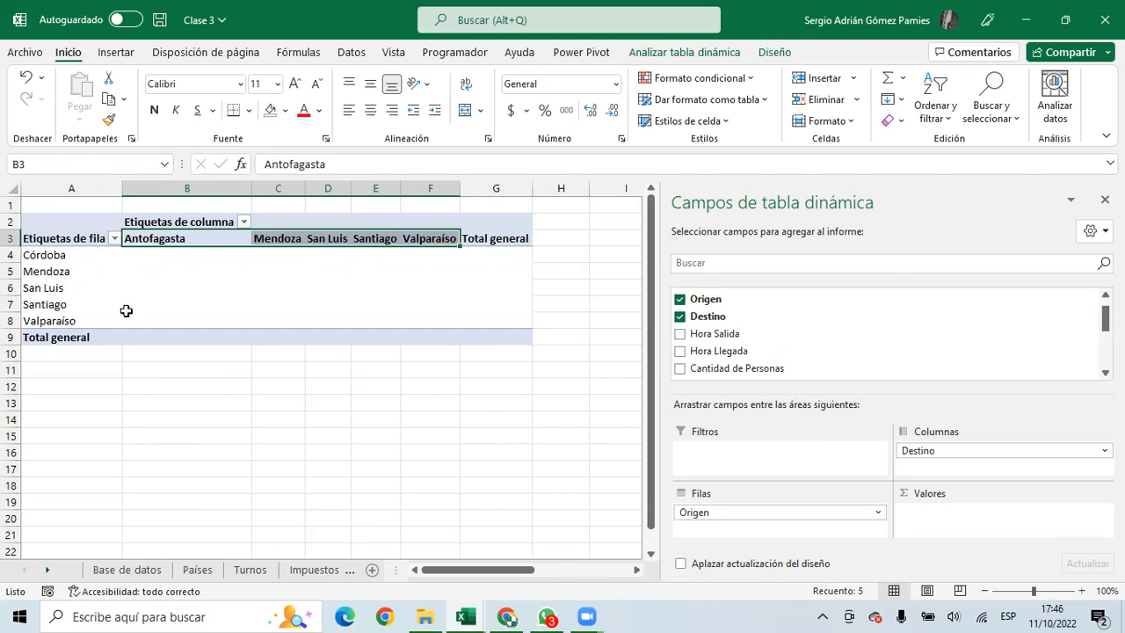
Examine how the Córdoba origin row crosses with each destination column in the empty PivotTable
drag(58, 255, 52, 321)
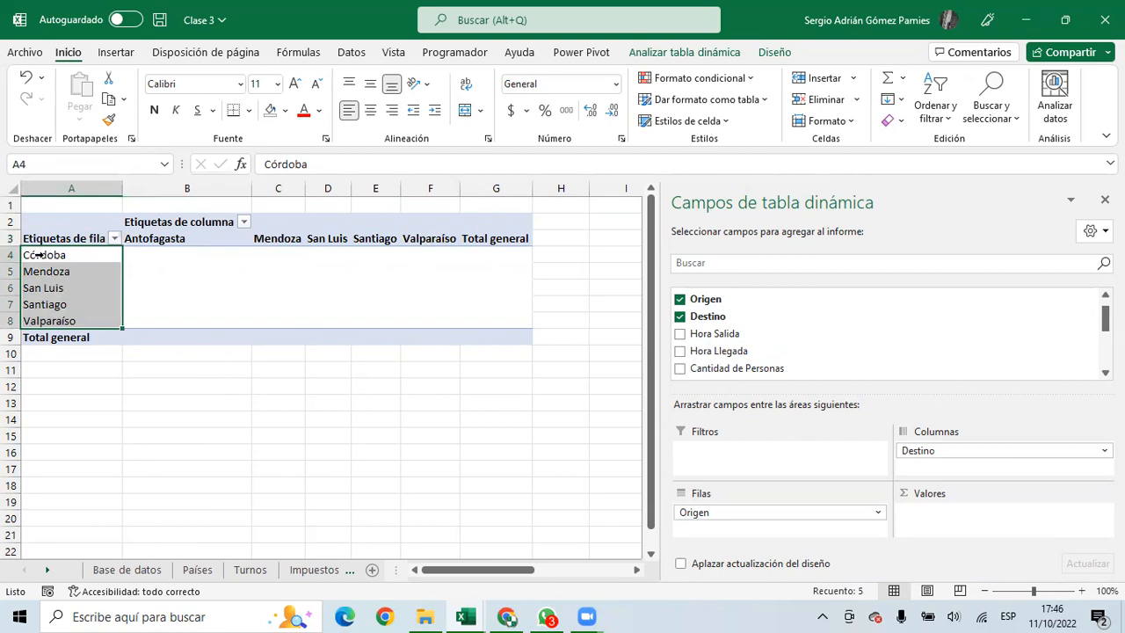
click(39, 255)
drag(176, 237, 174, 252)
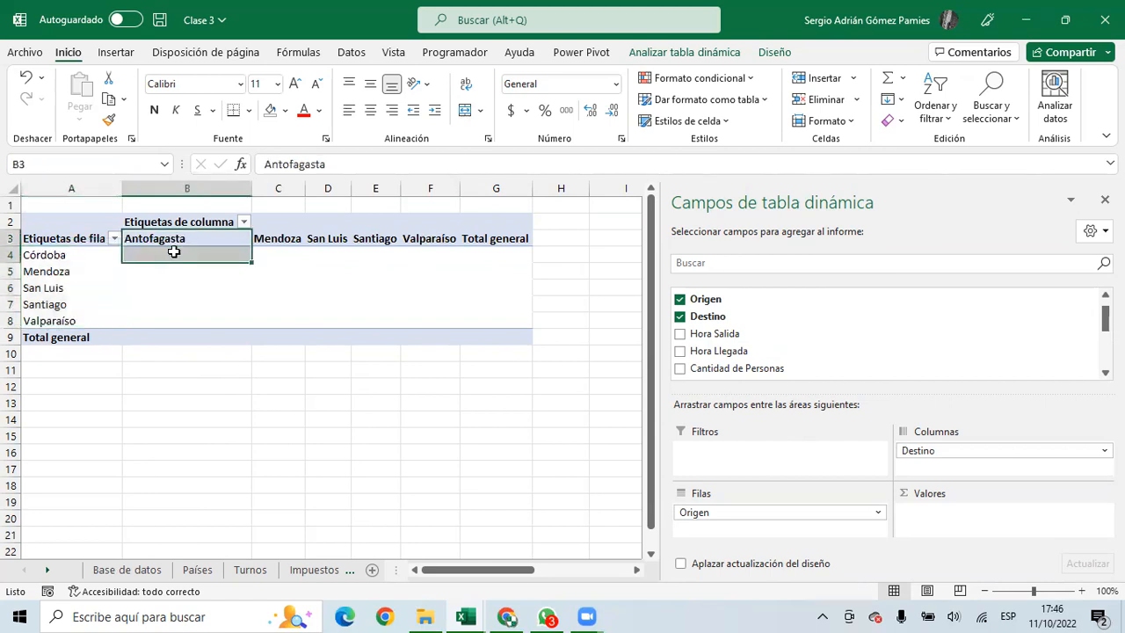
click(75, 254)
drag(272, 238, 325, 255)
click(56, 254)
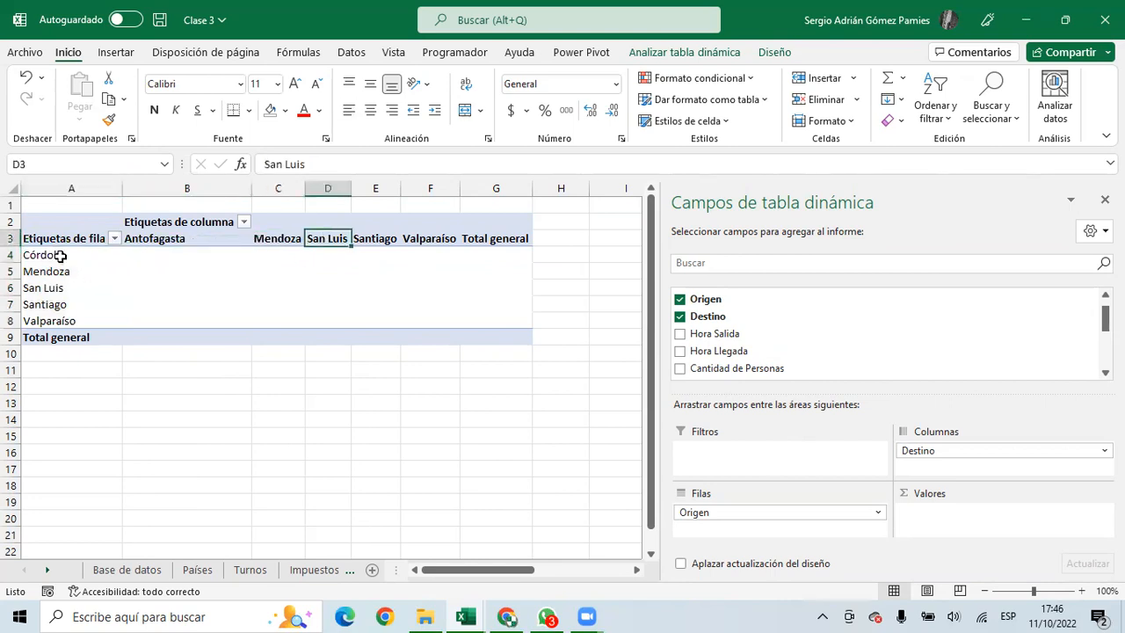
click(55, 254)
click(376, 238)
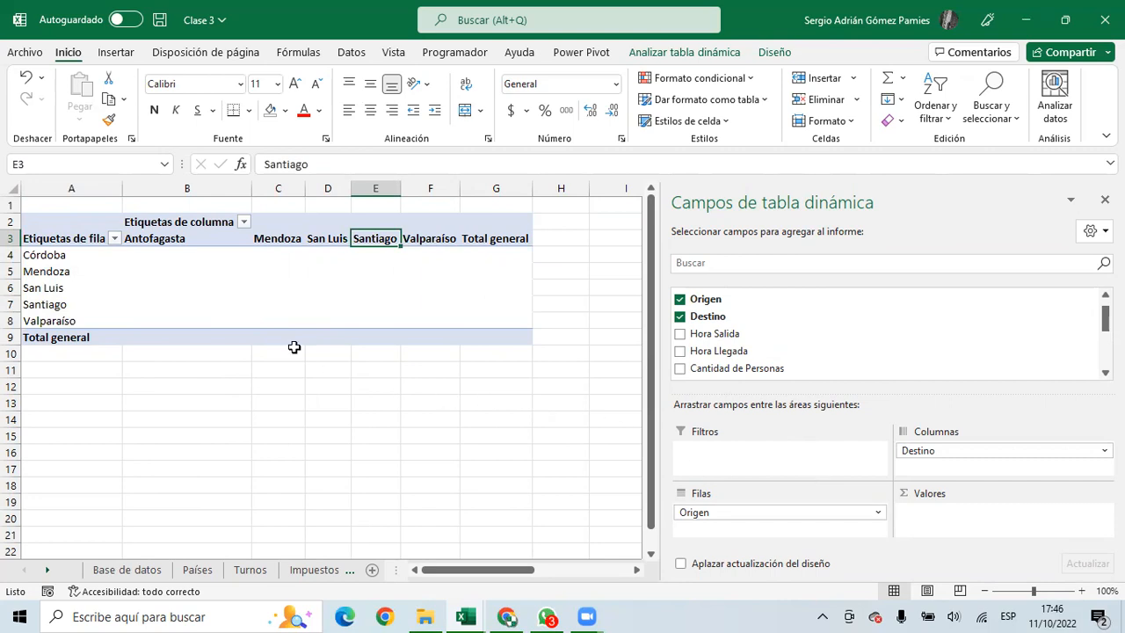
Add the Cantidad de Personas field to the PivotTable's values as a sum
click(151, 262)
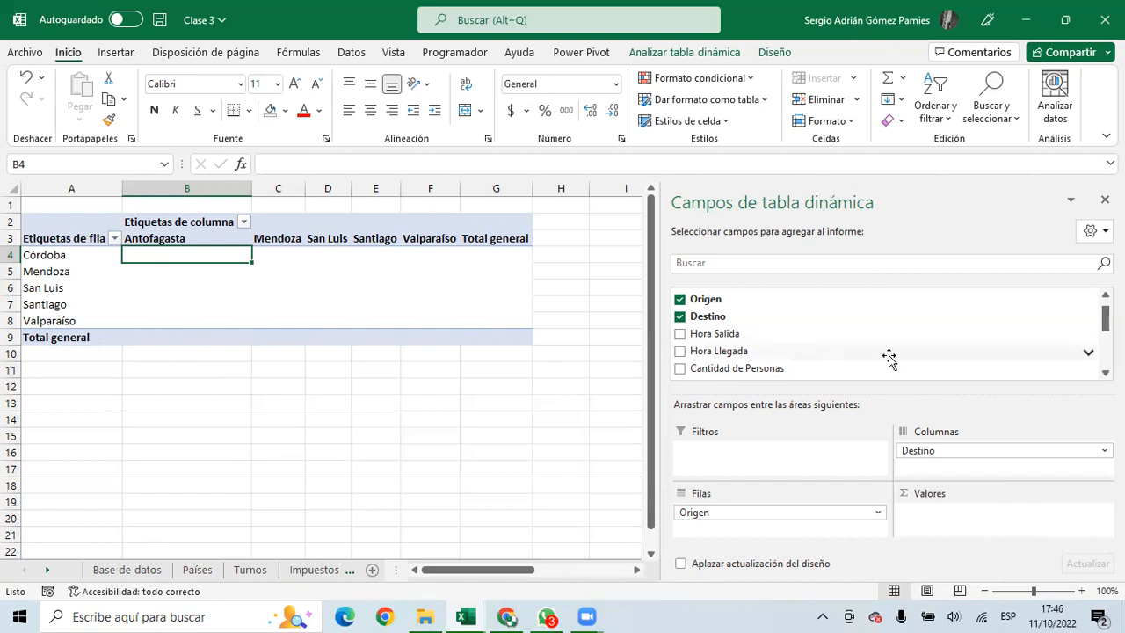
drag(742, 372, 866, 479)
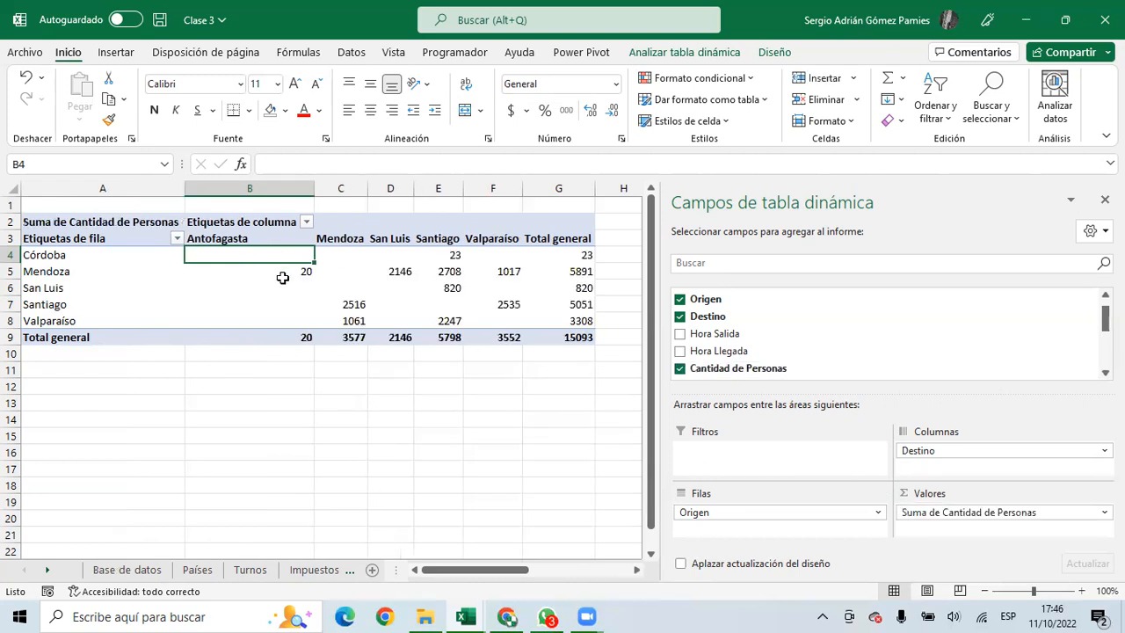
mouse_move(282, 278)
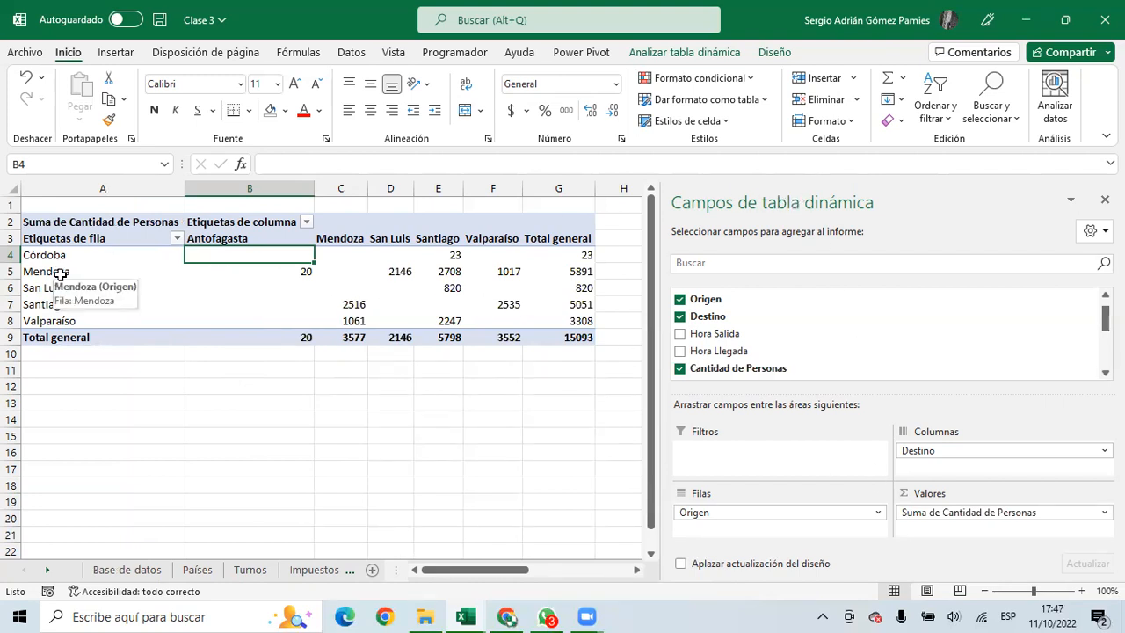
Read the passenger sums for trips from Córdoba to Antofagasta and to Santiago in the PivotTable
click(97, 255)
click(216, 256)
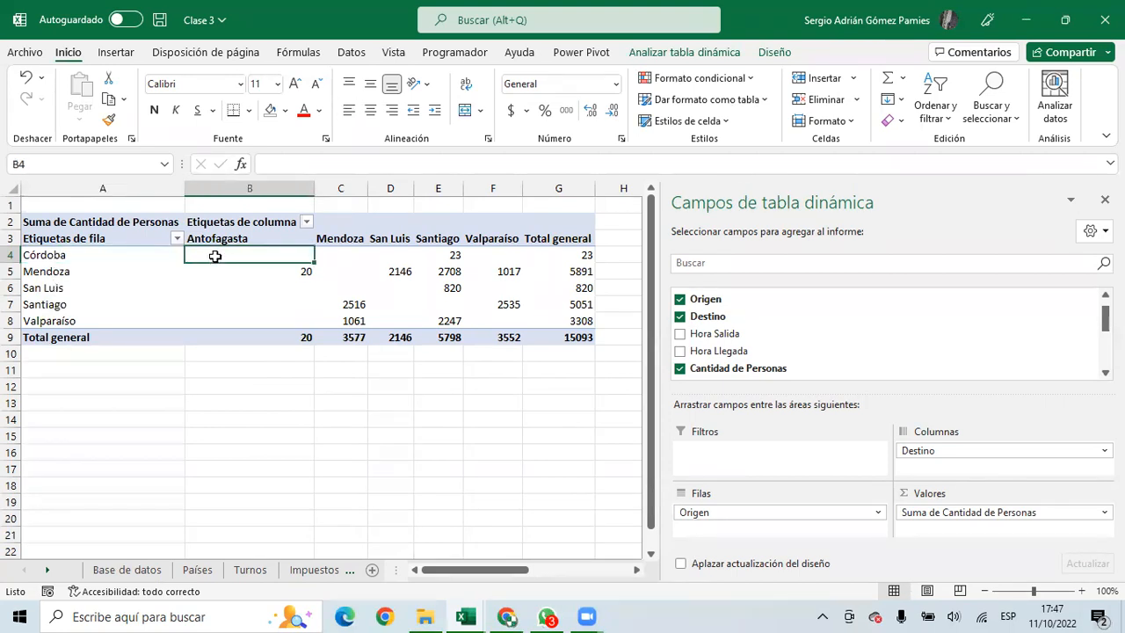
click(60, 255)
click(442, 255)
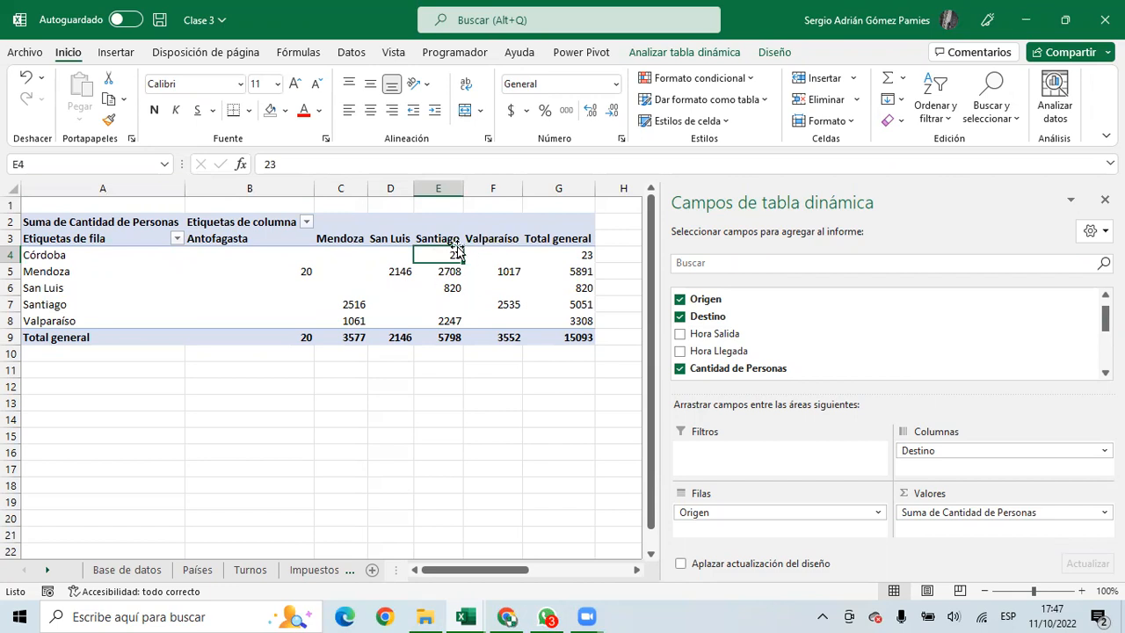
mouse_move(427, 256)
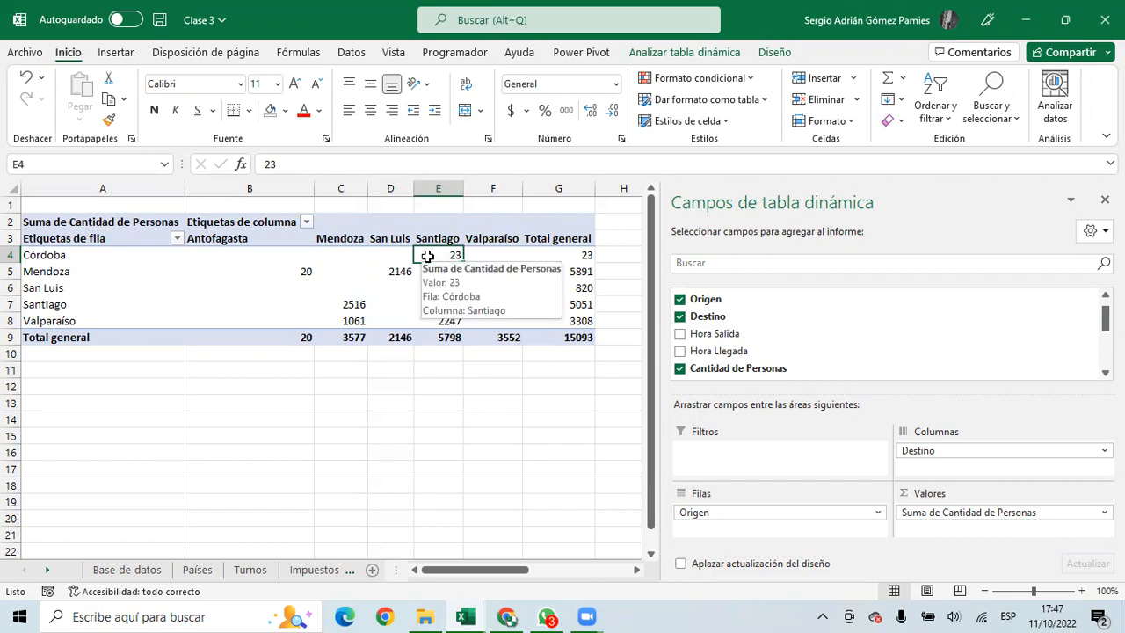
click(65, 258)
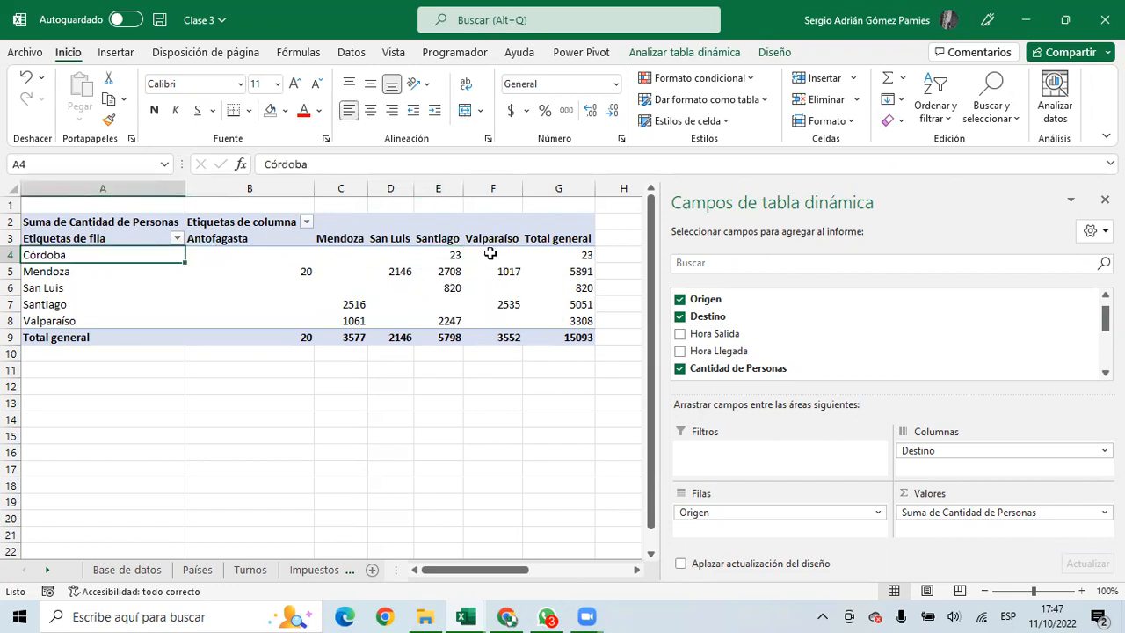
click(428, 240)
click(437, 255)
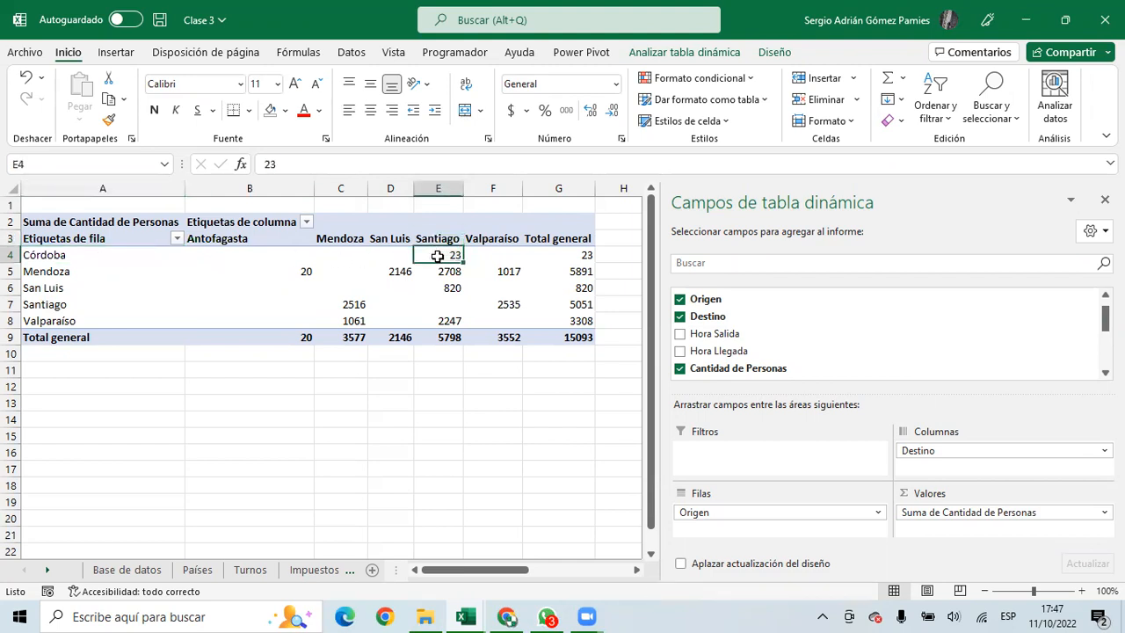
Review the Córdoba row of the PivotTable across all destinations and read its grand total of passengers
mouse_move(437, 256)
click(21, 255)
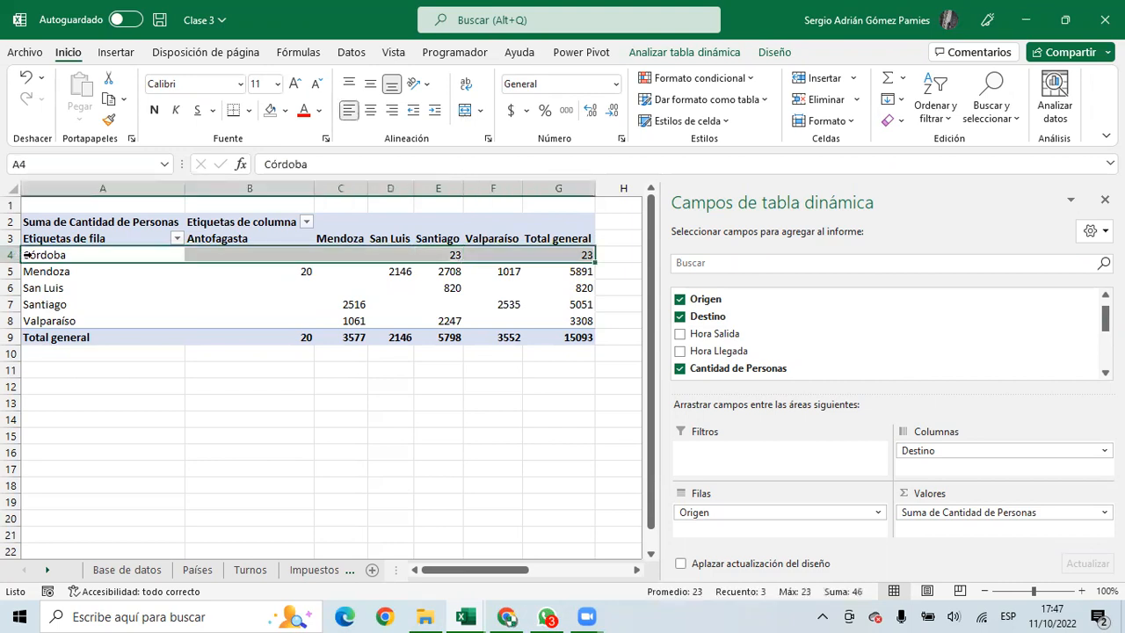
click(578, 256)
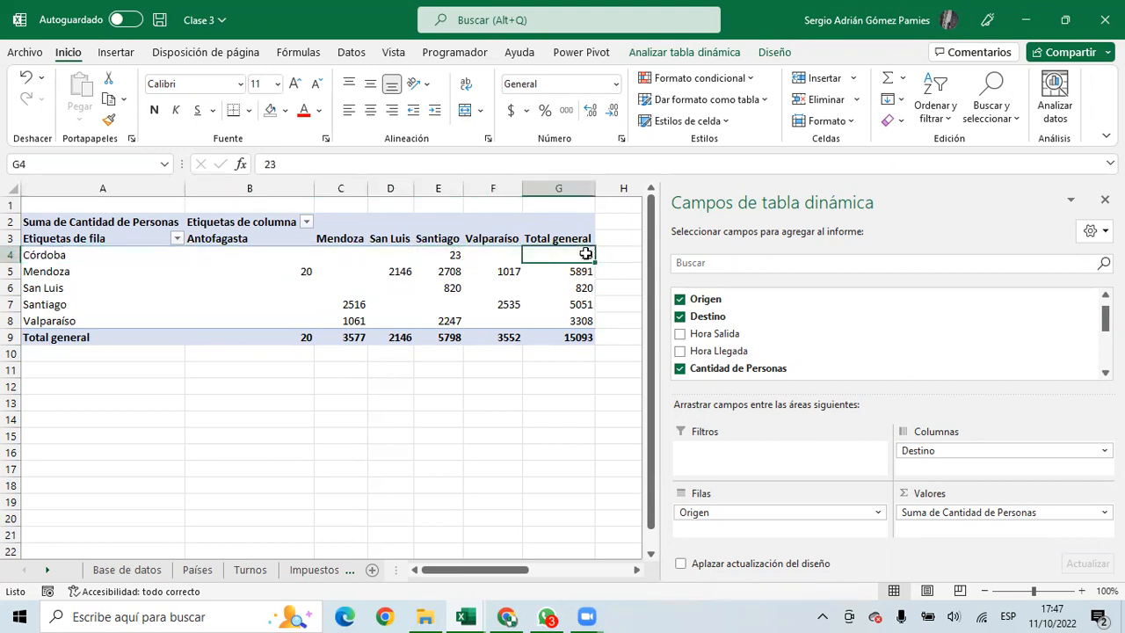
mouse_move(585, 254)
Read the passenger sums for trips from Mendoza to each destination and from Santiago to Mendoza in the PivotTable
click(54, 272)
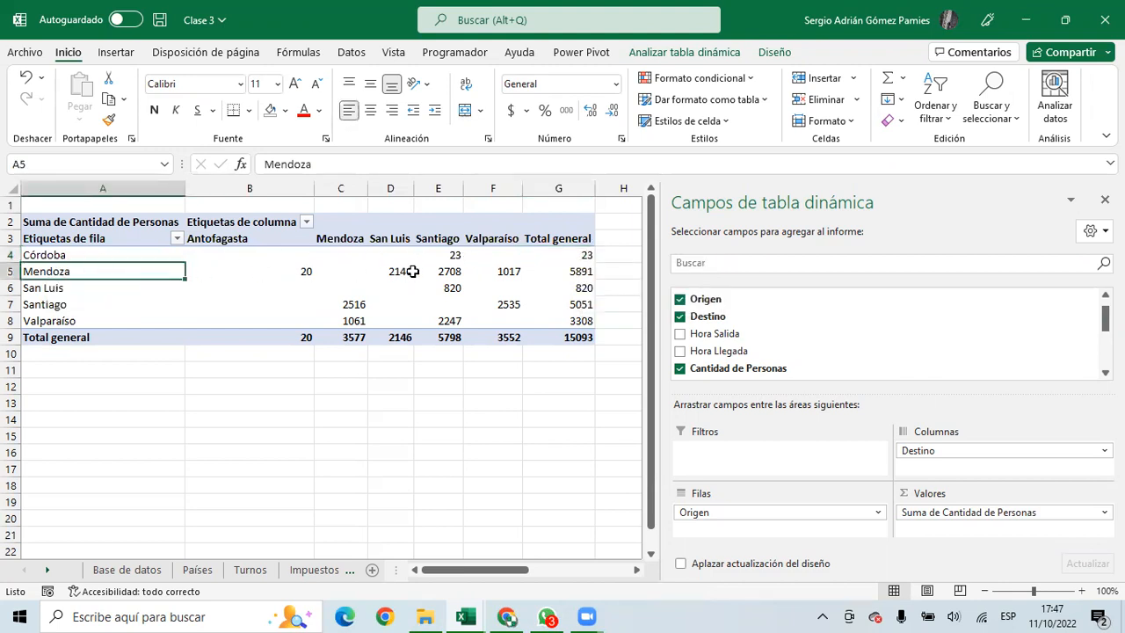
click(334, 270)
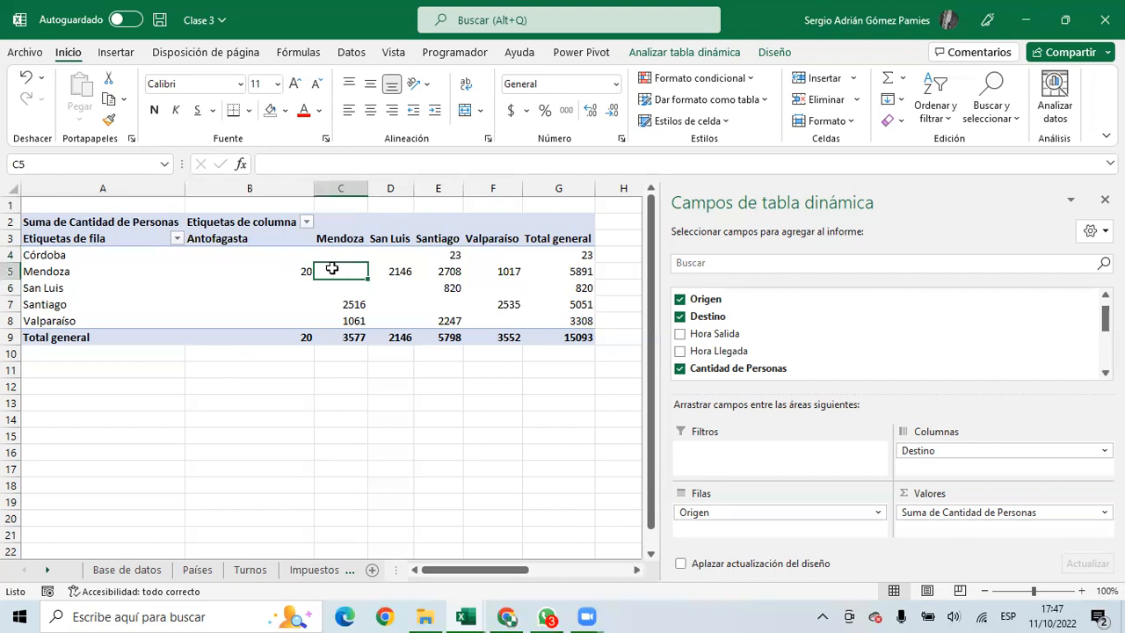
click(395, 270)
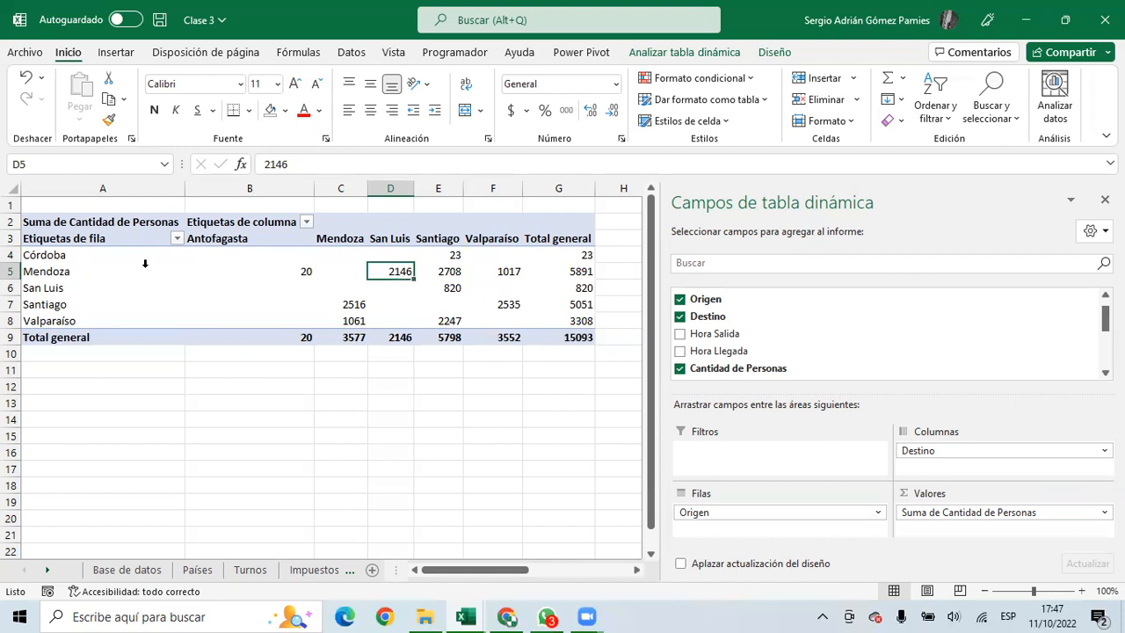
click(445, 273)
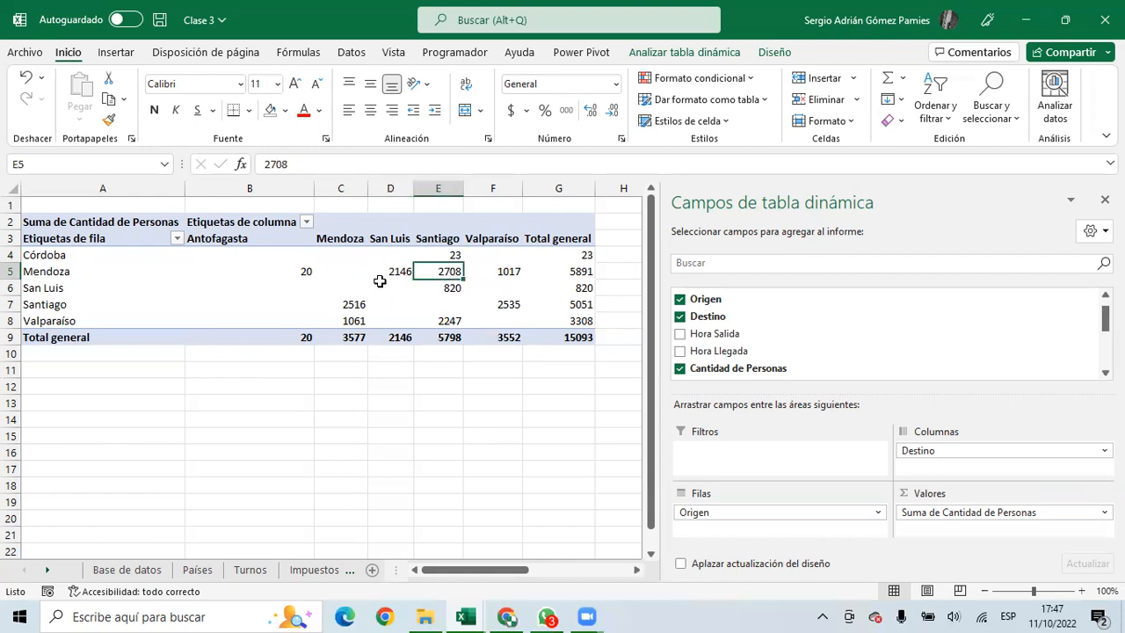
click(358, 304)
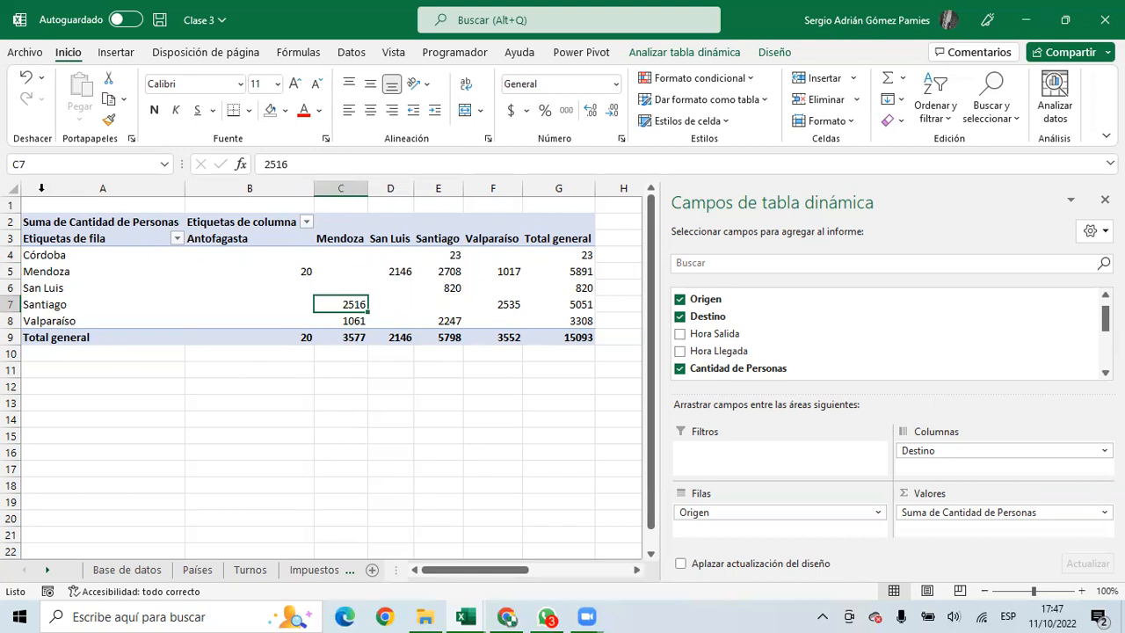
Search the recent workbooks for "clase 2" and open Clase 2 Final from the Economicas folder
click(26, 55)
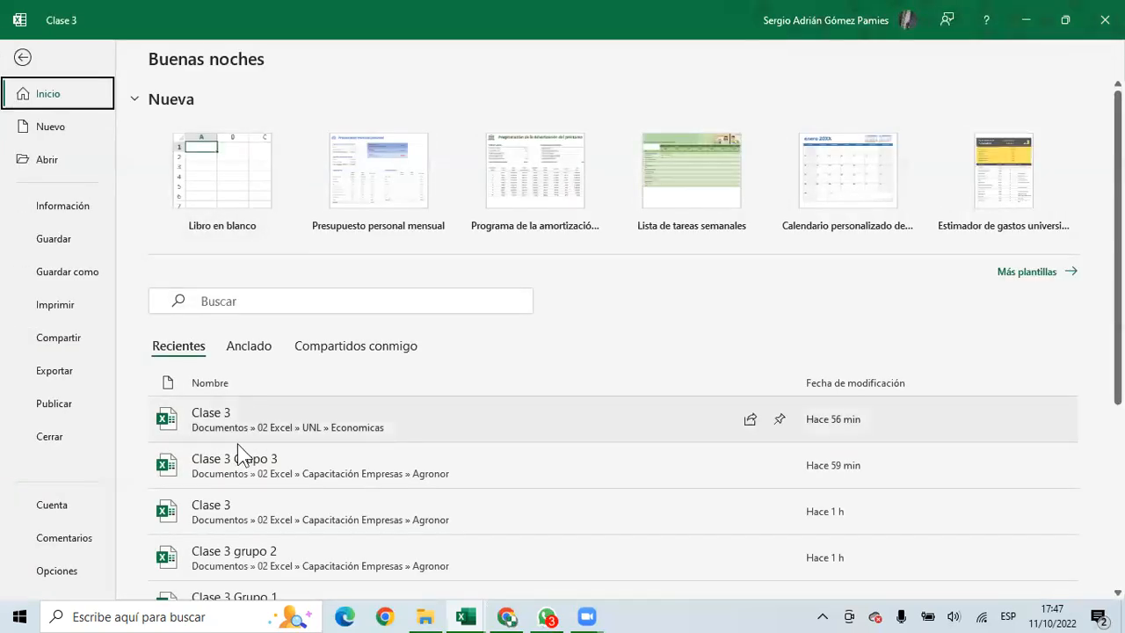
scroll(237, 444, down, 1)
click(238, 207)
text(clase )
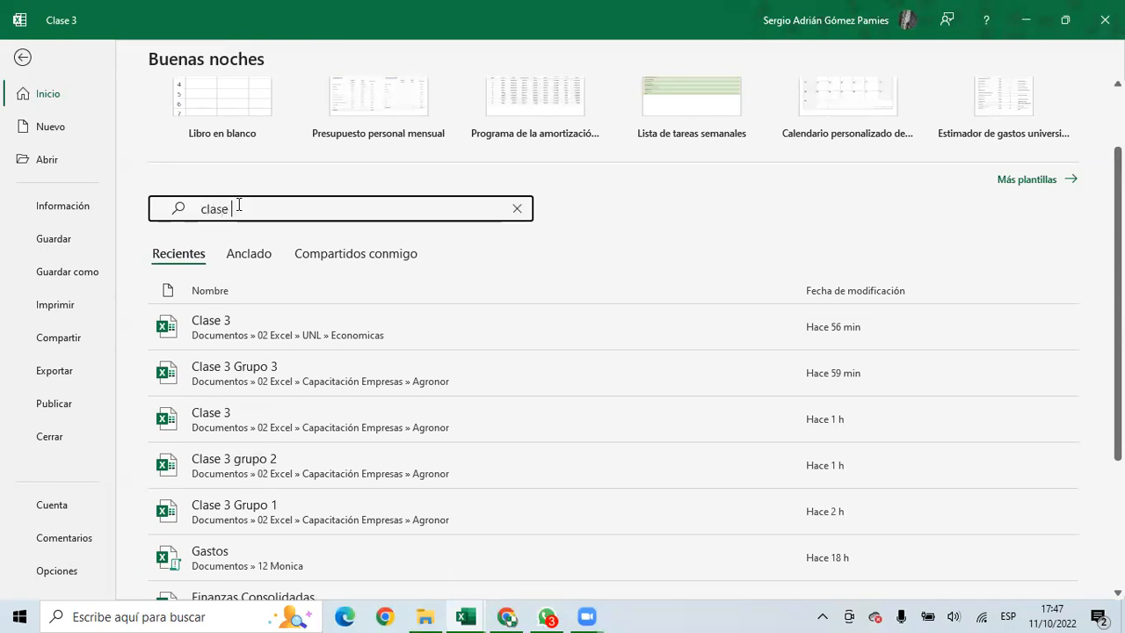
text(2)
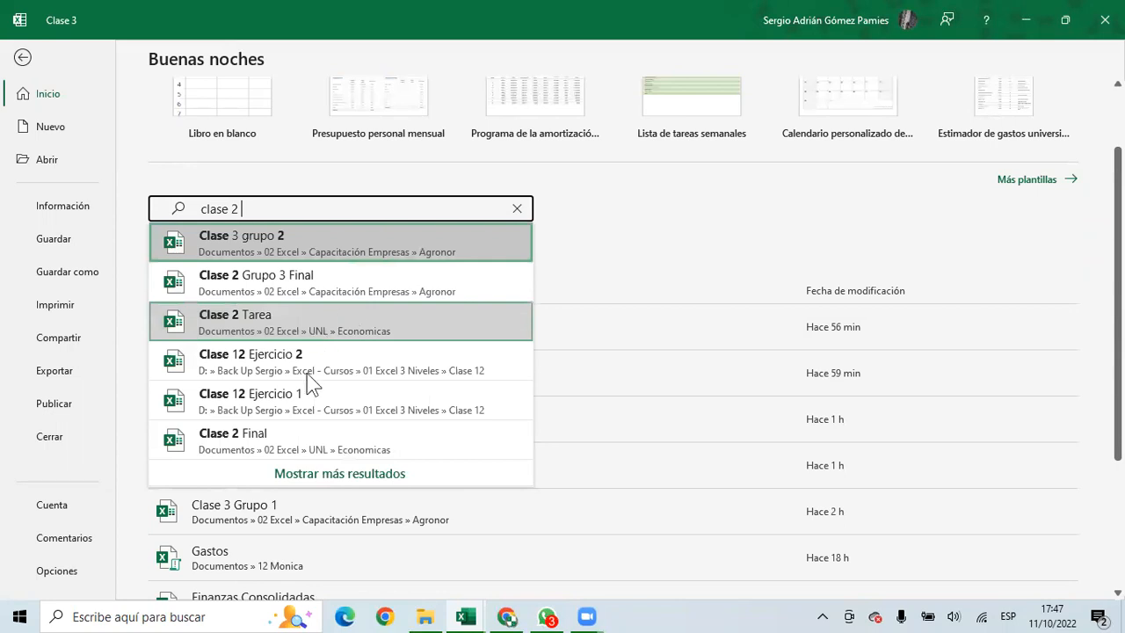
click(272, 442)
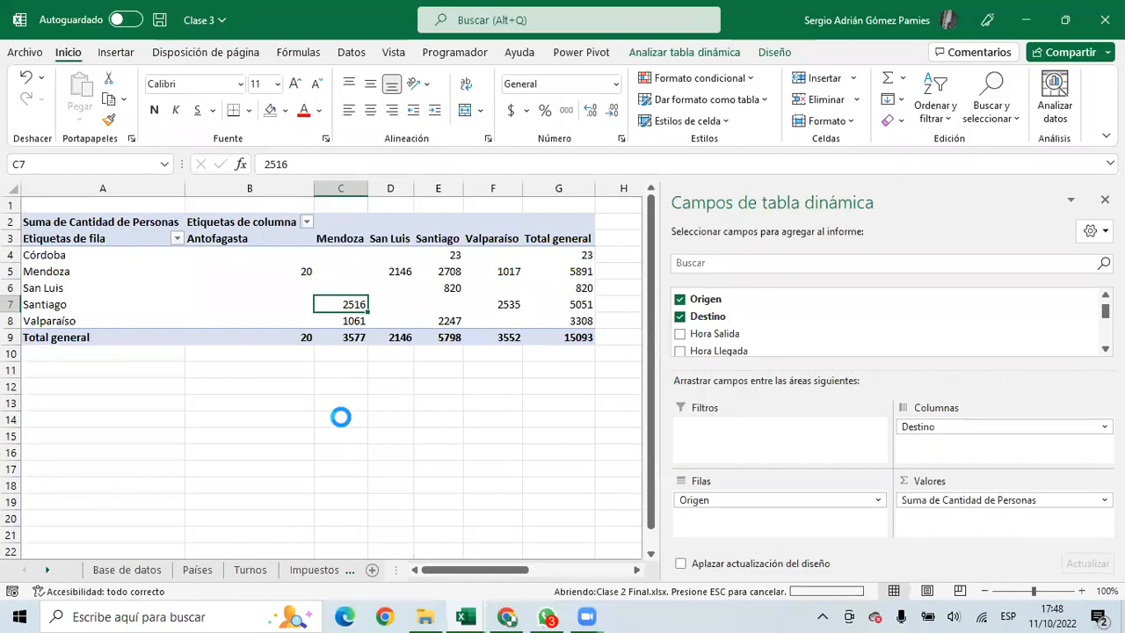
Examine the passenger matrix on Reporte por origan-destino, including its origin rows and destination headers
drag(127, 238, 398, 284)
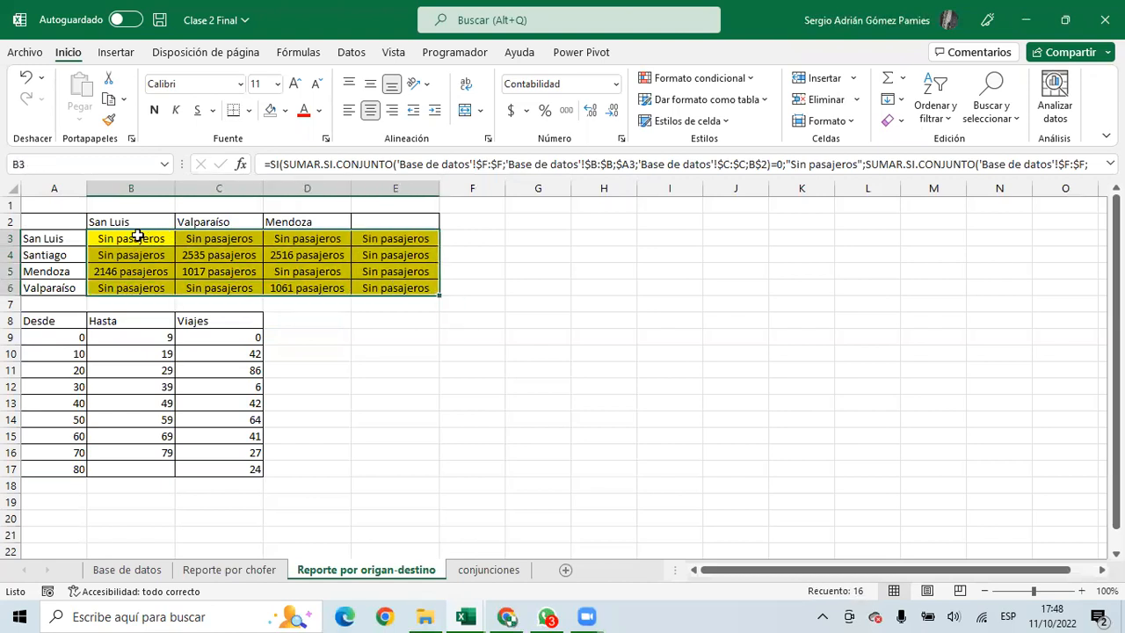
click(146, 270)
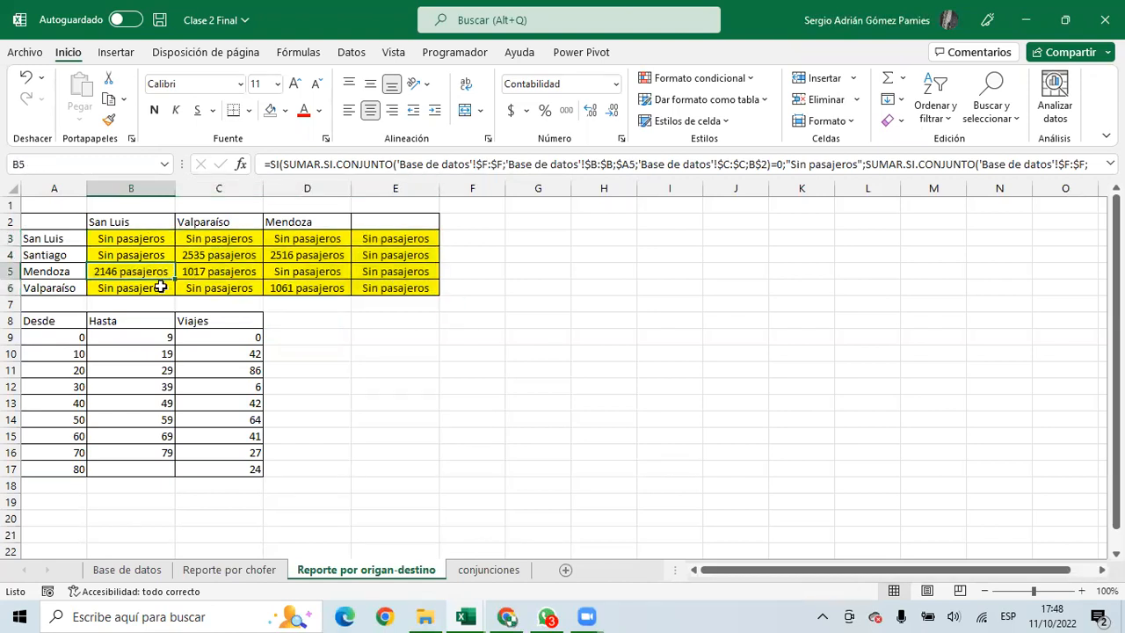
drag(57, 237, 28, 288)
drag(96, 221, 352, 226)
View the full SUMAR.SI.CONJUNTO formula in cell B3 without changing it, and return to the Clase 3 workbook
click(99, 238)
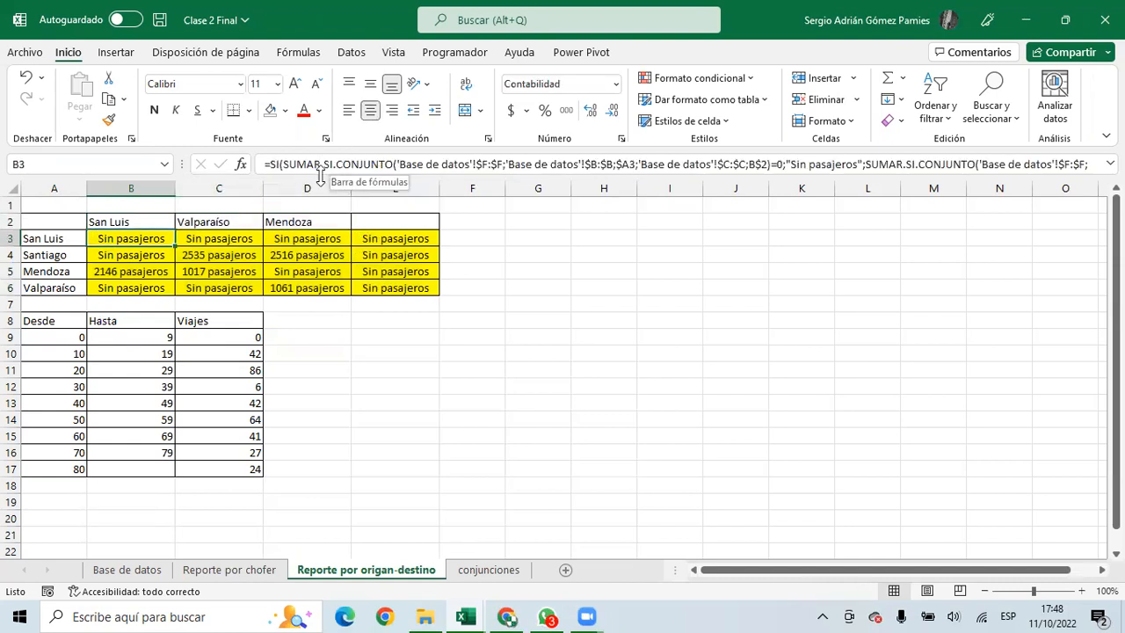
drag(321, 178, 319, 220)
drag(615, 181, 168, 201)
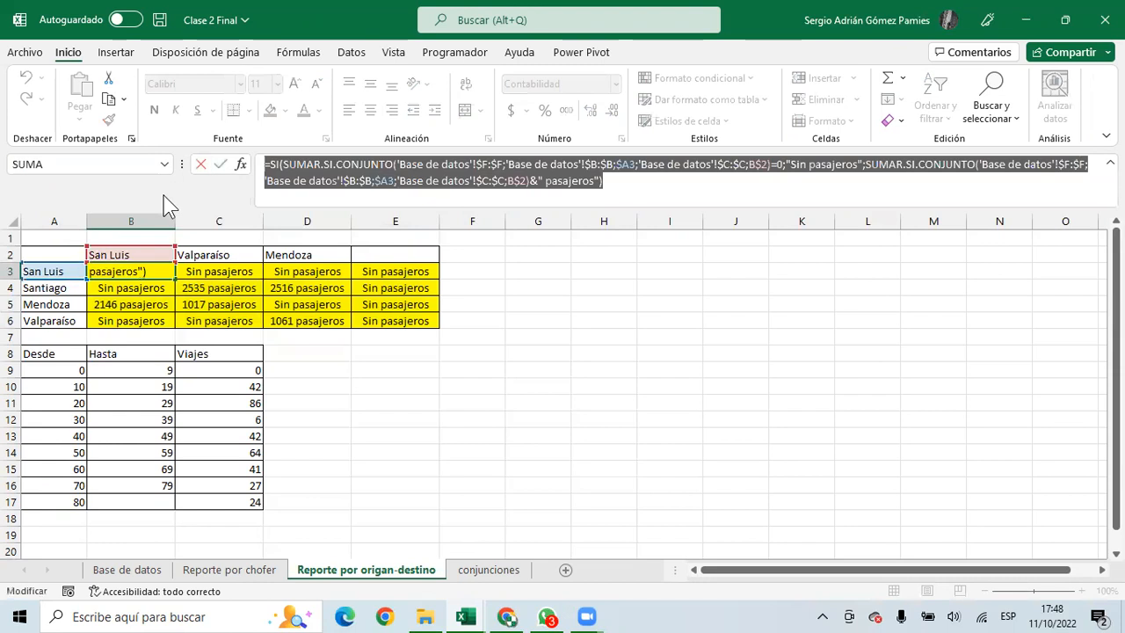
key(Escape)
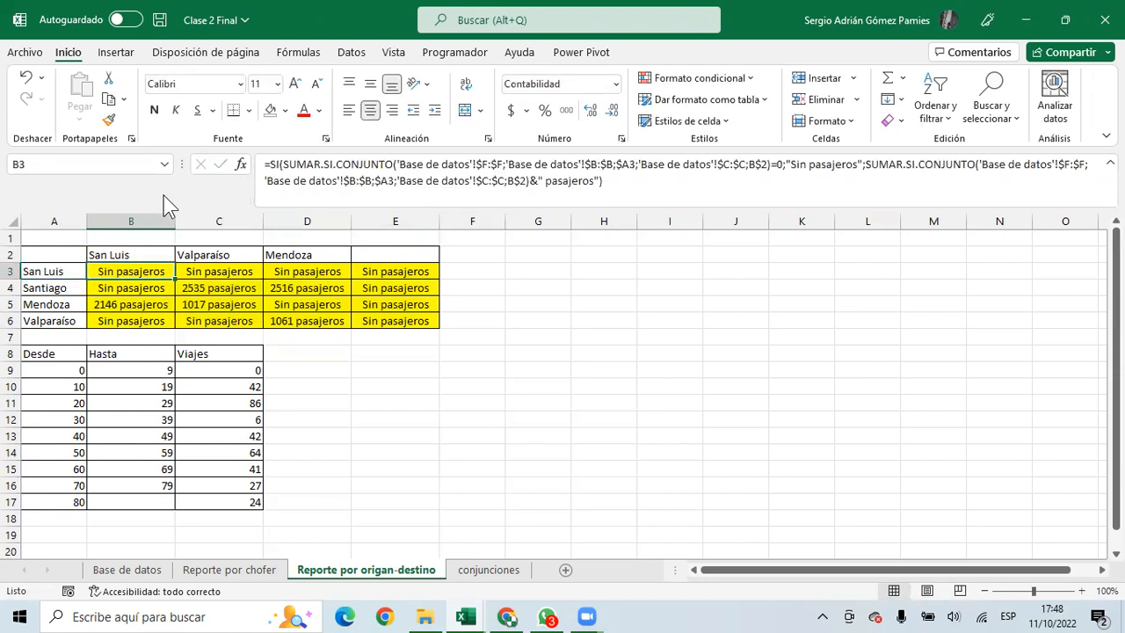
key(alt+Tab)
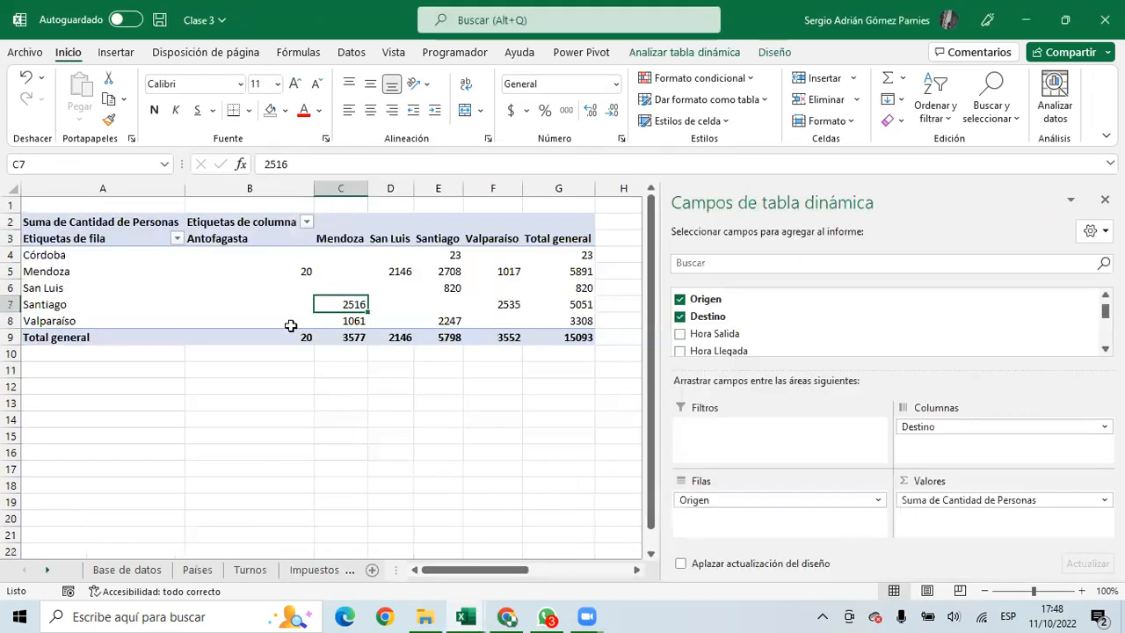
Change the summary calculation of the PivotTable's Cantidad de Personas value field to Recuento
click(269, 285)
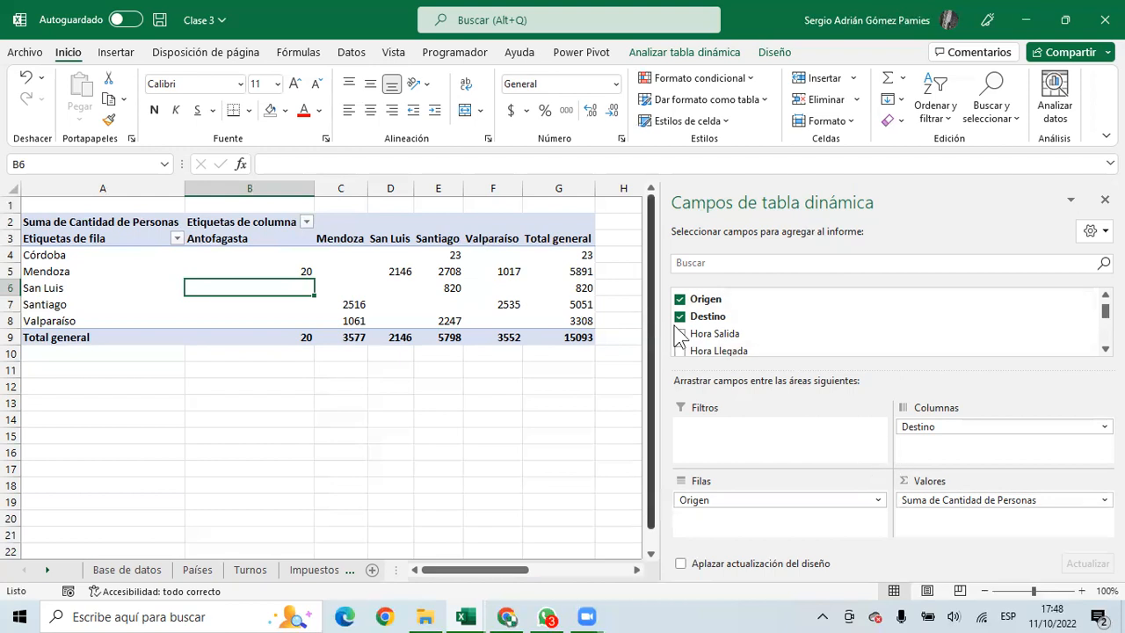
drag(260, 260, 557, 304)
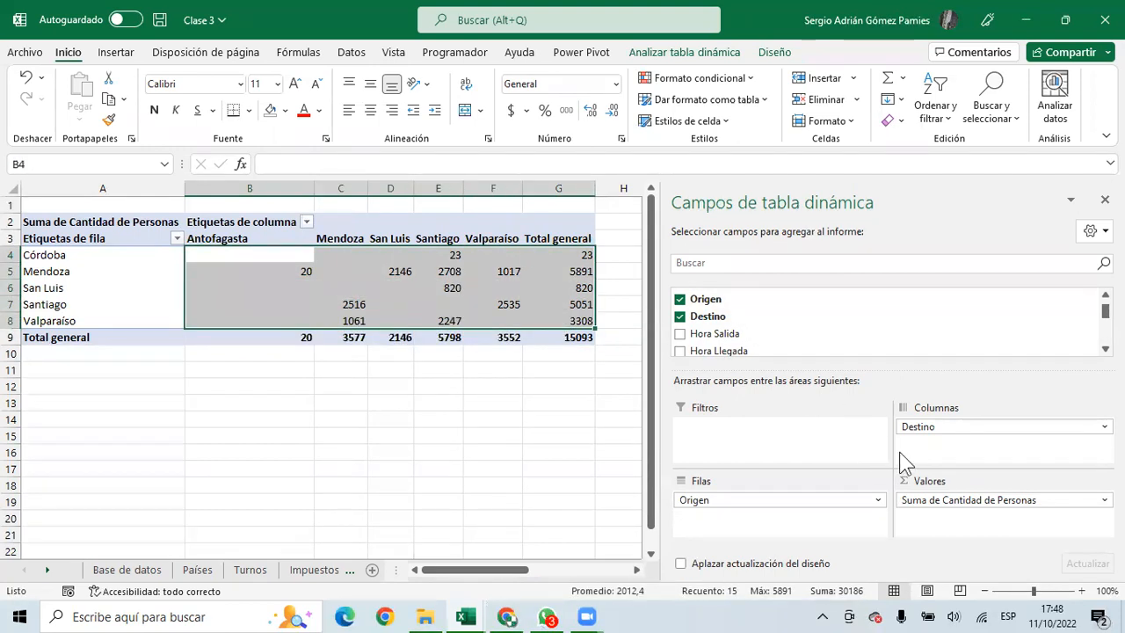
click(927, 499)
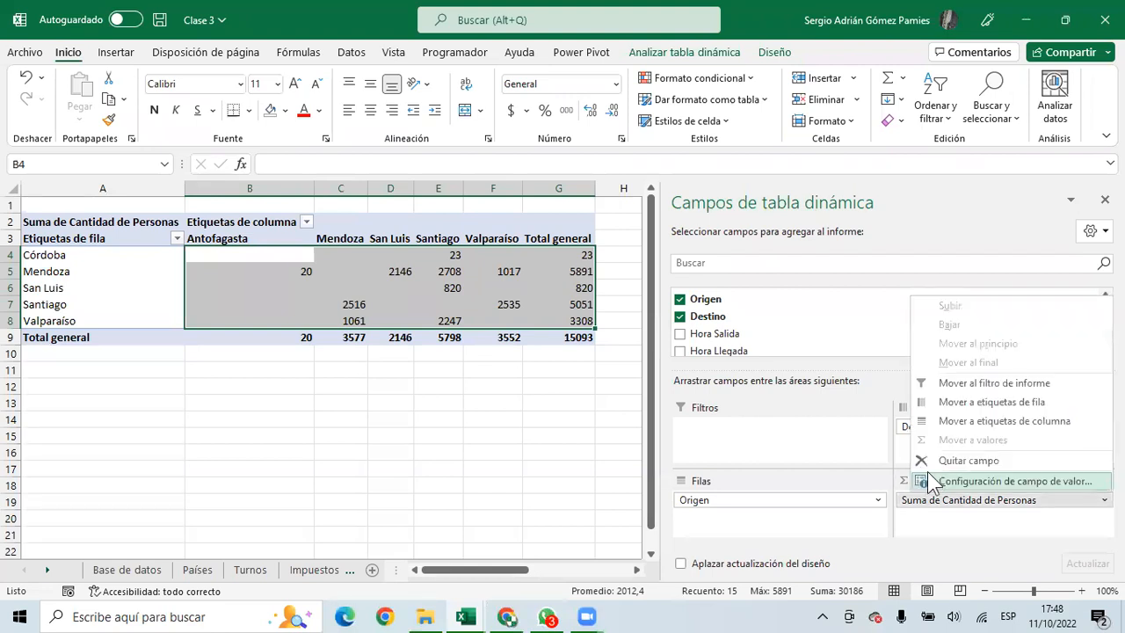
click(935, 480)
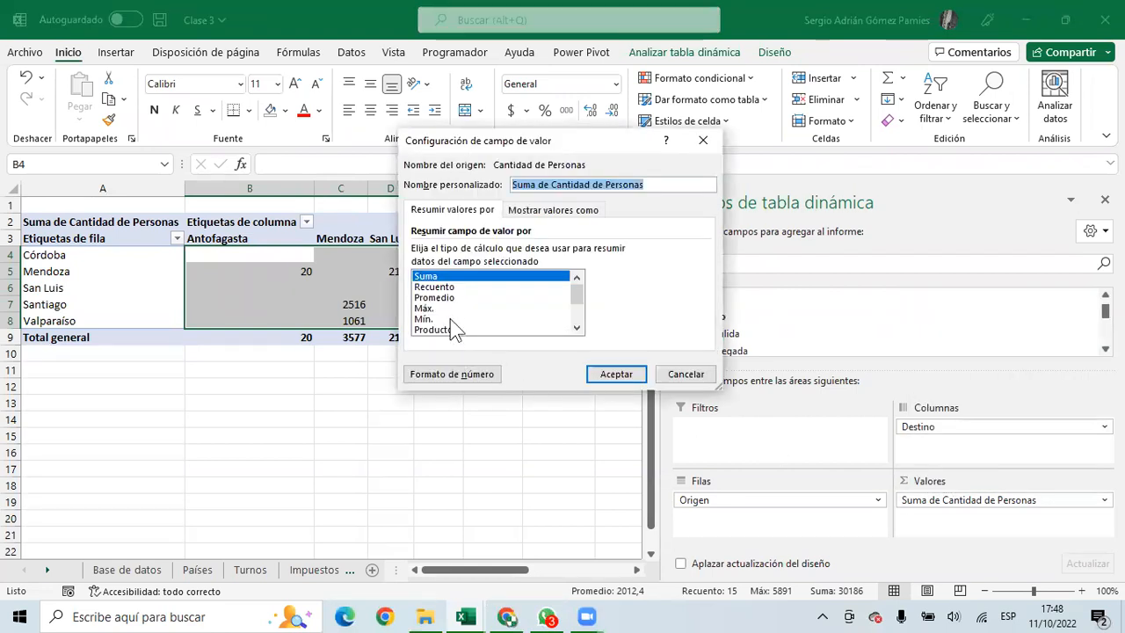
click(452, 287)
click(611, 374)
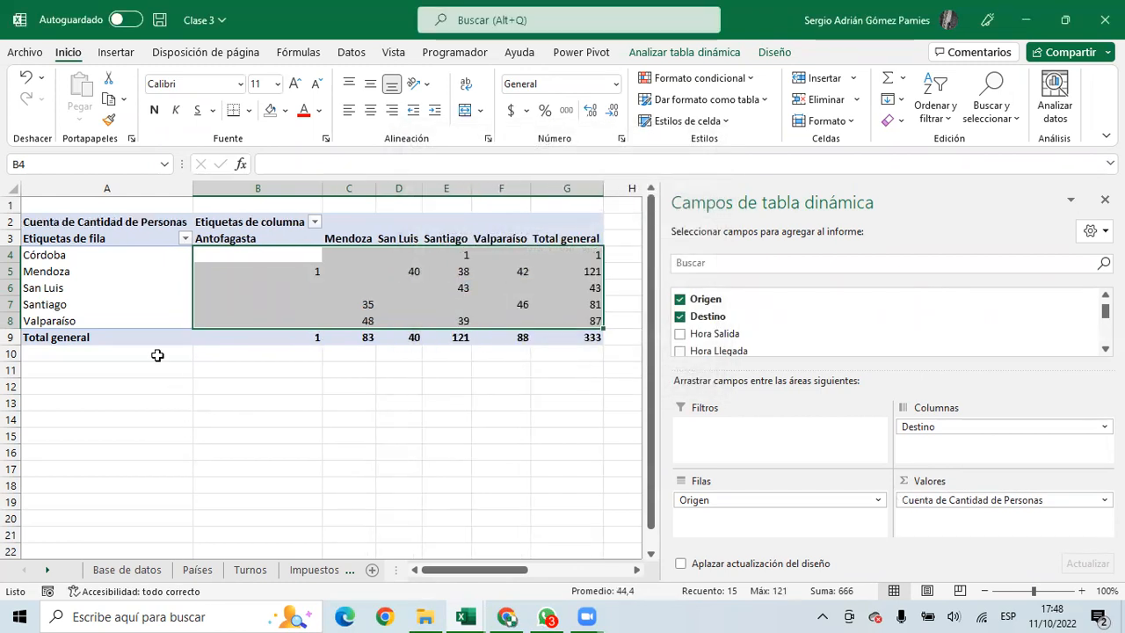
Read the count of trips from Mendoza to San Luis in the PivotTable
click(404, 272)
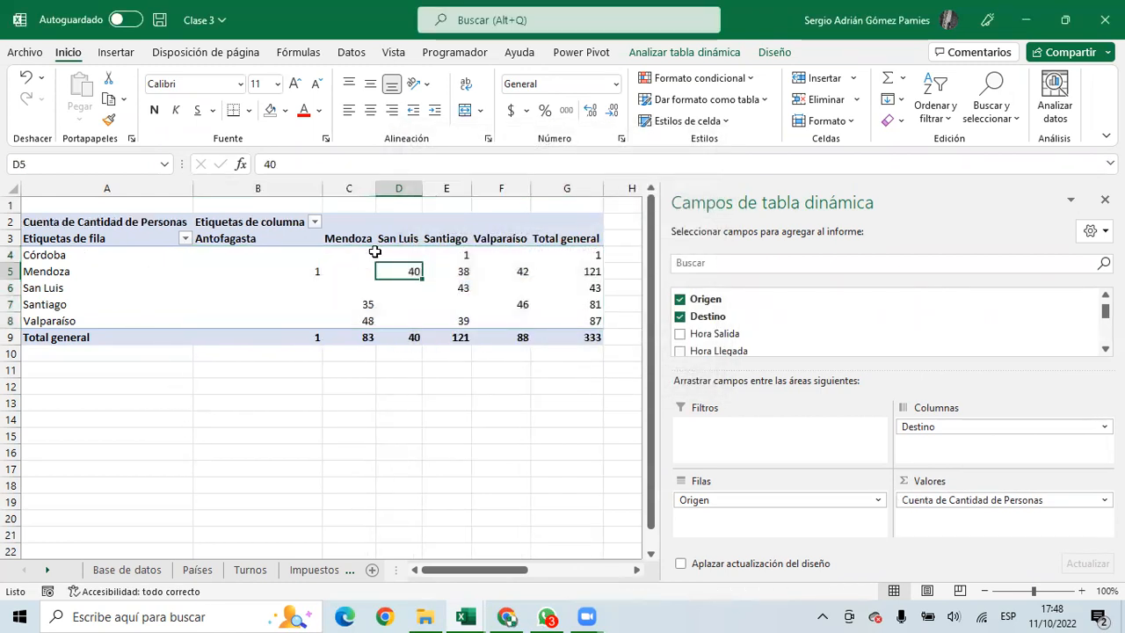
click(75, 273)
click(410, 268)
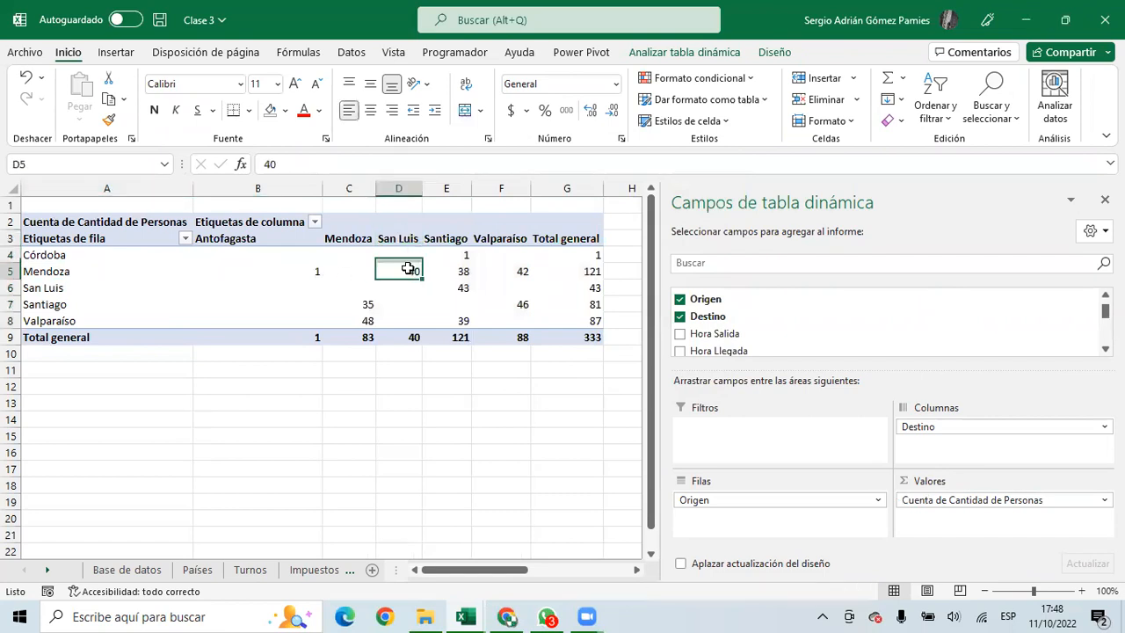
Filter the trip table on Base de datos to show only rows whose Origen is Mendoza
click(123, 568)
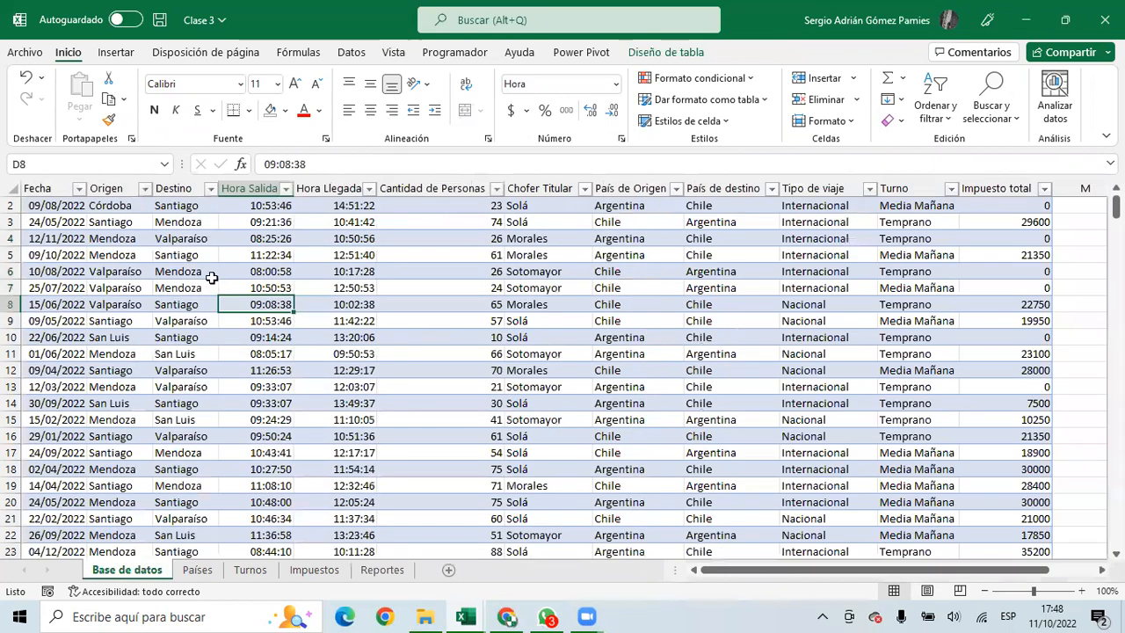
click(143, 188)
click(76, 385)
click(76, 413)
click(114, 536)
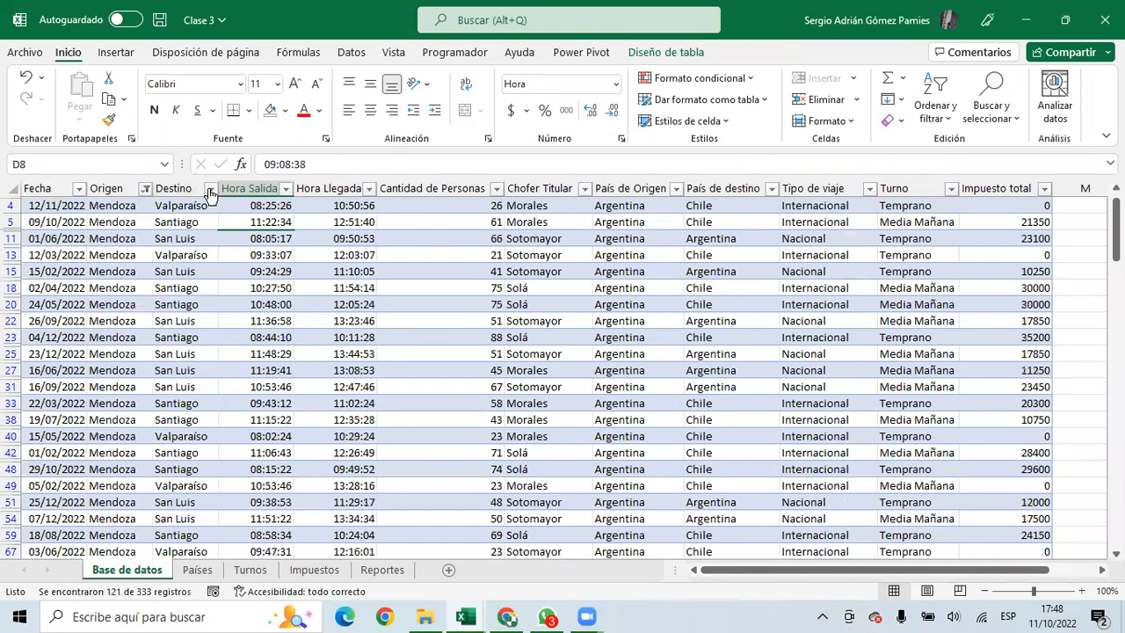
Filter the Destino column of the trip table to show only San Luis
click(210, 189)
click(119, 387)
click(85, 413)
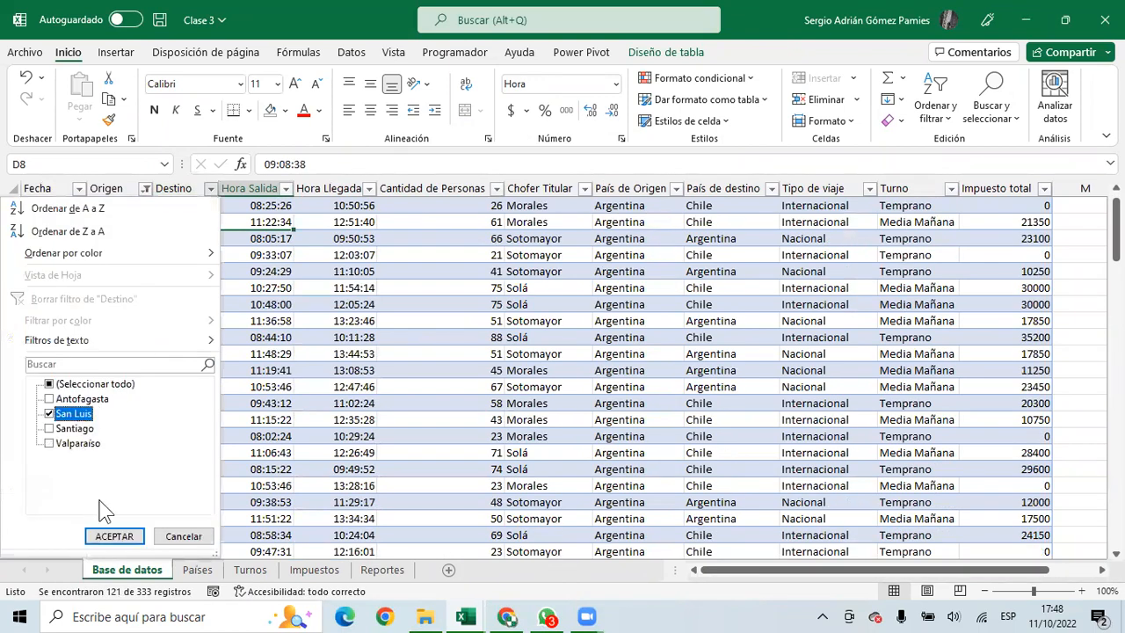
click(117, 532)
Go through the Cantidad de Personas entries of the filtered Mendoza to San Luis trips, down to the last record
drag(447, 233, 445, 557)
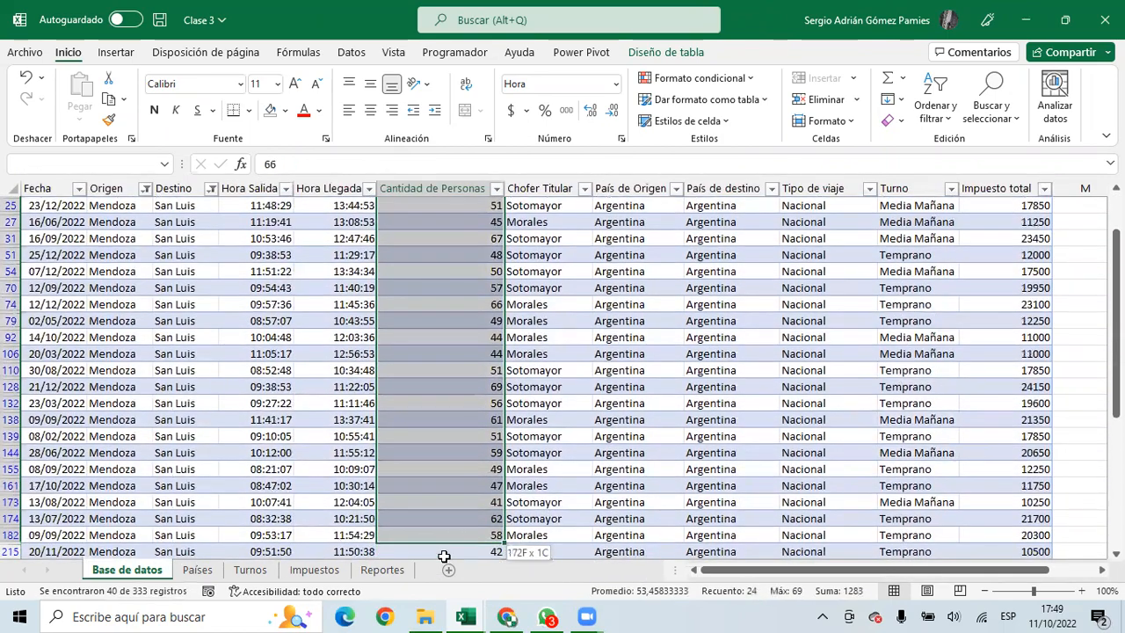
scroll(434, 264, up, 2)
click(457, 221)
click(459, 238)
click(460, 255)
click(466, 271)
click(470, 287)
click(472, 304)
click(472, 321)
click(473, 354)
scroll(473, 354, down, 10)
scroll(473, 354, up, 2)
scroll(473, 355, up, 2)
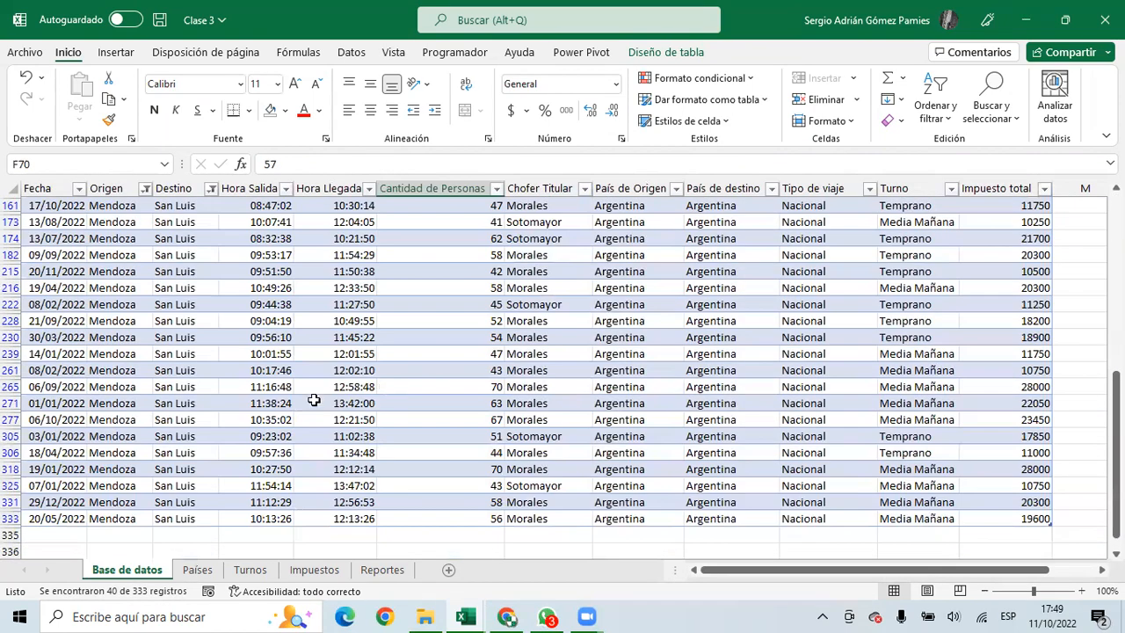
Return to the Reportes sheet and check the Mendoza to San Luis and Antofagasta counts in the PivotTable
click(382, 569)
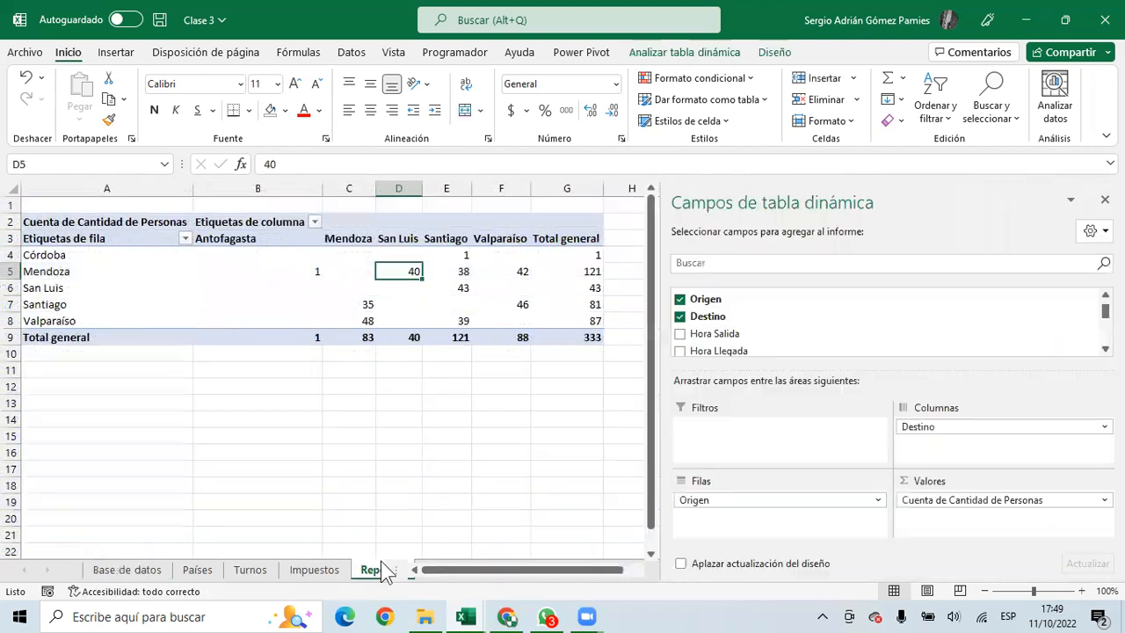
mouse_move(398, 268)
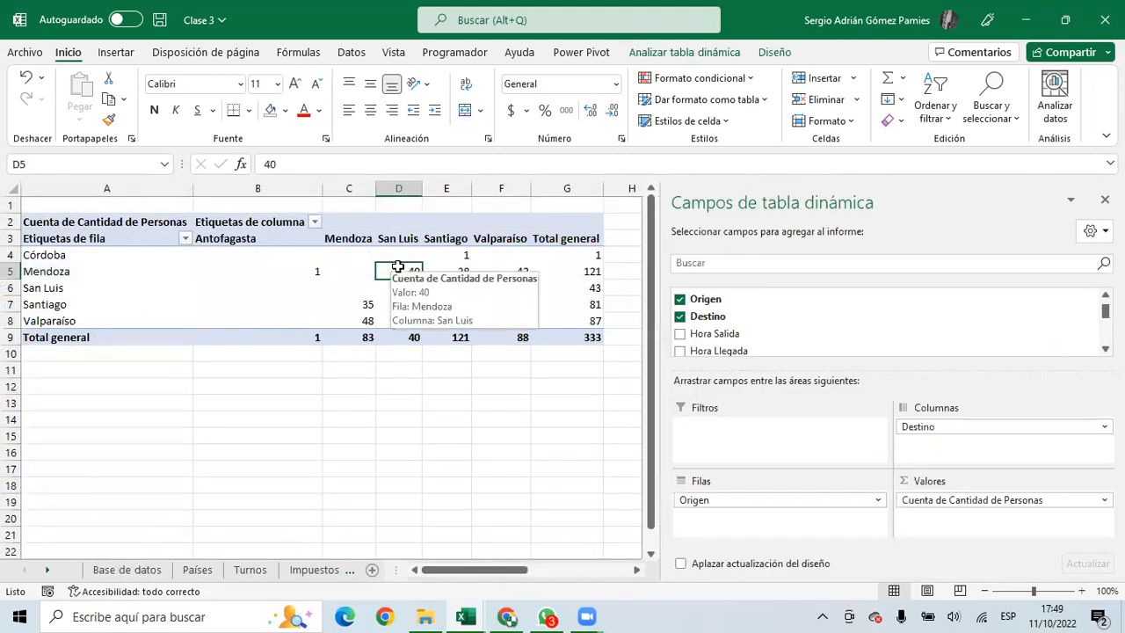
mouse_move(317, 280)
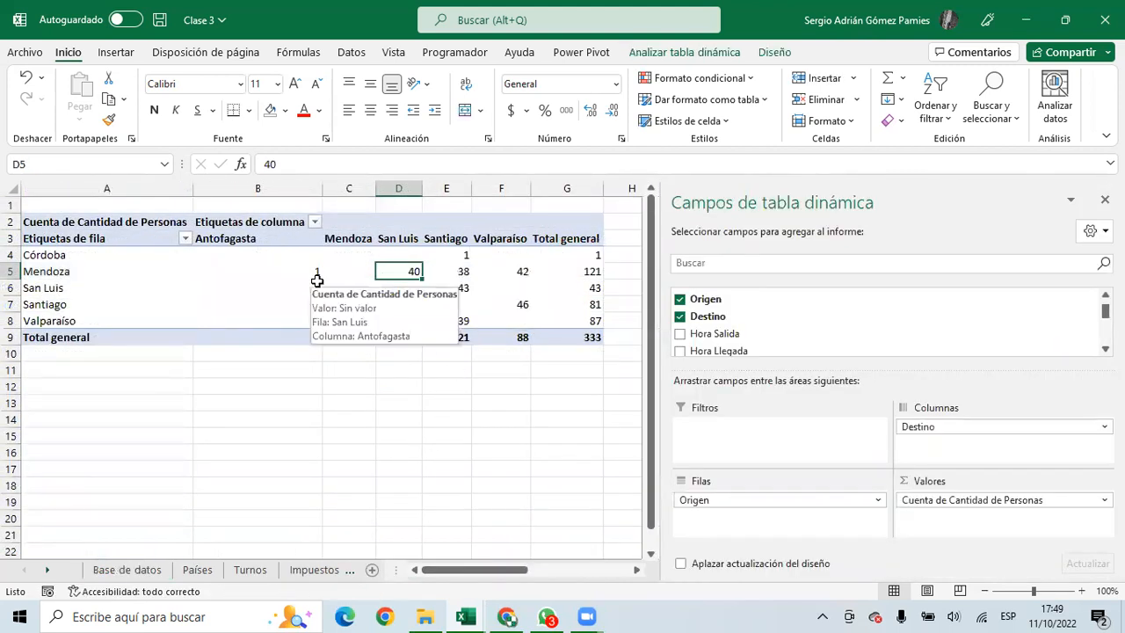
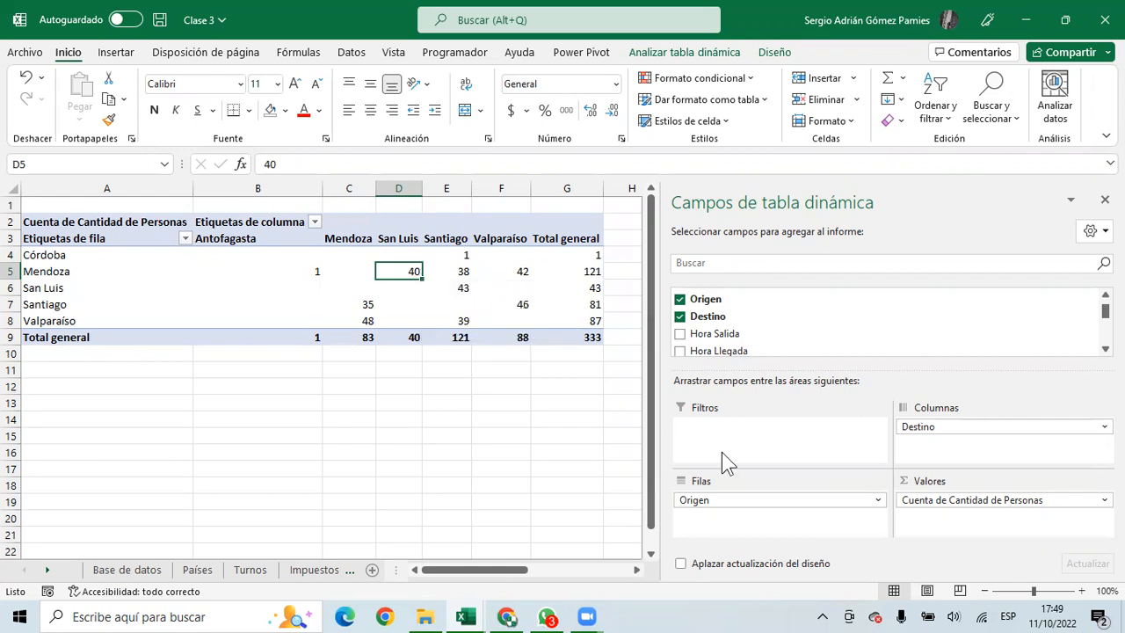
Summarize the PivotTable's Cantidad de Personas value field by Promedio
click(936, 497)
click(989, 477)
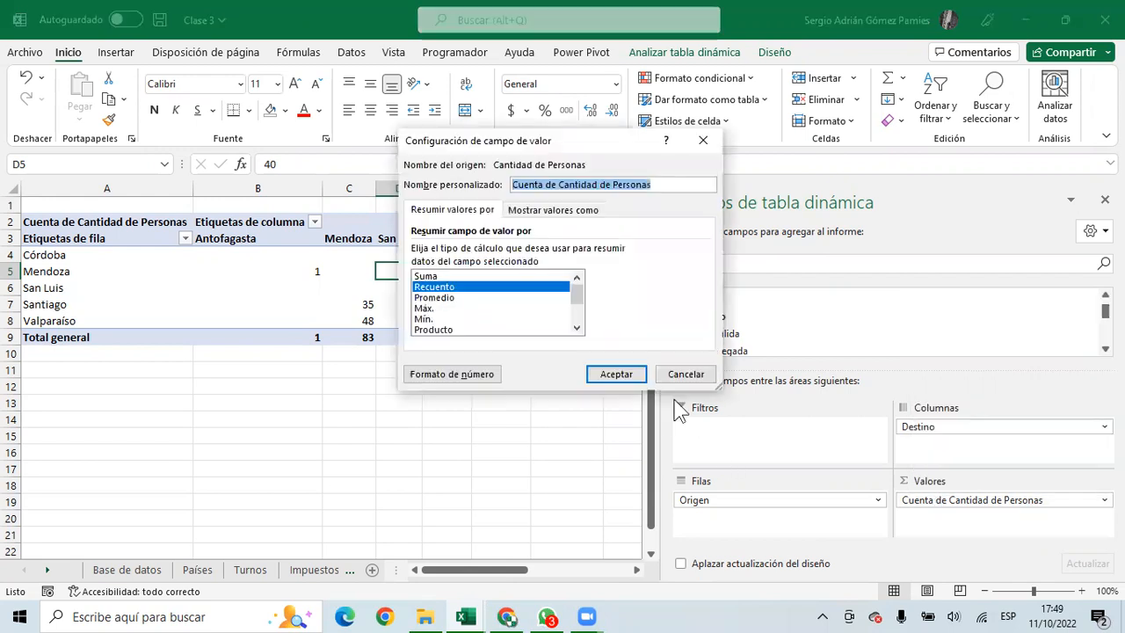
click(457, 298)
click(607, 373)
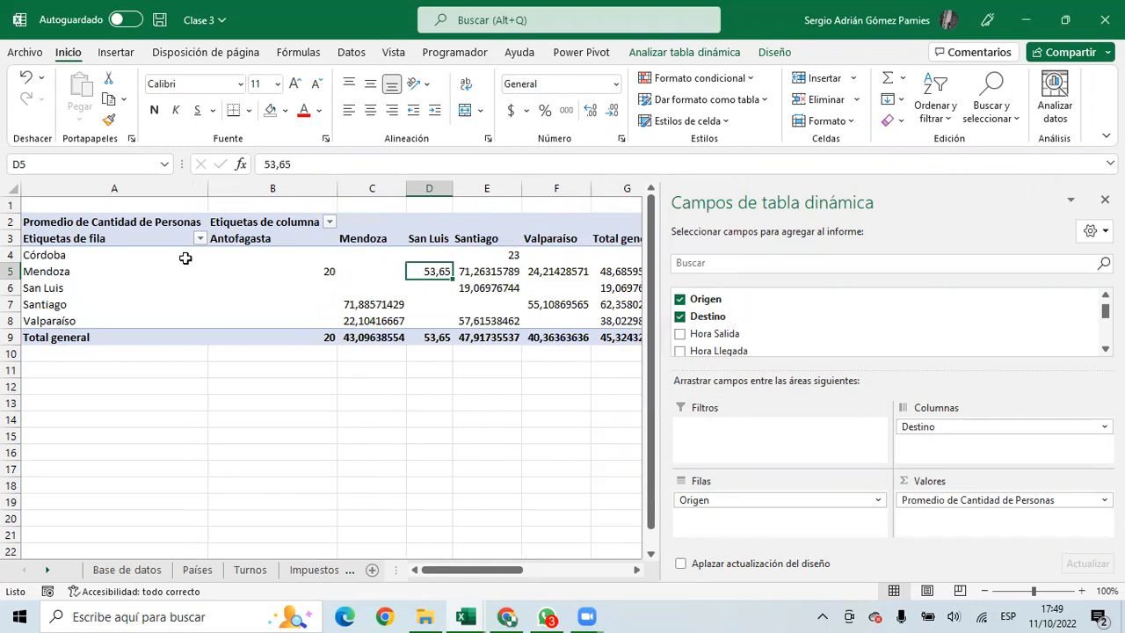
Check the Mendoza to San Luis average, and summarize the Cantidad de Personas value field by Máx
click(59, 271)
click(428, 272)
mouse_move(437, 273)
click(935, 499)
click(942, 485)
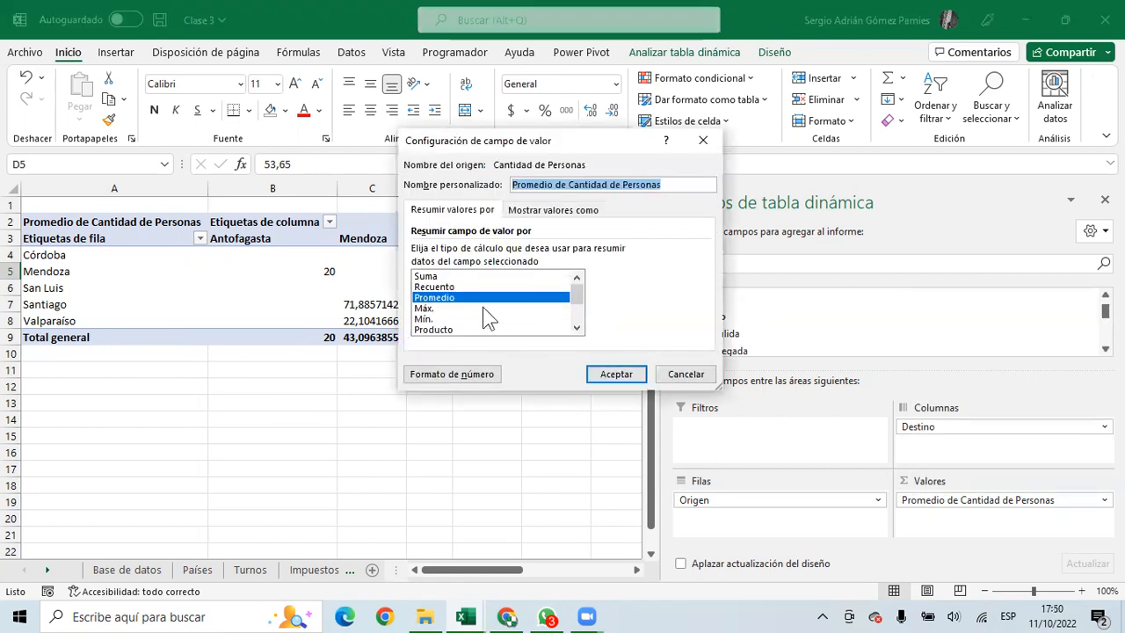
click(430, 309)
click(616, 375)
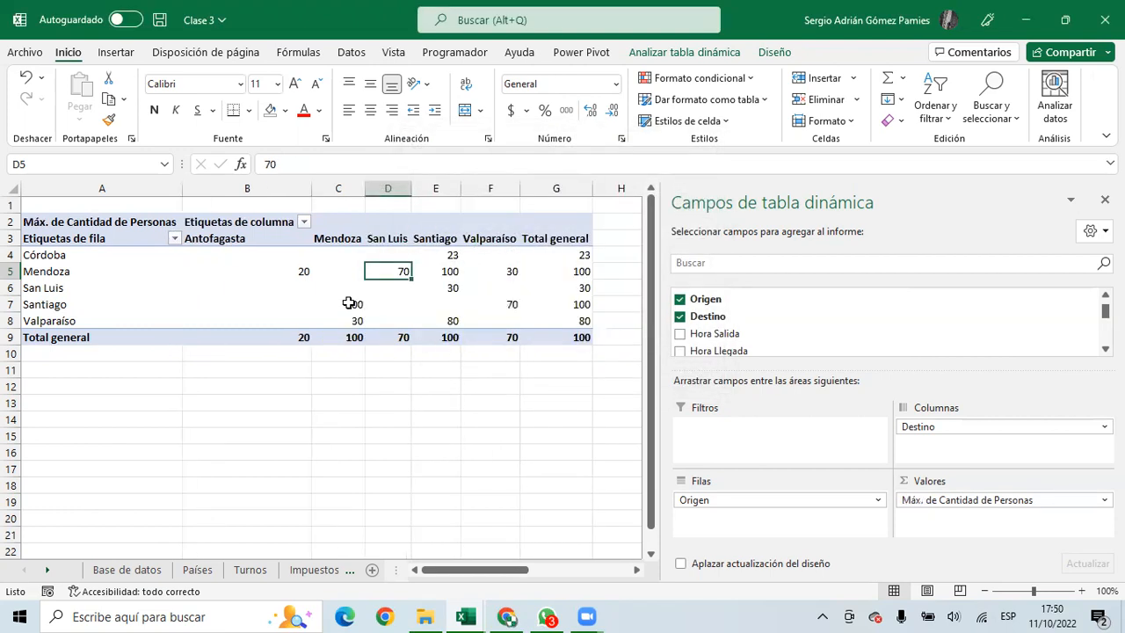
Check the maximum passenger values for the Mendoza to San Luis and Mendoza to Santiago trips
click(58, 274)
drag(390, 271, 394, 240)
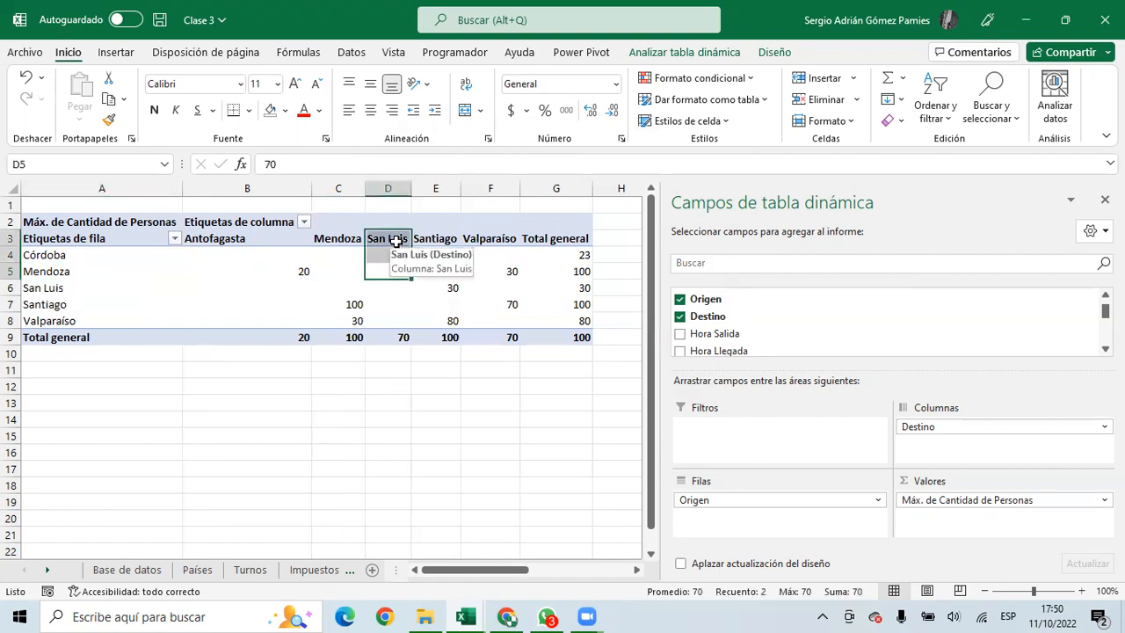
click(388, 274)
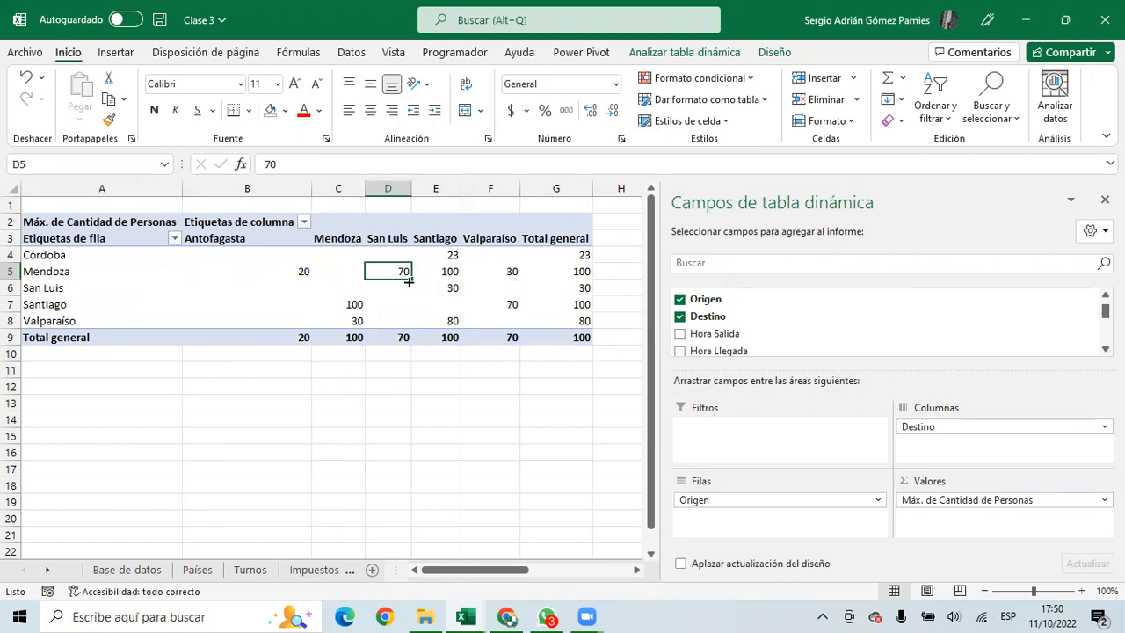
click(451, 267)
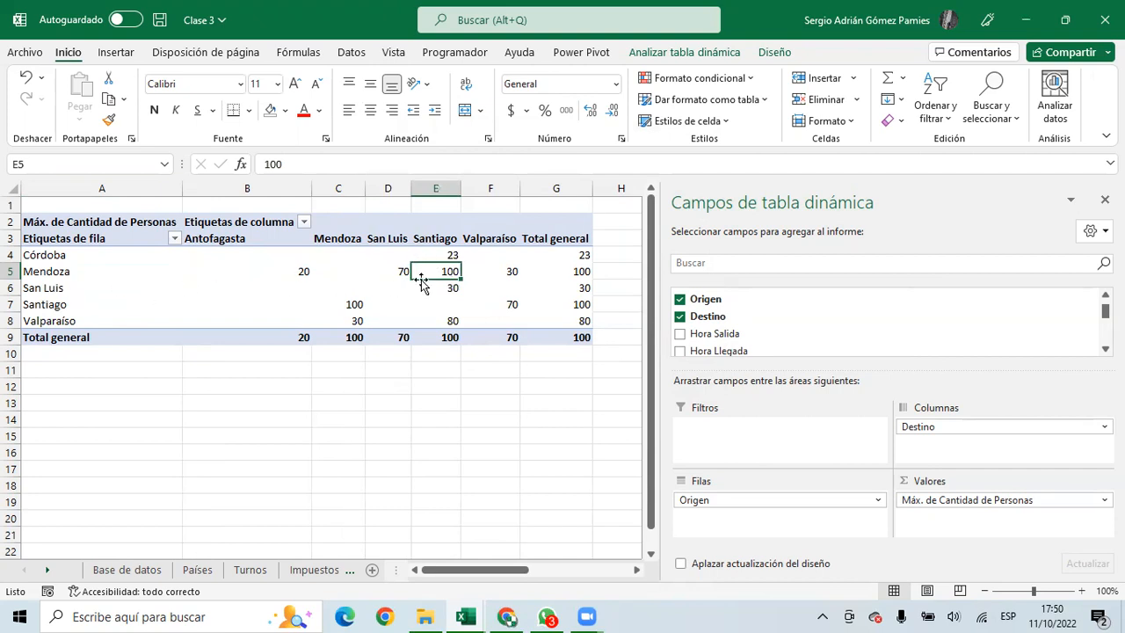
mouse_move(431, 271)
key(alt+Tab)
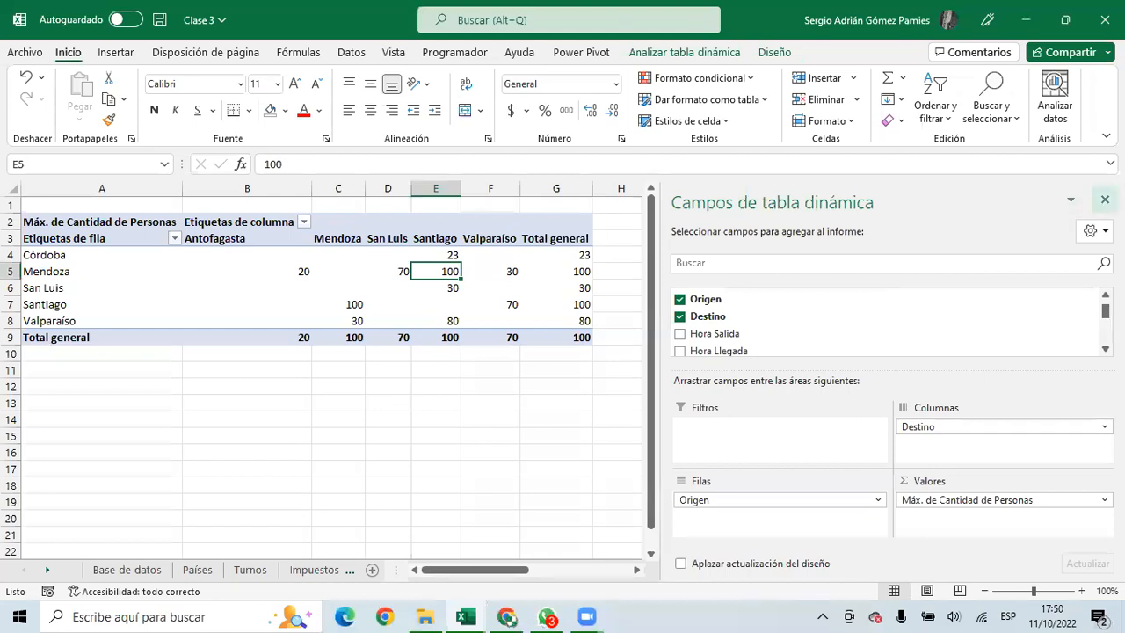
Close the PivotTable field list and select cells inside the PivotTable
click(1104, 199)
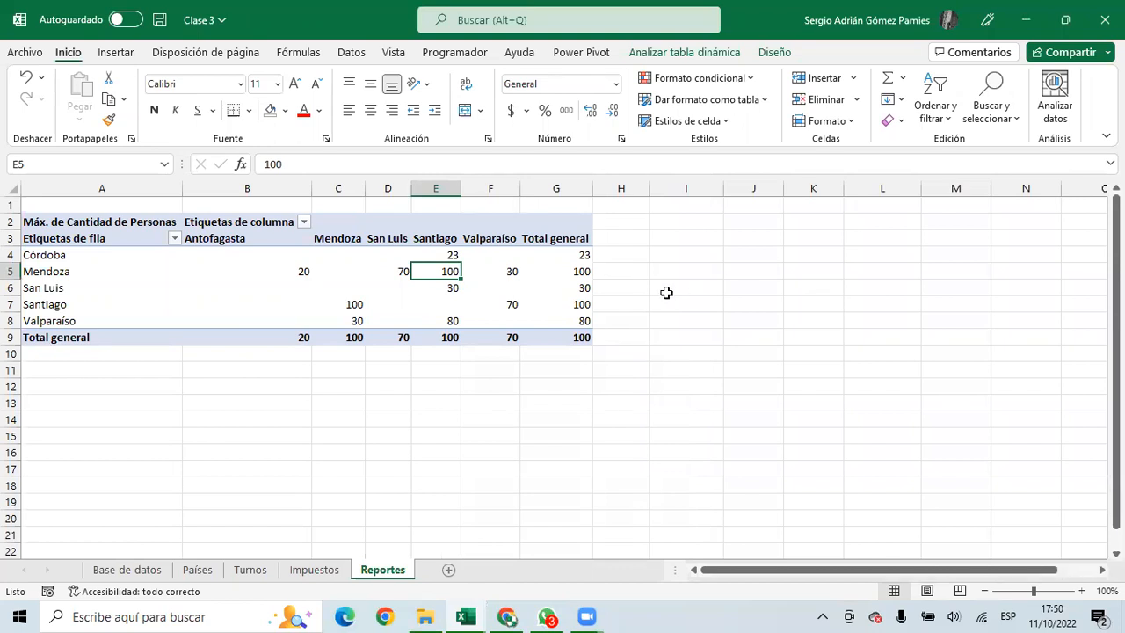
click(257, 274)
click(350, 282)
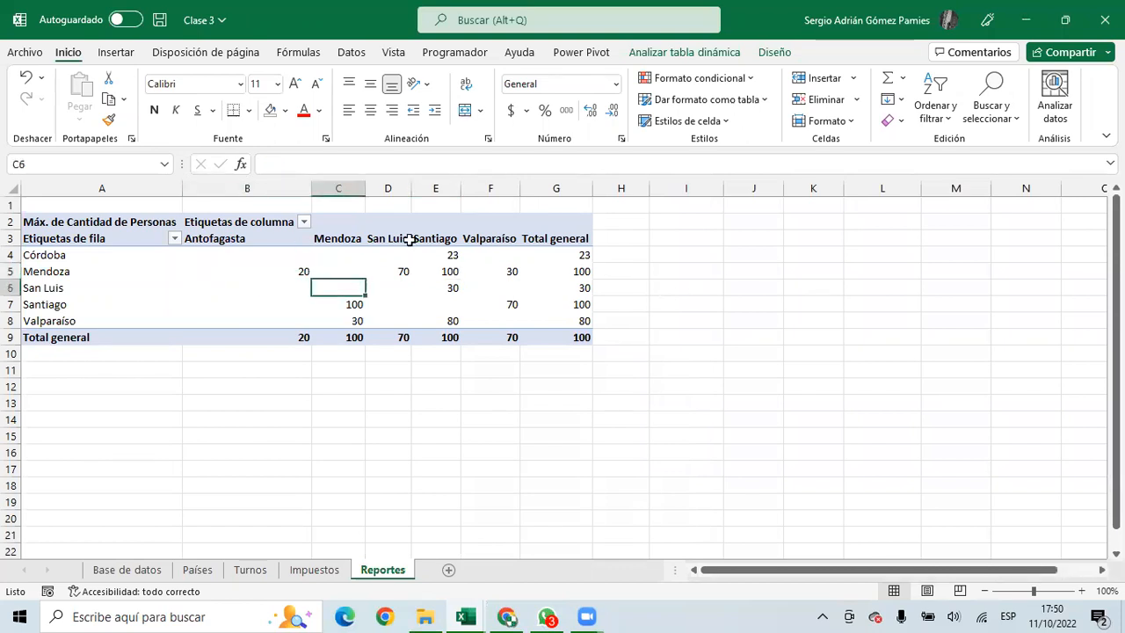
click(507, 270)
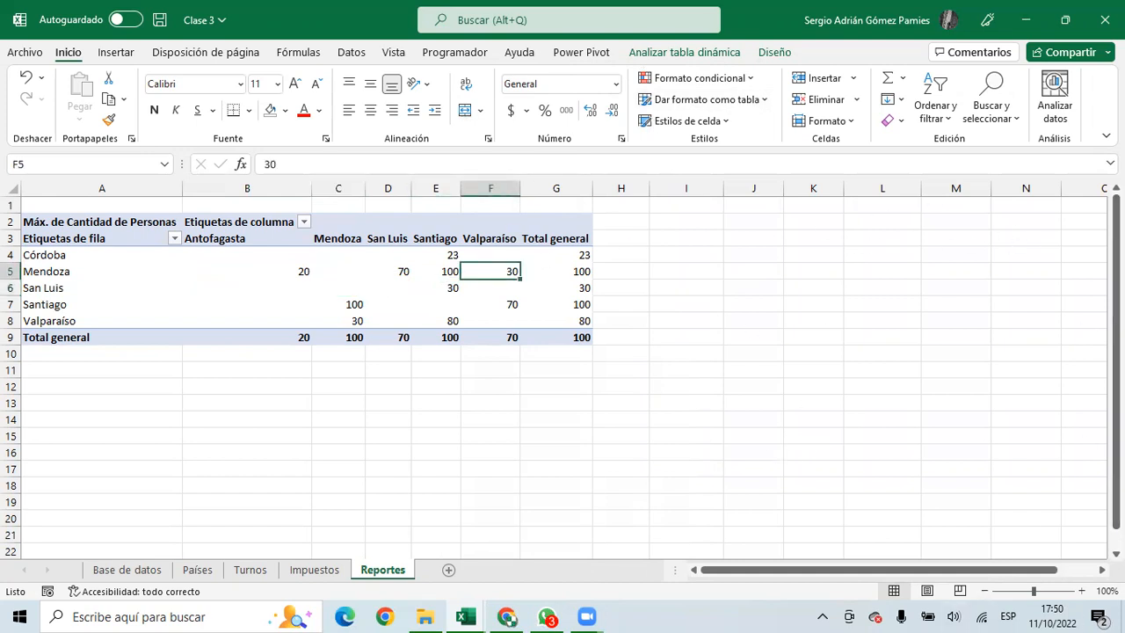
click(368, 283)
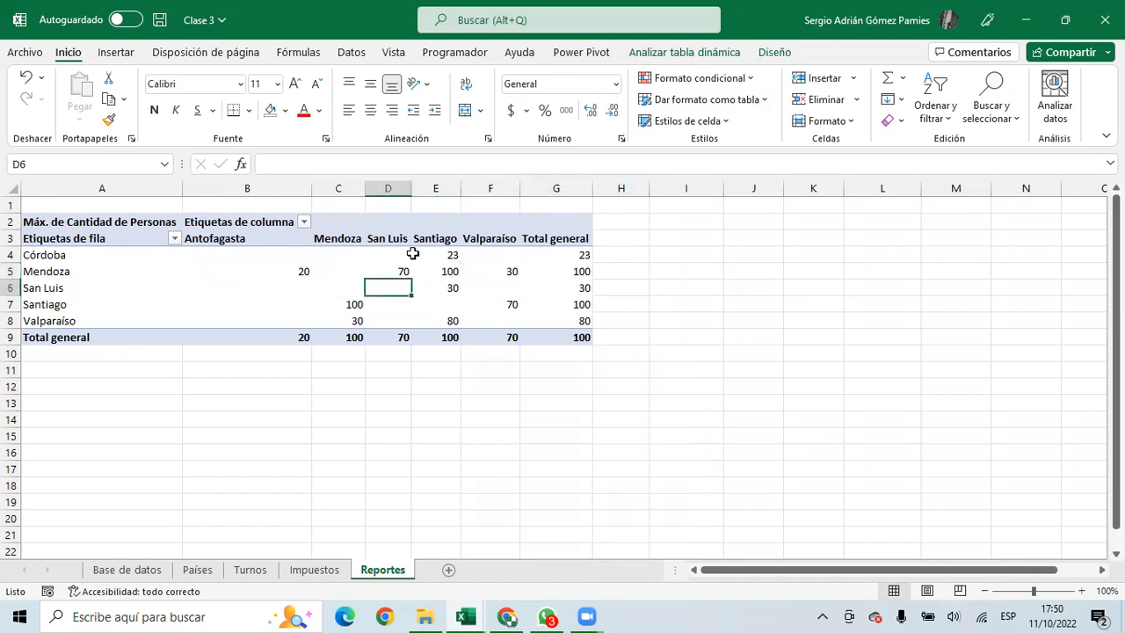
Show the PivotTable field list again and make its pane narrower
click(673, 53)
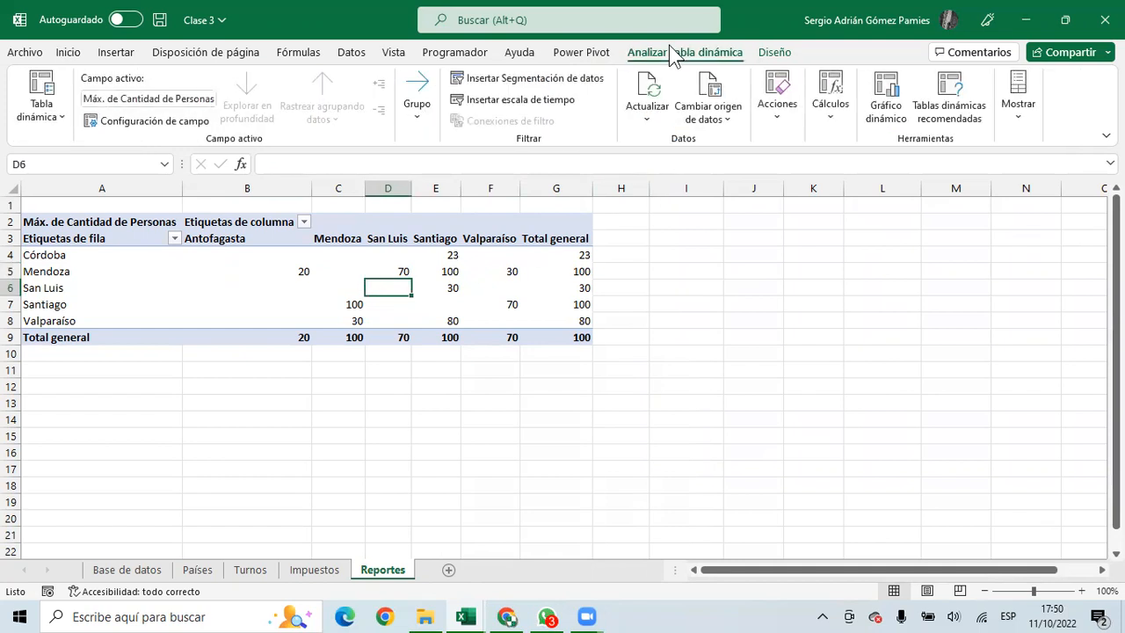
click(1017, 101)
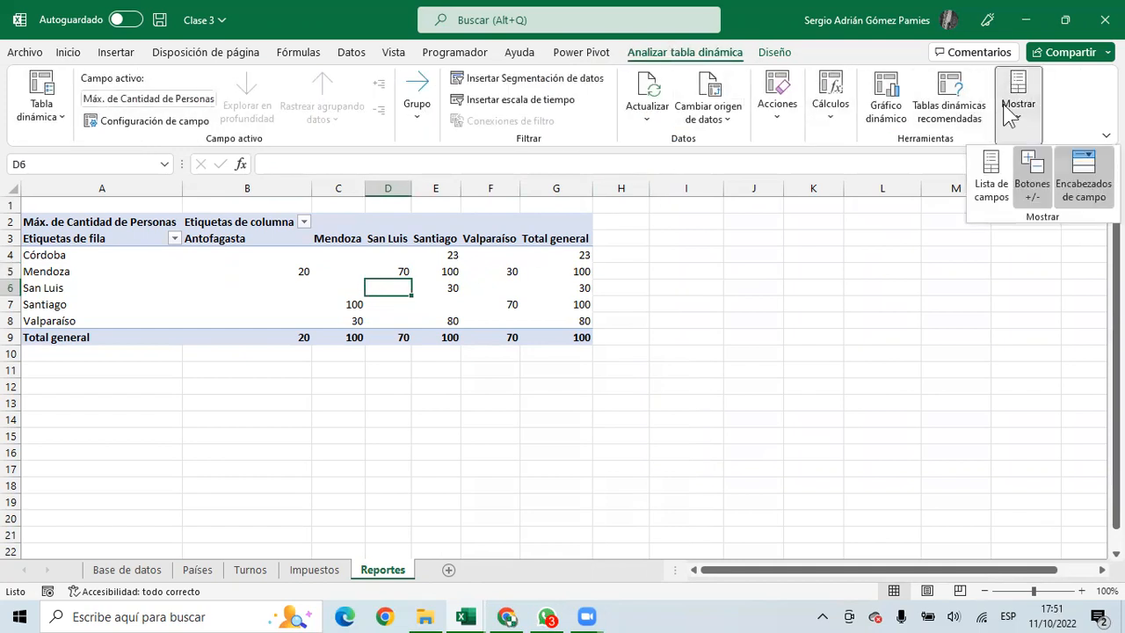
click(991, 188)
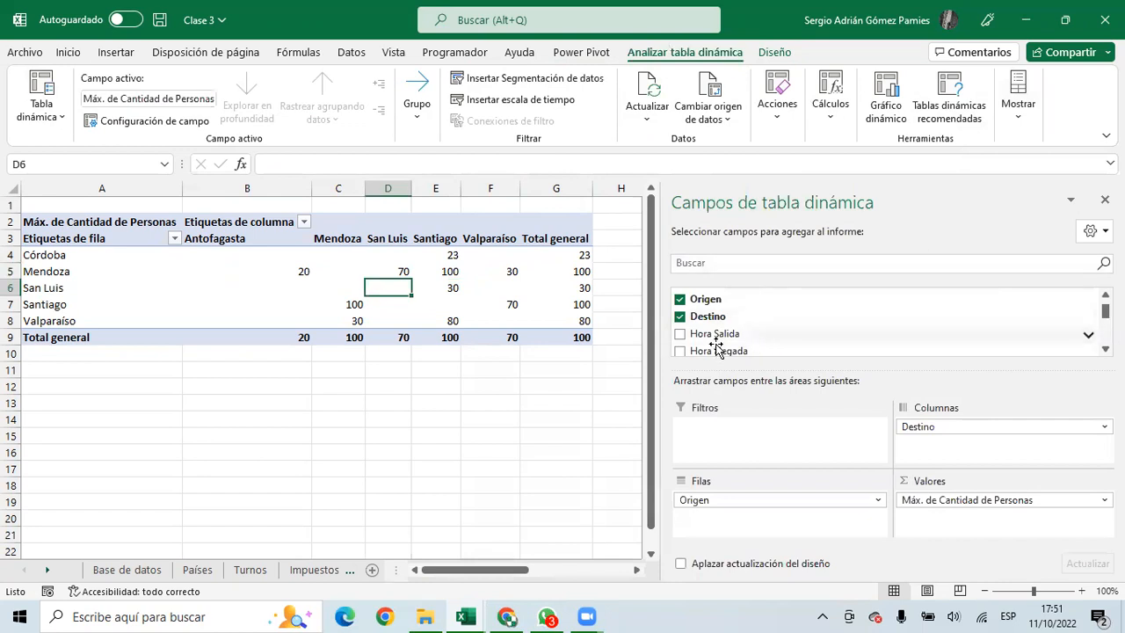
drag(664, 380, 777, 380)
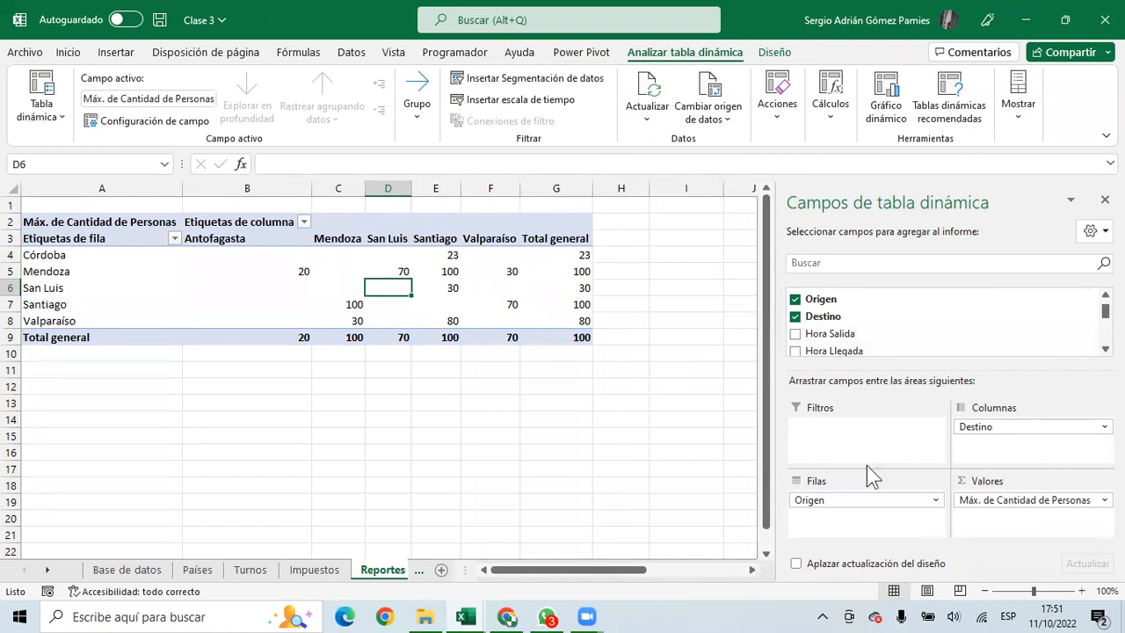
Remove Origen and Destino from the PivotTable layout and place Chofer Titular in the rows
drag(866, 499, 870, 367)
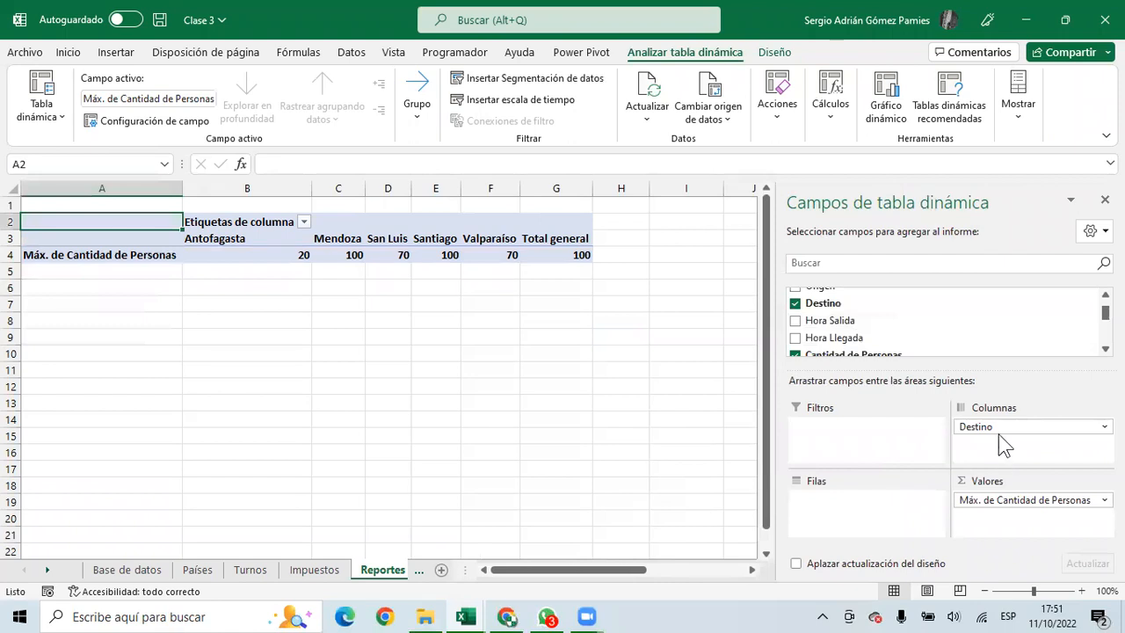
scroll(1077, 343, down, 2)
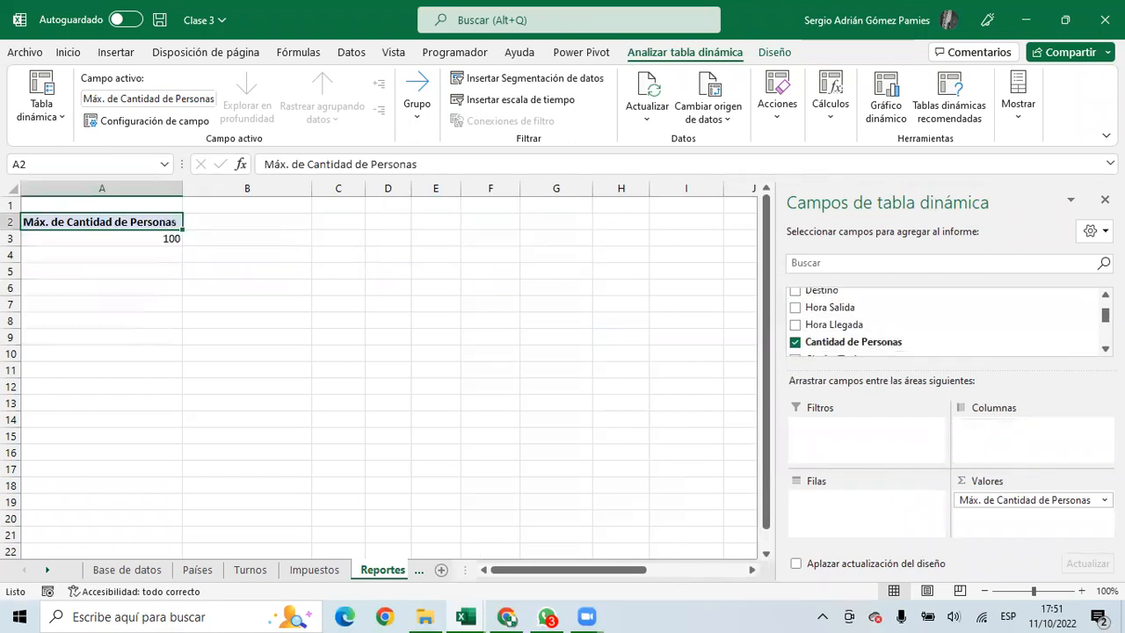
drag(835, 334, 827, 497)
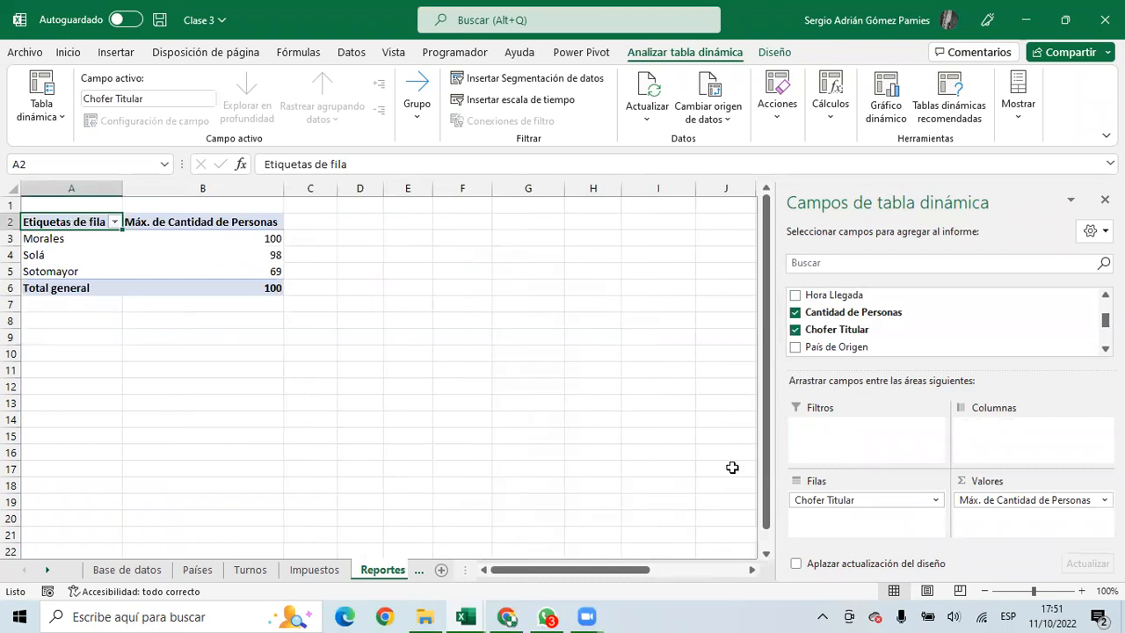
Summarize the Cantidad de Personas value field by Recuento
click(963, 497)
click(963, 479)
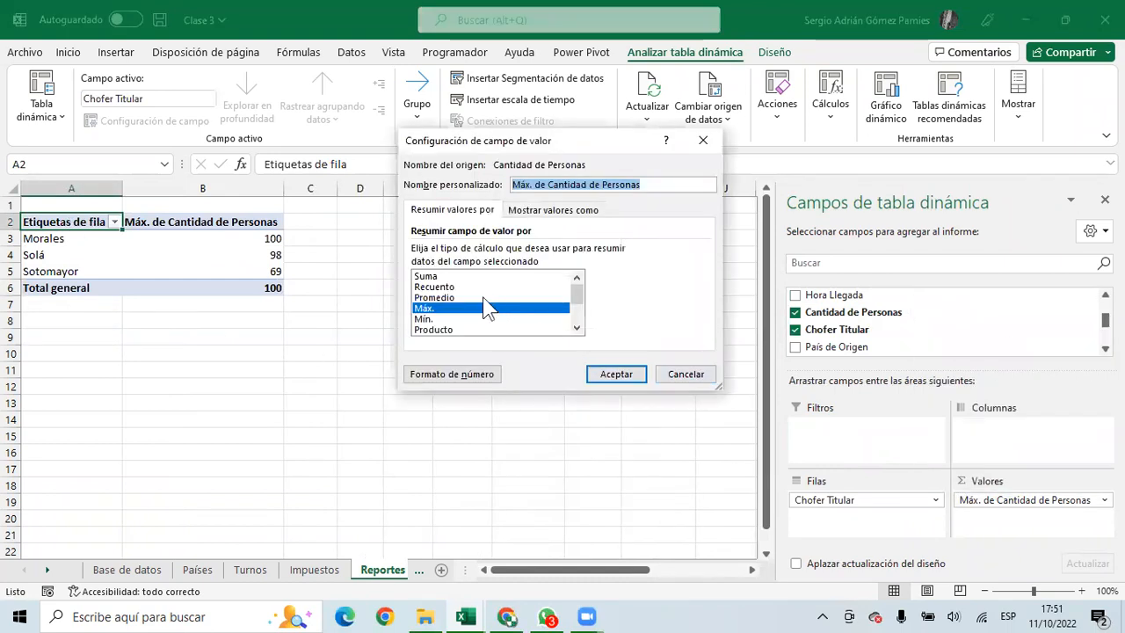
click(439, 286)
click(605, 377)
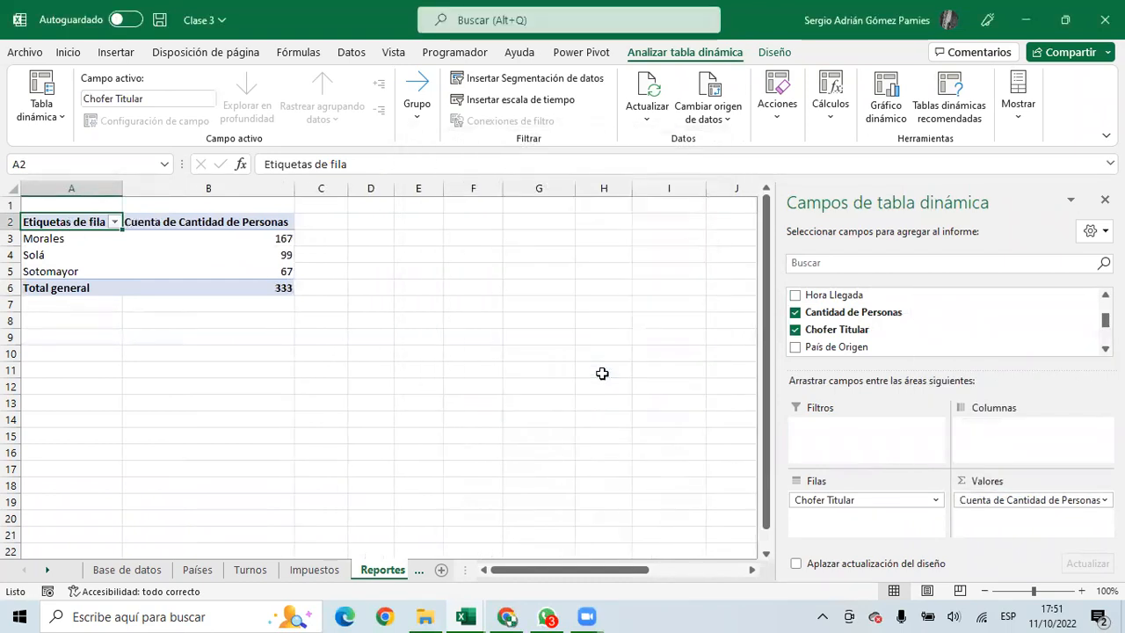
Review the trip count of each driver in the PivotTable
drag(74, 245, 69, 272)
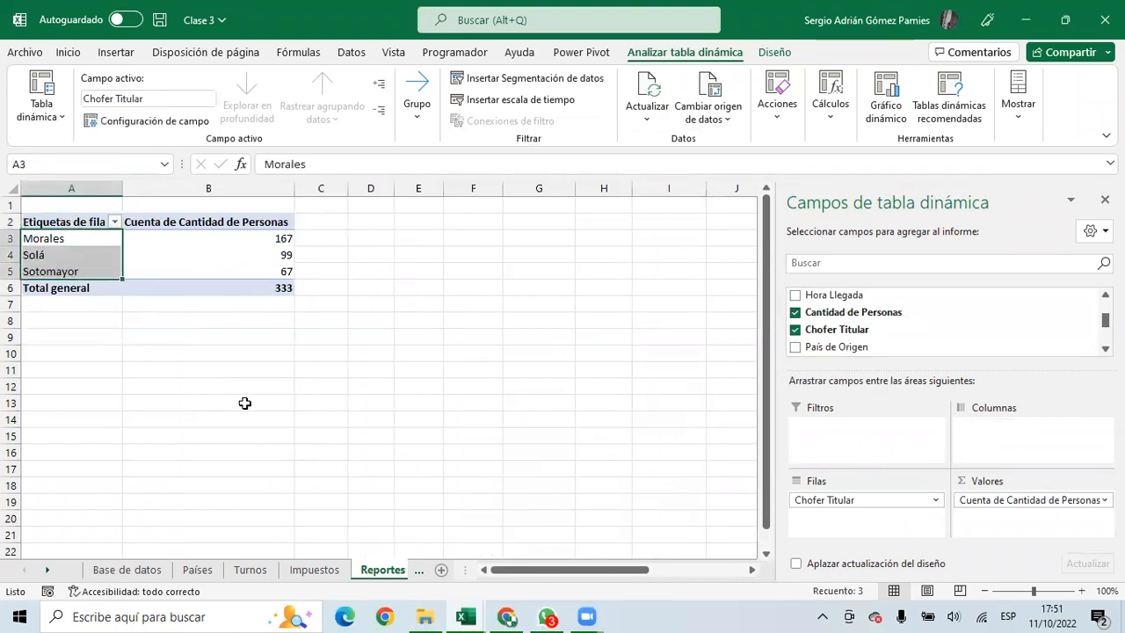
click(261, 237)
click(266, 272)
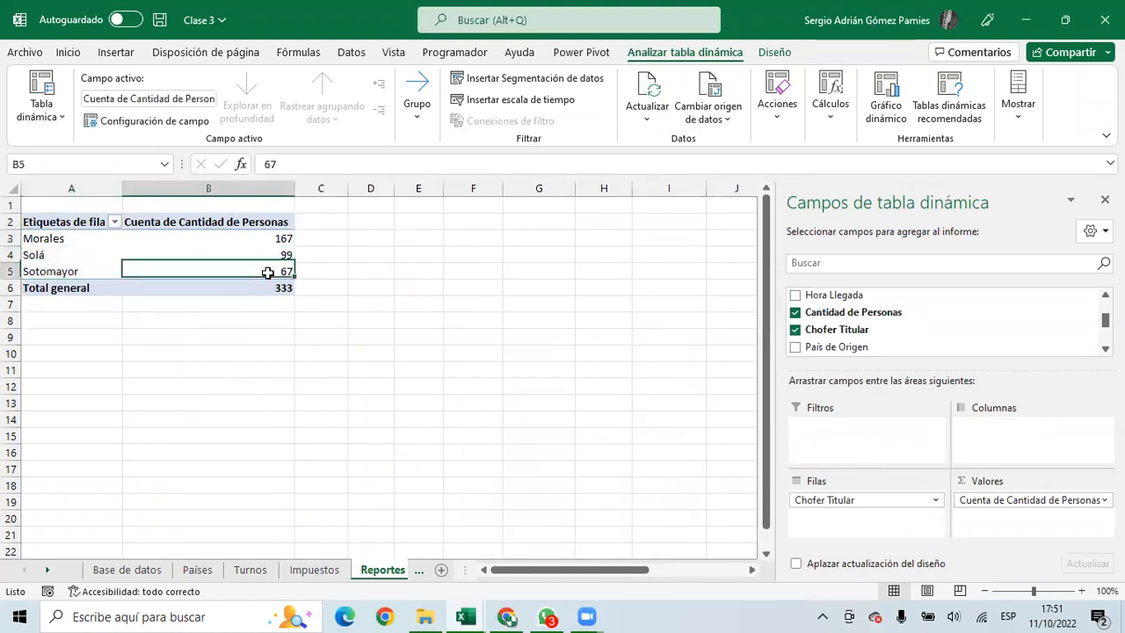
click(92, 239)
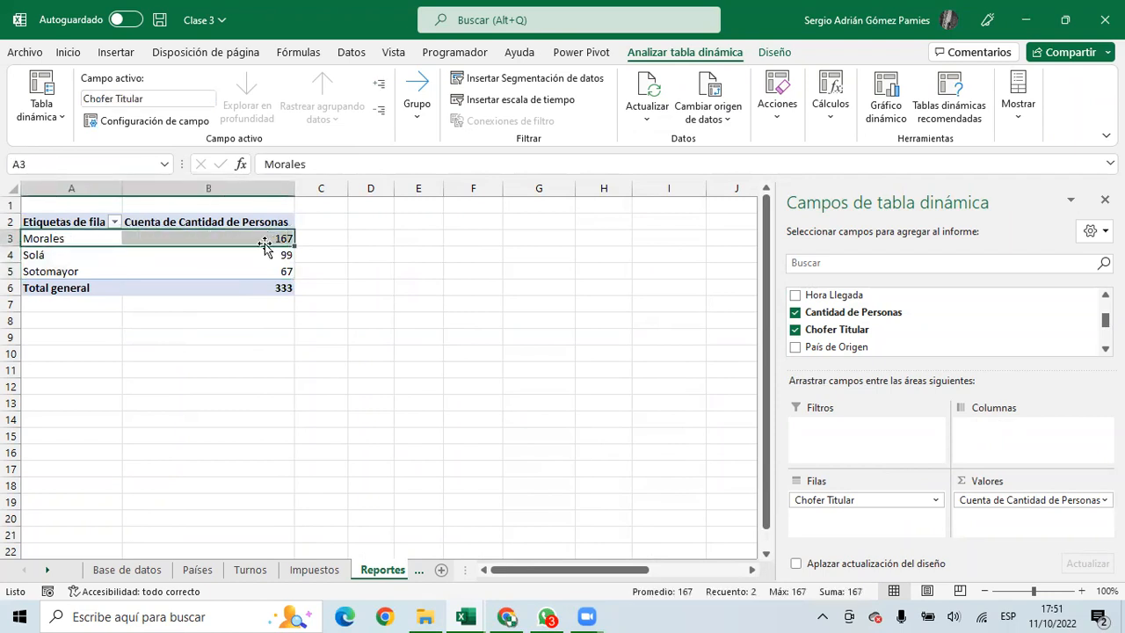
drag(274, 256, 75, 265)
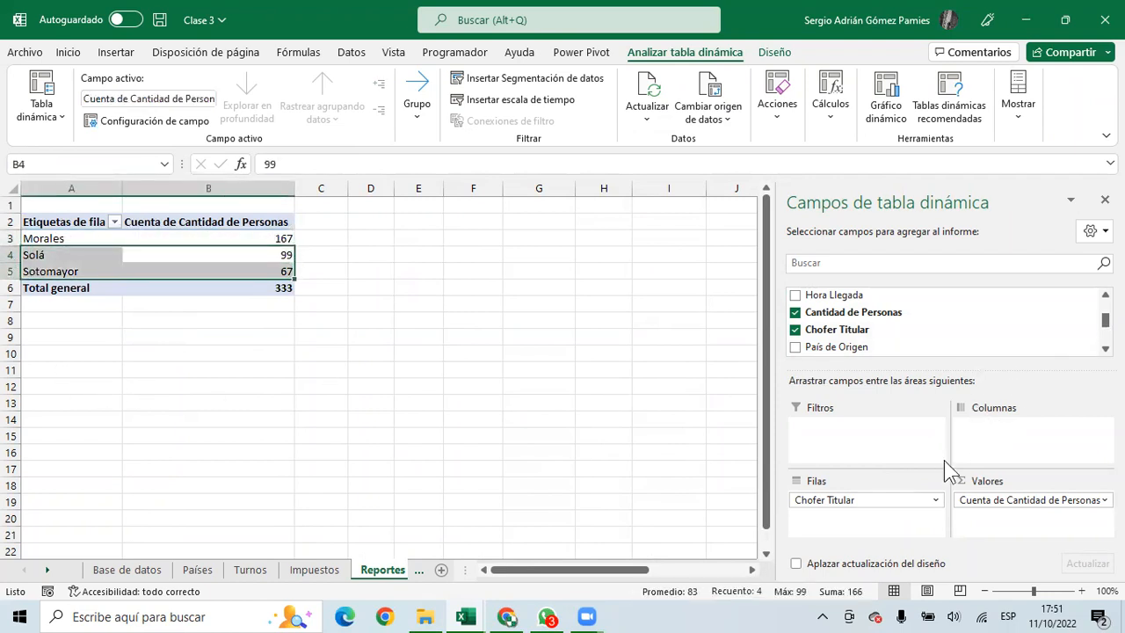
drag(888, 499, 888, 342)
scroll(894, 334, up, 2)
scroll(876, 341, down, 2)
drag(849, 308, 845, 501)
Add Tipo de viaje to the PivotTable columns and review the international, national and overall counts per driver
scroll(879, 326, down, 3)
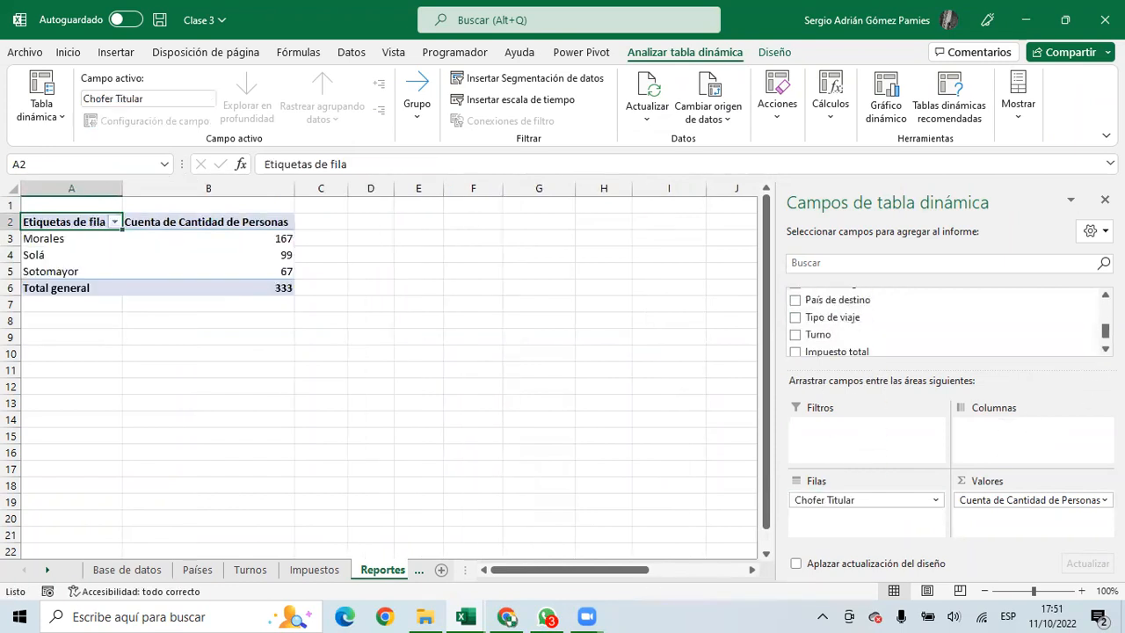
drag(833, 298, 984, 430)
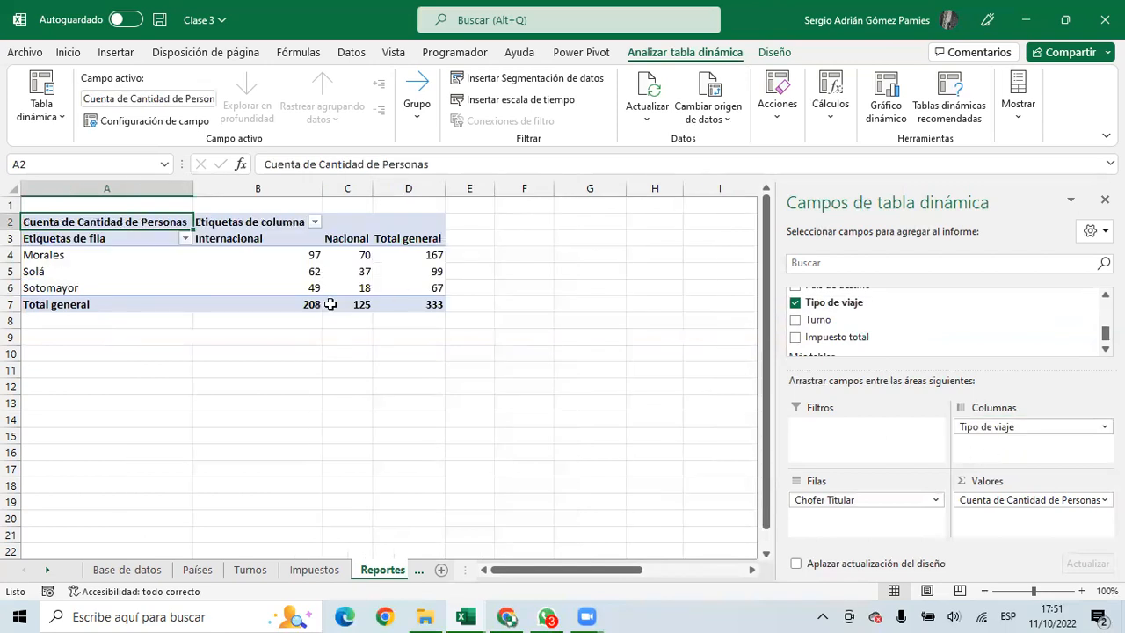
drag(274, 254, 278, 298)
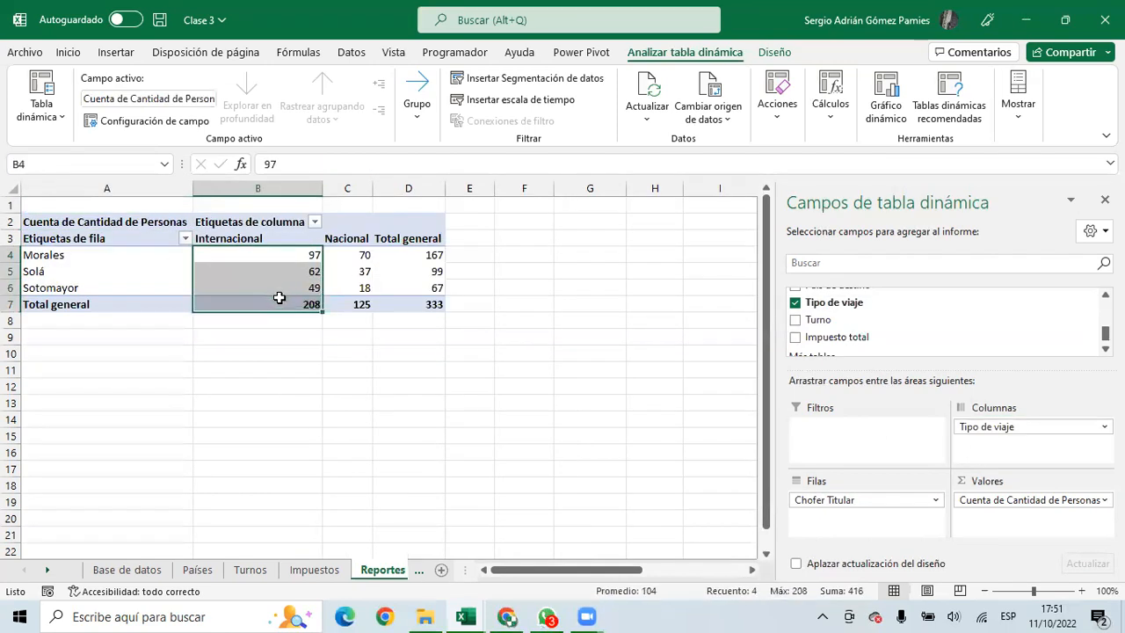
click(354, 257)
drag(353, 261, 336, 304)
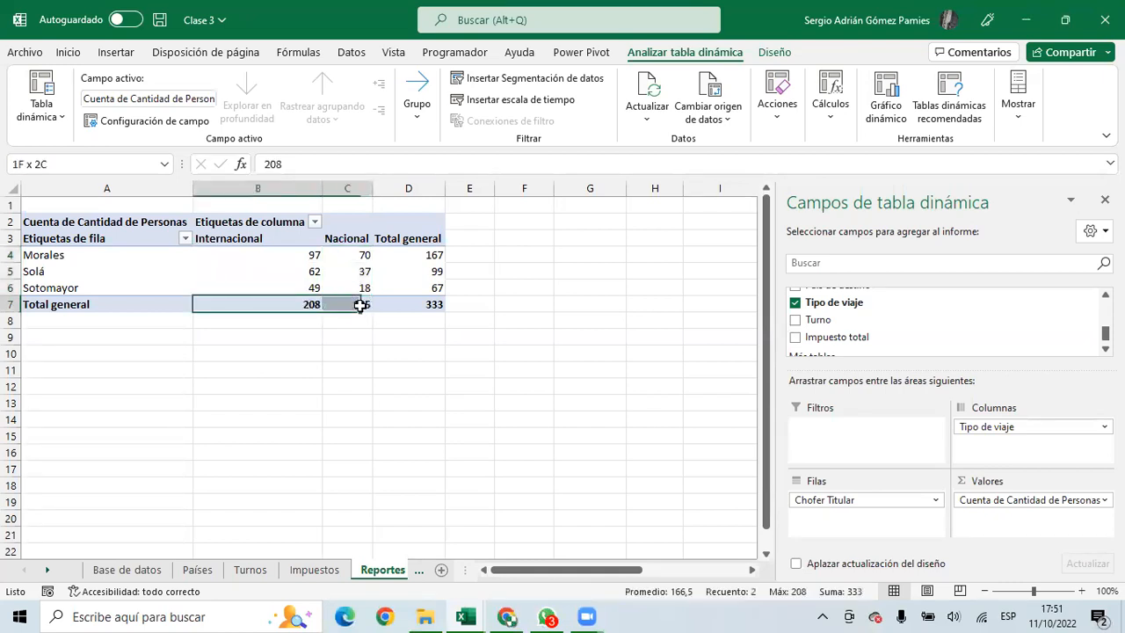
drag(406, 253, 409, 287)
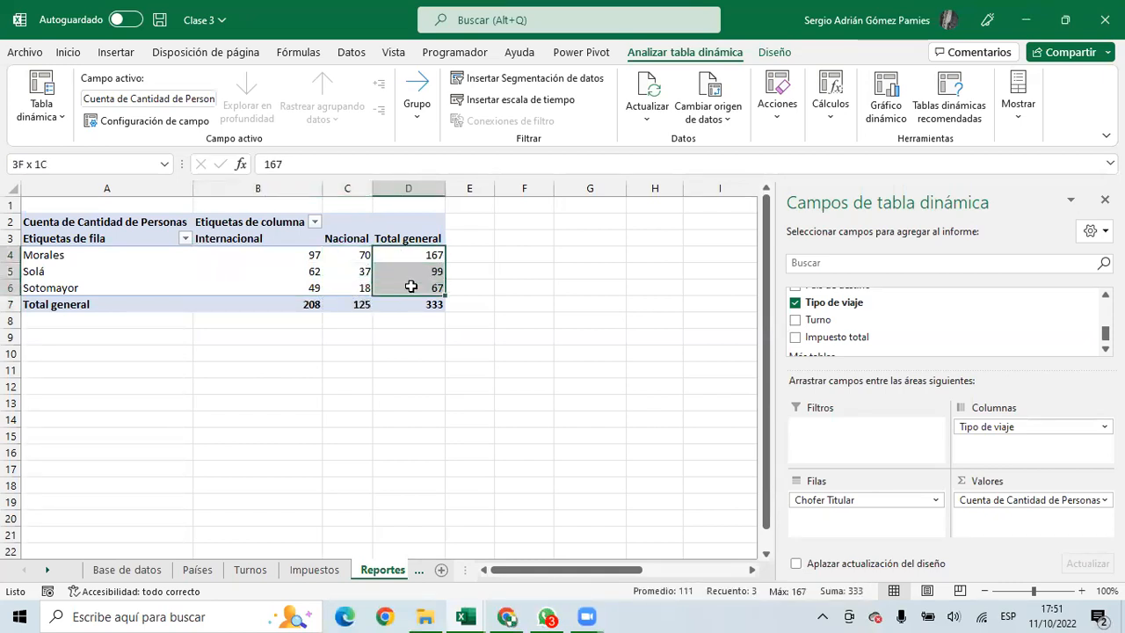
click(423, 304)
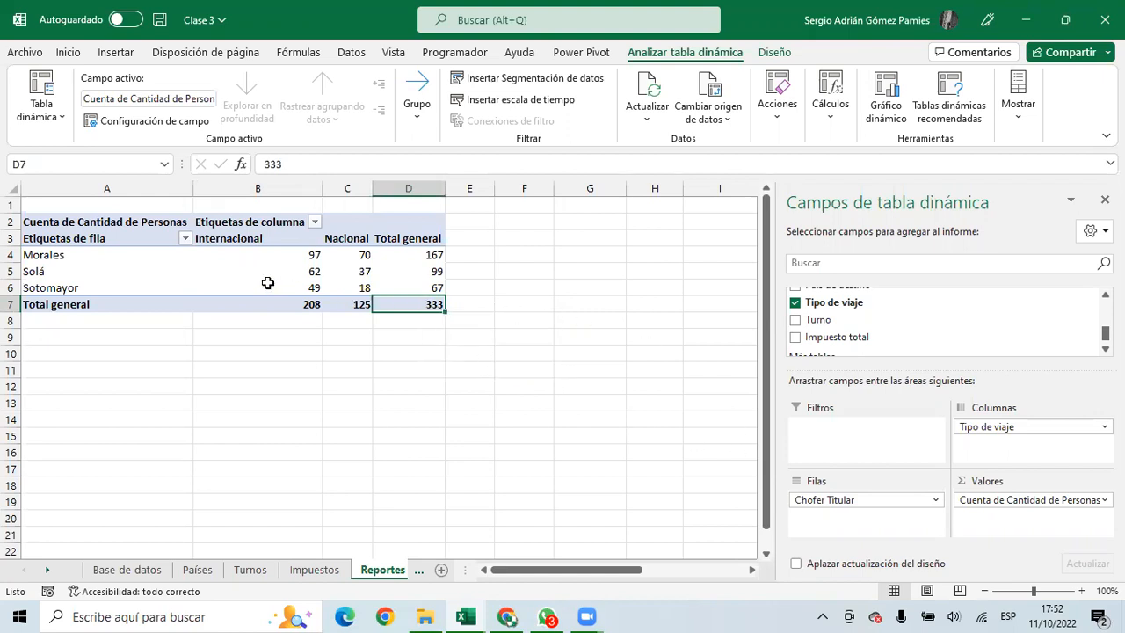
Replace Chofer Titular with Fecha in the PivotTable rows and review the monthly grouping
scroll(1075, 298, up, 1)
scroll(826, 316, up, 3)
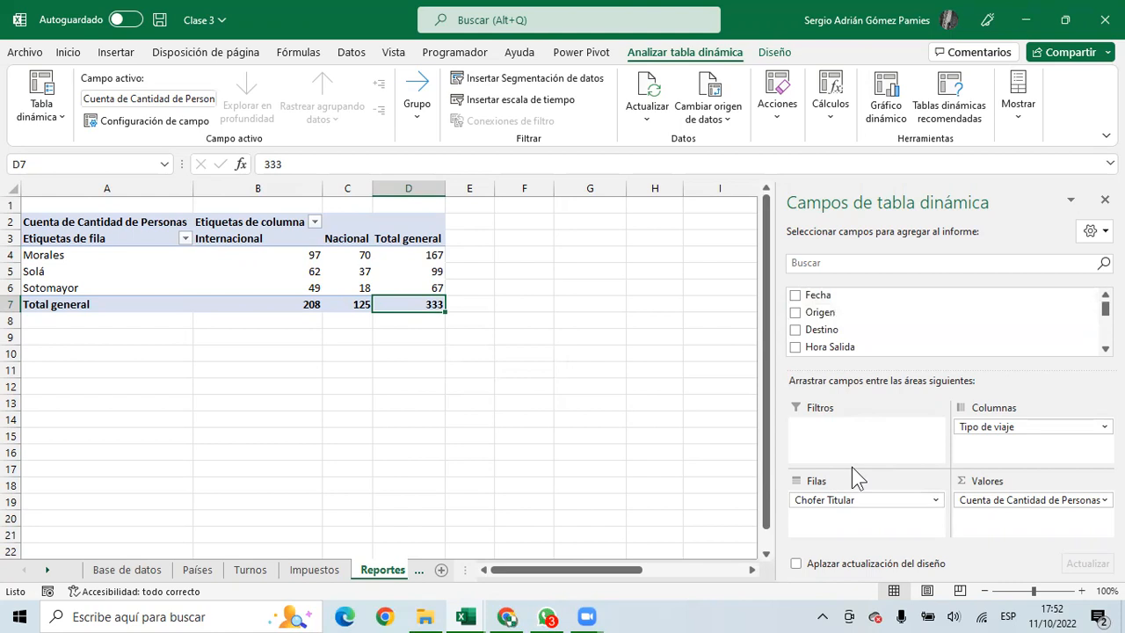
drag(851, 499, 1038, 347)
scroll(922, 325, up, 1)
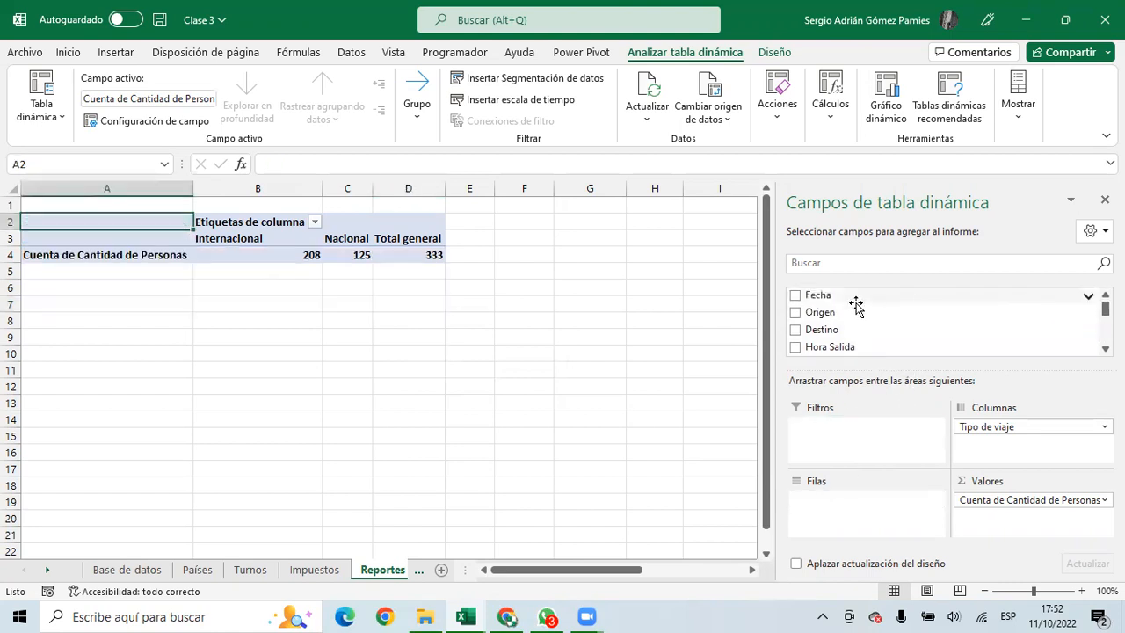
drag(825, 303, 831, 473)
mouse_move(374, 397)
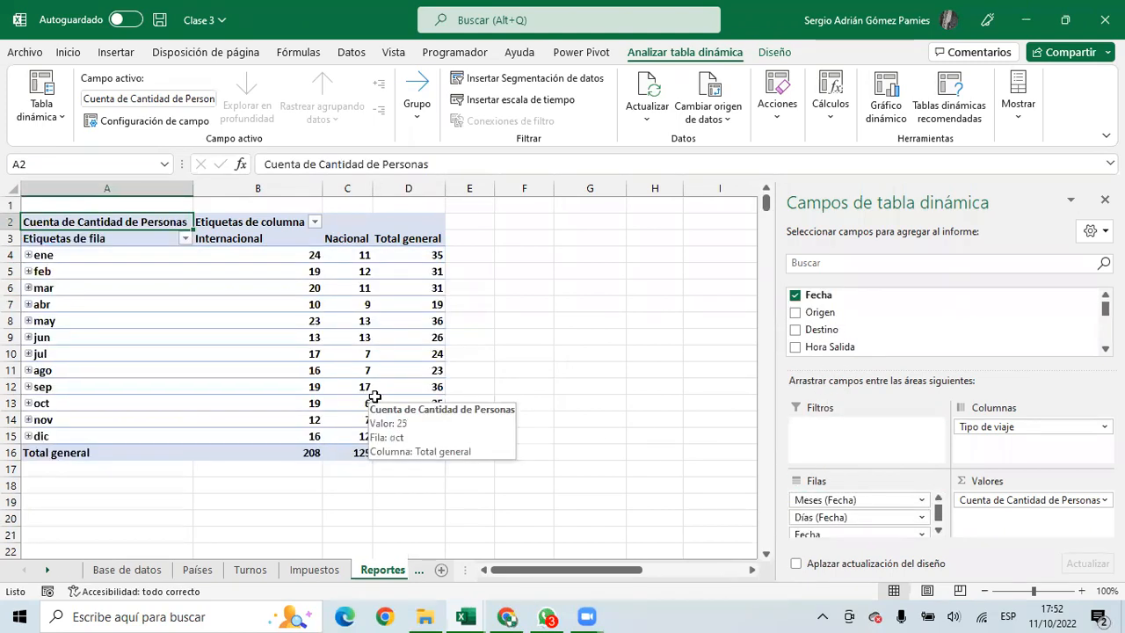
drag(70, 254, 69, 429)
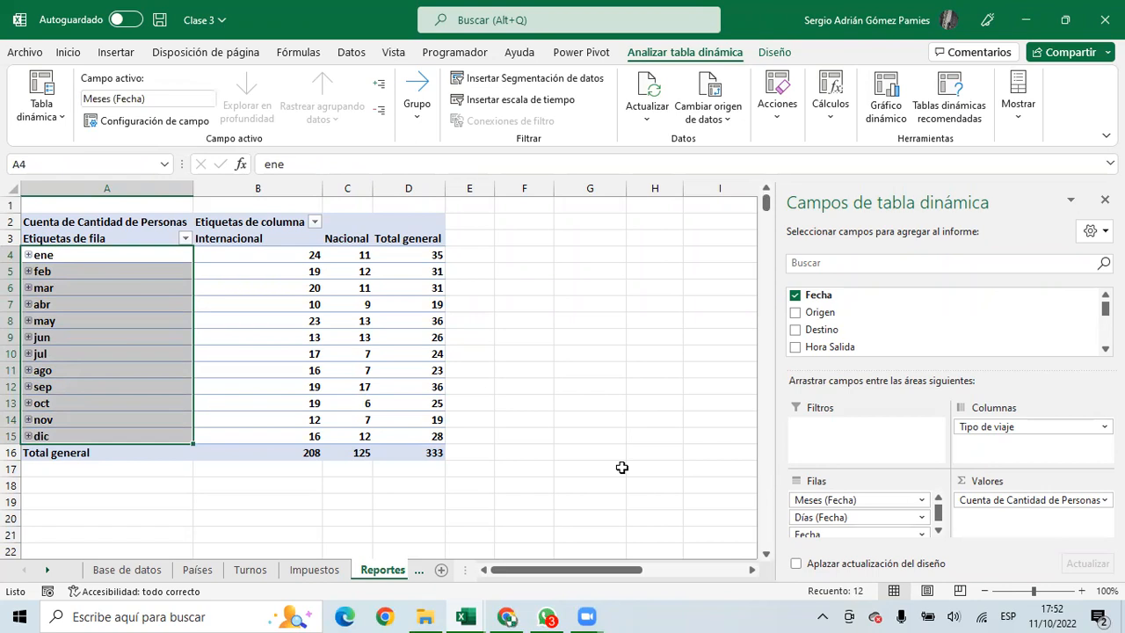
Remove Días (Fecha) and Meses (Fecha) from the PivotTable rows, keeping only Fecha
drag(826, 517, 887, 343)
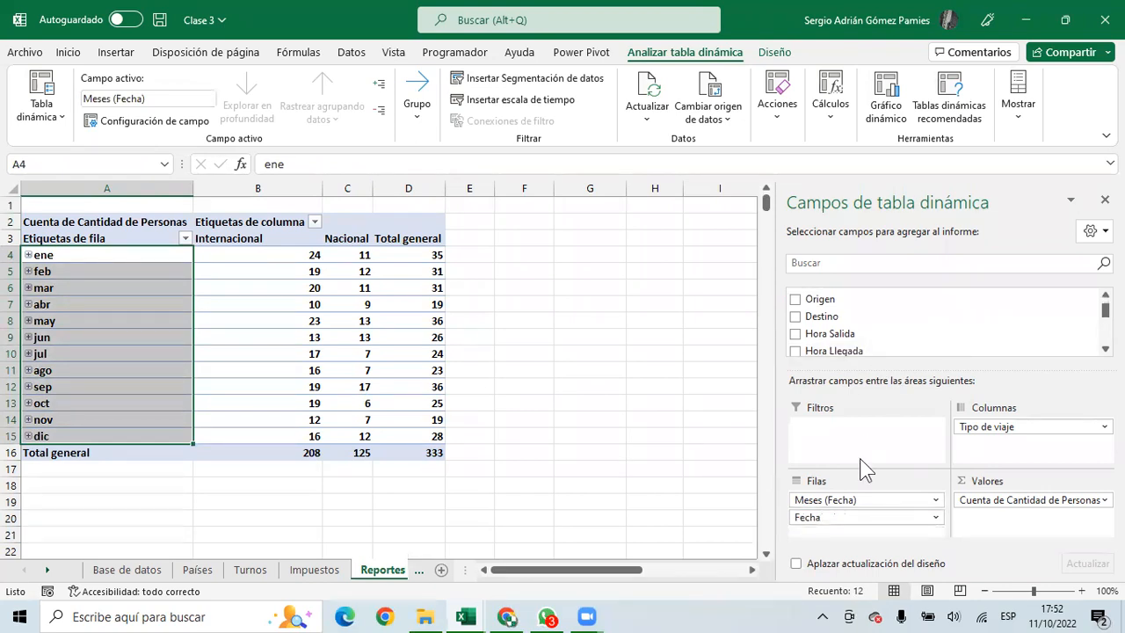
drag(844, 499, 887, 334)
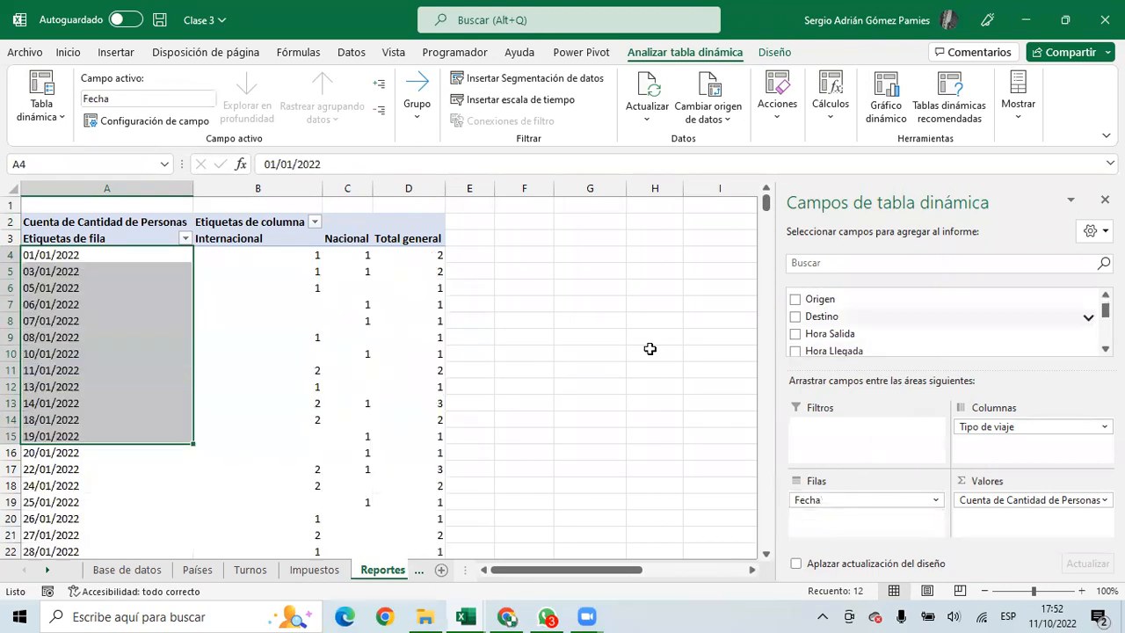
Review the individual dates listed in the PivotTable rows from the first to the last entry
click(85, 320)
click(108, 364)
click(565, 306)
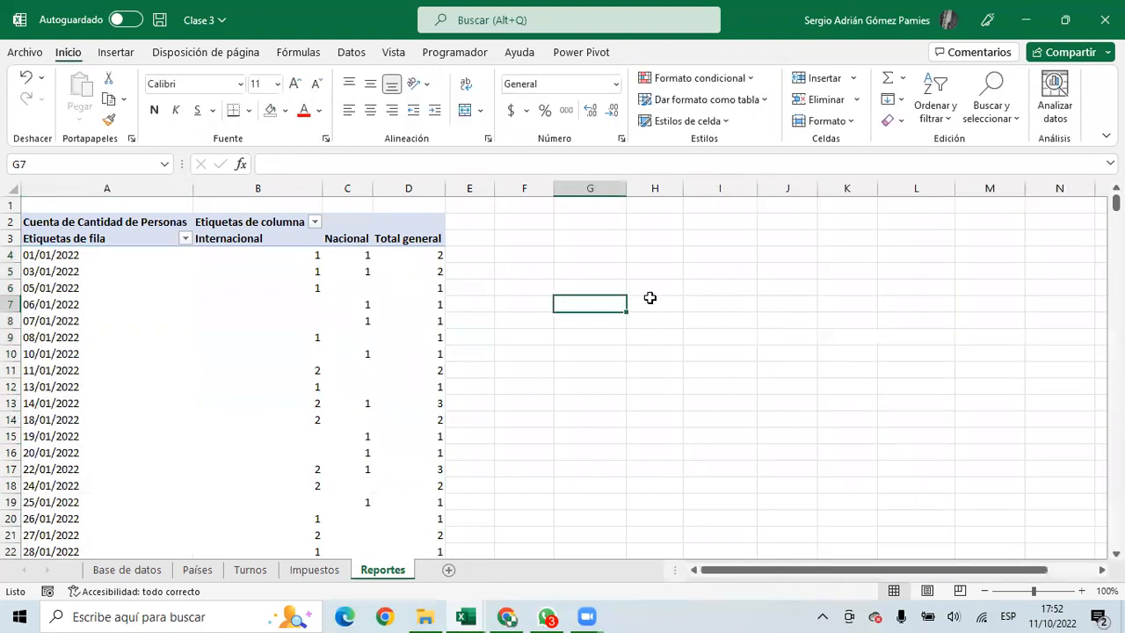
click(252, 342)
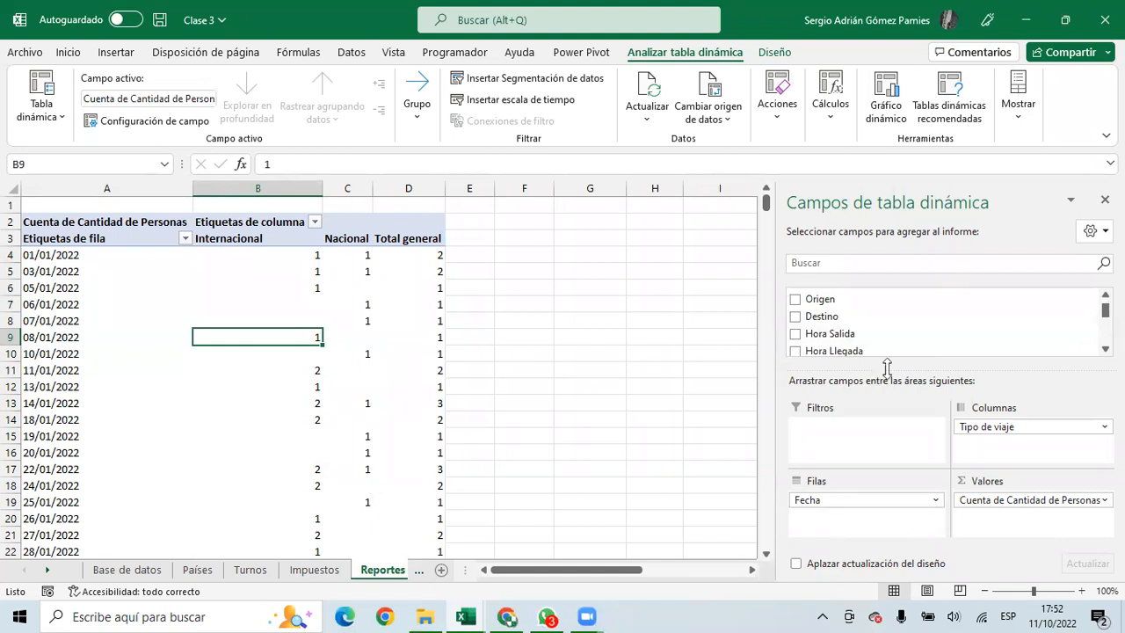
drag(79, 255, 85, 534)
scroll(87, 437, down, 20)
scroll(87, 437, up, 20)
scroll(88, 437, down, 2)
scroll(88, 432, up, 2)
Group the Fecha dates in the PivotTable rows by Meses and Años
click(66, 375)
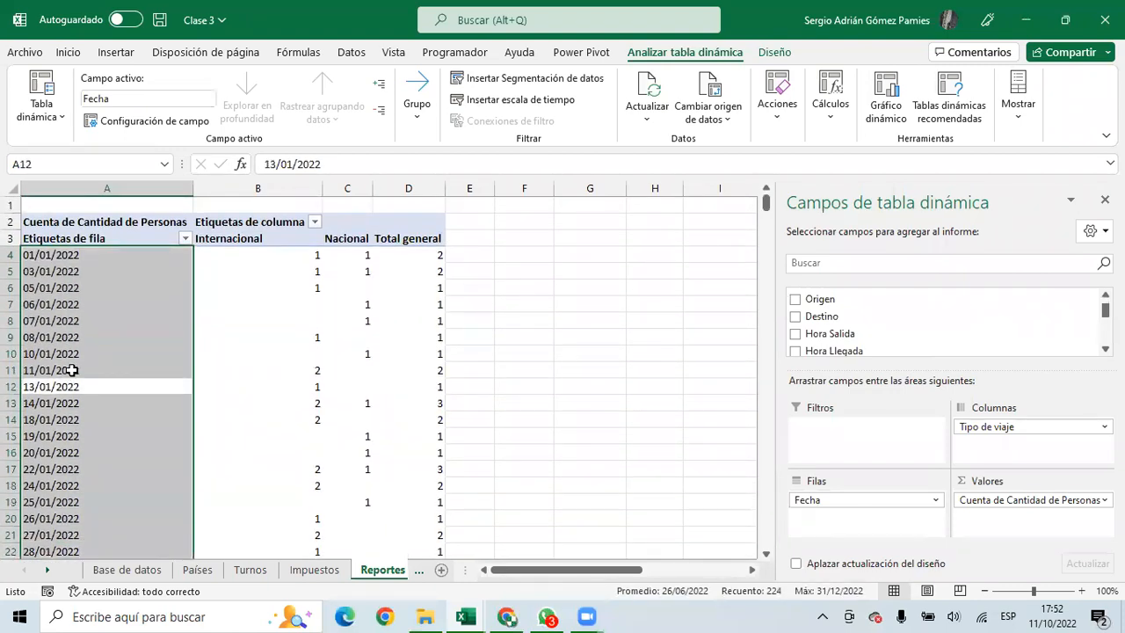
click(72, 370)
right_click(75, 379)
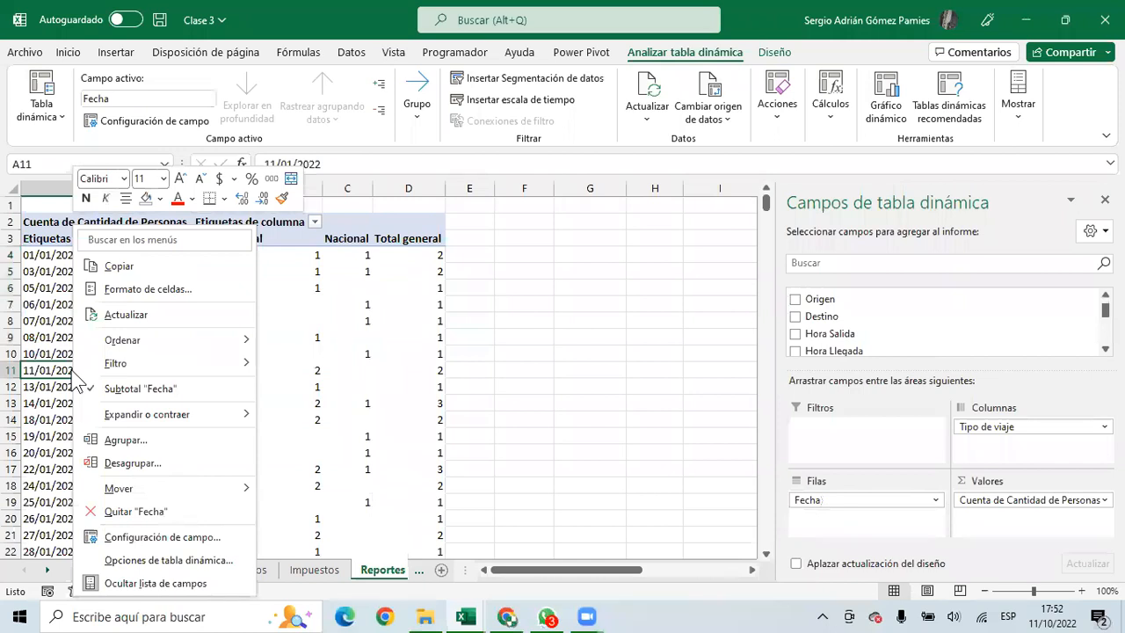
click(126, 441)
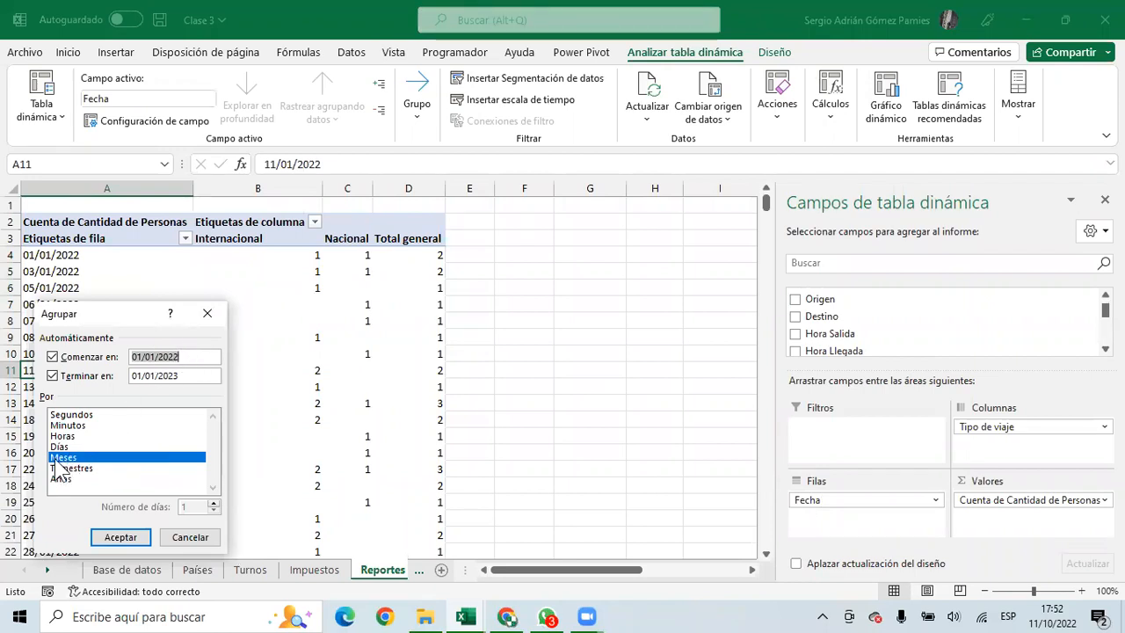
click(76, 477)
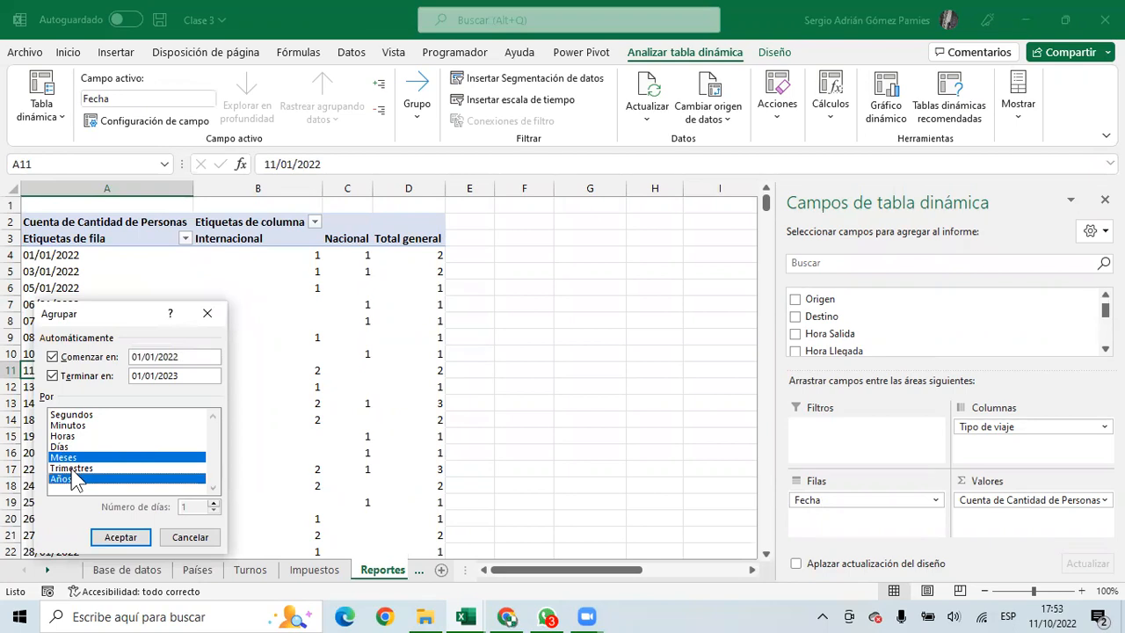
key(Return)
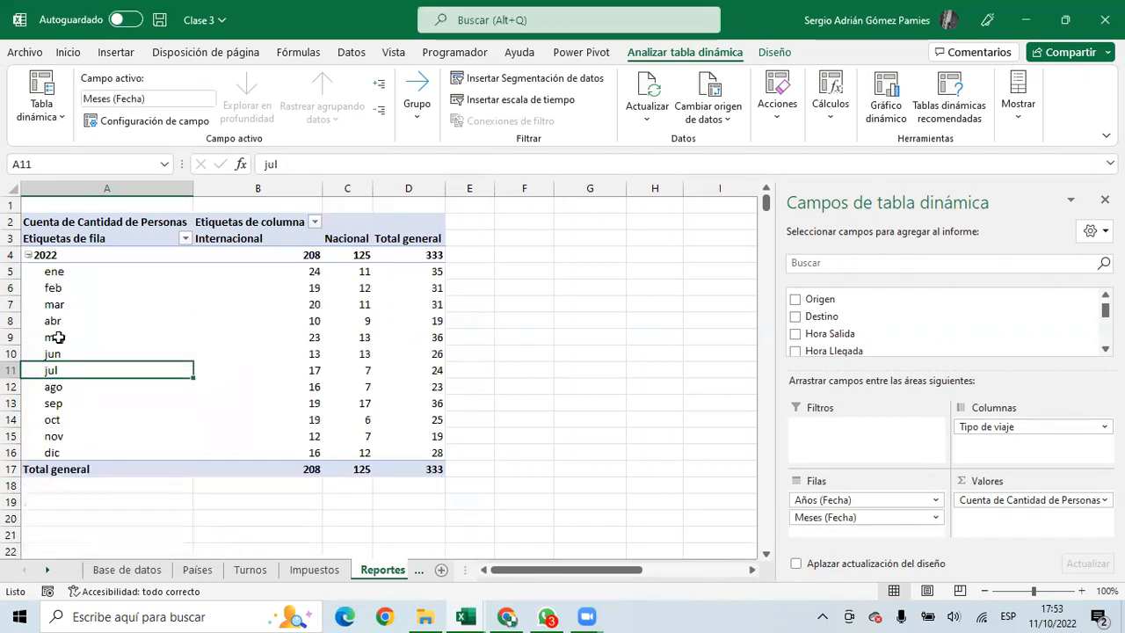
Review the year and month rows with their international and national trip counts
click(41, 255)
drag(53, 271, 58, 452)
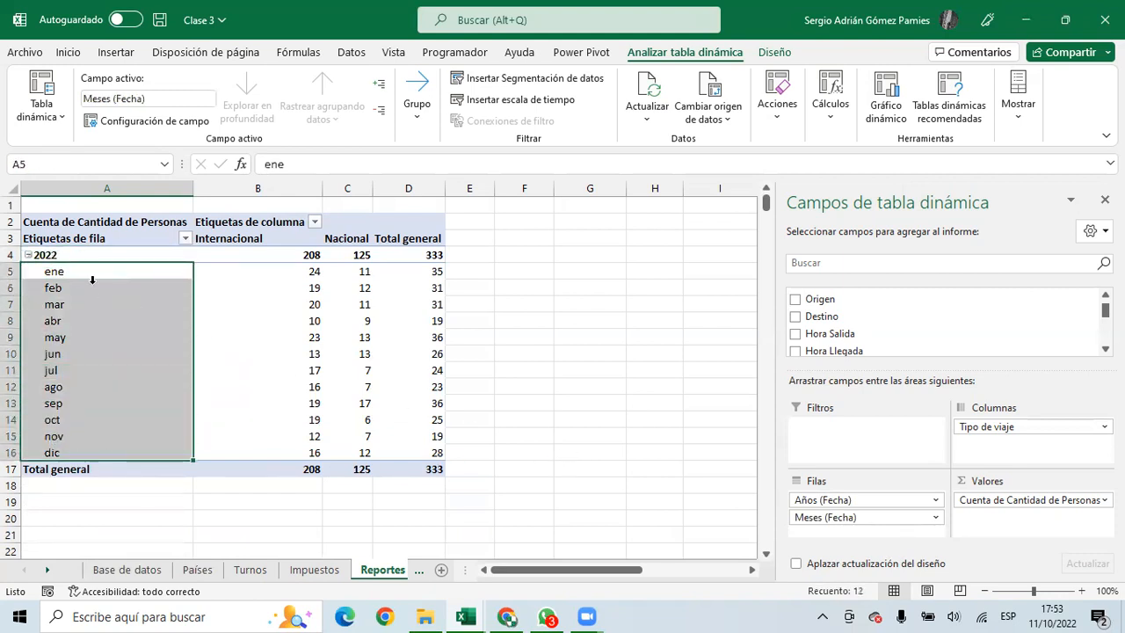
drag(67, 273, 77, 388)
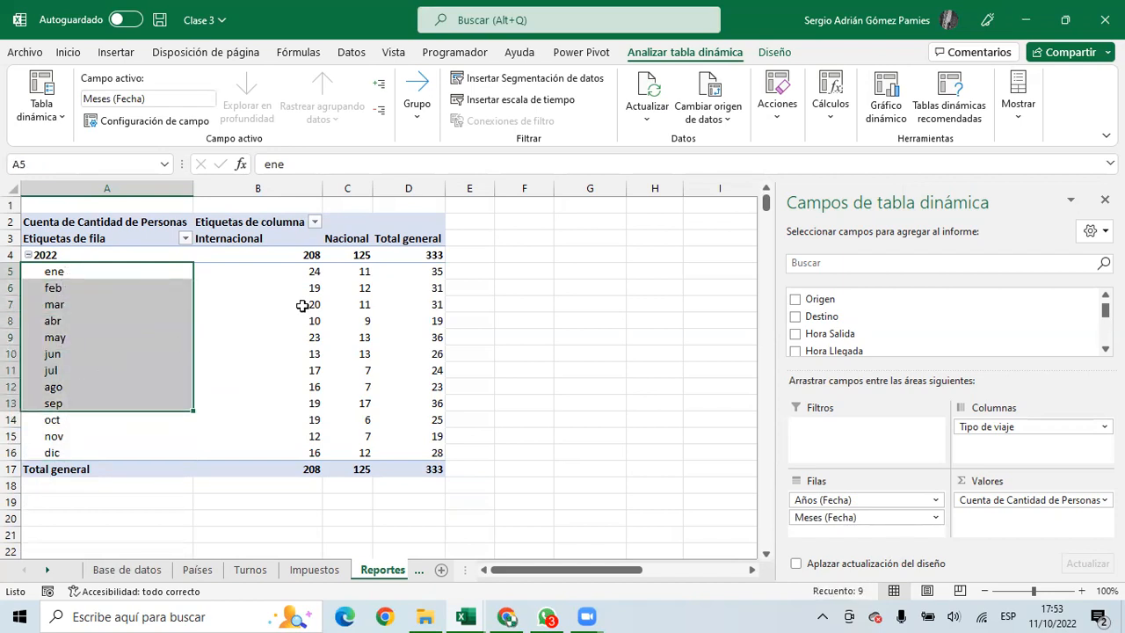
drag(305, 273, 285, 424)
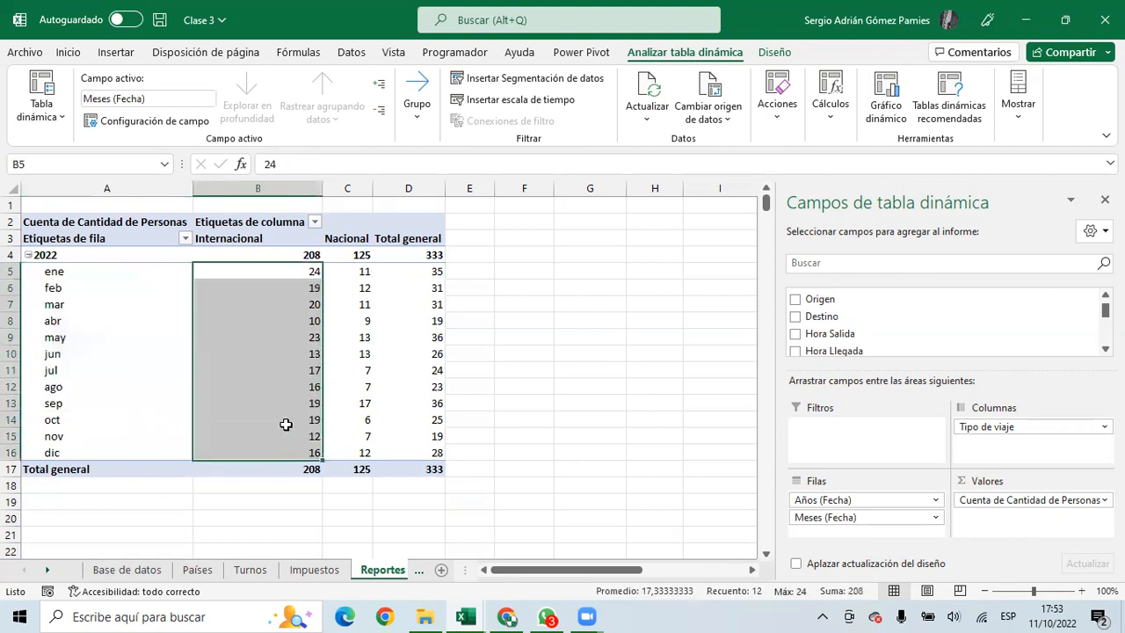
drag(360, 272, 335, 440)
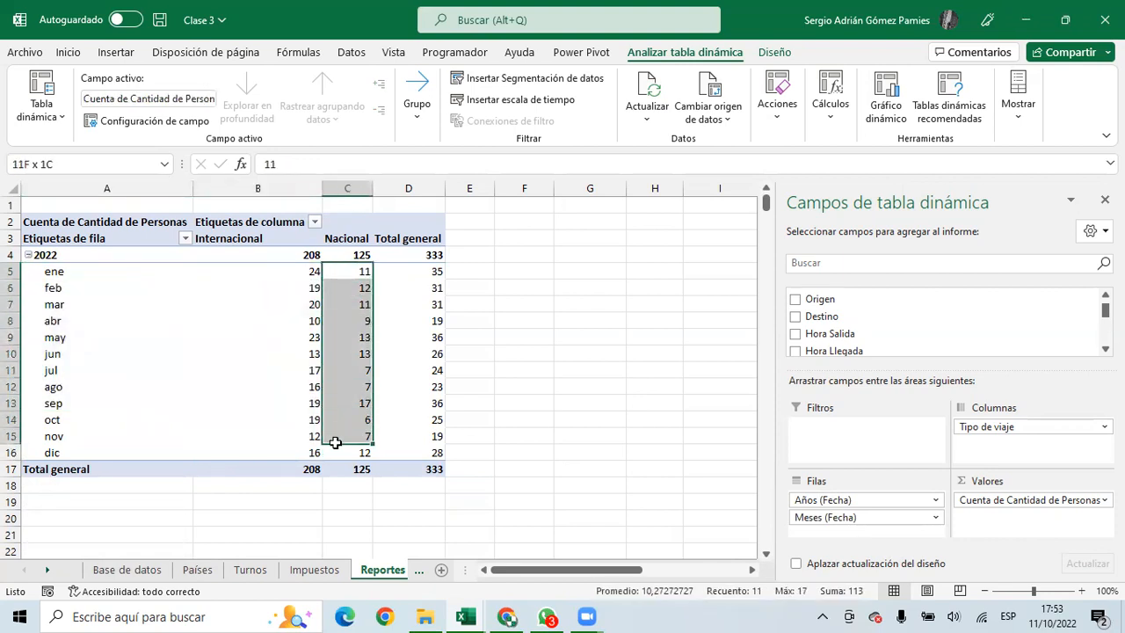
drag(56, 272, 105, 420)
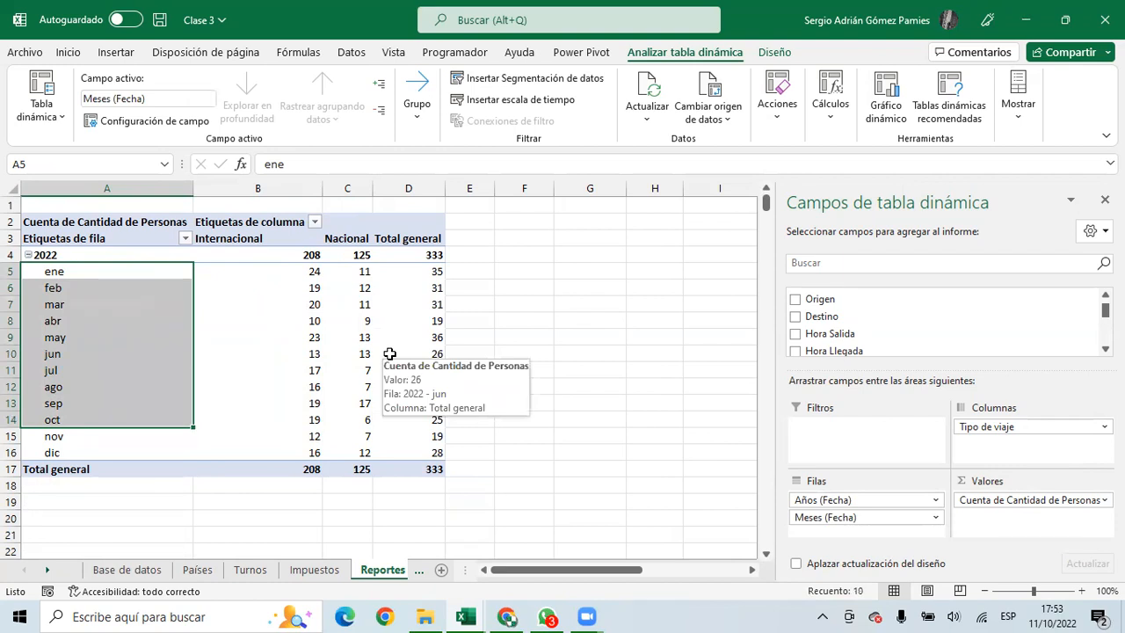
Change the Cantidad de Personas value field's calculation from Recuento to Suma
click(1020, 499)
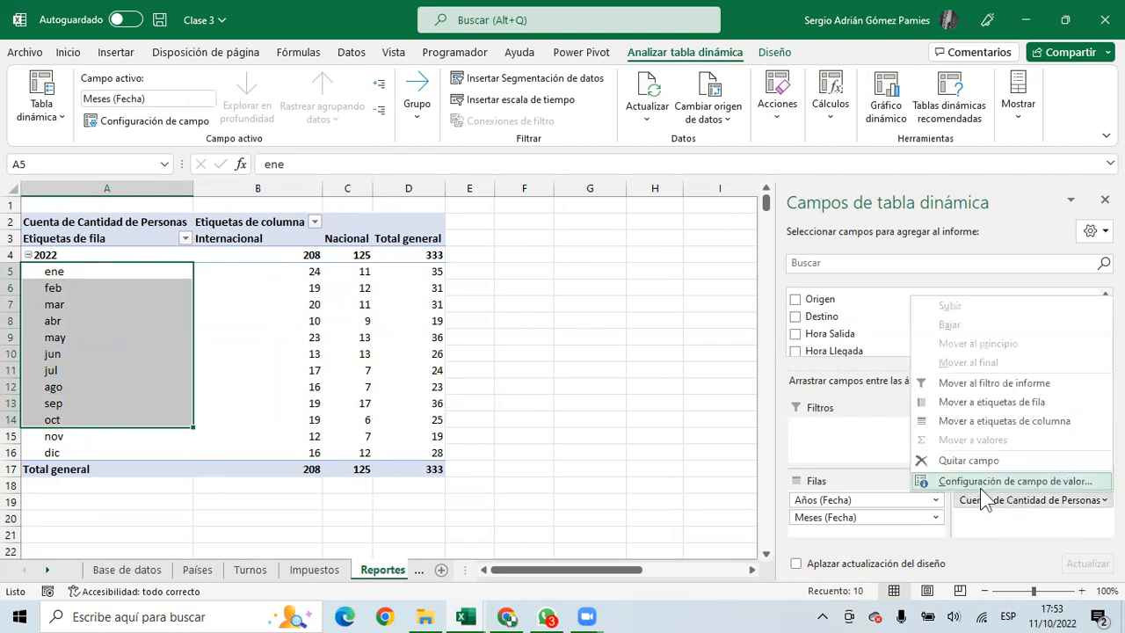
click(983, 483)
click(445, 277)
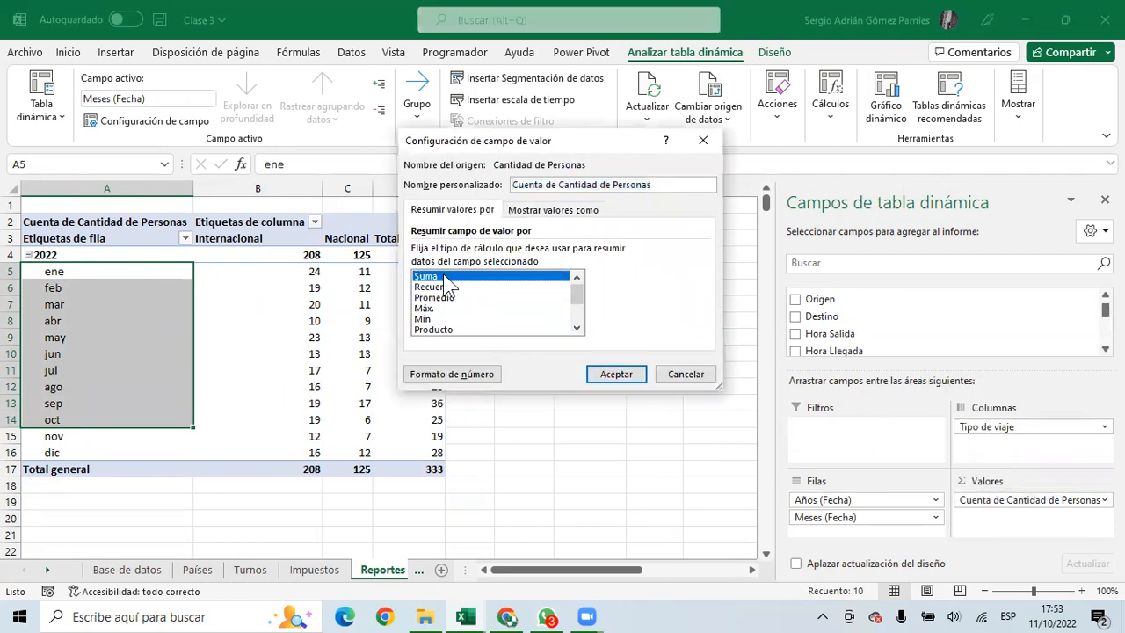
click(613, 375)
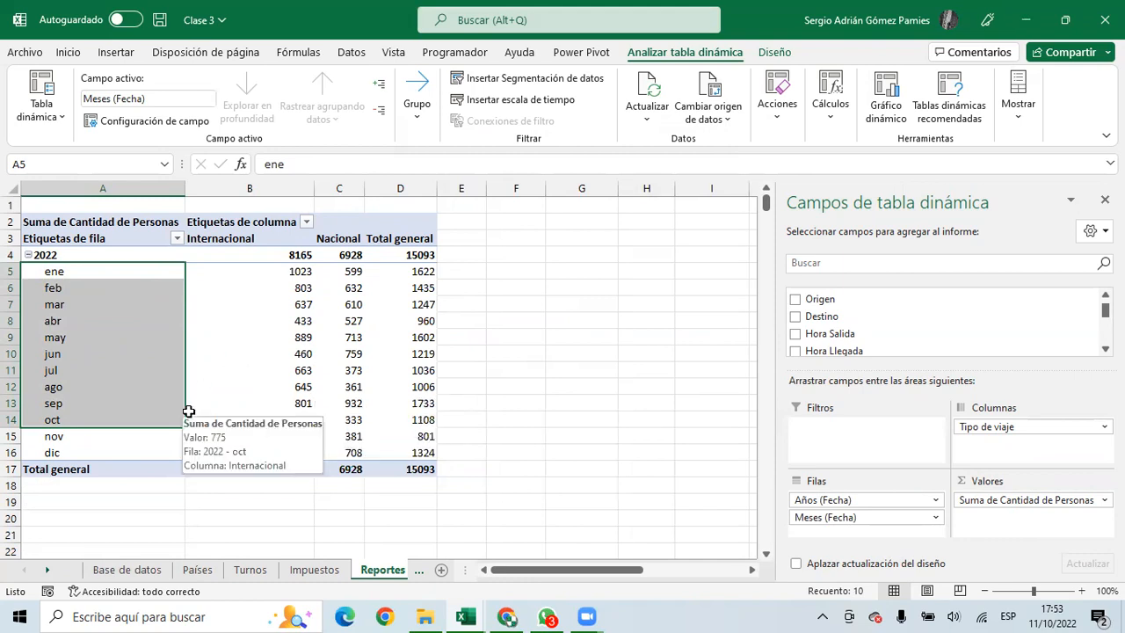
Examine the monthly rows and the date filter options available for the PivotTable row labels, without applying a filter
drag(39, 275, 53, 453)
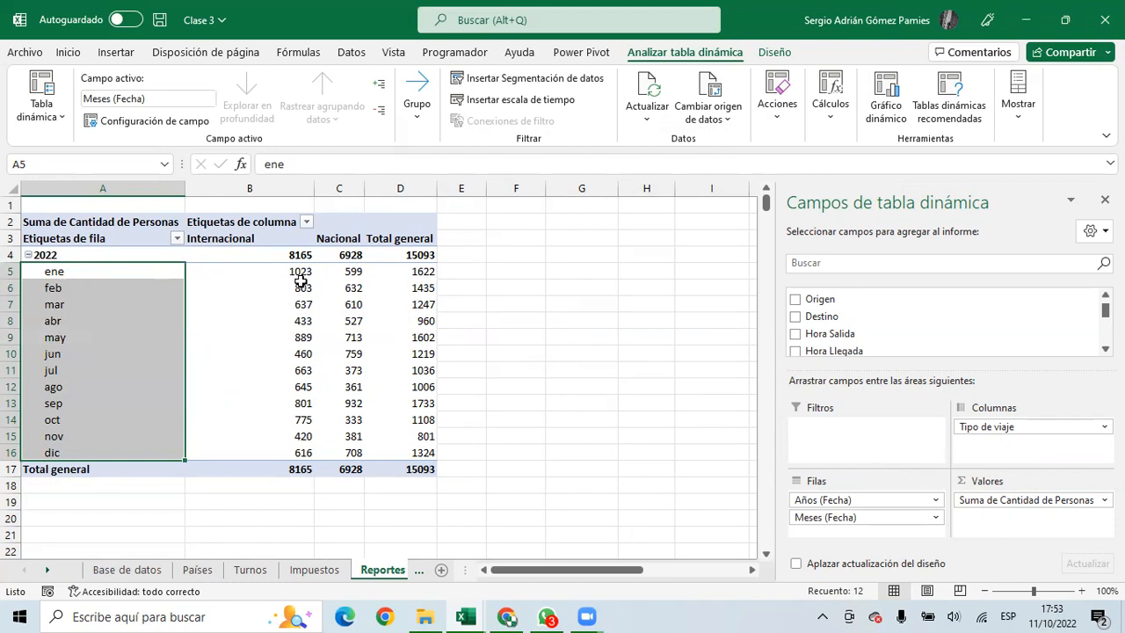
click(172, 243)
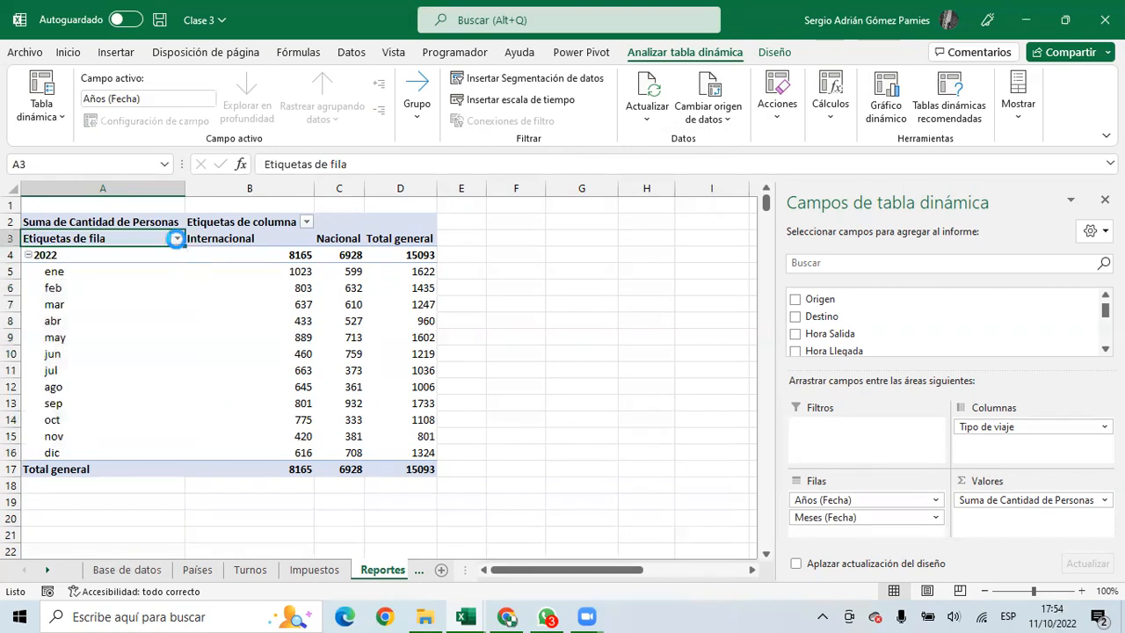
click(177, 238)
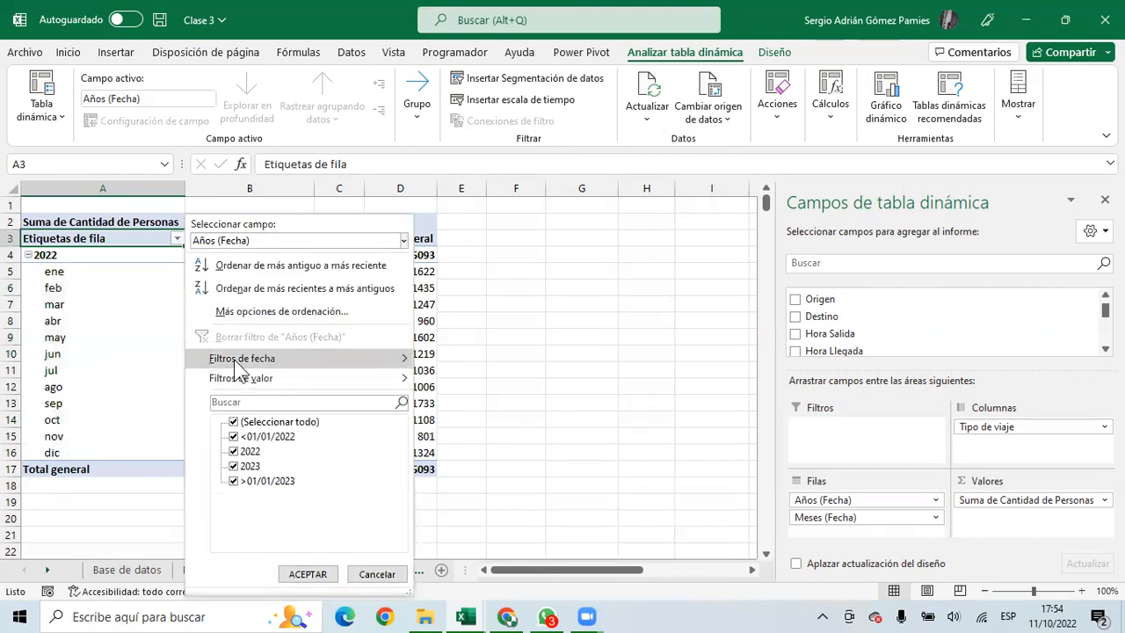
mouse_move(237, 364)
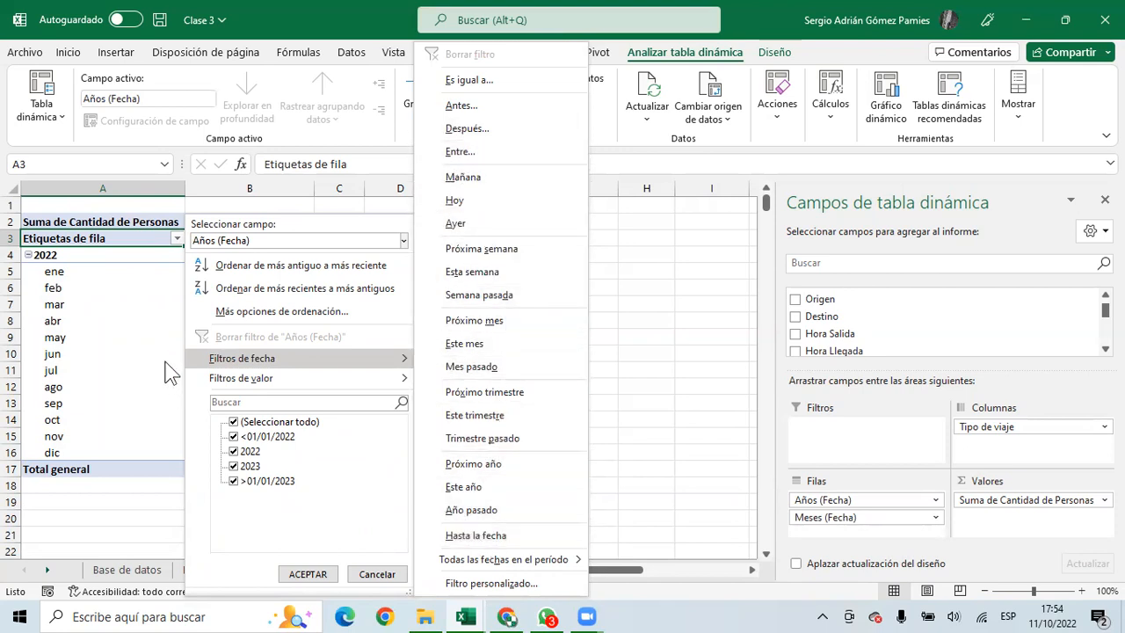
click(94, 259)
drag(121, 256, 114, 420)
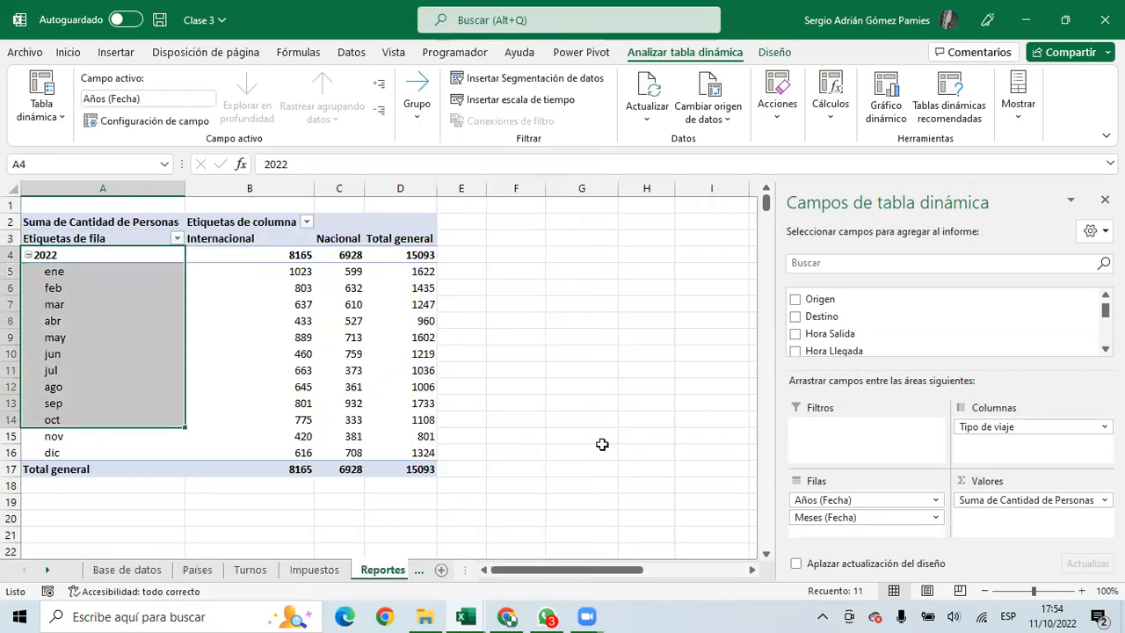
Replace Años (Fecha) and Meses (Fecha) with Chofer Titular in the PivotTable rows
drag(823, 499, 835, 328)
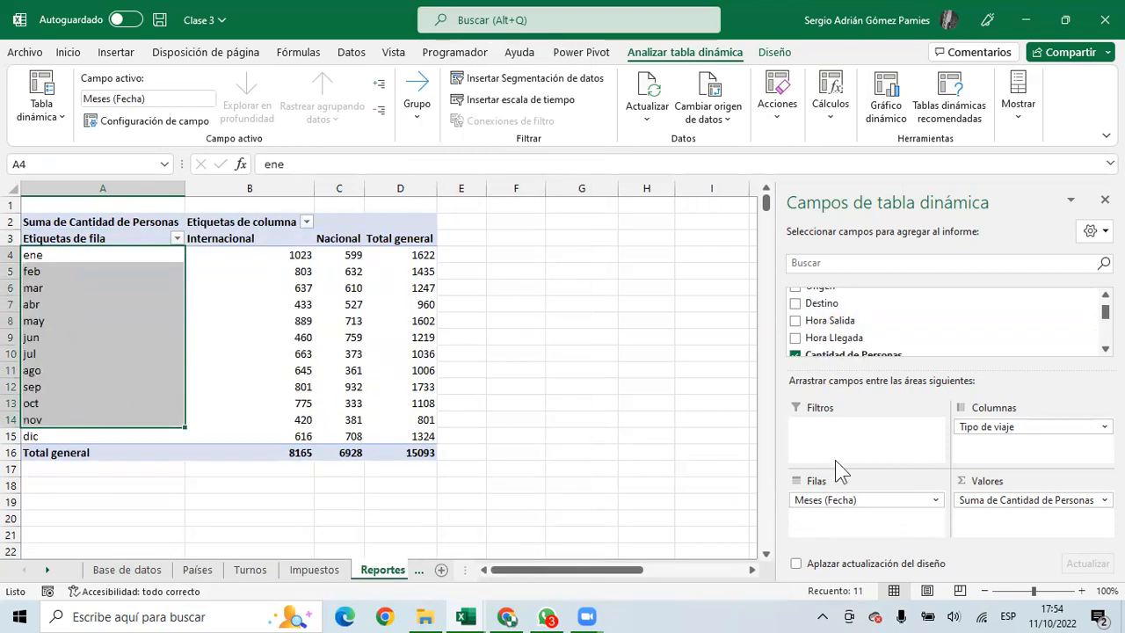
drag(840, 472, 924, 307)
scroll(962, 307, up, 2)
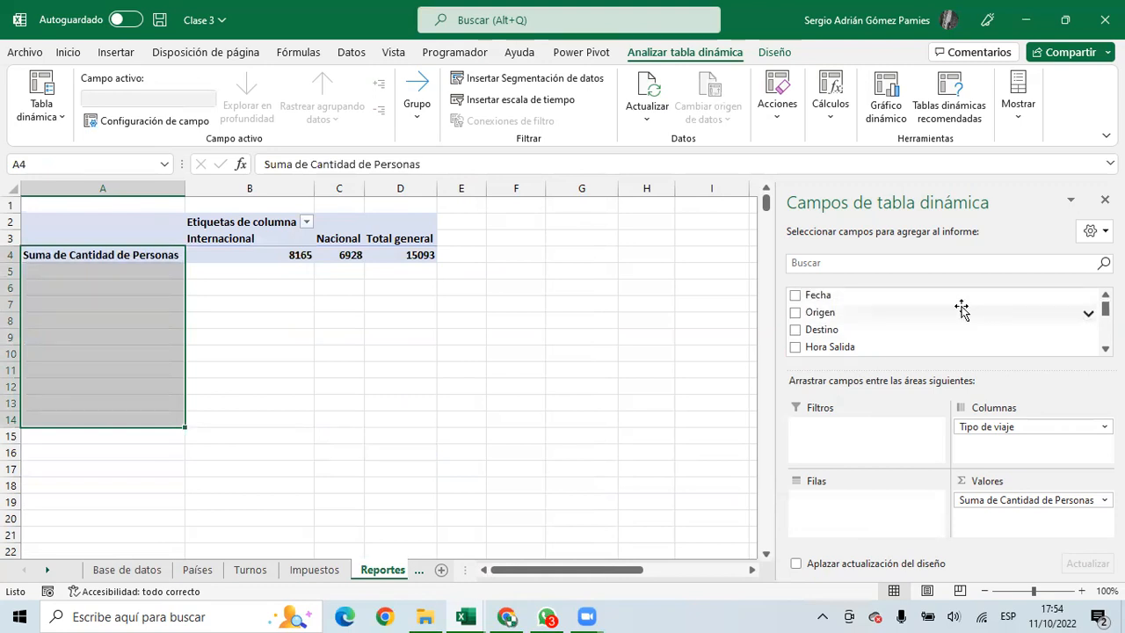
click(1106, 350)
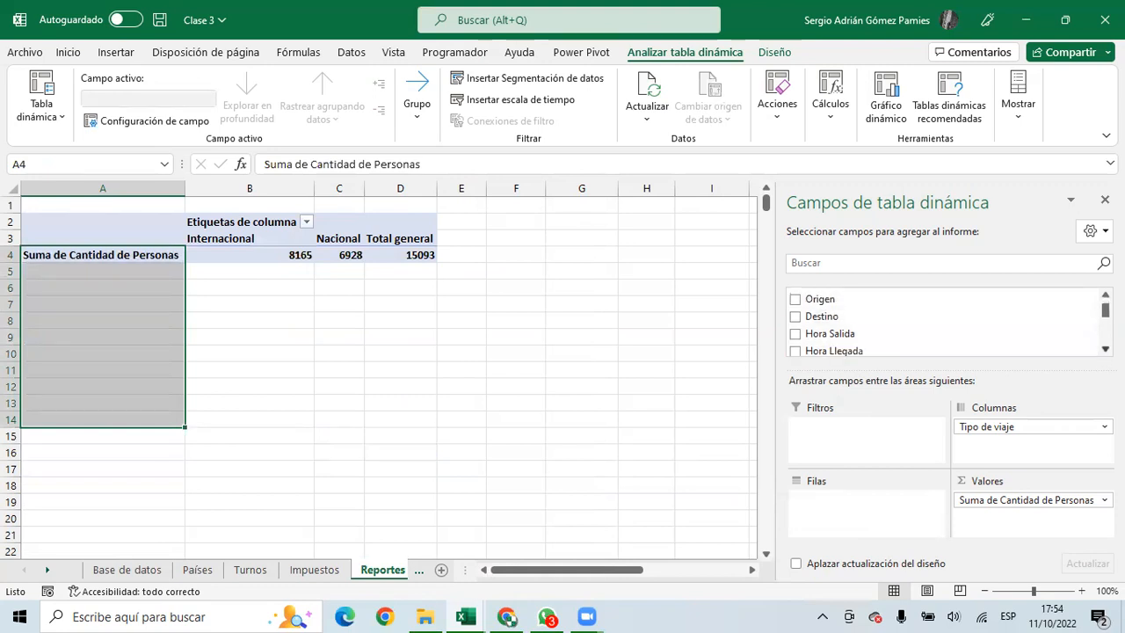
click(1106, 350)
scroll(945, 321, down, 2)
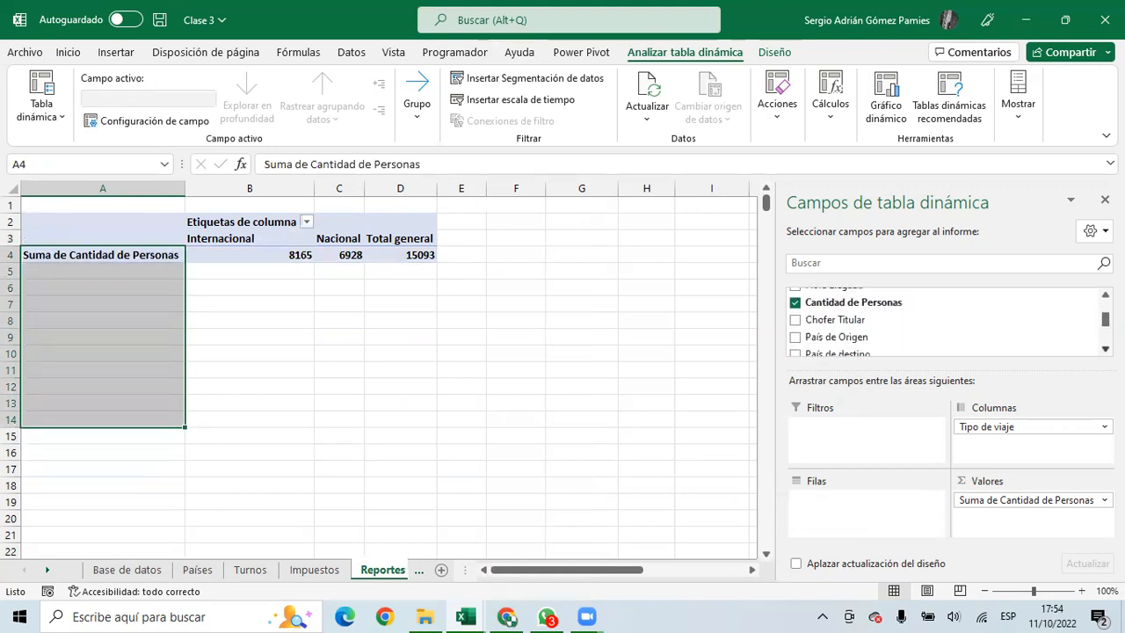
drag(850, 321, 835, 506)
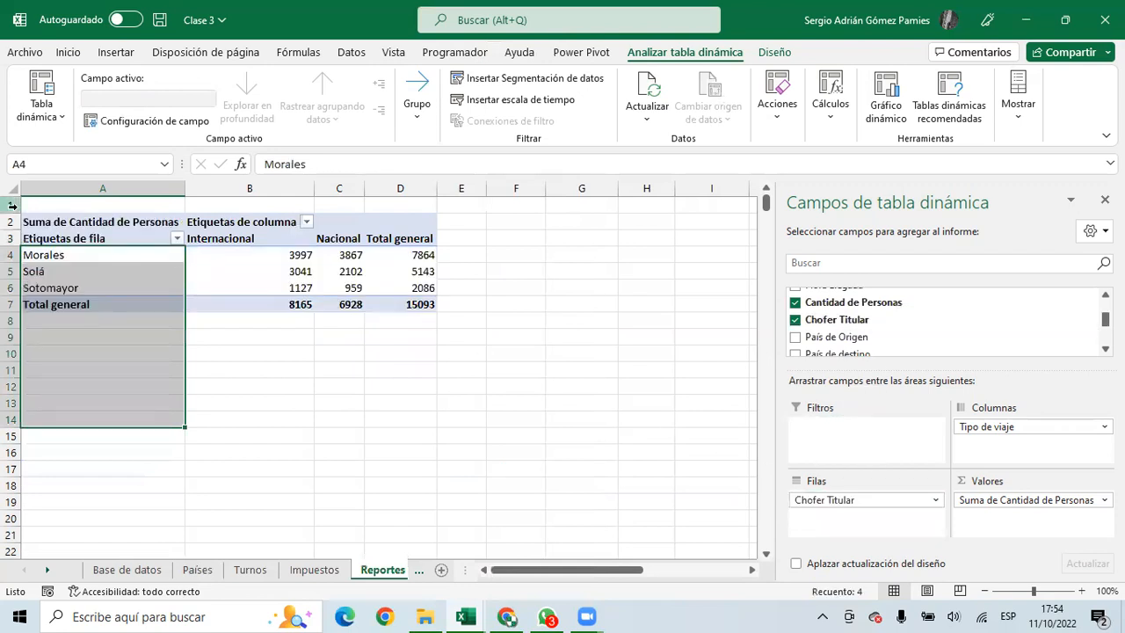
Filter the PivotTable's Chofer Titular rows to show only the first and third drivers, then review their passenger sums
click(86, 271)
click(176, 238)
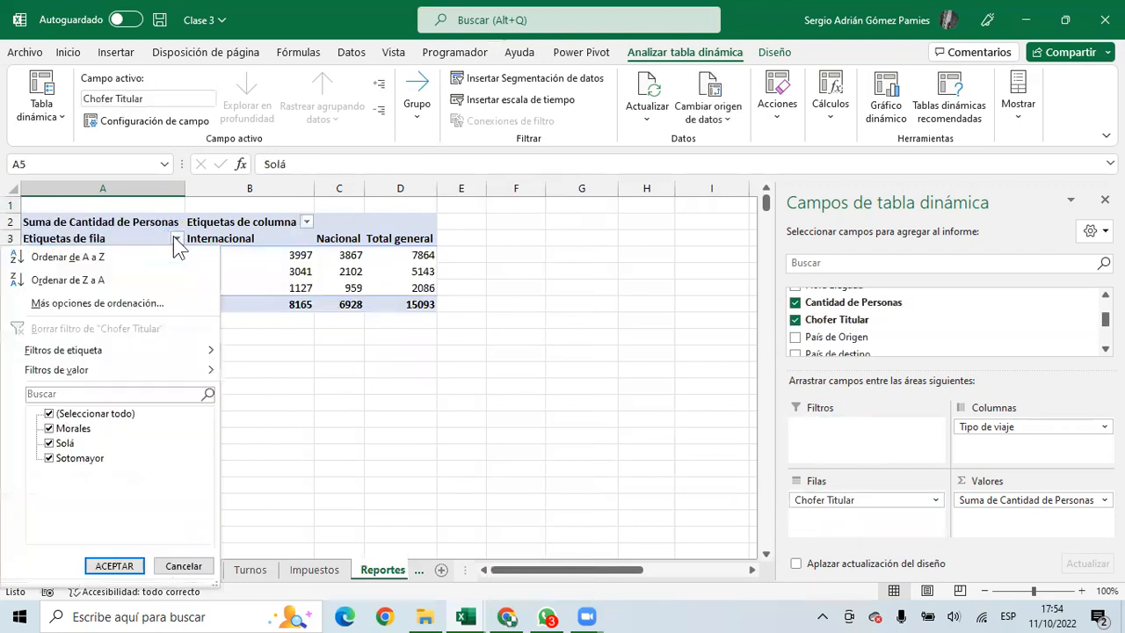
click(50, 414)
click(49, 428)
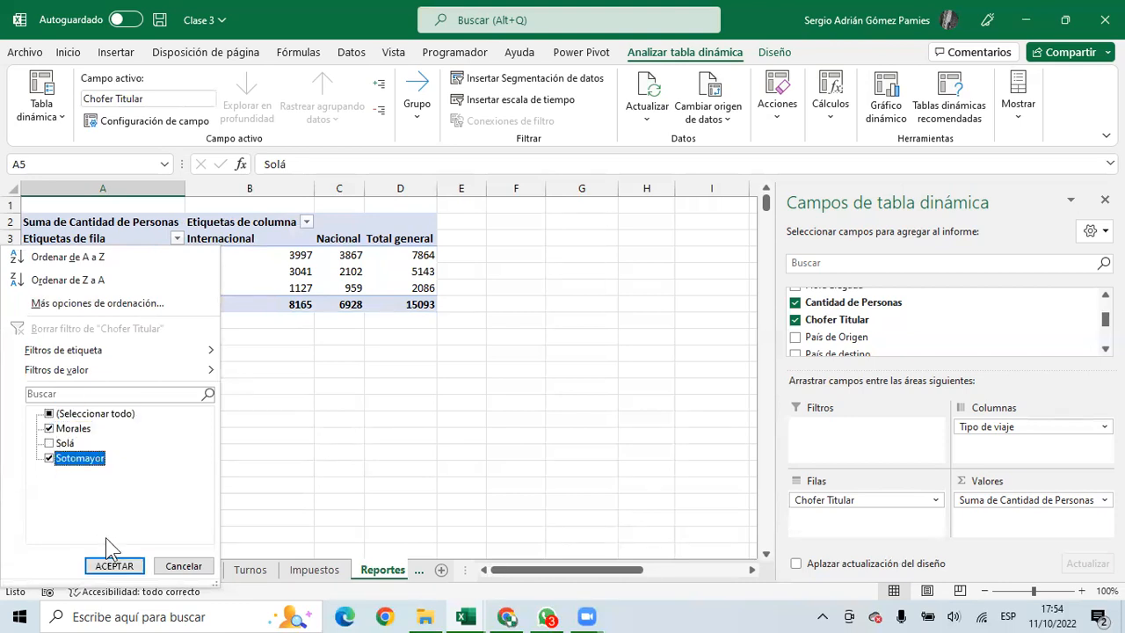
click(113, 566)
drag(276, 256, 400, 306)
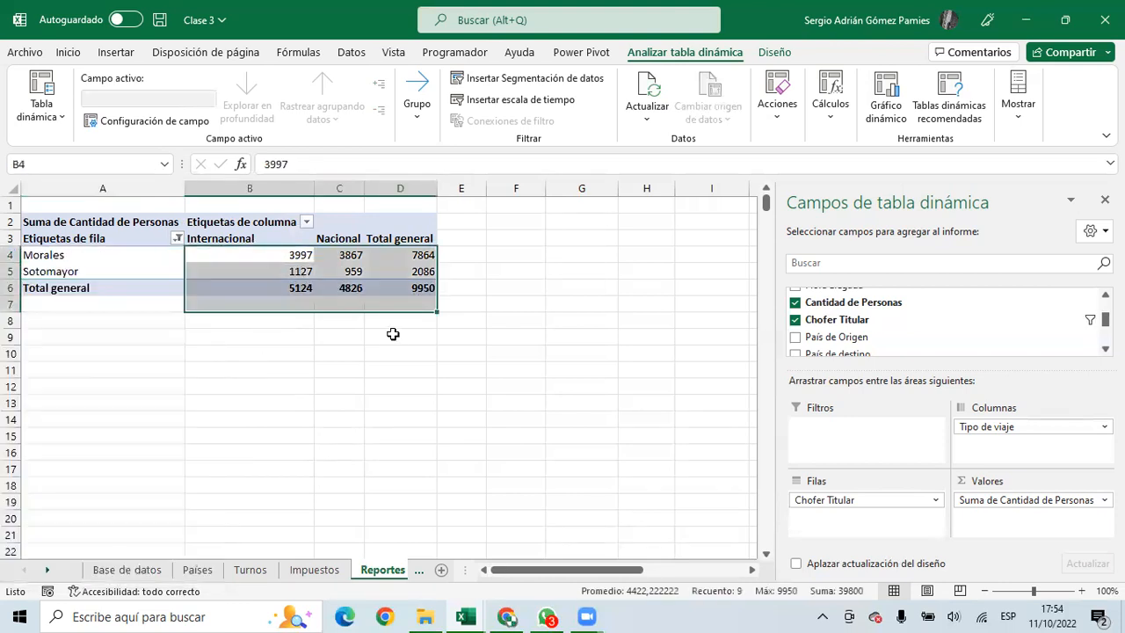
Filter the Tipo de viaje columns to show only Nacional and review the remaining passenger sums
click(306, 221)
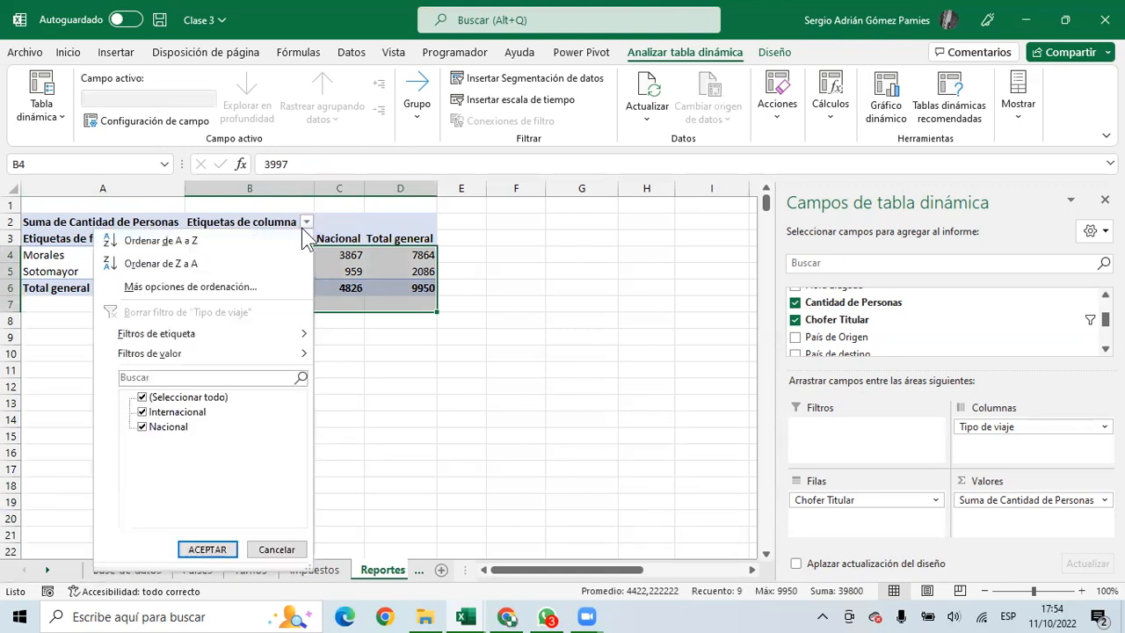
click(143, 397)
click(143, 426)
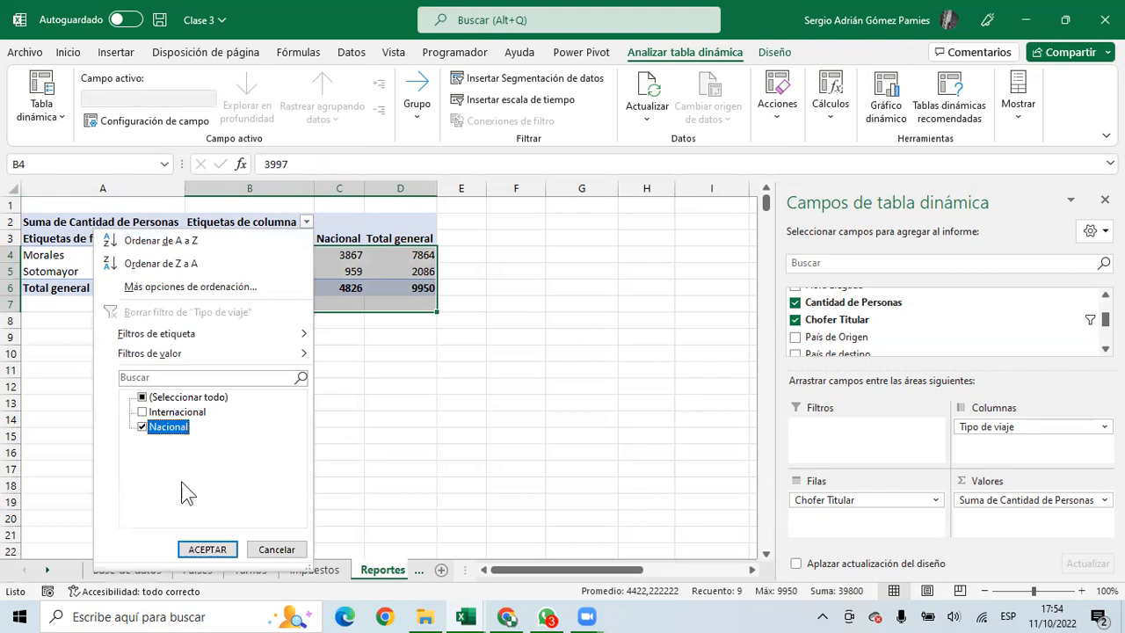
click(191, 548)
drag(274, 257, 366, 284)
click(274, 256)
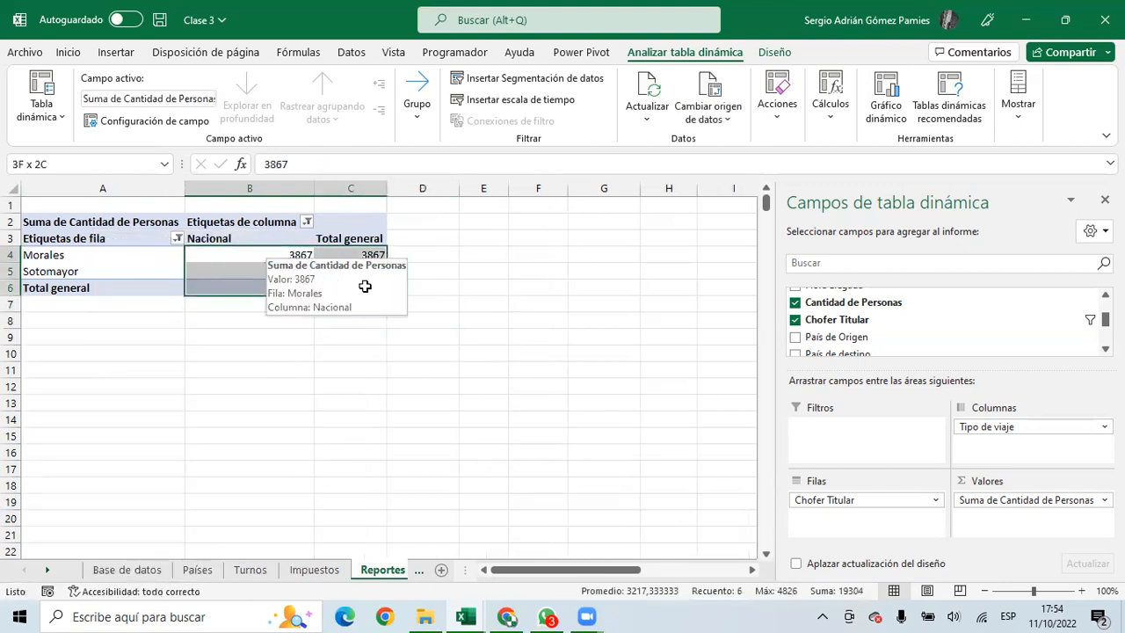
Clear the driver and trip type filters from the PivotTable in a single operation
click(170, 313)
click(153, 259)
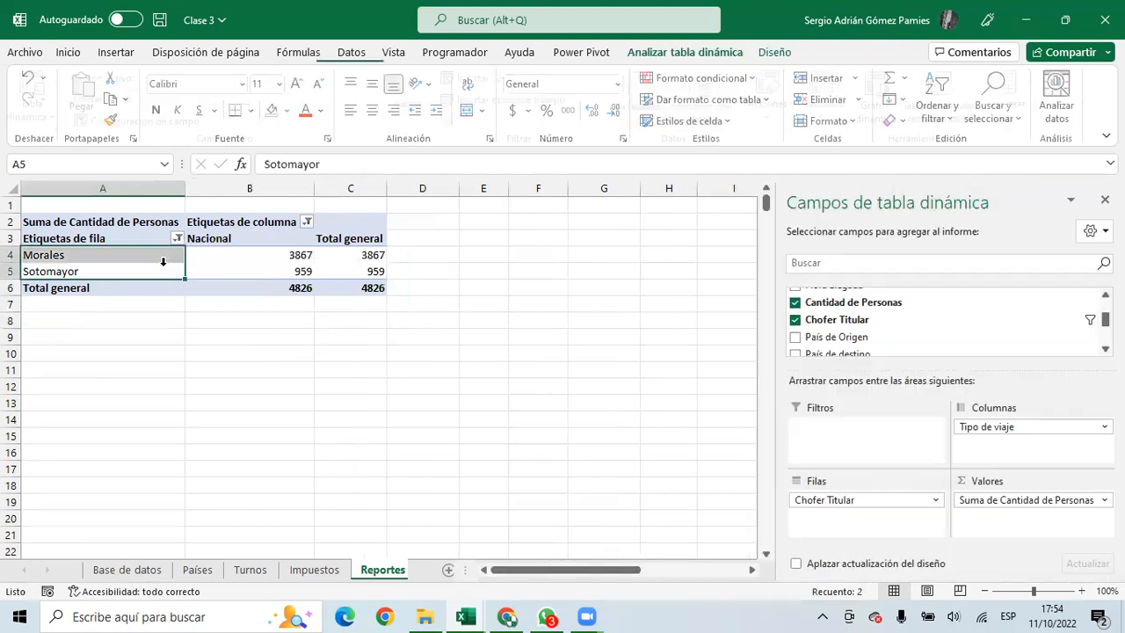
click(269, 269)
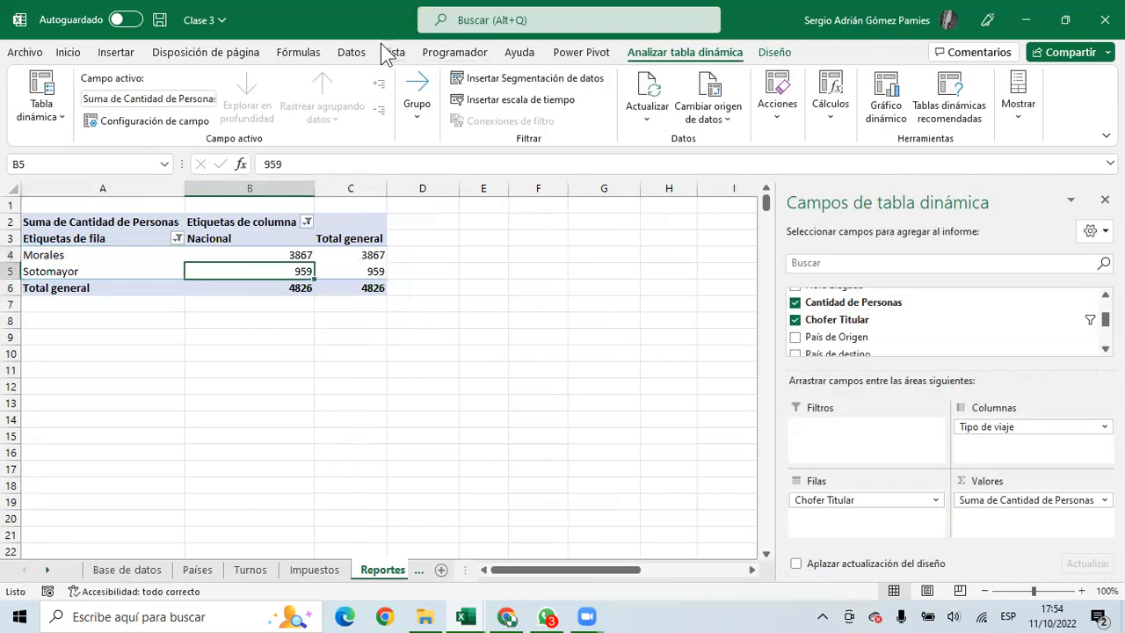
click(352, 53)
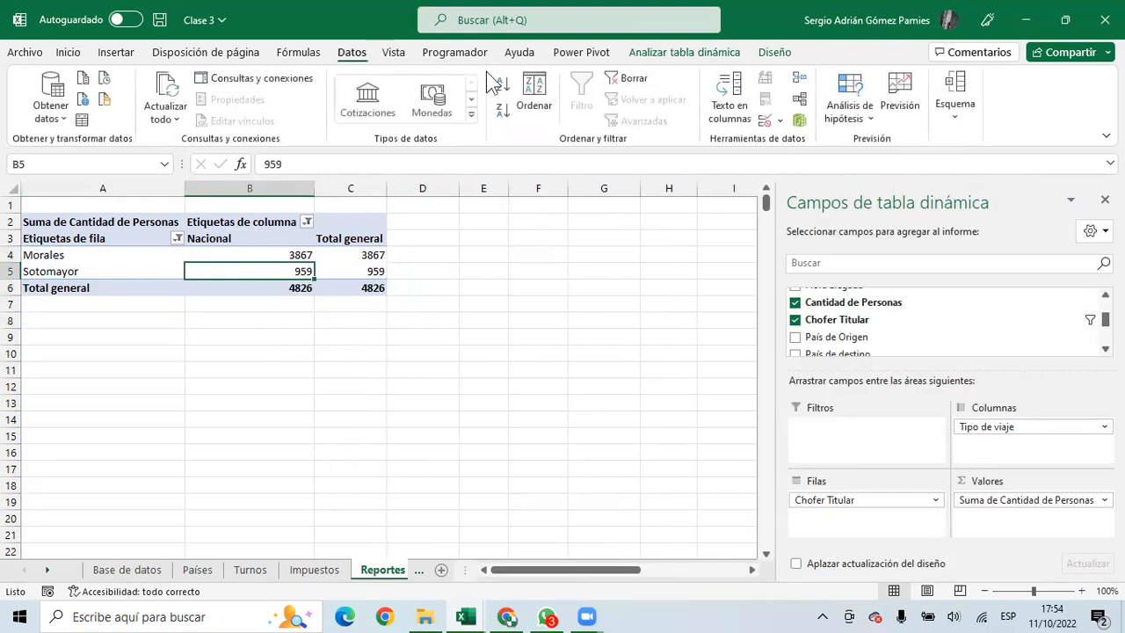
click(626, 80)
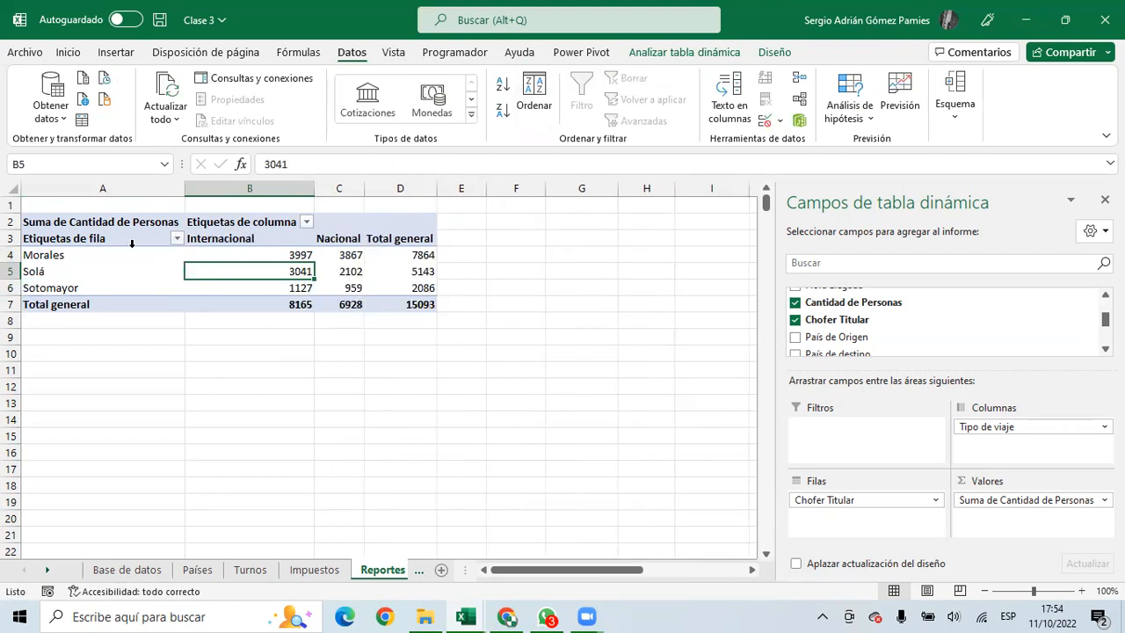
Filter Chofer Titular by value with Suma de Cantidad de Personas greater than or equal to a threshold that keeps only the first two drivers
click(176, 239)
mouse_move(120, 370)
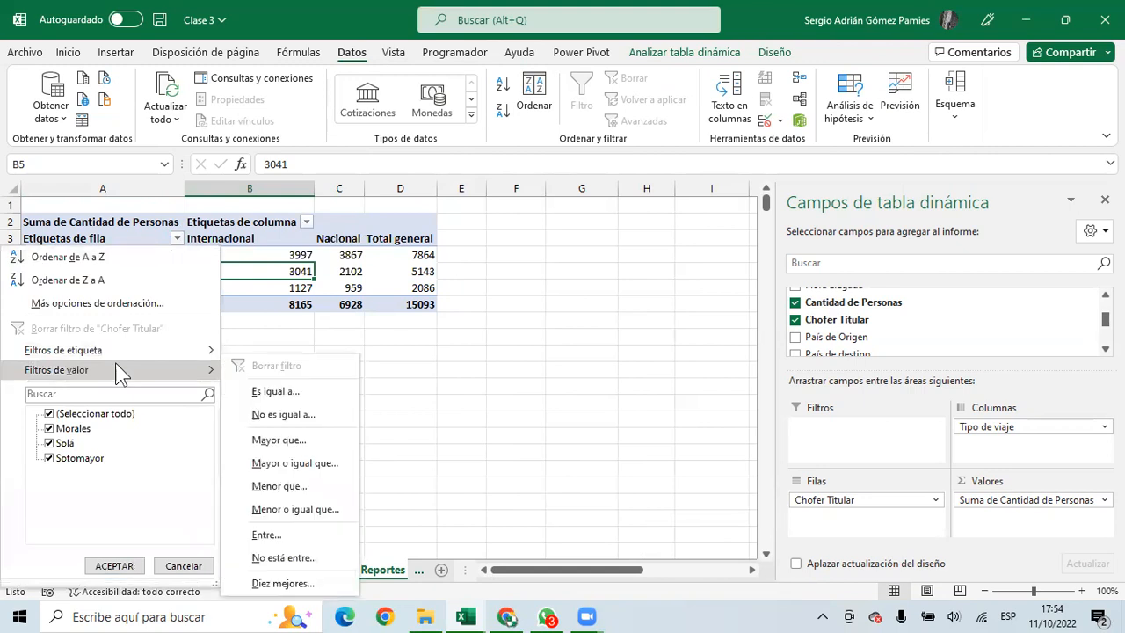
click(294, 463)
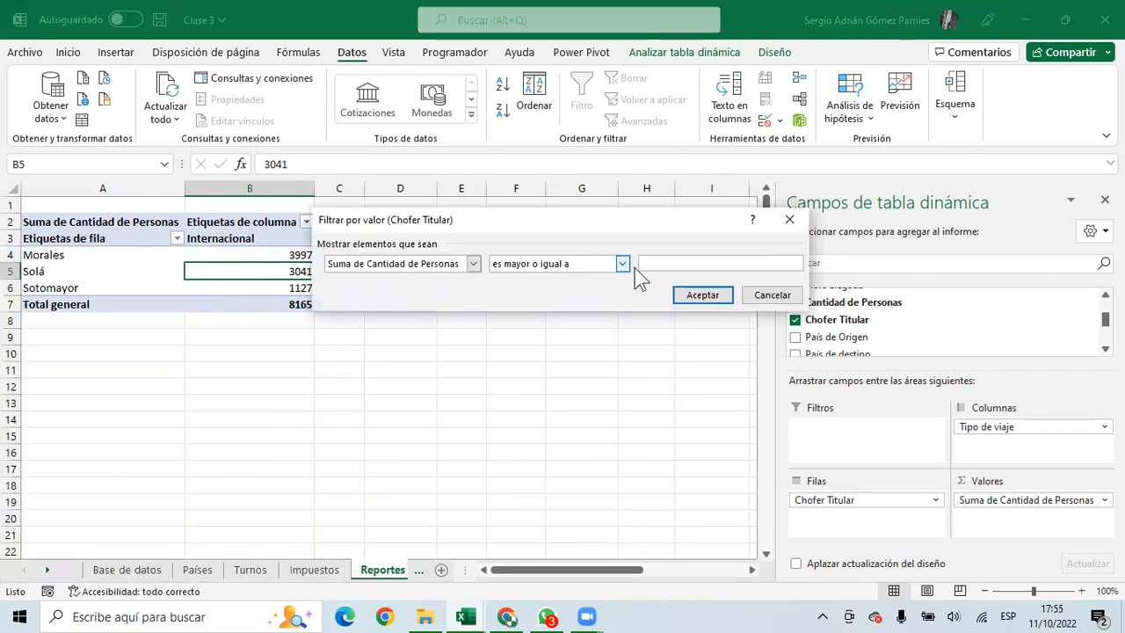
text(30000)
click(702, 295)
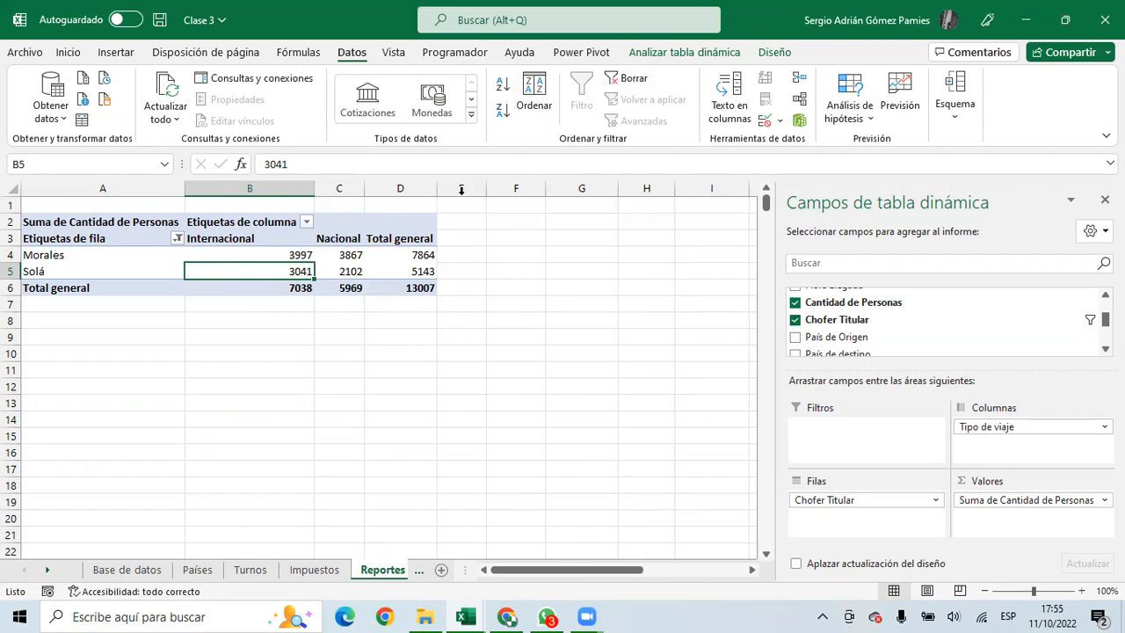
Clear the value filter from the driver rows and review the complete PivotTable, including the third driver's total
click(630, 79)
click(424, 288)
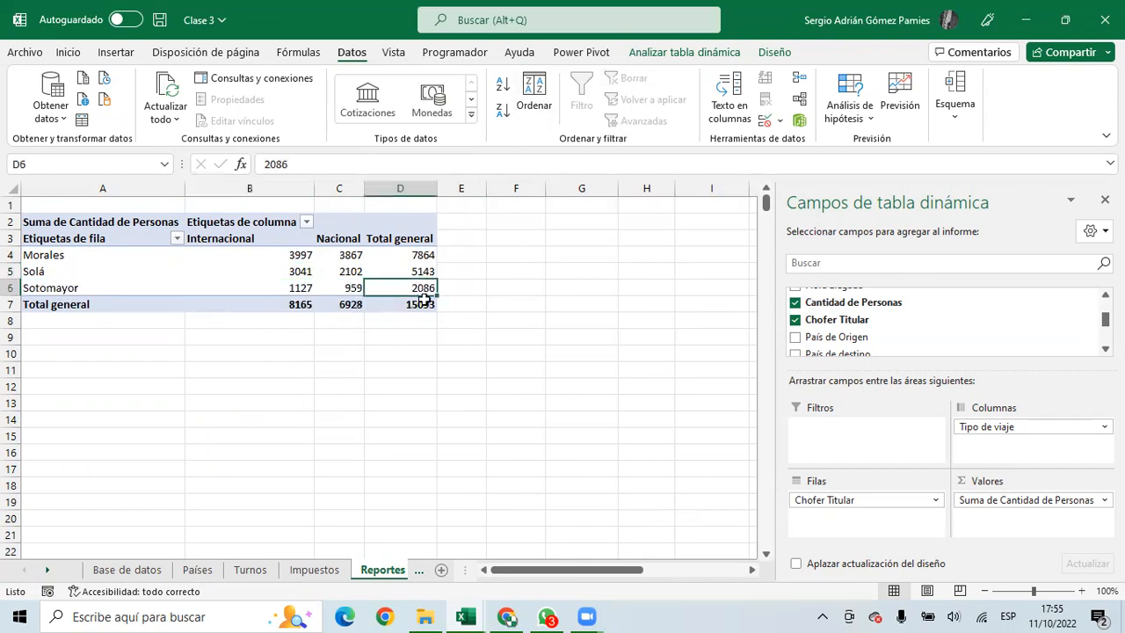
mouse_move(422, 289)
drag(81, 227, 398, 300)
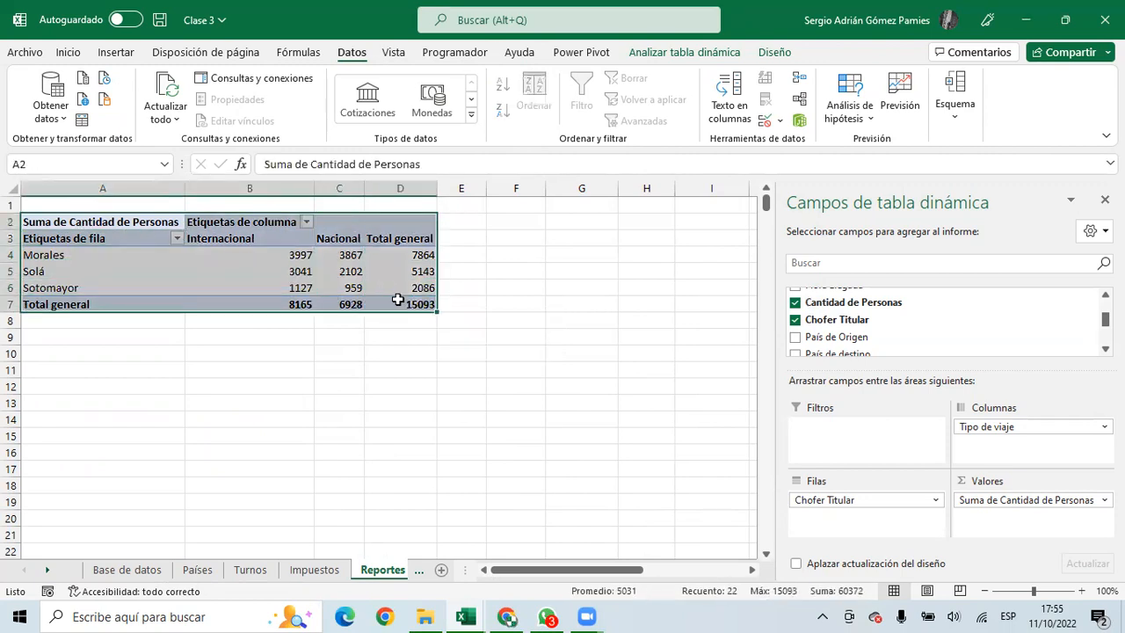
mouse_move(398, 300)
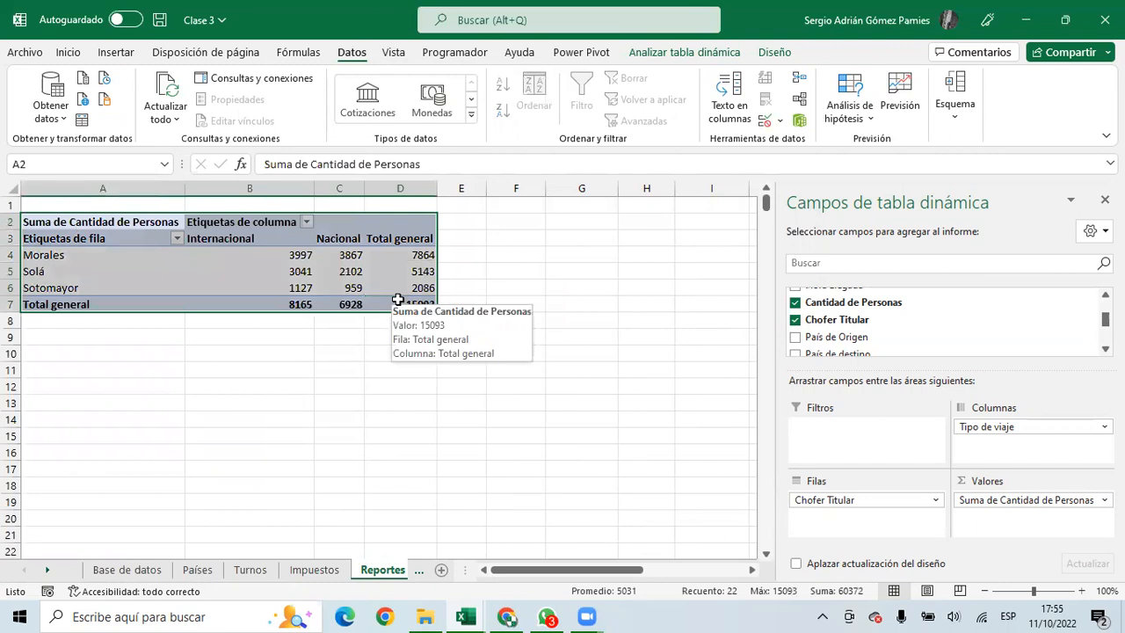
click(201, 251)
click(176, 238)
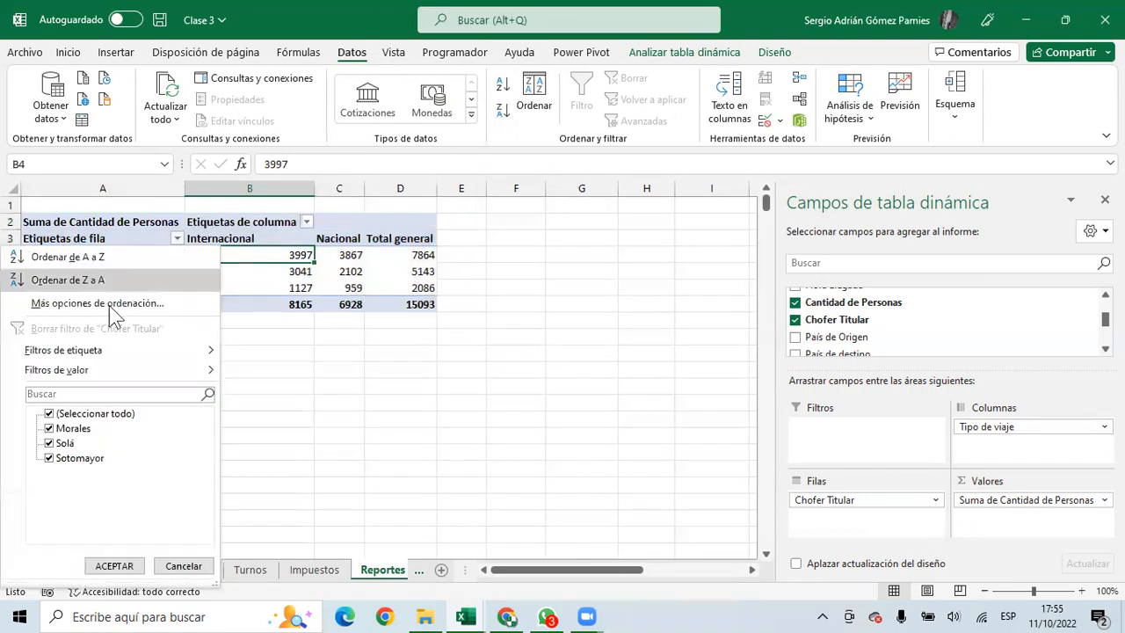
mouse_move(94, 375)
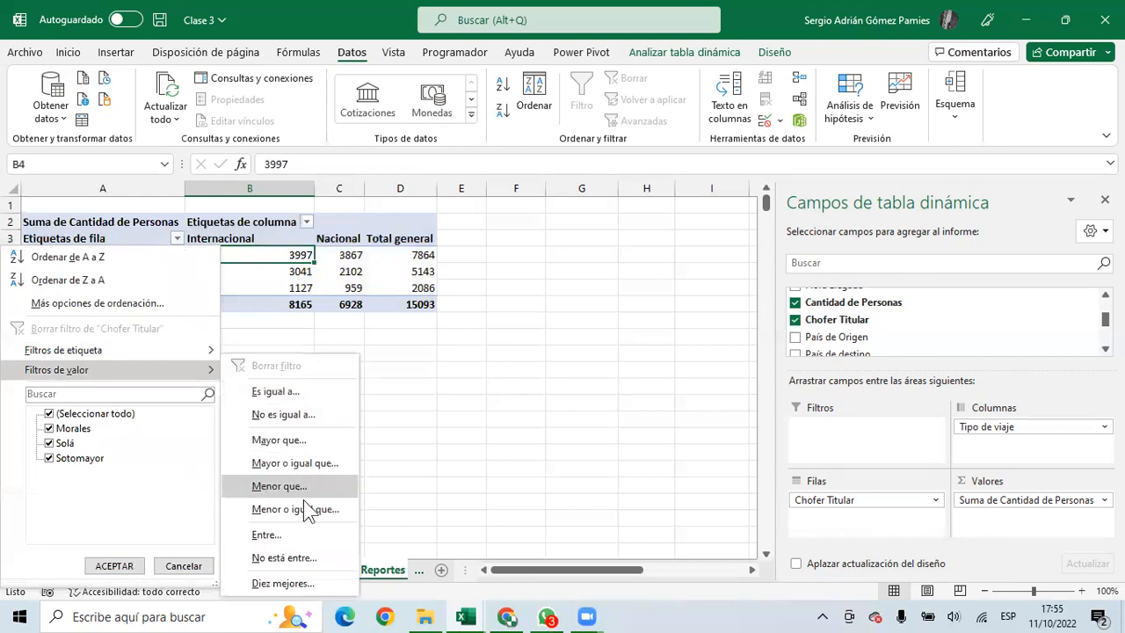
click(283, 584)
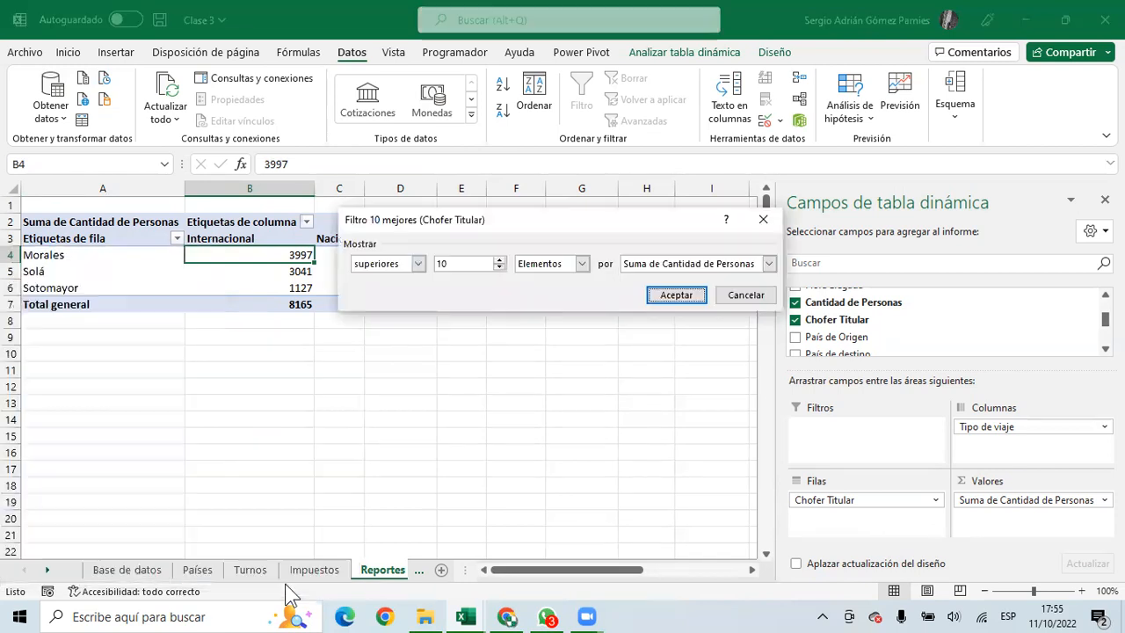
double_click(479, 263)
text(3)
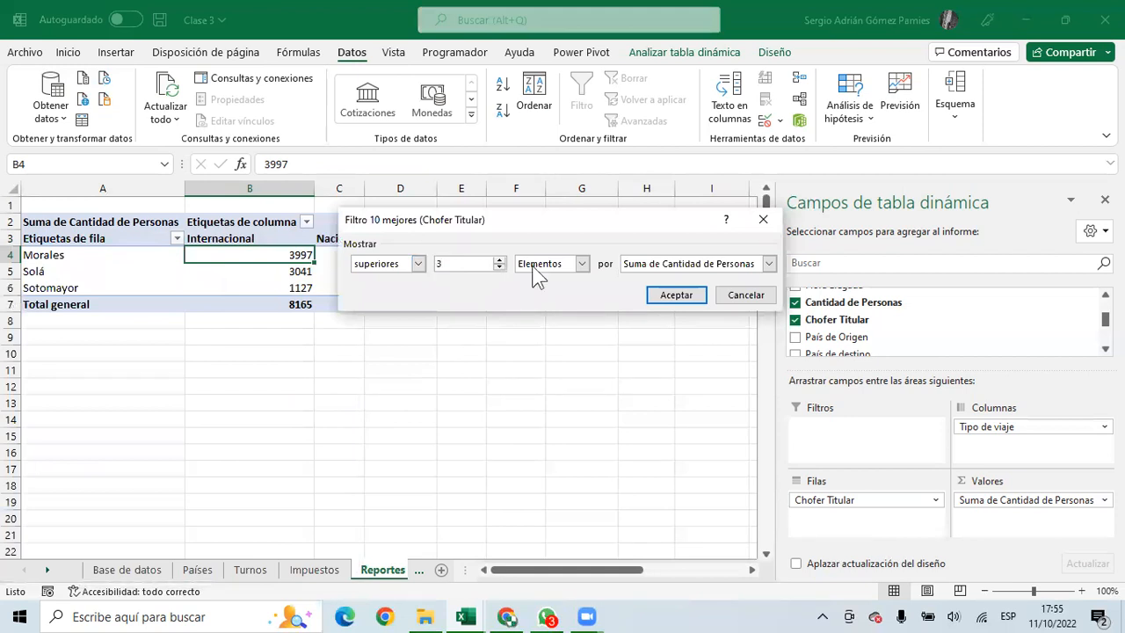
key(BackSpace)
text(2)
click(742, 296)
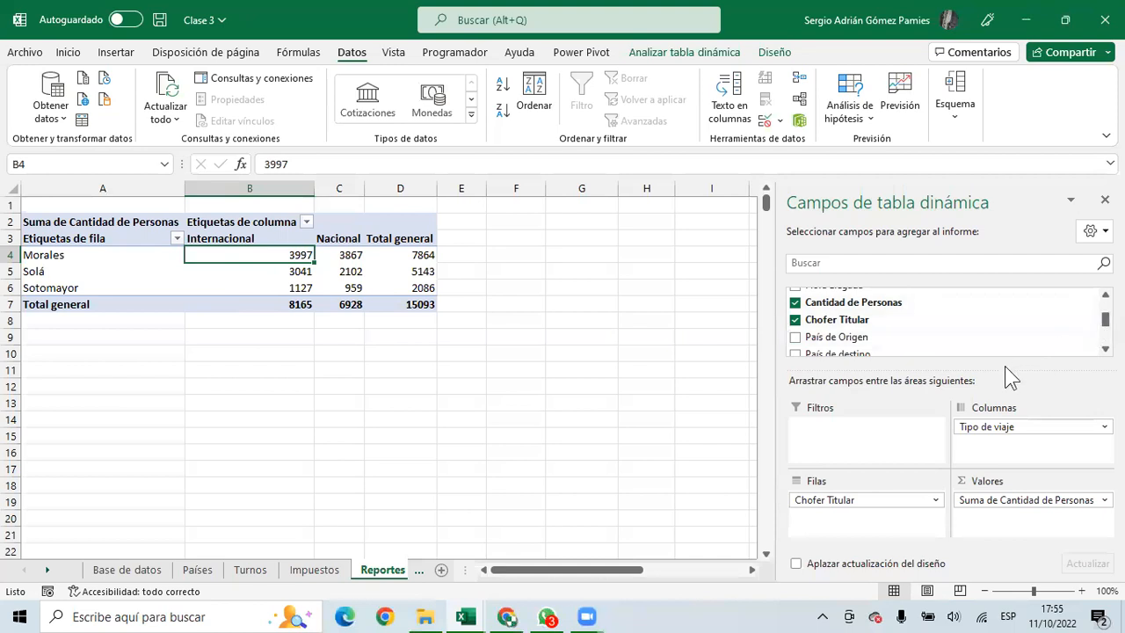
Replace Chofer Titular with Hora Salida in the PivotTable rows, and Tipo de viaje with Hora Llegada in the columns
drag(992, 363, 995, 400)
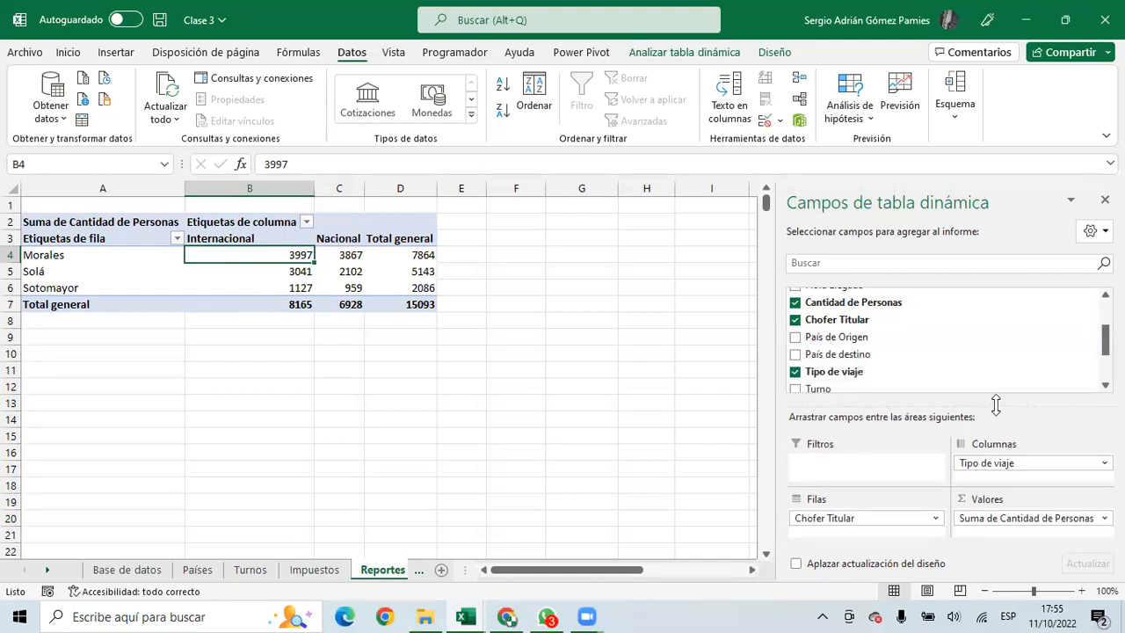
scroll(879, 352, down, 2)
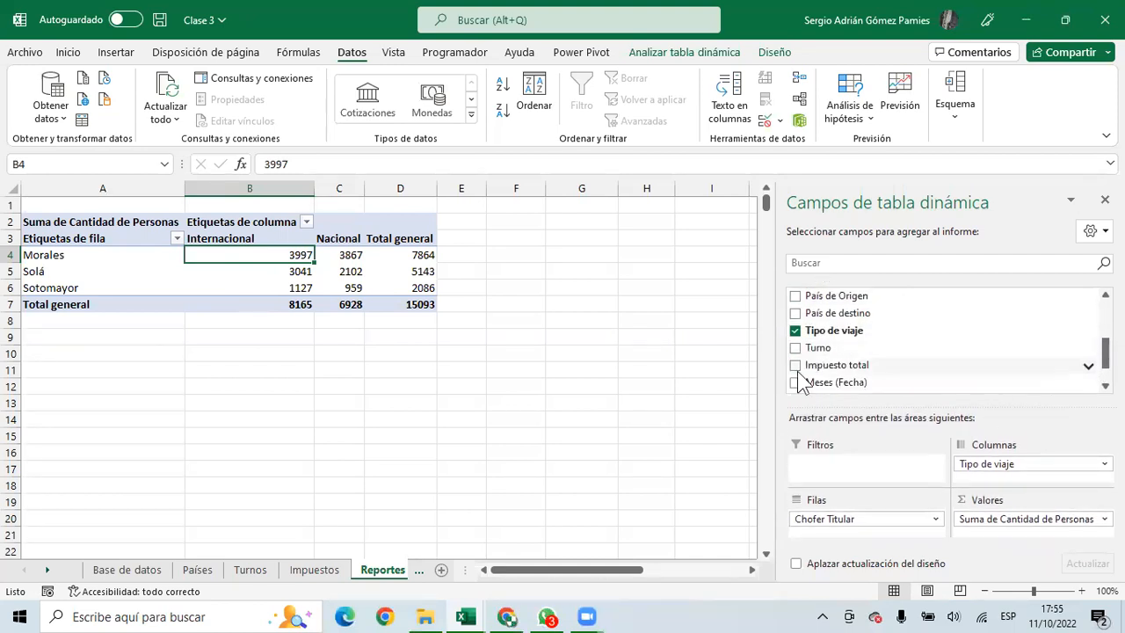
drag(813, 475, 830, 355)
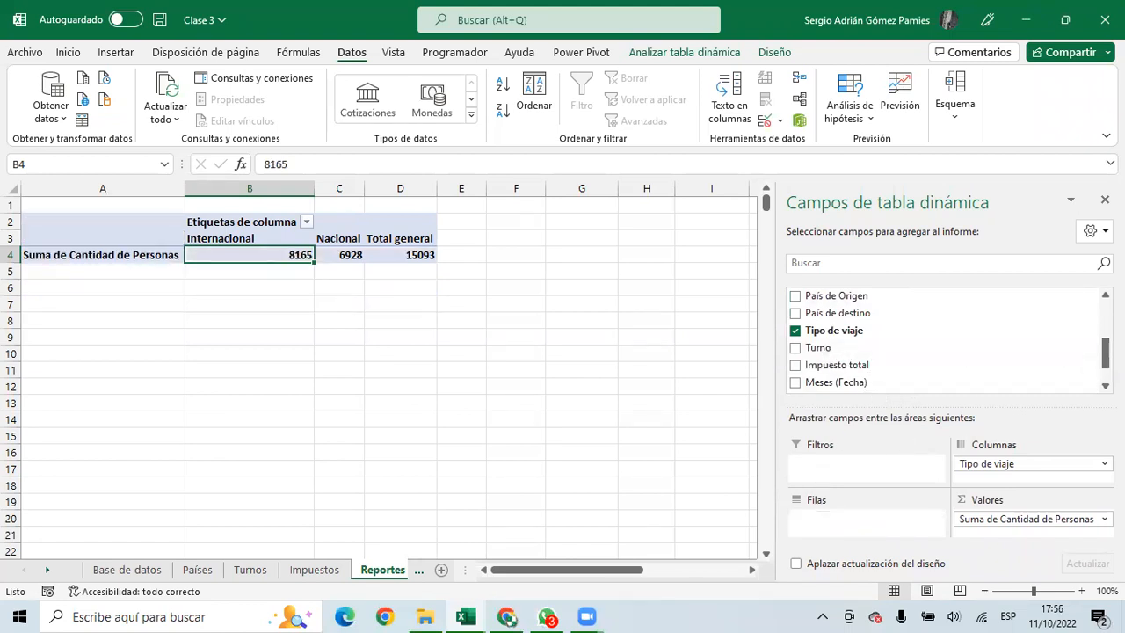
scroll(881, 325, up, 5)
drag(880, 325, 867, 470)
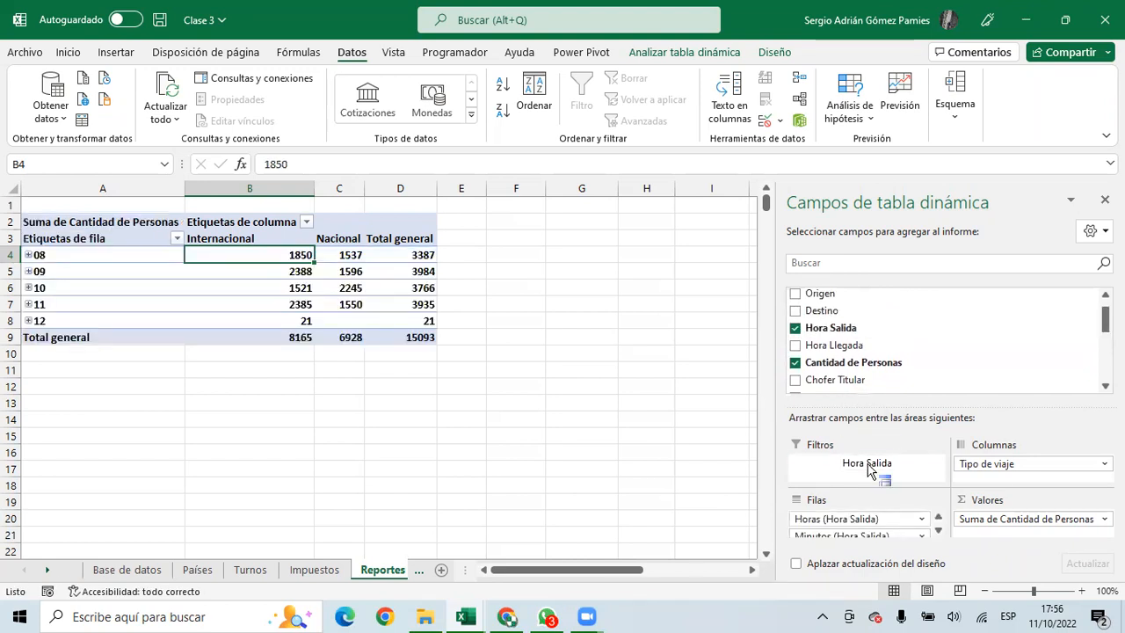
drag(984, 464, 962, 448)
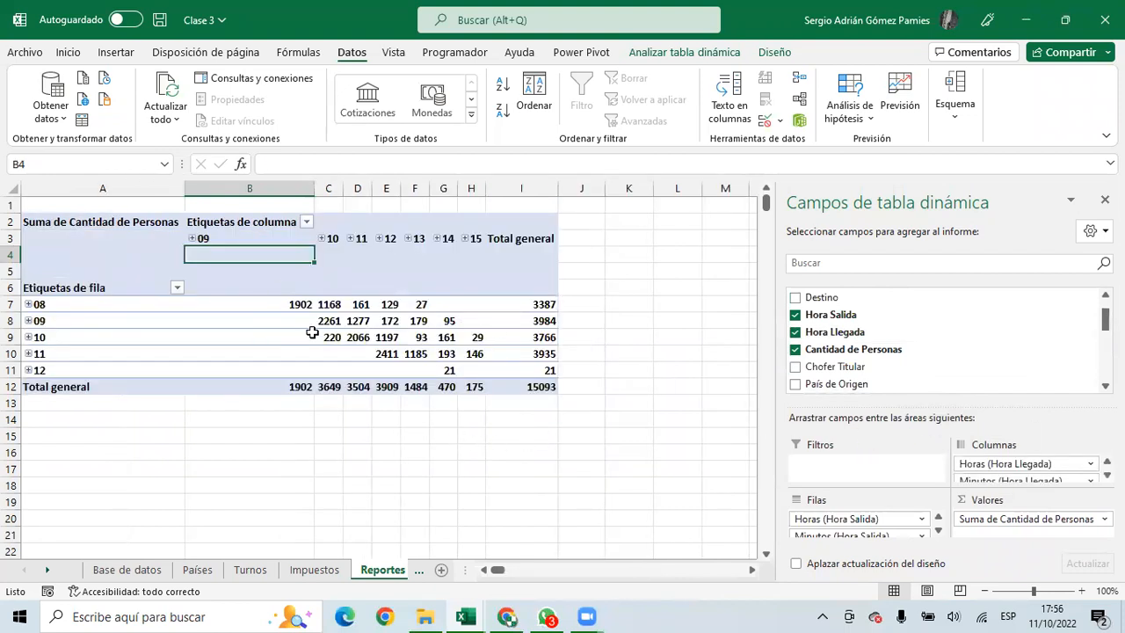
Examine the passenger sums for departure hour 08 across the arrival hours, then expand and collapse that hour's minute detail
click(53, 305)
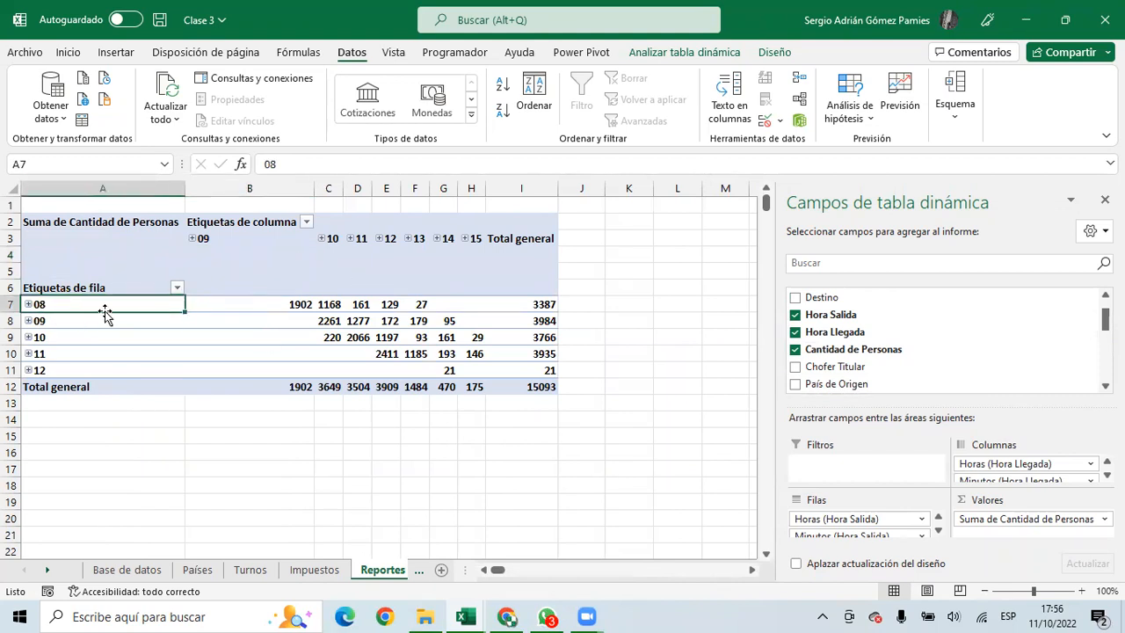
drag(285, 302, 450, 305)
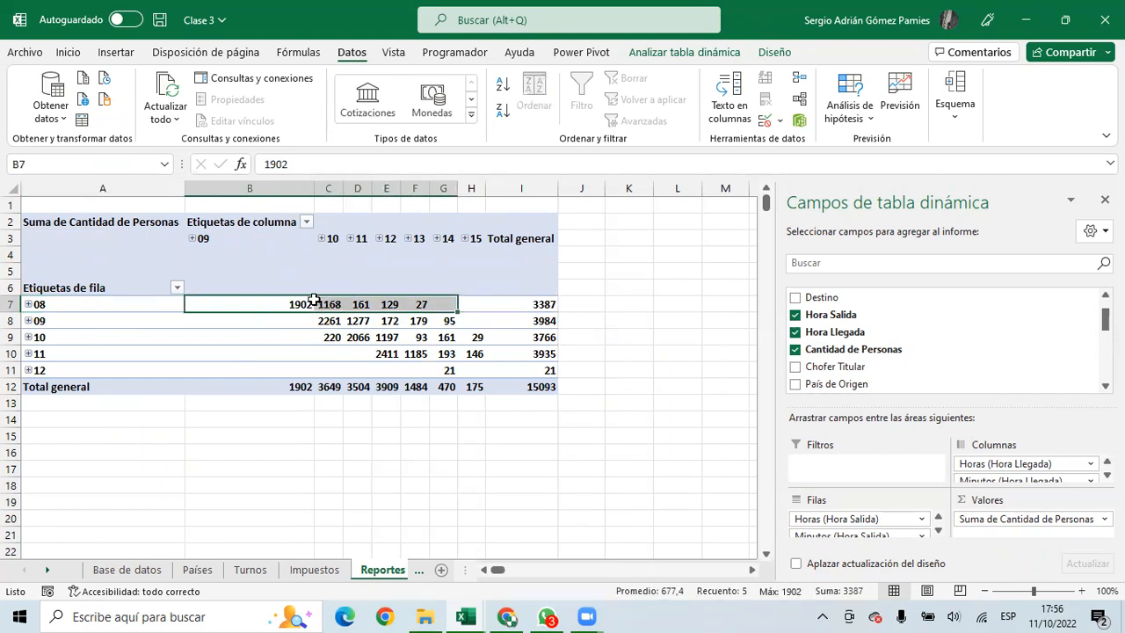
click(39, 303)
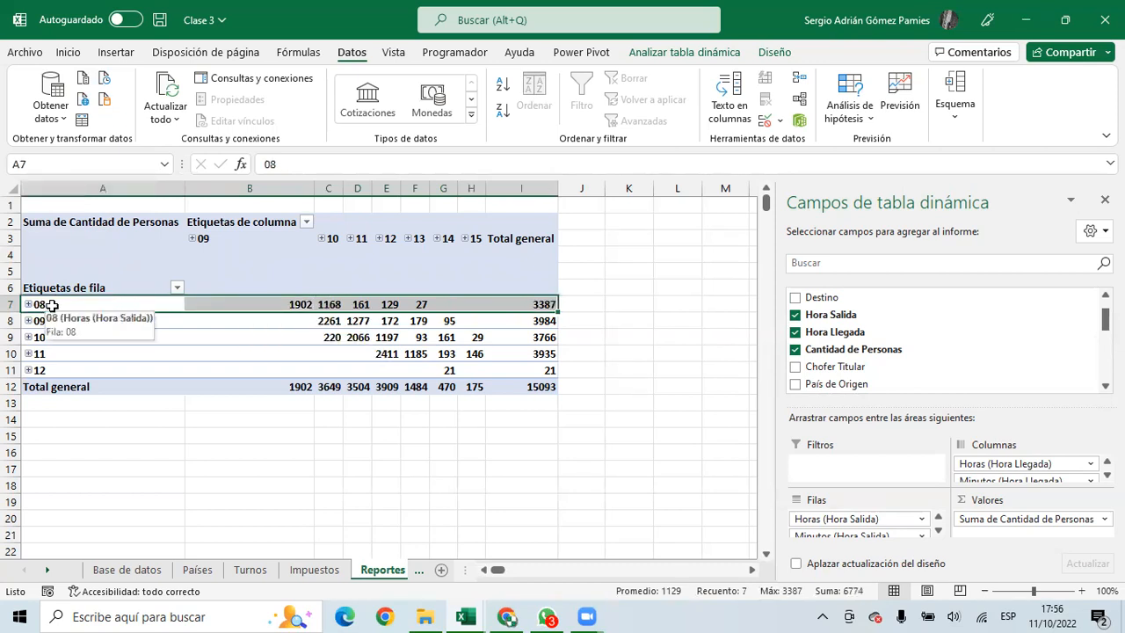
click(287, 303)
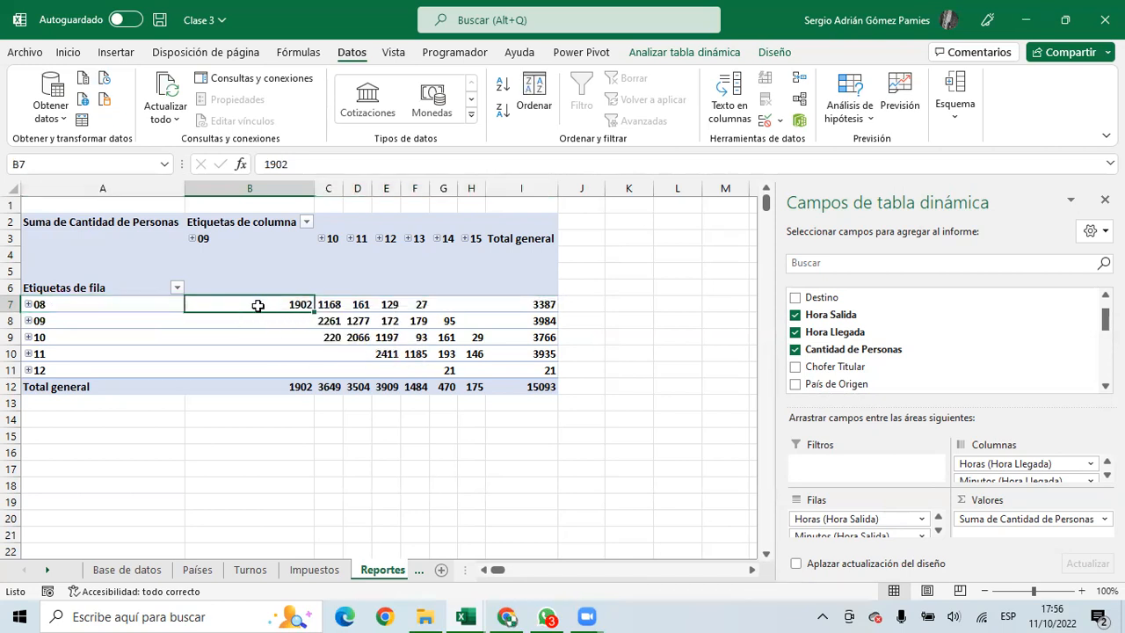
click(88, 298)
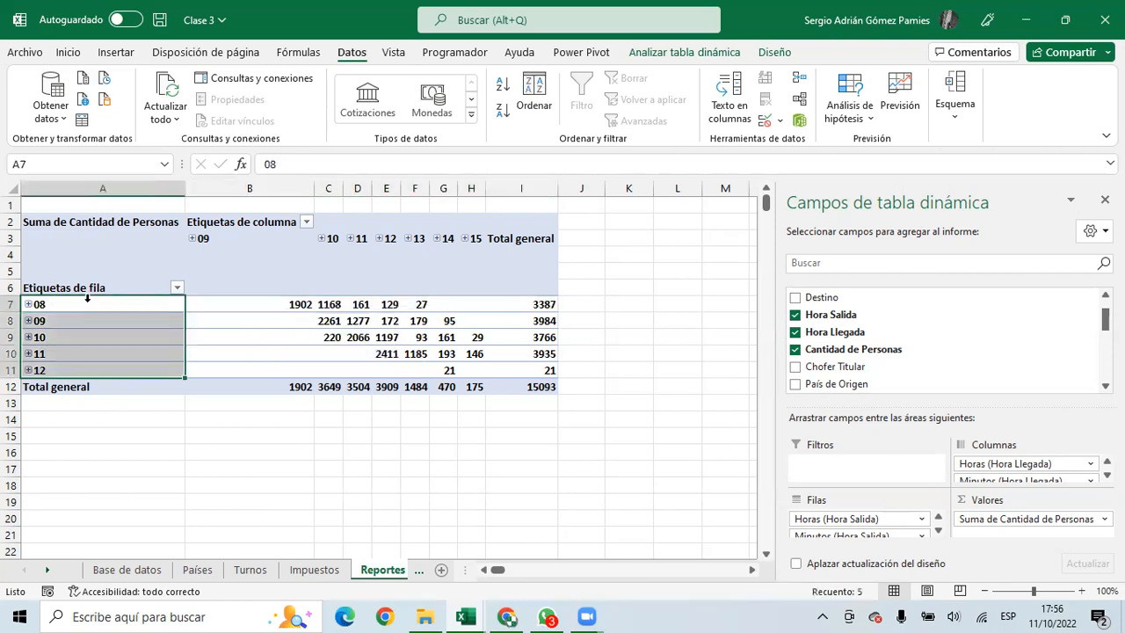
click(273, 302)
click(332, 305)
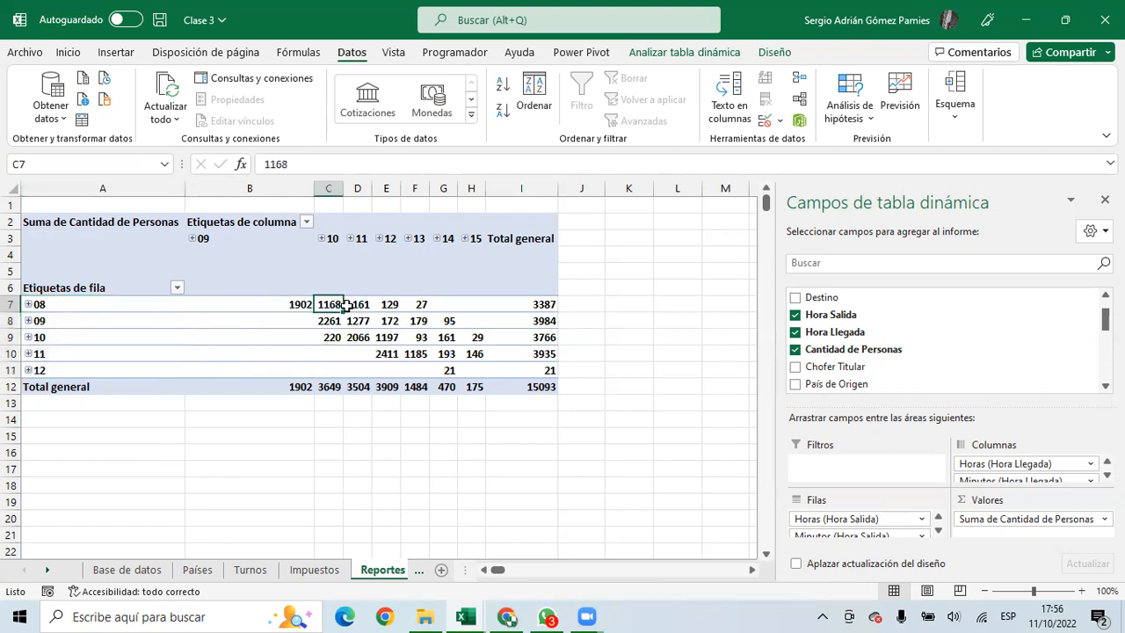
click(358, 304)
click(387, 304)
click(417, 304)
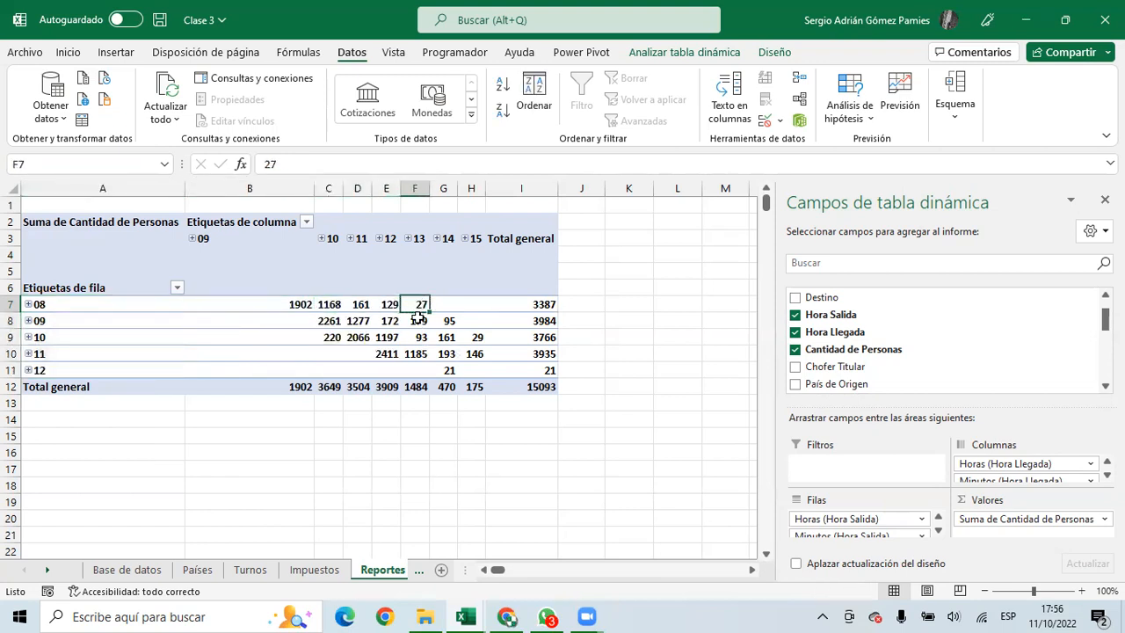
mouse_move(417, 321)
click(29, 304)
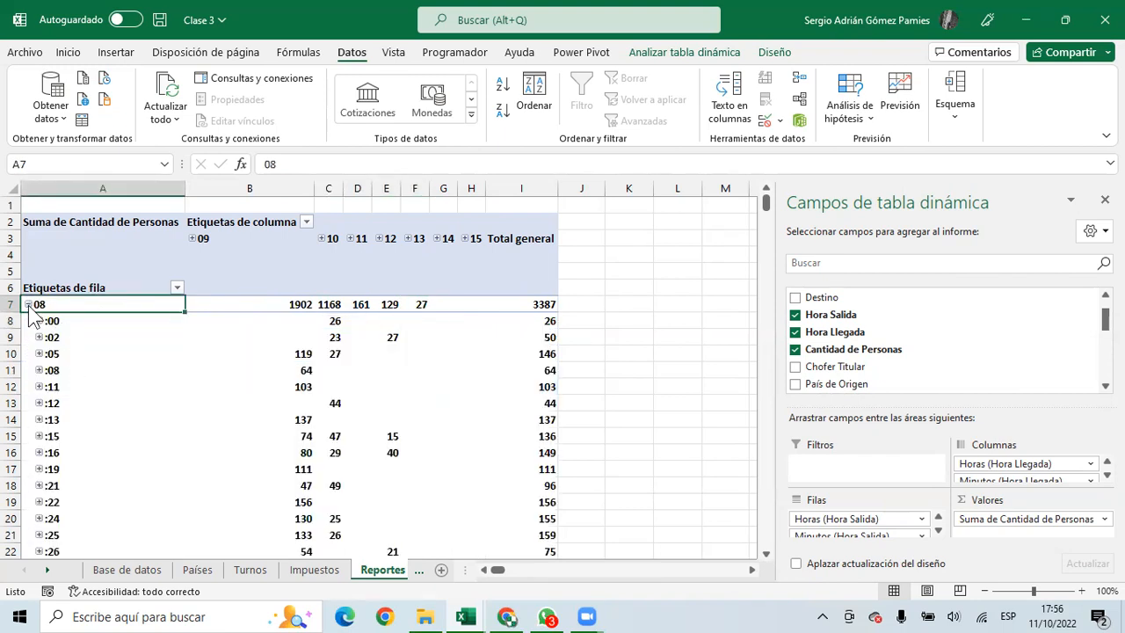
click(28, 304)
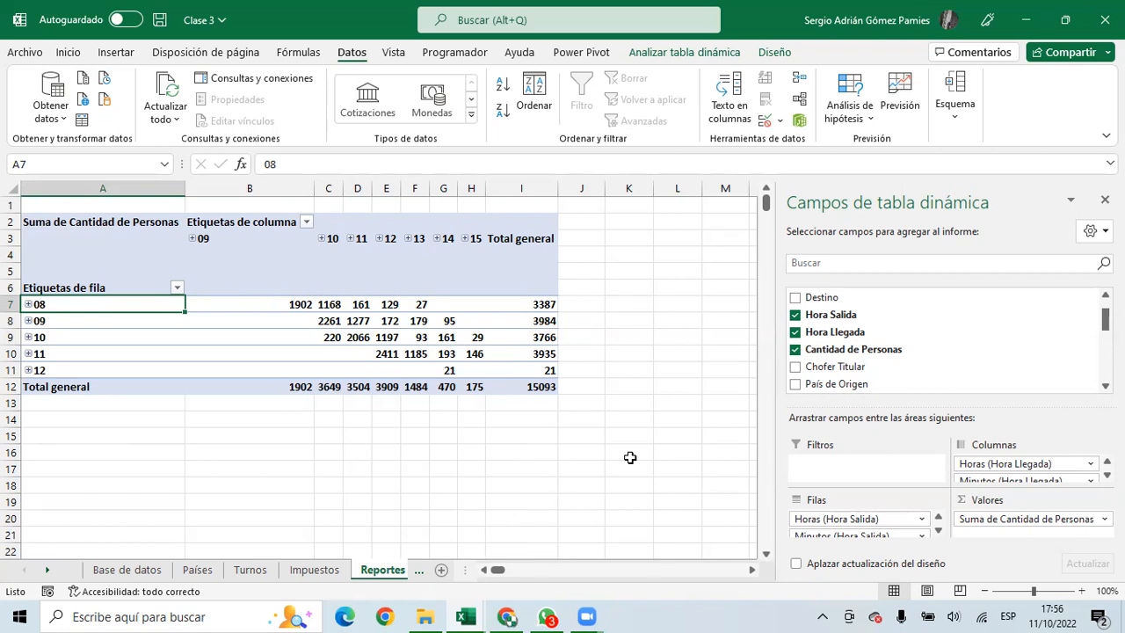
Remove the minutes, seconds and Hora Salida fields from the PivotTable rows, keeping only Horas (Hora Salida)
click(937, 530)
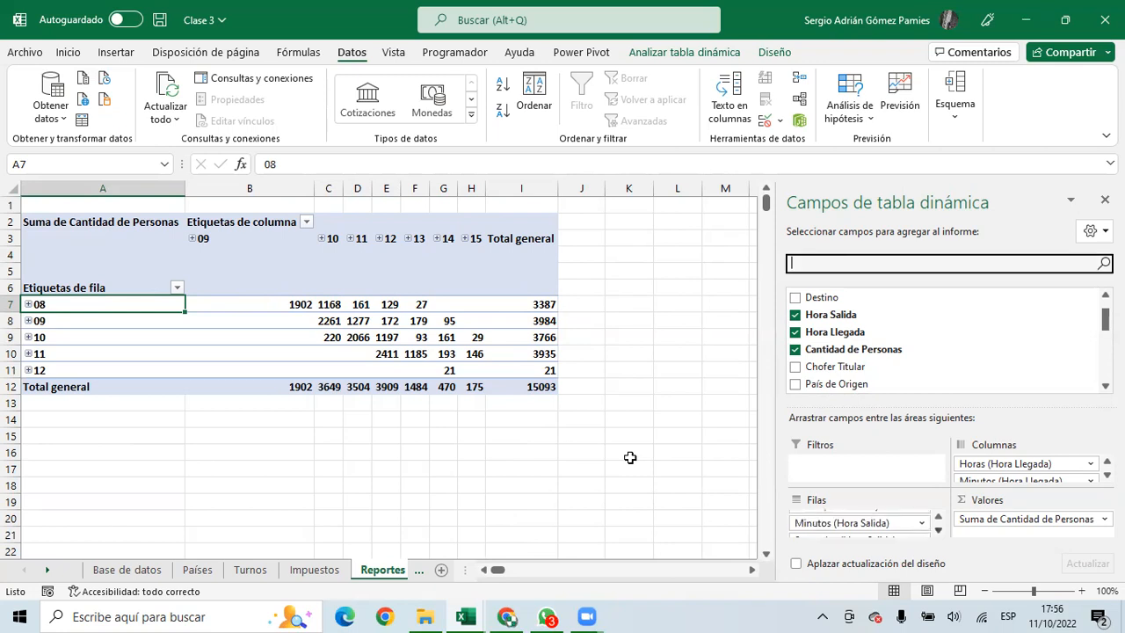
drag(870, 523, 894, 375)
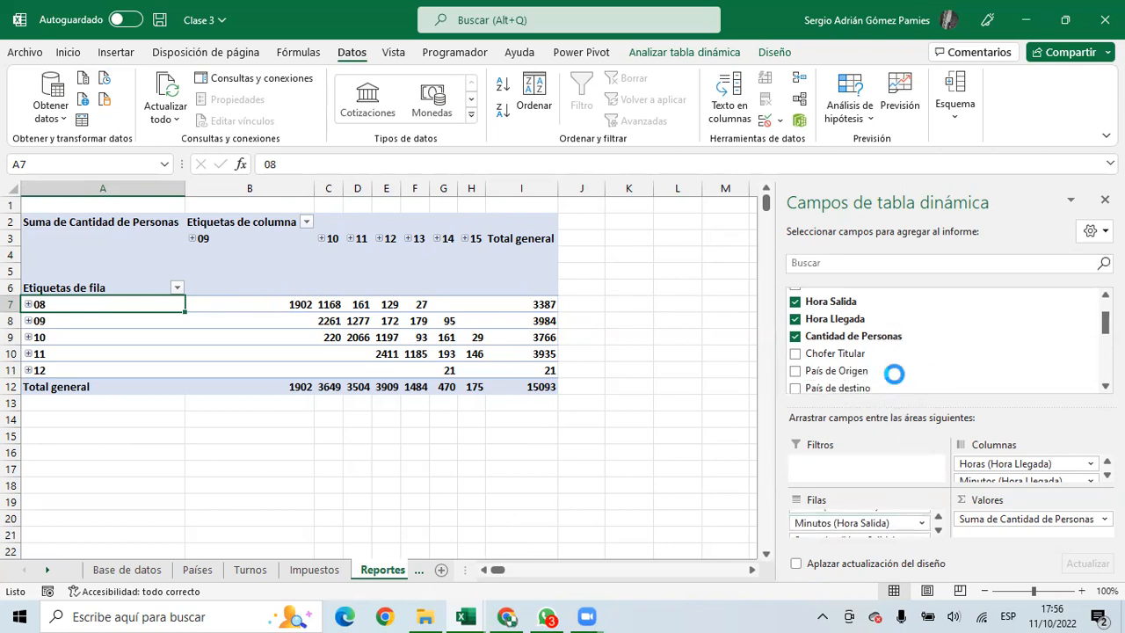
drag(870, 523, 877, 430)
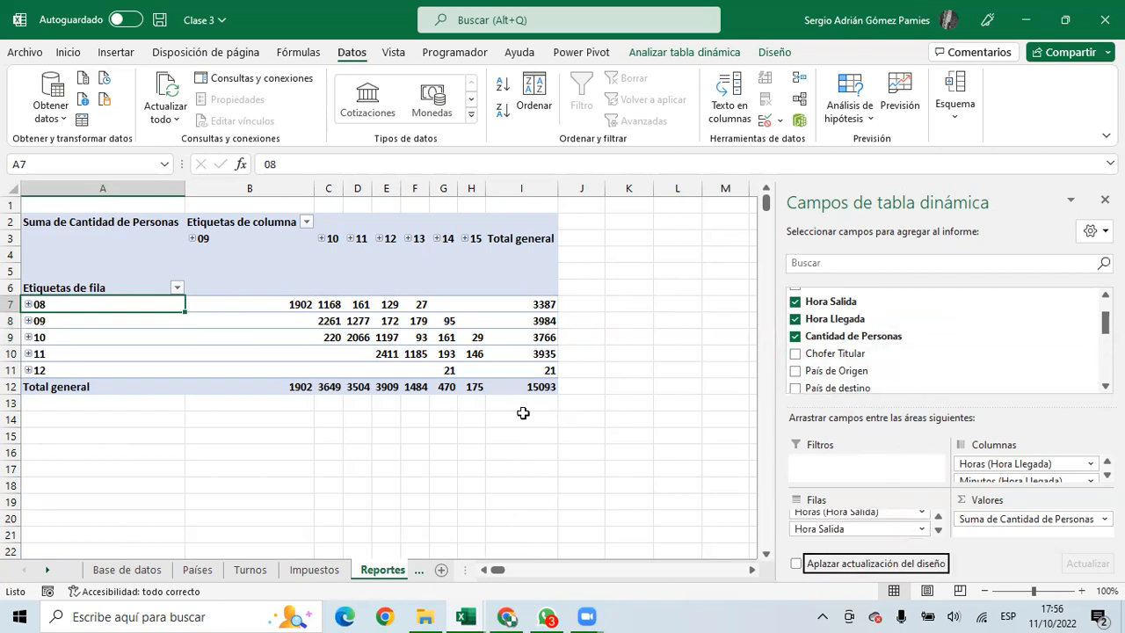
drag(865, 528, 868, 337)
click(182, 403)
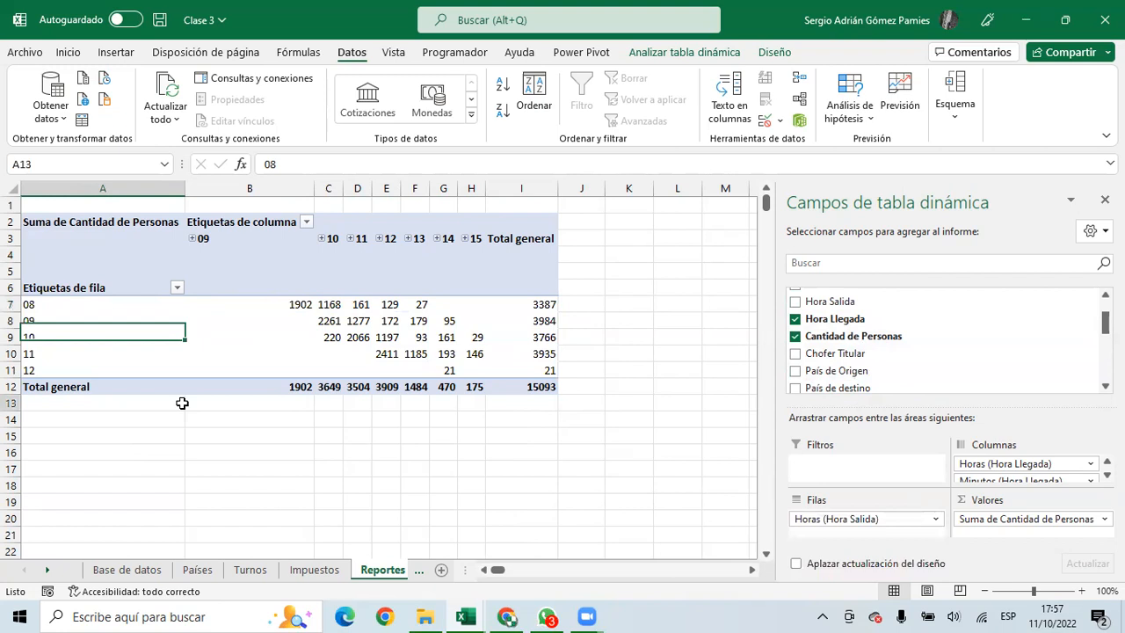
Remove Minutos, Segundos and Hora Llegada from the PivotTable columns, keeping only Horas (Hora Llegada), and review the hourly sums
click(247, 264)
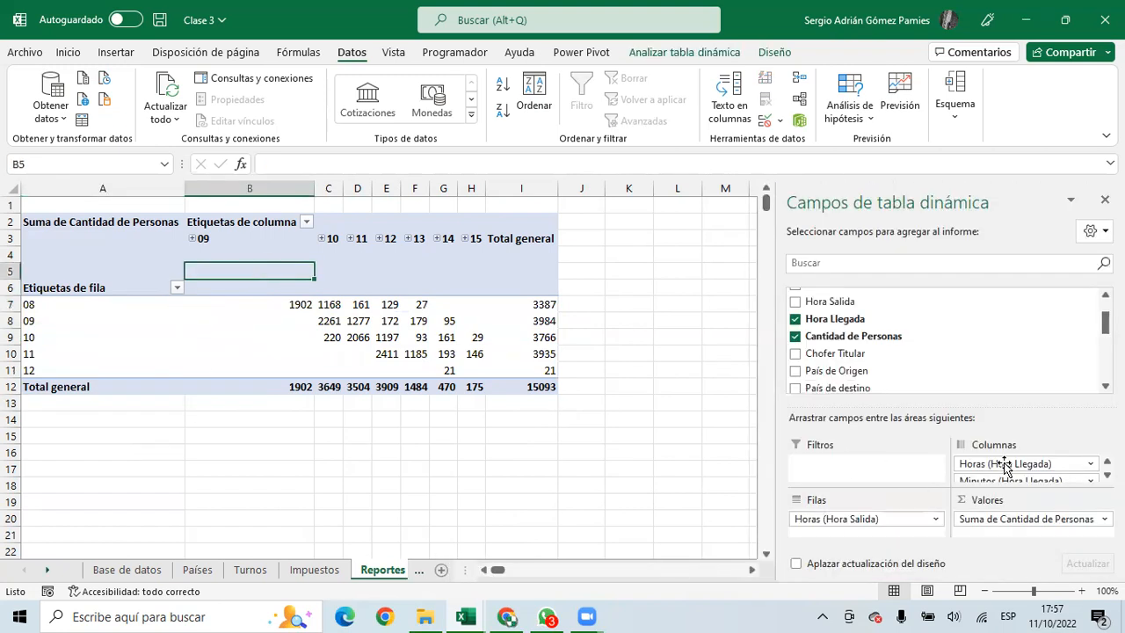
drag(1009, 480, 1006, 387)
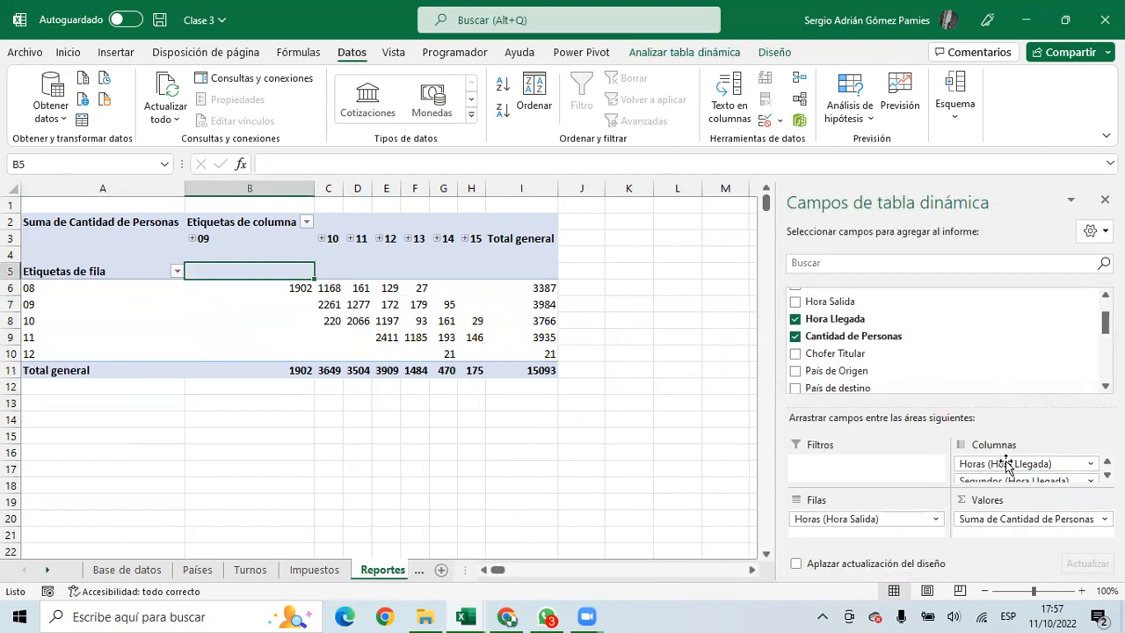
drag(1004, 481, 994, 351)
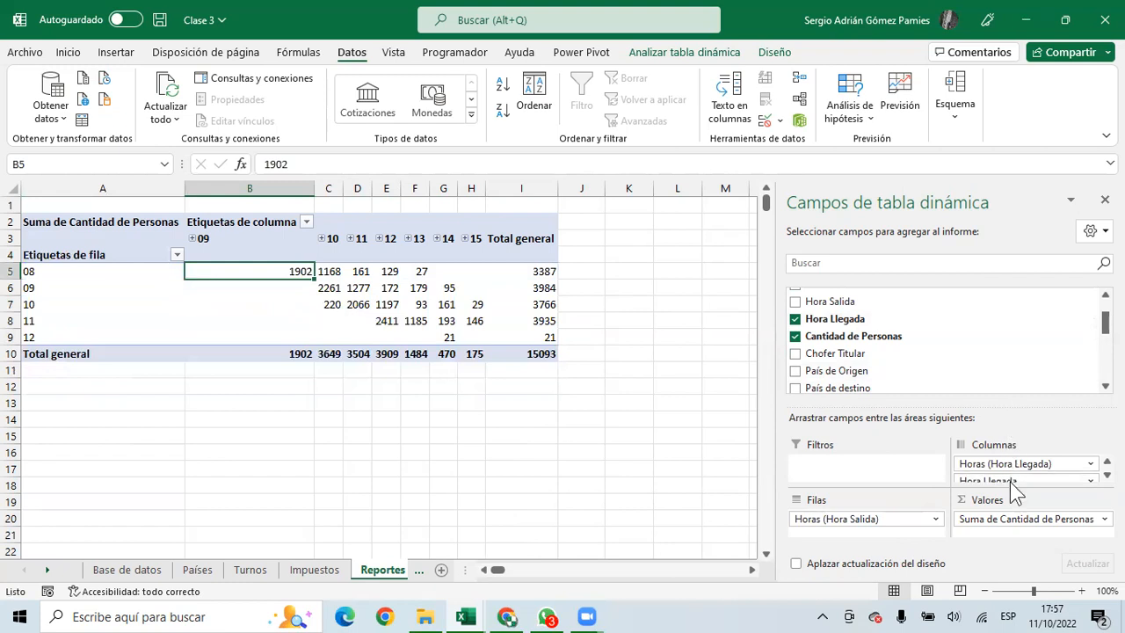
drag(1007, 479, 996, 341)
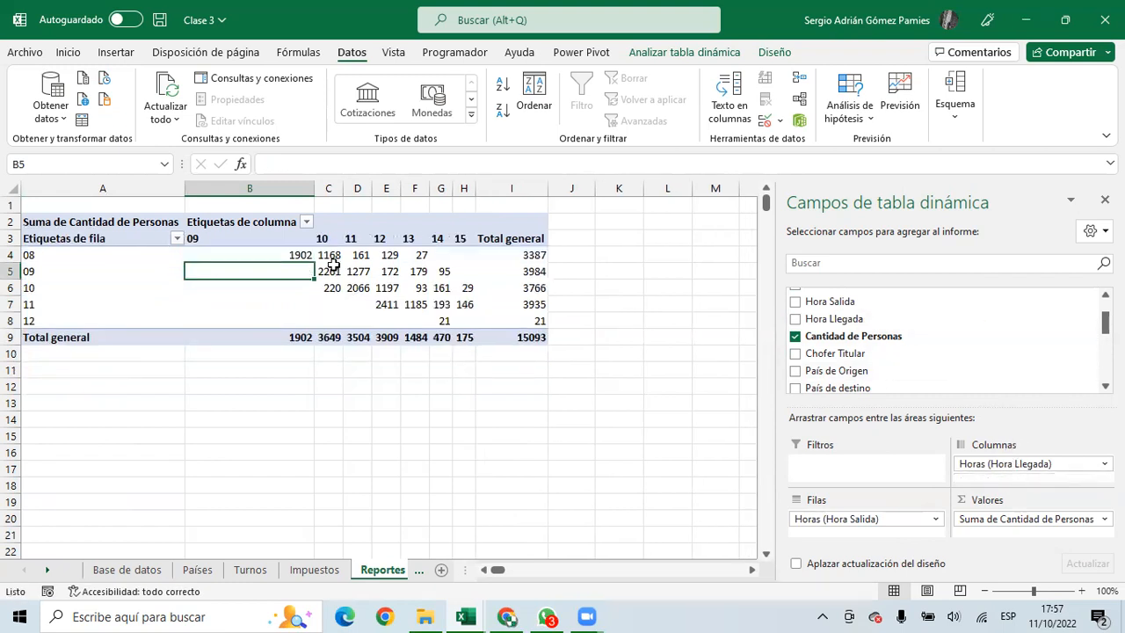
drag(78, 253, 539, 334)
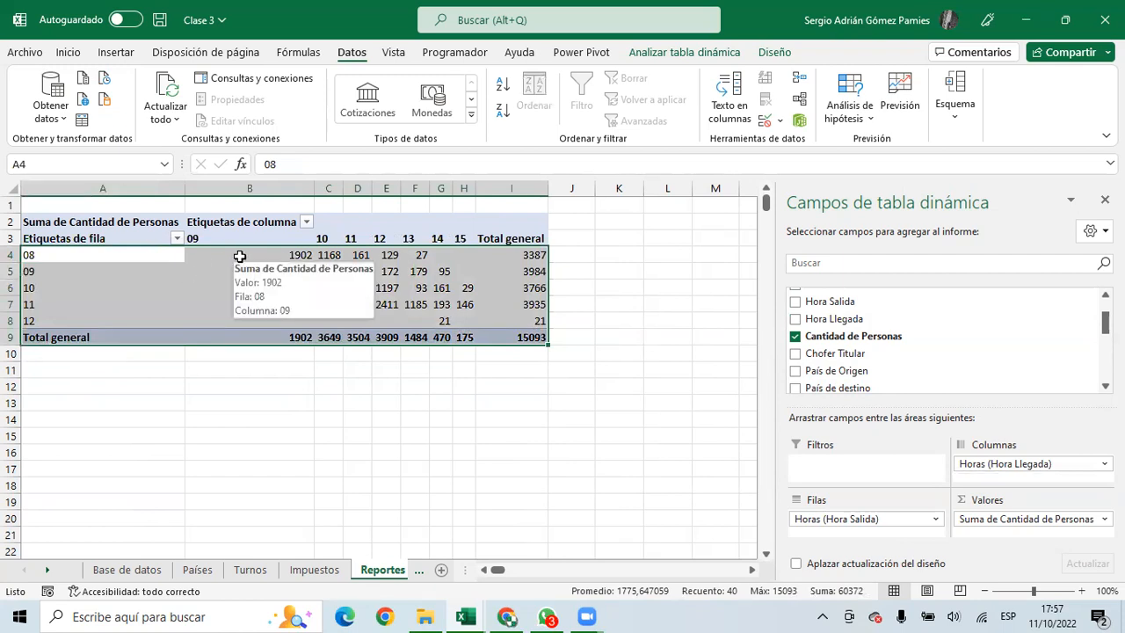
click(227, 288)
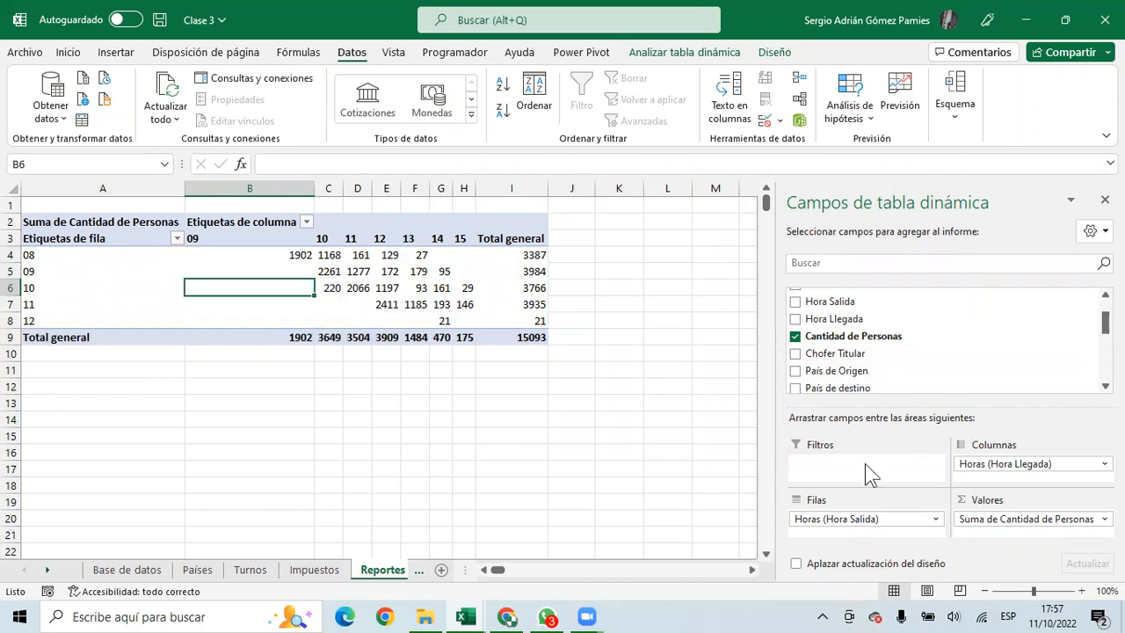
Add Origen to the PivotTable rows above Horas (Hora Salida), and enlarge the field areas section of the field list
scroll(944, 338, up, 3)
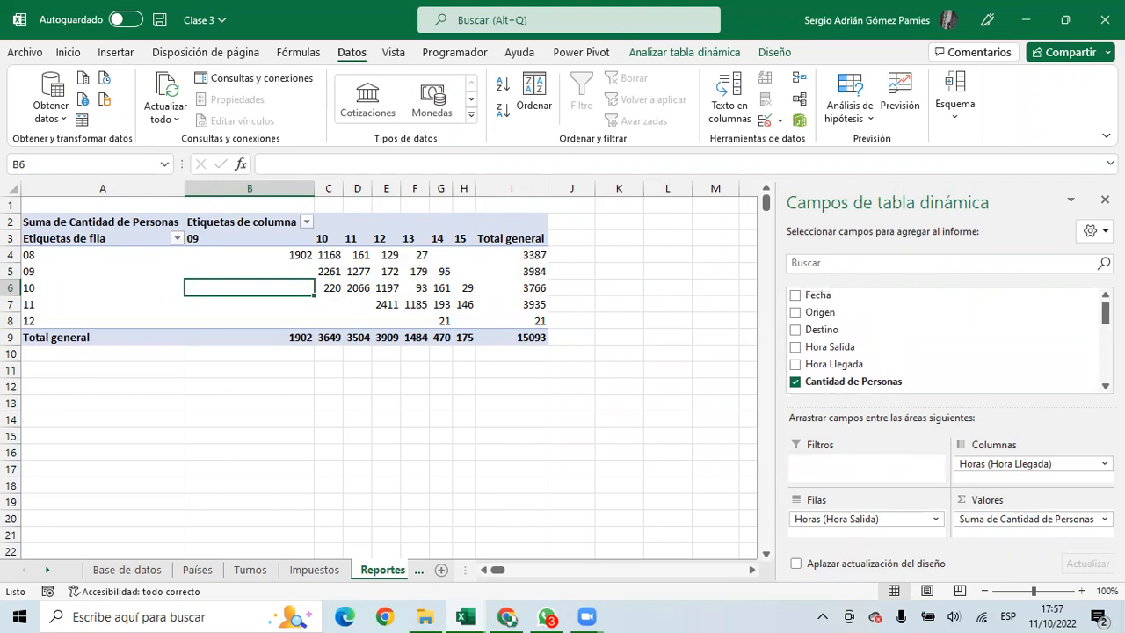
drag(839, 315, 814, 475)
click(43, 254)
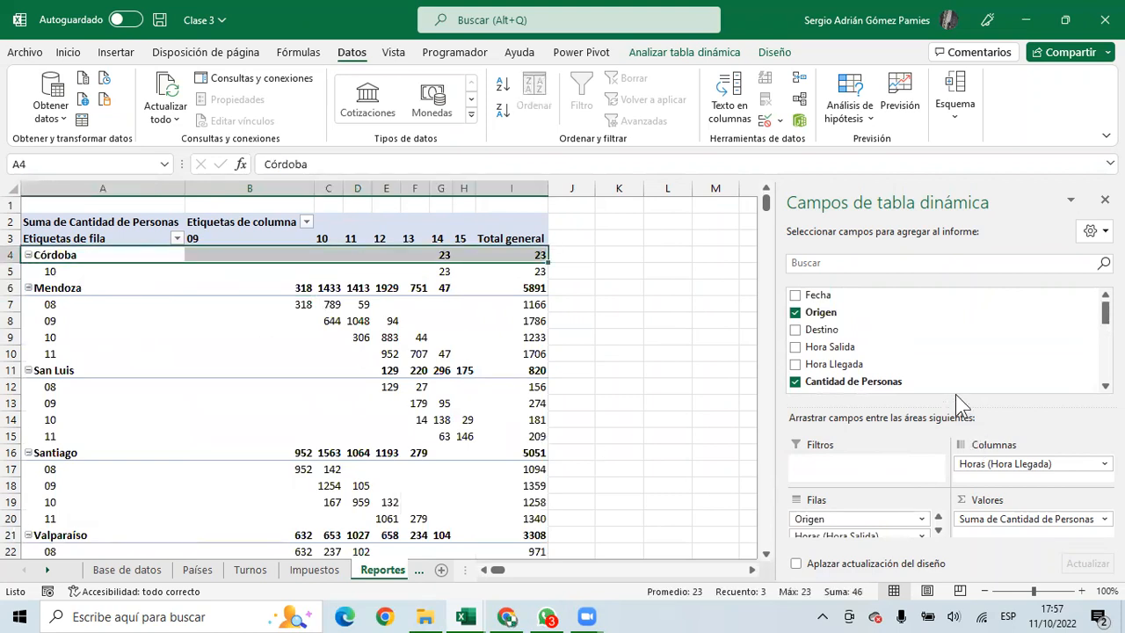
drag(958, 388, 959, 309)
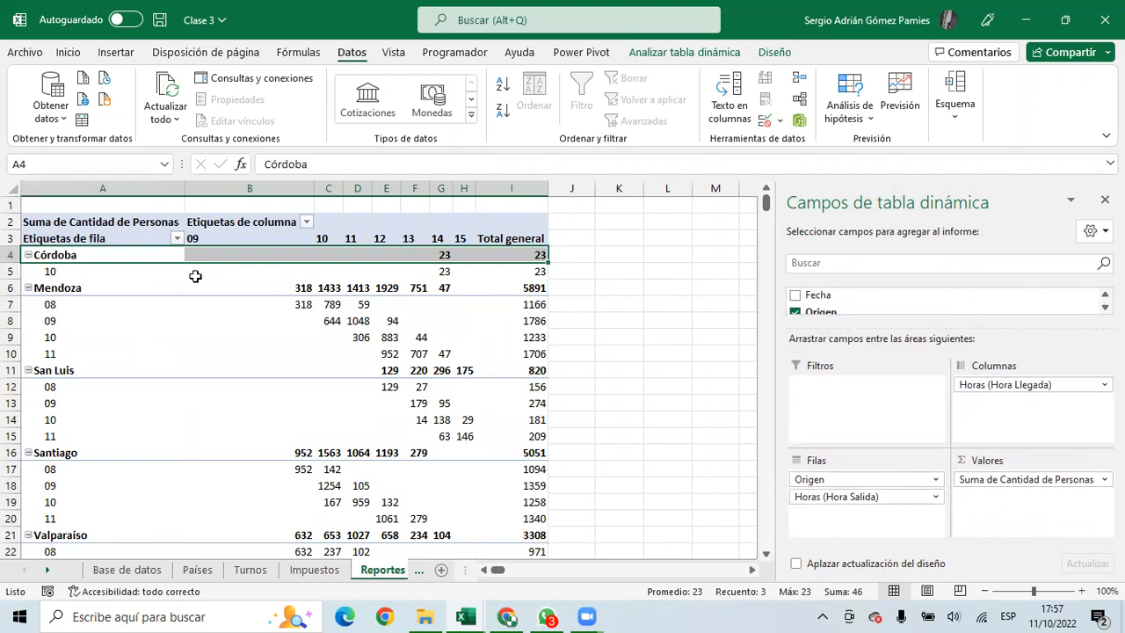
Collapse the departure-hour detail of all five origins in the PivotTable, then expand only Valparaíso
click(63, 256)
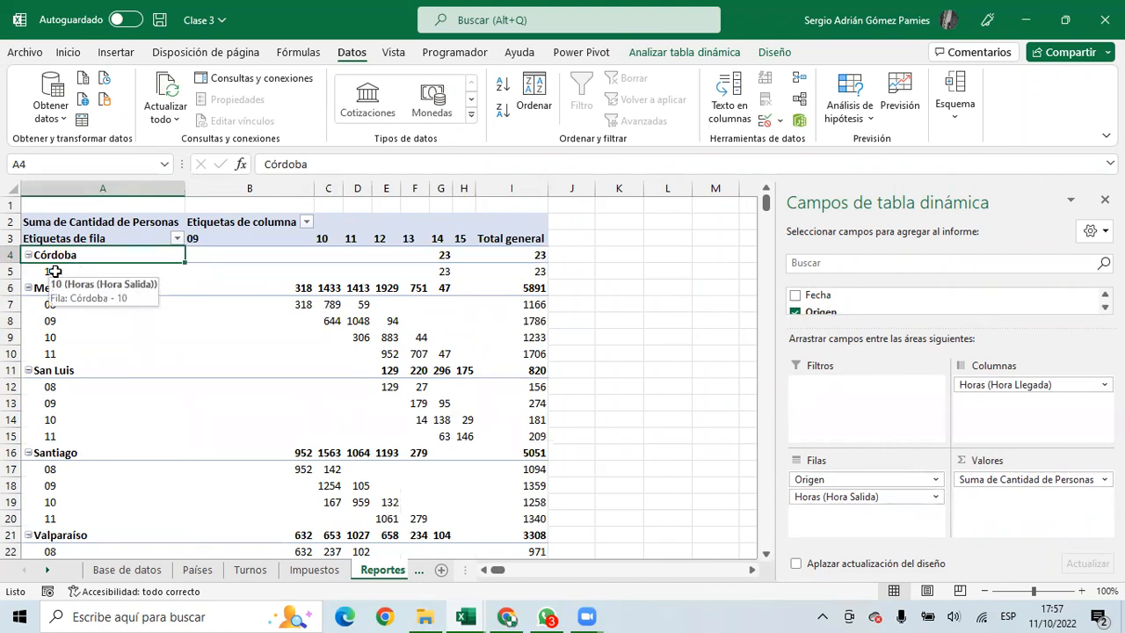
click(28, 255)
click(28, 271)
click(28, 288)
click(28, 304)
click(28, 321)
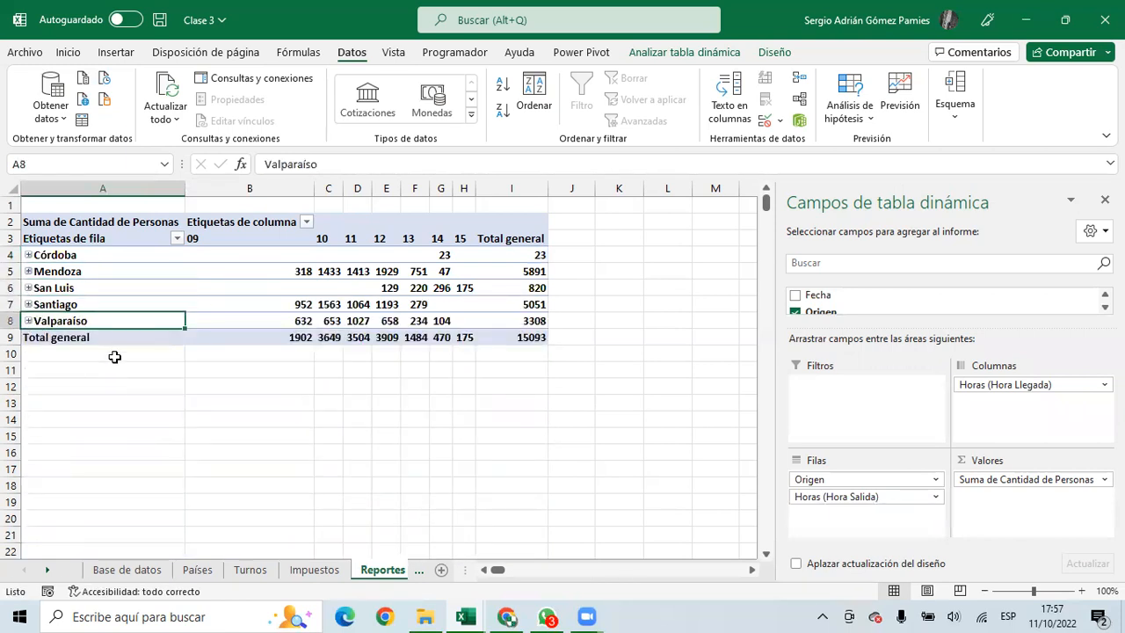
click(28, 321)
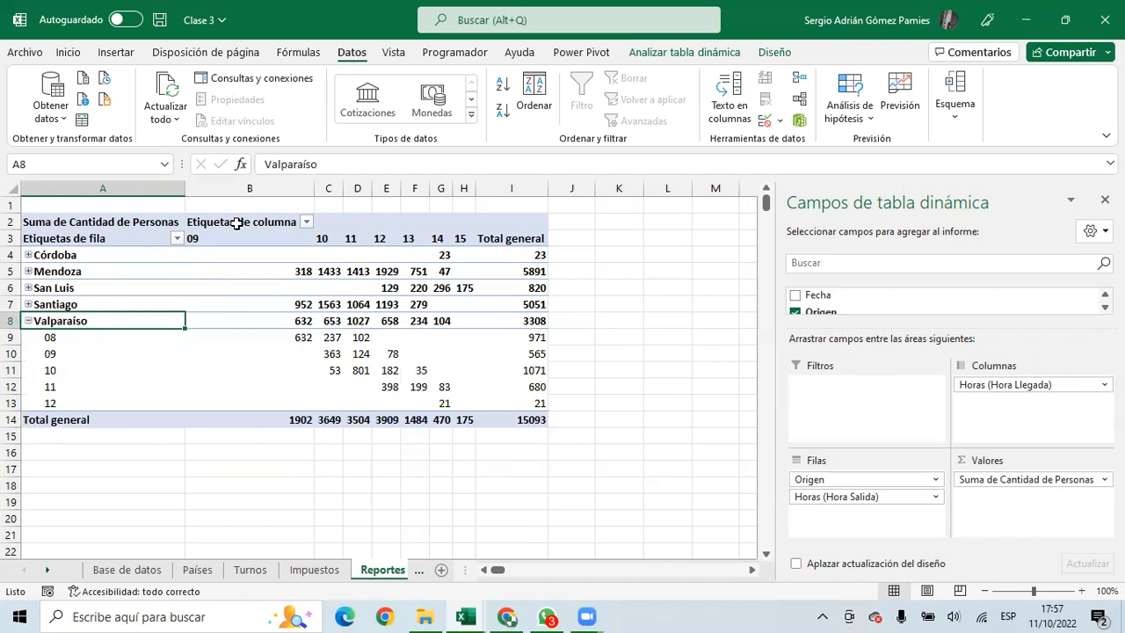
Examine Valparaíso's passenger sums by departure hour 08, 09 and 10 across the arrival hours
click(56, 341)
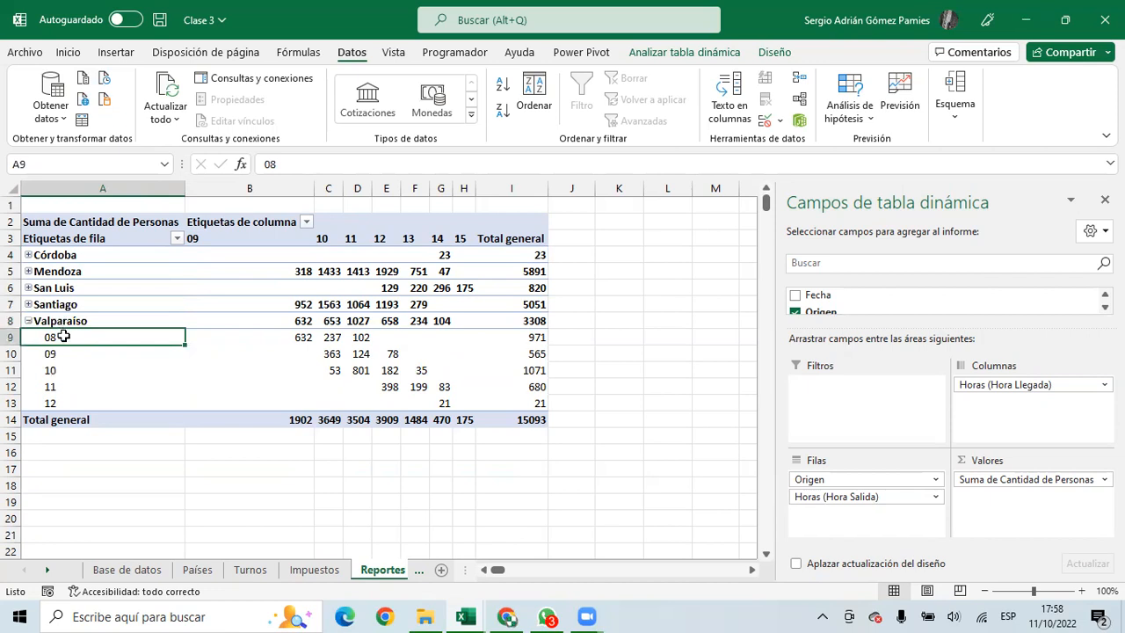
drag(280, 340, 353, 338)
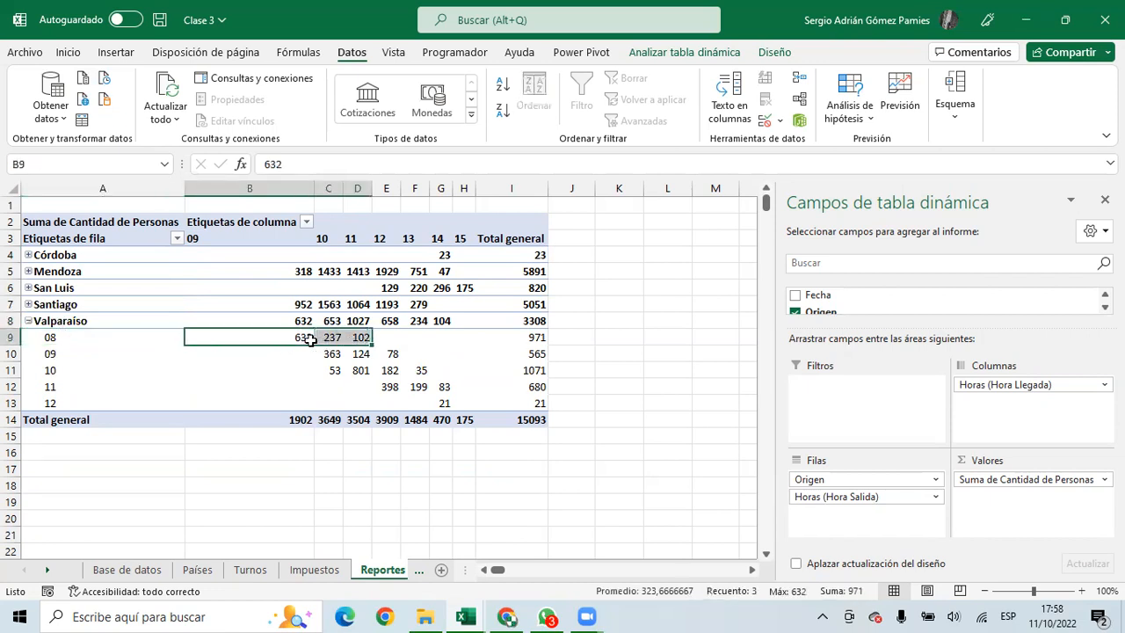
drag(246, 238, 246, 338)
click(360, 339)
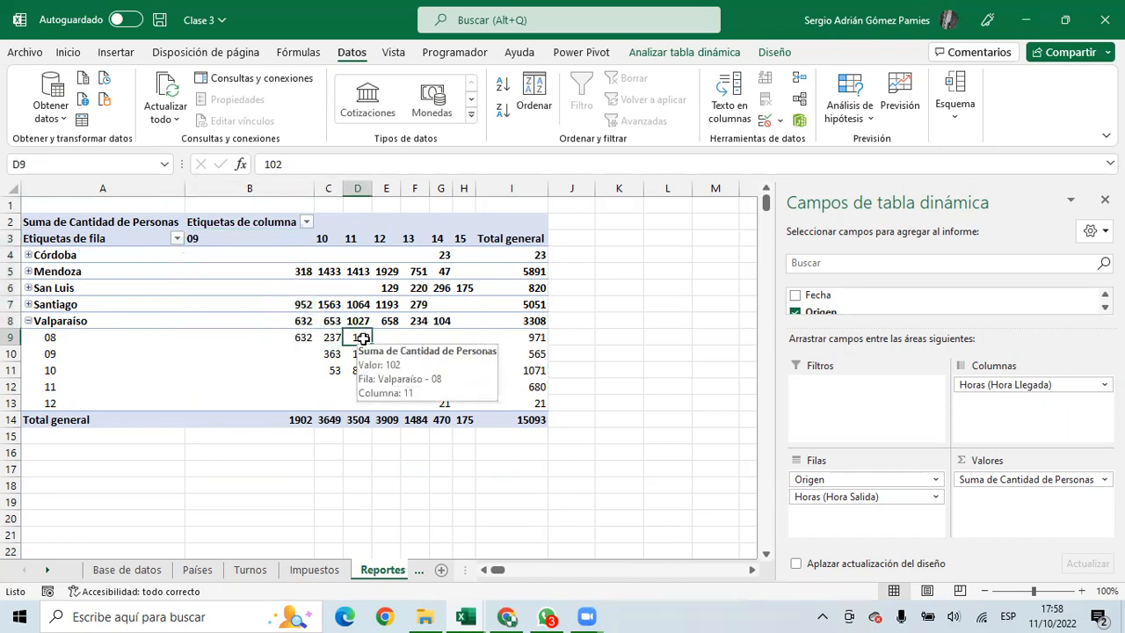
click(41, 352)
drag(329, 354, 395, 372)
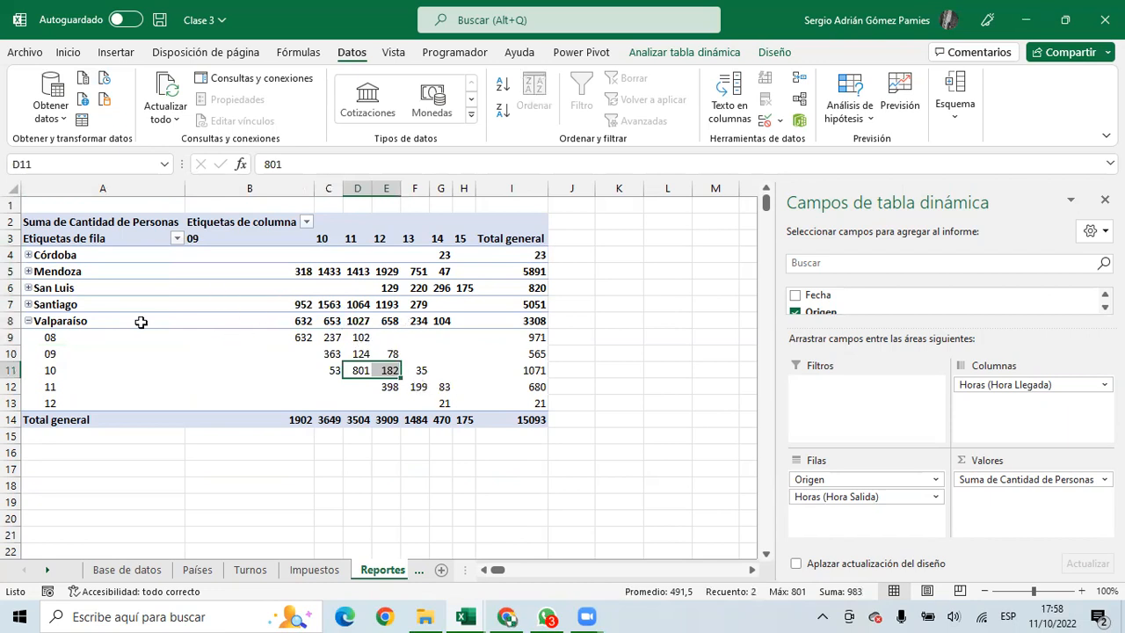
click(56, 323)
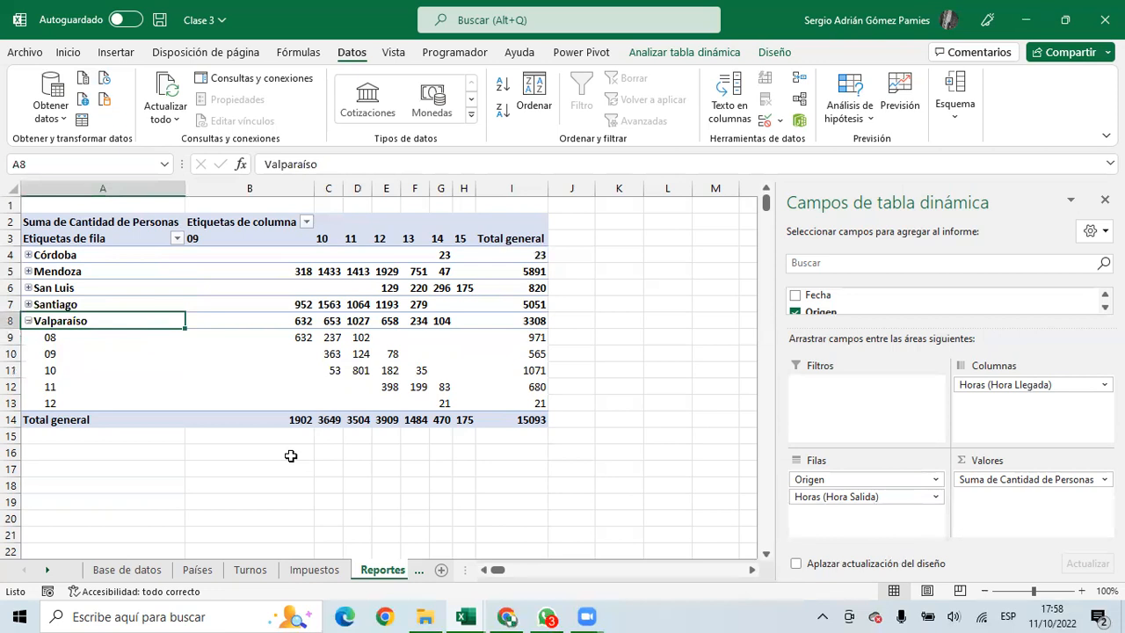
Clear the Origen and Destino filters from the table on the Base de datos sheet
click(124, 570)
scroll(170, 386, up, 7)
click(141, 255)
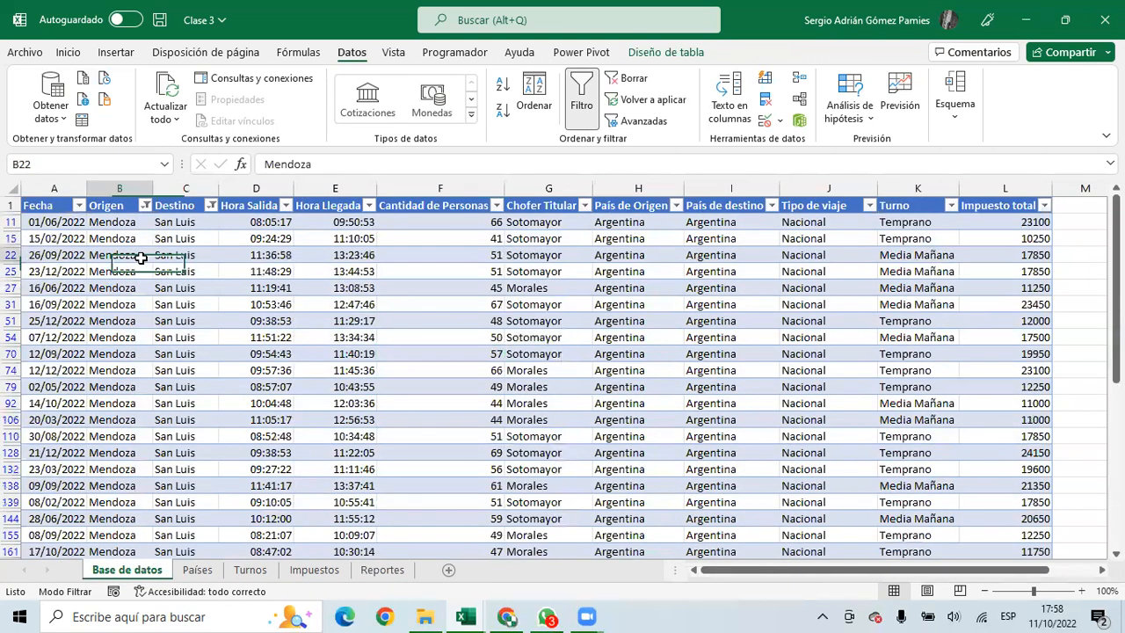
click(626, 79)
Set Hora Llegada to 16:17:28 for the 10/08/2022 trip from Valparaíso to Mendoza departing at 08:00:58
click(142, 287)
drag(142, 288, 173, 288)
click(187, 289)
drag(348, 290, 287, 289)
click(328, 291)
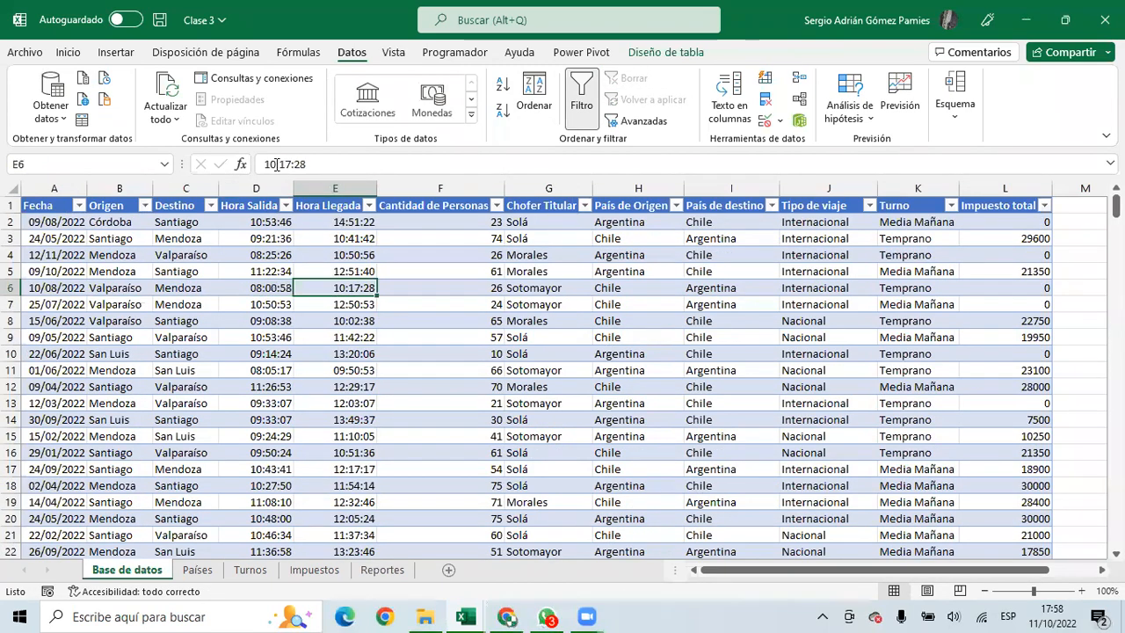
click(276, 164)
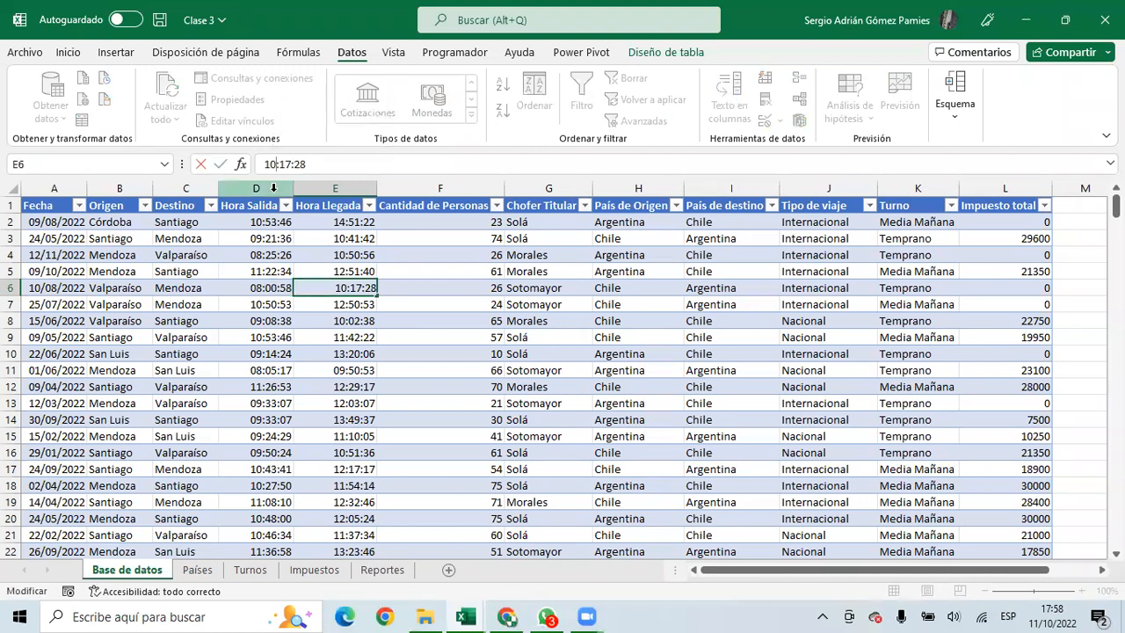
key(Return)
click(342, 287)
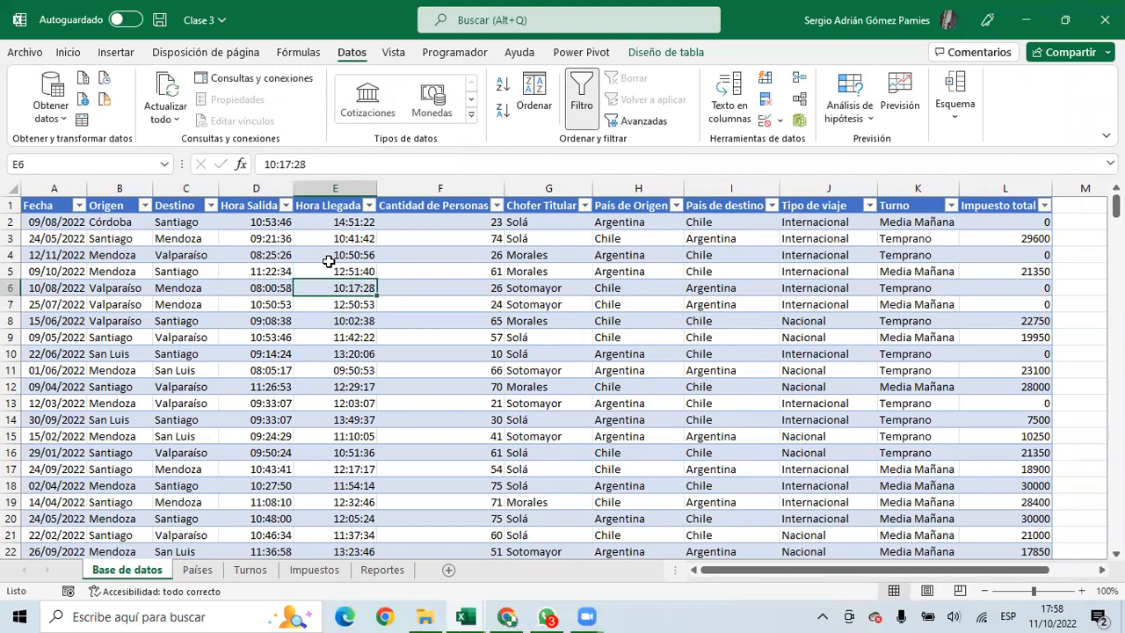
click(276, 165)
key(BackSpace)
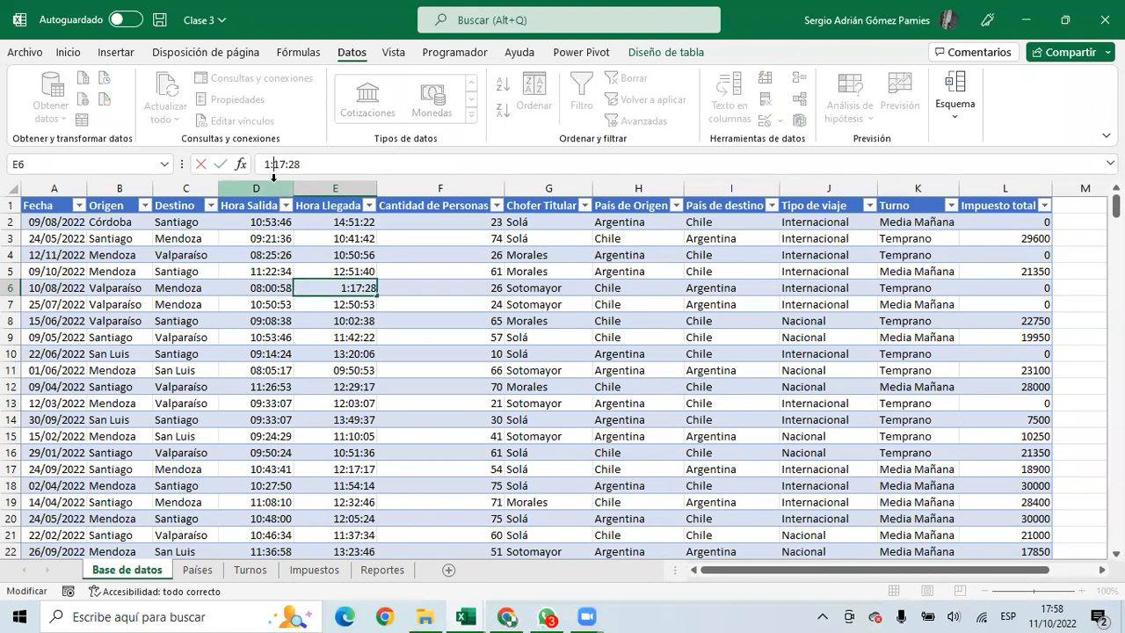
text(6)
key(Return)
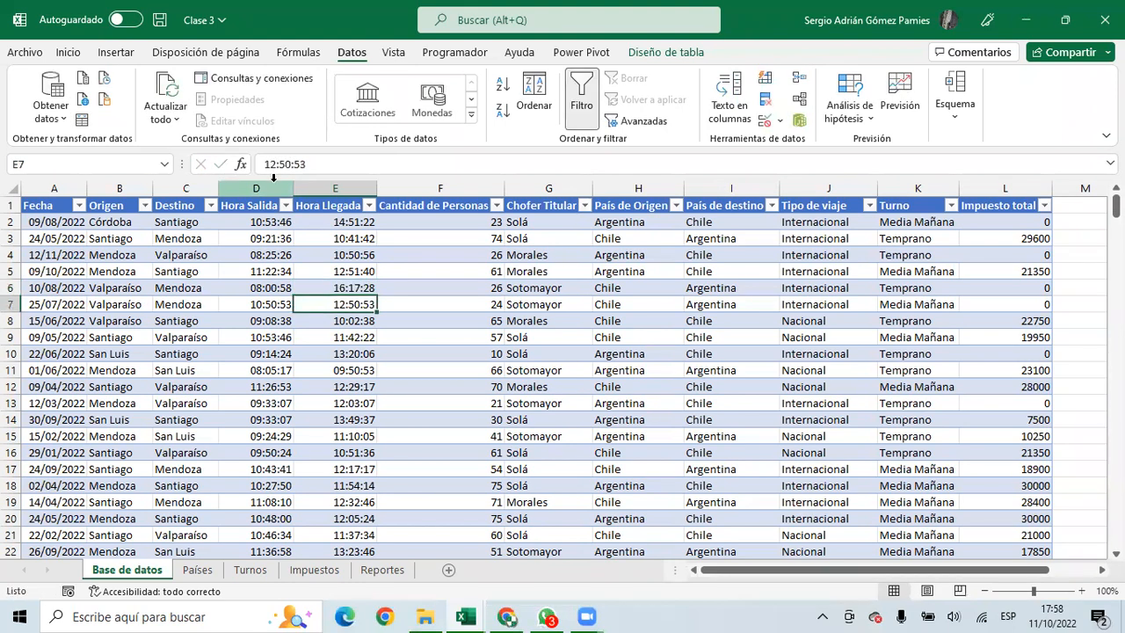
click(279, 290)
drag(311, 289, 321, 289)
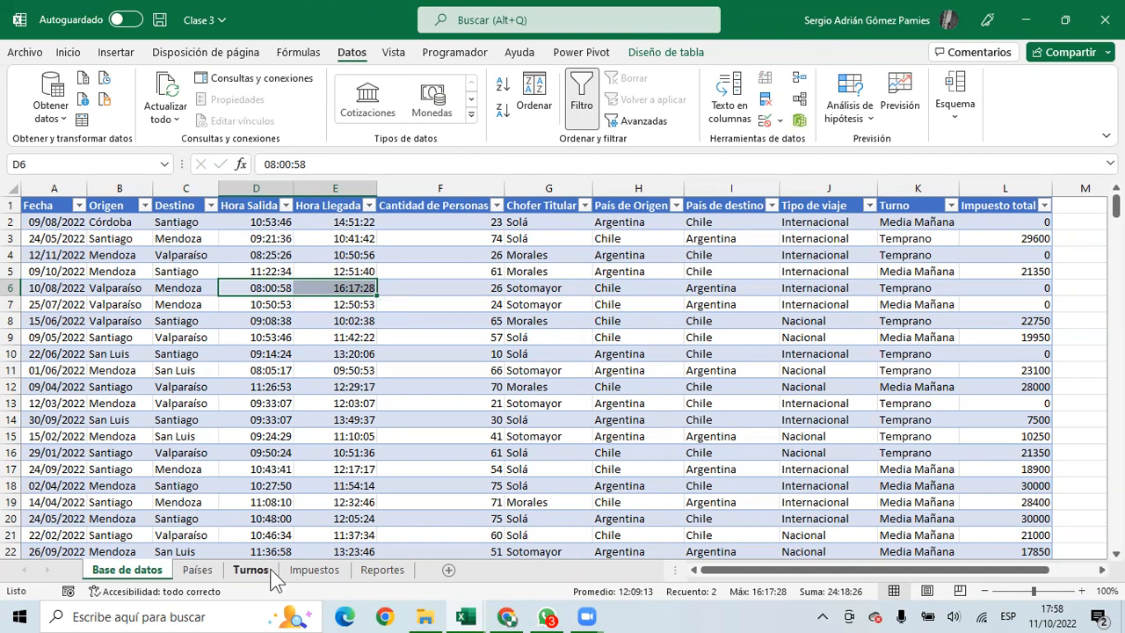
Refresh the PivotTable on the Reportes sheet to bring in the edited arrival time
click(369, 573)
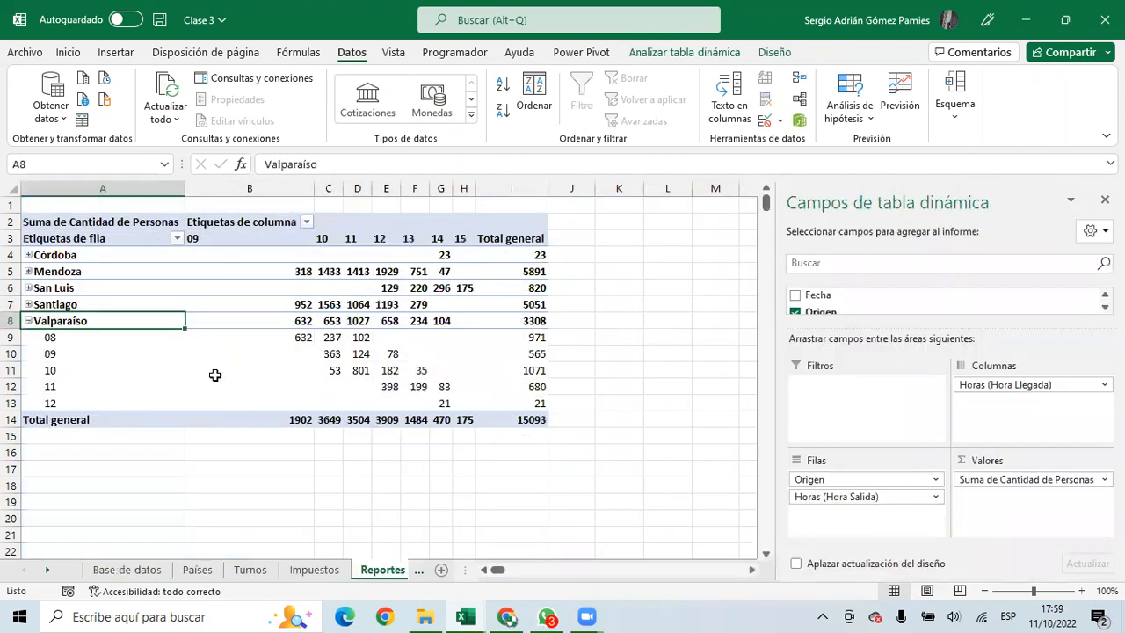
mouse_move(398, 366)
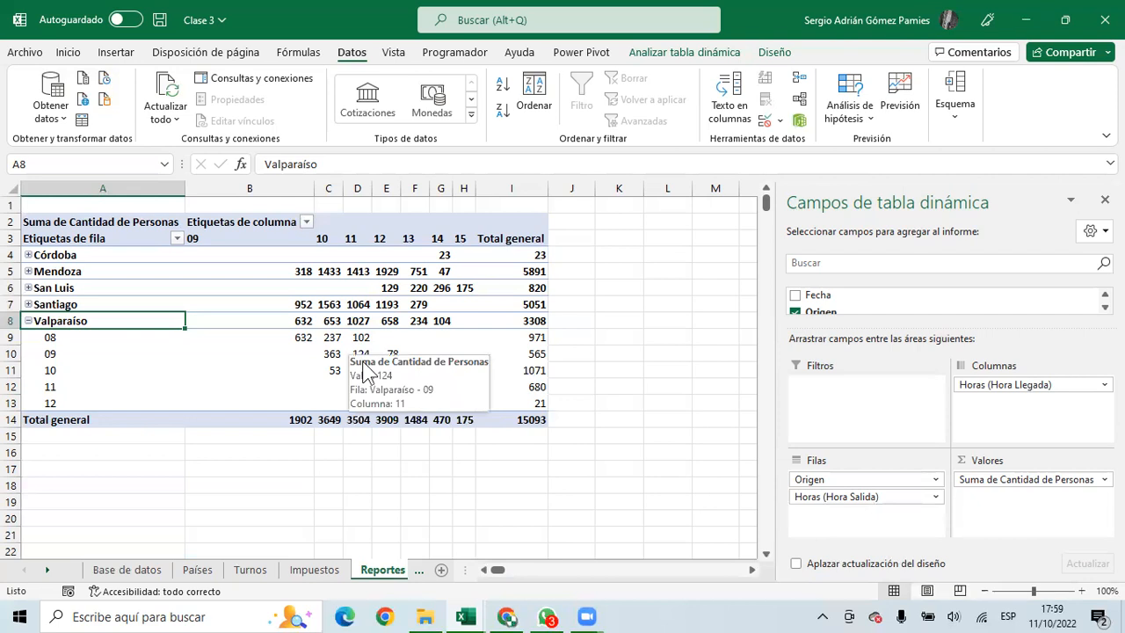
right_click(357, 339)
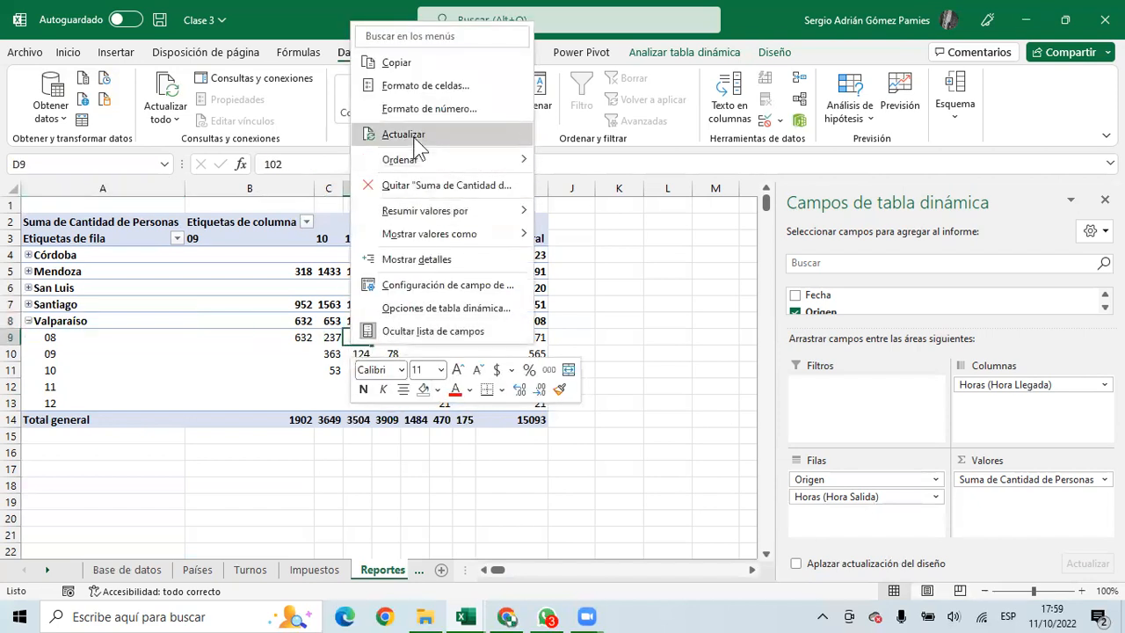
click(414, 138)
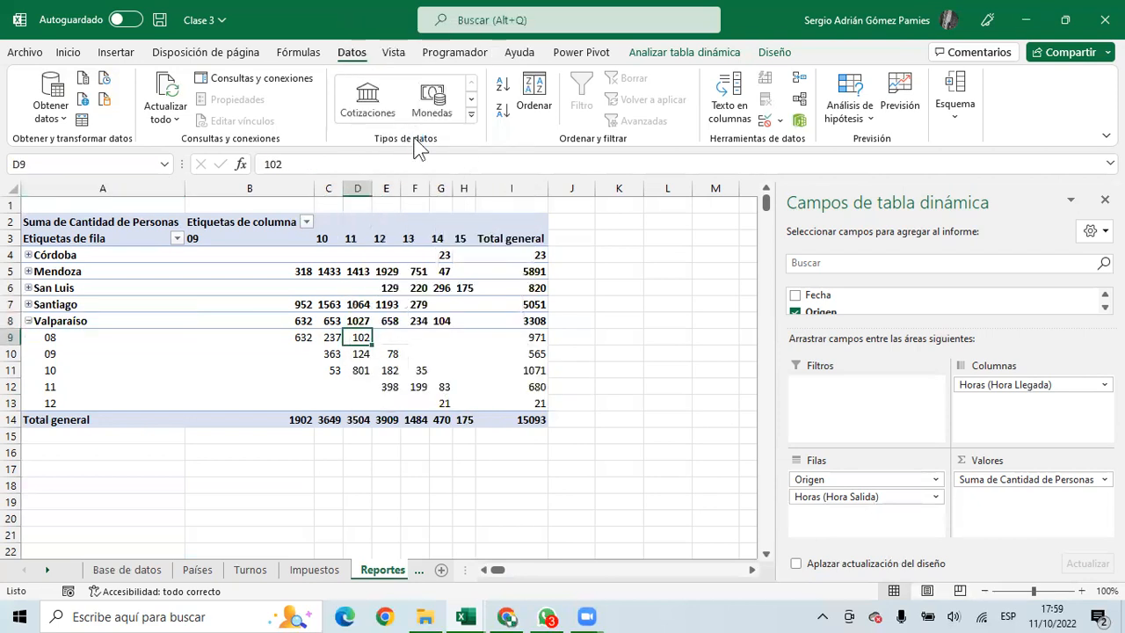
Examine the passenger sums of Valparaíso's 08 departures across the arrival hours, including column 16
click(468, 338)
click(481, 338)
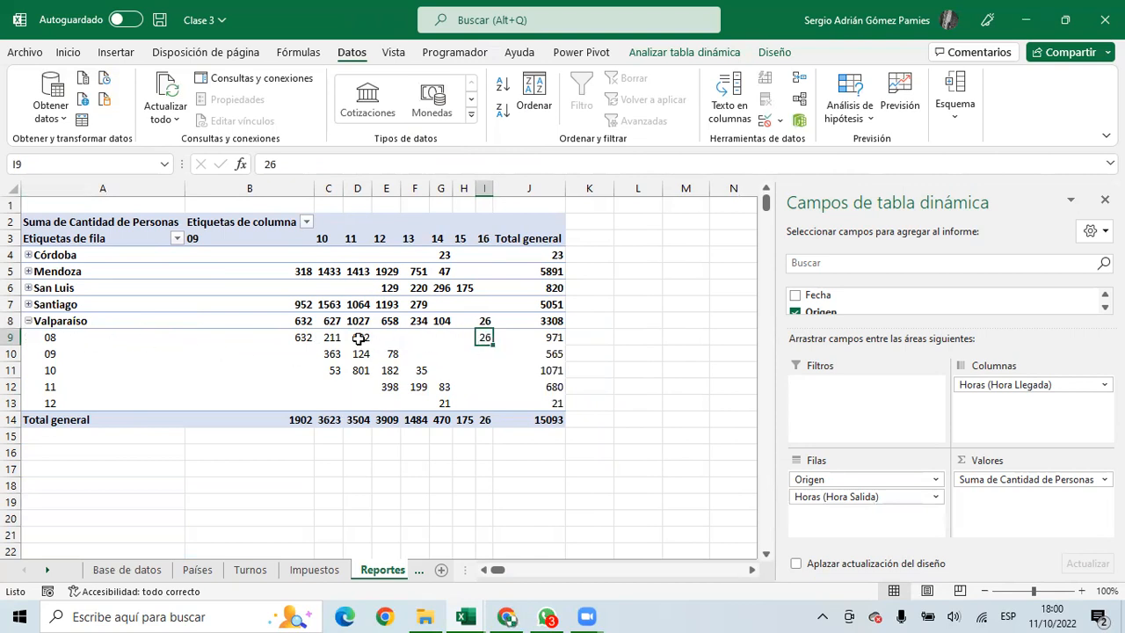
click(304, 339)
drag(304, 339, 364, 338)
drag(70, 337, 463, 339)
click(480, 341)
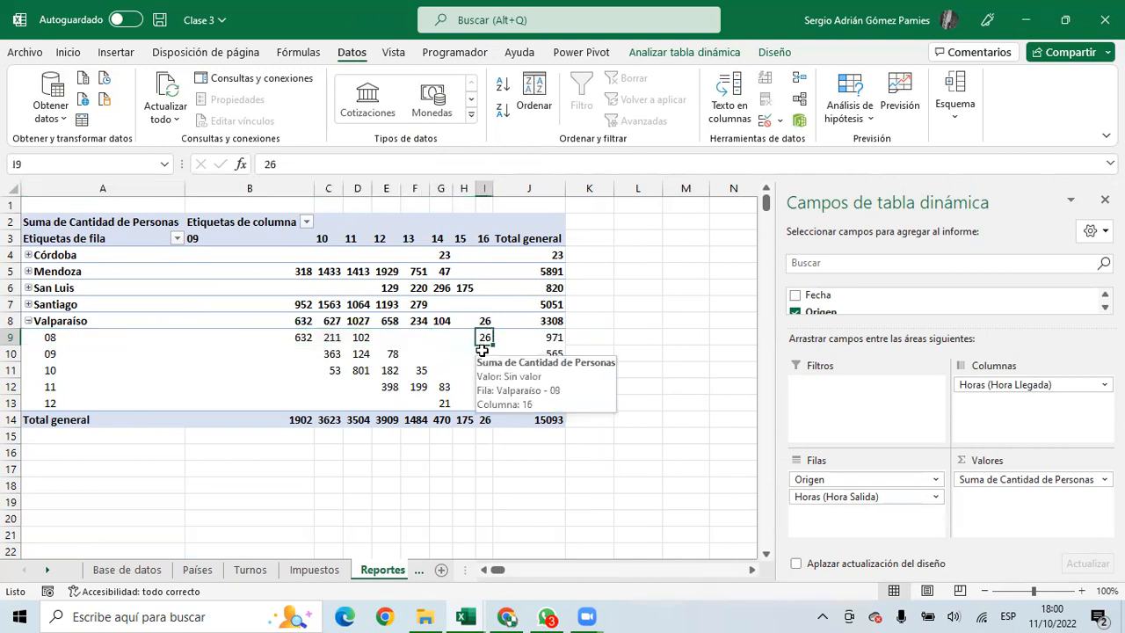
Show the source detail behind Valparaíso's 08 departures arriving at hour 16 on a new sheet, and select its record
double_click(484, 339)
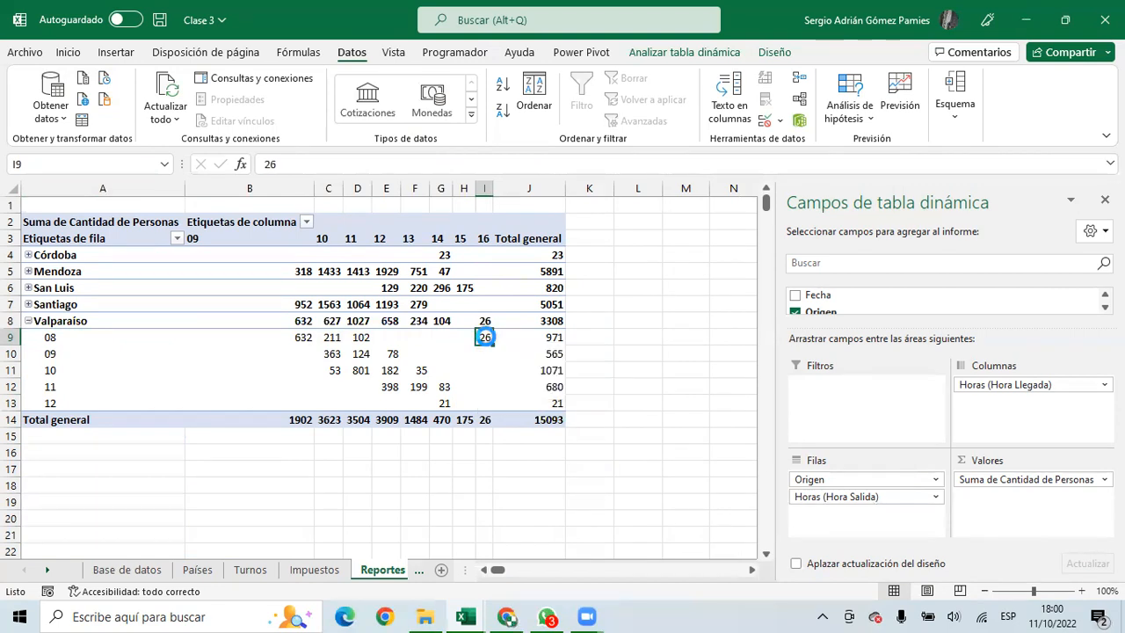
drag(43, 222, 650, 234)
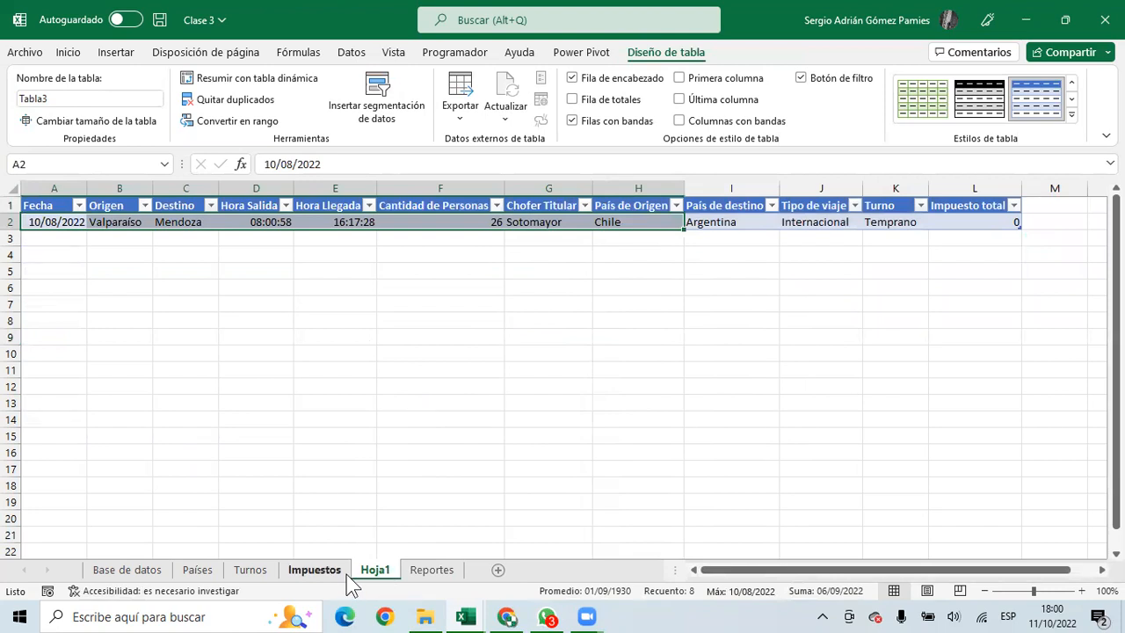
drag(32, 205, 925, 221)
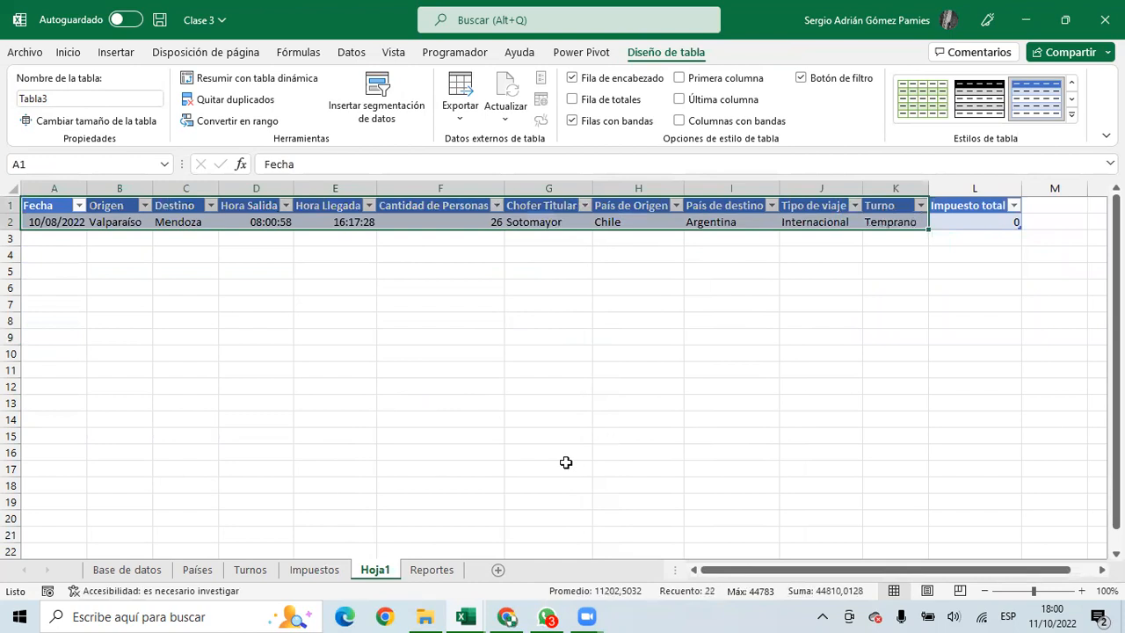
right_click(374, 576)
key(Escape)
drag(51, 220, 983, 217)
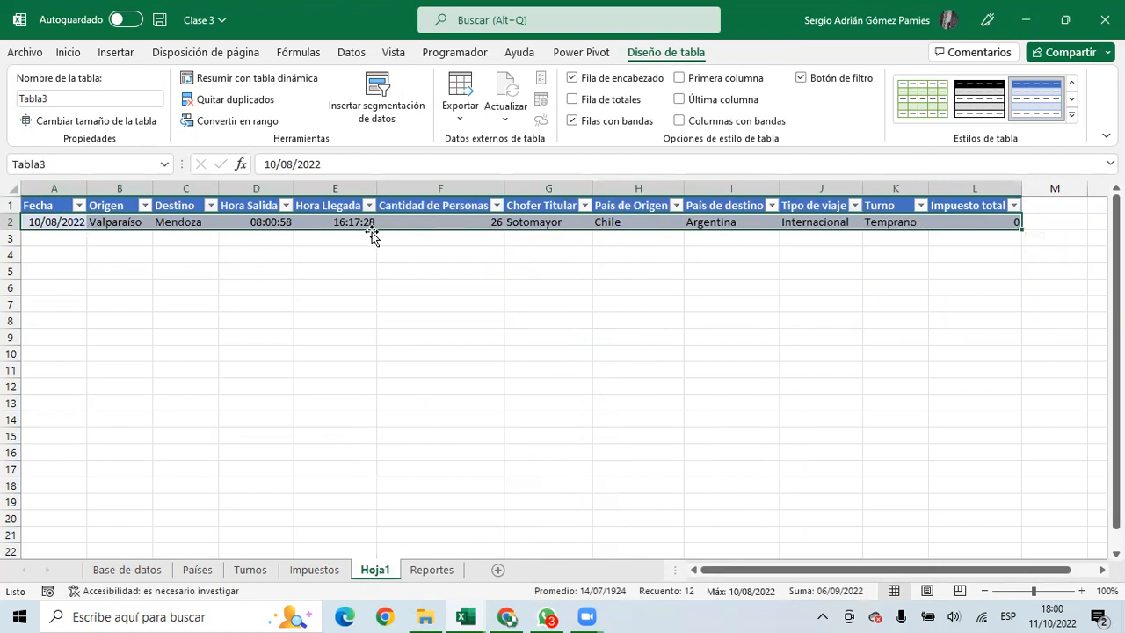
Examine the detail record's driver, passenger count, trip type, origin, destination and date on Hoja1
click(528, 224)
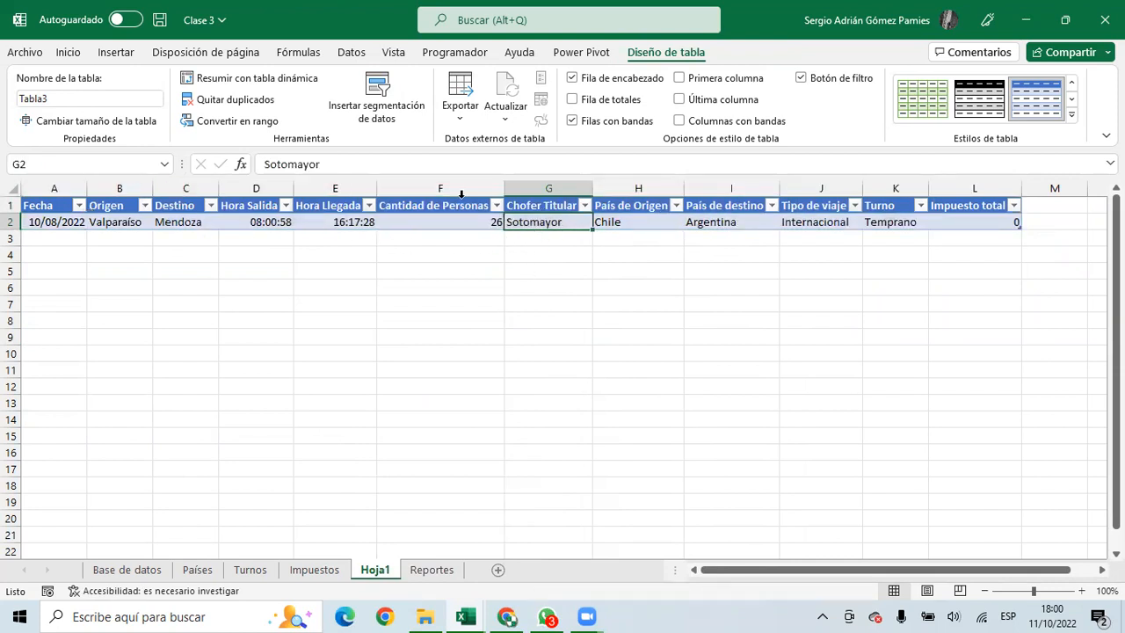
click(435, 223)
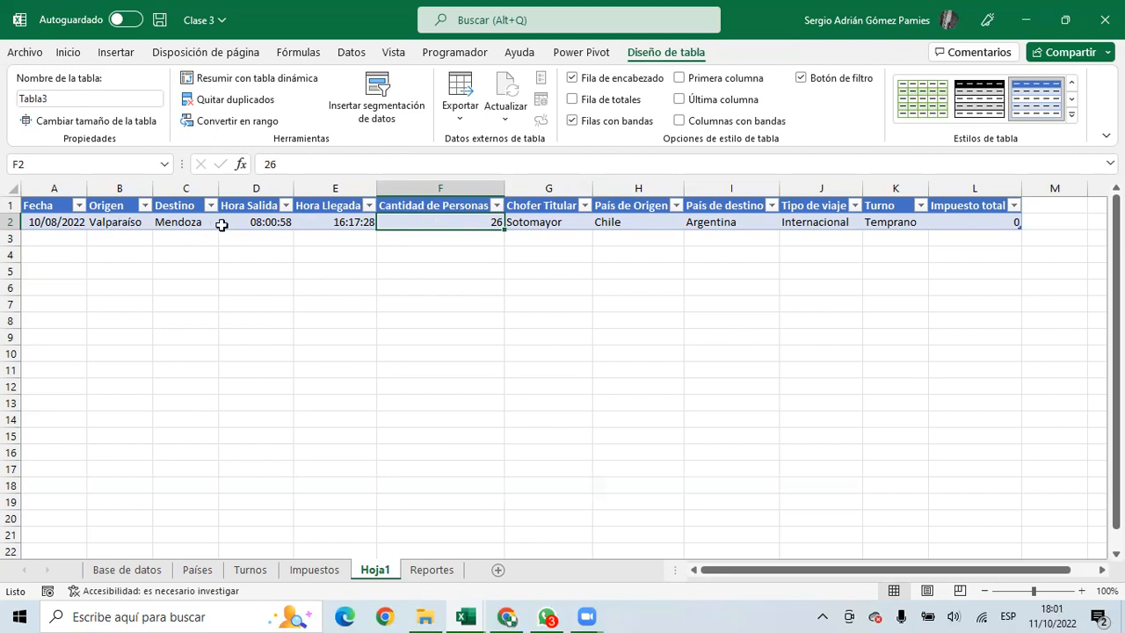
click(846, 221)
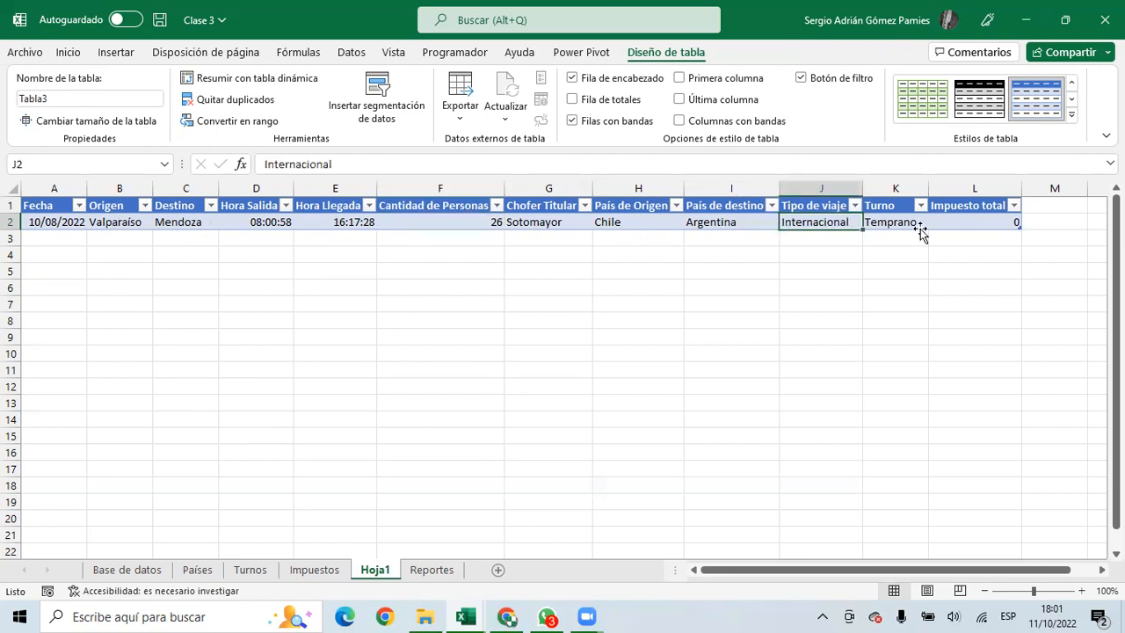
click(420, 220)
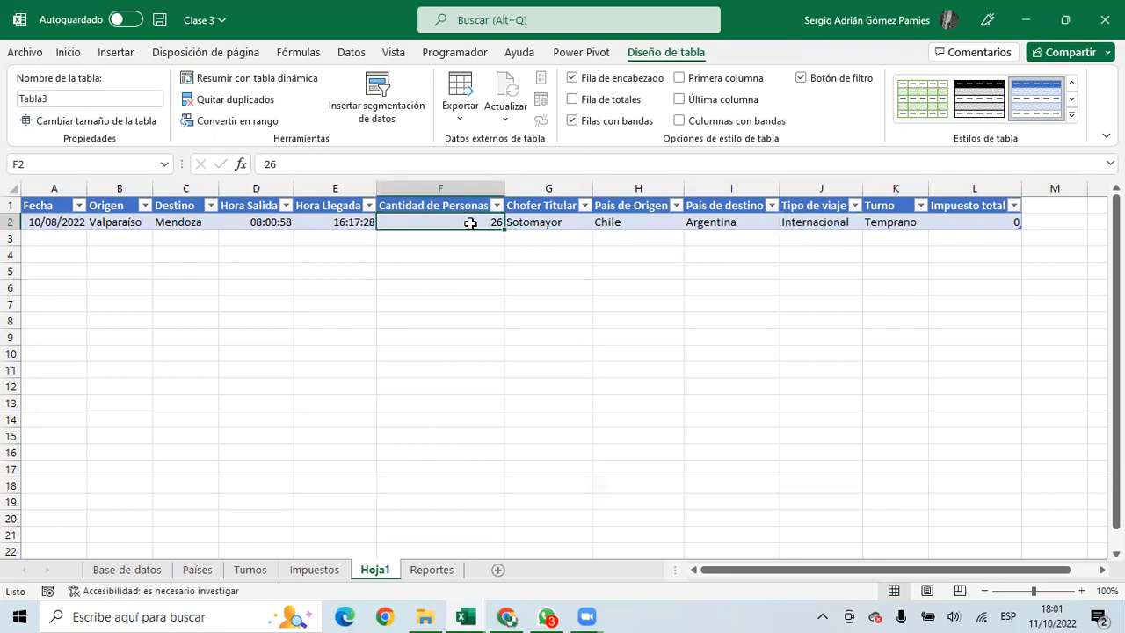
click(117, 221)
click(169, 221)
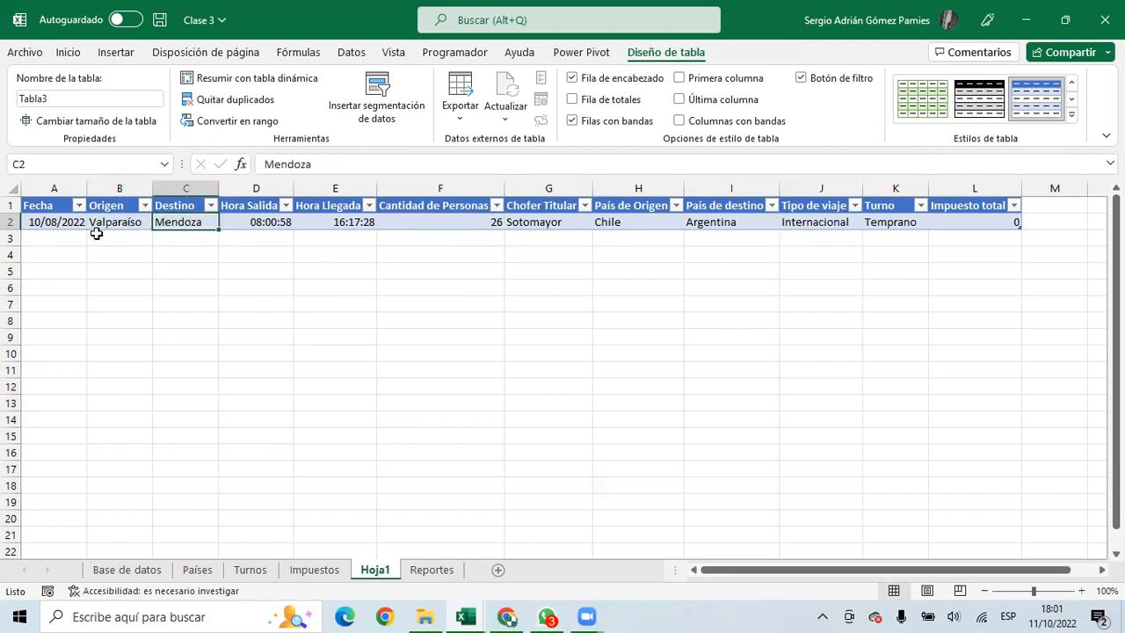
key(ctrl+asterisk)
click(50, 221)
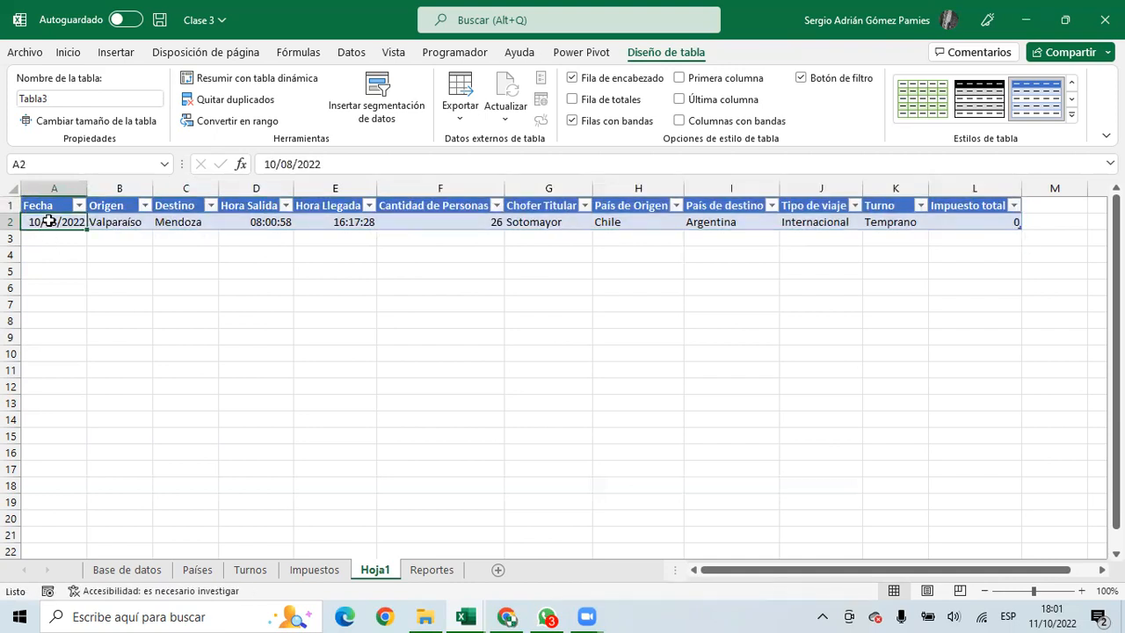
Delete the Hoja1 detail sheet from the workbook
right_click(380, 571)
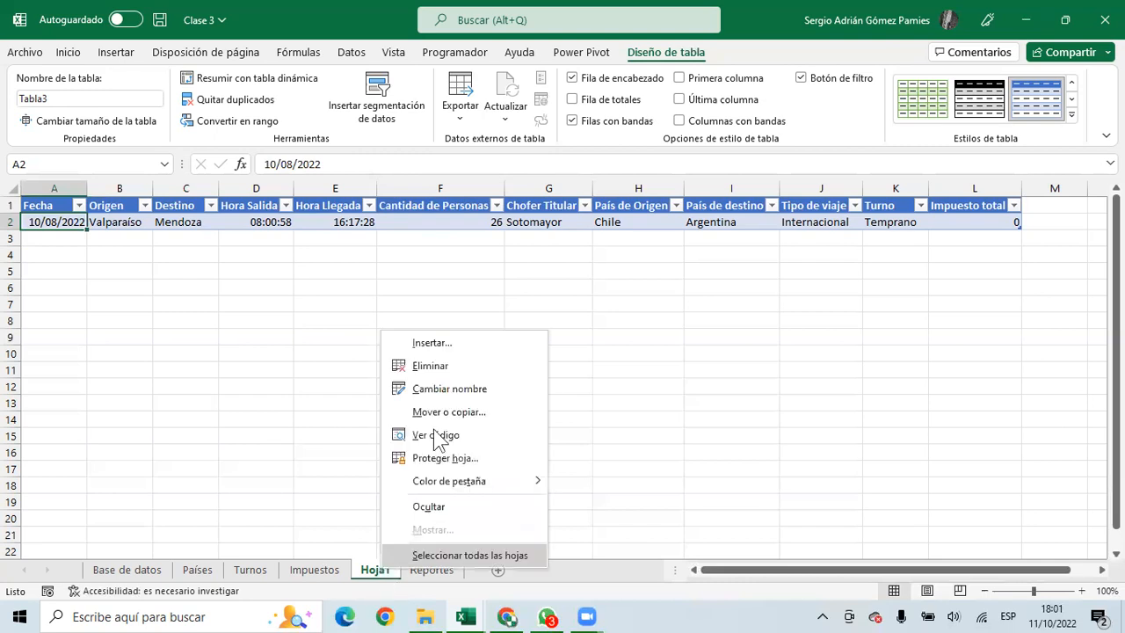
click(428, 365)
click(512, 355)
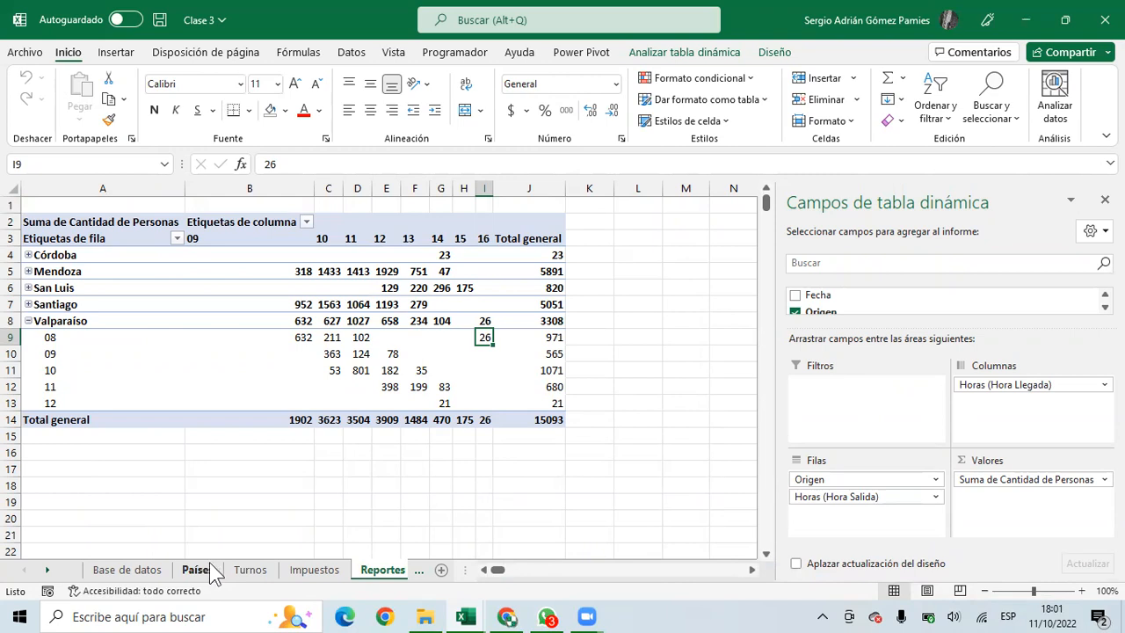
Collapse Valparaíso, and expand and collapse Mendoza, San Luis and Santiago one by one to view their departure hours
click(28, 321)
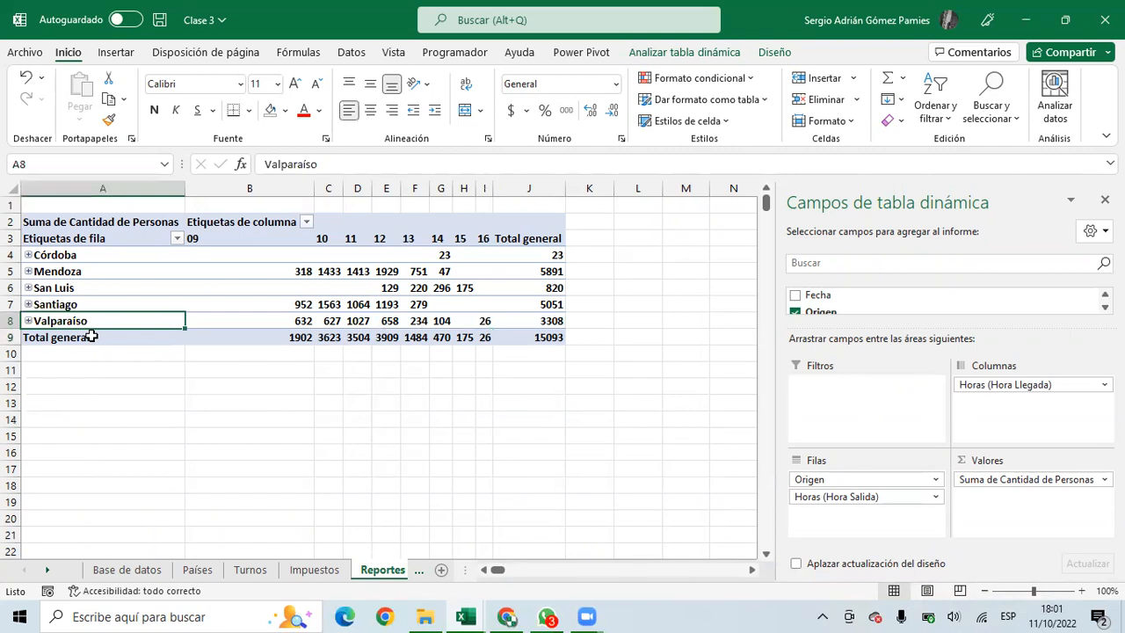
click(29, 271)
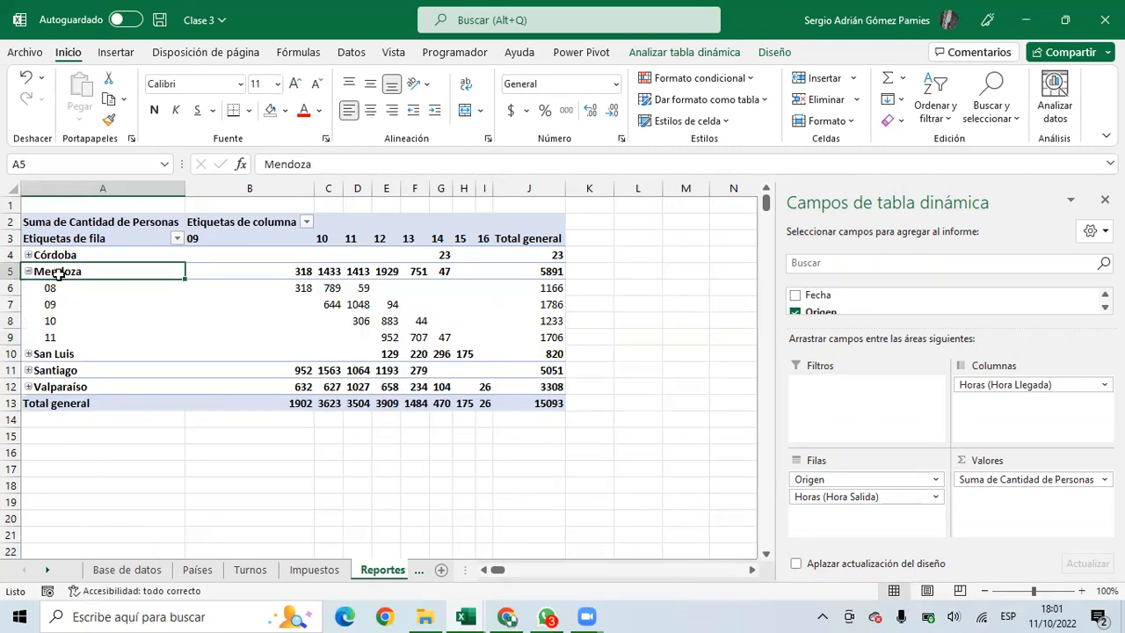
click(28, 271)
click(28, 288)
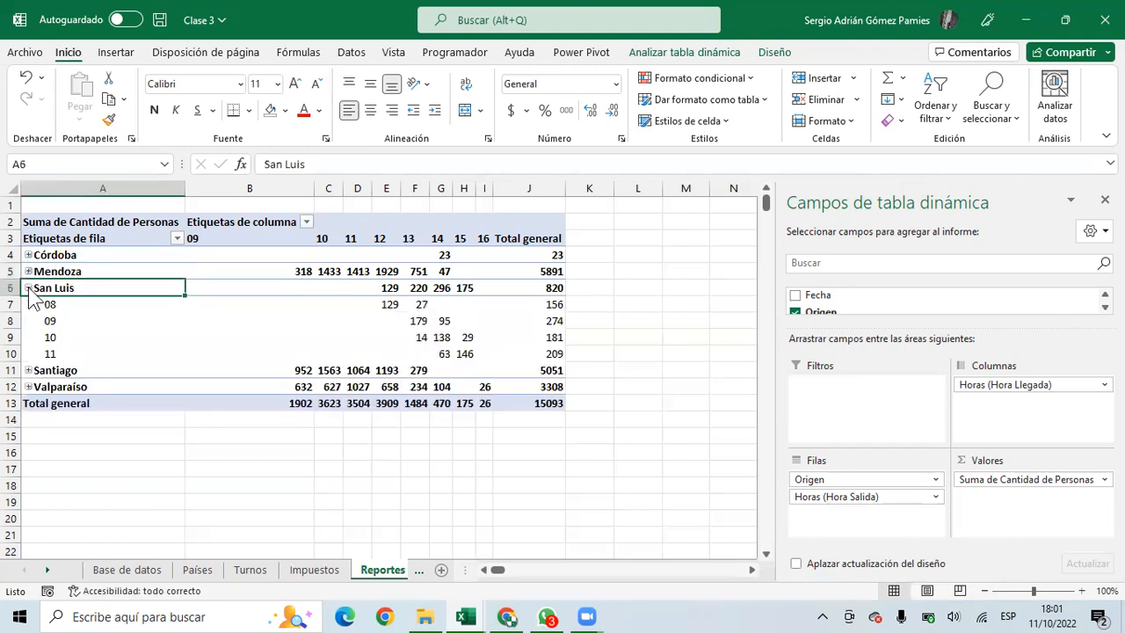
click(28, 287)
click(28, 304)
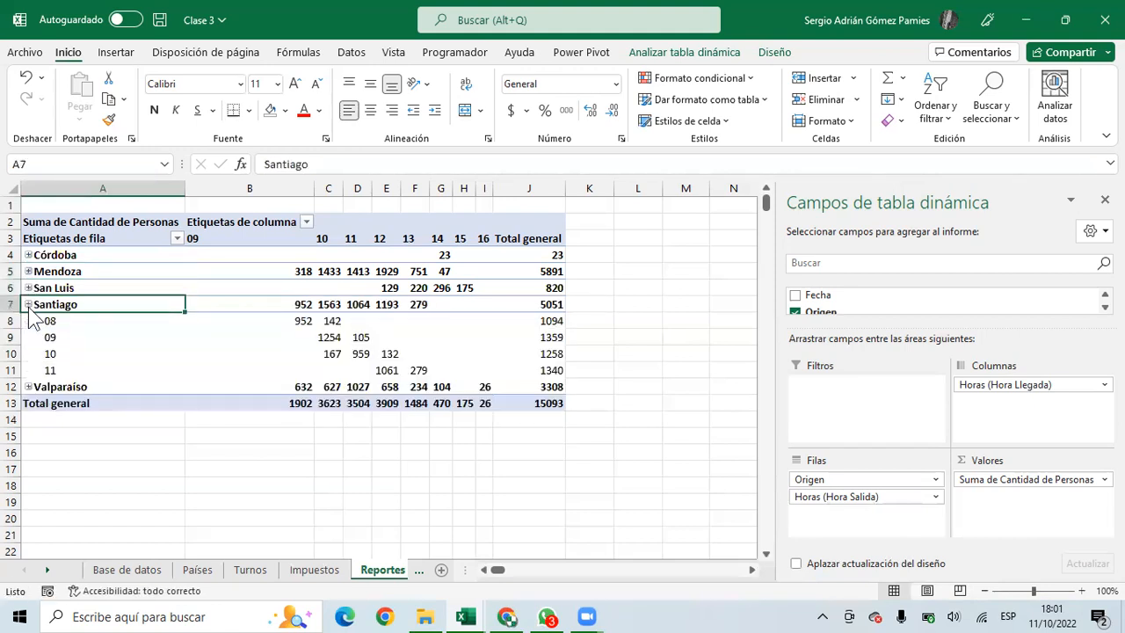
click(28, 304)
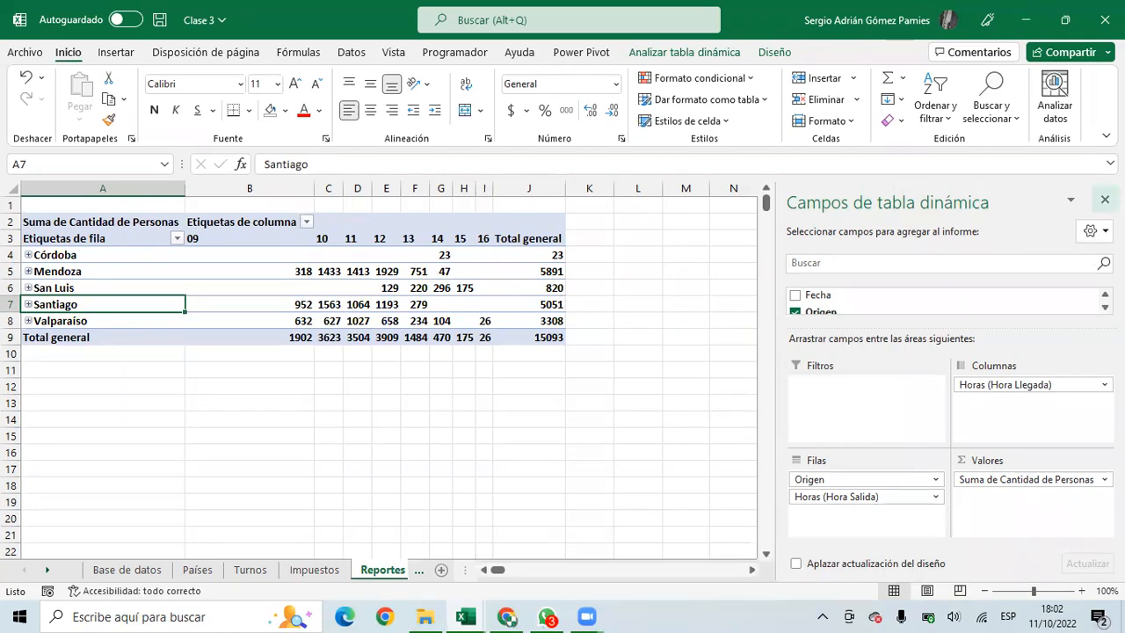
Hide the PivotTable field list and highlight the origin row labels from Córdoba to Valparaíso
click(1105, 200)
click(292, 324)
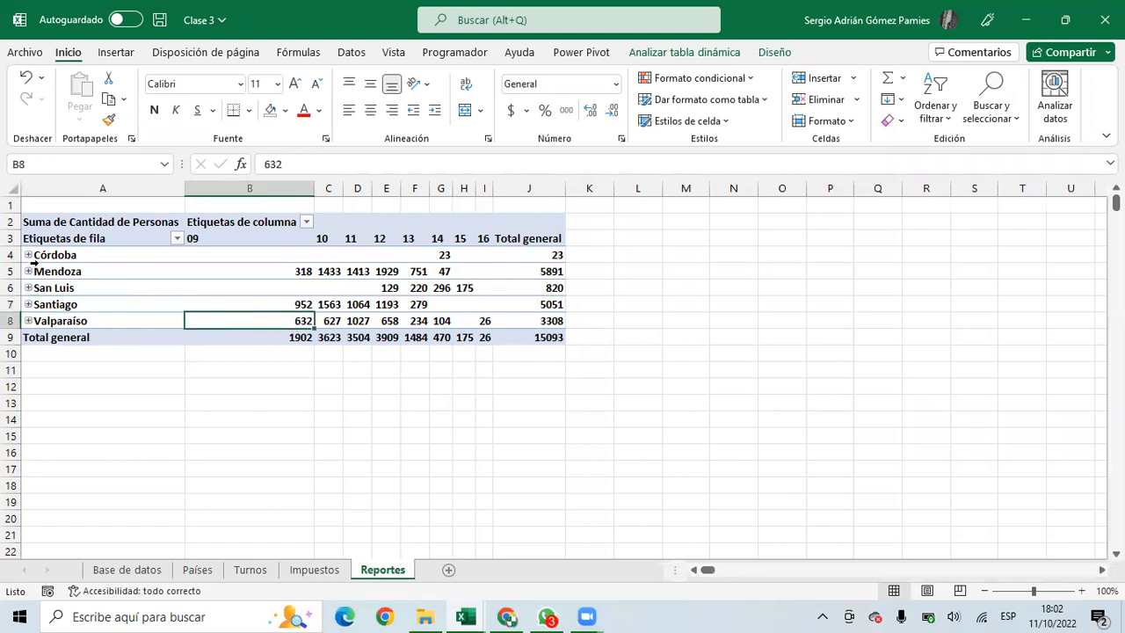
click(60, 254)
drag(60, 254, 55, 322)
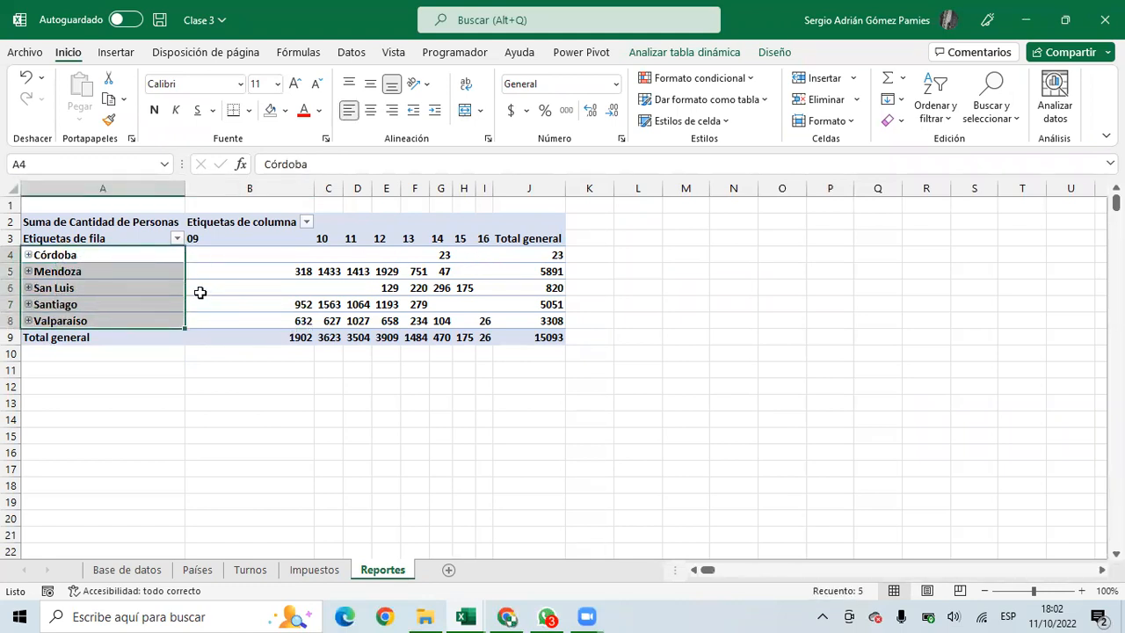
click(80, 257)
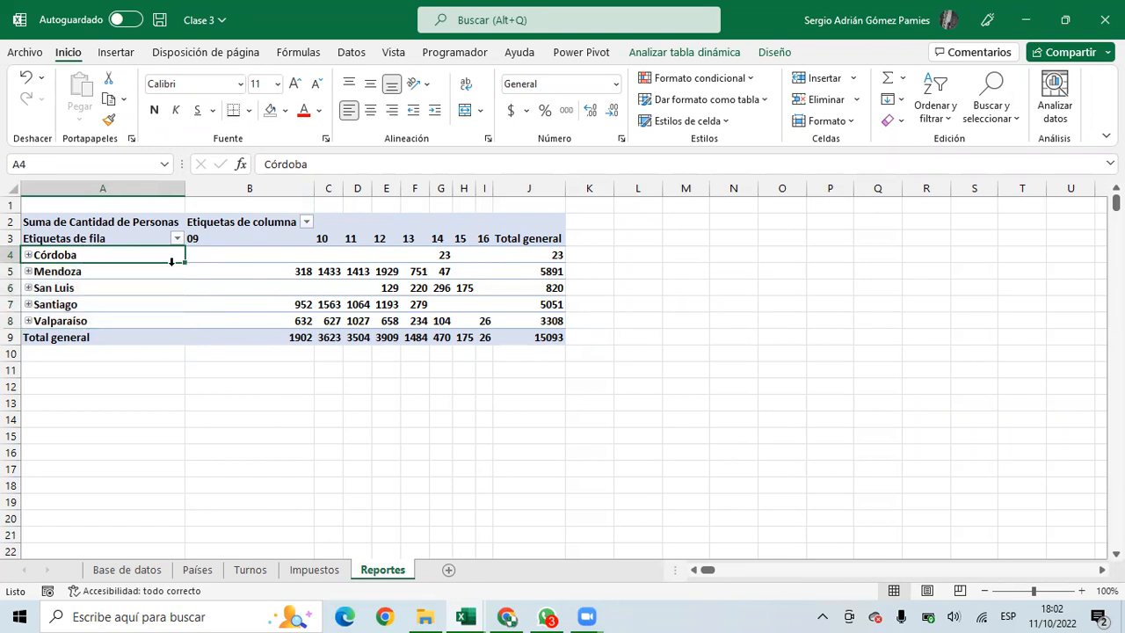
Bring back the PivotTable field list and remove the Origen field from the rows
click(300, 272)
click(694, 54)
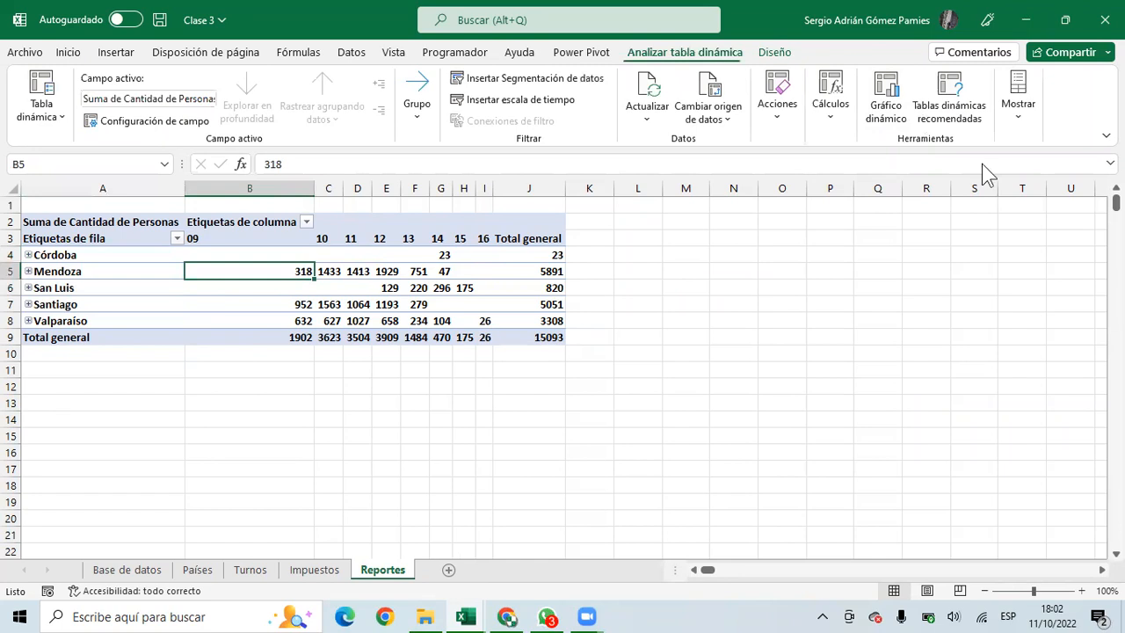
drag(825, 474, 853, 385)
Look through the filter options of the departure-hour row labels and select the whole PivotTable
drag(58, 222, 180, 254)
click(177, 238)
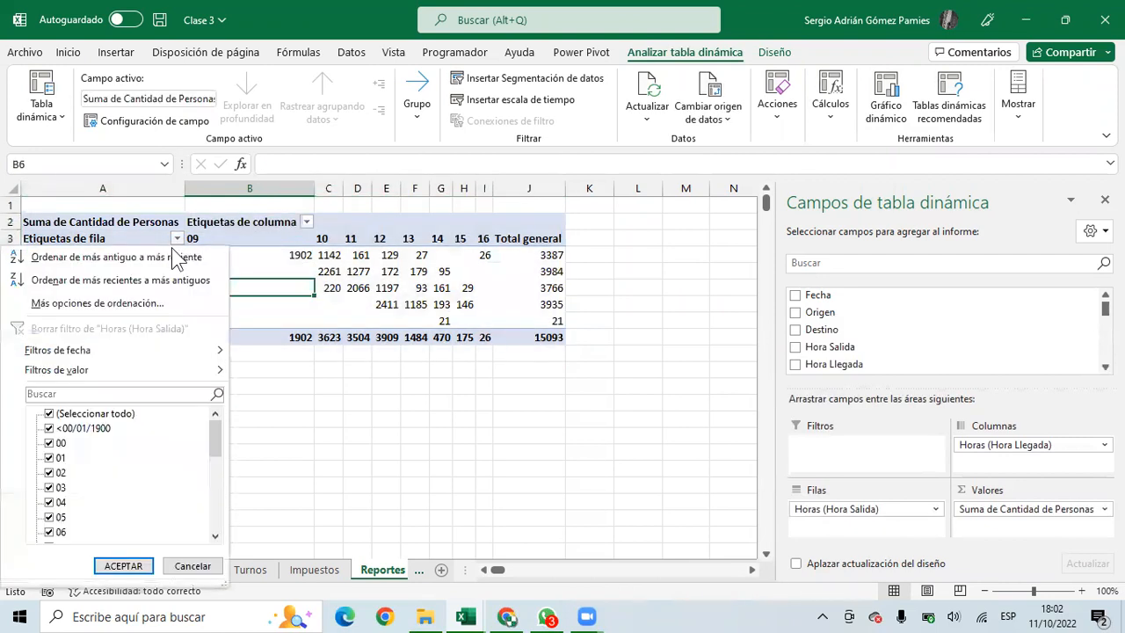
click(389, 274)
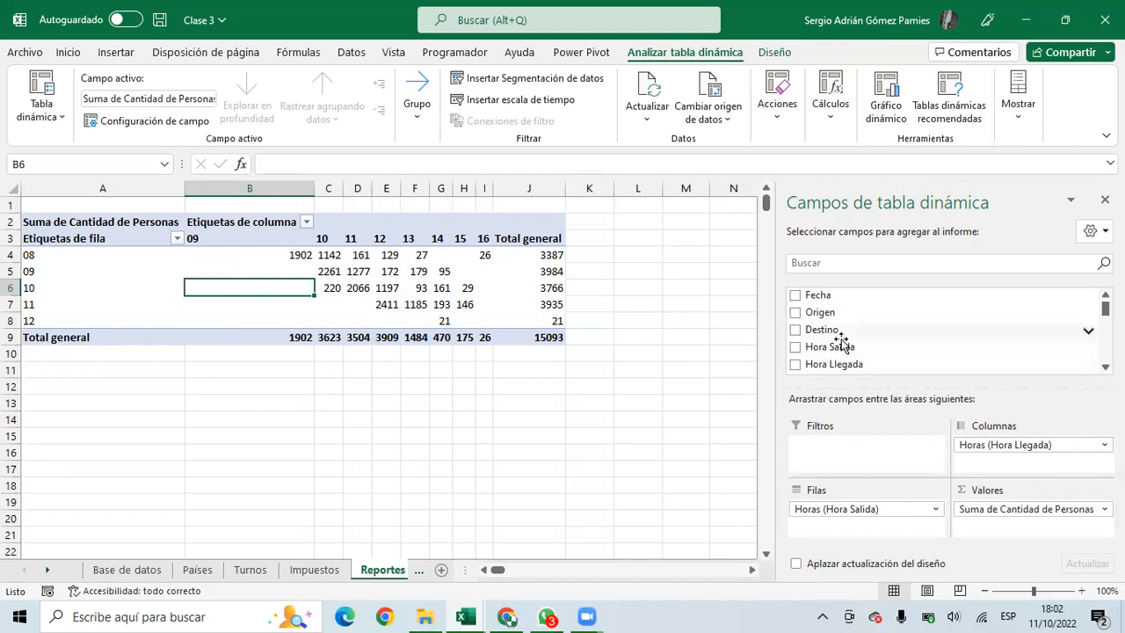
click(37, 219)
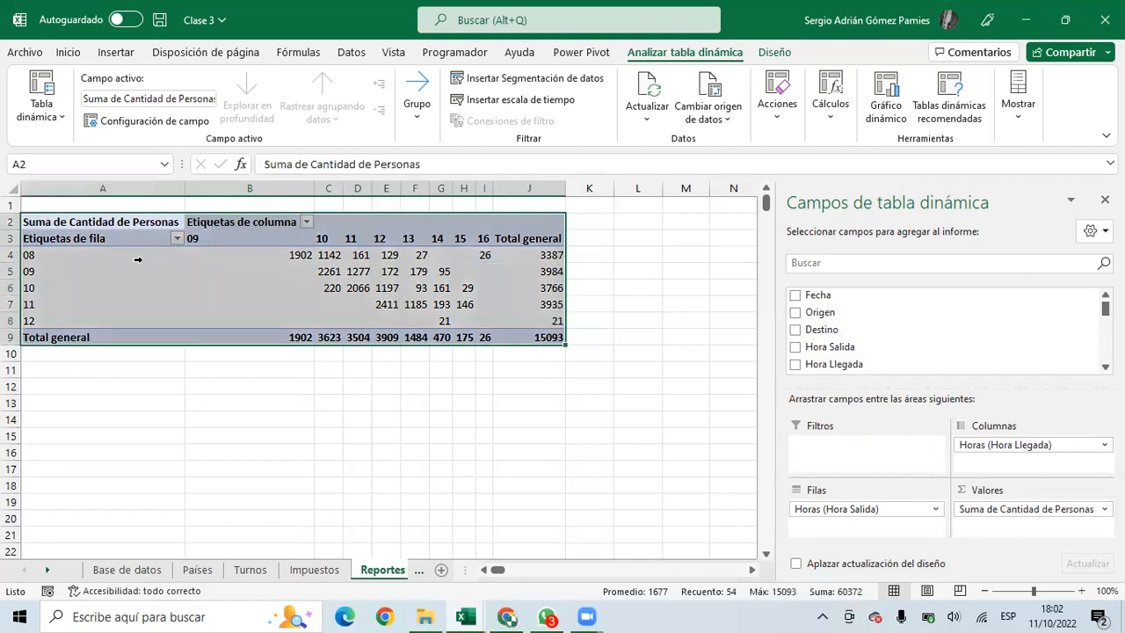
mouse_move(427, 296)
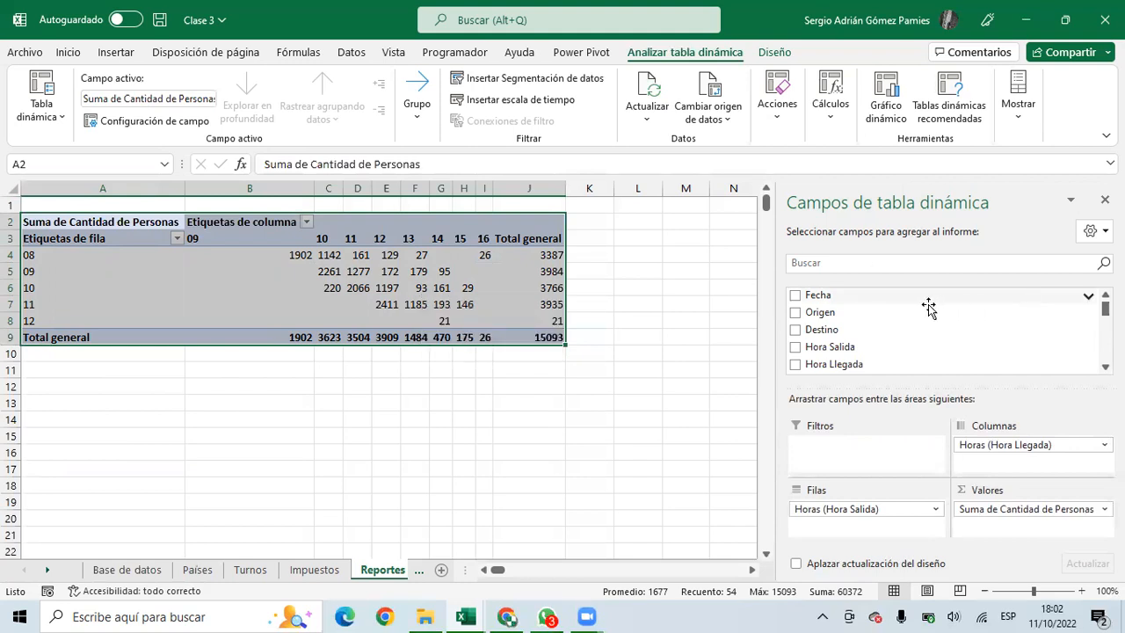
Add the Chofer Titular field to the PivotTable as a report filter
scroll(929, 307, down, 1)
scroll(850, 353, down, 2)
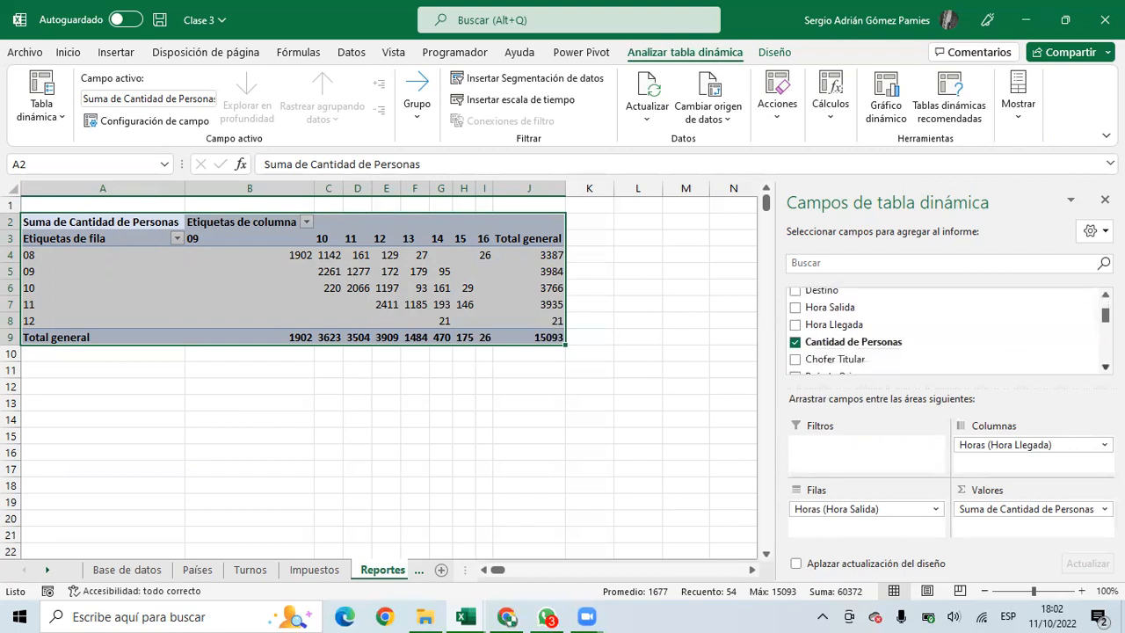
drag(850, 353, 831, 451)
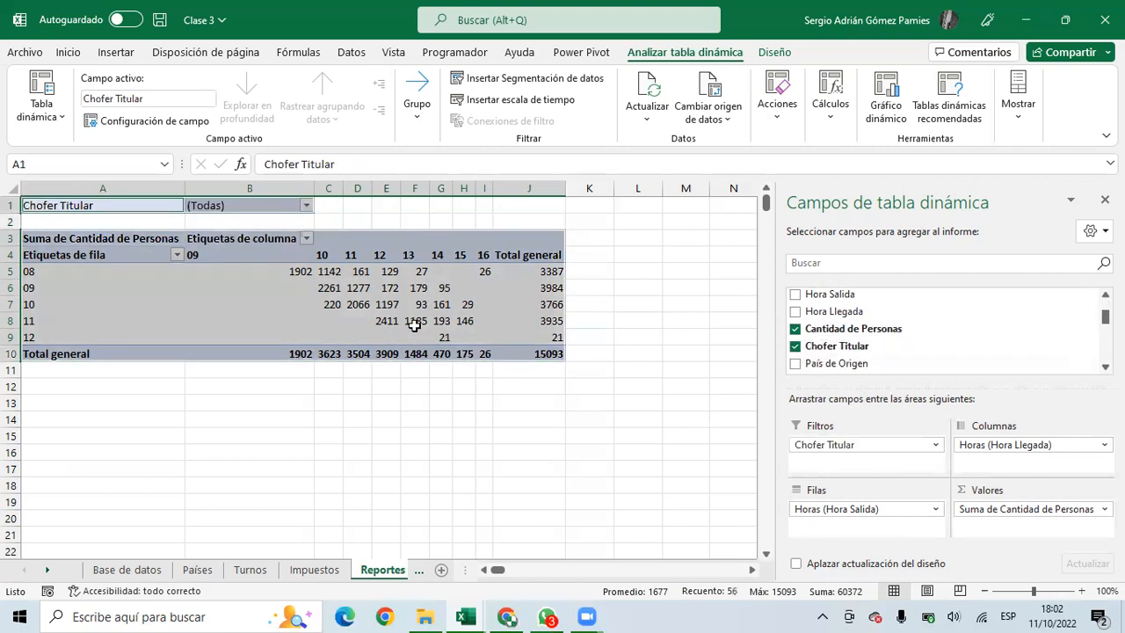
Allow multiple selection in the Chofer Titular report filter, keep only the last listed driver, and highlight the filtered passenger sums
click(299, 207)
click(308, 210)
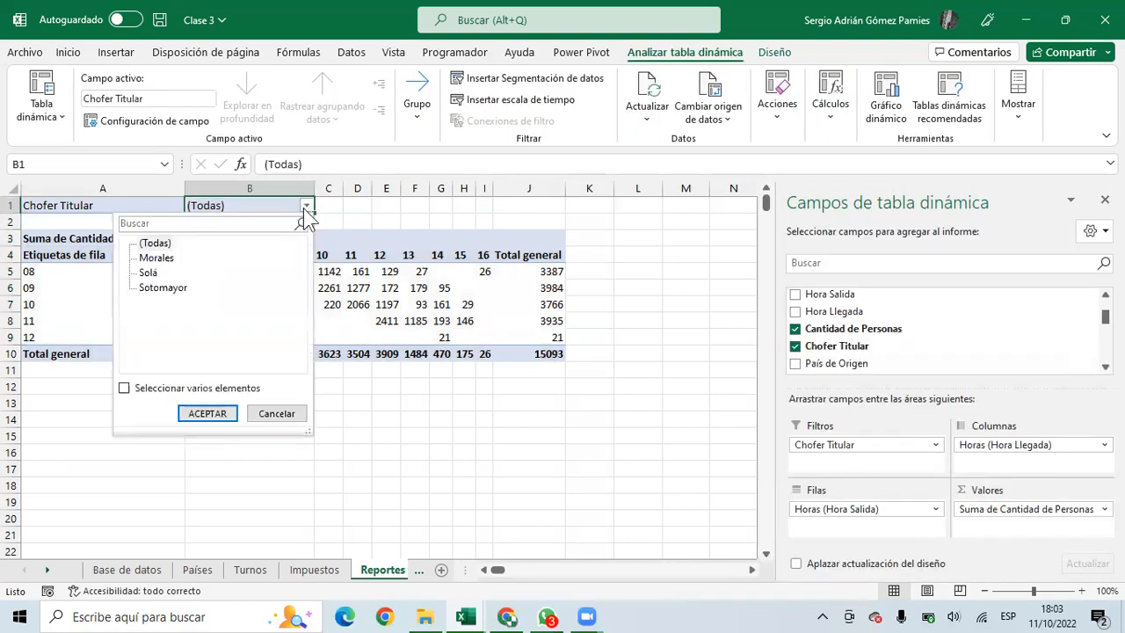
click(124, 388)
click(141, 244)
click(141, 289)
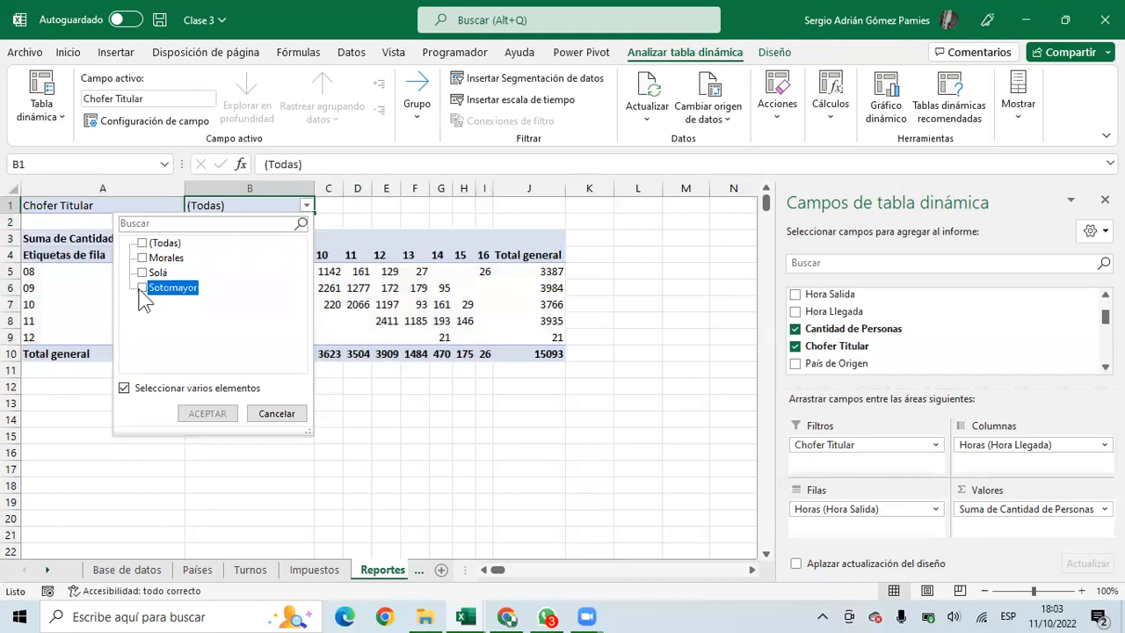
click(207, 413)
drag(227, 270, 485, 353)
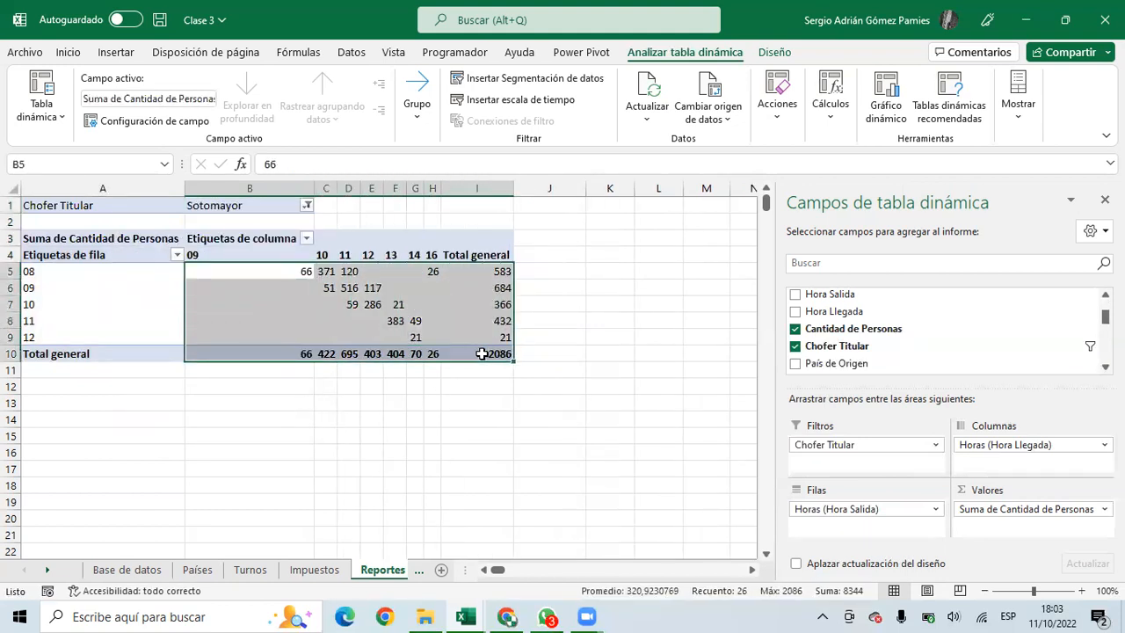
click(428, 273)
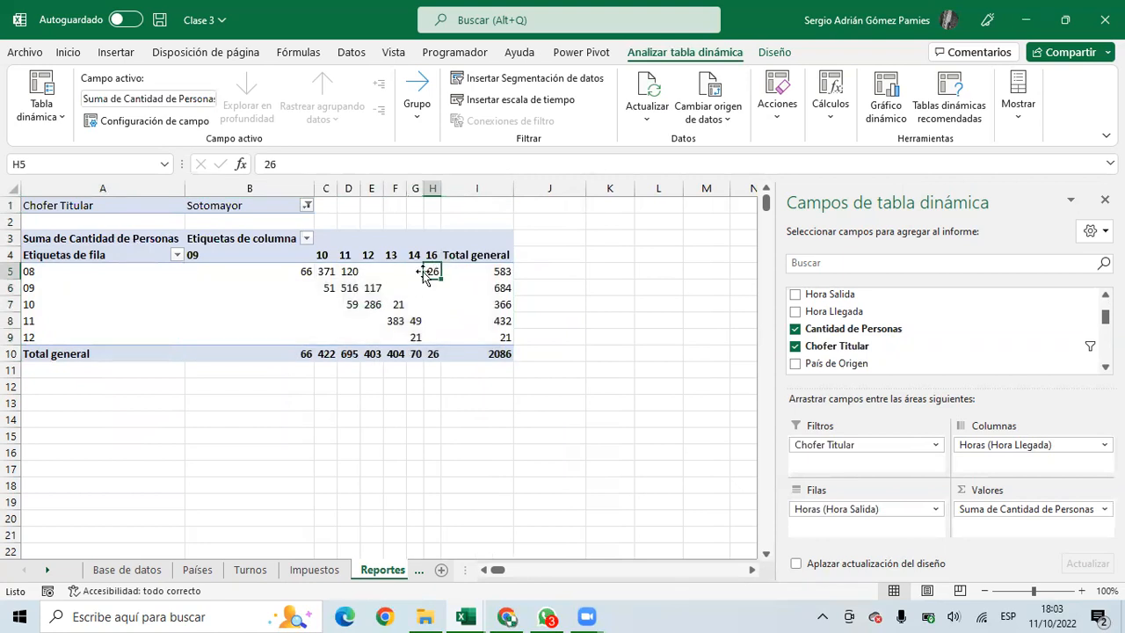
Switch the Chofer Titular report filter to only the second listed driver
click(306, 204)
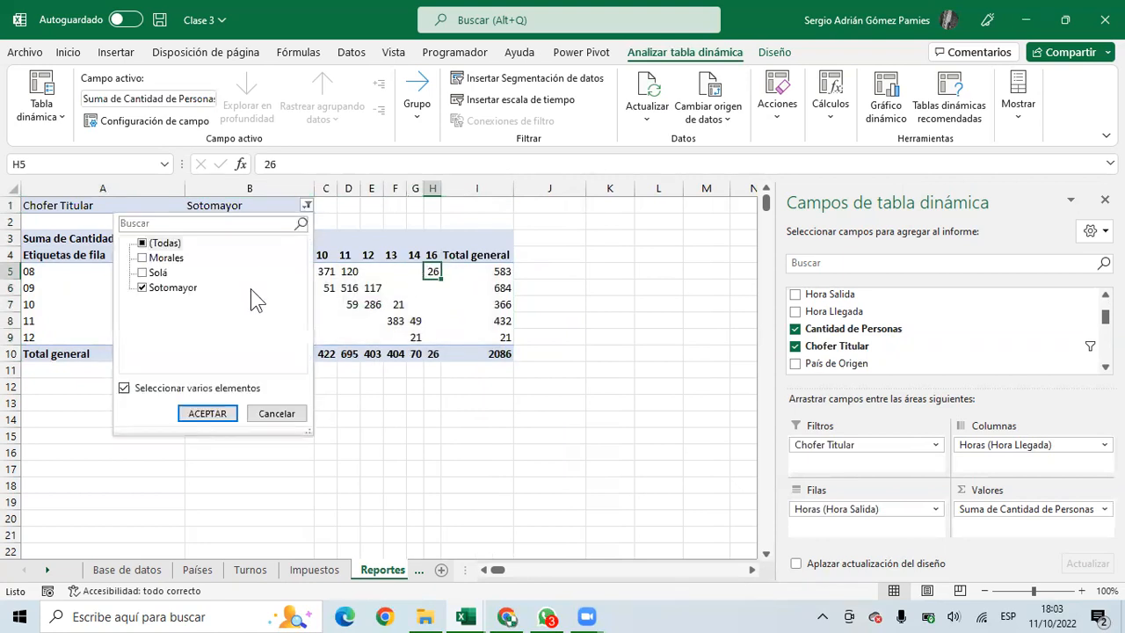
click(143, 273)
click(142, 288)
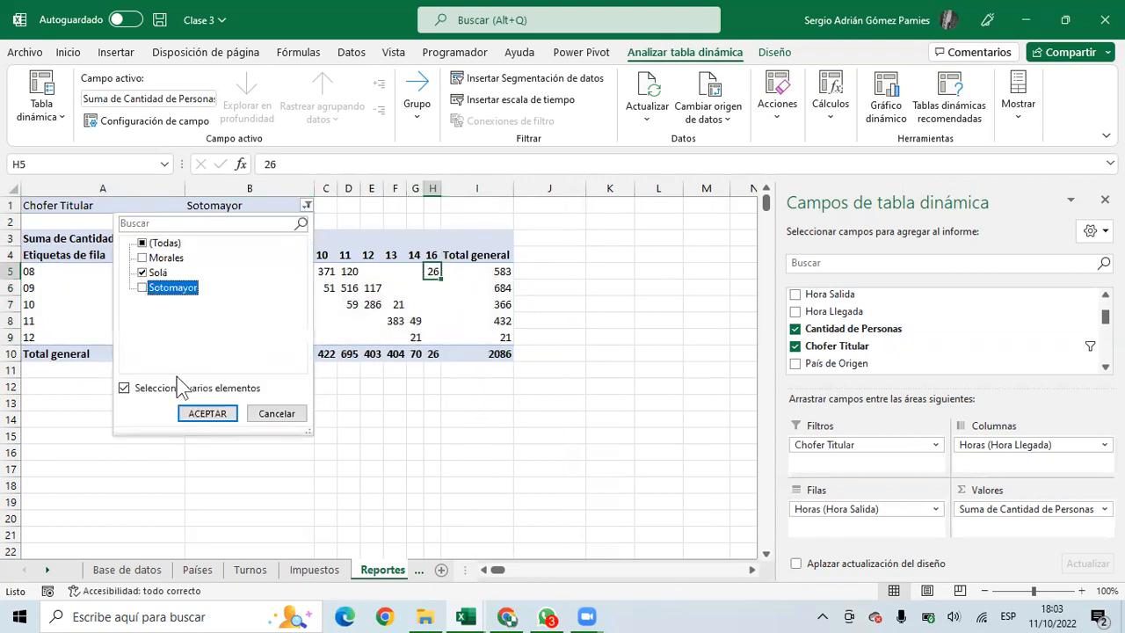
click(207, 413)
Switch the Chofer Titular report filter to only the first listed driver
click(306, 204)
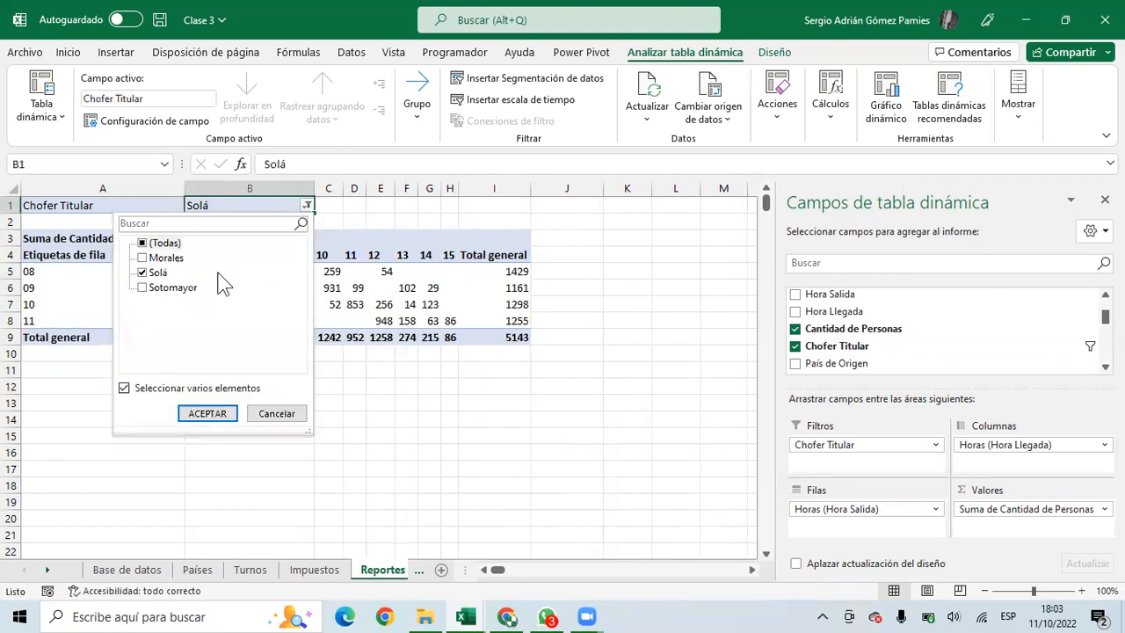
click(144, 257)
click(142, 274)
click(207, 413)
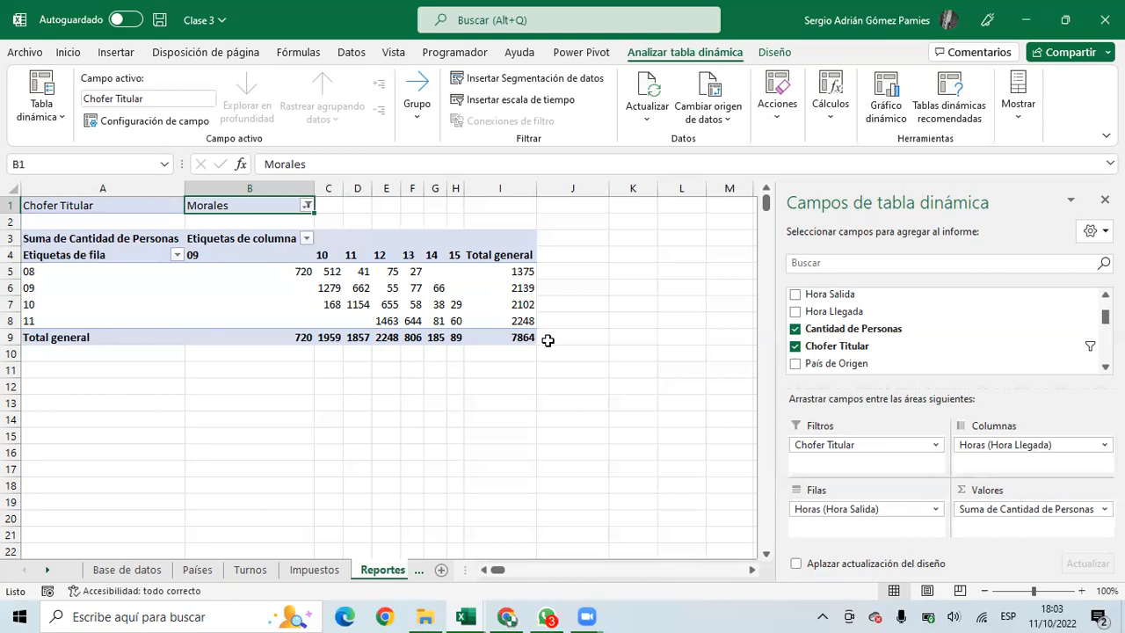
Reset the Chofer Titular report filter to (Todas) and remove the field from the PivotTable
click(305, 206)
click(143, 242)
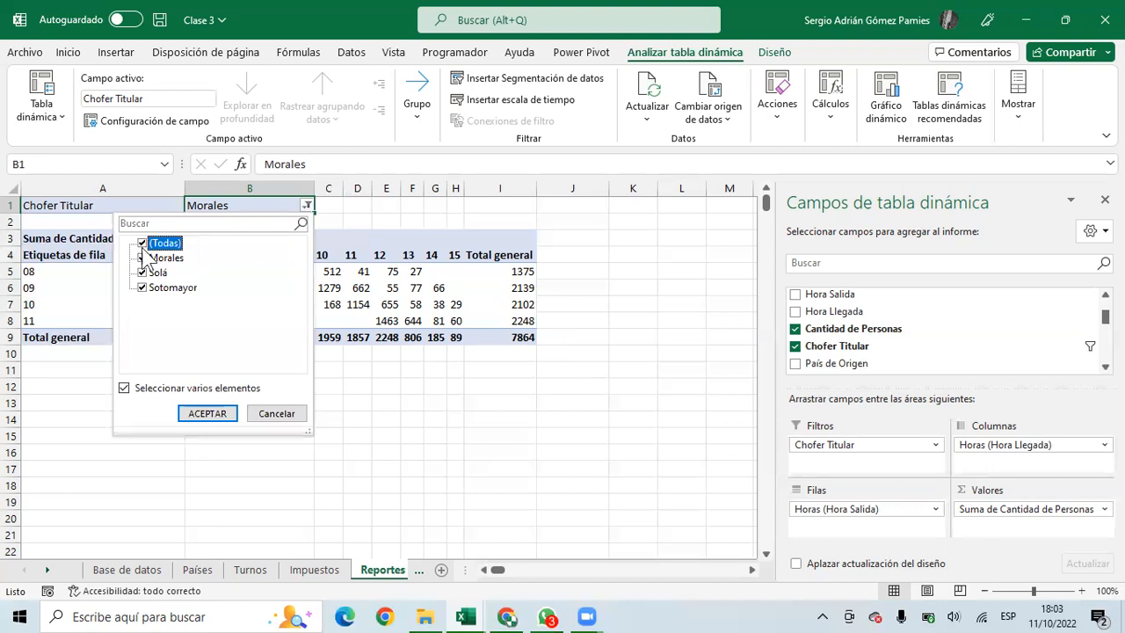
click(202, 413)
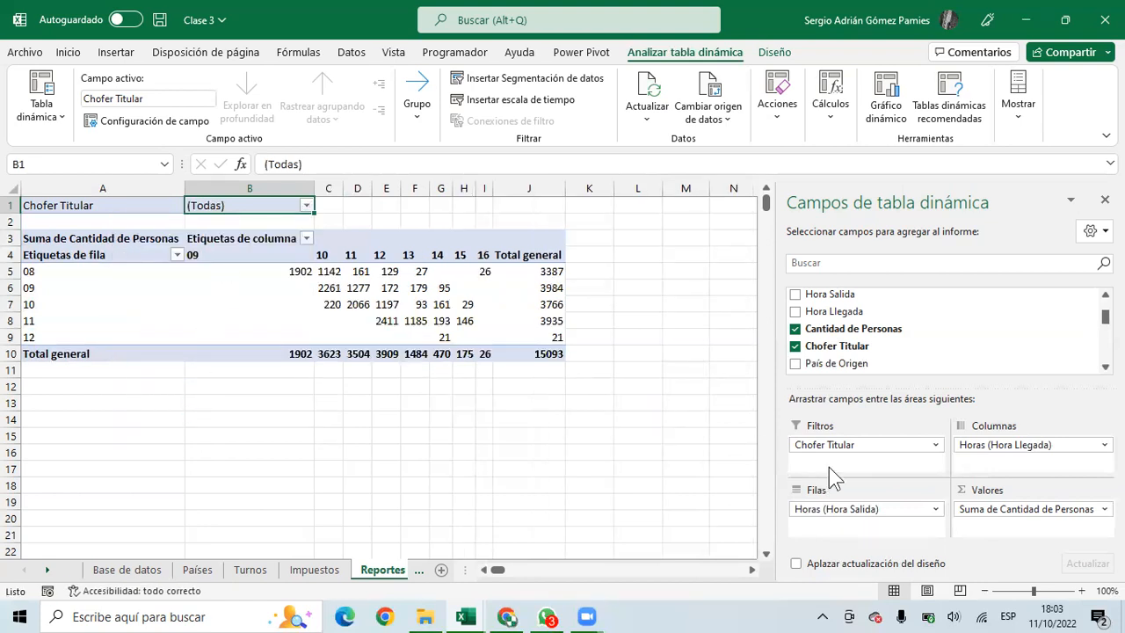
drag(835, 448, 847, 348)
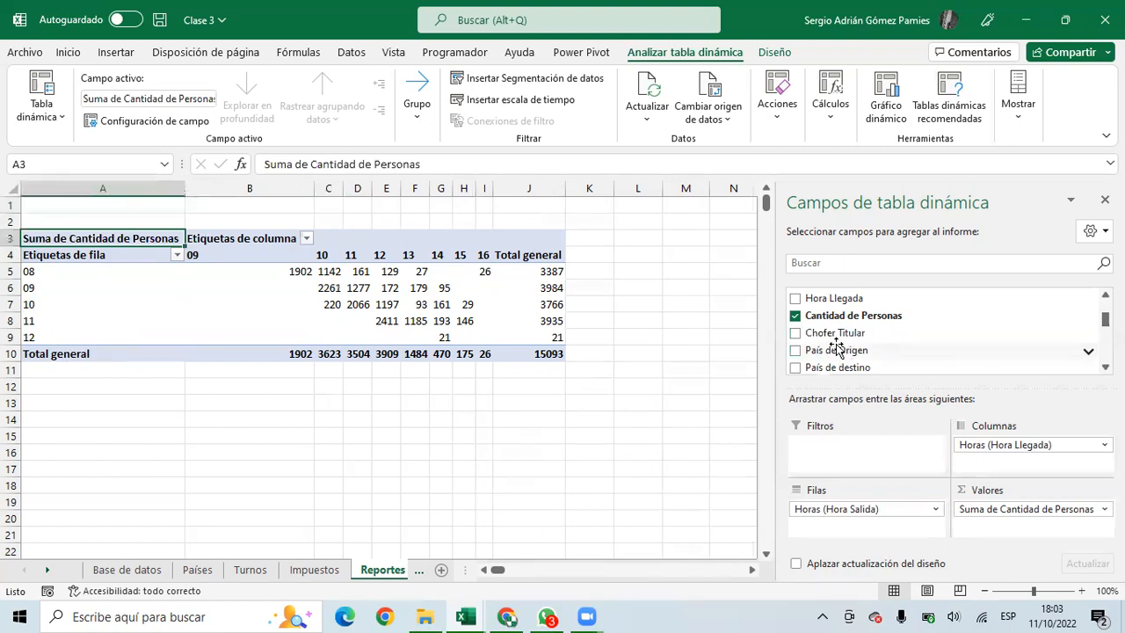
Insert a slicer for Chofer Titular and place it directly beside the PivotTable's Total general column
click(273, 269)
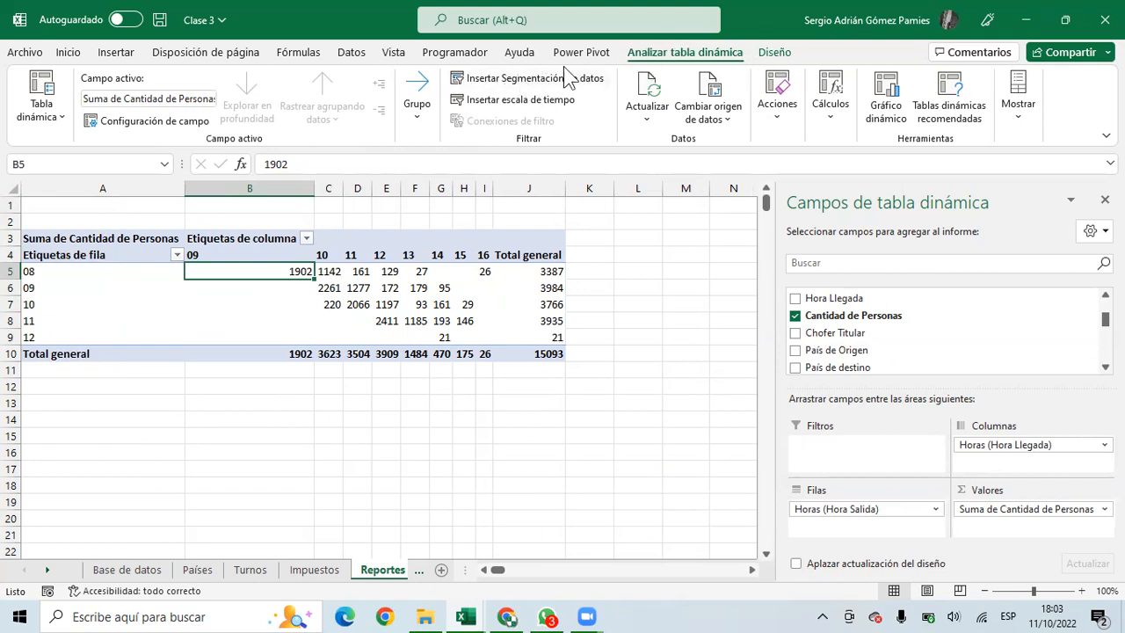
click(517, 81)
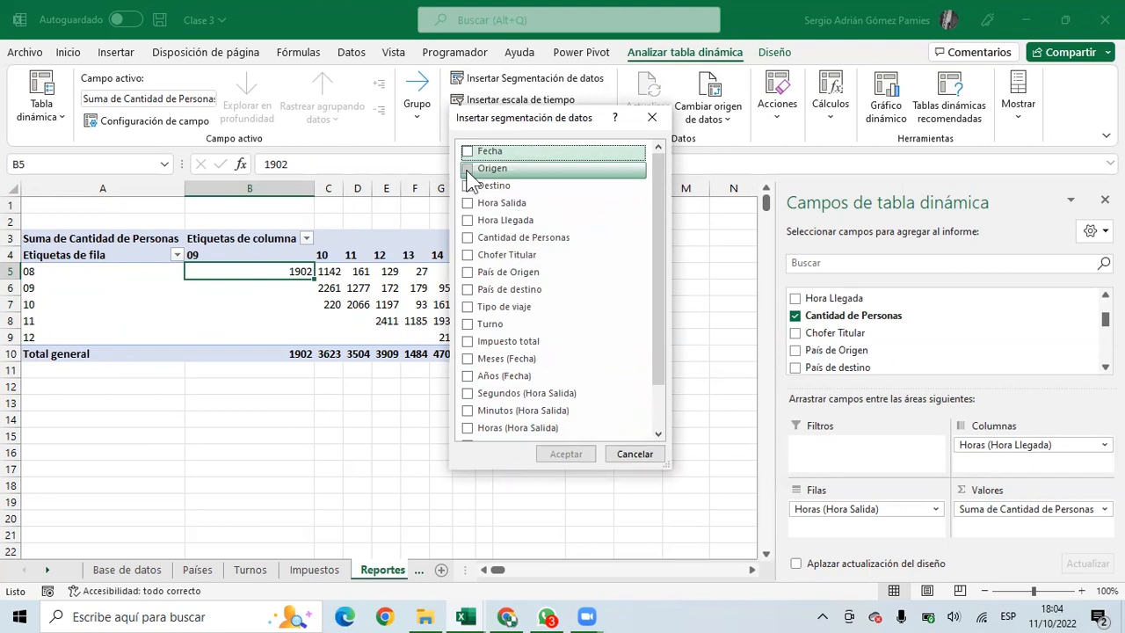
click(468, 255)
click(578, 455)
drag(371, 292, 619, 251)
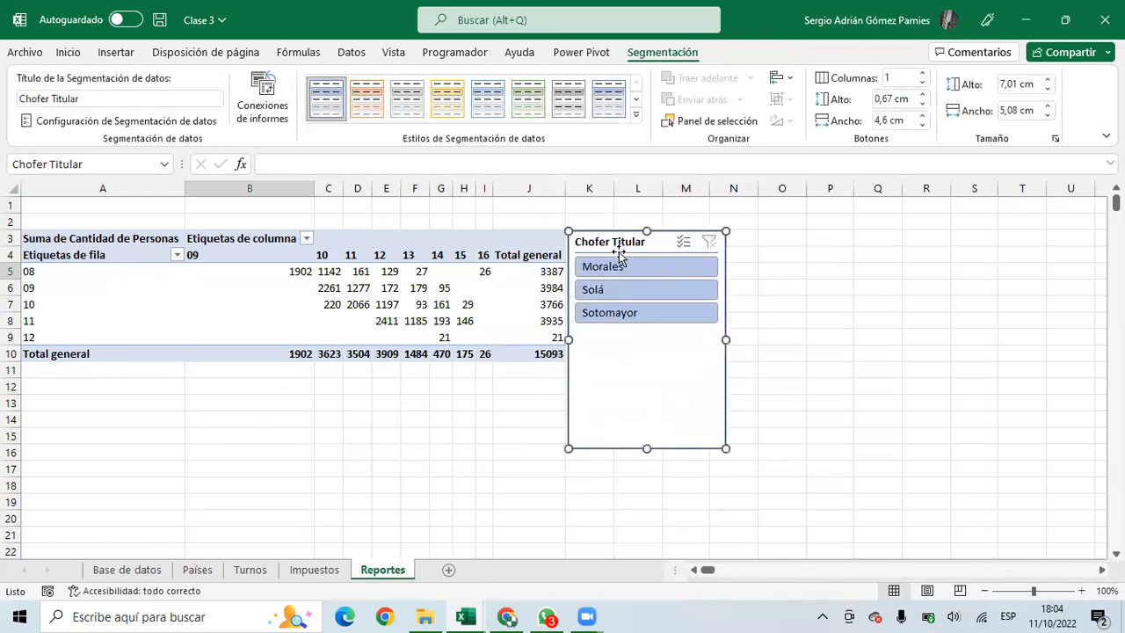
Try the yellow and gray slicer styles, and apply the light green style to the Chofer Titular slicer
click(440, 104)
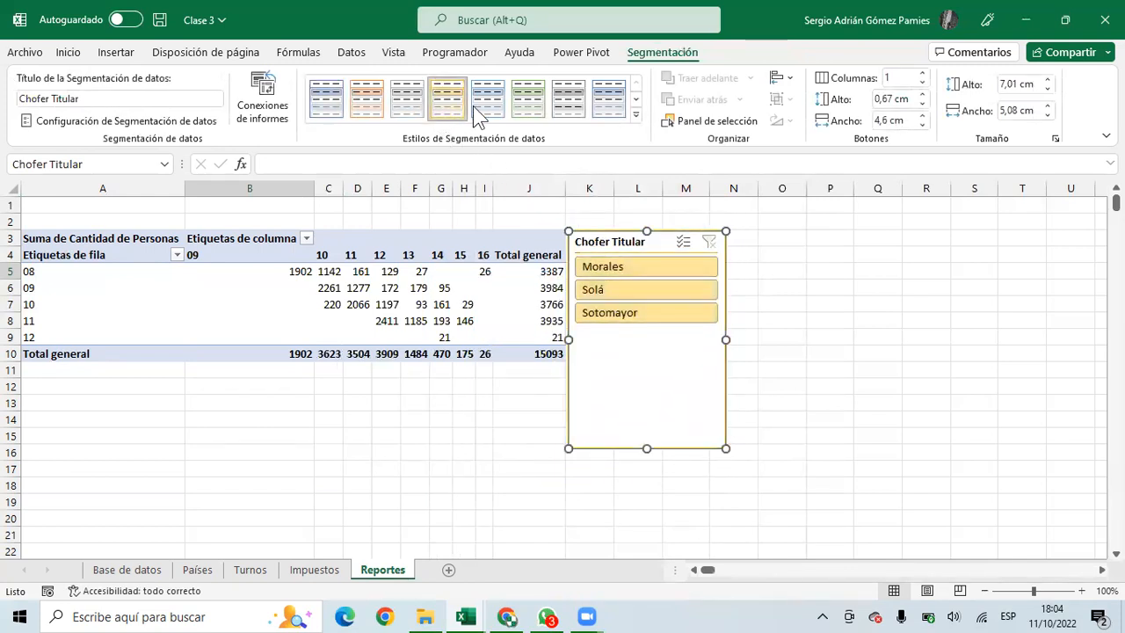
click(567, 98)
click(528, 111)
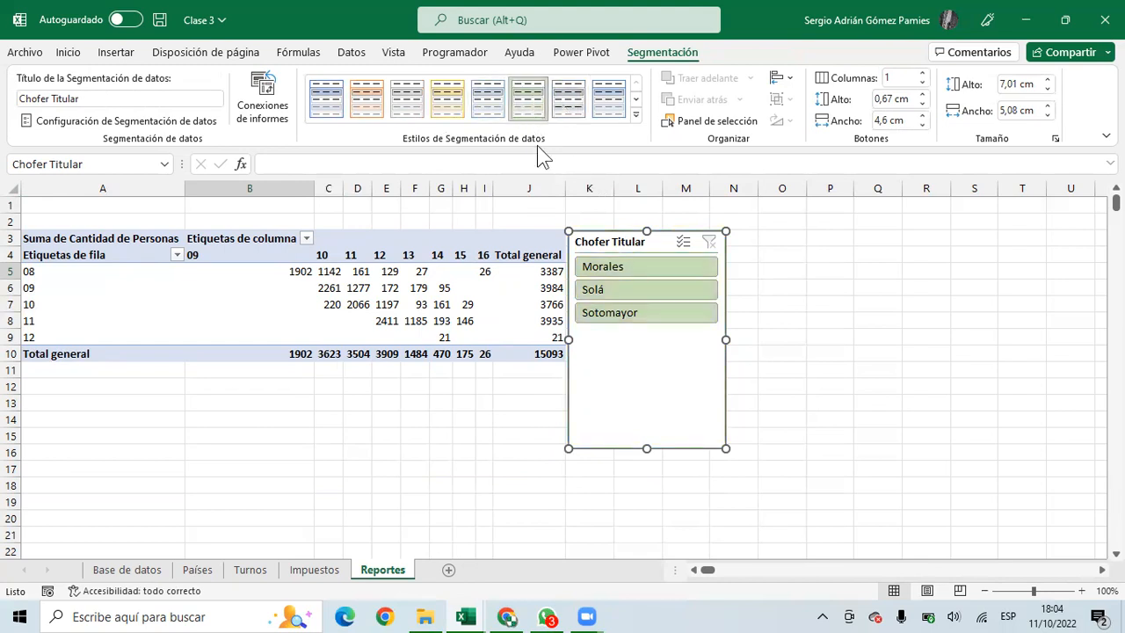
Filter the PivotTable by each driver in turn with the Chofer Titular slicer, ending on the last listed driver
click(604, 269)
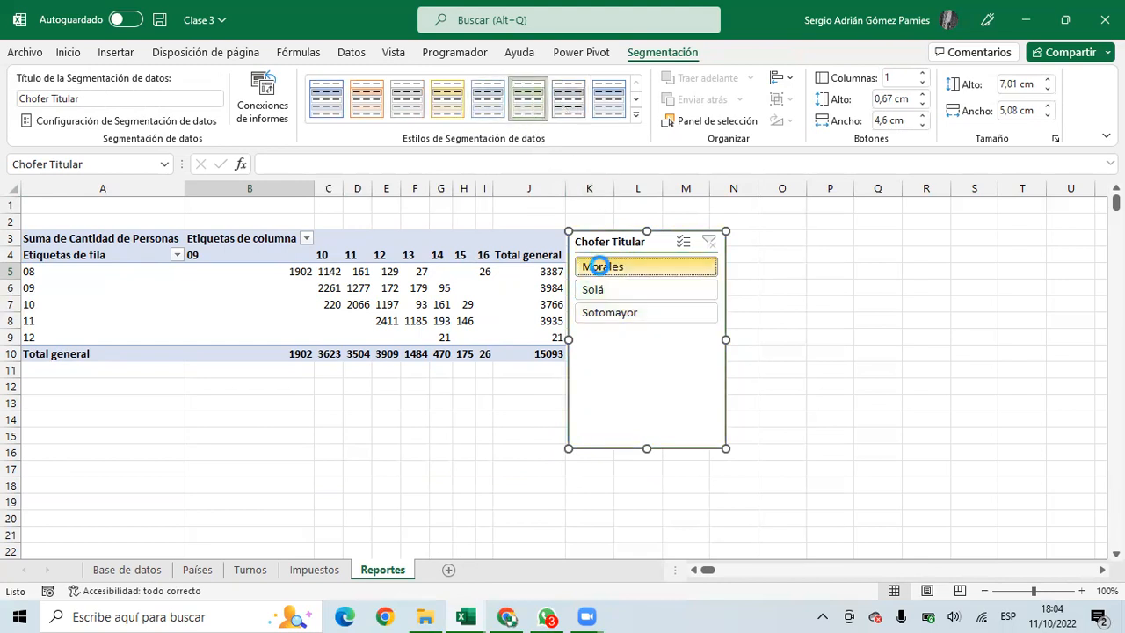
click(659, 292)
click(634, 313)
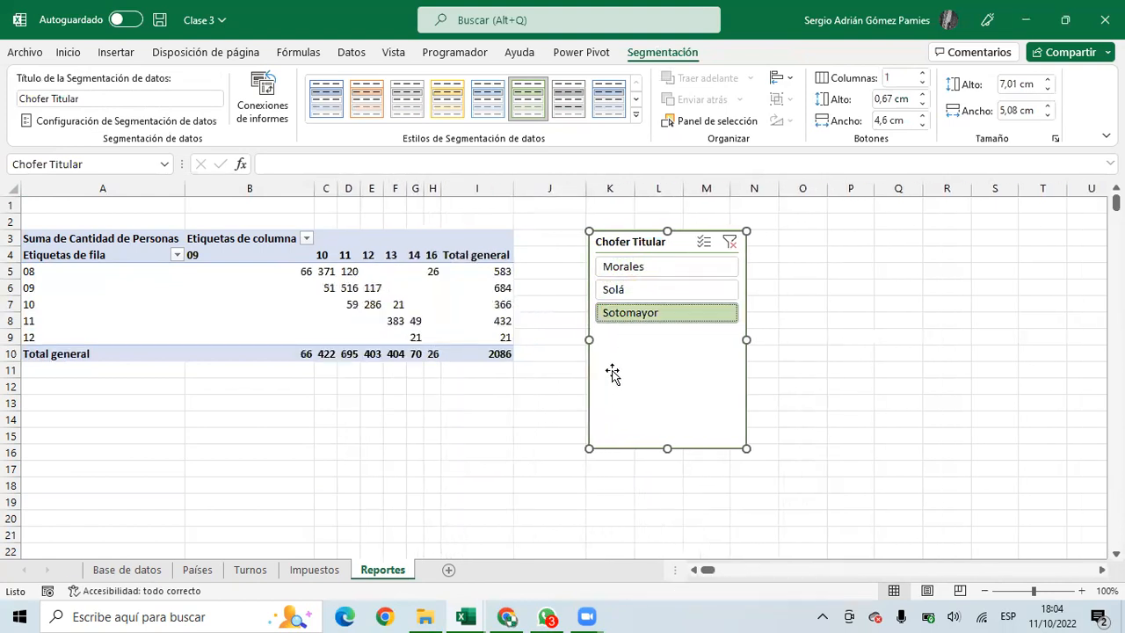
Switch the PivotTable between the three drivers with the Chofer Titular slicer, moving the slicer closer to the table, ending on the first listed driver
click(630, 290)
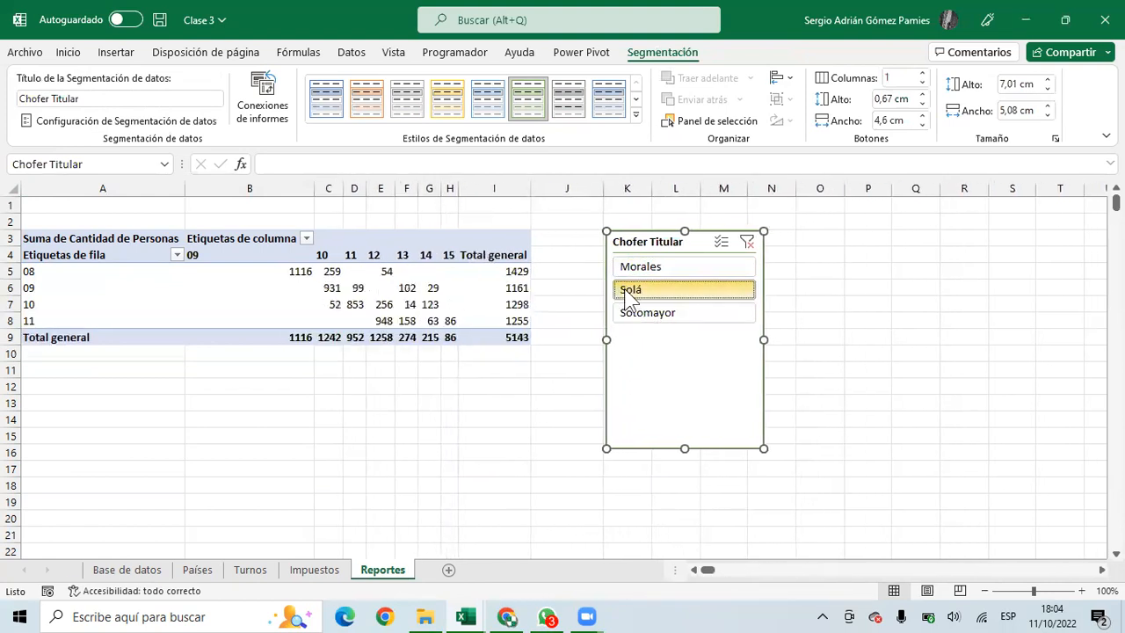
click(637, 314)
click(646, 267)
drag(638, 241, 603, 232)
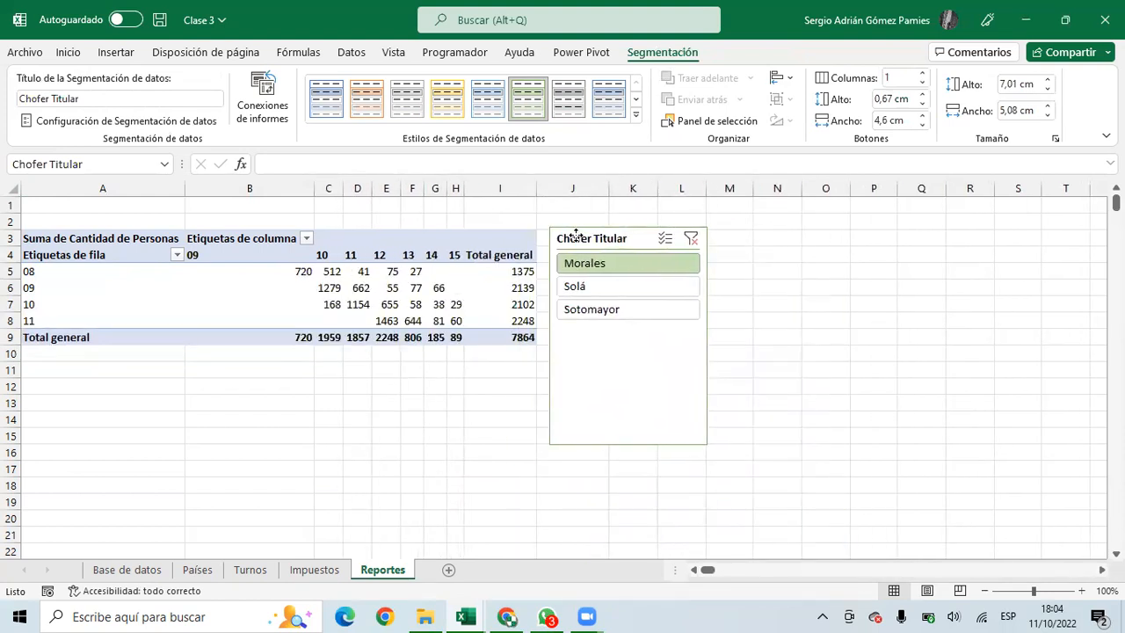
click(573, 286)
click(590, 313)
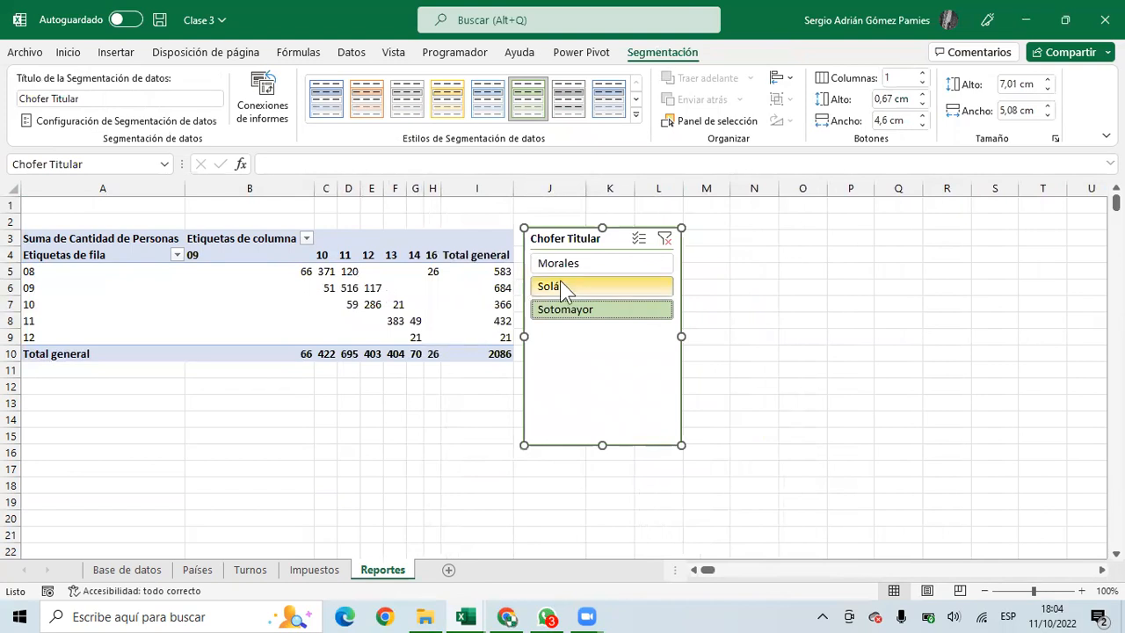
click(564, 287)
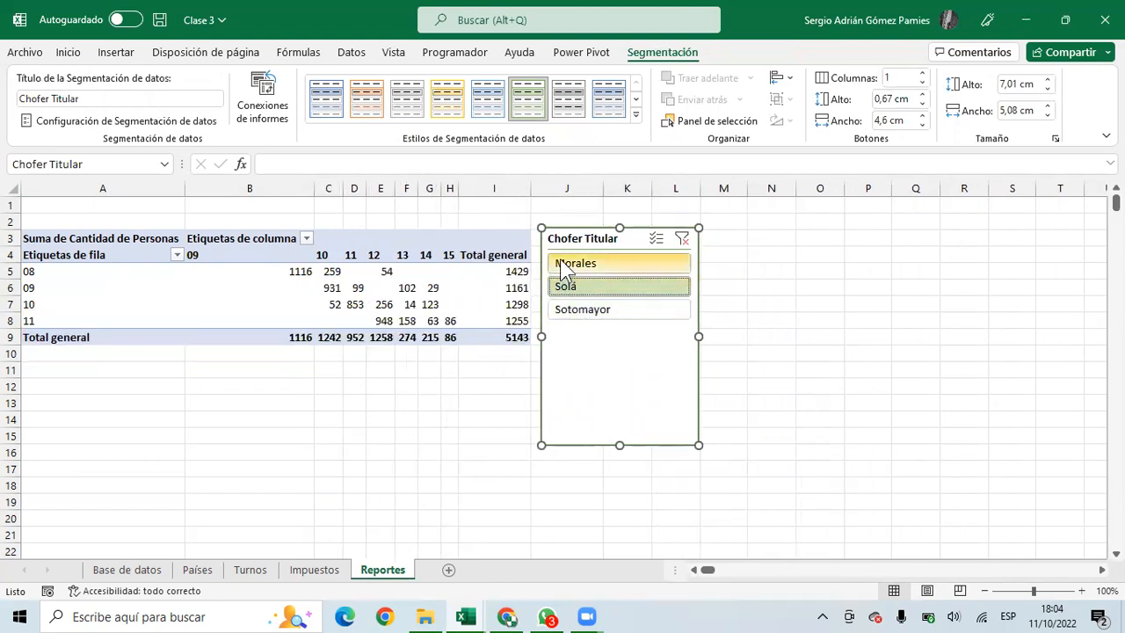
click(563, 264)
Filter the PivotTable by the second listed driver and narrow column B to the width of its hour values
drag(323, 186, 469, 186)
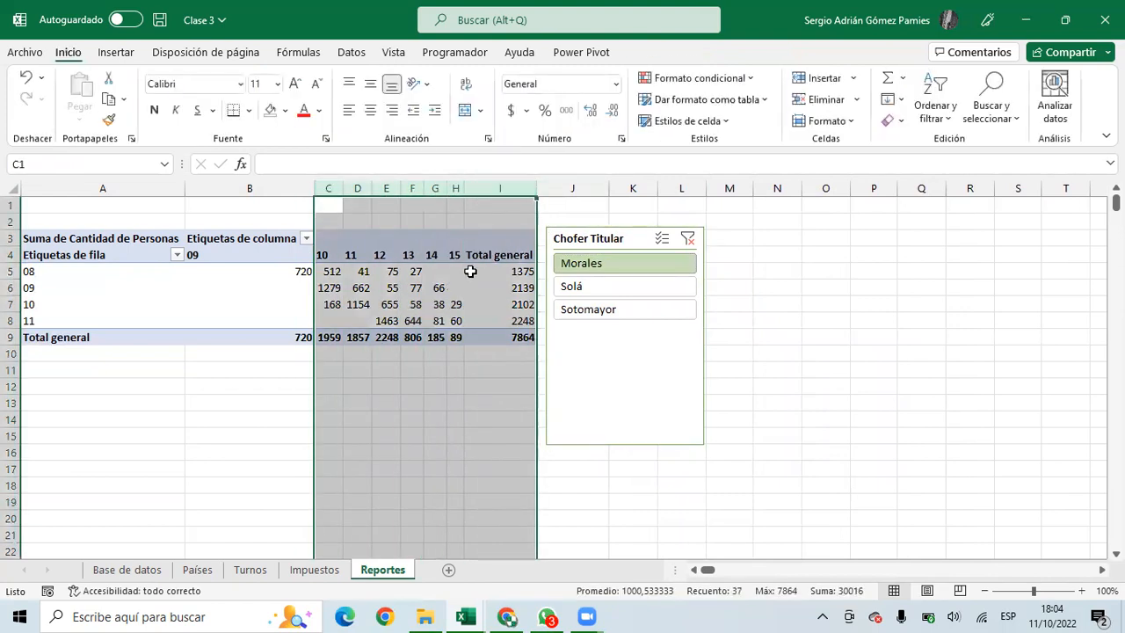
click(325, 287)
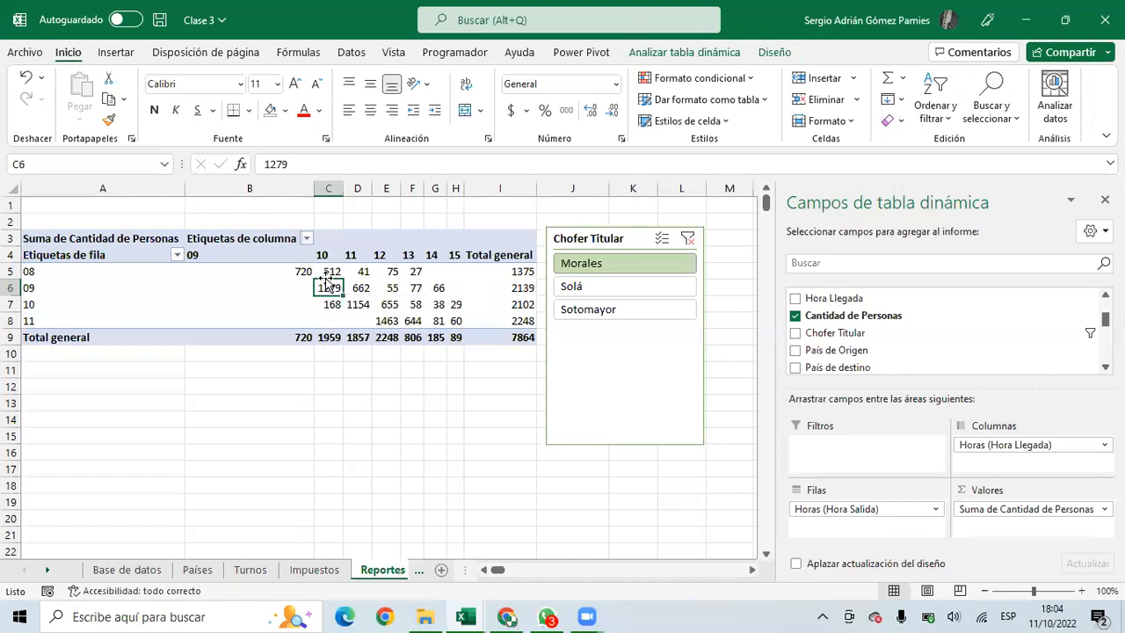
click(624, 284)
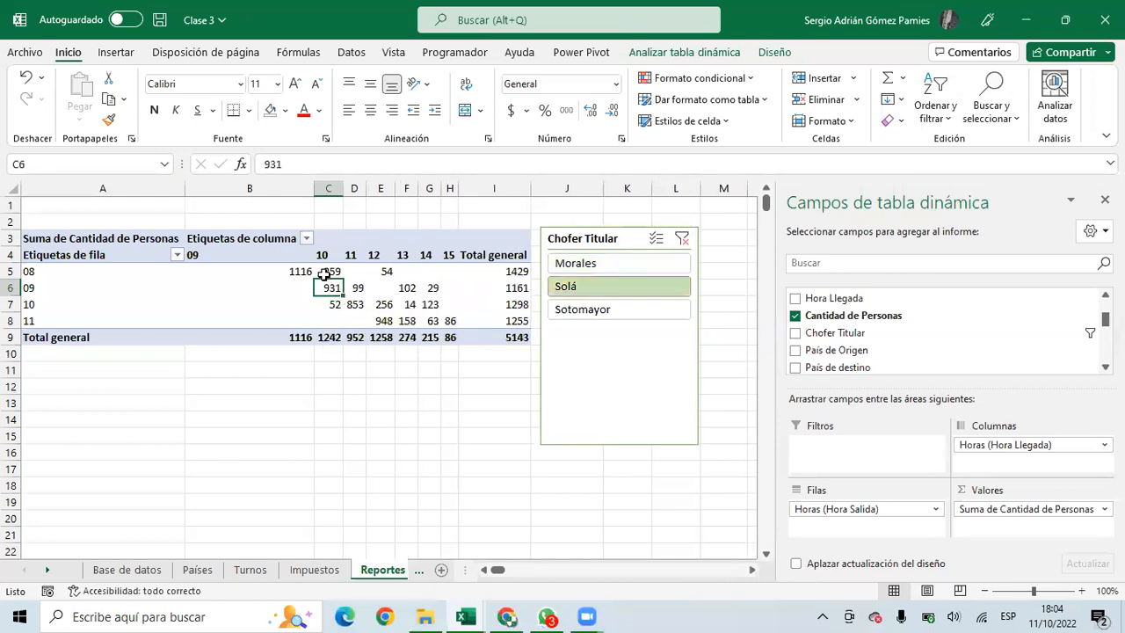
drag(325, 273, 327, 314)
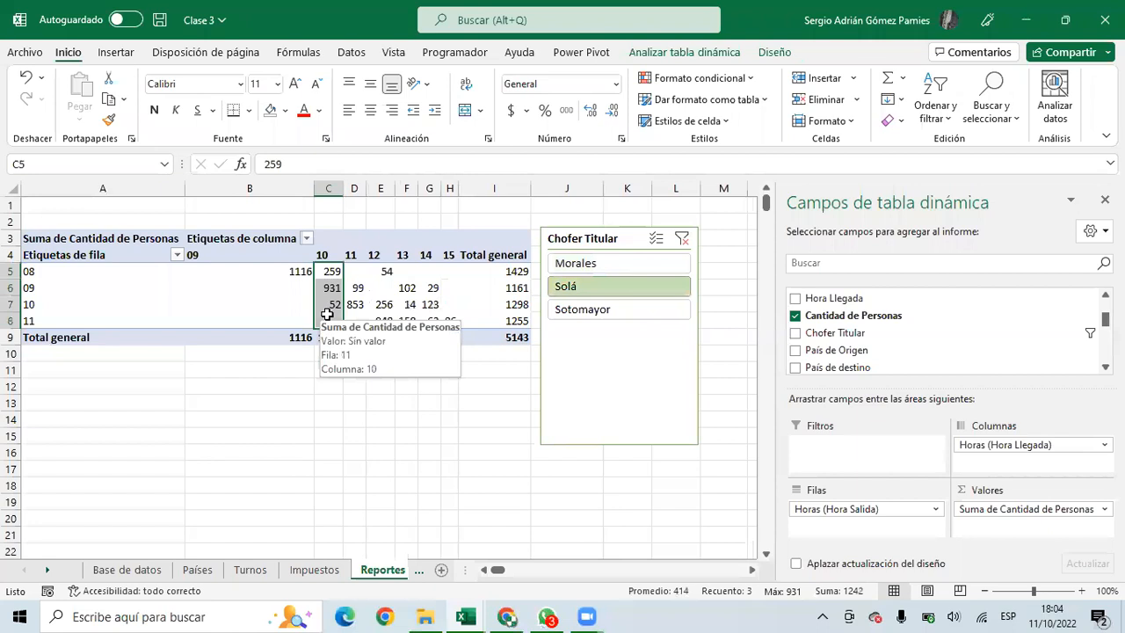
click(282, 286)
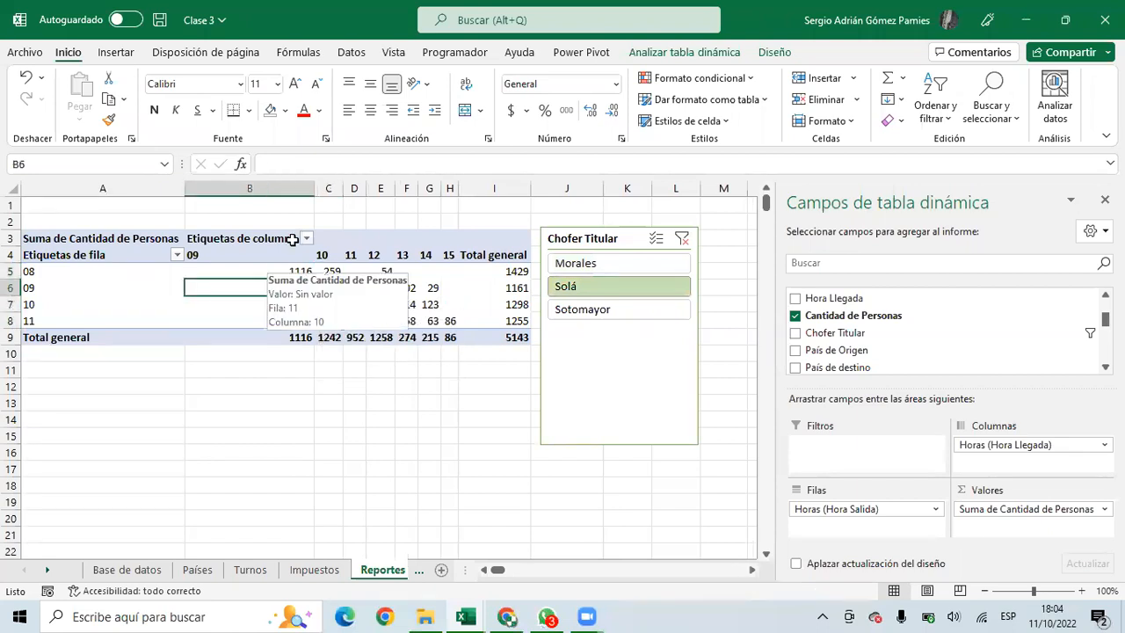
drag(314, 188, 222, 193)
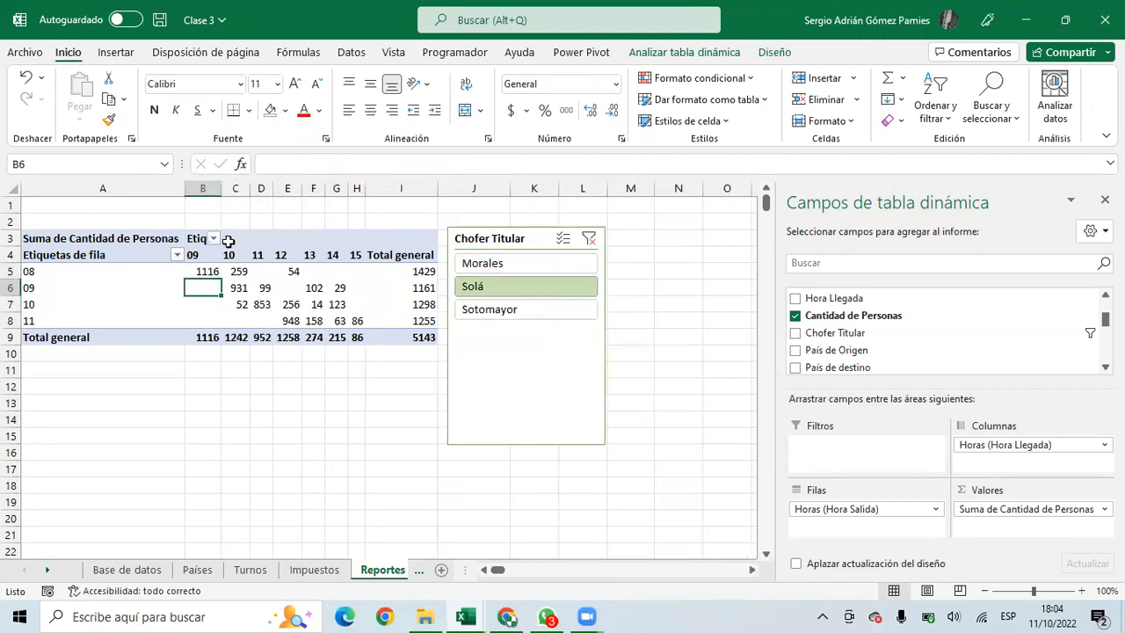
click(214, 273)
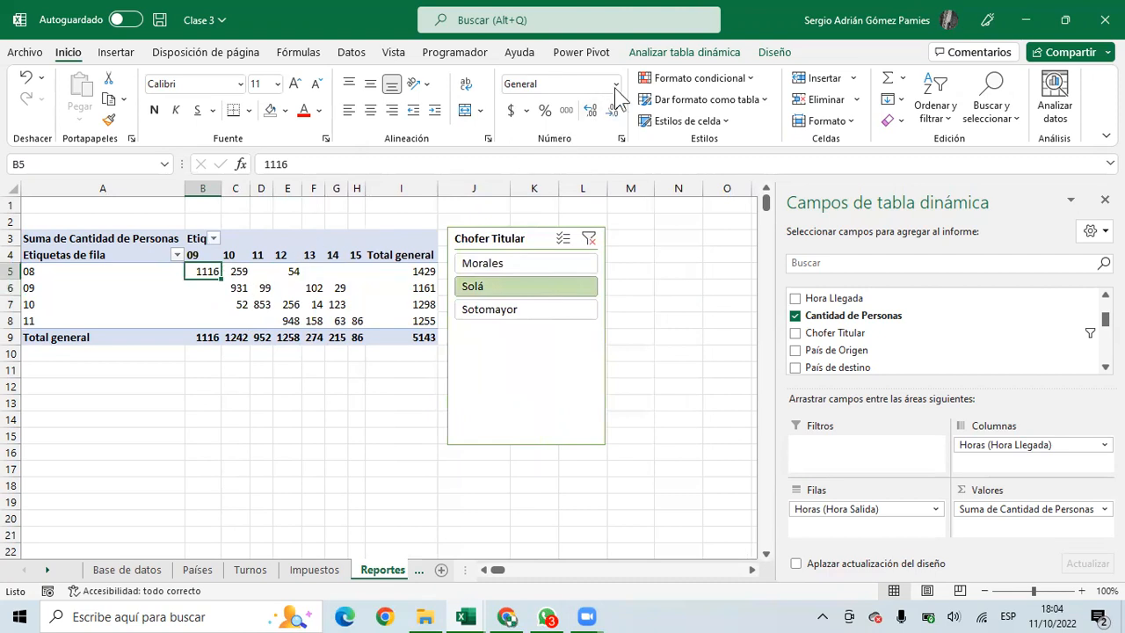
Try to rename the PivotTable as Horarios
click(649, 52)
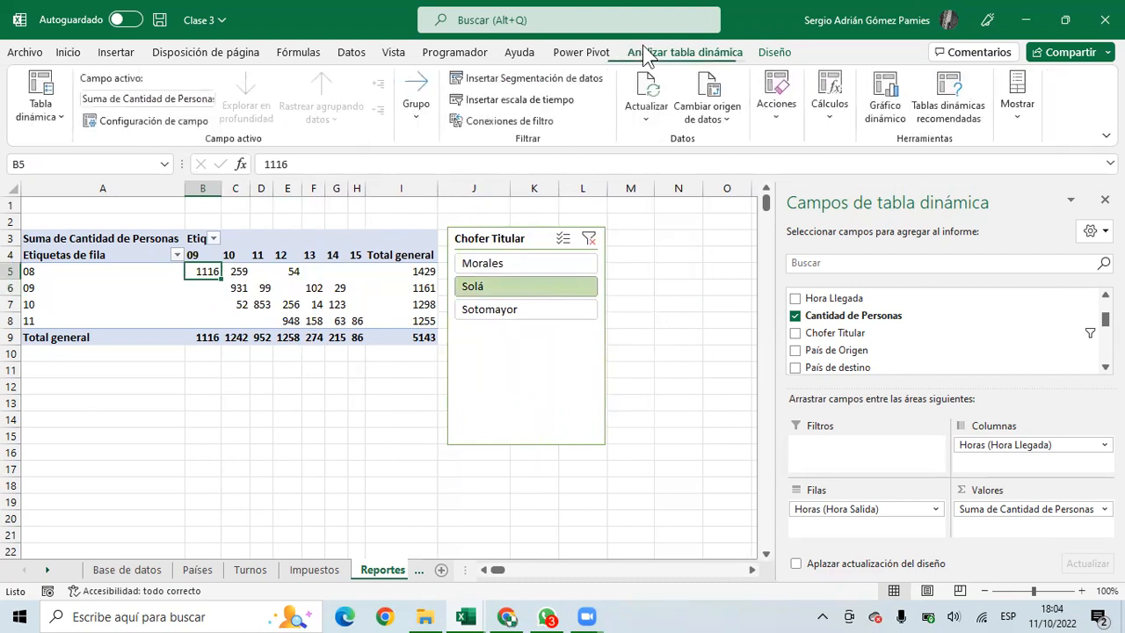
click(57, 123)
click(94, 175)
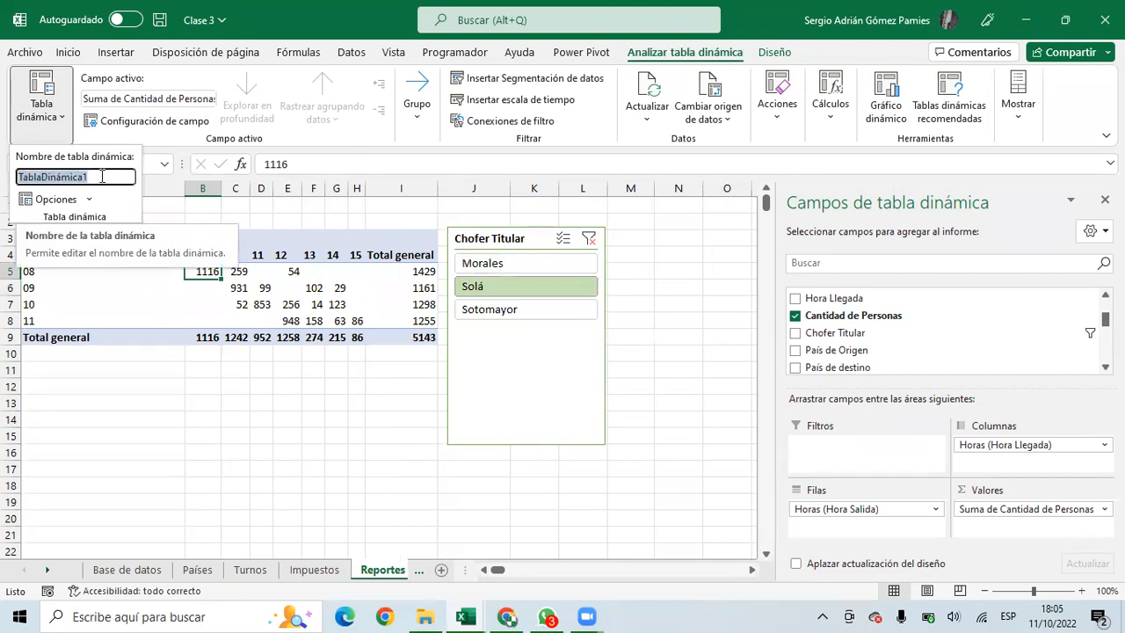
key(BackSpace)
text(HO)
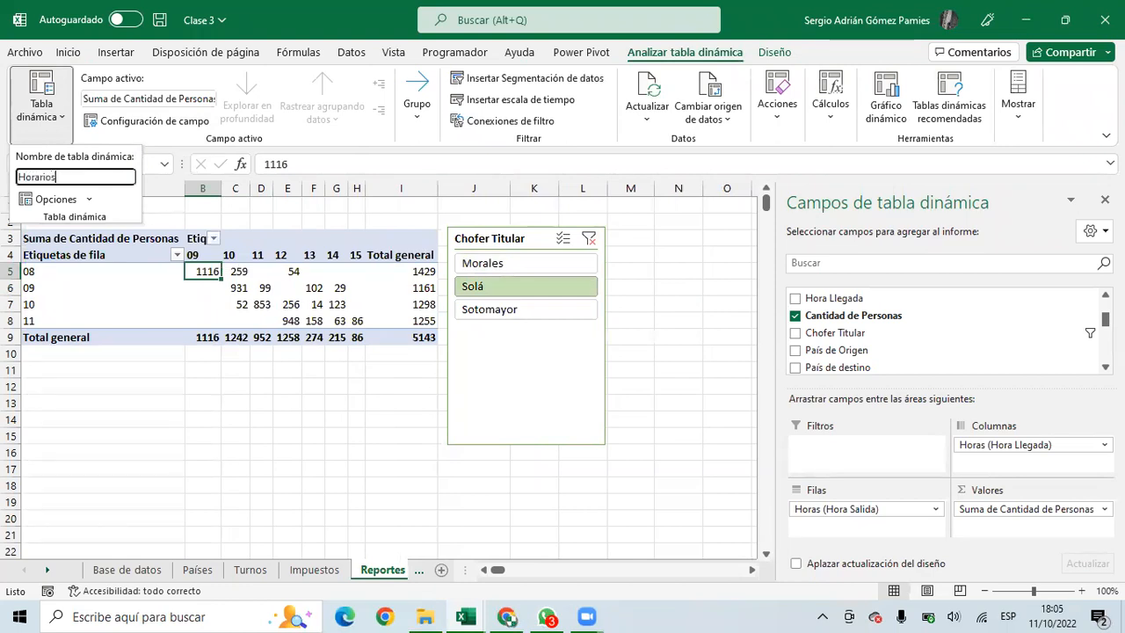
text(rarios)
Turn off Autoajustar anchos de columnas al actualizar in the PivotTable options
click(50, 201)
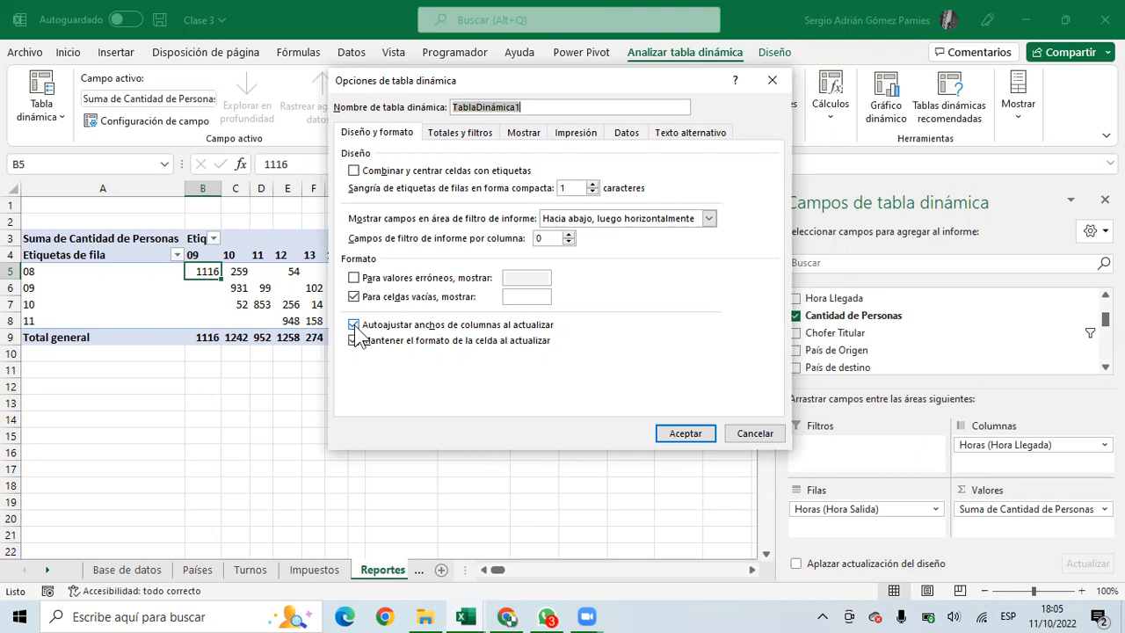
click(355, 326)
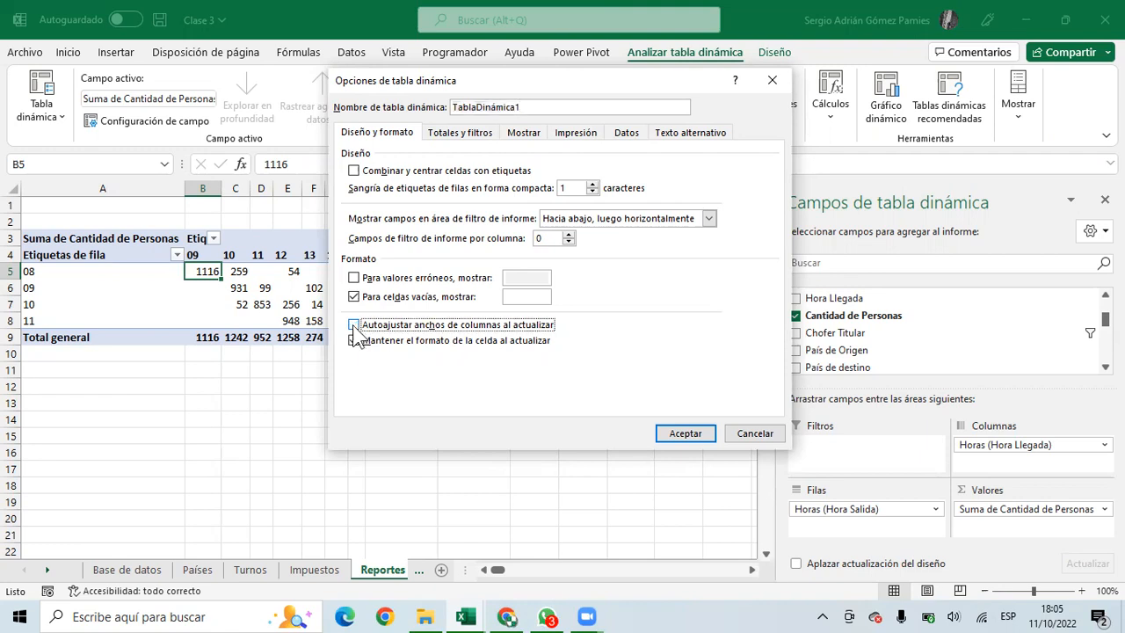
click(677, 432)
Check the fixed column widths by switching between the drivers in the slicer, and widen column D to fit the first driver's four-digit values
click(485, 266)
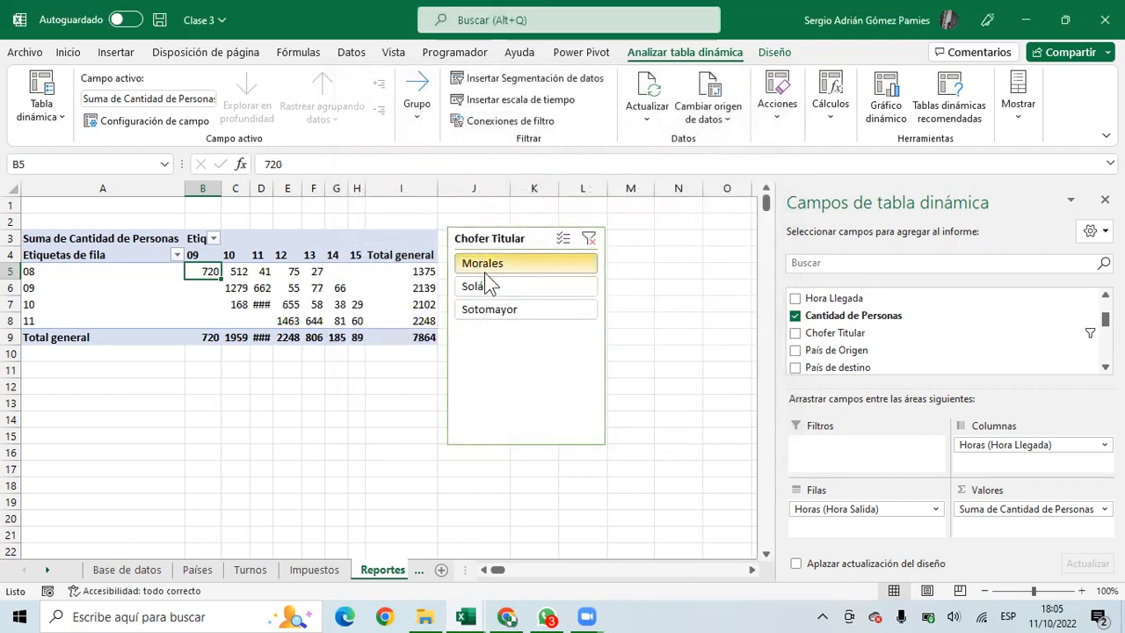
click(481, 287)
click(479, 310)
click(479, 287)
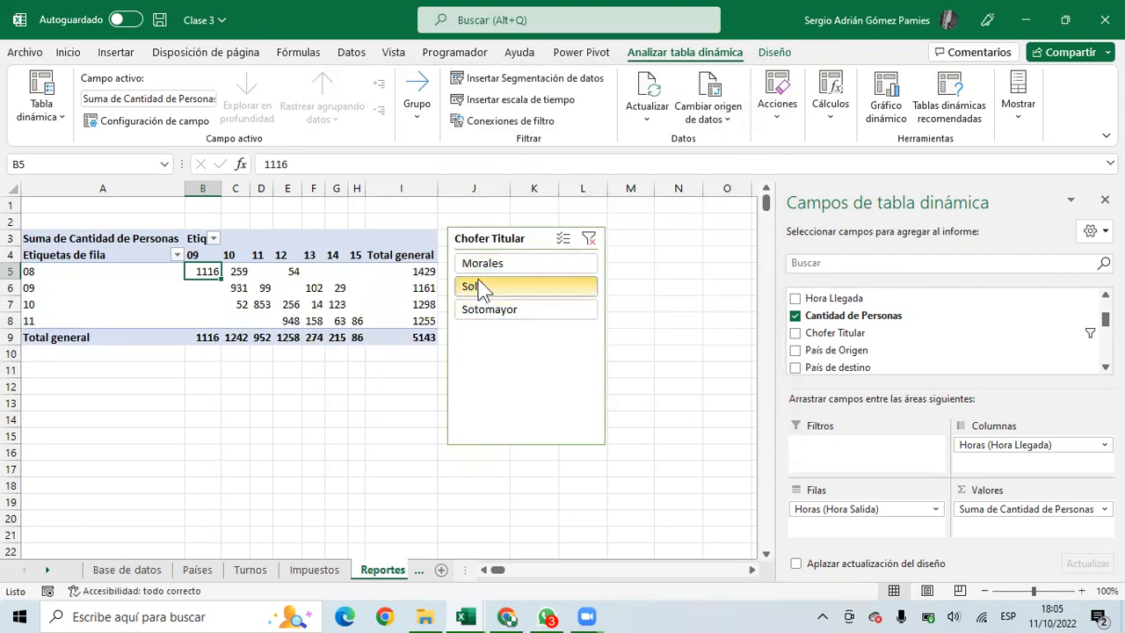
click(477, 265)
click(262, 305)
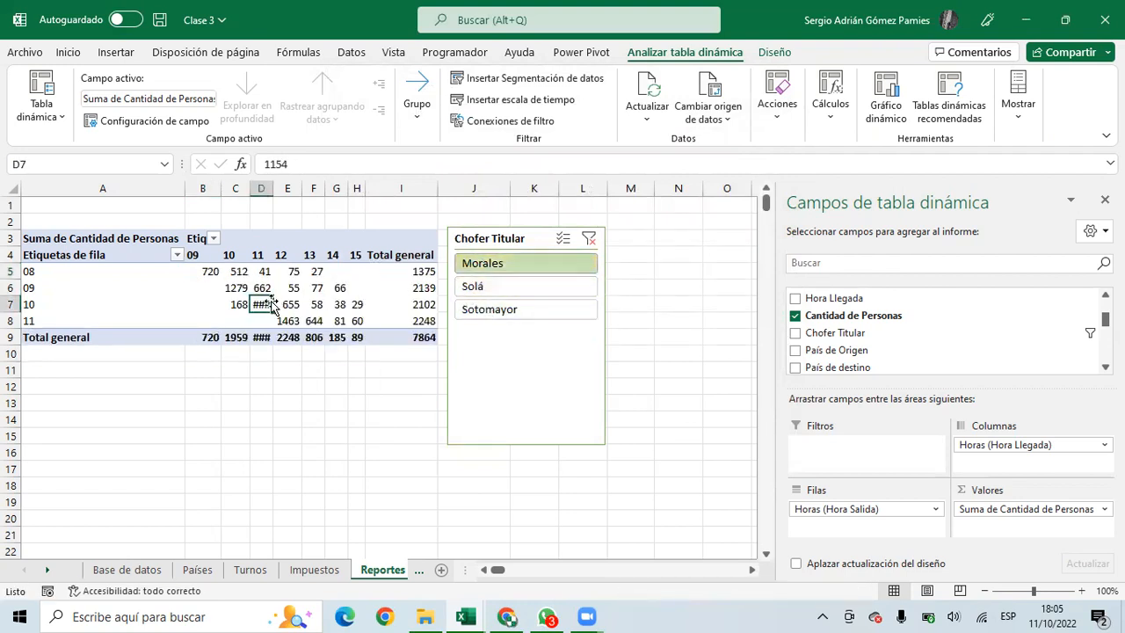
drag(275, 194, 281, 194)
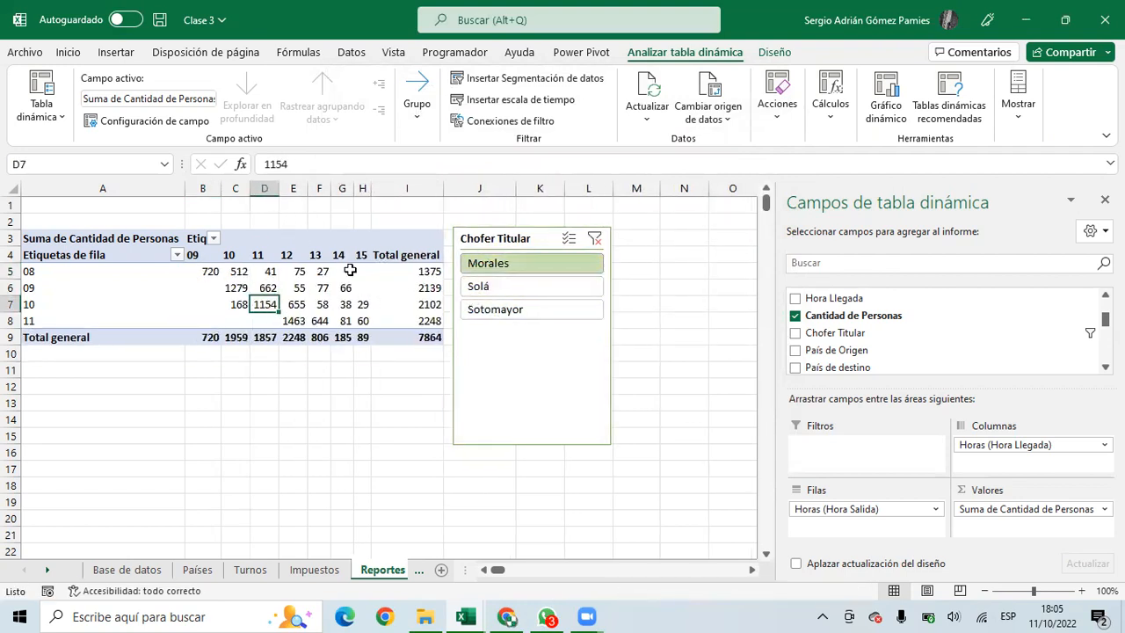
Cycle through all three drivers in the Chofer Titular slicer again to compare how the values fit the columns
click(516, 288)
click(511, 306)
click(508, 286)
click(507, 266)
click(501, 289)
click(505, 311)
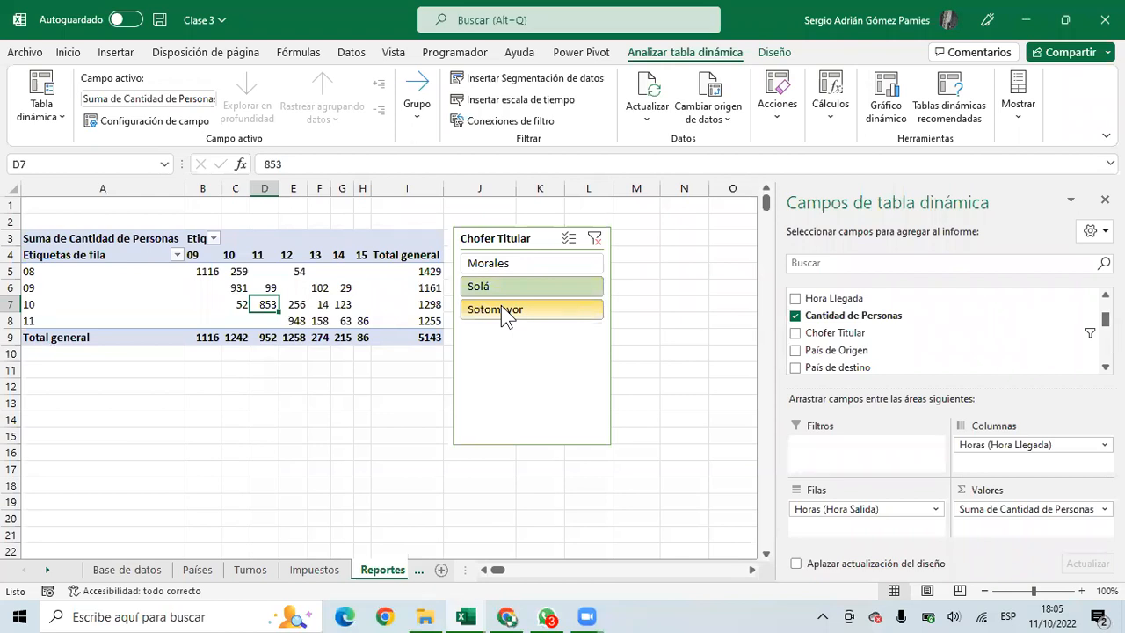
Shorten the Chofer Titular slicer to the height of its three entries and place it against the PivotTable's edge
click(531, 378)
drag(528, 355, 527, 340)
drag(488, 238, 482, 242)
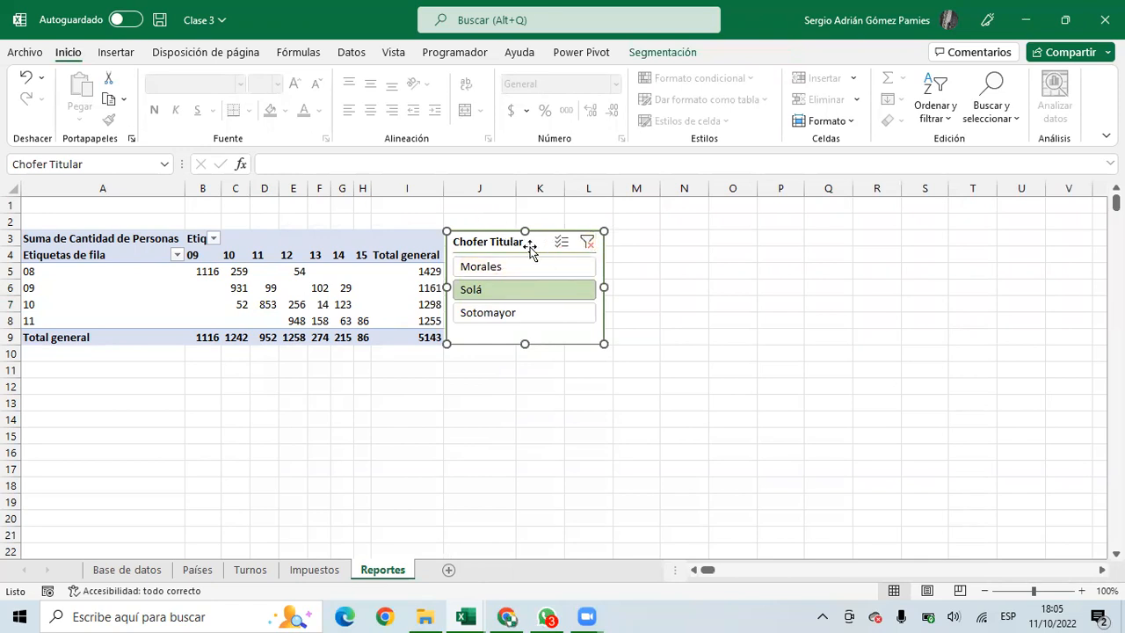
Clear the Chofer Titular slicer filter and move the slicer beyond column J so it no longer covers Total general
click(587, 241)
click(264, 272)
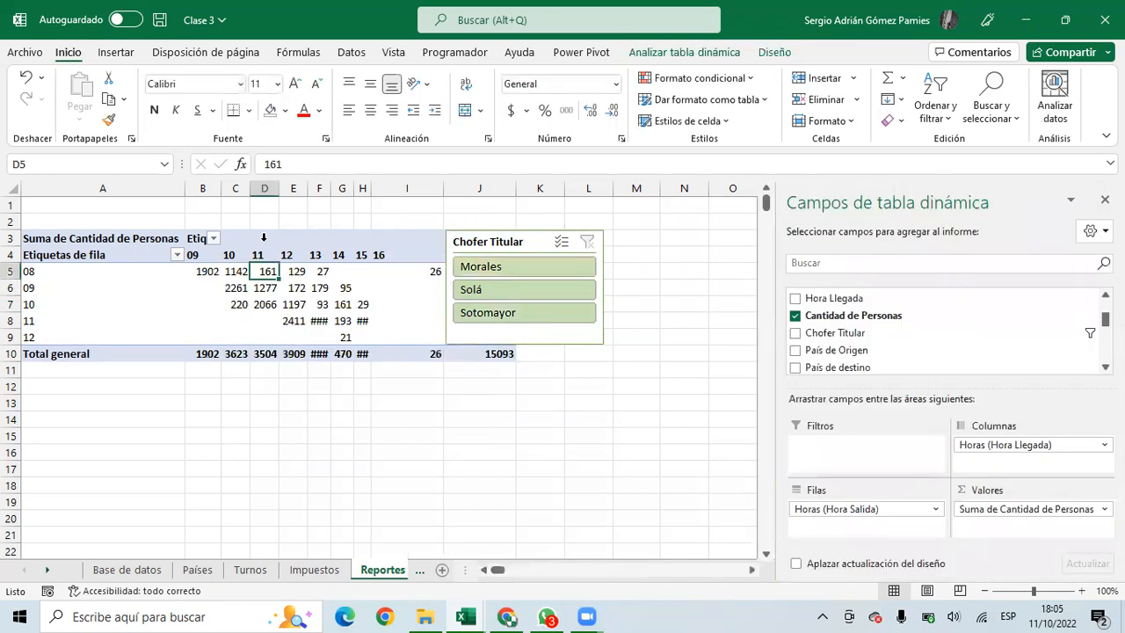
drag(520, 236, 596, 230)
Insert slicers for the Origen and Destino fields of the PivotTable
click(295, 287)
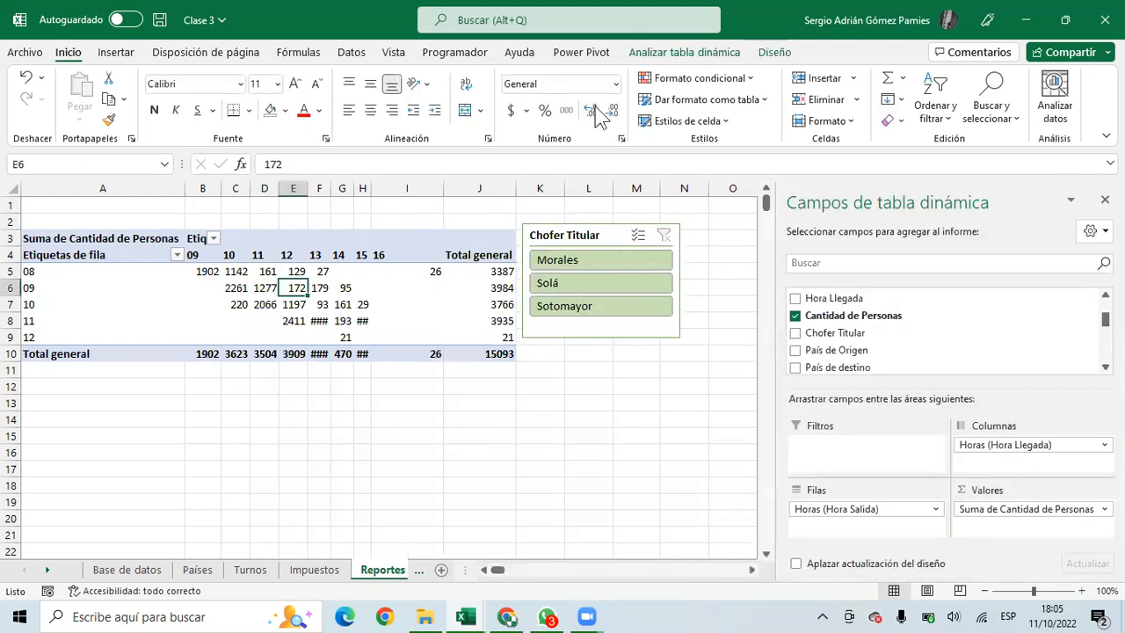
click(668, 51)
click(514, 79)
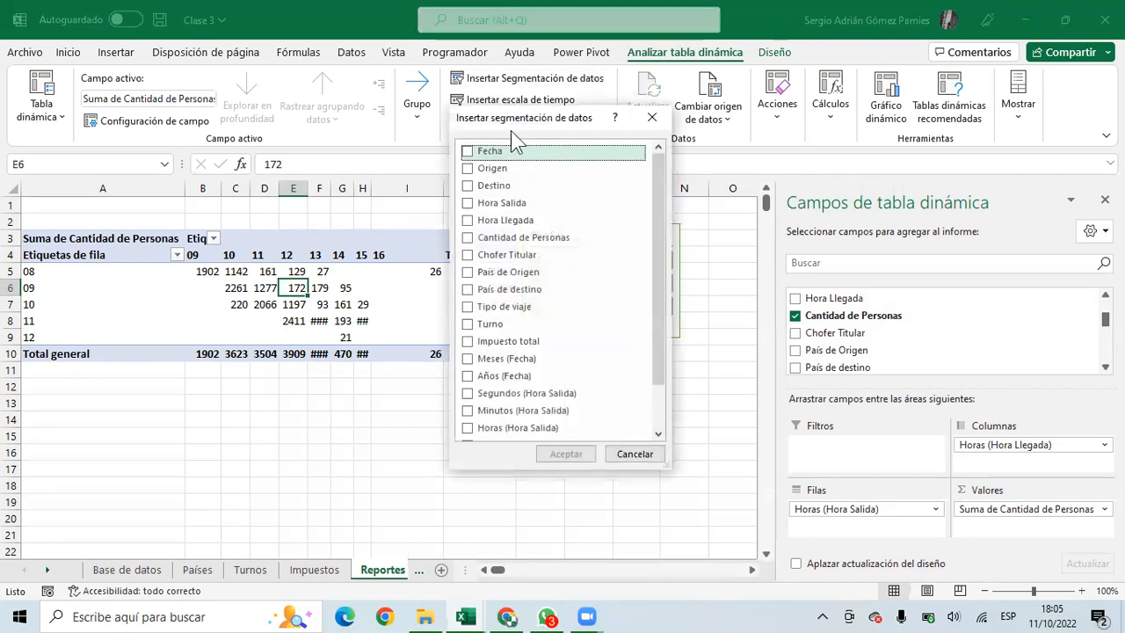
click(468, 168)
click(467, 186)
click(567, 453)
Place the Origen and Destino slicers side by side below the PivotTable, and widen column F slightly
drag(265, 307, 214, 381)
drag(414, 304, 226, 380)
drag(330, 193, 333, 194)
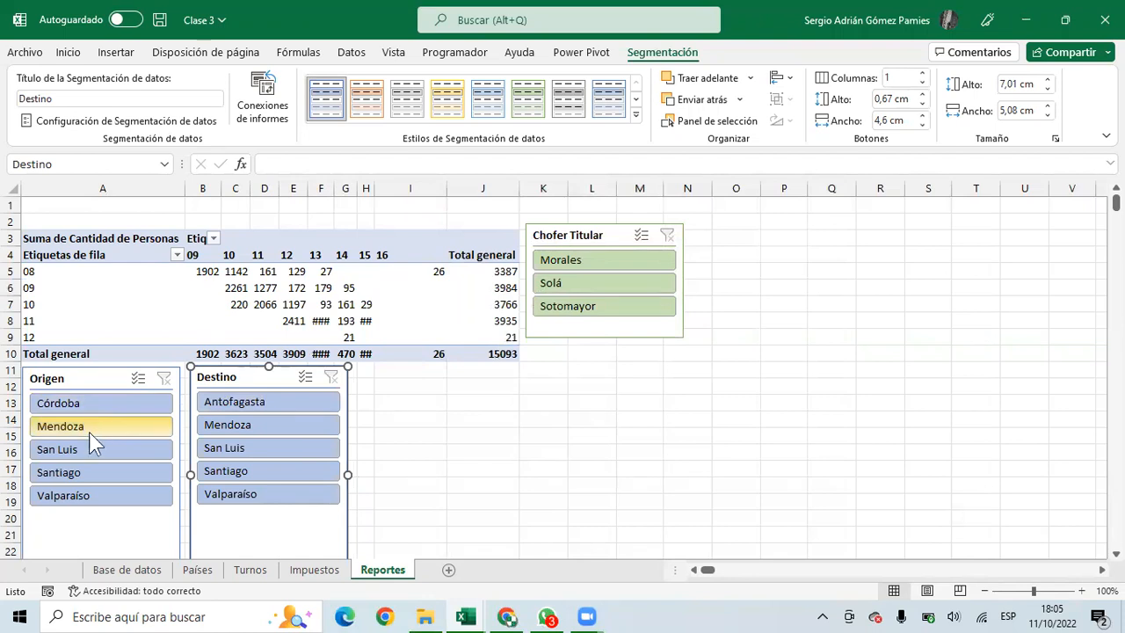
View trips with Origen Mendoza for Destino San Luis and Destino Santiago in turn, and clear the Destino filter
click(54, 426)
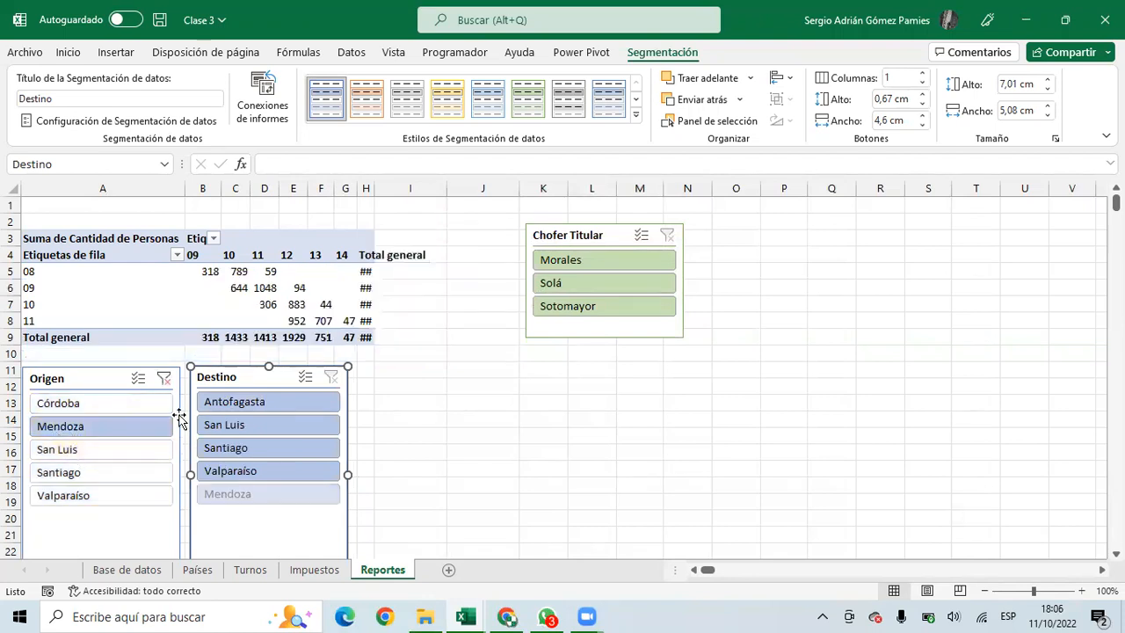
click(211, 424)
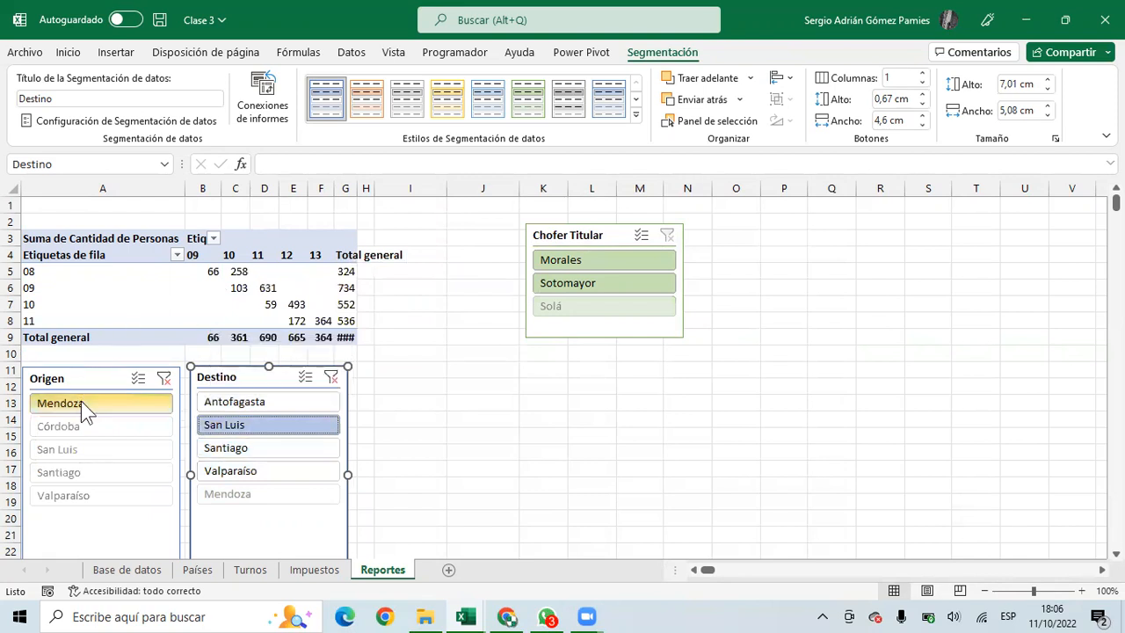
drag(200, 272, 321, 321)
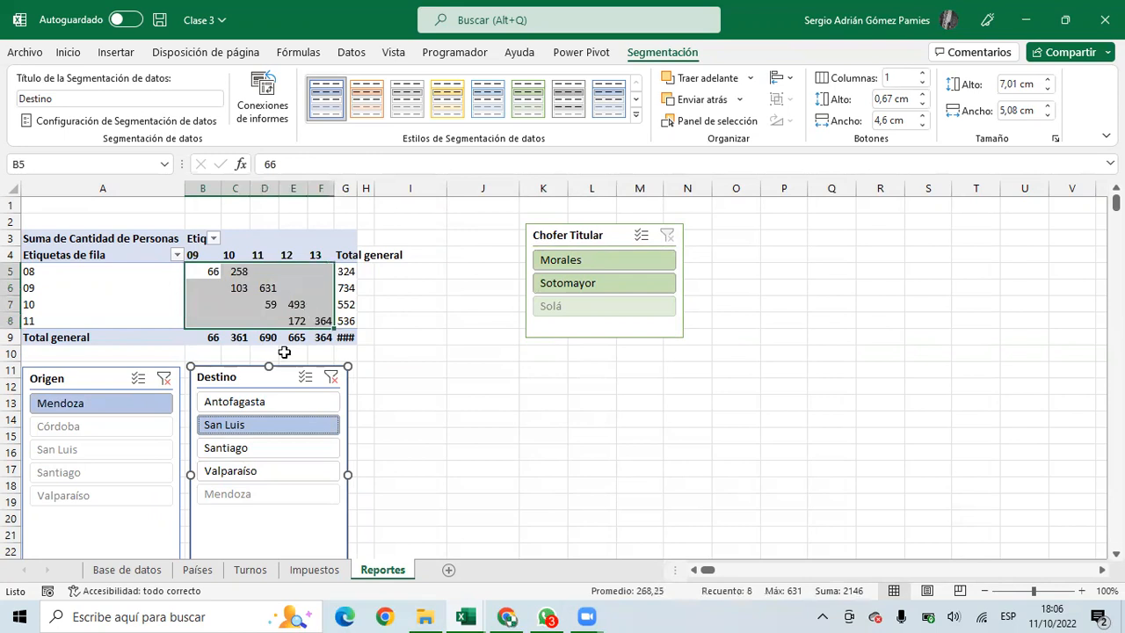
key(Escape)
click(211, 450)
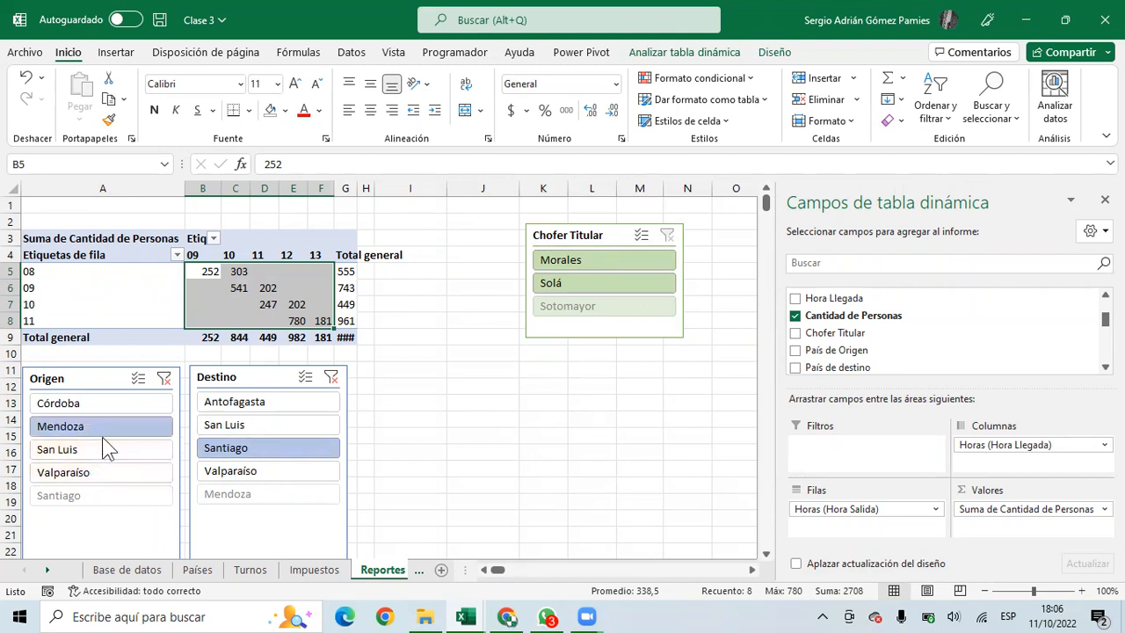
click(330, 377)
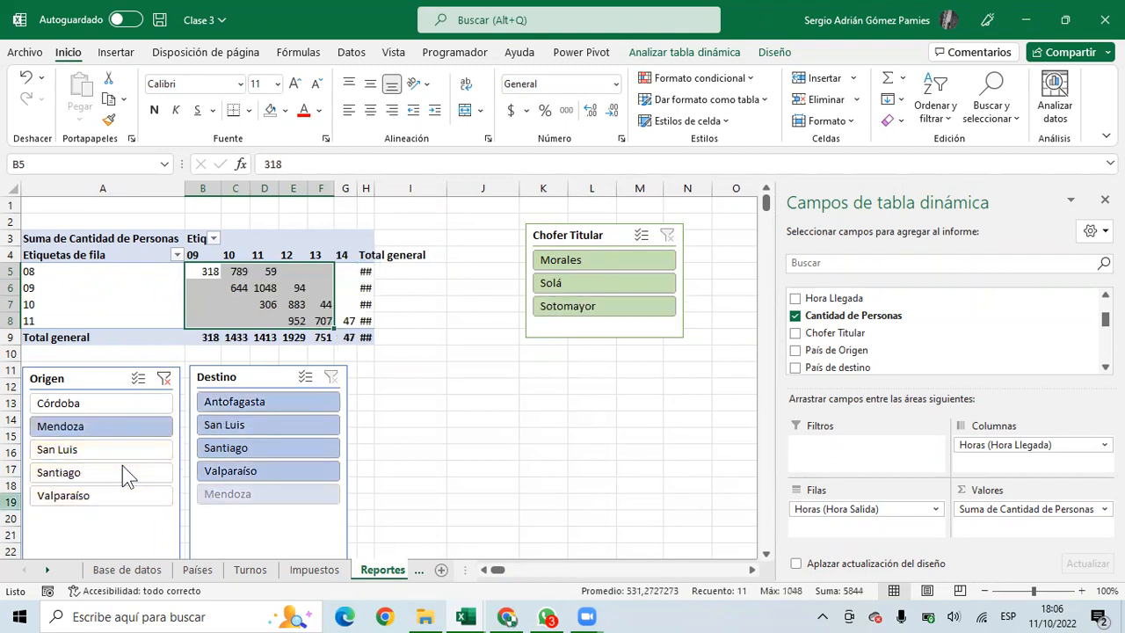
Filter Origen by Santiago and Valparaíso in turn, and switch Destino from Santiago to Mendoza for the Valparaíso trips
click(122, 472)
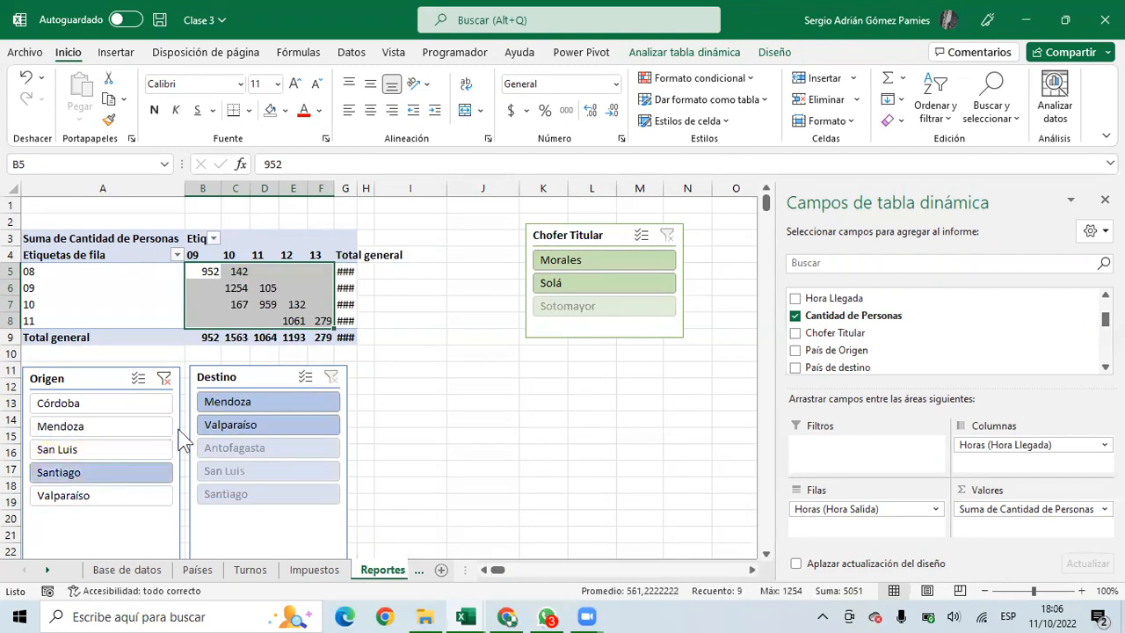
click(97, 494)
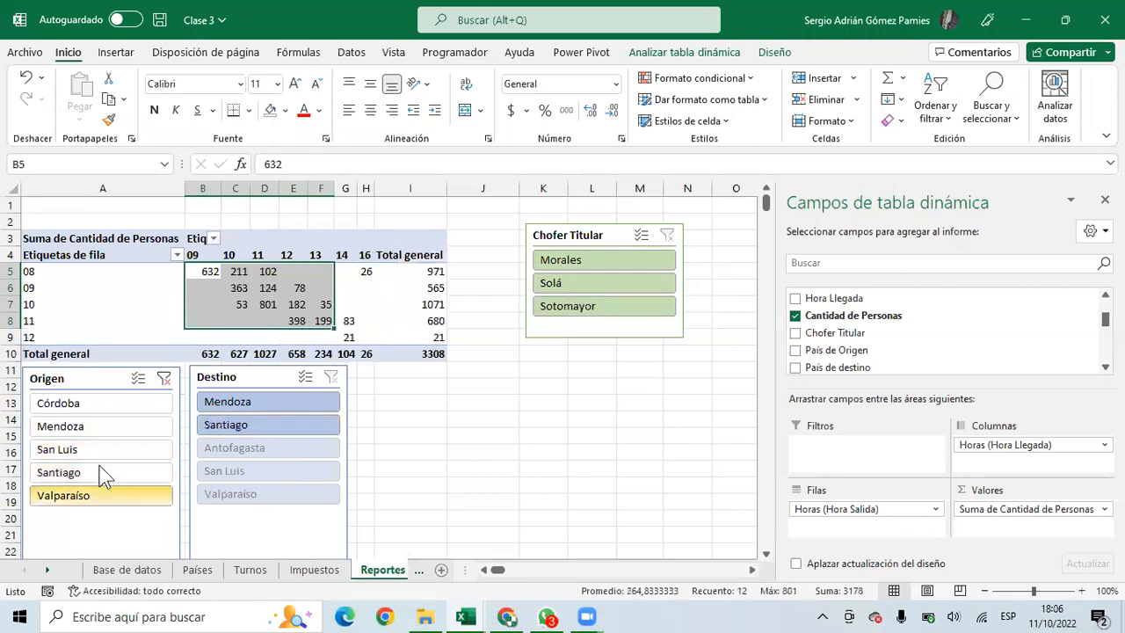
click(246, 423)
click(249, 401)
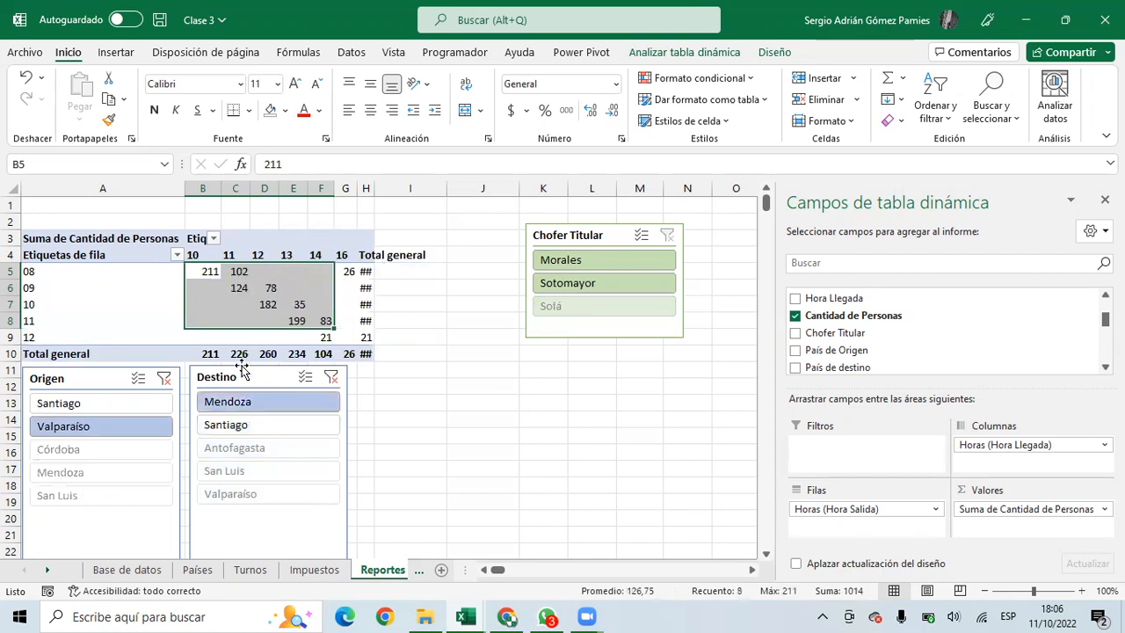
Autofit column H to the Total general values
click(265, 303)
double_click(373, 188)
click(377, 271)
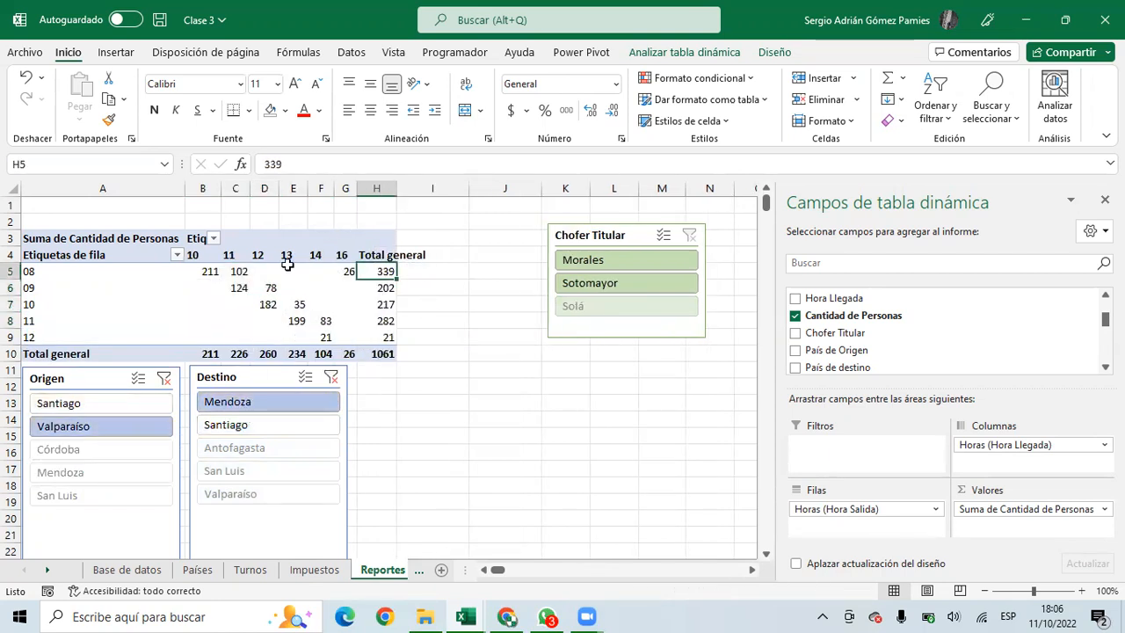
Check the hourly values for Valparaíso to Mendoza trips, switch the Origen filter to Santiago, and fit column G to its totals
drag(209, 271, 322, 321)
click(321, 336)
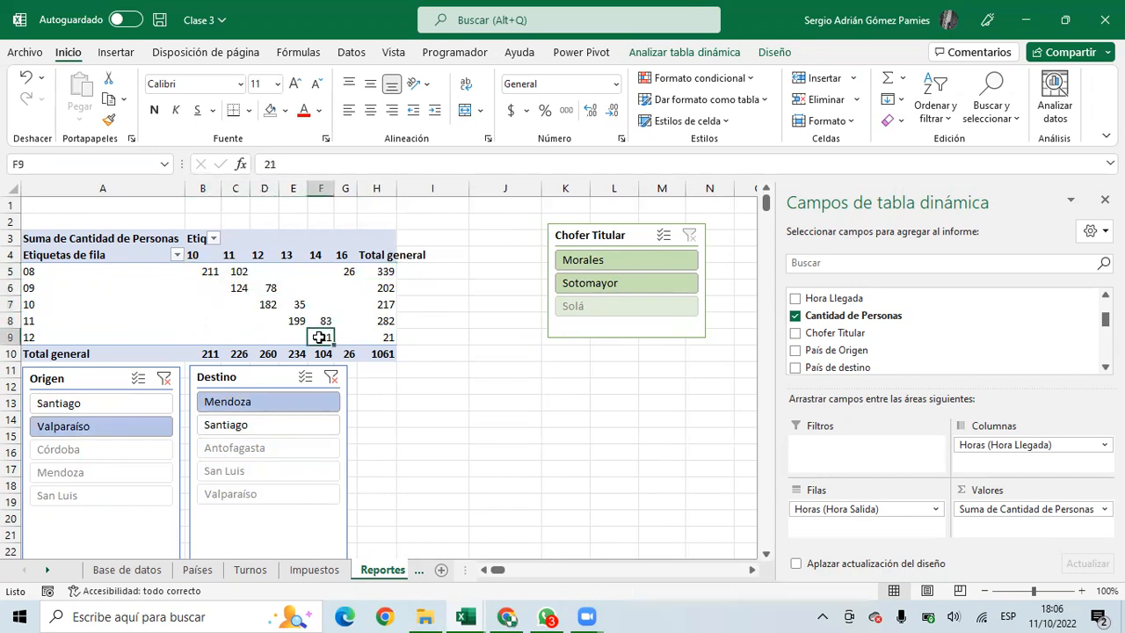
click(345, 272)
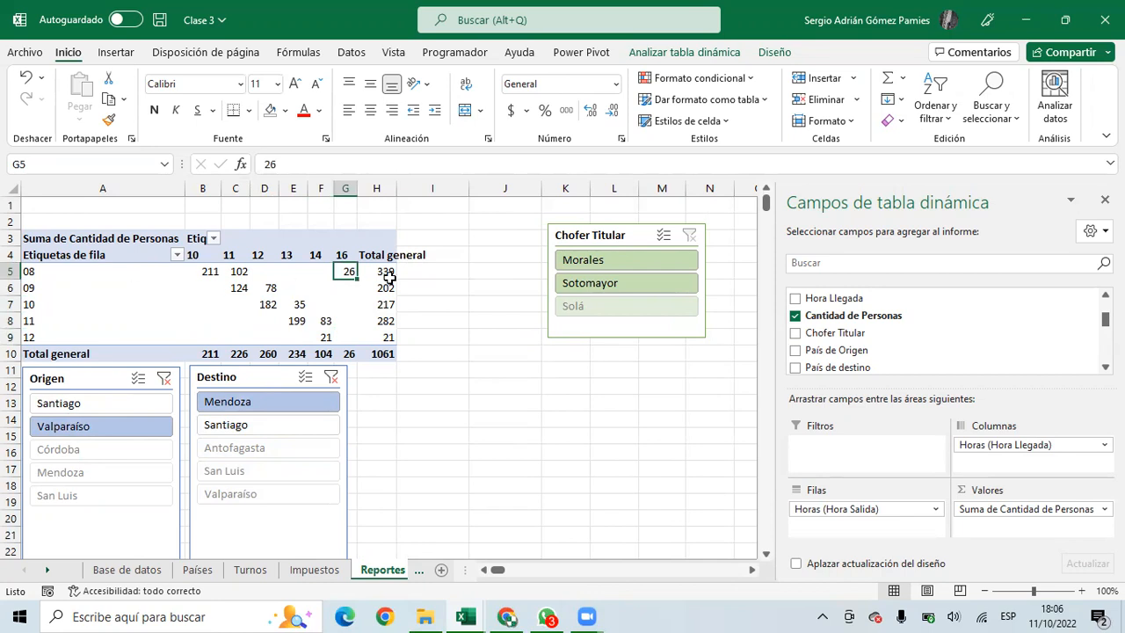
click(107, 402)
drag(357, 188, 365, 188)
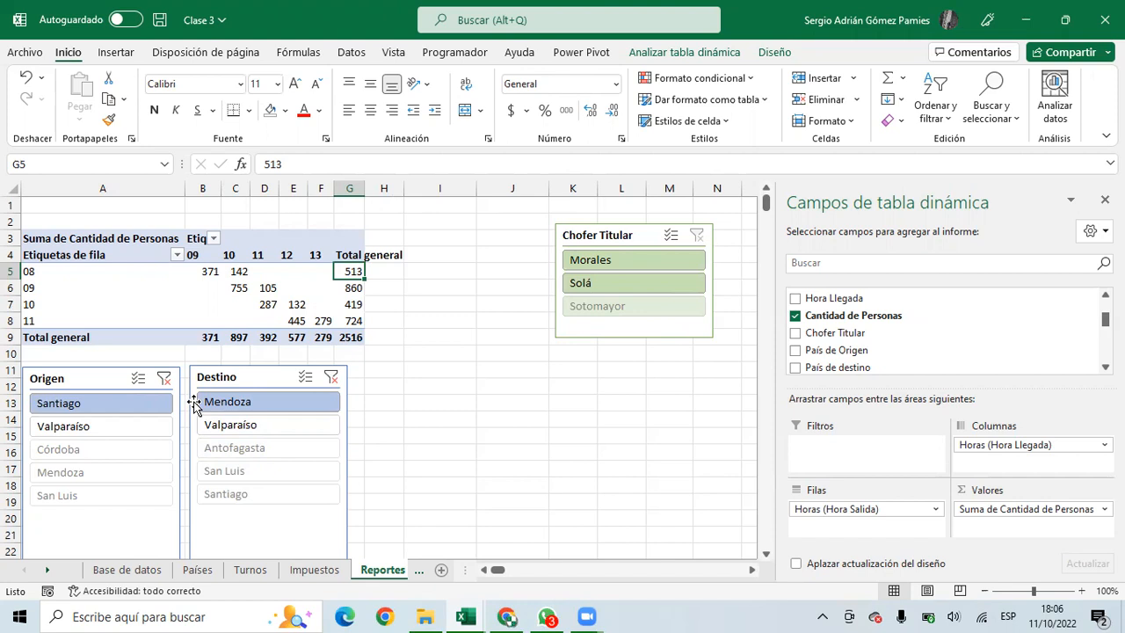
Move the Origen and Destino slicers lower, side by side from about row 13
drag(258, 378, 268, 402)
click(89, 389)
drag(89, 389, 90, 416)
drag(234, 401, 220, 406)
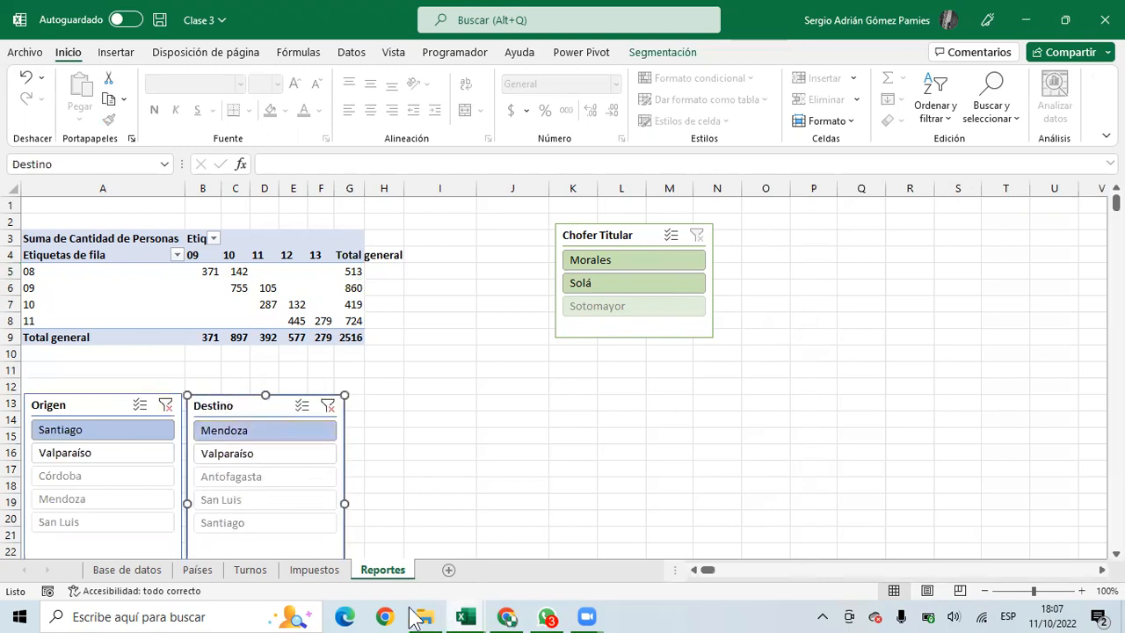
Switch to Chrome to check the Clase 3 topics in the Presentacion spreadsheet, and return to the Clase 3 workbook
click(507, 616)
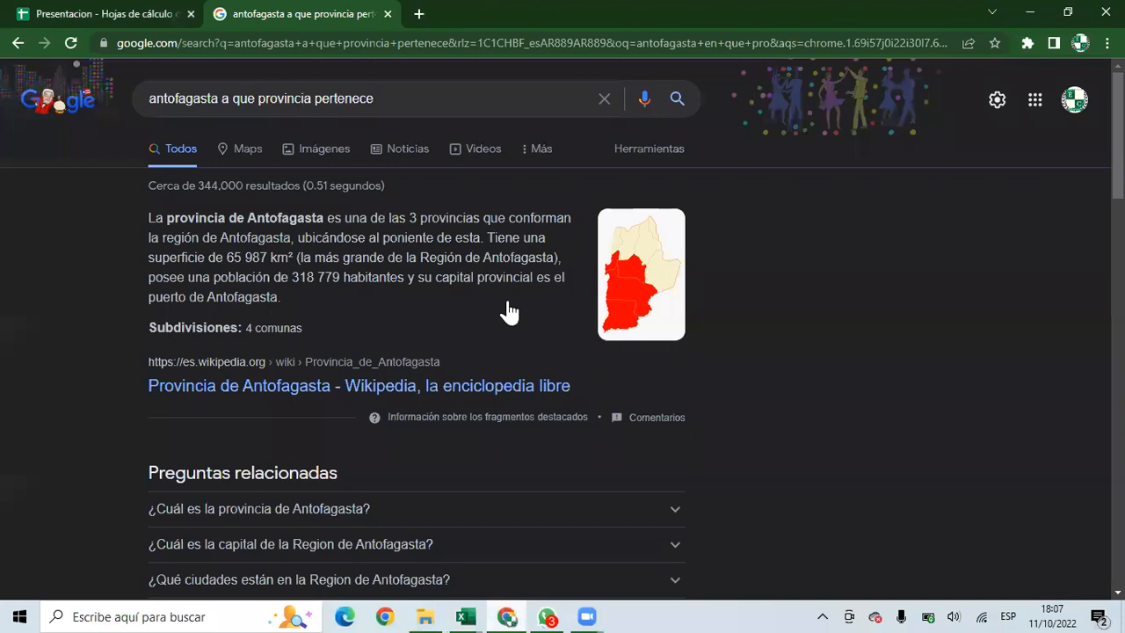
click(137, 13)
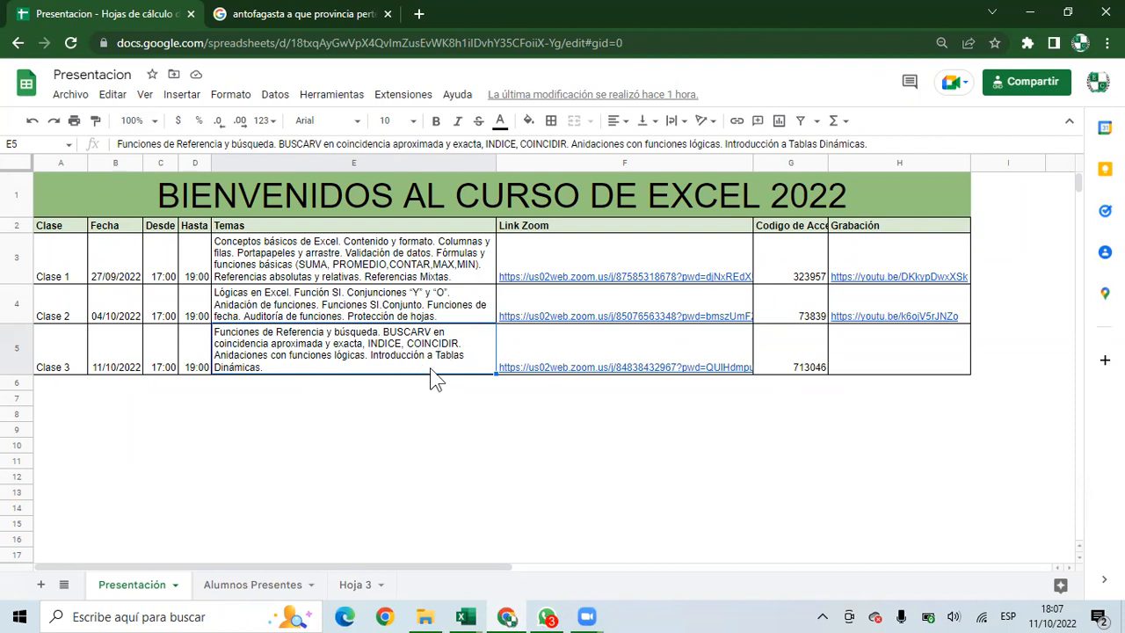
key(alt+Tab)
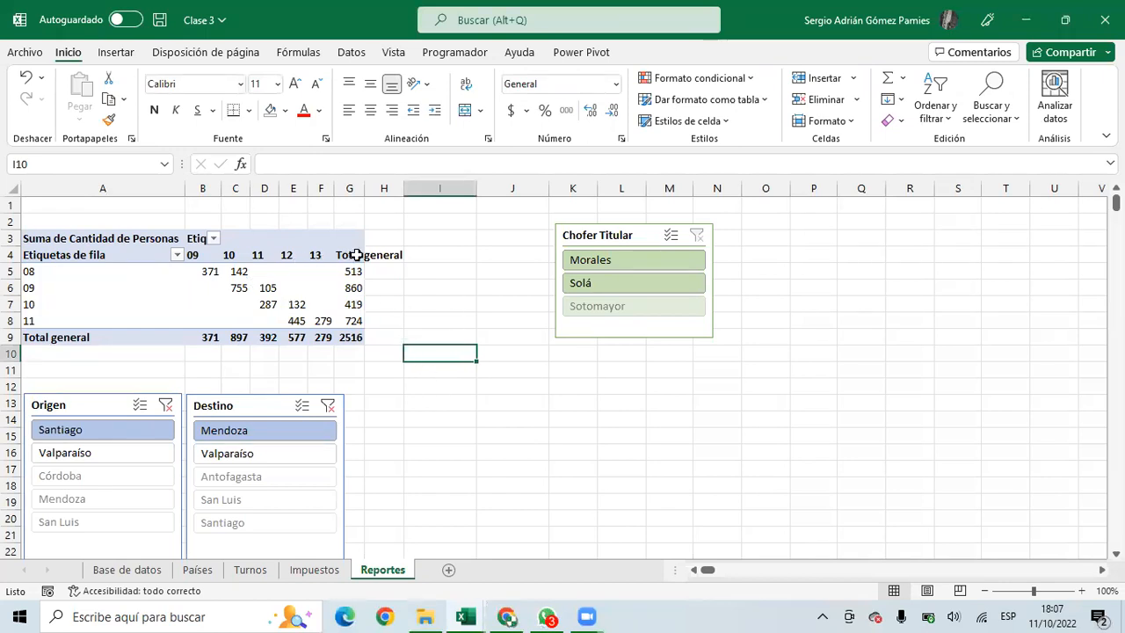
Place the Chofer Titular slicer beside the PivotTable over columns H to J, and move the Origen and Destino slicers up directly beneath it
click(266, 322)
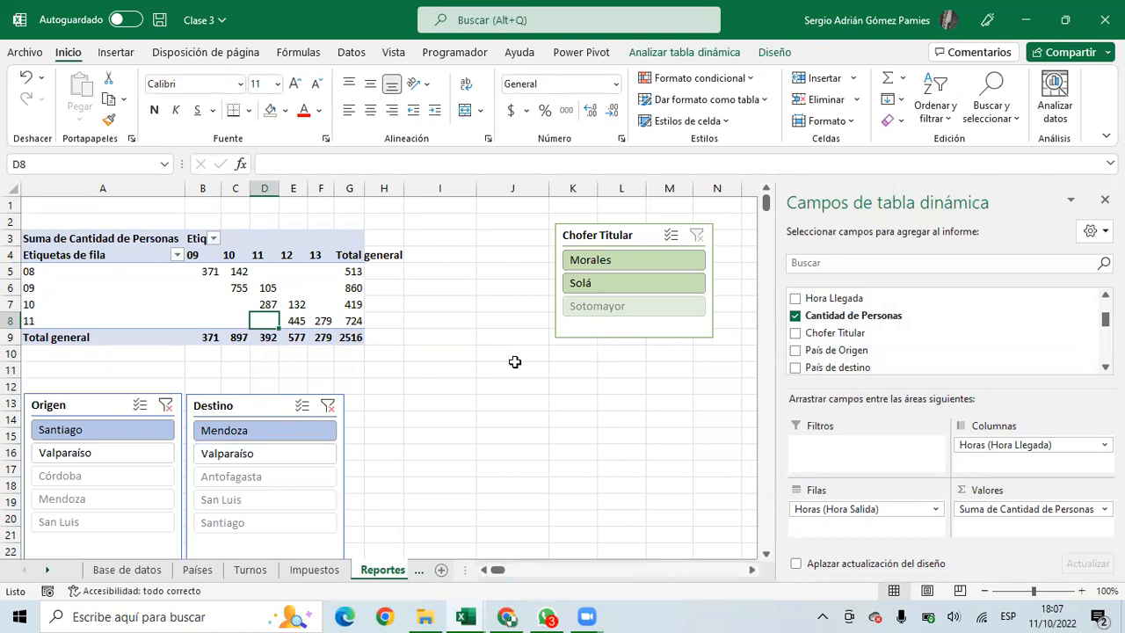
drag(596, 243, 398, 250)
drag(100, 400, 96, 364)
drag(209, 411, 213, 372)
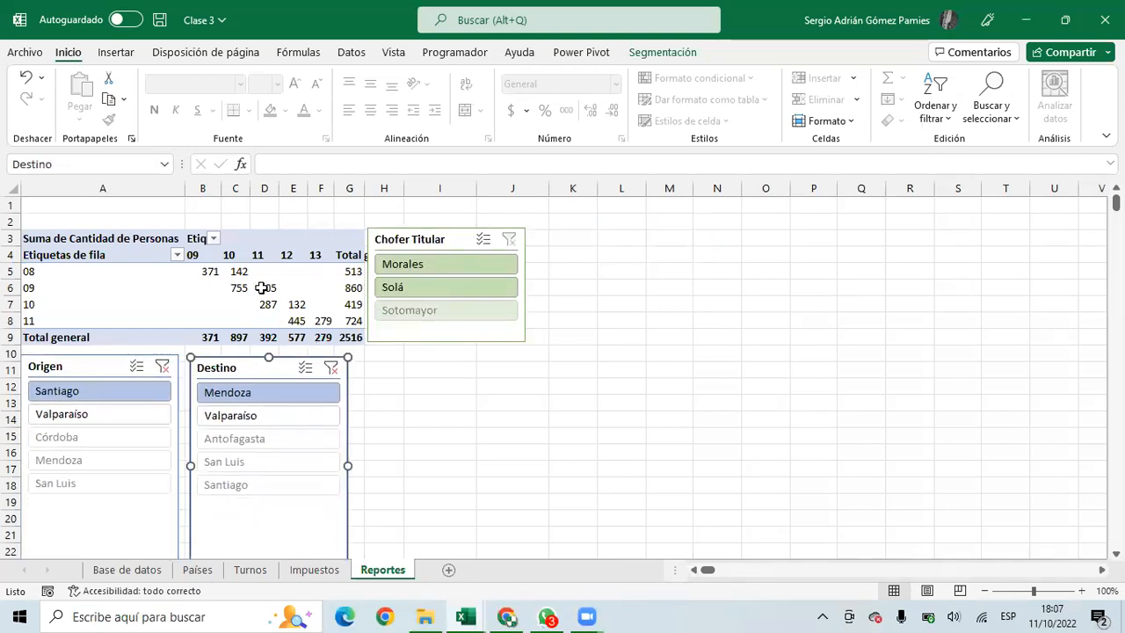
Copy the whole PivotTable and paste the duplicate at cell K3 of Reportes
drag(571, 239, 999, 316)
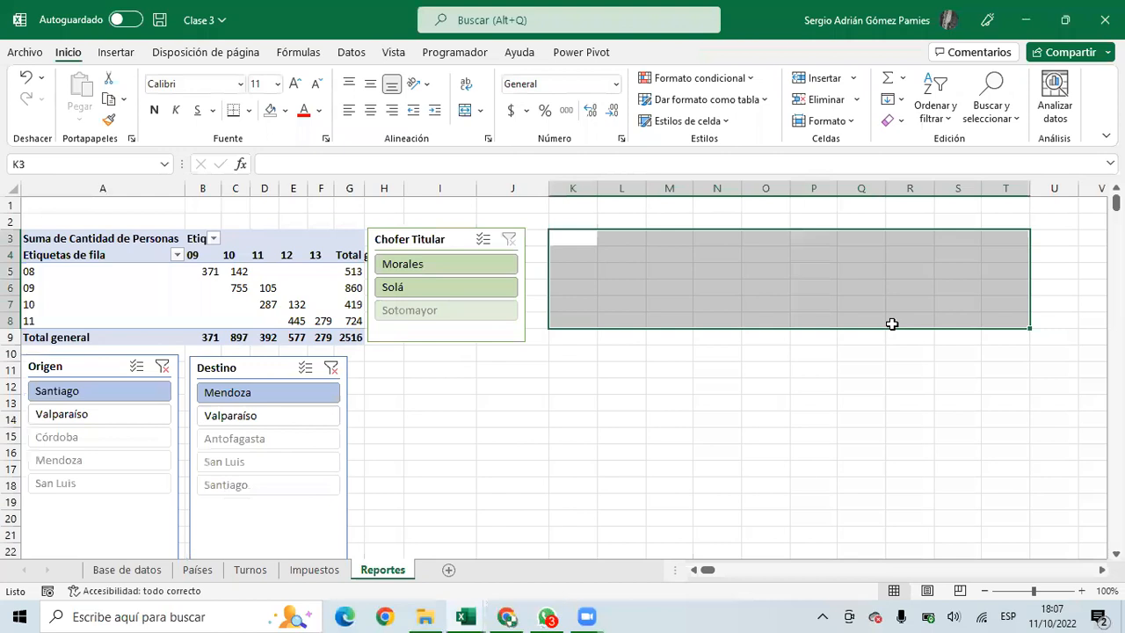
click(35, 236)
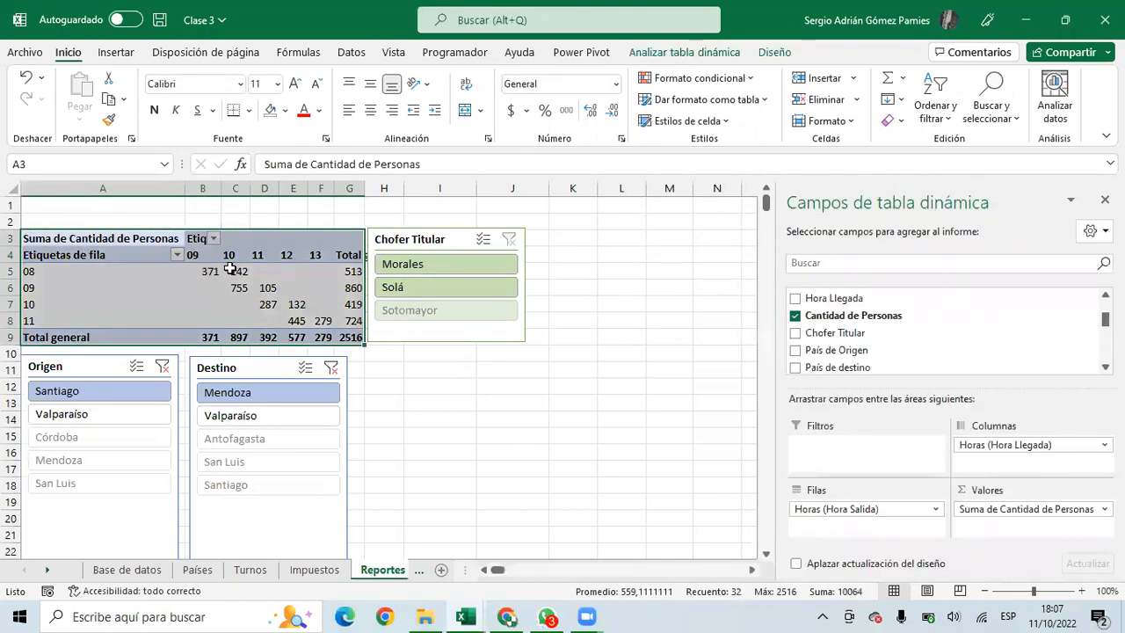
key(ctrl+c)
click(575, 240)
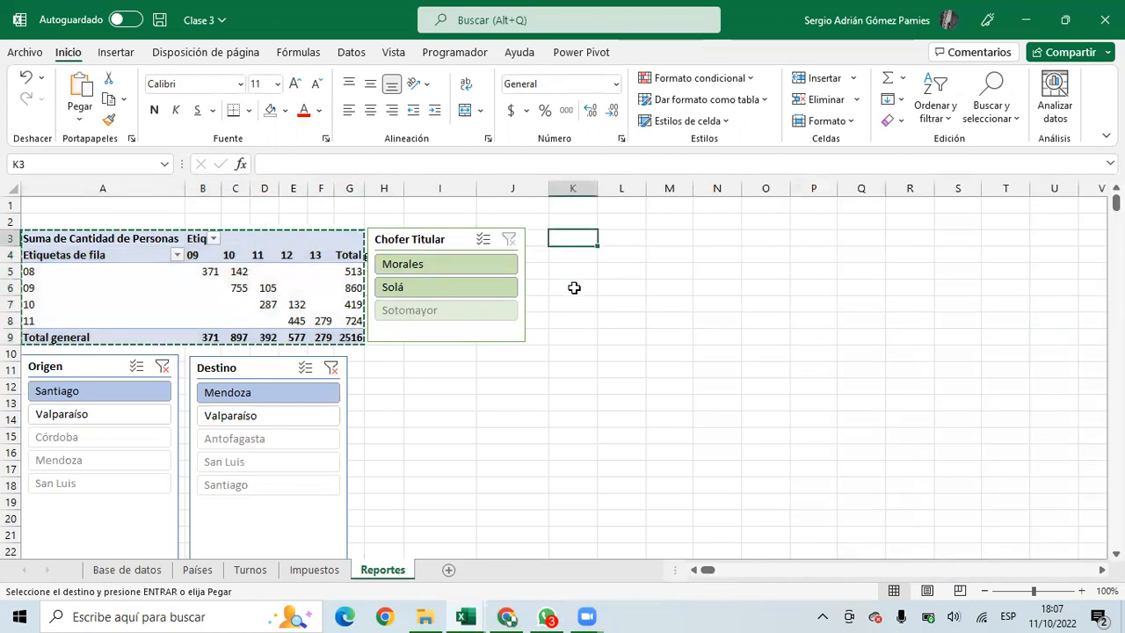
key(ctrl+v)
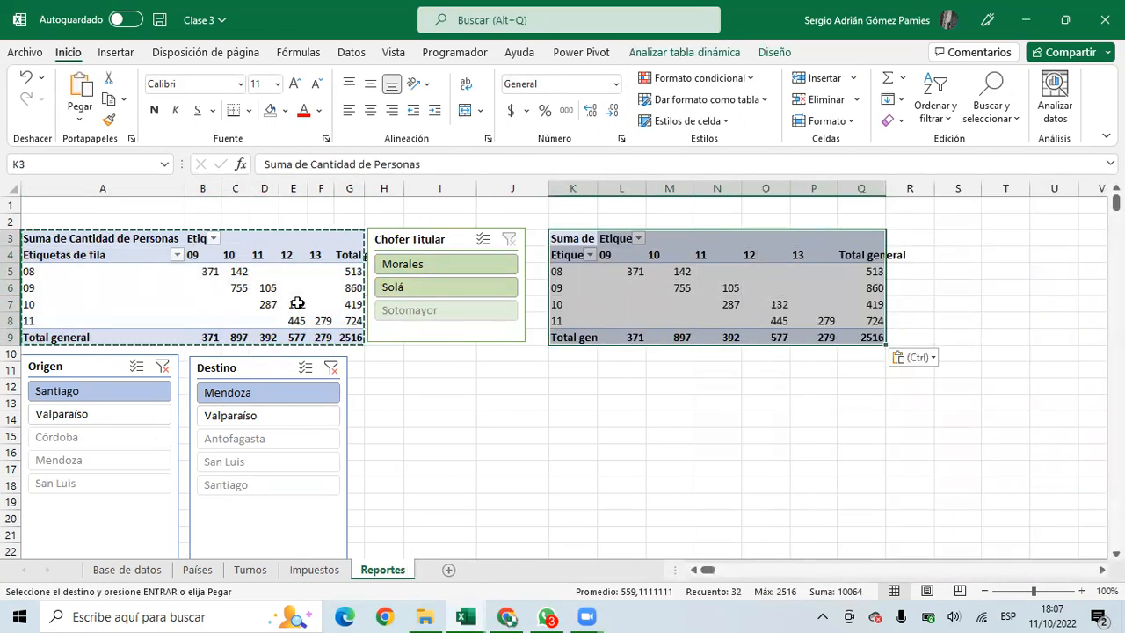
click(435, 240)
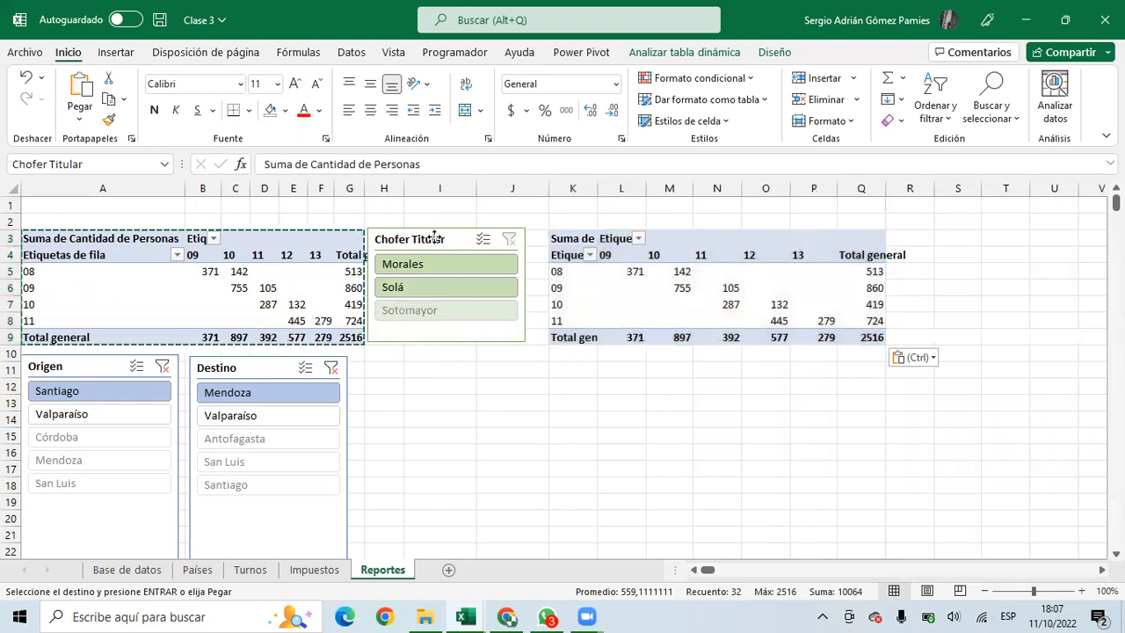
drag(634, 270, 677, 271)
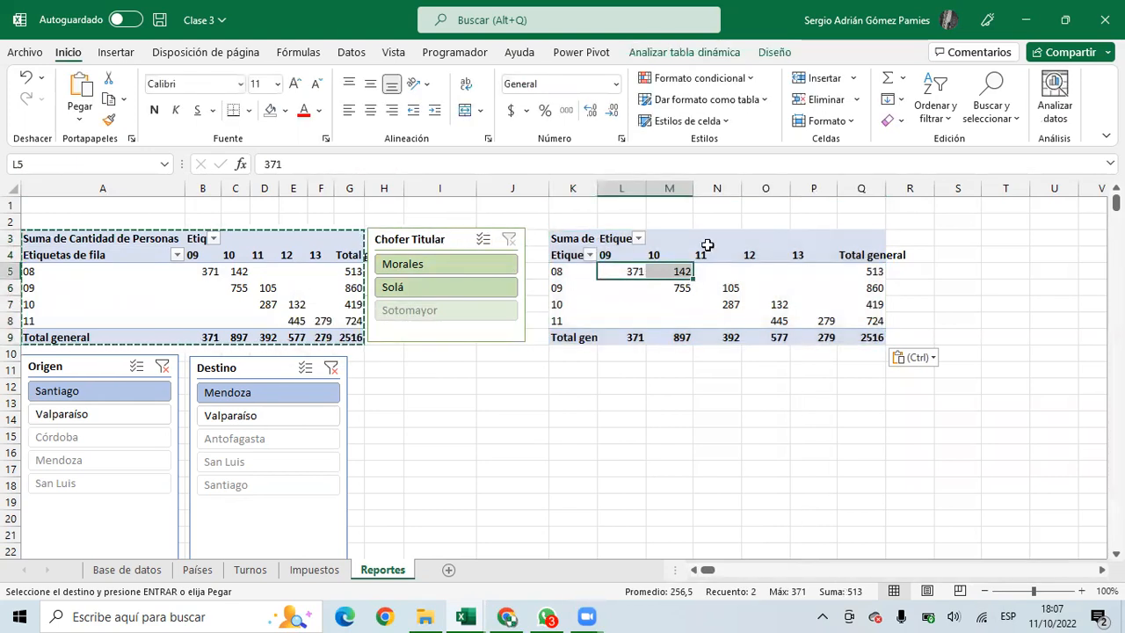
click(374, 241)
click(216, 369)
click(117, 366)
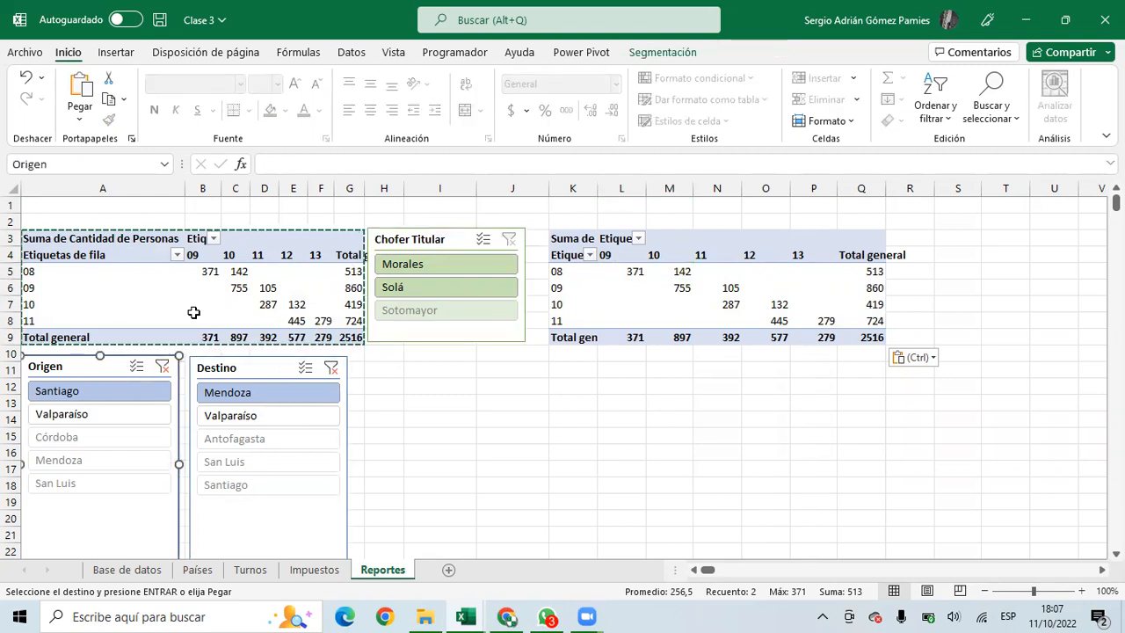
key(Escape)
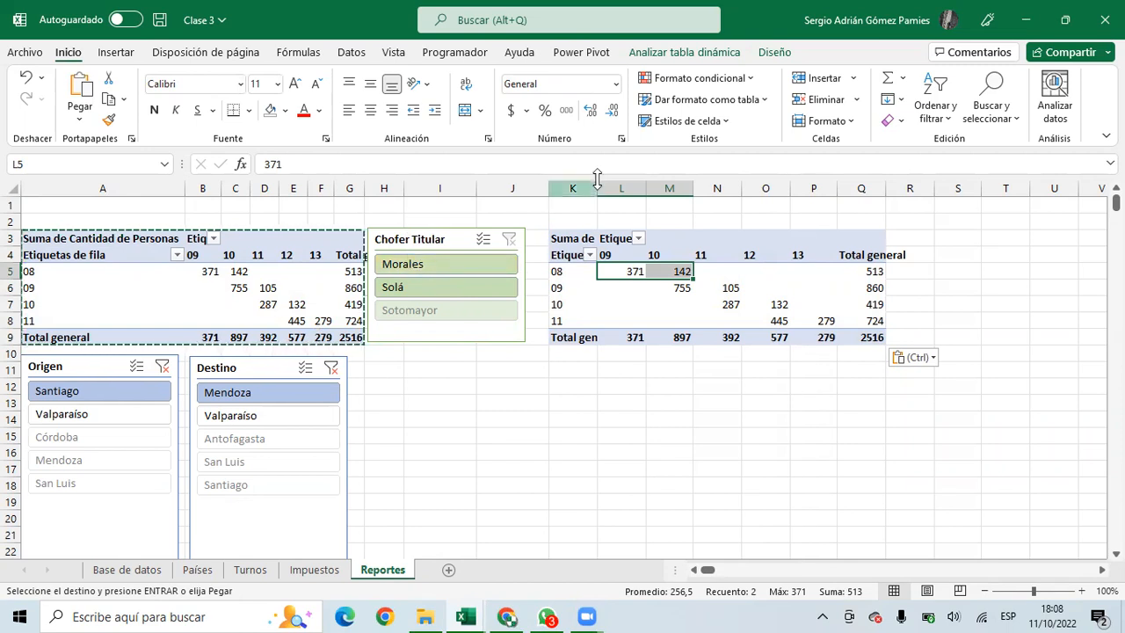
drag(566, 188, 862, 187)
right_click(861, 188)
key(Escape)
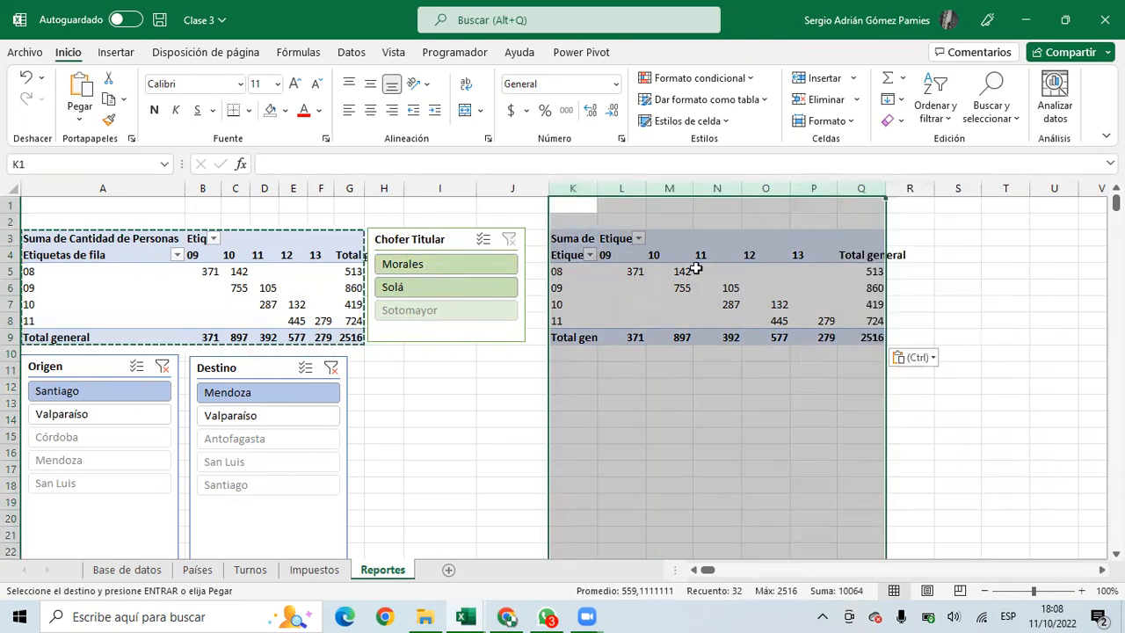
click(691, 270)
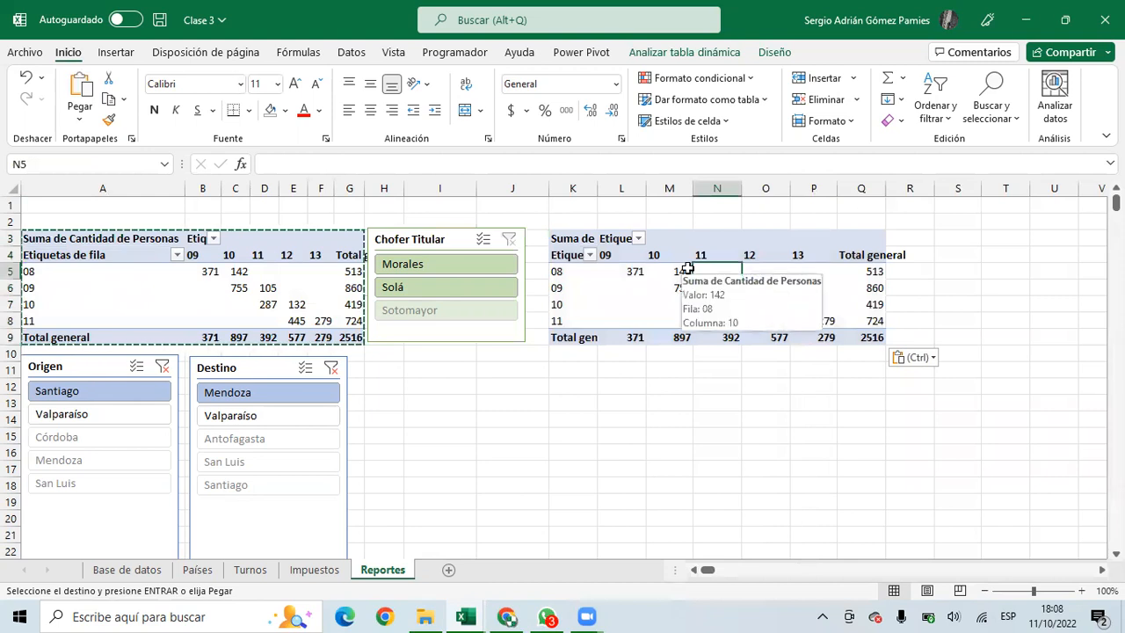
Disconnect the Chofer Titular slicer from TablaDinámica2, keeping only Horarios in its report connections
click(432, 243)
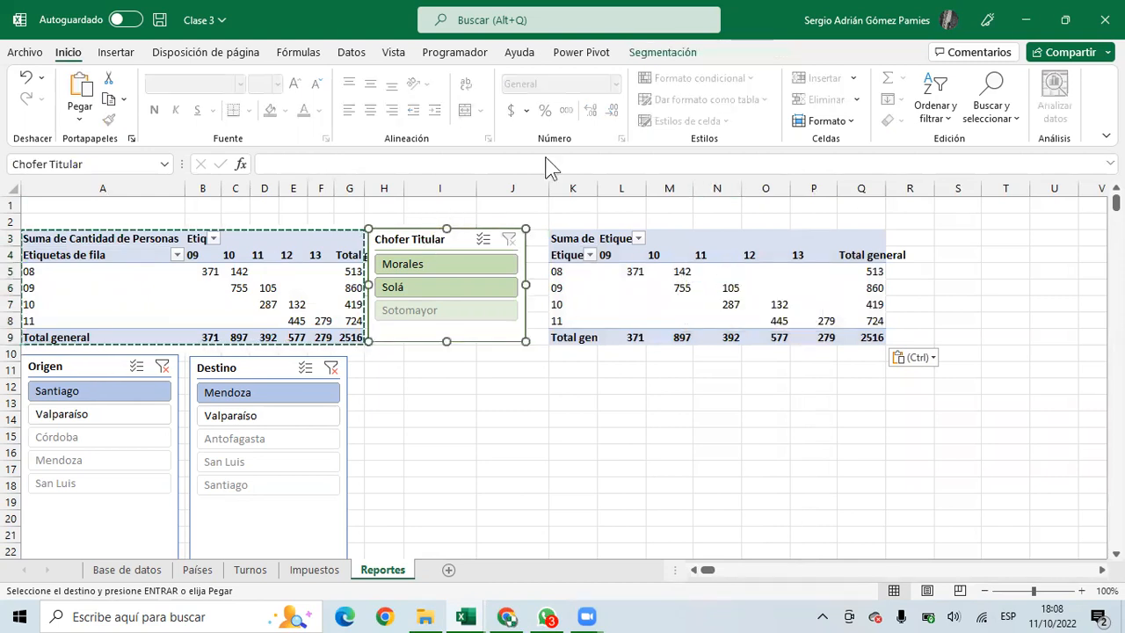
click(654, 52)
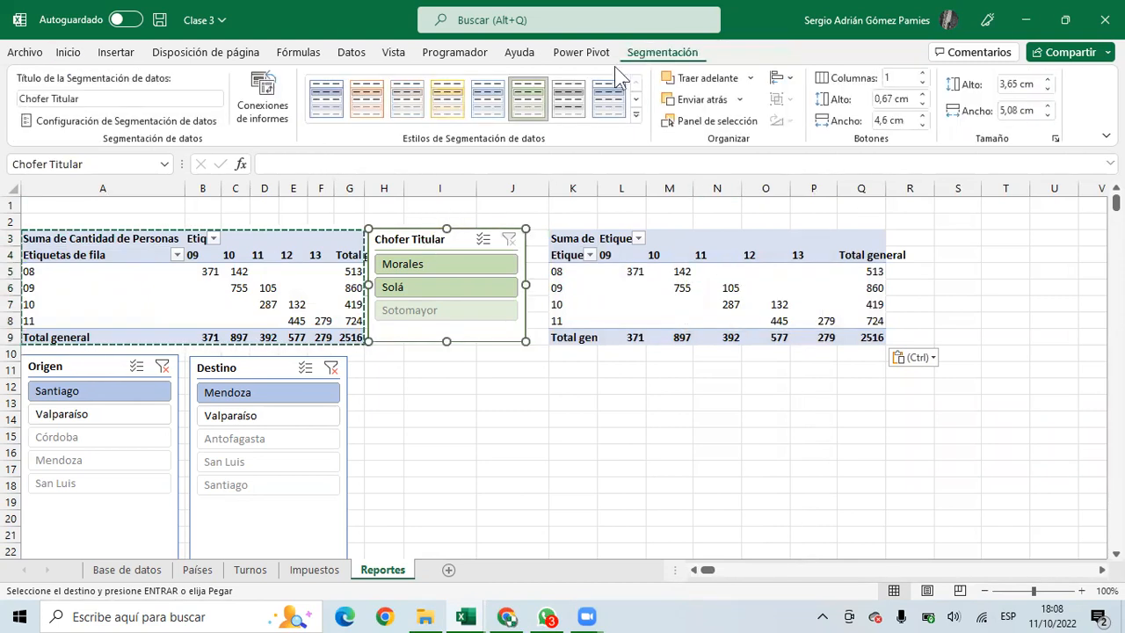
click(263, 97)
click(393, 298)
click(392, 297)
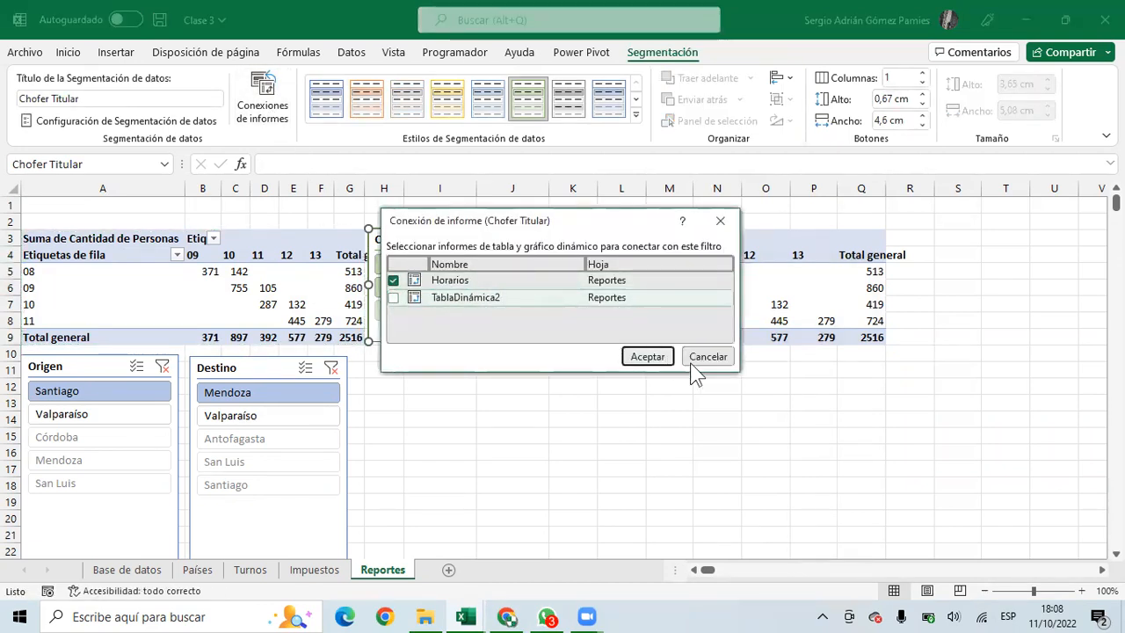
click(650, 357)
Disconnect the Destino slicer from TablaDinámica2, keeping only its connection to Horarios
click(262, 364)
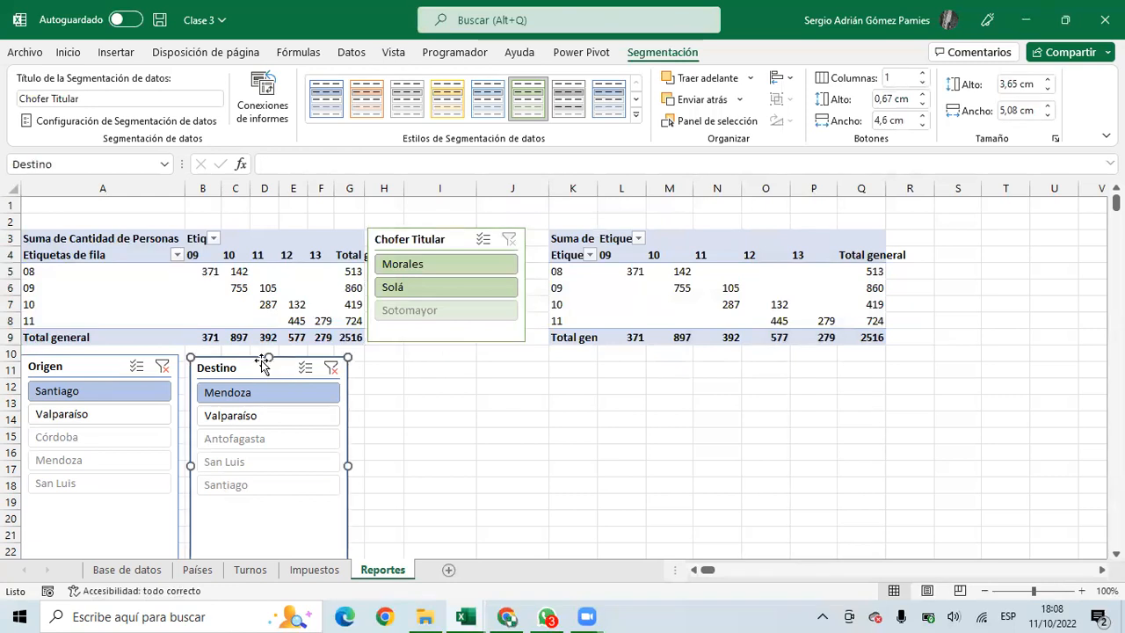
click(263, 97)
click(393, 298)
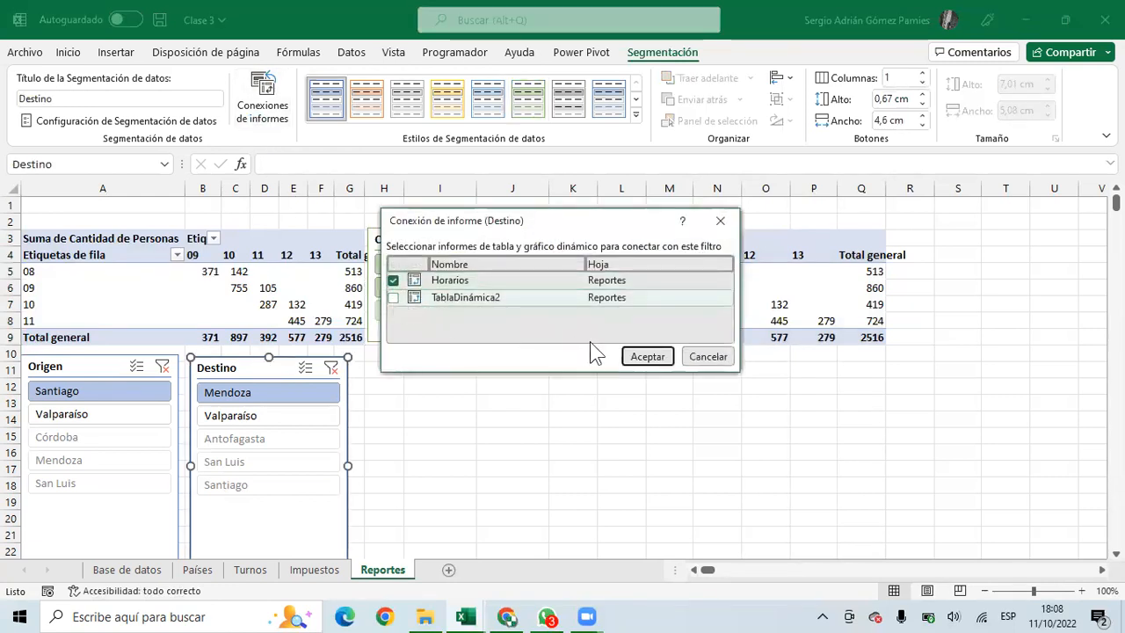
click(642, 359)
Disconnect the Origen slicer from TablaDinámica2 so that it filters only Horarios
click(99, 370)
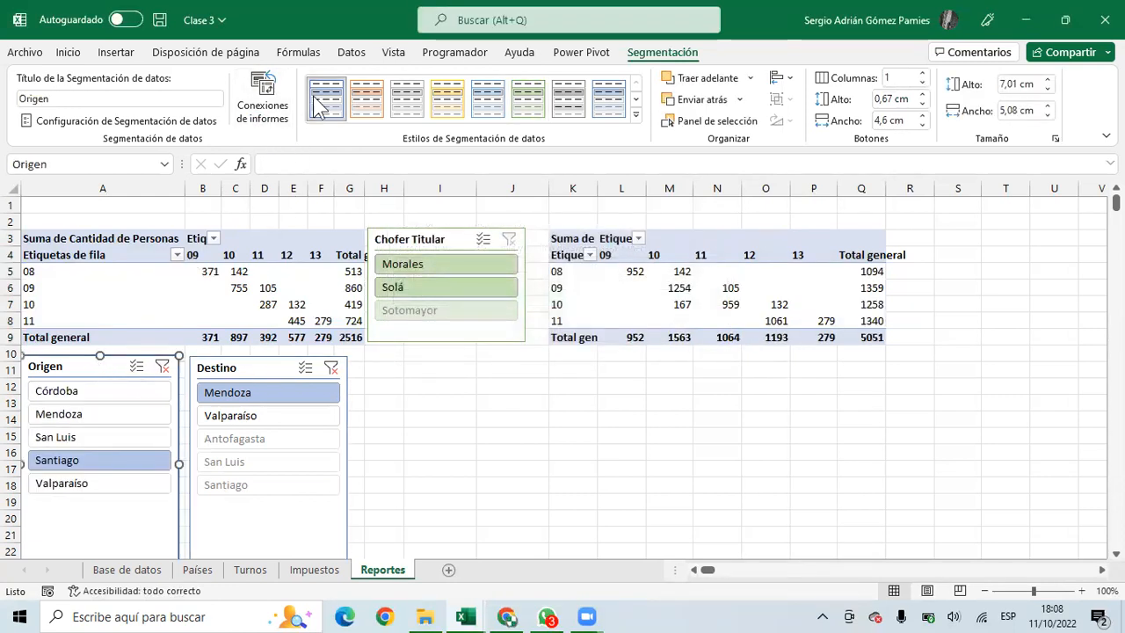
click(263, 97)
click(392, 298)
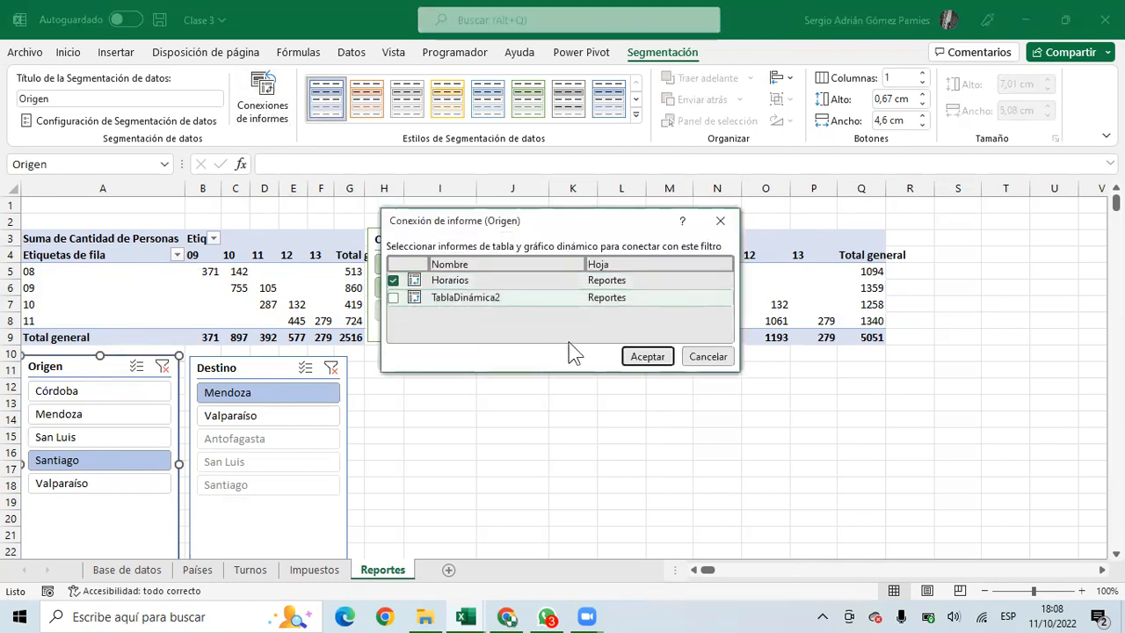
click(646, 356)
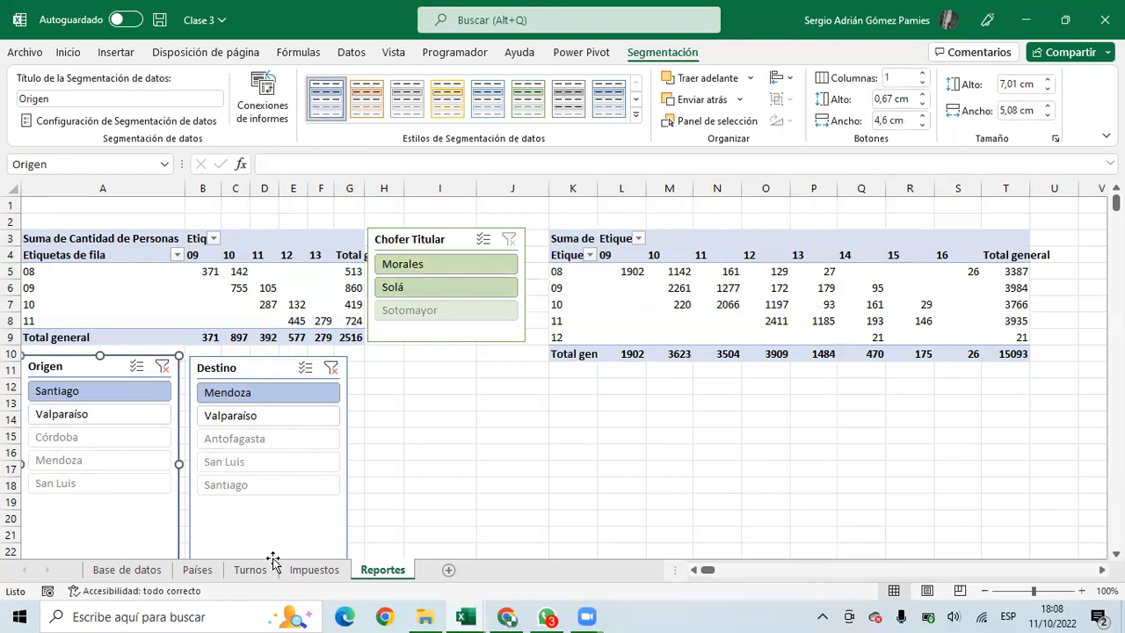
Review the source table and the PivotTable insertion options on Base de datos, and return to Reportes
click(127, 570)
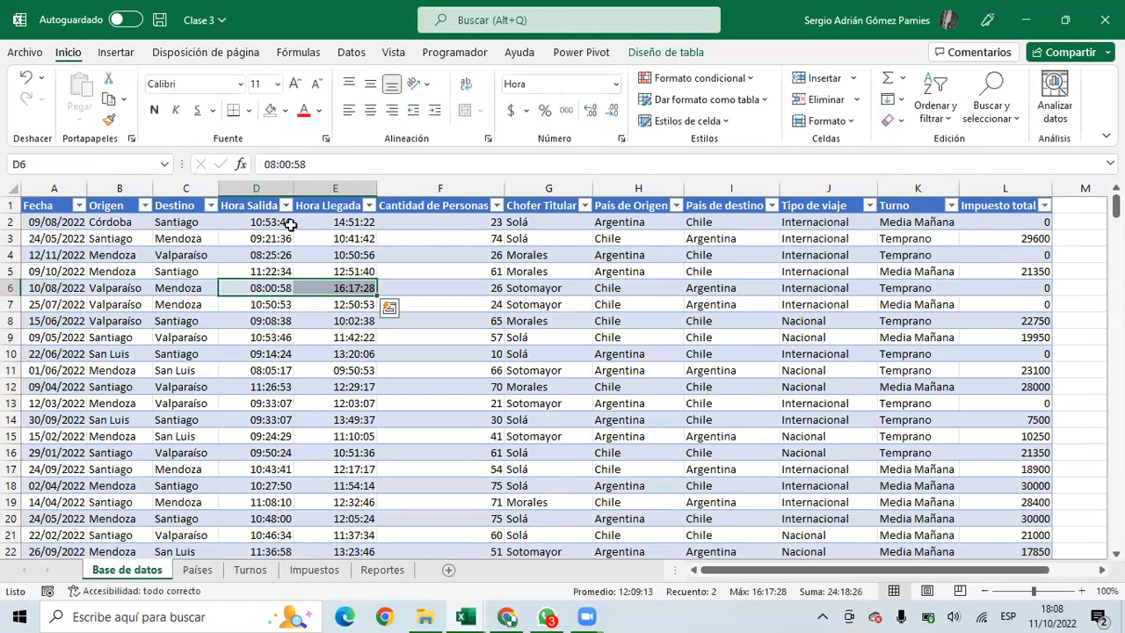
click(114, 53)
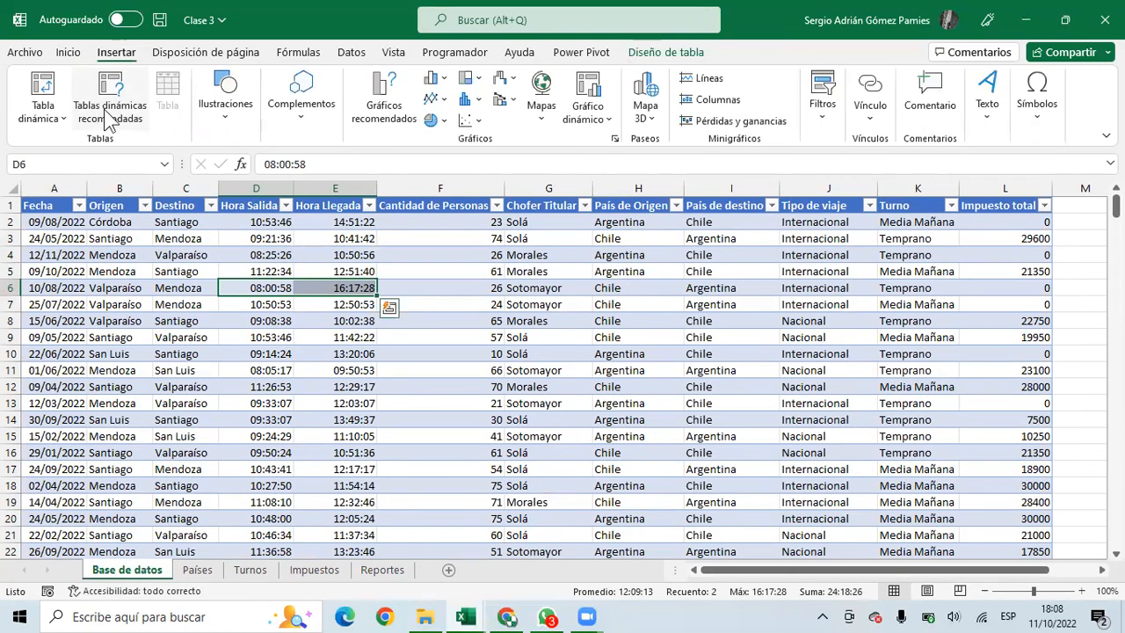
click(382, 569)
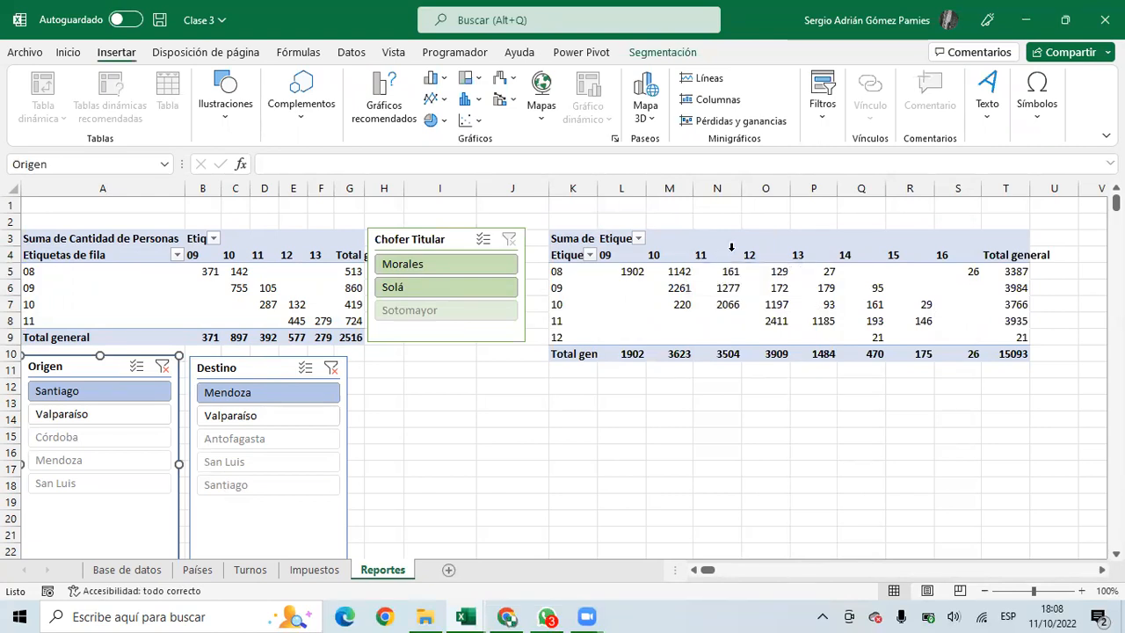
Display the field list for the copied PivotTable that starts at K3
click(727, 302)
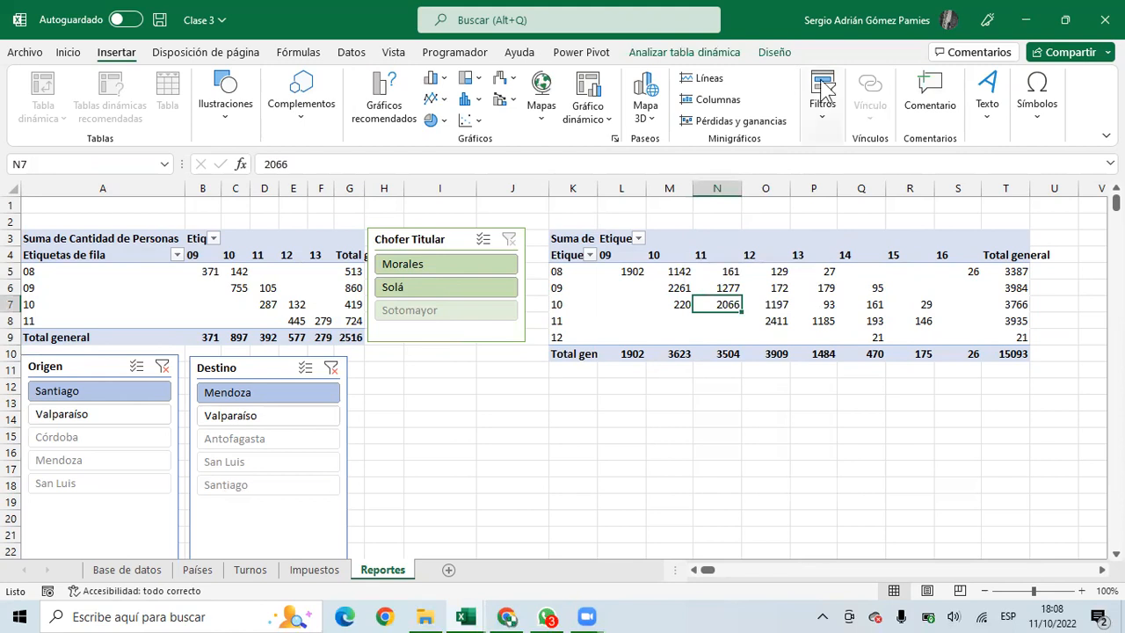
click(719, 56)
click(1015, 92)
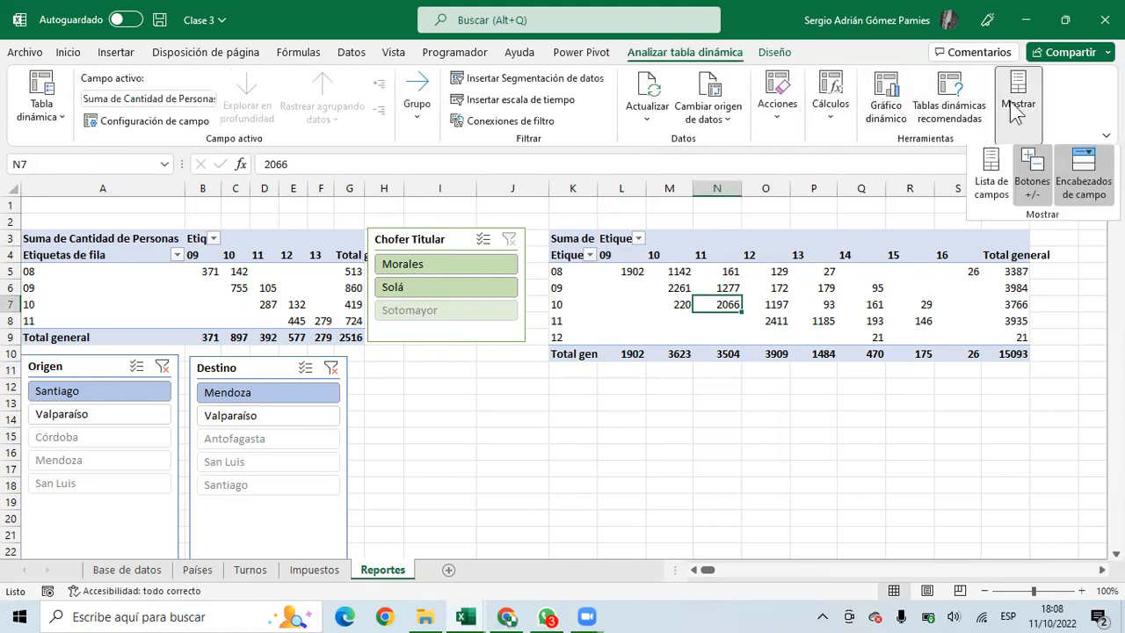
click(993, 175)
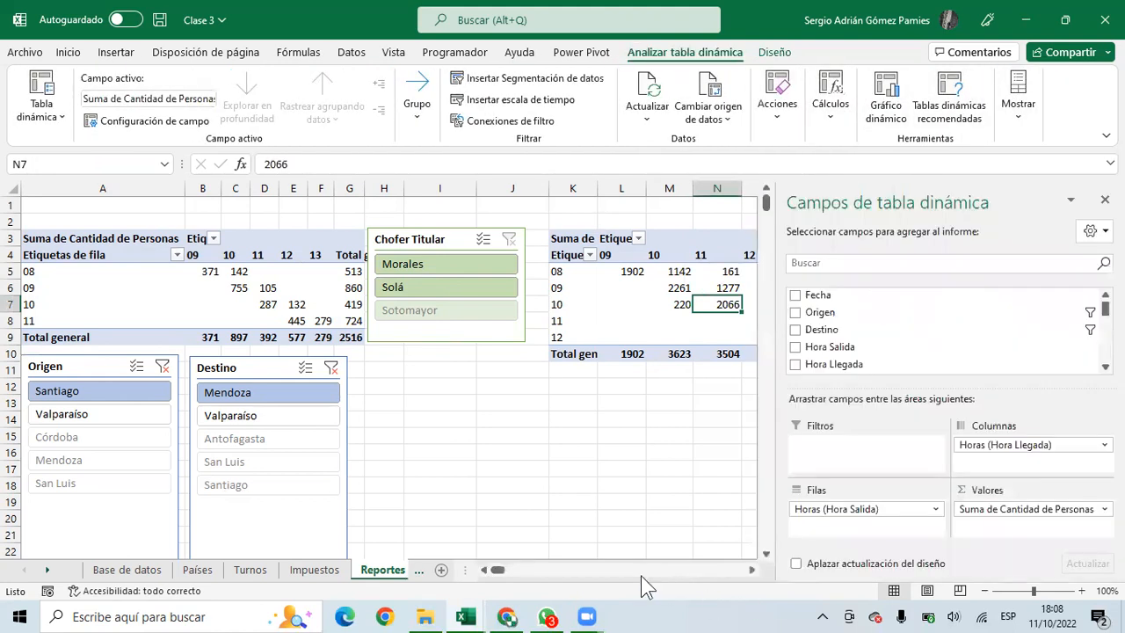
scroll(749, 569, right, 5)
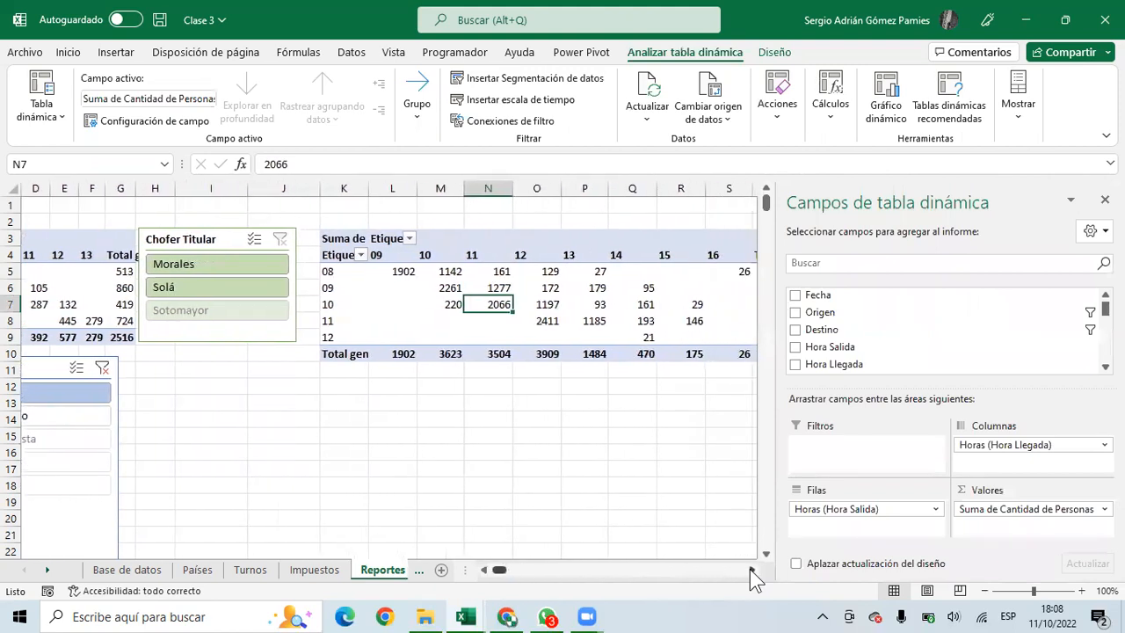
scroll(749, 569, right, 2)
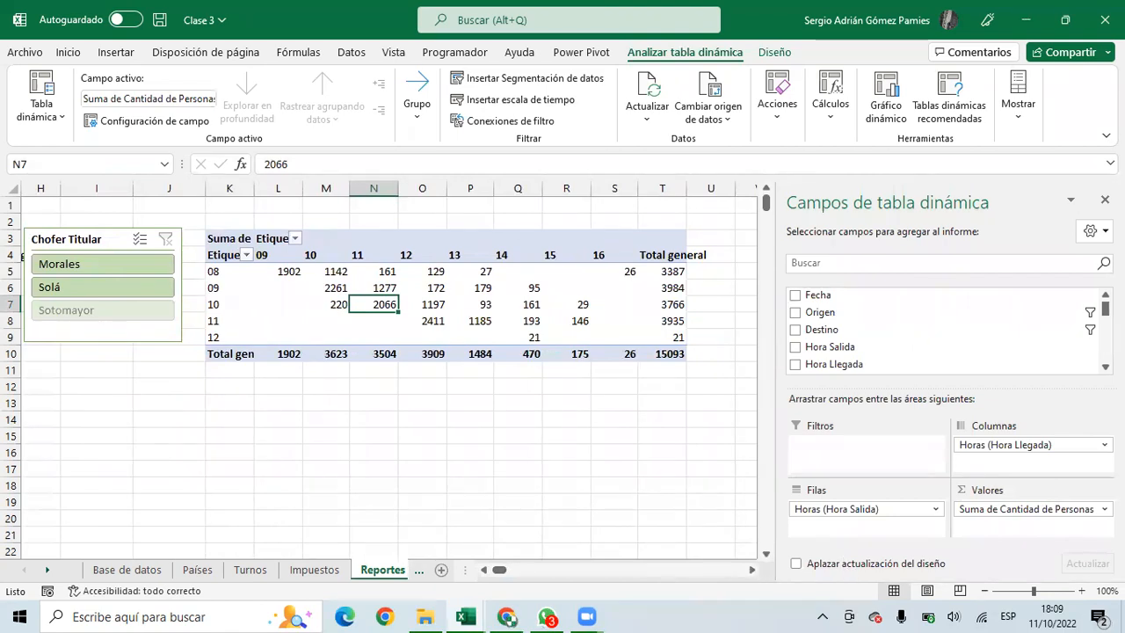
Clear the pivot table's filters on the Destino and Origen fields
click(1087, 332)
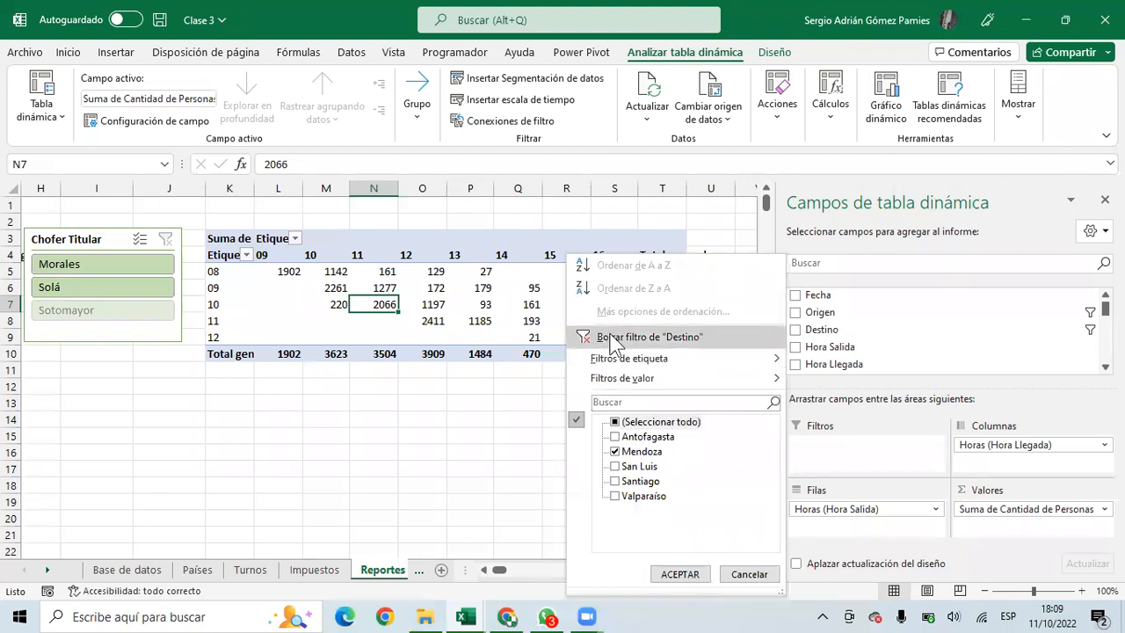
click(612, 338)
click(1086, 314)
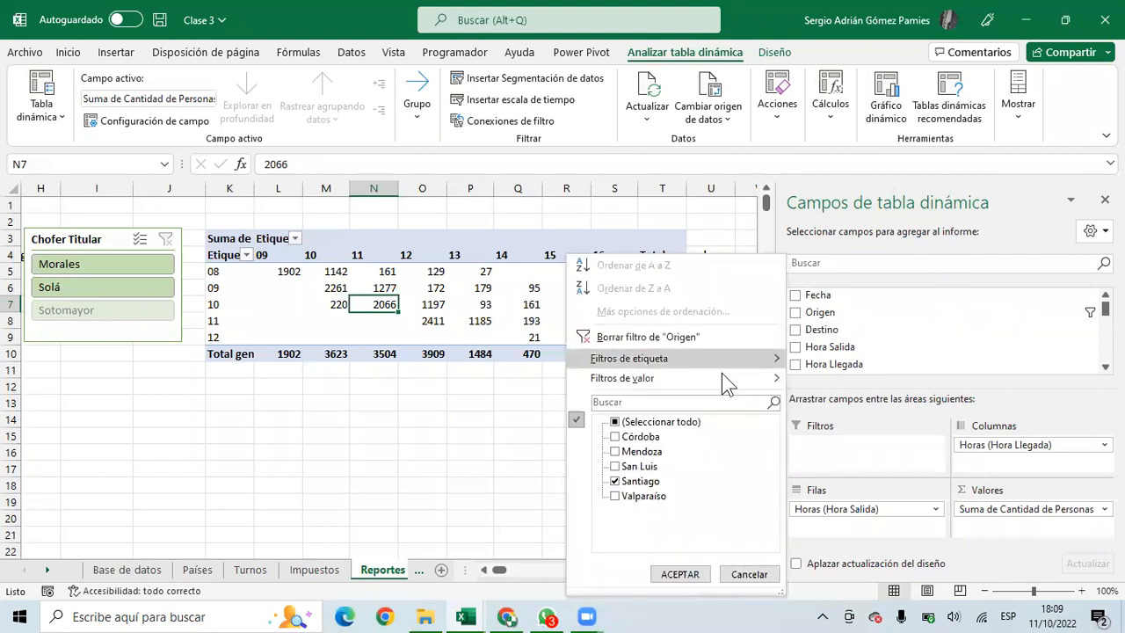
click(618, 338)
Remove Horas (Hora Salida) from the pivot table's rows and Horas (Hora Llegada) from its columns
scroll(879, 330, down, 5)
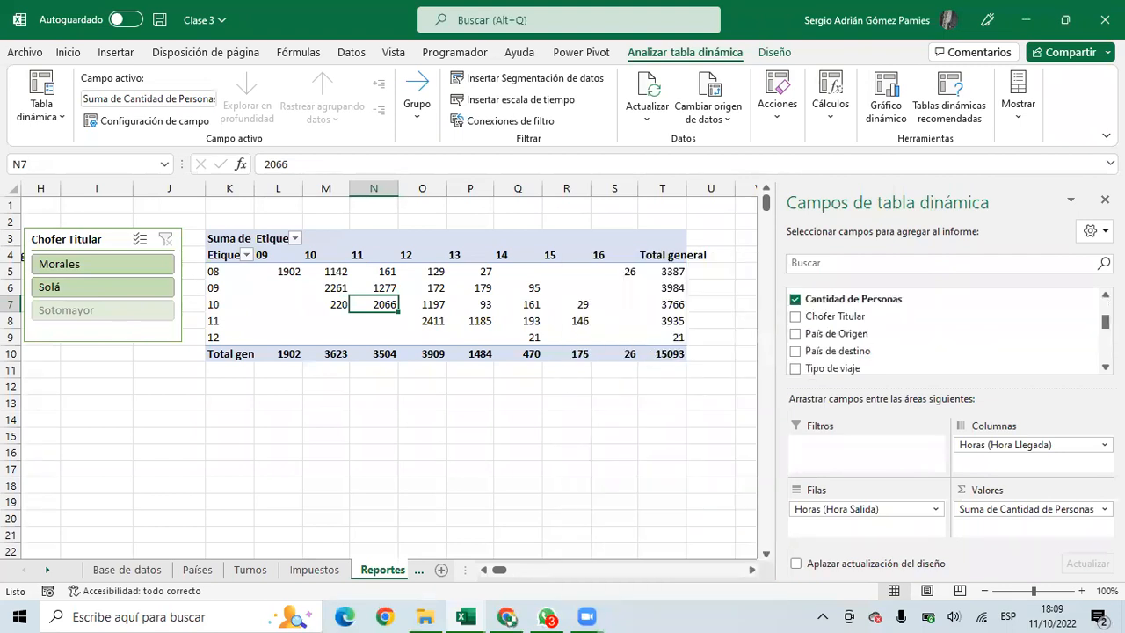
scroll(879, 316, down, 2)
scroll(879, 317, up, 10)
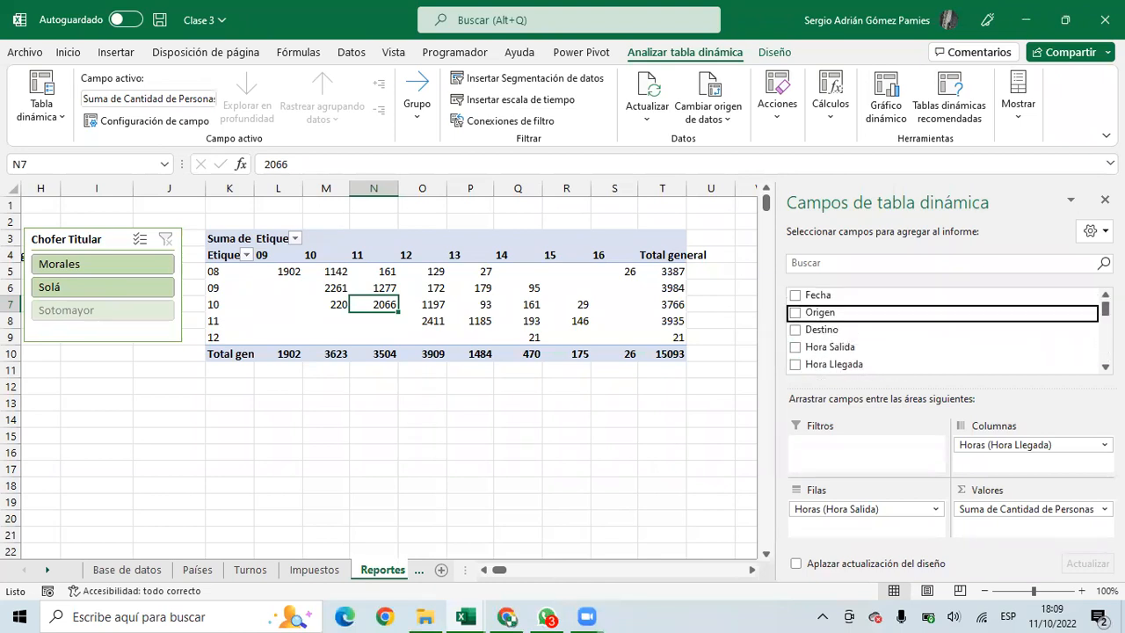
scroll(879, 330, down, 3)
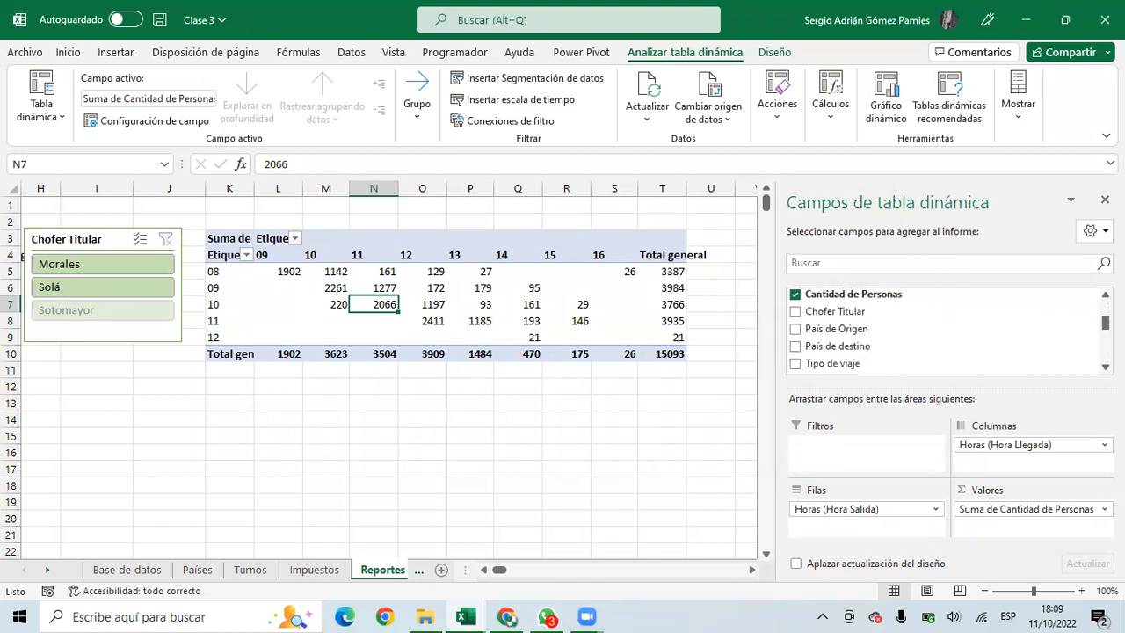
drag(866, 509, 879, 409)
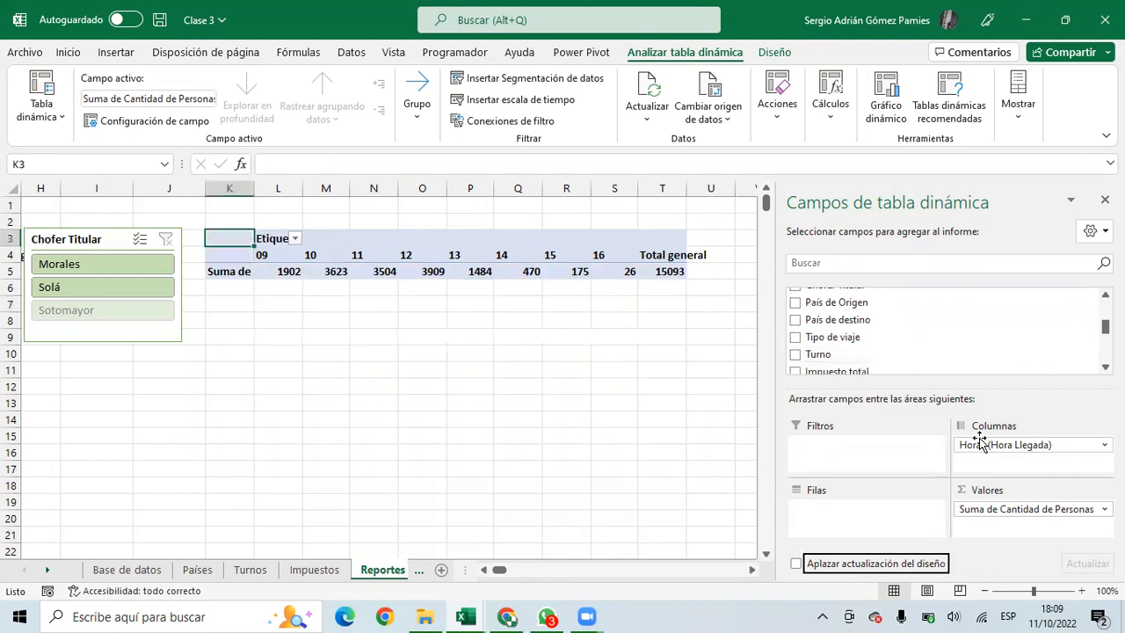
drag(961, 442, 983, 374)
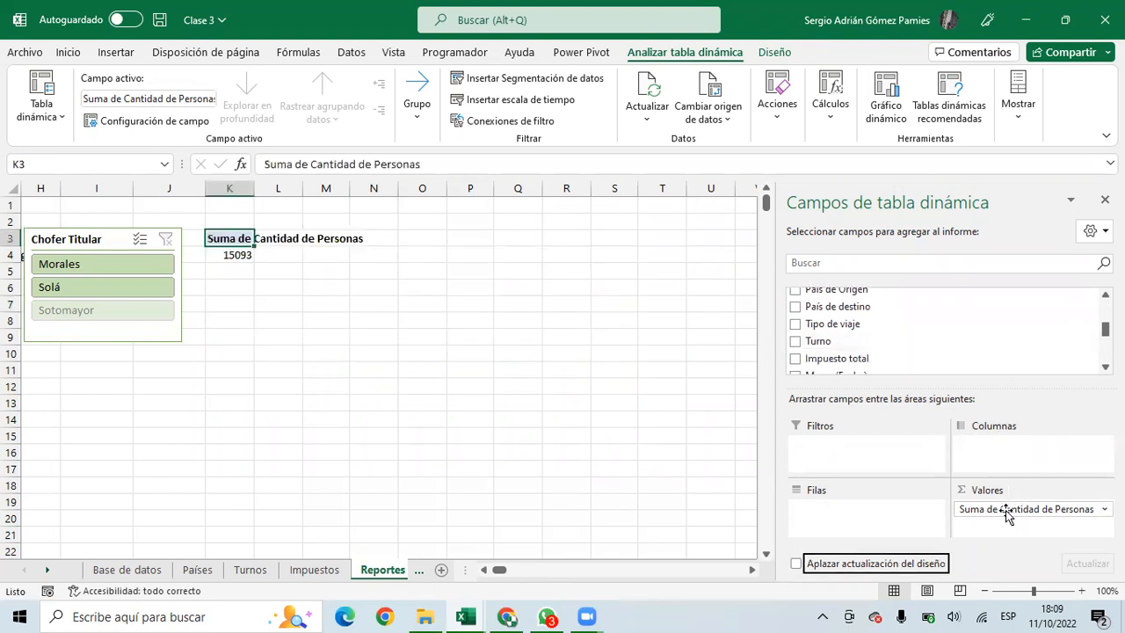
Add Turno to the pivot table's rows and Tipo de viaje to its columns
scroll(944, 330, up, 1)
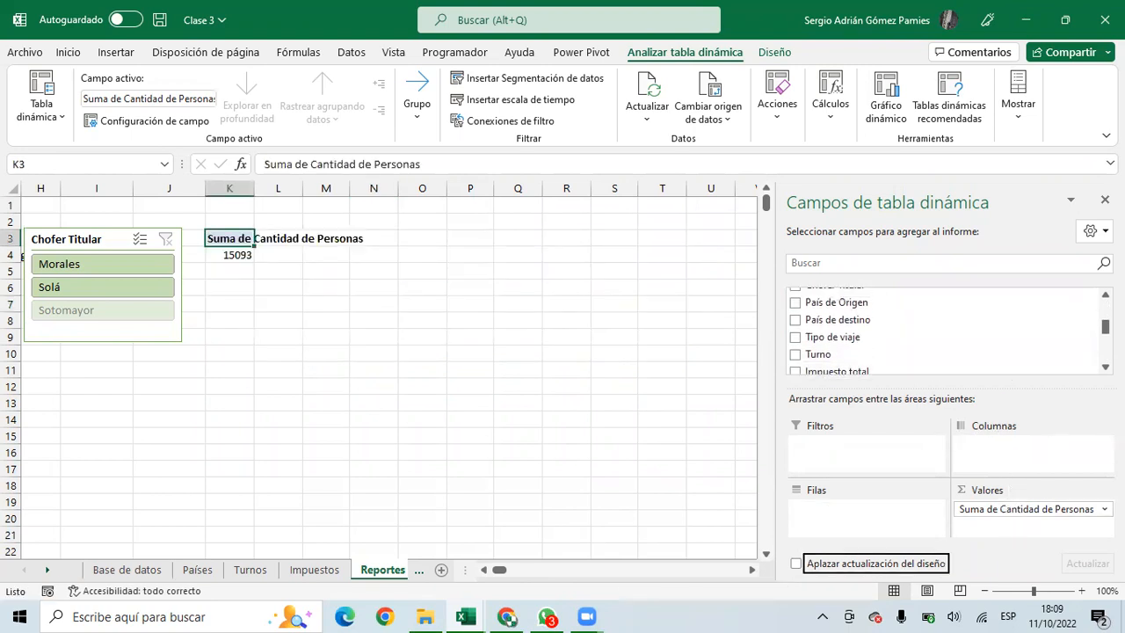
drag(818, 356, 844, 479)
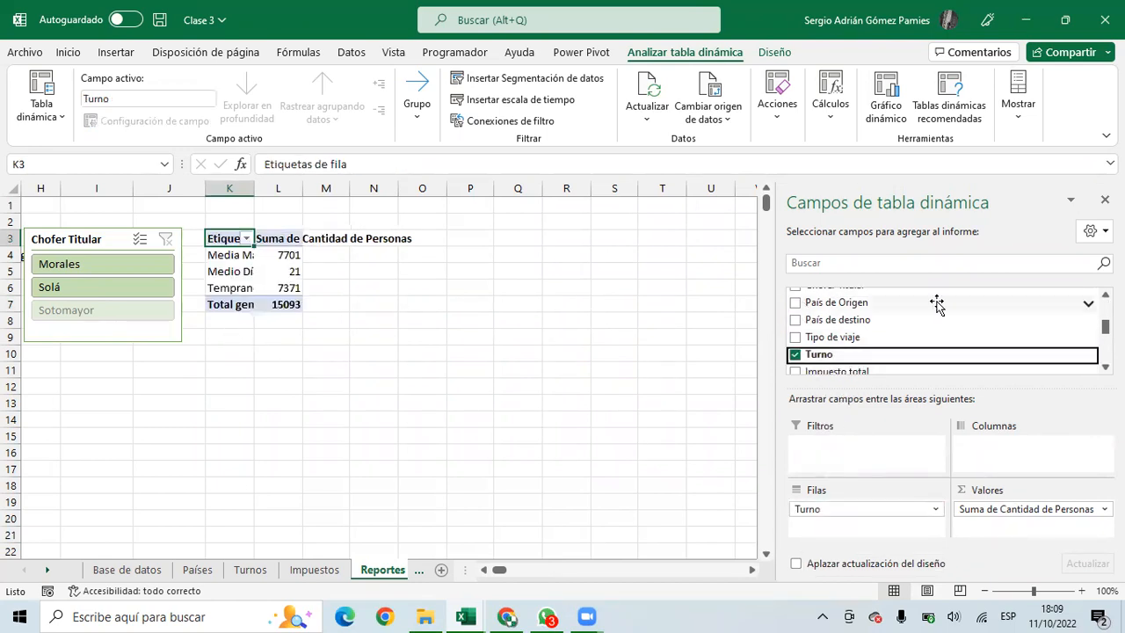
scroll(945, 330, down, 2)
drag(860, 313, 967, 446)
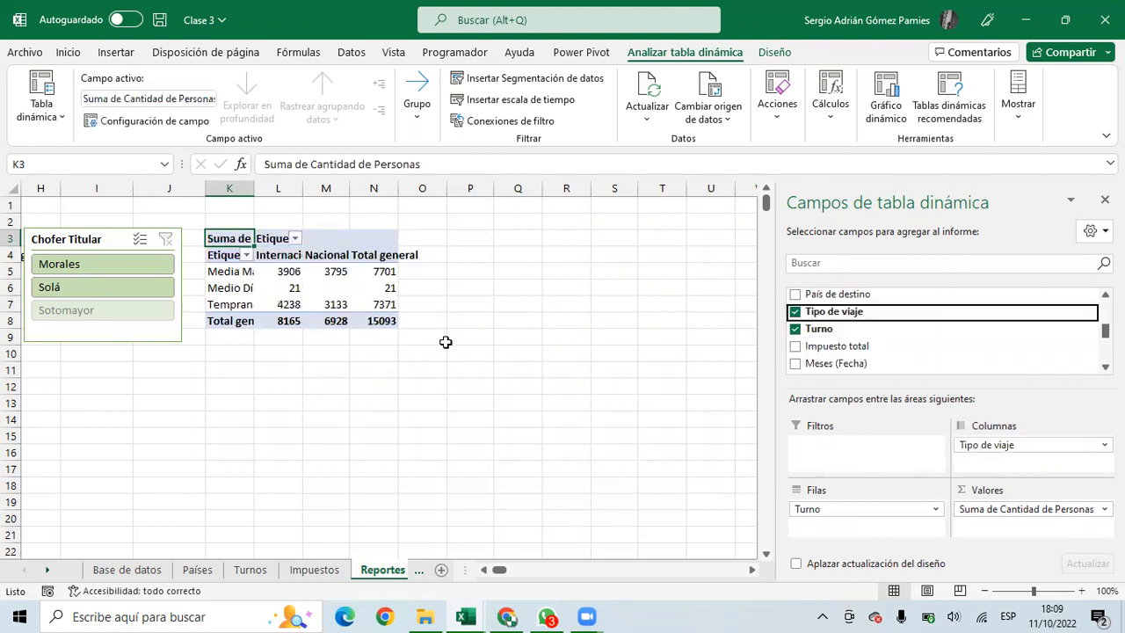
Widen columns K to N so the pivot table's labels fit
double_click(254, 189)
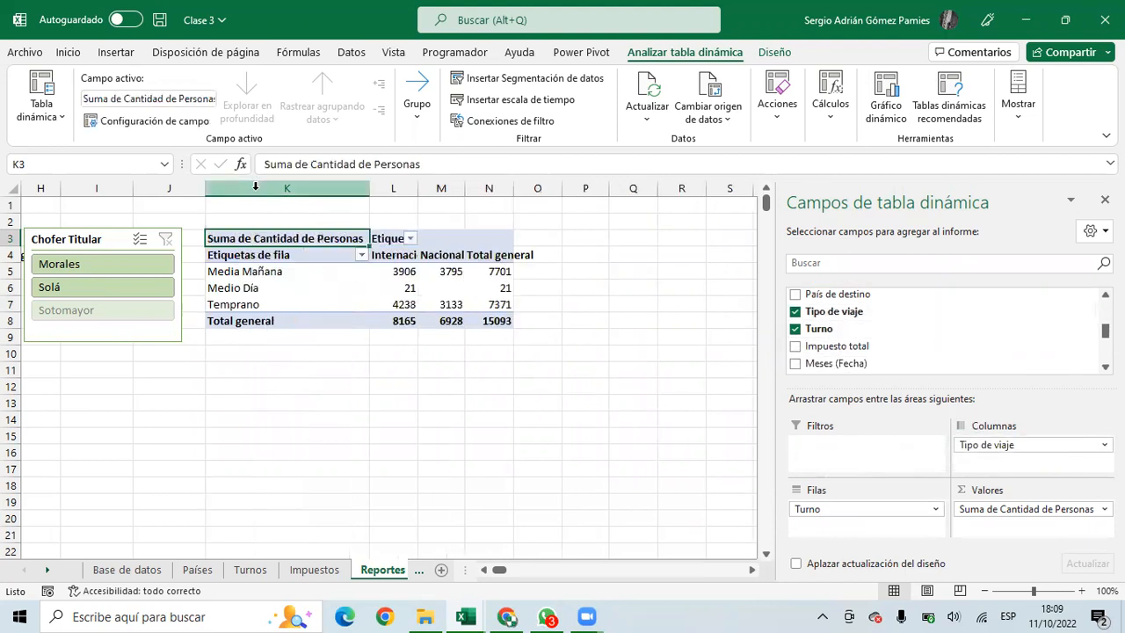
double_click(421, 188)
drag(507, 188, 607, 188)
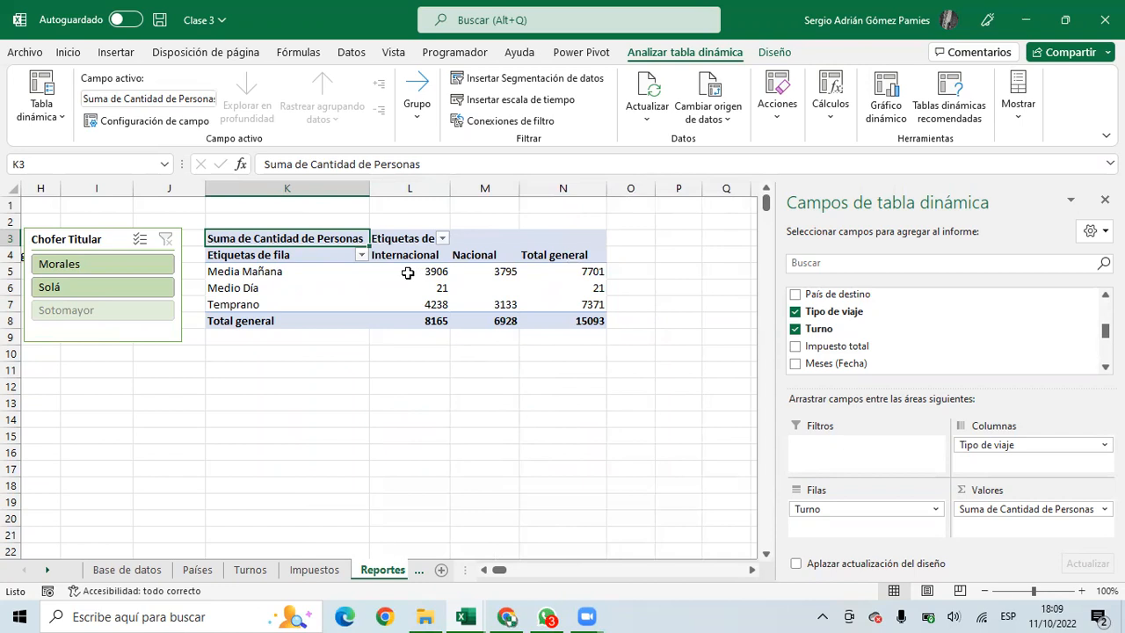
Examine the Internacional passenger figures for the Media Mañana, Medio Día and Temprano shifts in the pivot table
drag(408, 271, 405, 321)
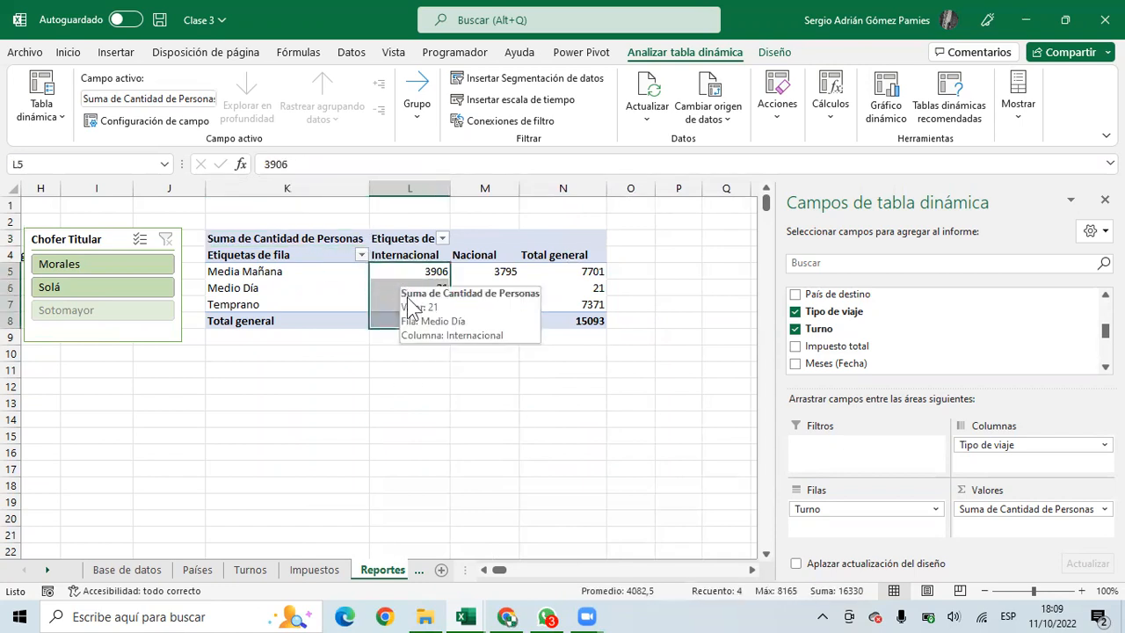
click(424, 270)
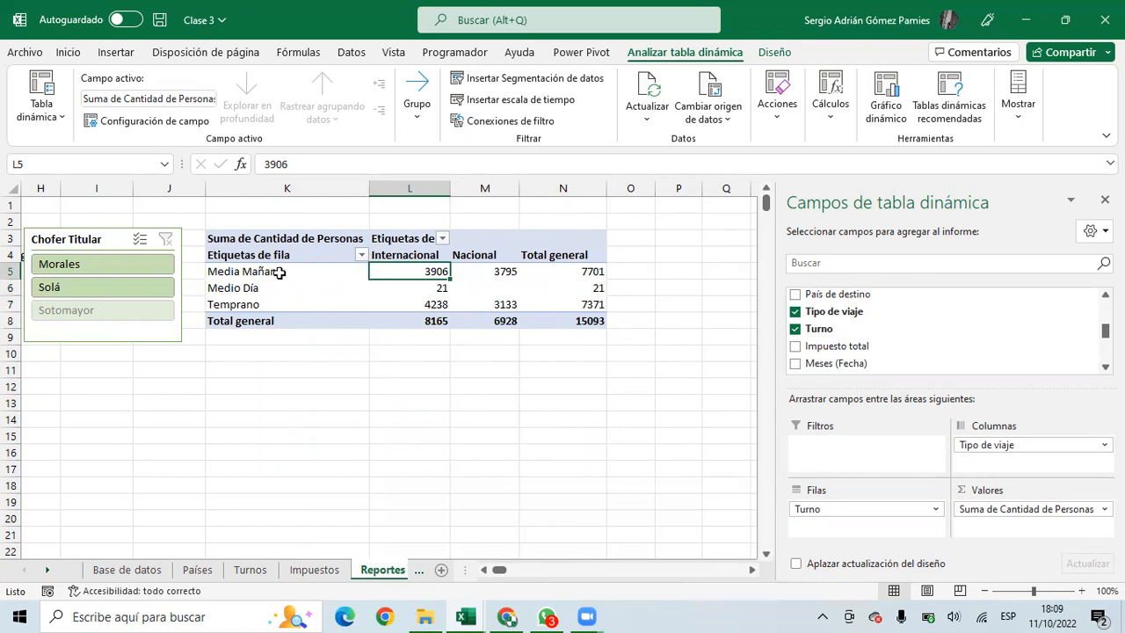
click(399, 290)
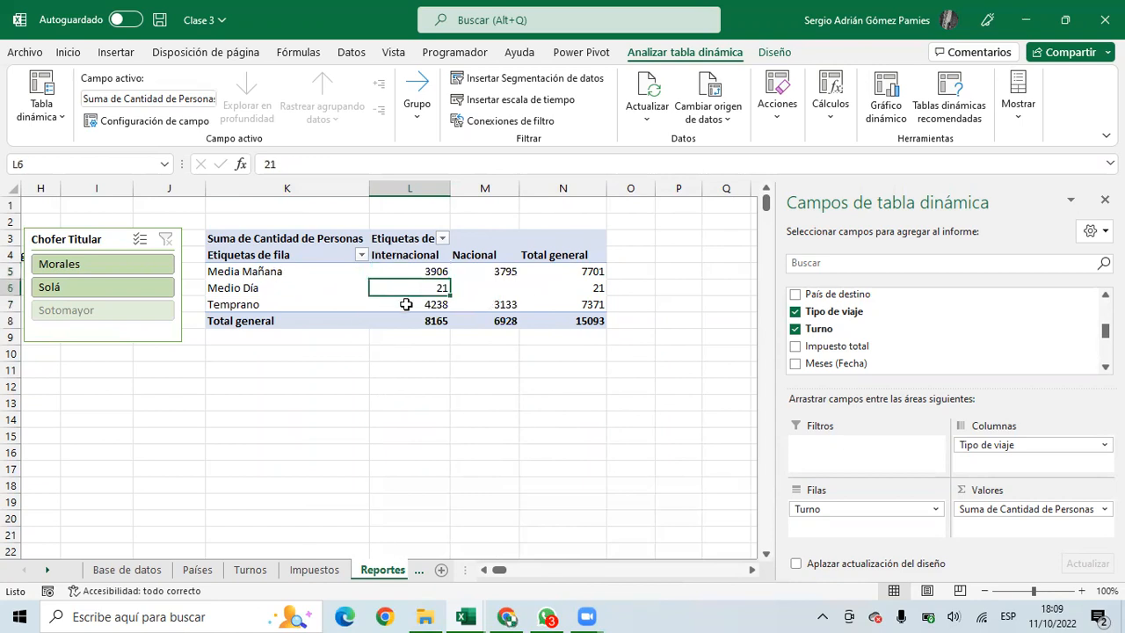
click(406, 304)
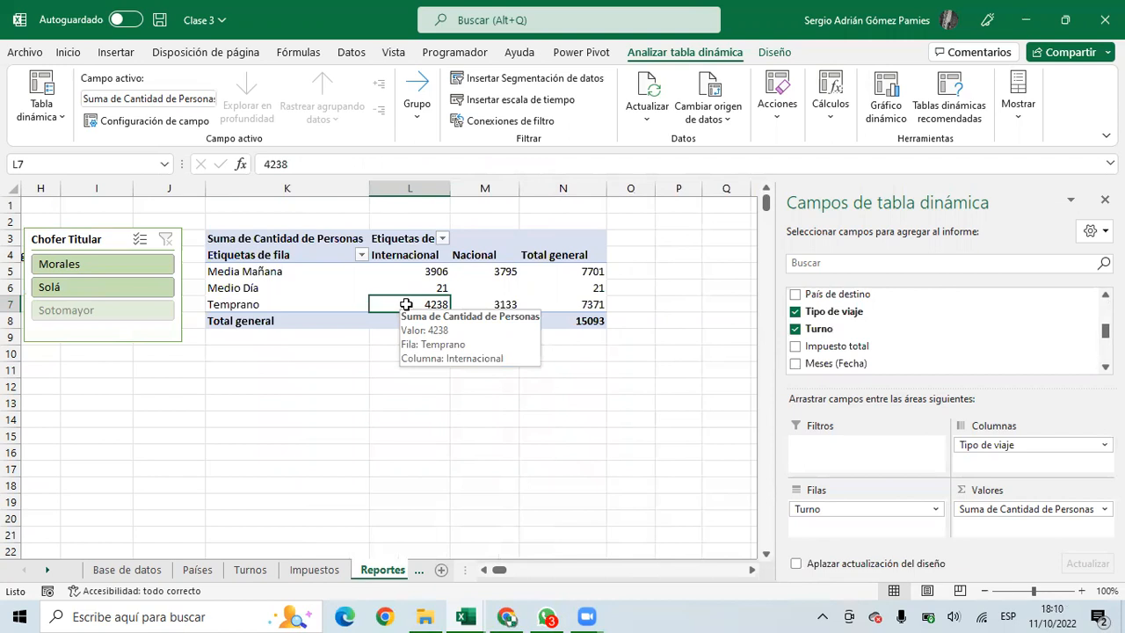
click(404, 272)
click(393, 300)
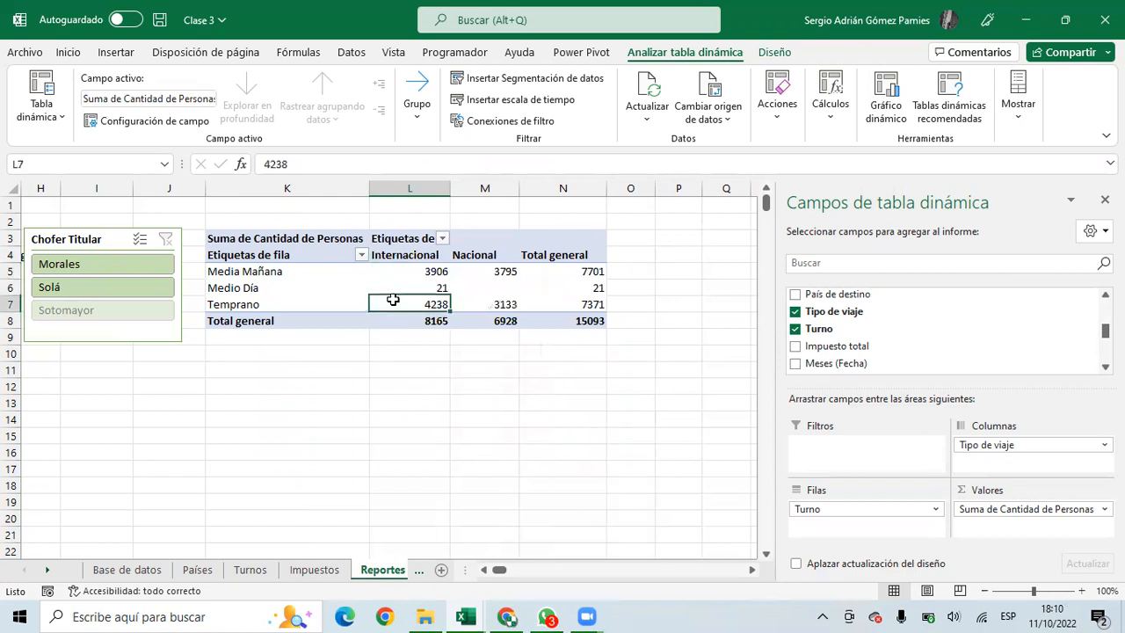
click(398, 281)
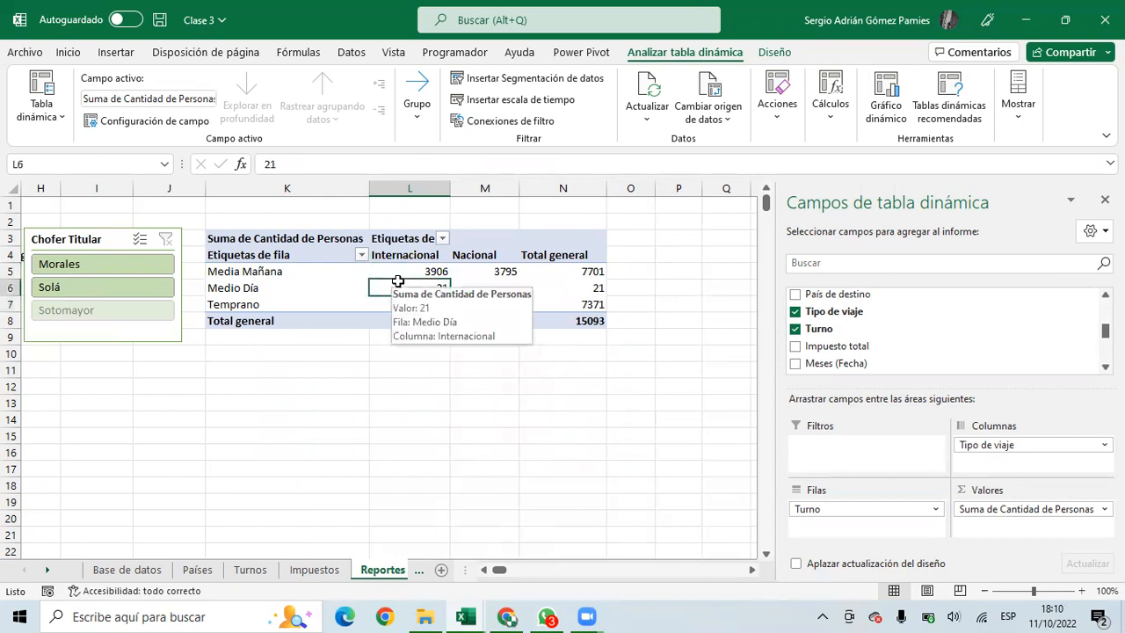
click(403, 271)
drag(403, 271, 407, 299)
click(406, 270)
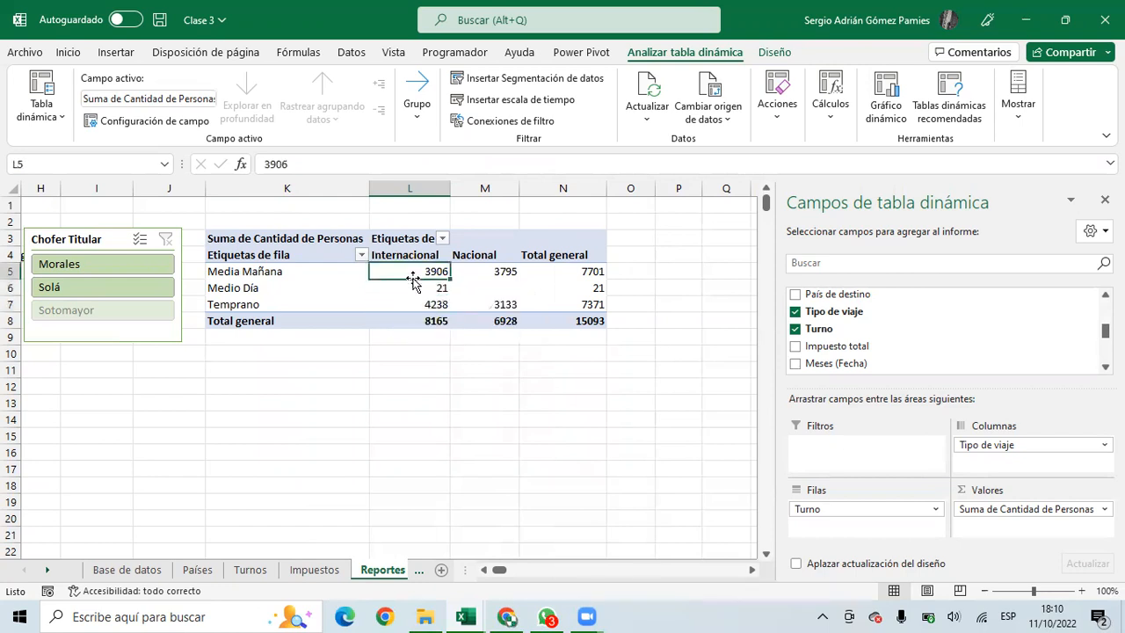
click(414, 300)
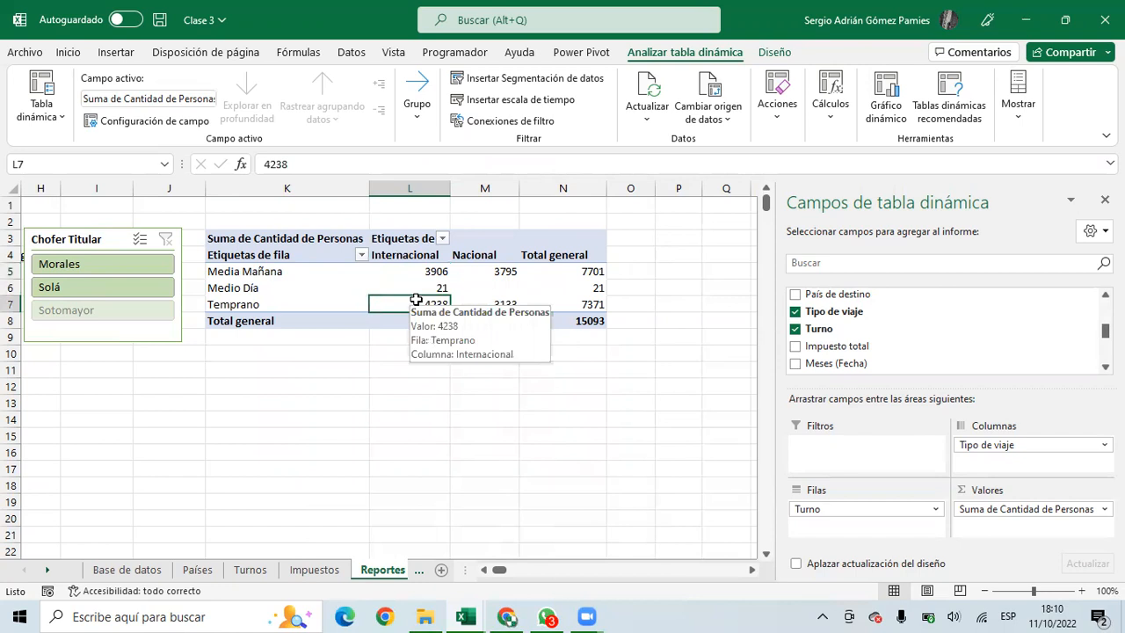
drag(418, 272, 420, 306)
click(405, 248)
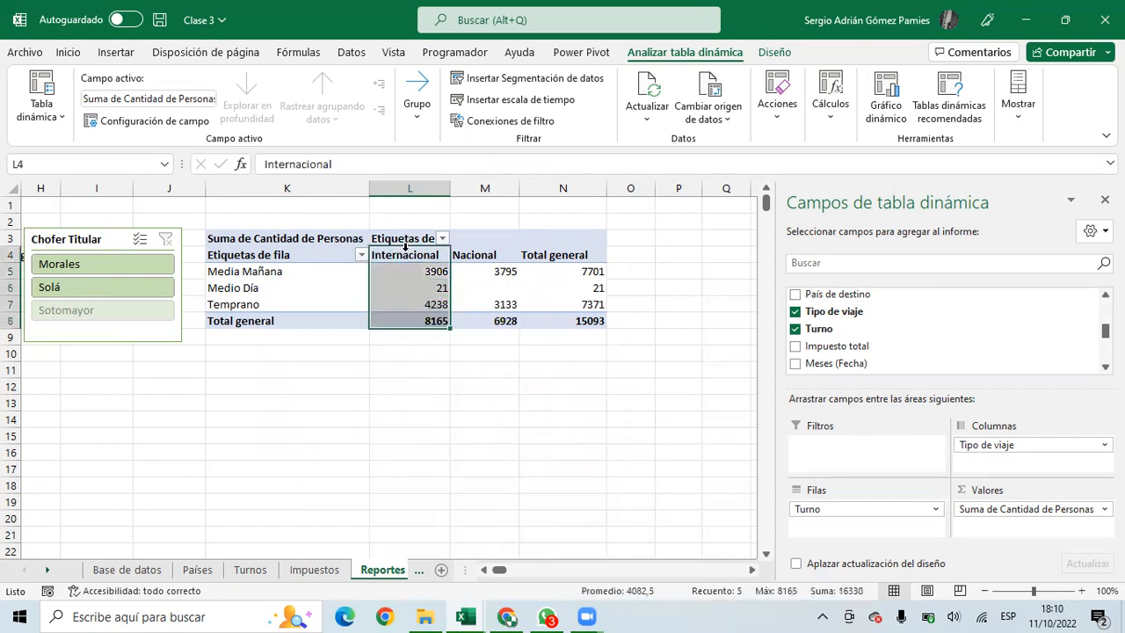
click(402, 274)
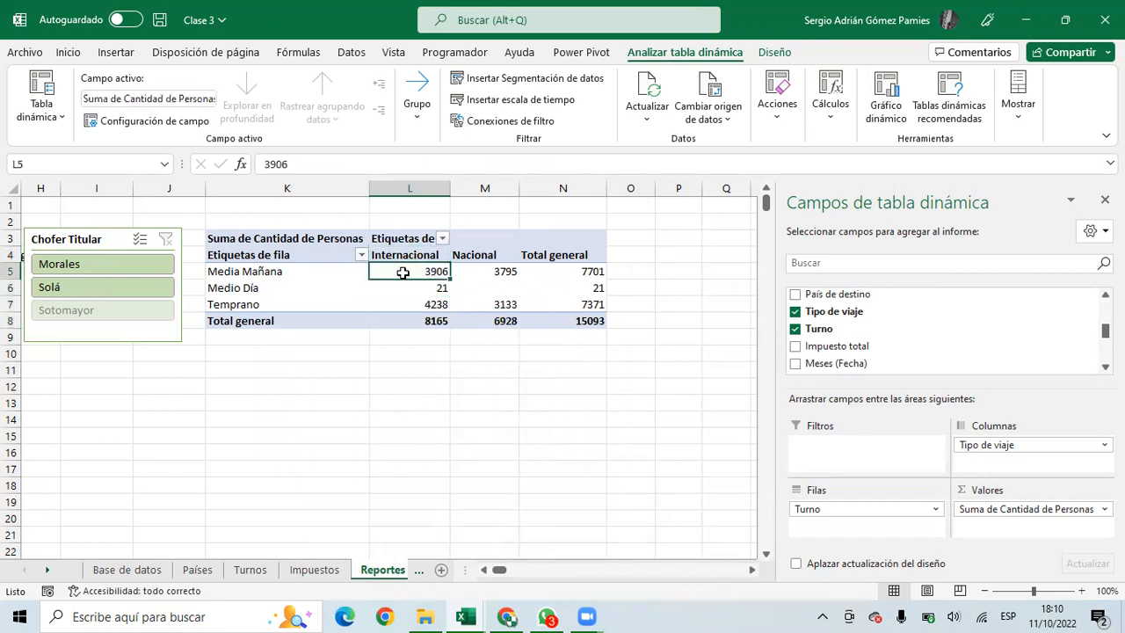
click(409, 301)
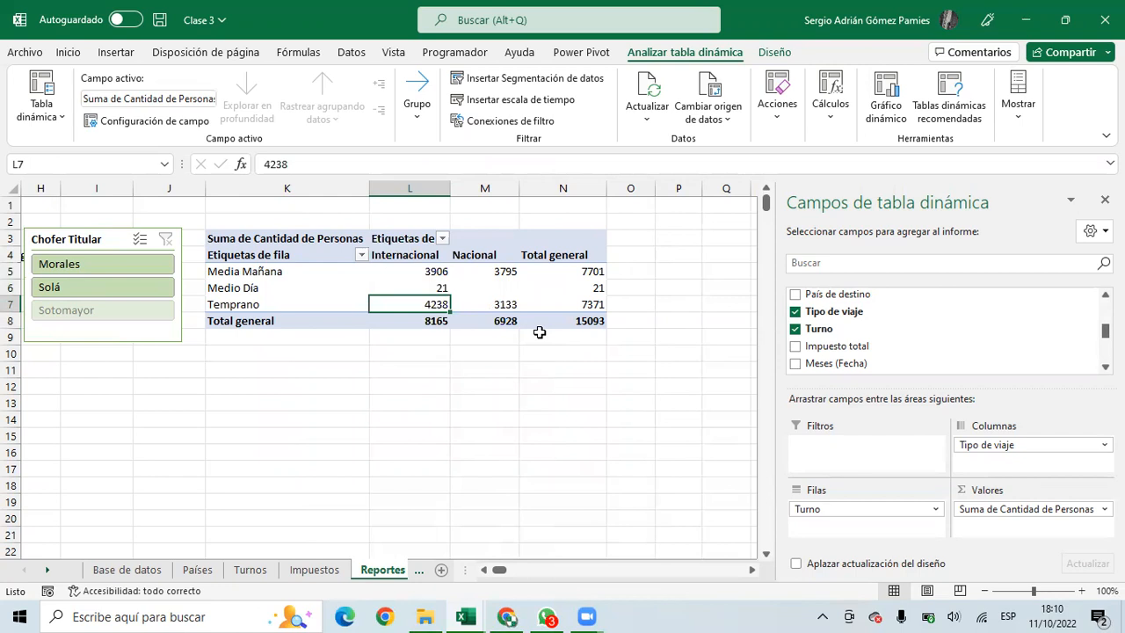
Copy the pivot table range K4:N8 and paste it as a static table starting at K11
drag(276, 254, 580, 328)
key(ctrl+c)
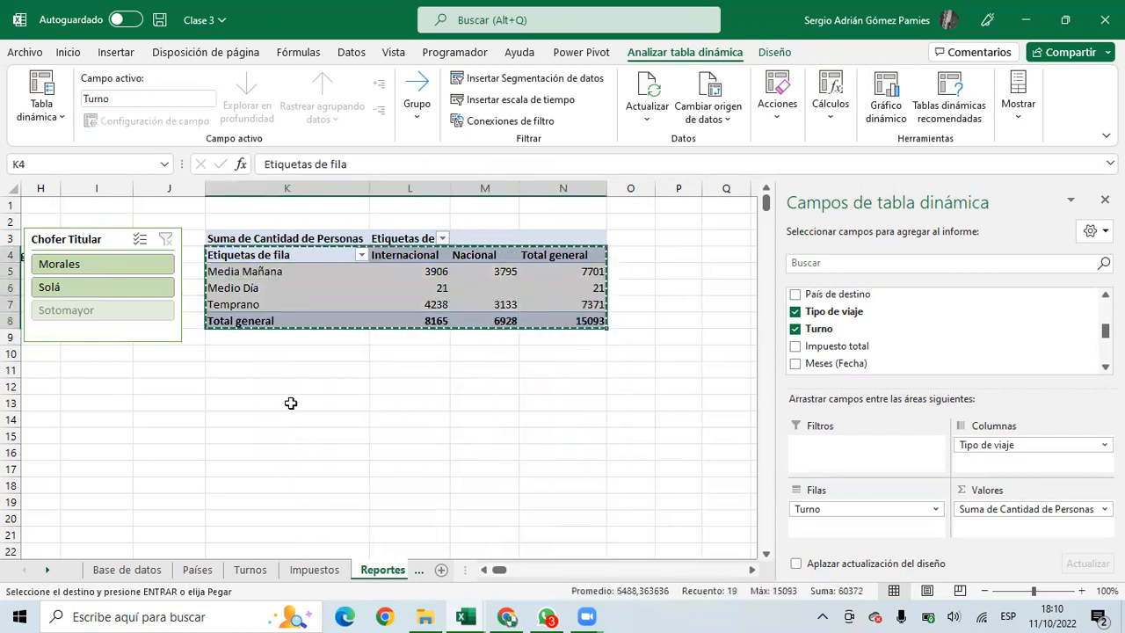
click(262, 371)
right_click(249, 373)
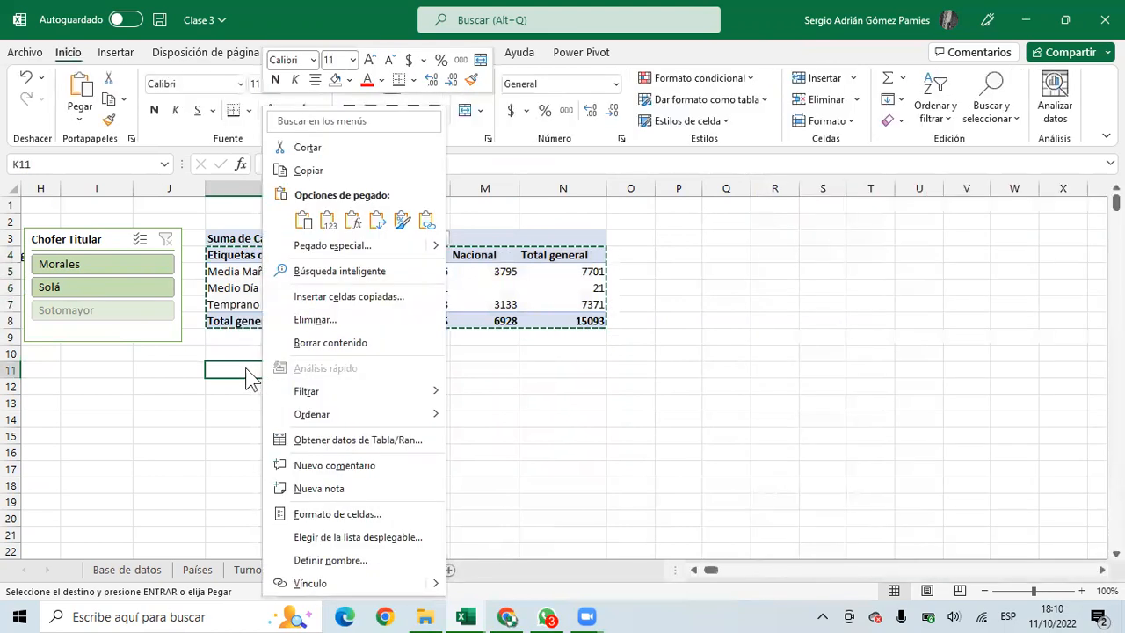
right_click(248, 369)
click(312, 225)
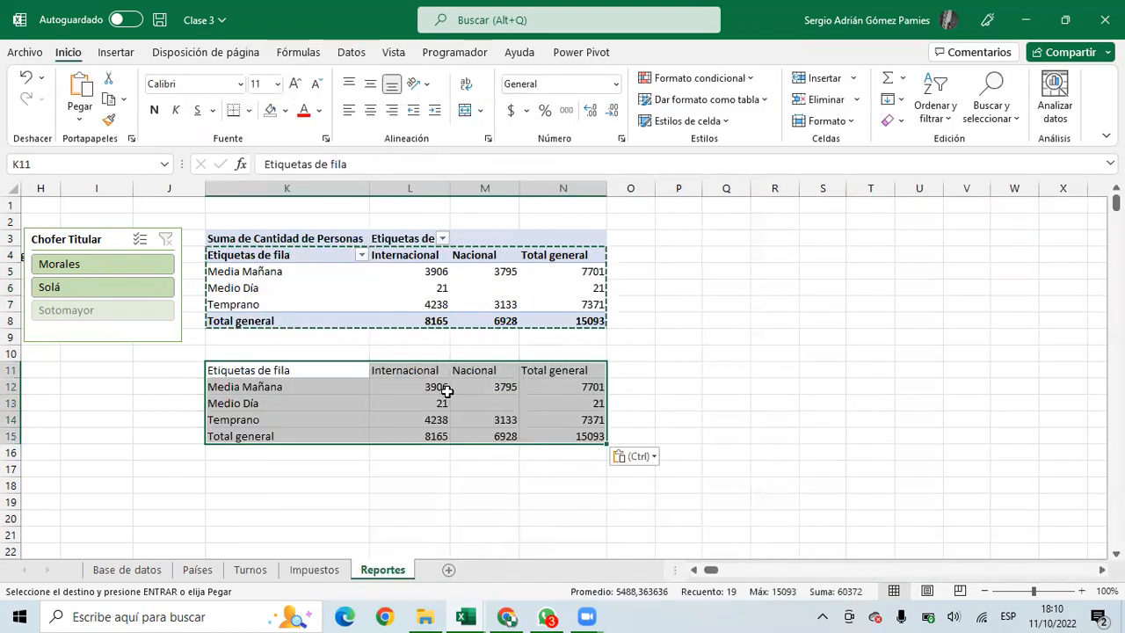
Enter =L12/$L$15 in L17 to get the Internacional share of the total, and fill it down to L20
scroll(413, 354, down, 2)
click(413, 353)
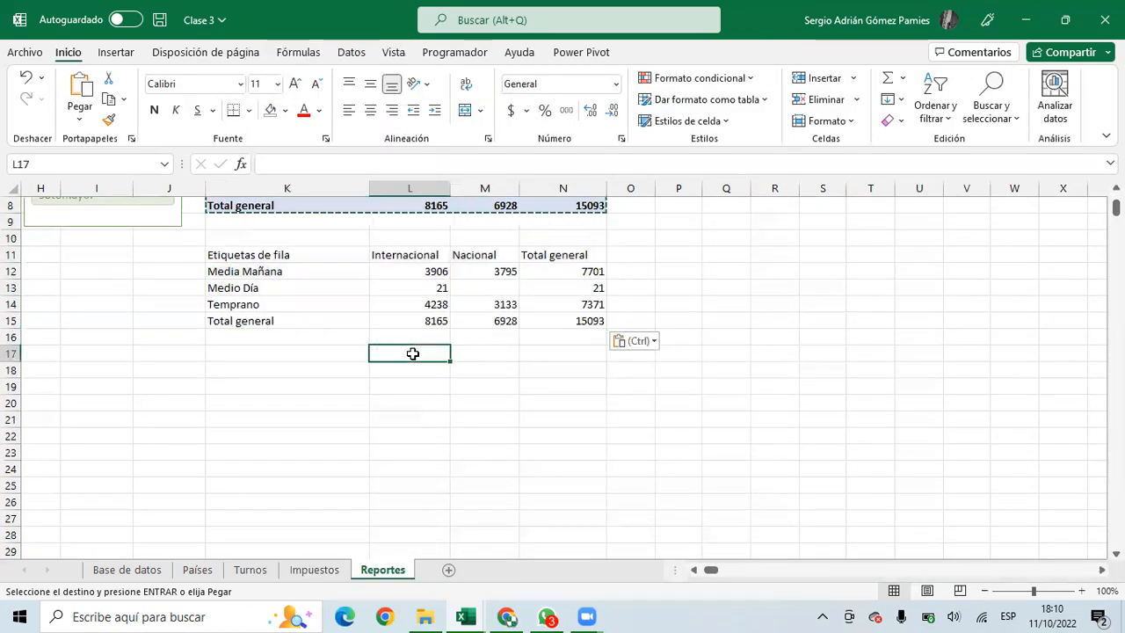
text(=)
key(Up)
key(Up)
key(Up)
key(Up)
key(Up)
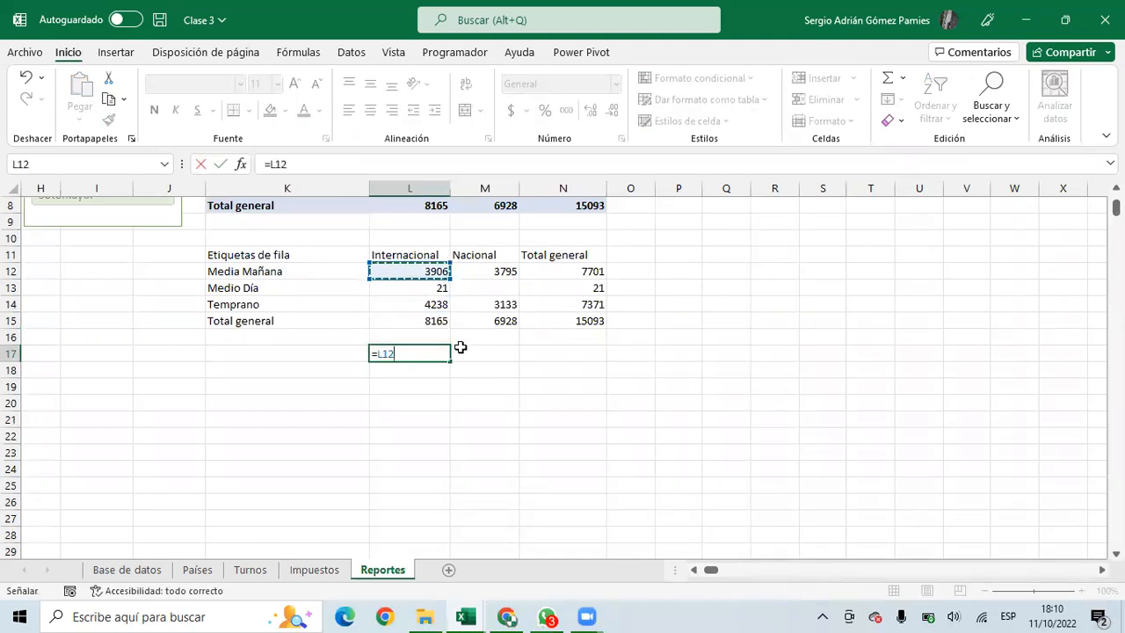
text(/)
click(427, 322)
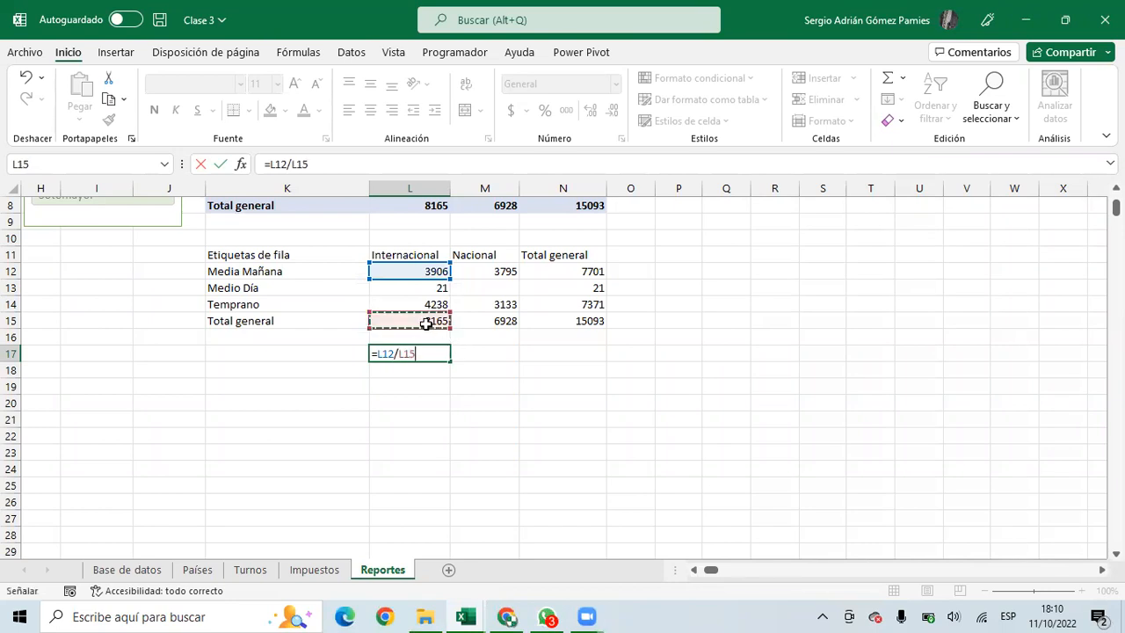
key(F4)
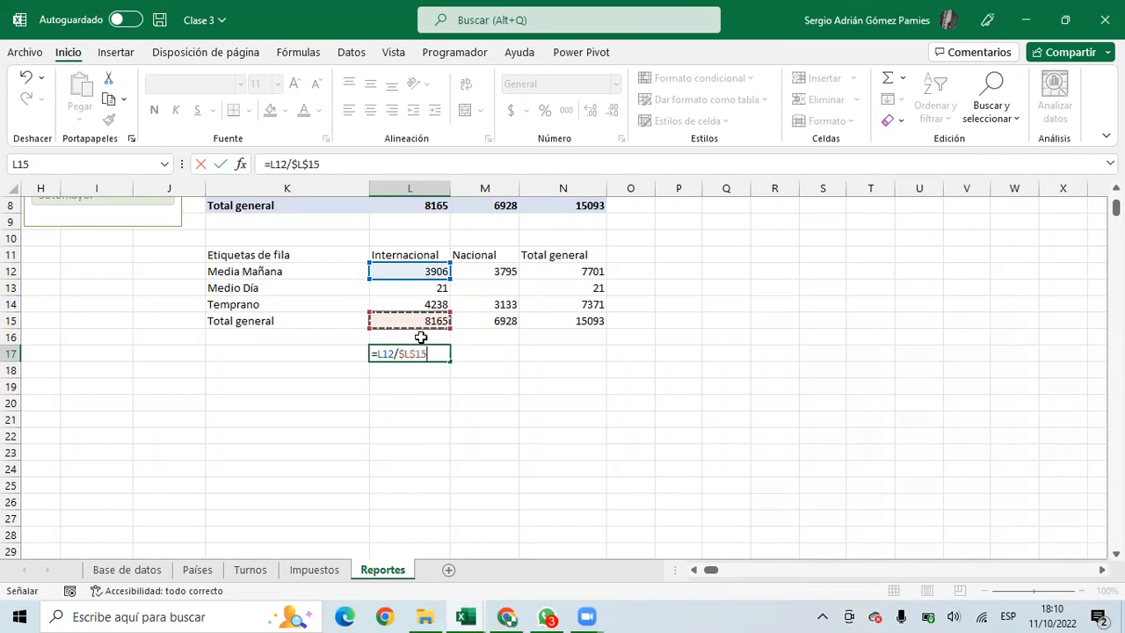
key(Return)
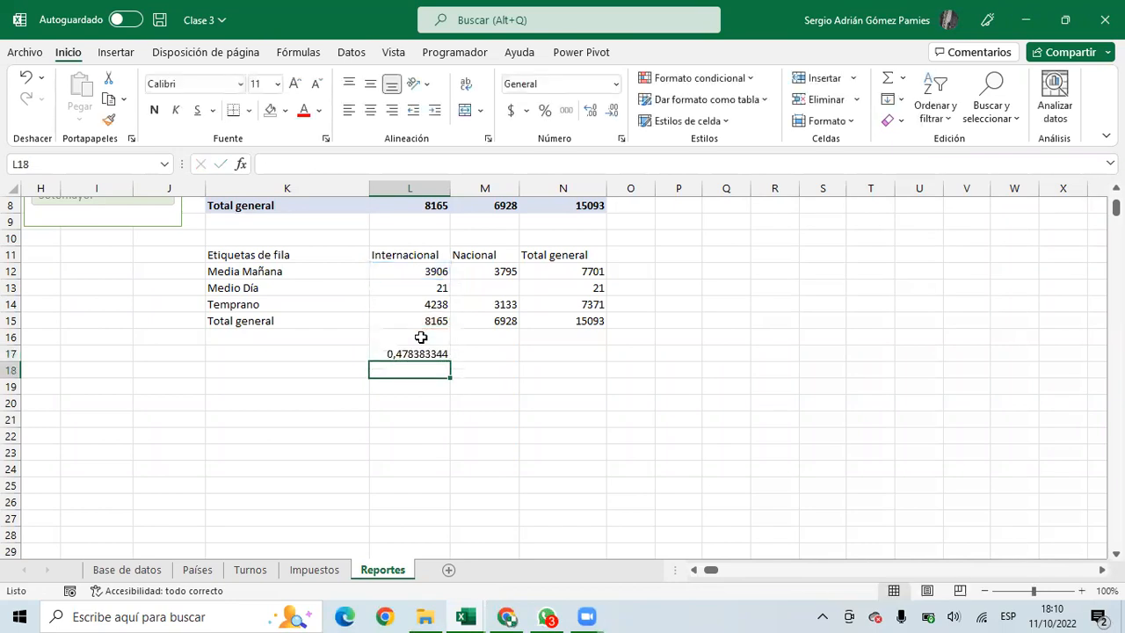
click(427, 352)
drag(448, 359, 420, 387)
Paste the shares from L17:L19 as values over the Internacional figures in L12:L14 and format them as percentages
key(ctrl+c)
right_click(438, 273)
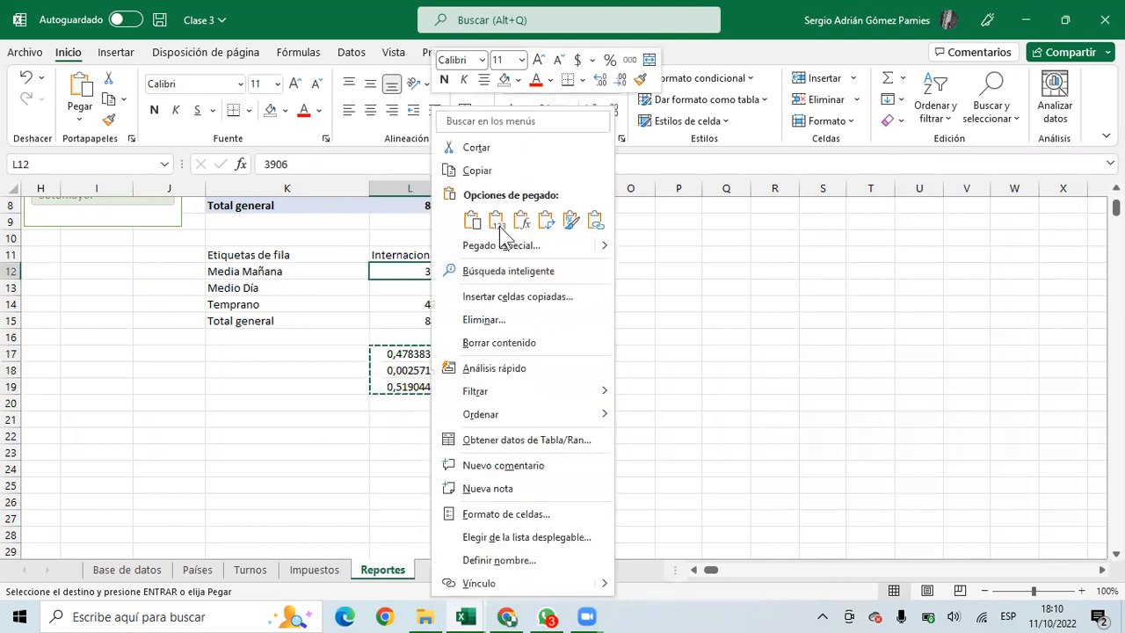
click(503, 220)
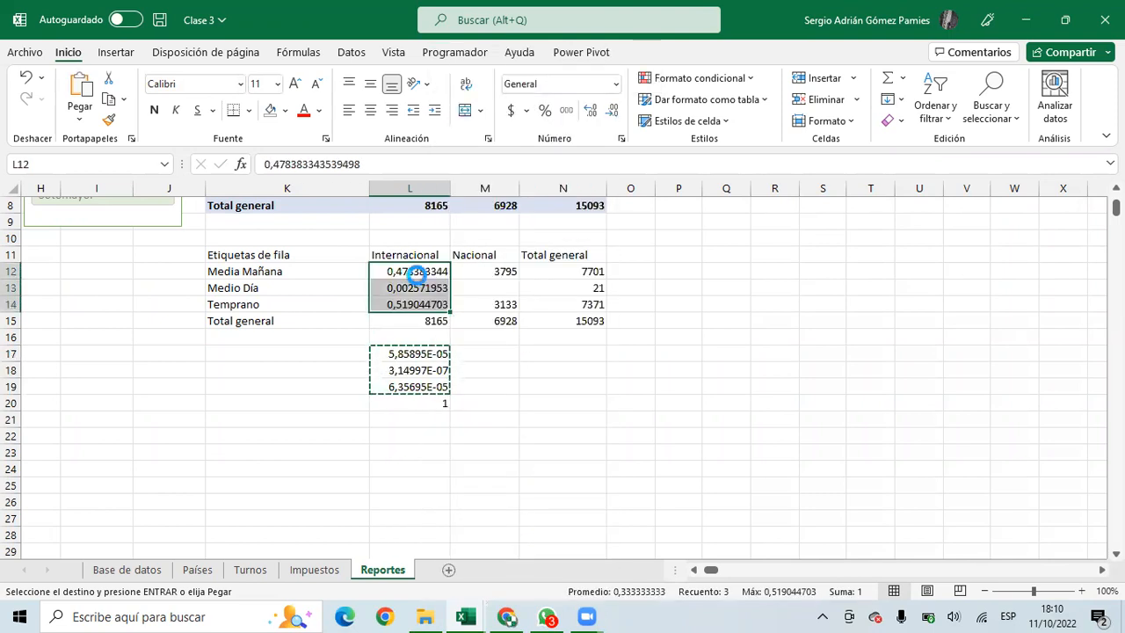
key(ctrl+shift+4)
key(ctrl+shift+5)
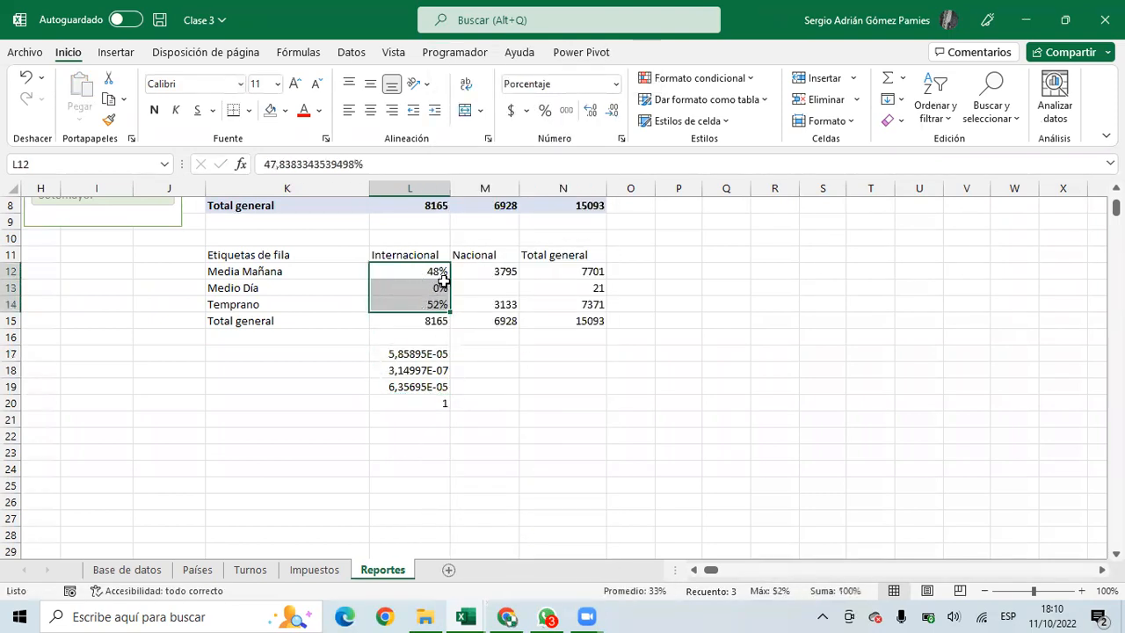
Clear the static table and the share formulas in K11:N20 below the pivot table
click(429, 274)
click(309, 318)
click(304, 304)
drag(221, 254, 589, 396)
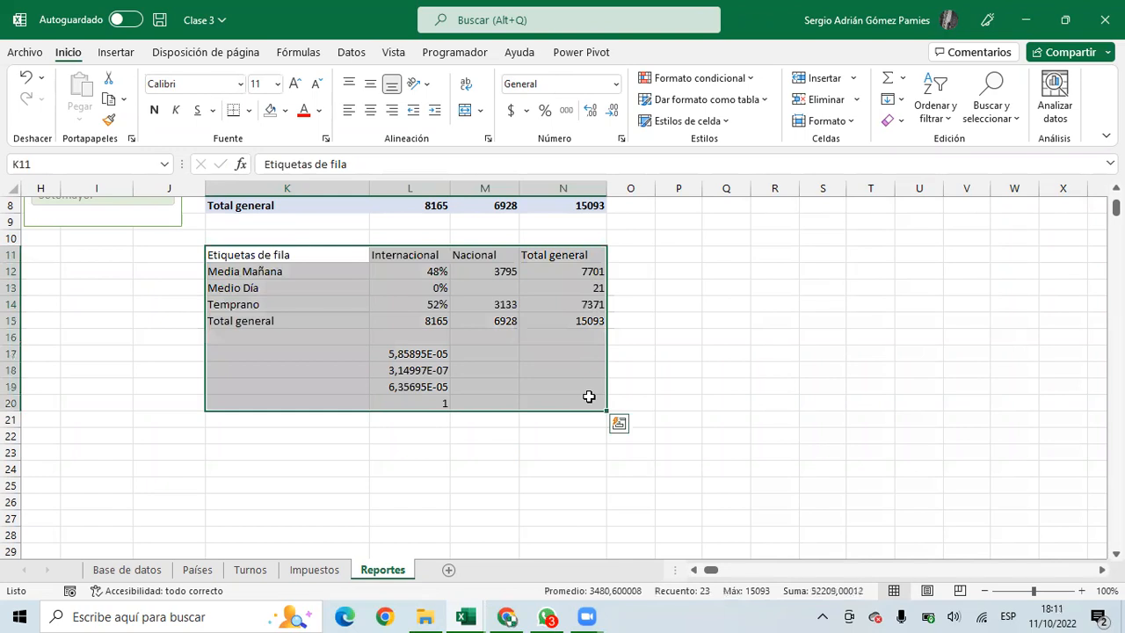
key(Delete)
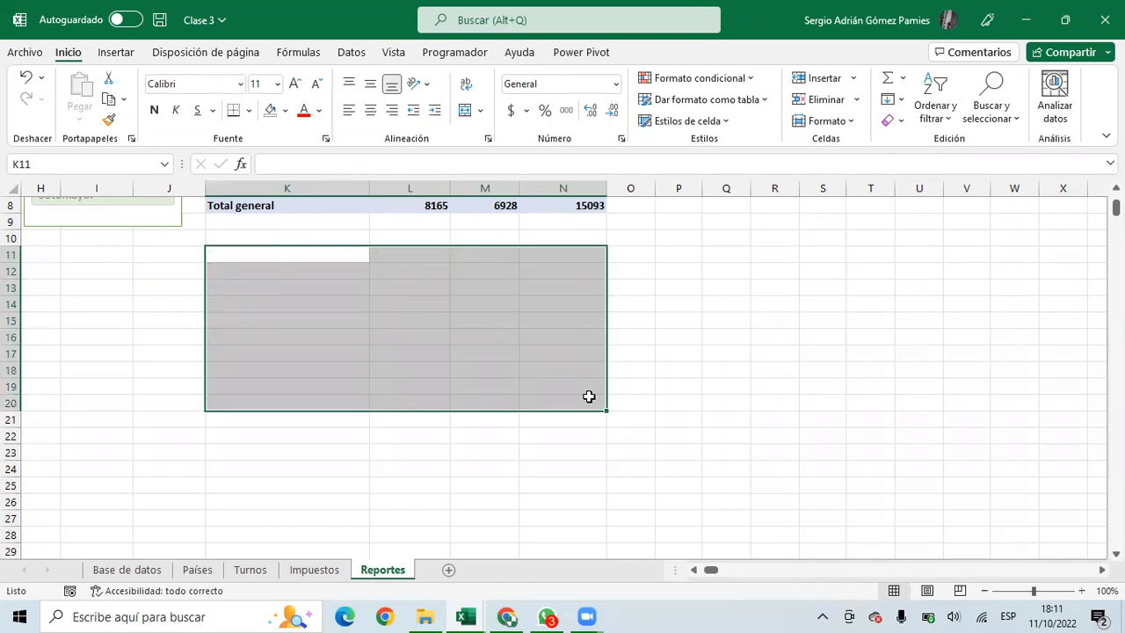
Show the pivot table's Suma de Cantidad de Personas values as % del total de columnas
scroll(589, 396, up, 3)
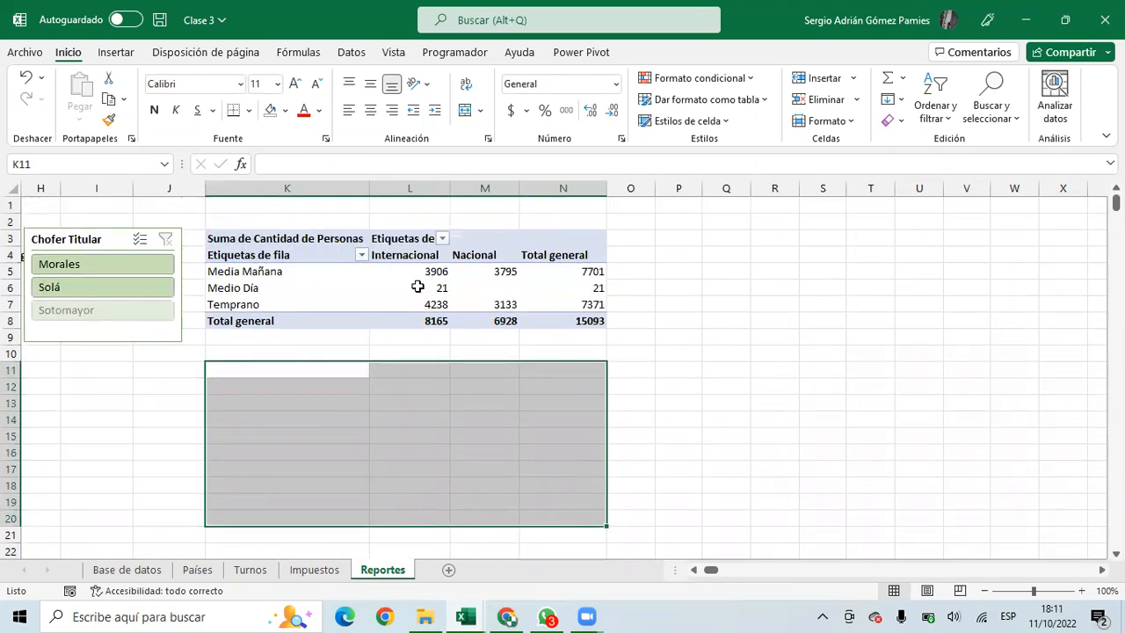
click(416, 286)
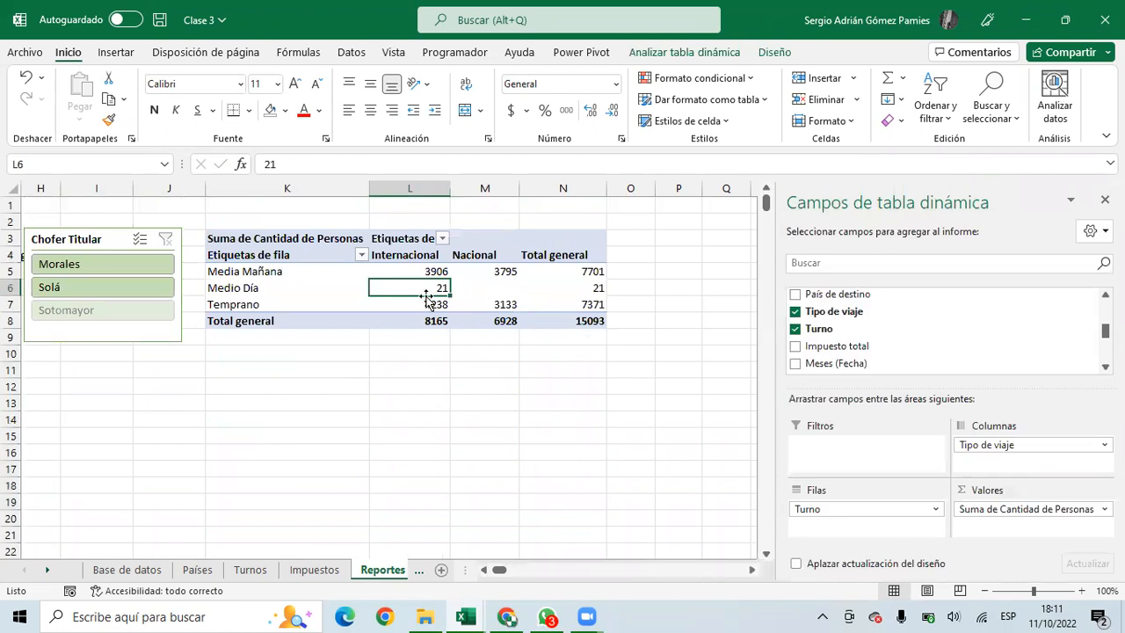
mouse_move(404, 288)
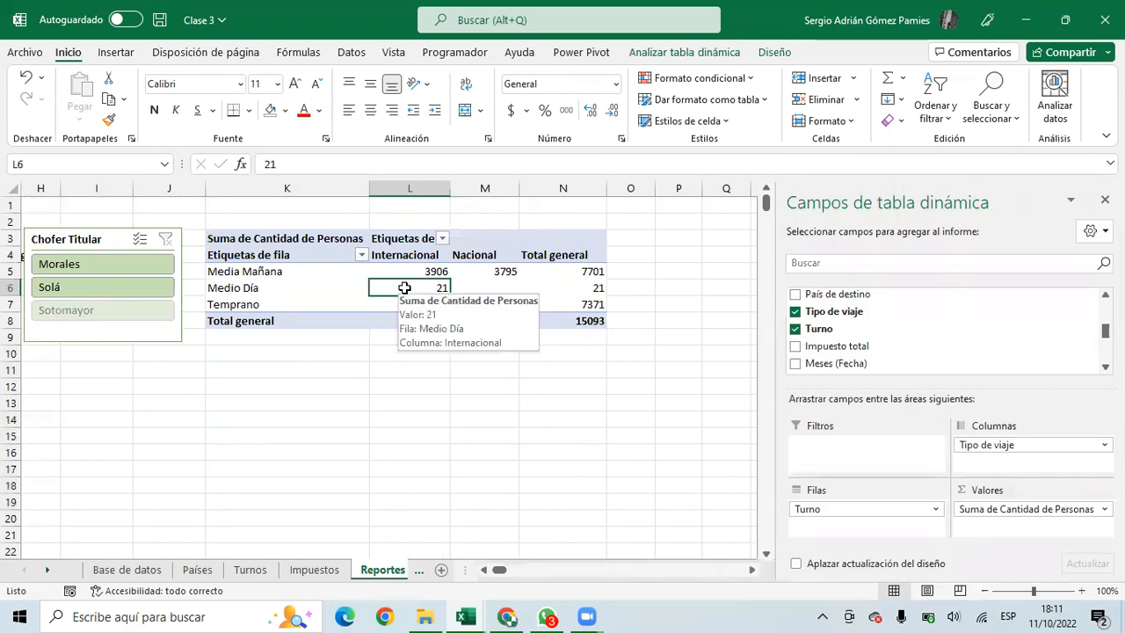
click(1007, 511)
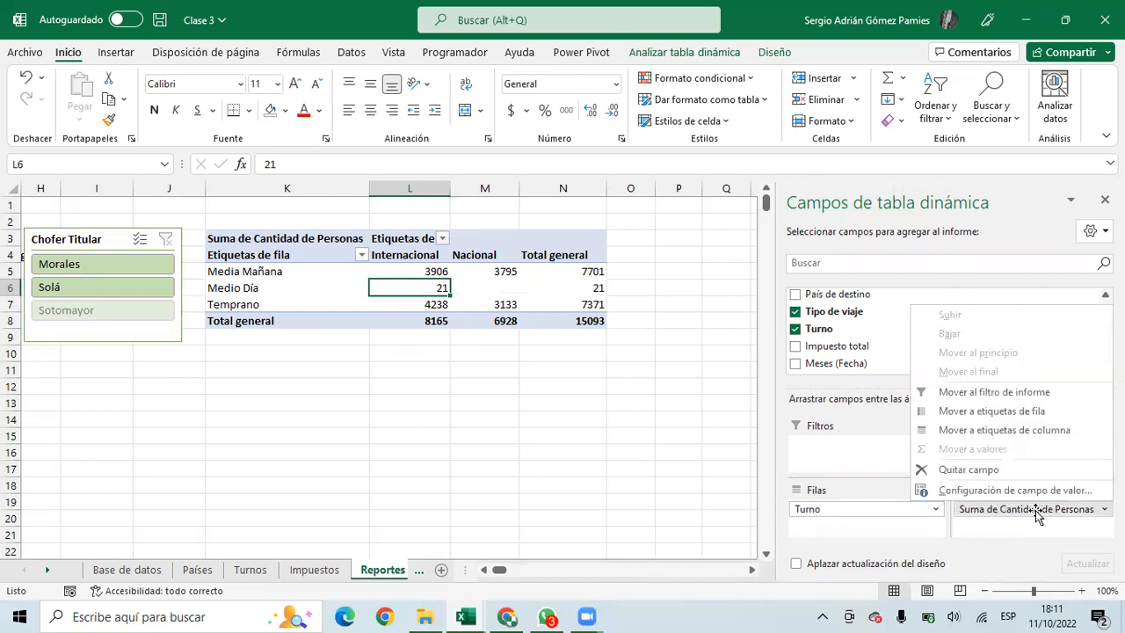
click(978, 490)
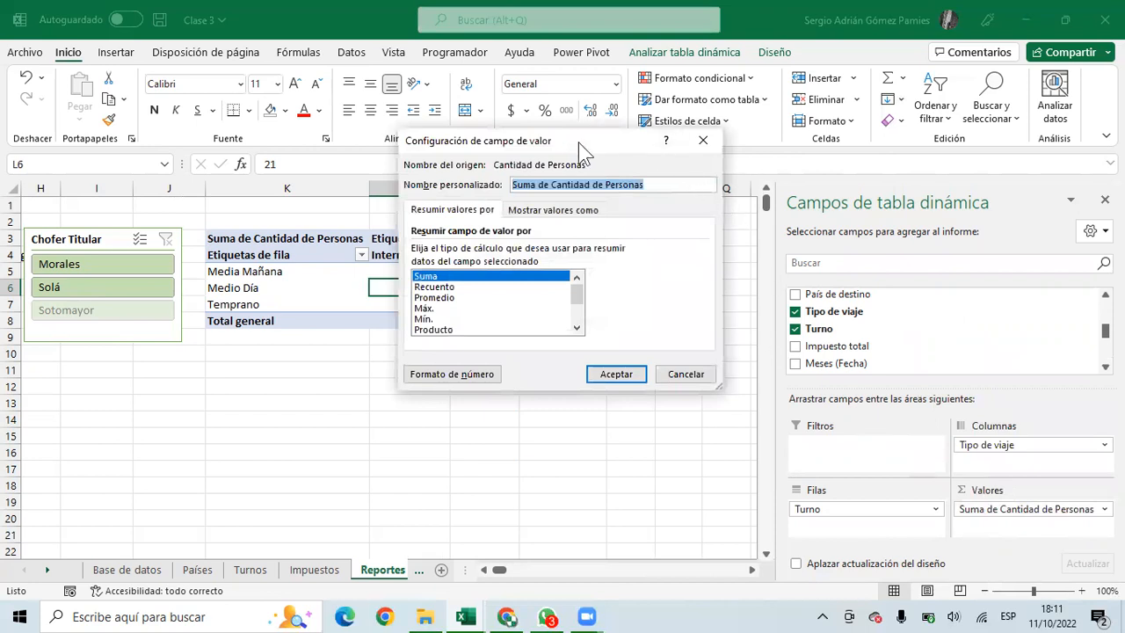
drag(578, 143, 230, 138)
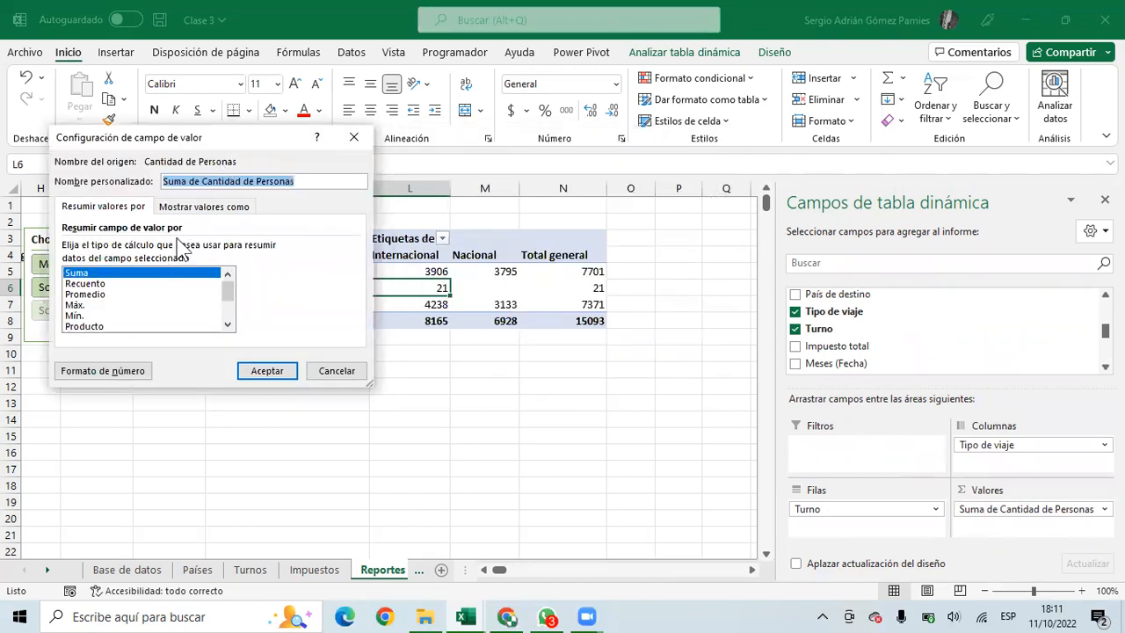
click(186, 206)
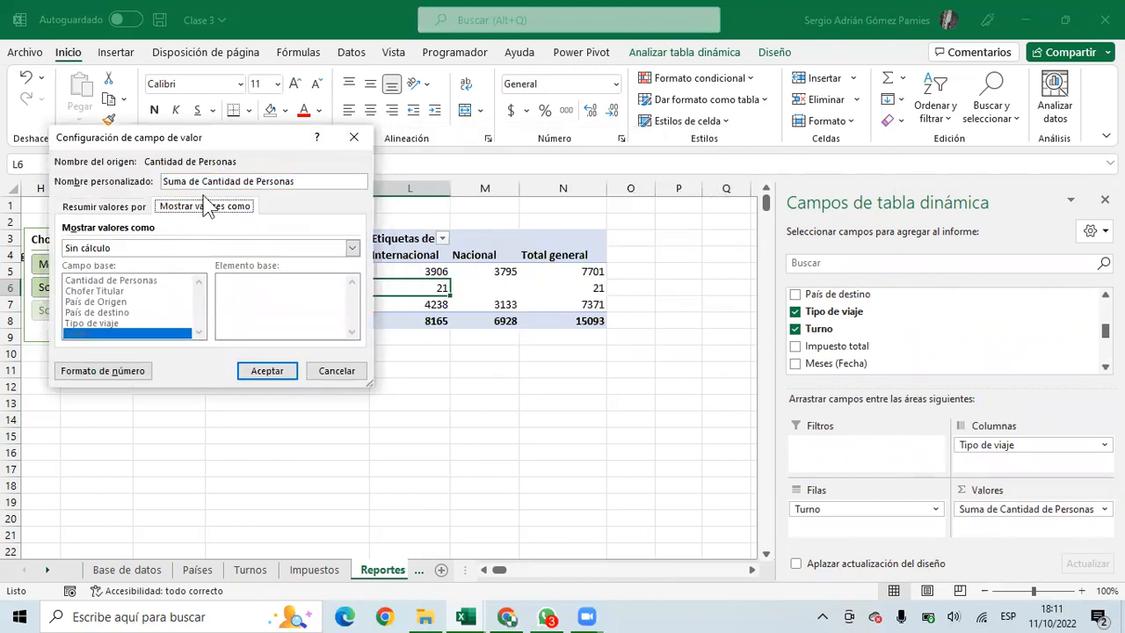
click(238, 248)
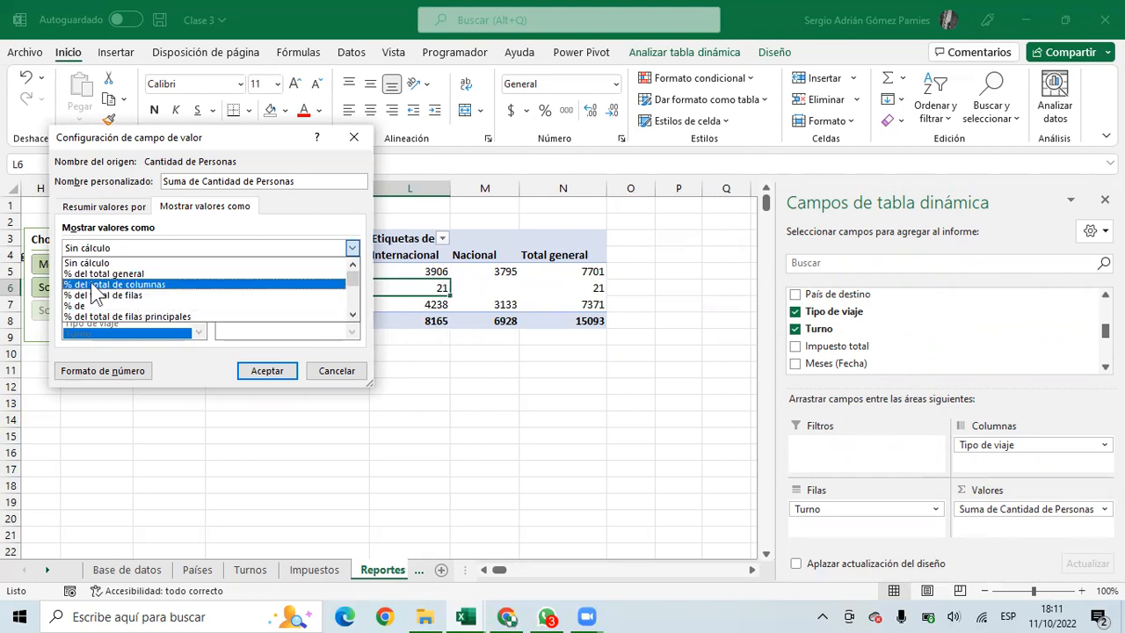
click(92, 285)
click(266, 369)
drag(422, 271, 594, 337)
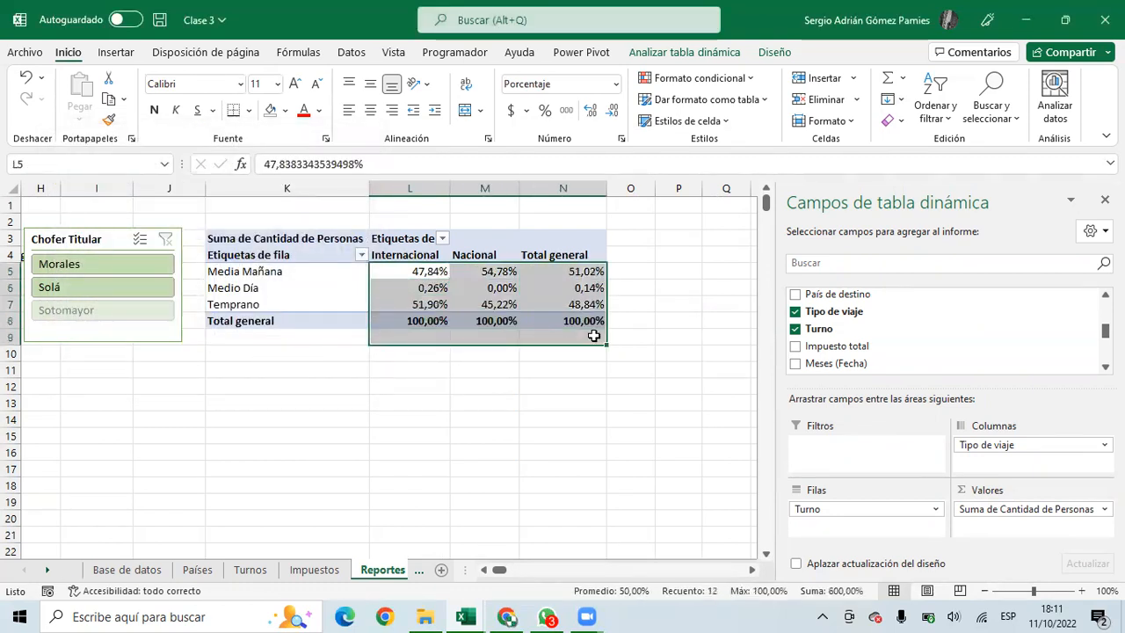
click(405, 271)
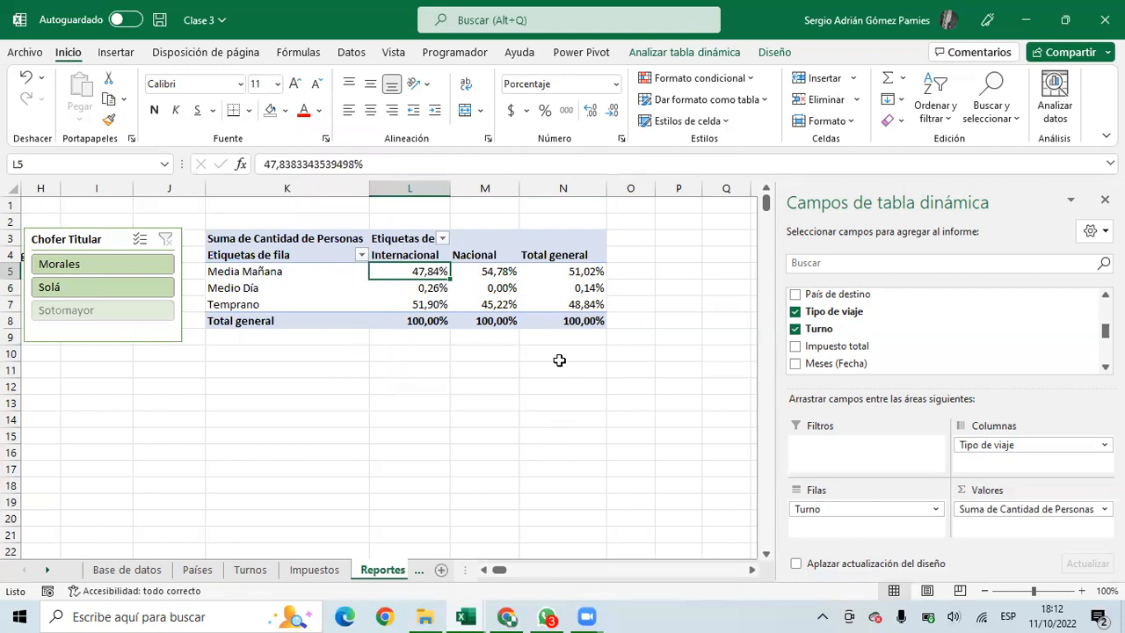
Replace the Turno row field of the pivot table with Meses (Fecha)
scroll(945, 330, down, 6)
scroll(945, 329, up, 3)
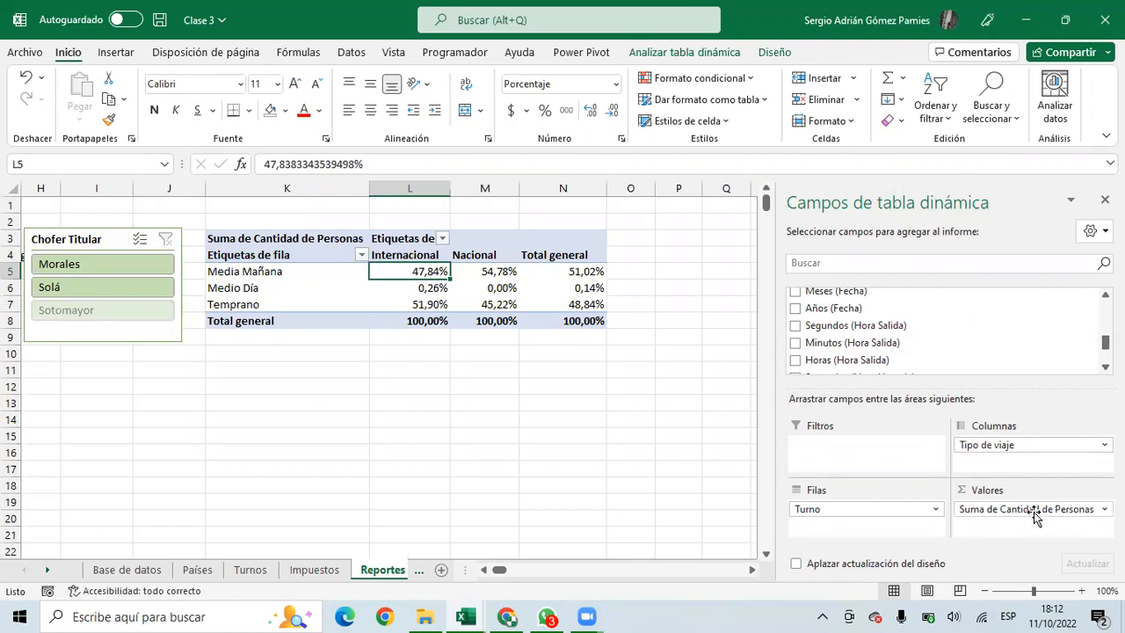
drag(1011, 508, 857, 356)
scroll(944, 332, up, 2)
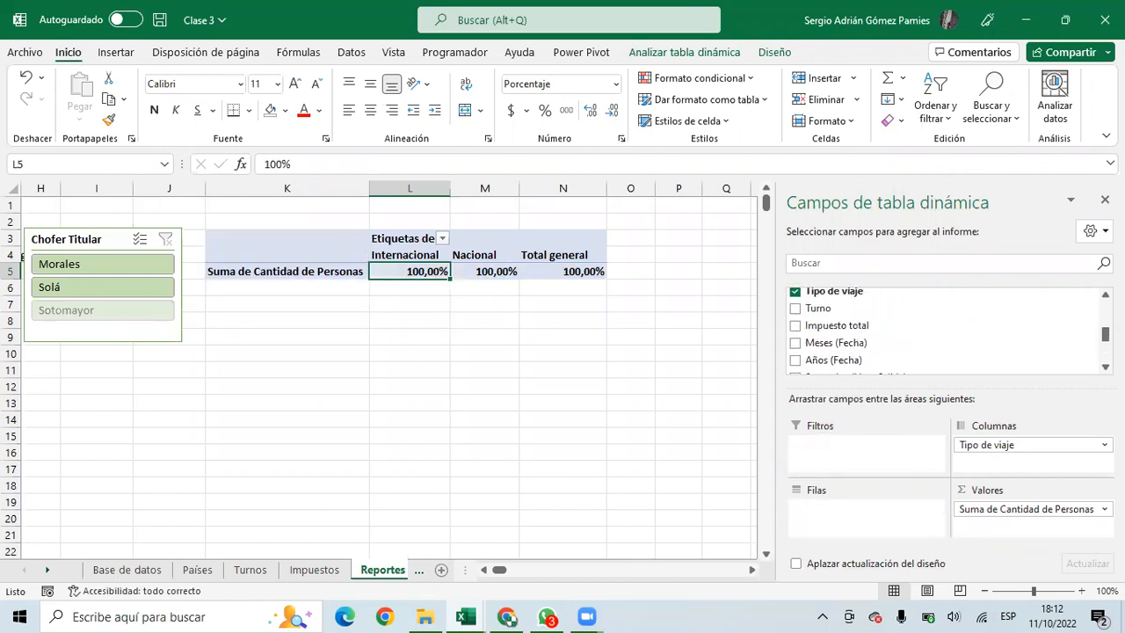
drag(831, 345, 853, 479)
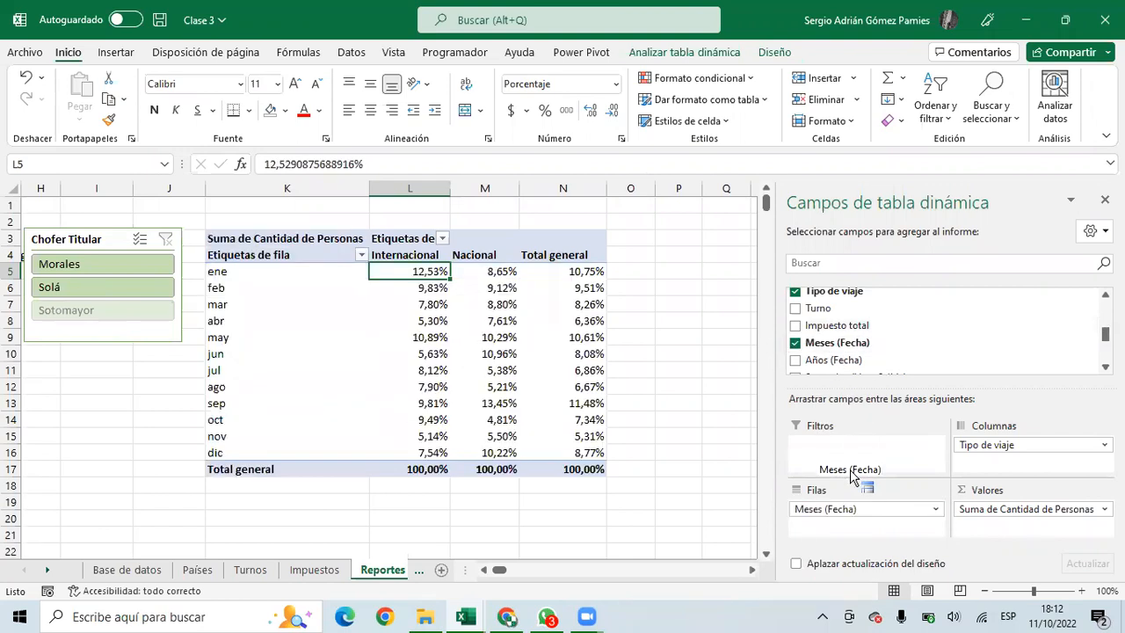
drag(215, 270, 232, 422)
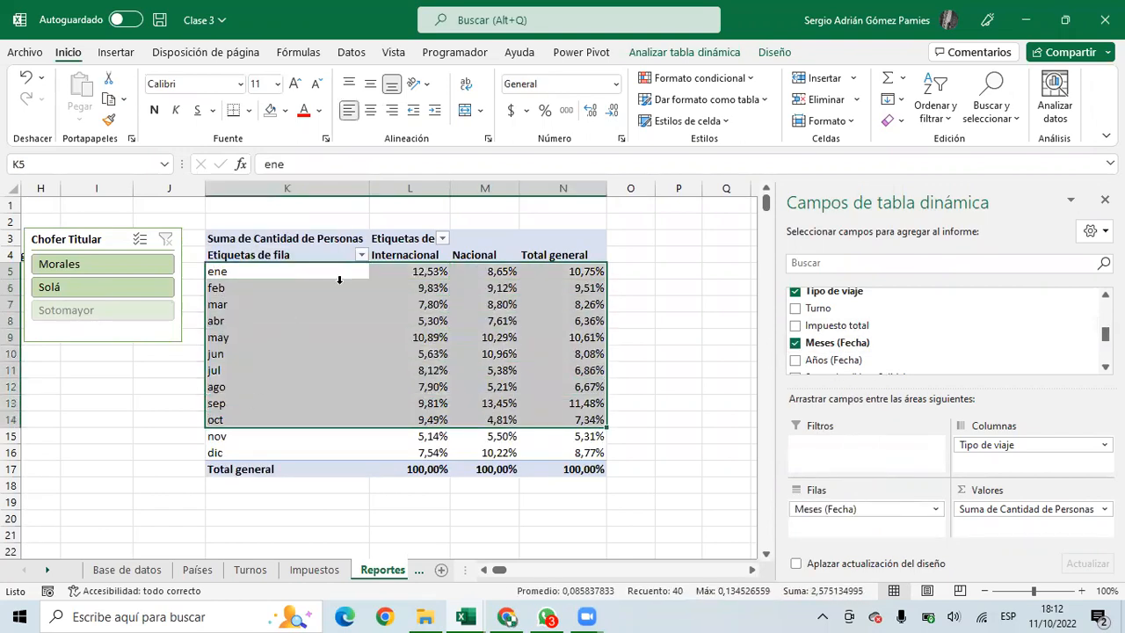
click(406, 270)
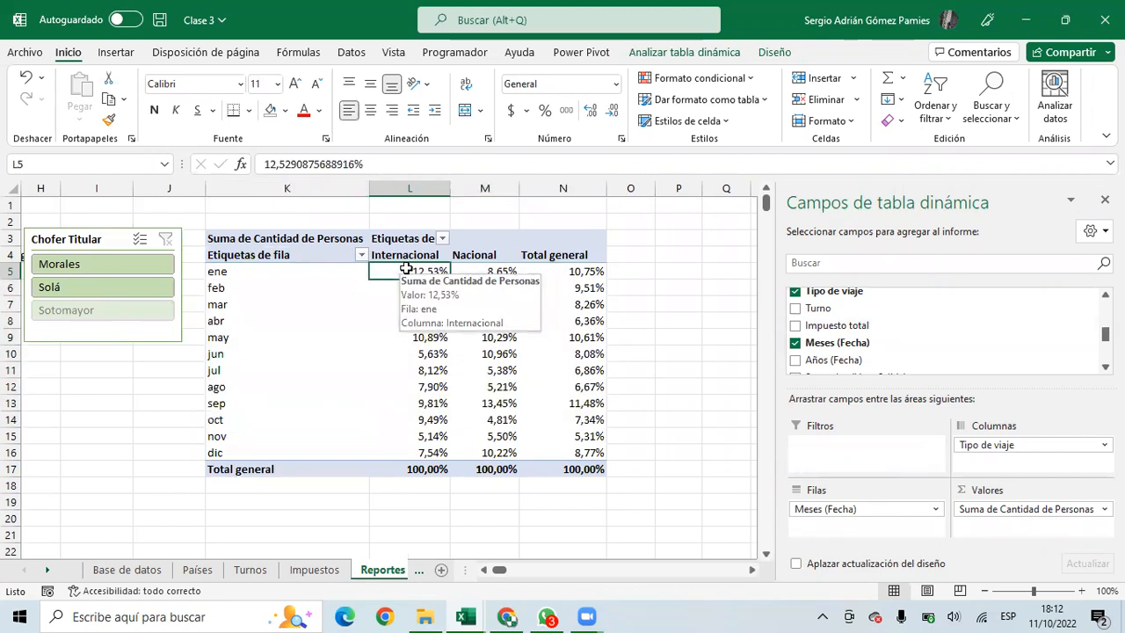
Set the Suma de Cantidad de Personas field to show its values as Sin cálculo
click(963, 510)
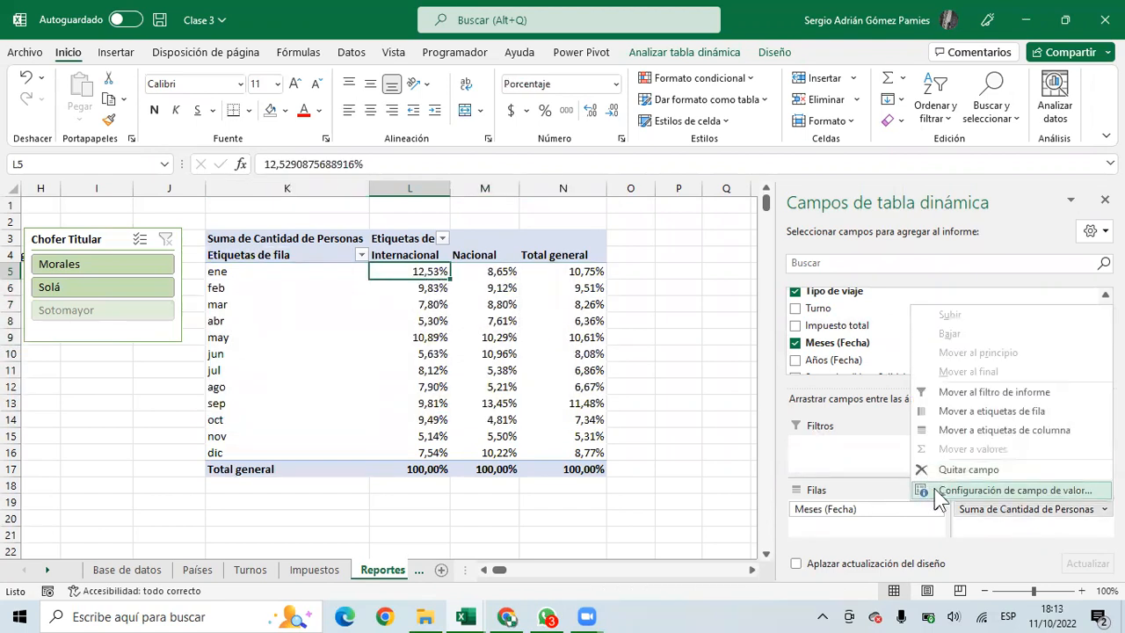
click(927, 489)
click(171, 207)
click(149, 247)
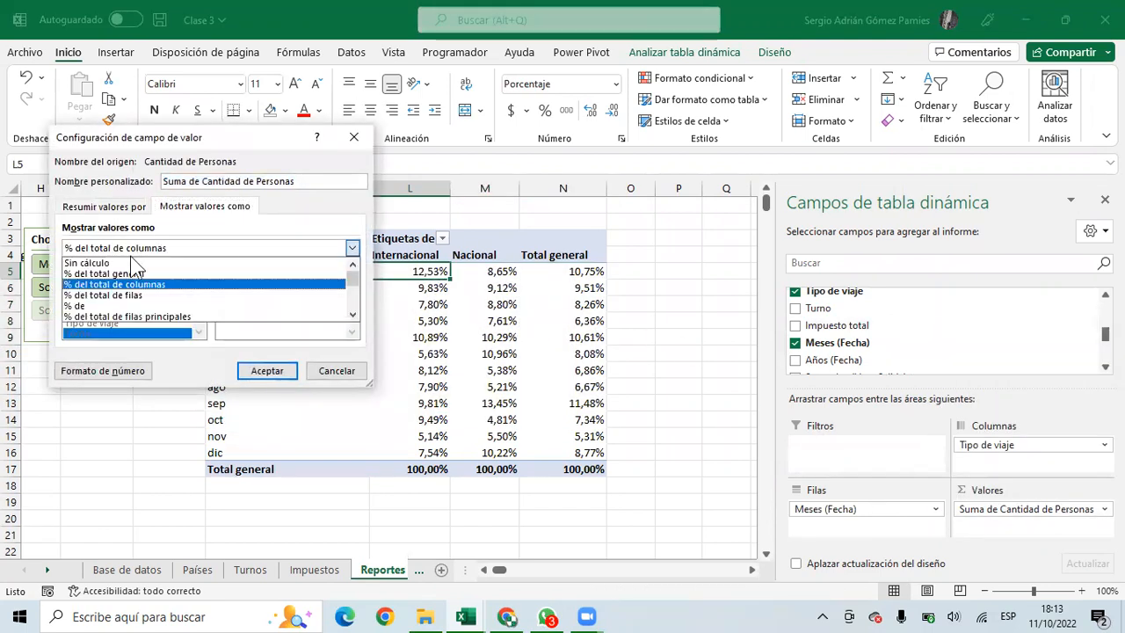
click(125, 277)
click(265, 366)
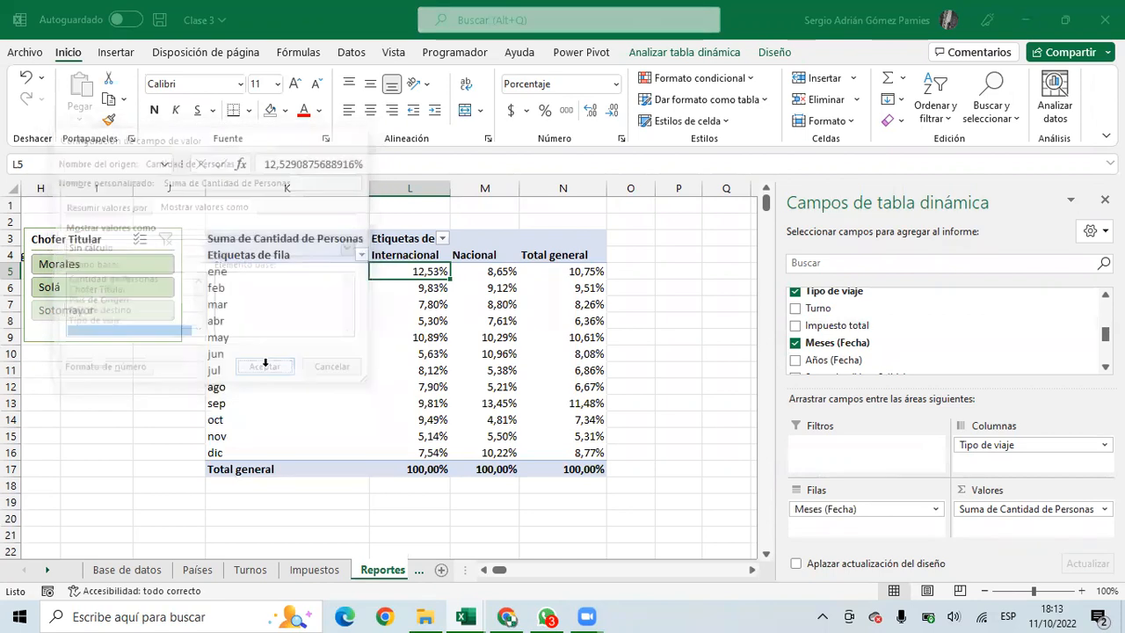
click(420, 304)
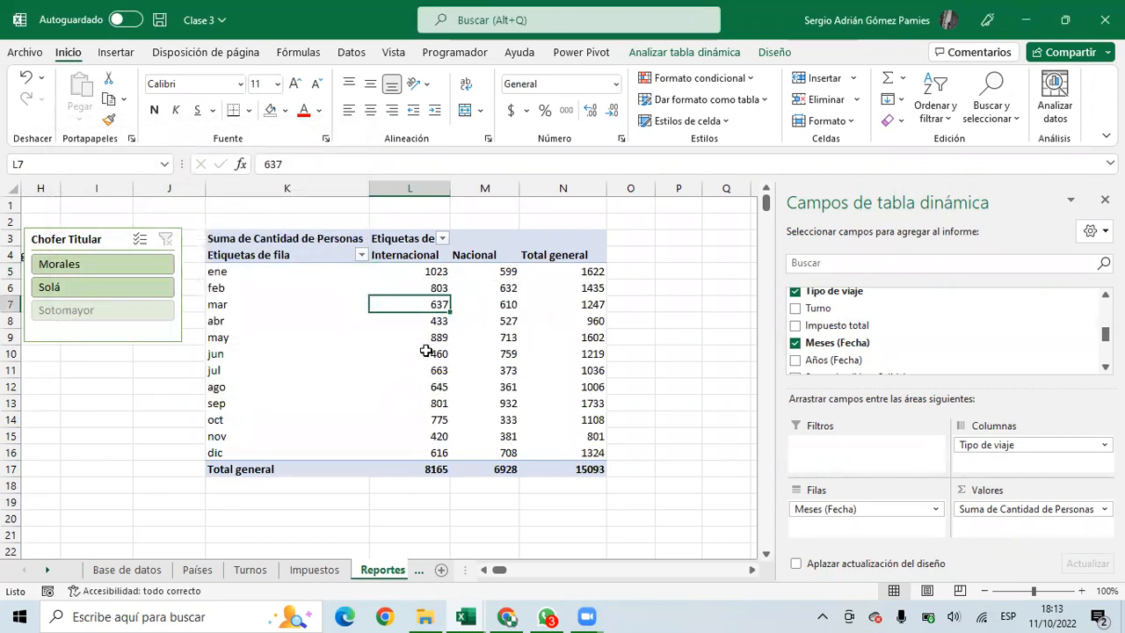
drag(412, 274, 587, 455)
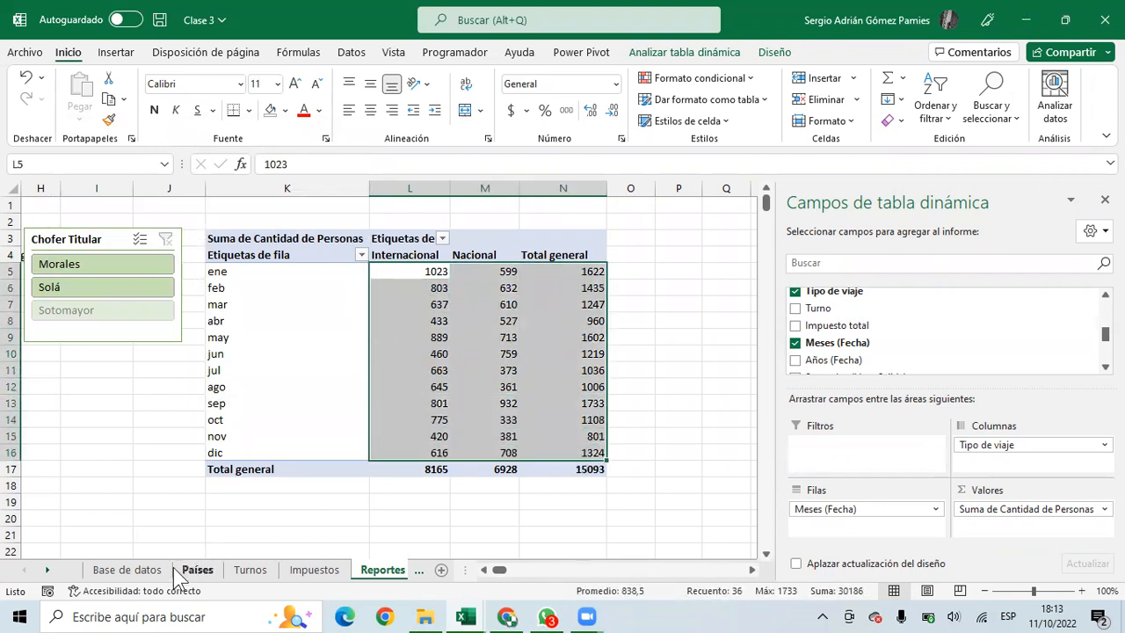
Examine which years and months the Fecha column on the Base de datos sheet covers, comparing them with the pivot table's months
click(104, 570)
click(80, 336)
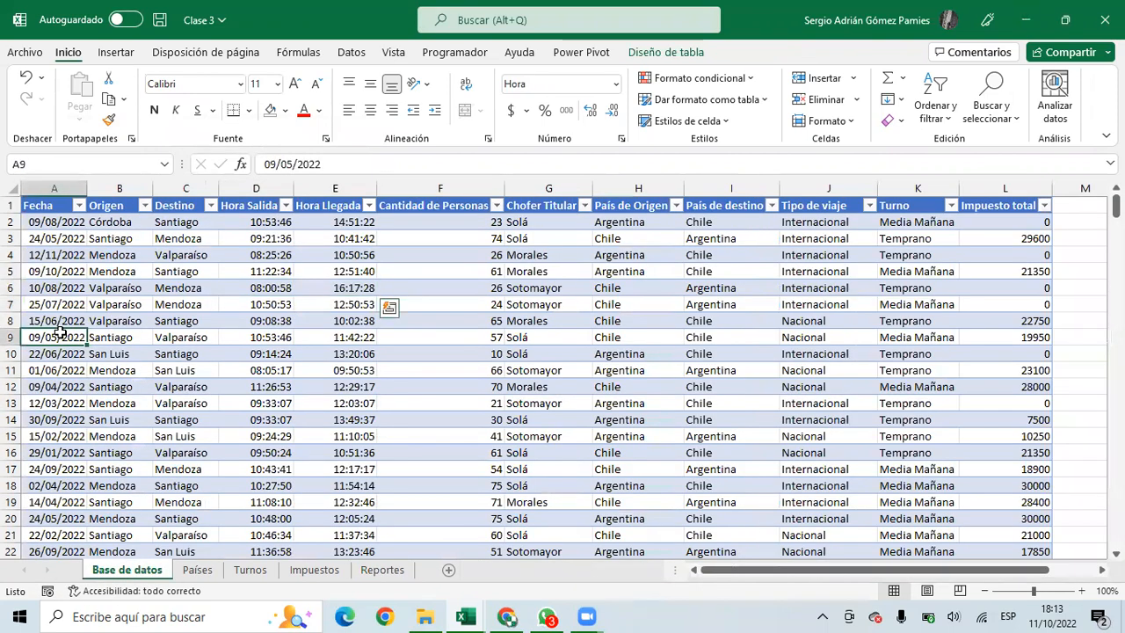
click(378, 571)
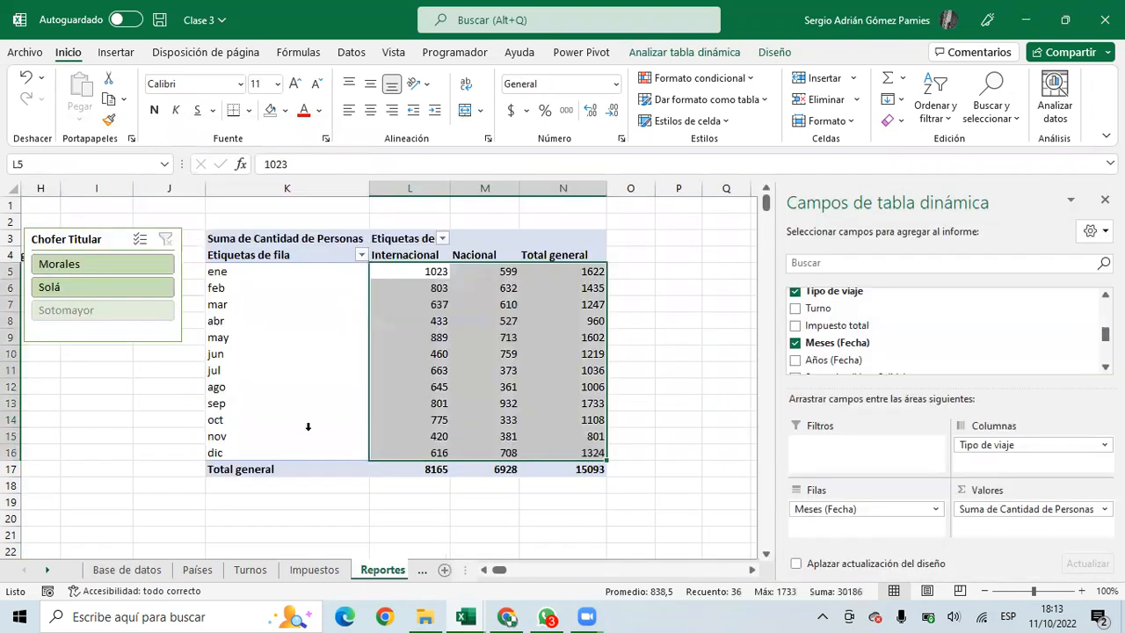
click(238, 452)
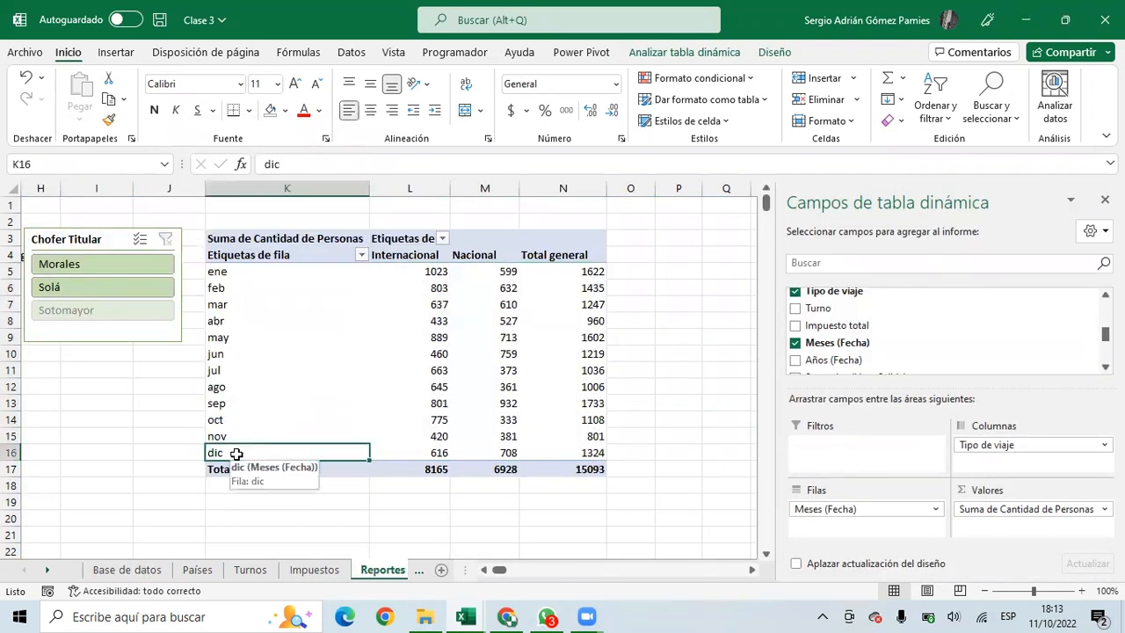
click(123, 570)
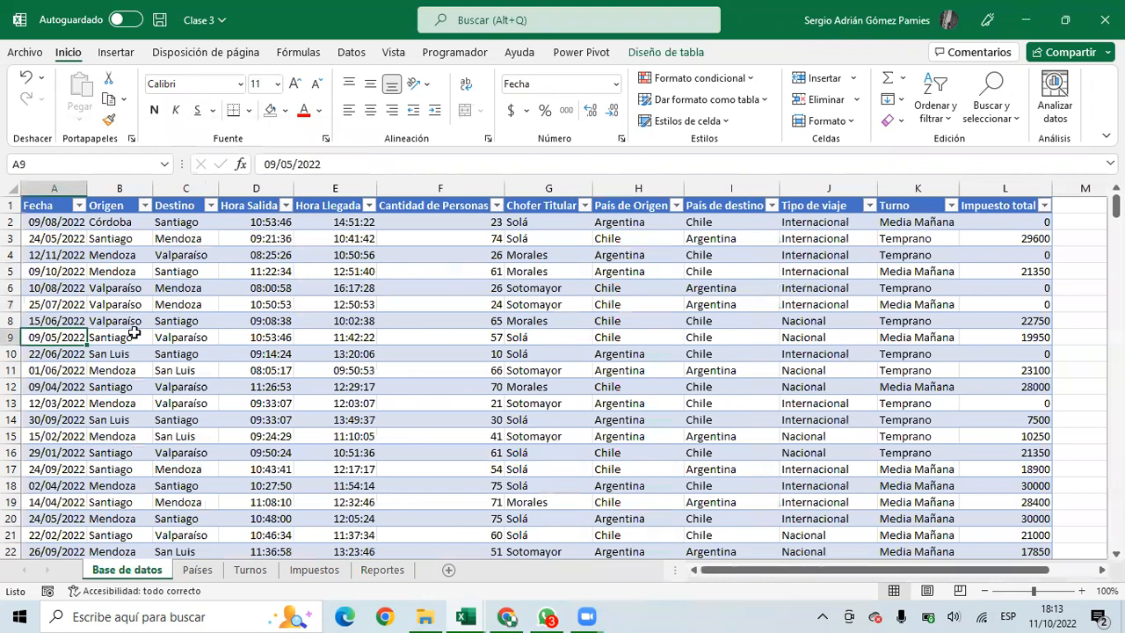
click(78, 205)
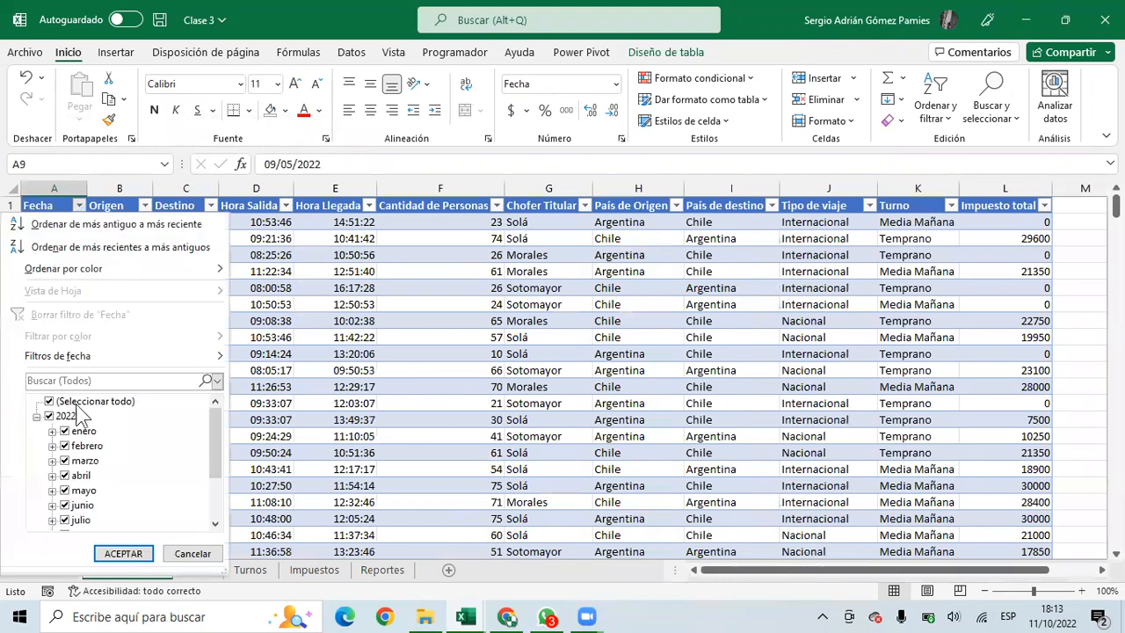
scroll(201, 437, down, 2)
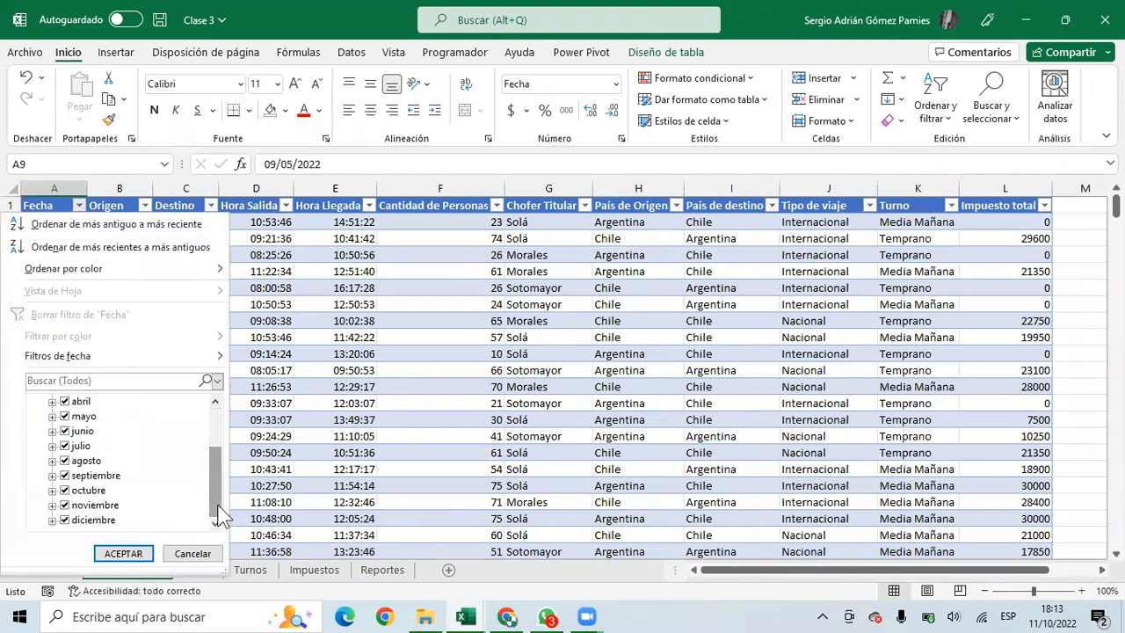
click(198, 553)
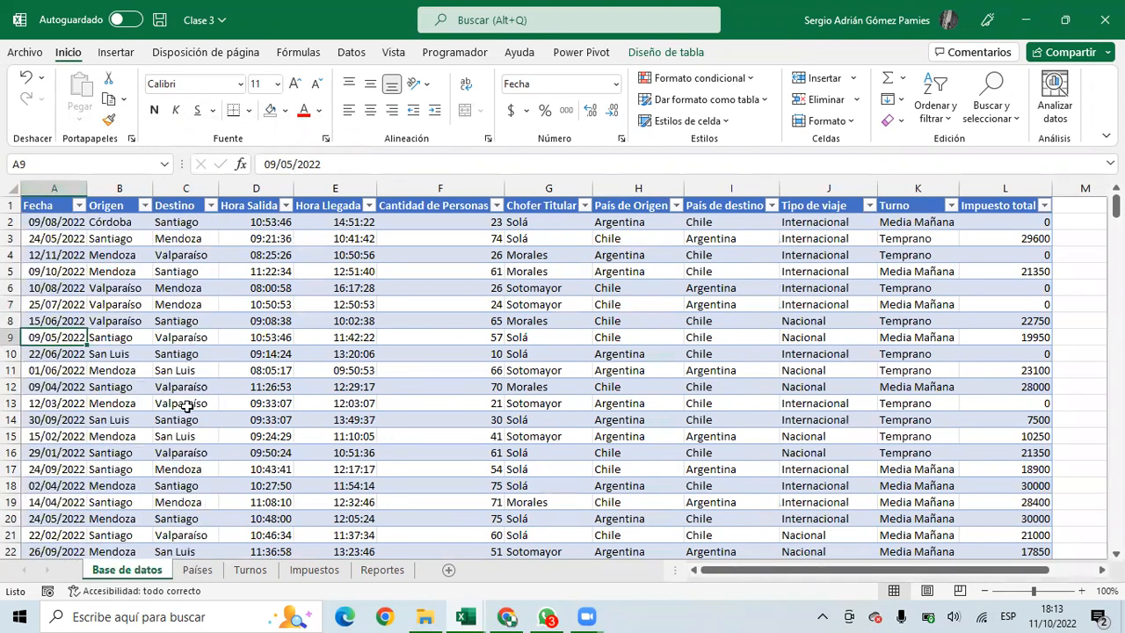
Replace every 2022 with 2021 in the Fecha column of the Base de datos sheet
click(51, 195)
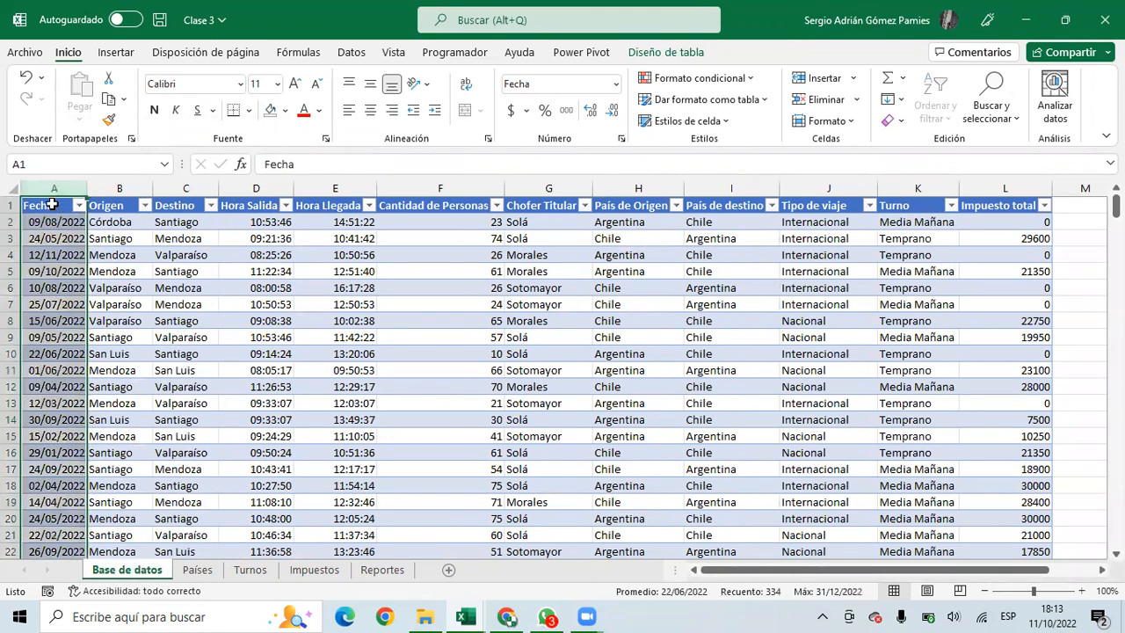
key(ctrl+l)
text(2022)
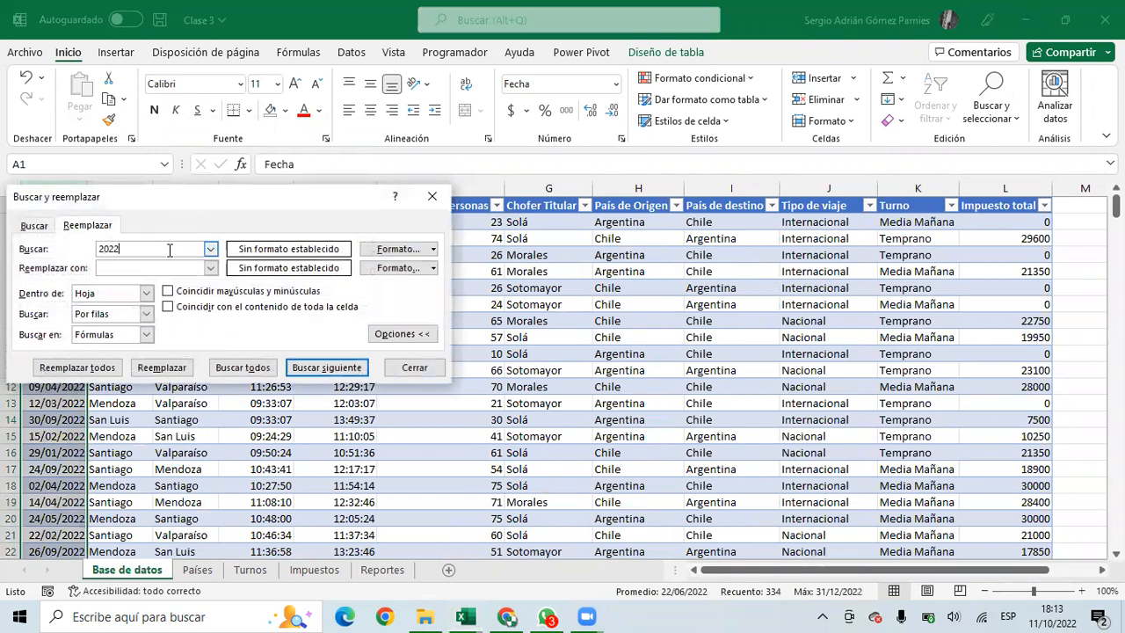
key(Tab)
text(2021)
click(106, 367)
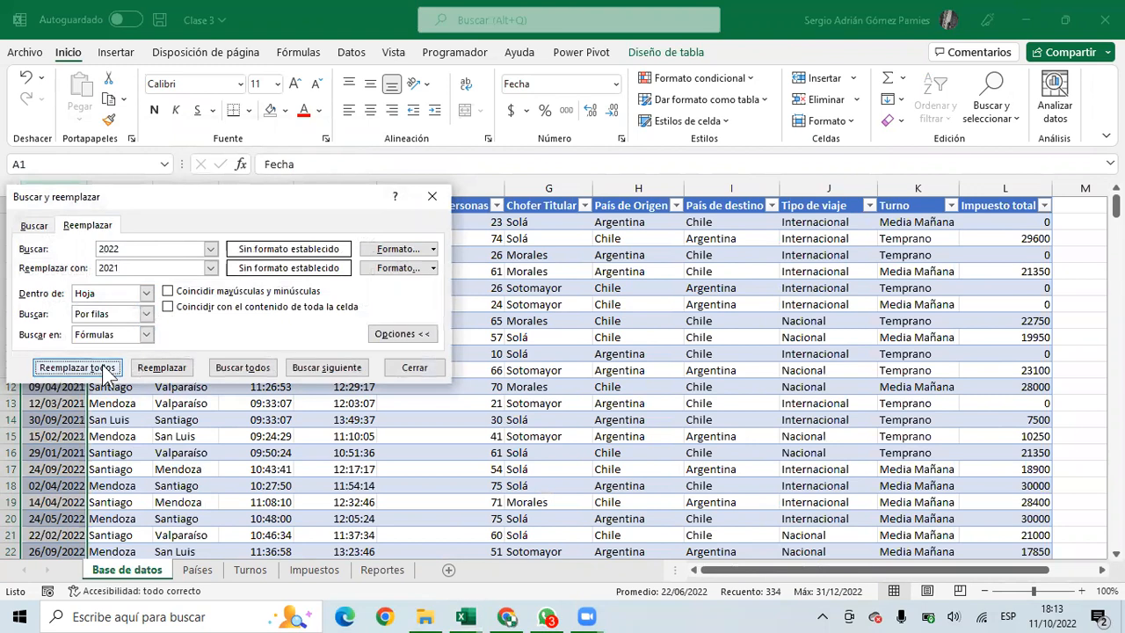
click(538, 355)
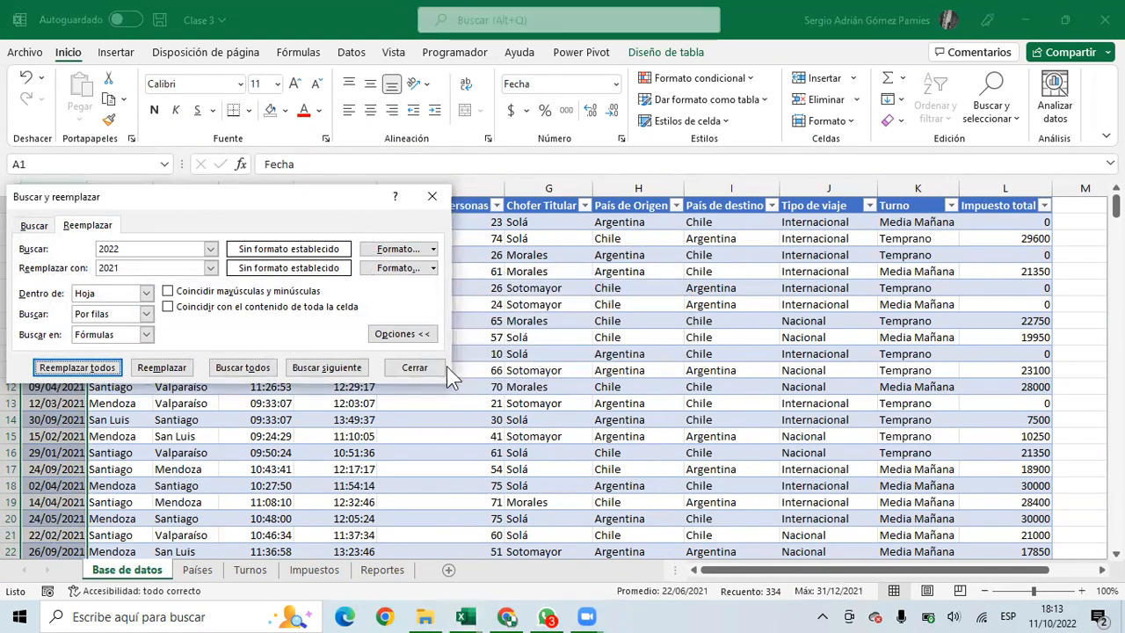
click(437, 367)
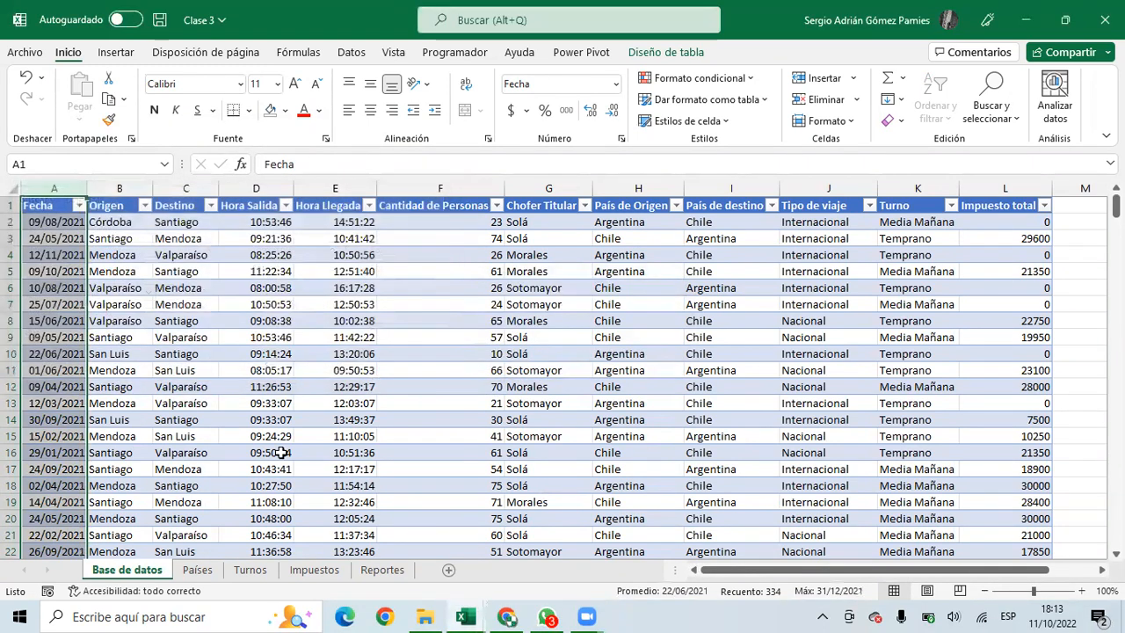
Refresh the monthly passengers pivot table on the Reportes sheet with the changed source dates
click(380, 570)
right_click(400, 286)
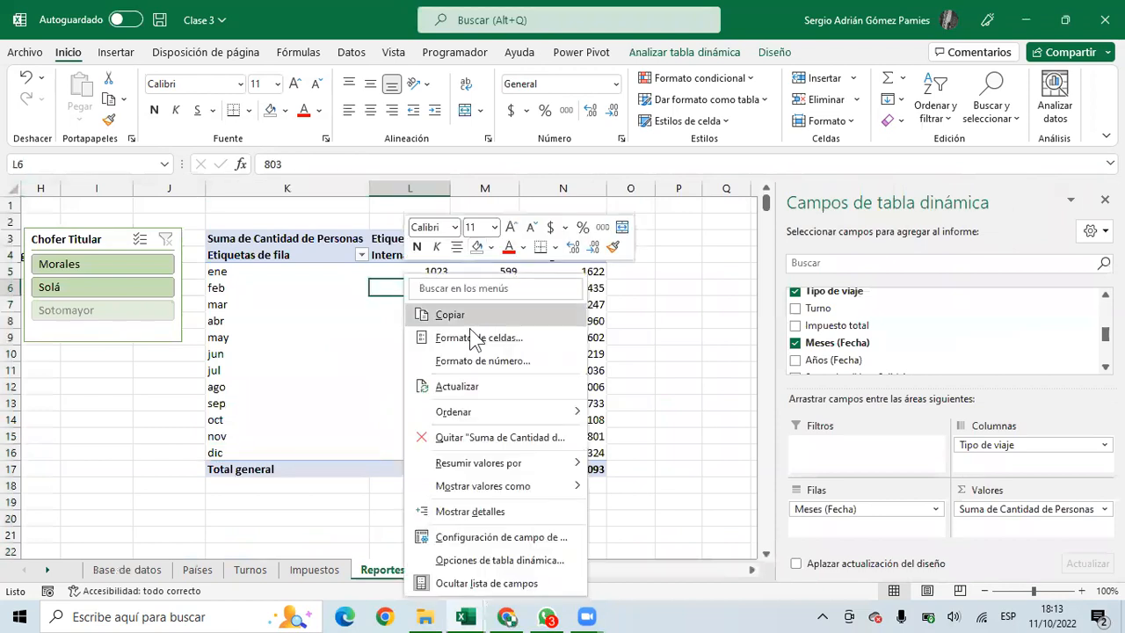
click(461, 389)
click(262, 279)
click(240, 270)
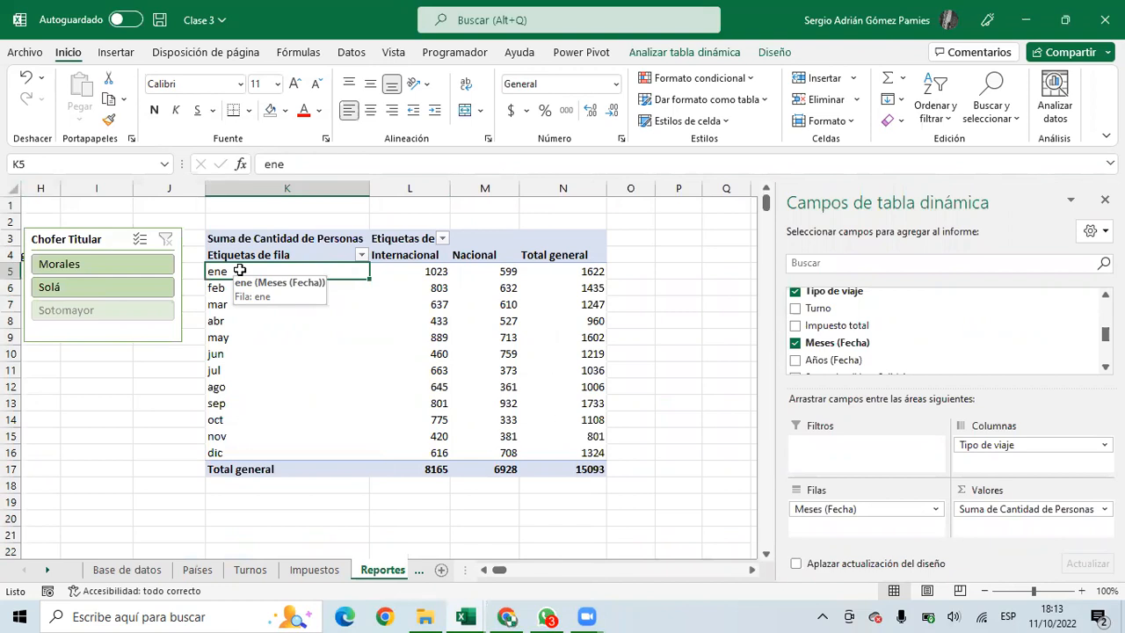
drag(417, 269, 418, 404)
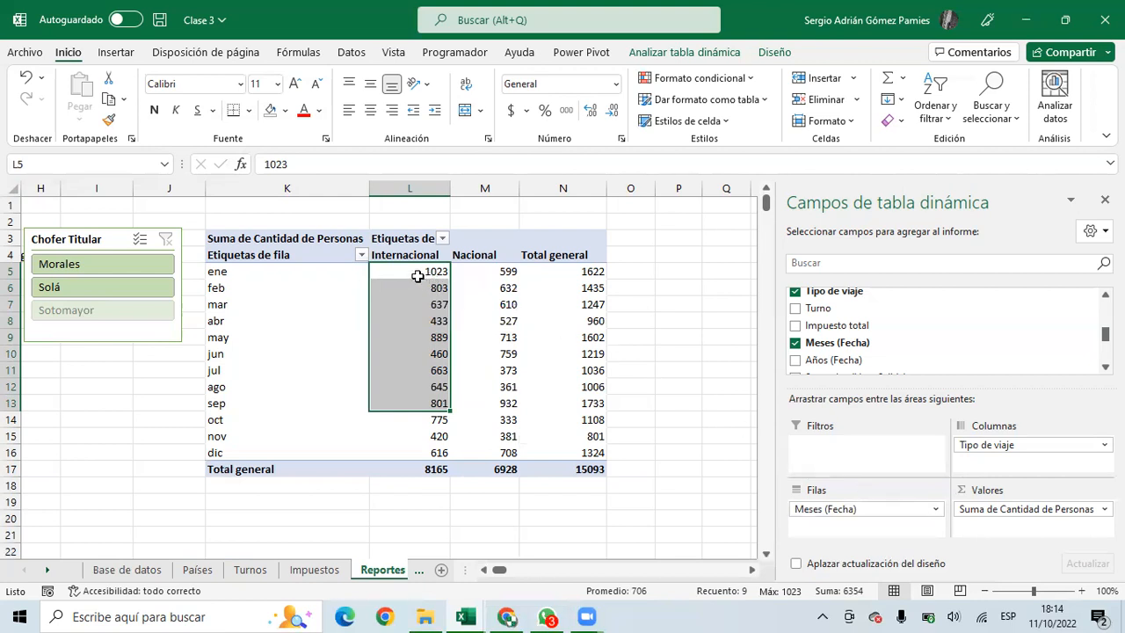
Summarize the Cantidad de Personas value field of the monthly pivot table by Recuento
click(1017, 512)
click(956, 494)
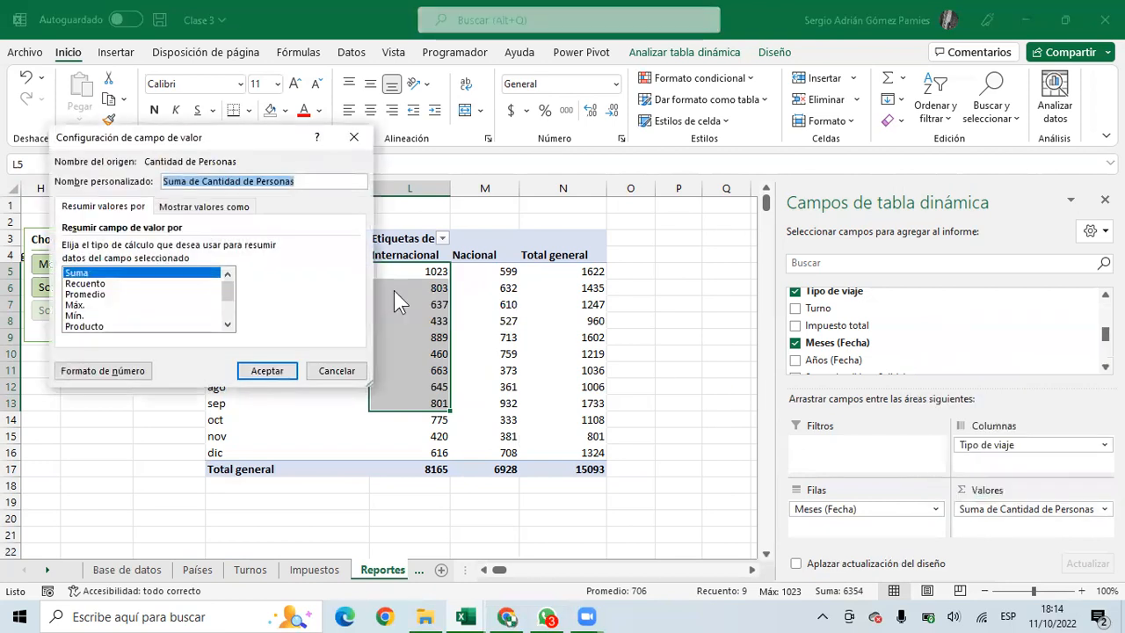
click(94, 283)
click(255, 370)
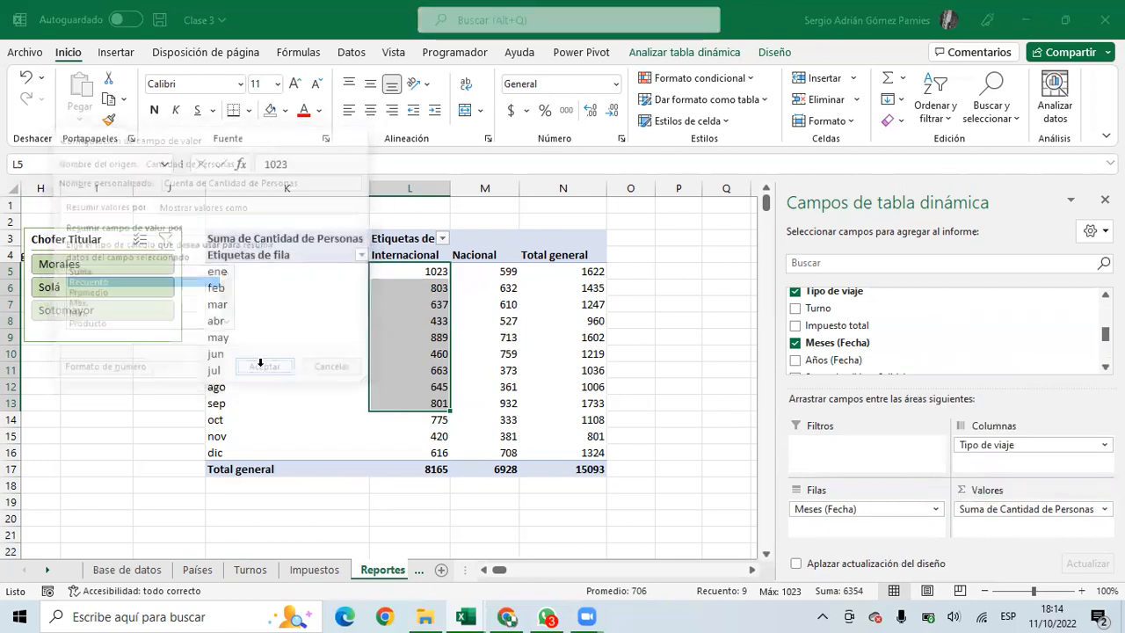
Examine the monthly Internacional trip counts, comparing January, February and March
drag(419, 276, 430, 452)
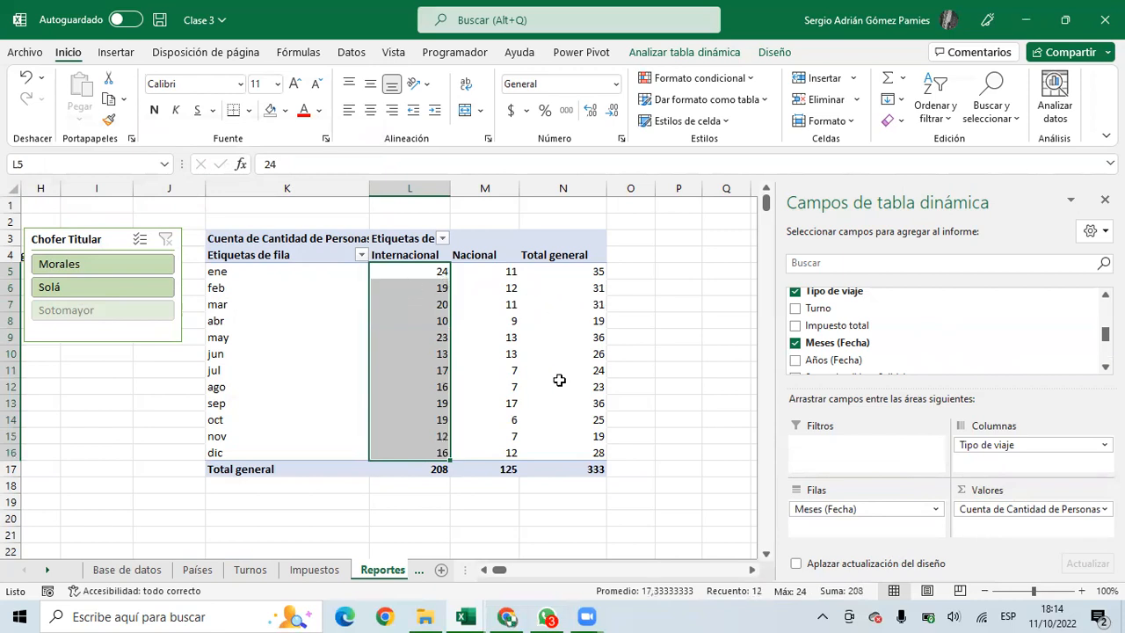
drag(427, 272, 425, 356)
click(408, 274)
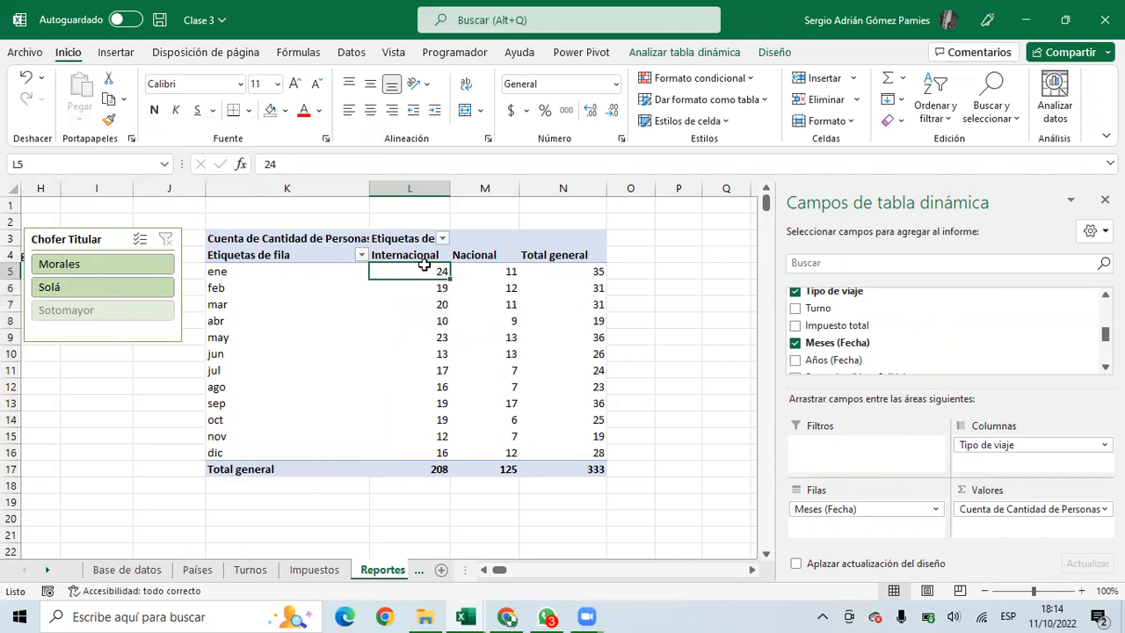
drag(414, 271, 415, 286)
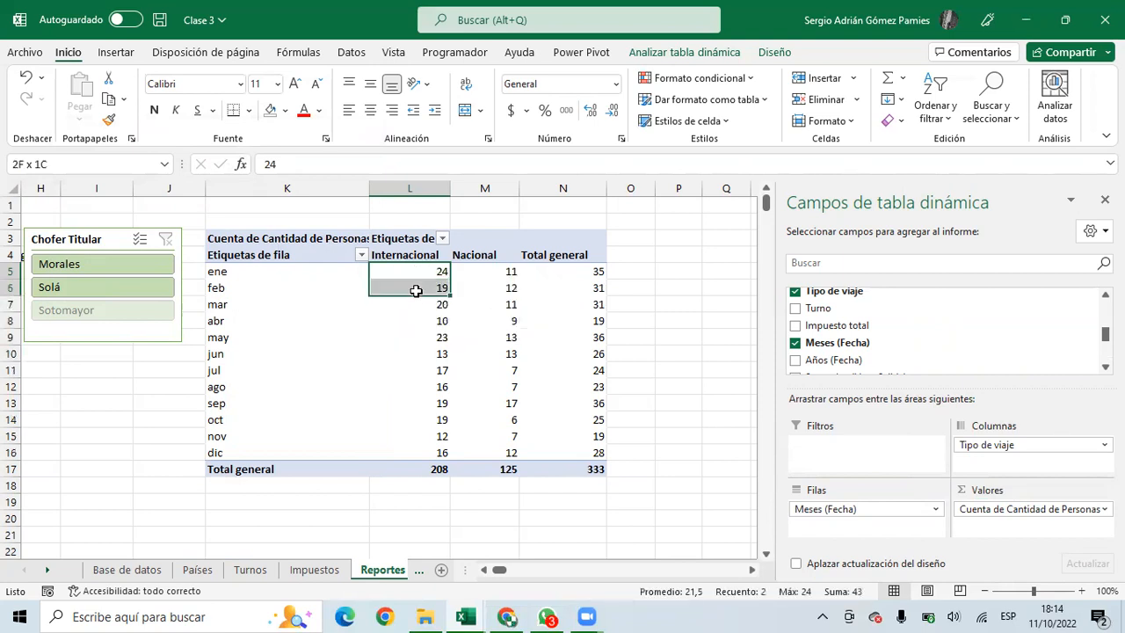
click(416, 288)
click(418, 305)
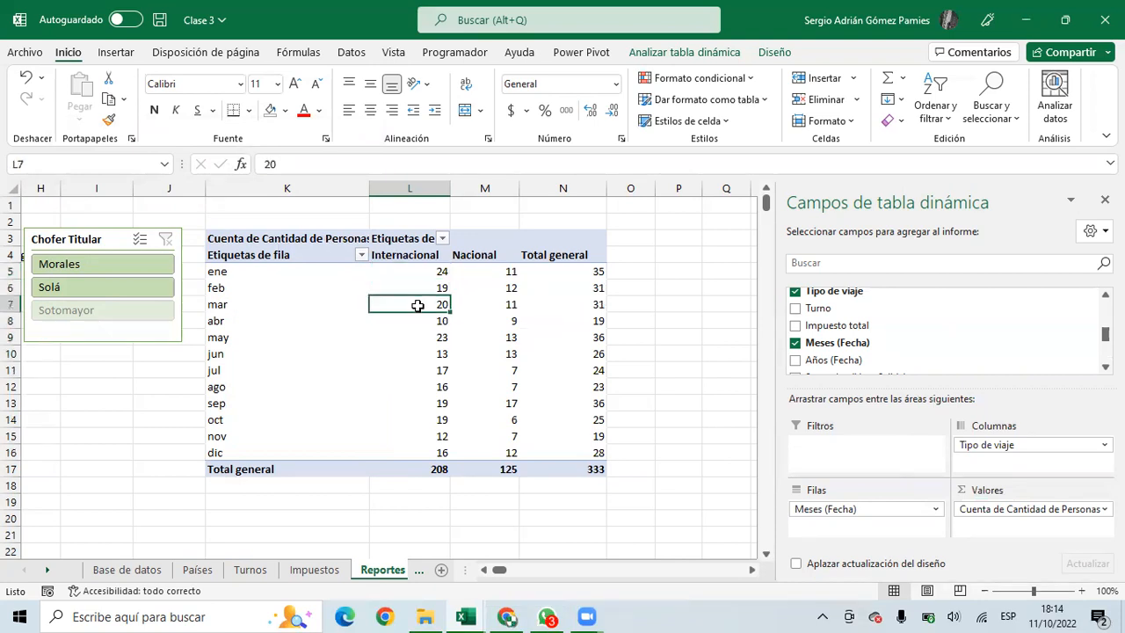
click(414, 271)
click(415, 304)
mouse_move(416, 269)
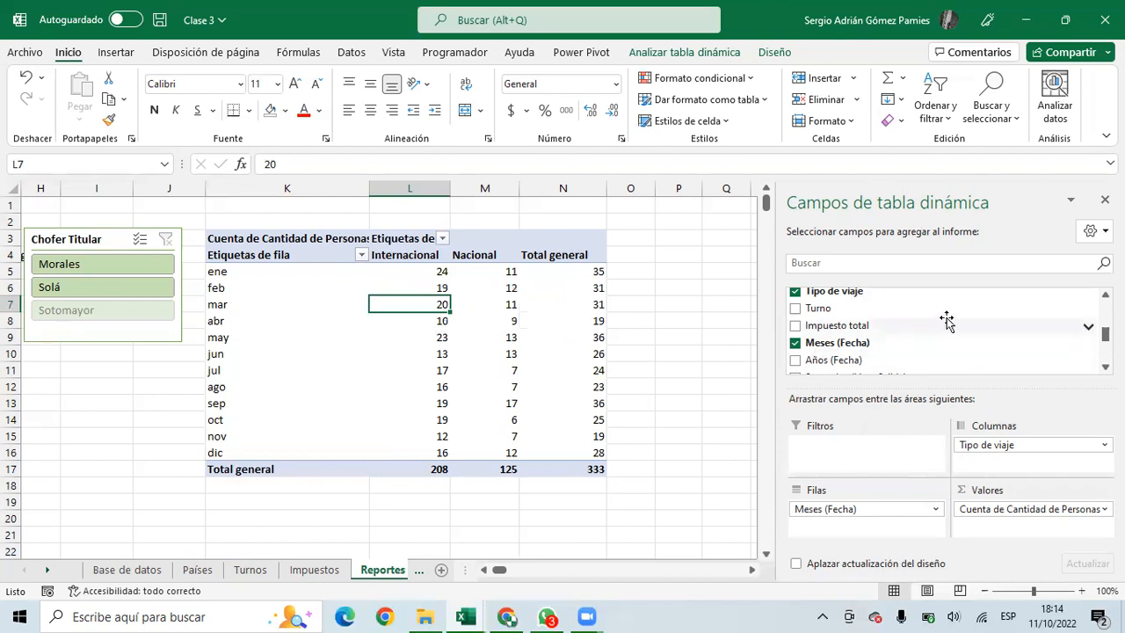
Show the Cuenta de Cantidad de Personas values as Total en with Meses (Fecha) as the base field
click(1007, 509)
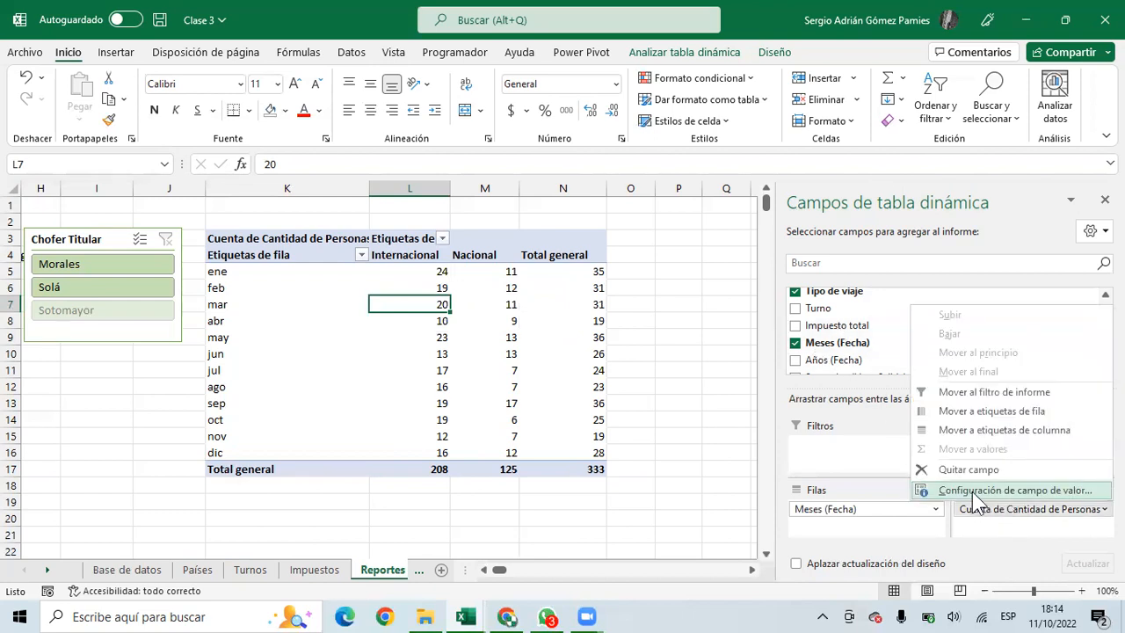
click(972, 491)
click(194, 210)
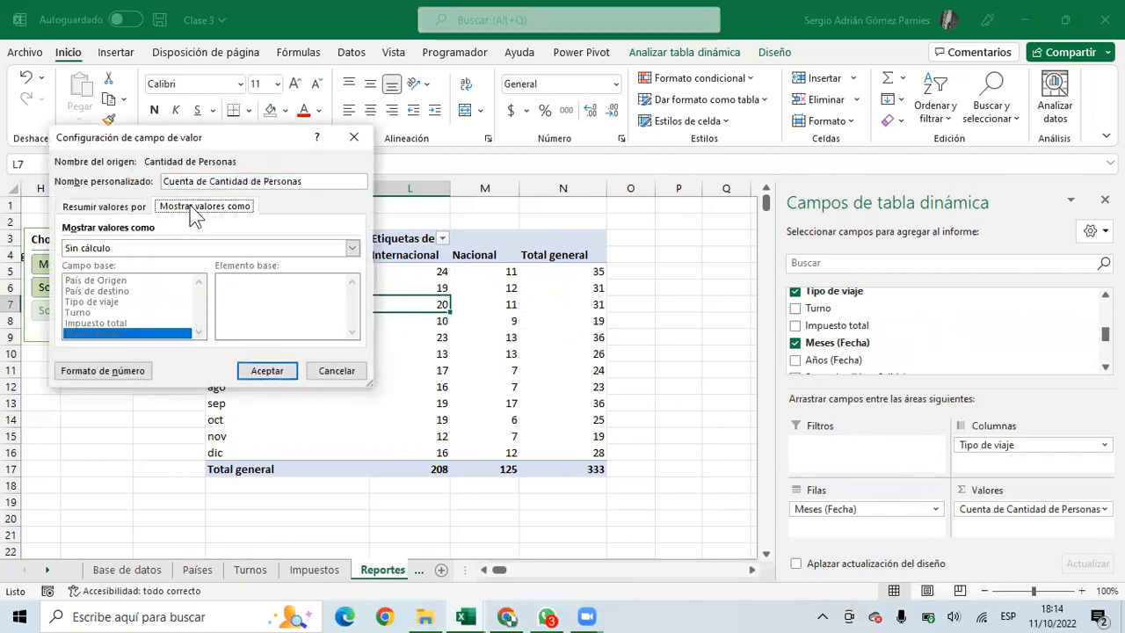
click(351, 248)
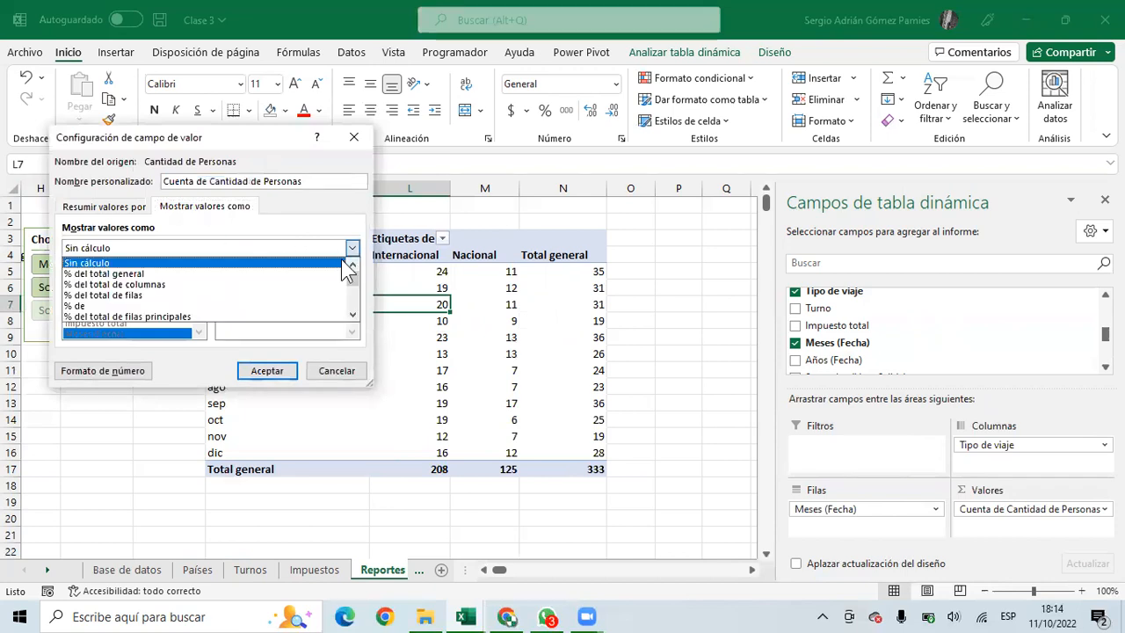
click(352, 314)
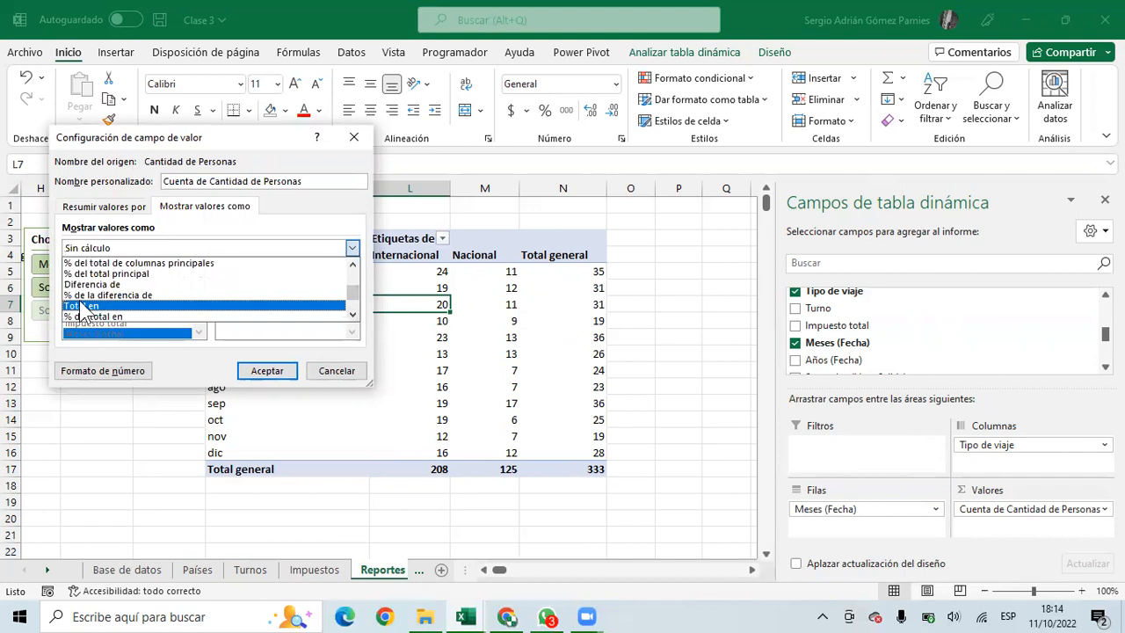
click(86, 306)
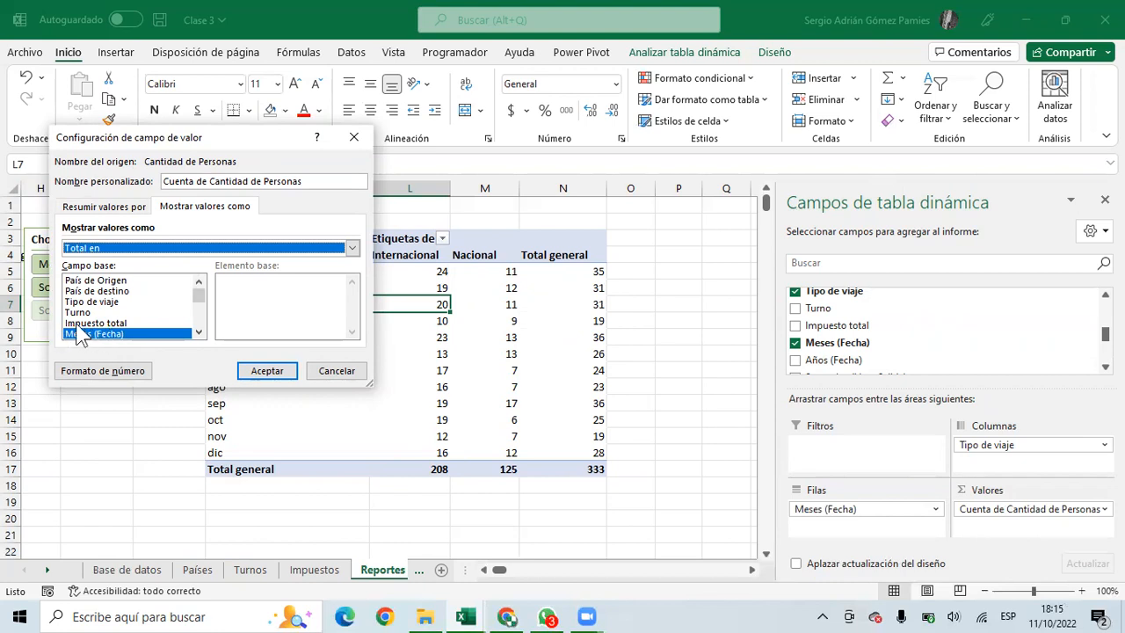
click(260, 372)
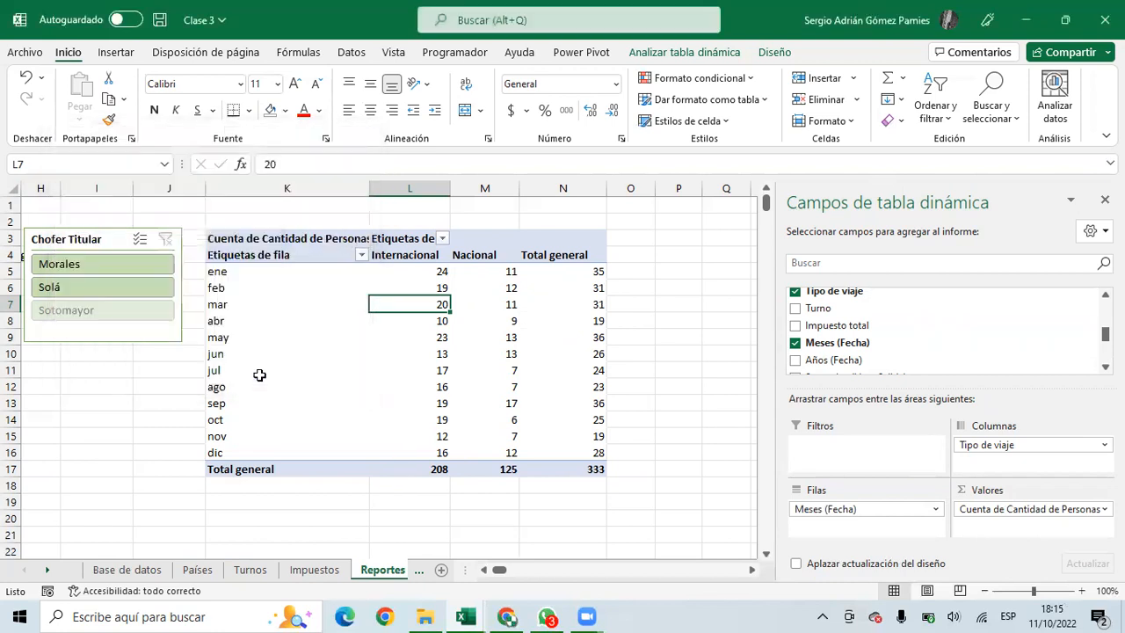
Examine how the running trip totals accumulate by month in the Internacional, Nacional and Total general columns
click(409, 269)
drag(409, 269, 430, 451)
click(430, 452)
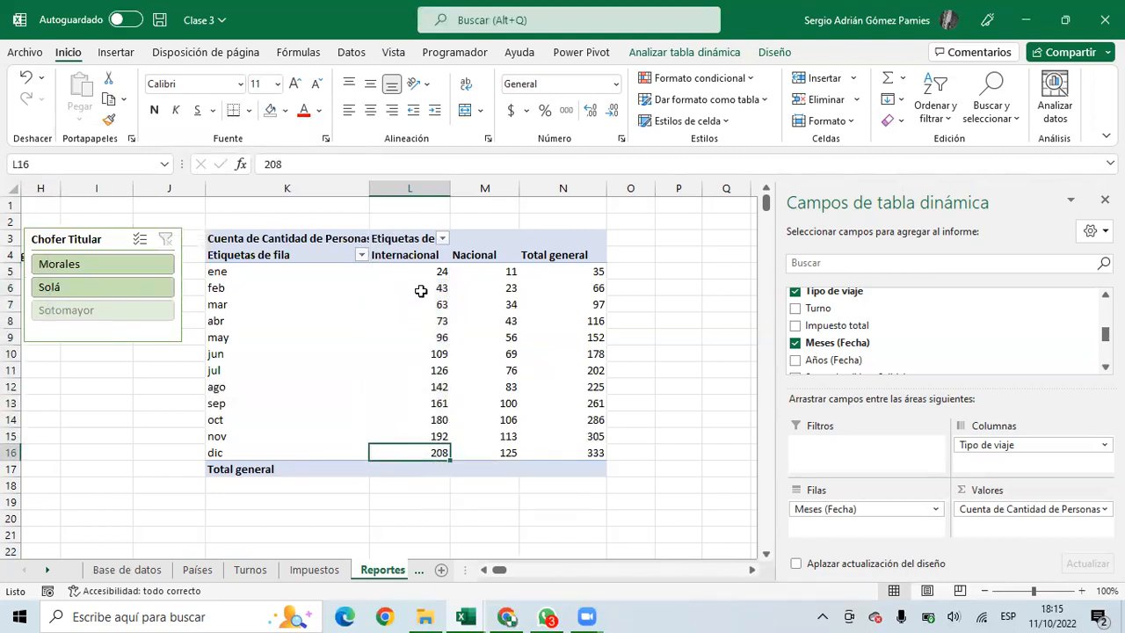
mouse_move(416, 270)
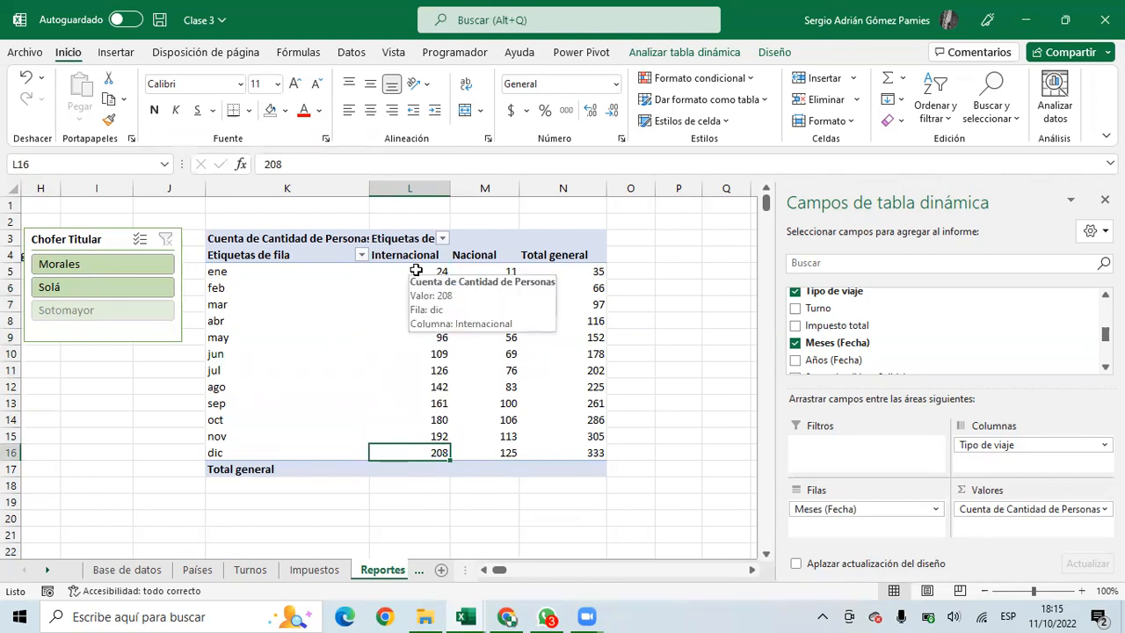
drag(410, 270, 406, 308)
click(413, 305)
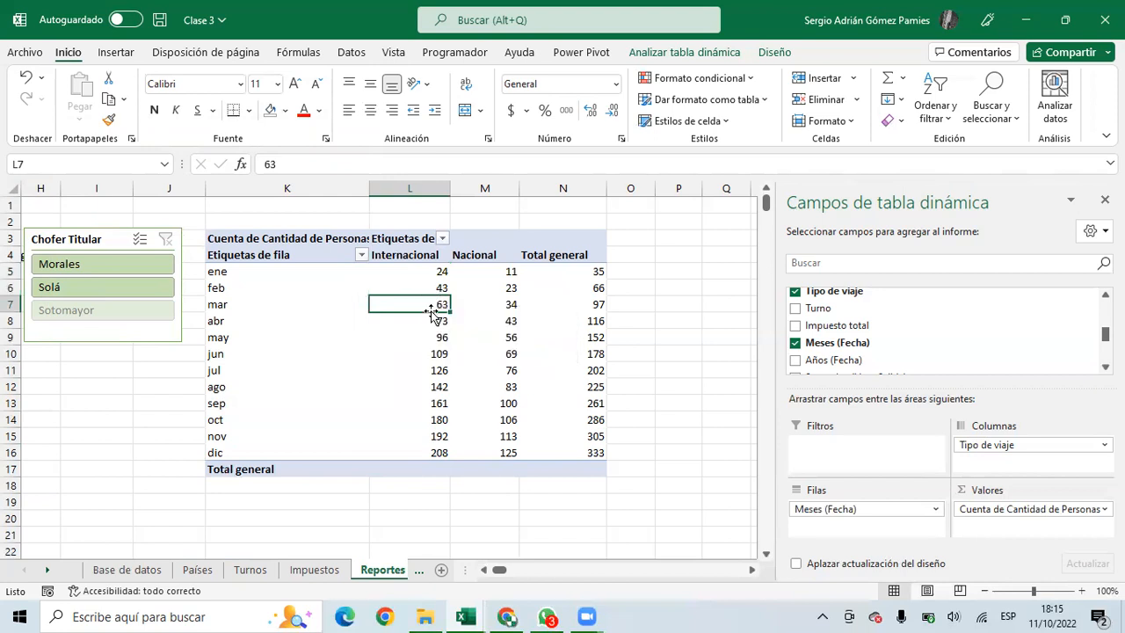
mouse_move(440, 302)
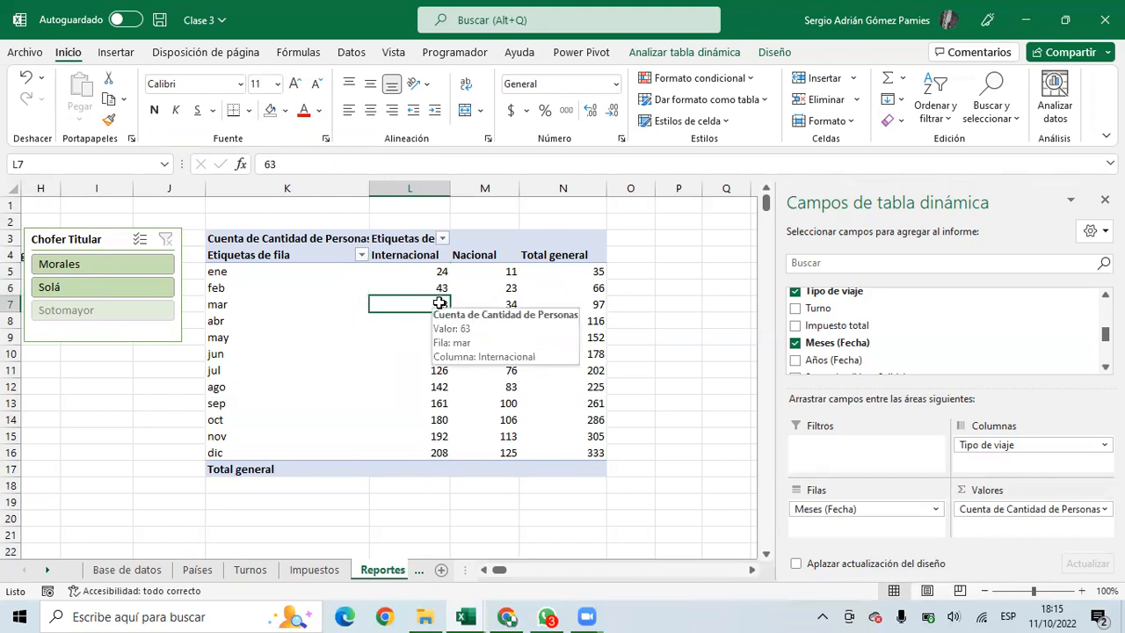
click(428, 404)
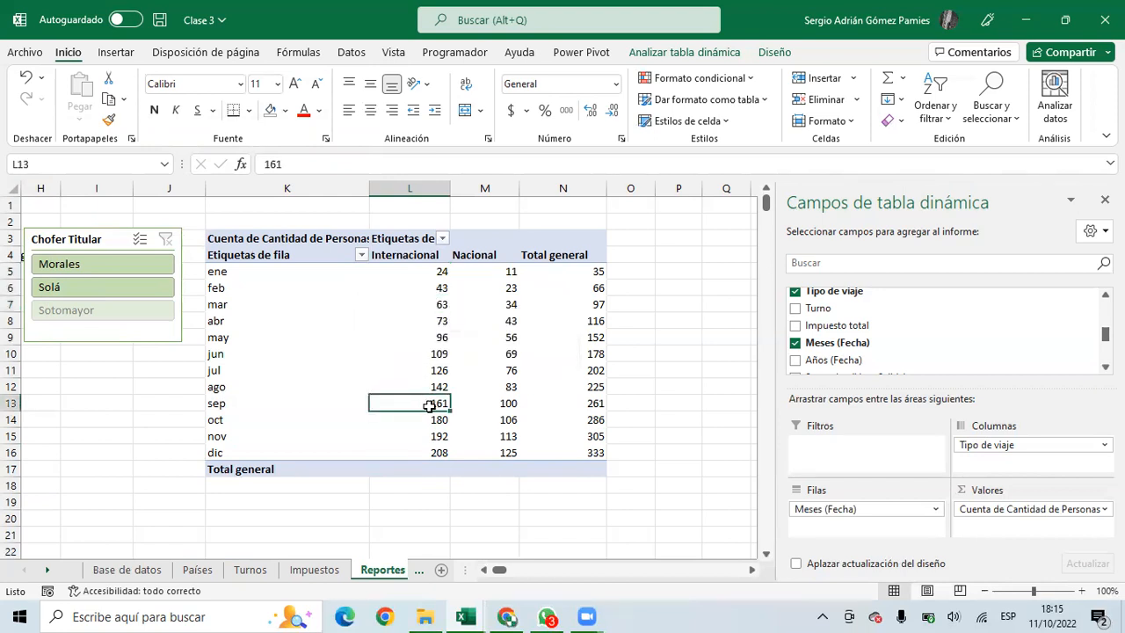
mouse_move(407, 405)
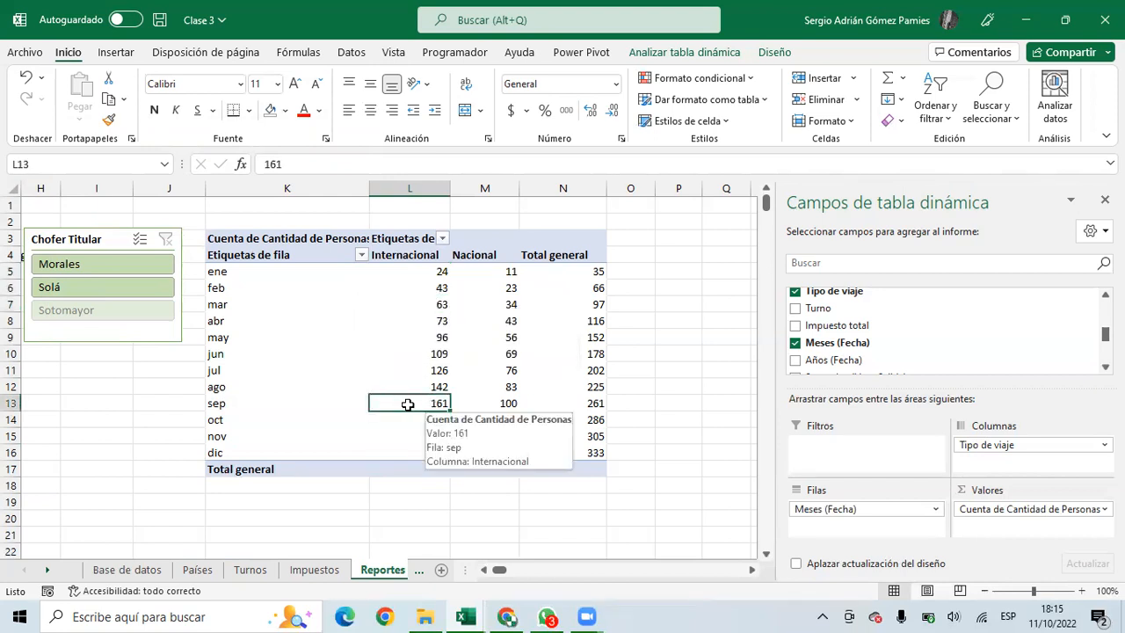
click(510, 402)
drag(589, 271, 595, 403)
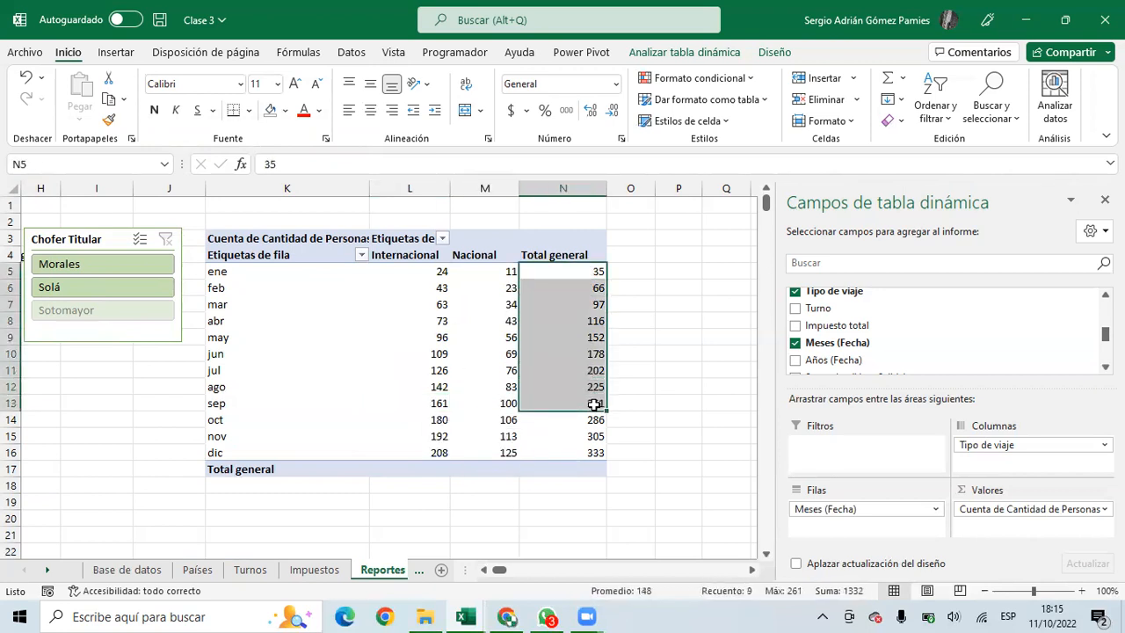
click(595, 403)
mouse_move(595, 404)
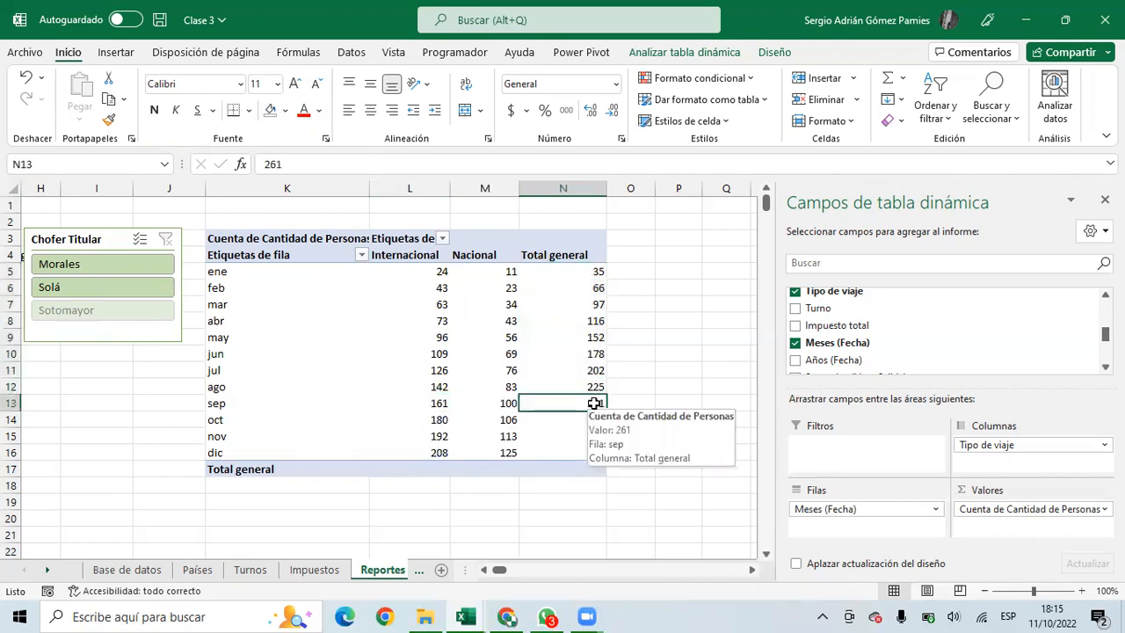
click(433, 420)
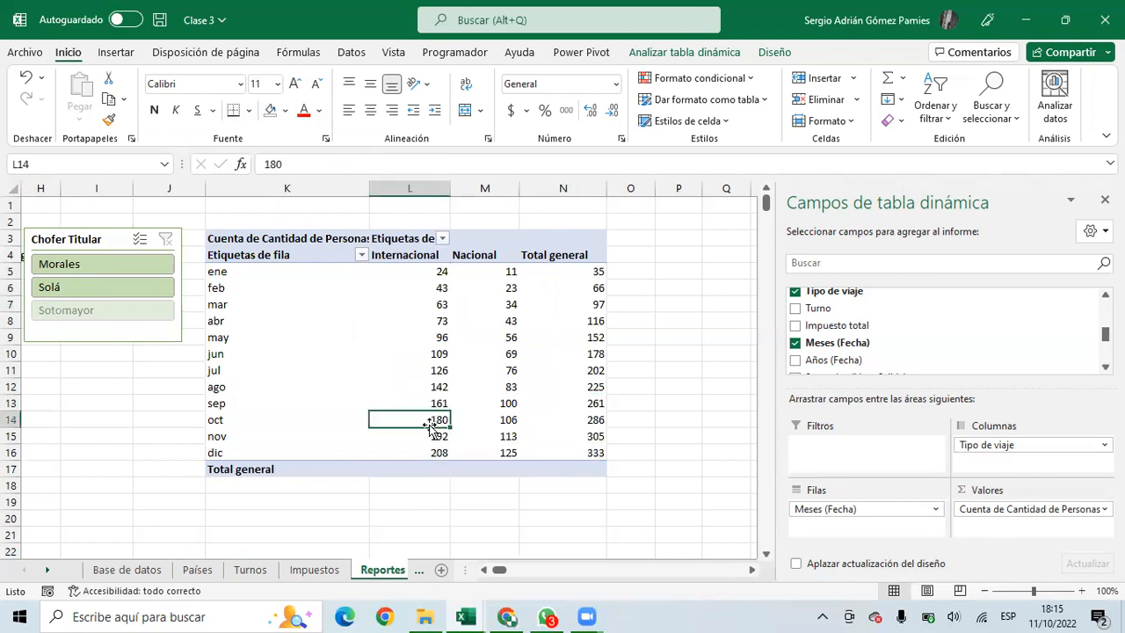
mouse_move(422, 419)
mouse_move(482, 388)
mouse_move(507, 337)
drag(495, 572, 482, 576)
click(161, 288)
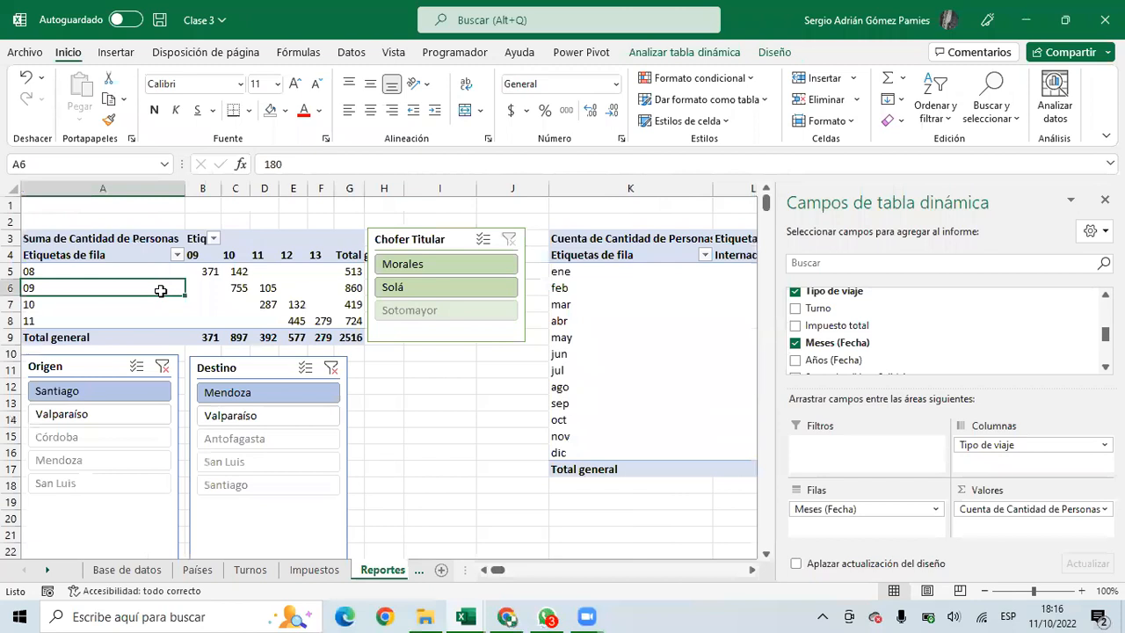
right_click(161, 289)
click(217, 316)
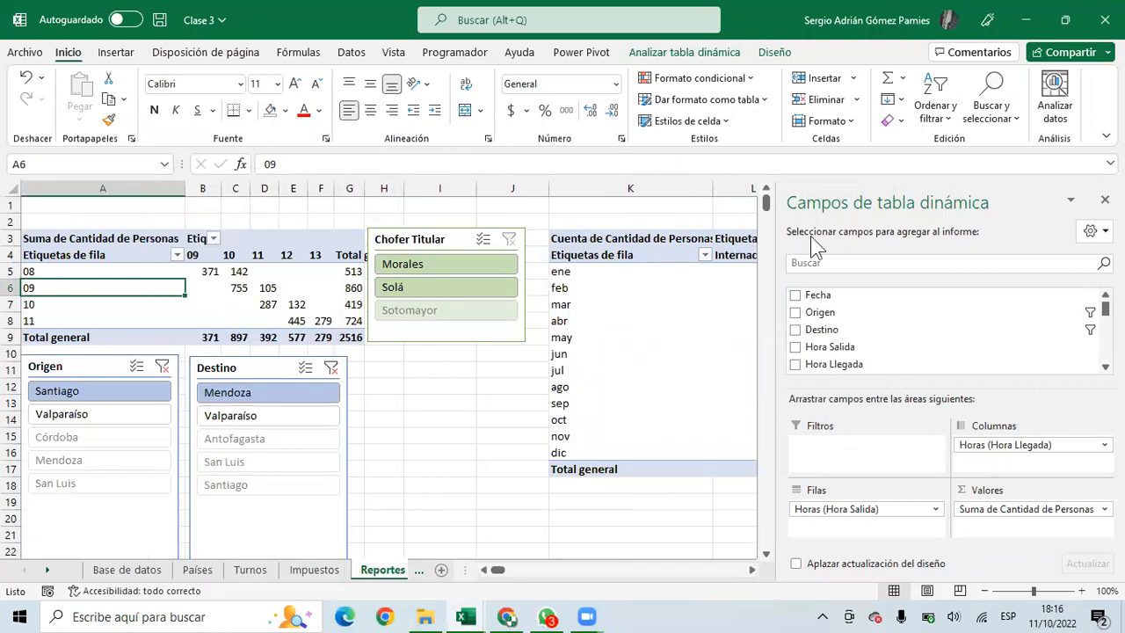
drag(675, 339, 829, 339)
Insert a Fecha timeline for the pivot table of departure and arrival hours and widen it to about 16.46 cm
click(683, 53)
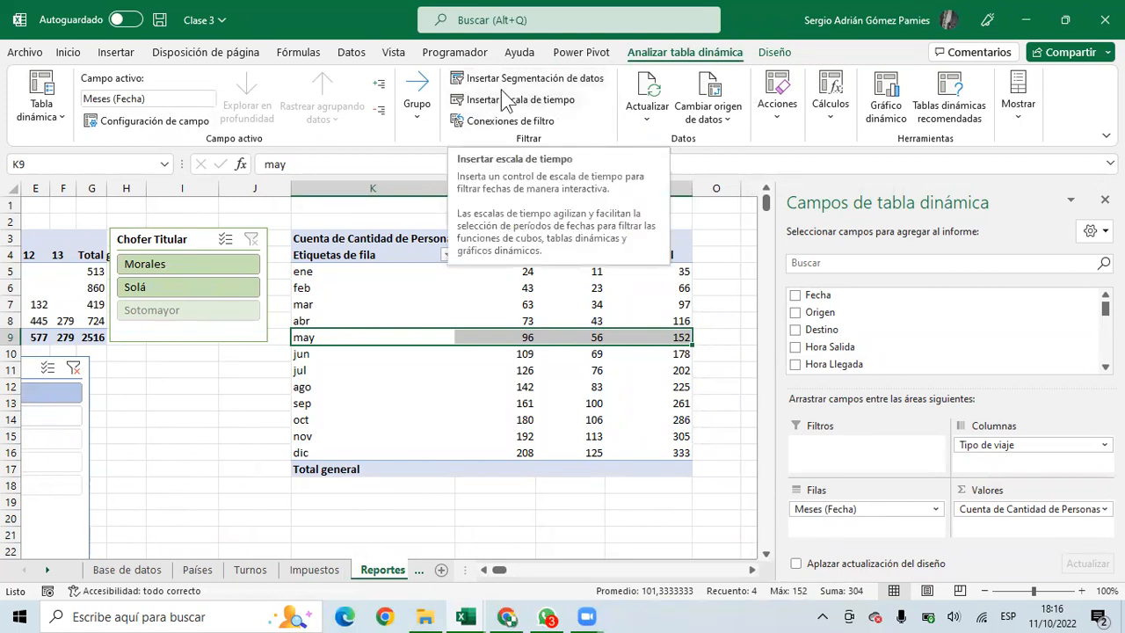
drag(499, 569, 457, 556)
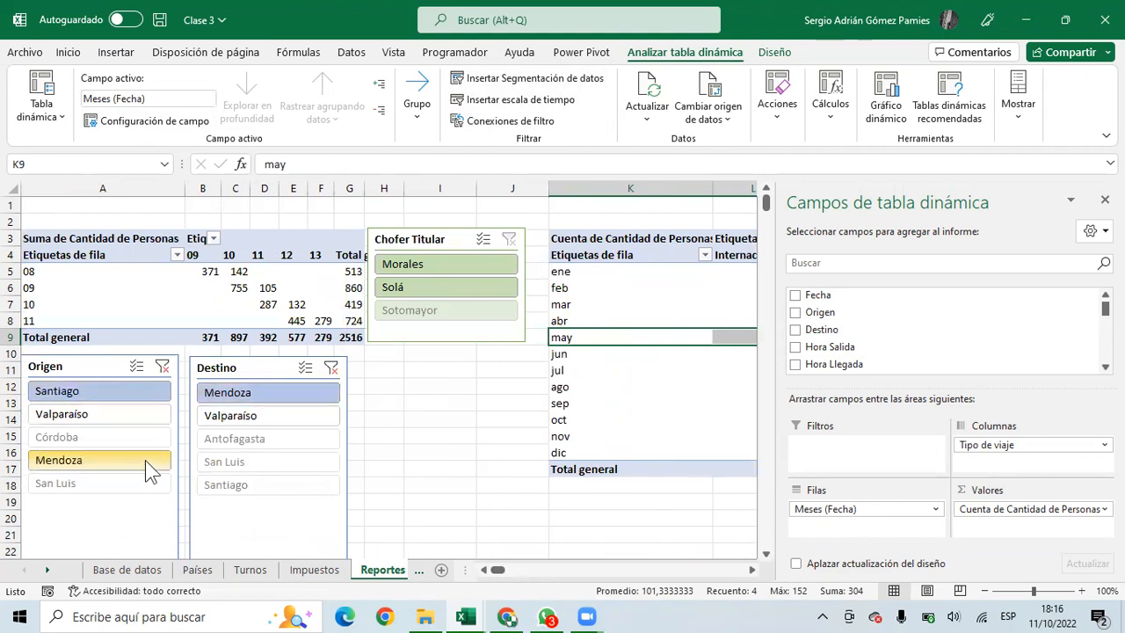
click(176, 275)
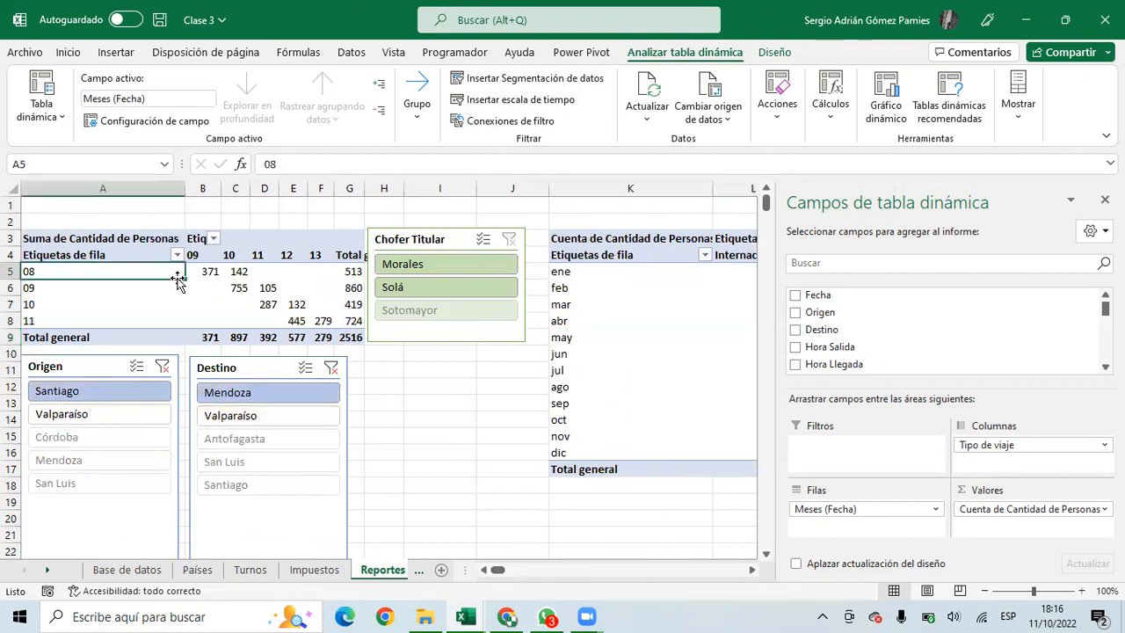
click(499, 100)
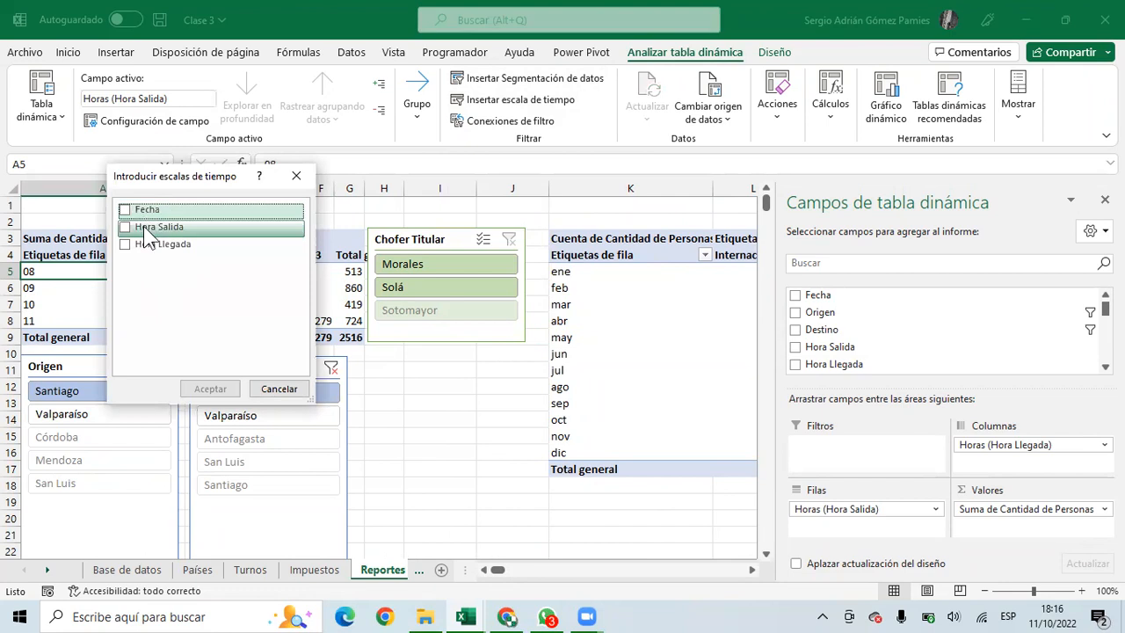
click(125, 210)
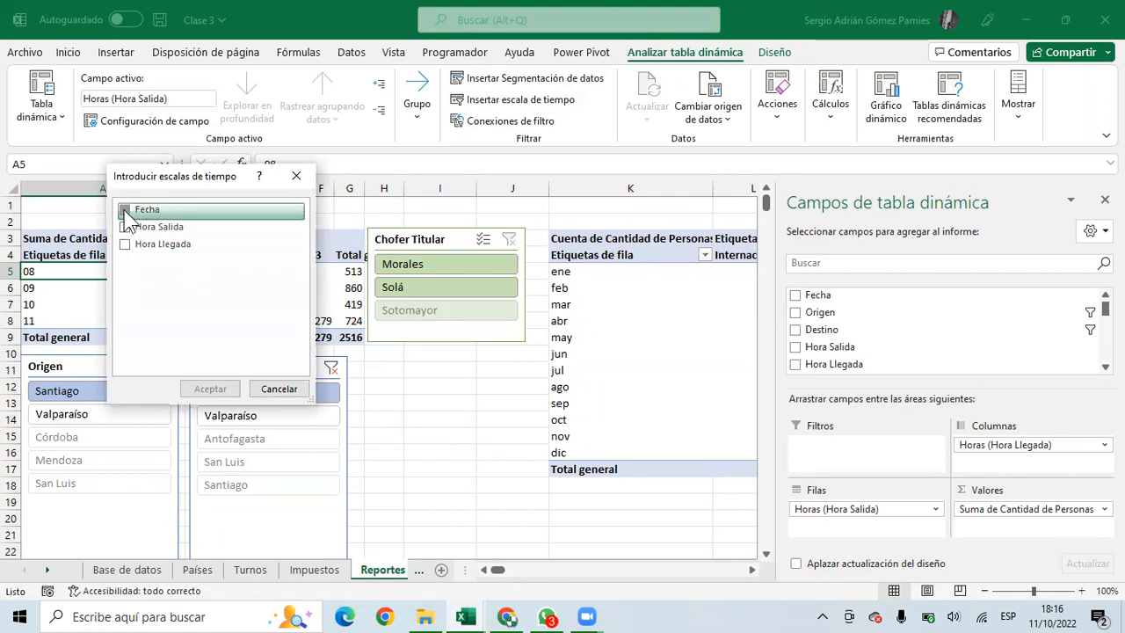
click(209, 389)
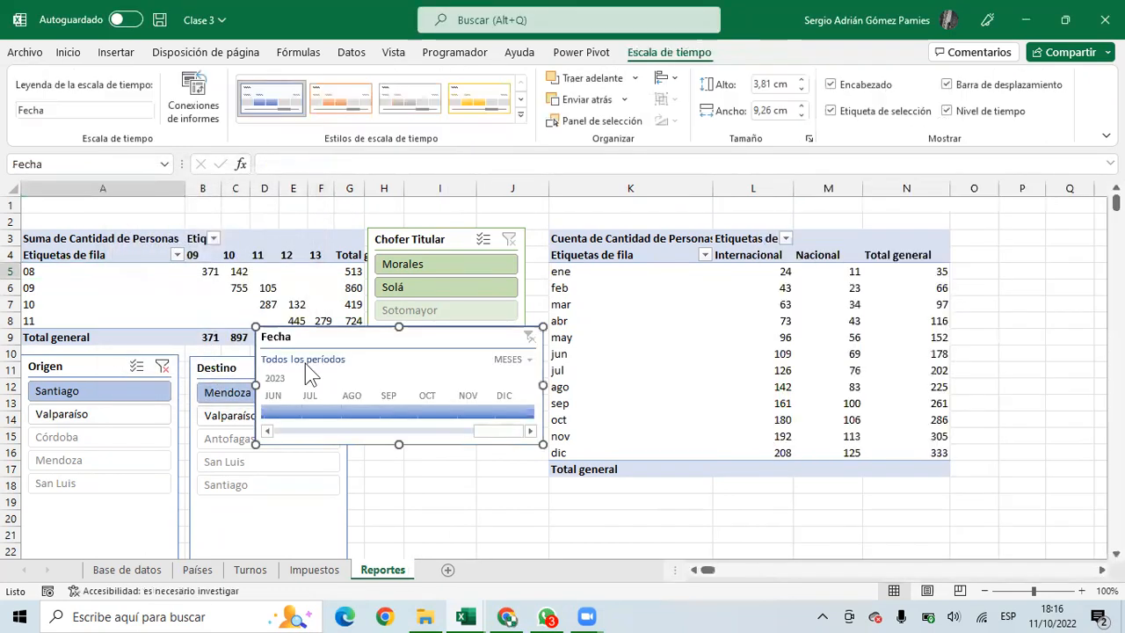
drag(254, 384, 31, 384)
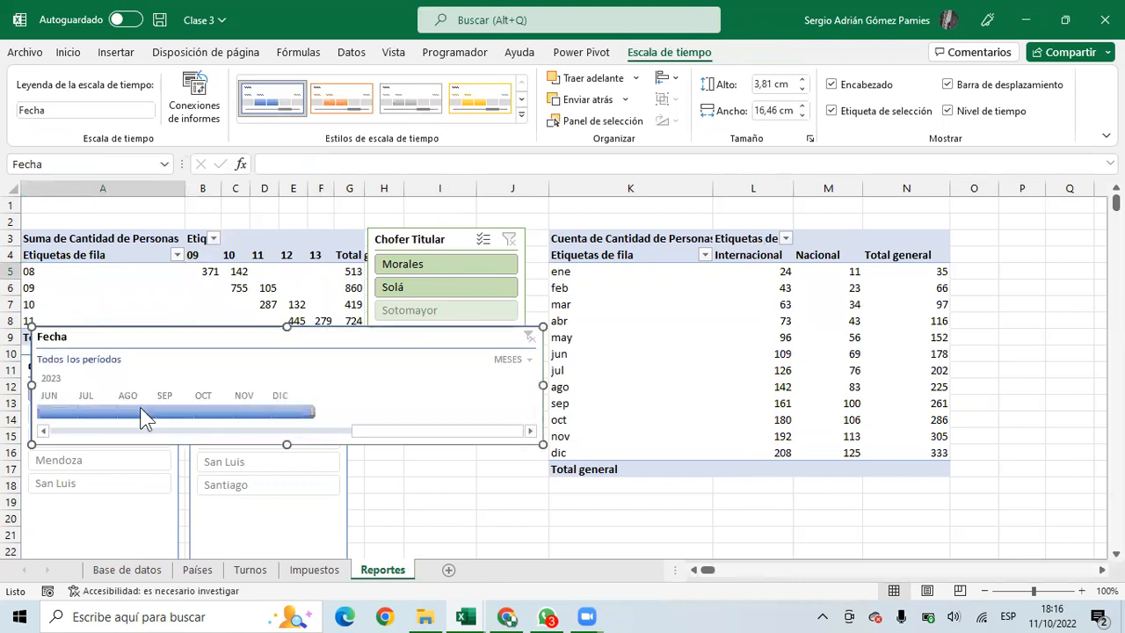
drag(358, 437, 152, 432)
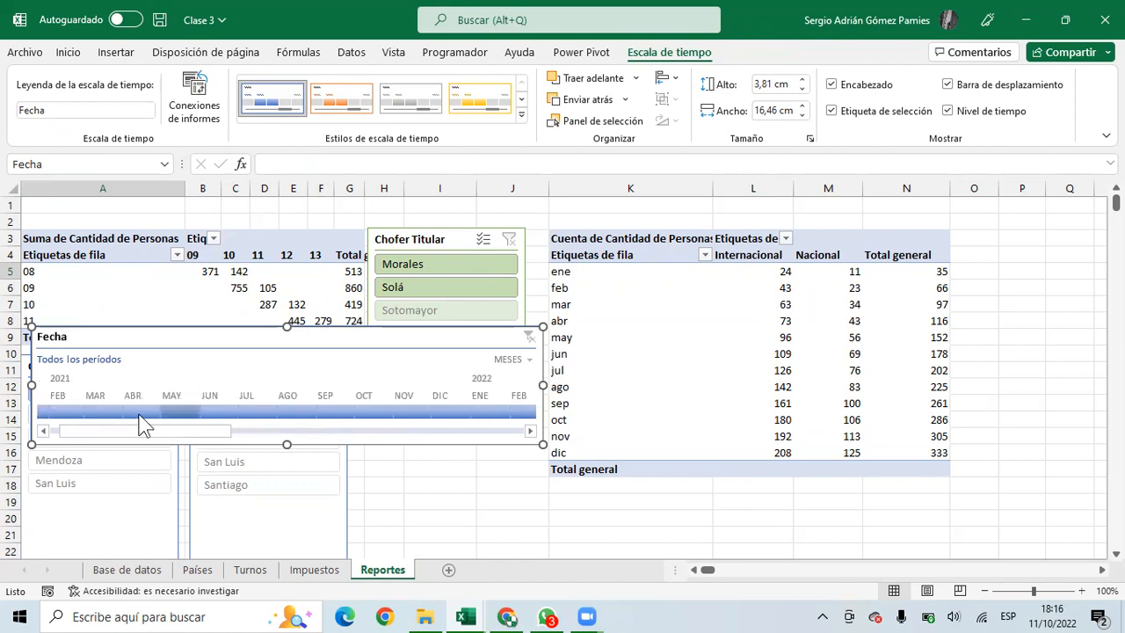
Filter the hourly pivot table to April–June 2021 with the Fecha timeline and move the timeline just below the table
drag(132, 412, 232, 411)
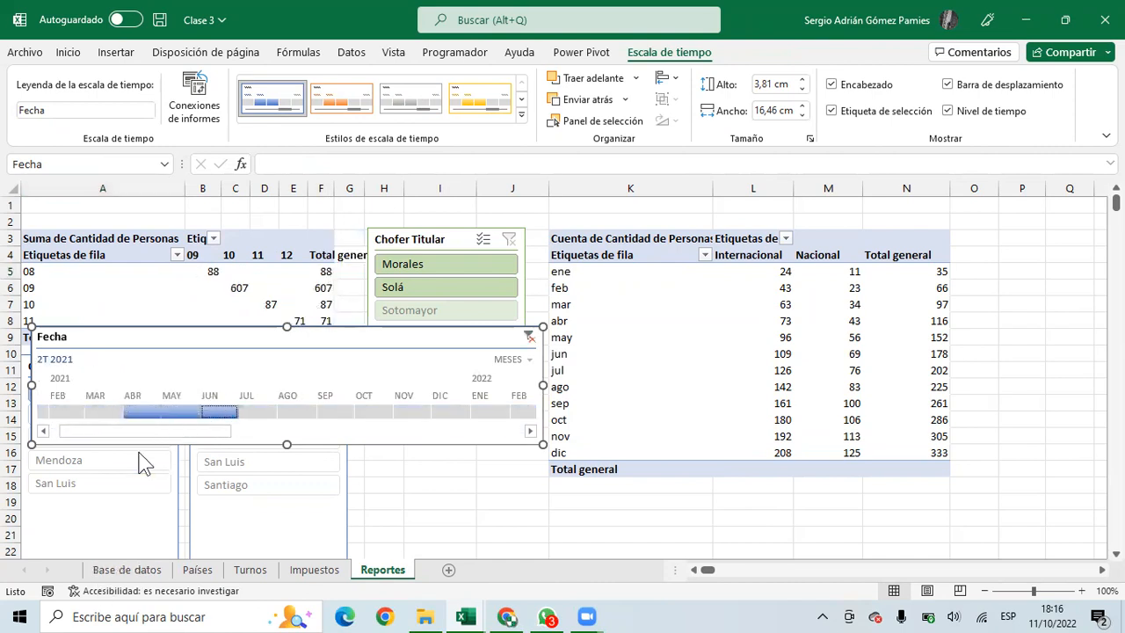
drag(162, 343, 151, 464)
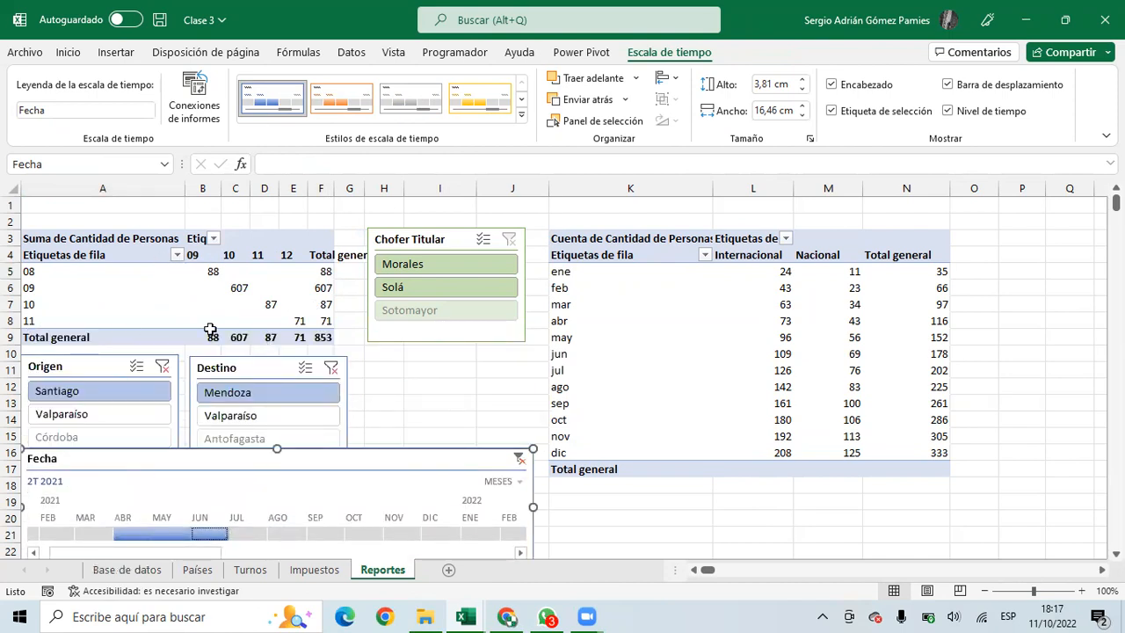
drag(230, 439, 202, 367)
click(202, 274)
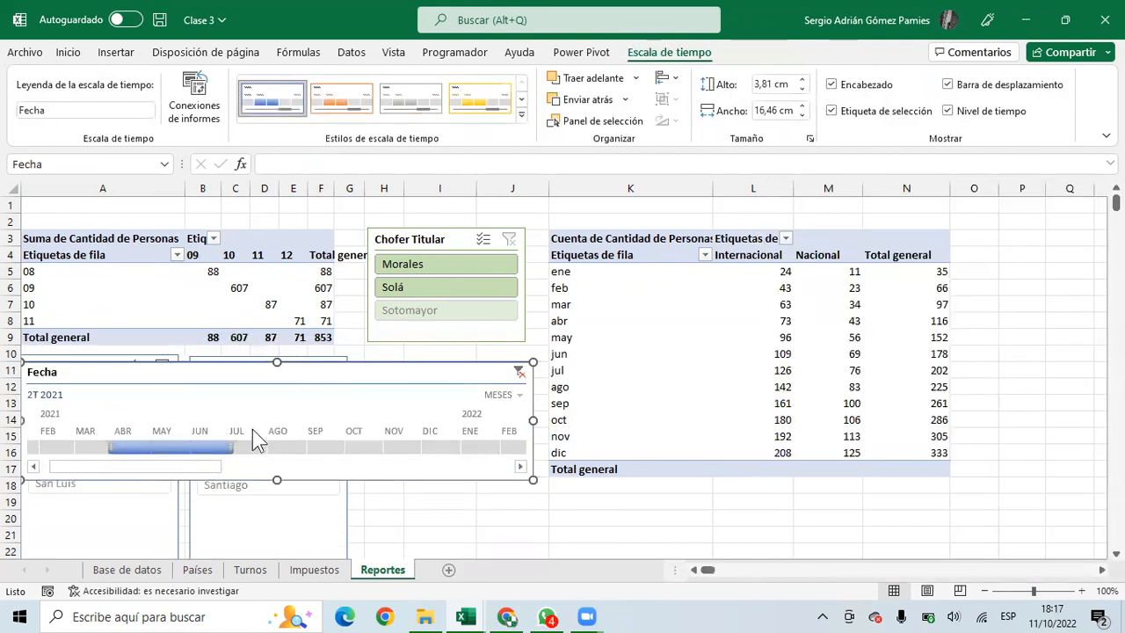
Filter the Fecha timeline to July–September 2021, to October–December 2021, and to July–December 2021
drag(247, 446, 339, 452)
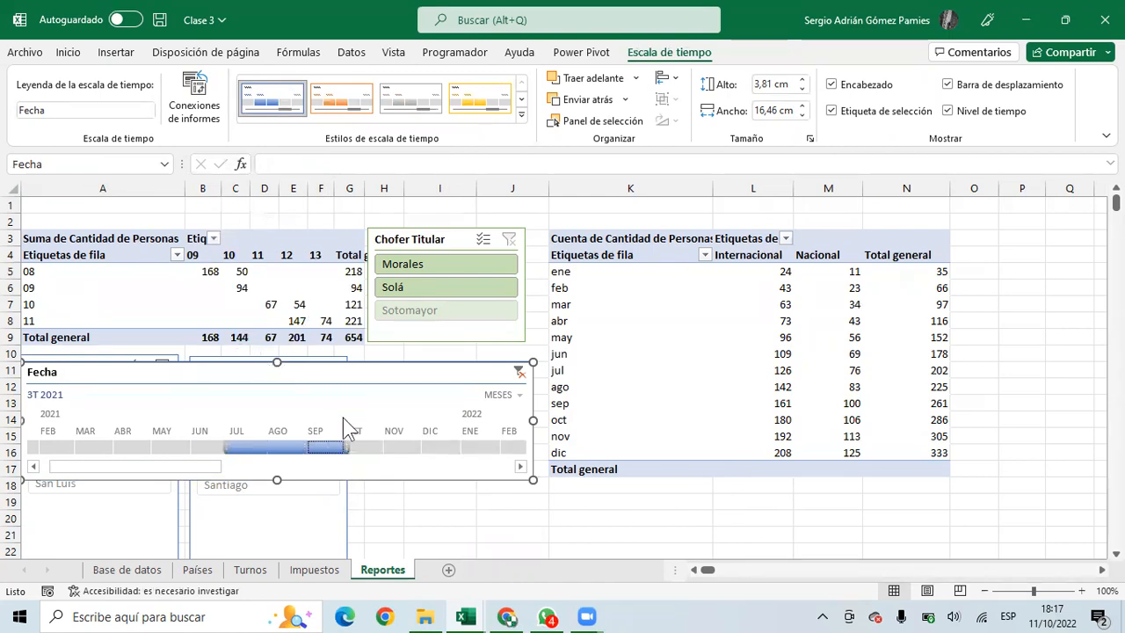
drag(360, 452, 448, 446)
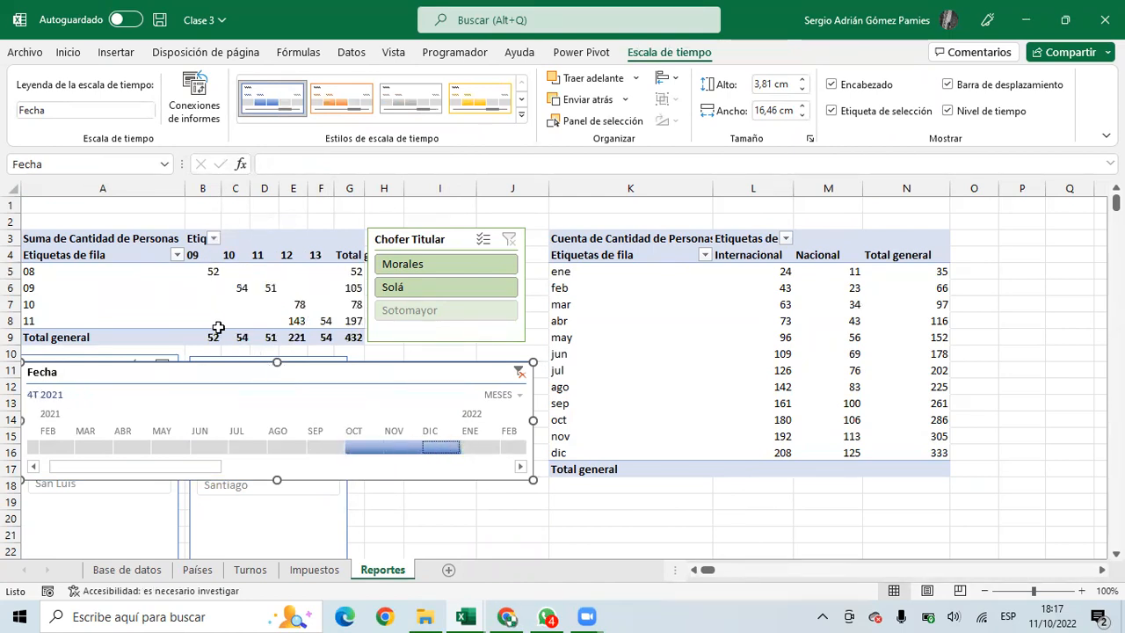
drag(233, 448, 443, 448)
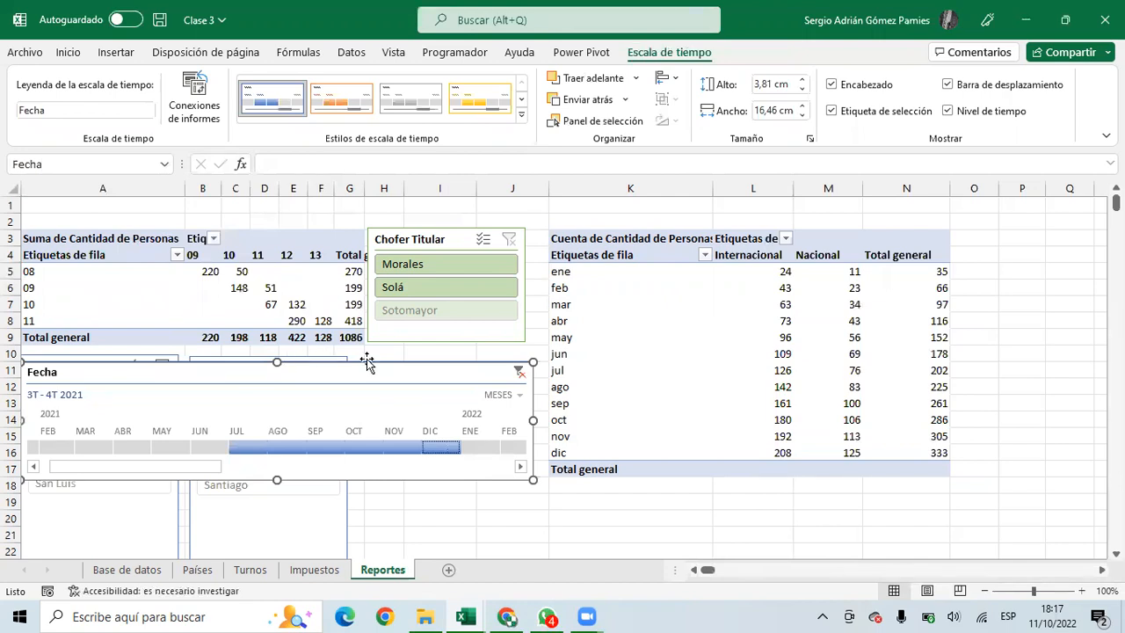
Clear the date filter and delete the Fecha timeline
click(519, 373)
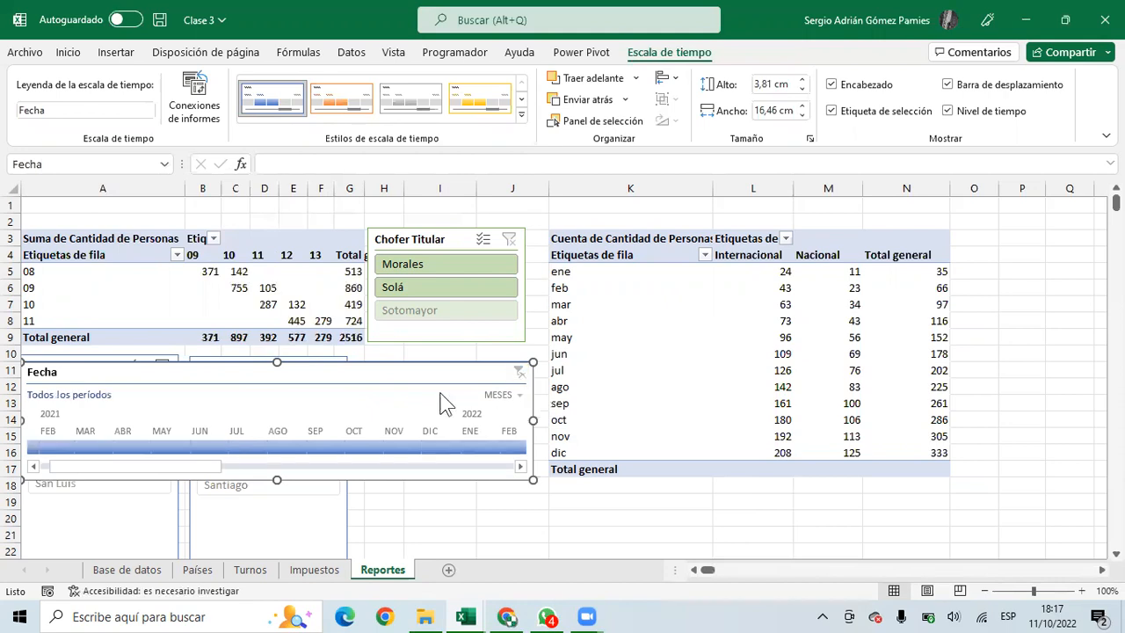
key(Delete)
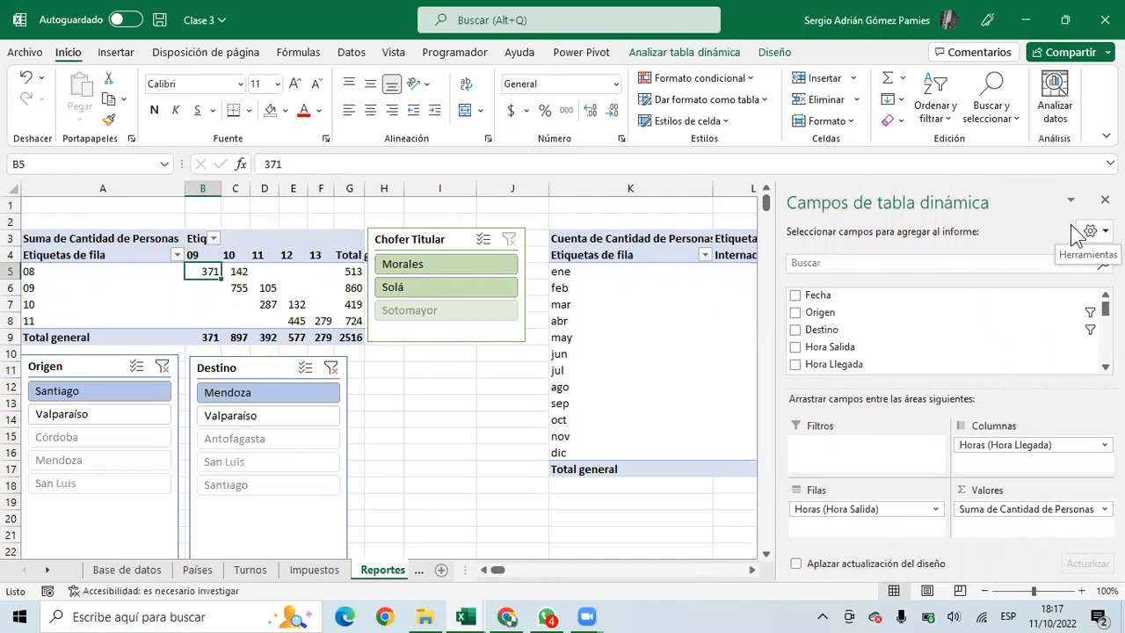
Close the pivot table field list to uncover the area beside the monthly trip pivot table
click(642, 54)
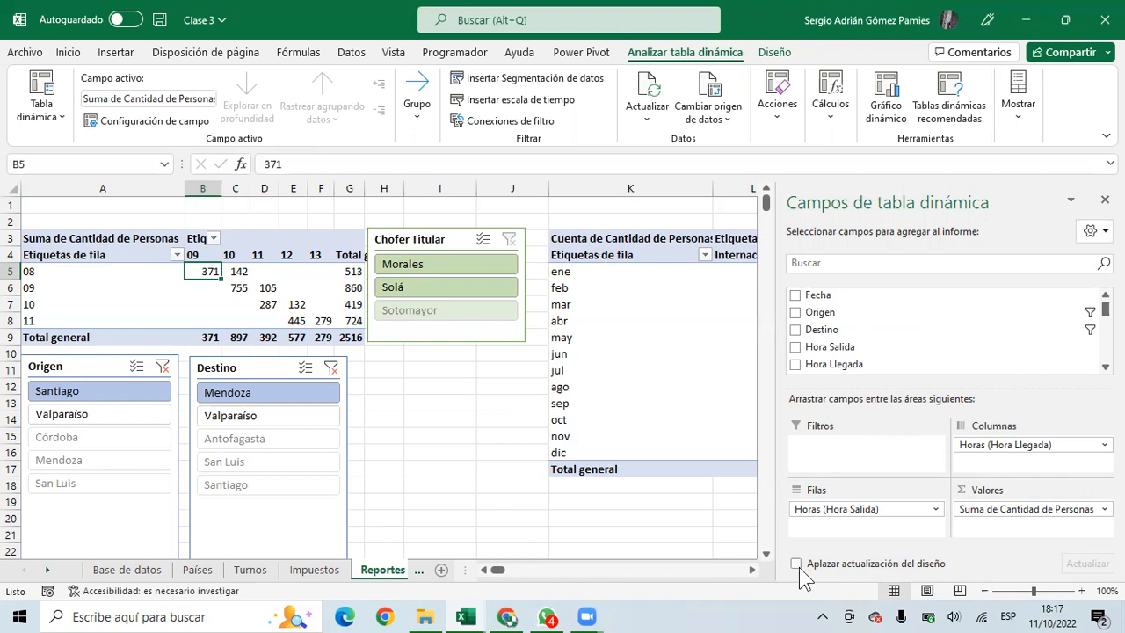
click(749, 569)
click(749, 569)
click(750, 569)
click(749, 569)
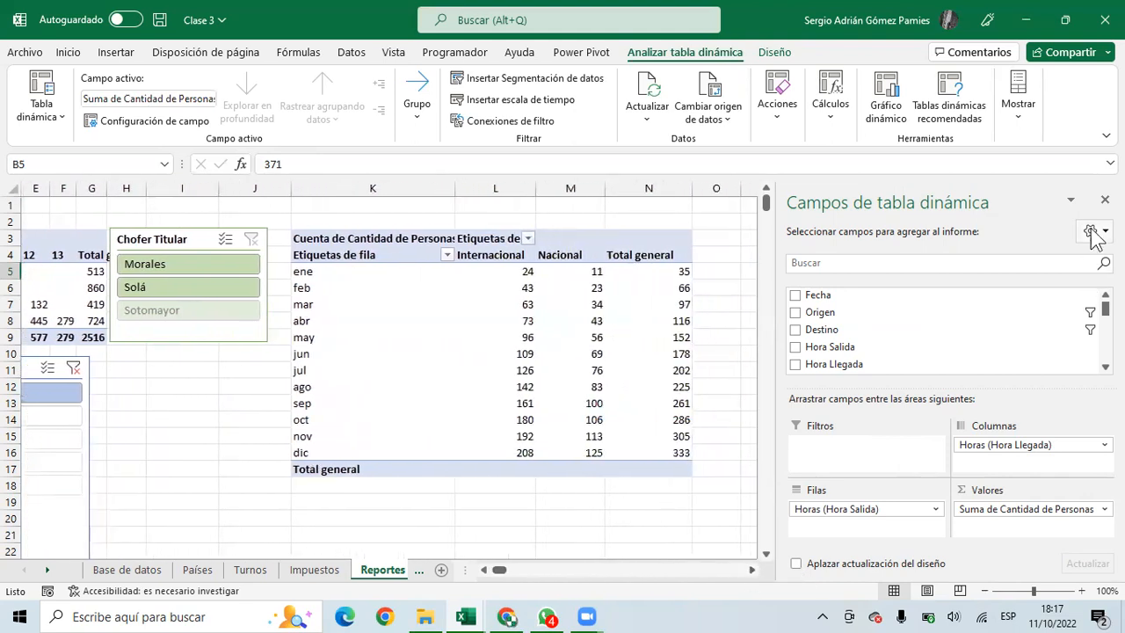
click(1104, 200)
Insert a Líneas pivot chart from the monthly trip pivot table and place it beside the Total general column
click(519, 403)
mouse_move(520, 404)
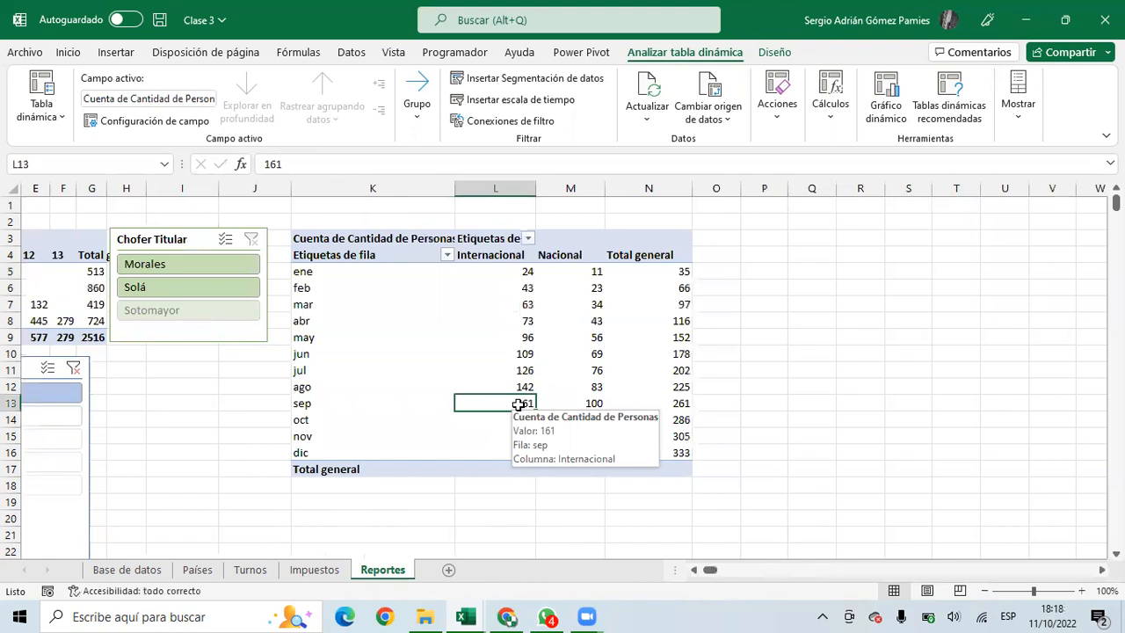
drag(472, 275, 566, 437)
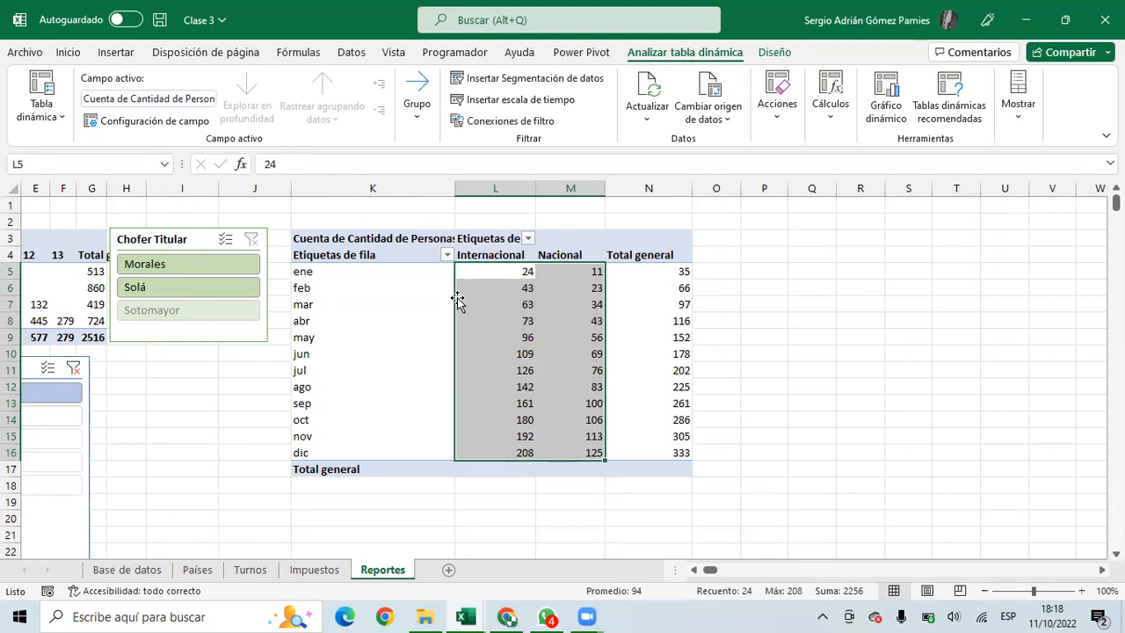
click(401, 314)
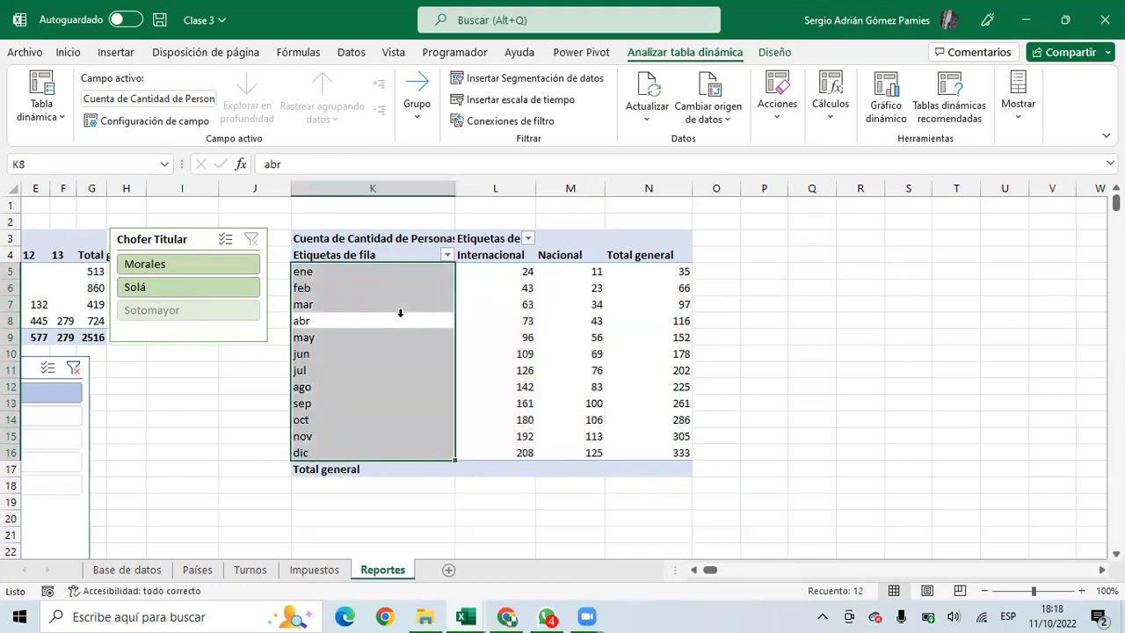
click(494, 299)
drag(382, 237, 656, 454)
click(626, 400)
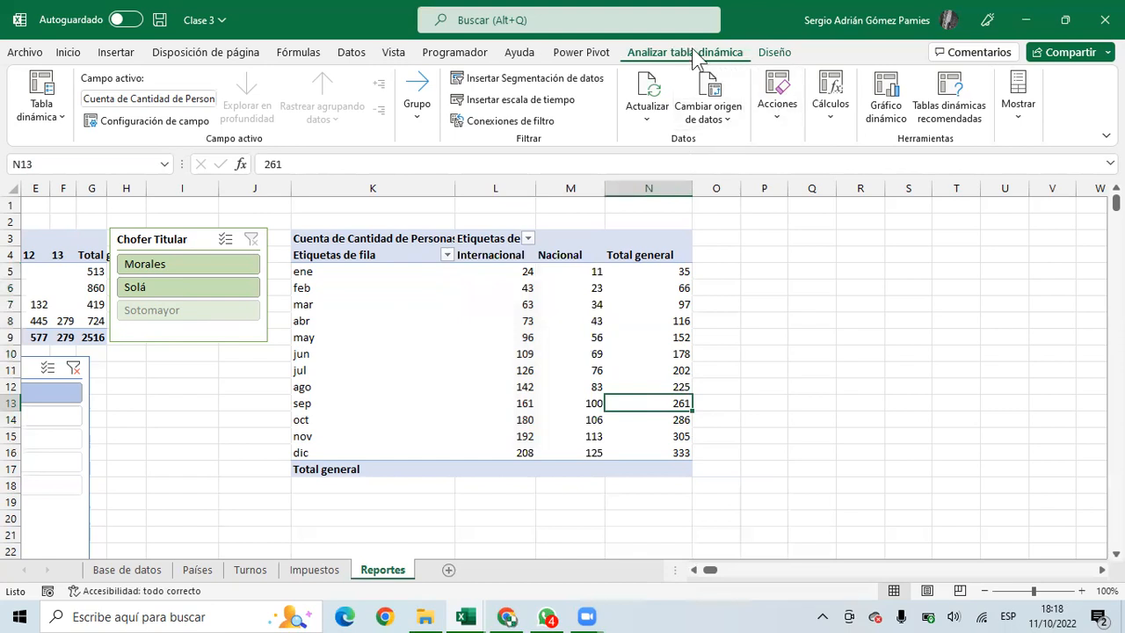
click(883, 113)
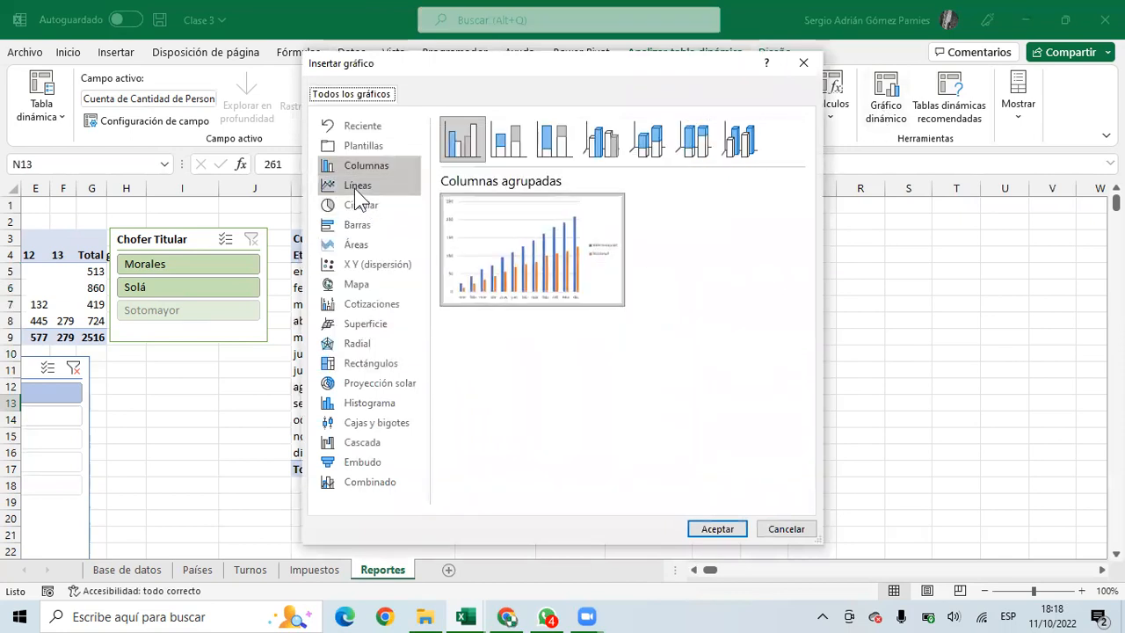
click(358, 186)
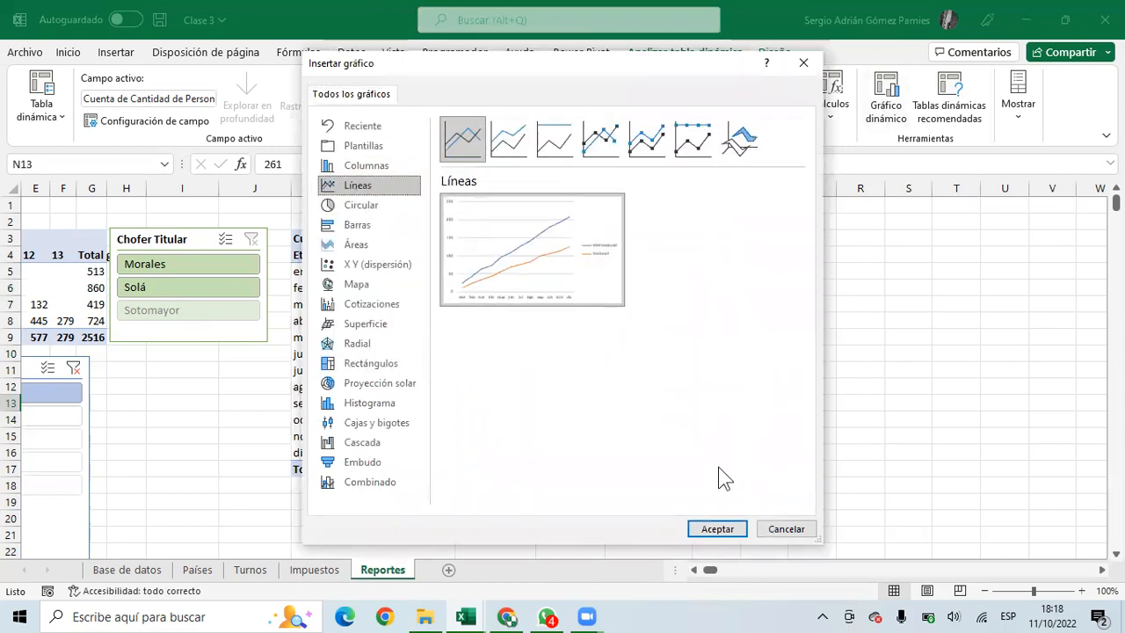
key(Return)
drag(555, 276, 844, 234)
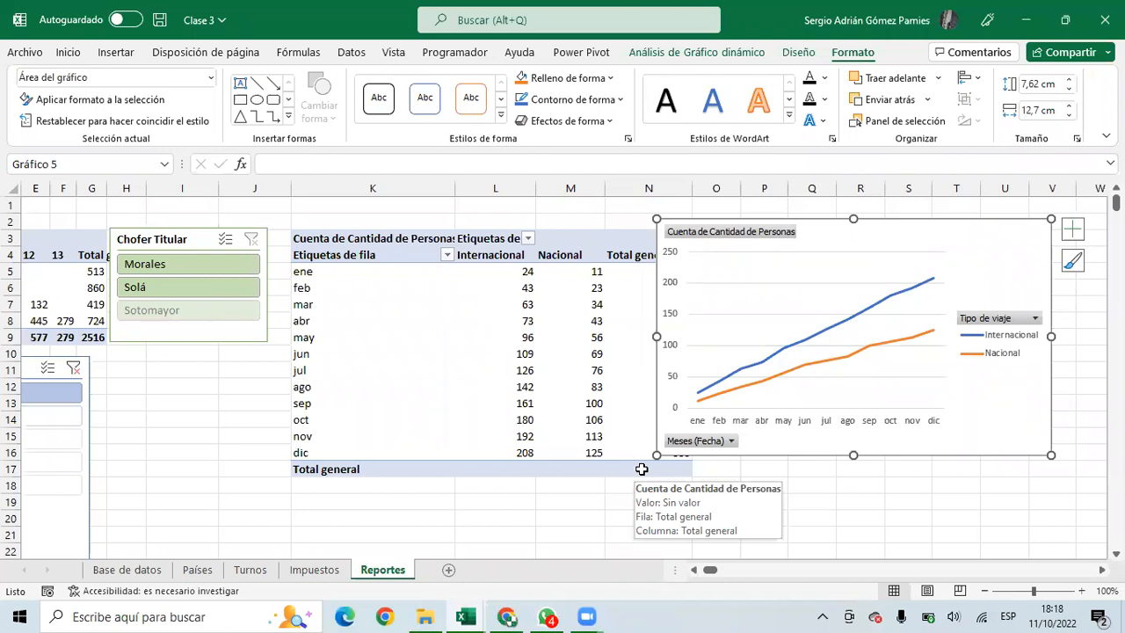
drag(959, 250, 999, 255)
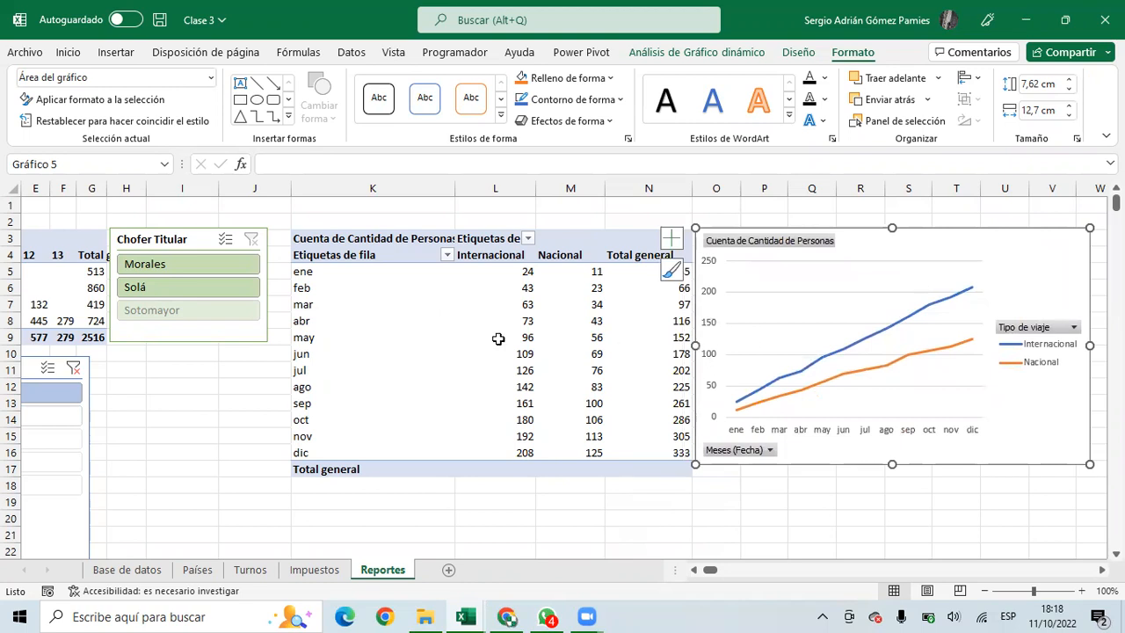
Remove the running-total calculation from the Cuenta de Cantidad de Personas values so they show plain counts, and close the field list
click(414, 331)
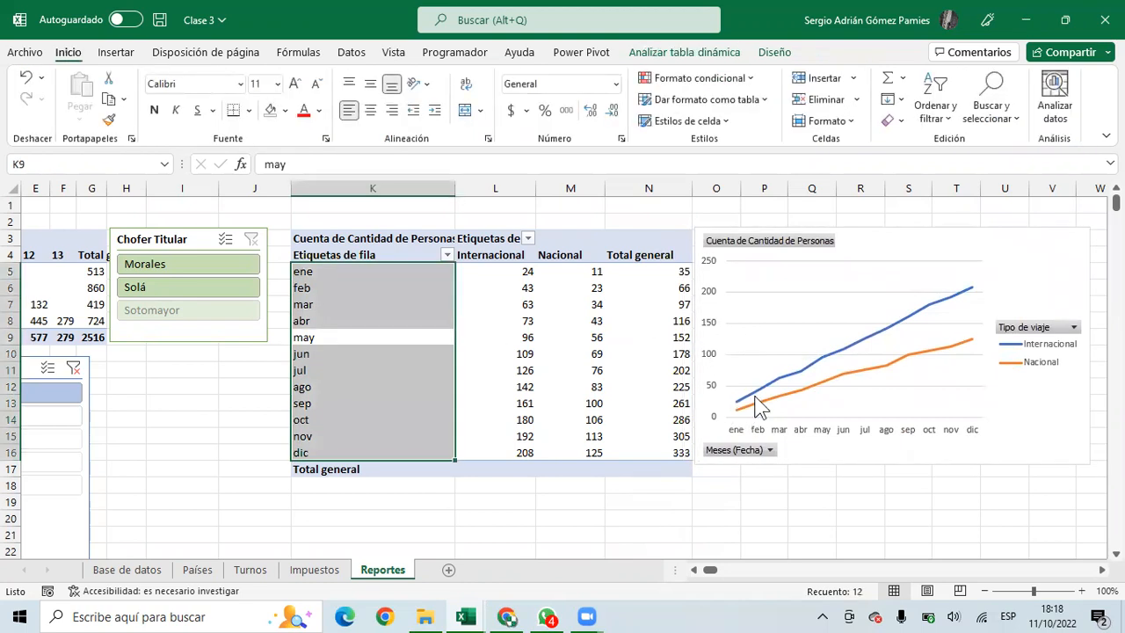
click(492, 350)
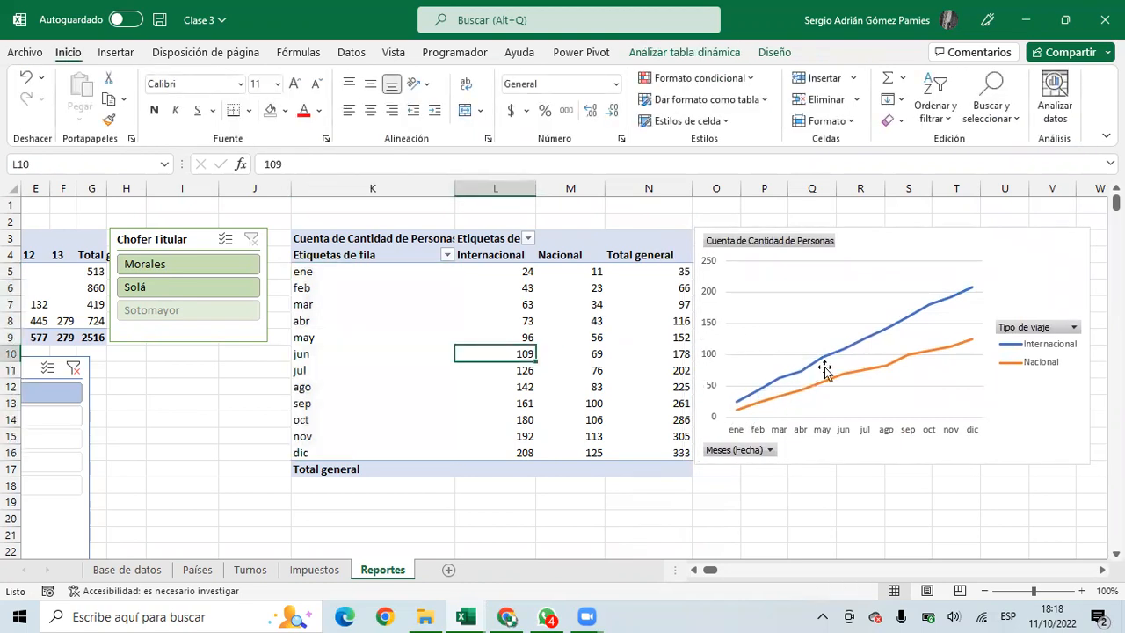
click(575, 334)
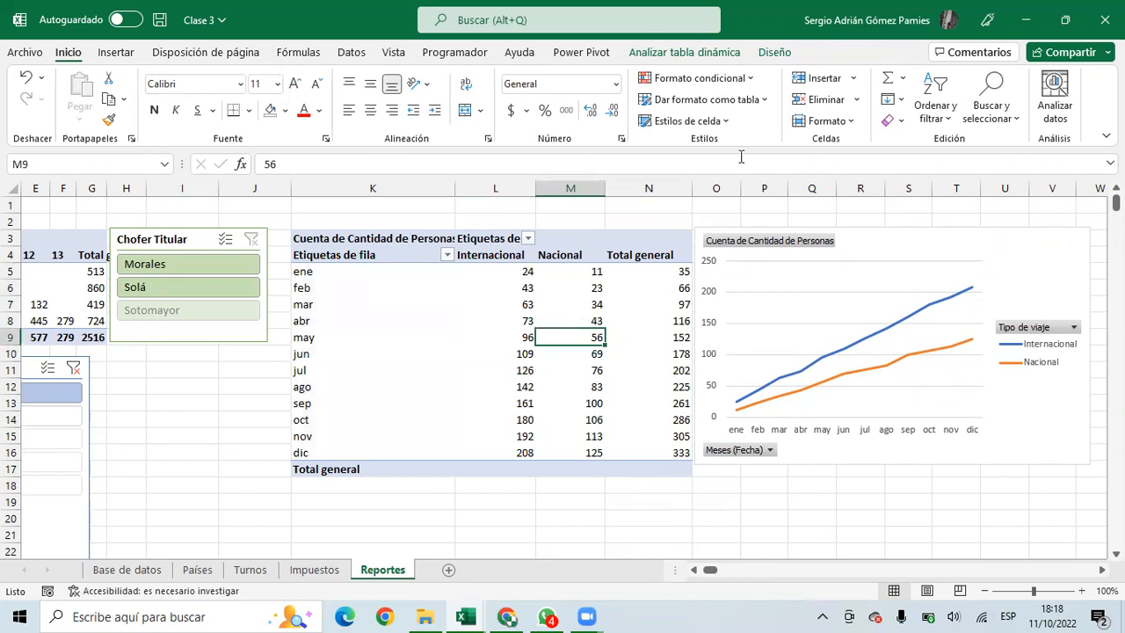
click(682, 54)
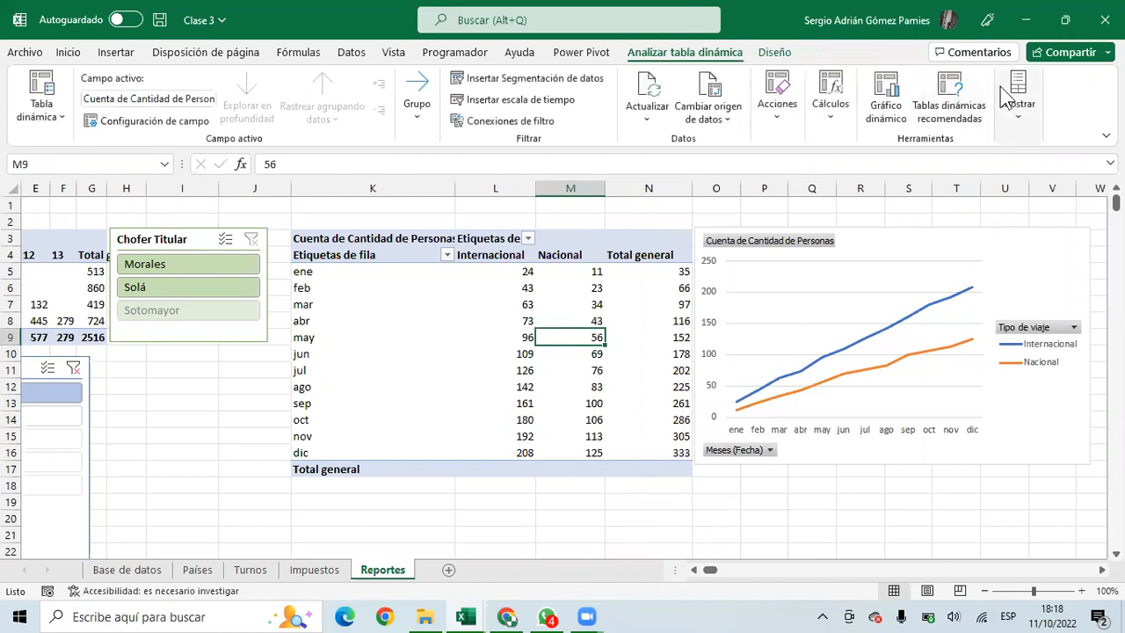
click(1010, 95)
click(986, 166)
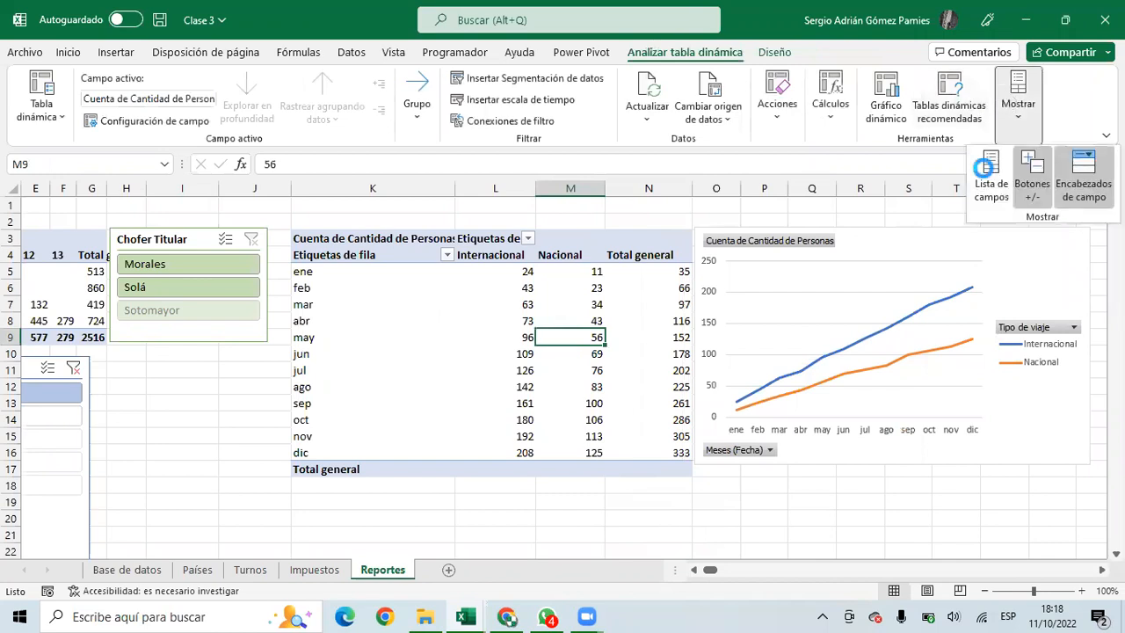
click(1011, 508)
click(970, 488)
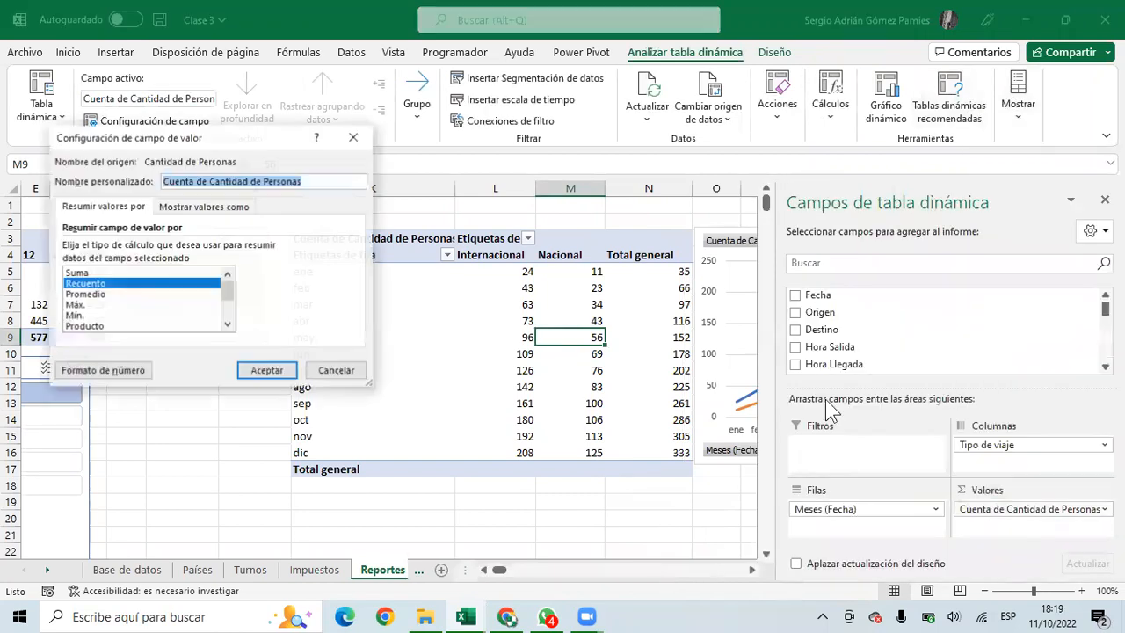
click(199, 208)
click(119, 249)
scroll(119, 264, up, 2)
click(122, 263)
click(266, 370)
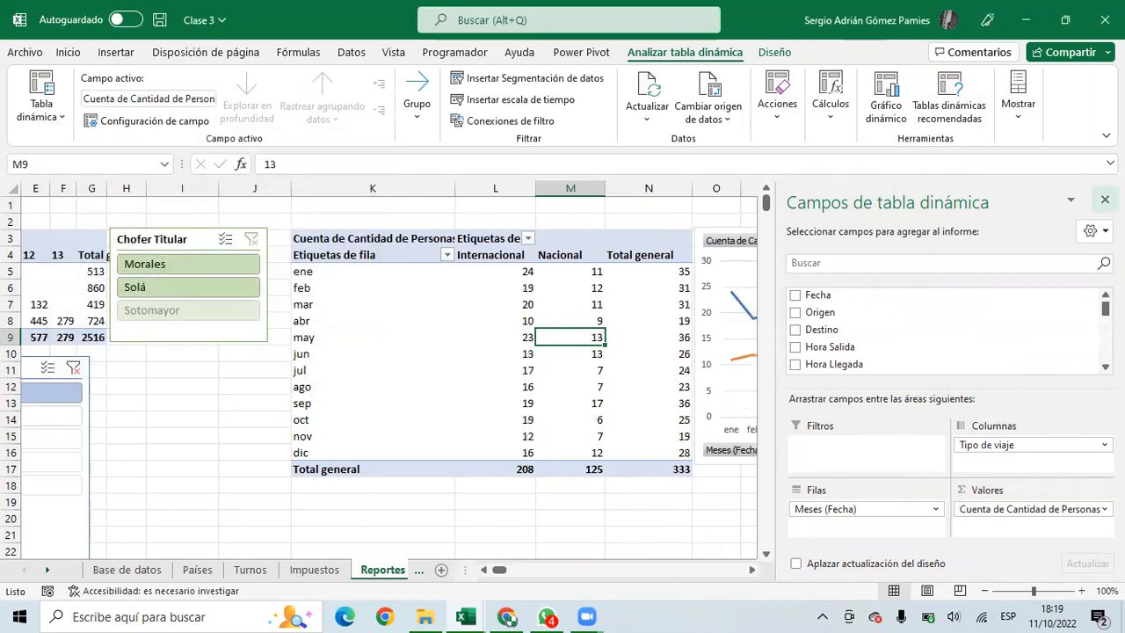
click(1105, 199)
Examine the monthly ups and downs of the Internacional and Nacional lines in the pivot chart
drag(763, 535, 1005, 523)
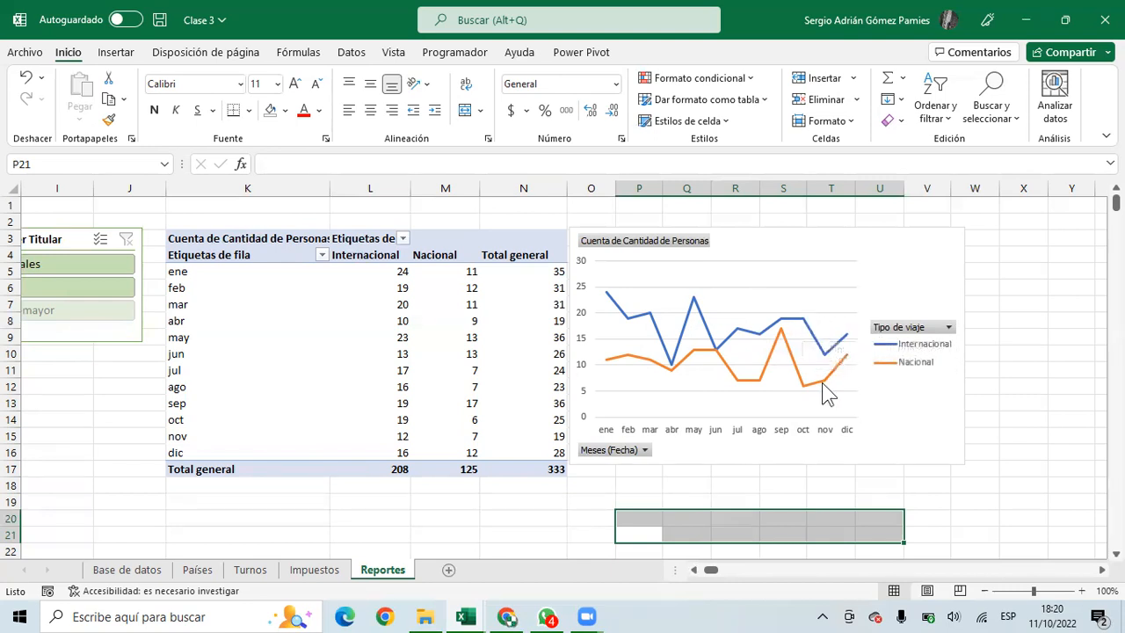
mouse_move(823, 381)
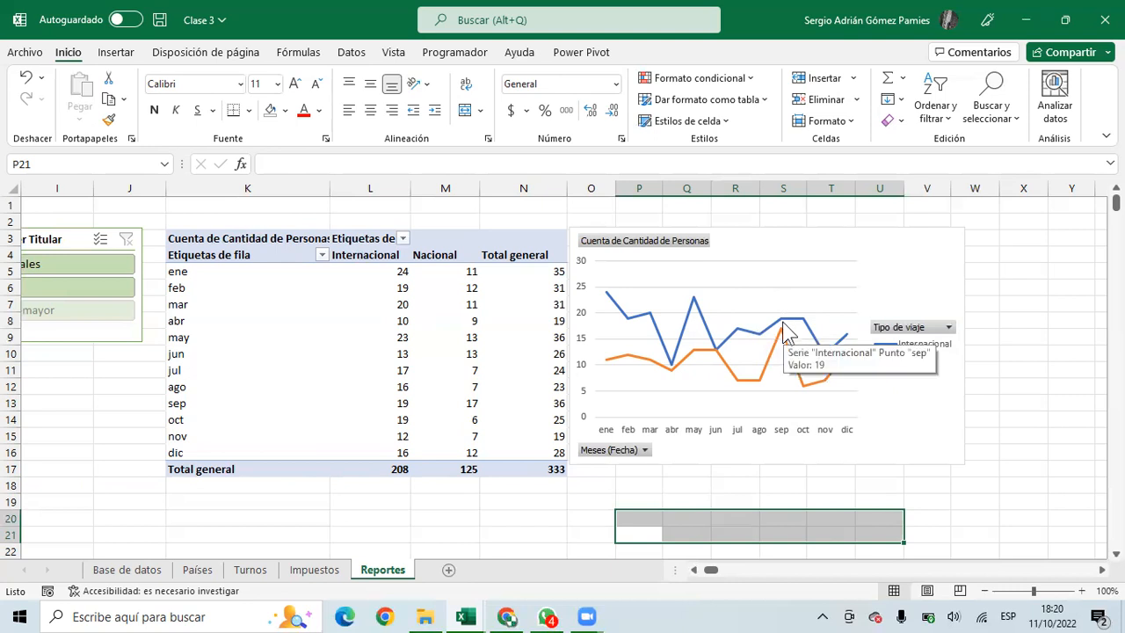
mouse_move(787, 332)
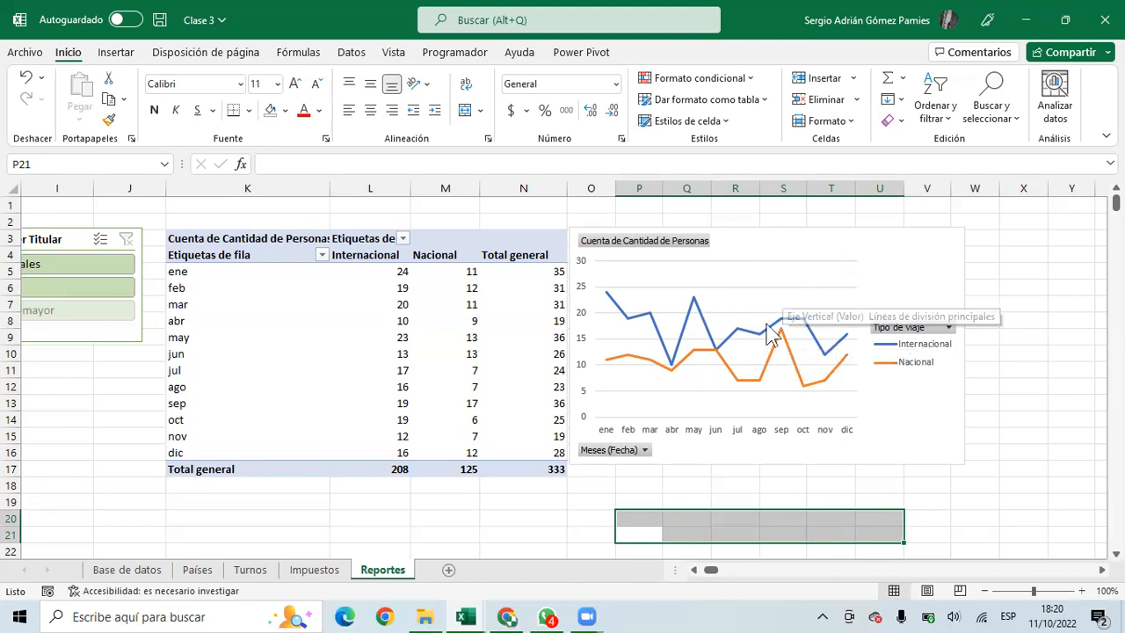
click(765, 245)
drag(765, 245, 766, 251)
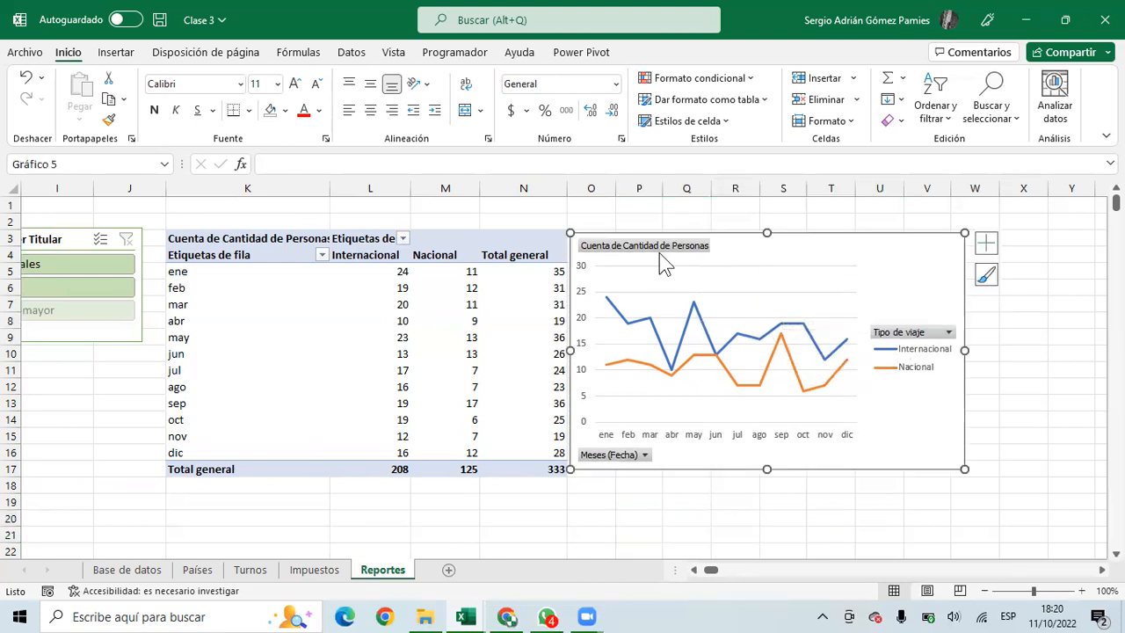
click(440, 320)
click(818, 252)
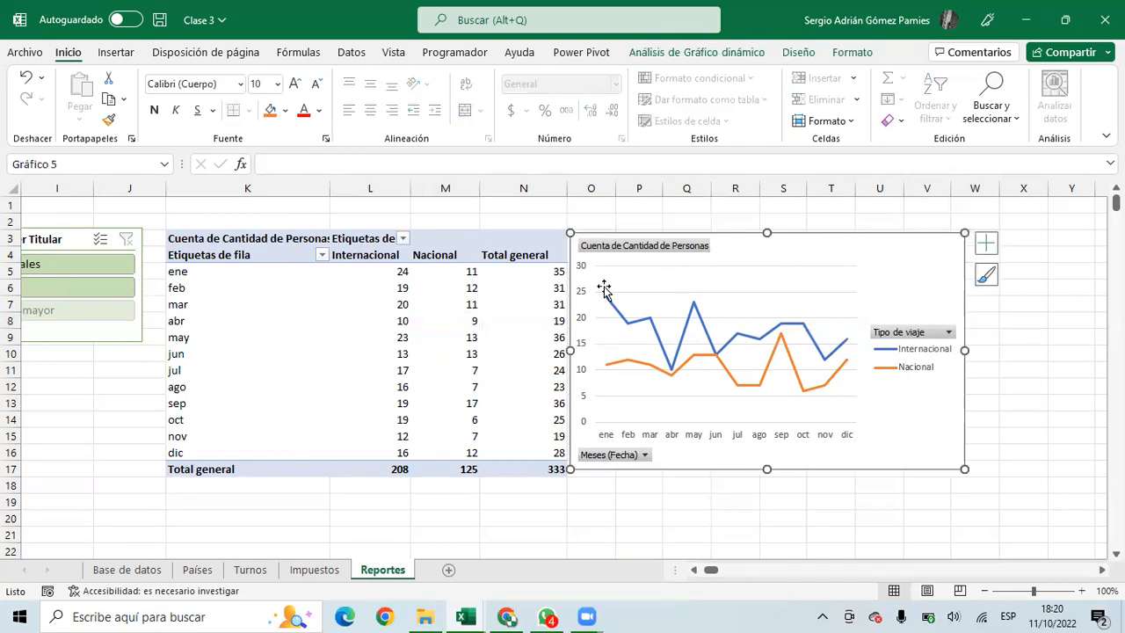
Insert a Chofer Titular slicer for the monthly trip pivot table
click(404, 306)
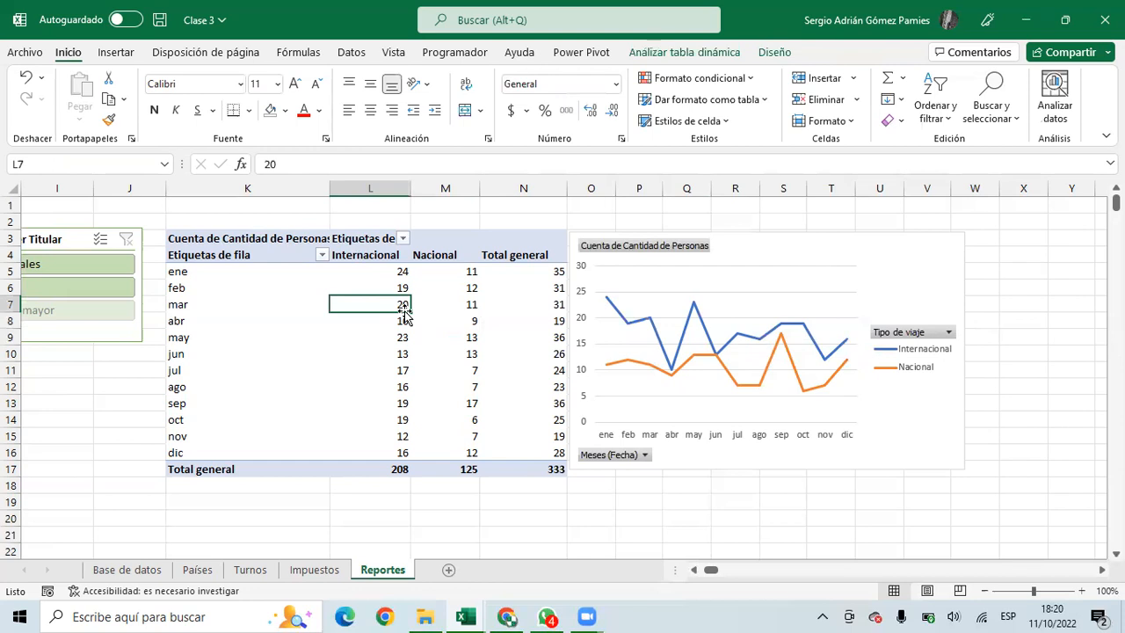
click(356, 268)
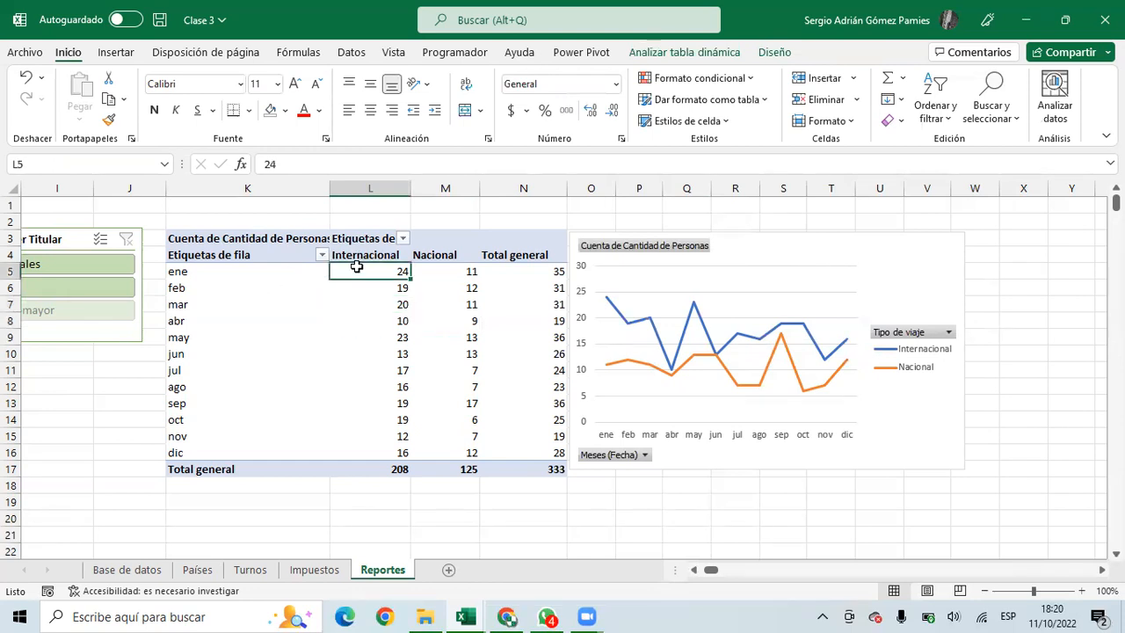
click(658, 53)
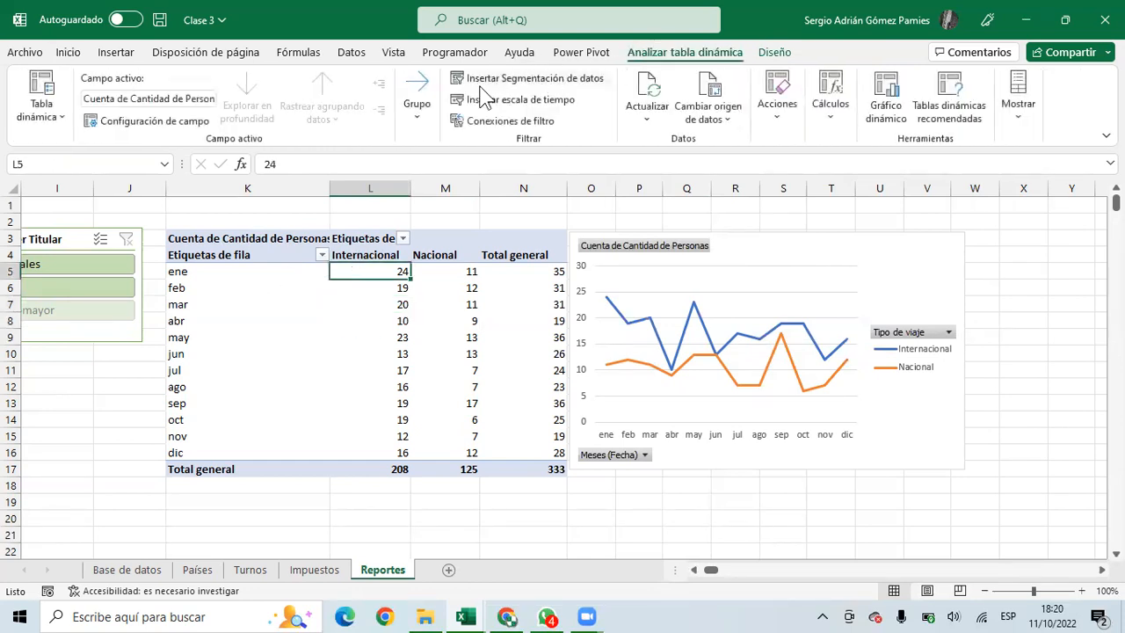
click(493, 78)
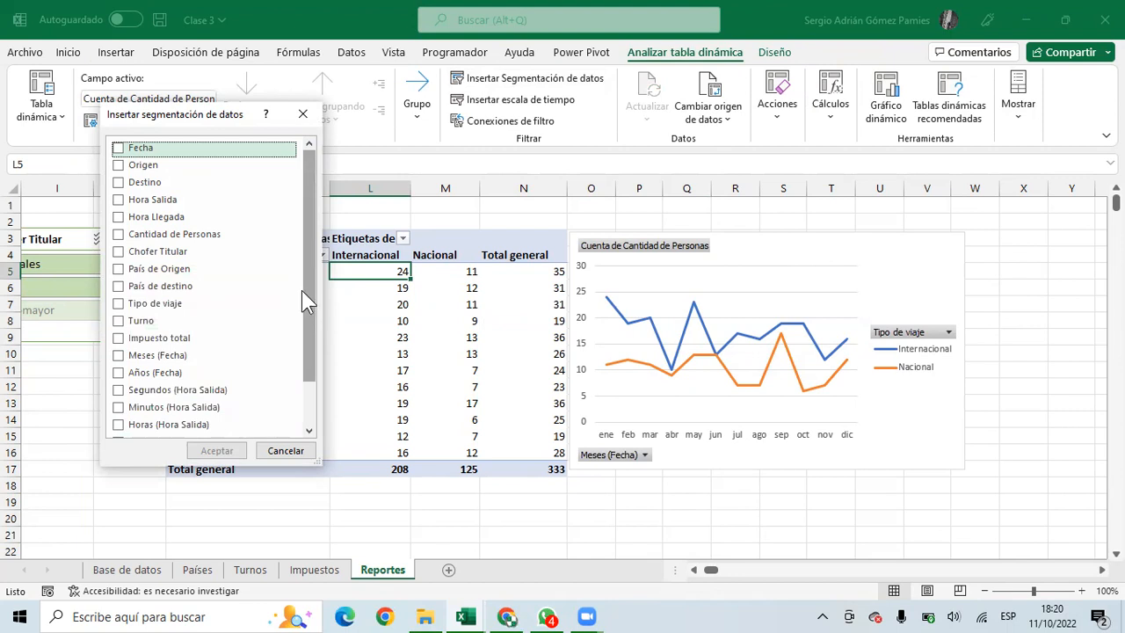
click(154, 251)
click(217, 451)
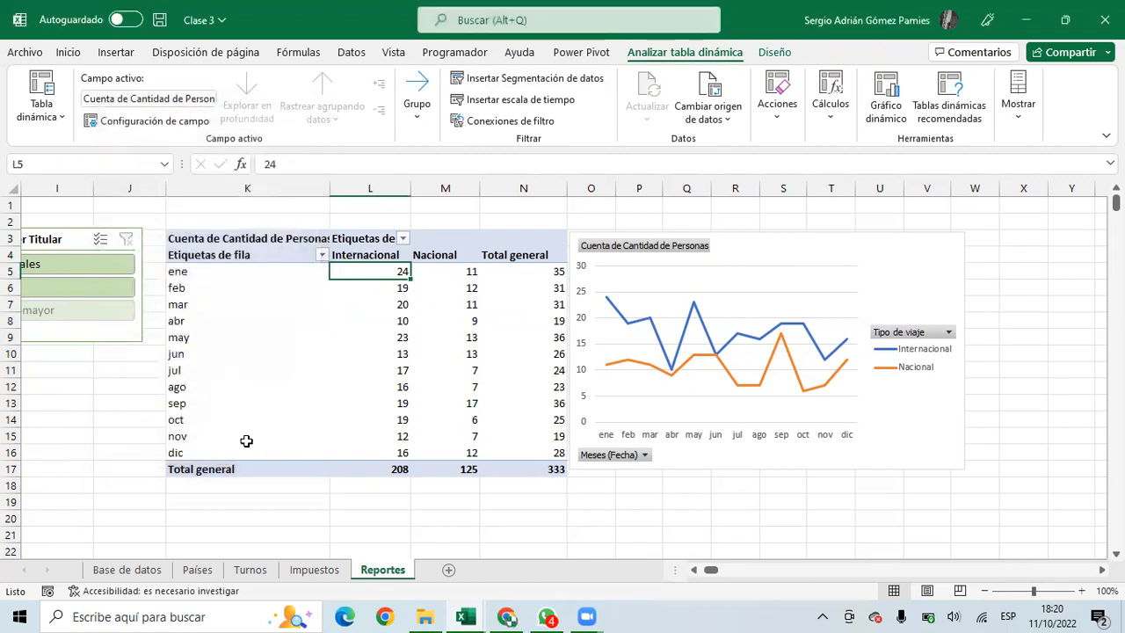
Place the new Chofer Titular slicer beside the line chart and filter the monthly trips by each driver in turn
drag(547, 288, 956, 242)
click(990, 271)
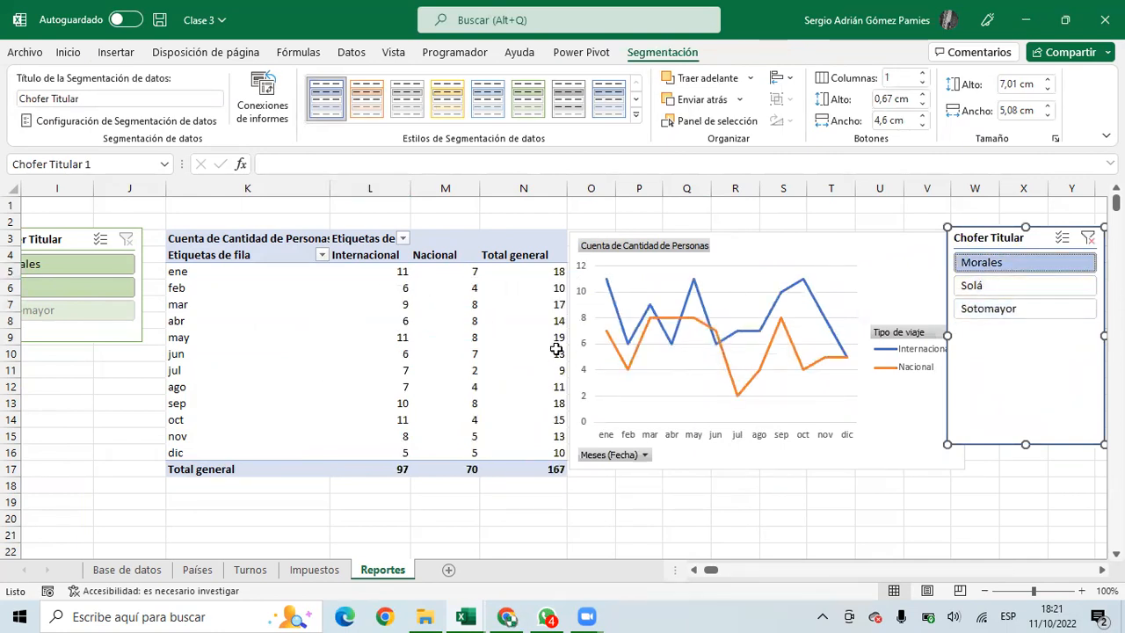
click(971, 285)
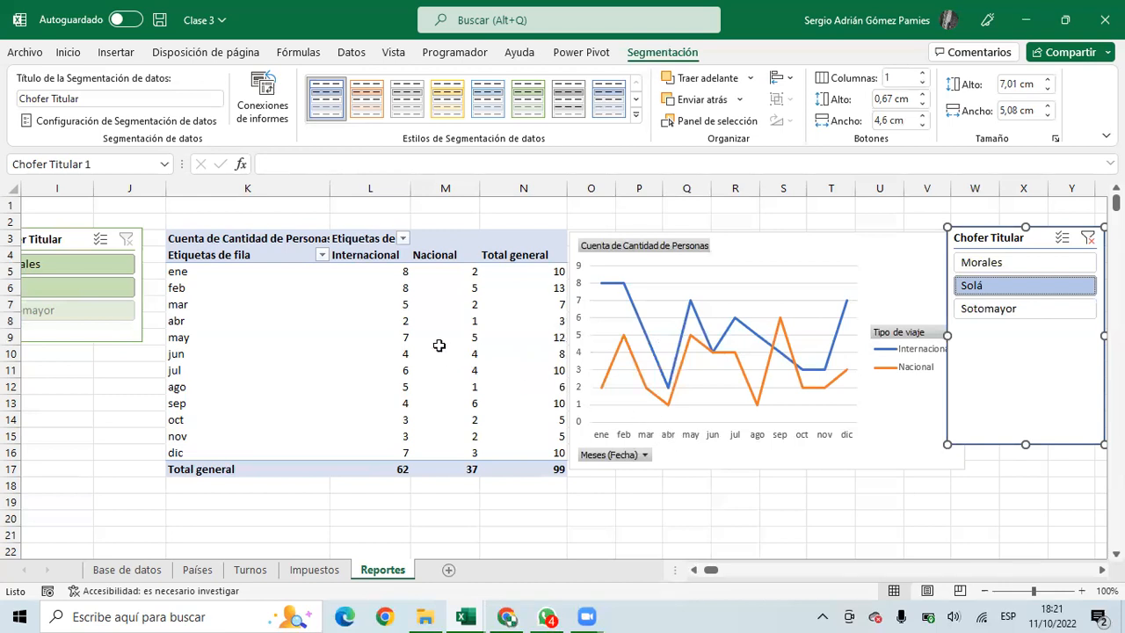
mouse_move(624, 336)
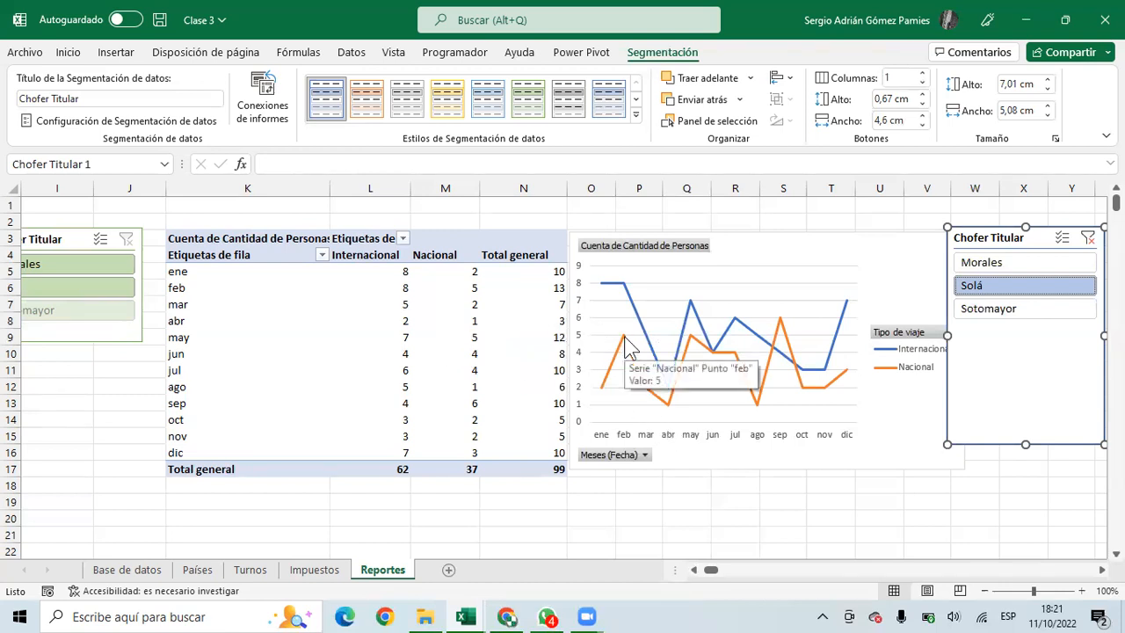
click(997, 310)
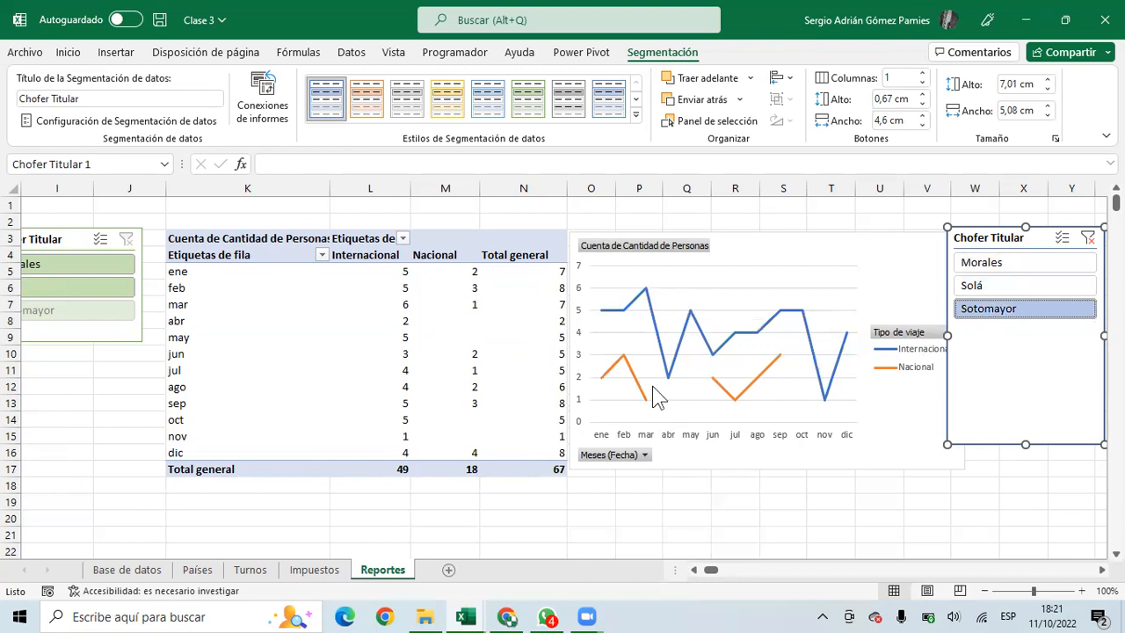
click(971, 263)
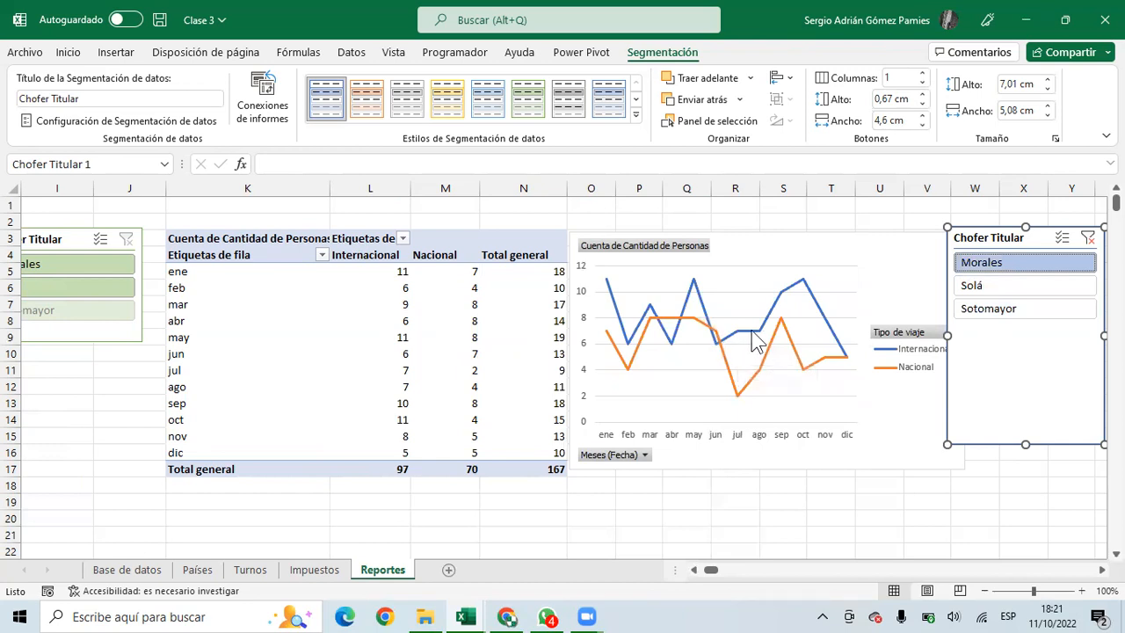
mouse_move(752, 332)
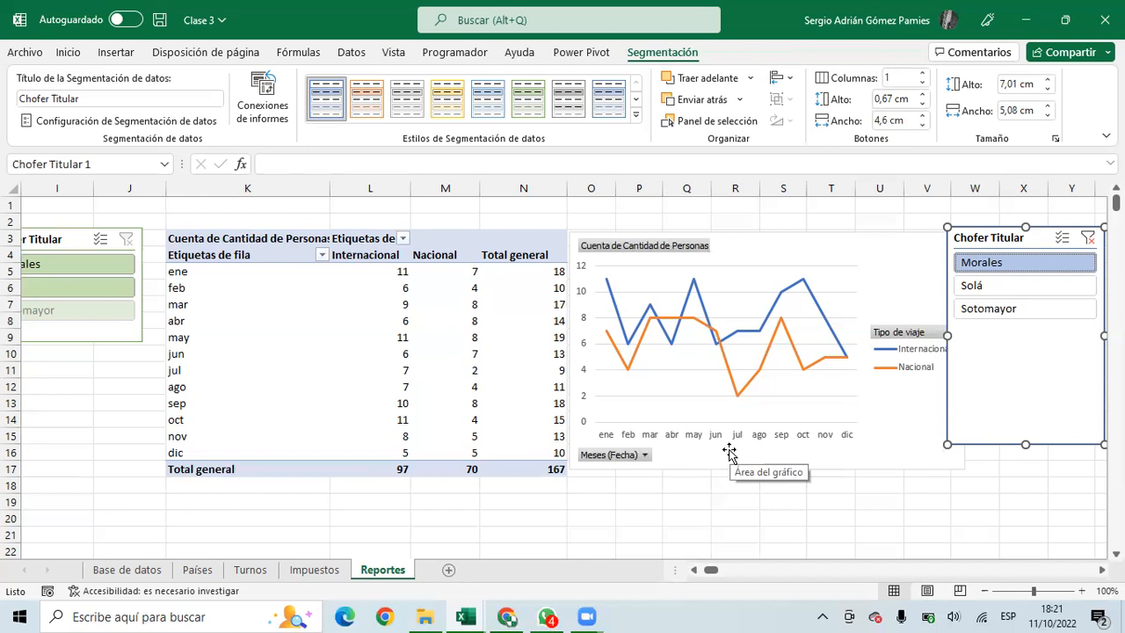
Shift the green Chofer Titular slicer of the Suma de Cantidad de Personas pivot table slightly downward
click(693, 570)
click(693, 570)
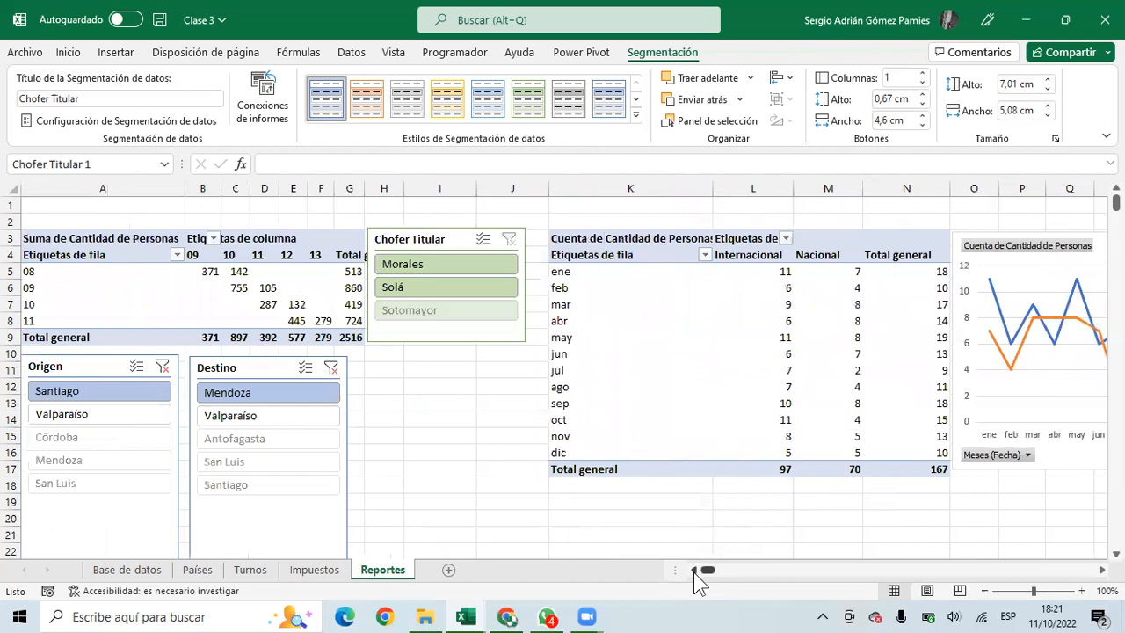
click(417, 401)
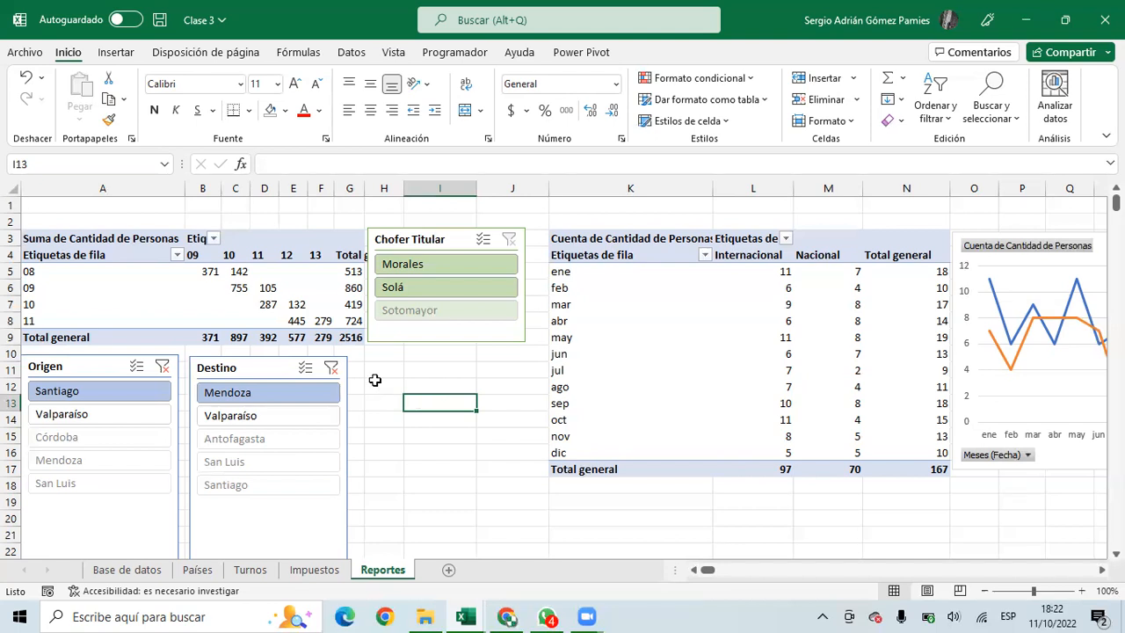
click(393, 242)
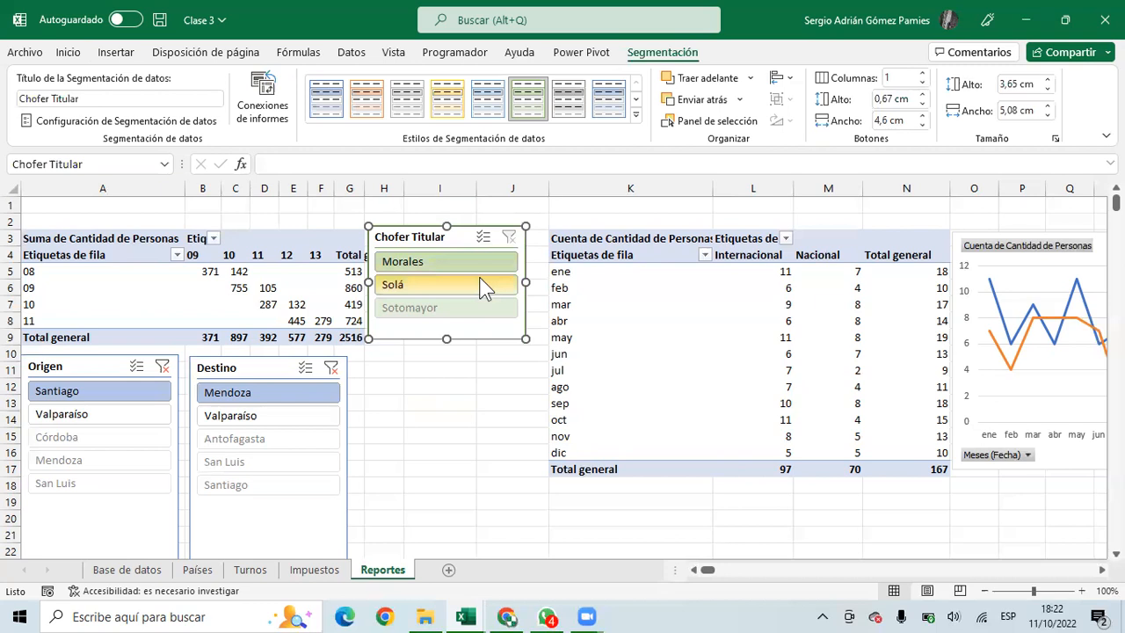
drag(466, 245, 468, 260)
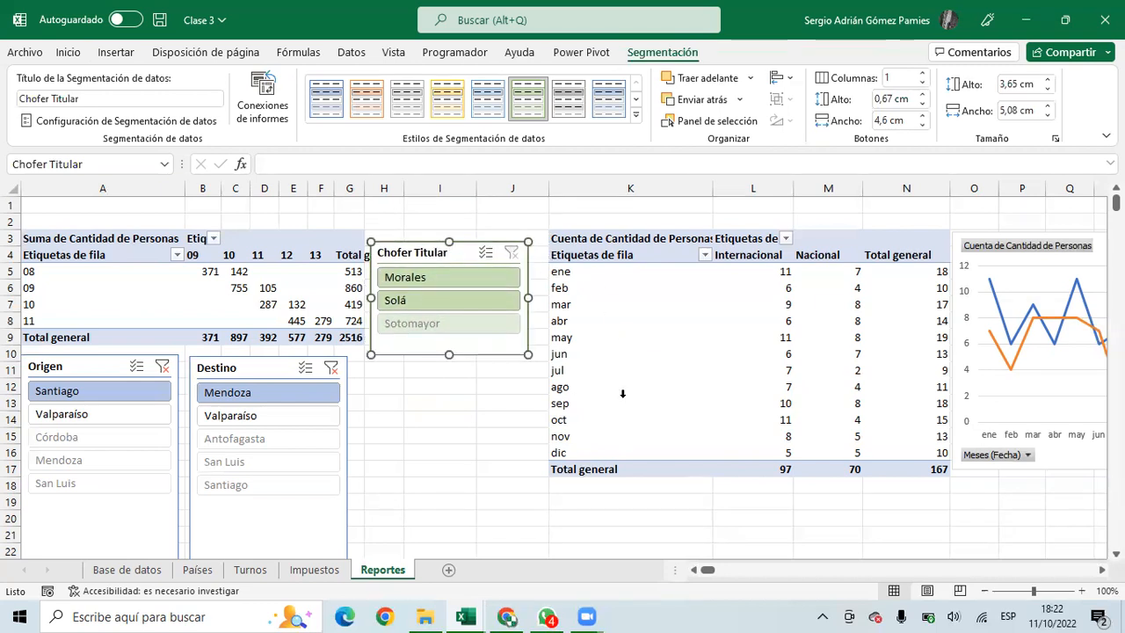
Move the newer Chofer Titular slicer from the line chart to the monthly trip pivot table, next to the green slicer
drag(796, 518, 1094, 520)
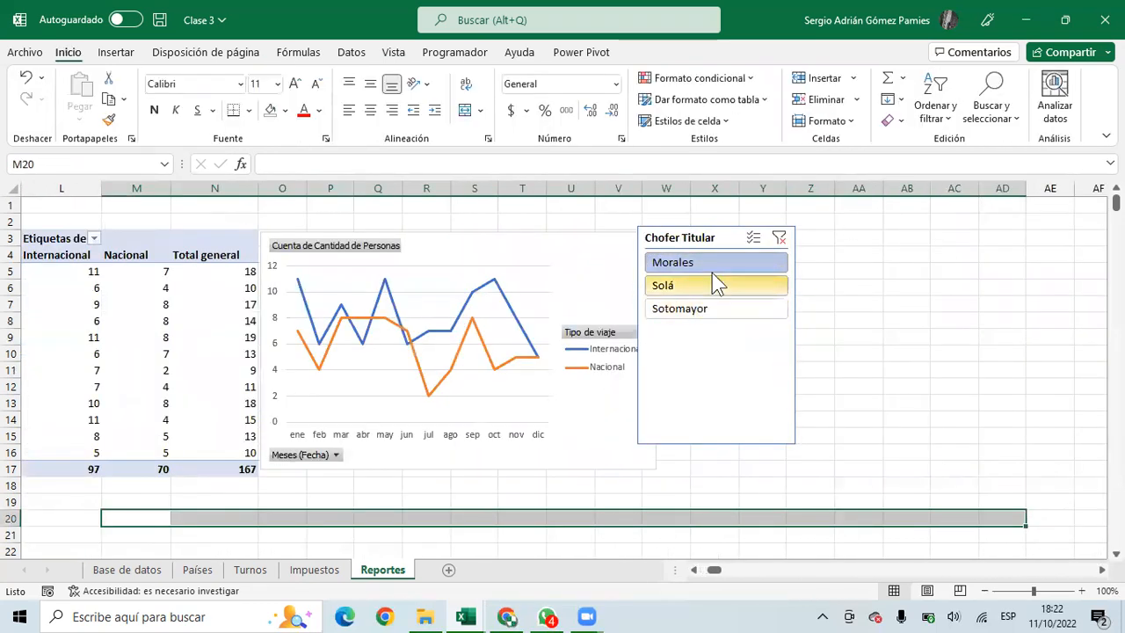
click(696, 569)
click(696, 569)
click(696, 570)
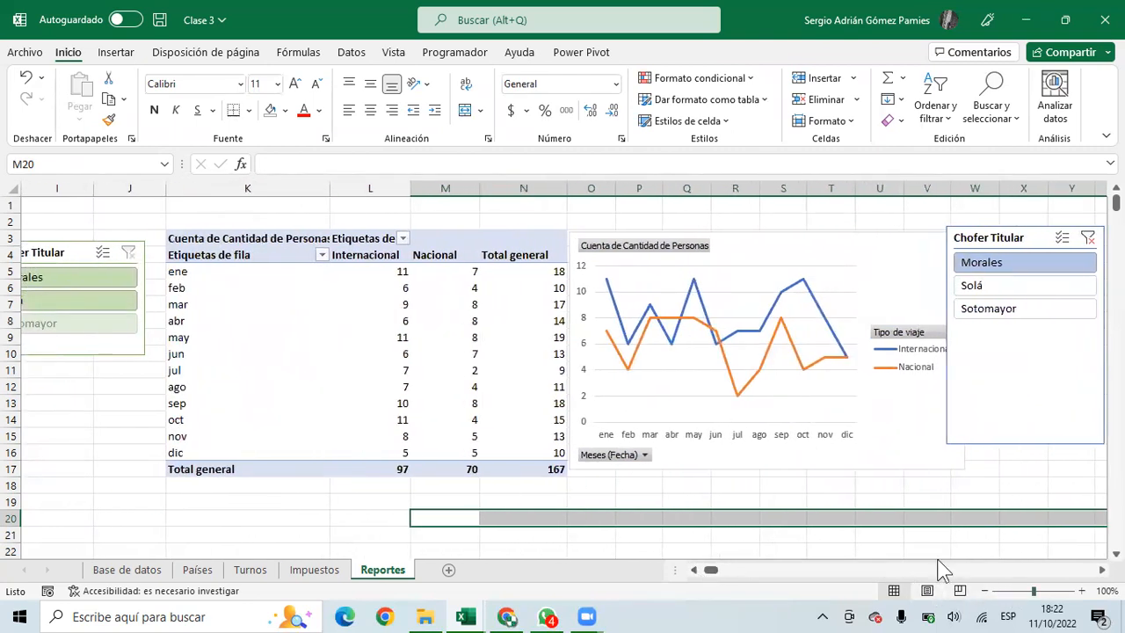
click(735, 500)
drag(982, 238, 211, 254)
click(695, 571)
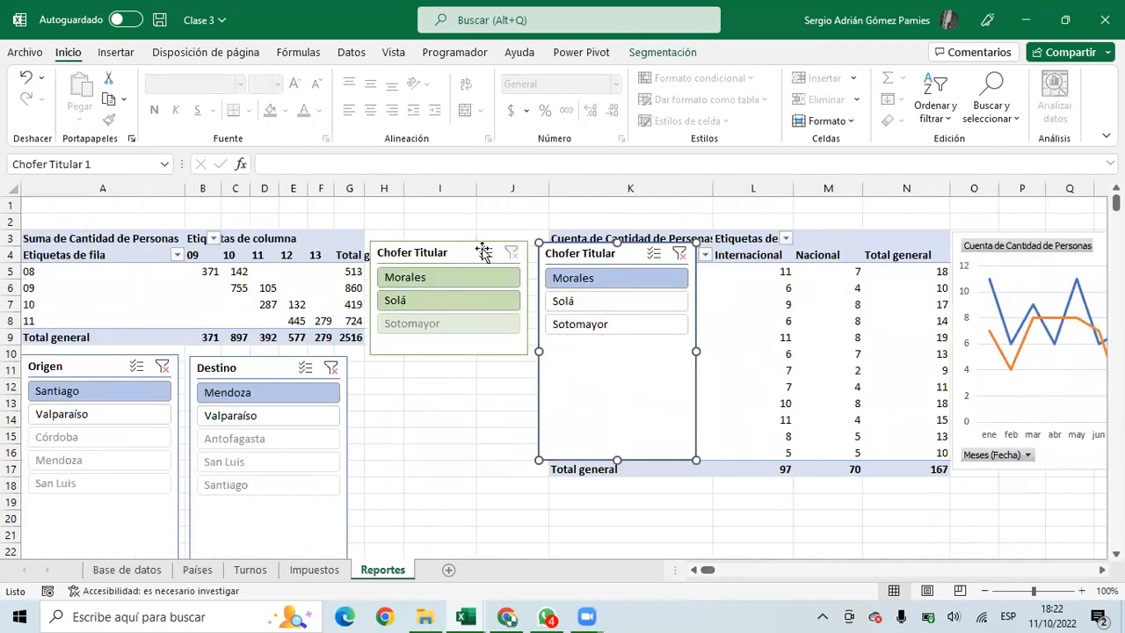
click(426, 255)
click(580, 254)
drag(592, 256, 614, 260)
Compare the two slicers with their pivot tables and move the green slicer up level with the Suma de Cantidad de Personas header
drag(875, 269, 760, 426)
click(406, 249)
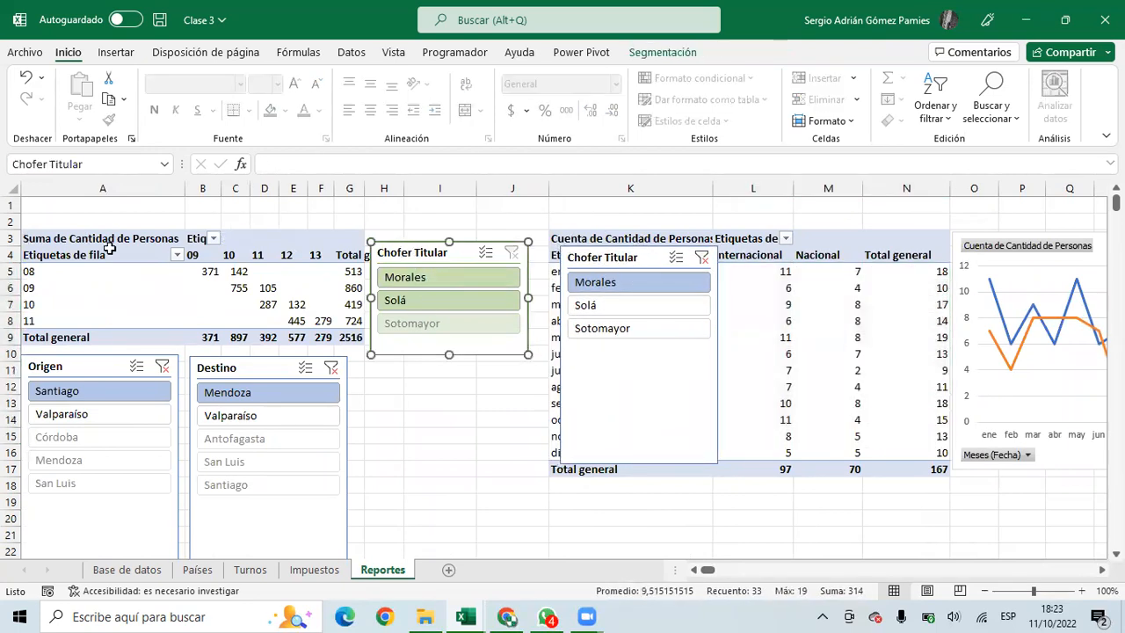
click(40, 235)
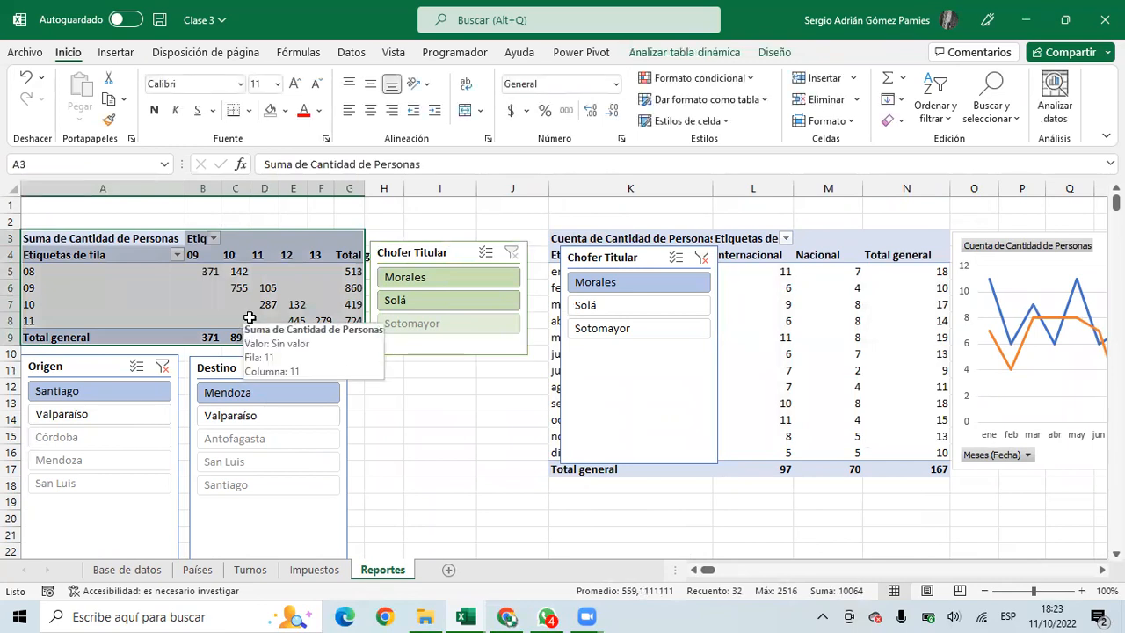
drag(391, 254, 389, 241)
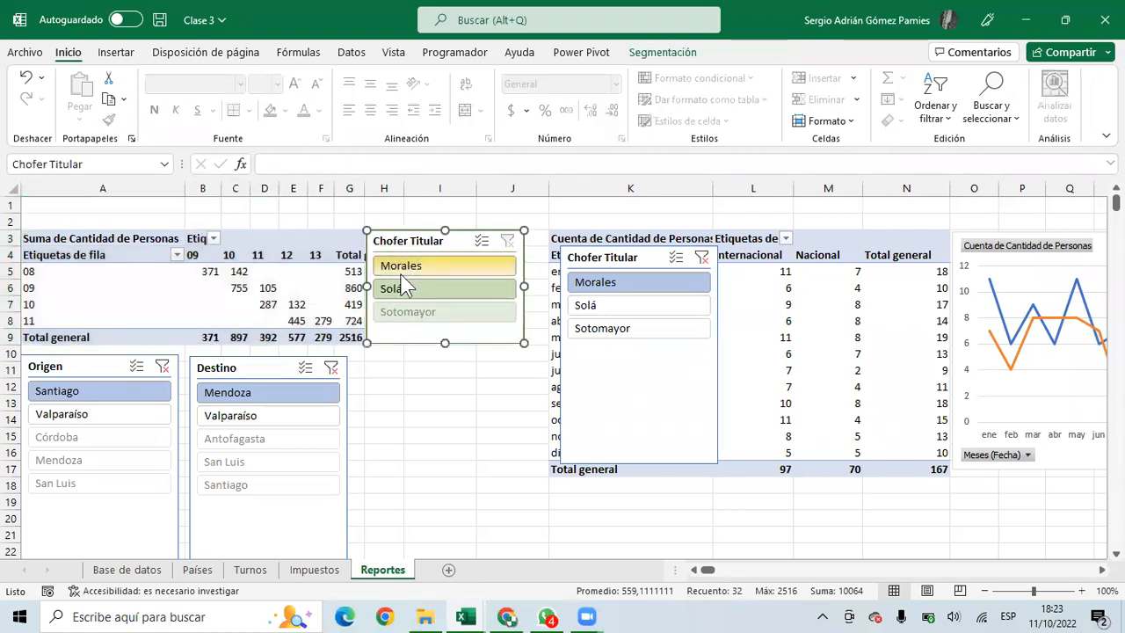
click(42, 237)
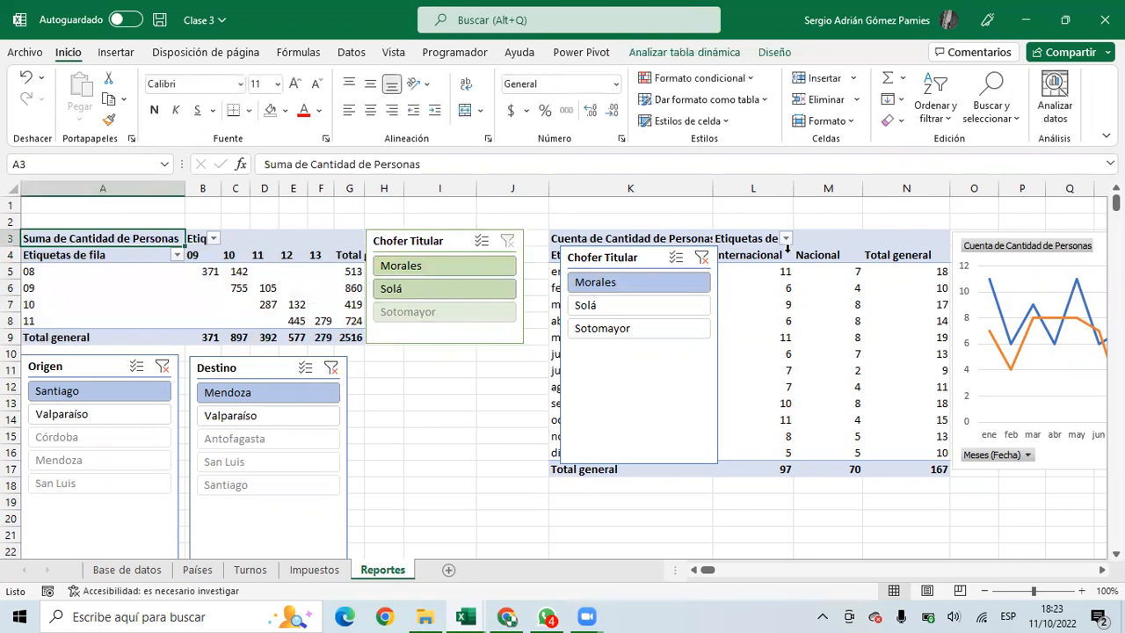
drag(787, 249, 833, 363)
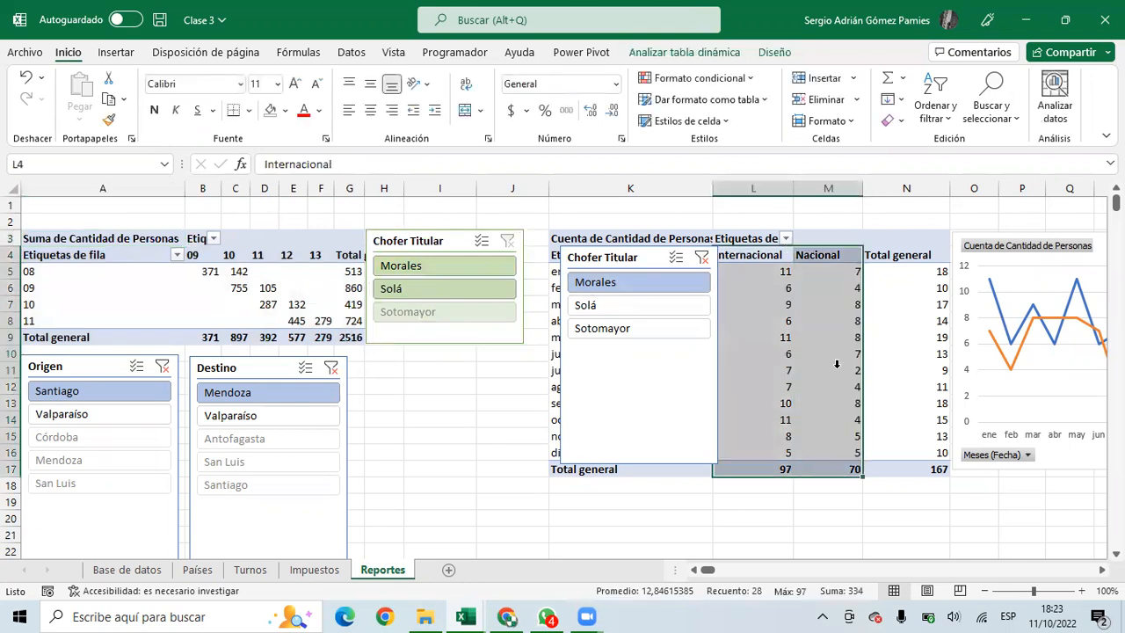
Delete the newer Chofer Titular slicer lying over the monthly trip pivot table
click(403, 243)
click(631, 268)
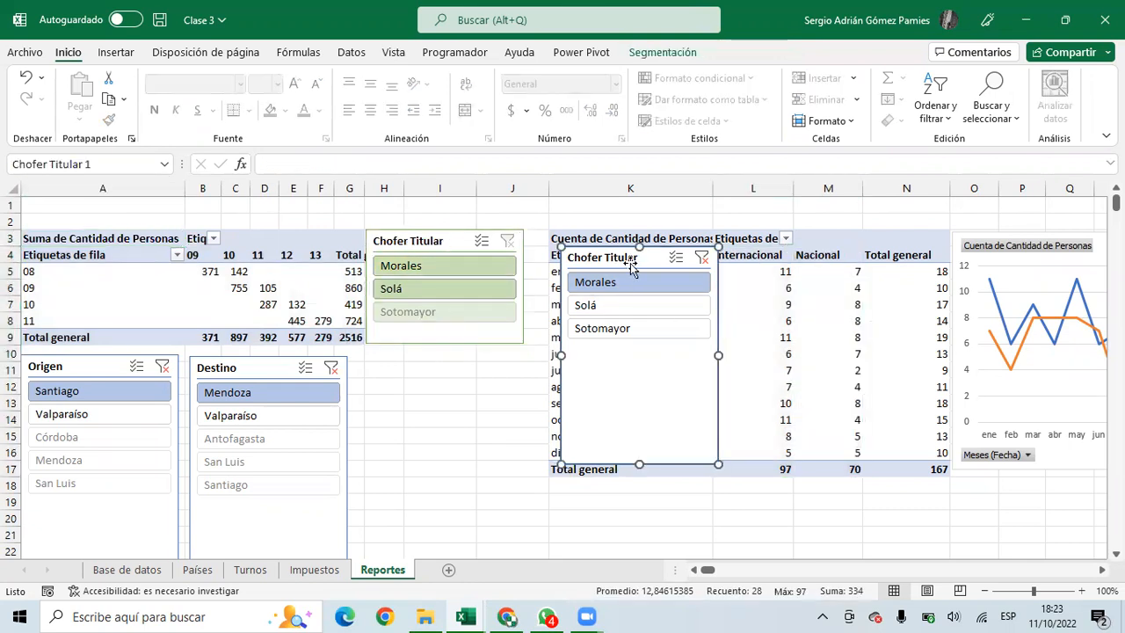
key(Delete)
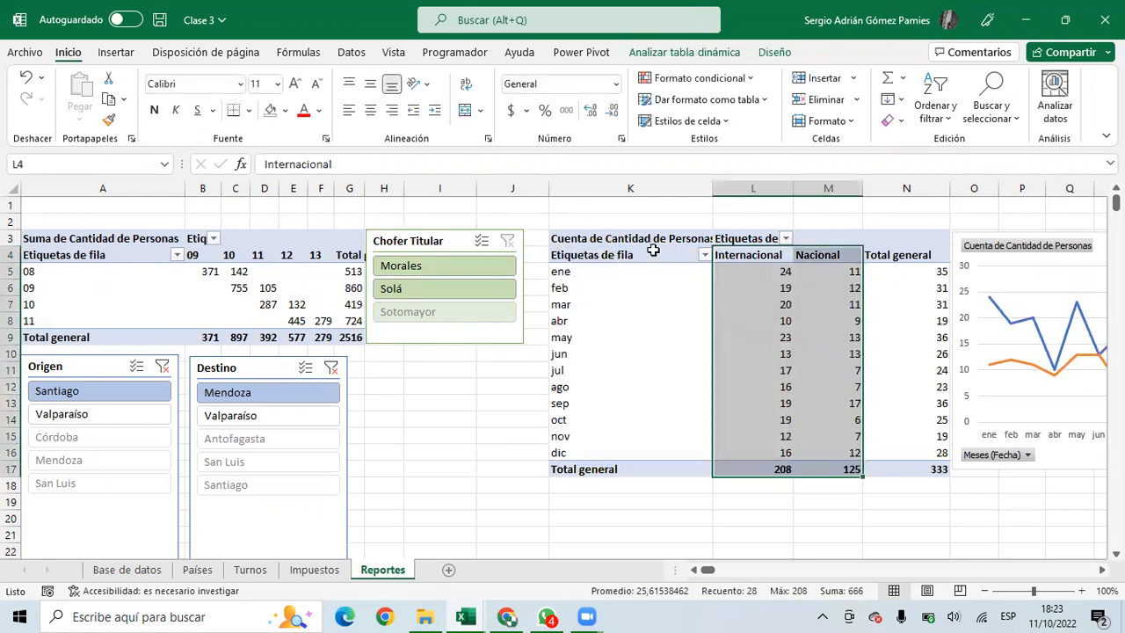
Connect the remaining Chofer Titular slicer to the monthly trip pivot table as well through its report connections
click(413, 239)
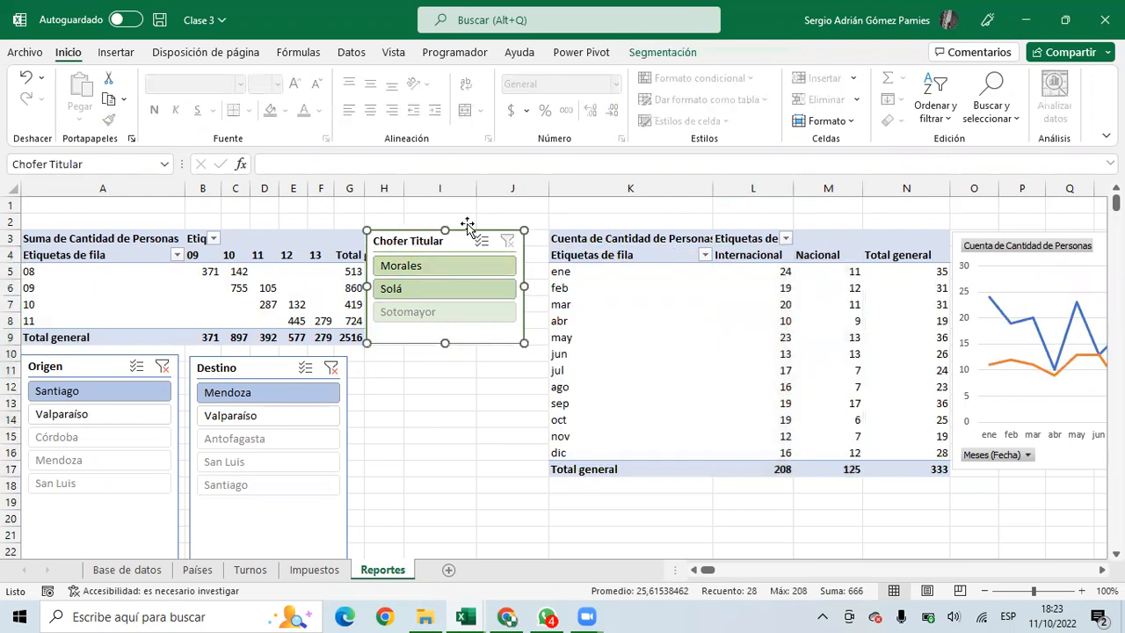
click(654, 52)
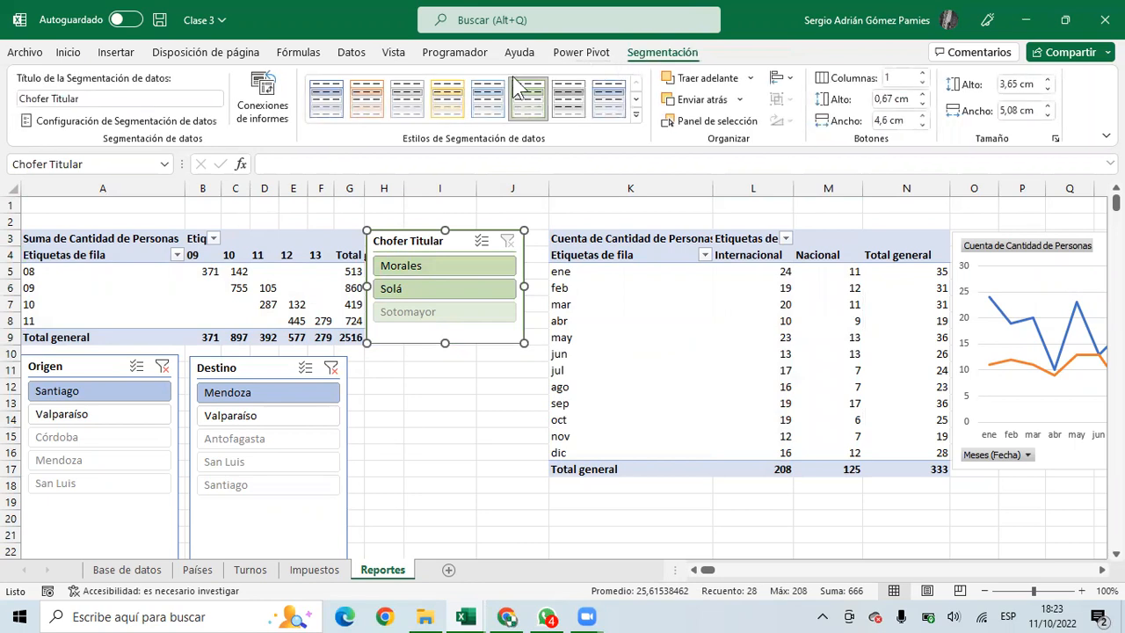
click(265, 105)
click(44, 296)
click(297, 352)
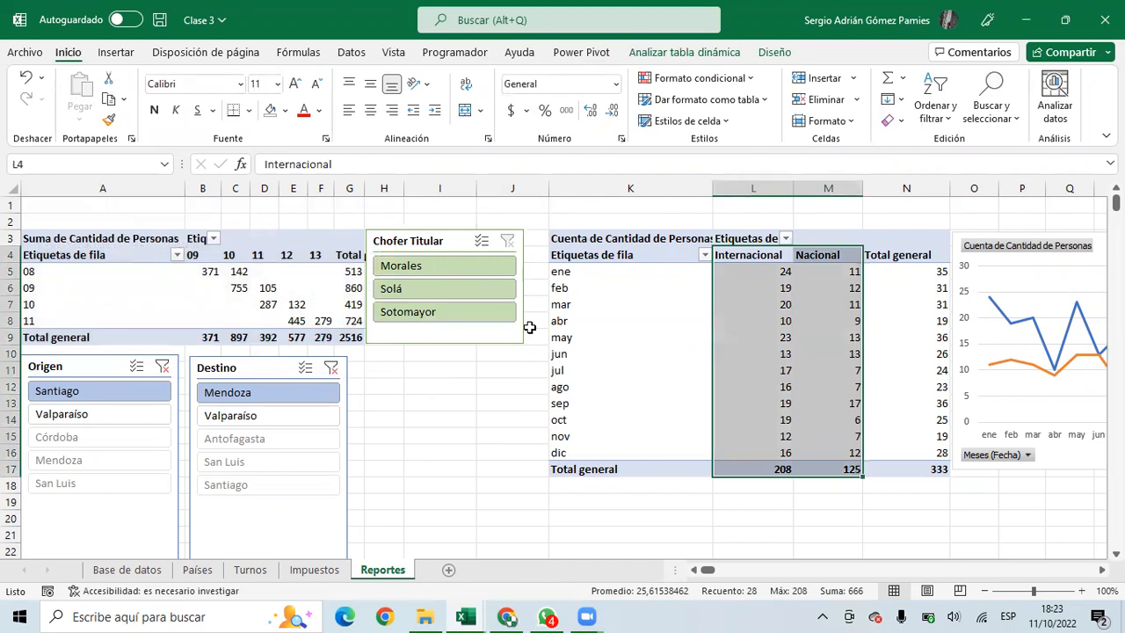
Filter both pivot tables by each driver in the shared Chofer Titular slicer, ending with the second driver selected
click(388, 267)
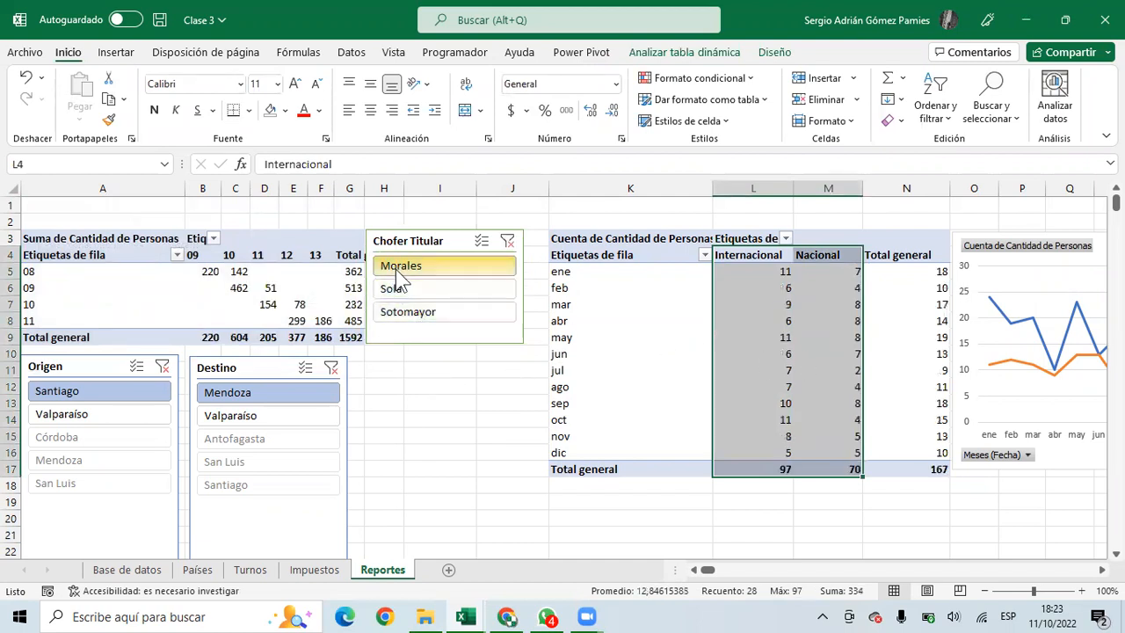
drag(595, 276, 835, 403)
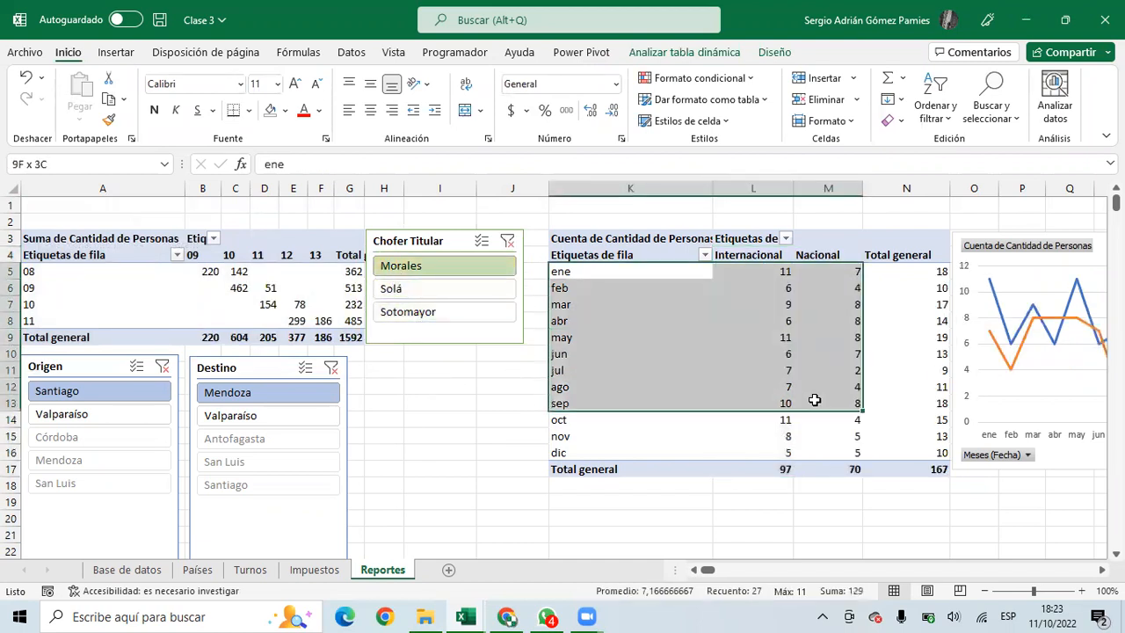
click(380, 293)
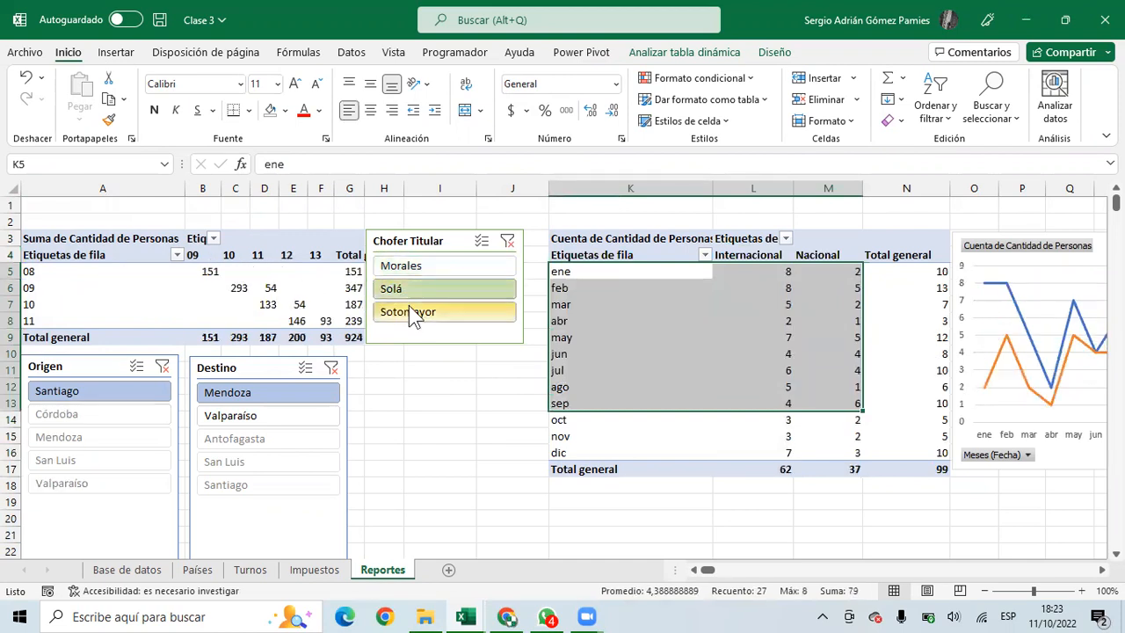
click(408, 310)
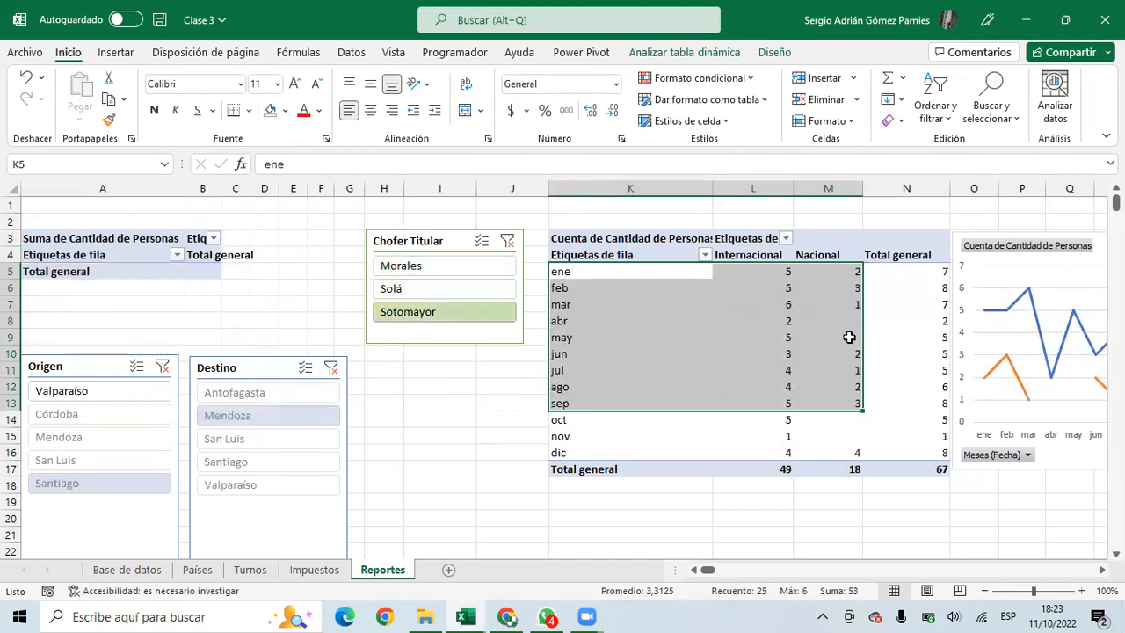
click(410, 282)
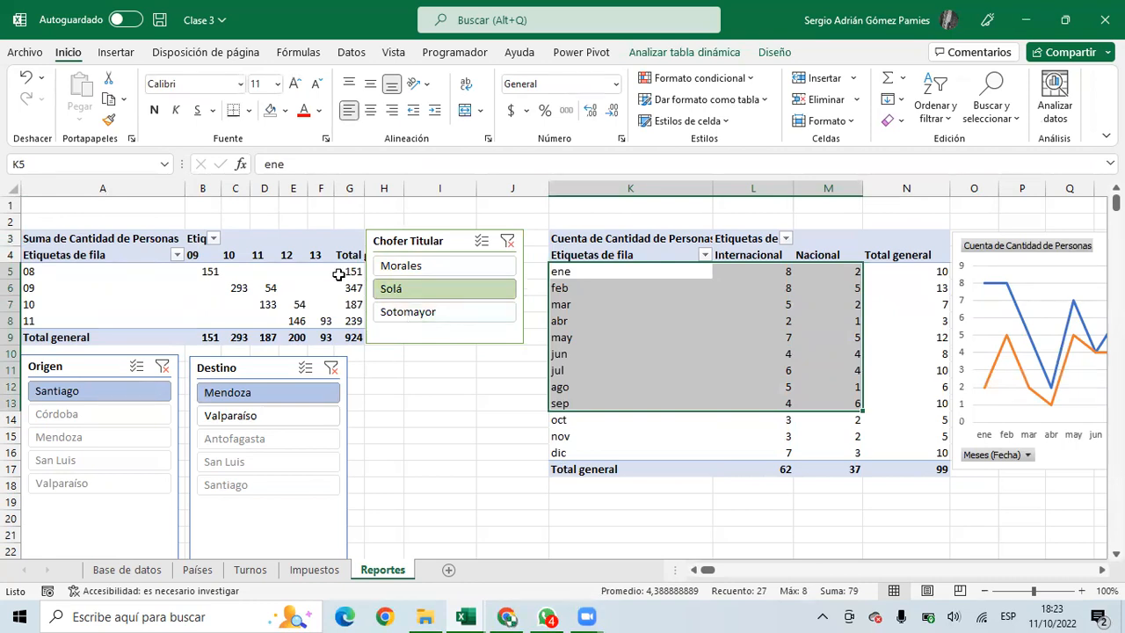
Hide the gridlines on the Reportes sheet
click(658, 55)
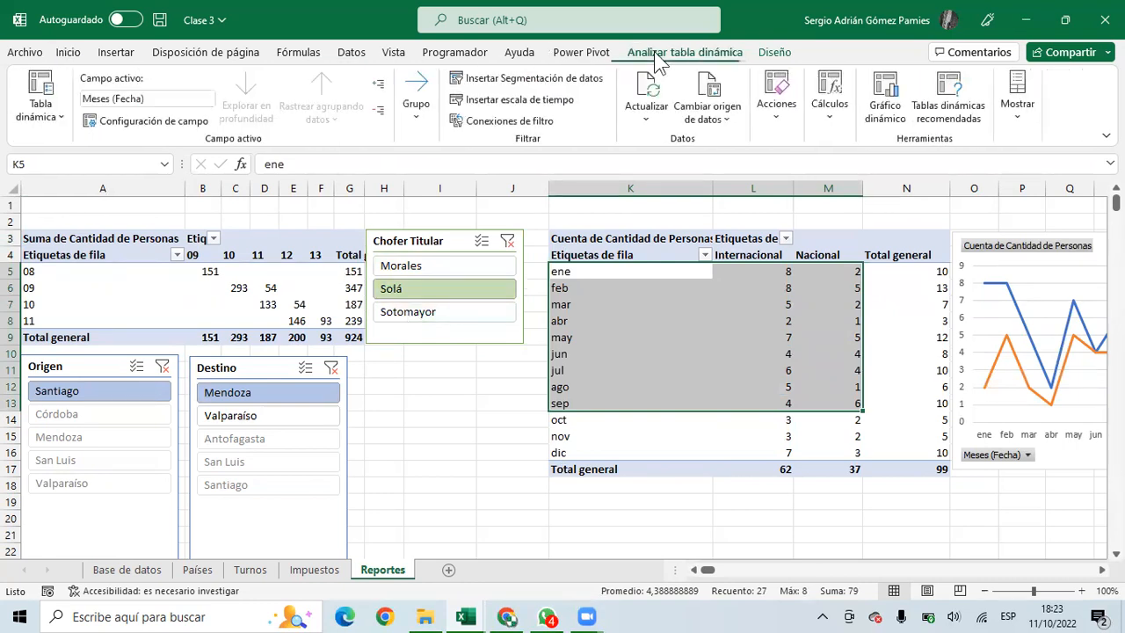
click(394, 53)
click(387, 111)
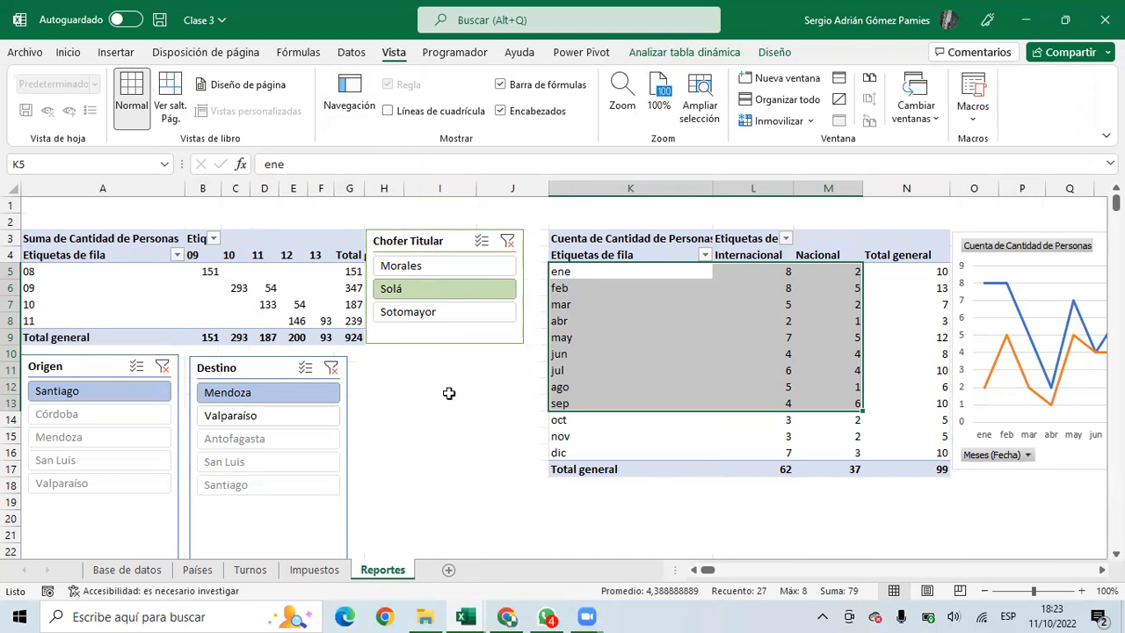
drag(447, 392, 514, 467)
Merge and center the range A1:N2 above the pivot tables
drag(69, 206, 921, 218)
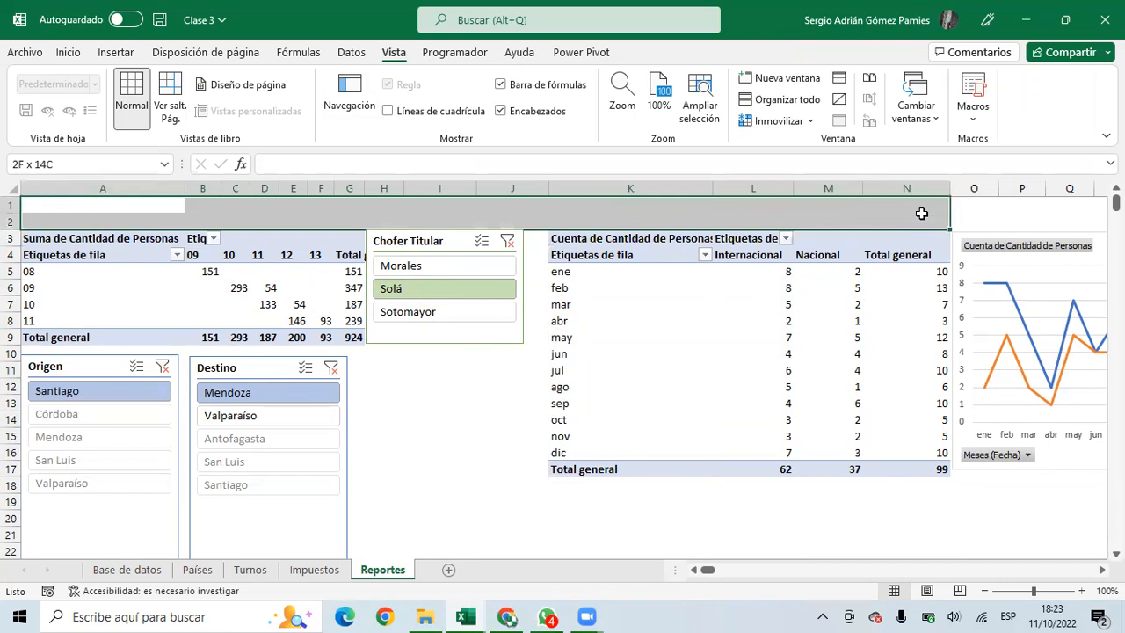
click(68, 52)
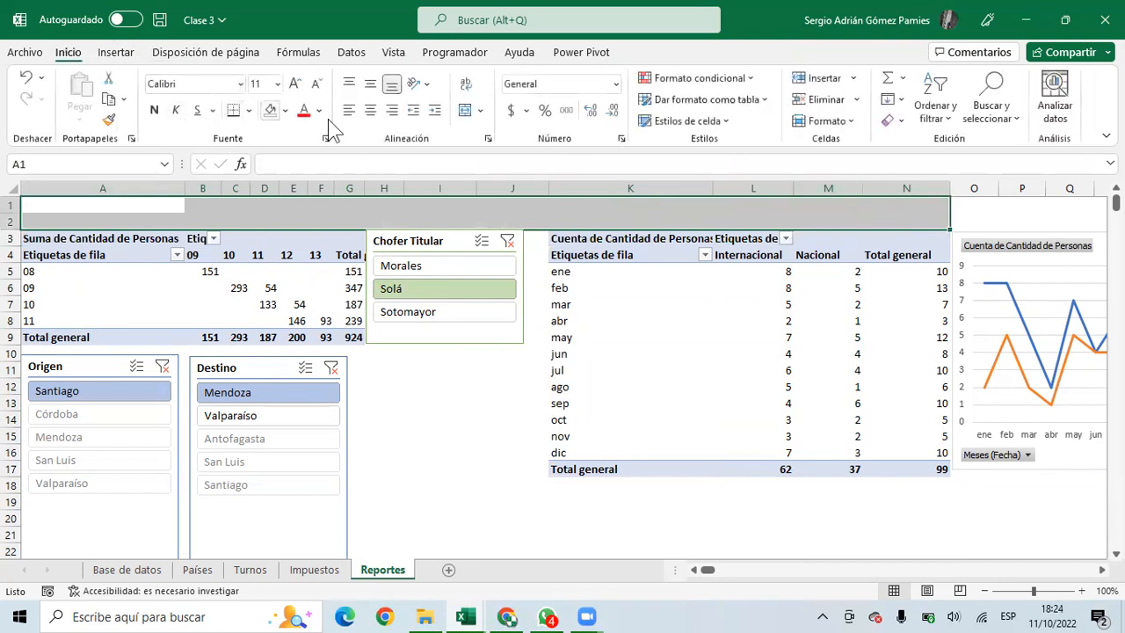
click(464, 110)
Enter the title Dashboard in the merged cell A1 and reselect that cell
text(d)
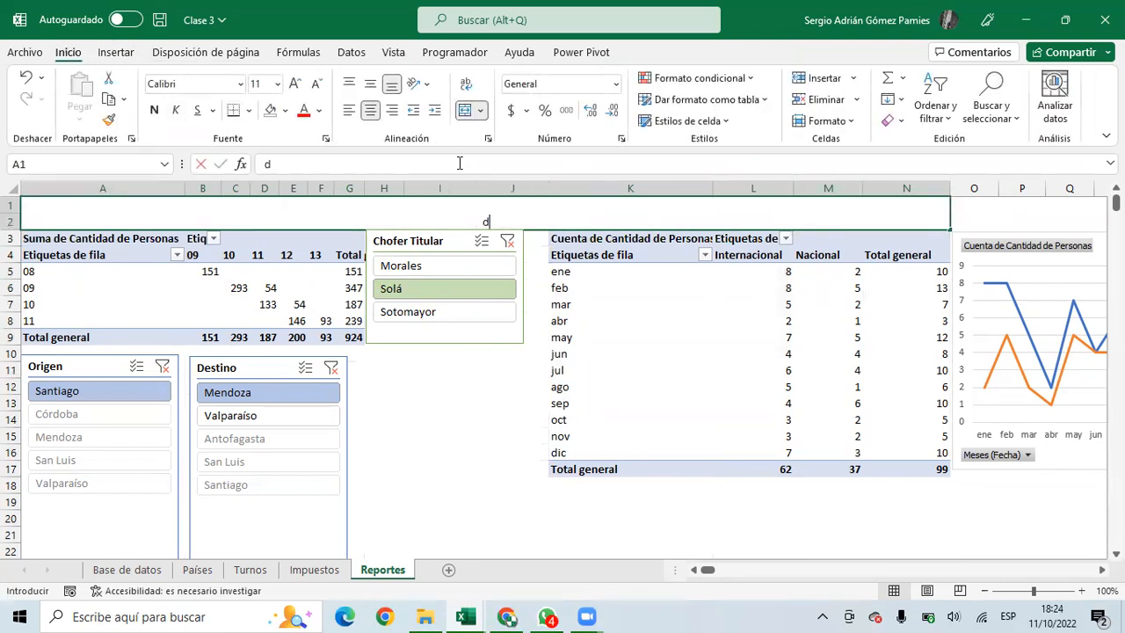
key(BackSpace)
text(Dash)
key(BackSpace)
text(hboar)
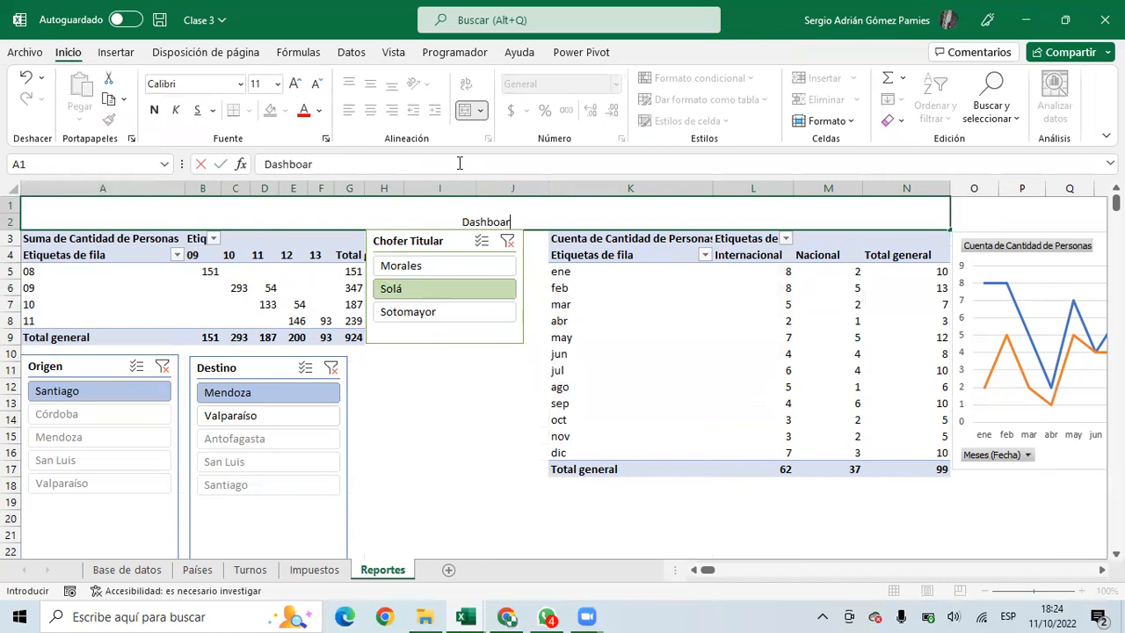
text(d)
key(Return)
key(Up)
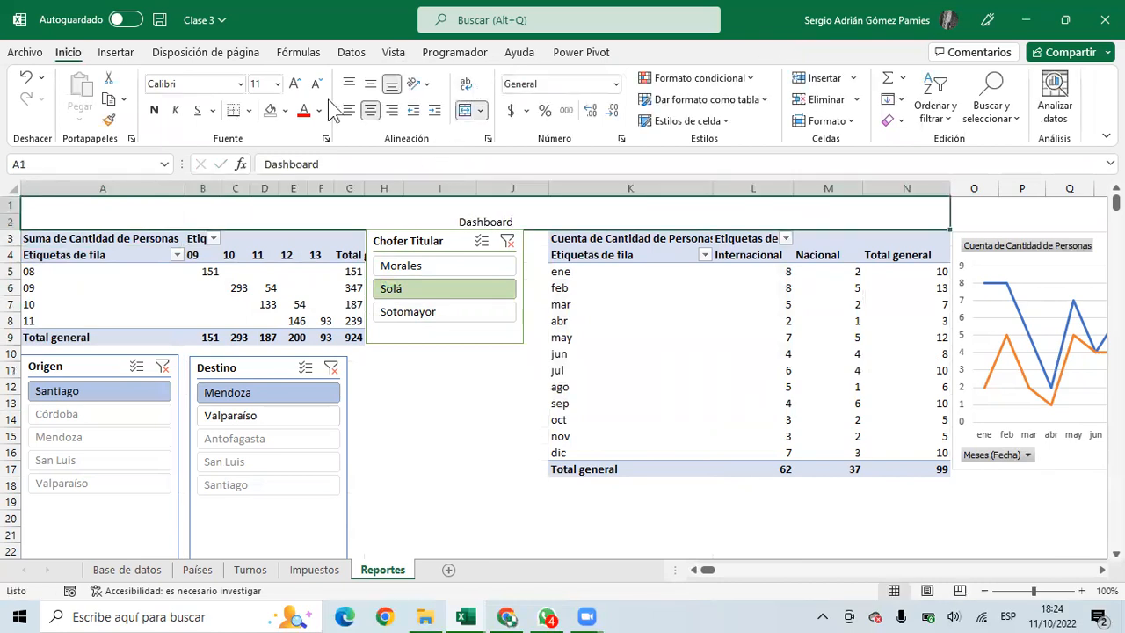
Format the merged Dashboard title cell with middle vertical alignment, font size 20 and a light blue fill
click(370, 84)
click(294, 84)
click(294, 84)
click(295, 83)
click(295, 84)
click(295, 83)
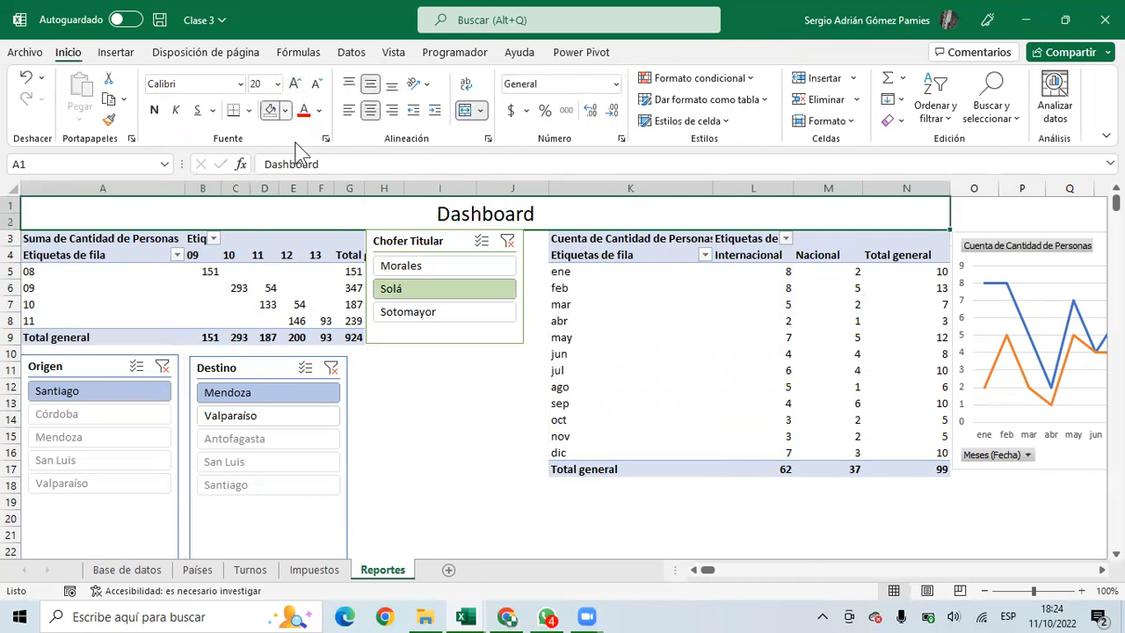
click(285, 110)
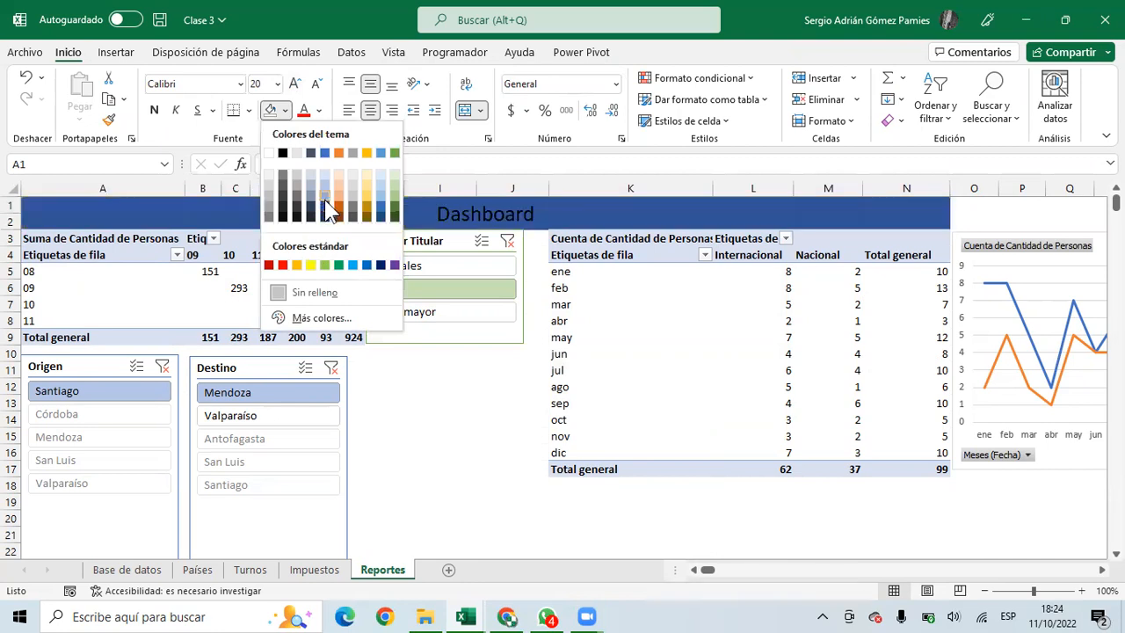
click(468, 400)
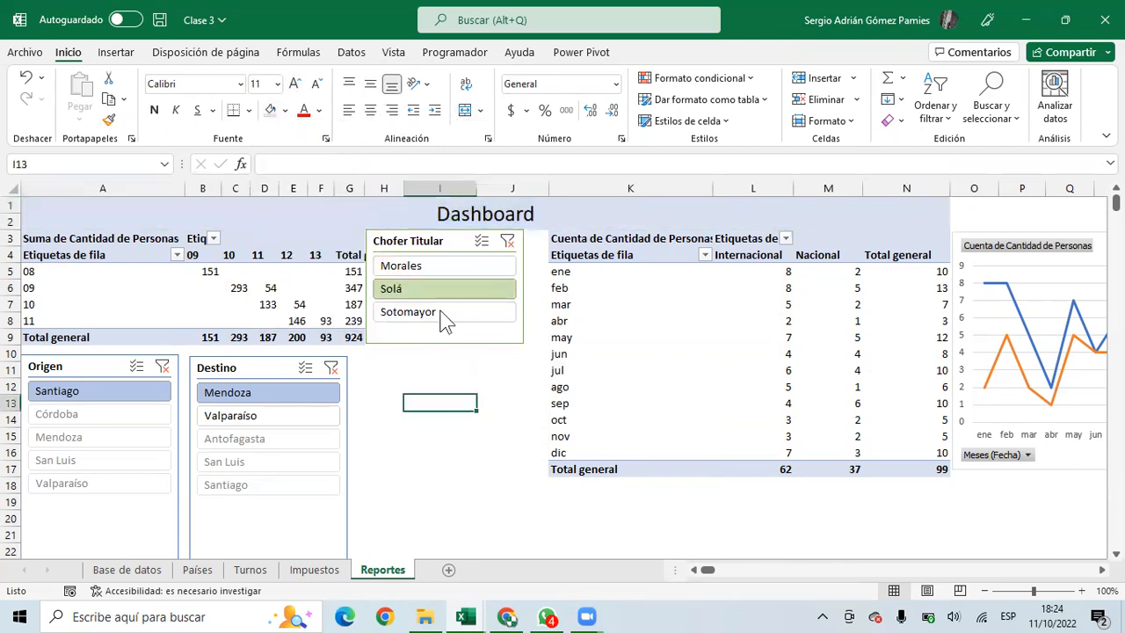
Reposition the Chofer Titular slicer beside the first pivot table and the Origen and Destino slicers directly below it
drag(416, 238, 420, 243)
drag(264, 363, 283, 353)
drag(203, 446, 197, 447)
drag(92, 365, 95, 356)
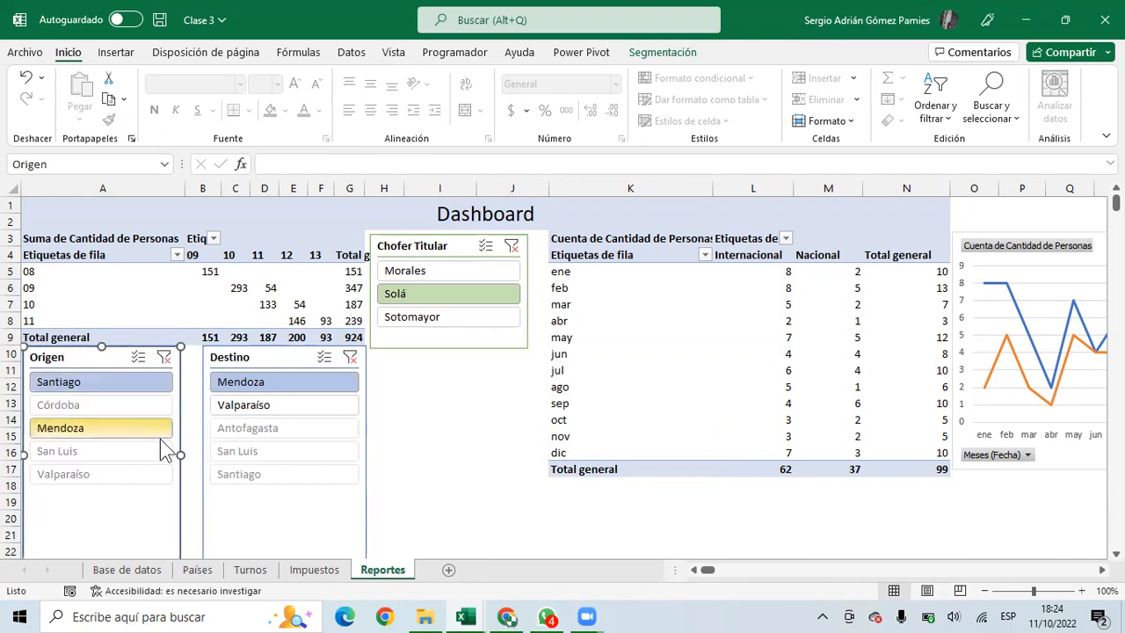
drag(176, 449, 193, 448)
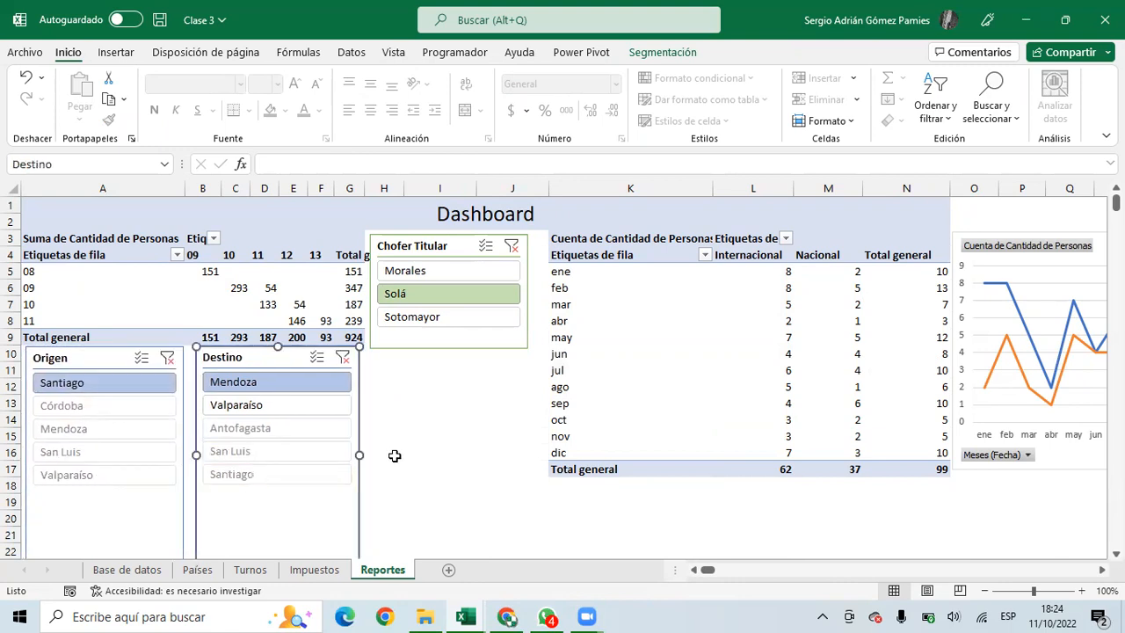
Shorten the Origen and Destino slicers to end around row 18, and shift the Chofer Titular slicer closer to the first pivot table
scroll(352, 457, down, 3)
drag(276, 448, 281, 374)
drag(105, 449, 104, 374)
click(275, 451)
scroll(410, 452, up, 3)
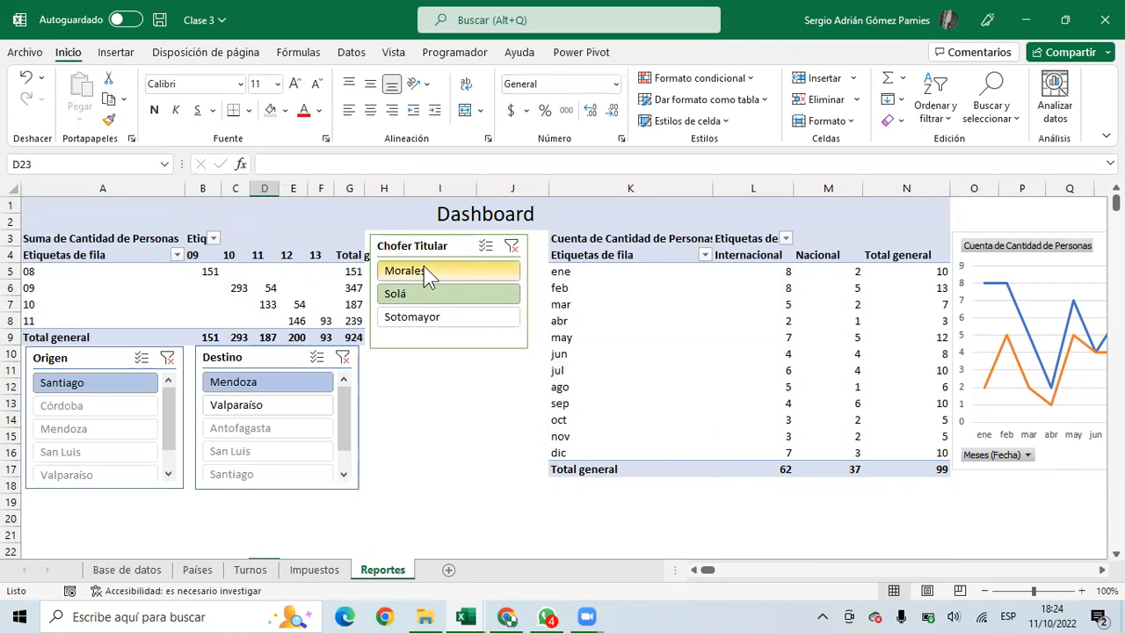
mouse_move(446, 252)
mouse_down()
mouse_move(470, 344)
mouse_move(713, 442)
mouse_move(882, 466)
mouse_move(489, 366)
mouse_move(435, 326)
mouse_move(438, 246)
mouse_move(408, 244)
mouse_move(429, 248)
mouse_up()
Turn off the grand totals for rows and columns in the Horarios pivot table
click(249, 291)
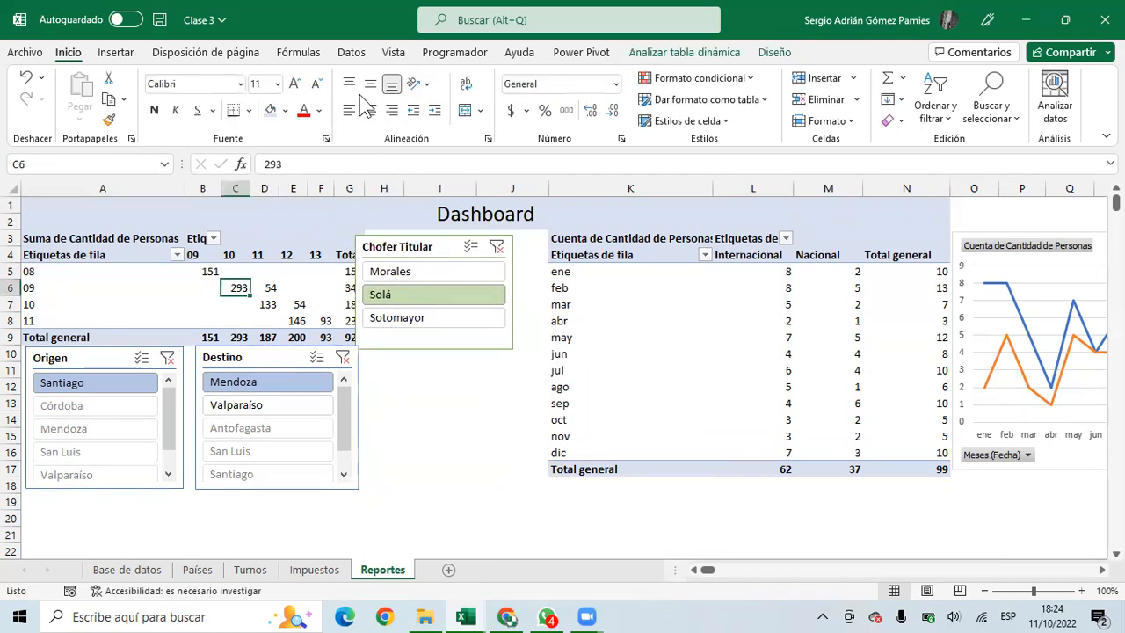
click(669, 52)
click(48, 108)
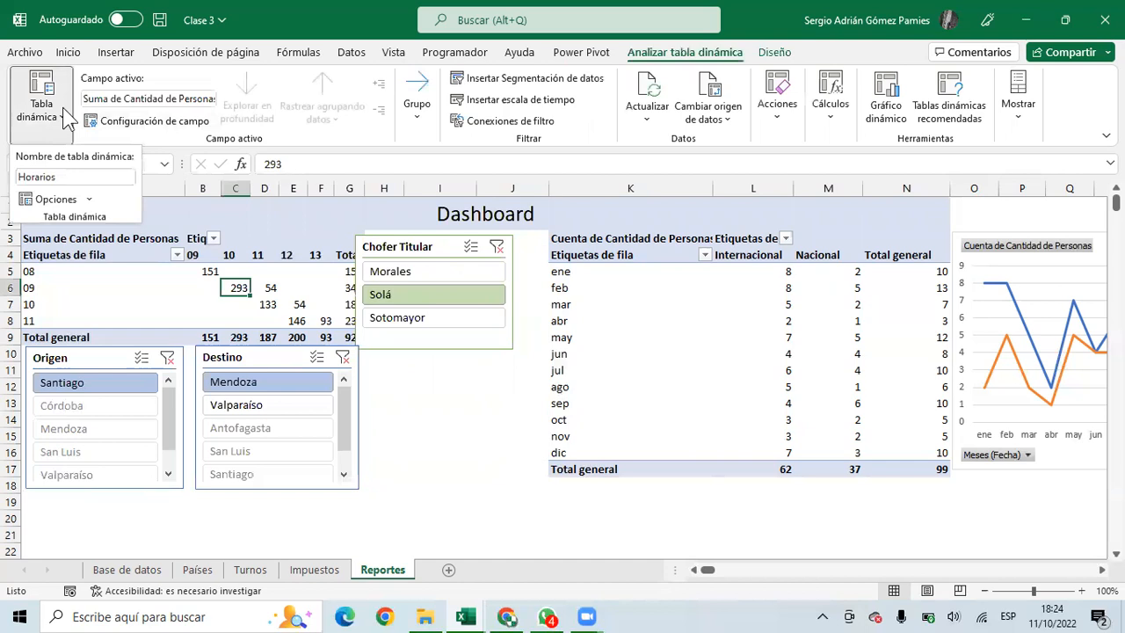
click(57, 199)
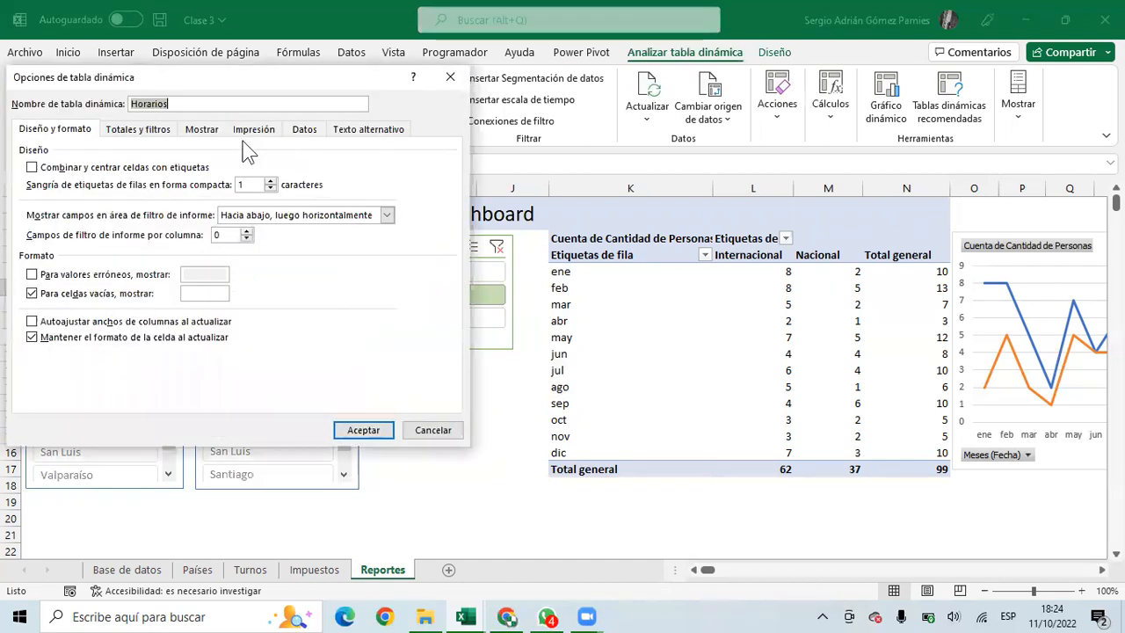
click(150, 130)
click(31, 167)
click(31, 183)
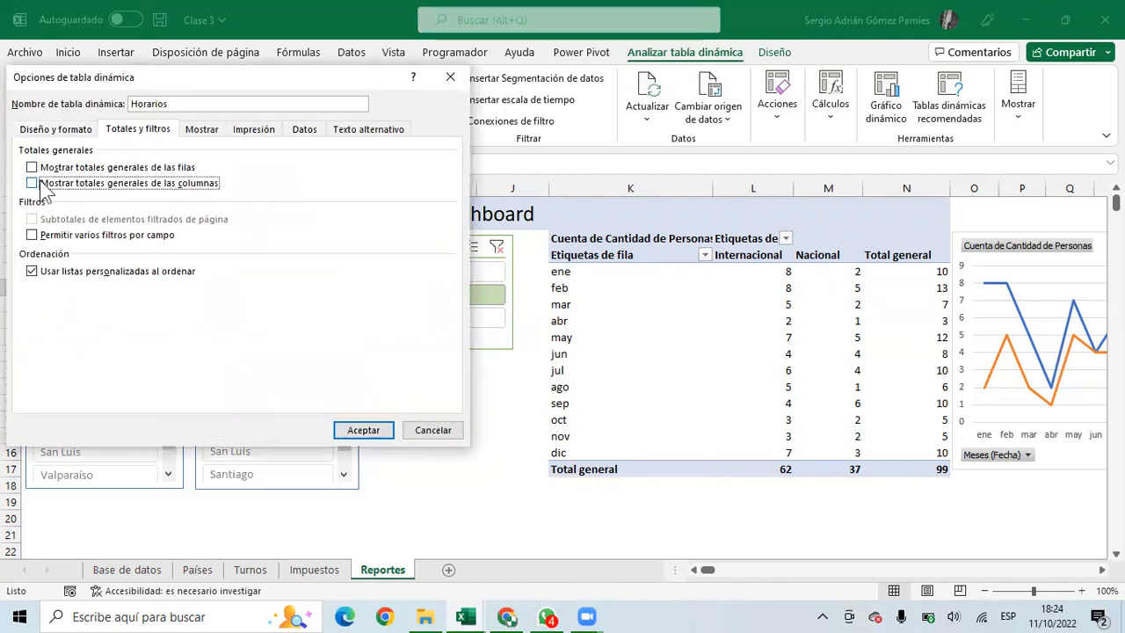
click(363, 430)
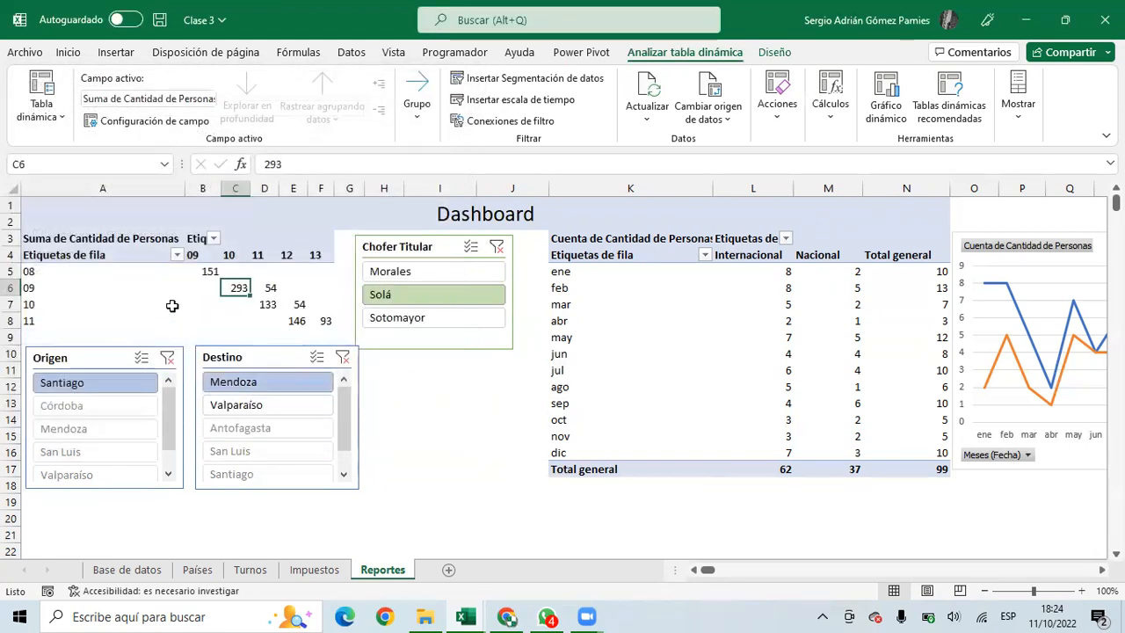
Move the Chofer Titular slicer to the edge of column F and the Destino slicer up against the Origen slicer
drag(359, 293, 338, 289)
drag(263, 353, 252, 355)
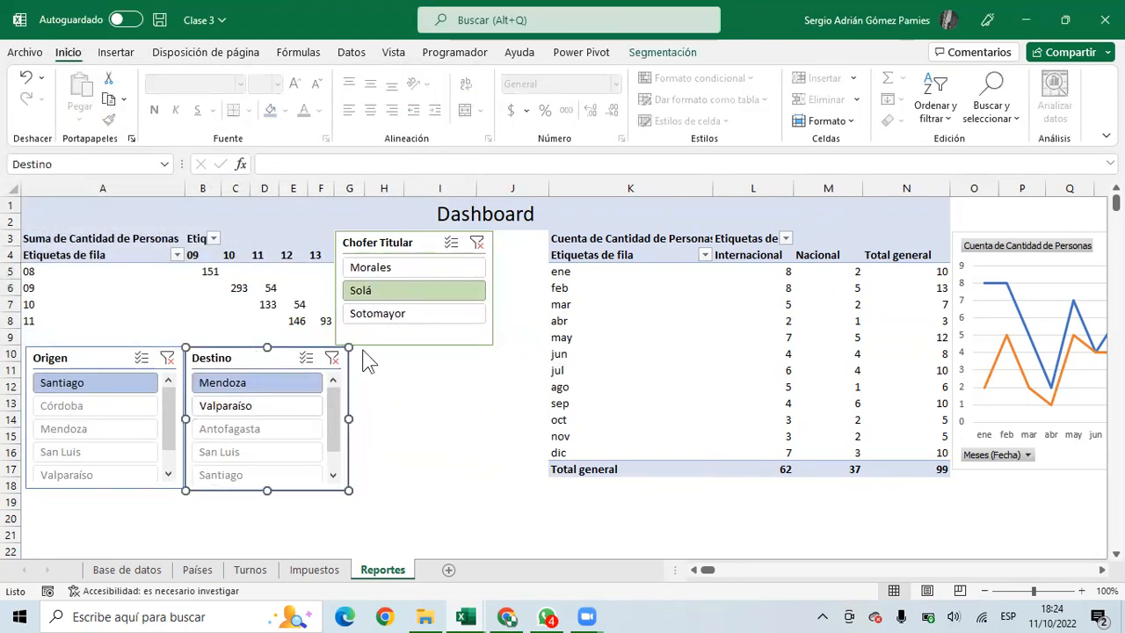
Delete the empty column J between the two pivot tables
click(514, 190)
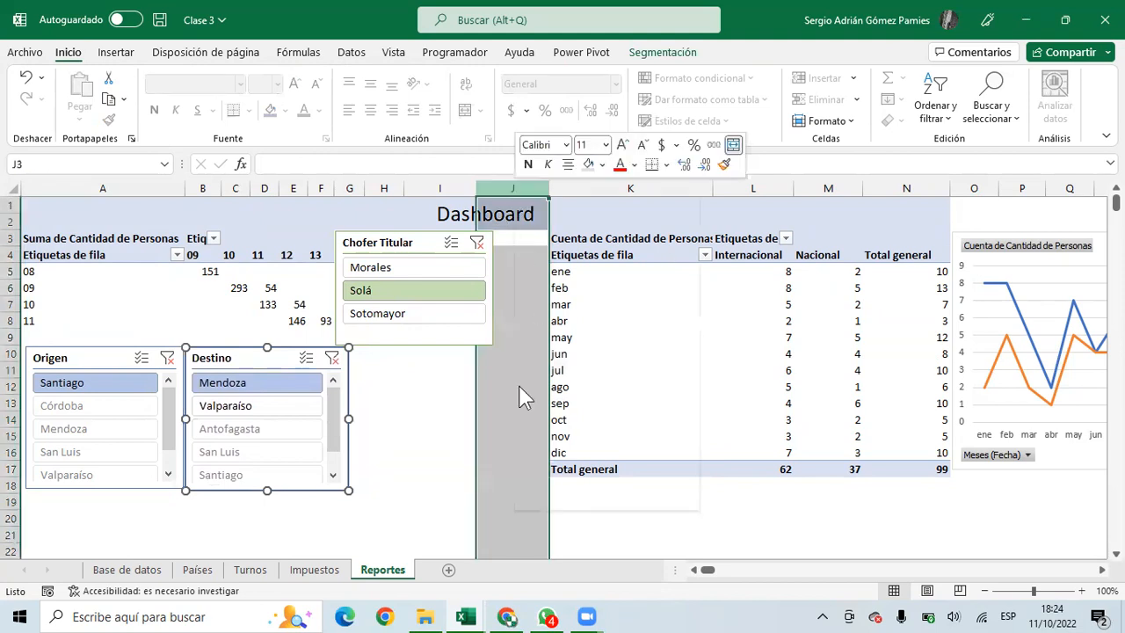
right_click(513, 190)
click(522, 378)
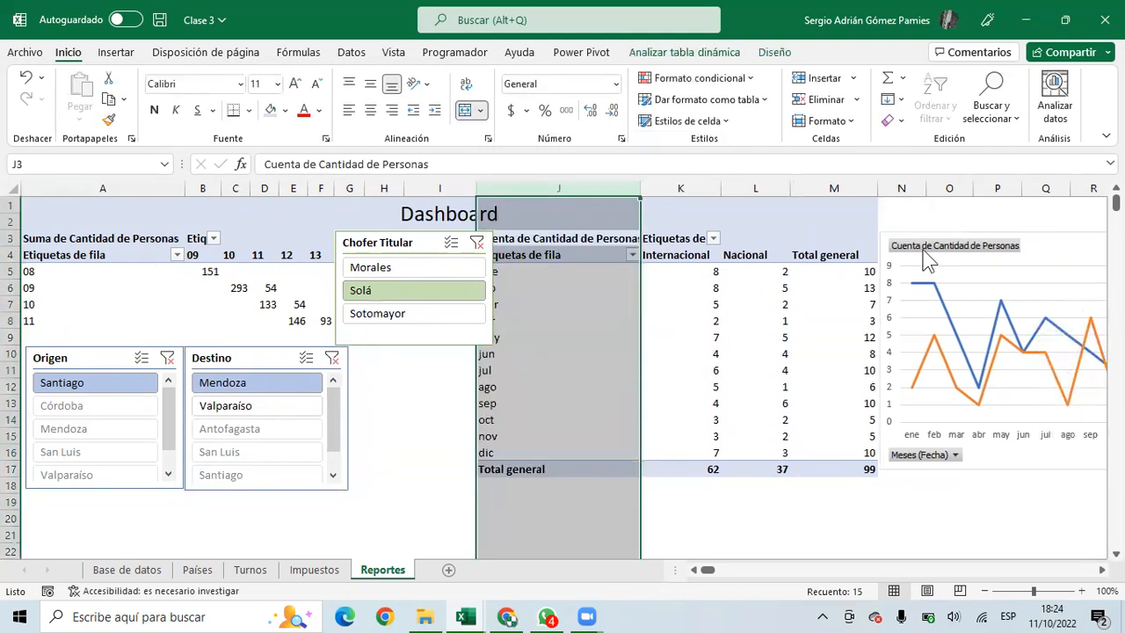
Place the line chart over the monthly pivot table and enlarge it to cover the table completely
drag(924, 257, 517, 258)
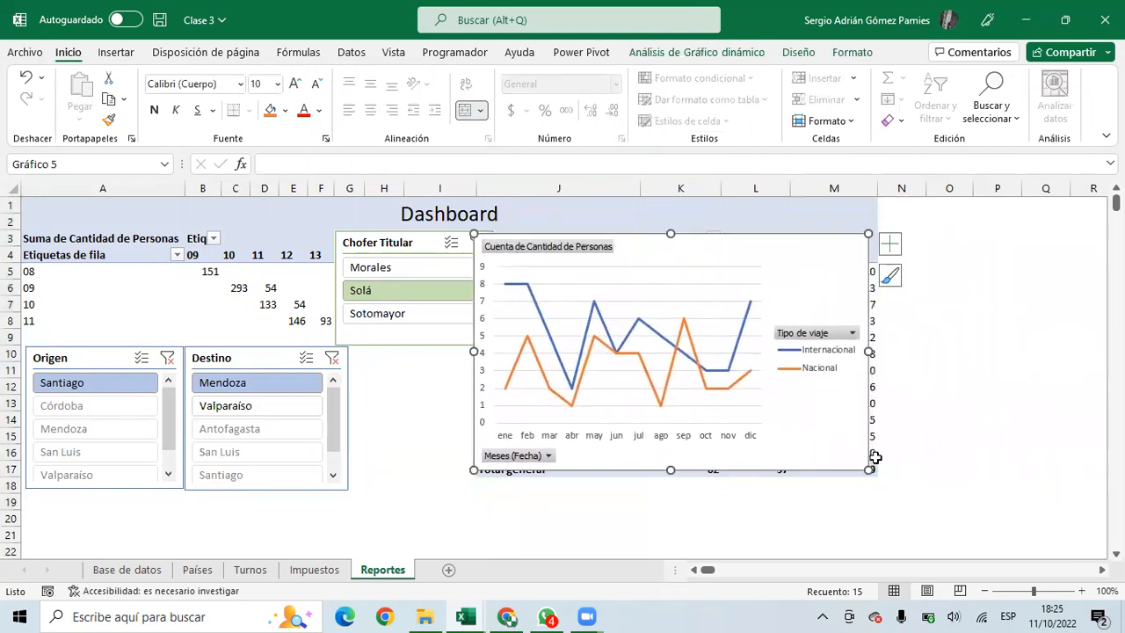
drag(864, 469, 883, 478)
Apply a blue style to the Chofer Titular slicer and align it beside the first pivot table
drag(401, 246, 351, 241)
click(659, 52)
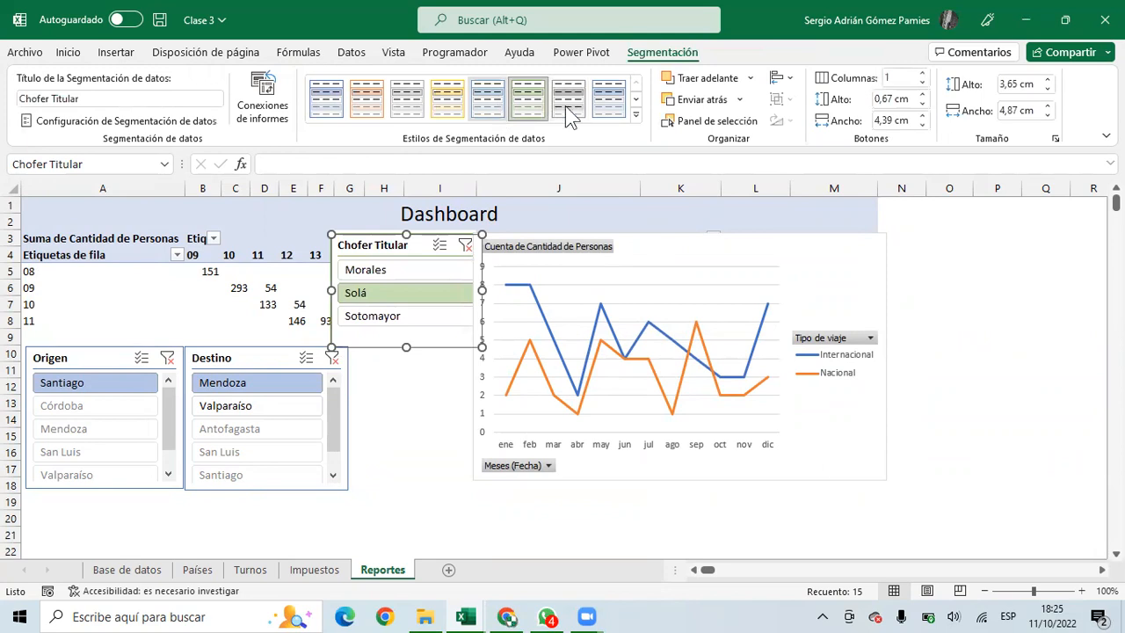
click(435, 452)
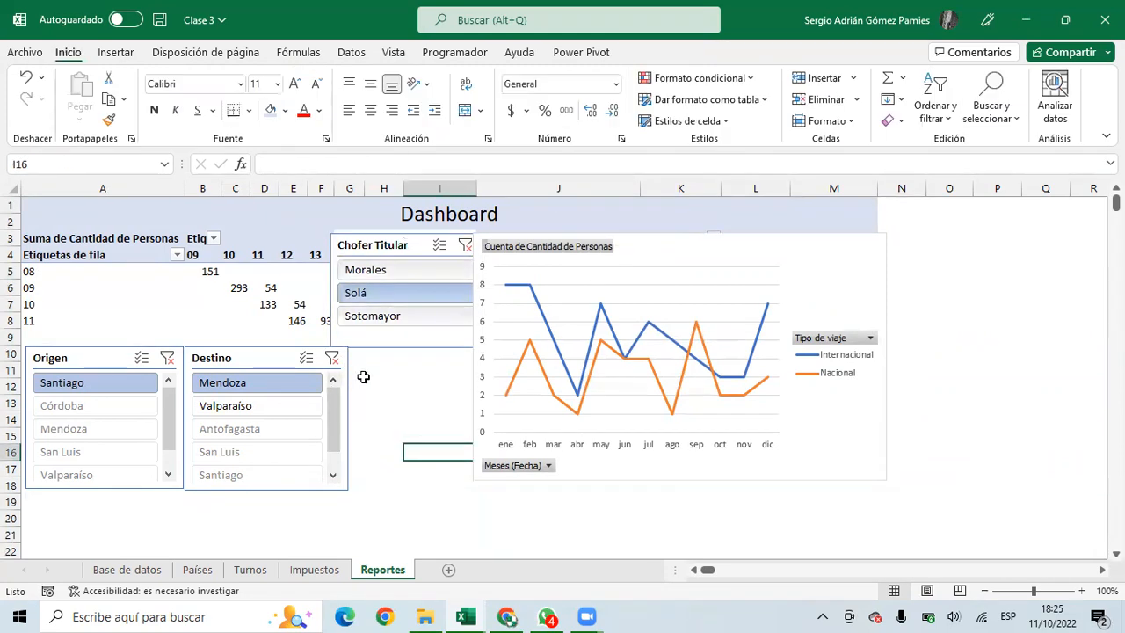
drag(349, 247, 353, 244)
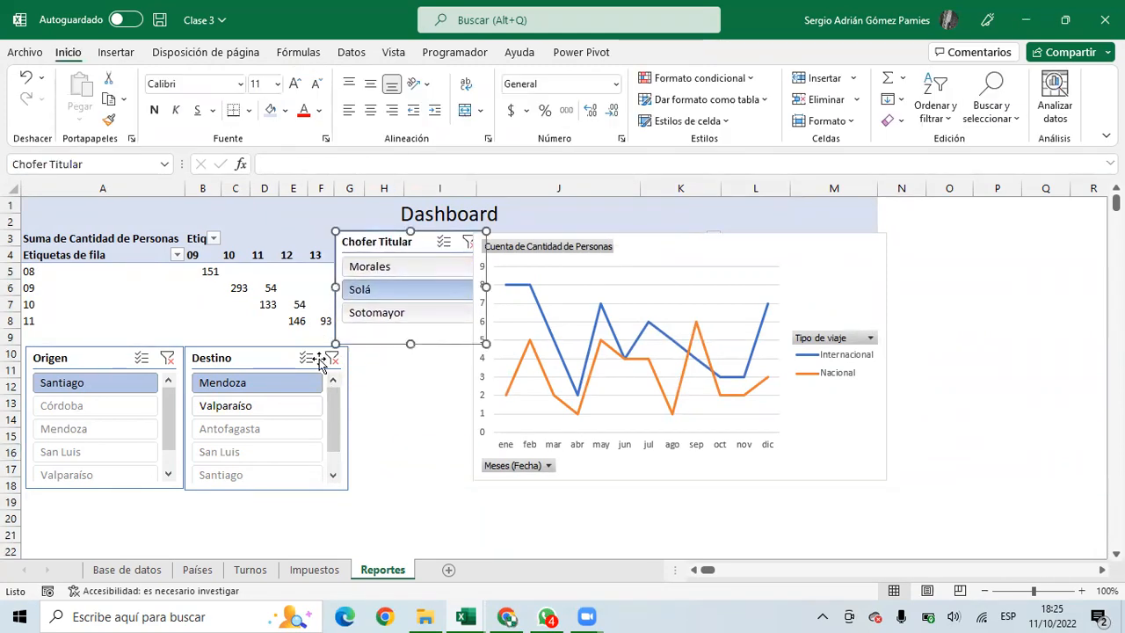
Narrow the Destino slicer so it ends at the edge of the Chofer Titular slicer
click(343, 411)
drag(348, 418, 332, 419)
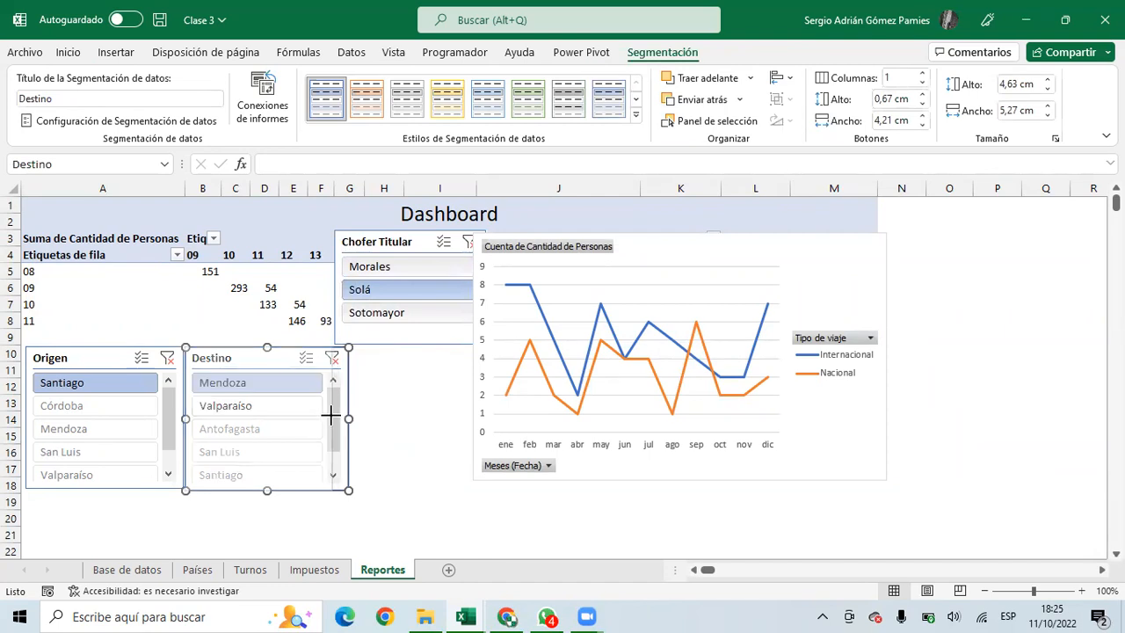
click(387, 440)
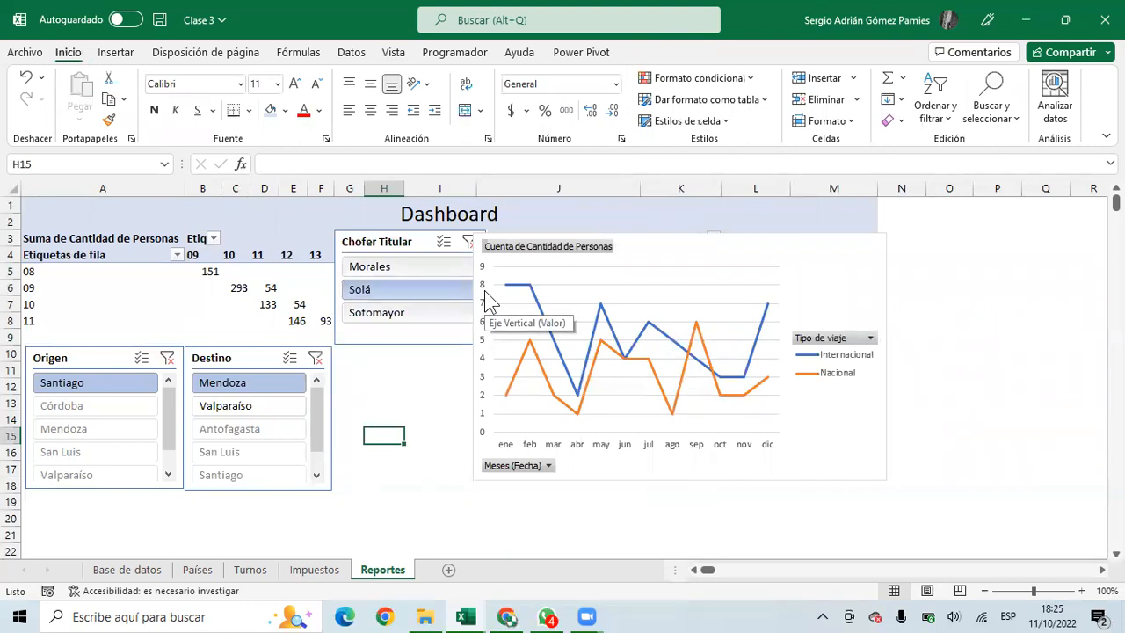
Pull in the near edges of the line chart and the Chofer Titular slicer so they do not overlap
click(479, 378)
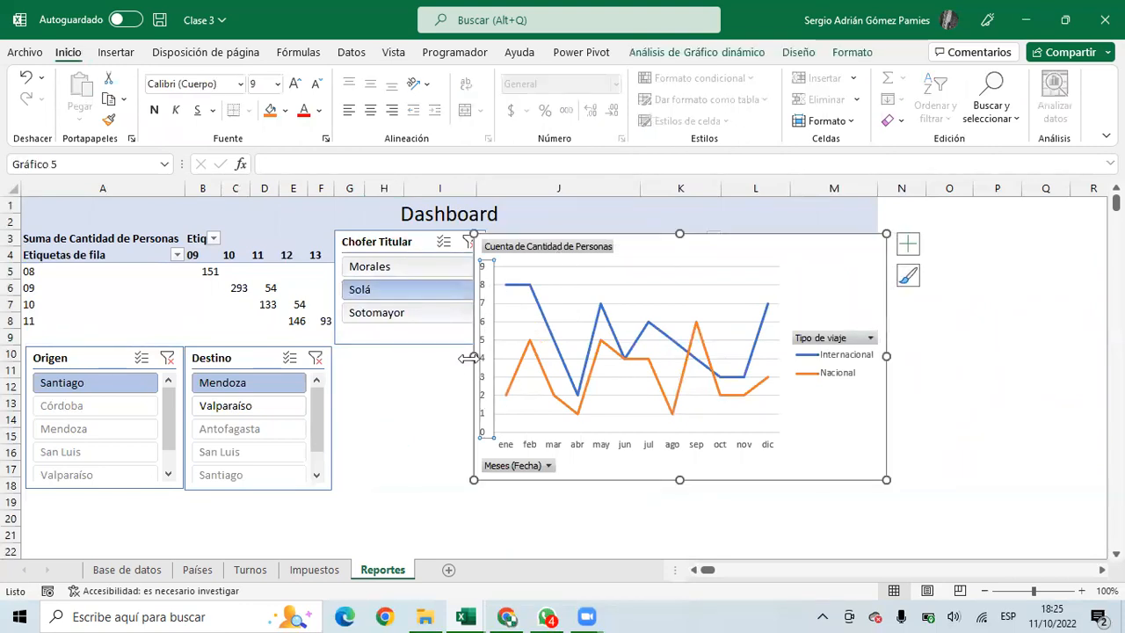
mouse_move(468, 358)
mouse_down()
mouse_move(497, 355)
mouse_move(479, 352)
mouse_up()
click(472, 330)
drag(486, 288, 474, 287)
click(428, 387)
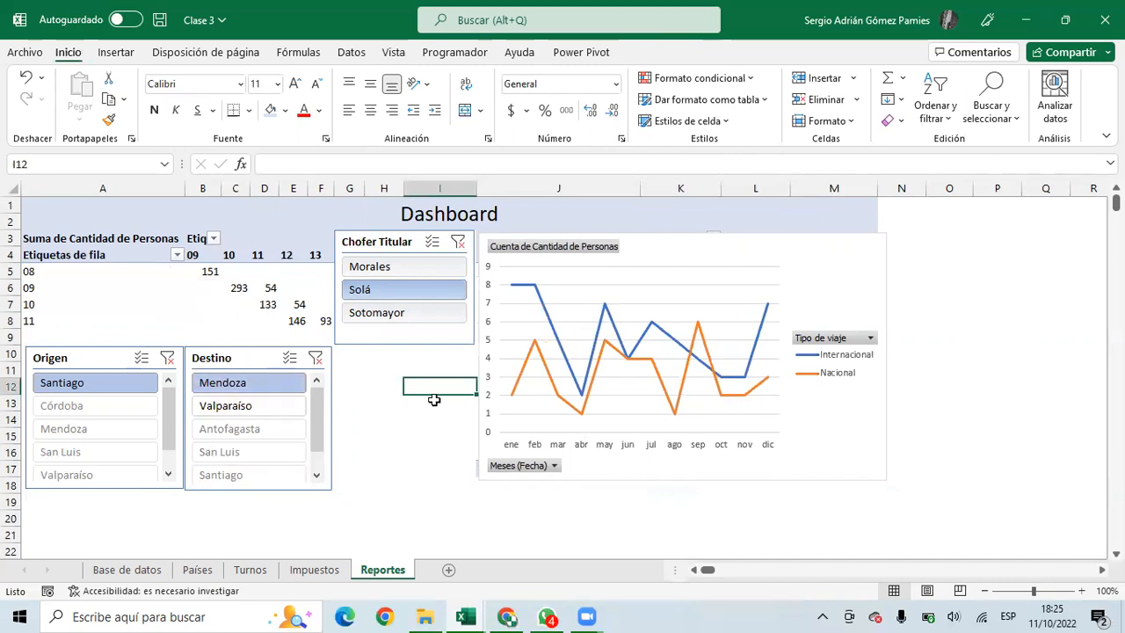
Examine the last records on the Base de datos sheet and the empty rows below them, and return to Reportes
click(136, 570)
scroll(150, 423, down, 20)
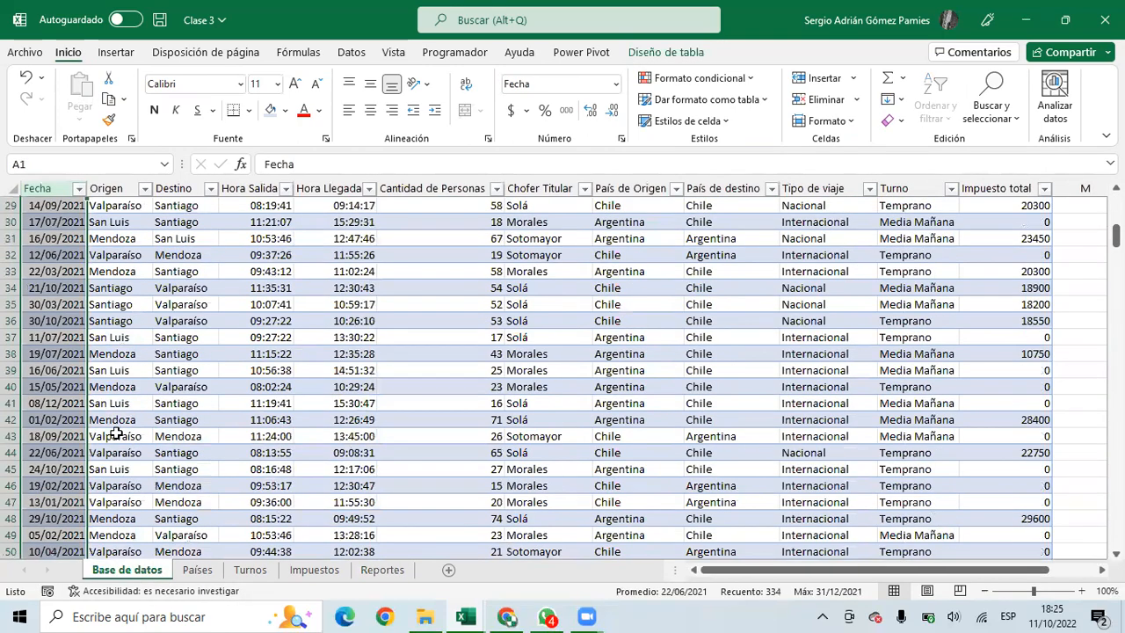
scroll(79, 430, down, 20)
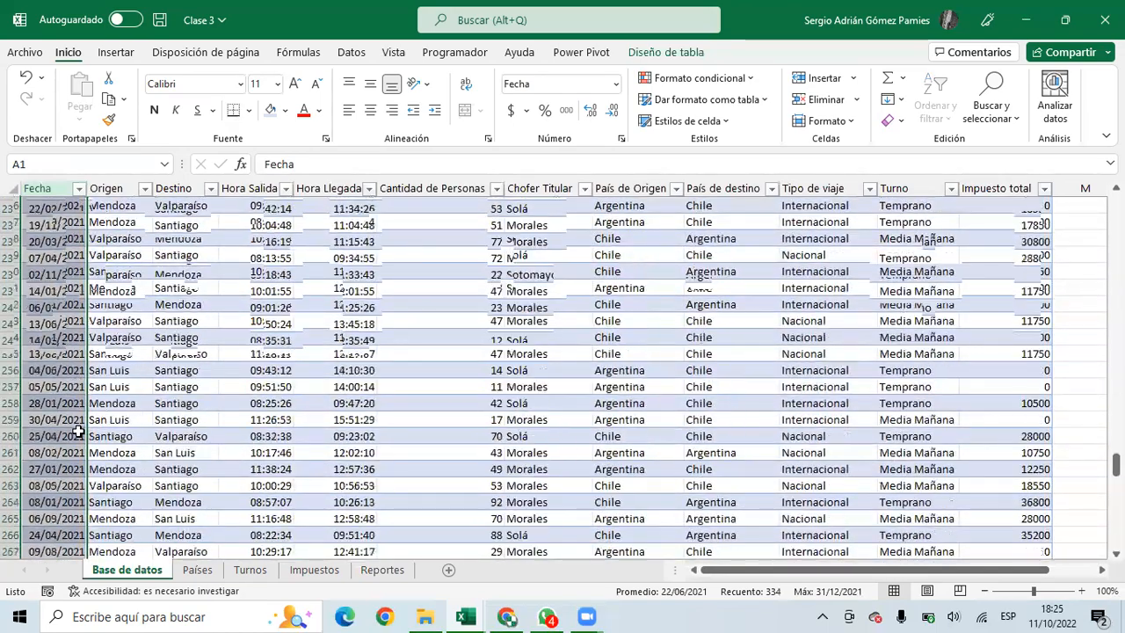
scroll(87, 361, up, 10)
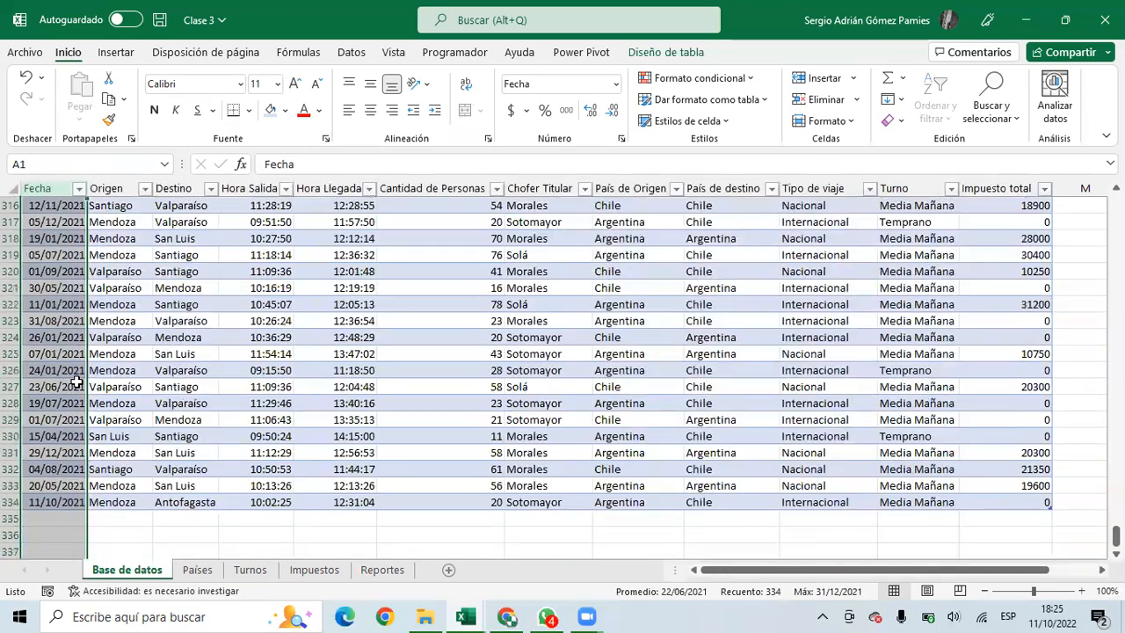
scroll(71, 386, down, 4)
drag(63, 401, 852, 457)
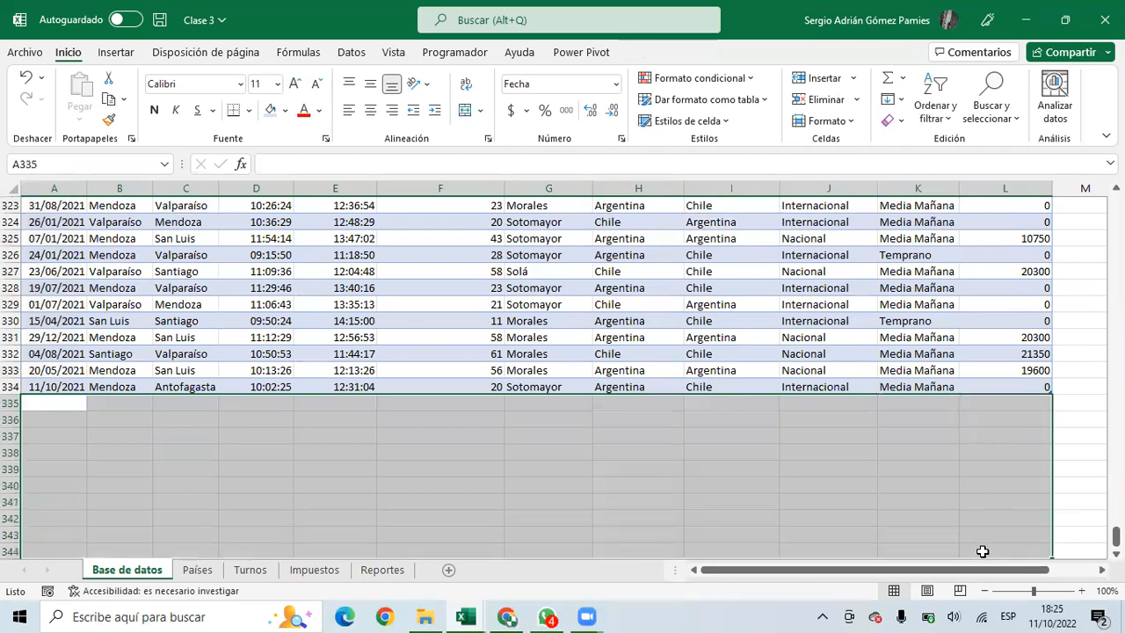
scroll(879, 465, down, 14)
scroll(853, 470, up, 14)
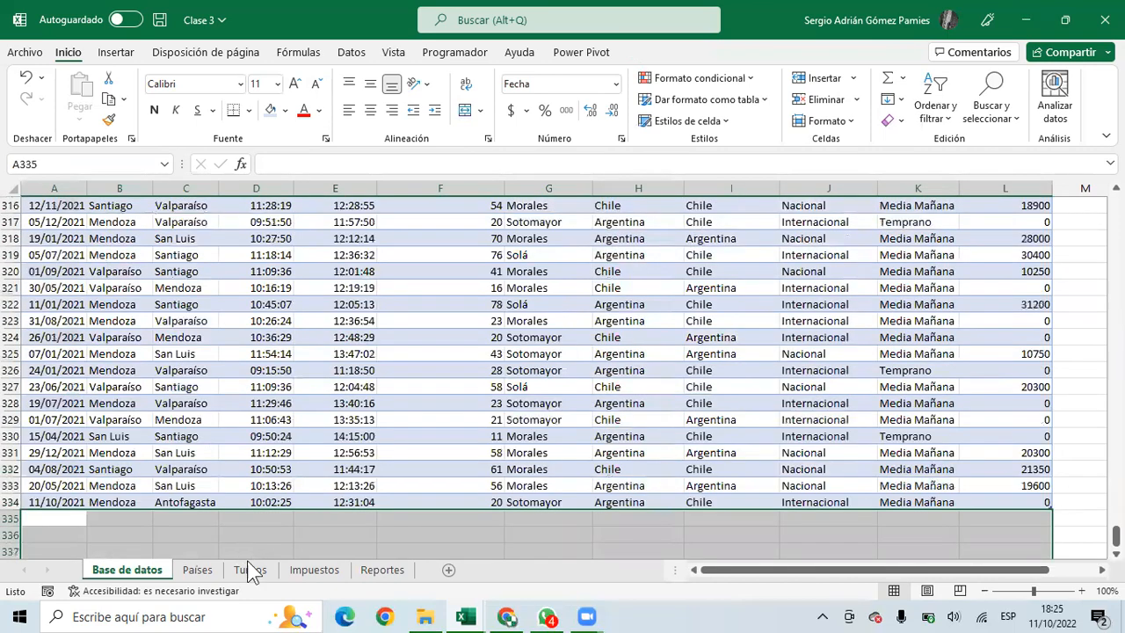
click(382, 570)
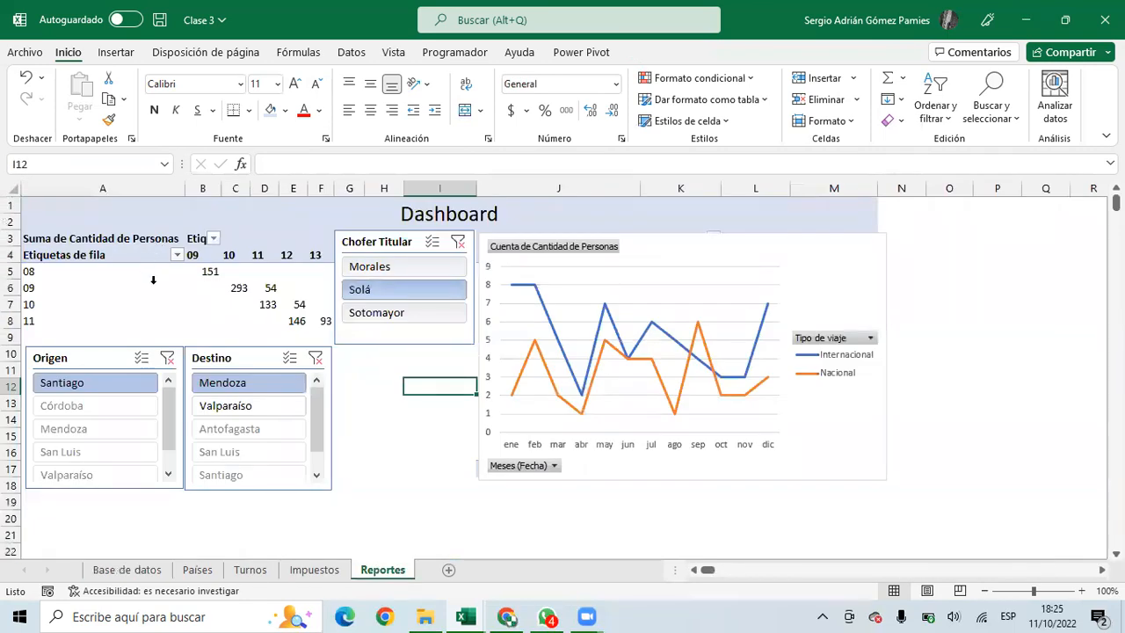
click(153, 279)
click(230, 275)
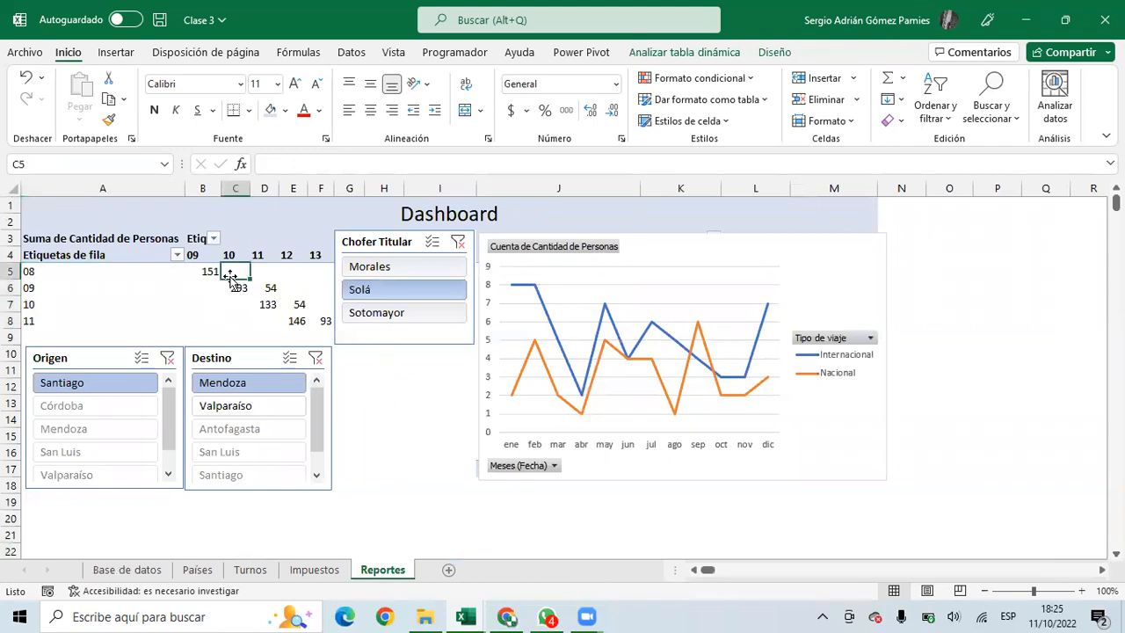
click(352, 53)
click(177, 119)
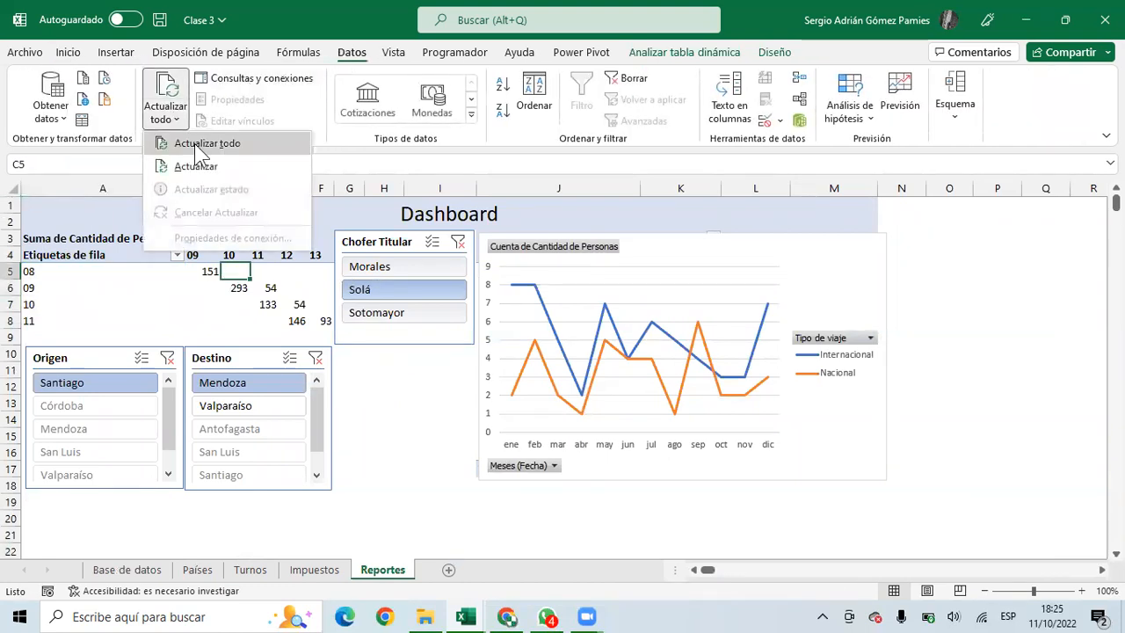
click(98, 280)
click(123, 284)
right_click(125, 278)
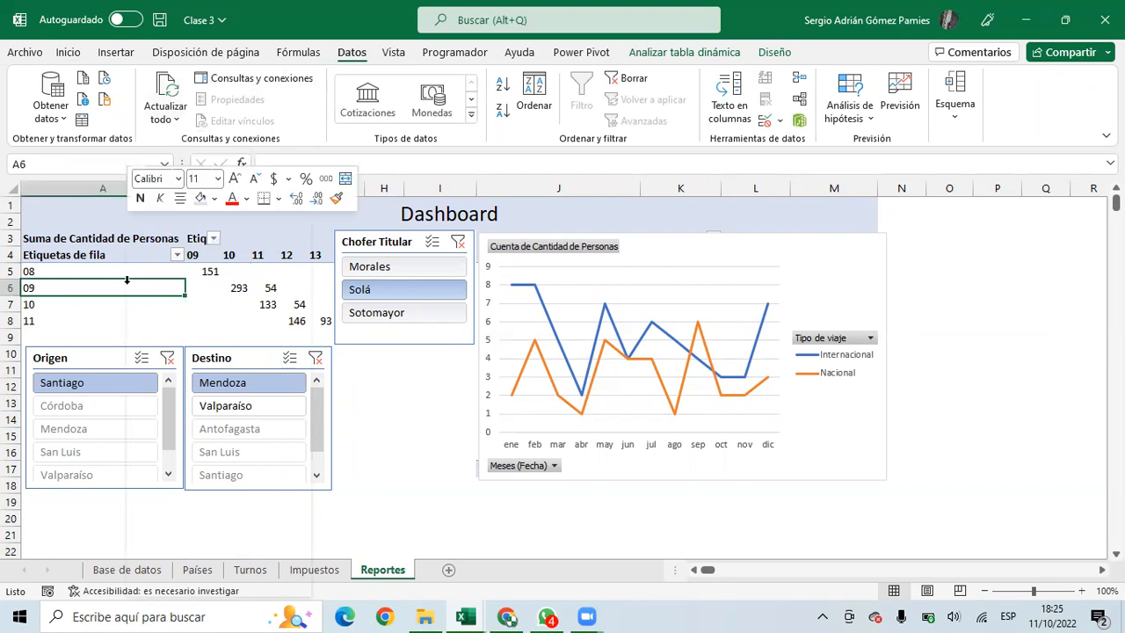
right_click(515, 276)
right_click(515, 276)
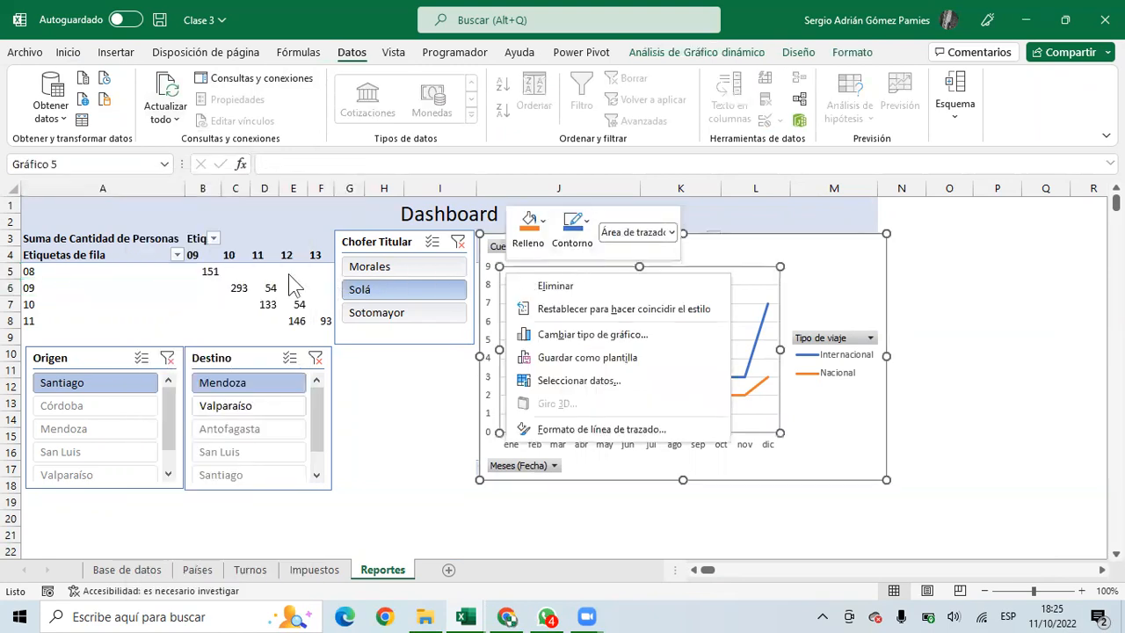
Refresh all the workbook's data sources with a cell of the first pivot table selected
click(213, 269)
click(214, 270)
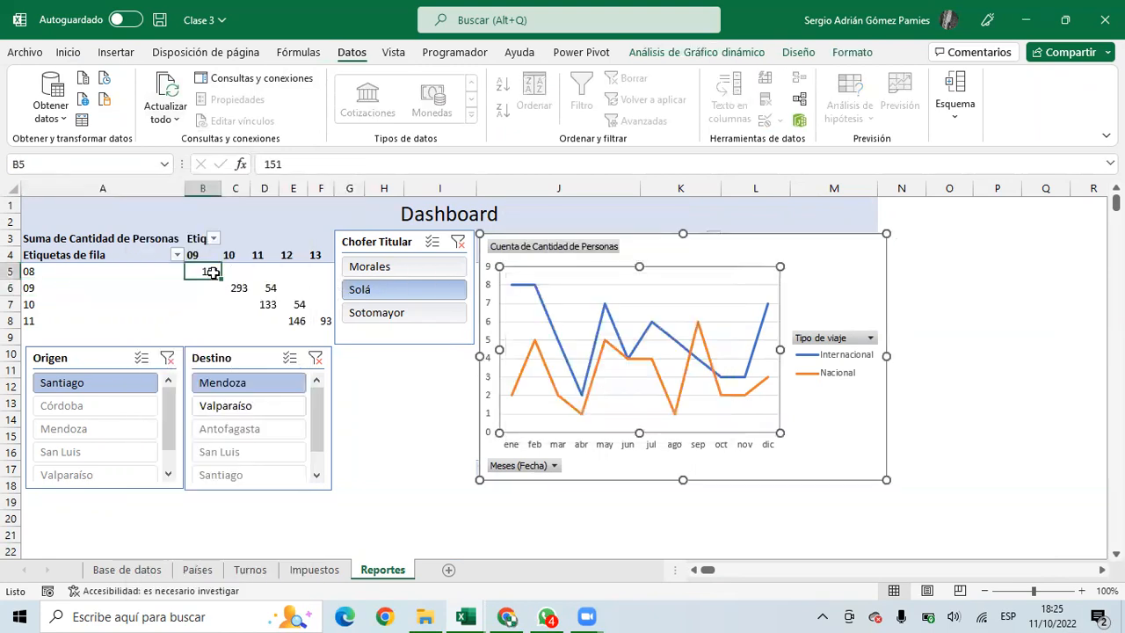
click(170, 119)
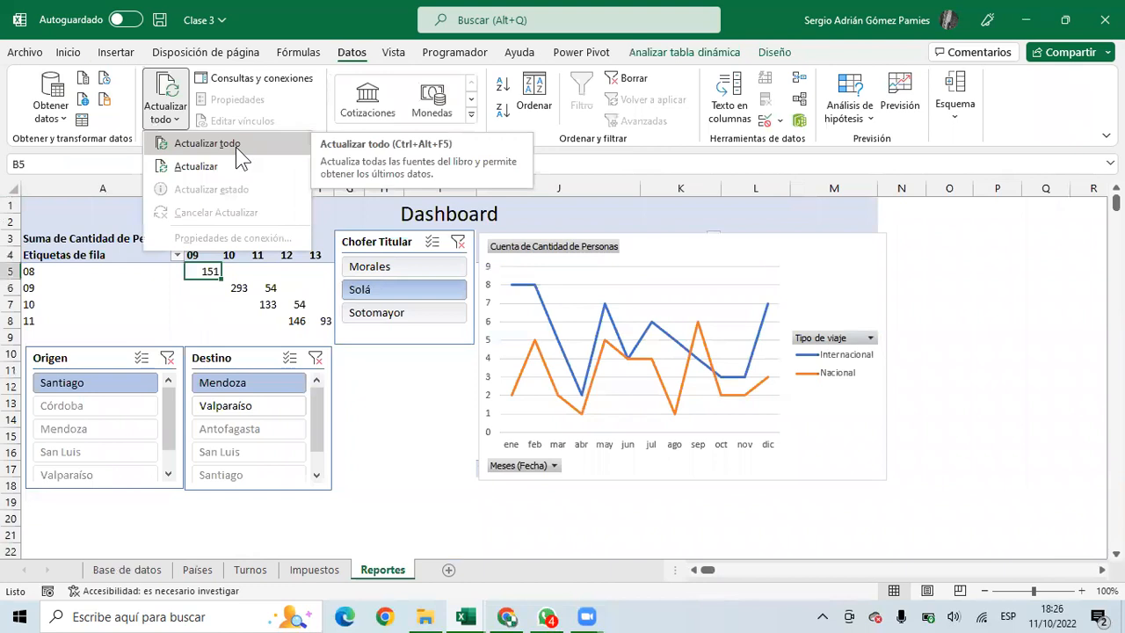
click(236, 147)
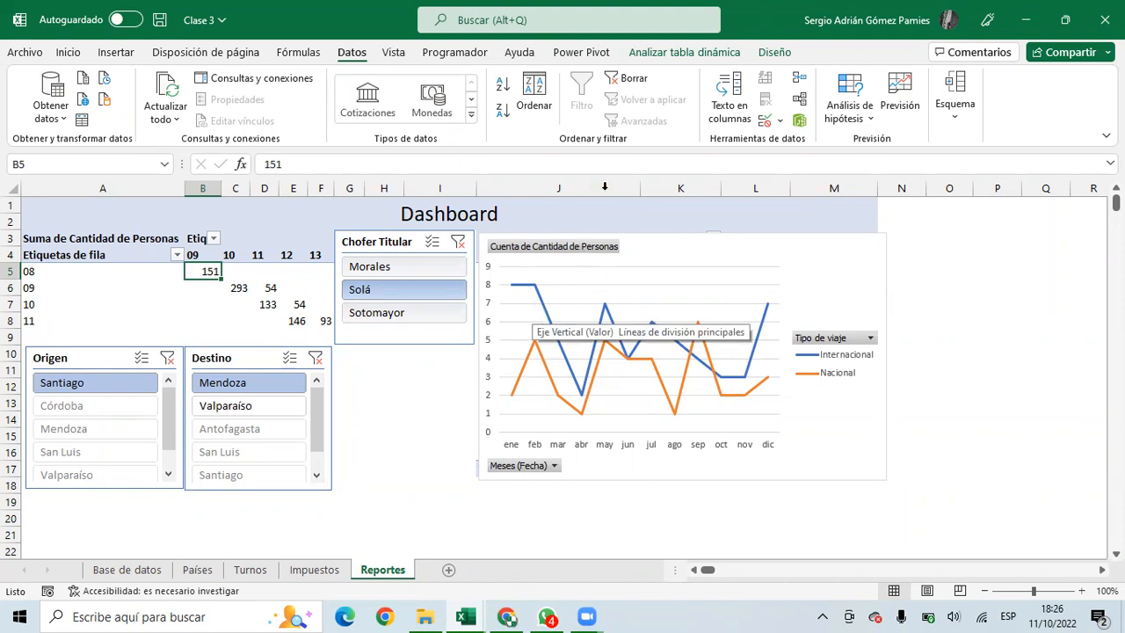
Compare the analysis and design options offered for the first pivot table with those offered for the line chart
click(668, 48)
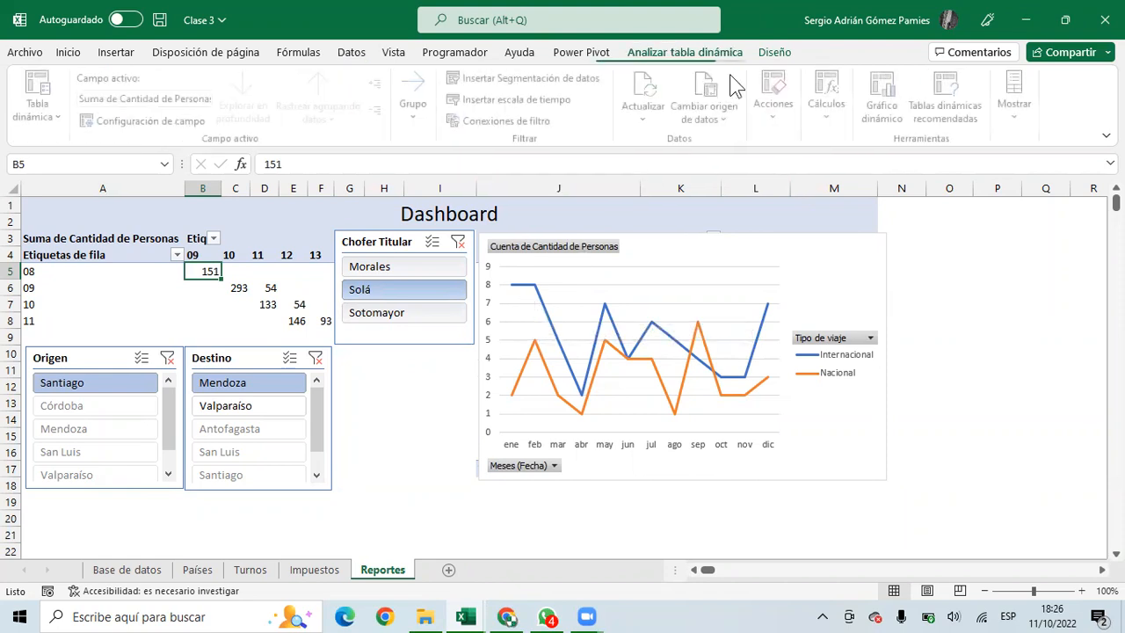
click(804, 271)
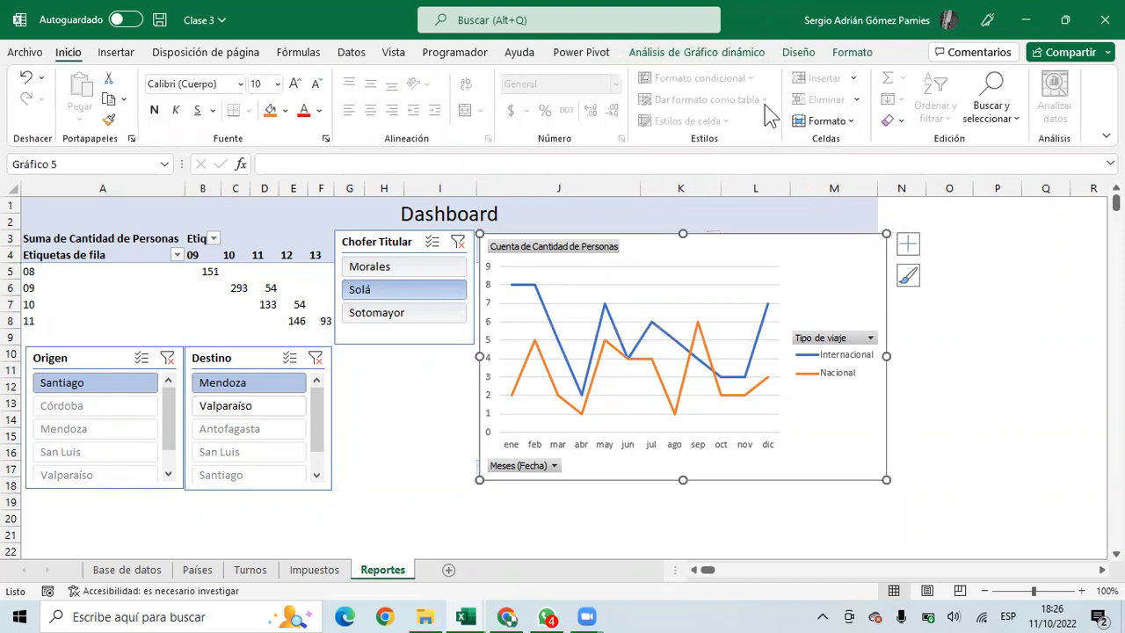
click(793, 52)
click(755, 58)
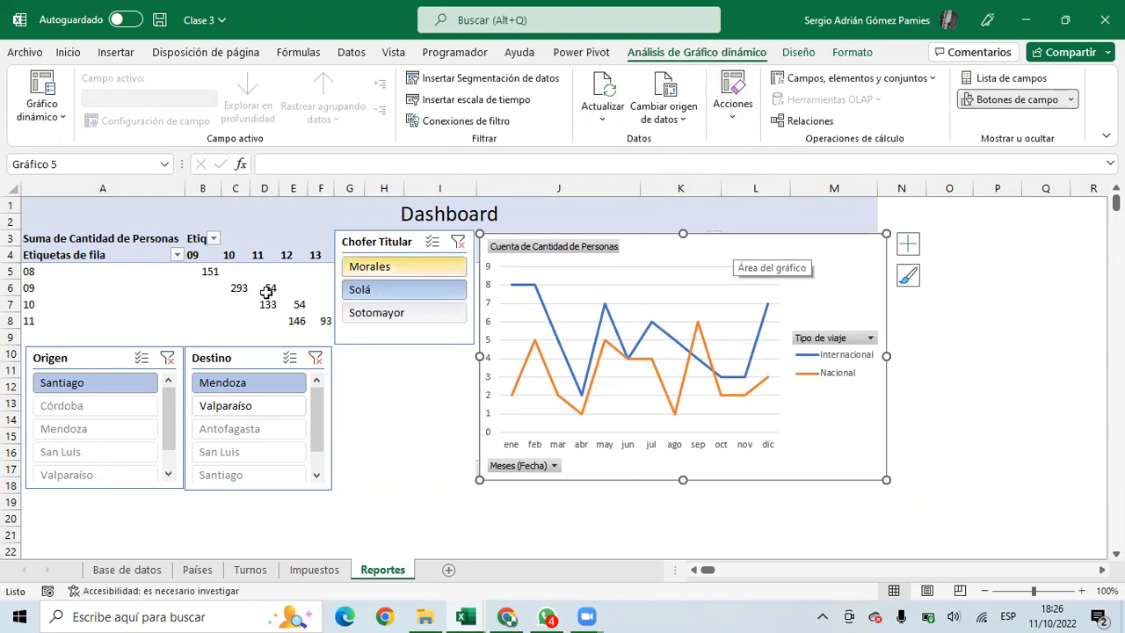
click(202, 287)
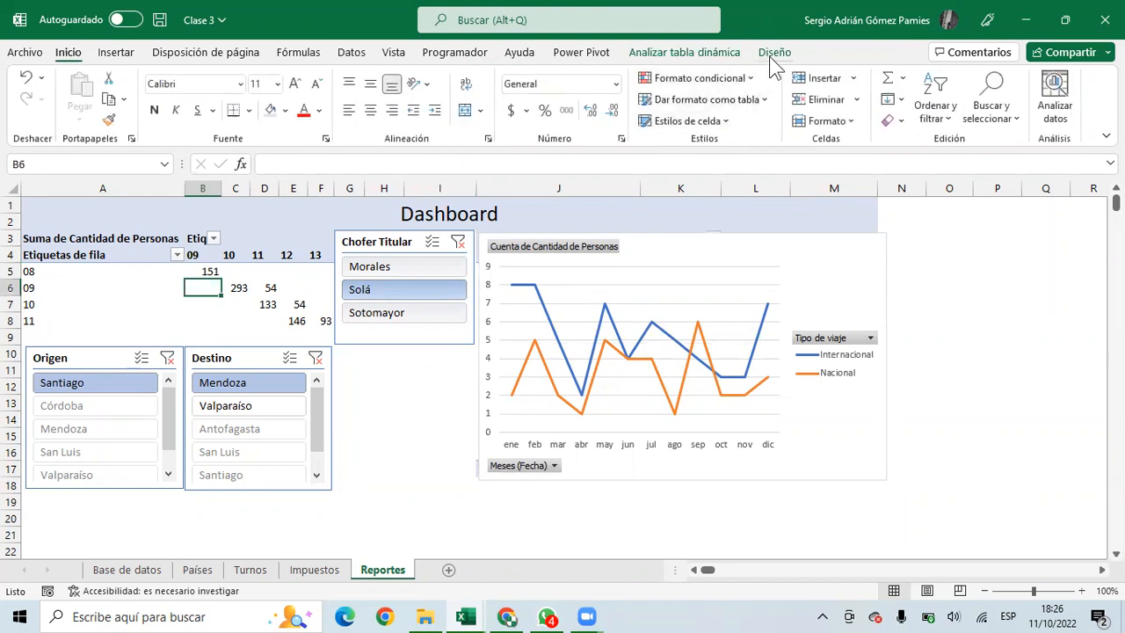
click(774, 52)
click(810, 239)
click(799, 52)
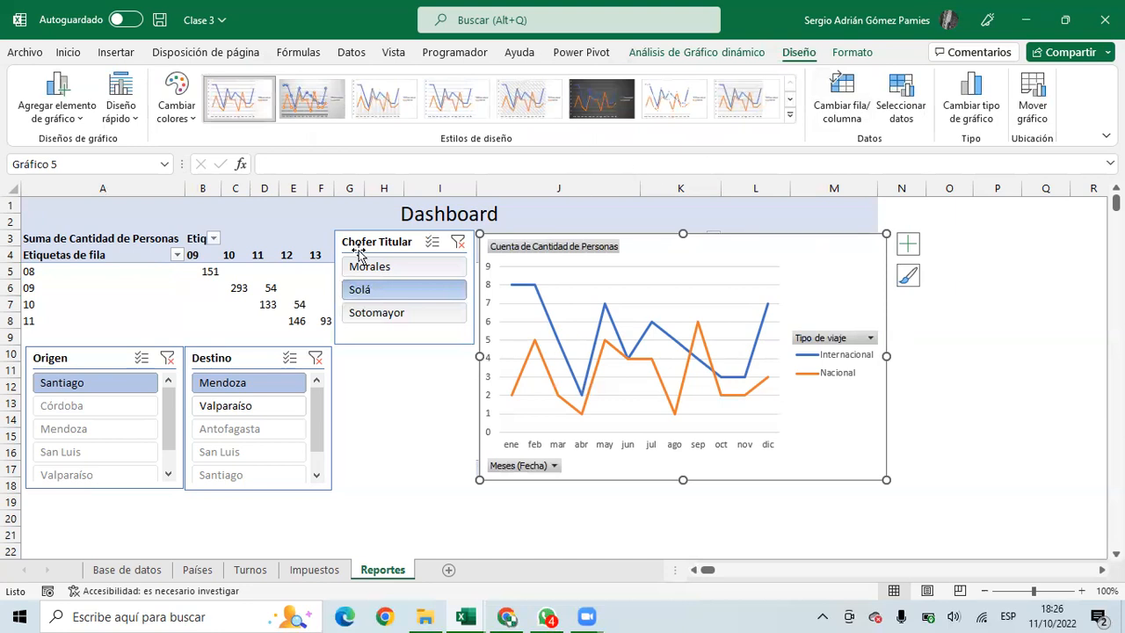
click(173, 278)
Try banded rows, banded columns and the header options on the first pivot table, and restore its original style options
click(214, 283)
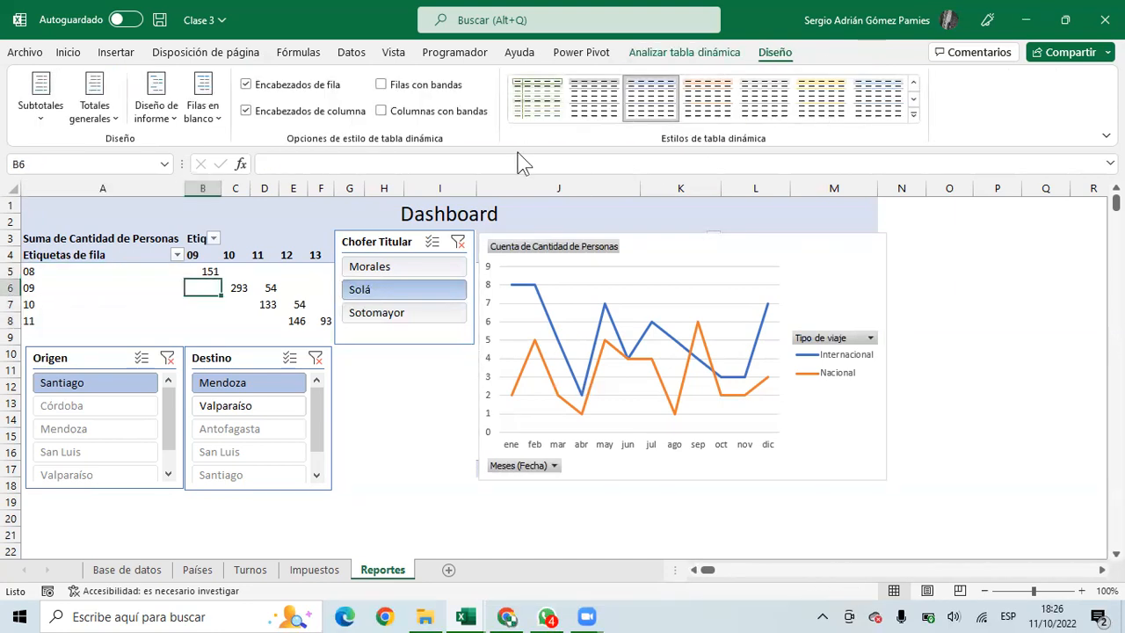
click(380, 85)
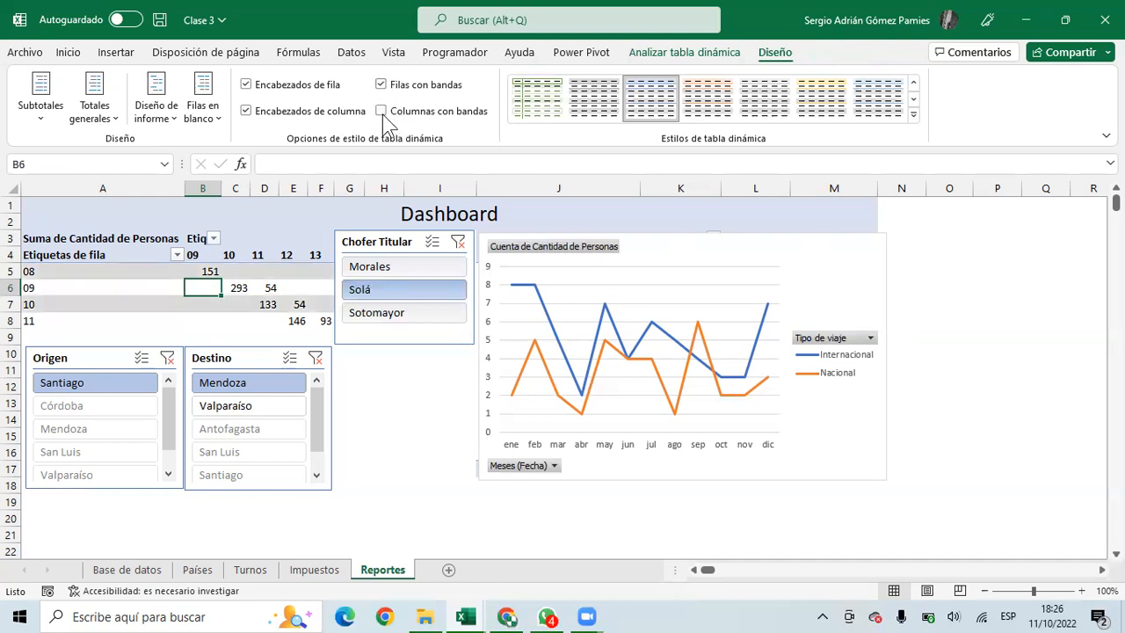
click(382, 112)
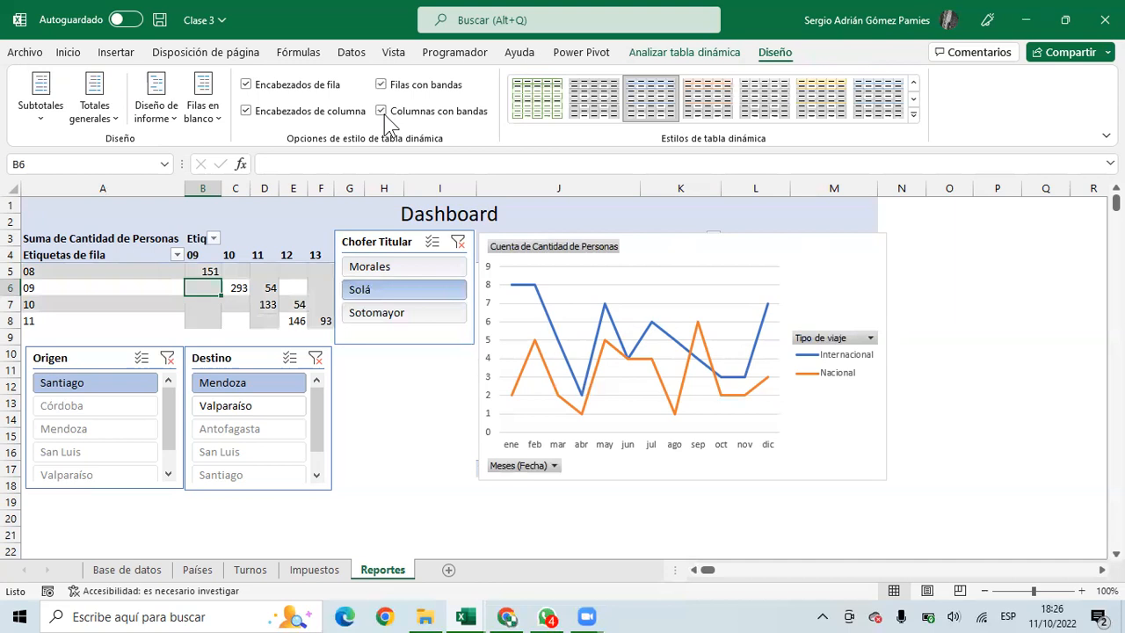
click(382, 112)
click(381, 85)
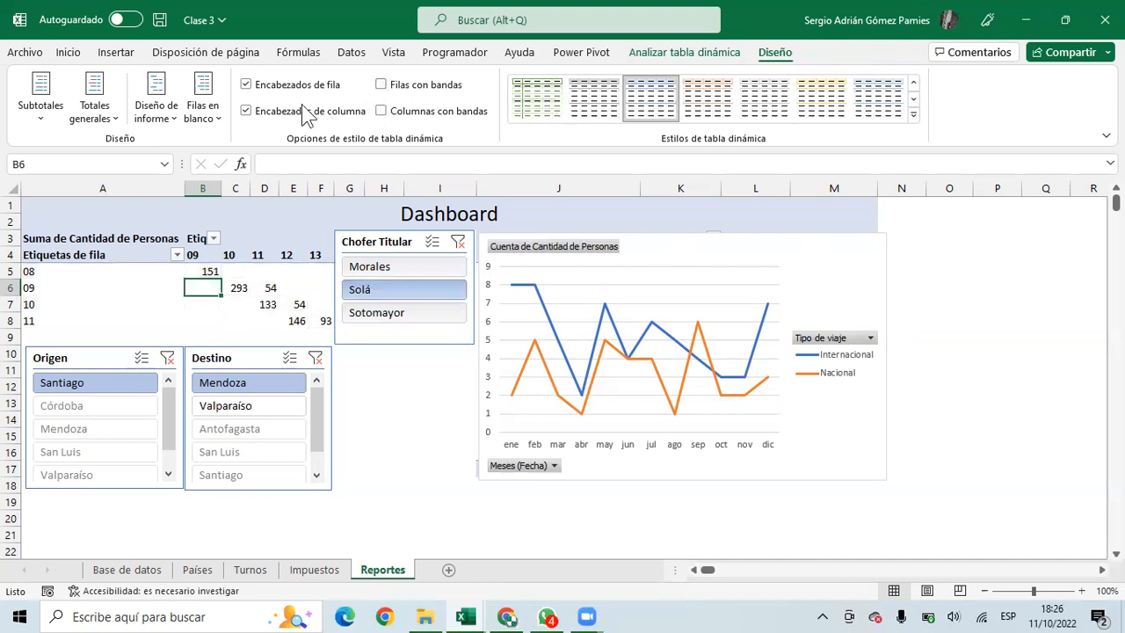
click(254, 84)
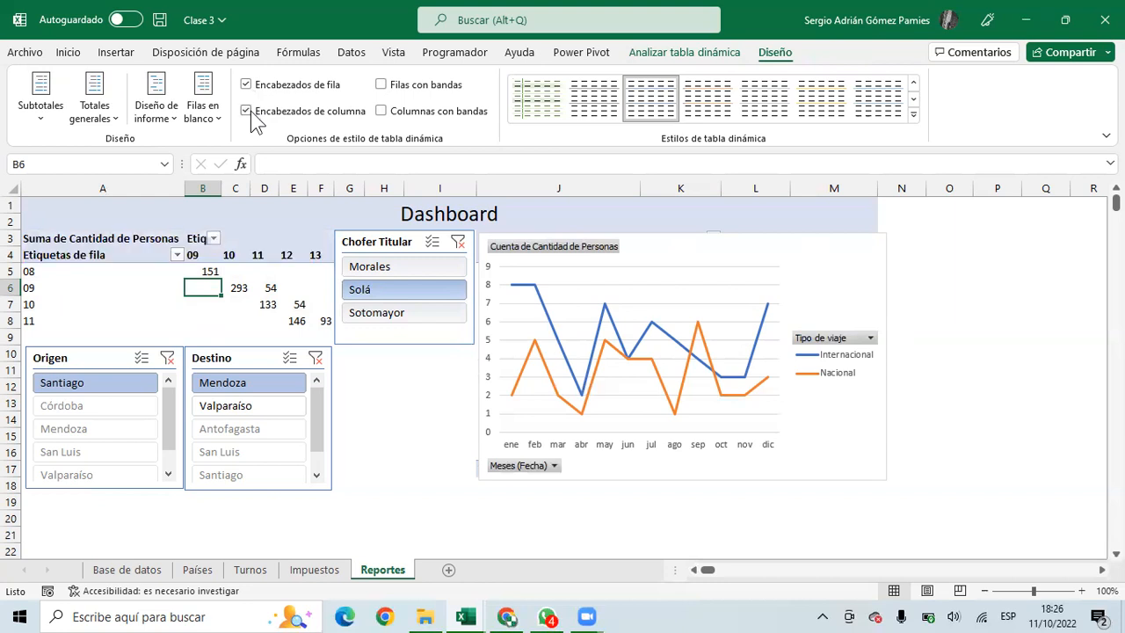
click(251, 114)
click(249, 113)
Apply a blue style from the Medio group to the first pivot table and rename its row labels header to Hora Salida
click(912, 115)
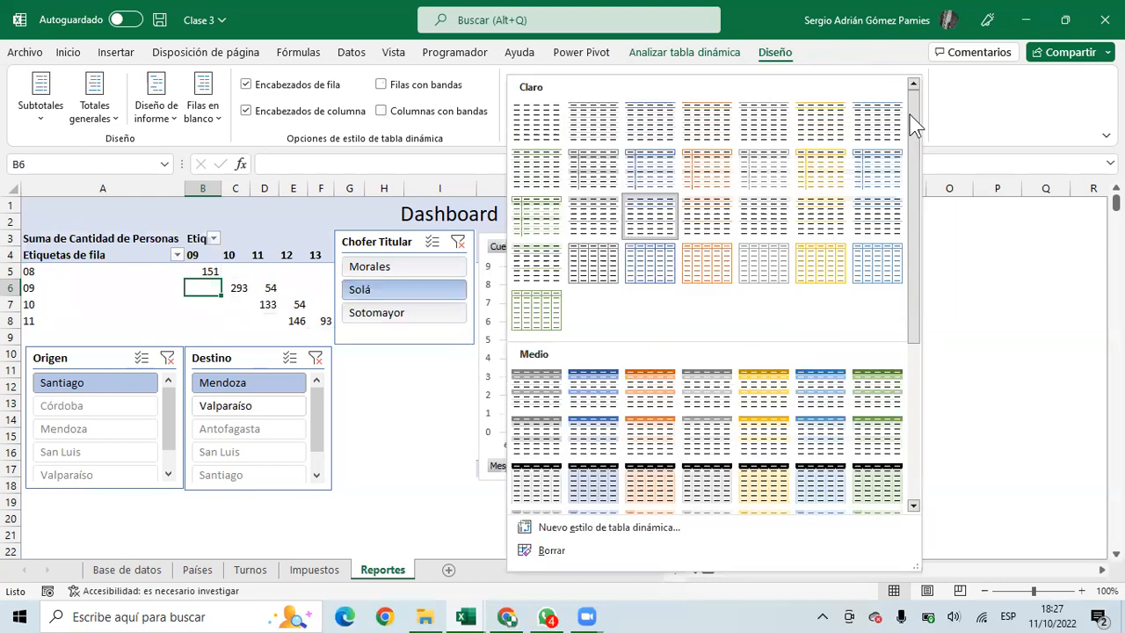
click(817, 400)
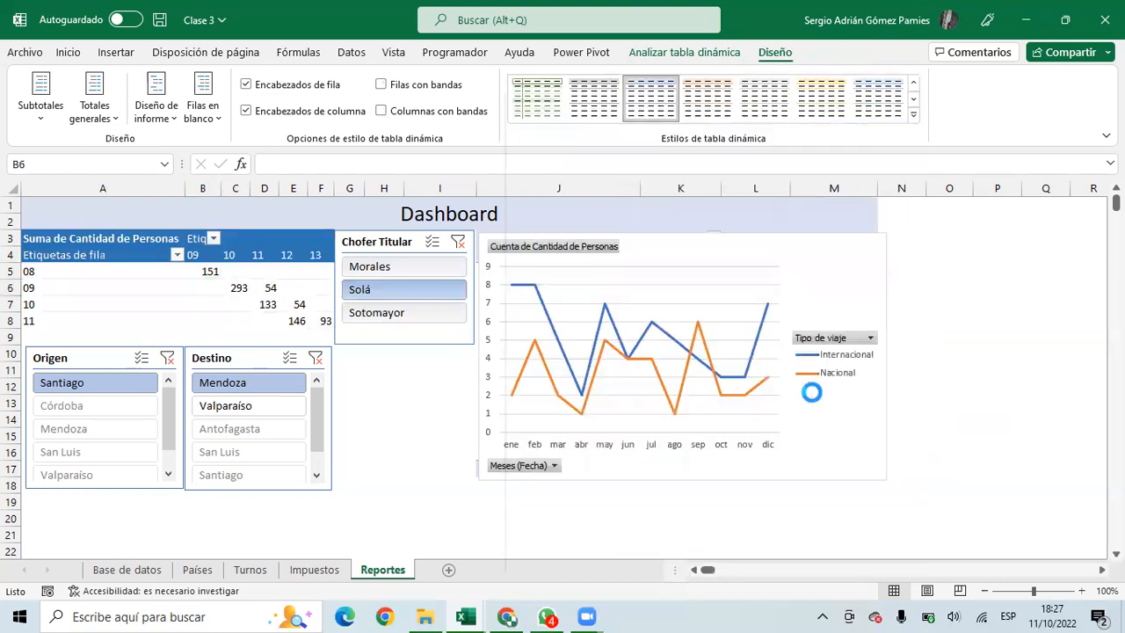
click(81, 254)
text(Hora)
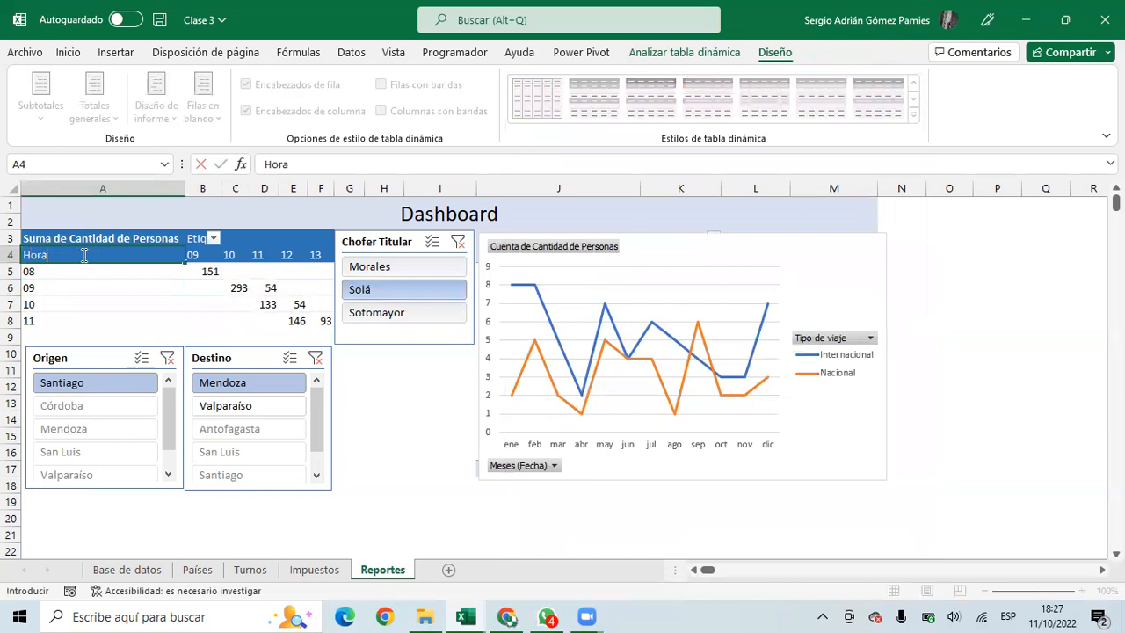
text( Salida)
key(Return)
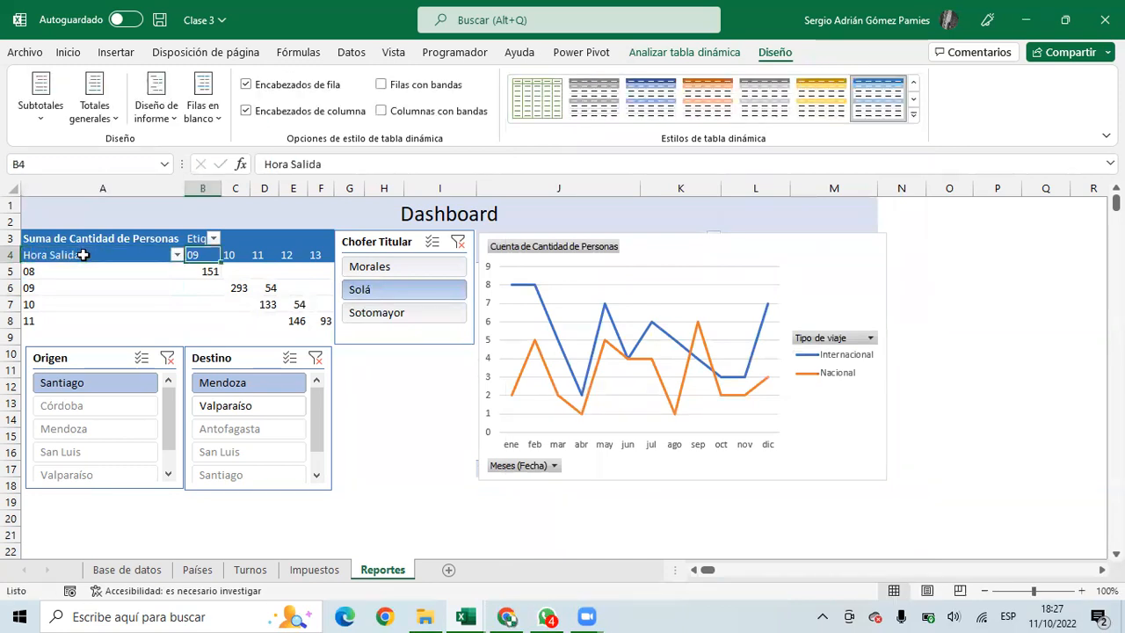
Rename the first pivot table's column labels header to Hora Llegada and its value field header to Pasajeros
key(Up)
key(Right)
text(Hora Le)
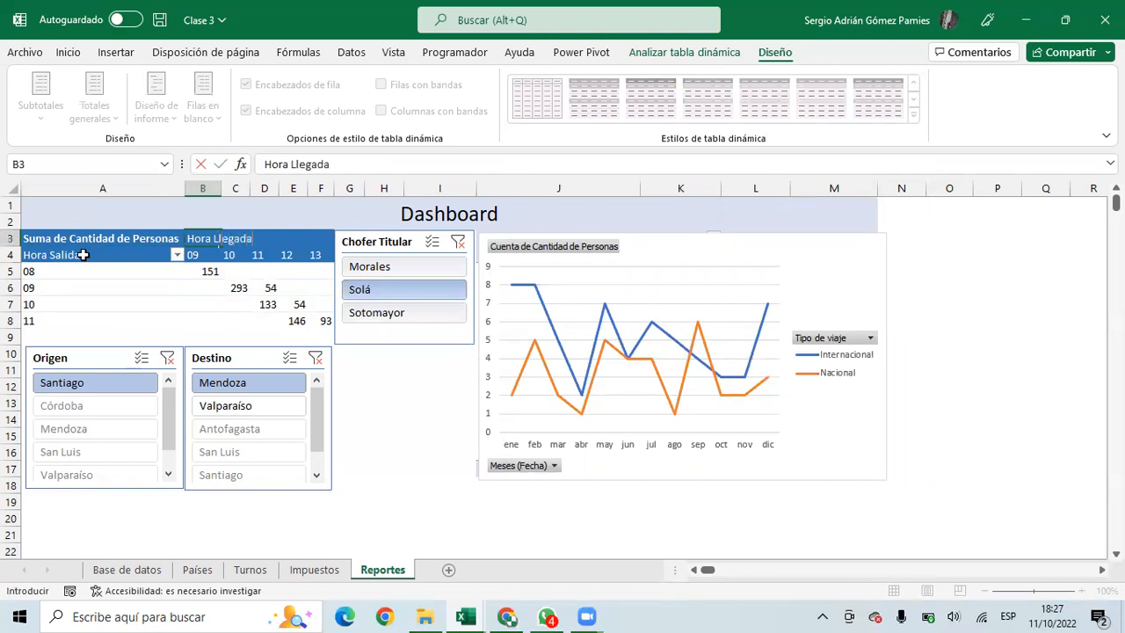
text(egada)
key(Left)
text(O)
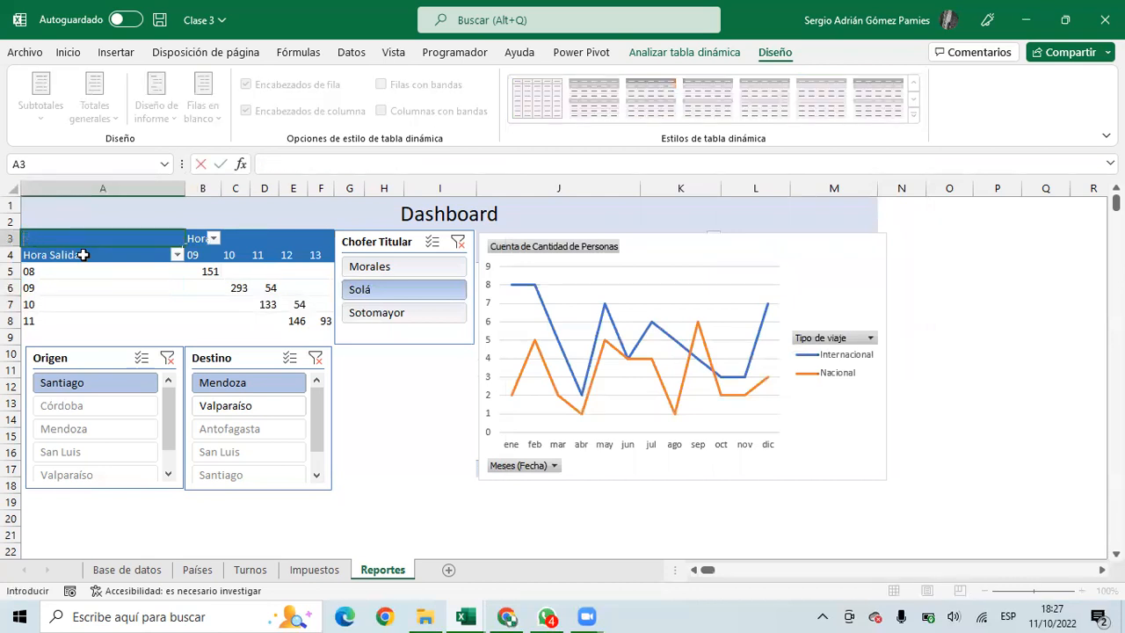
text(asajeros)
key(Return)
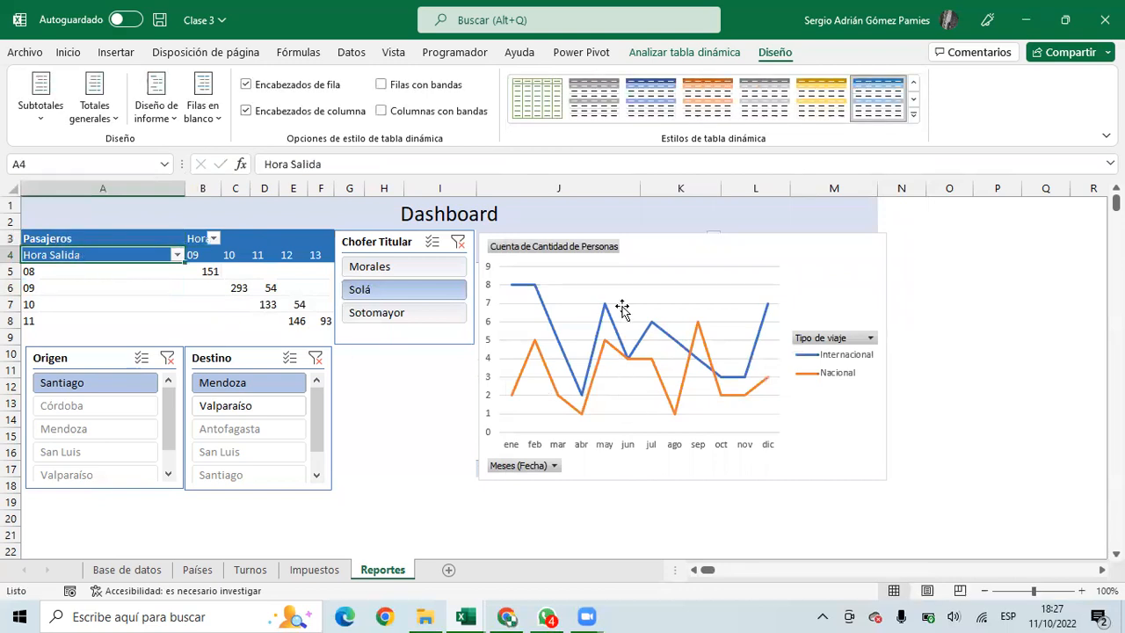
Narrow the line chart so its outer edge lines up with the end of the Dashboard title band
click(790, 250)
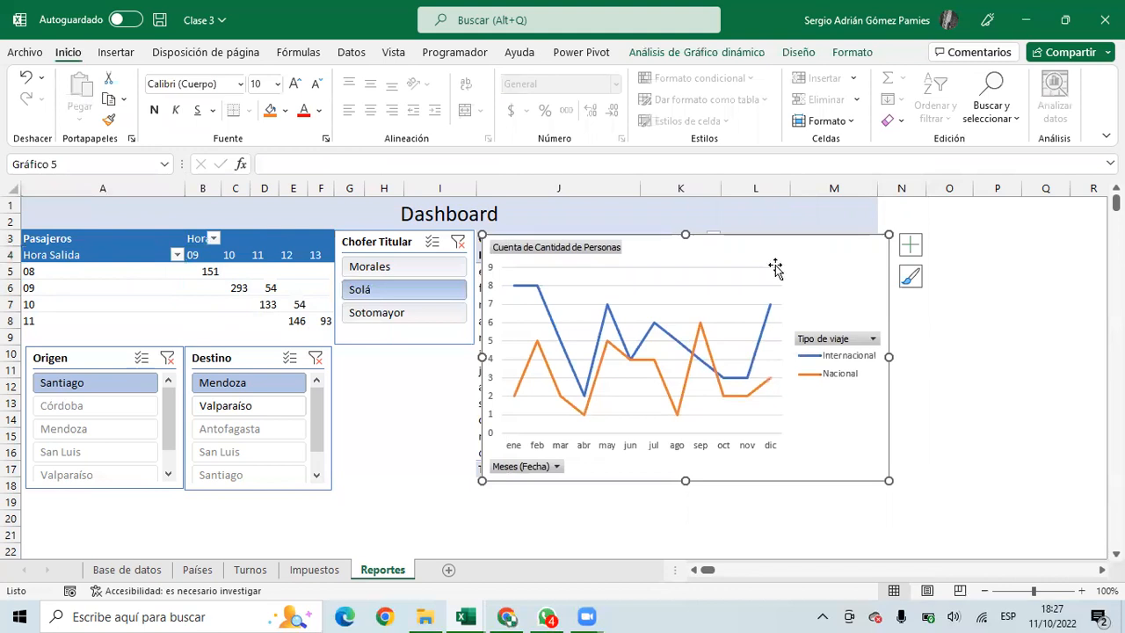
drag(888, 355, 878, 356)
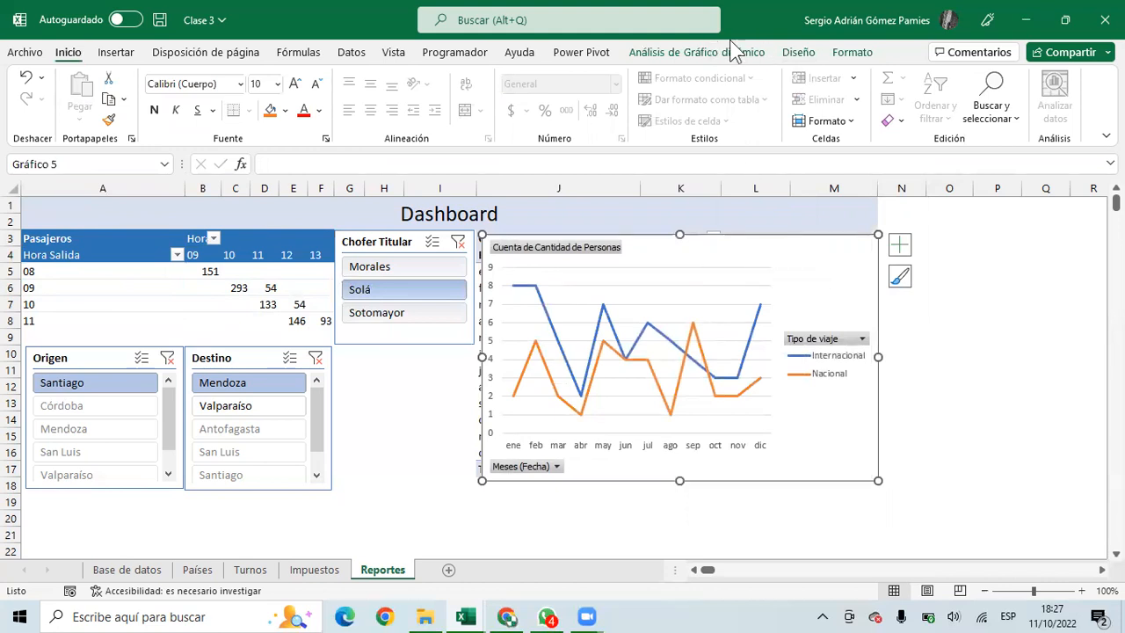
Add a primary horizontal axis title to the line chart with the text Meses
click(800, 51)
click(79, 112)
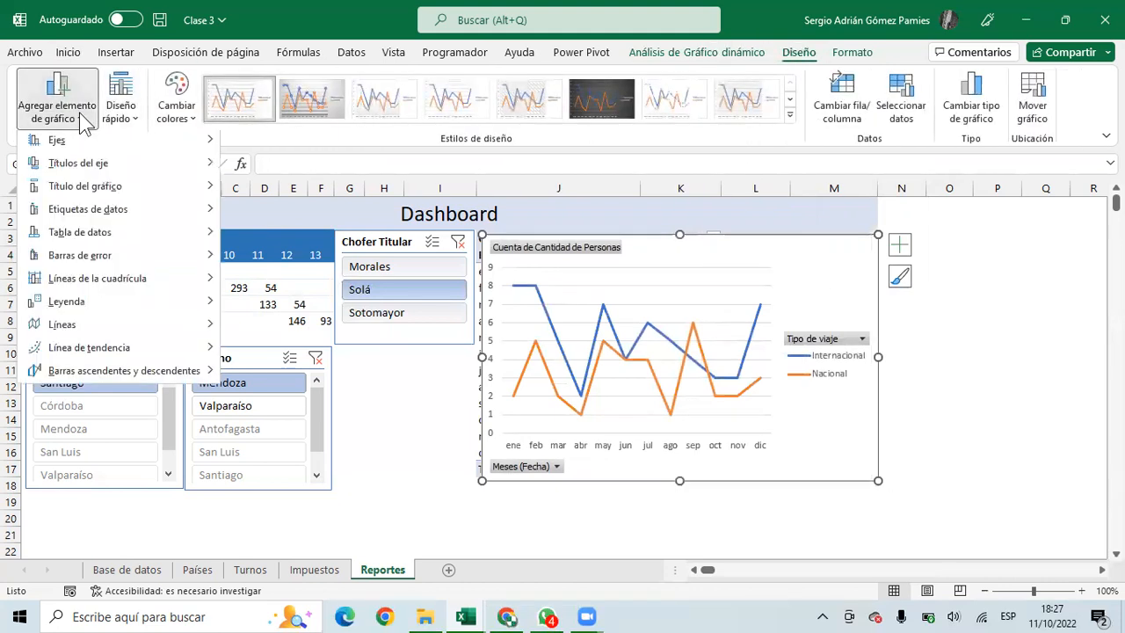
mouse_move(83, 143)
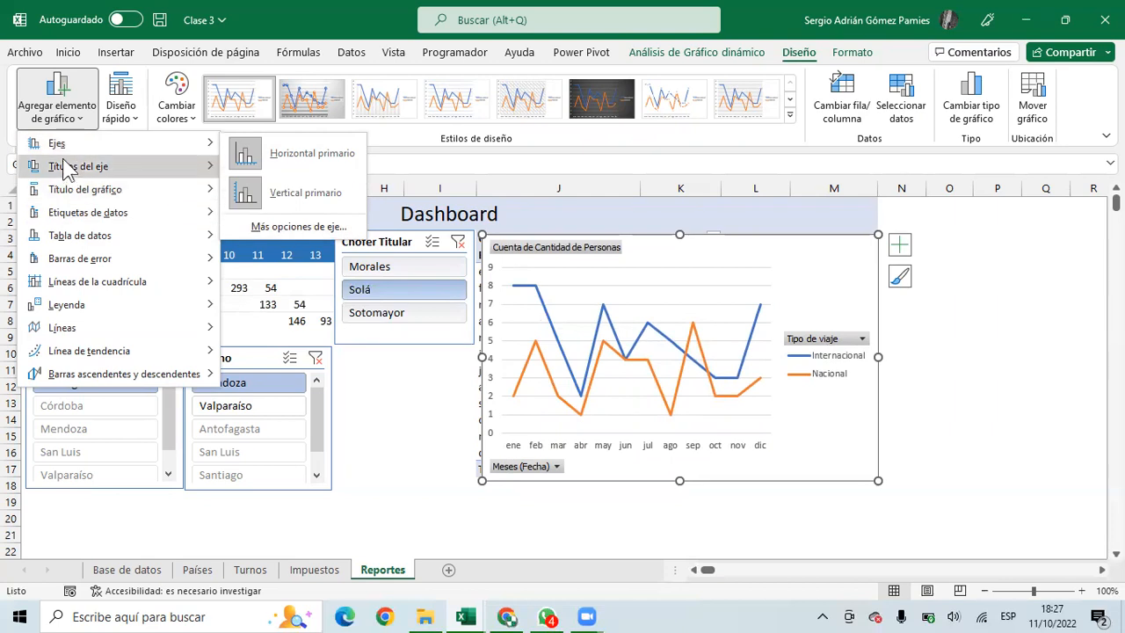
mouse_move(62, 166)
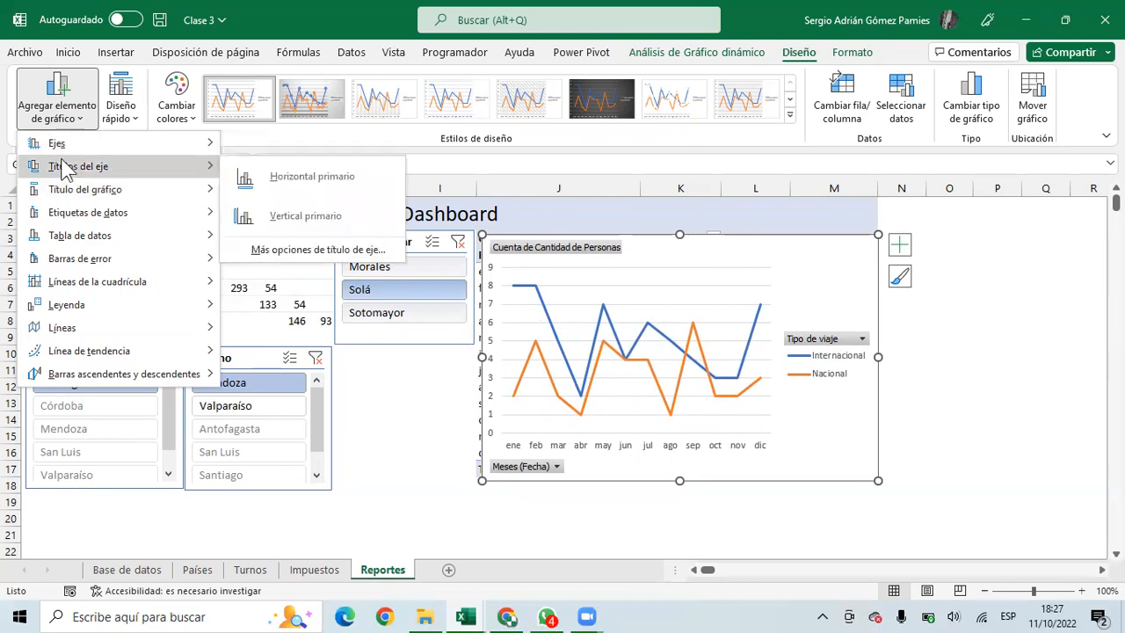
click(281, 176)
double_click(632, 442)
text(Meses)
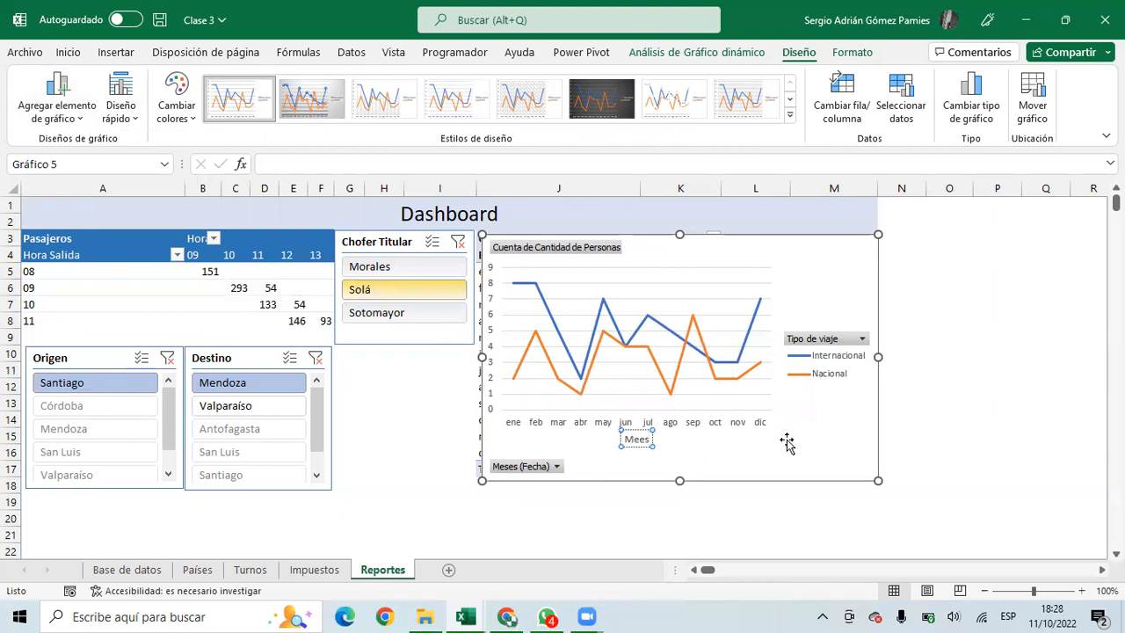
key(BackSpace)
key(BackSpace)
key(BackSpace)
text(ses)
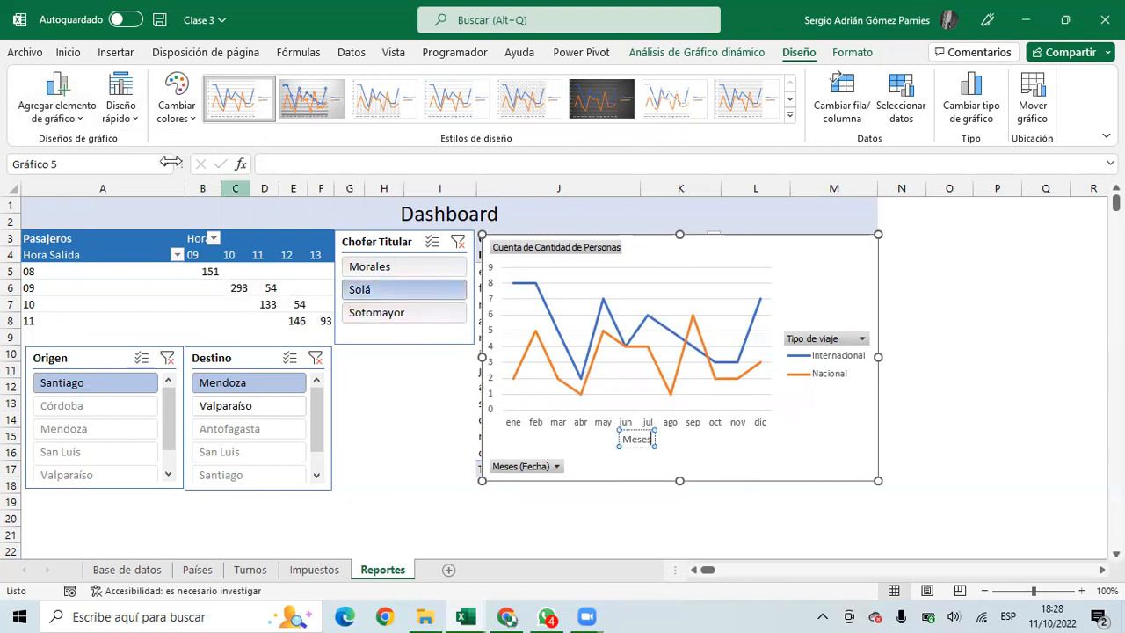
Add a title above the line chart's plot with the text Viajes mensuales
click(66, 114)
mouse_move(209, 190)
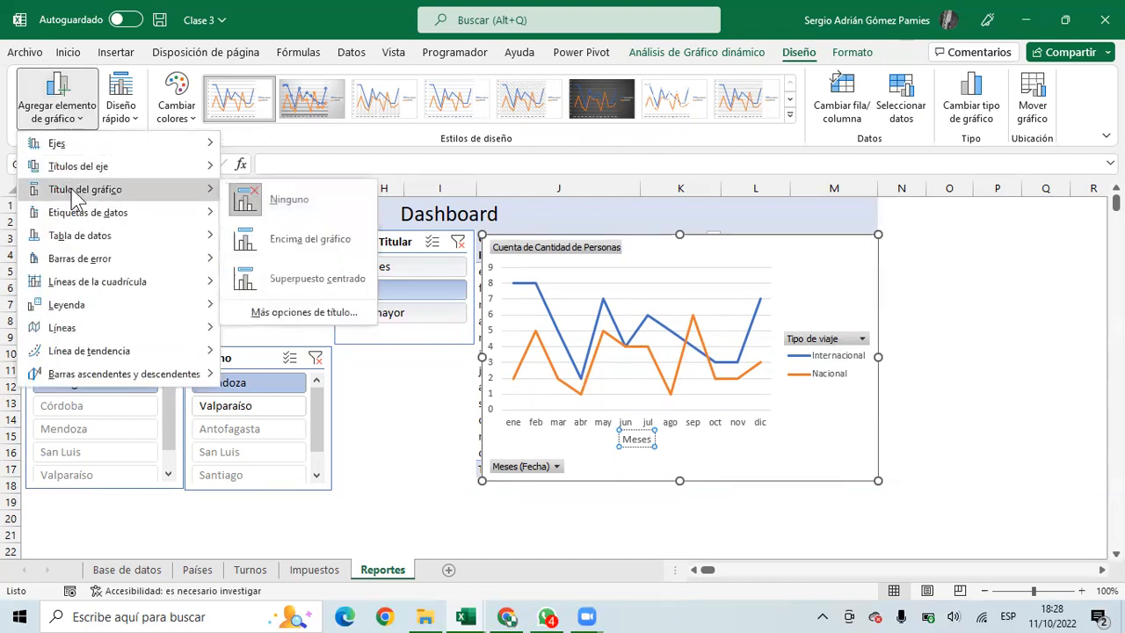
click(325, 242)
double_click(694, 273)
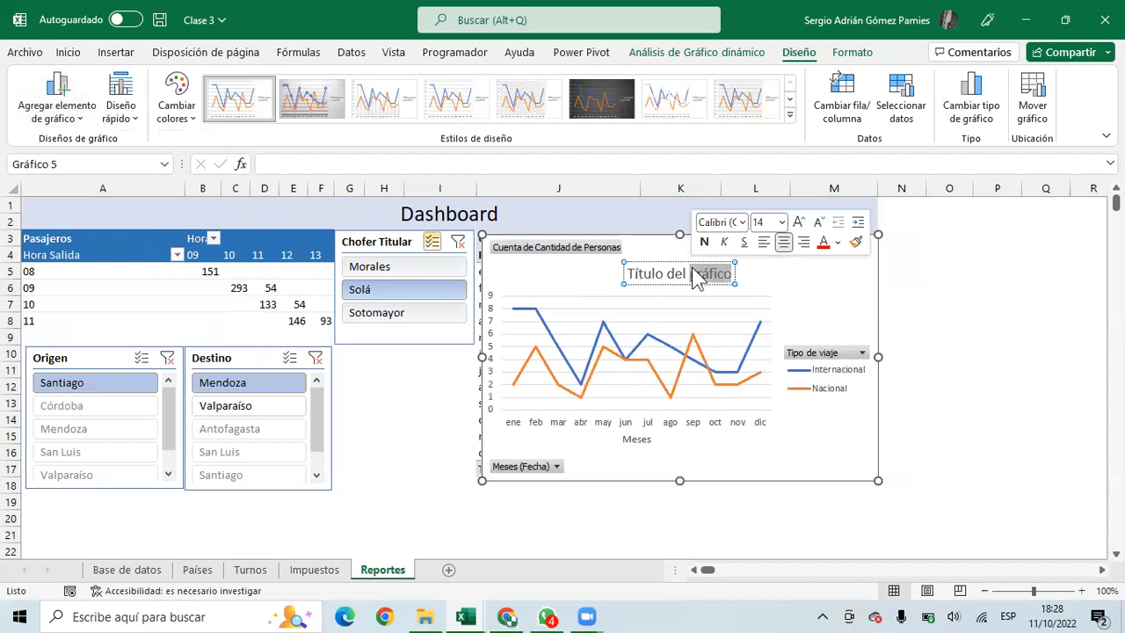
triple_click(692, 272)
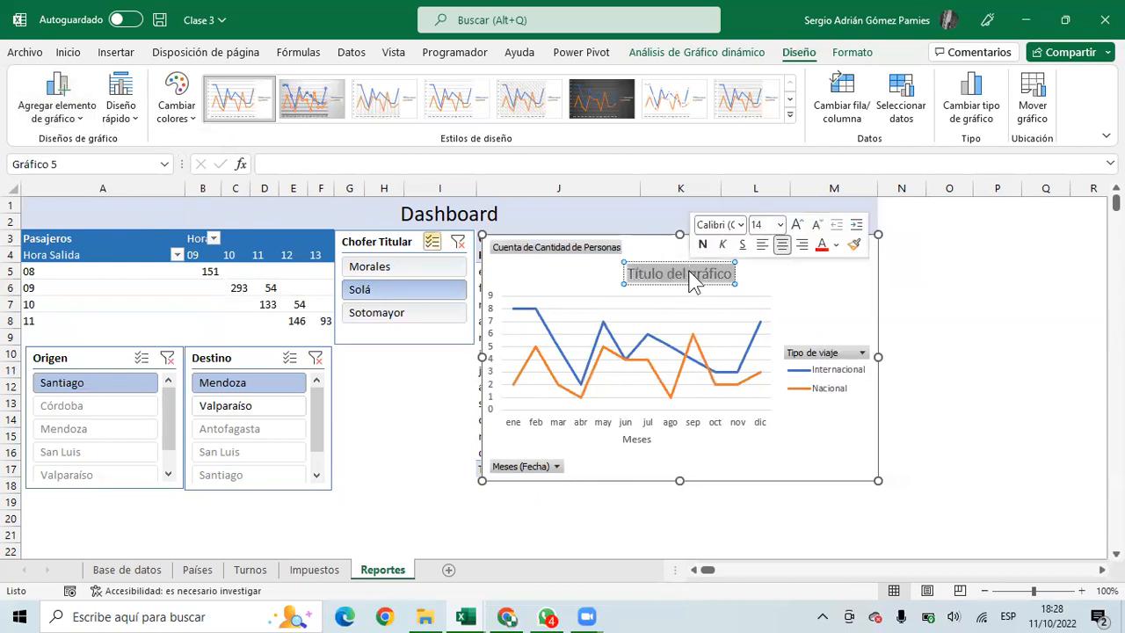
text(Pasajeros)
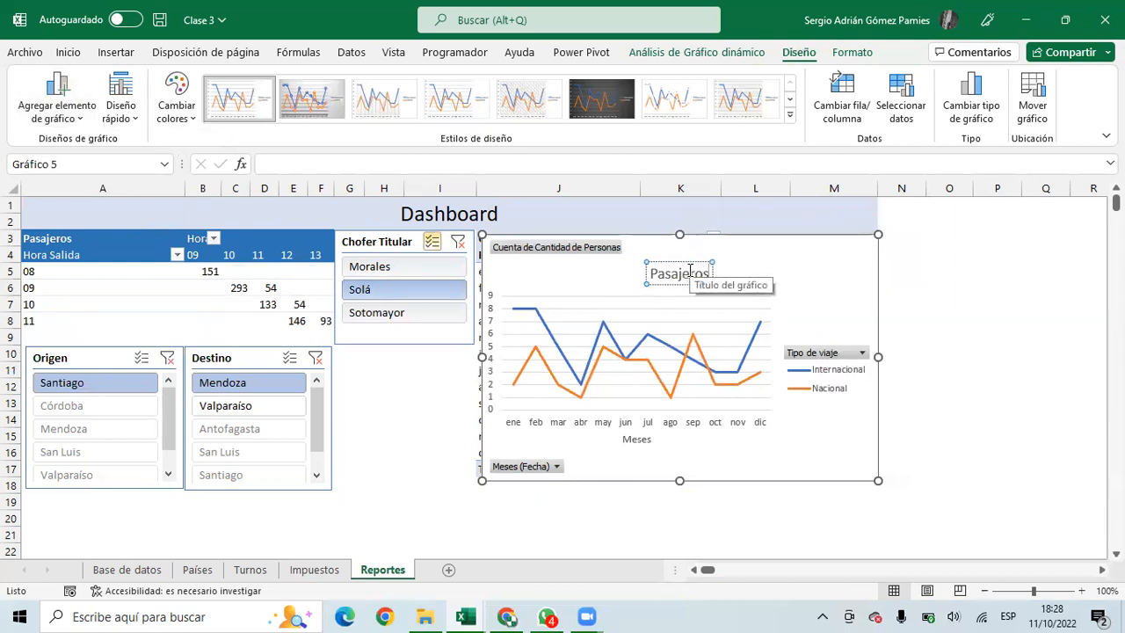
key(BackSpace)
key(BackSpace)
key(BackSpace)
key(BackSpace)
key(BackSpace)
key(BackSpace)
key(BackSpace)
key(BackSpace)
key(BackSpace)
text(V)
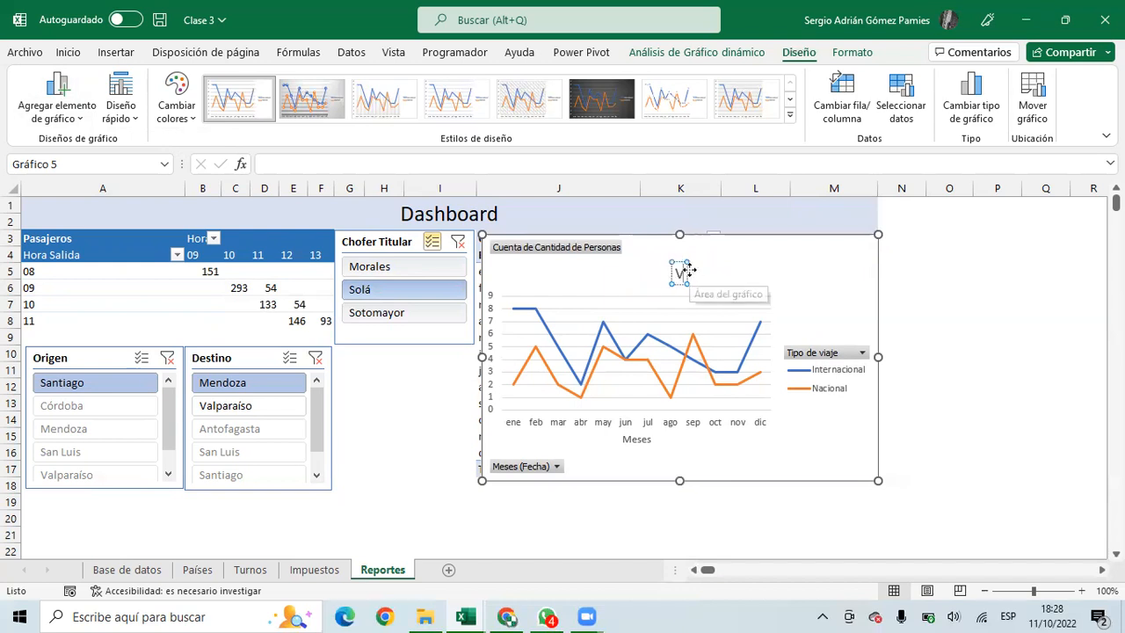
text(iajes mens)
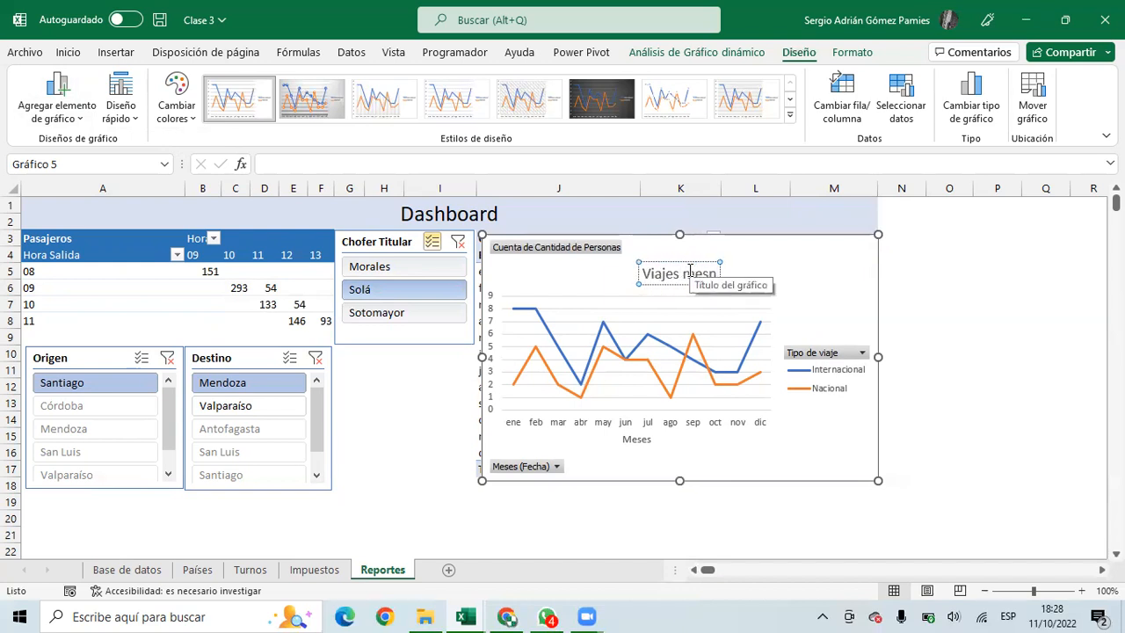
text(uales)
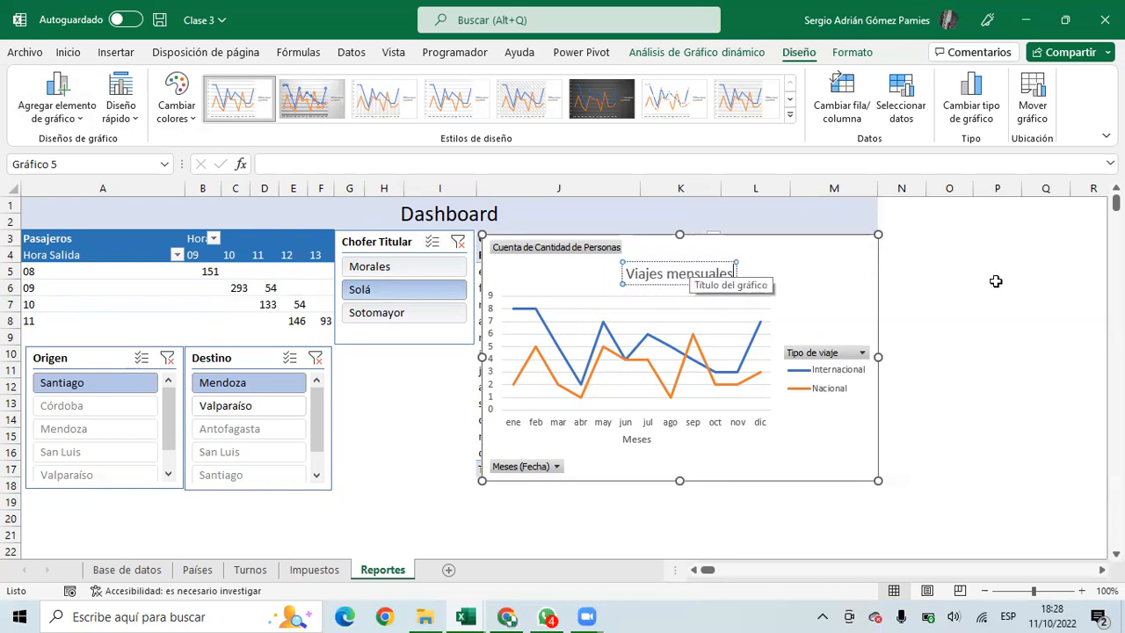
click(949, 304)
Examine the data label and data table options available for the line chart without applying any
click(783, 273)
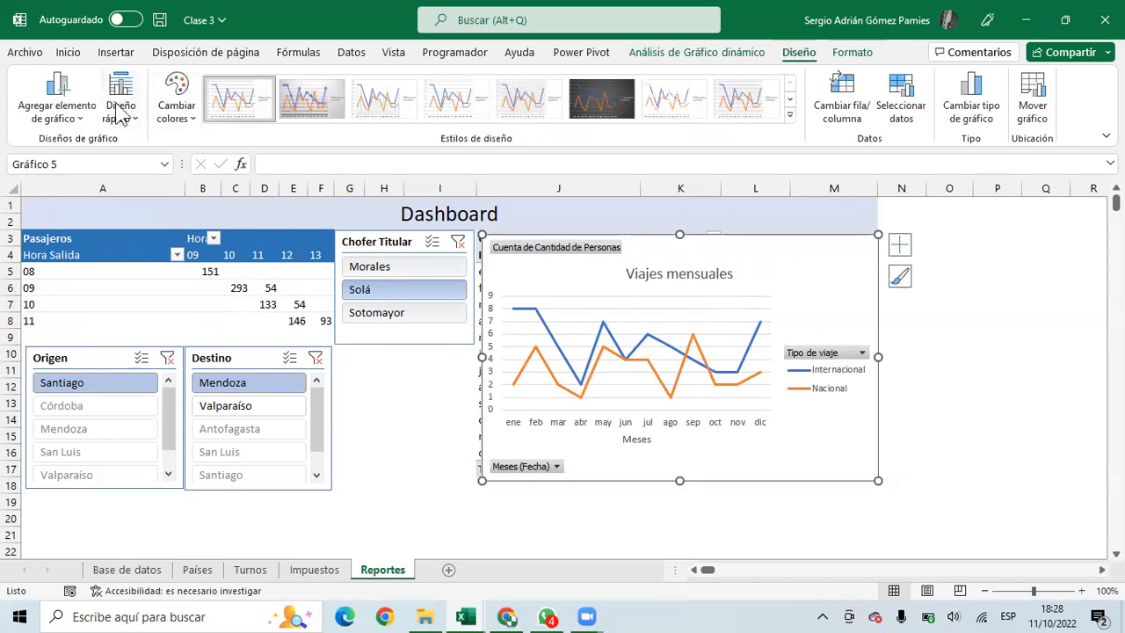
click(80, 114)
mouse_move(93, 211)
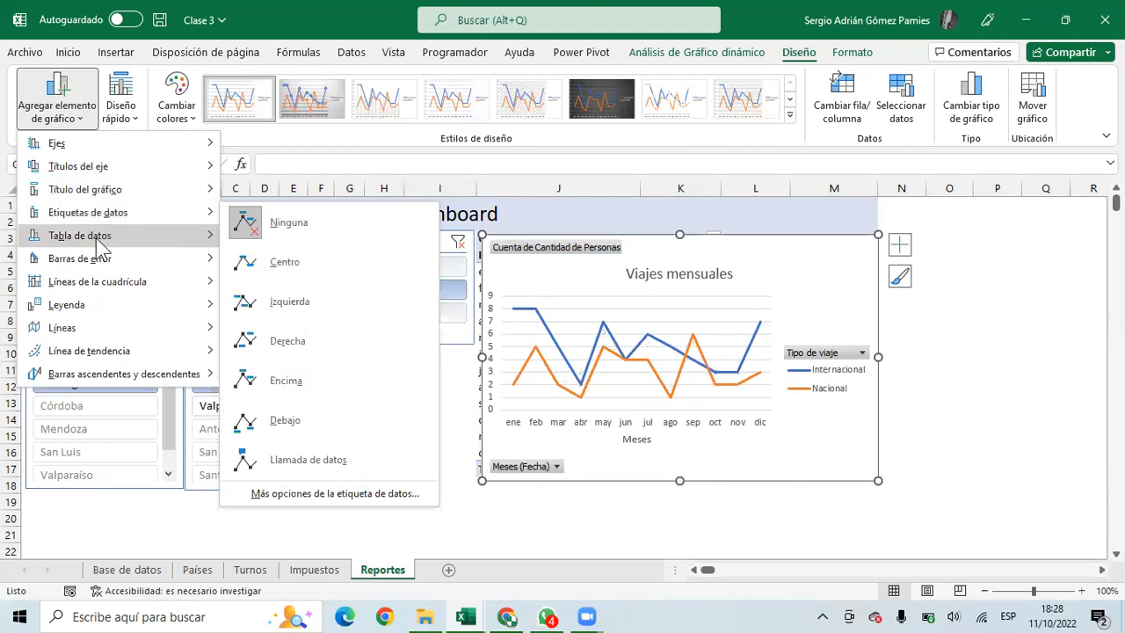
mouse_move(100, 246)
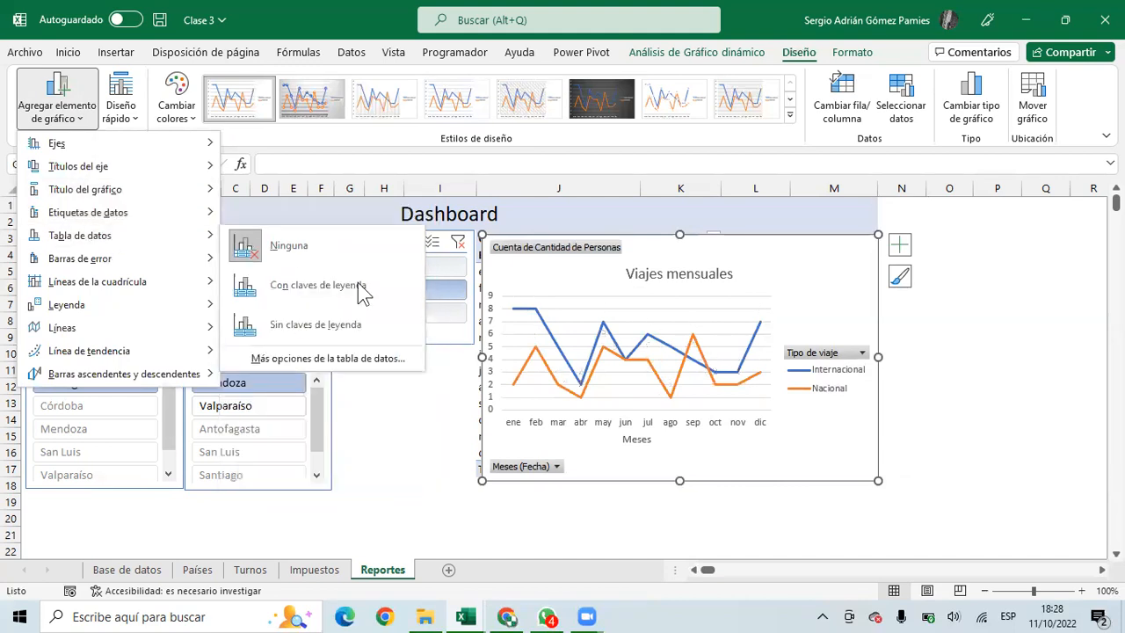
click(428, 423)
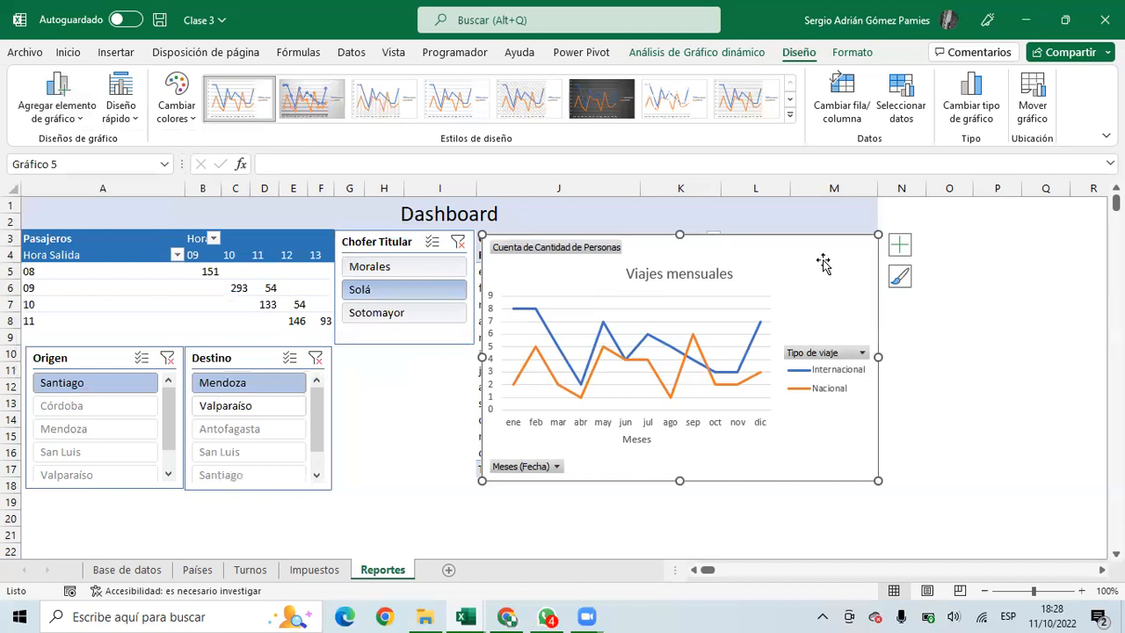
Apply the dark chart style with glowing lines and markers to the line chart and hide all its field buttons
click(789, 117)
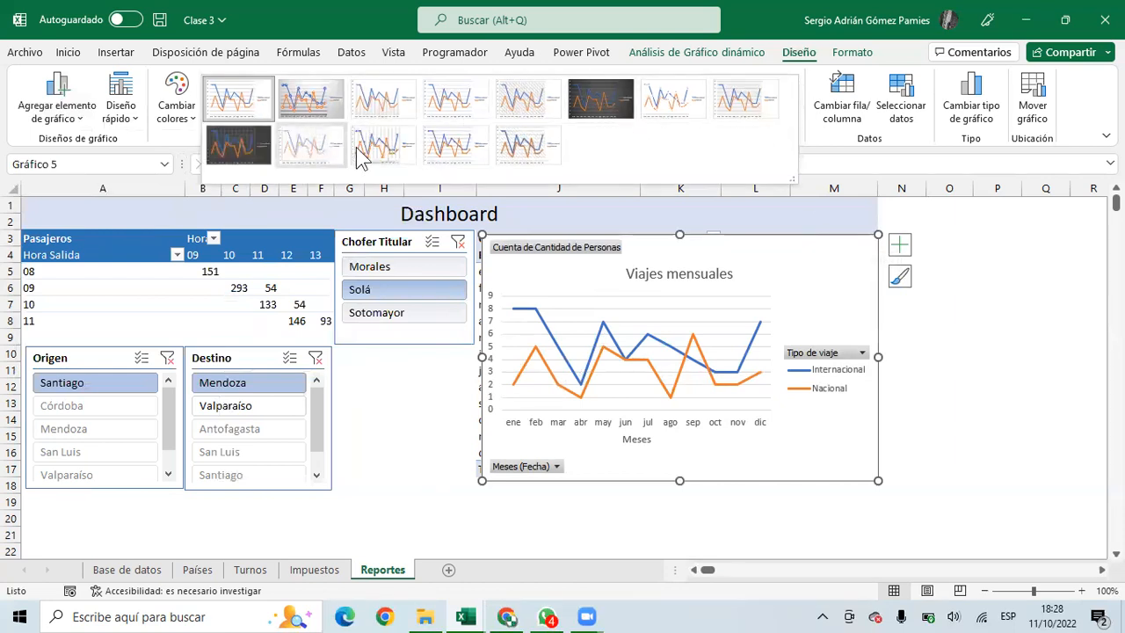
click(246, 158)
right_click(583, 251)
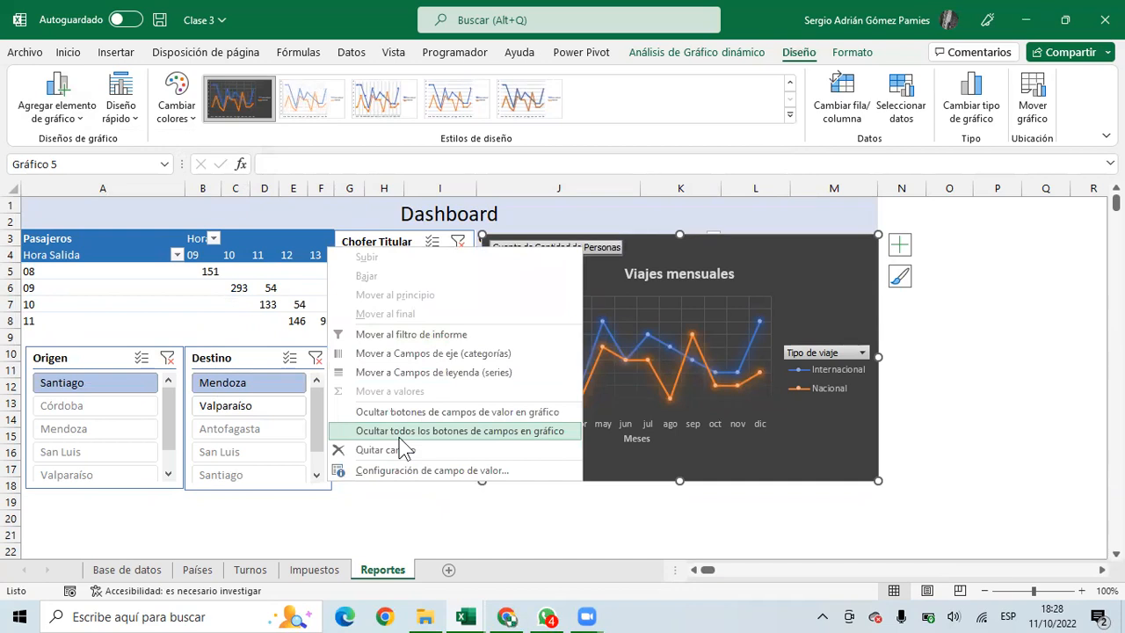
click(401, 431)
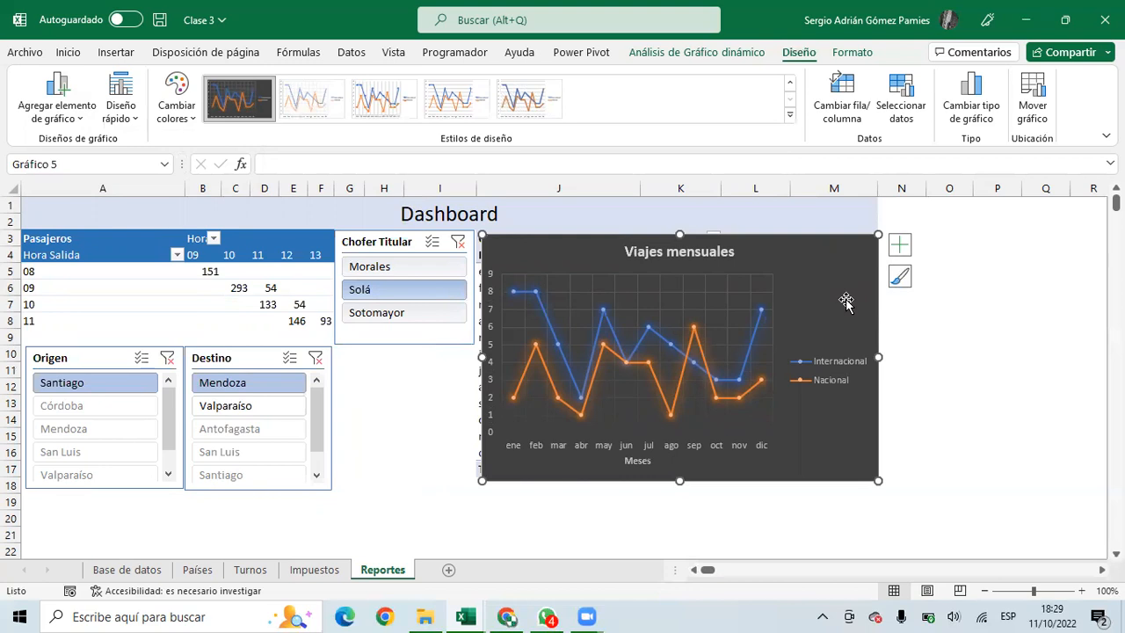
Check the course outline in the Presentacion spreadsheet in Chrome and return to the Clase 3 workbook in Excel
scroll(286, 399, down, 4)
scroll(382, 336, up, 4)
click(516, 611)
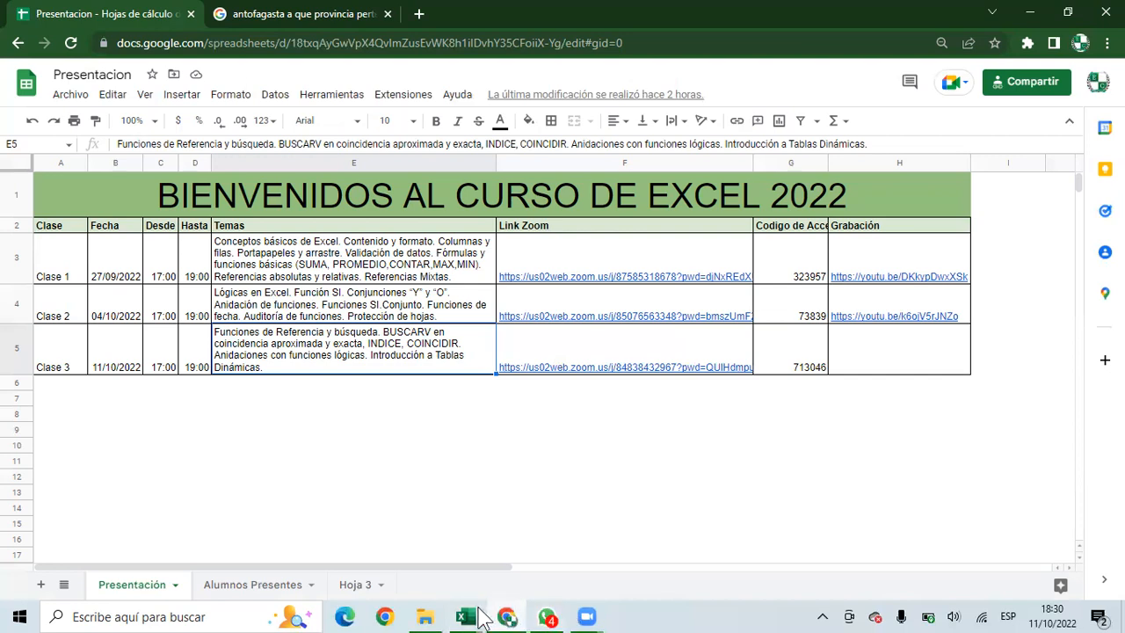
mouse_move(470, 618)
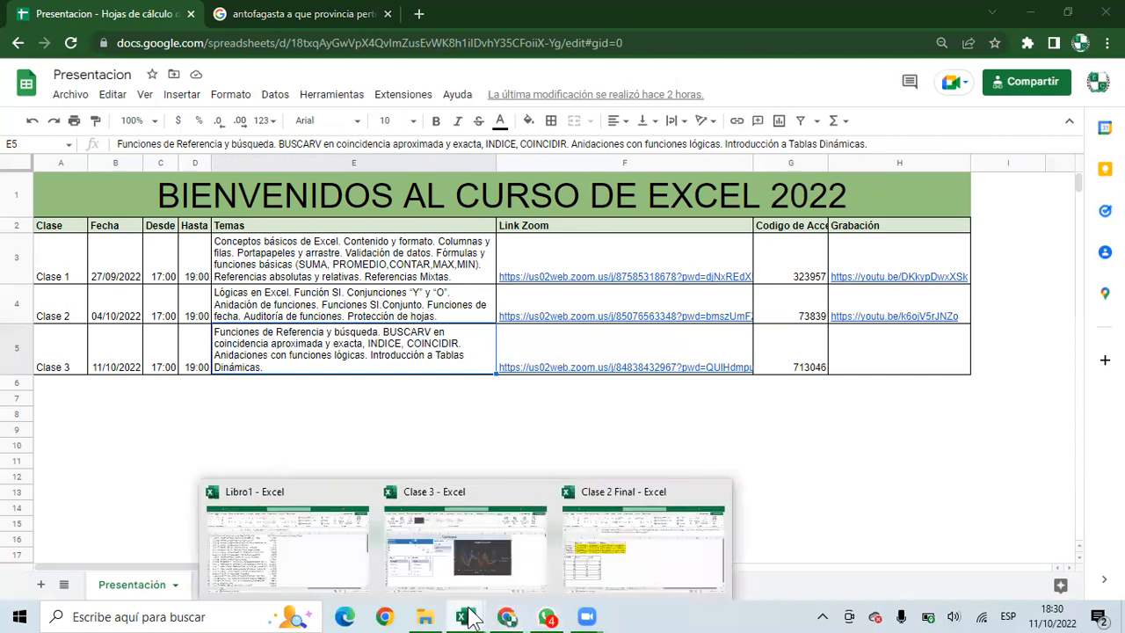
click(466, 562)
click(452, 384)
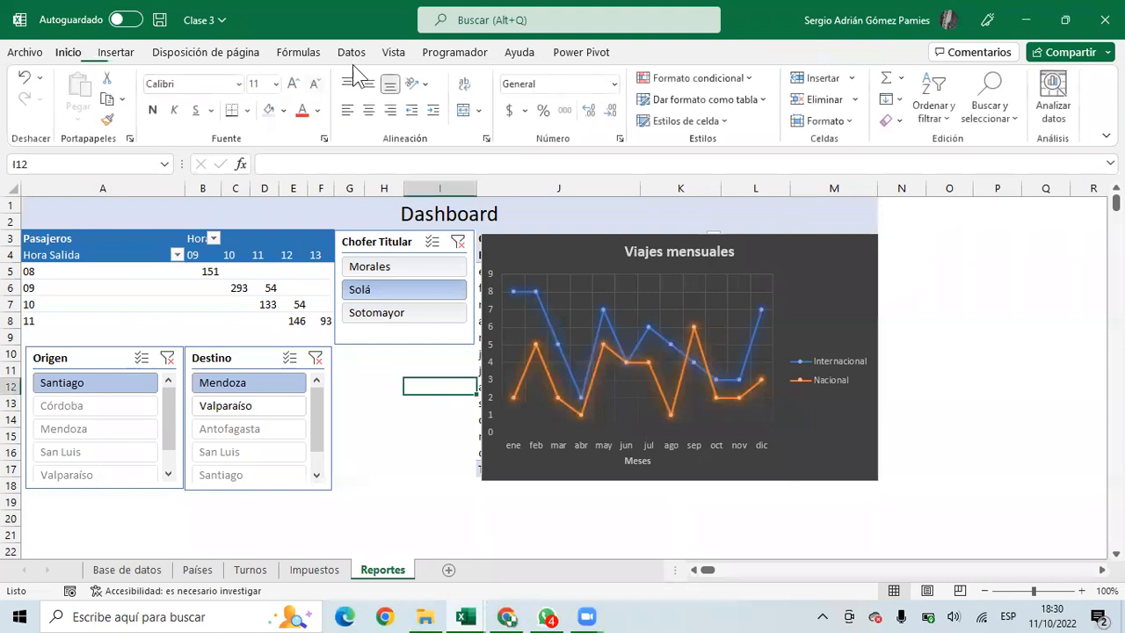
click(216, 307)
click(679, 55)
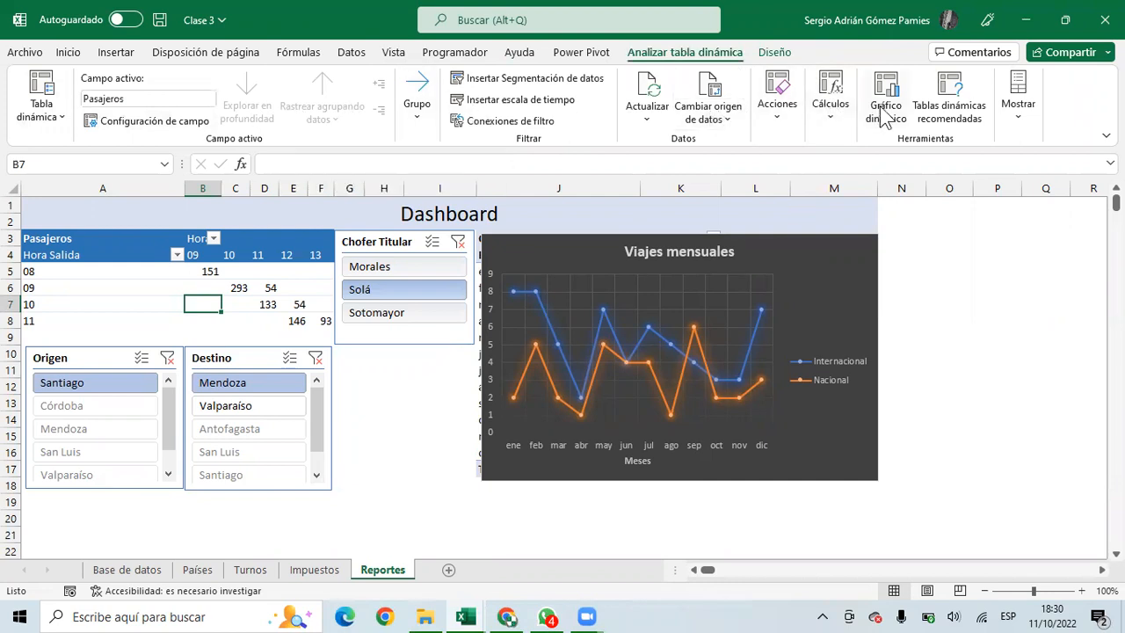
click(818, 113)
click(825, 110)
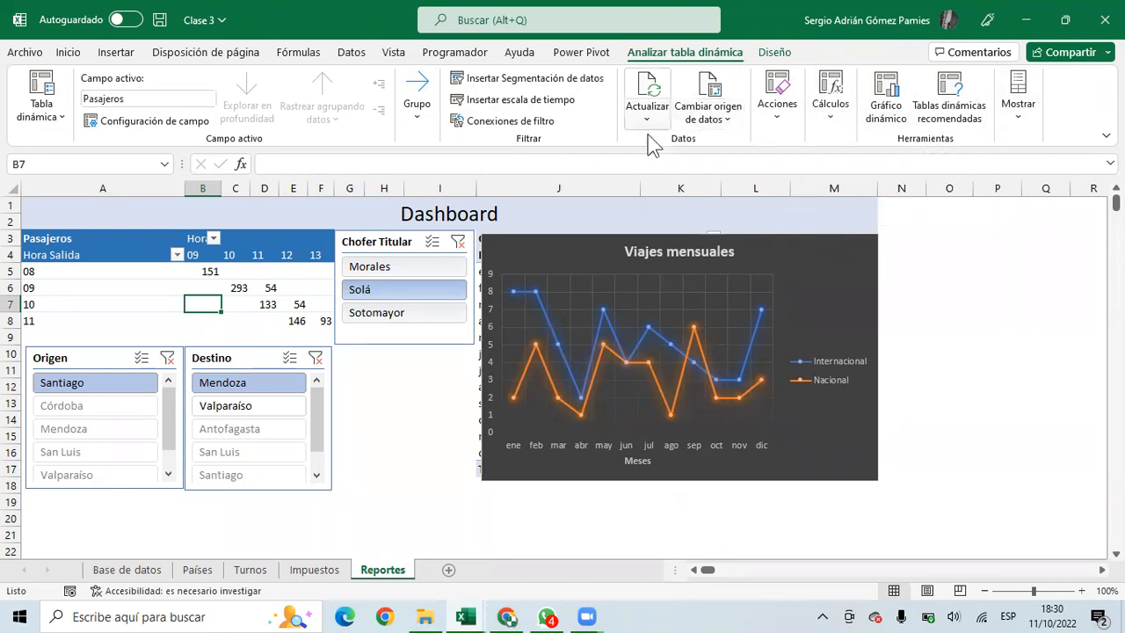
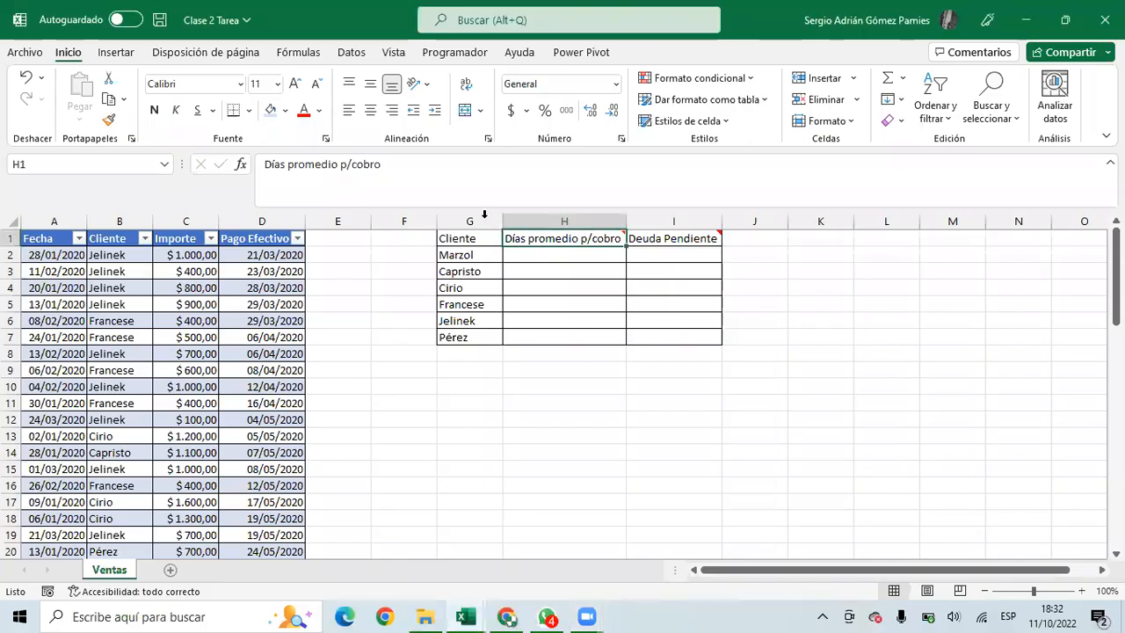
Collapse the formula bar and review the sale and payment dates in the Ventas table and the Días promedio p/cobro column
drag(457, 211, 459, 181)
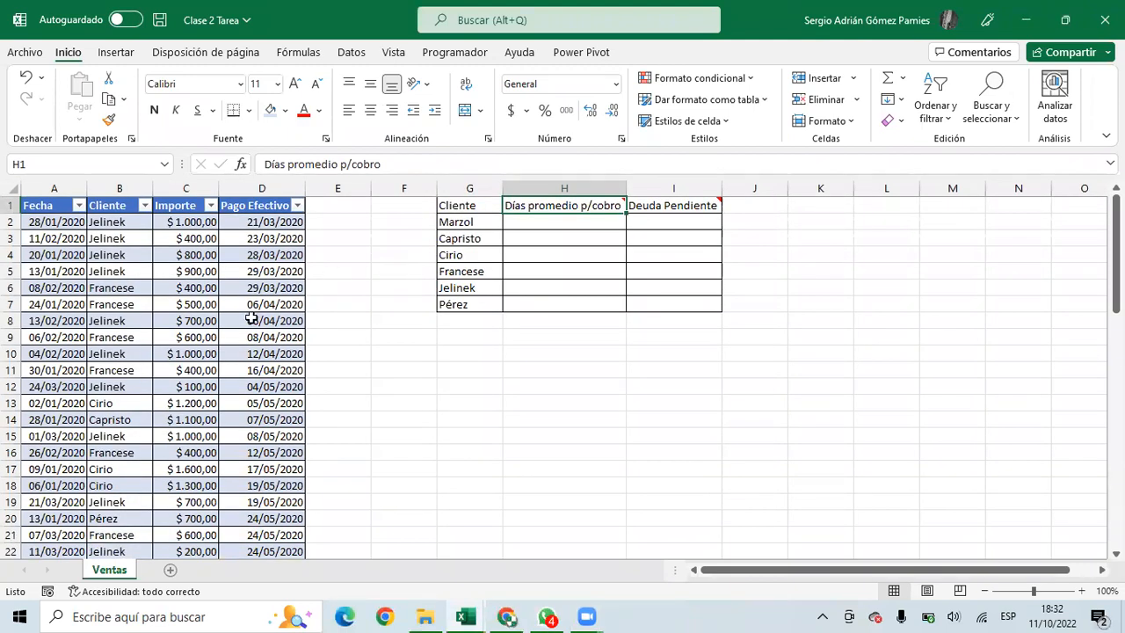
drag(54, 221, 261, 297)
drag(55, 222, 264, 222)
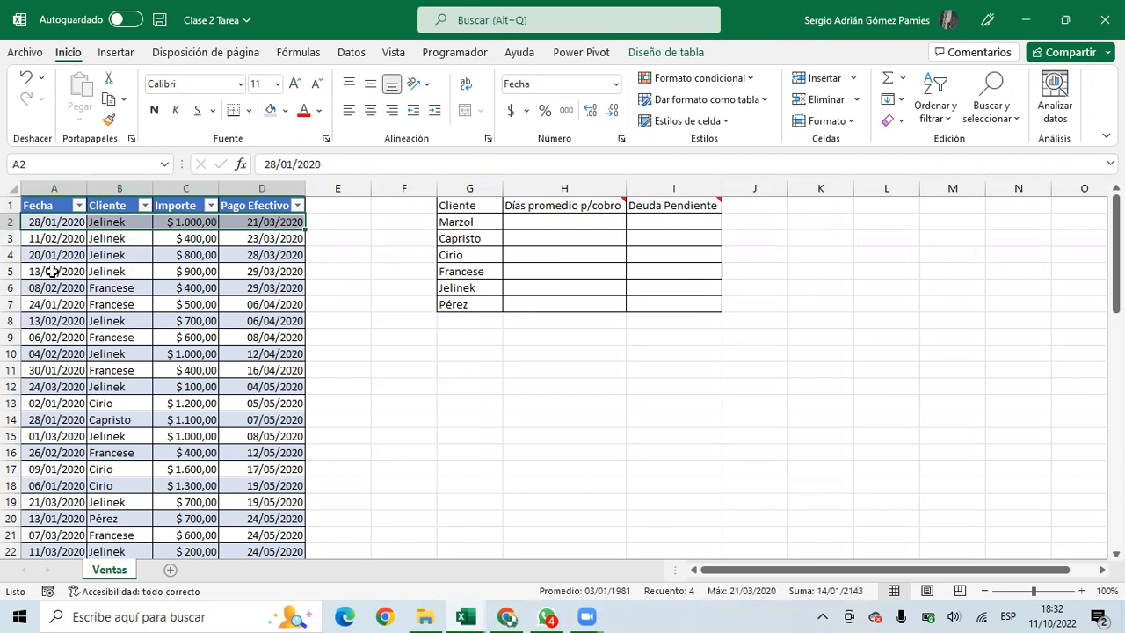
click(109, 223)
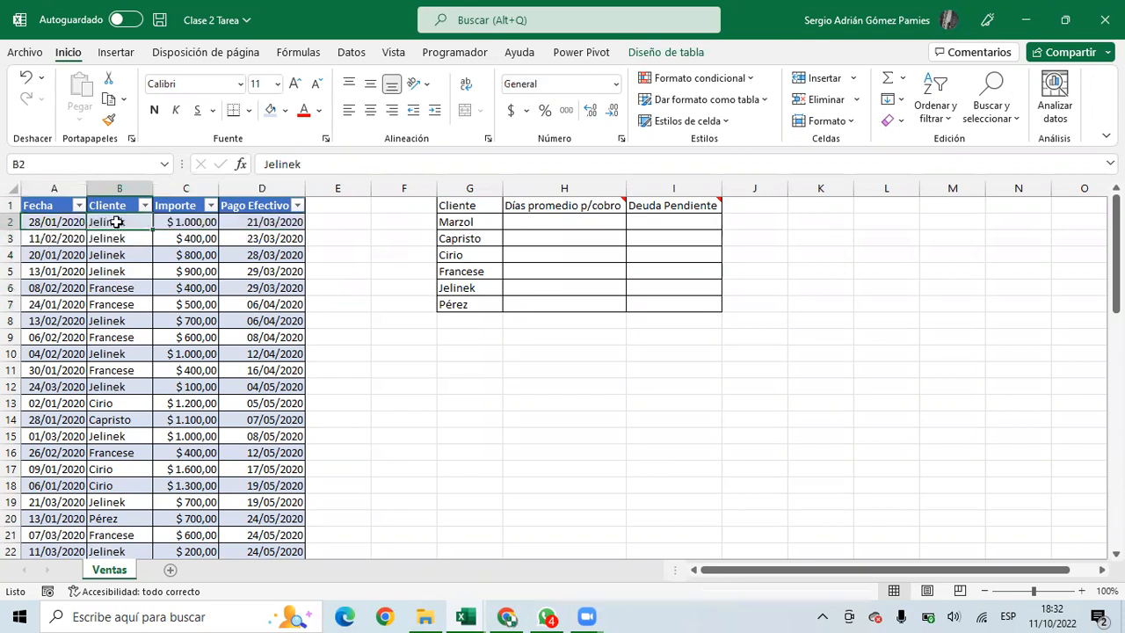
click(46, 222)
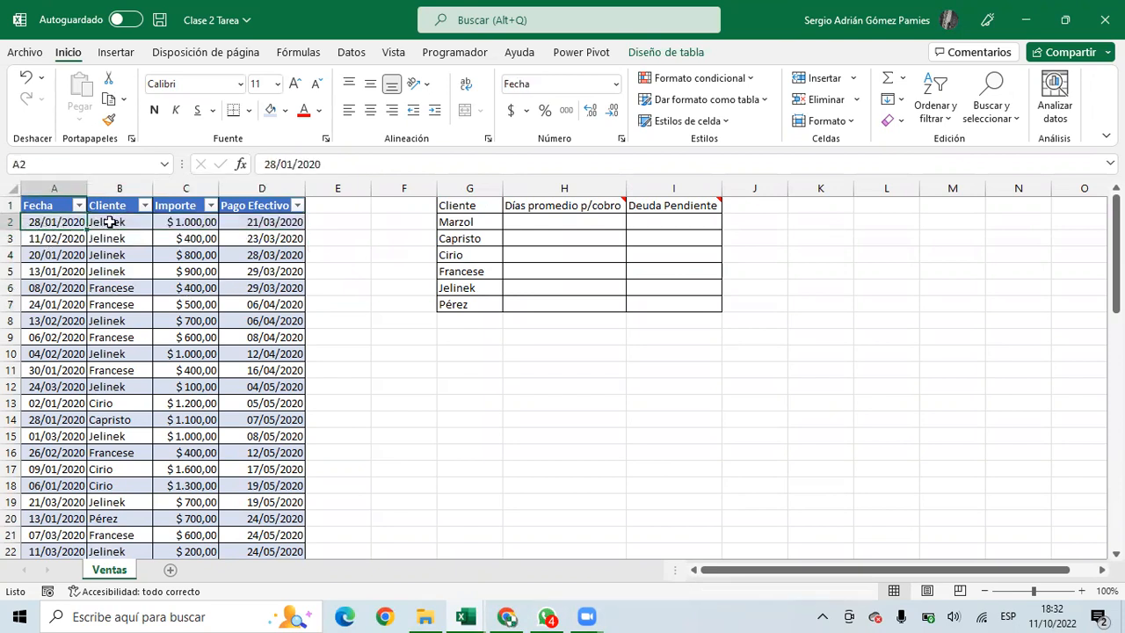
click(261, 221)
click(123, 223)
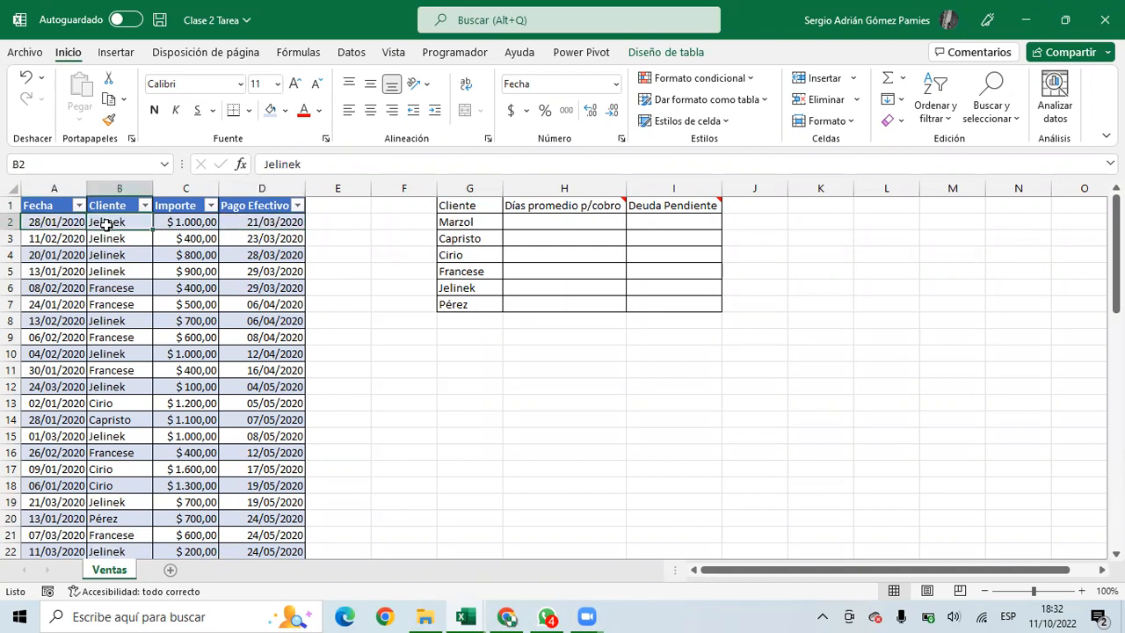
click(275, 224)
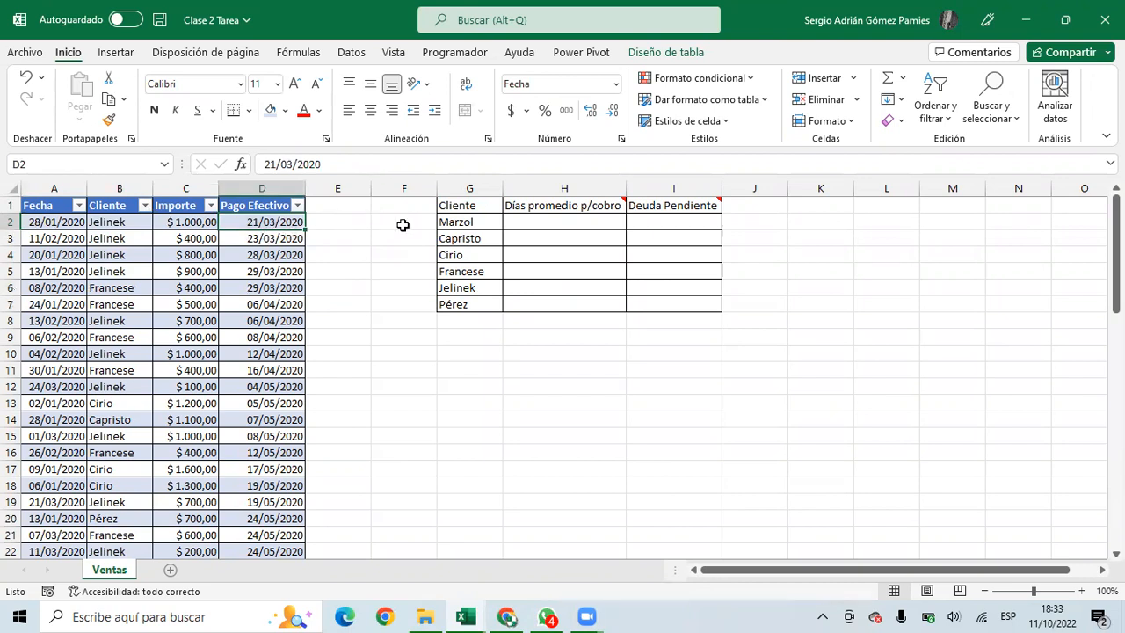
drag(527, 222, 542, 296)
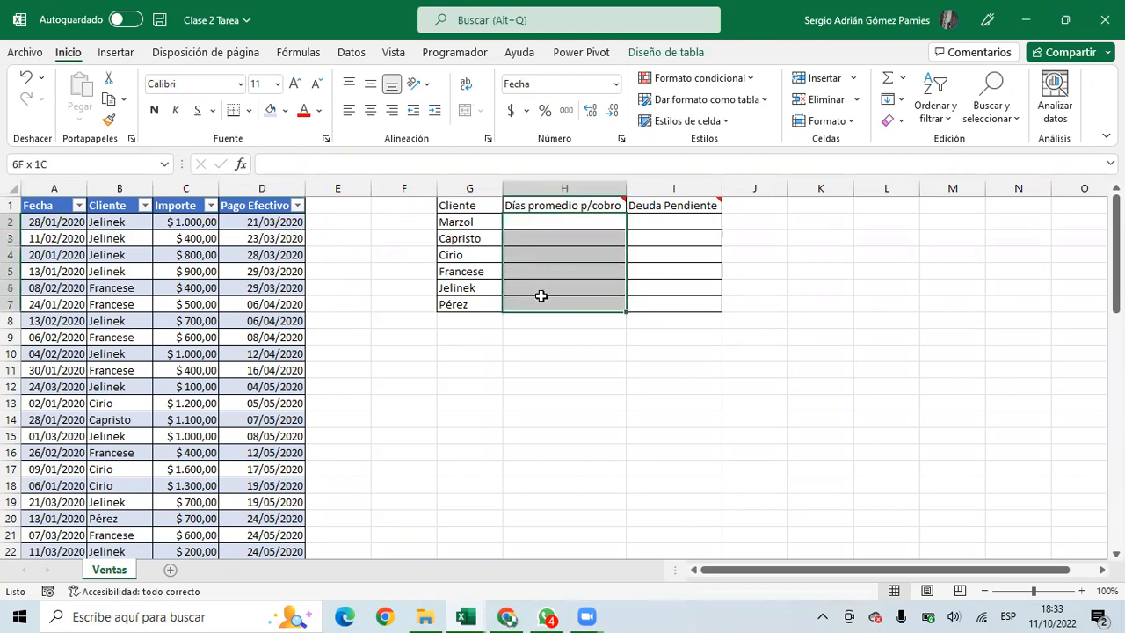
click(585, 205)
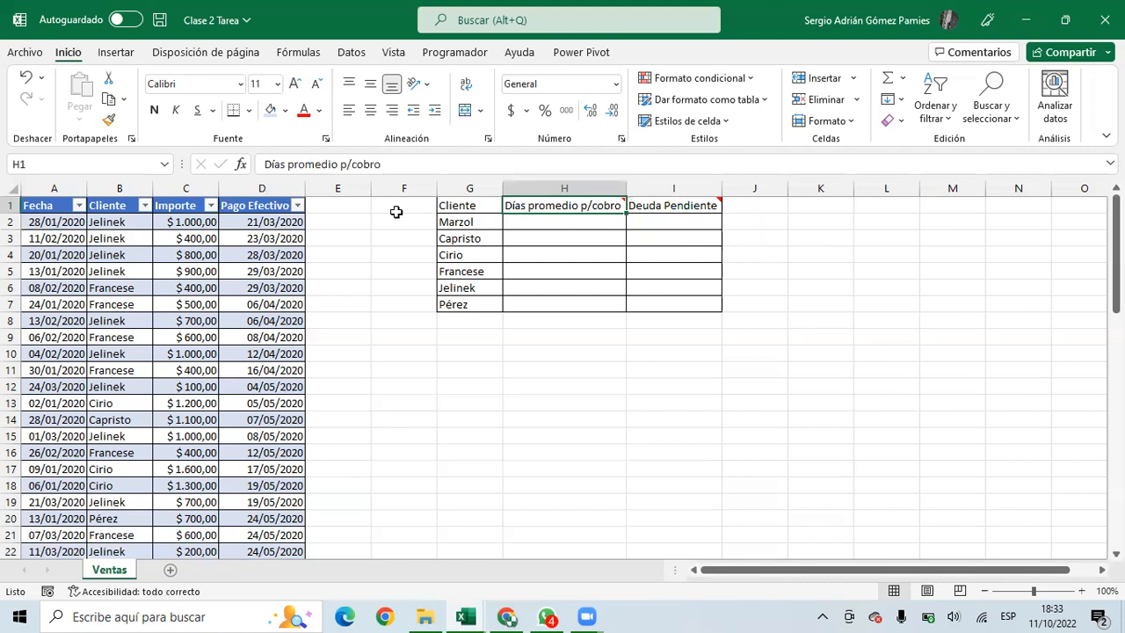
Extend the sales table with a new column in E1 headed Días de cobro
click(325, 203)
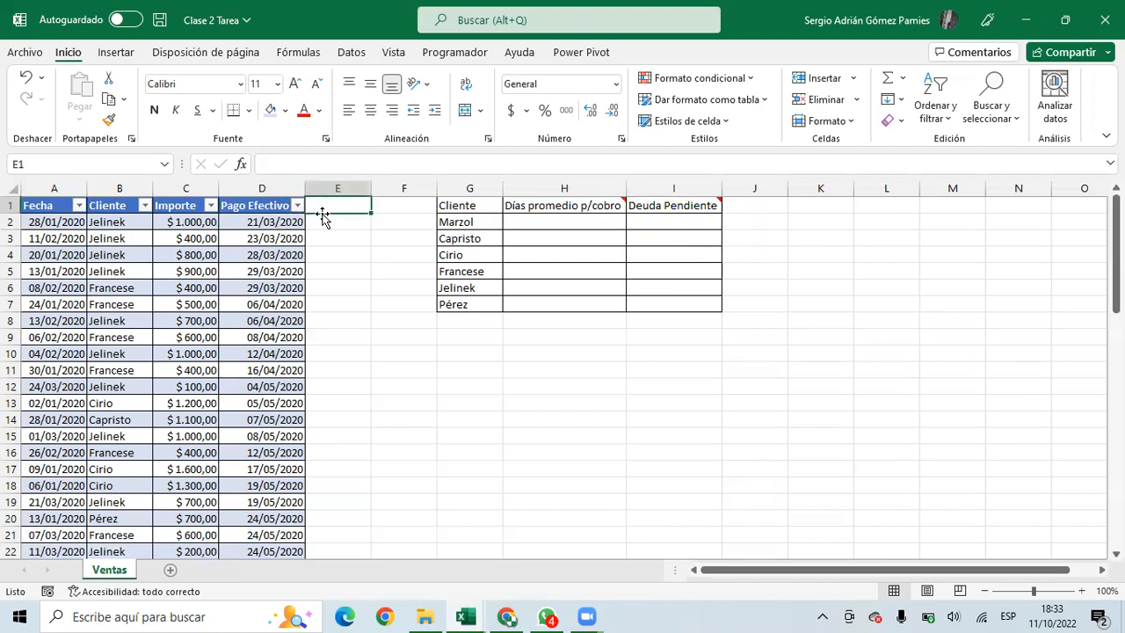
text(Días de cobro)
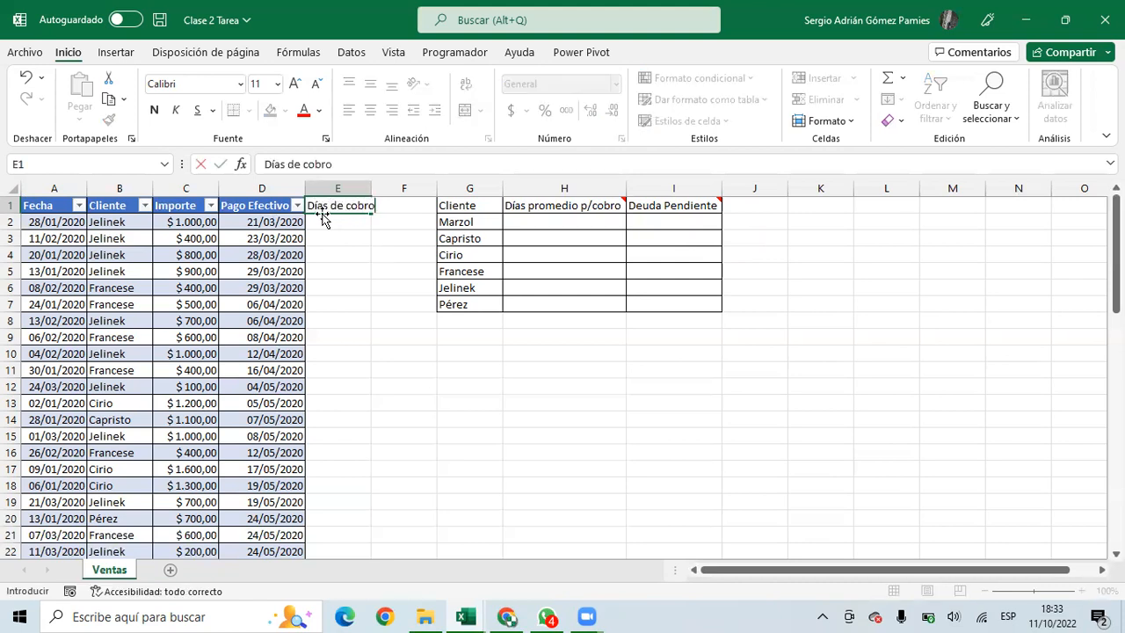
key(Return)
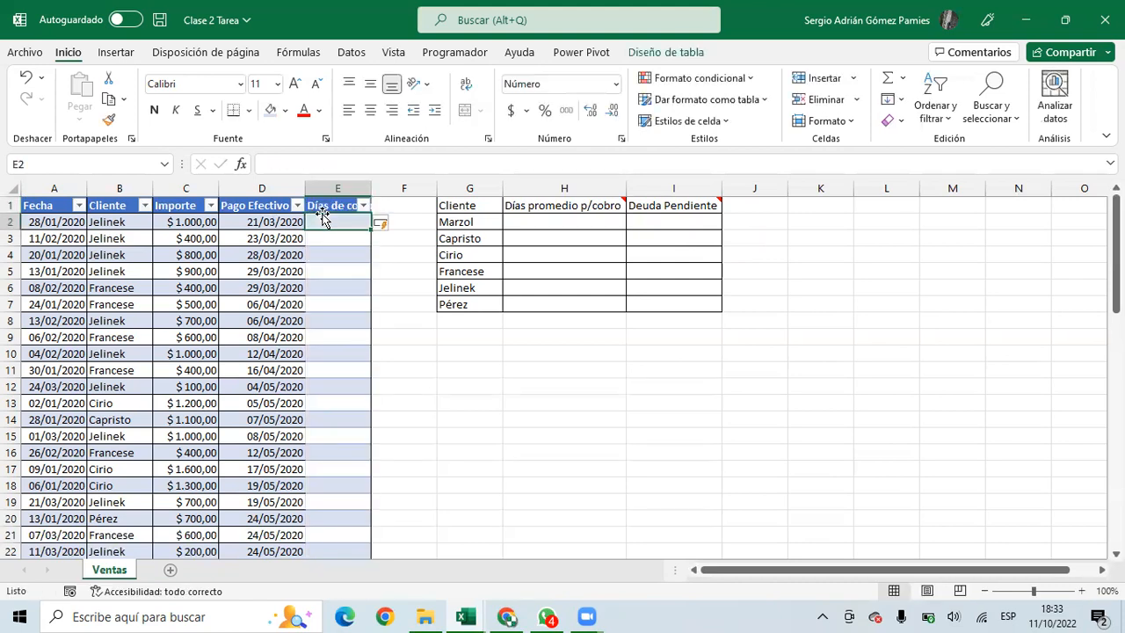
text(=)
key(Left)
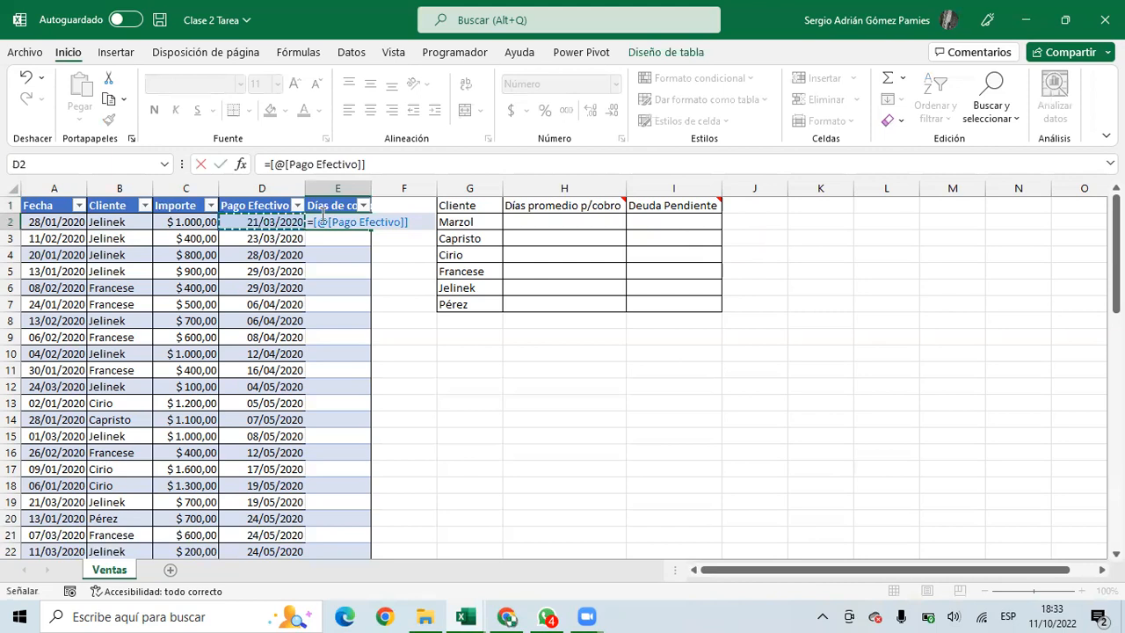
text(-)
key(Left)
key(Left)
key(Left)
key(Left)
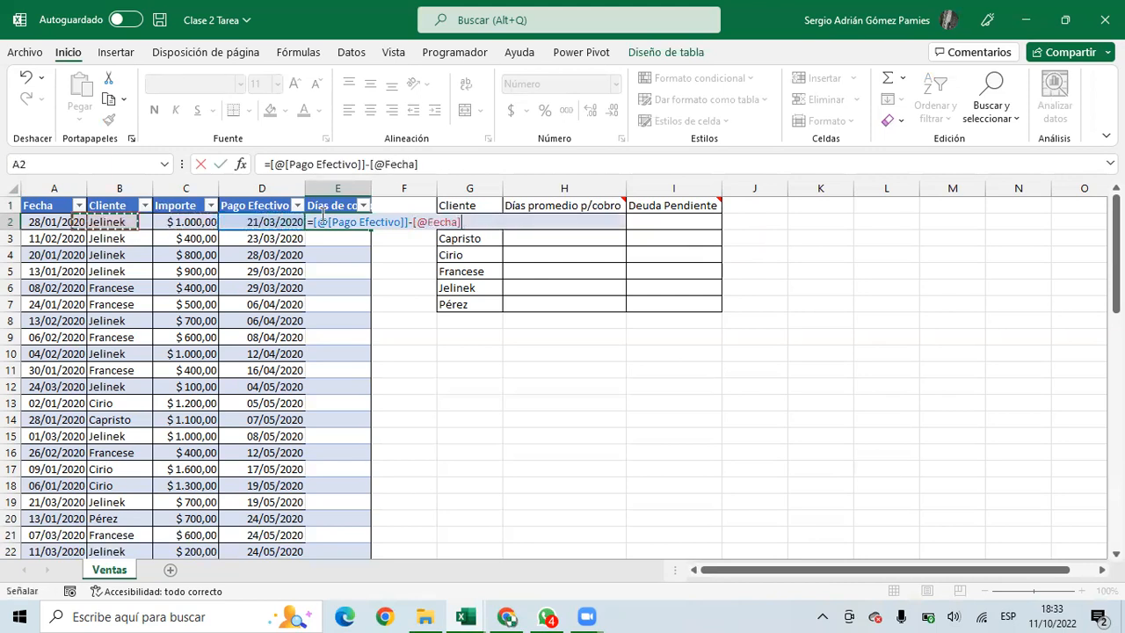
key(Return)
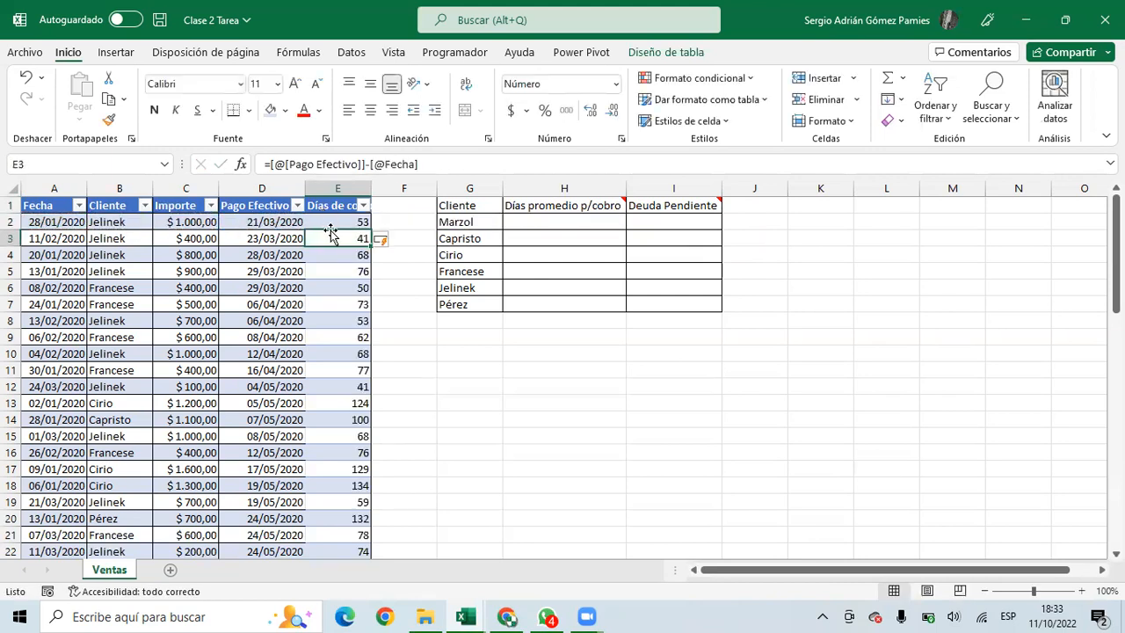
Inspect the Días de cobro column down to the table's end, focusing on rows 32 to 45, which lack a payment date
scroll(335, 285, down, 1)
scroll(335, 286, down, 15)
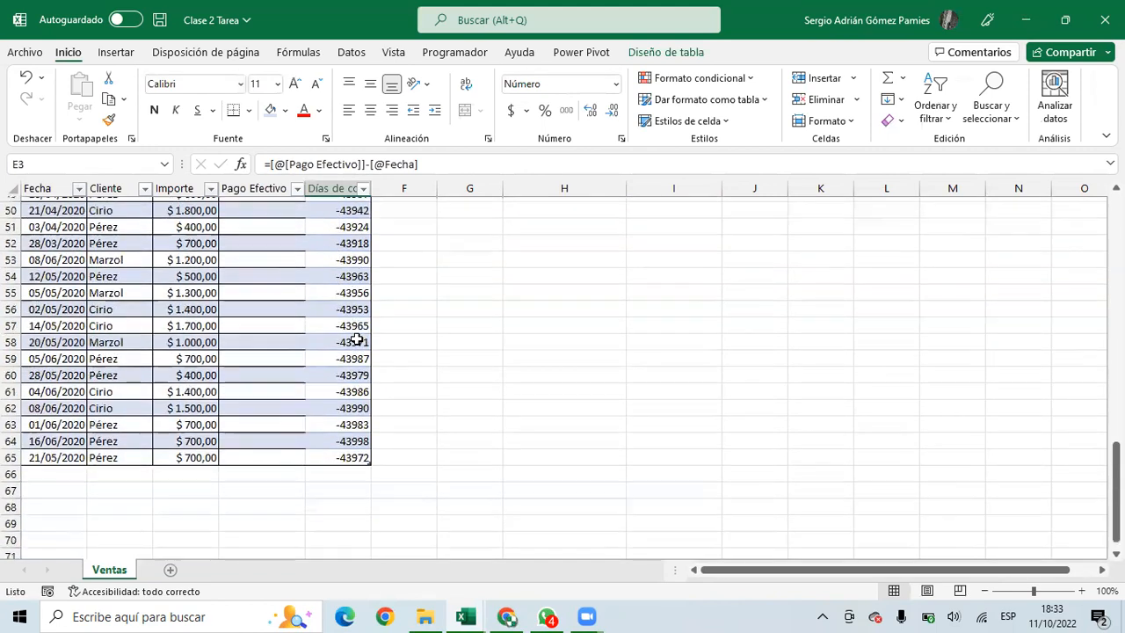
scroll(338, 298, up, 9)
scroll(347, 348, down, 2)
drag(341, 258, 342, 353)
click(340, 253)
drag(340, 253, 355, 467)
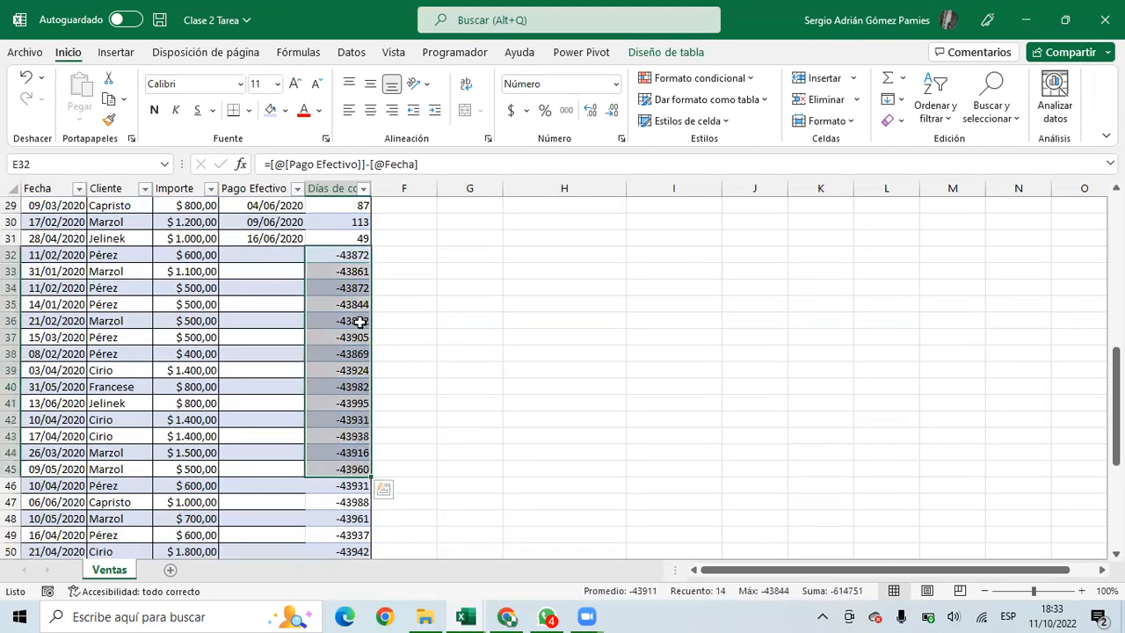
scroll(356, 308, up, 3)
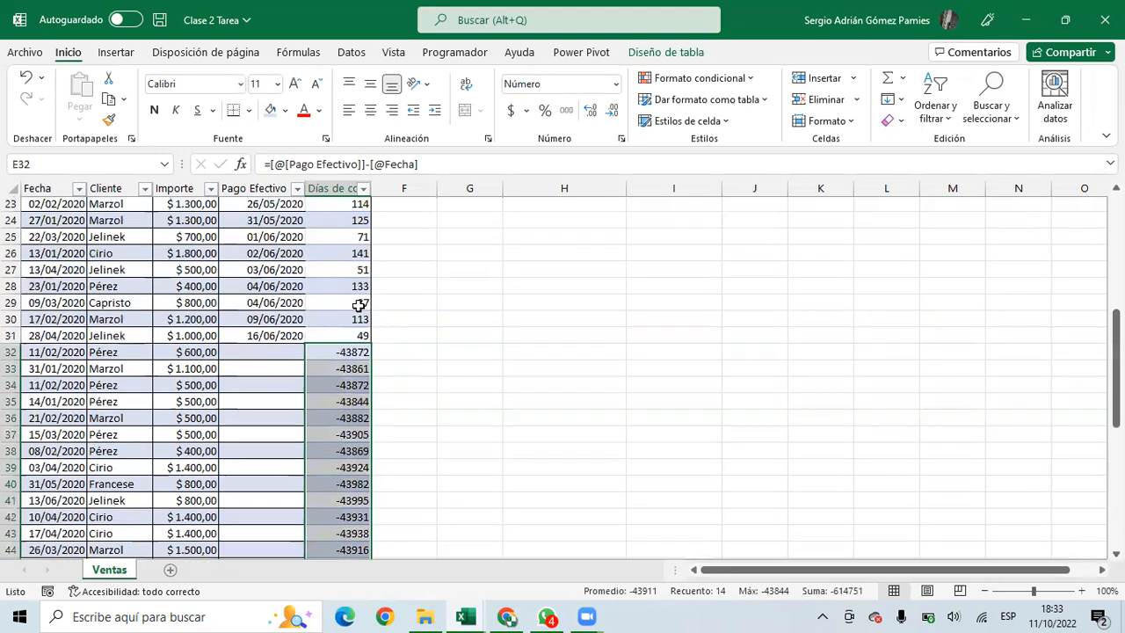
Compare the dates behind Días de cobro in paid row 31 with those in unpaid row 32 and the rows below
click(342, 353)
click(276, 354)
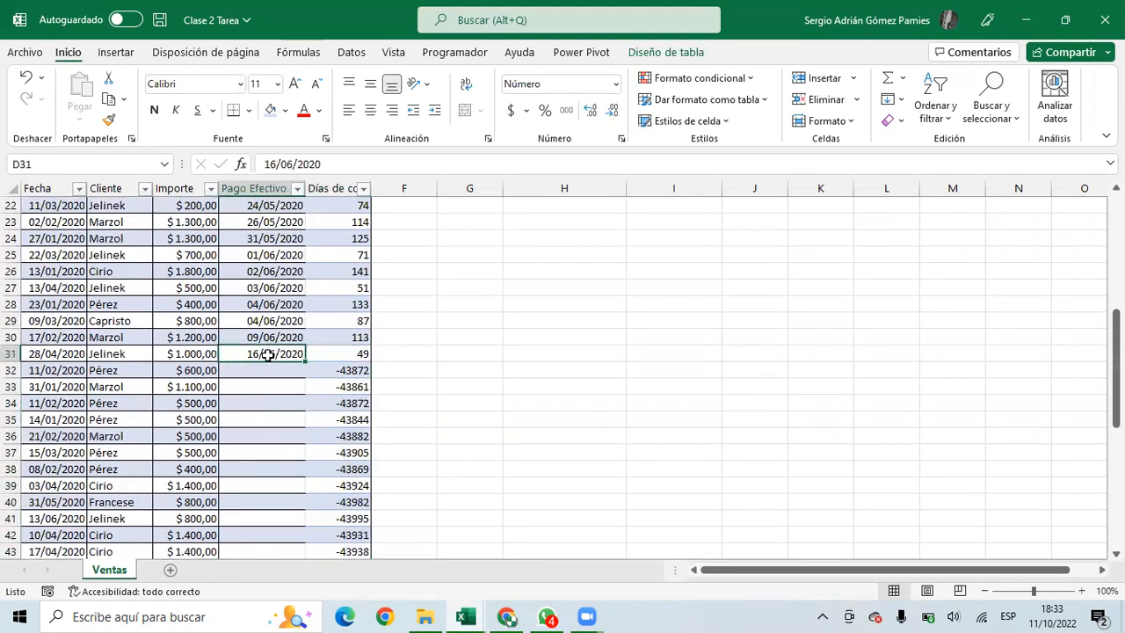
click(71, 359)
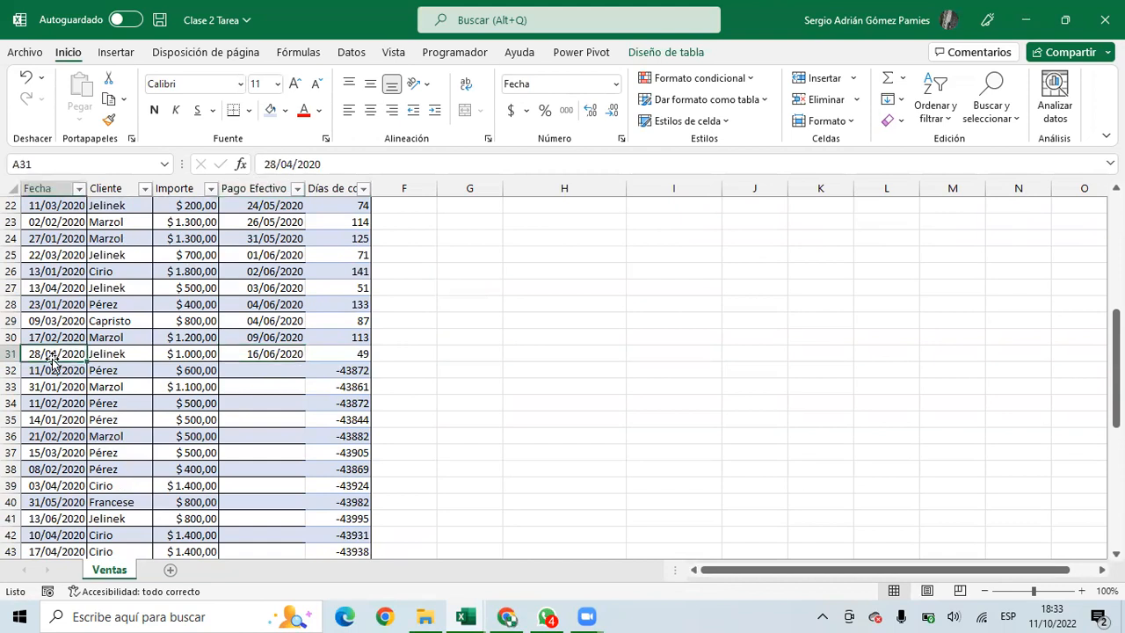
click(341, 354)
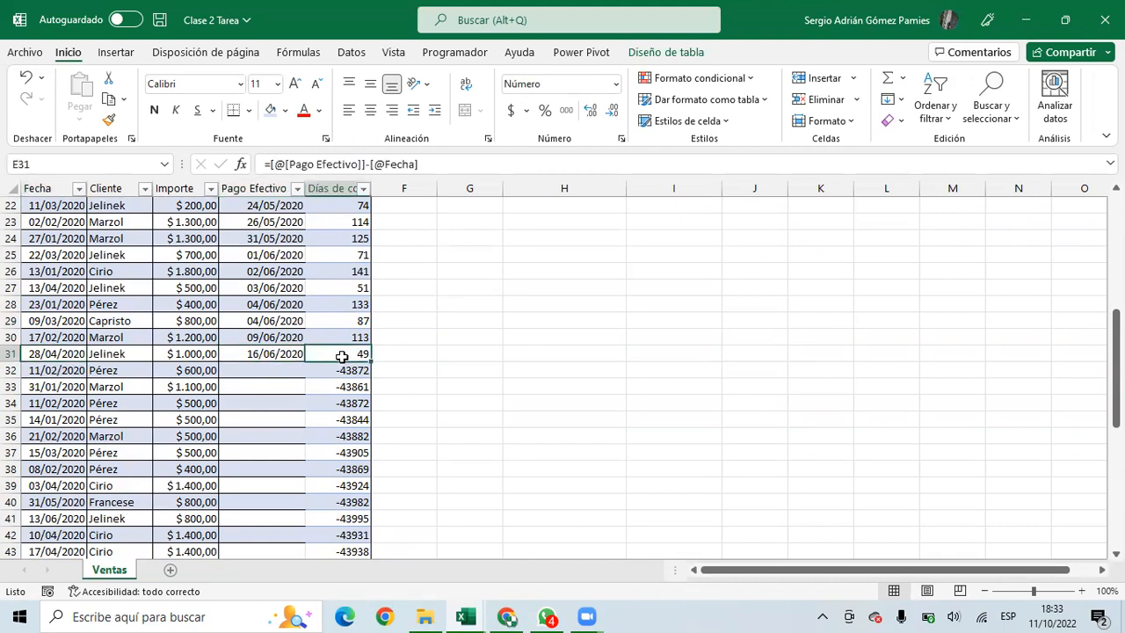
click(263, 371)
click(345, 372)
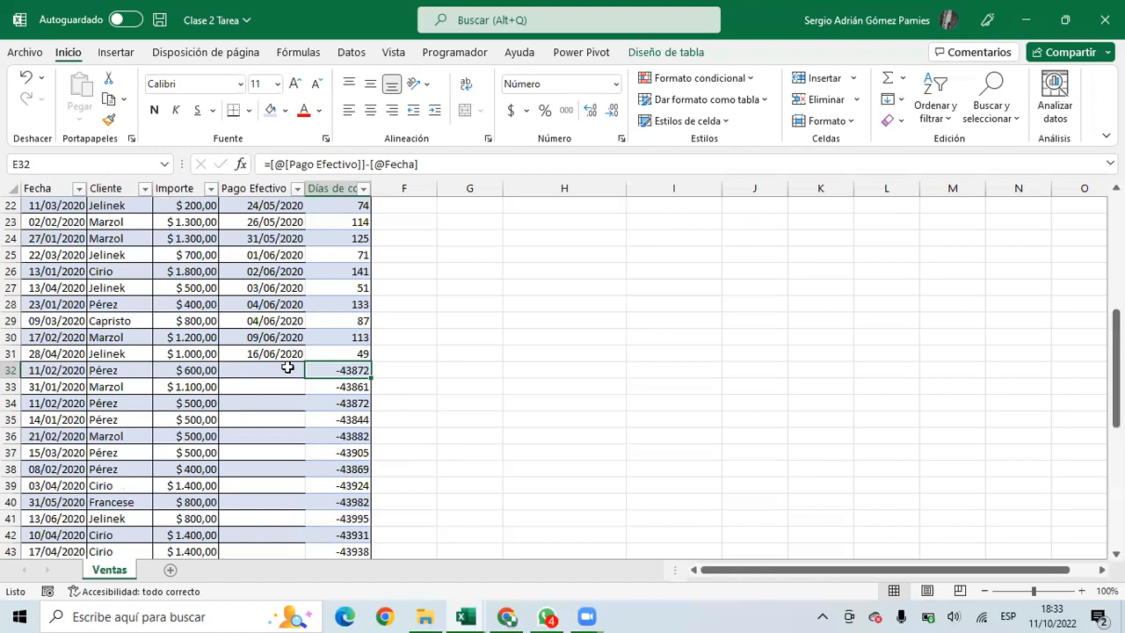
drag(343, 370, 353, 485)
scroll(358, 434, up, 7)
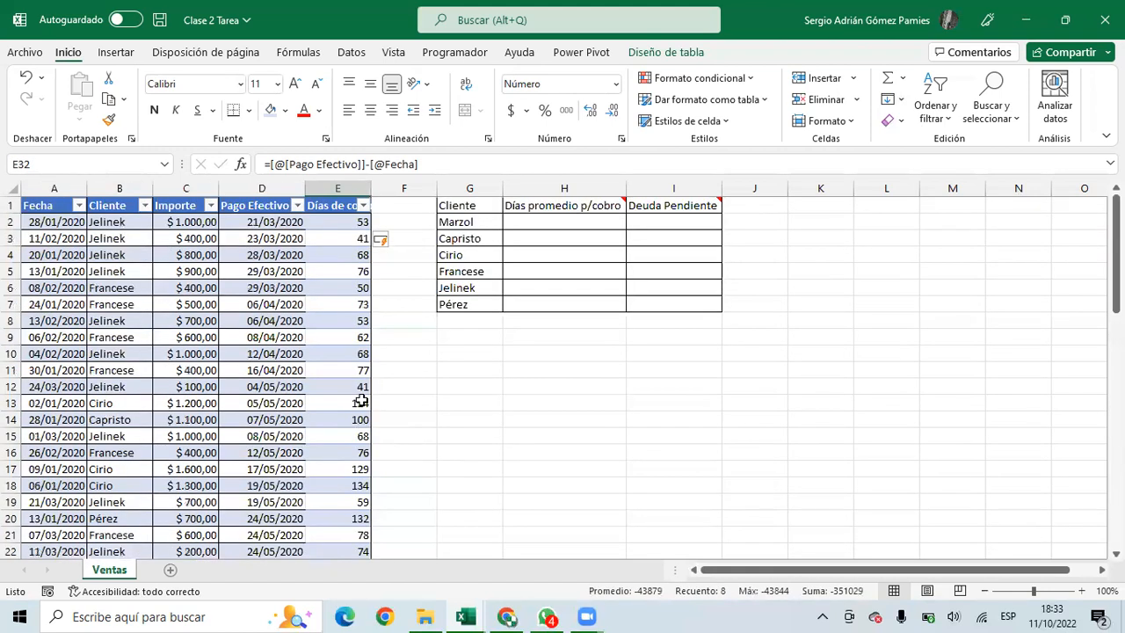
Calculate the first client's average collection days in H2 with =PROMEDIO.SI.CONJUNTO(Cobros[Días de cobro];Cobros[Cliente];G2)
drag(572, 225, 575, 303)
click(528, 226)
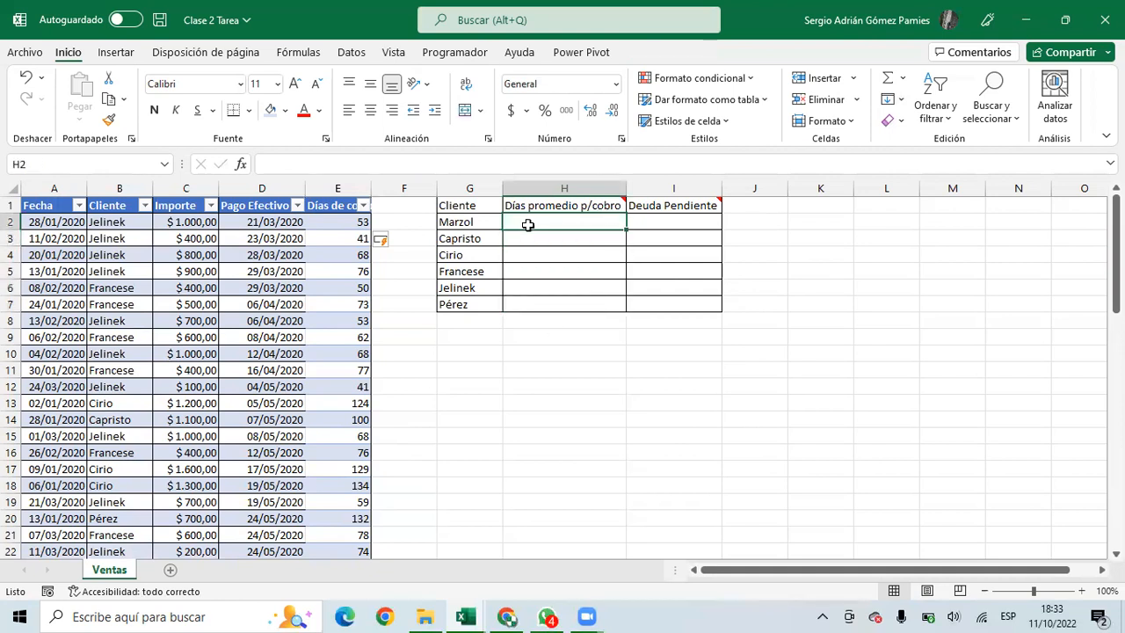
text(=)
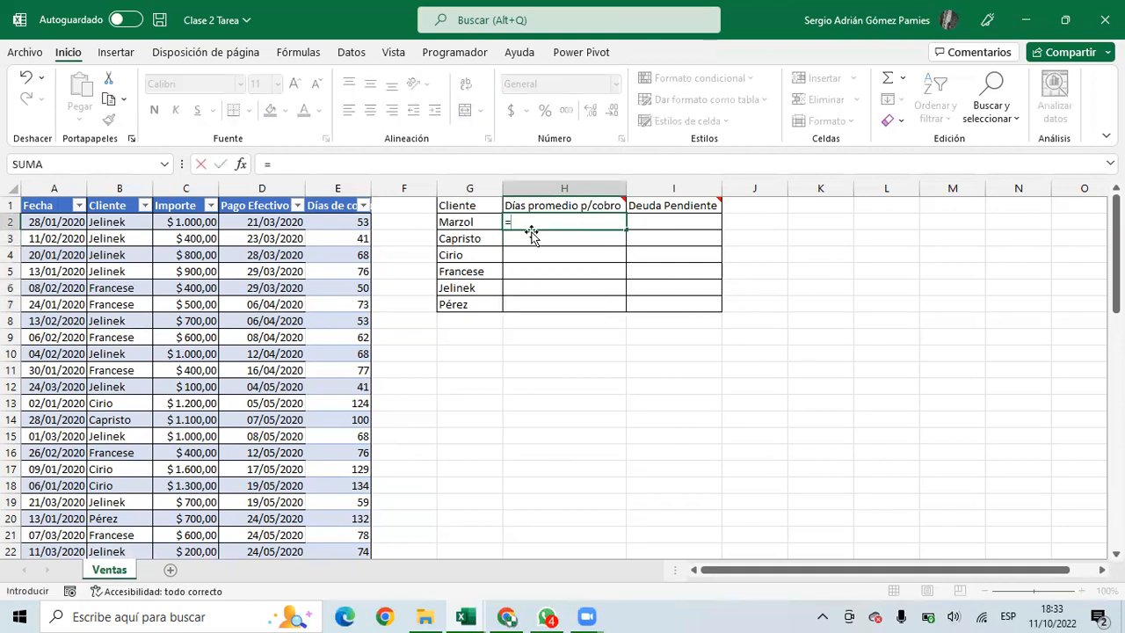
text(promedio)
key(Down)
key(Down)
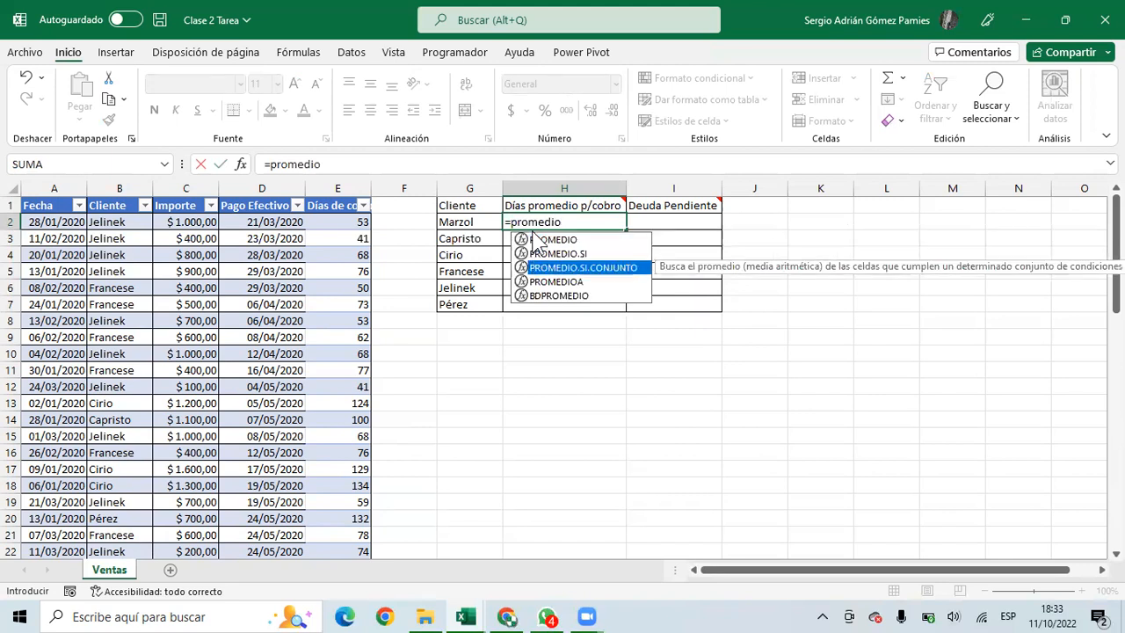
key(Tab)
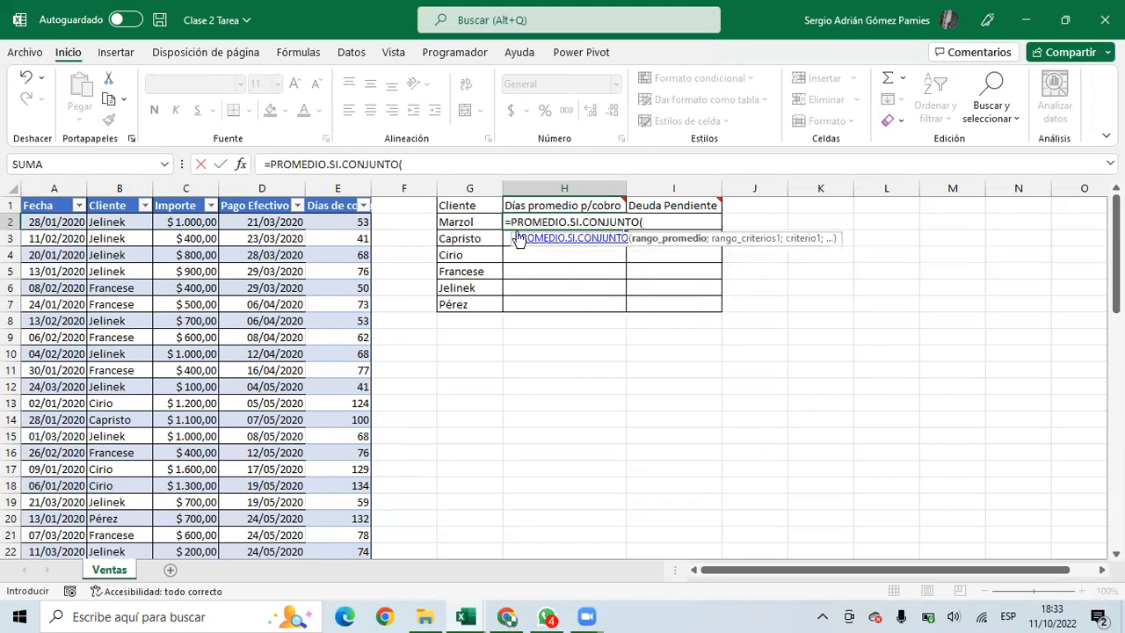
click(338, 200)
text(;)
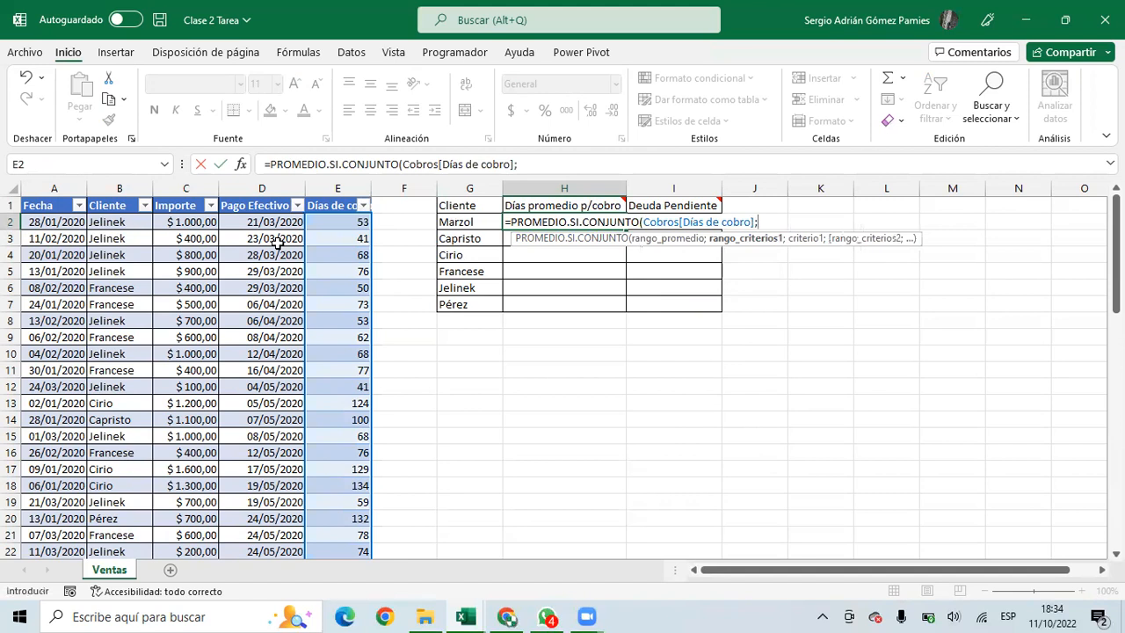
click(117, 192)
text(;)
click(475, 222)
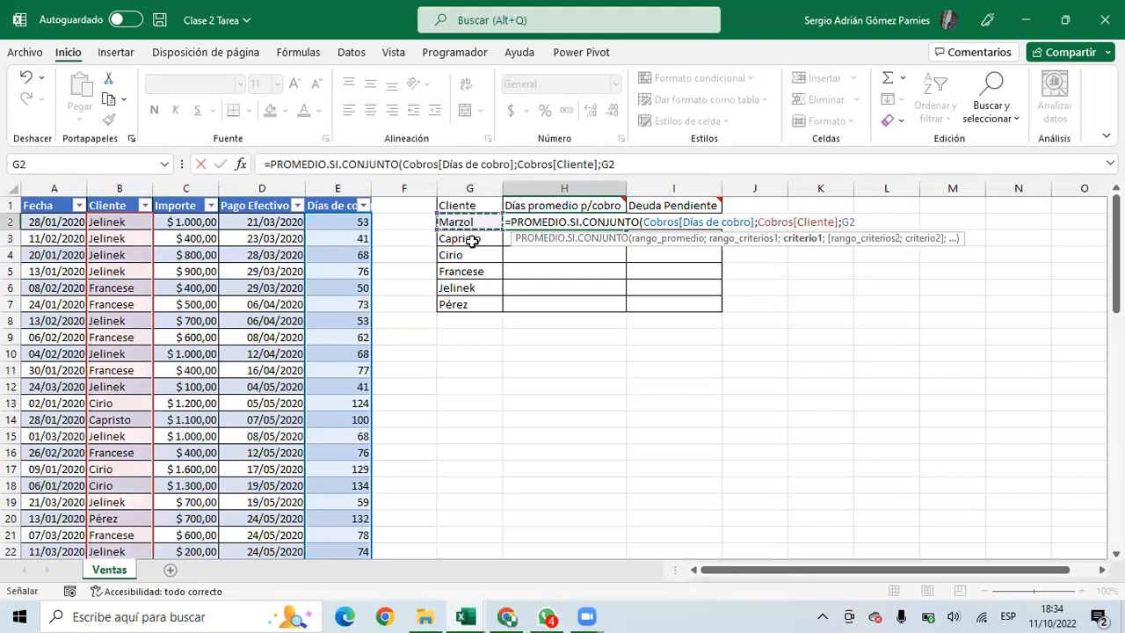
key(Return)
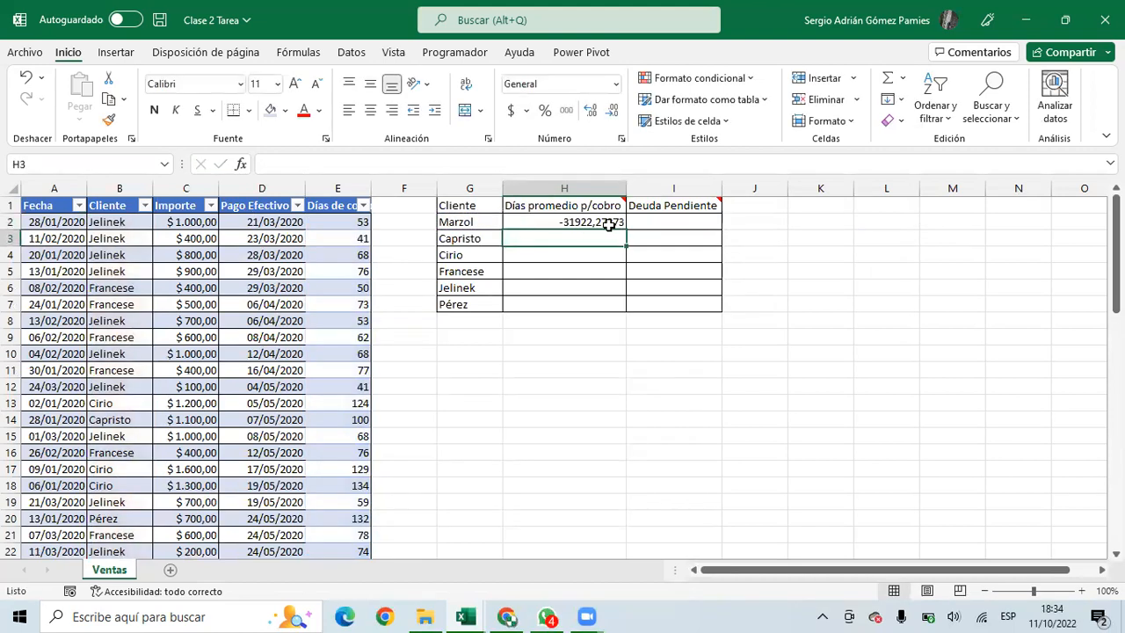
Copy the average formula from H2 to the remaining clients down to H7
click(604, 223)
key(ctrl+c)
drag(591, 224, 590, 304)
key(ctrl+v)
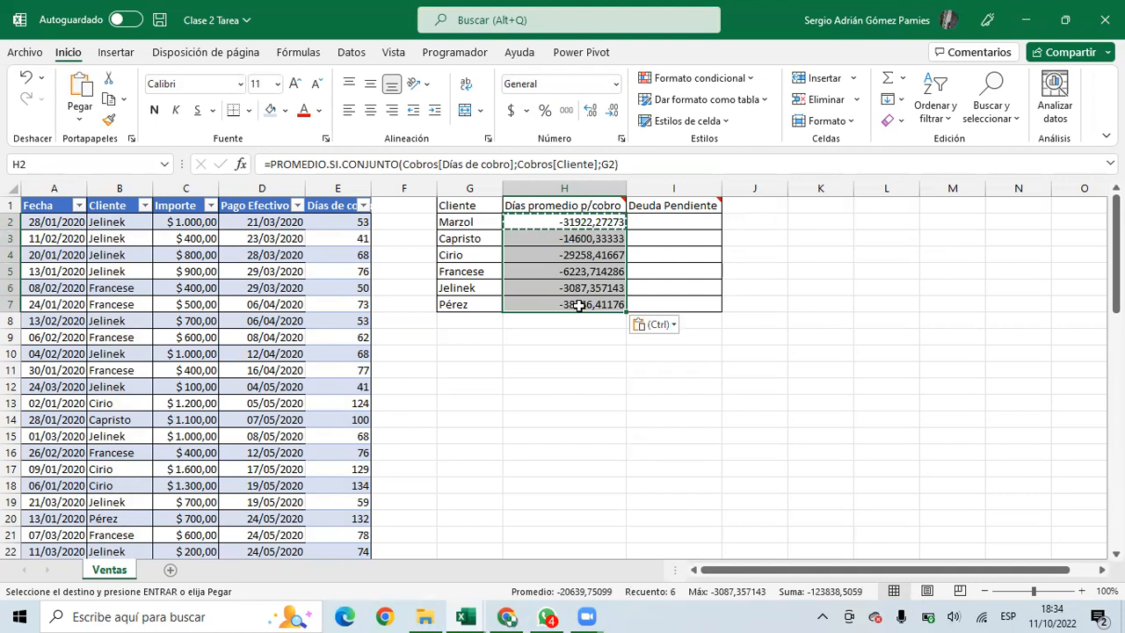
click(494, 555)
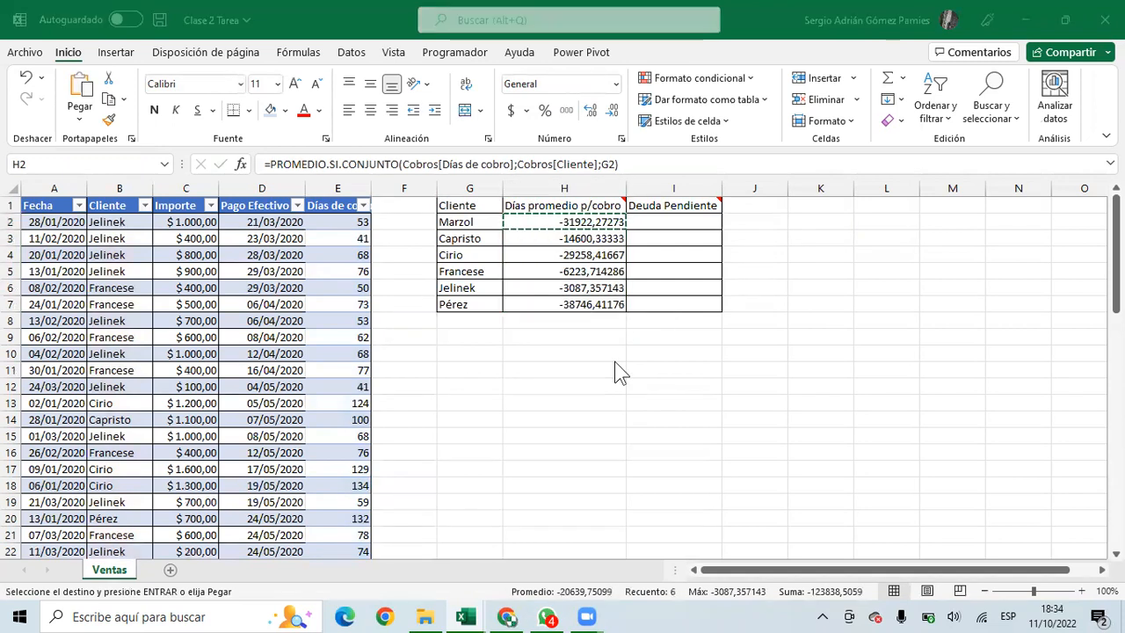
Examine the Días de cobro values around rows 31 to 38, comparing paid rows with those lacking a Pago Efectivo date
scroll(342, 347, down, 10)
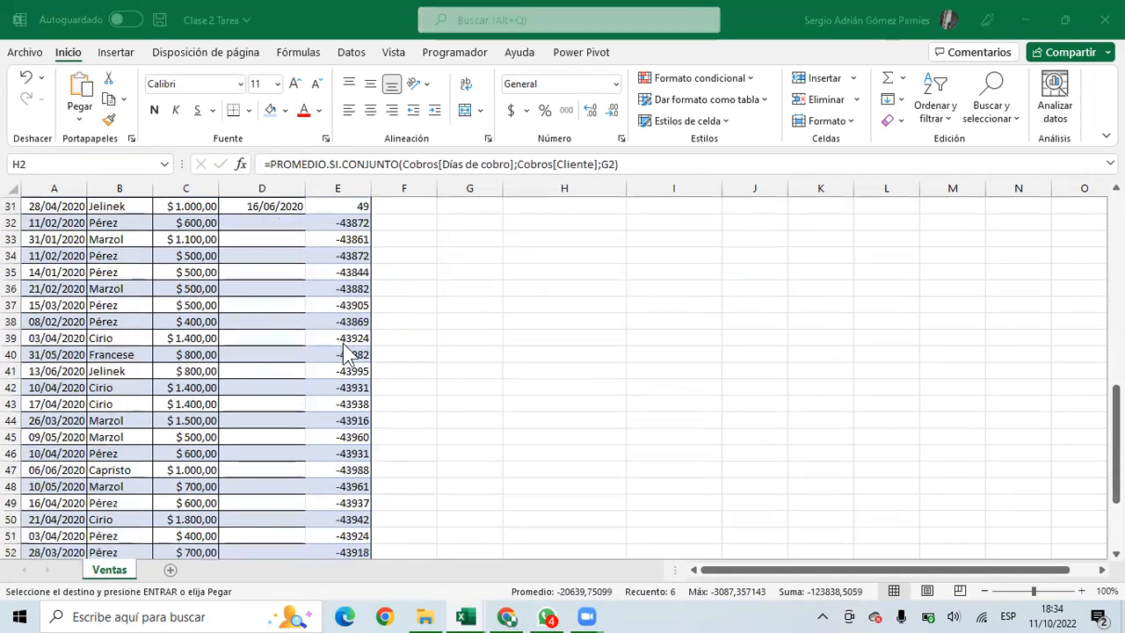
scroll(350, 303, up, 1)
drag(344, 254, 351, 383)
scroll(351, 379, up, 9)
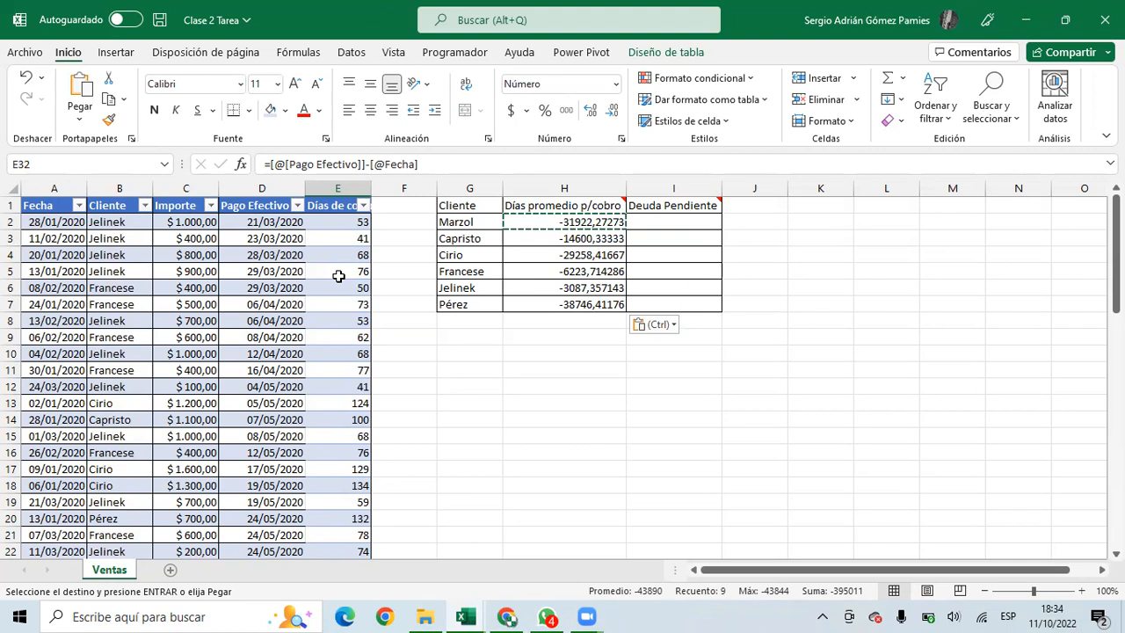
scroll(338, 276, down, 7)
click(359, 350)
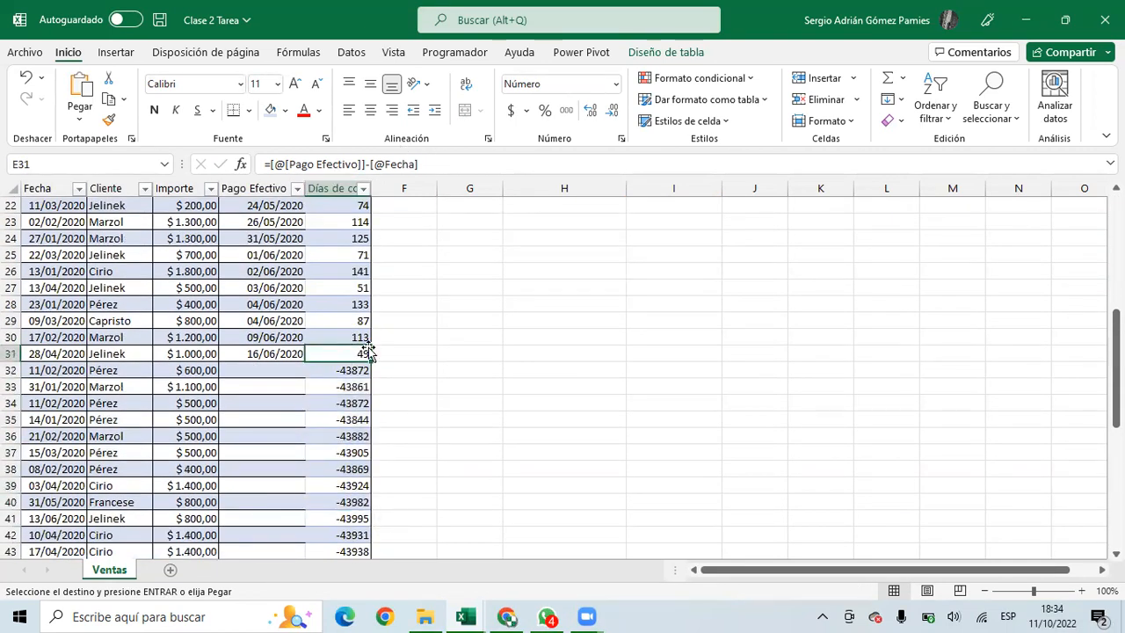
click(264, 356)
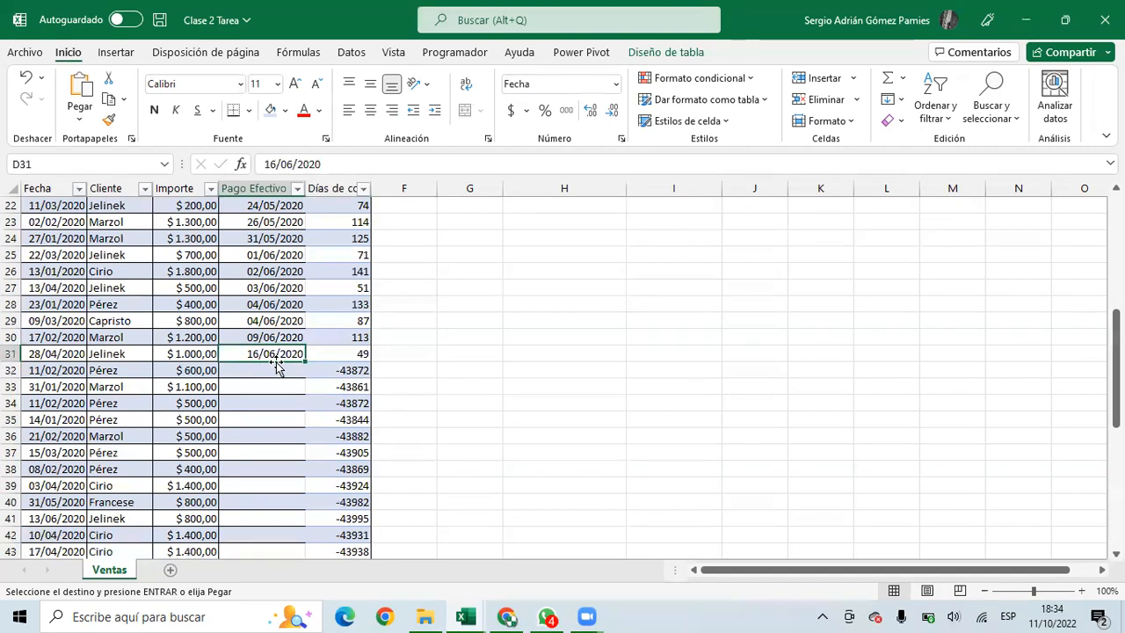
drag(331, 374, 359, 470)
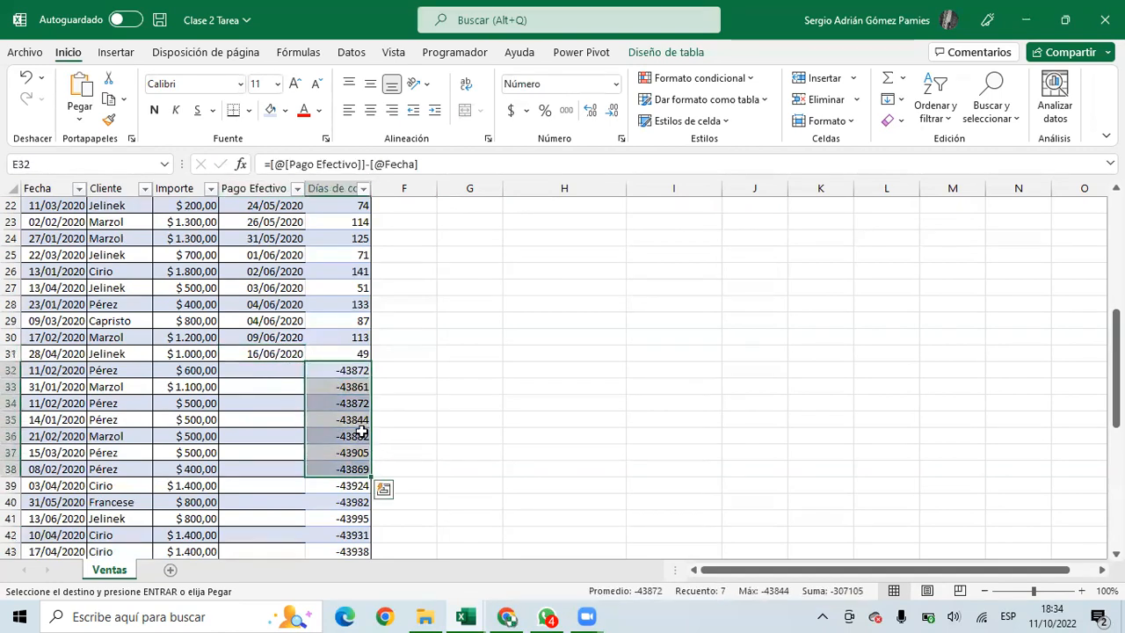
scroll(361, 433, up, 7)
click(343, 224)
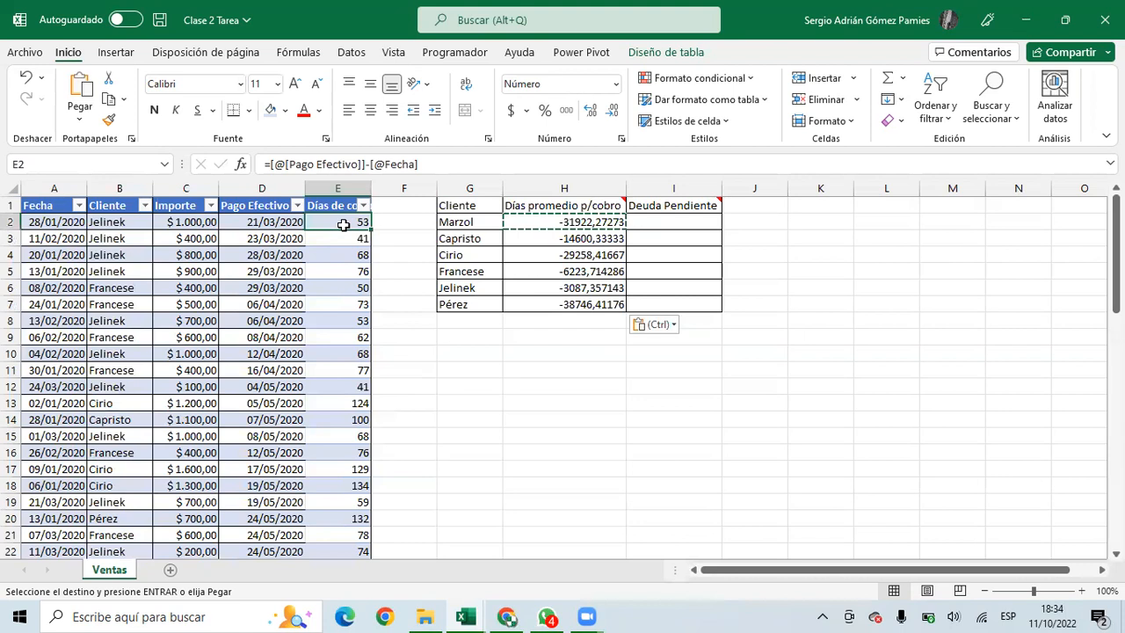
text(=s)
key(Escape)
key(Tab)
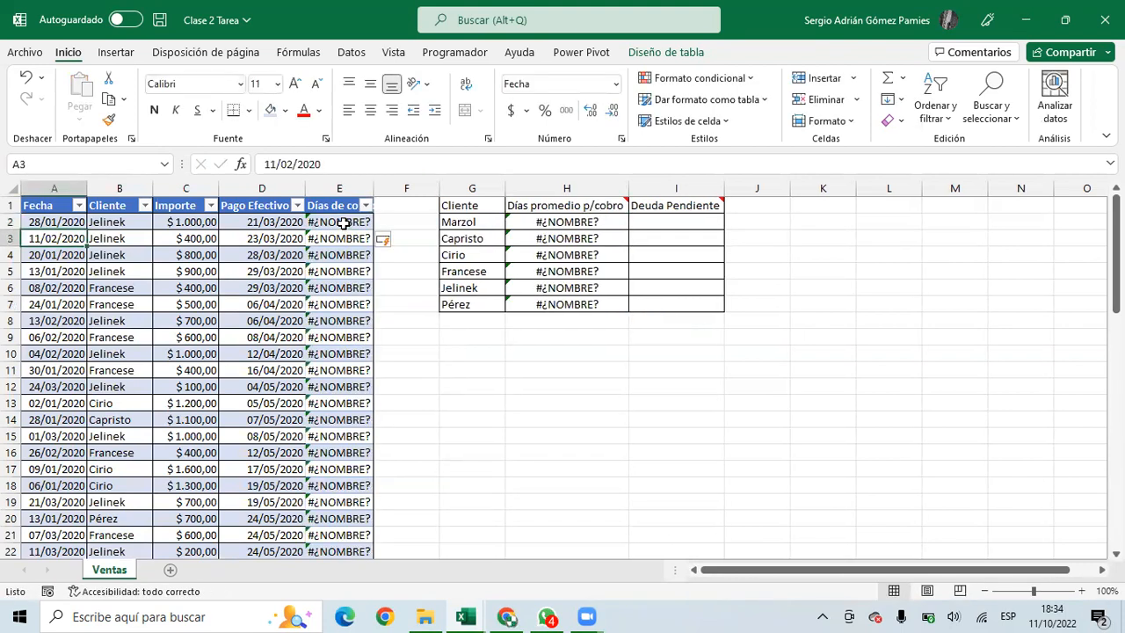
click(343, 224)
text(=si)
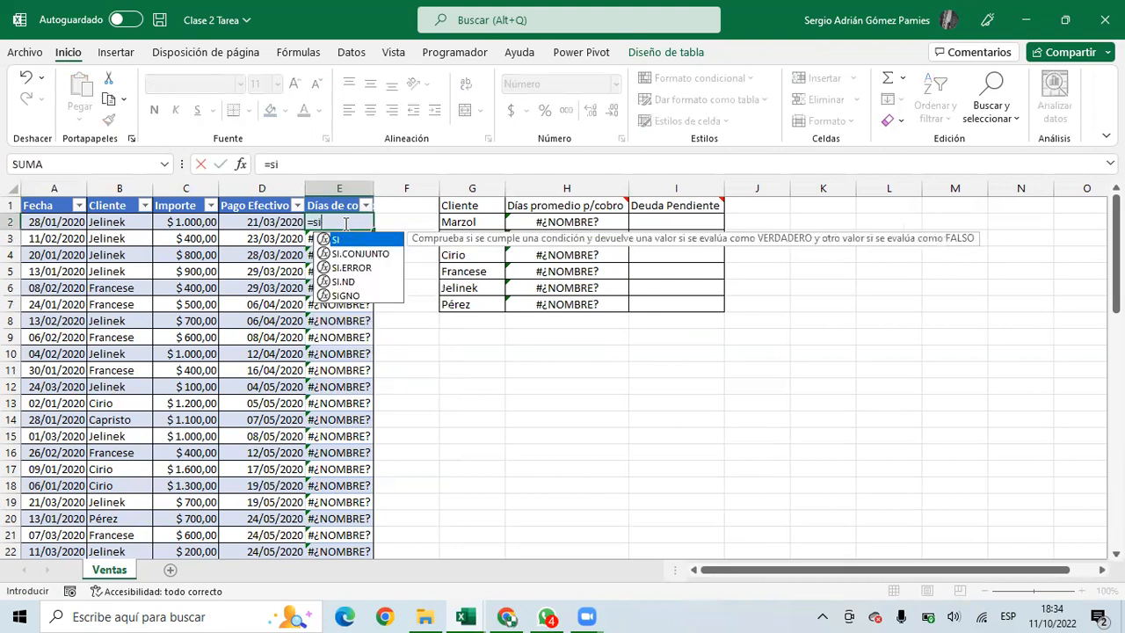
key(Tab)
click(247, 228)
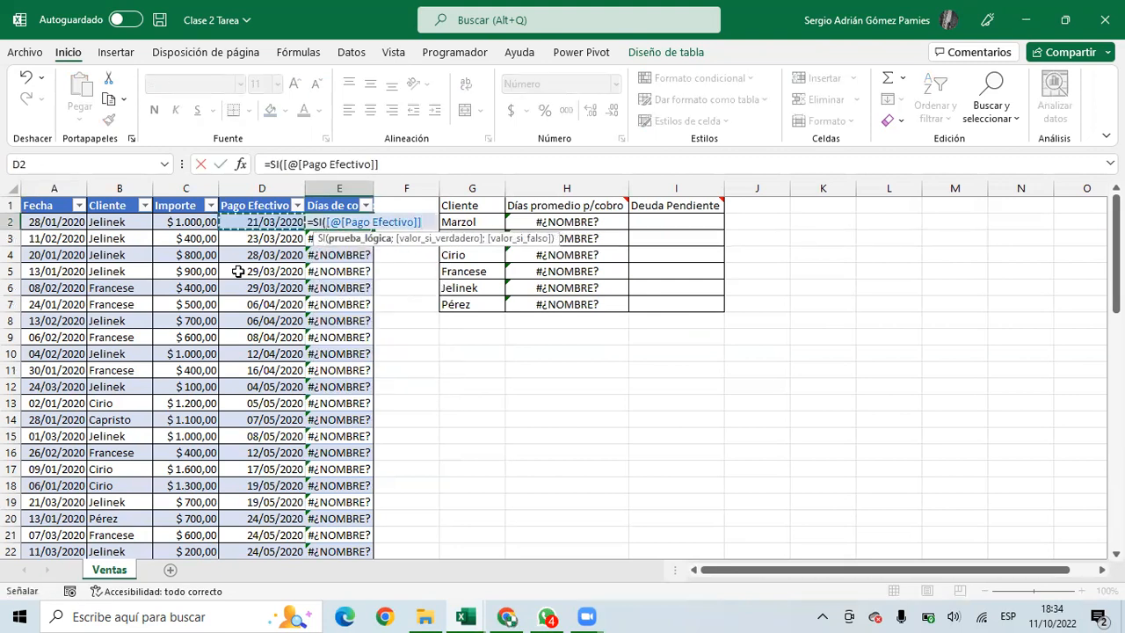
text(="")
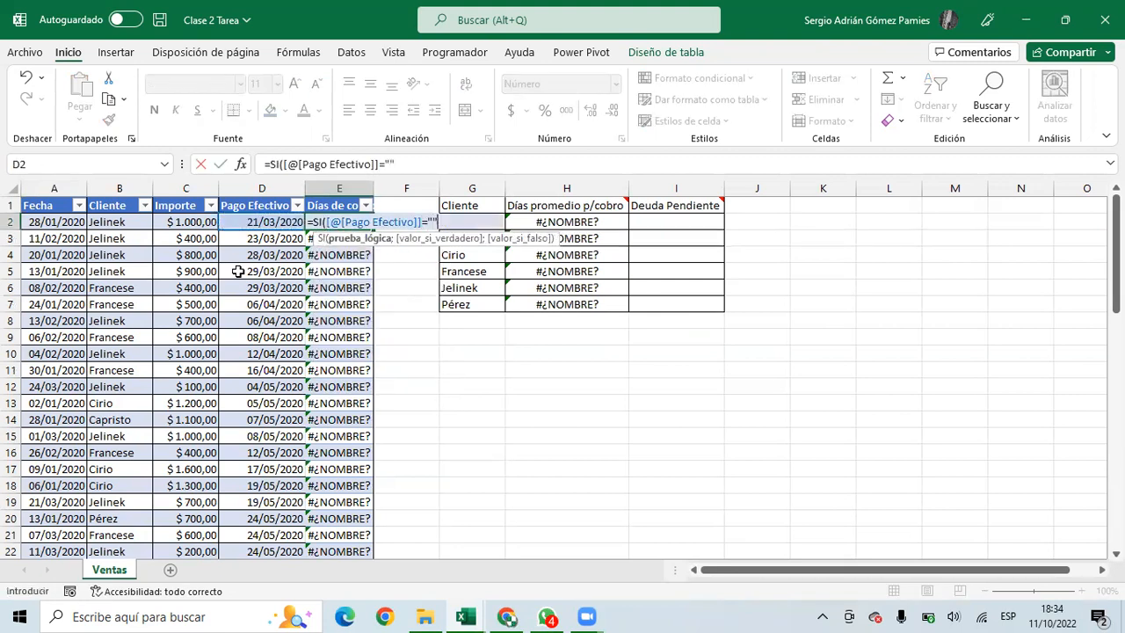
drag(402, 166, 385, 165)
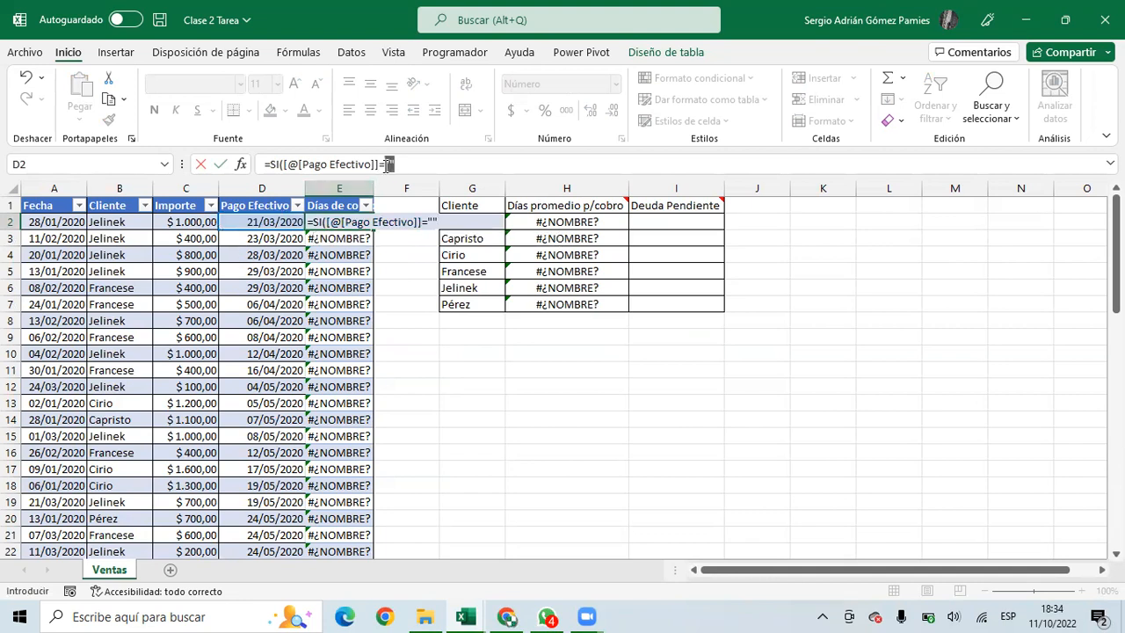
click(419, 167)
text(;)
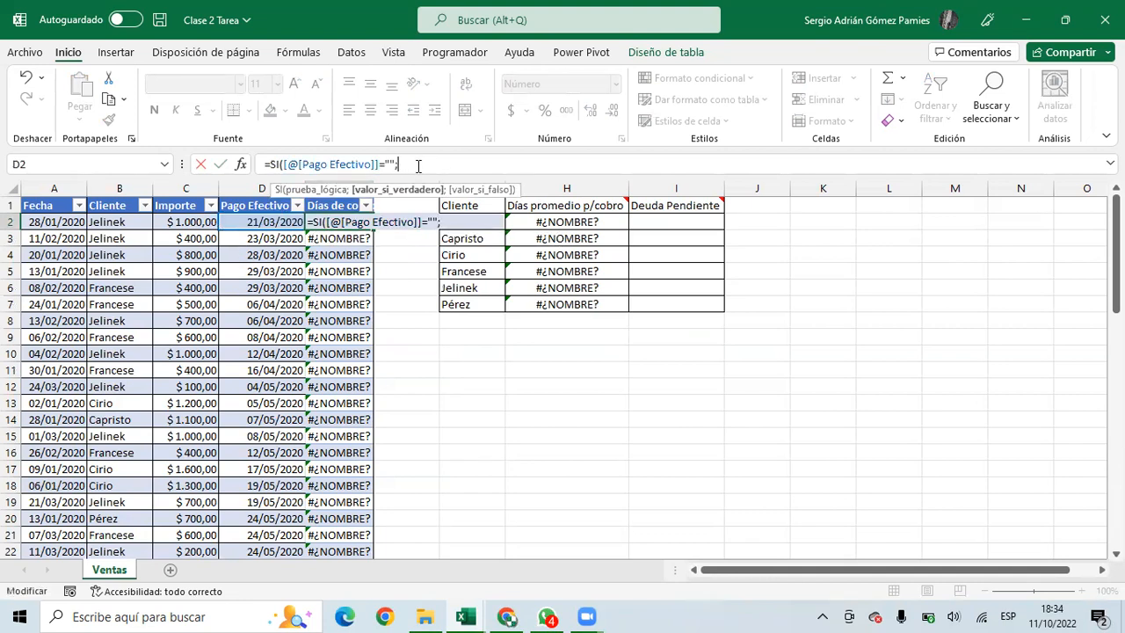
text("";)
click(249, 223)
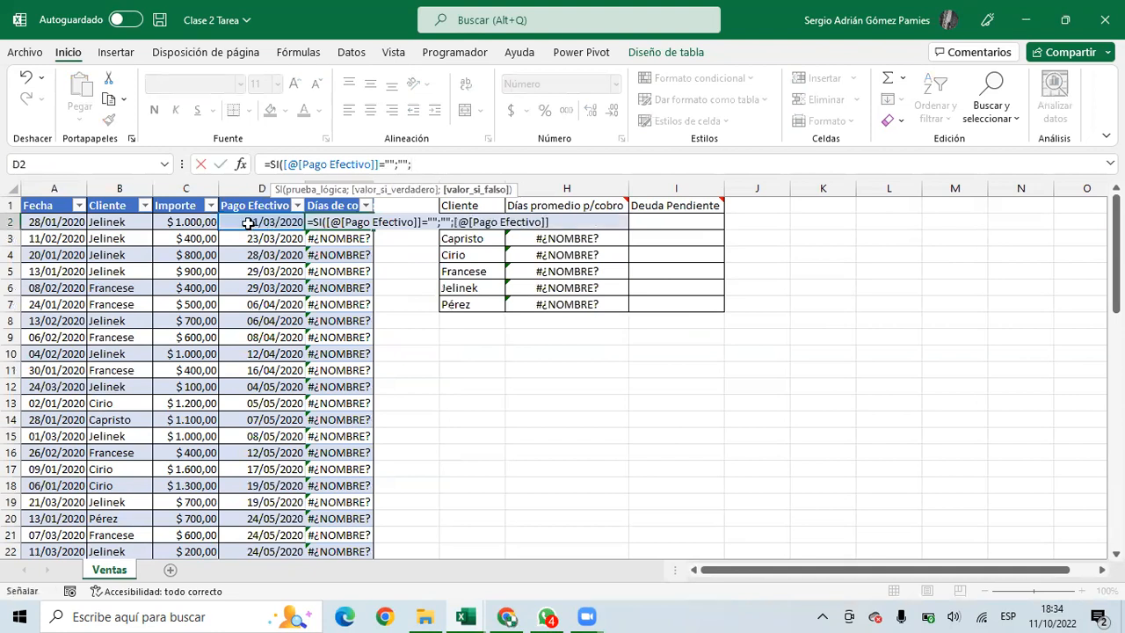
text(-)
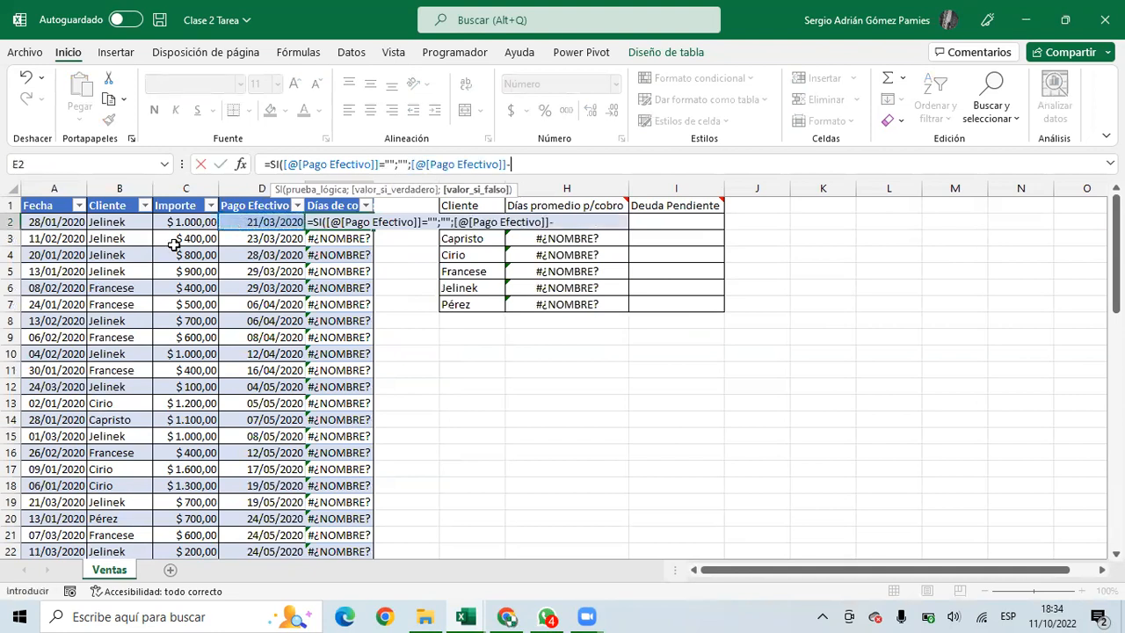
click(53, 226)
text())
key(Return)
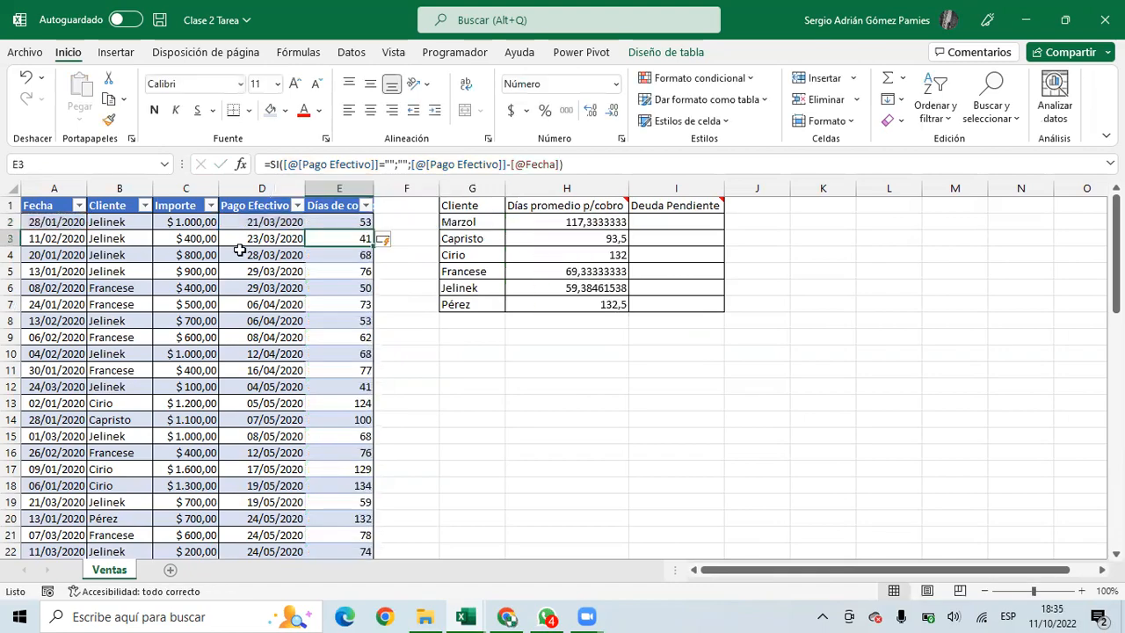
Check the Días de cobro cells of the unpaid rows from row 32 down and the recalculated averages in H2:H7
scroll(321, 255, down, 9)
scroll(342, 269, down, 2)
scroll(342, 263, up, 2)
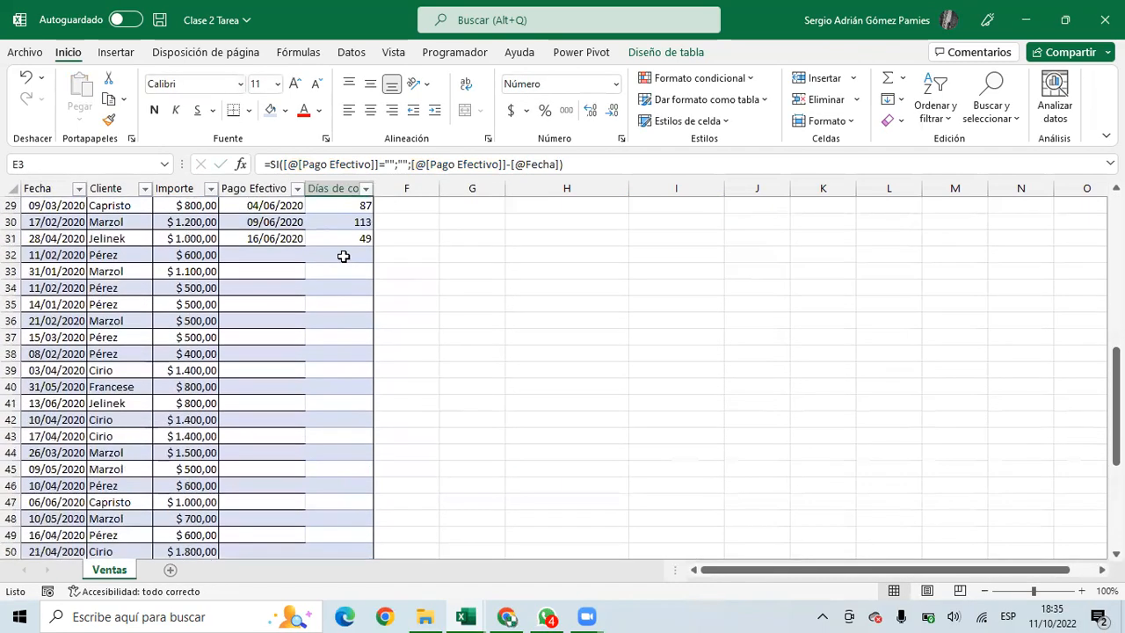
drag(342, 256, 349, 485)
scroll(347, 273, down, 5)
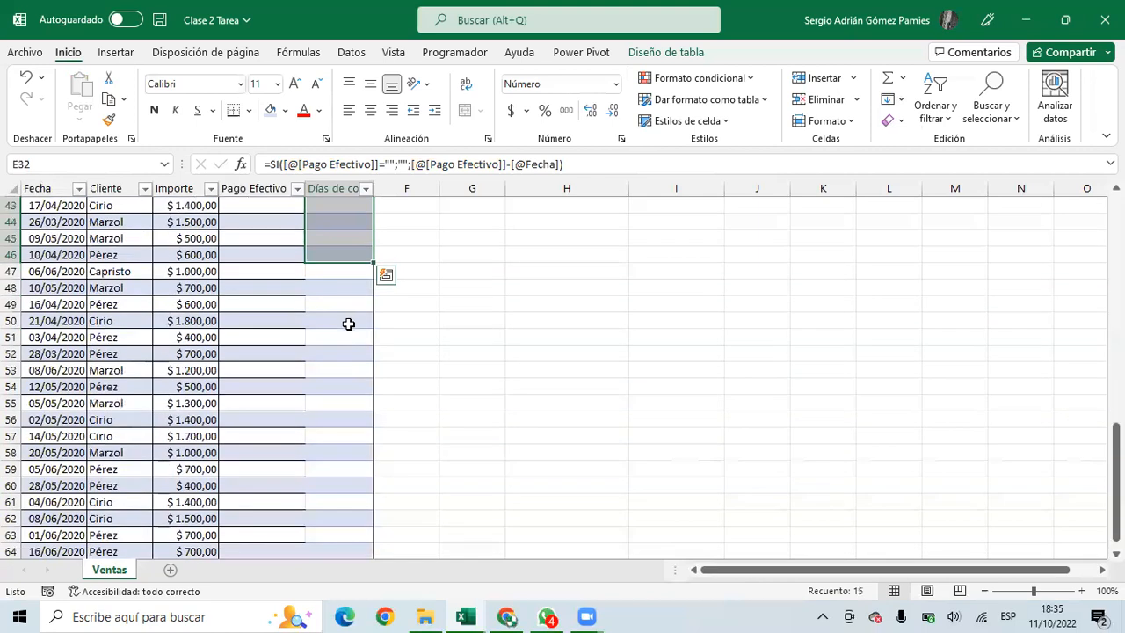
scroll(348, 312, up, 7)
click(345, 372)
scroll(351, 363, up, 7)
drag(564, 222, 563, 321)
click(294, 387)
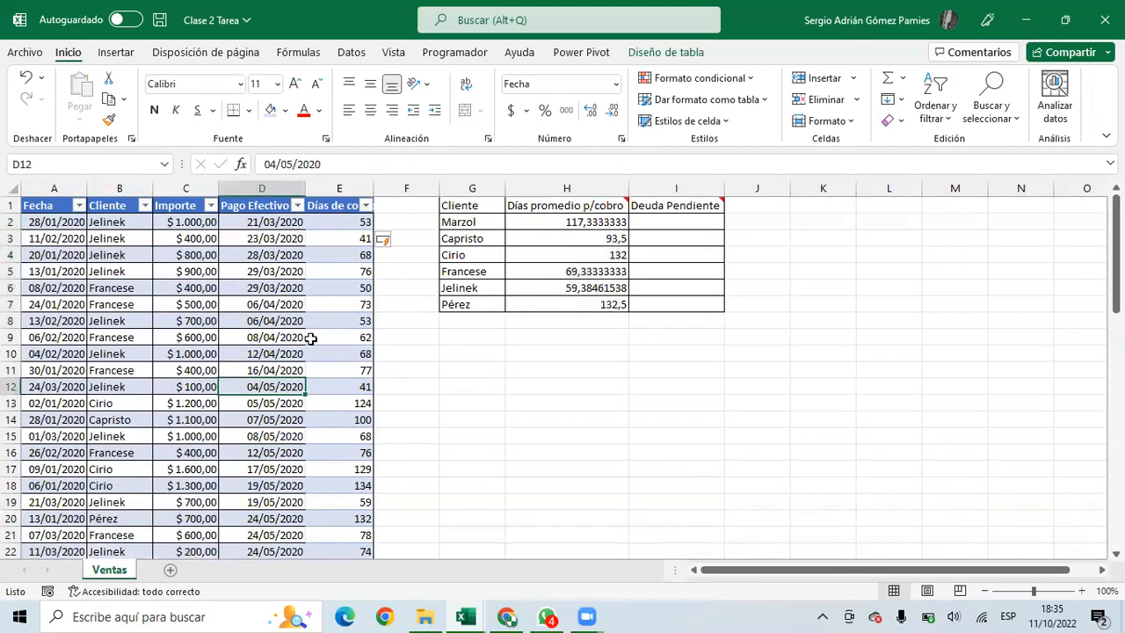
scroll(339, 329, down, 5)
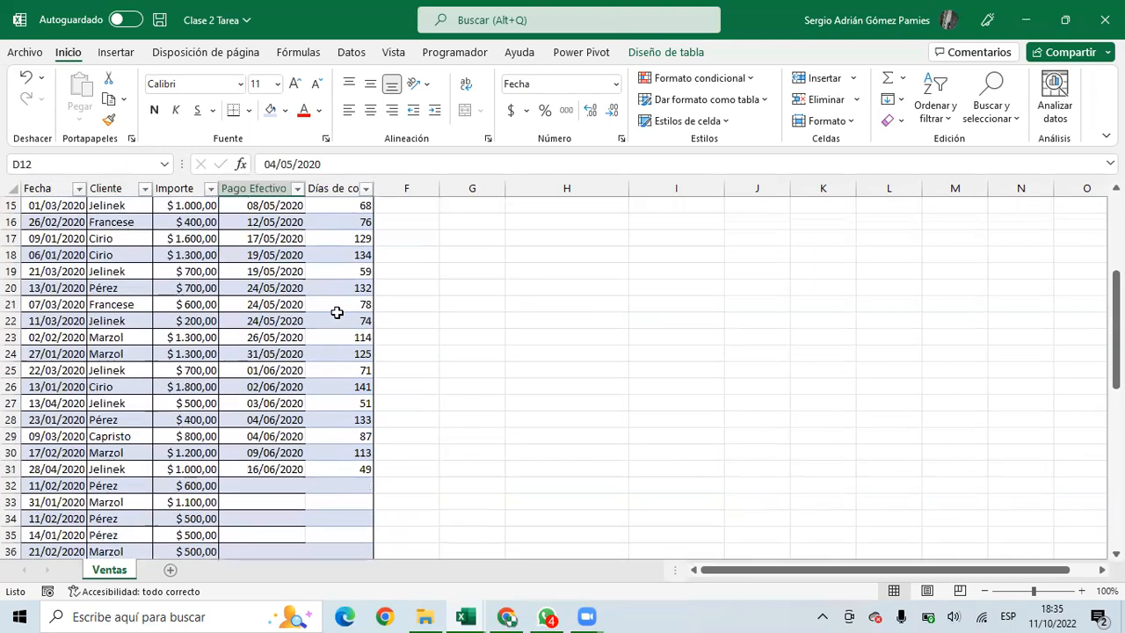
scroll(337, 304, up, 5)
Review the SI formula in E2 part by part against the Fecha and Pago Efectivo columns it uses
click(344, 222)
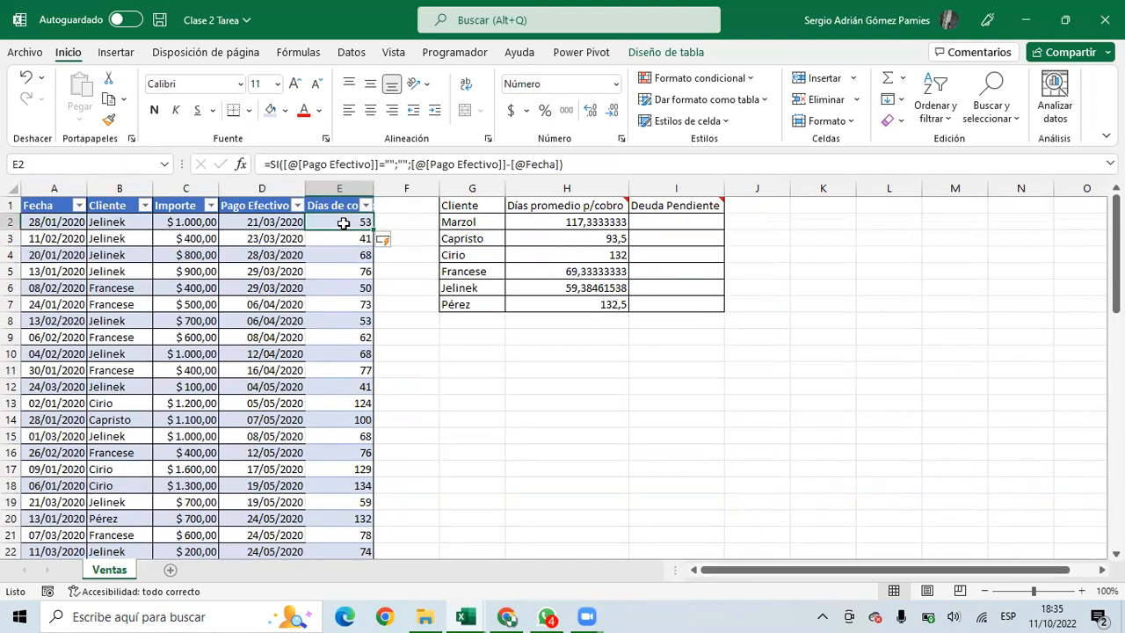
drag(344, 232, 352, 502)
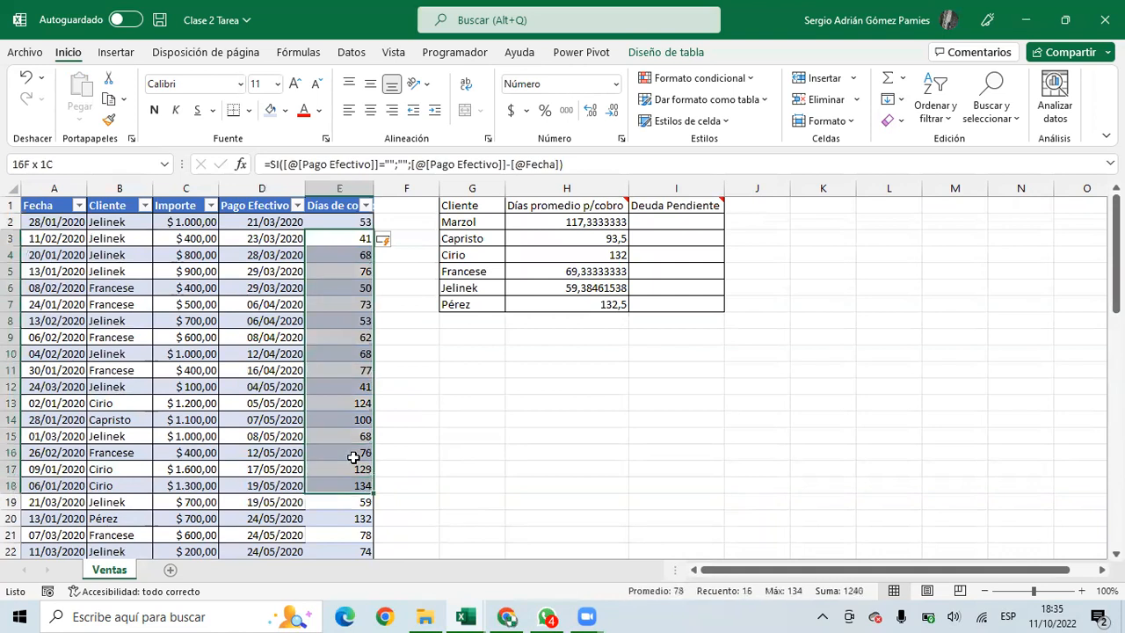
click(330, 220)
drag(292, 164, 564, 164)
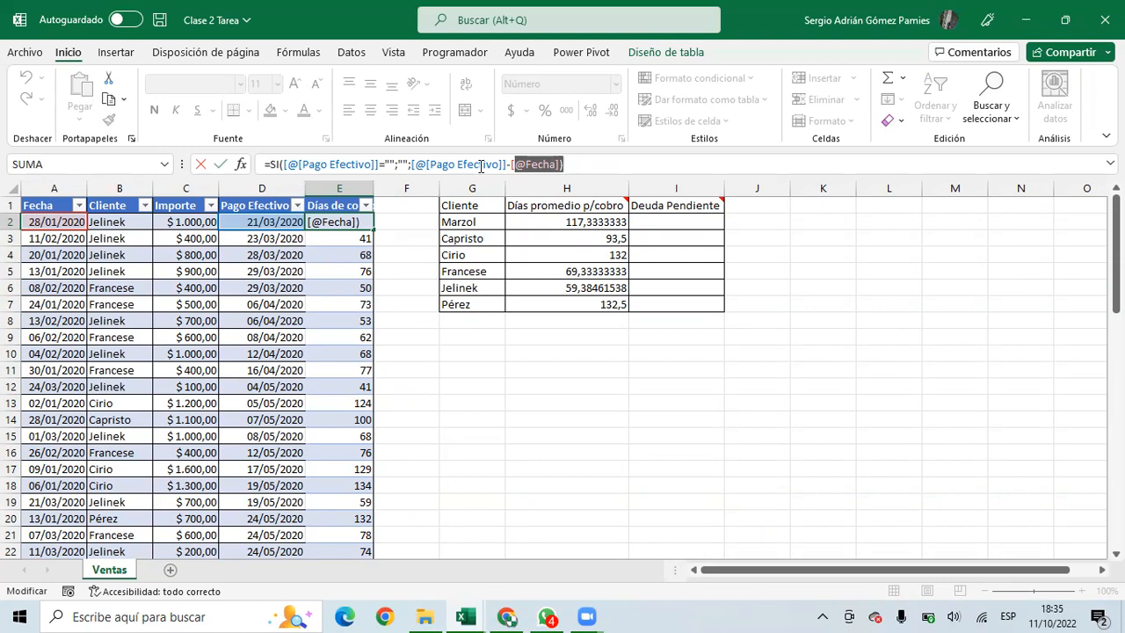
key(Return)
click(323, 224)
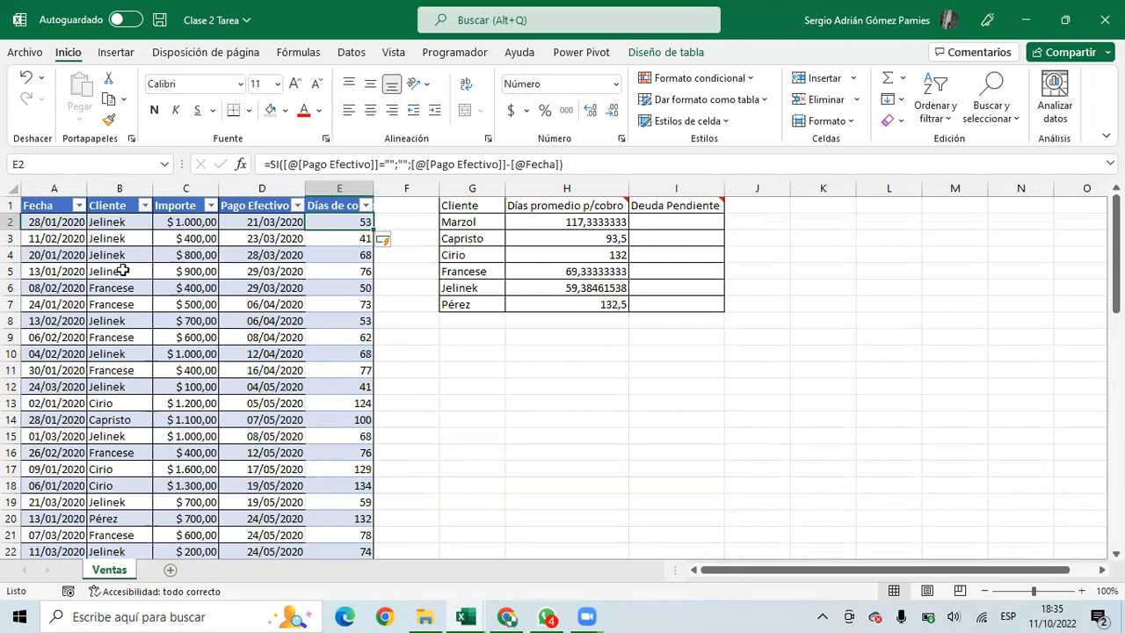
drag(338, 199, 52, 199)
click(273, 249)
click(343, 222)
Reduce the averages in H2:H7 to two decimal places
click(576, 233)
drag(571, 225, 575, 304)
click(613, 113)
click(613, 113)
click(613, 113)
click(613, 113)
click(613, 113)
Inspect the average formulas in H2, H3 and H4 and the sales rows they draw on
drag(447, 223, 603, 220)
click(603, 220)
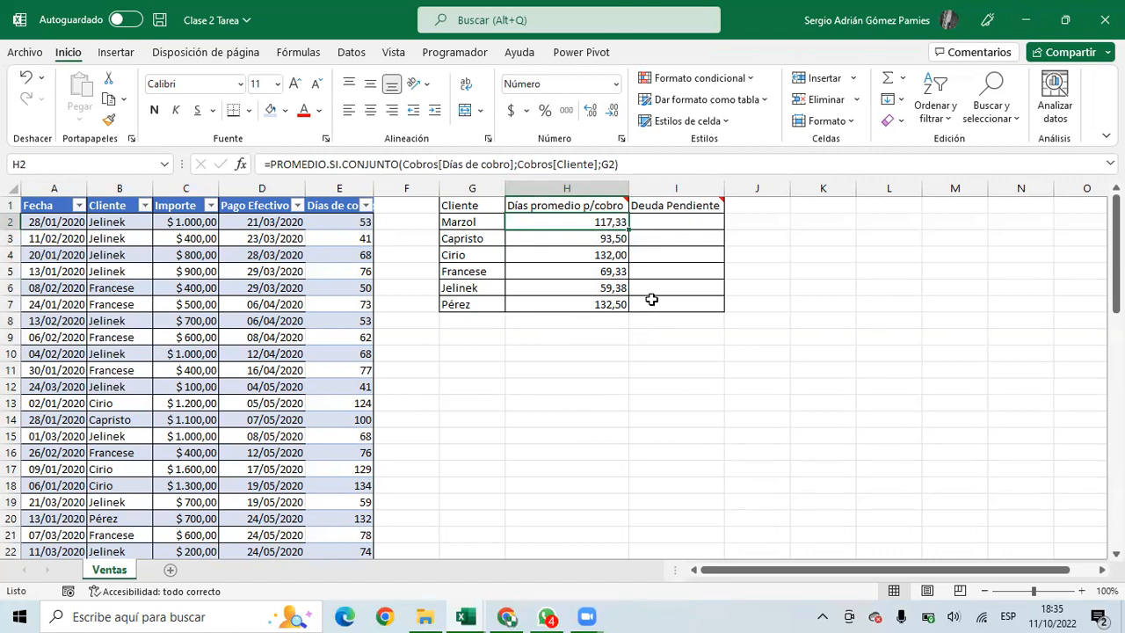
click(526, 237)
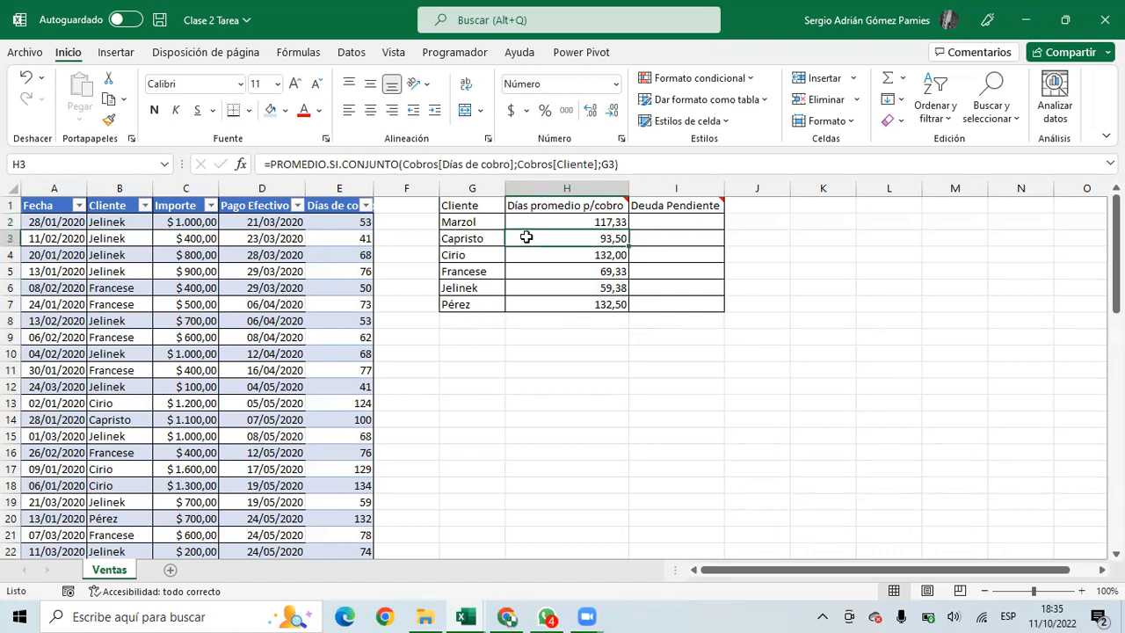
click(583, 257)
scroll(419, 316, down, 9)
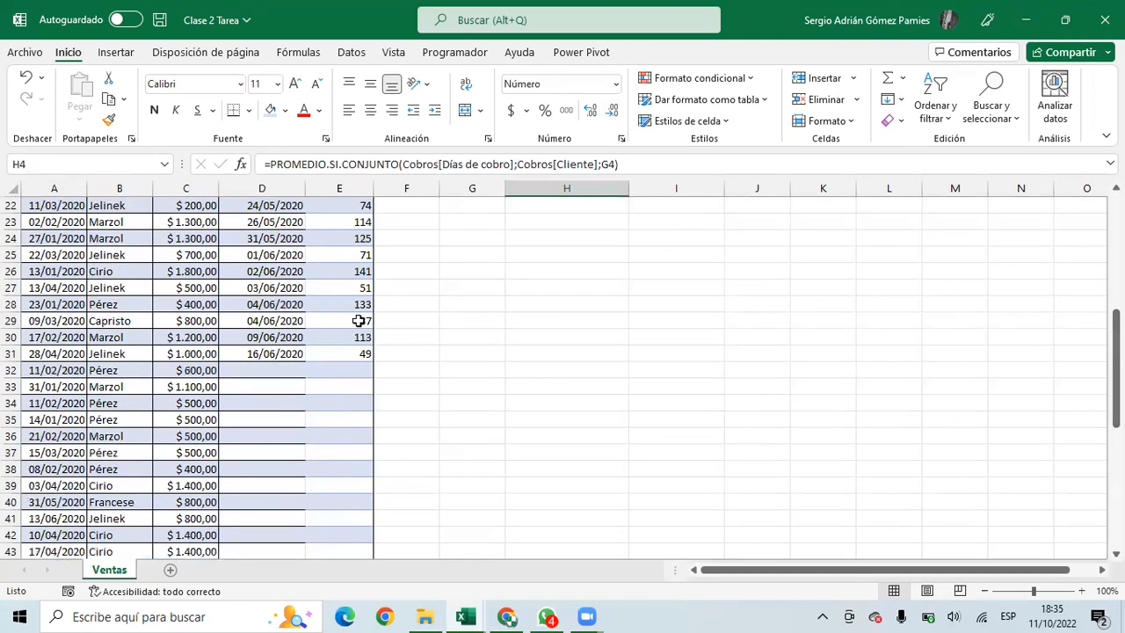
Enter 13/05/2020 as the Pago Efectivo date in D32, and check its Días de cobro and the client's average in H7
click(263, 257)
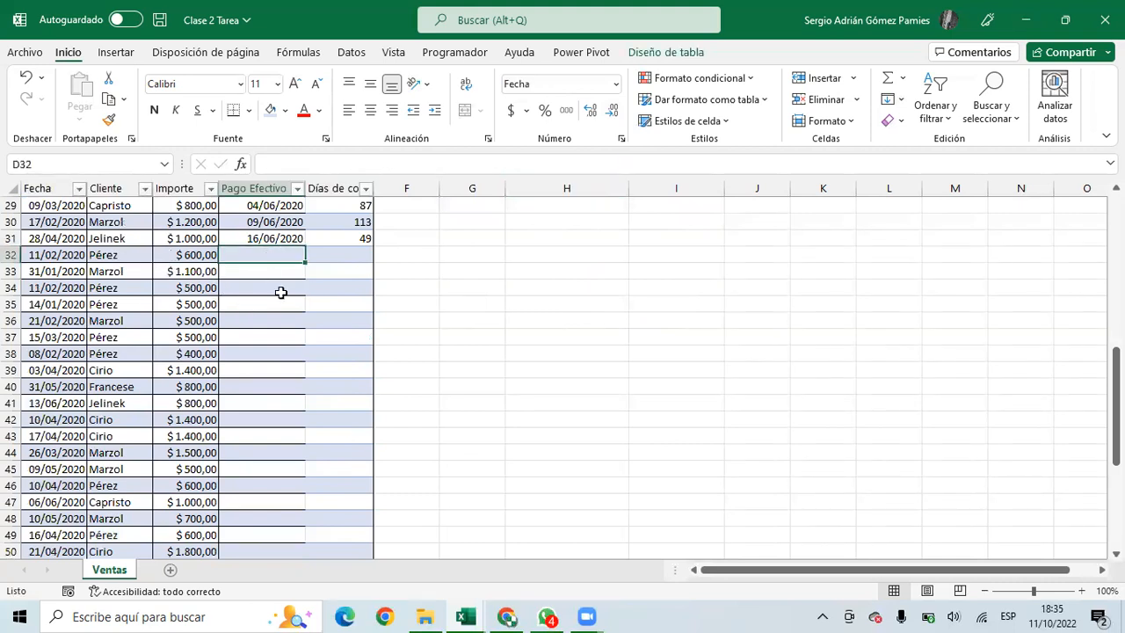
text(13/)
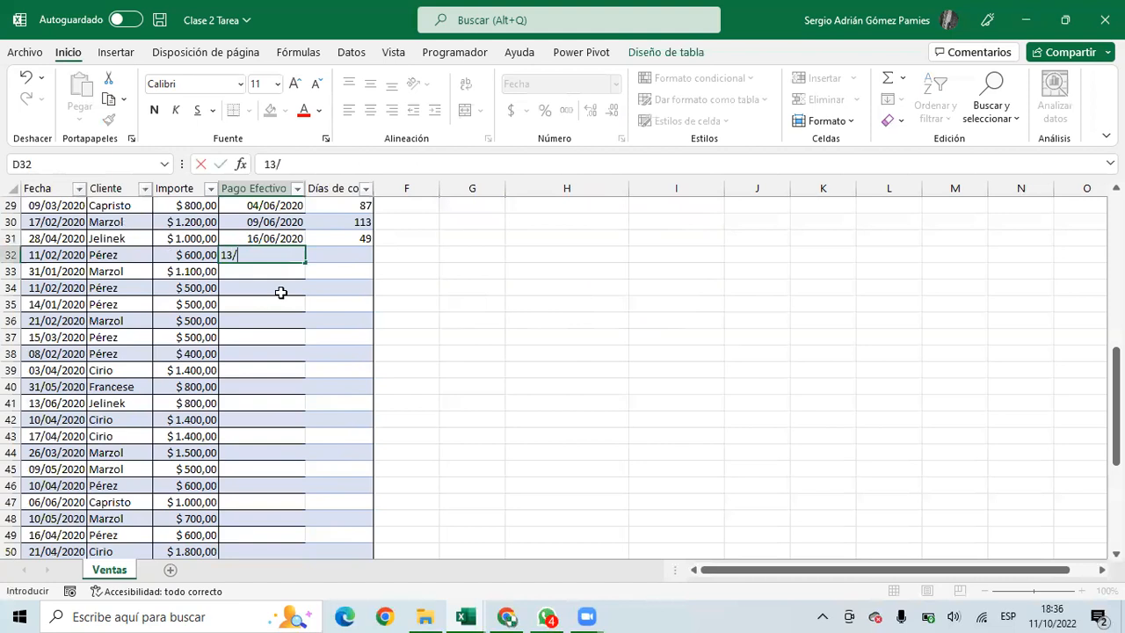
text(05/2020)
key(ctrl+Return)
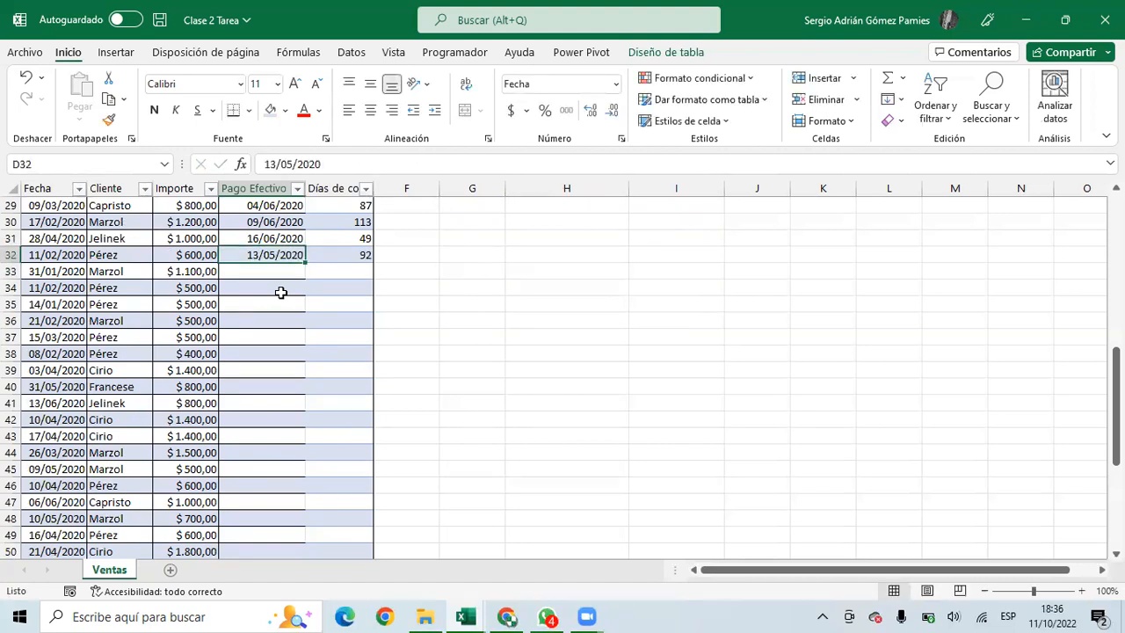
click(313, 257)
scroll(557, 347, up, 9)
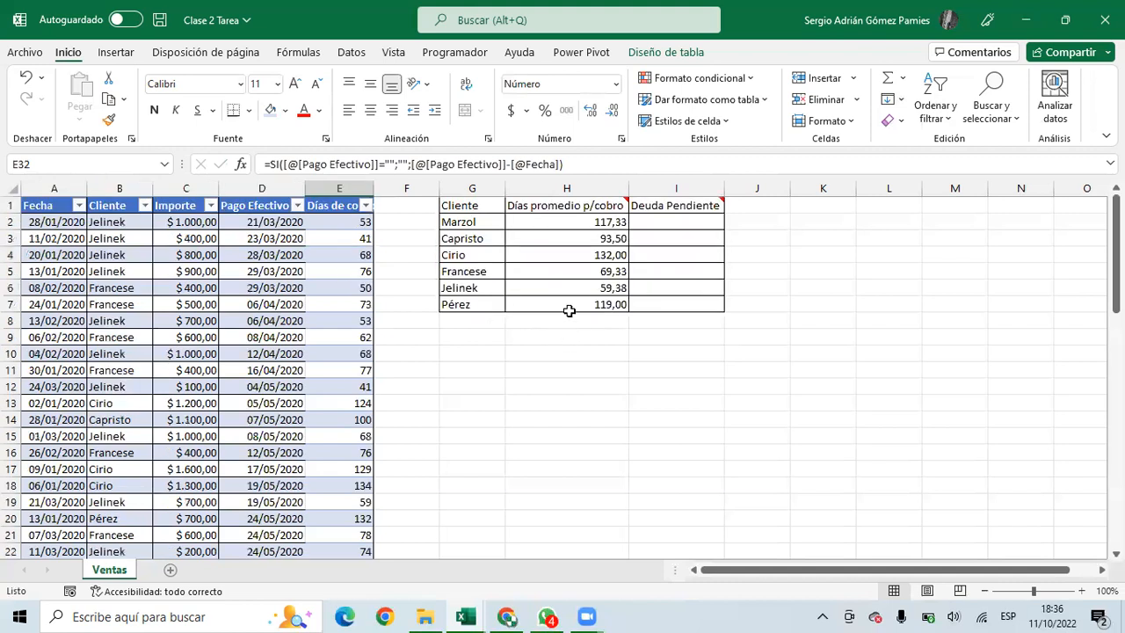
click(569, 310)
Examine the Importe and Pago Efectivo columns, including the unpaid rows from 33 down, as the basis for Deuda Pendiente
drag(649, 225, 655, 299)
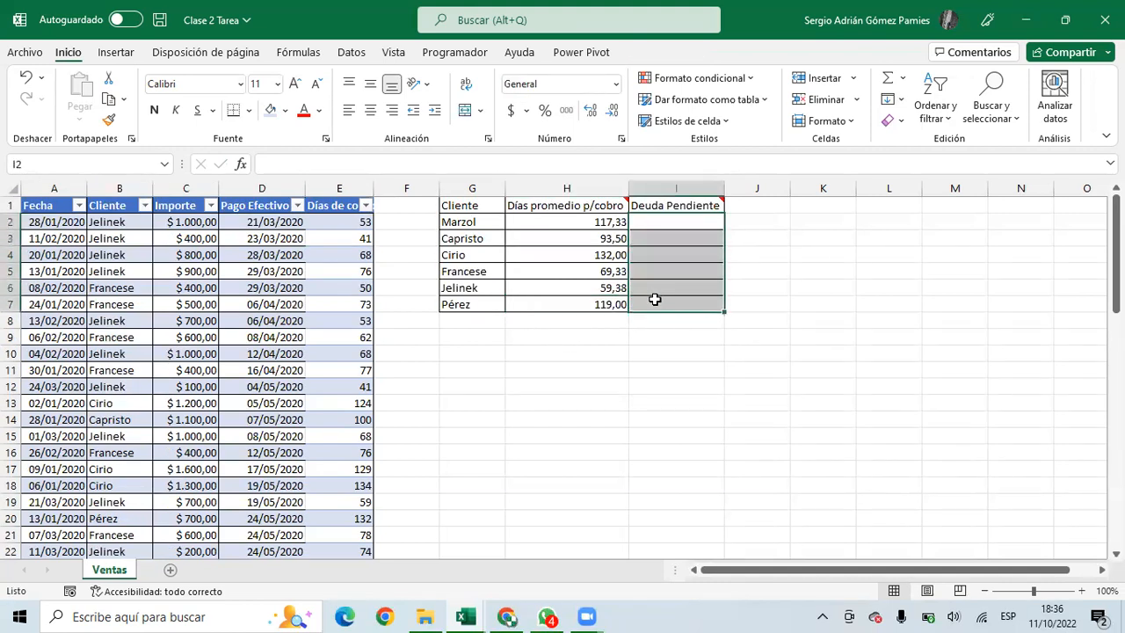
click(655, 223)
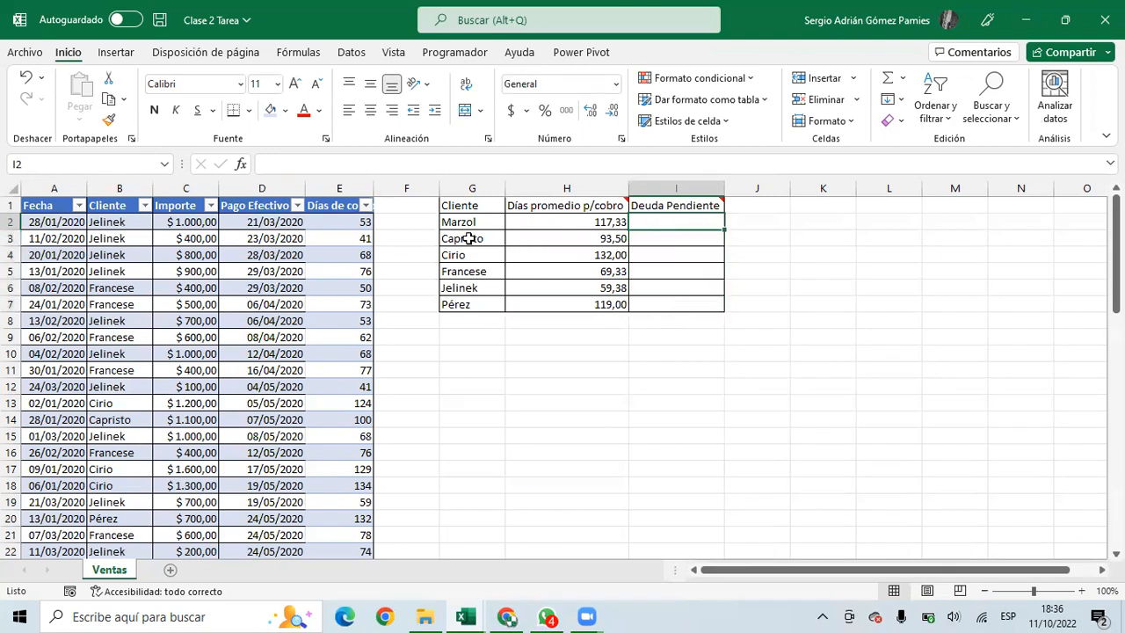
drag(180, 224, 190, 451)
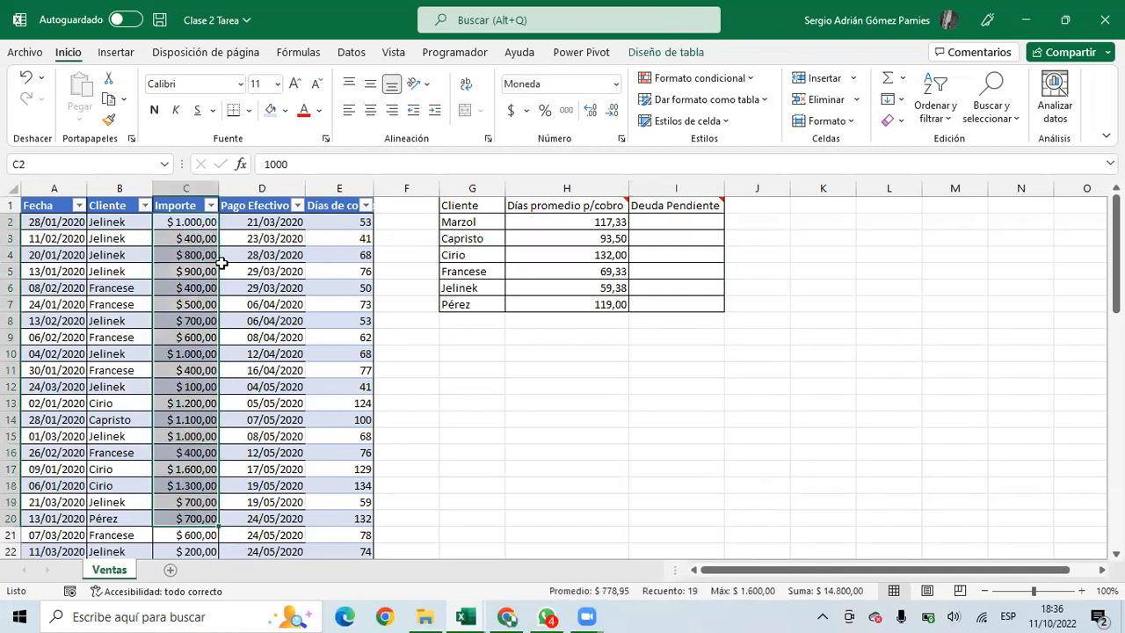
drag(251, 223, 260, 468)
scroll(271, 448, down, 10)
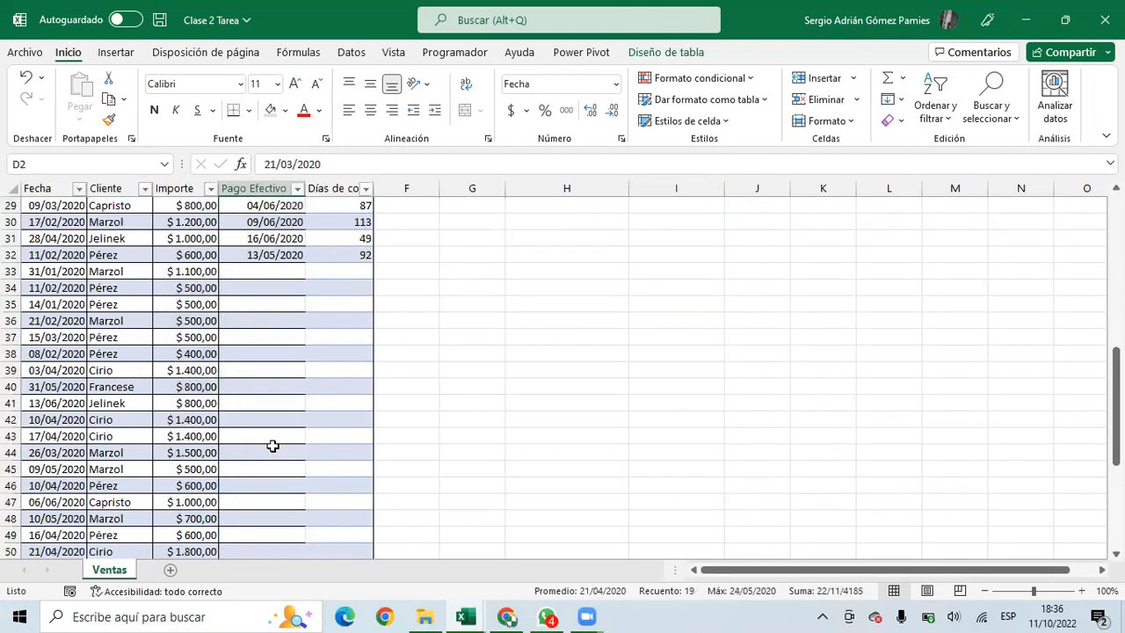
drag(249, 276, 261, 394)
scroll(259, 393, up, 1)
scroll(260, 392, up, 11)
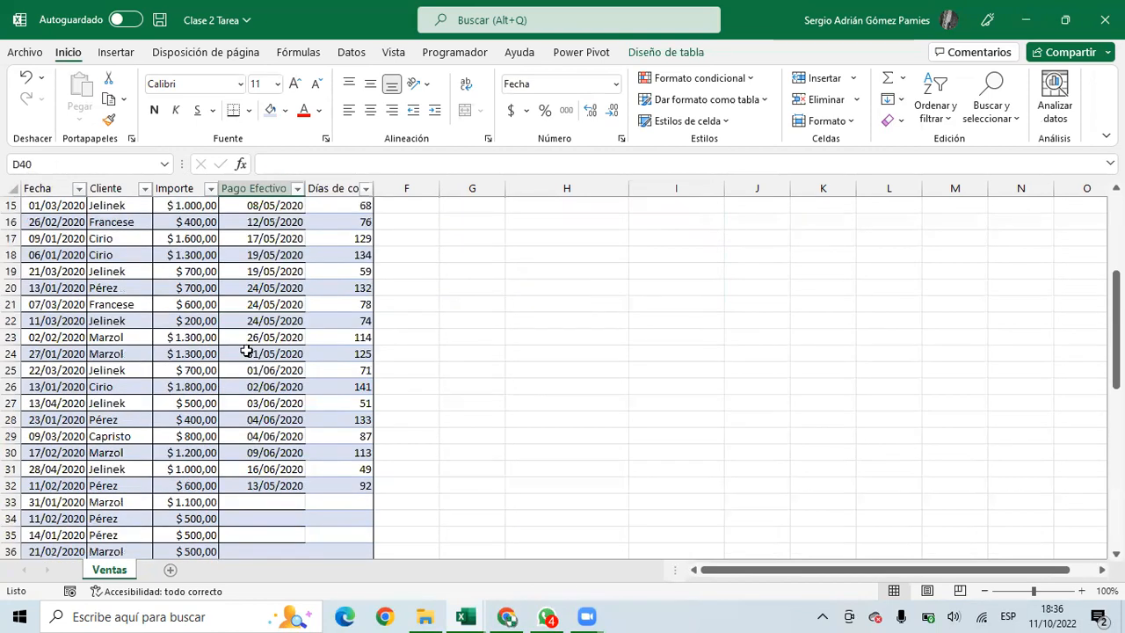
Enter =SUMAR.SI.CONJUNTO(Cobros[Importe];Cobros[Pago Efectivo];"") in I2 to total the unpaid sales
click(688, 223)
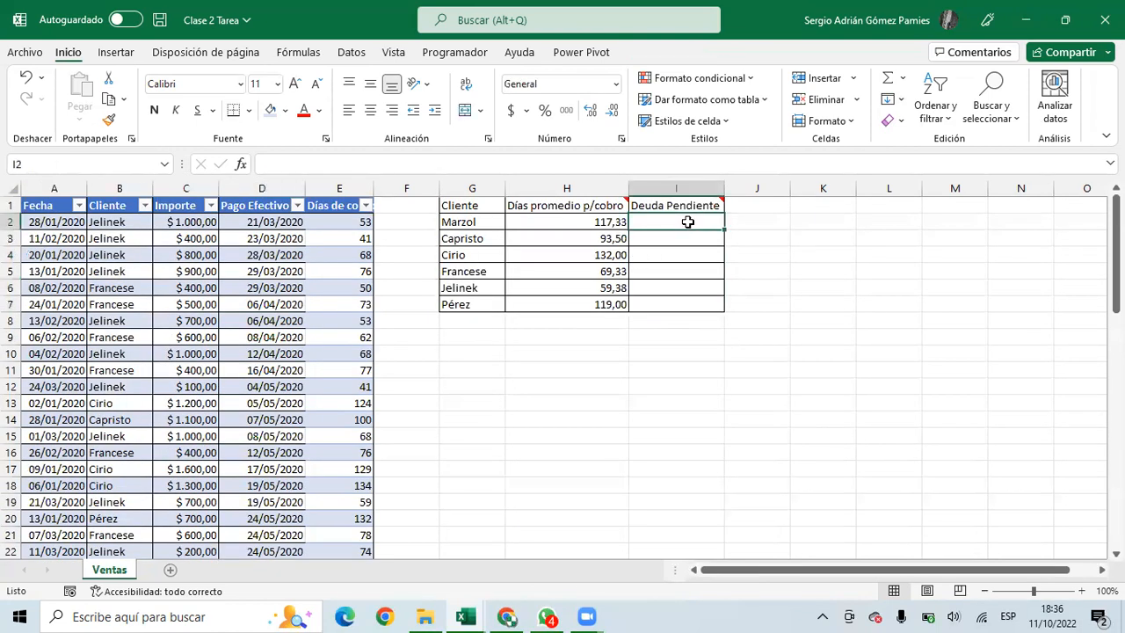
text(=s)
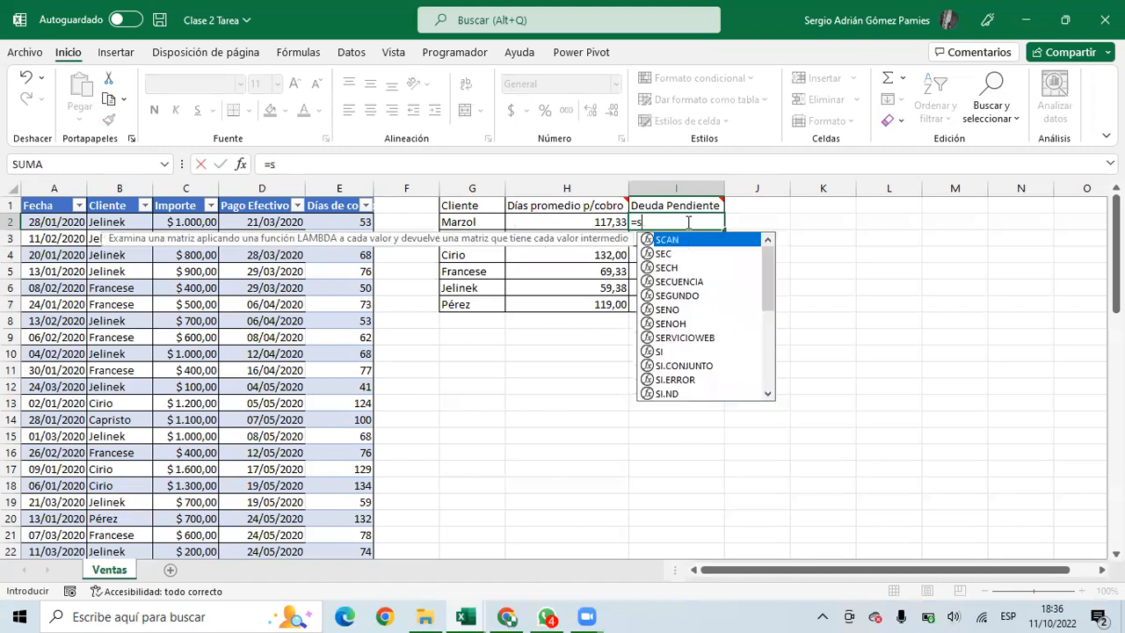
text(umar)
key(Down)
key(Tab)
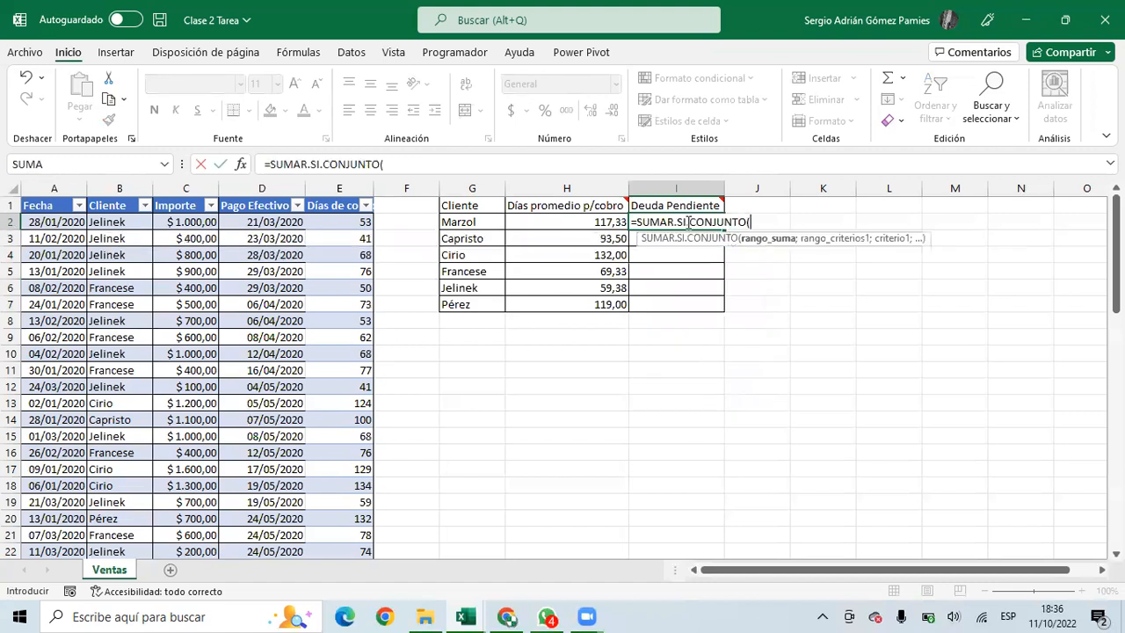
click(180, 201)
text(;)
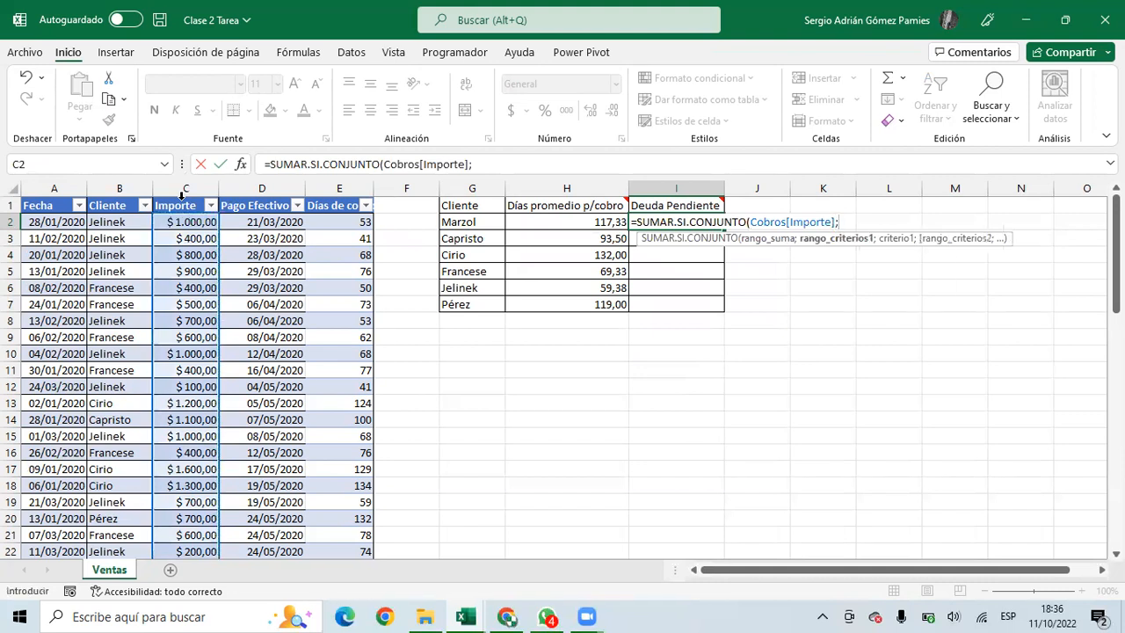
click(236, 196)
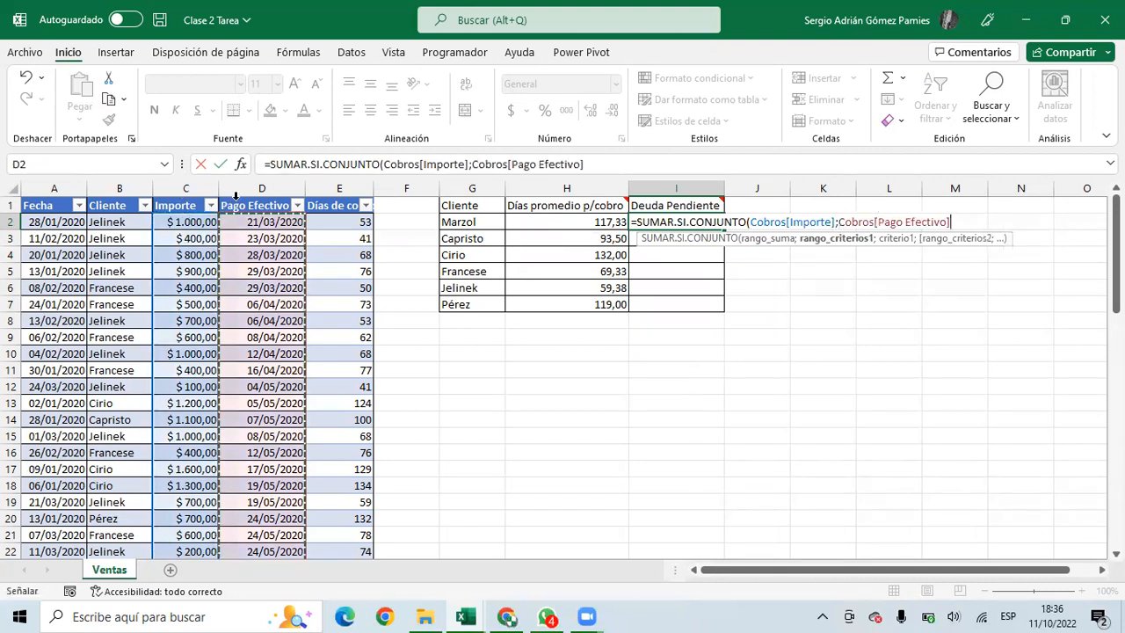
text(;)
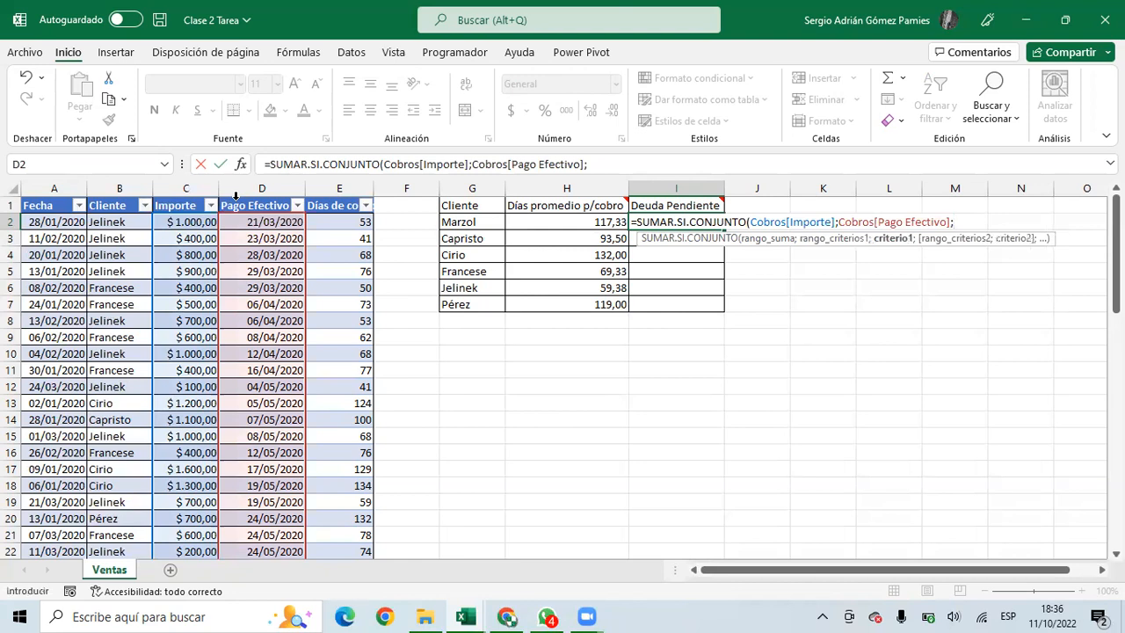
text(""))
key(Return)
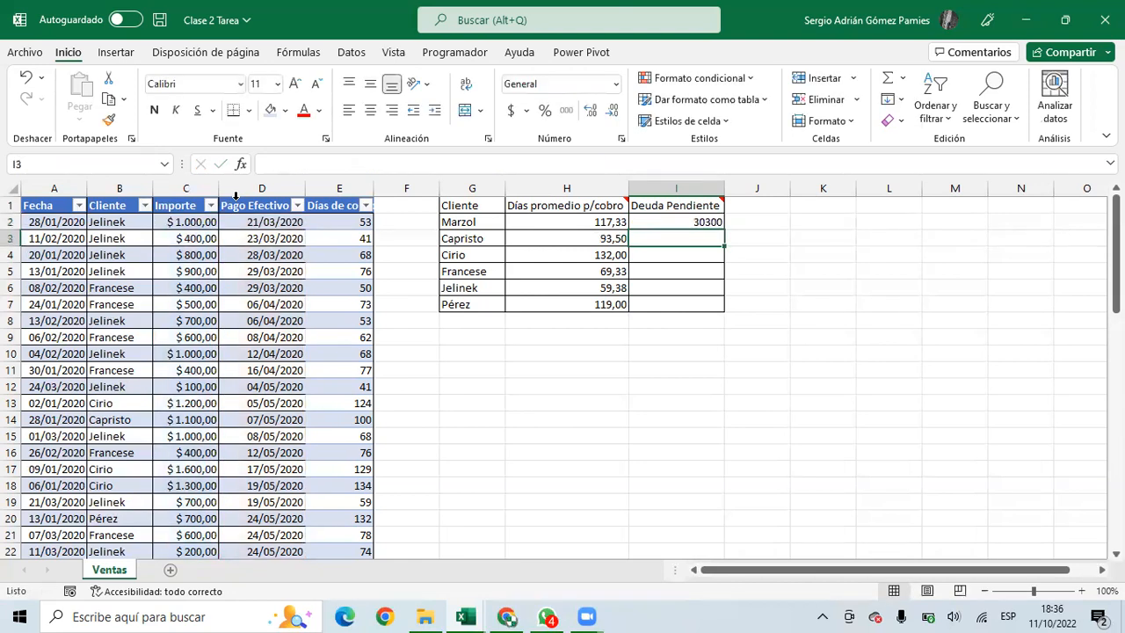
Copy the I2 formula to the other clients' Deuda Pendiente cells, I3:I7
click(647, 219)
key(ctrl+c)
drag(665, 238, 672, 297)
key(ctrl+v)
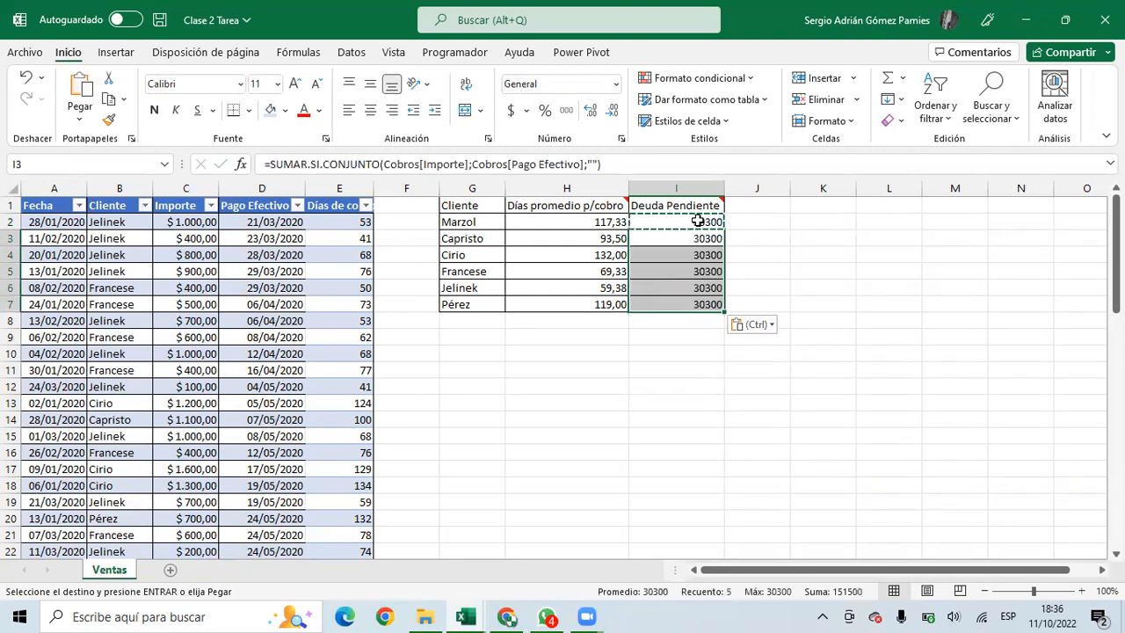
drag(695, 221, 693, 299)
click(642, 221)
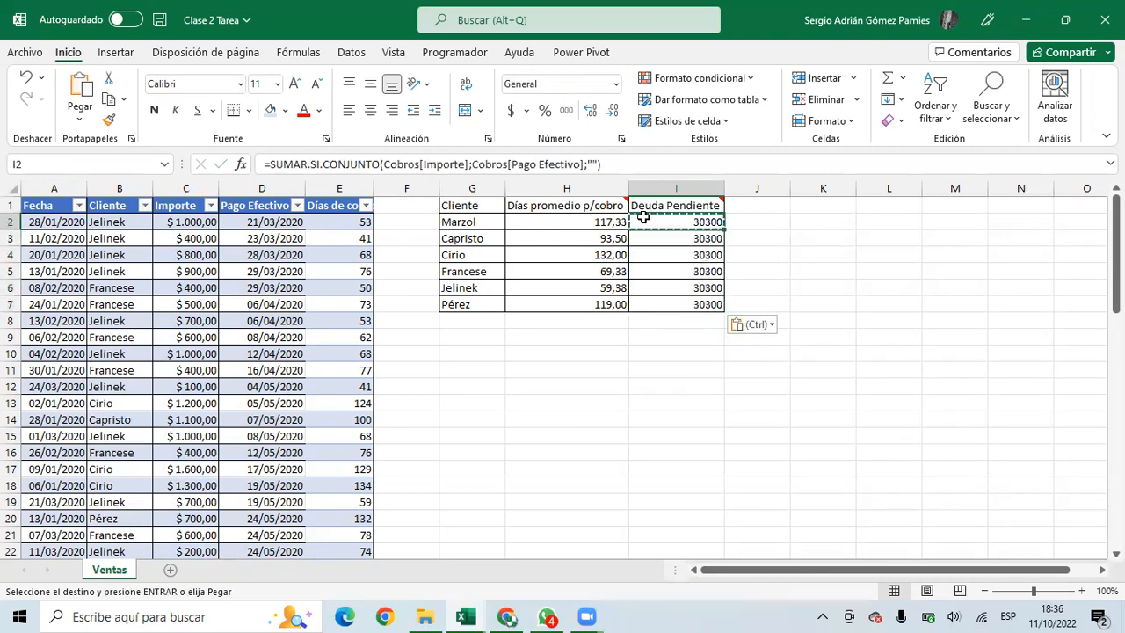
Review the criteria of the I2 formula against the first client's name in G2
click(583, 163)
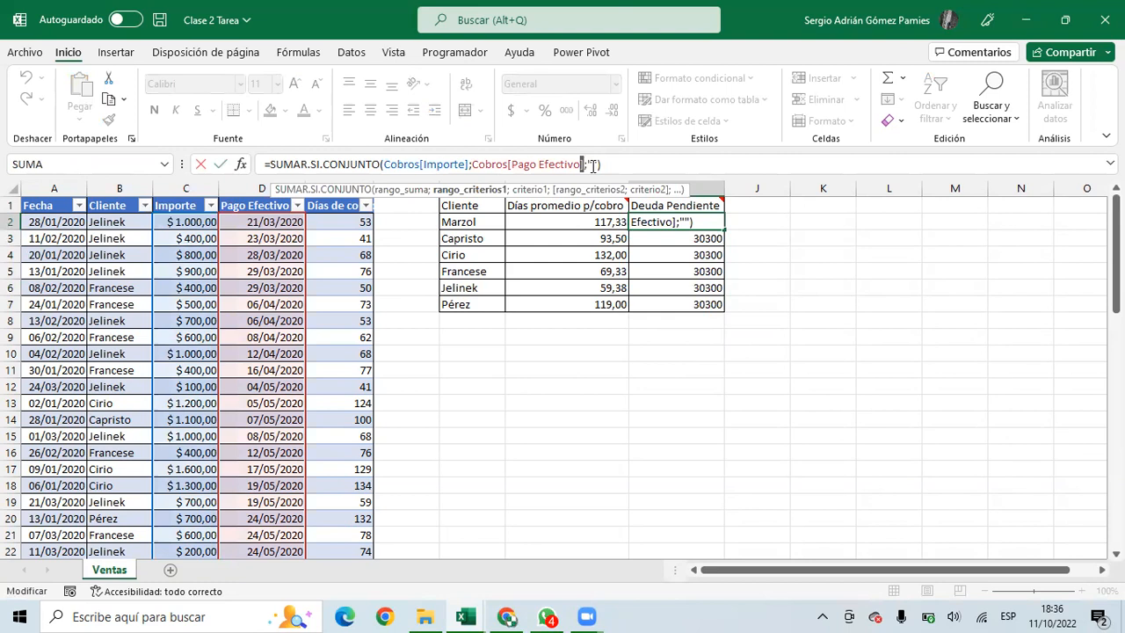
key(Escape)
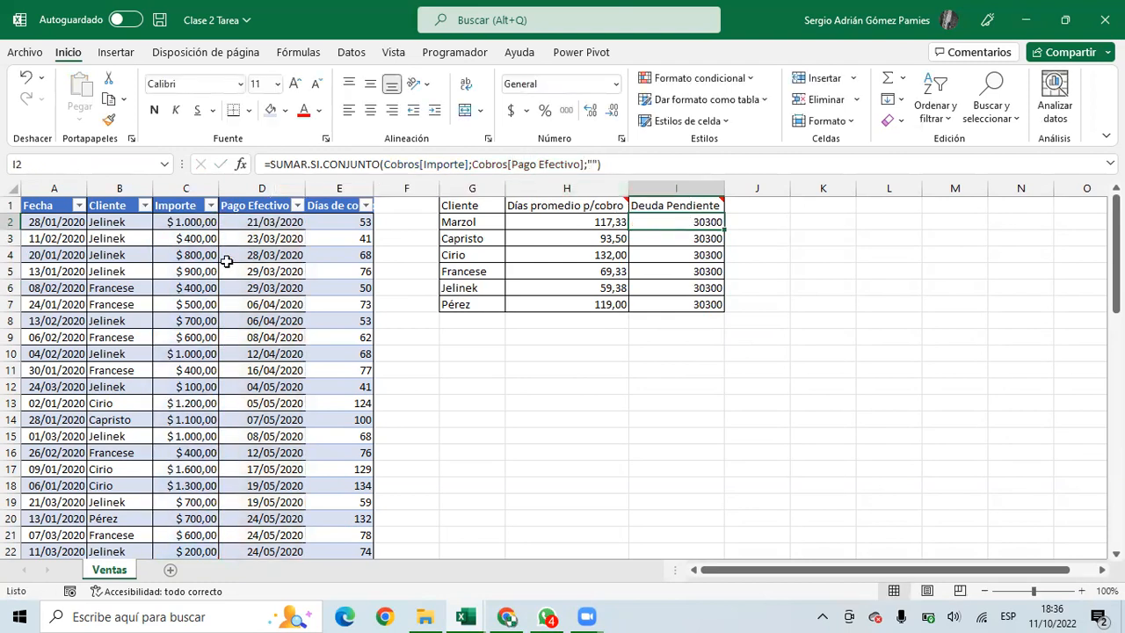
click(472, 227)
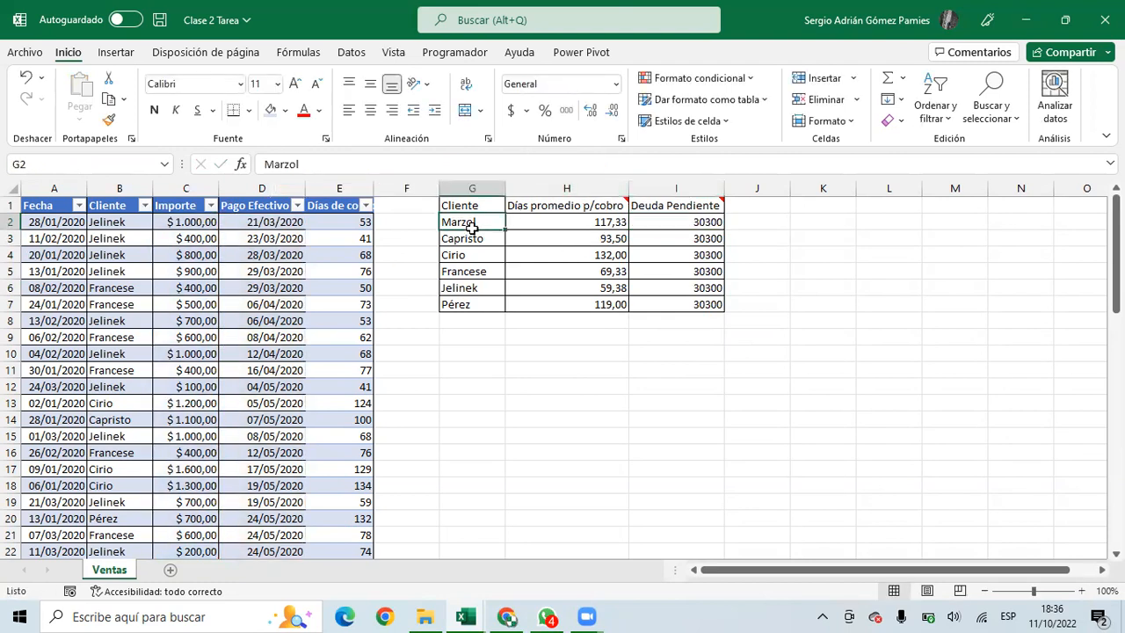
drag(460, 221, 663, 220)
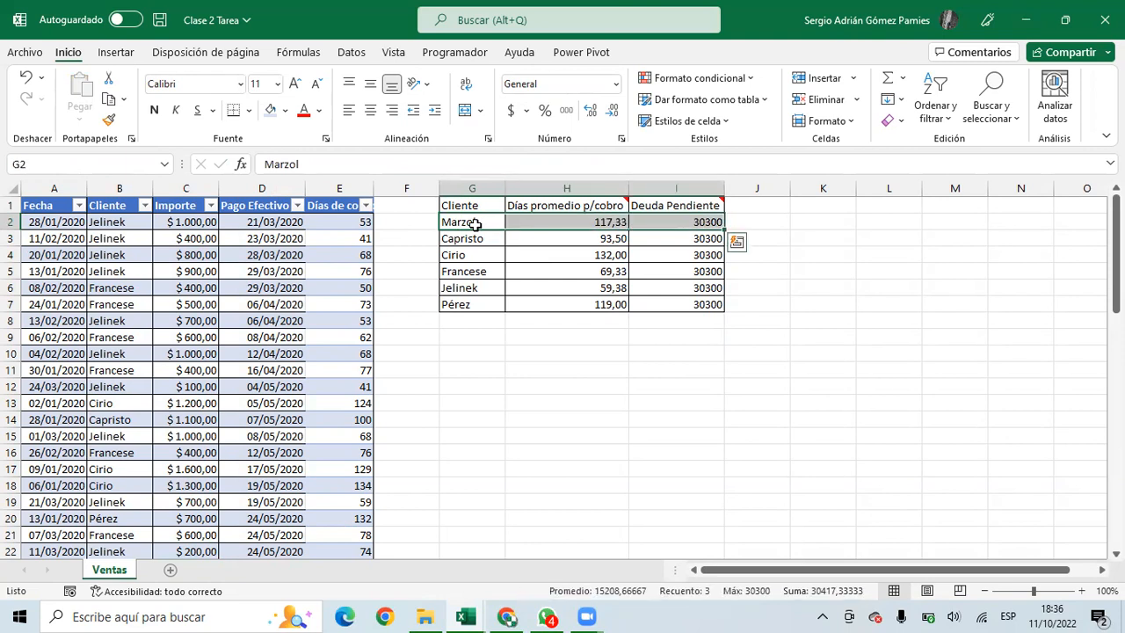
click(474, 225)
click(658, 223)
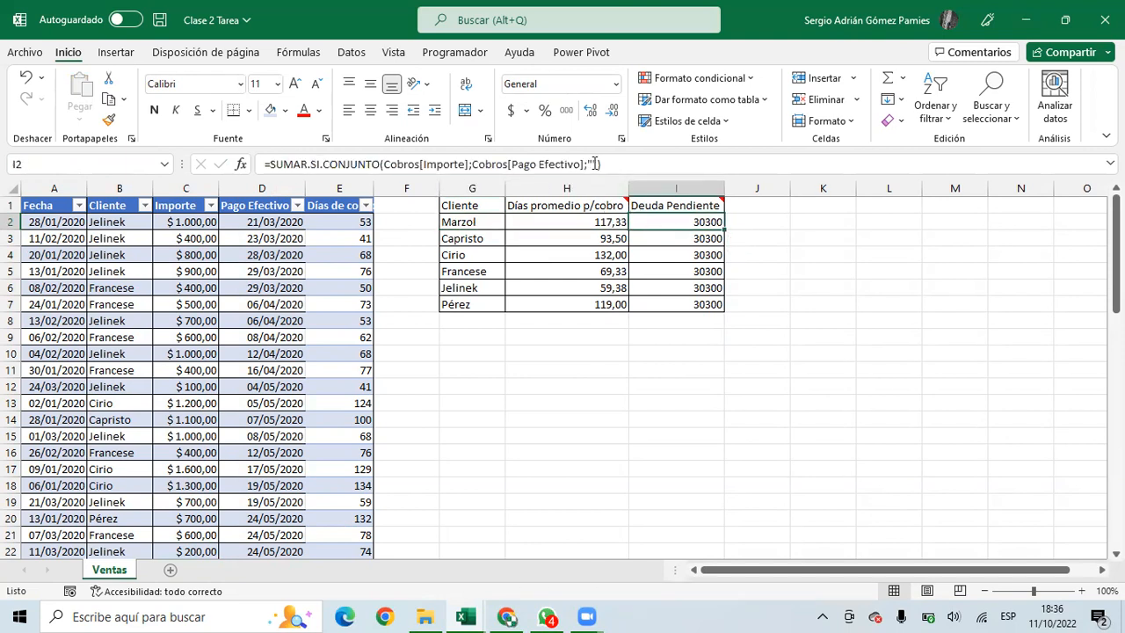
Extend the I2 formula with a second criterion matching Cobros[Cliente] to G2
click(601, 164)
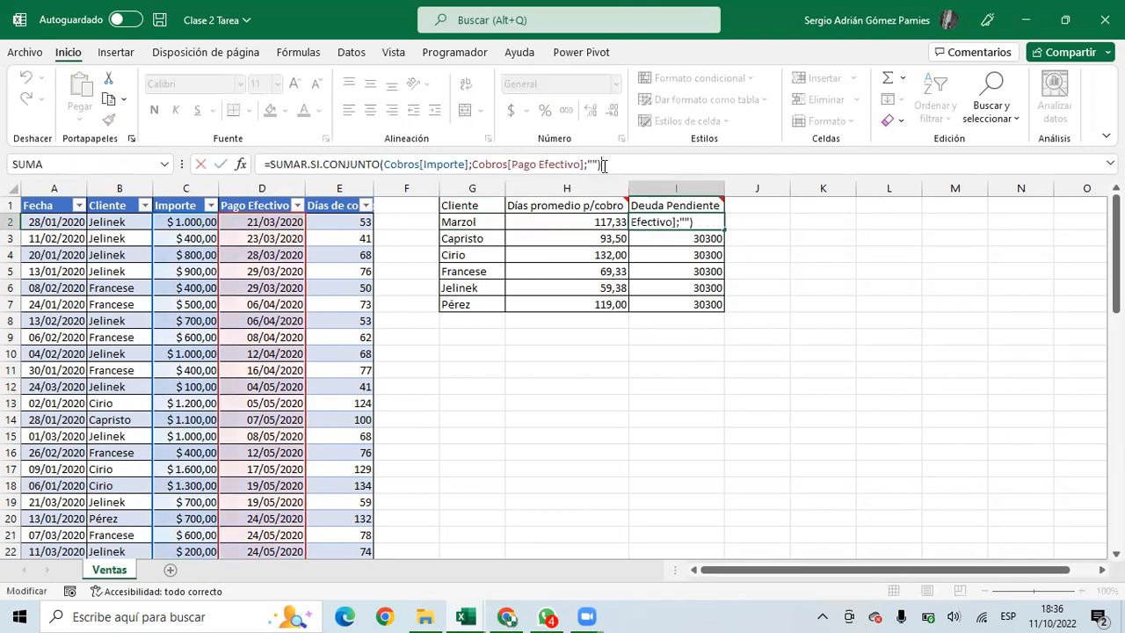
key(BackSpace)
text(;)
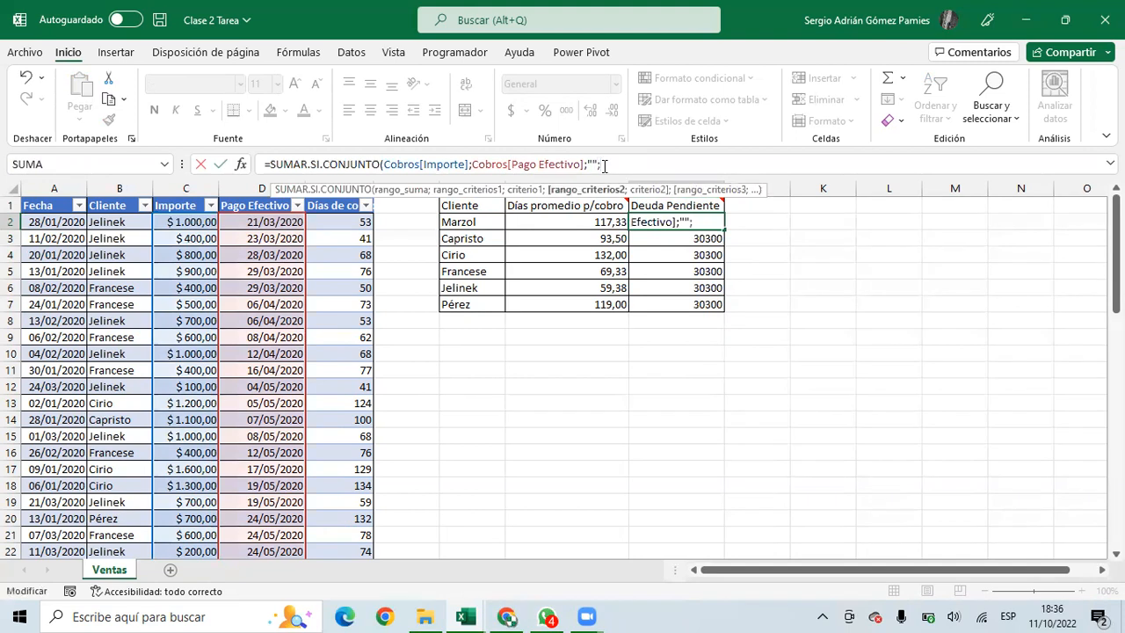
click(120, 198)
text(;)
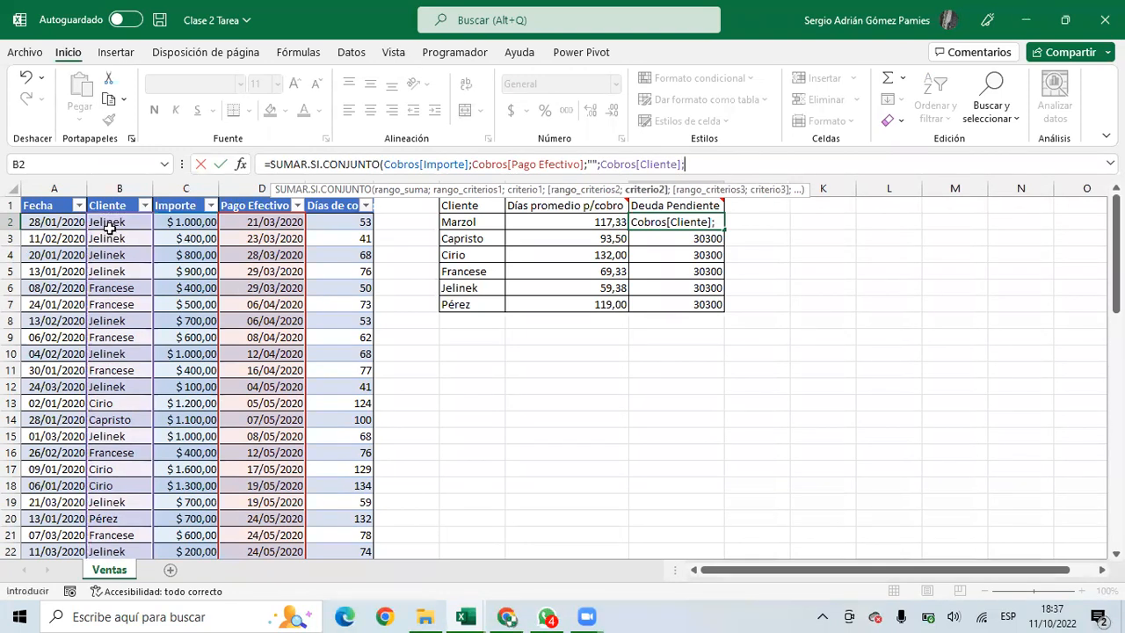
click(482, 224)
text())
key(Return)
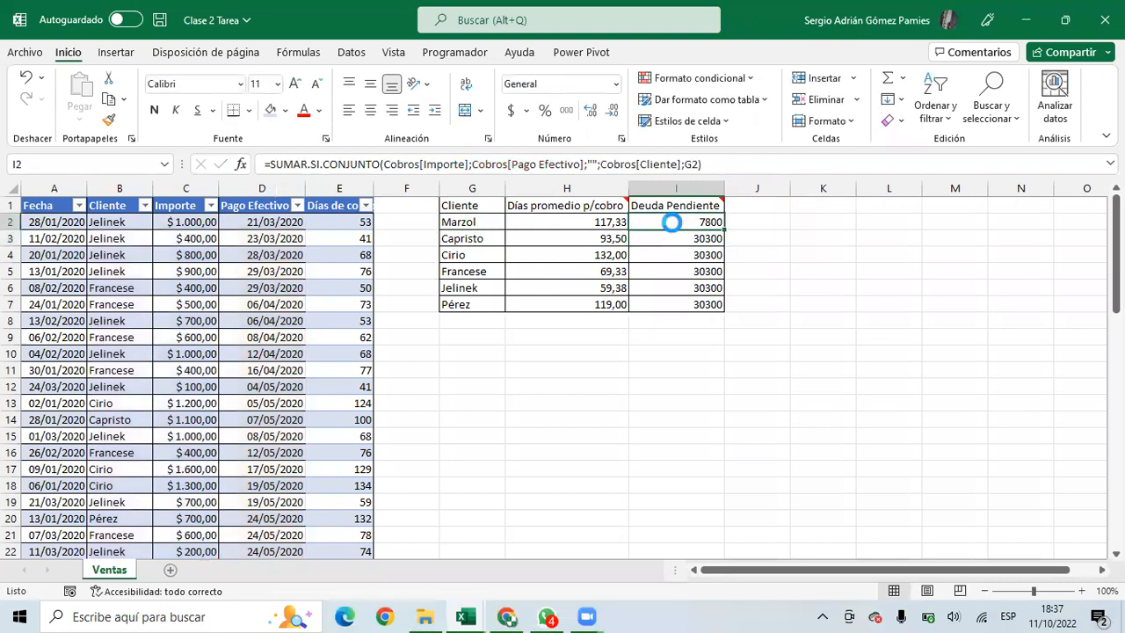
Copy the two-criteria formula from I2 over the whole Deuda Pendiente range I2:I7
double_click(671, 222)
key(Escape)
key(ctrl+c)
drag(671, 224, 678, 301)
key(ctrl+v)
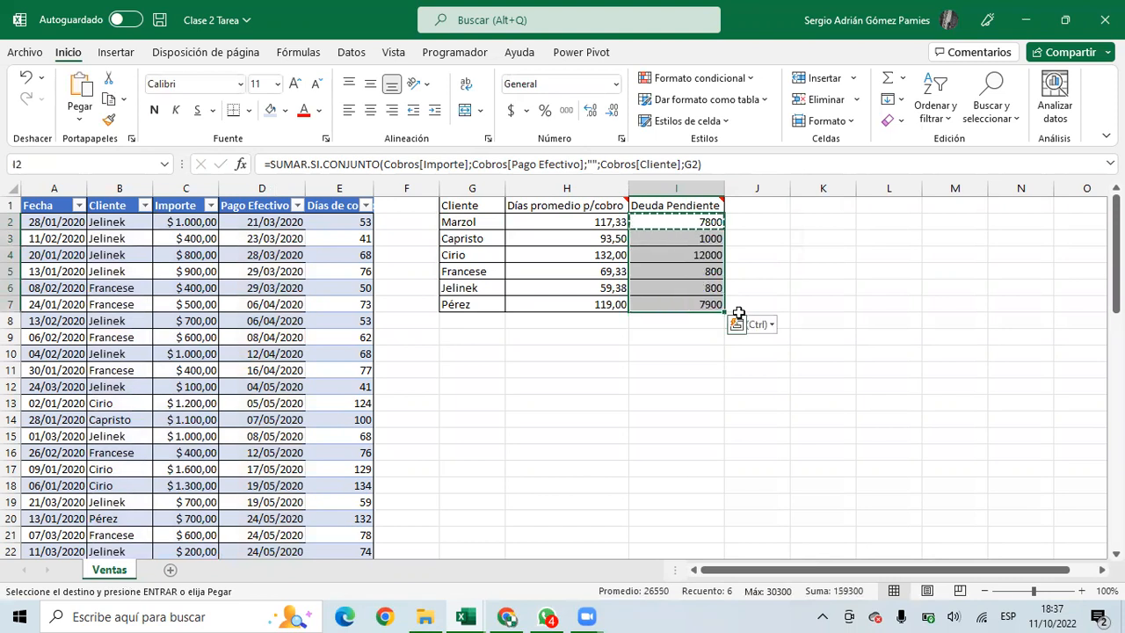
drag(710, 220, 710, 304)
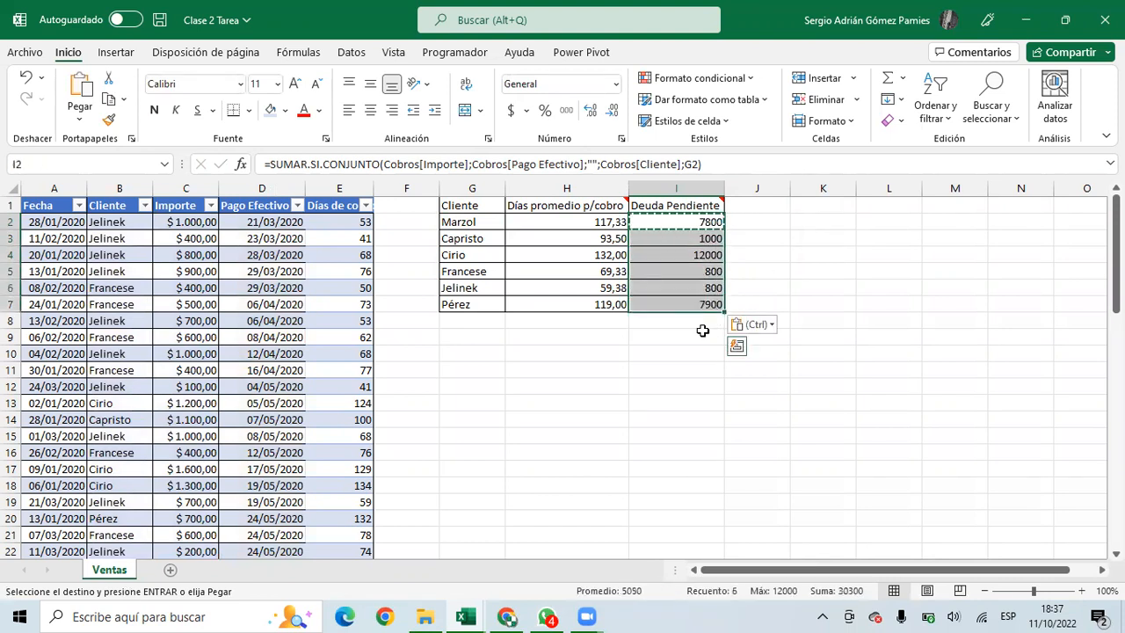
Enter 25/05/2020 as the Pago Efectivo date in D33, and check the first client's recalculated average and pending debt
scroll(395, 334, down, 9)
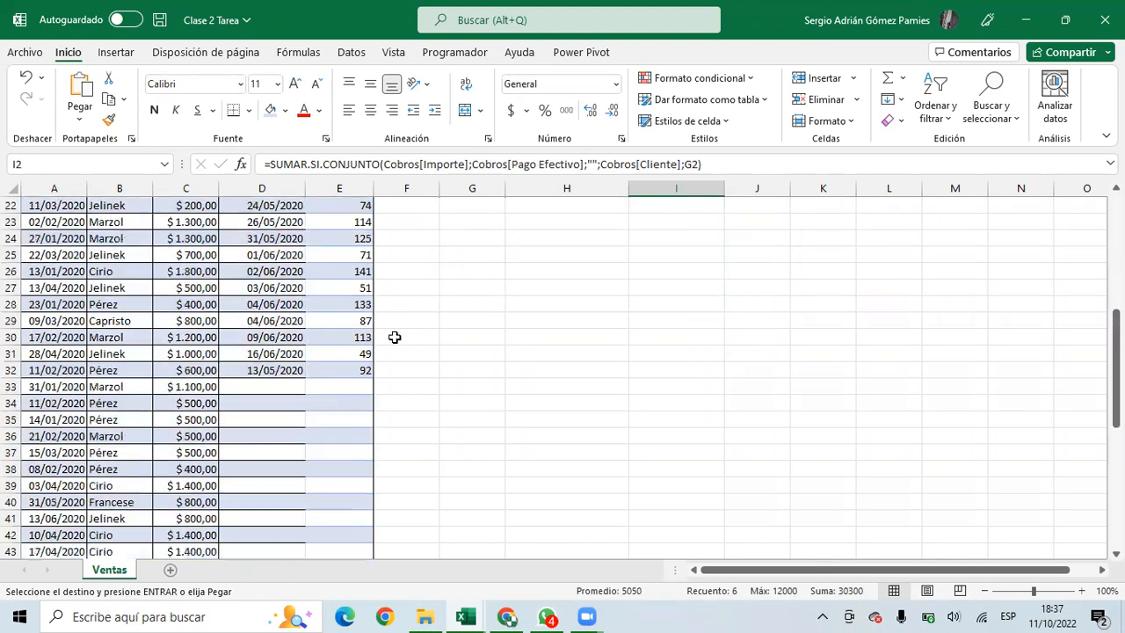
click(257, 273)
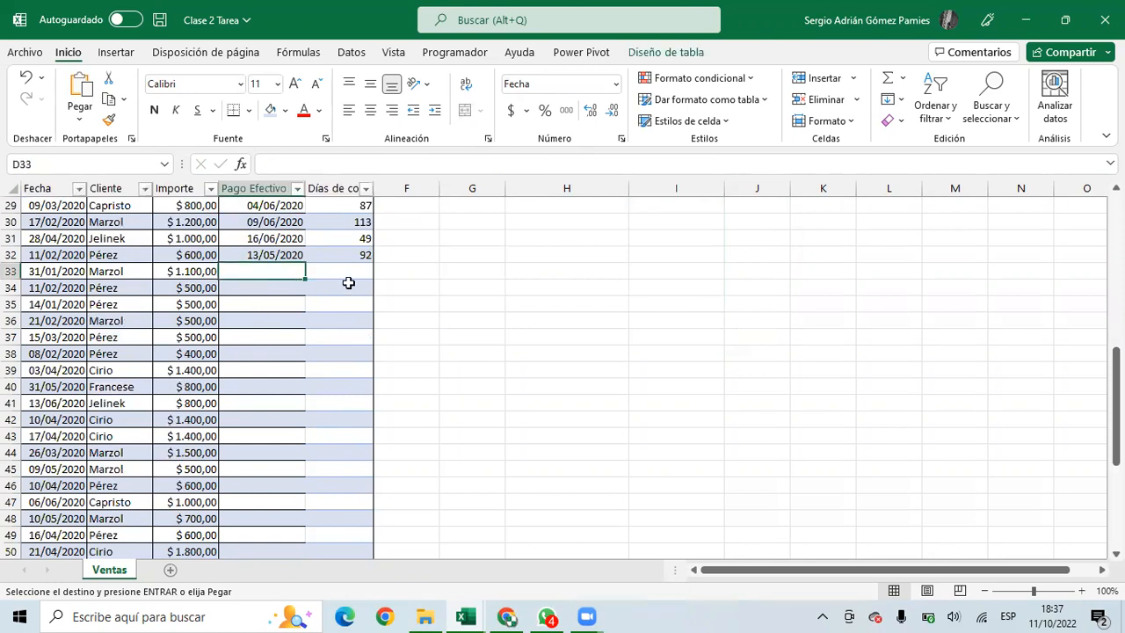
text(0)
key(BackSpace)
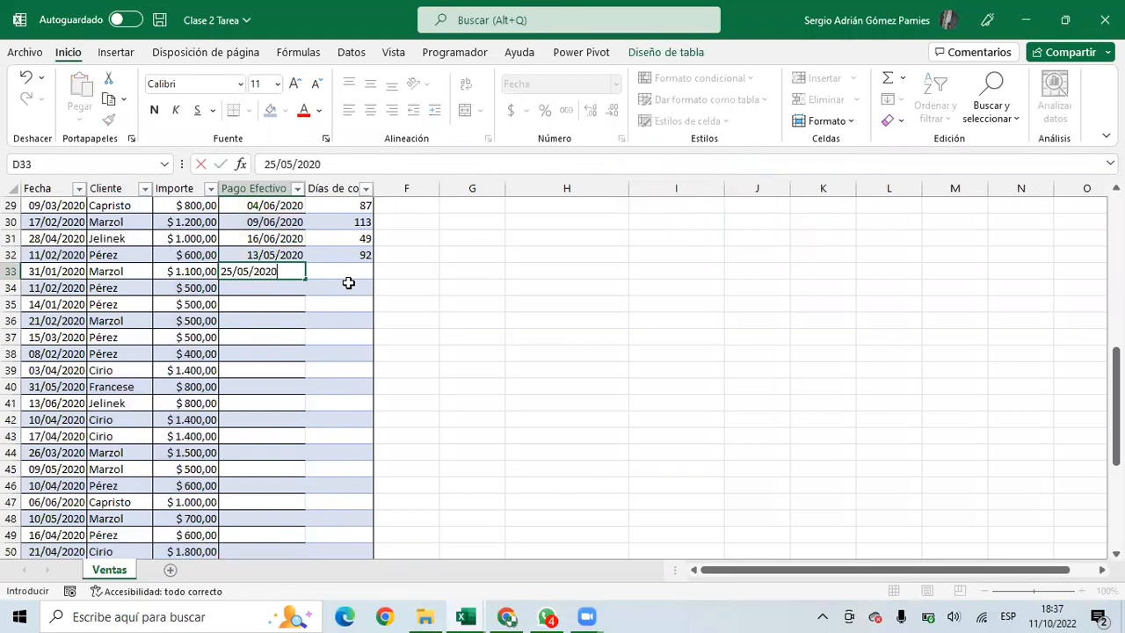
text(25/05/2020)
key(Up)
click(355, 271)
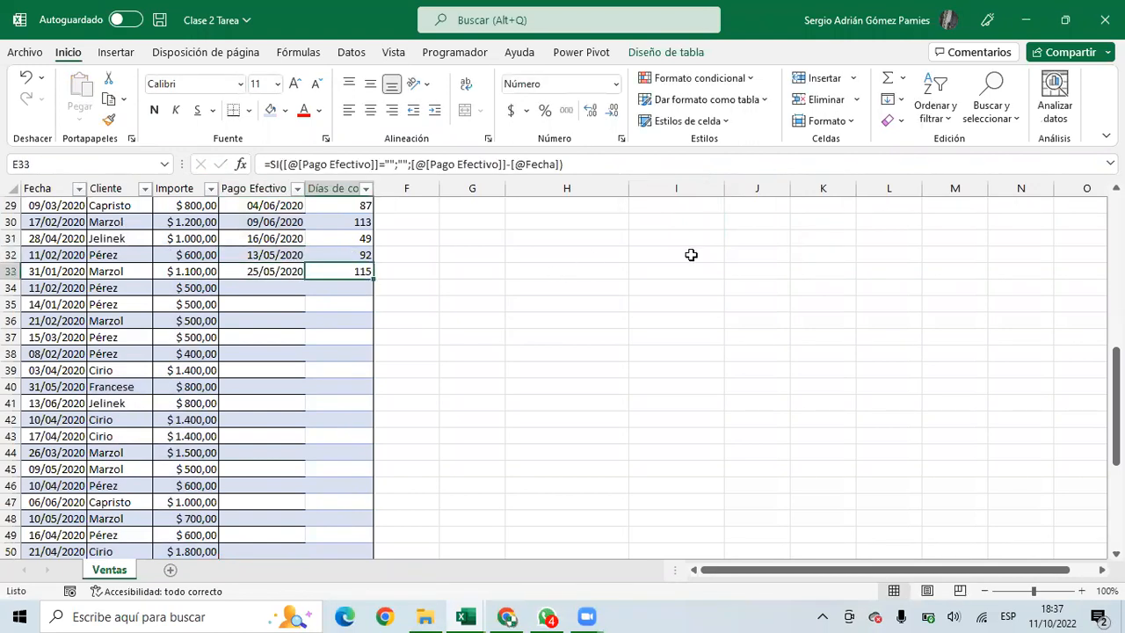
scroll(691, 255, up, 10)
click(691, 225)
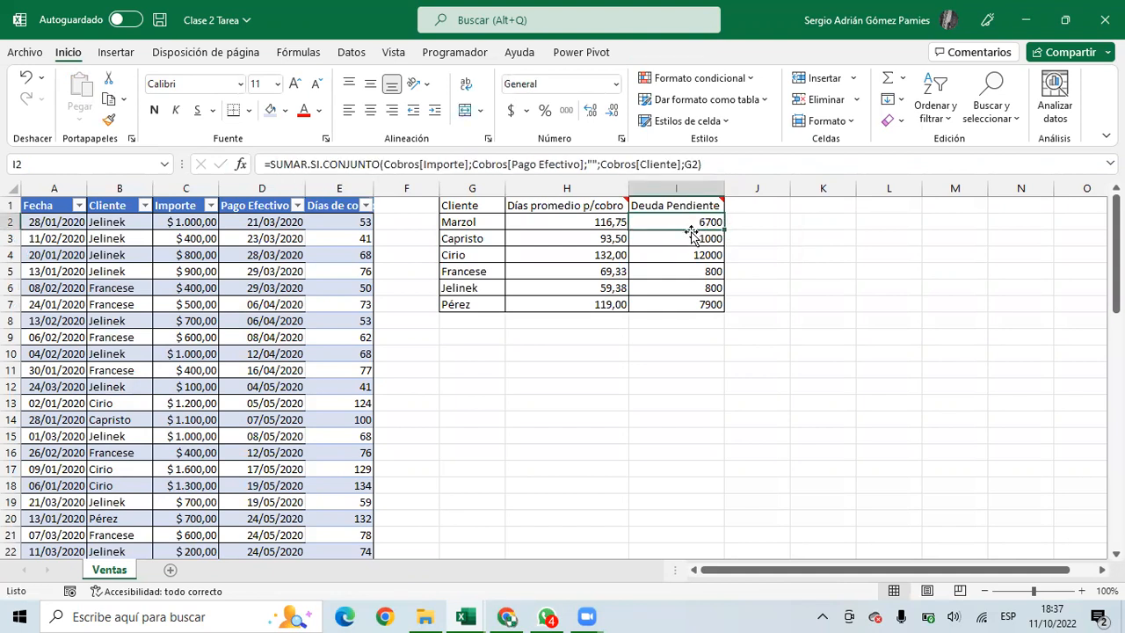
mouse_move(568, 204)
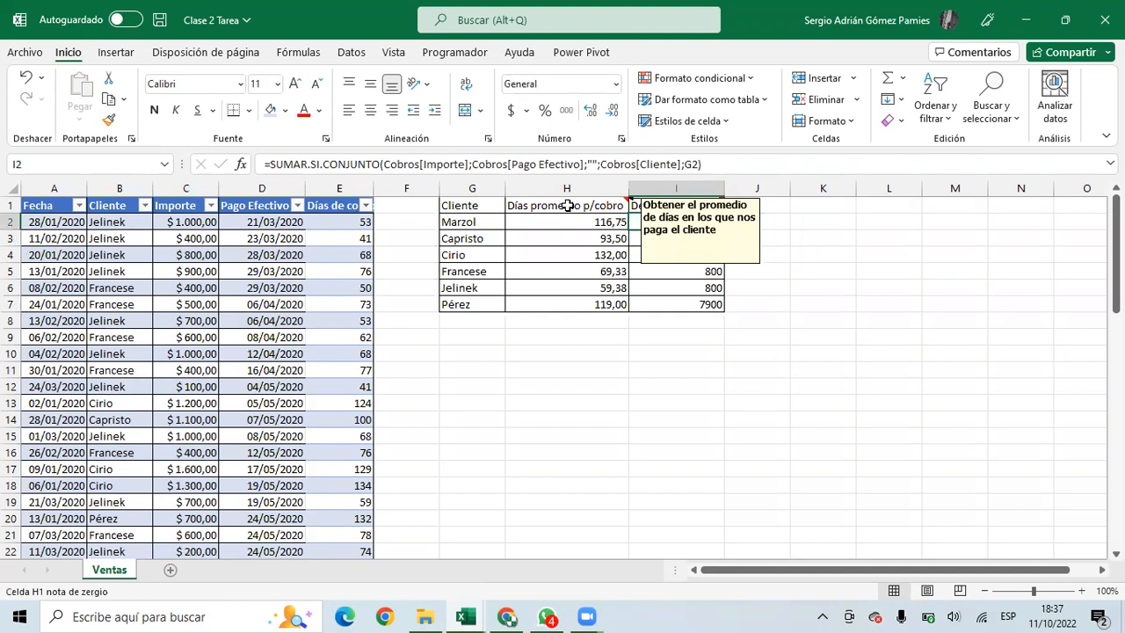
Insert a pivot table based on the Cobros table in the existing sheet at Ventas!G9
drag(264, 338, 264, 353)
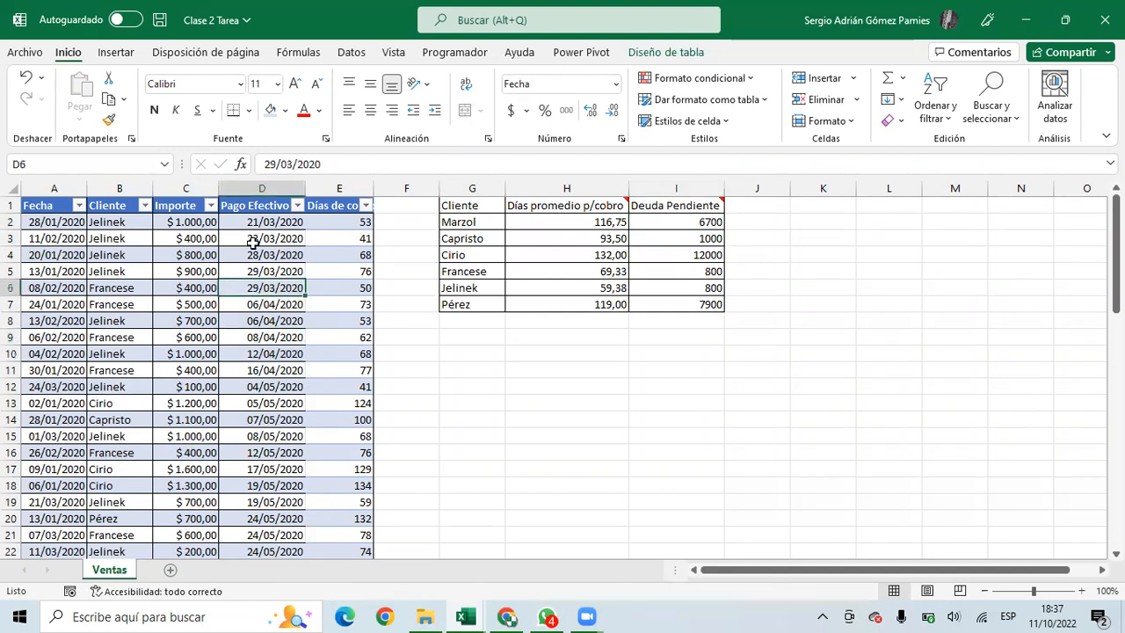
click(195, 336)
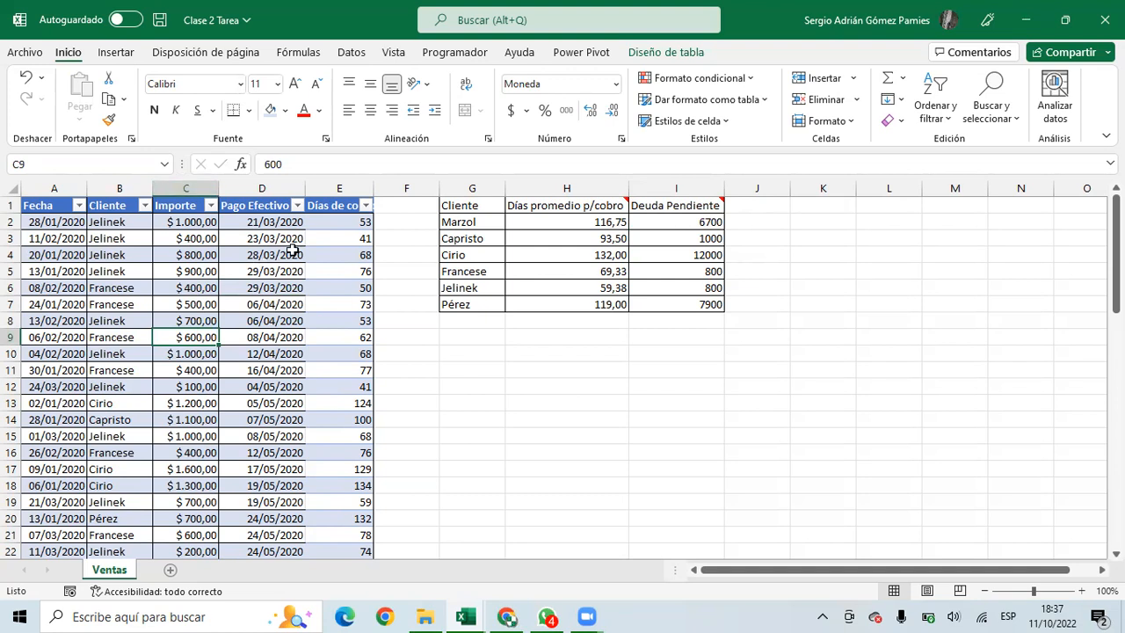
click(655, 54)
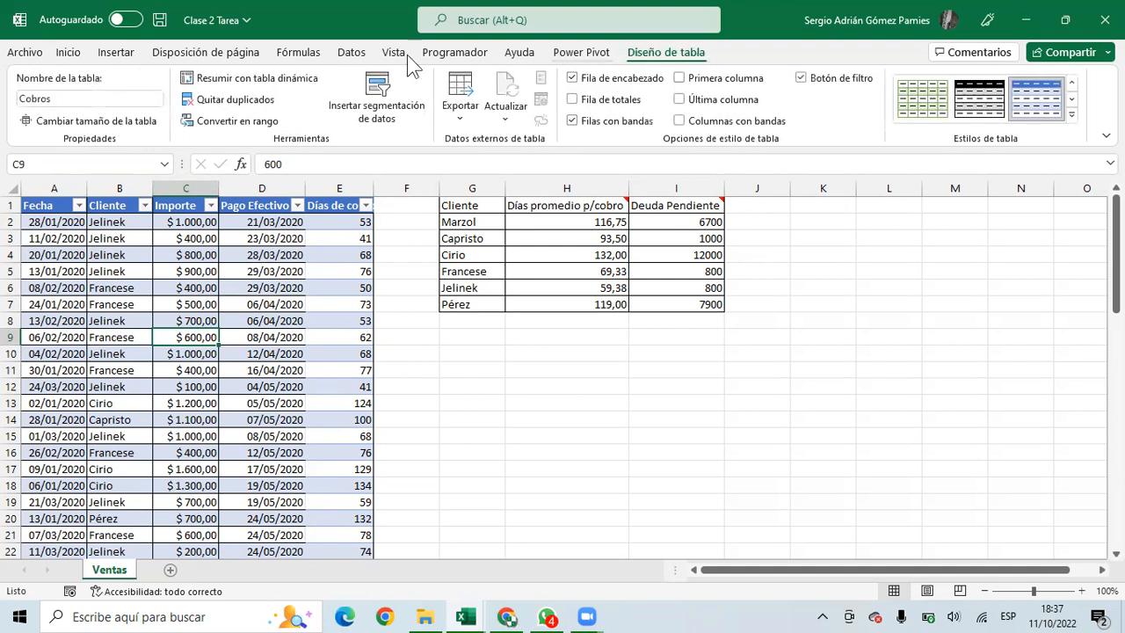
click(116, 54)
click(51, 95)
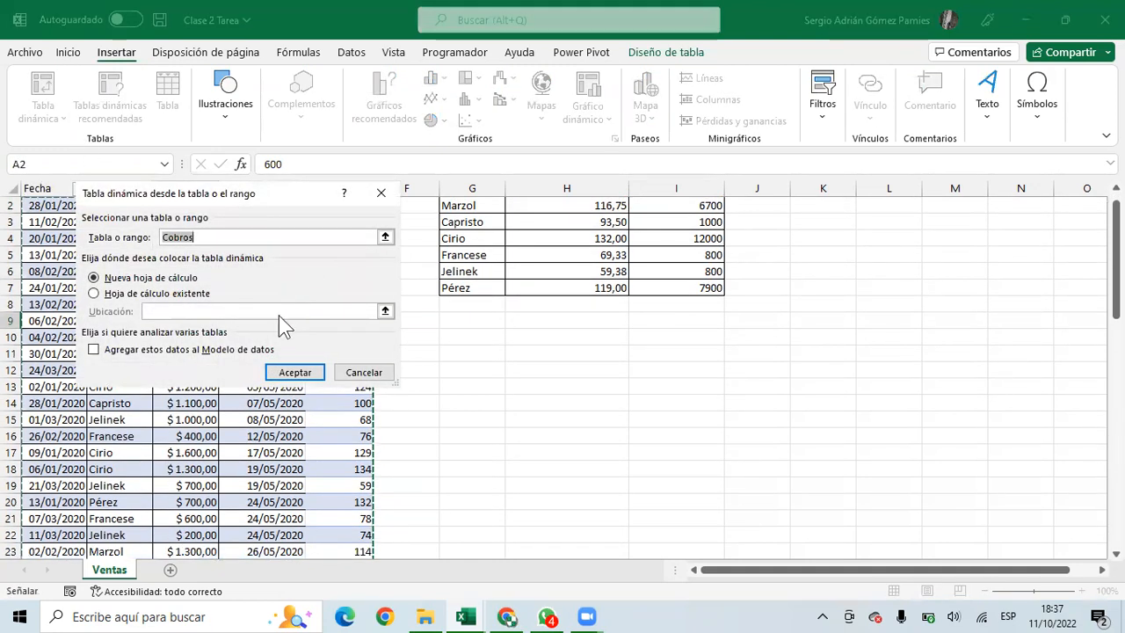
click(127, 295)
click(385, 312)
click(457, 320)
click(385, 221)
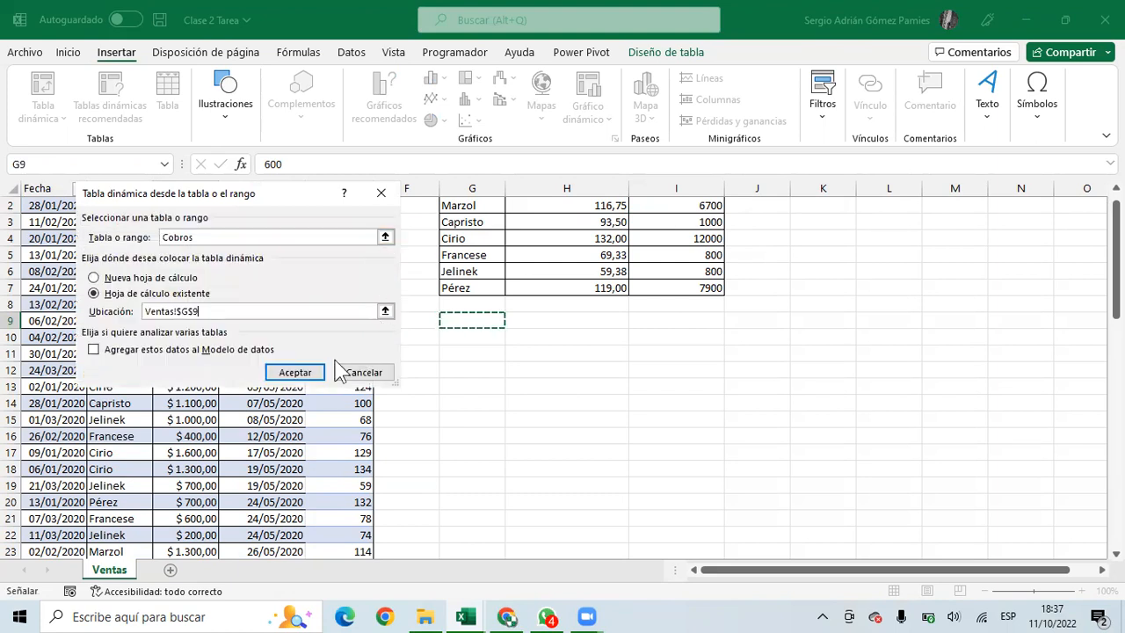
click(296, 376)
scroll(406, 280, up, 1)
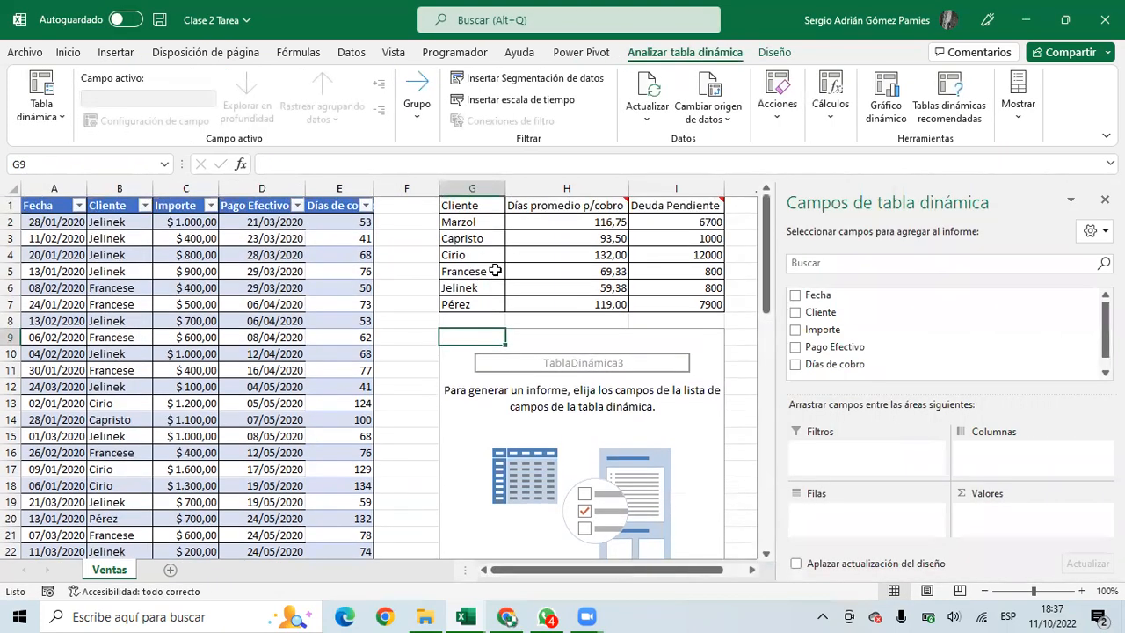
Put Cliente in the pivot table's rows and Días de cobro in its values as Promedio, and compare the averages with column H
drag(822, 312, 857, 512)
drag(468, 356, 466, 436)
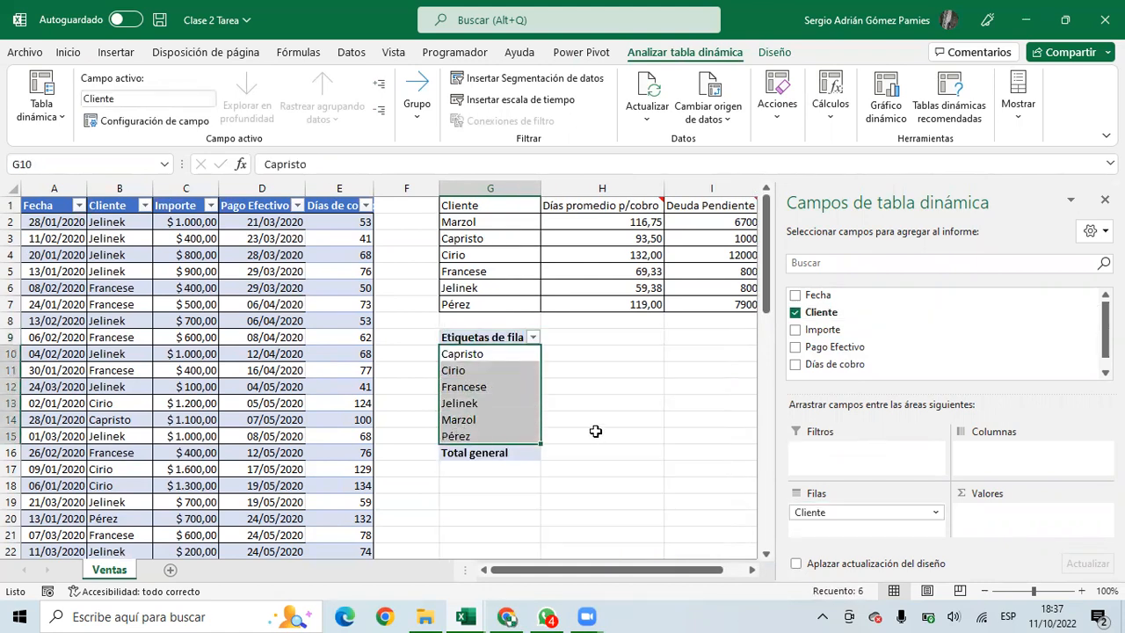
drag(827, 373, 976, 515)
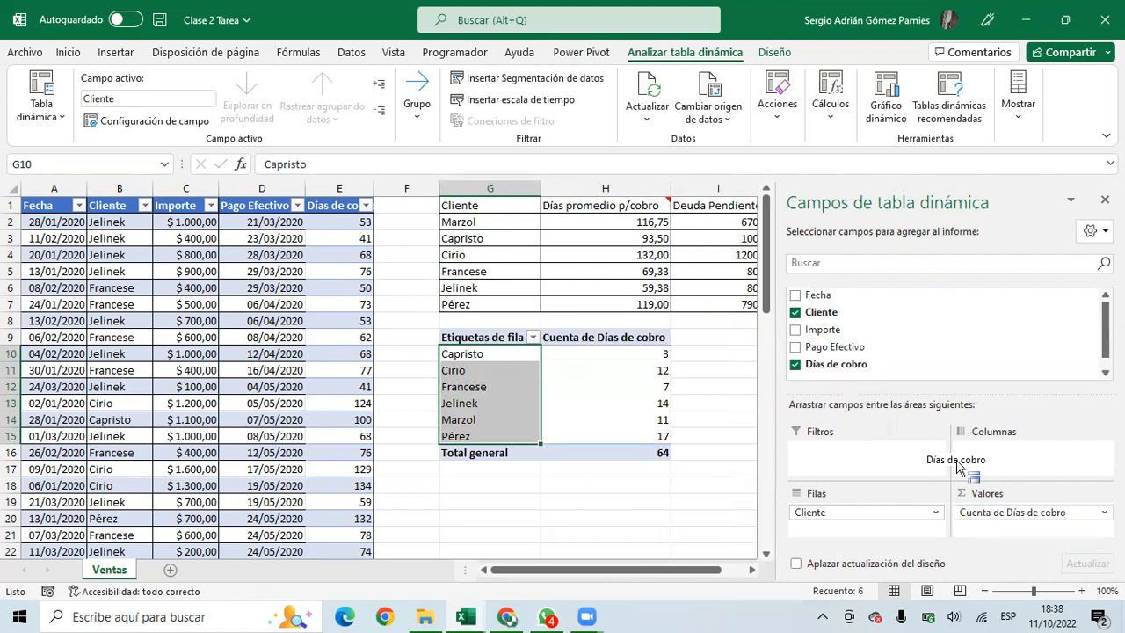
click(1002, 512)
click(993, 495)
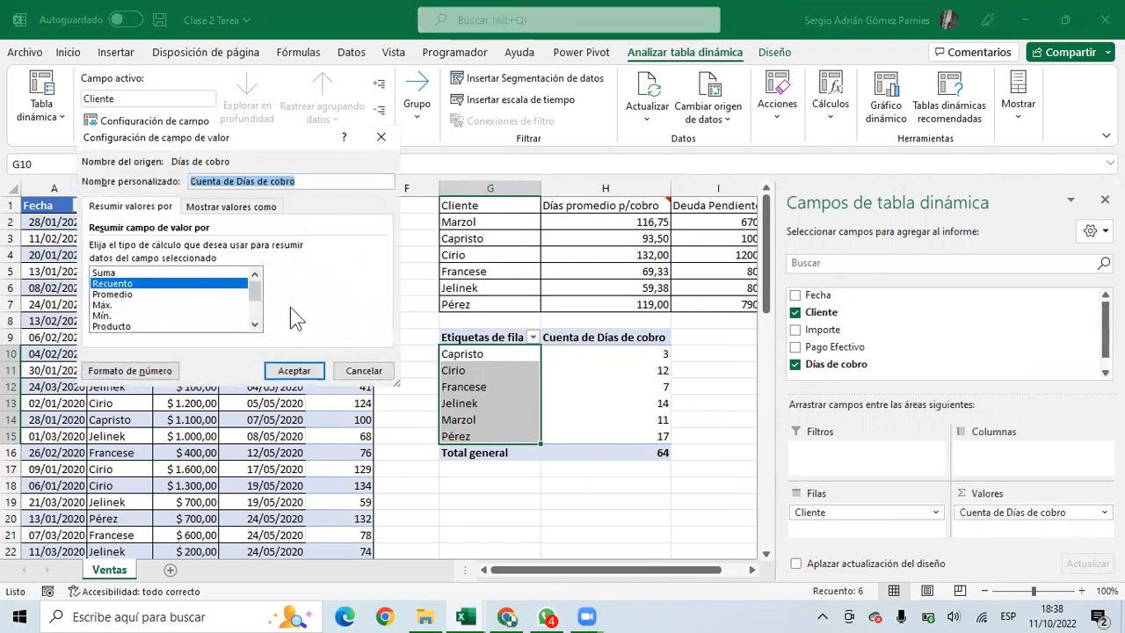
click(113, 294)
click(293, 370)
drag(615, 359, 623, 453)
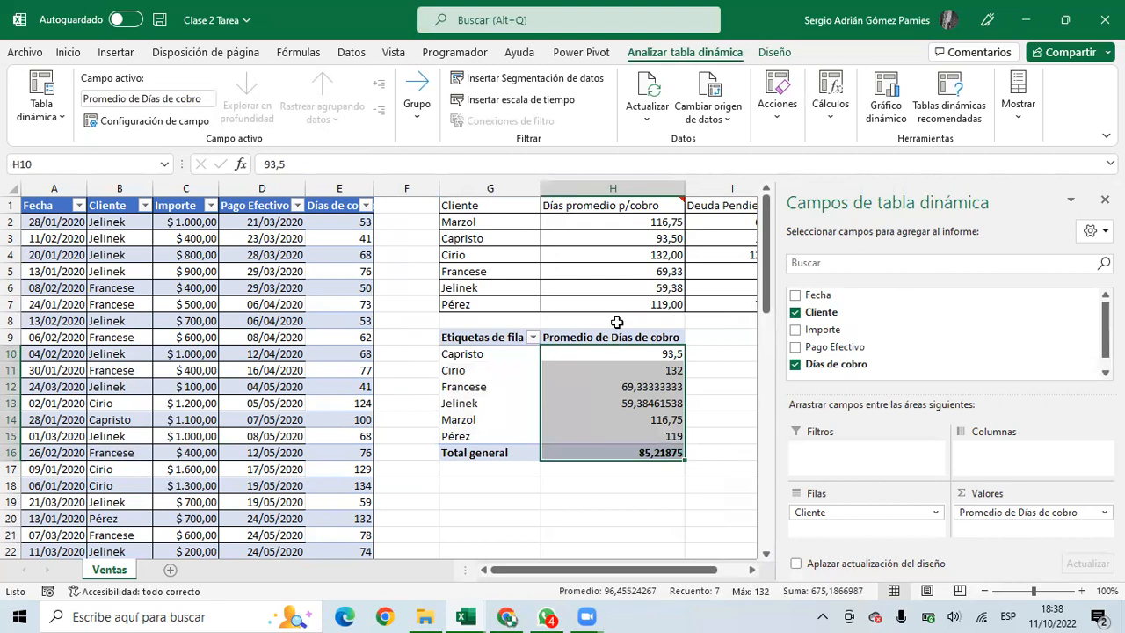
click(641, 238)
drag(620, 353, 628, 437)
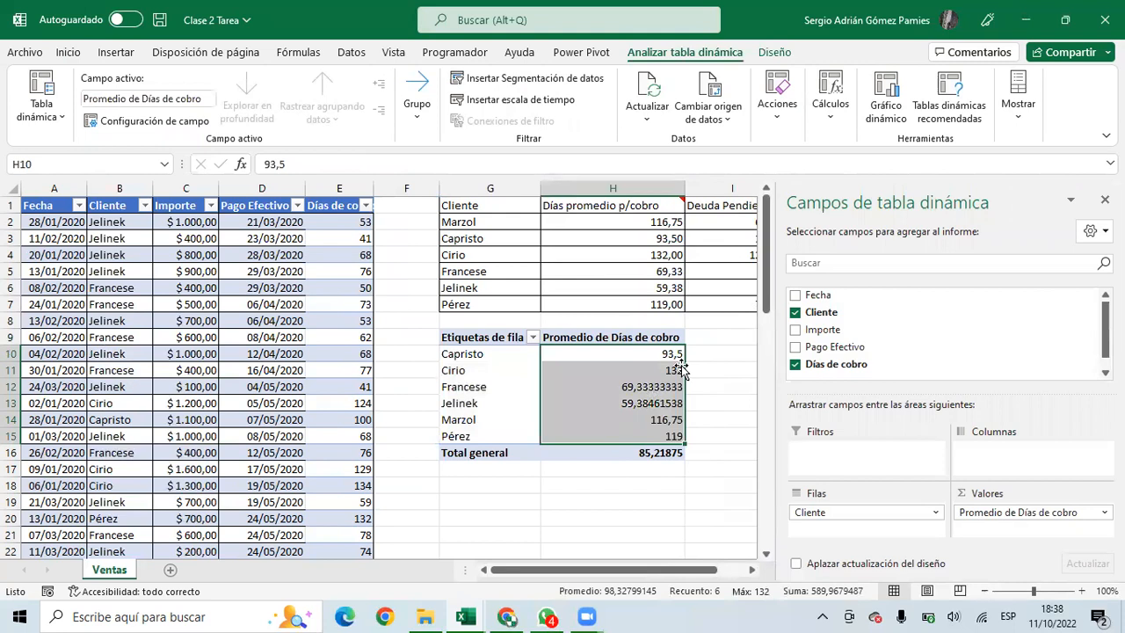
Copy the averages pivot table G9:H16 and paste the duplicate directly below it, starting in row 17
drag(485, 337, 623, 450)
key(ctrl+c)
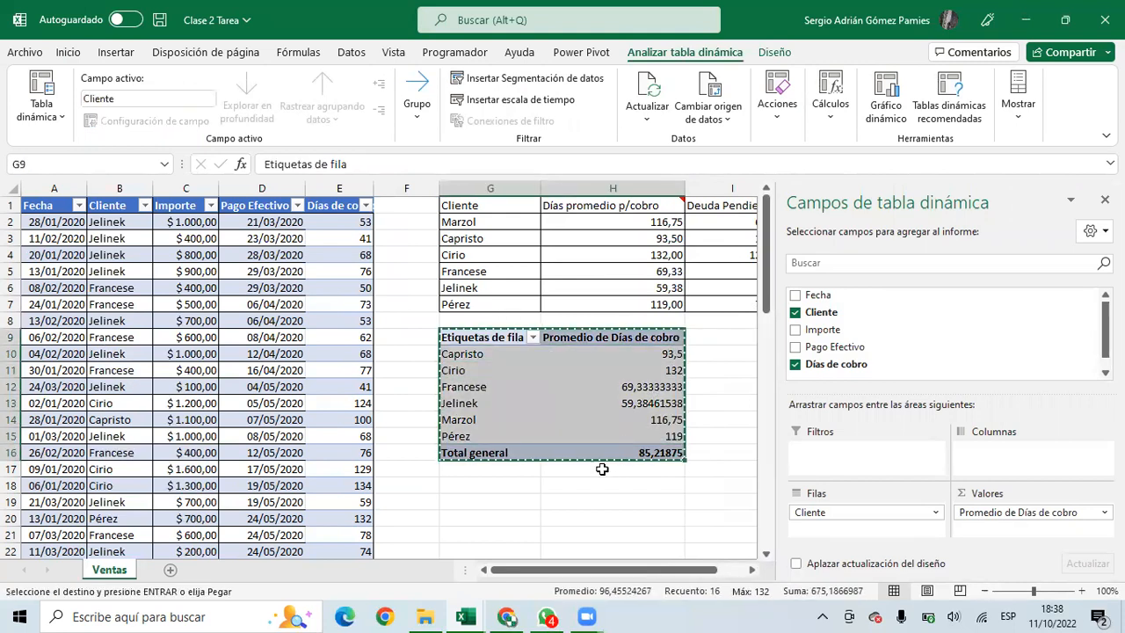
click(601, 469)
key(ctrl+v)
click(615, 502)
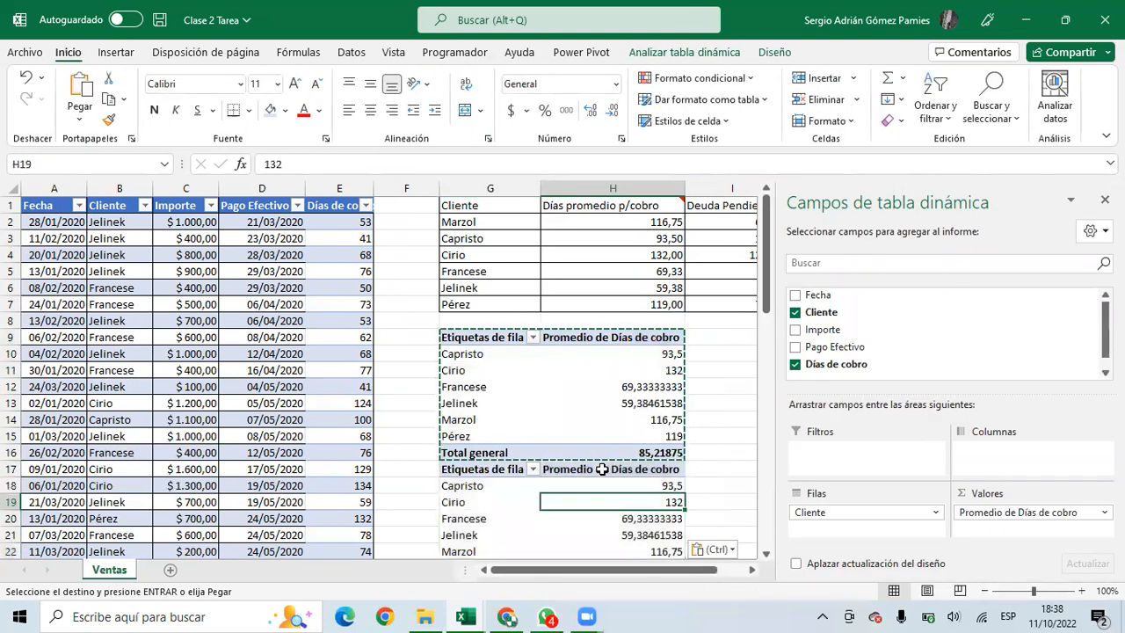
In the copied pivot table, replace Días de cobro with the sum of Importe and limit Pago Efectivo to blank entries
drag(1010, 513, 966, 492)
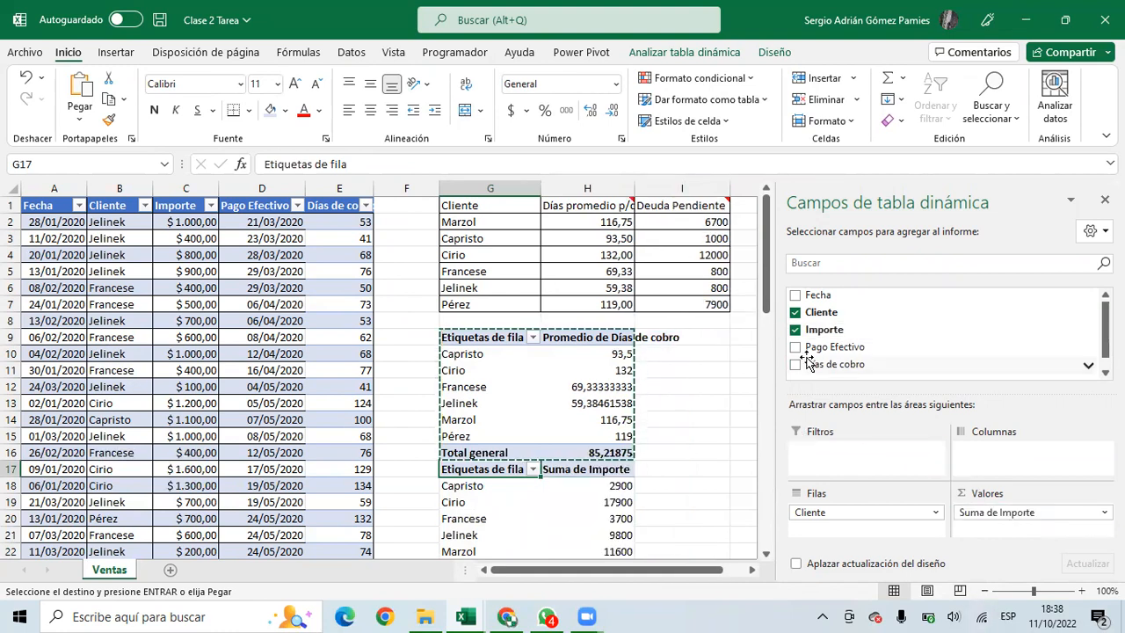
scroll(851, 348, down, 1)
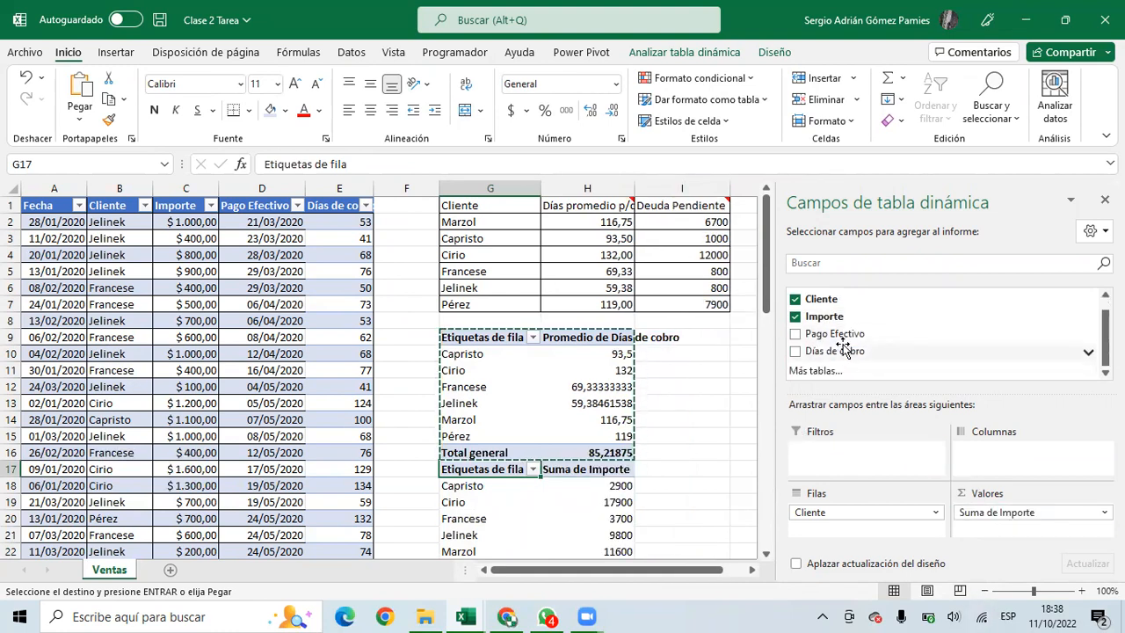
click(1088, 338)
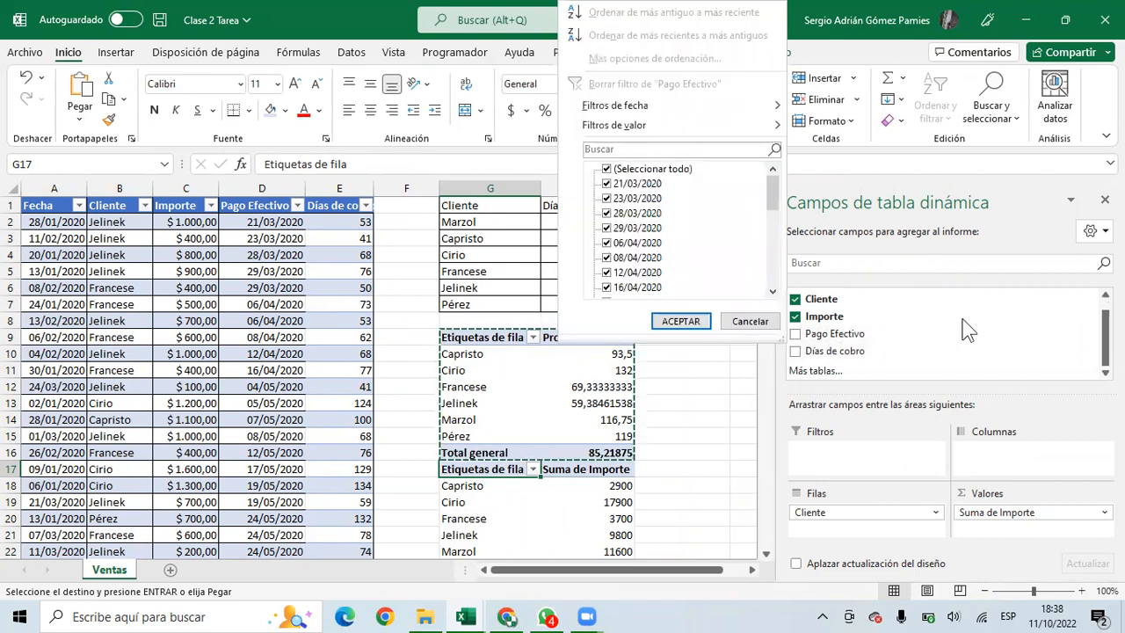
click(607, 169)
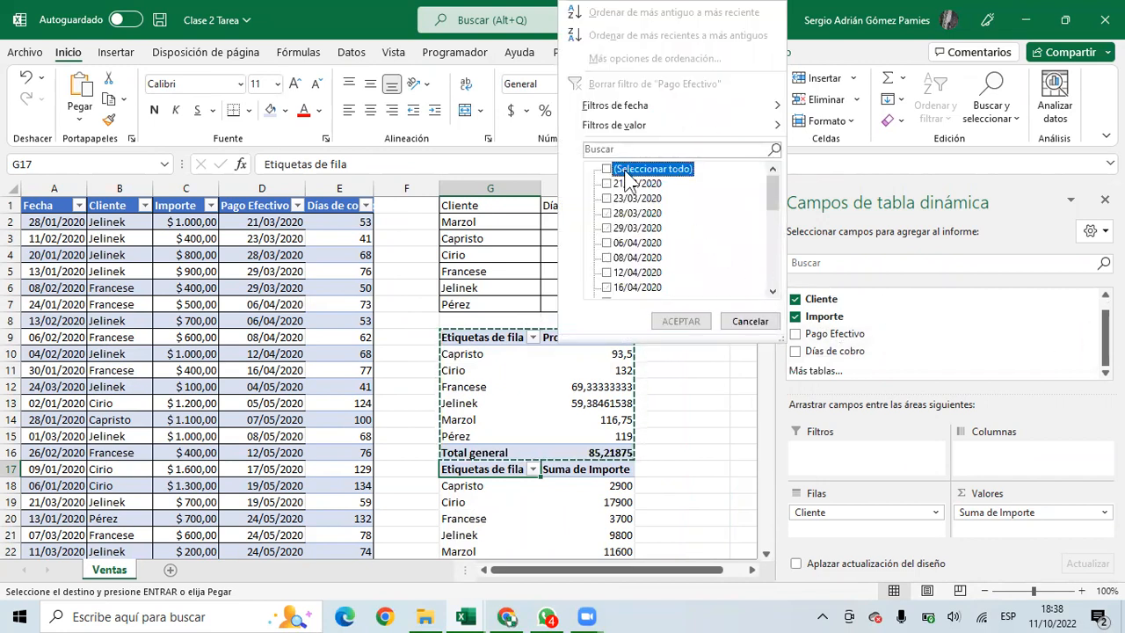
drag(766, 202, 771, 290)
click(613, 290)
click(680, 321)
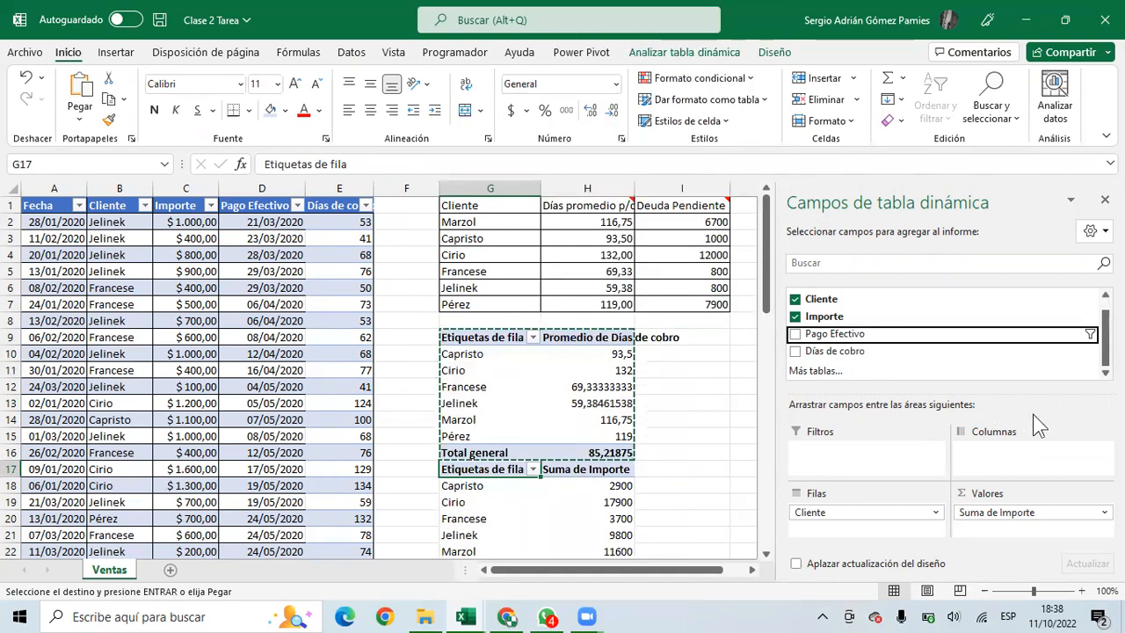
Add Pago Efectivo as the report filter of the Suma de Importe pivot table and check which entries it selects
scroll(668, 455, down, 2)
click(628, 463)
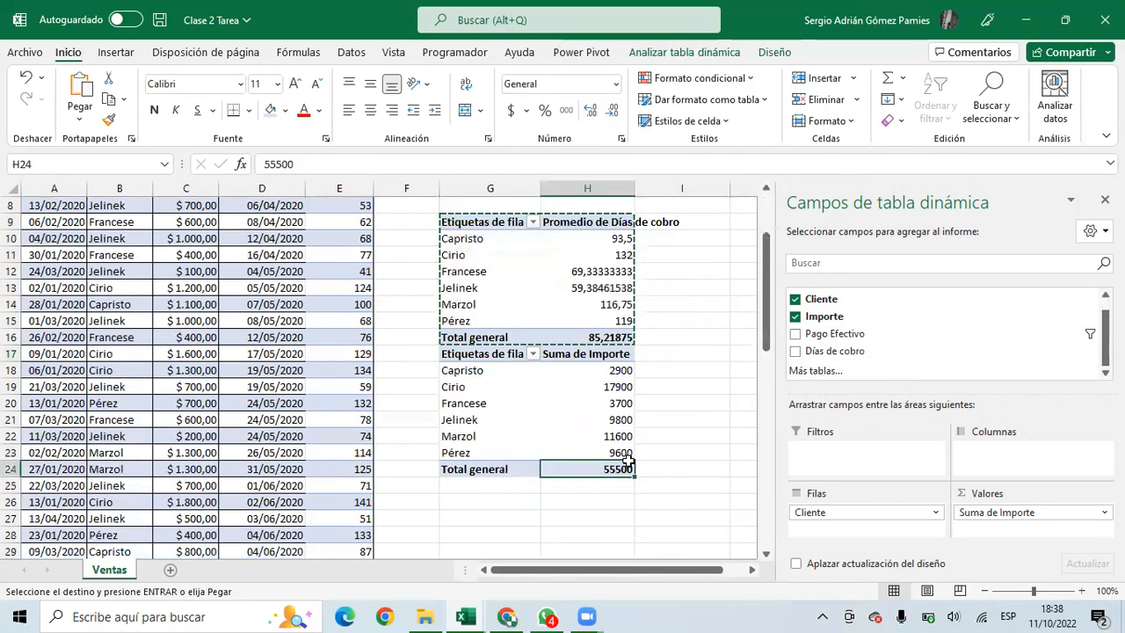
click(591, 419)
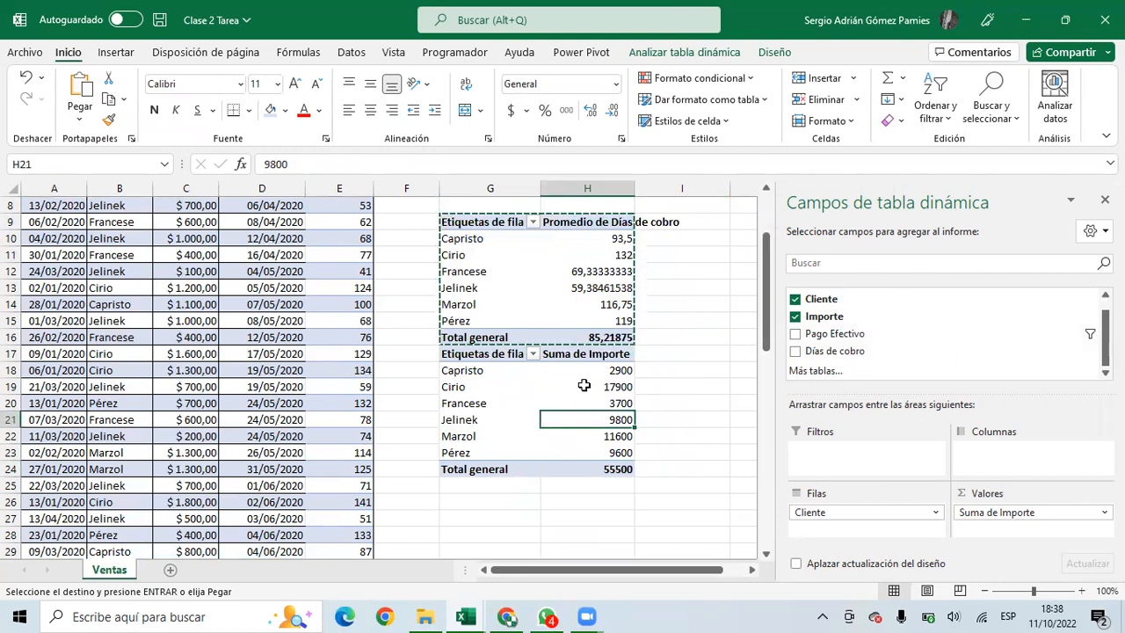
drag(487, 354, 579, 498)
drag(912, 335, 865, 450)
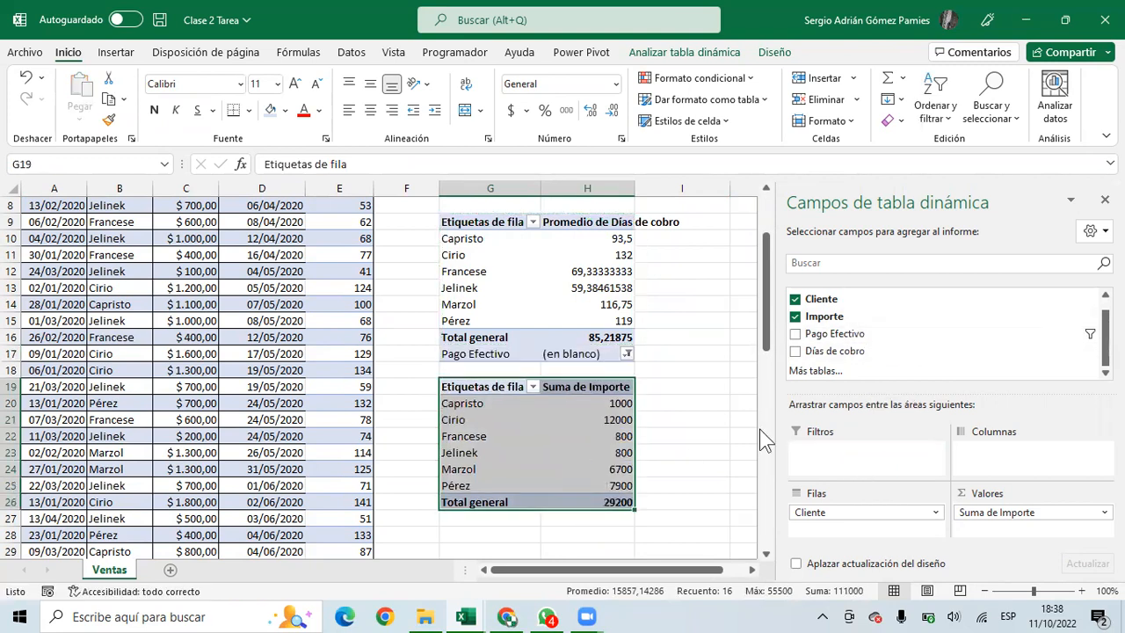
click(621, 352)
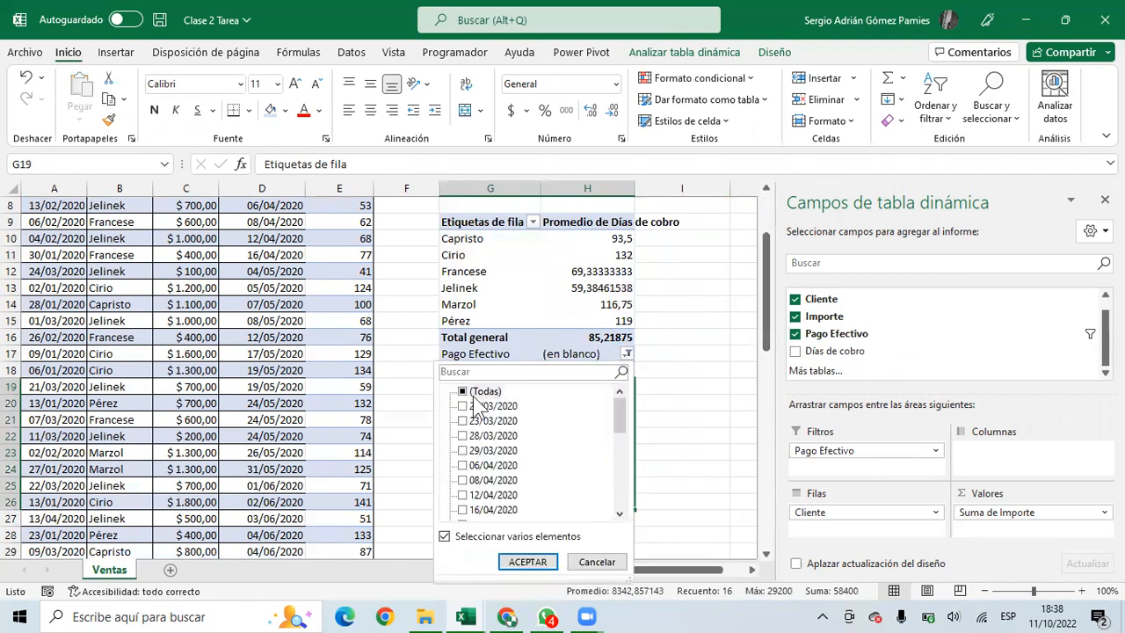
drag(621, 405, 614, 500)
click(527, 561)
click(657, 434)
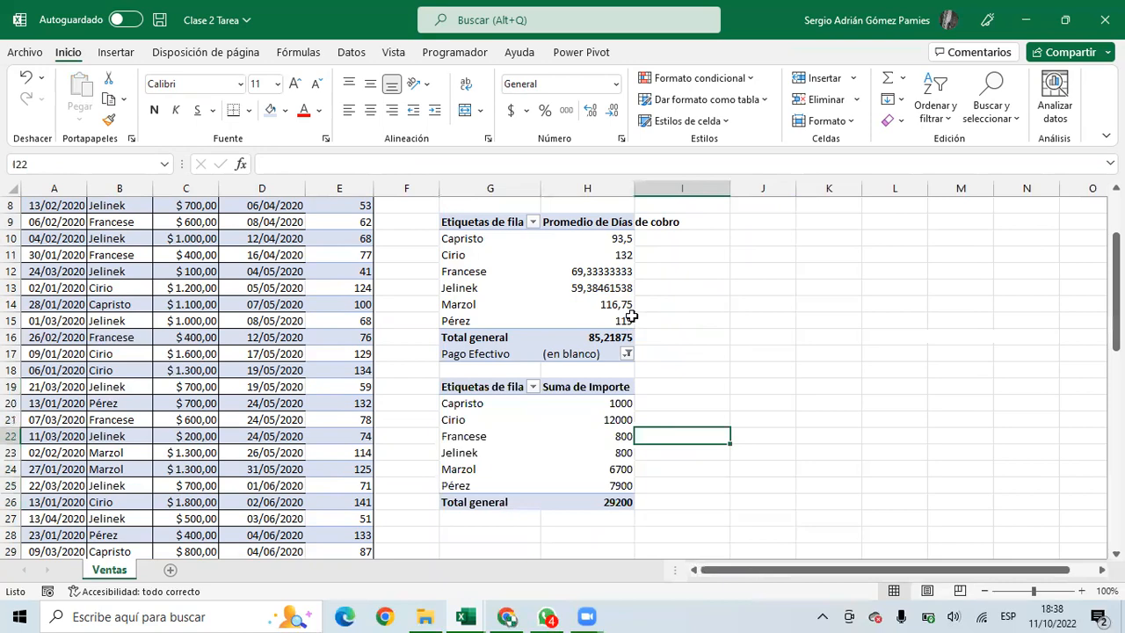
Compare the Deuda Pendiente and average formulas' results in H2:I7 with the values of both pivot tables
scroll(637, 308, up, 3)
click(690, 238)
scroll(623, 387, down, 3)
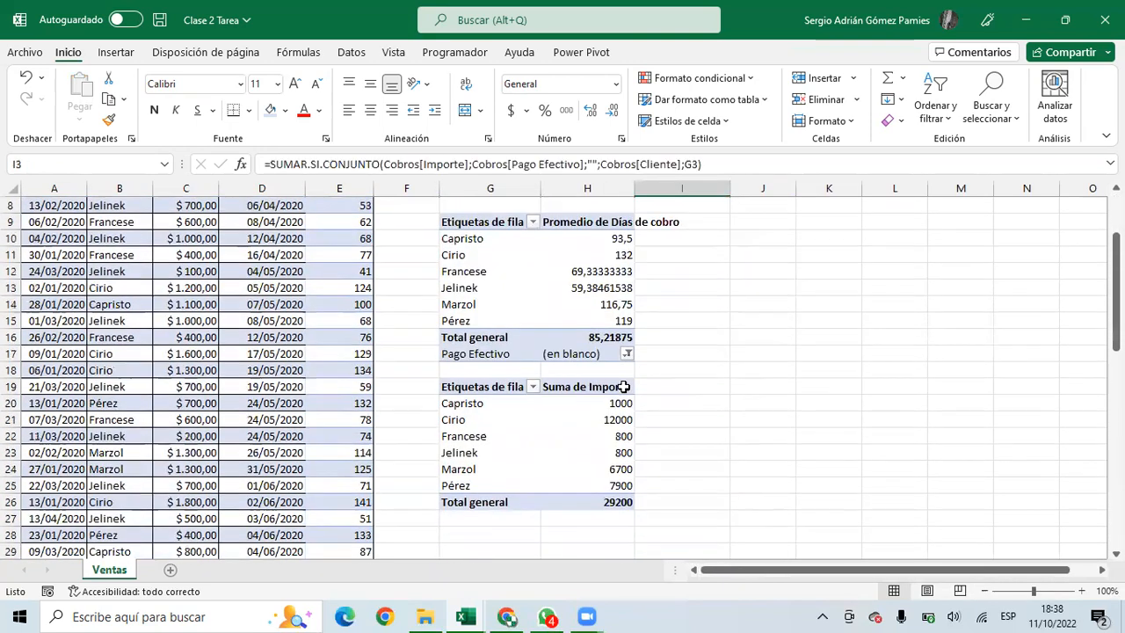
scroll(615, 369, down, 2)
click(616, 388)
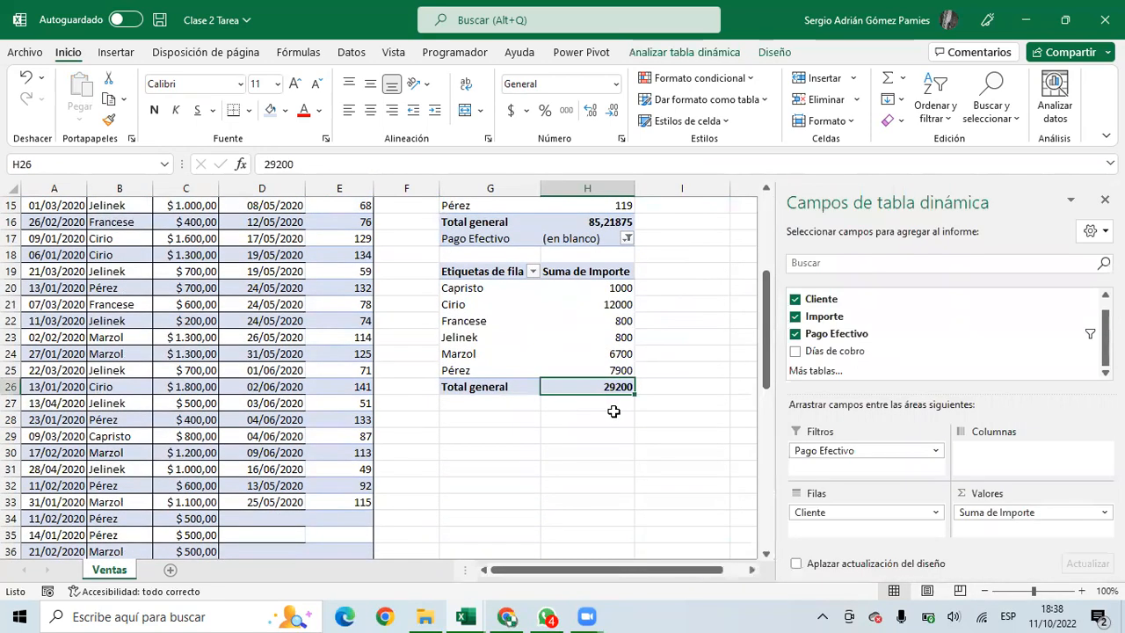
scroll(668, 298, up, 5)
click(696, 225)
drag(699, 264, 716, 303)
click(615, 420)
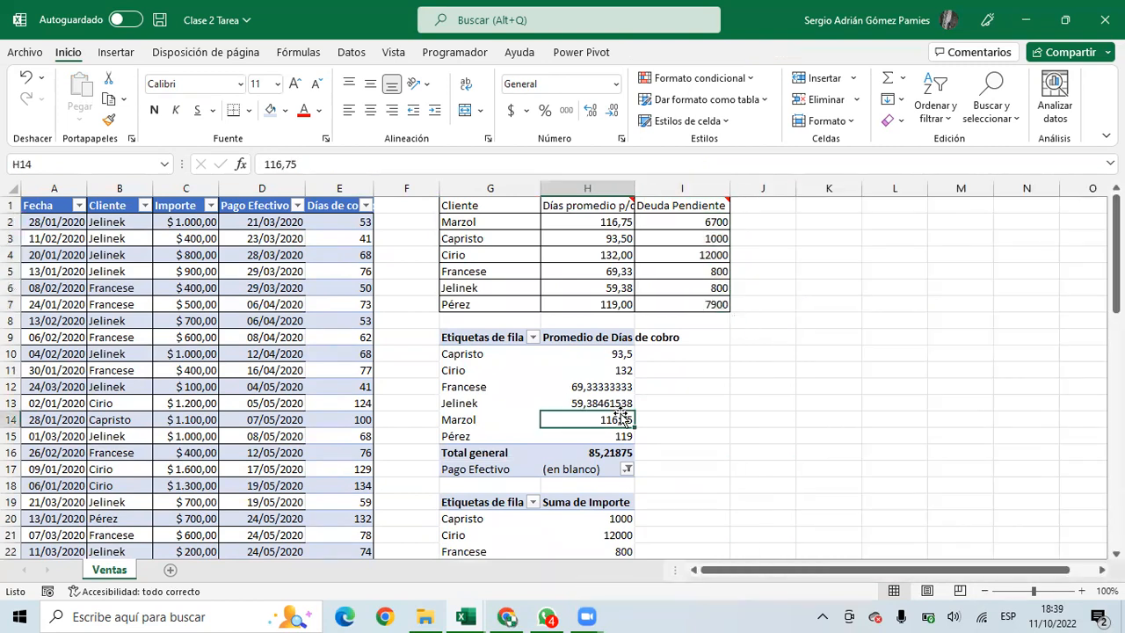
Close the pivot table field list
scroll(605, 353, down, 2)
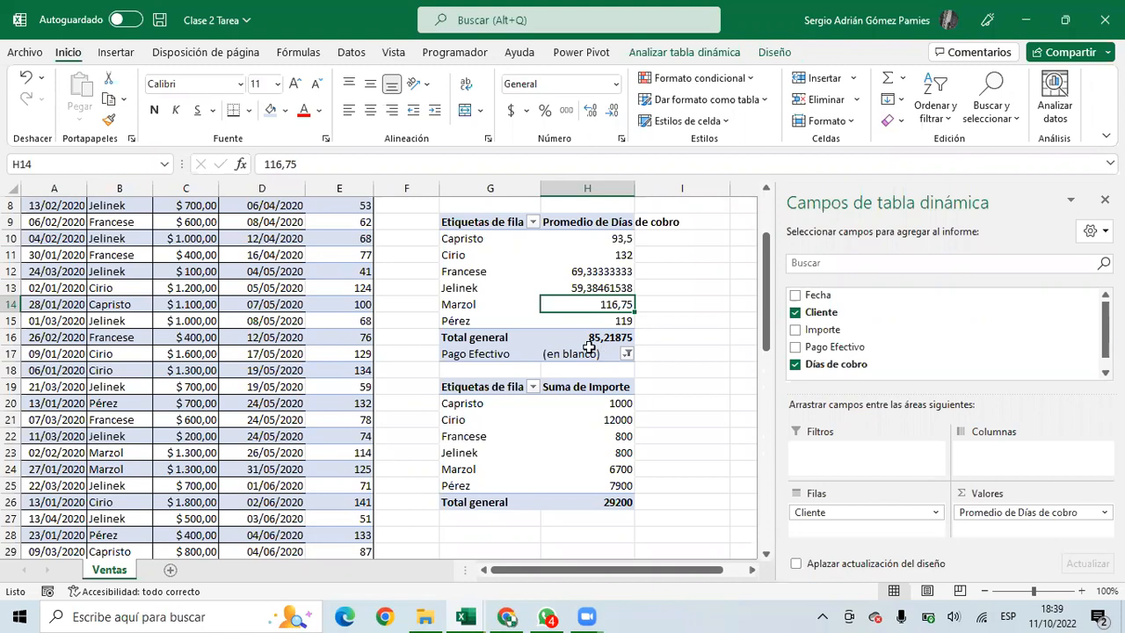
scroll(589, 345, up, 3)
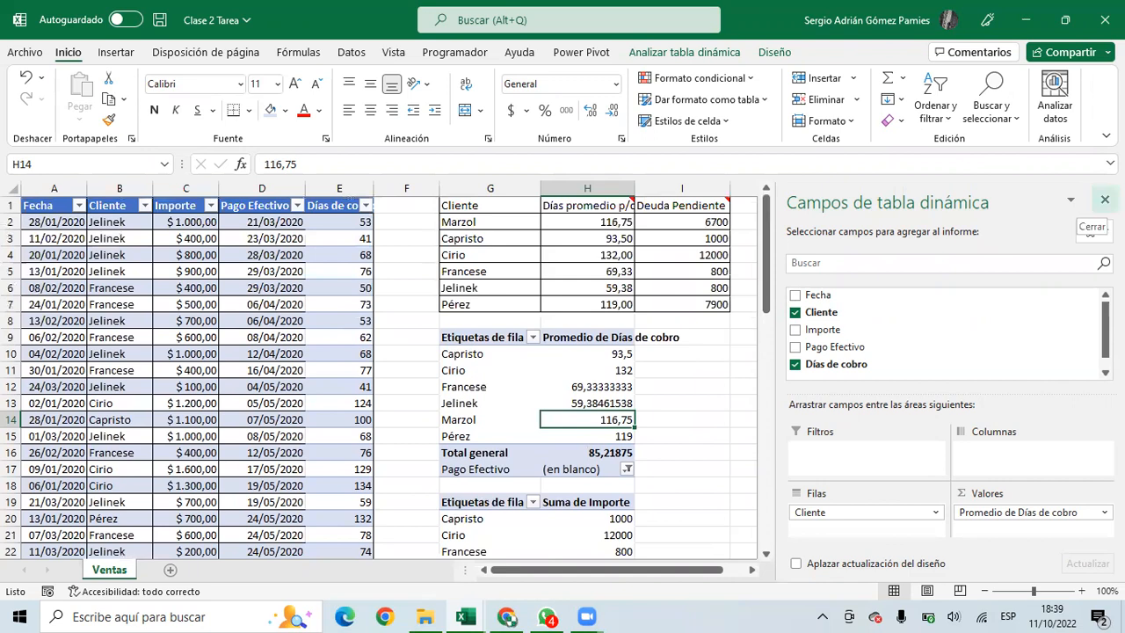
click(1105, 200)
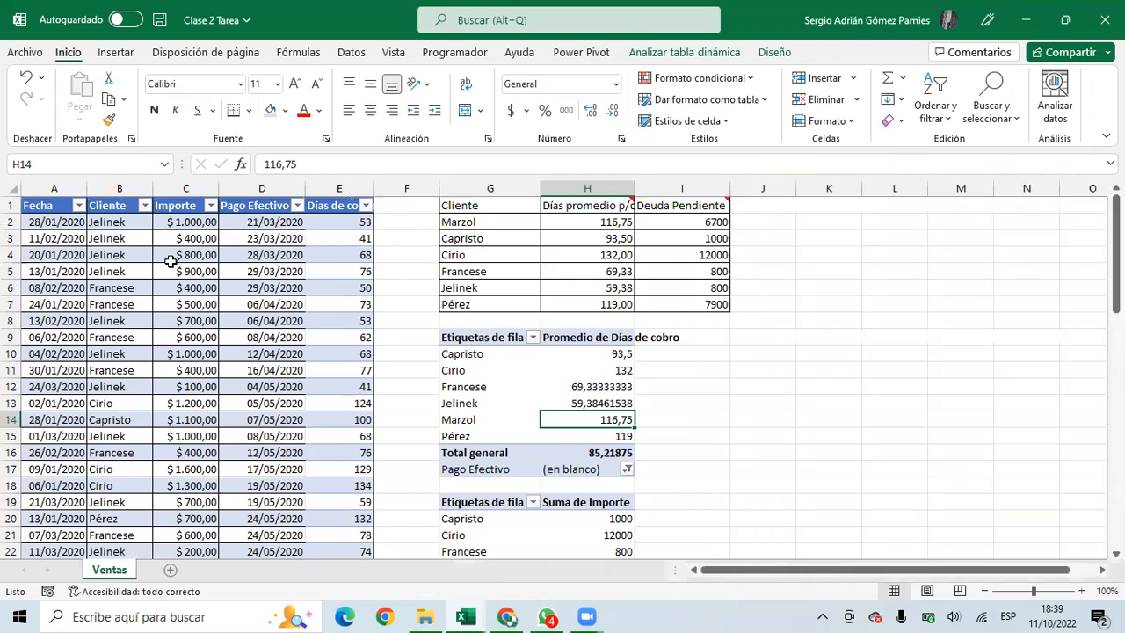
Review the Cobros source rows alongside the client summary and the rows of the averages pivot table
drag(170, 260, 272, 353)
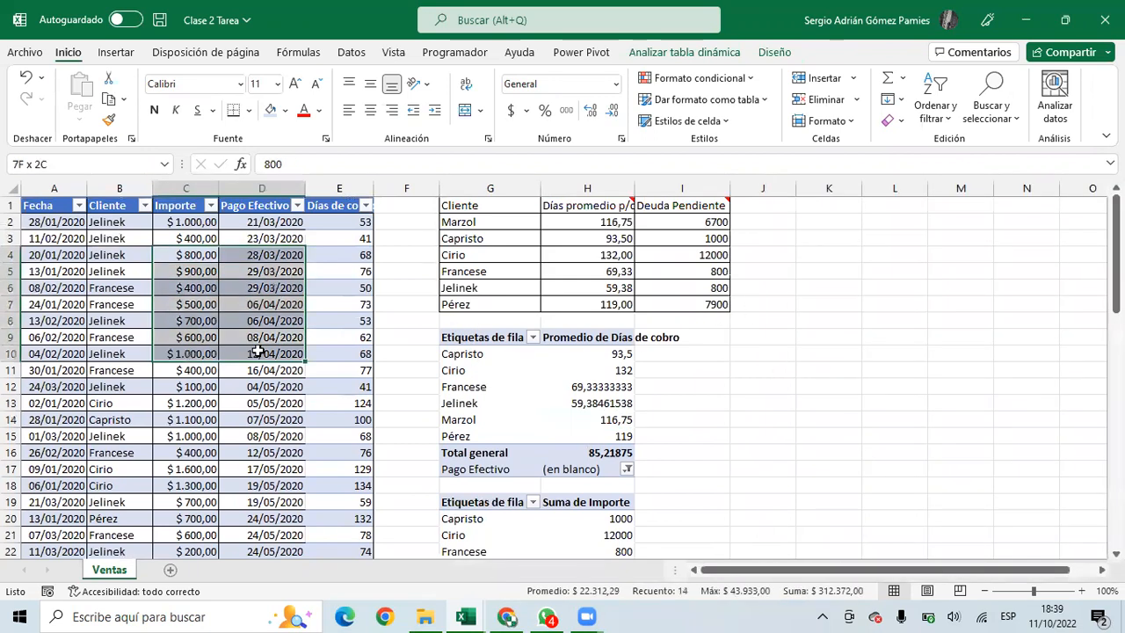
click(123, 320)
drag(460, 318, 717, 318)
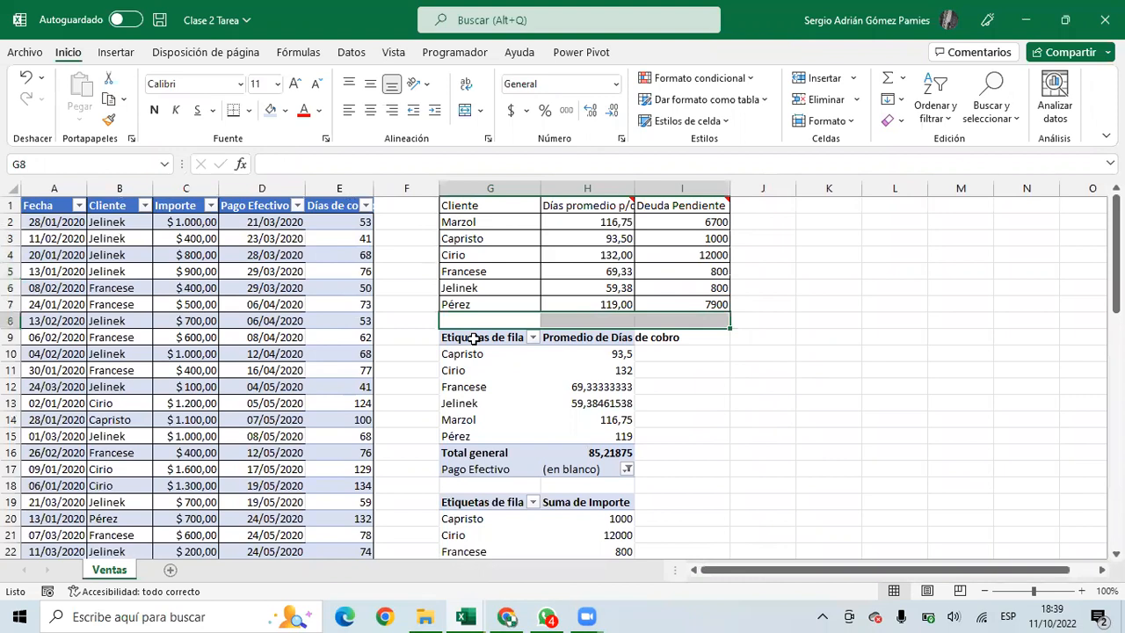
drag(474, 338, 457, 452)
drag(453, 370, 456, 436)
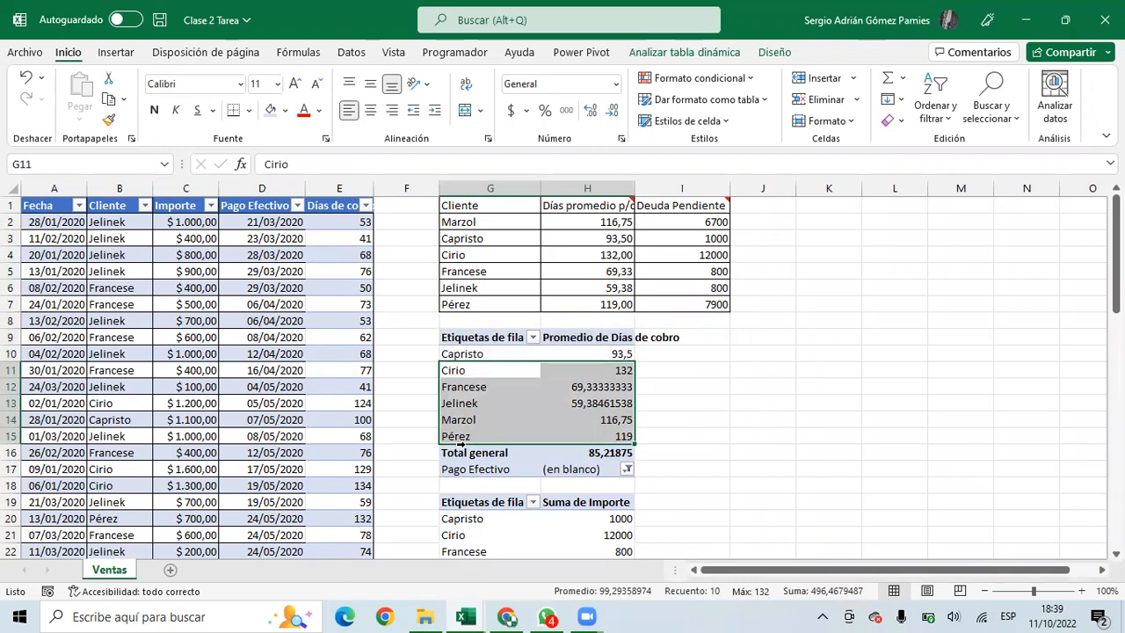
click(668, 421)
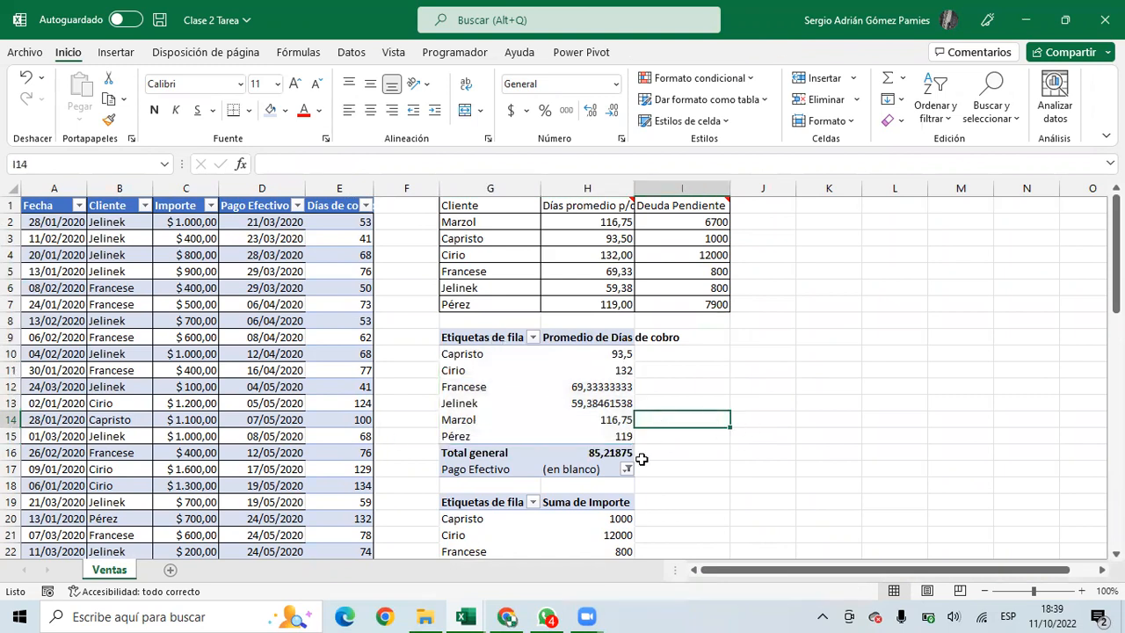